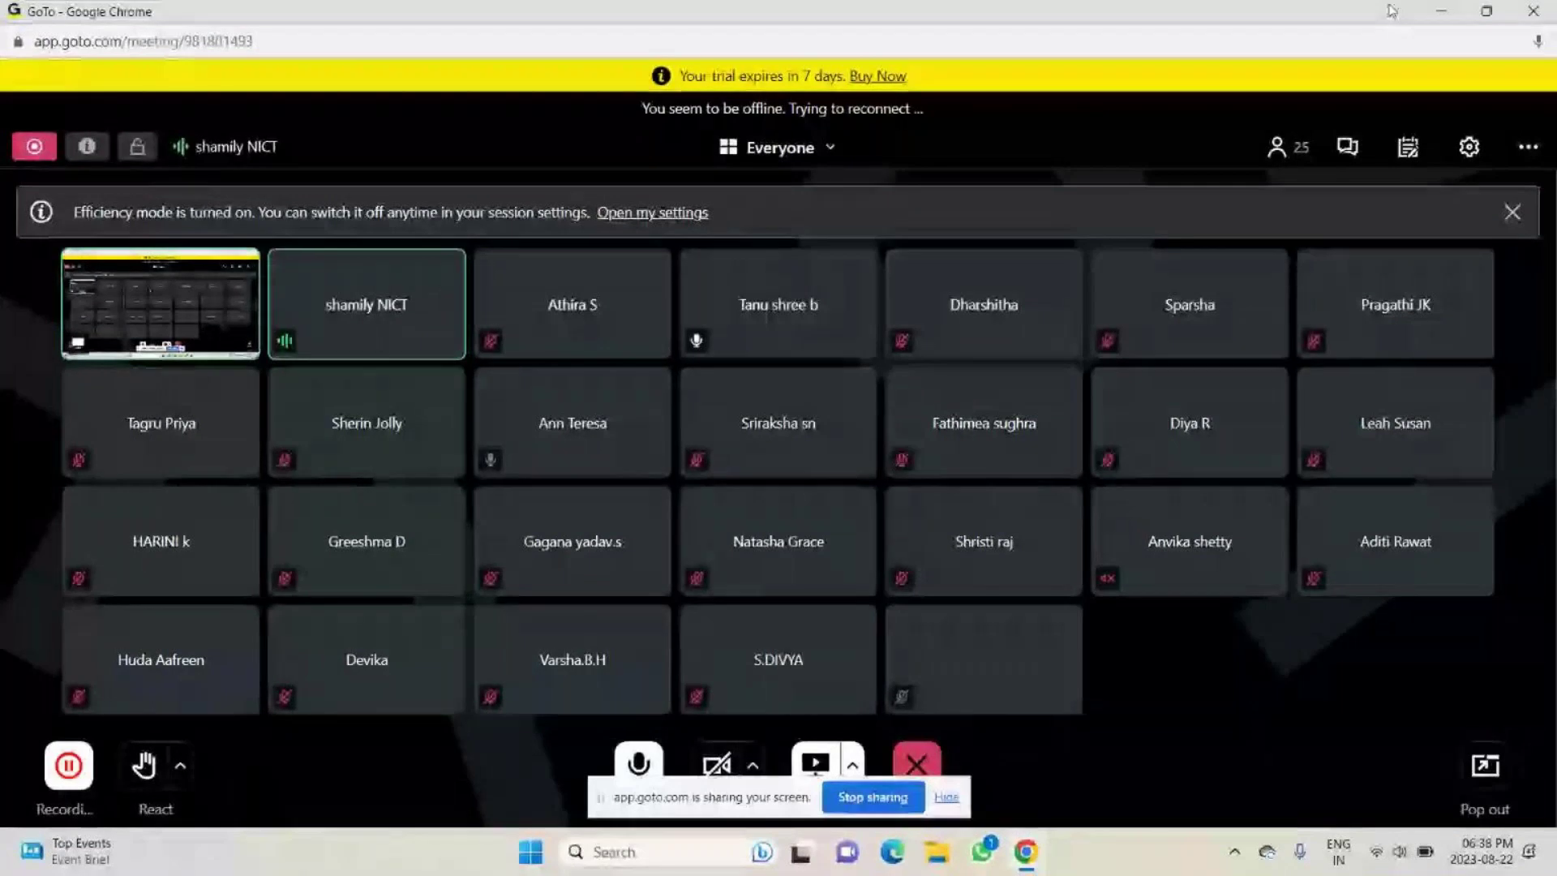
Minimize the GoTo meeting window and open the MCC - Excel Class Online workbook.
left_click(1440, 12)
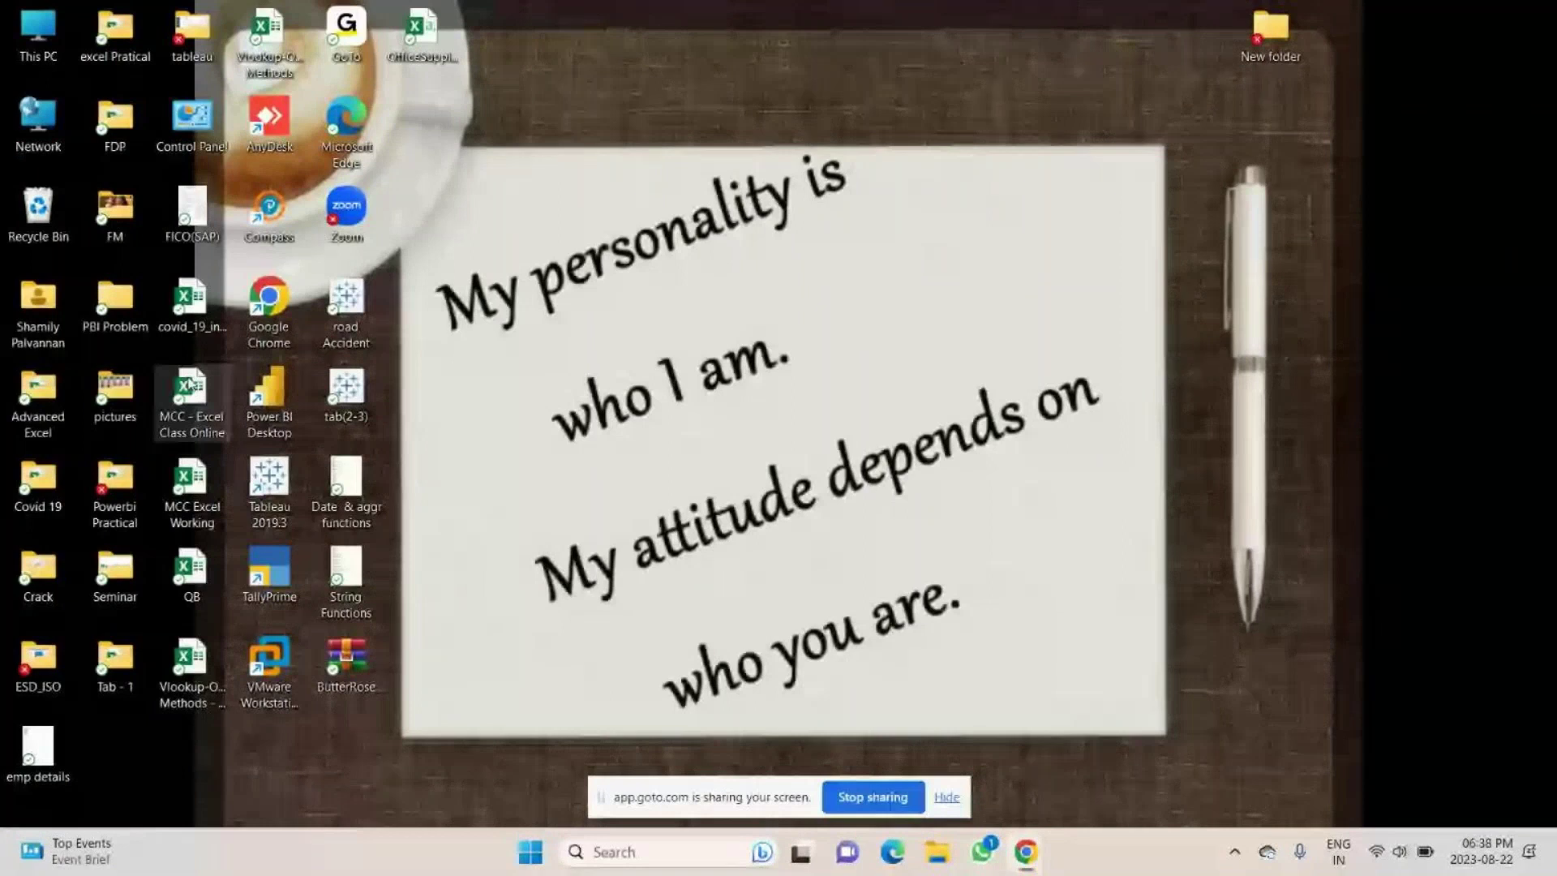
double_click(189, 386)
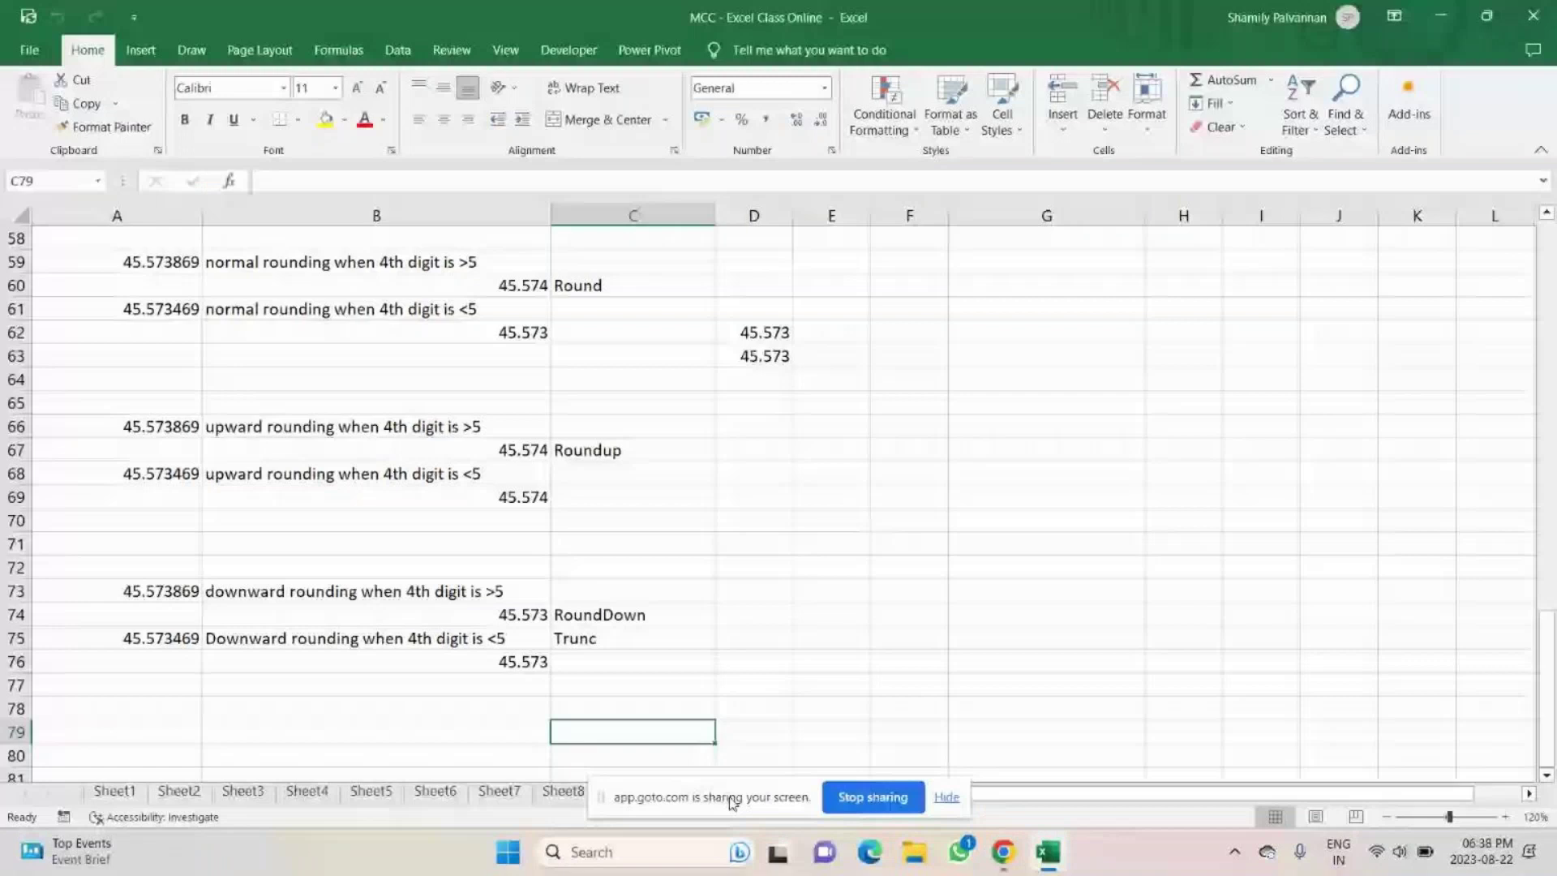
Select the student table B63:M71, Names through Result1, including Leah's row, and copy it.
scroll(485, 624, "up", 6)
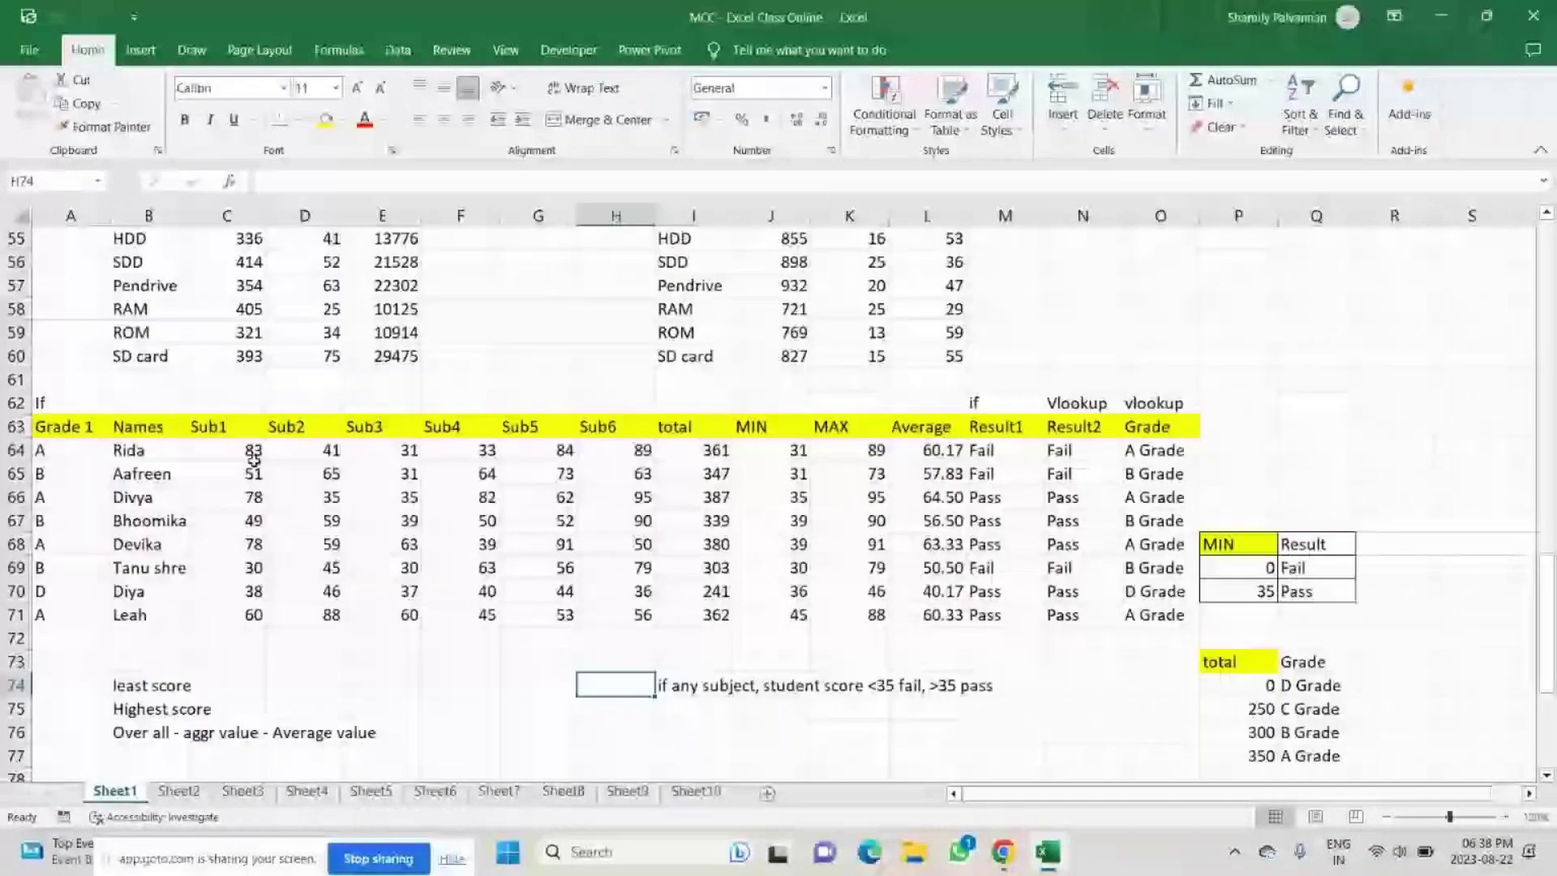
left_click_drag(142, 427, 967, 427)
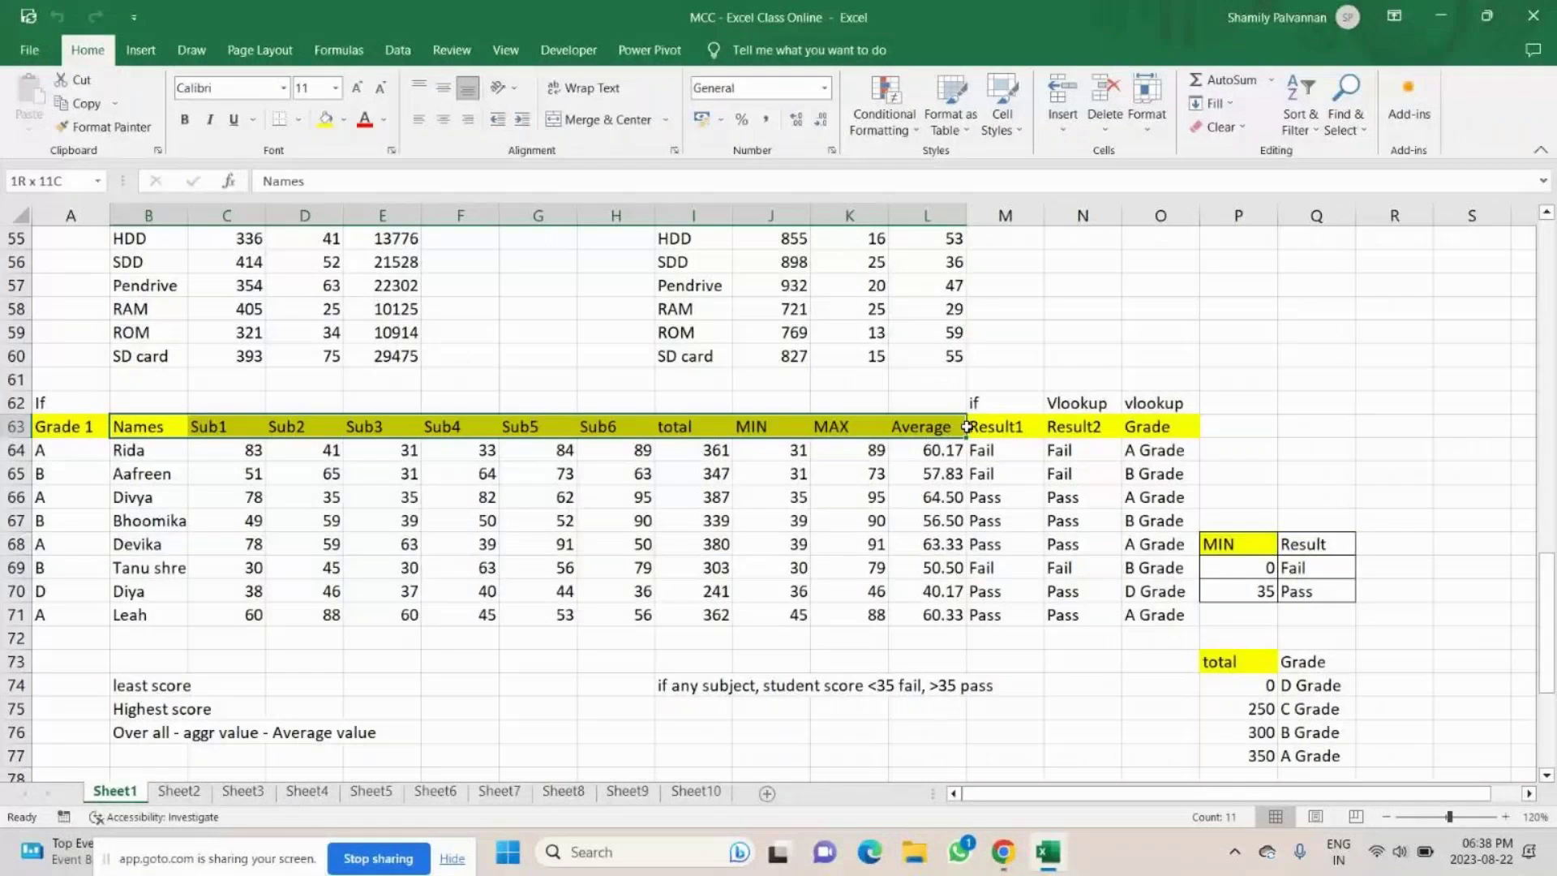
left_click_drag(966, 428, 1012, 617)
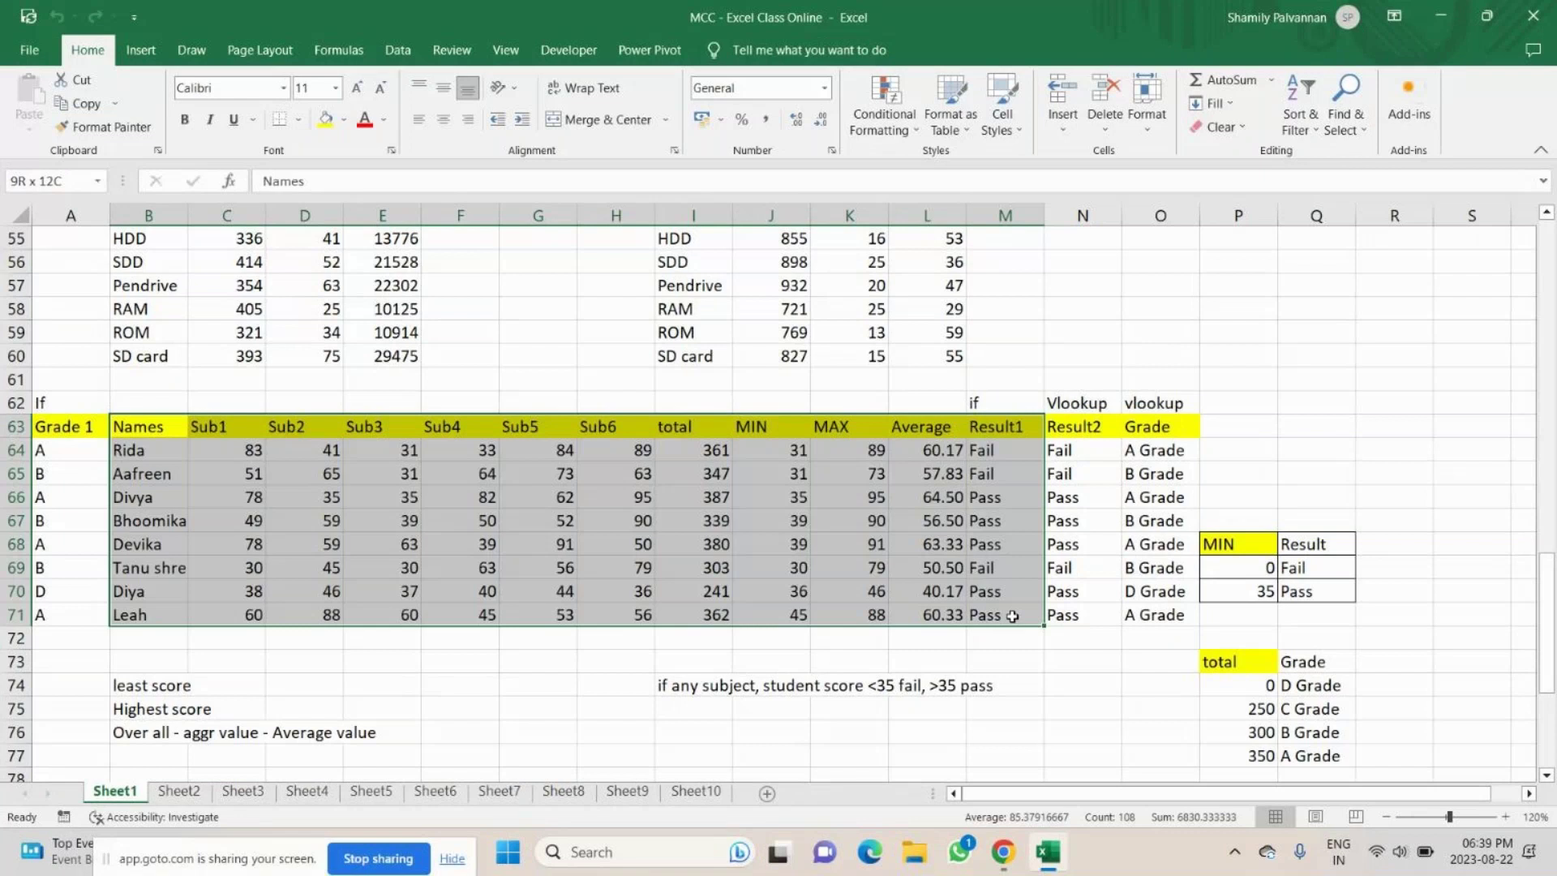
left_click_drag(1012, 617, 1005, 605)
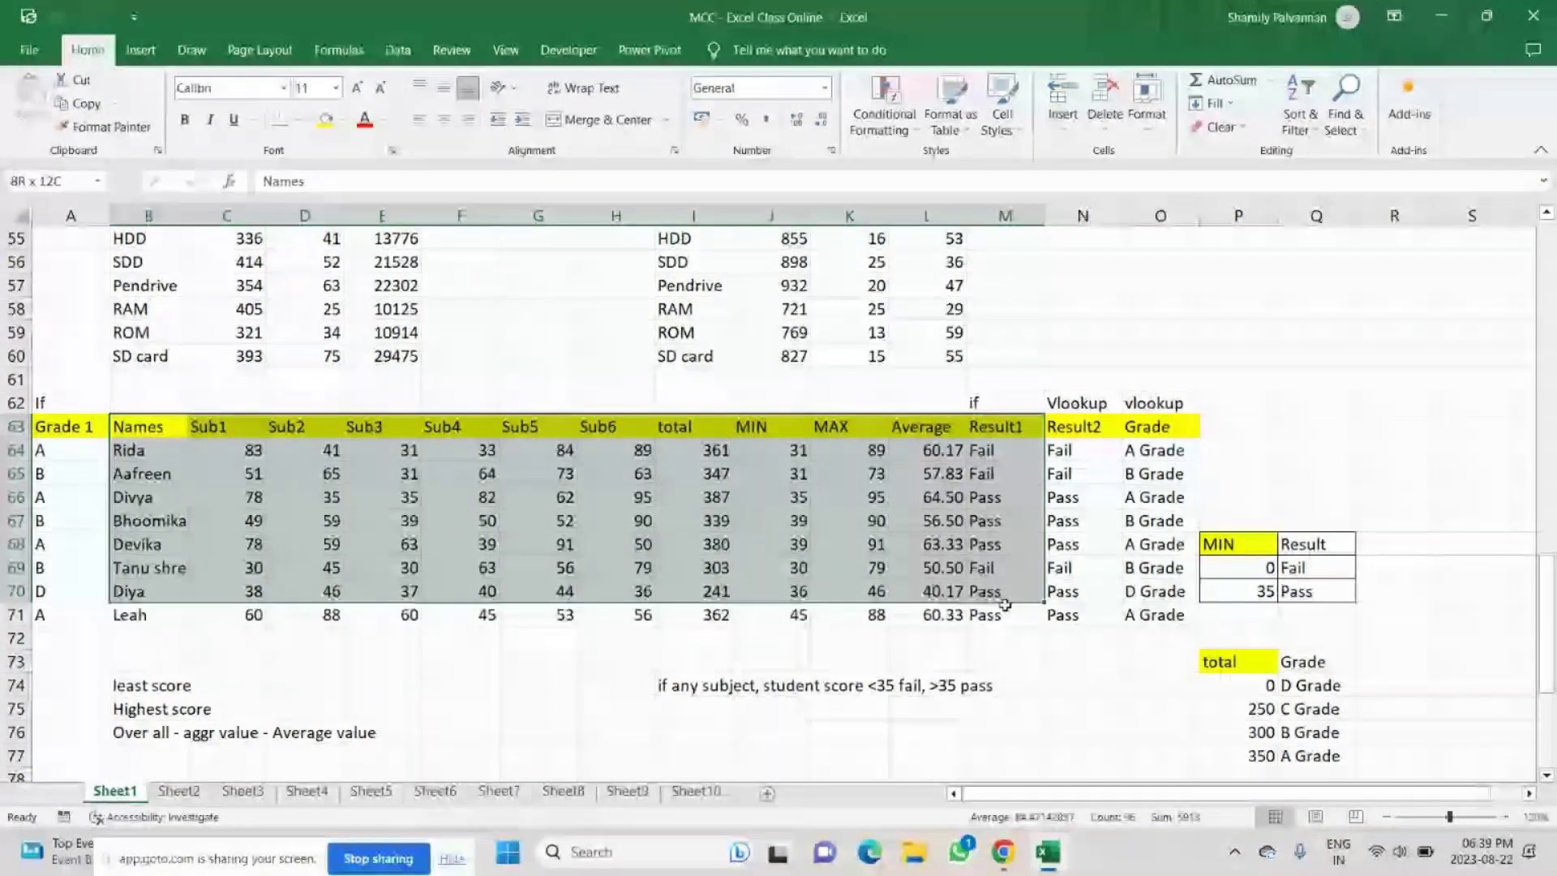
left_click_drag(1004, 605, 1005, 608)
key("ctrl+c")
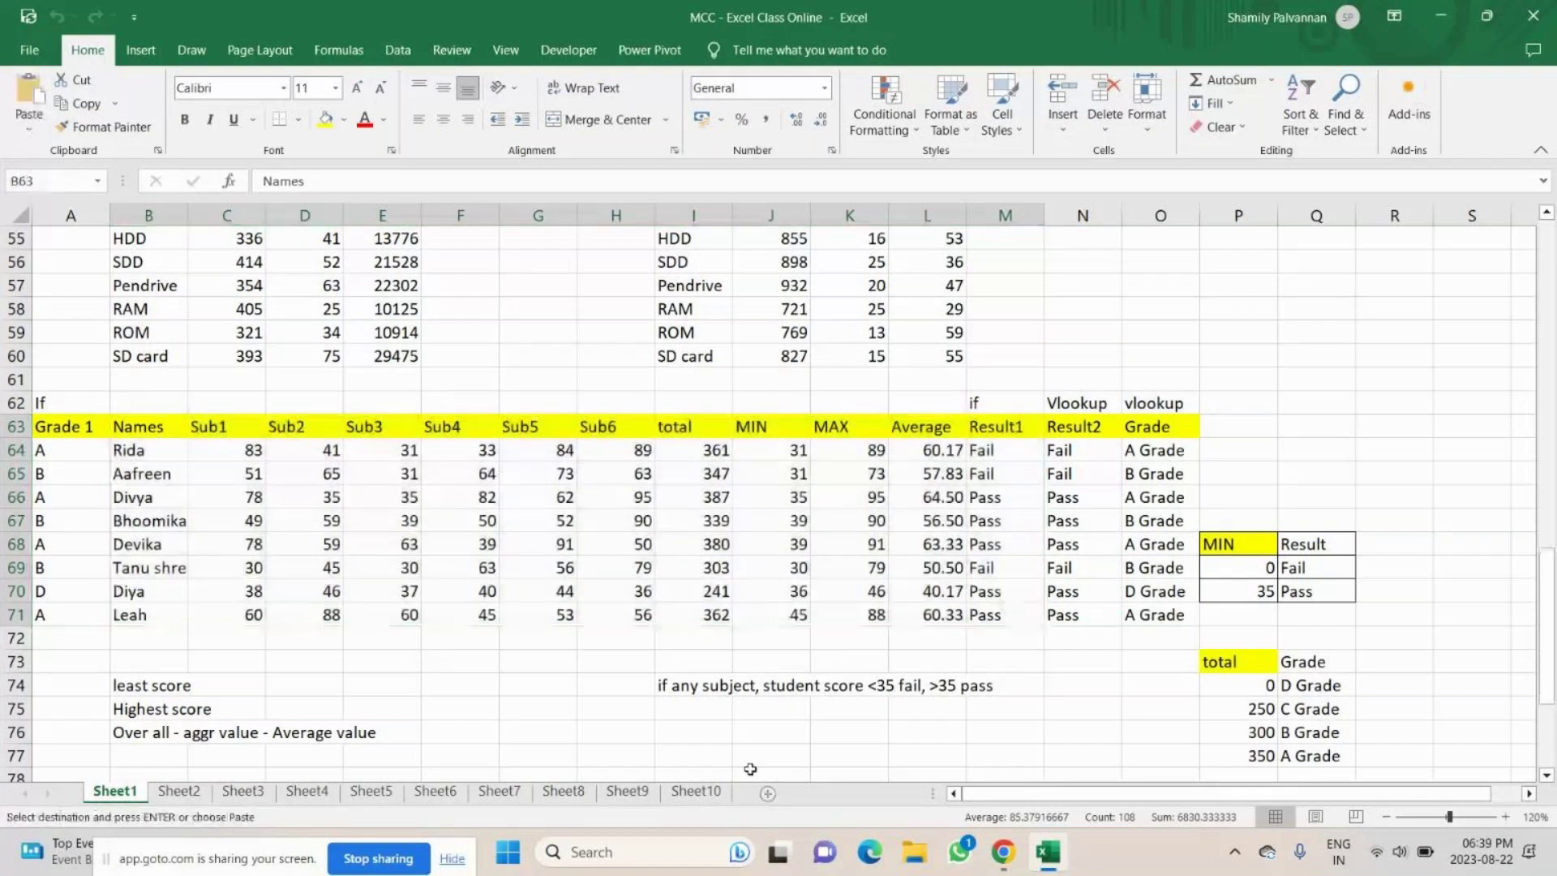
Paste the table into new Sheet11 at B2, then select the header row B2:M2.
left_click(767, 793)
left_click(134, 251)
key("ctrl+v")
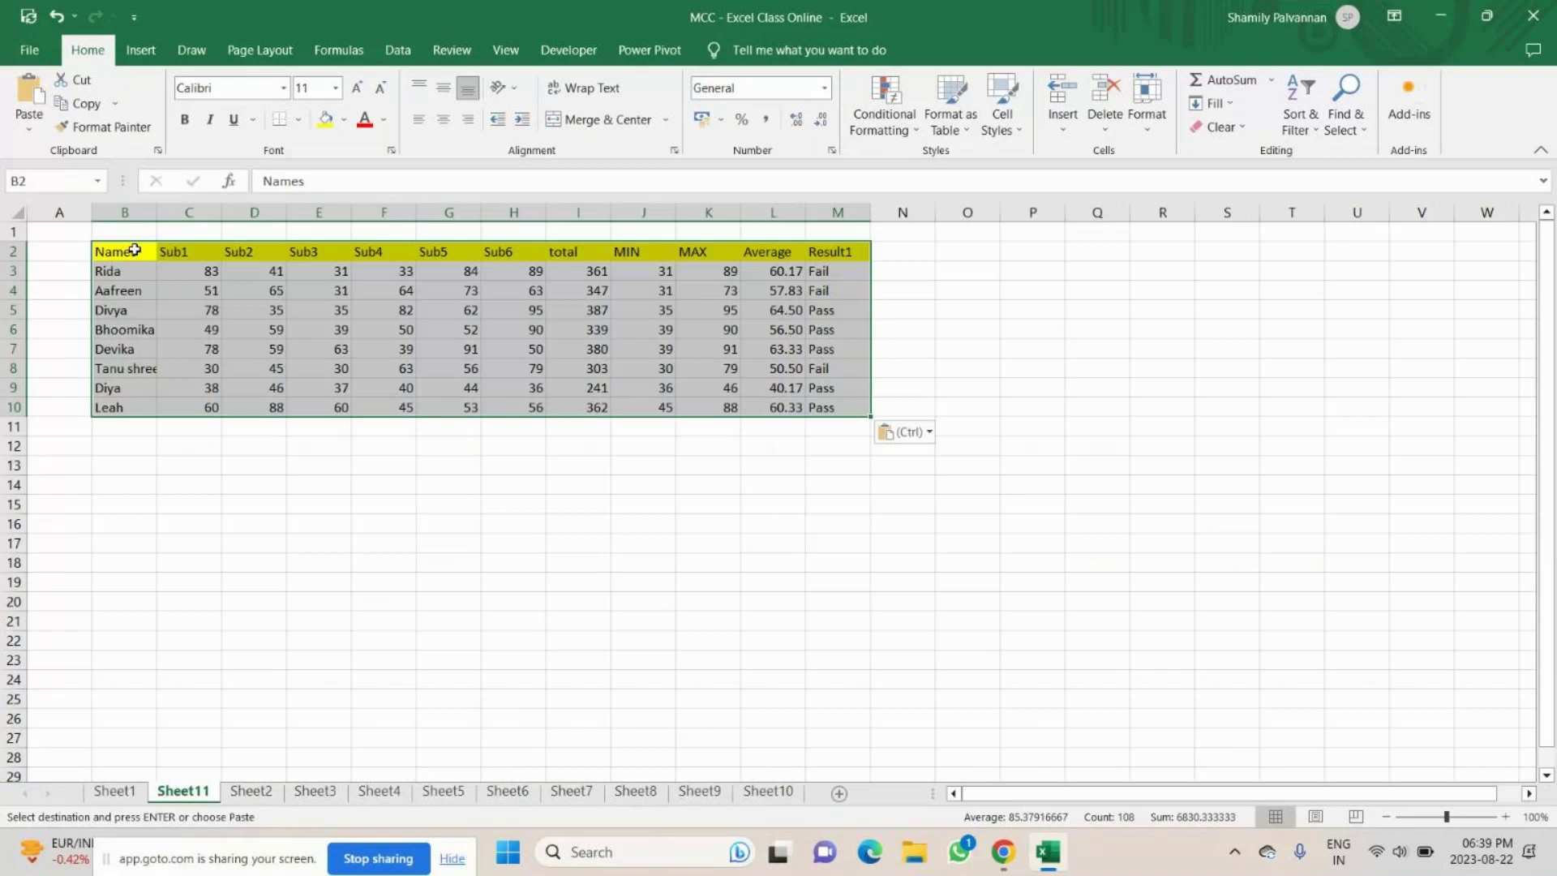
left_click(1032, 640)
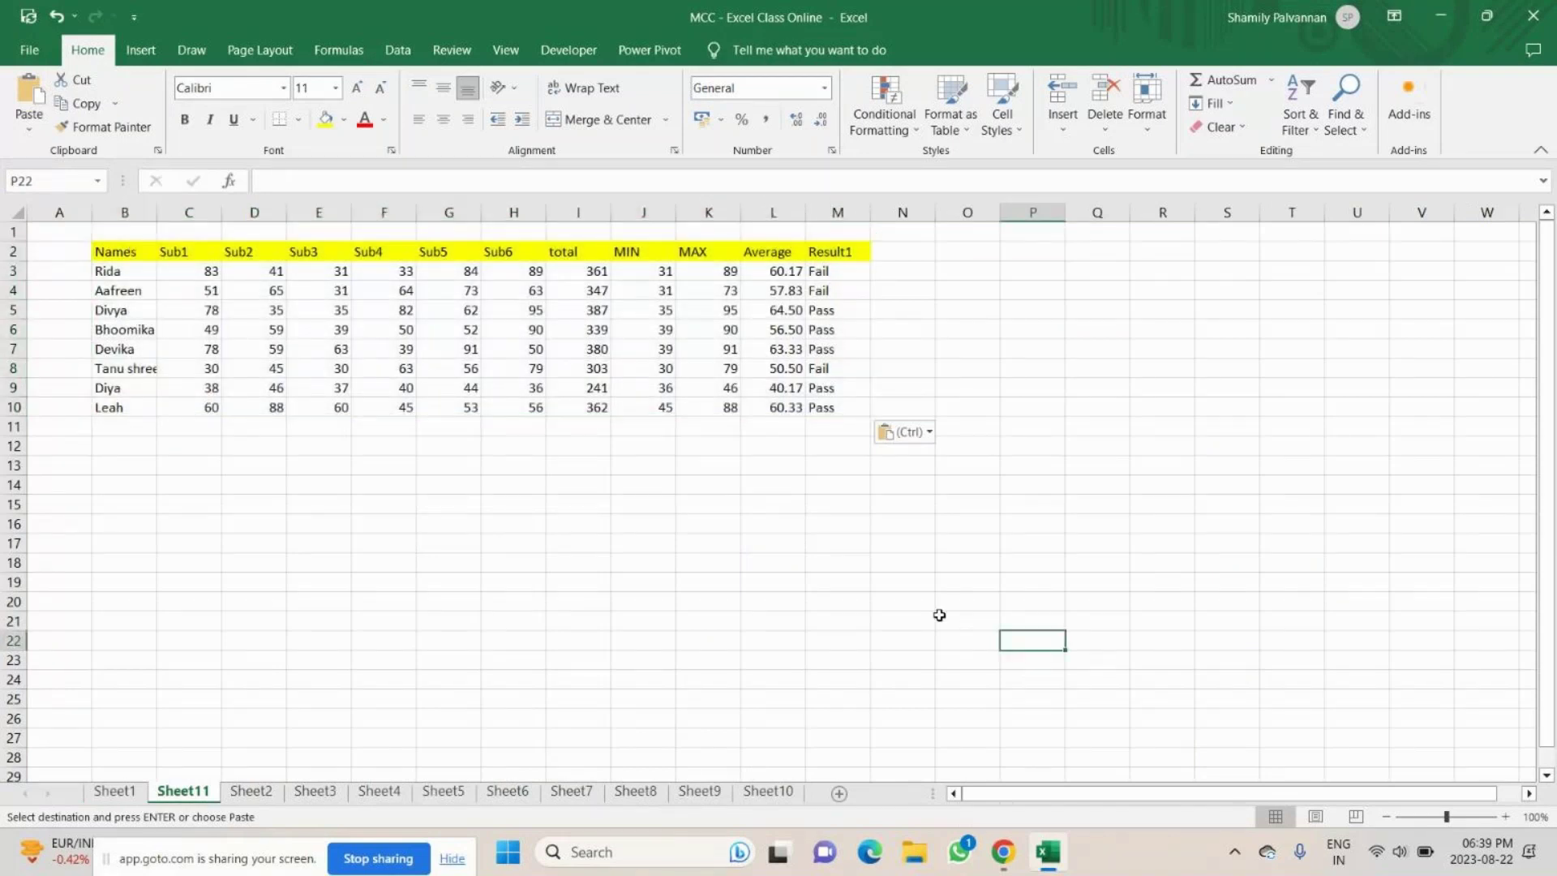
left_click_drag(113, 251, 848, 252)
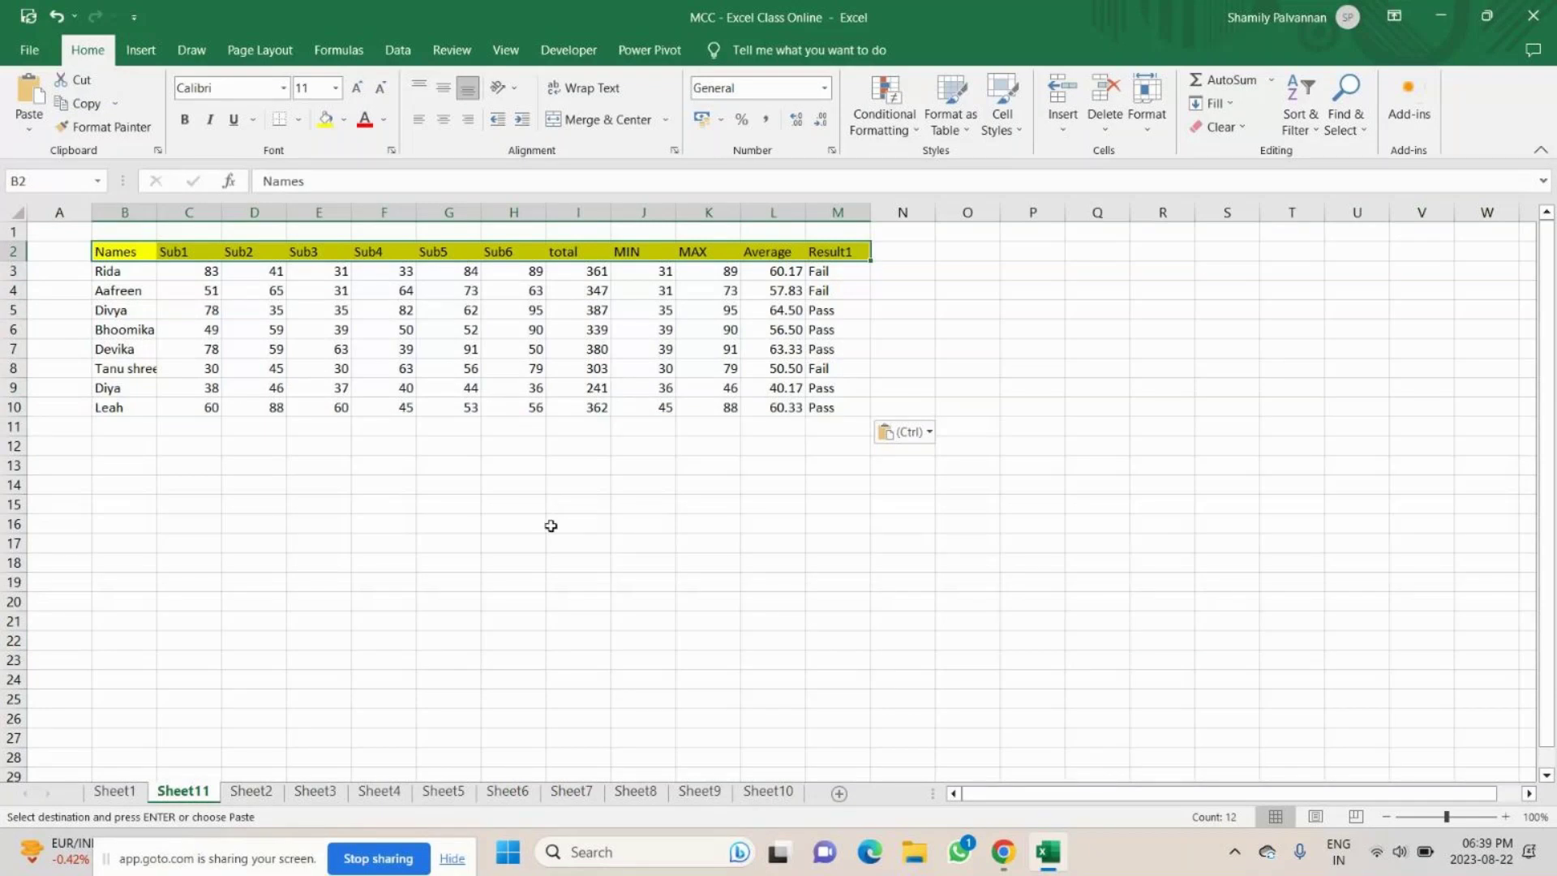
Note 'Ctrl + Shift + L' in Q3 and 'Apply Filter' in Q4, leaving filters off.
key("ctrl+shift+l")
left_click(1097, 271)
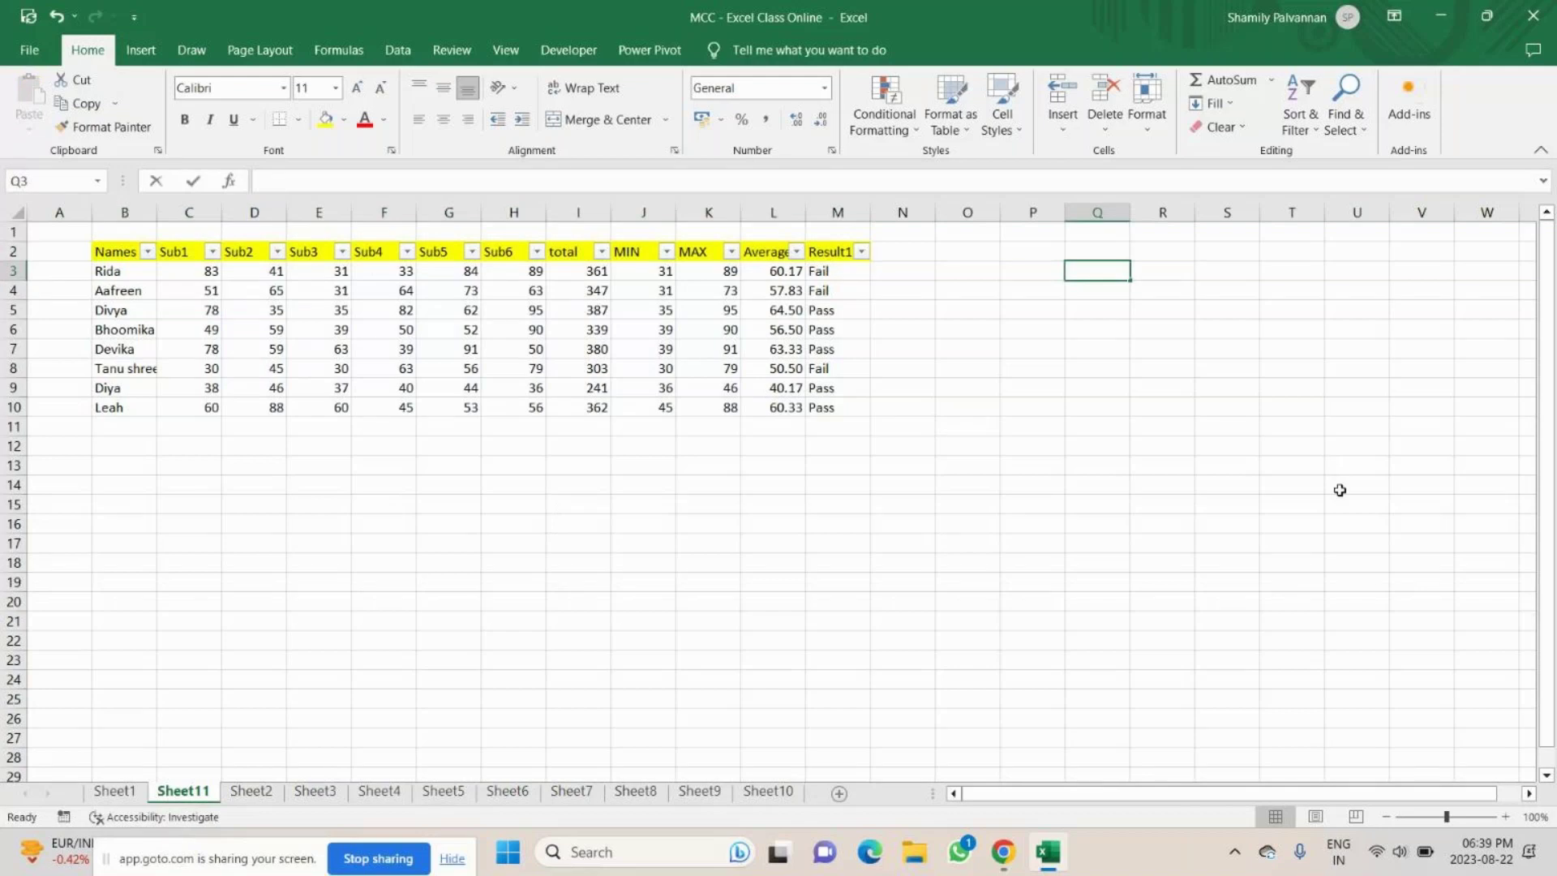
type("Ctrl + Shift + ")
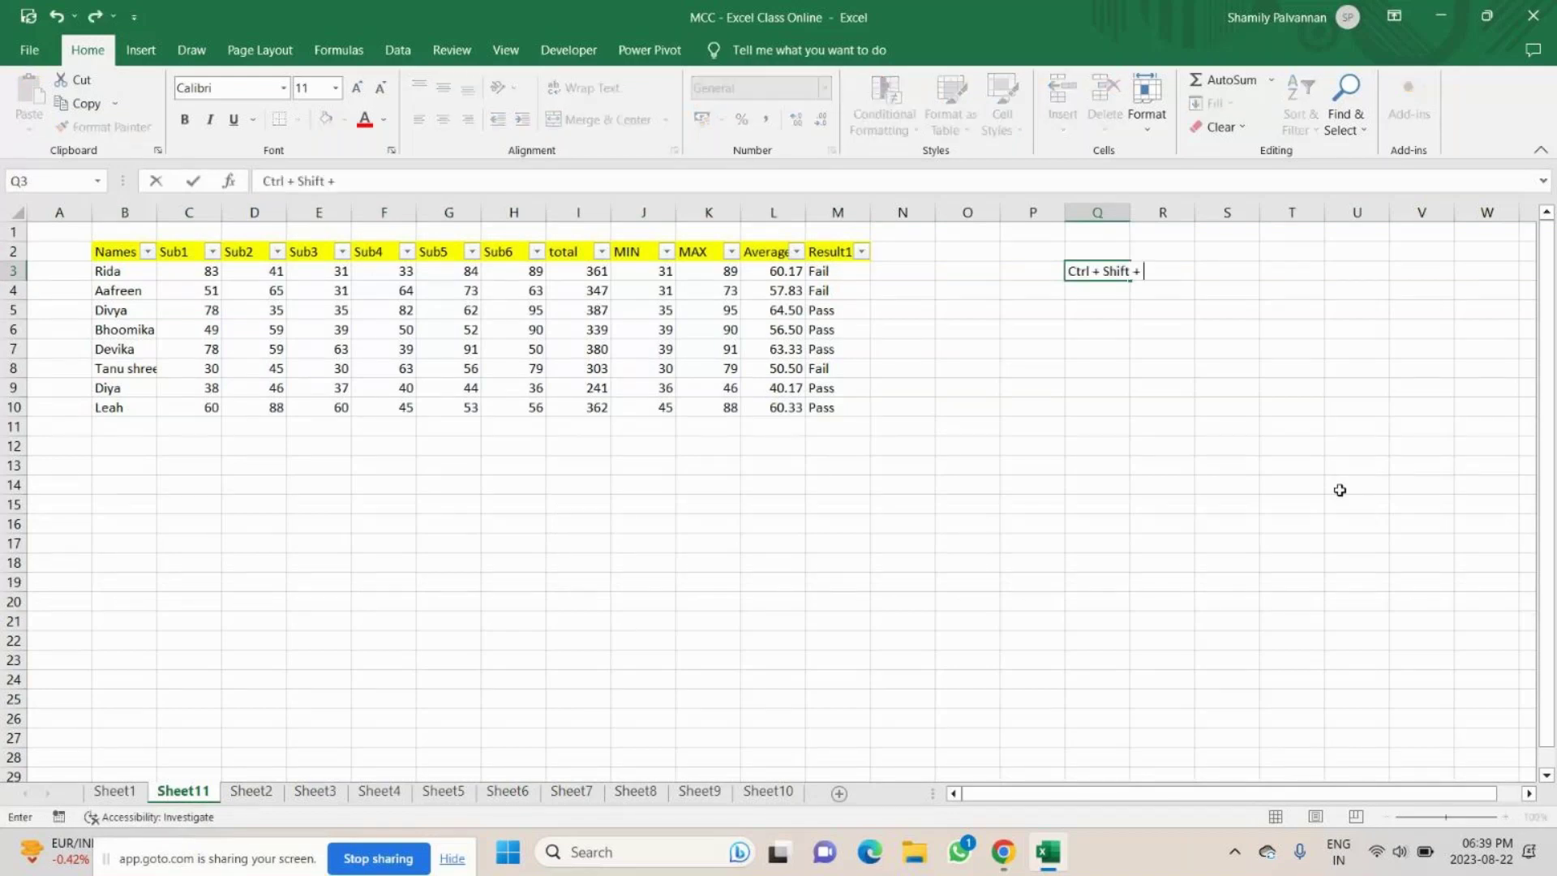
type("L")
key("Return")
type("Appl")
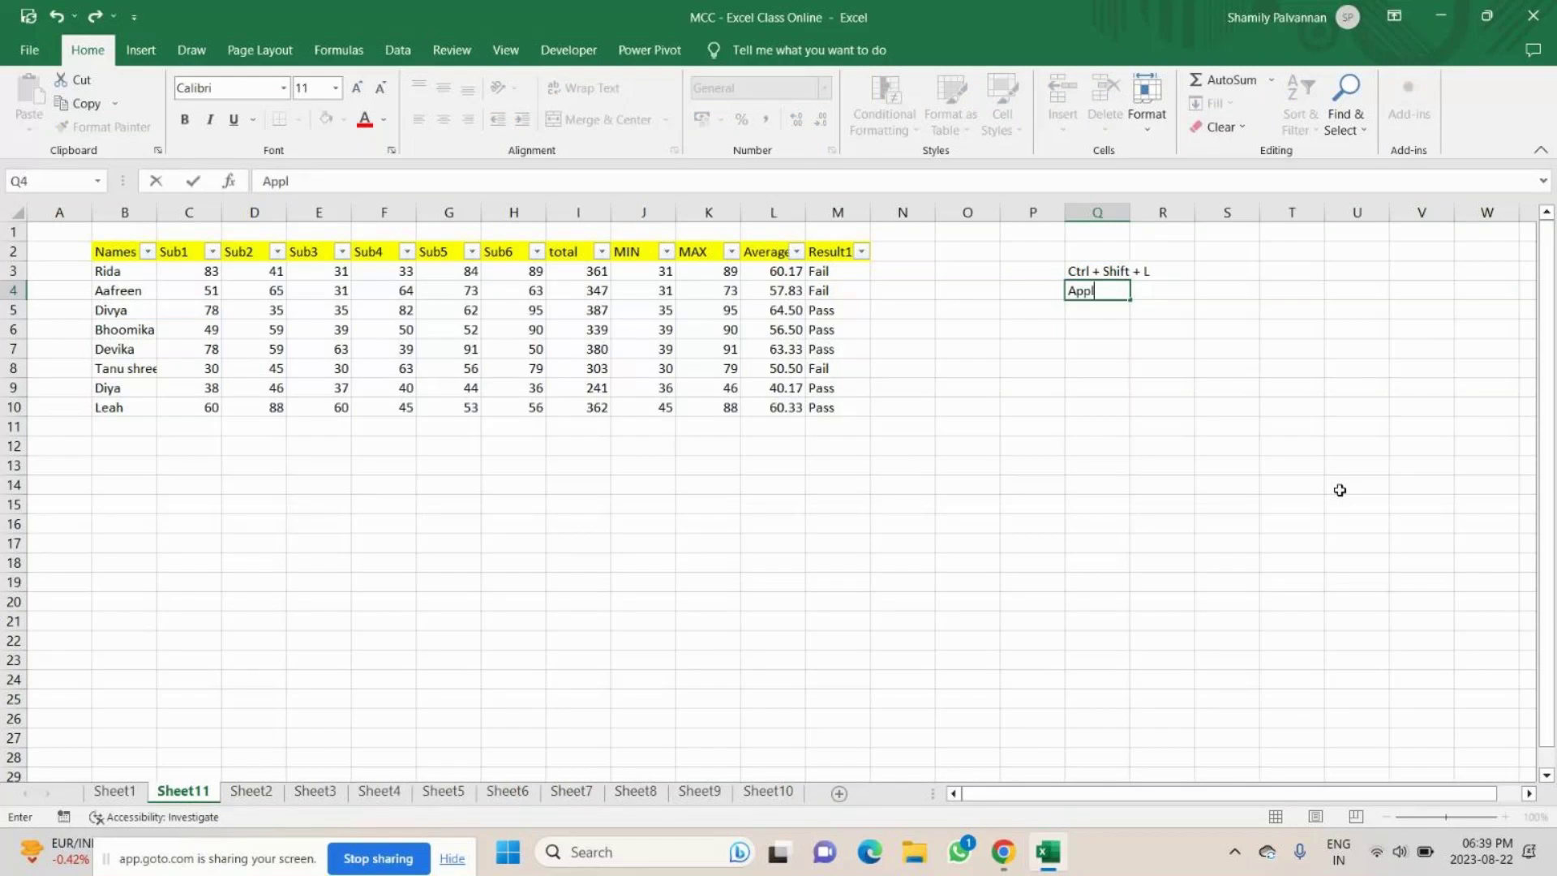
type("y Fitelr")
key("BackSpace")
key("BackSpace")
key("BackSpace")
type("ter")
left_click(891, 564)
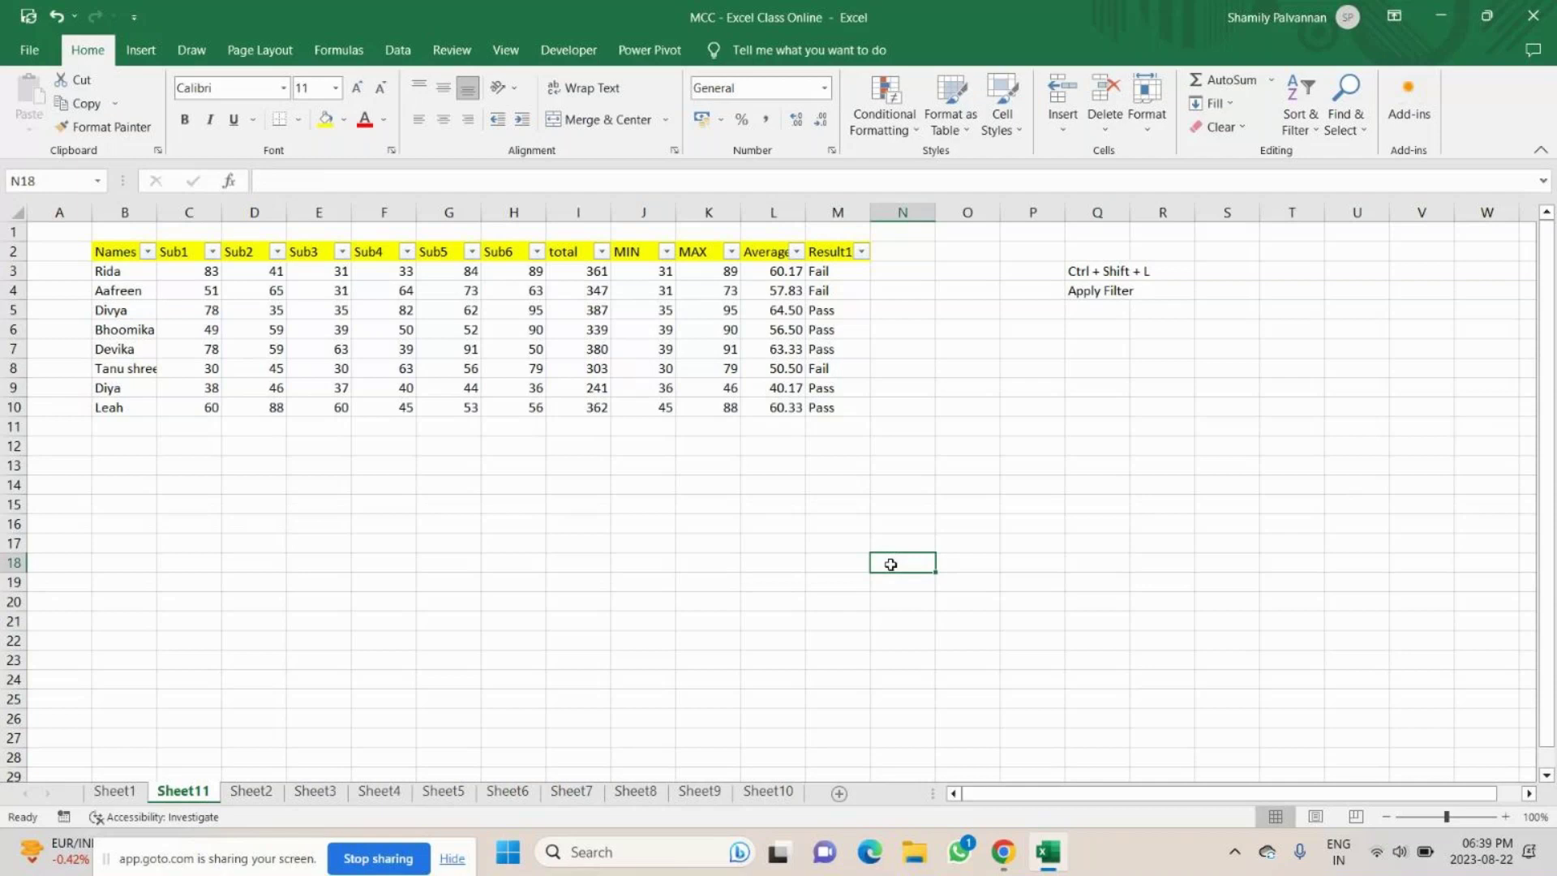
key("ctrl+shift+l")
key("ctrl+shift+l")
left_click(120, 255)
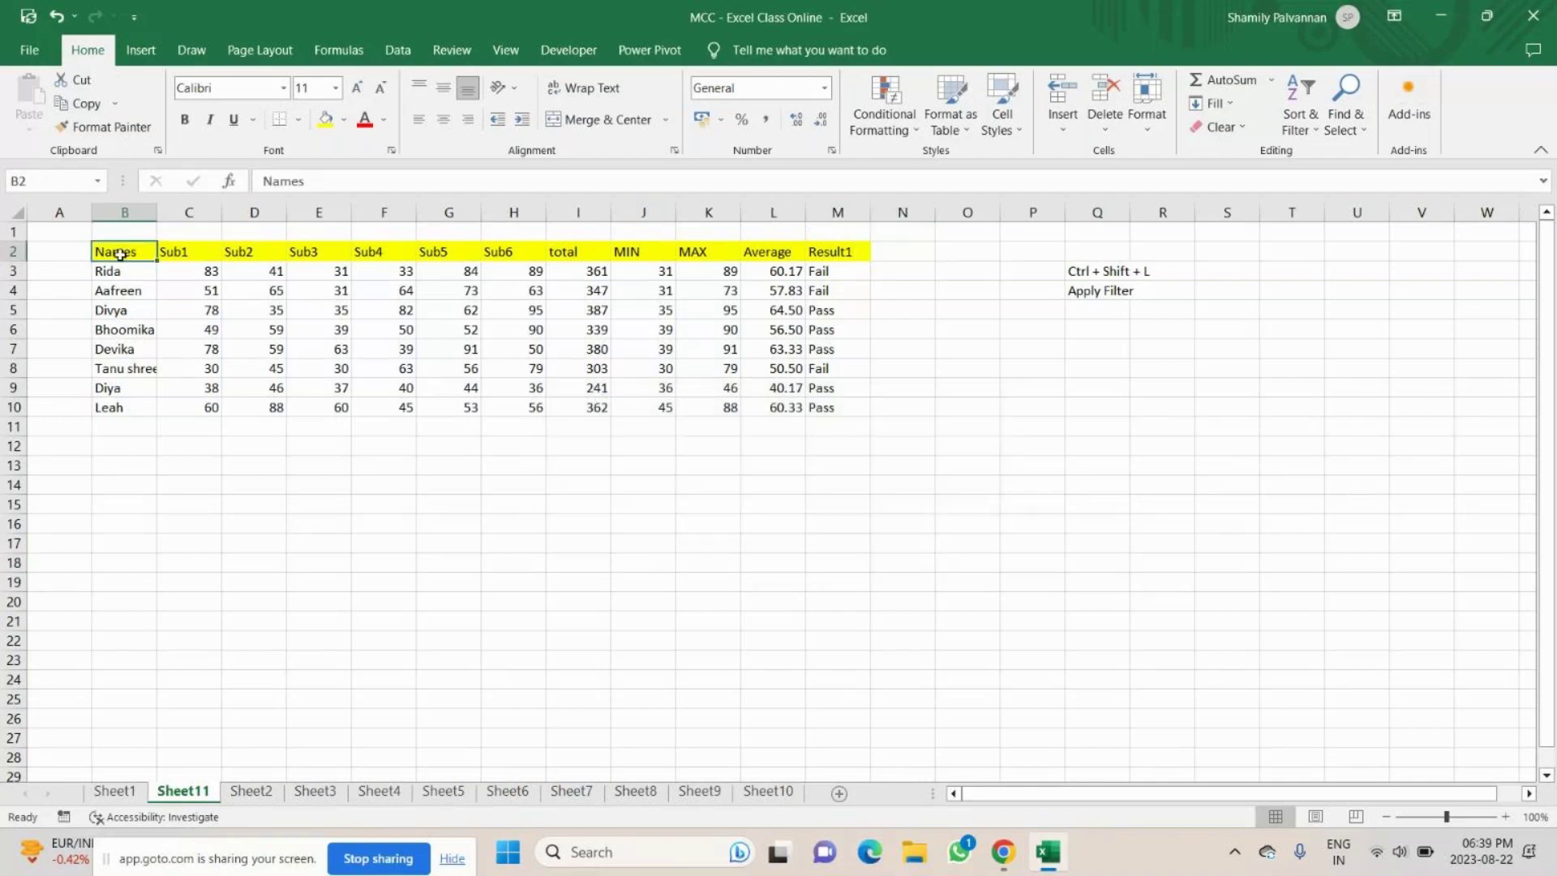
Turn on filter dropdowns across header row B2:M2 with Ctrl+Shift+L.
left_click_drag(120, 255, 835, 252)
key("ctrl+shift+l")
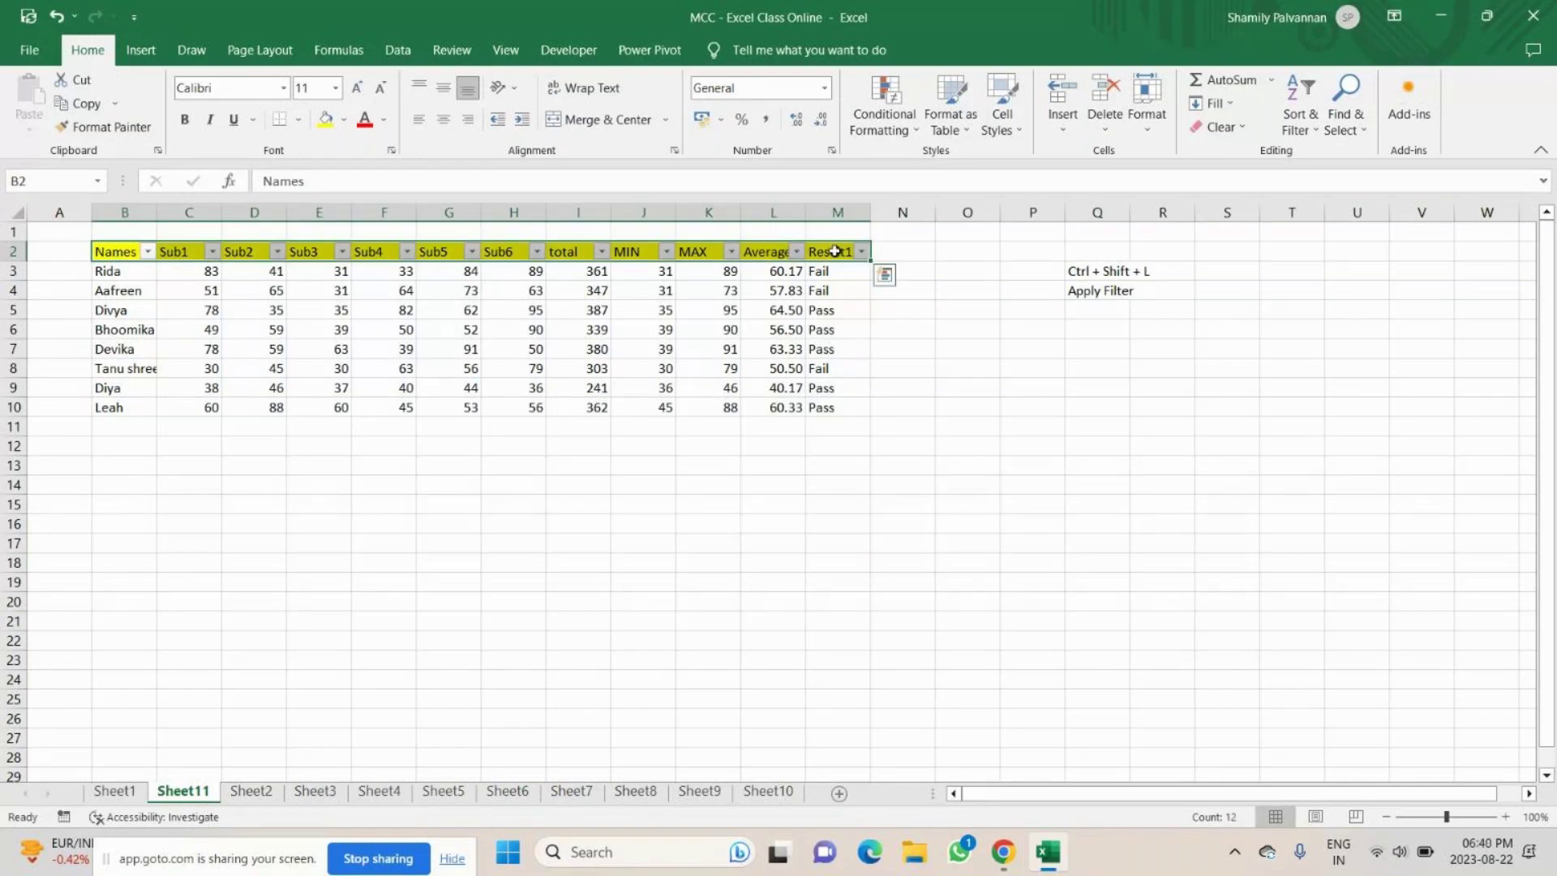
key("ctrl+shift+l")
left_click(460, 509)
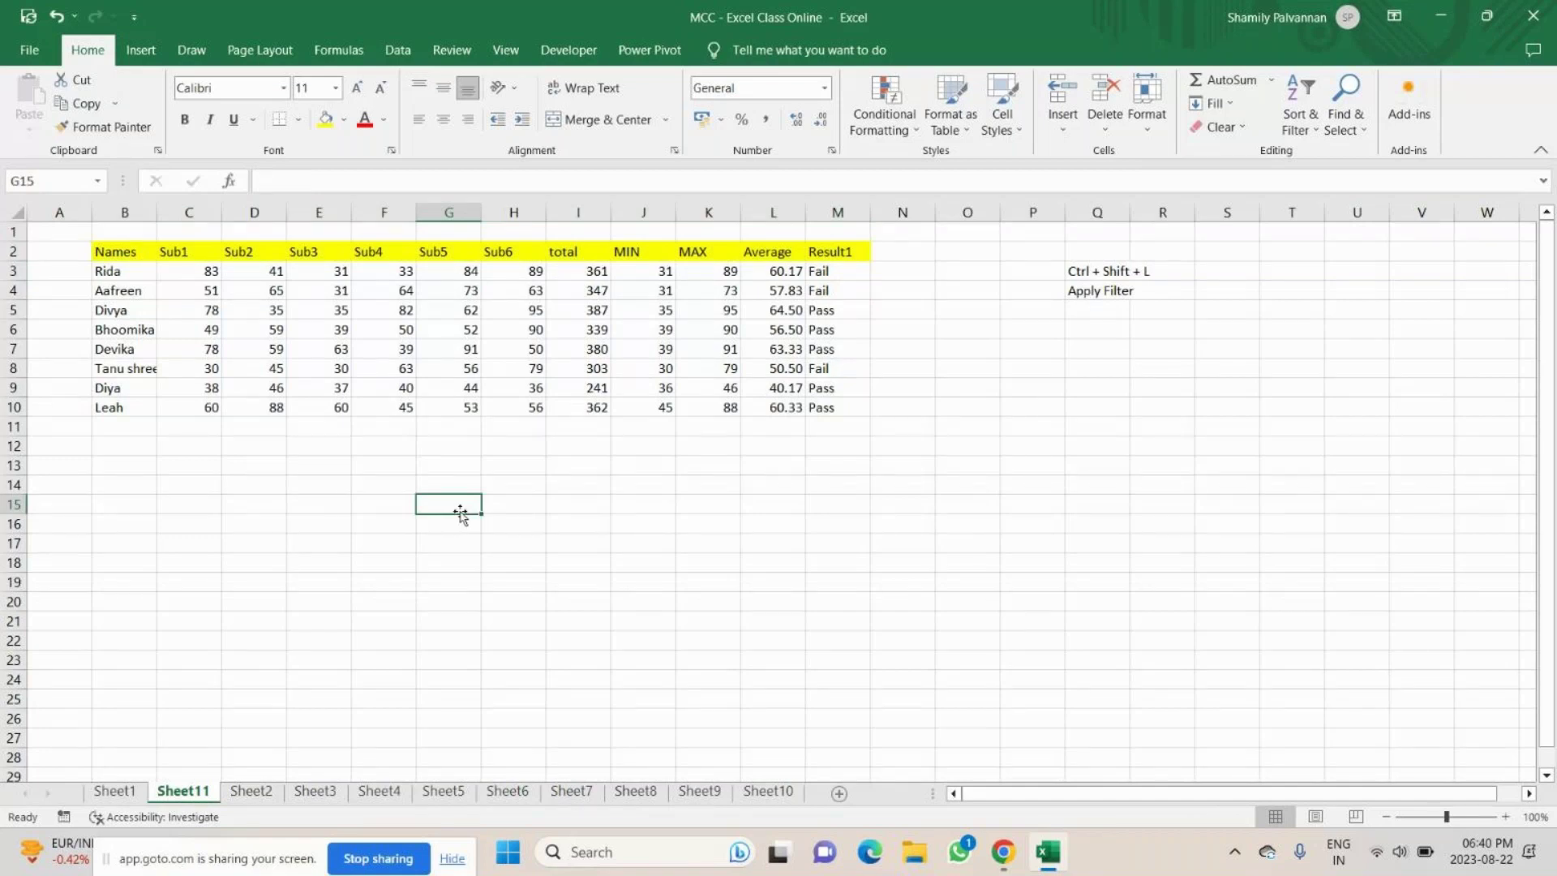
left_click_drag(127, 257, 370, 258)
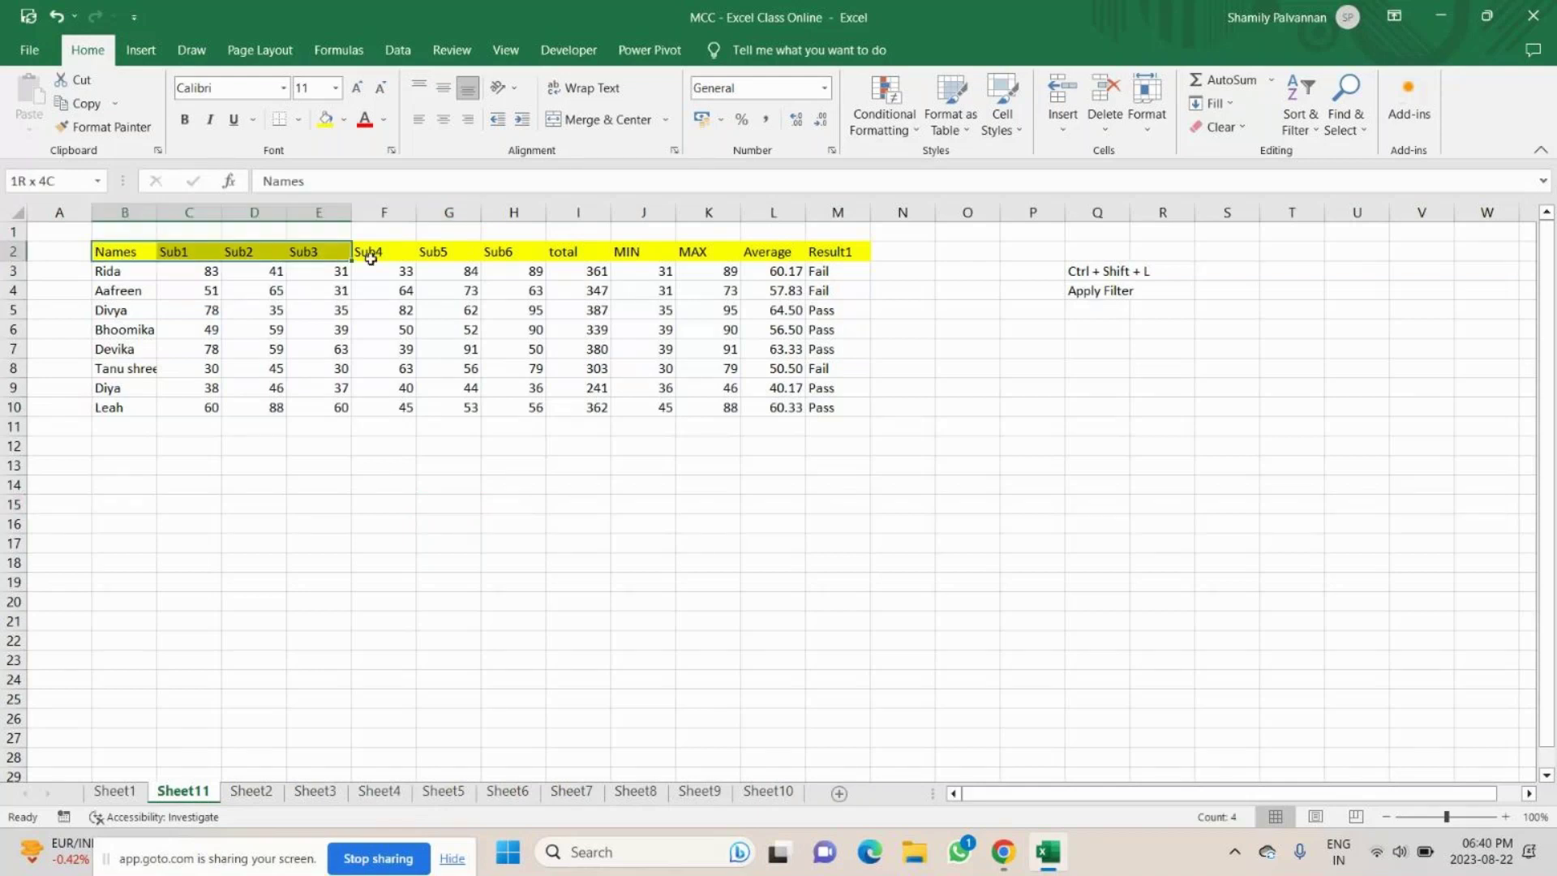
left_click_drag(370, 258, 860, 255)
key("ctrl+shift+l")
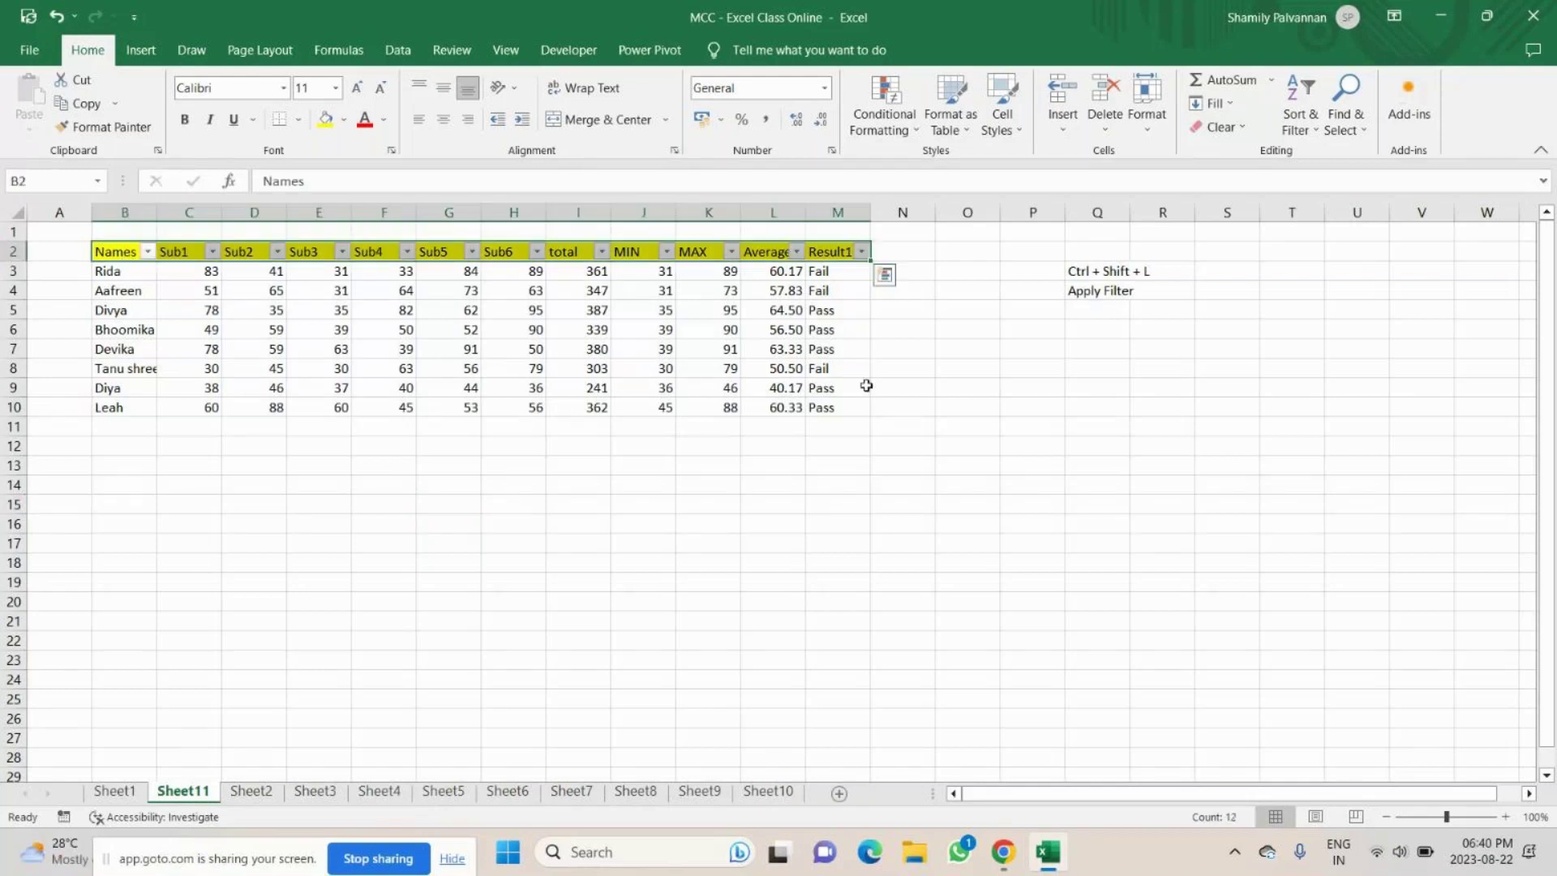
Check the Pass/Fail formula in M9, then select the Names column.
left_click(865, 386)
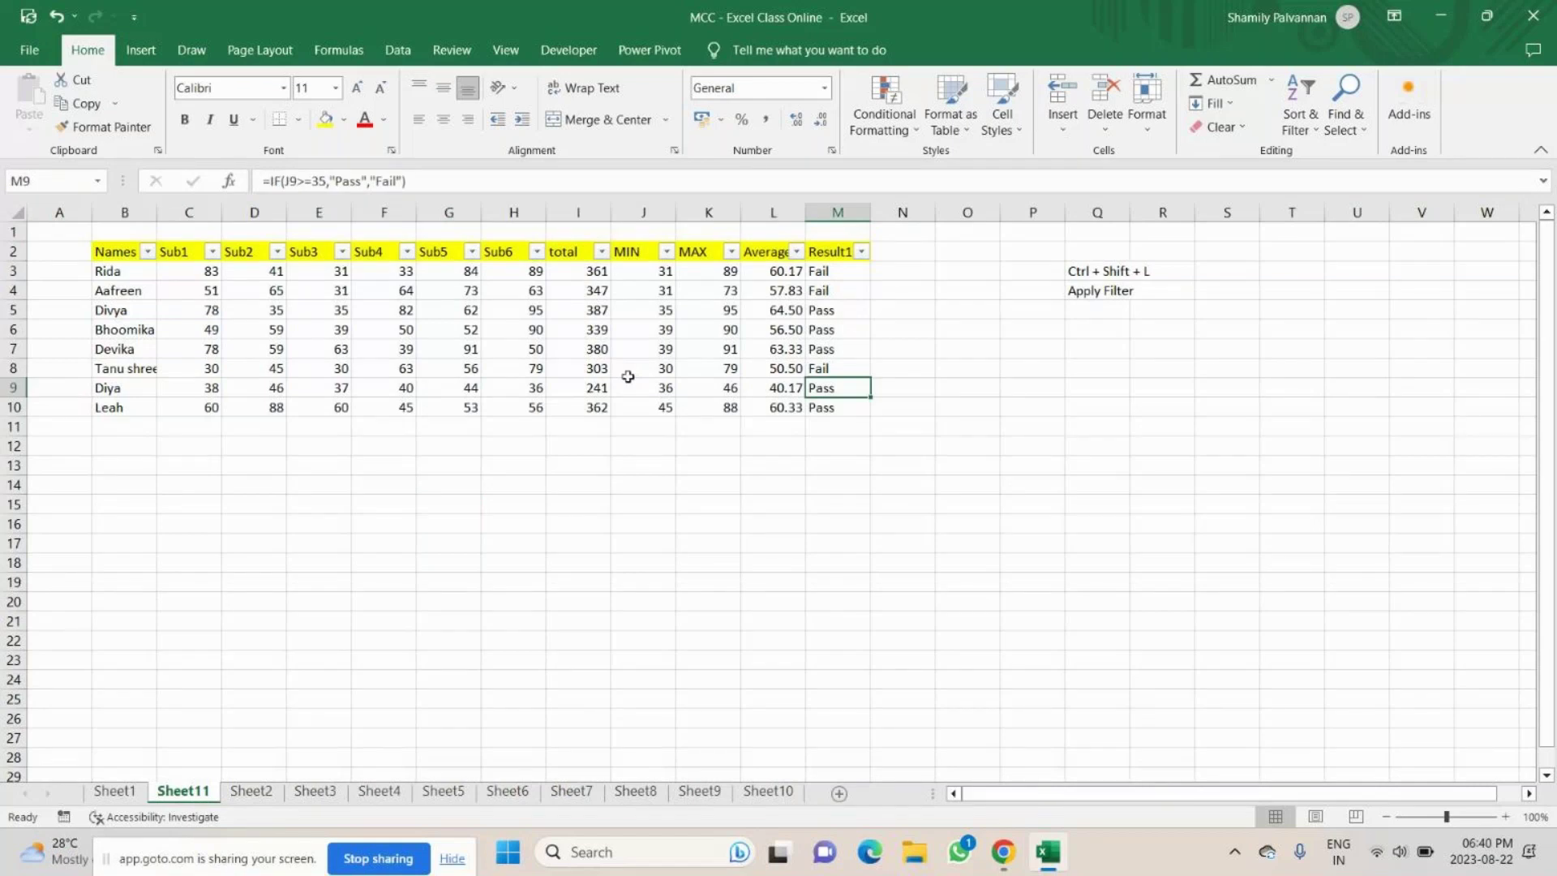
left_click(103, 255)
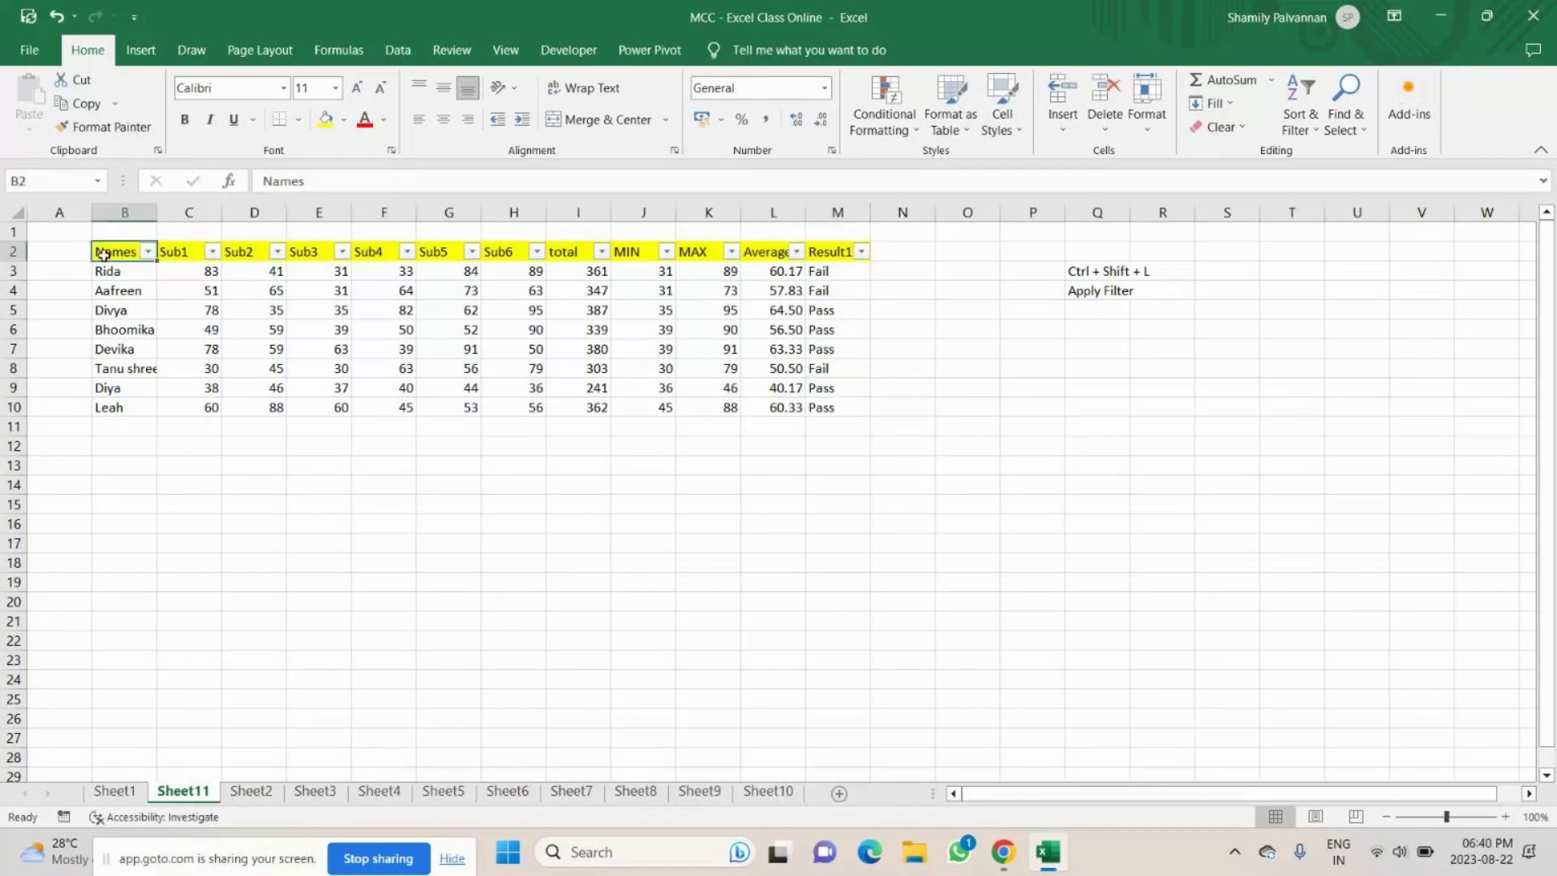
left_click_drag(103, 255, 116, 400)
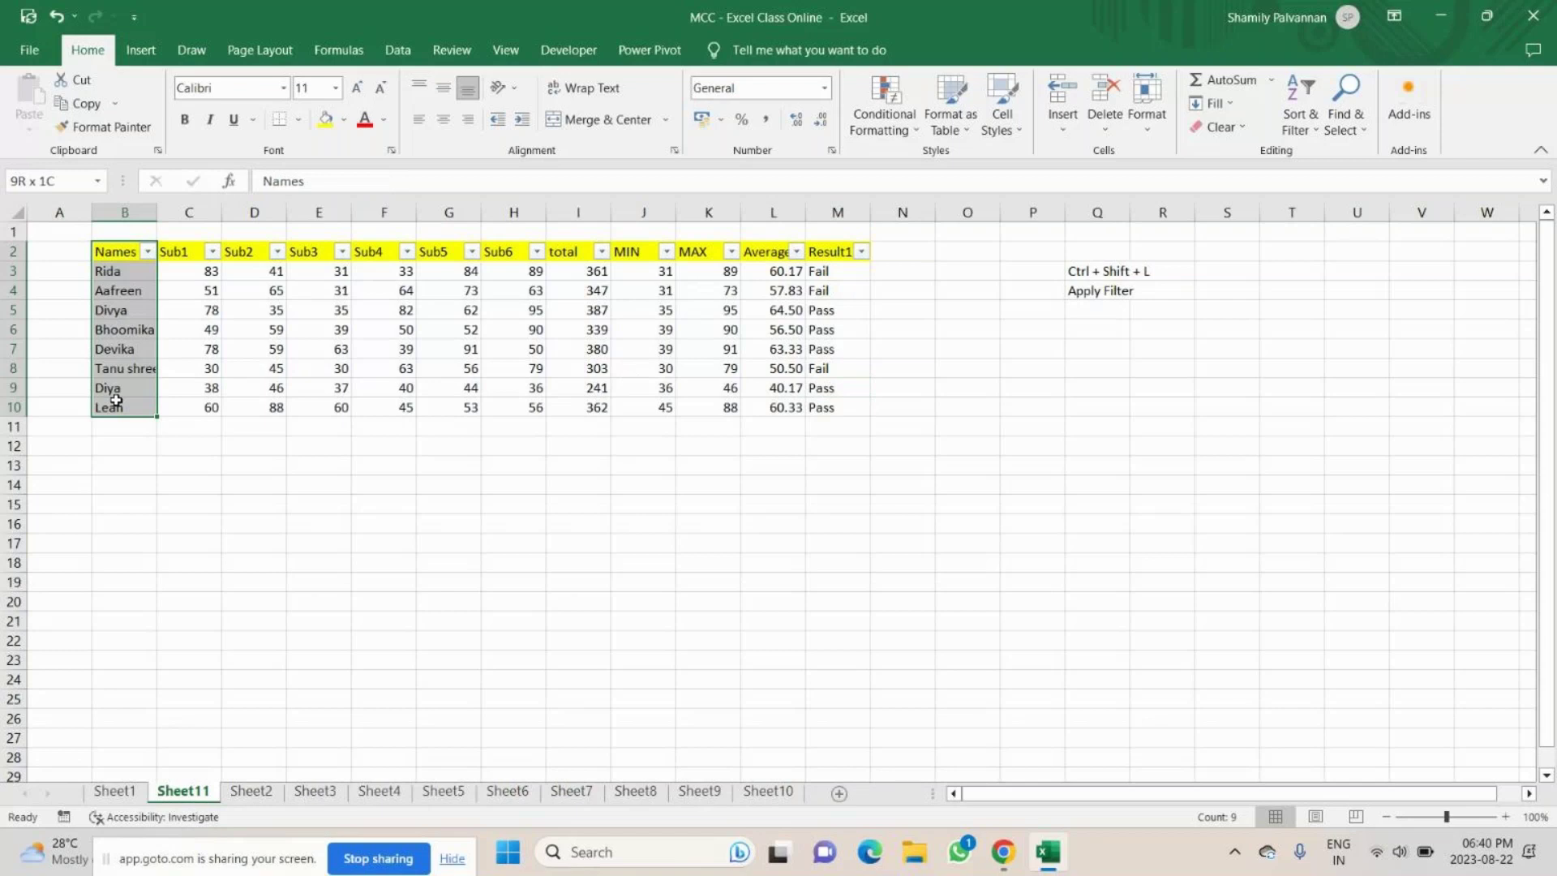
left_click(861, 251)
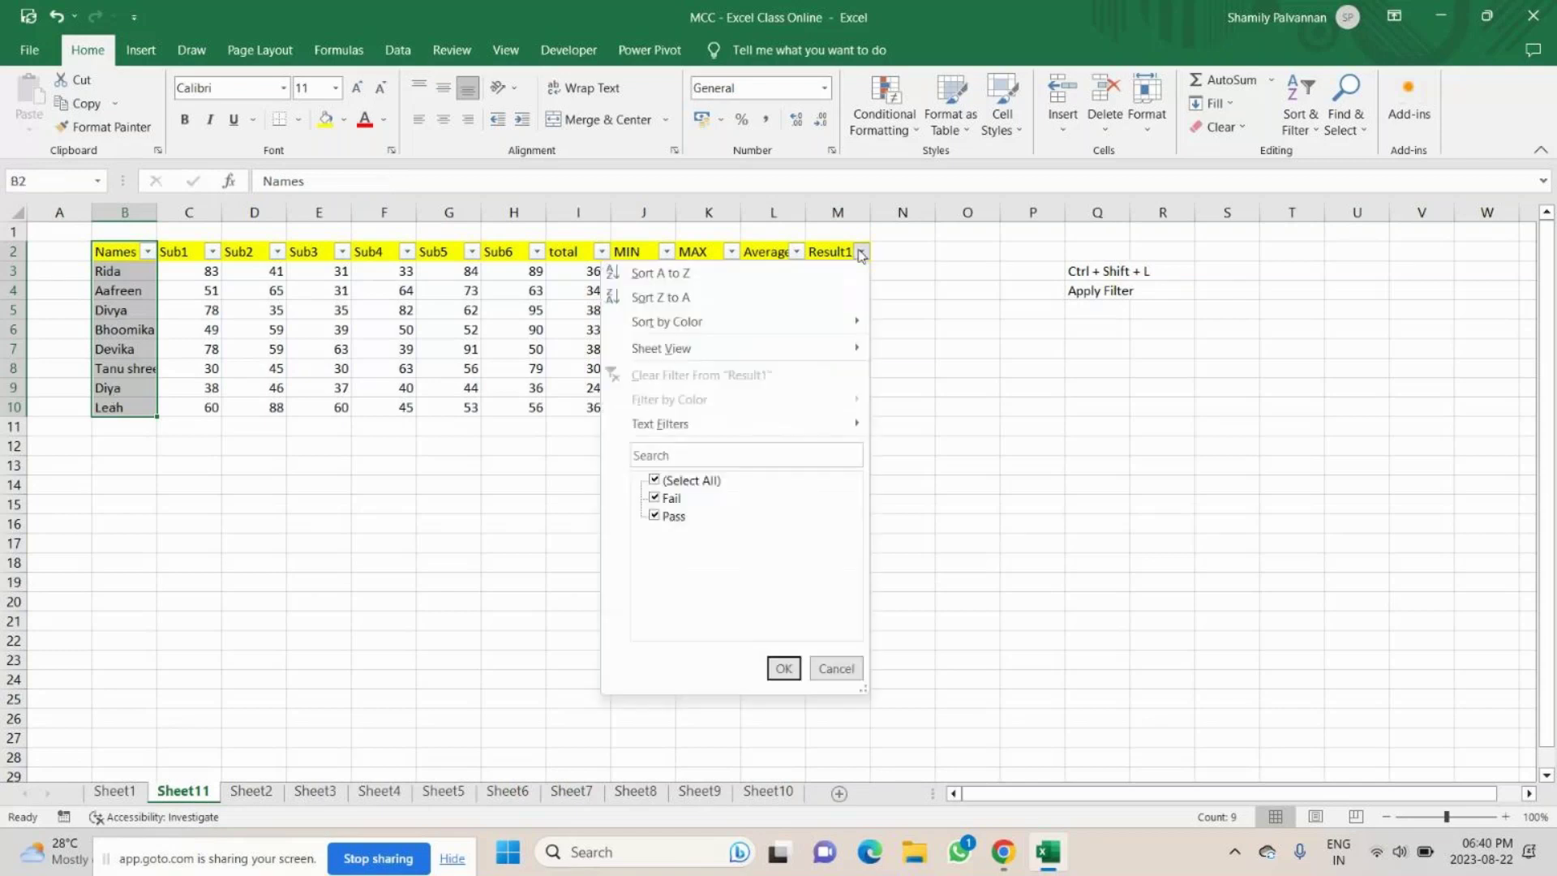
left_click(655, 517)
left_click(780, 669)
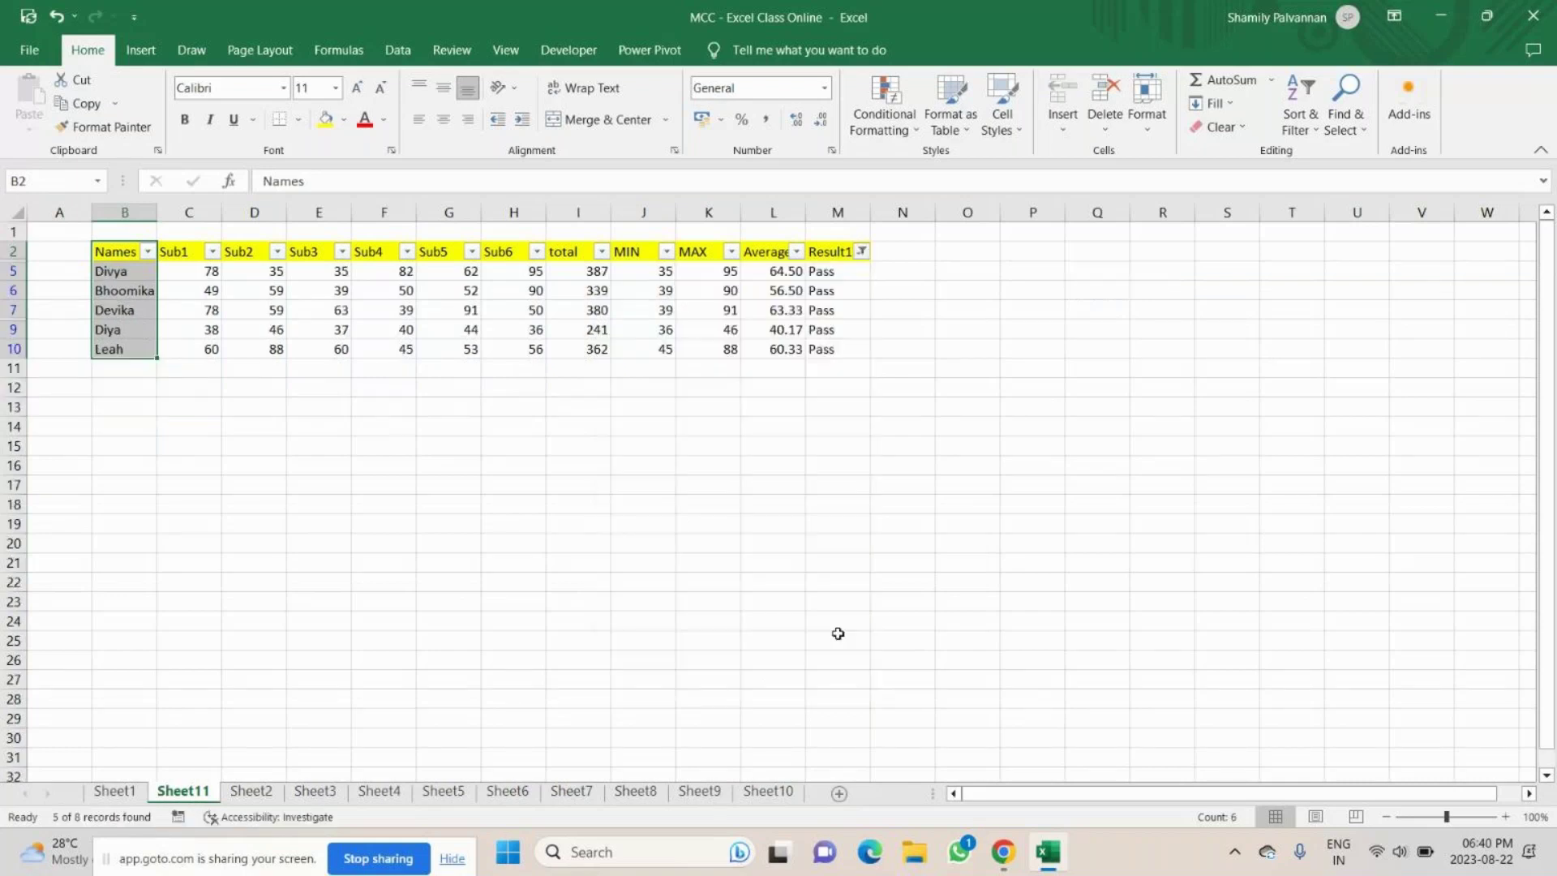
left_click(862, 252)
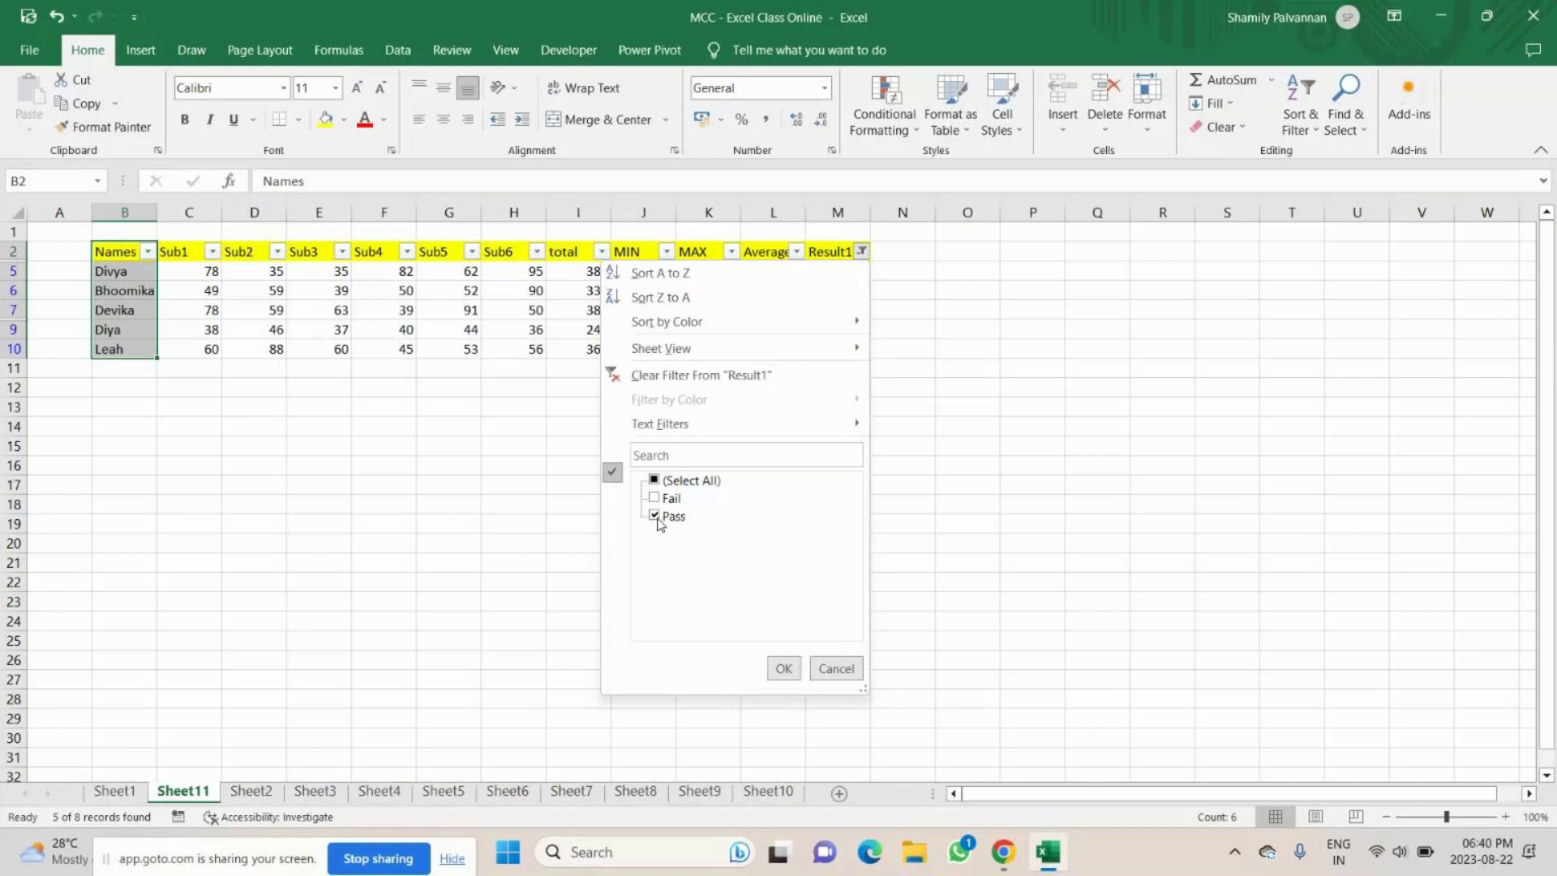
left_click(654, 515)
left_click(653, 498)
left_click(783, 668)
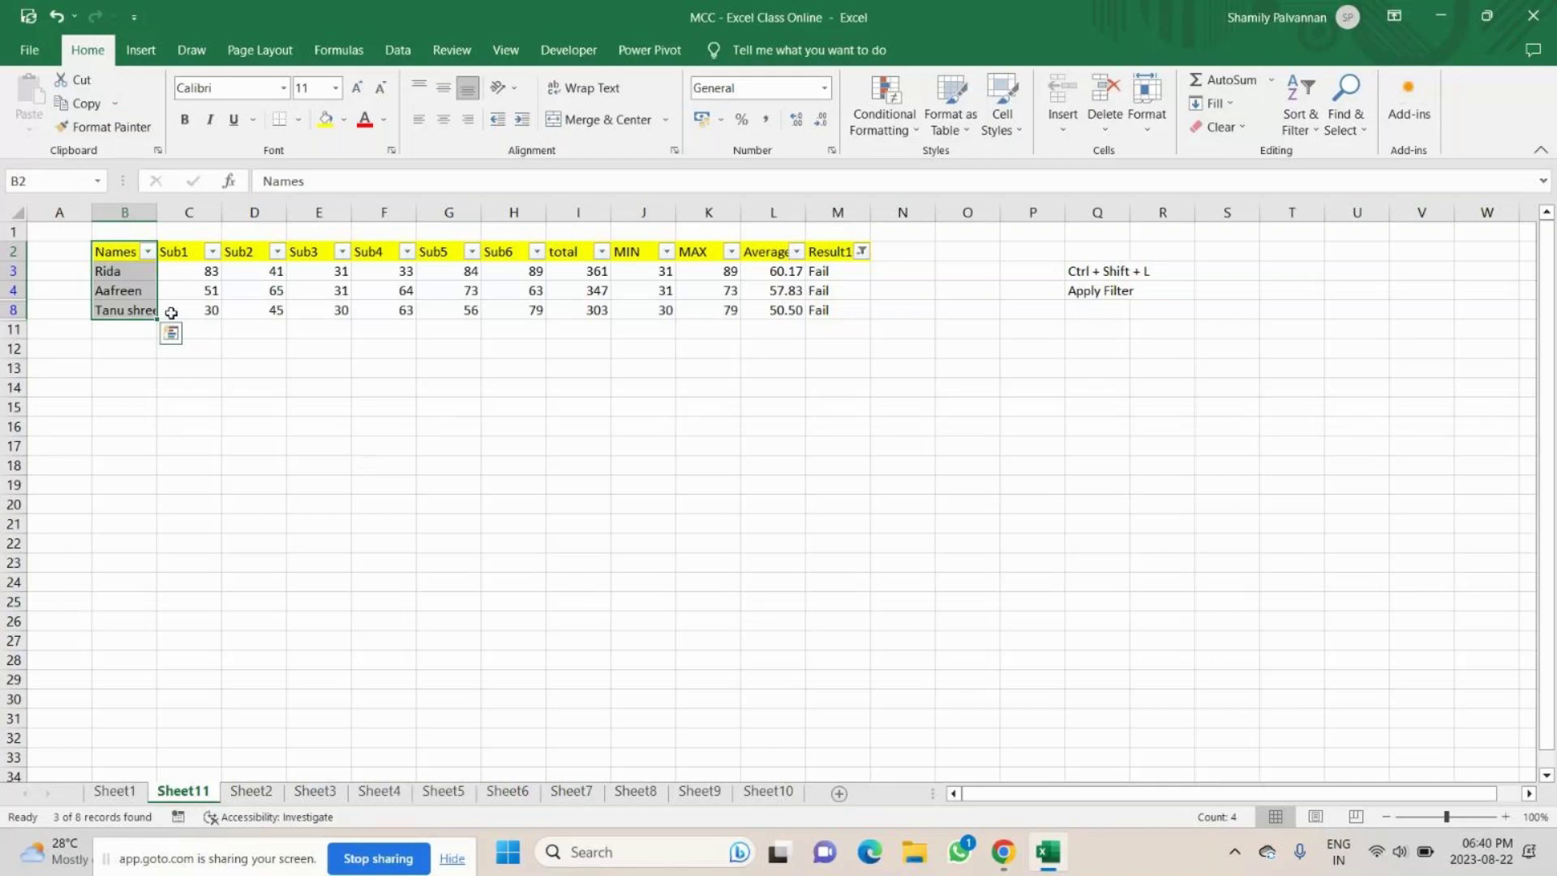
left_click(861, 251)
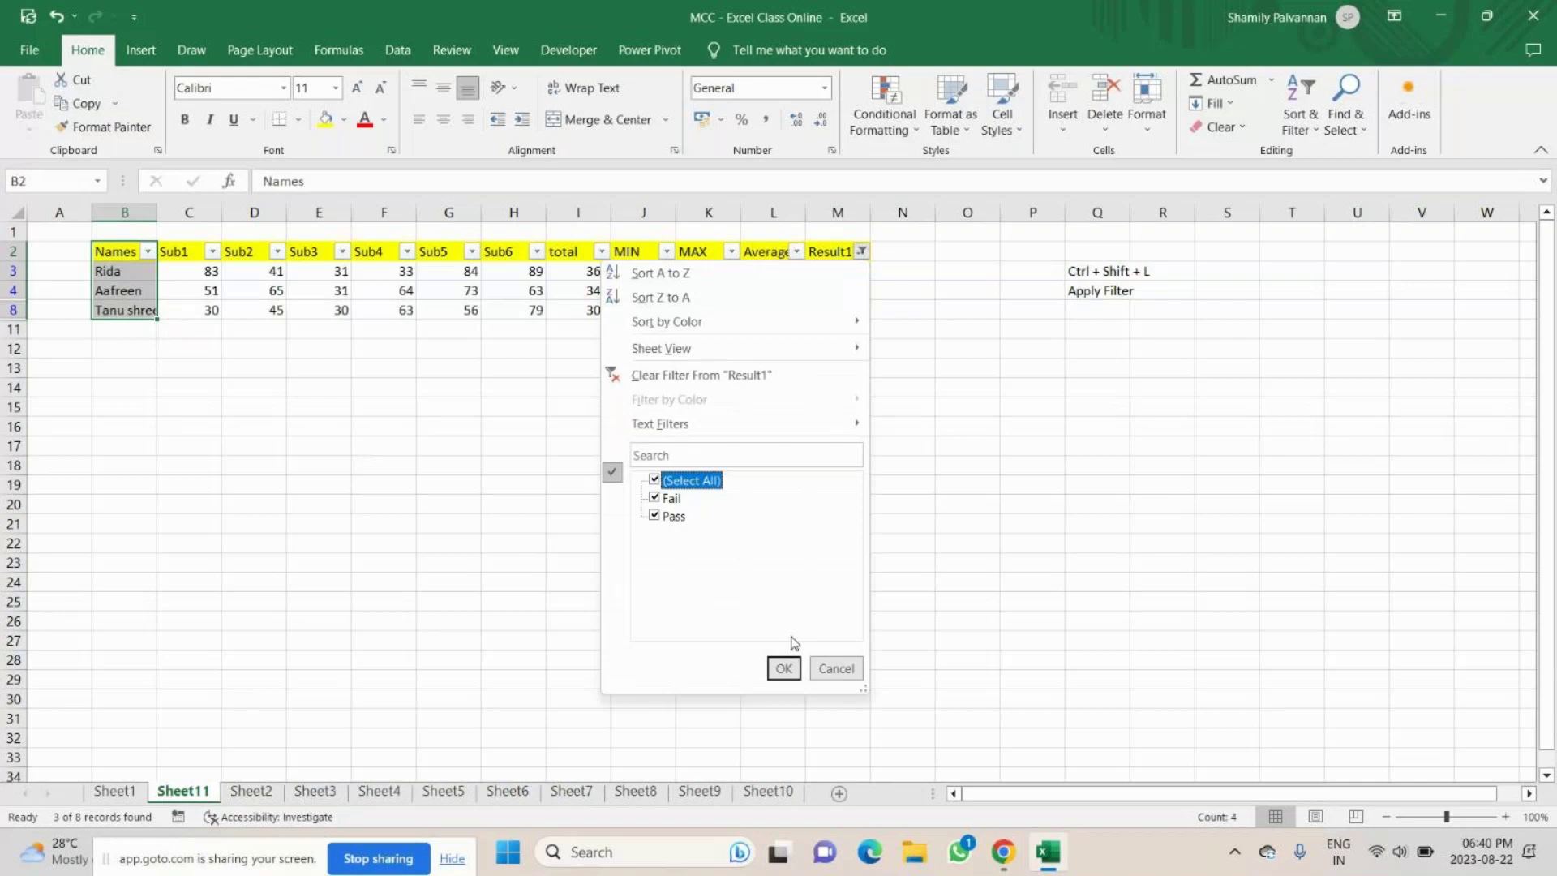
left_click(784, 668)
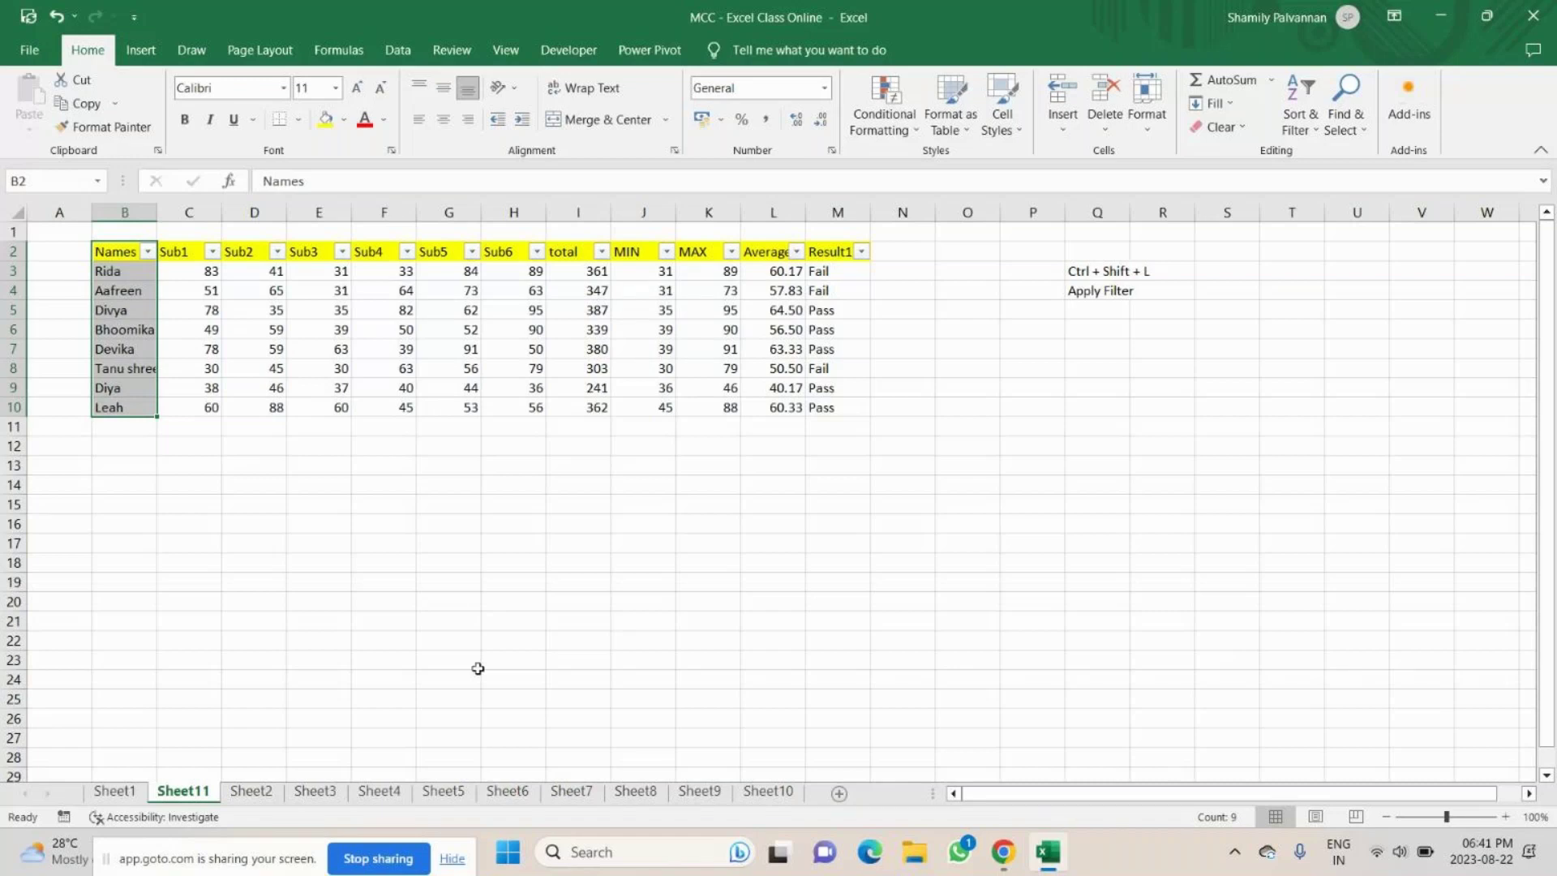
left_click(145, 449)
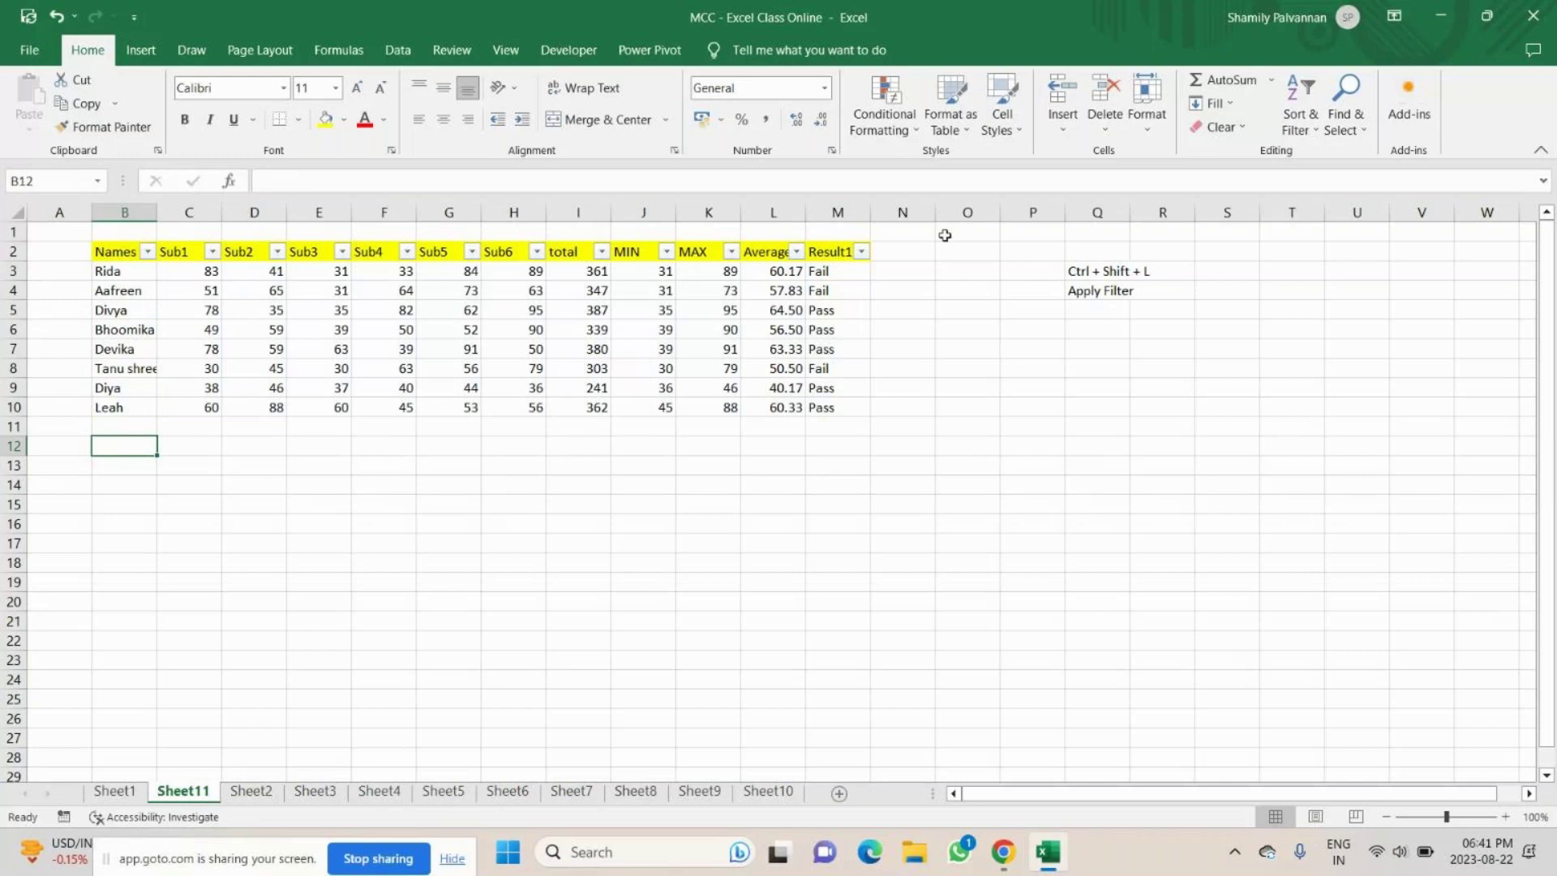
Copy the Result1 header into B12 below the table, leaving B13 empty for a criterion.
left_click_drag(831, 252, 838, 271)
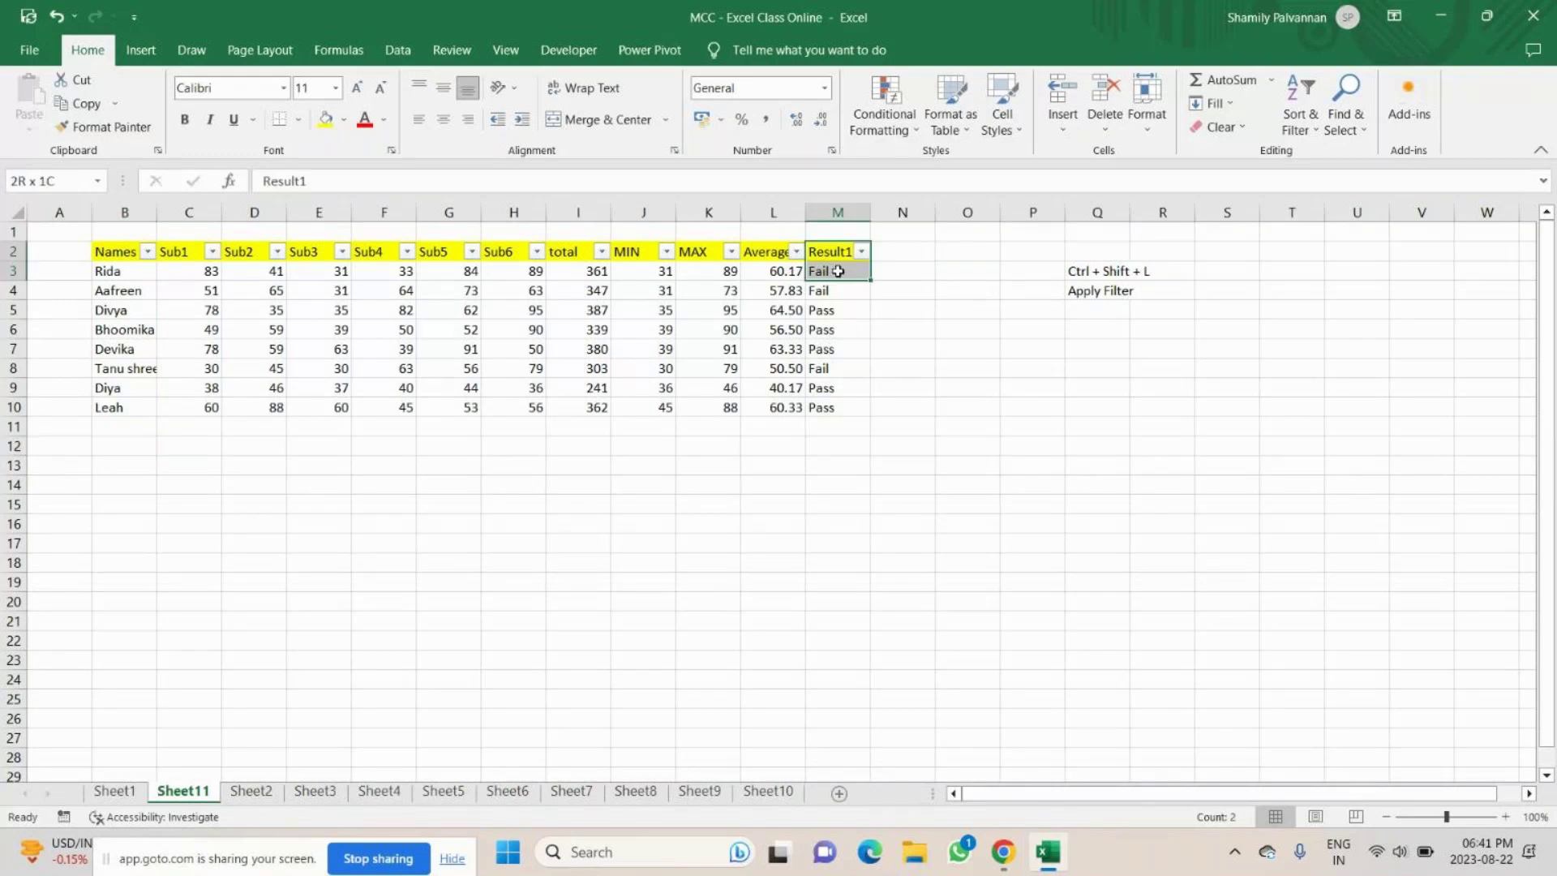
key("ctrl+c")
left_click(130, 446)
key("ctrl+v")
key("Delete")
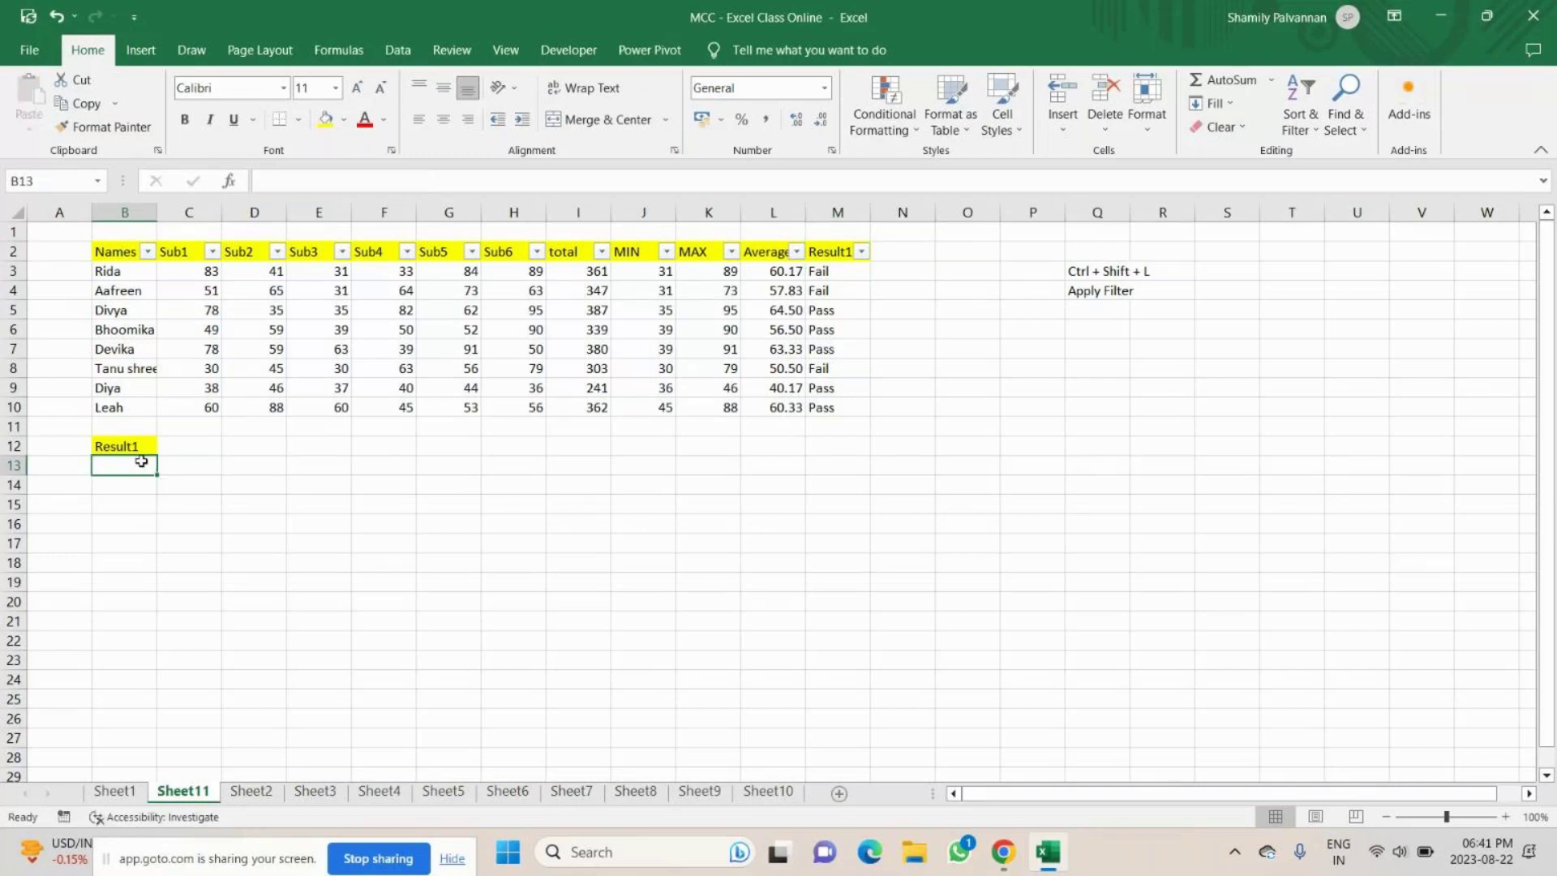
key("ctrl+z")
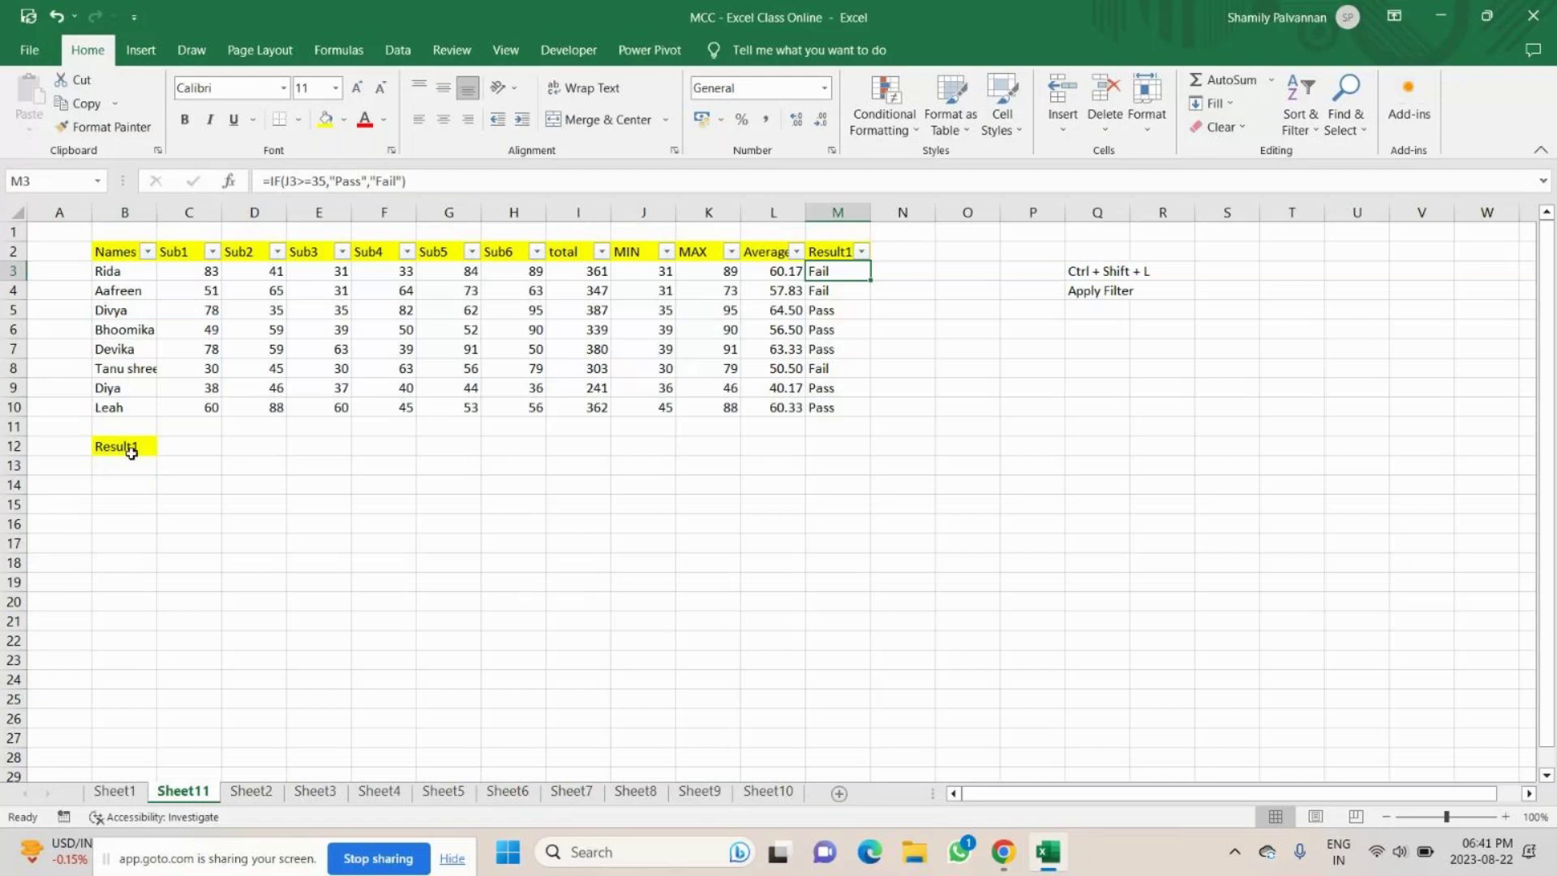
left_click(123, 467)
left_click(398, 49)
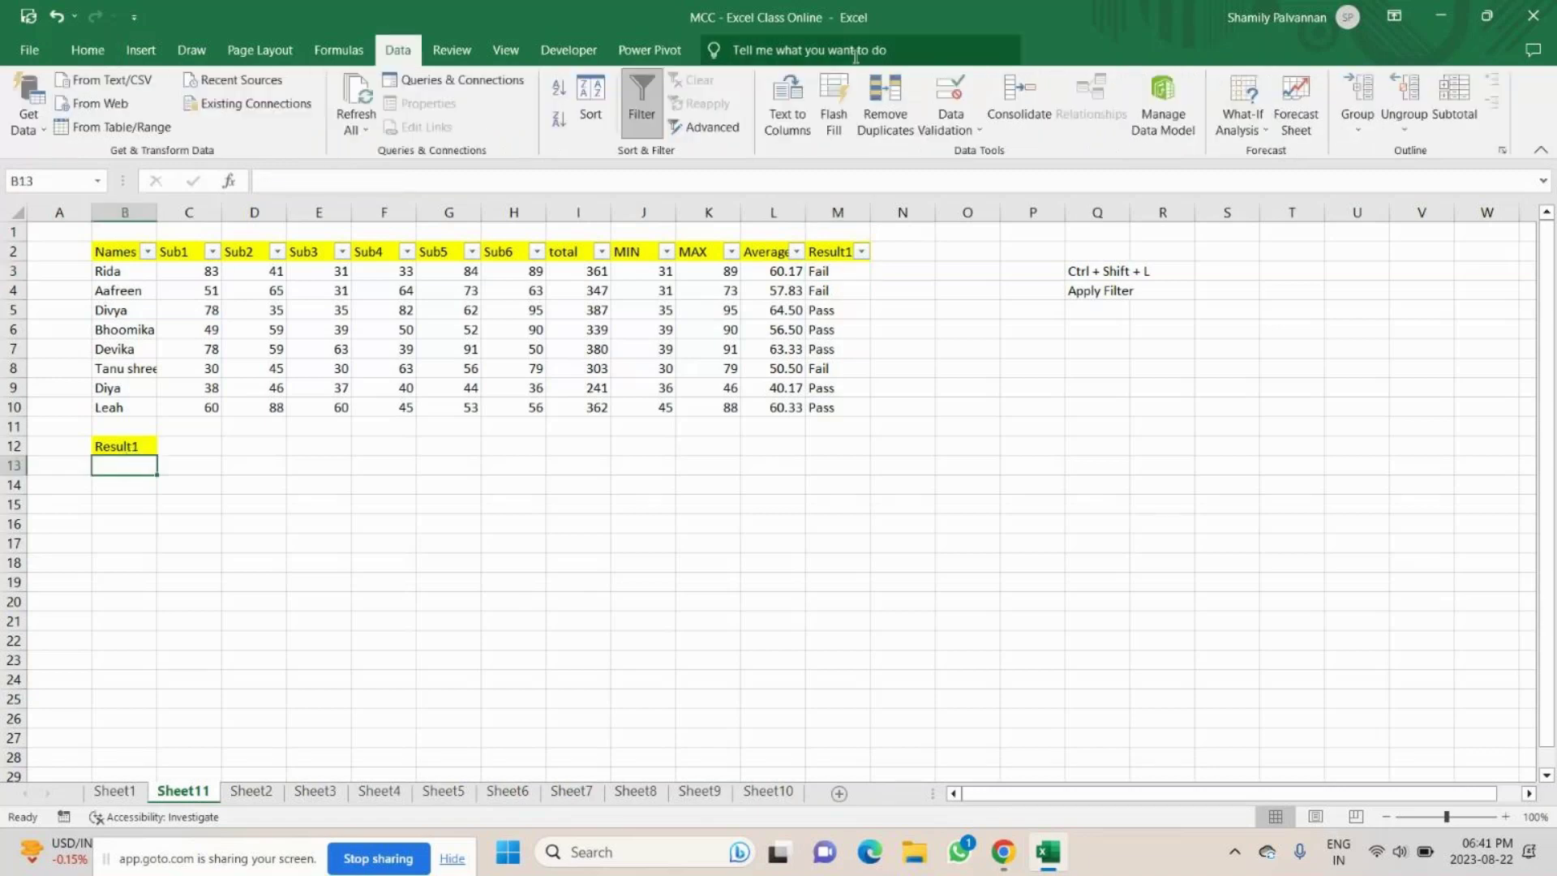
left_click(947, 98)
left_click(943, 253)
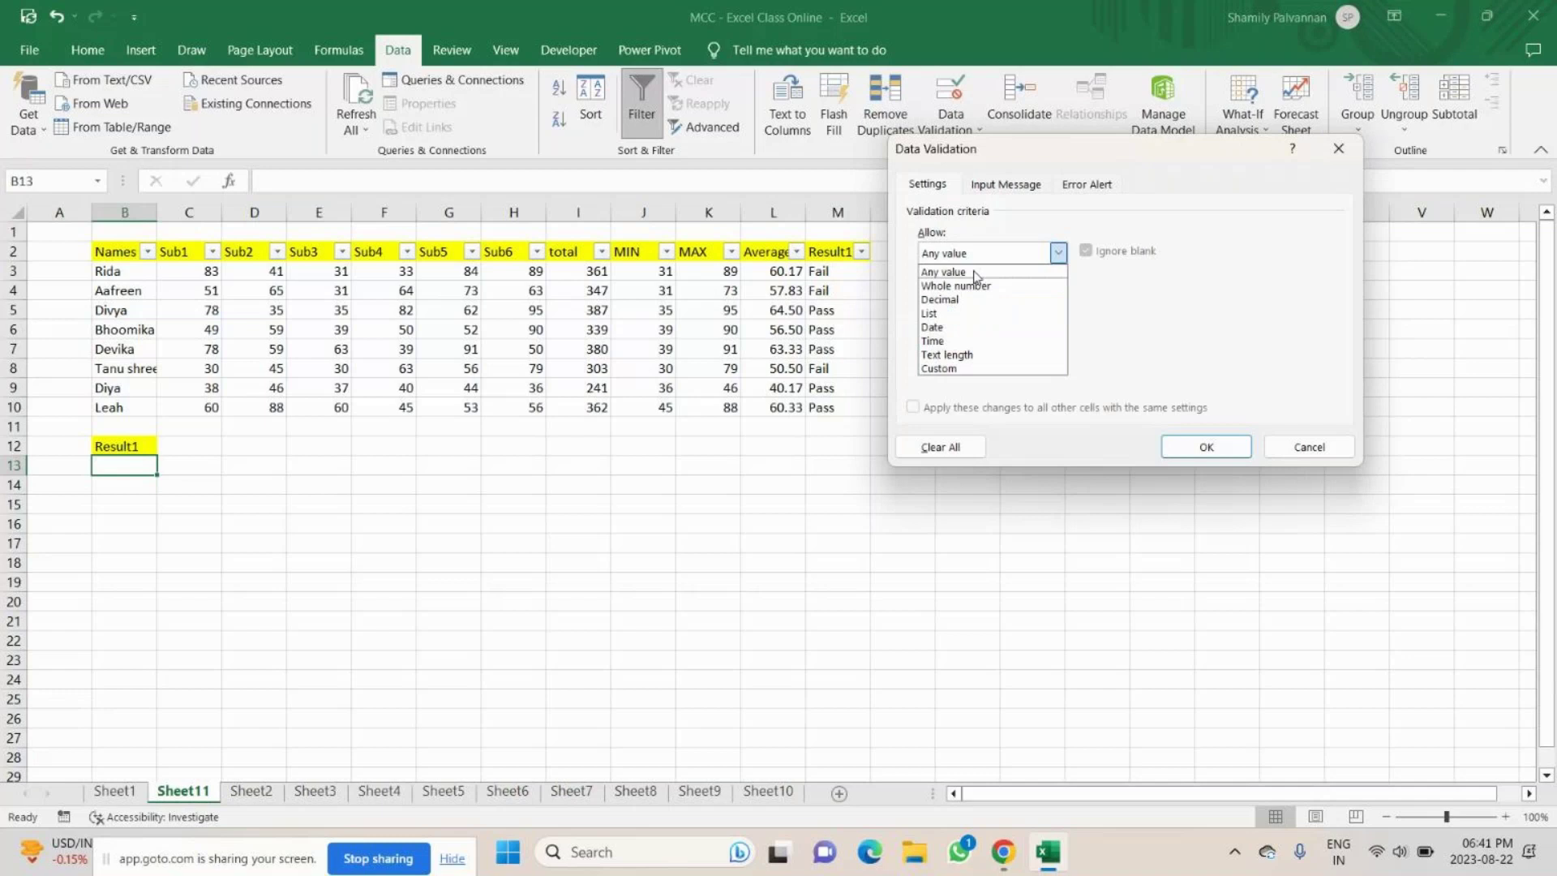
key("Escape")
key("Escape")
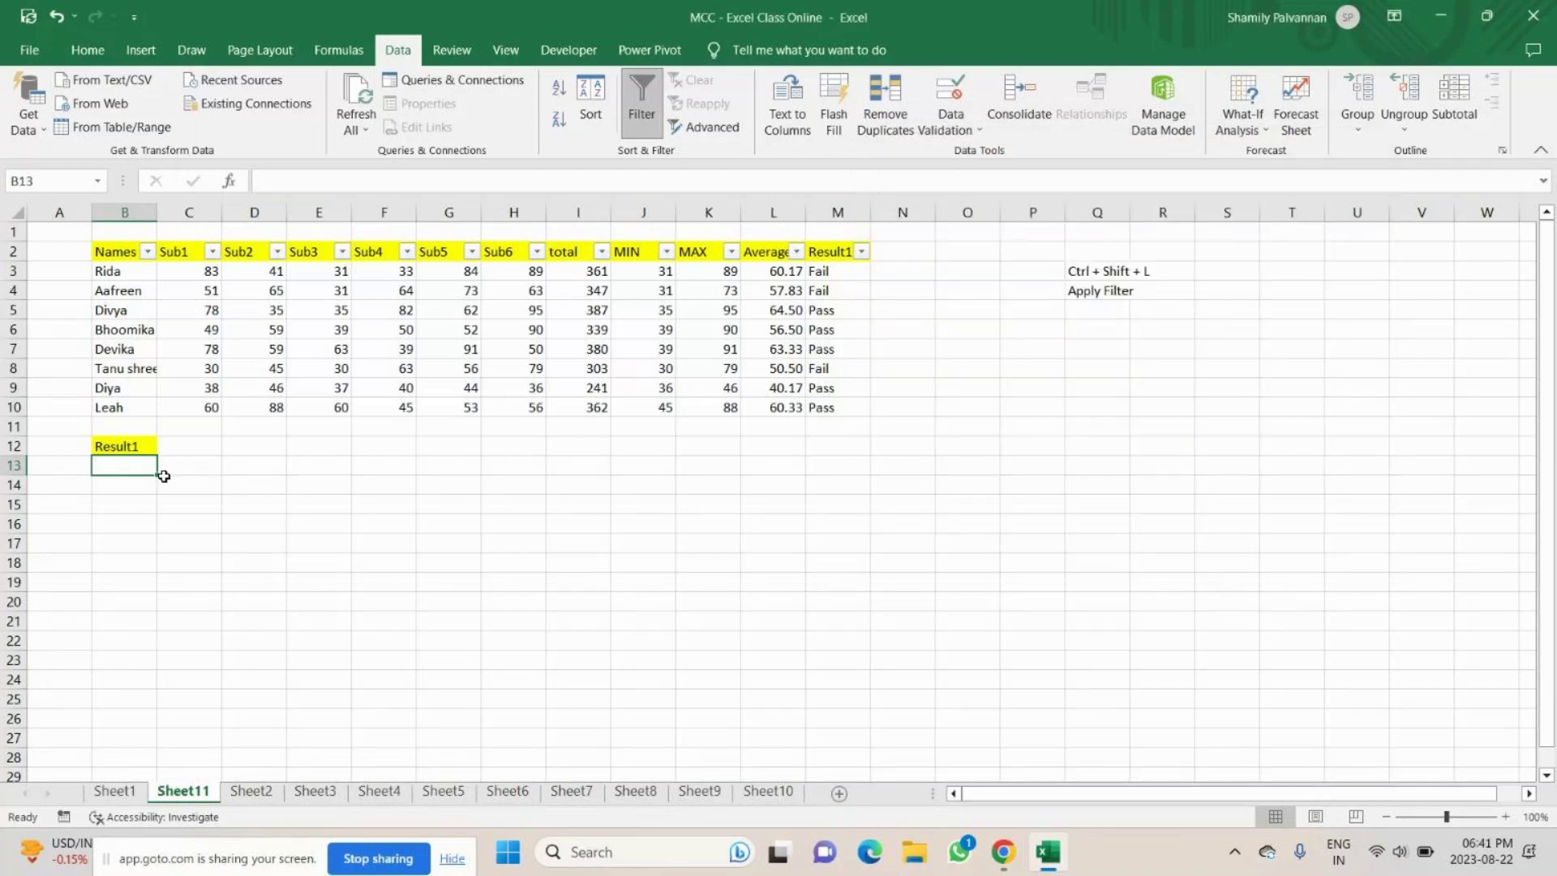
Enter Fail as the criterion in B13 and select the student table B2:M10.
type("Fail")
key("Return")
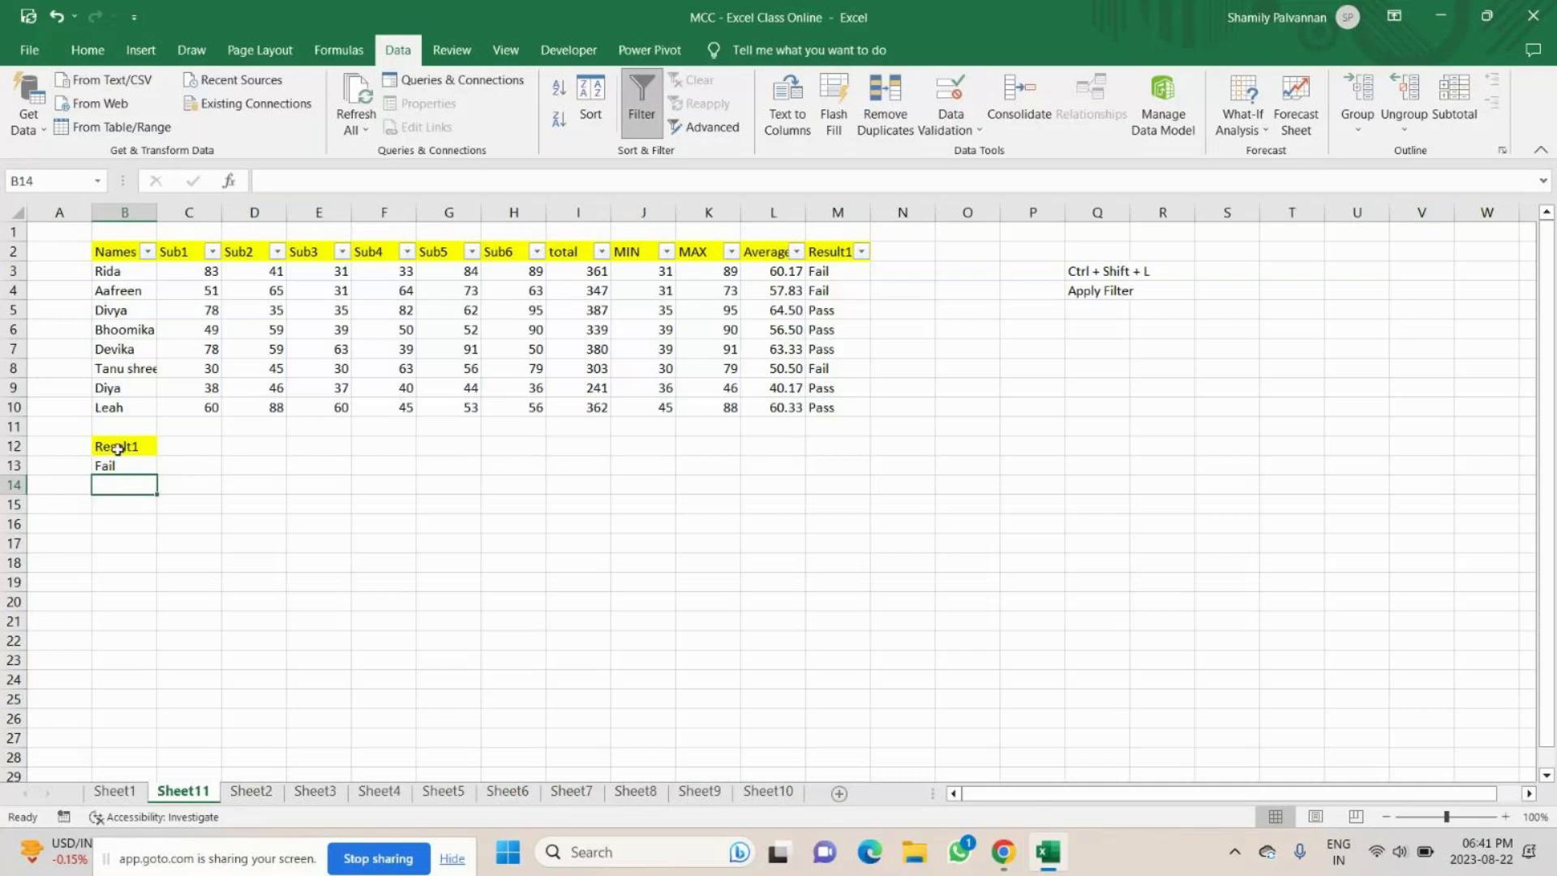
left_click_drag(118, 449, 118, 465)
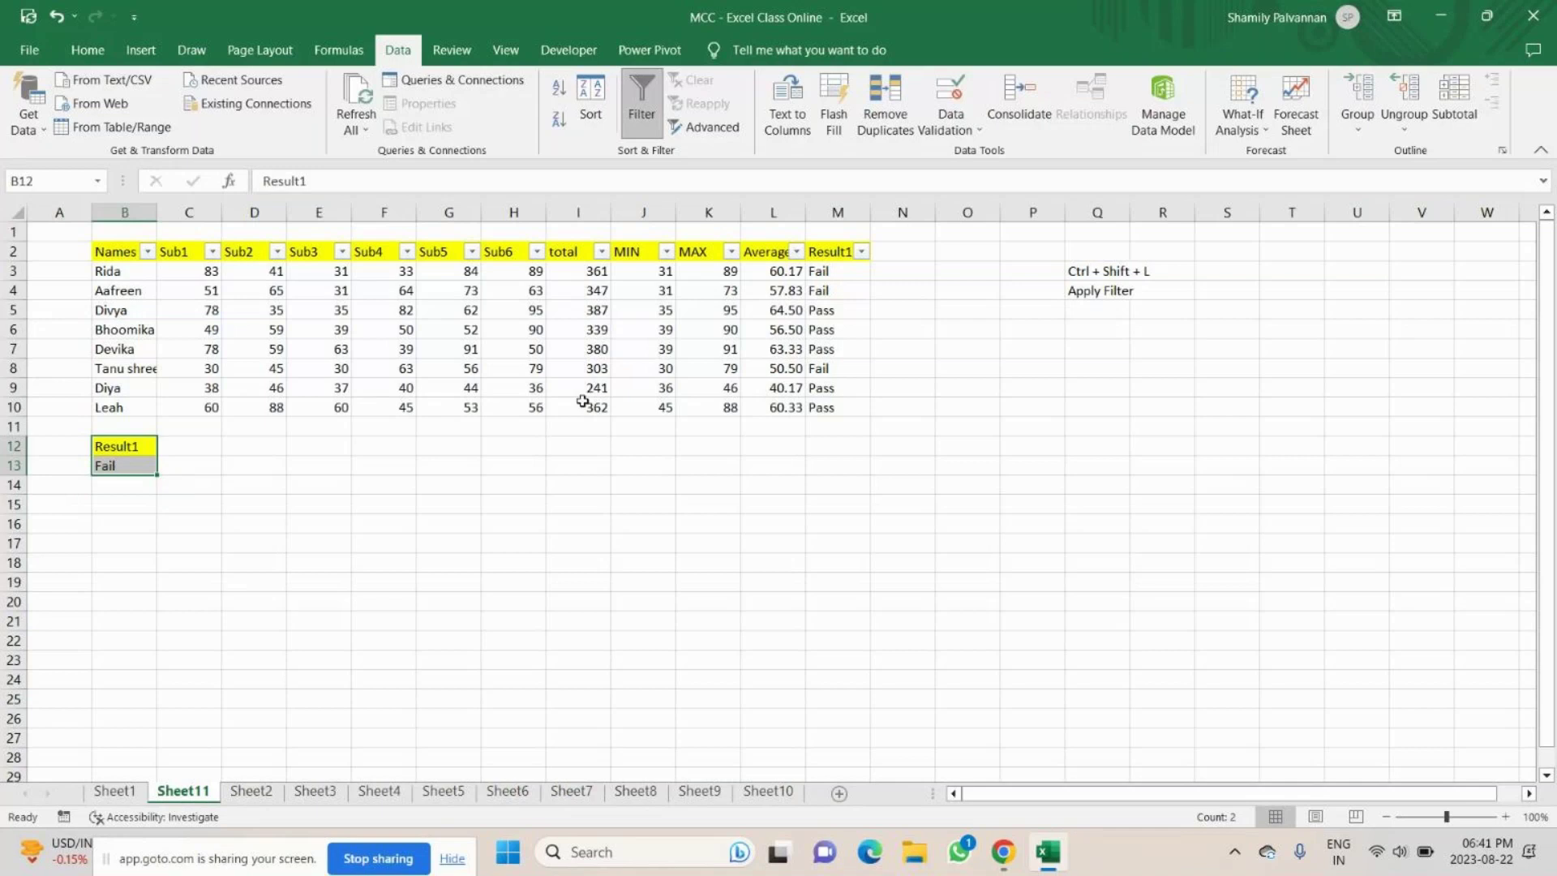
left_click(109, 468)
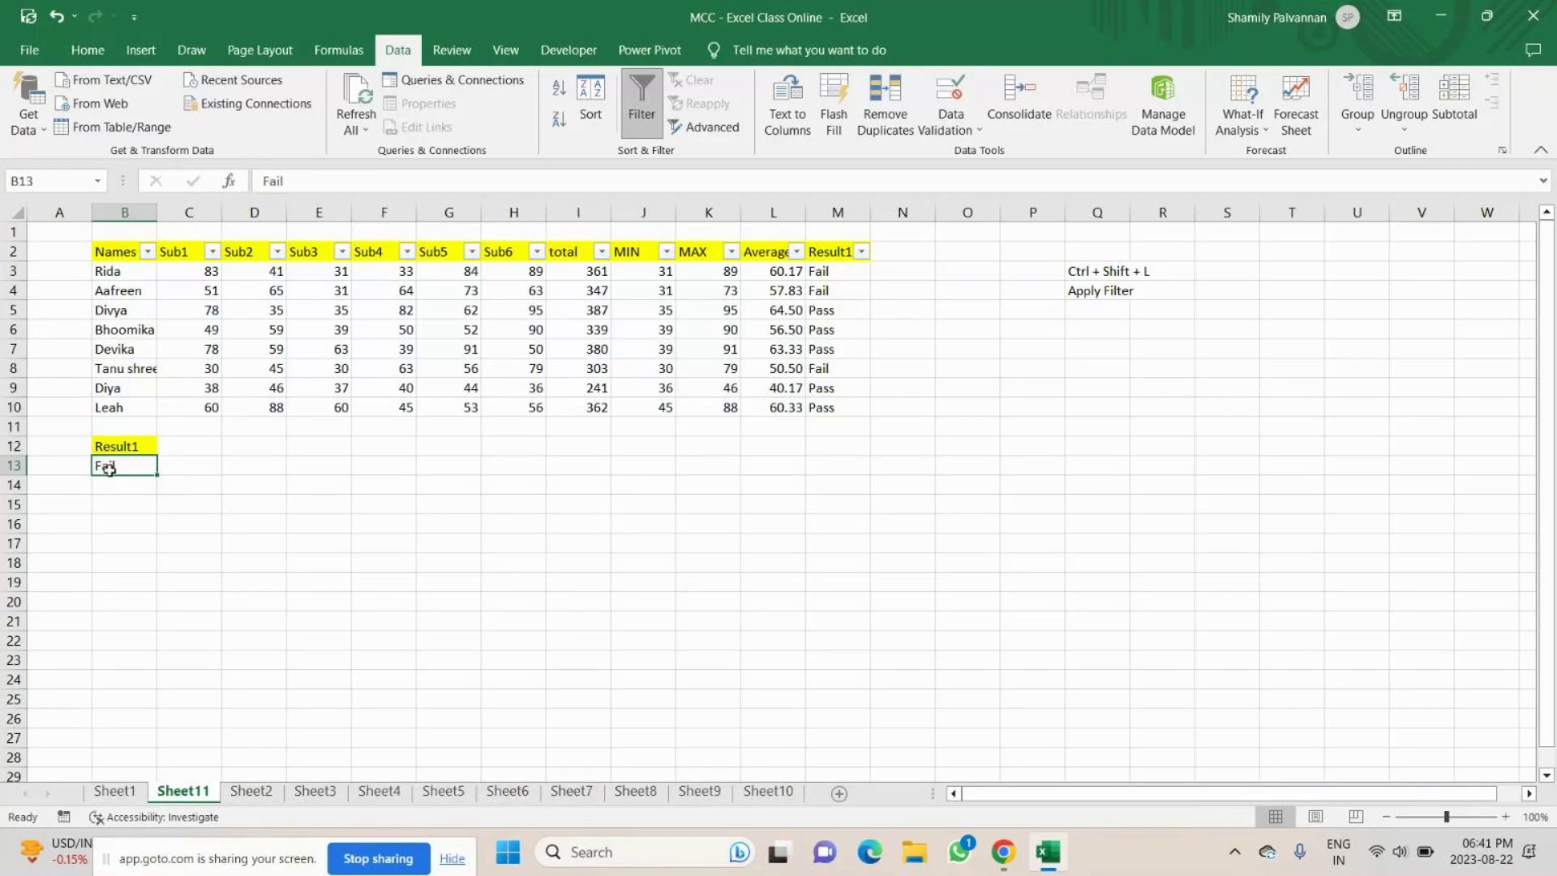
left_click_drag(120, 523, 781, 673)
left_click(1032, 601)
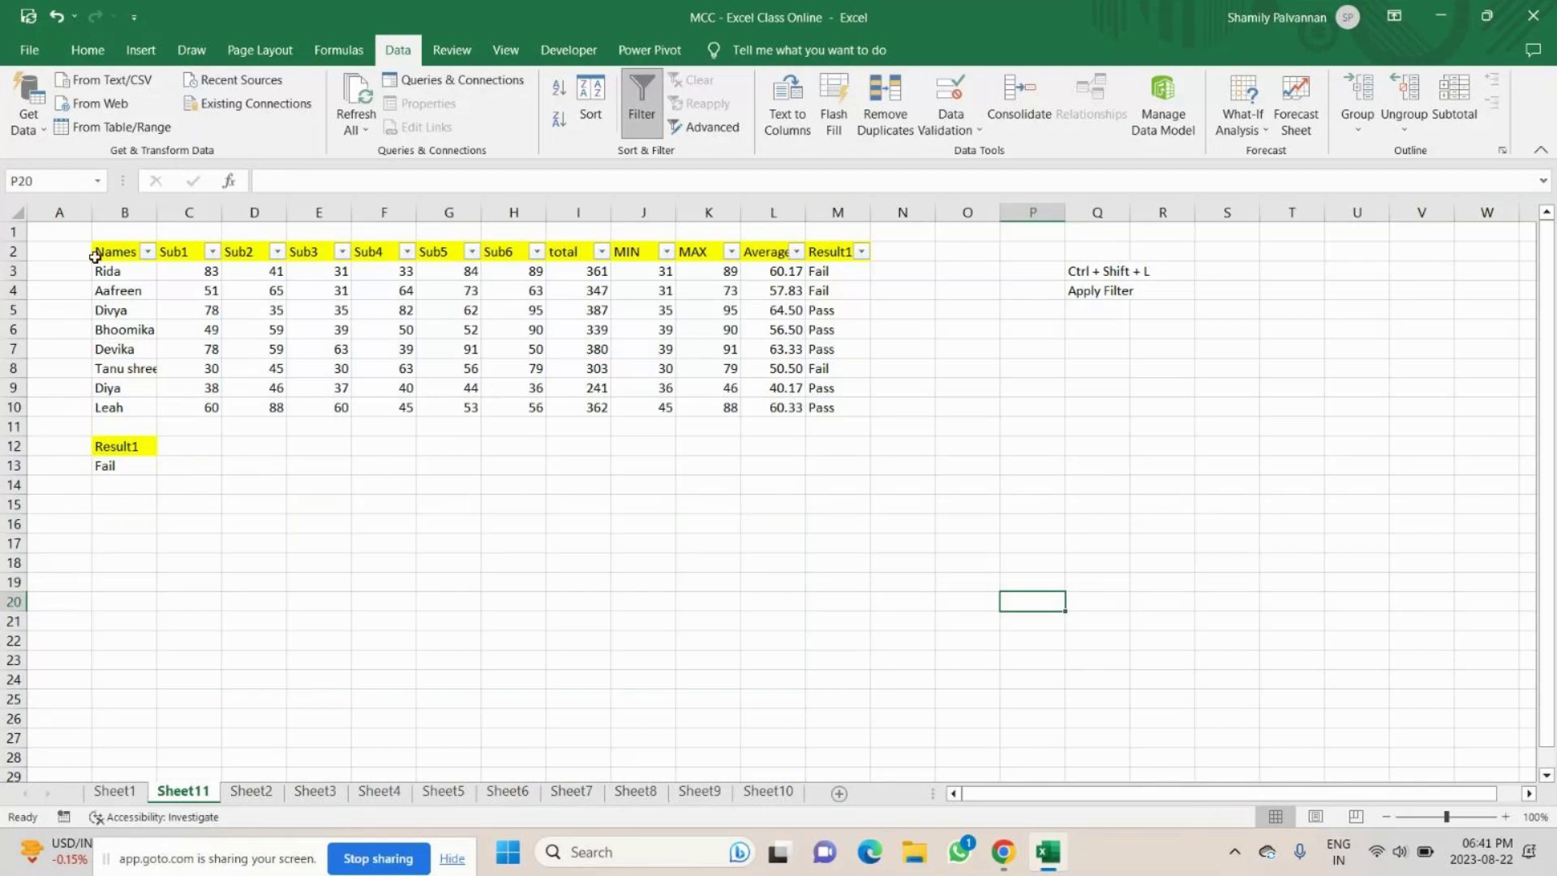
left_click_drag(95, 257, 820, 410)
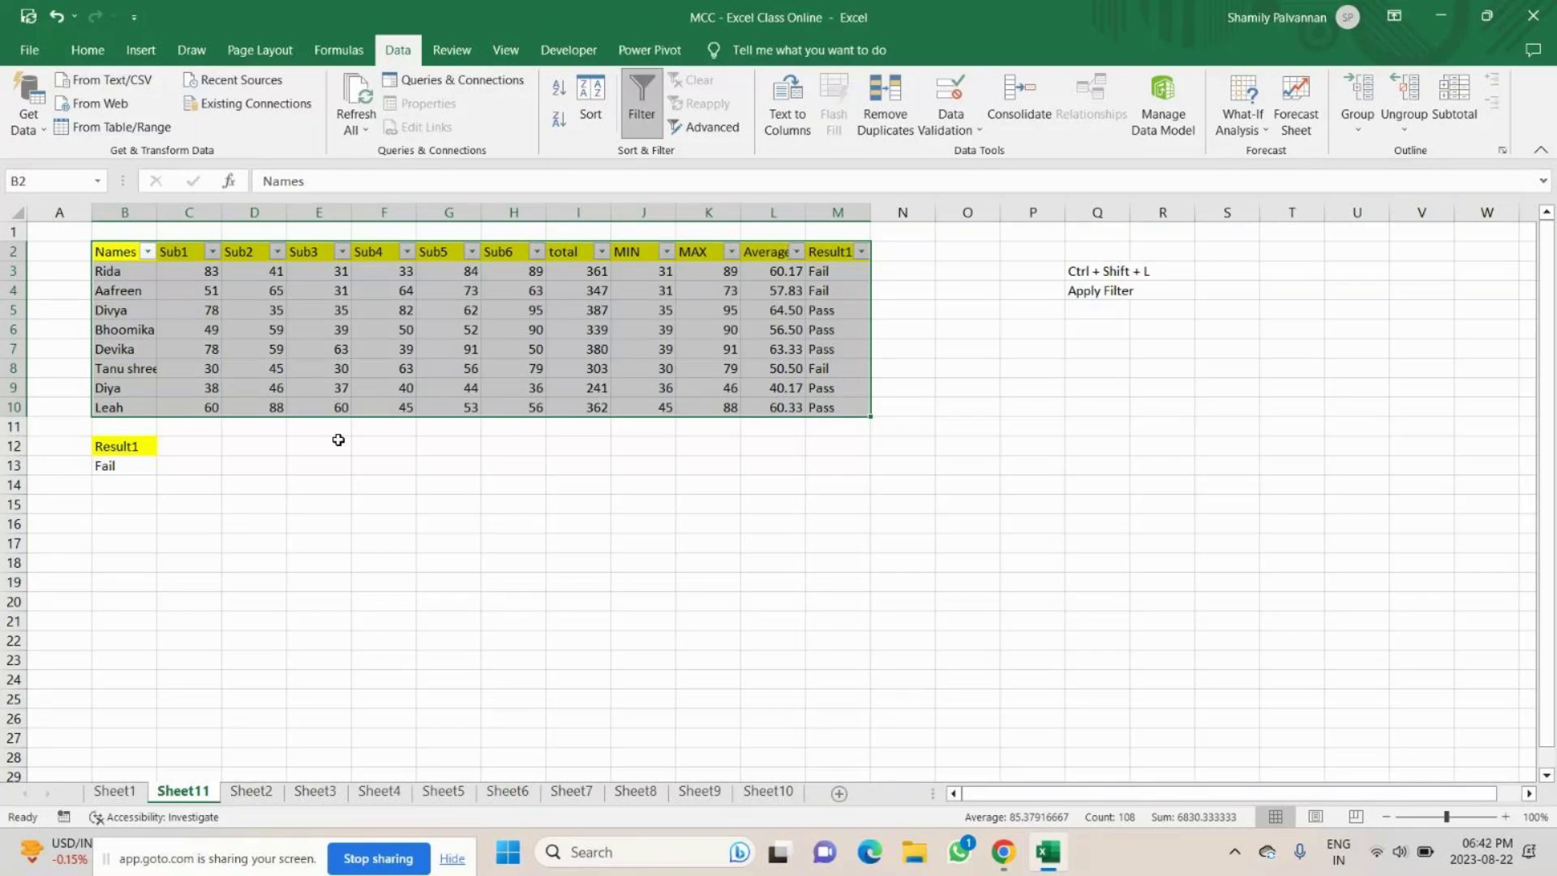
Run Advanced Filter copying to B16 with criteria range B12:B13.
left_click(704, 128)
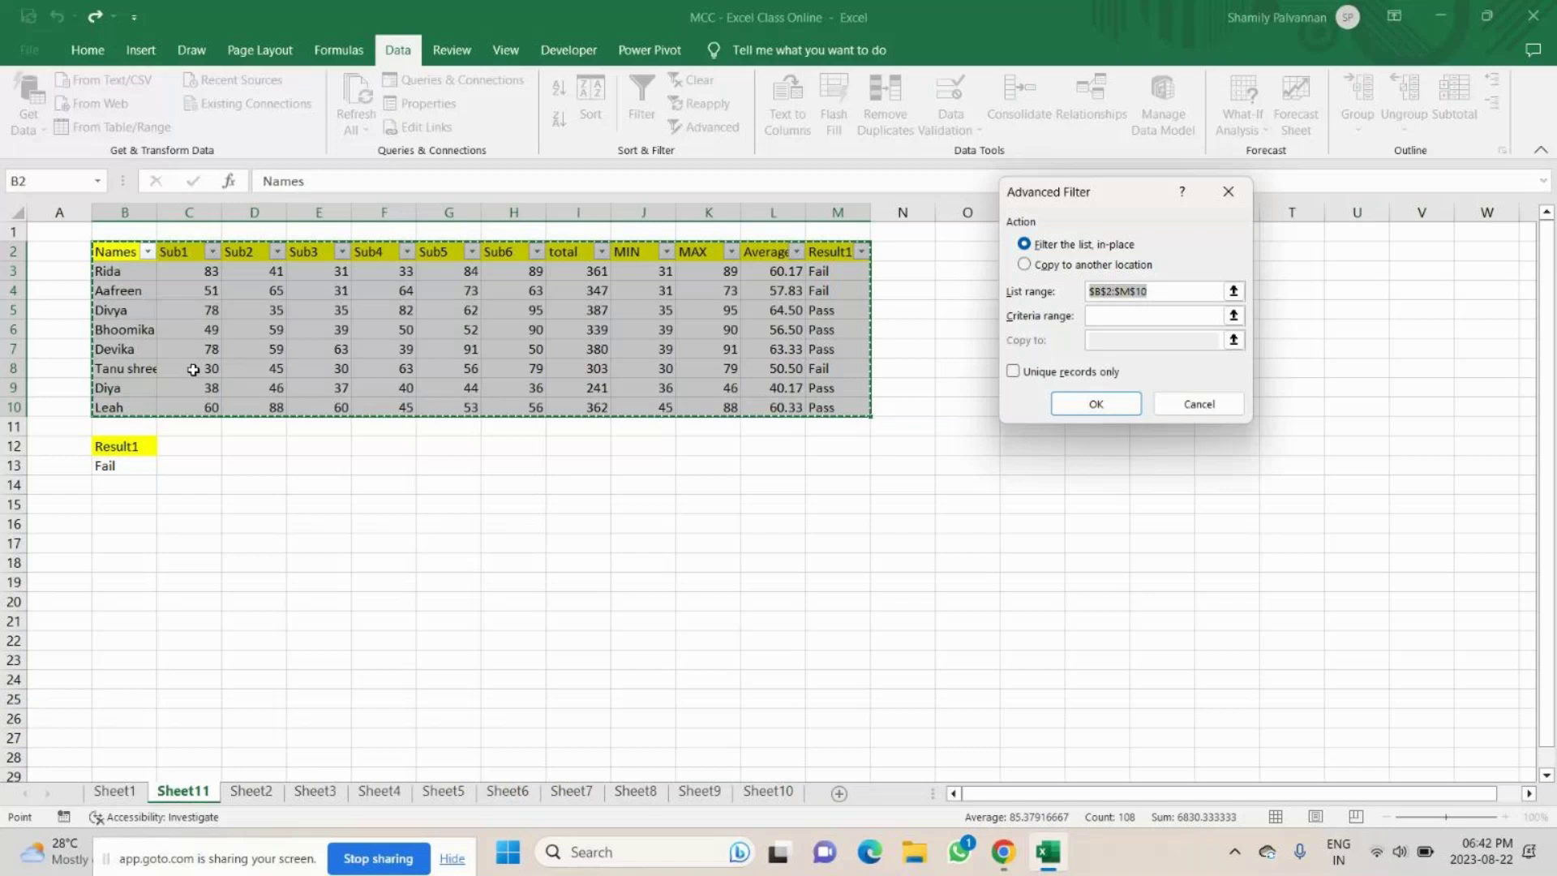
left_click(1103, 317)
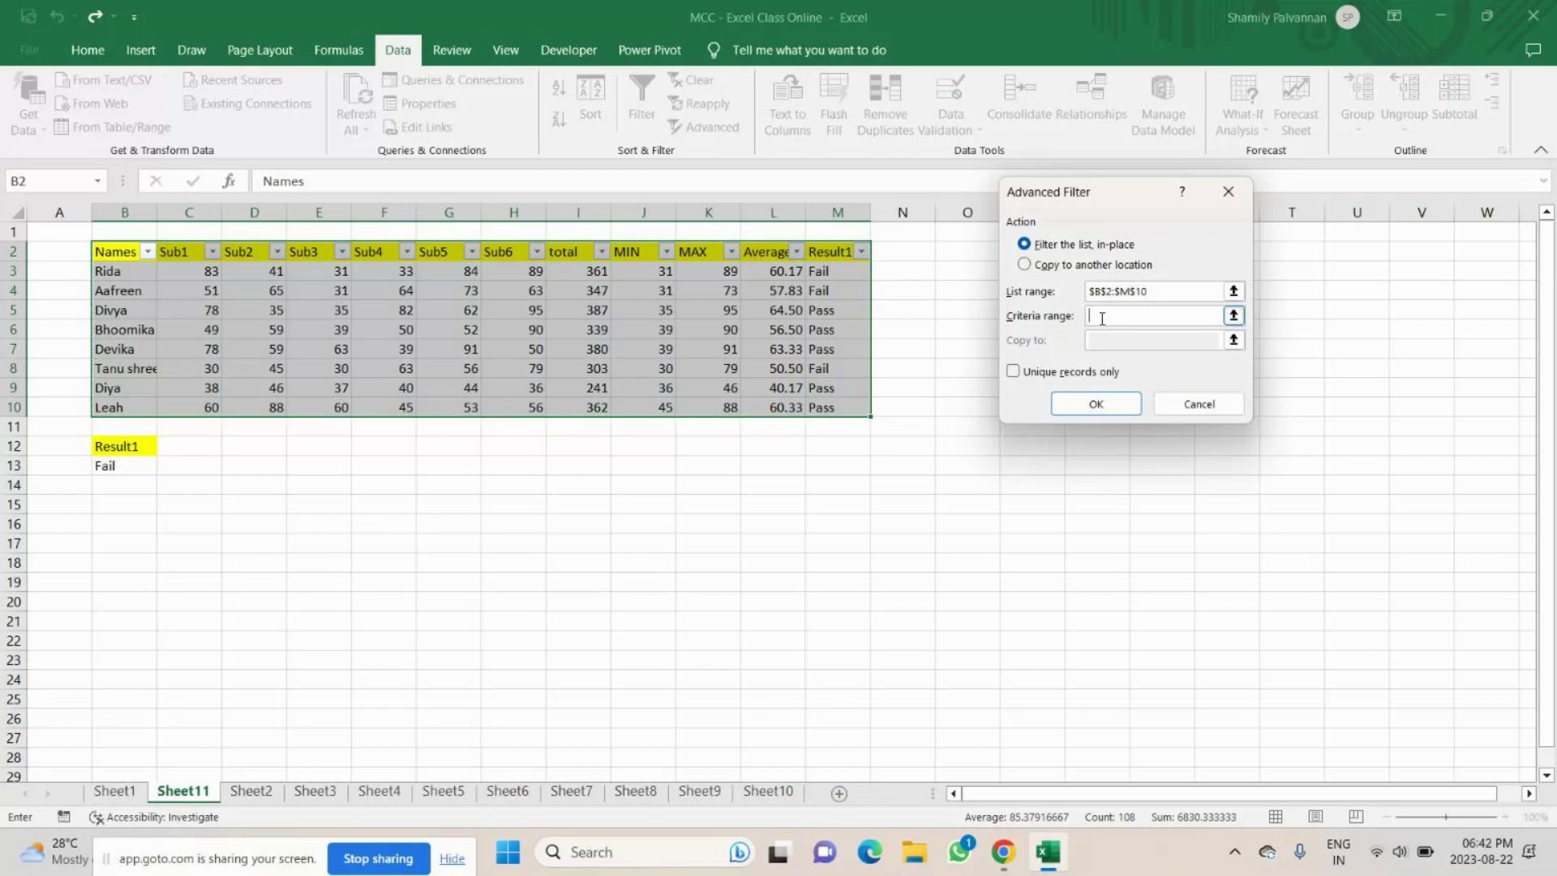
left_click(1023, 265)
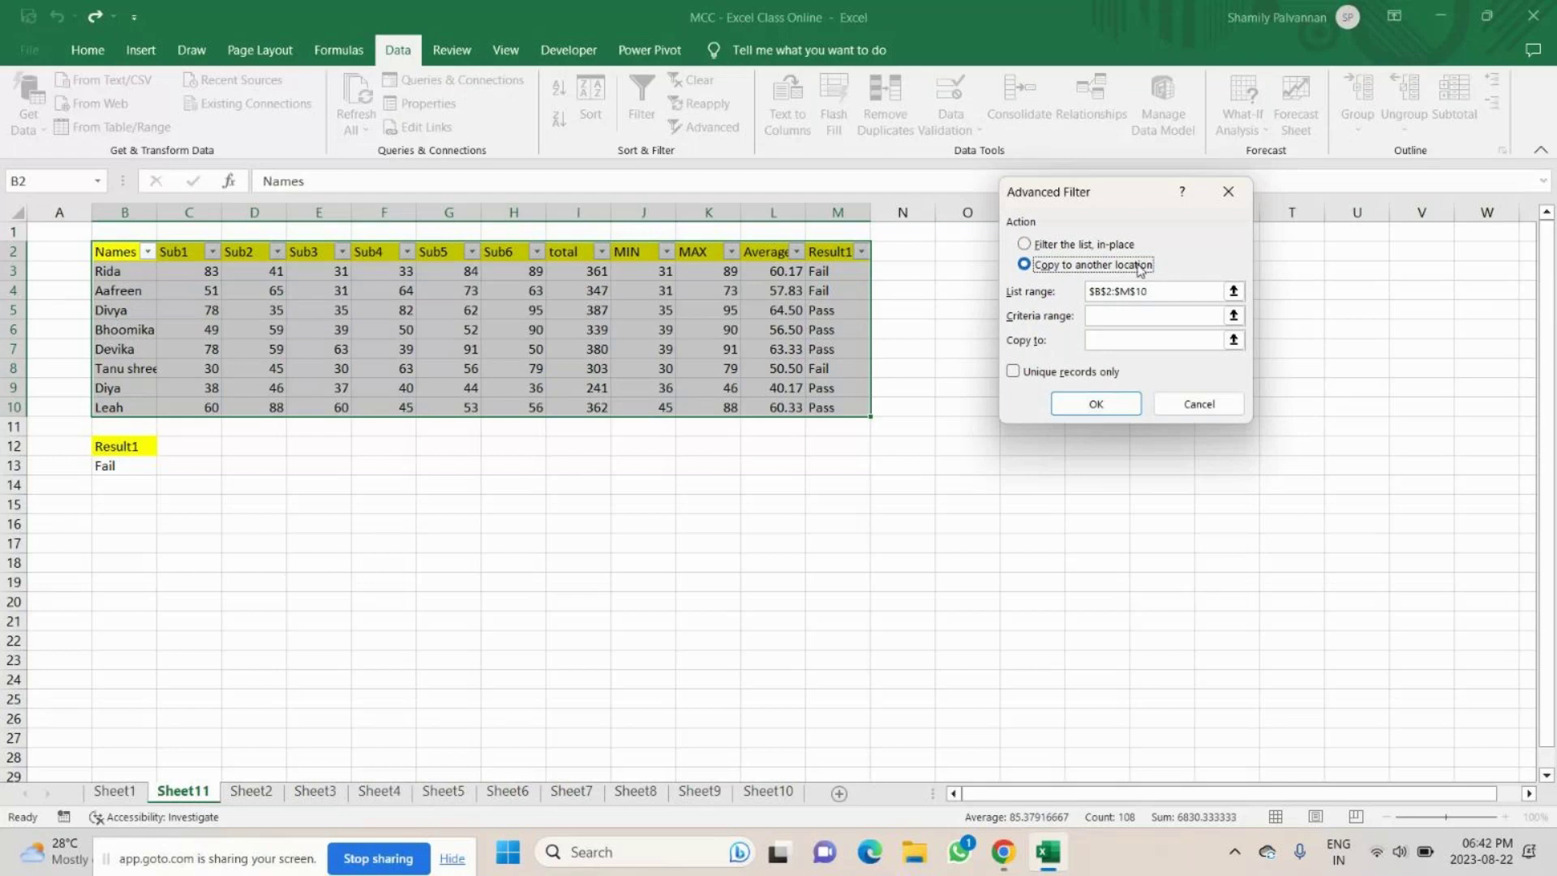
left_click(1093, 316)
left_click(125, 443)
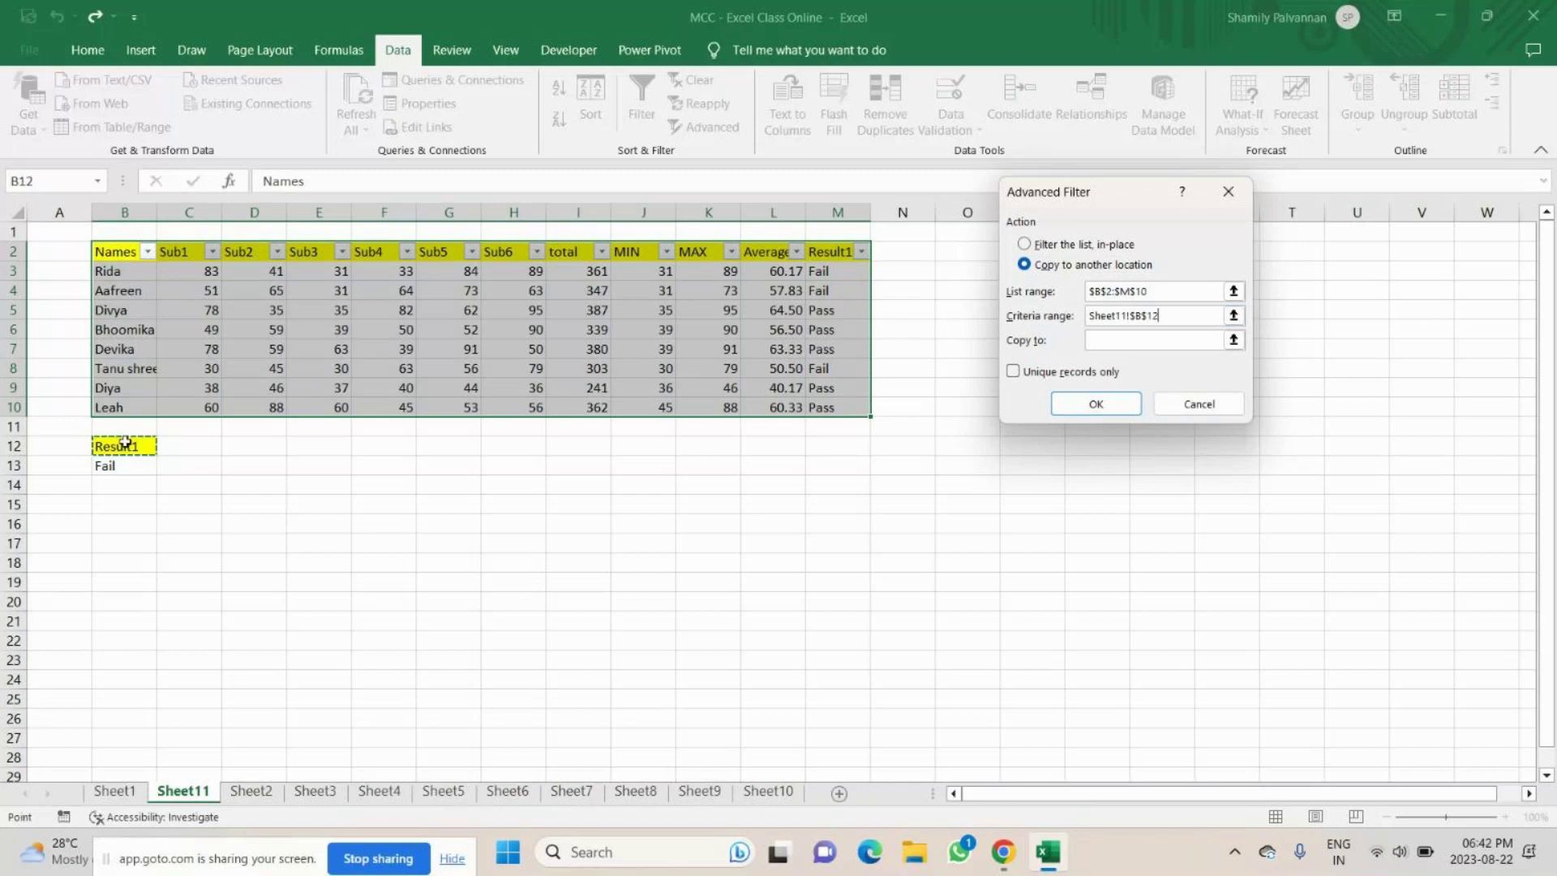
left_click_drag(126, 443, 122, 466)
key("Tab")
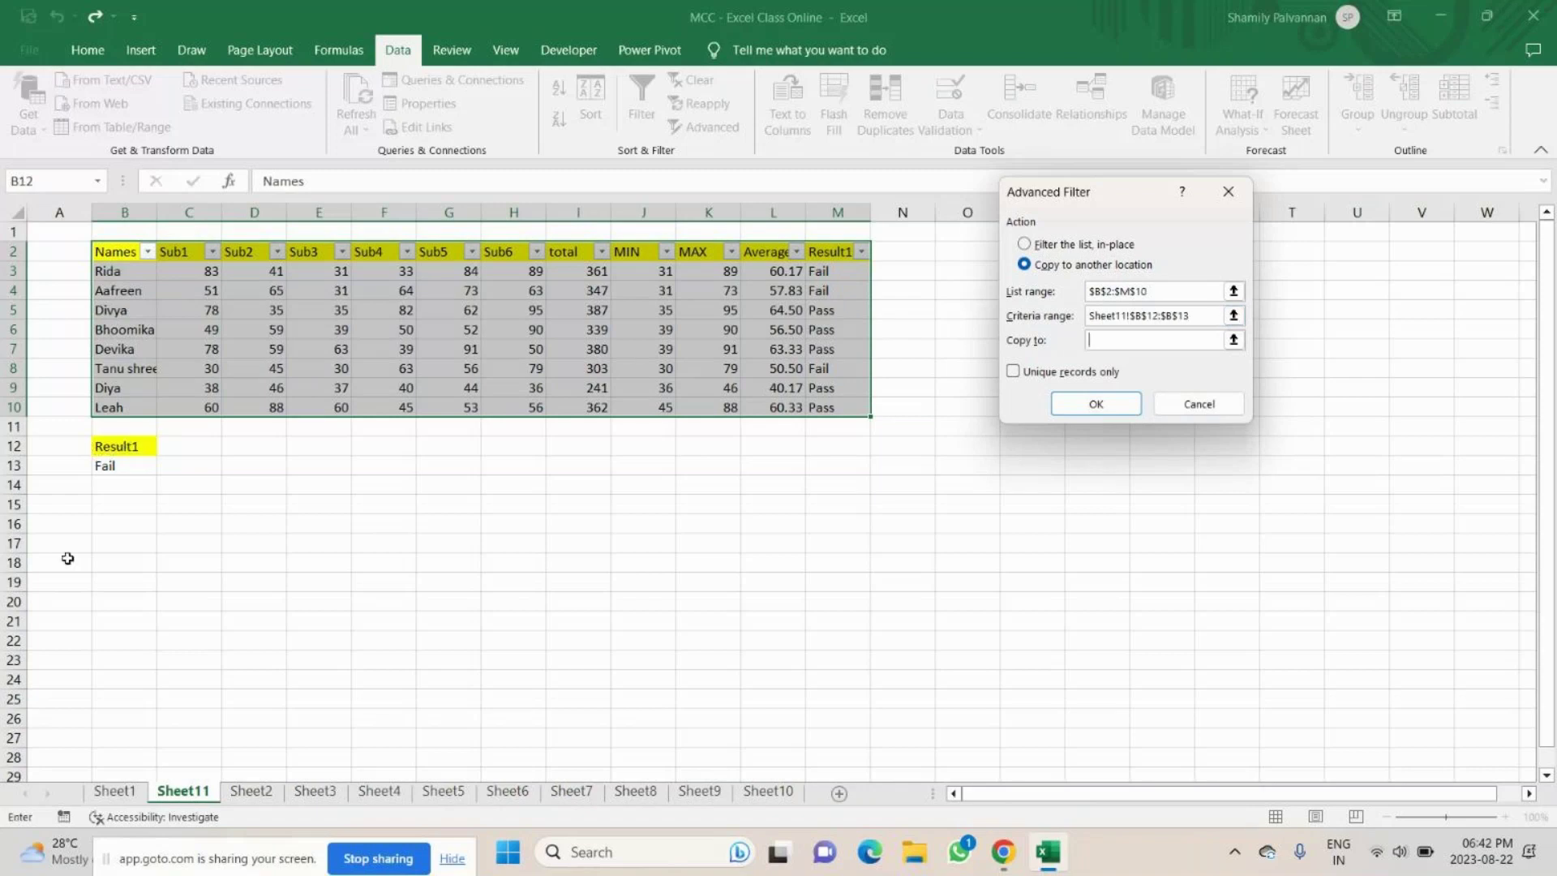
left_click(109, 526)
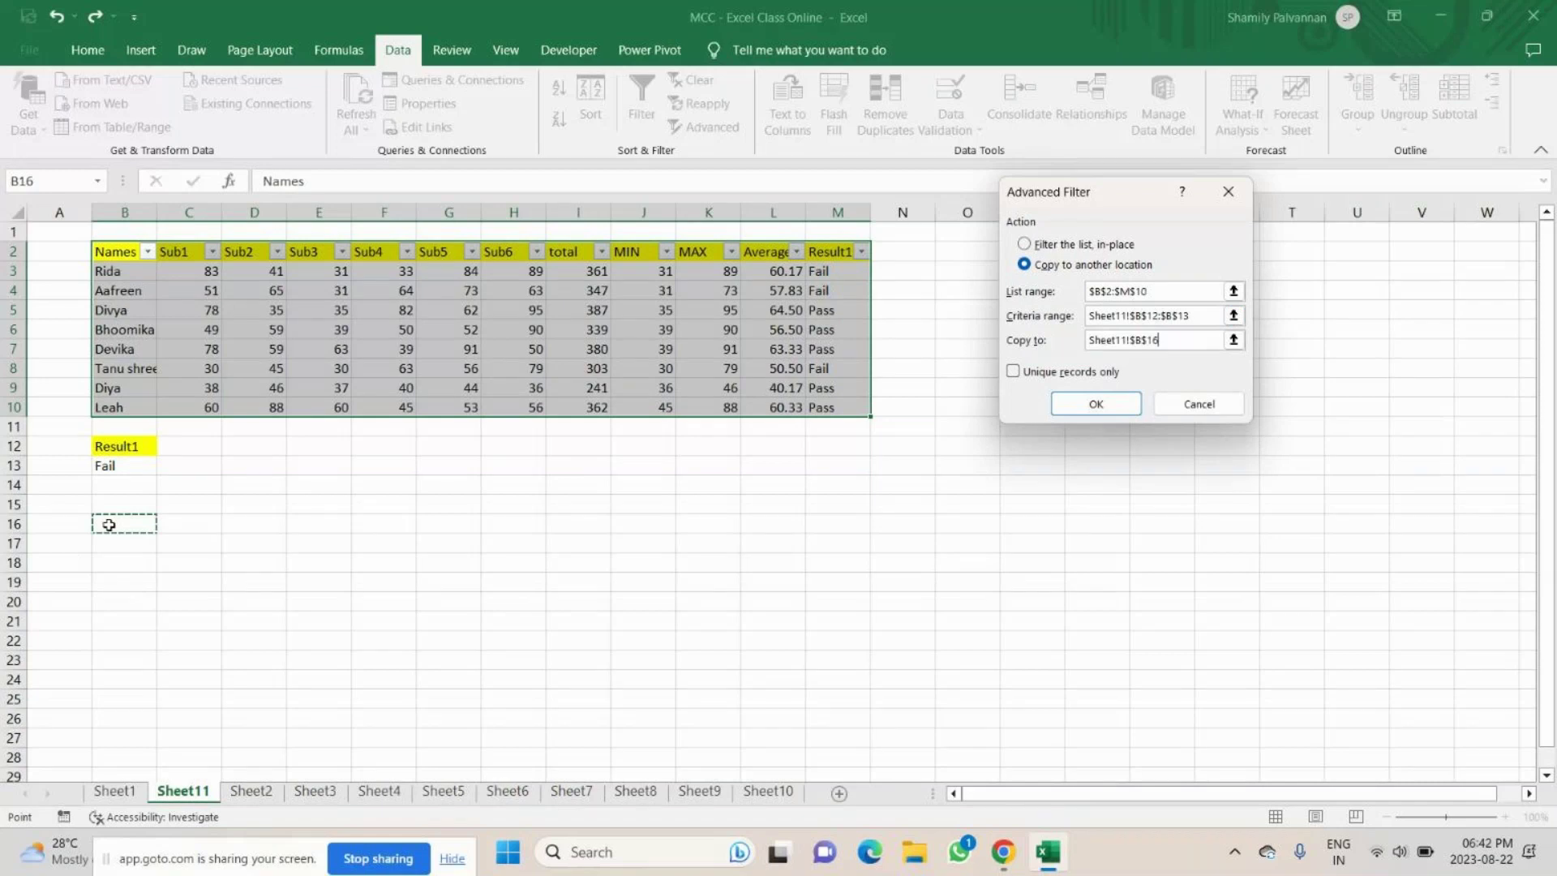
key("Return")
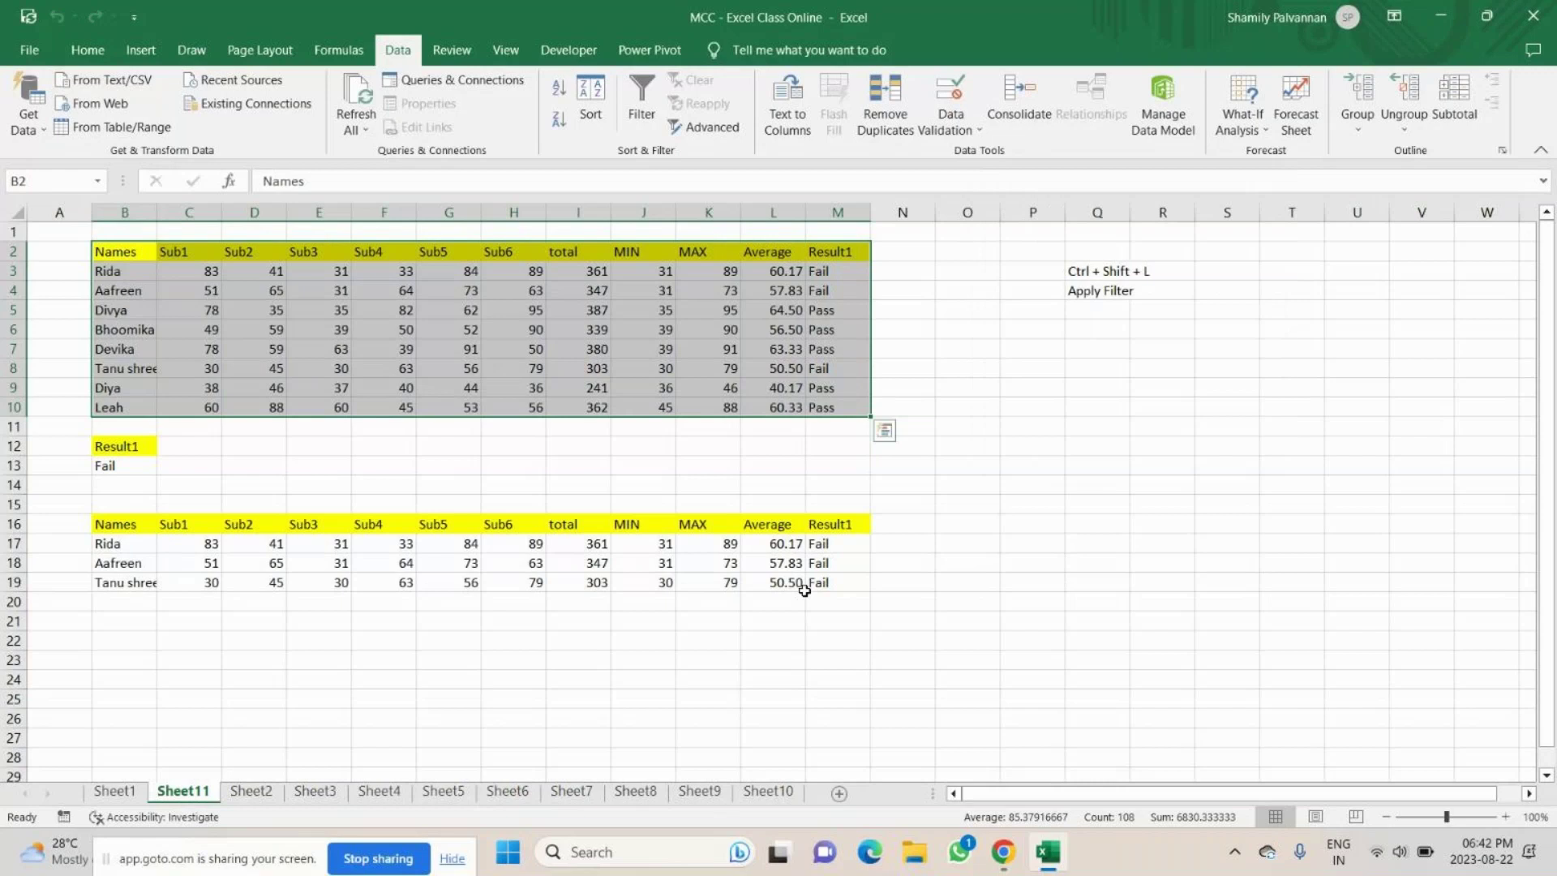
Change the B13 criterion to pass and Advanced Filter the Pass rows to B24.
left_click(126, 466)
type("pass")
key("Return")
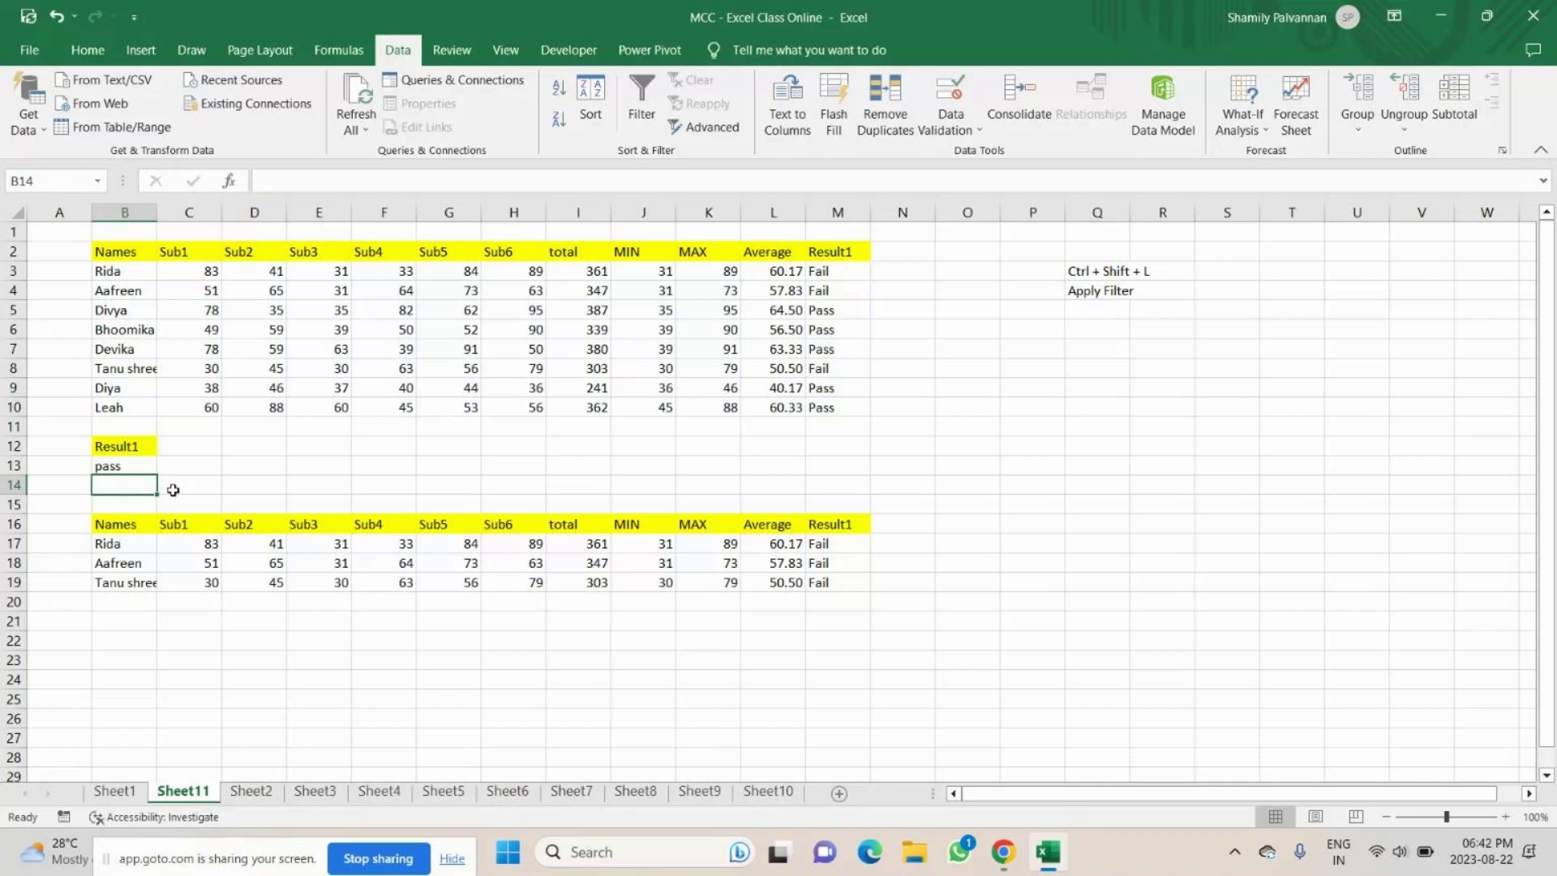
left_click_drag(122, 447, 124, 464)
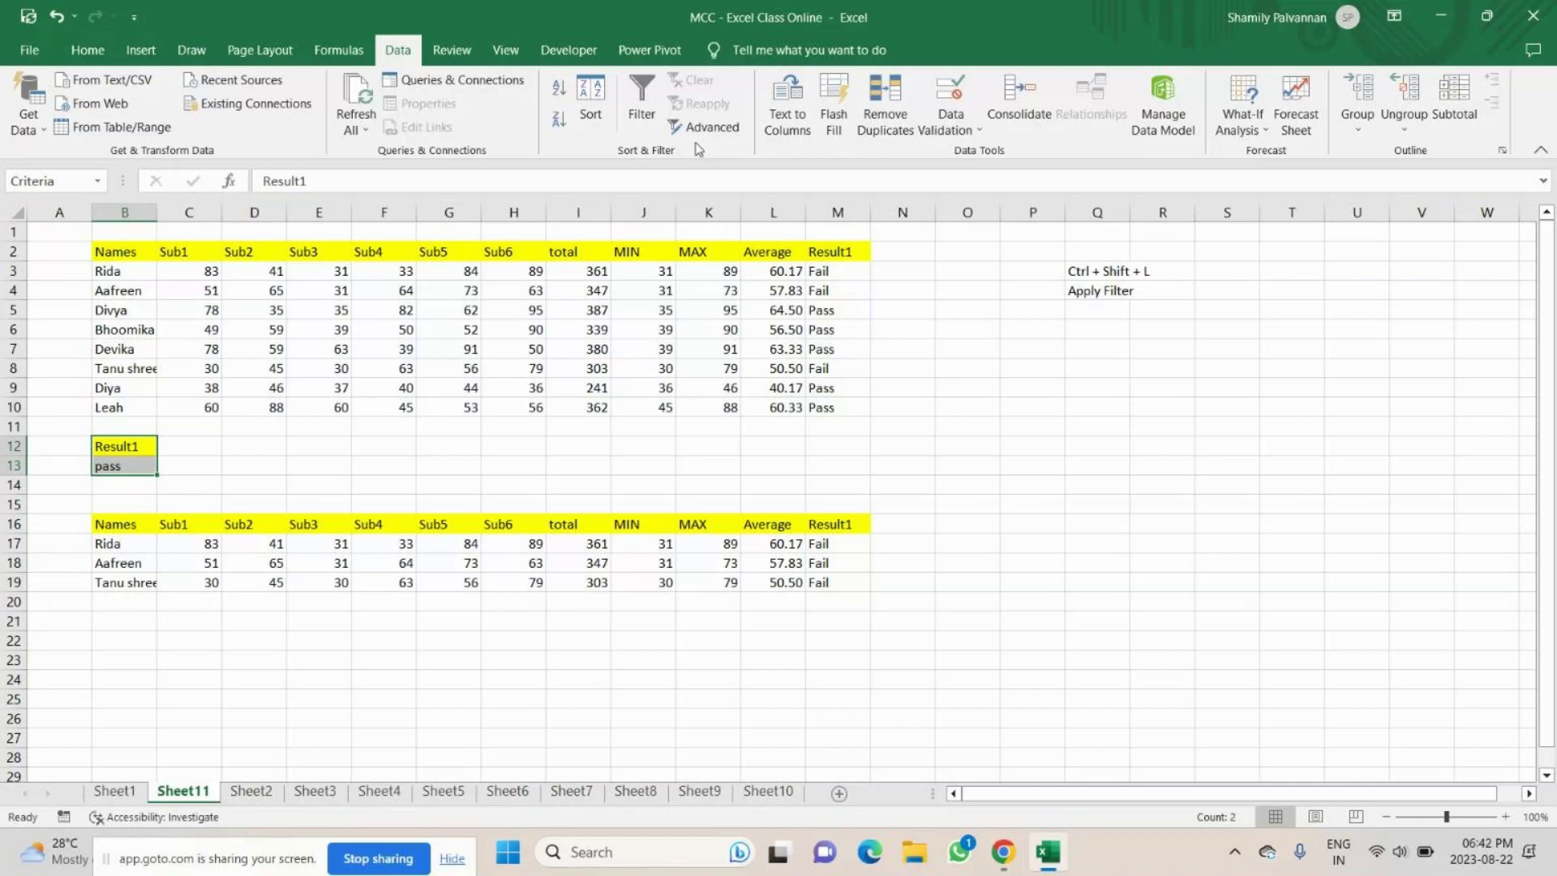
left_click(704, 127)
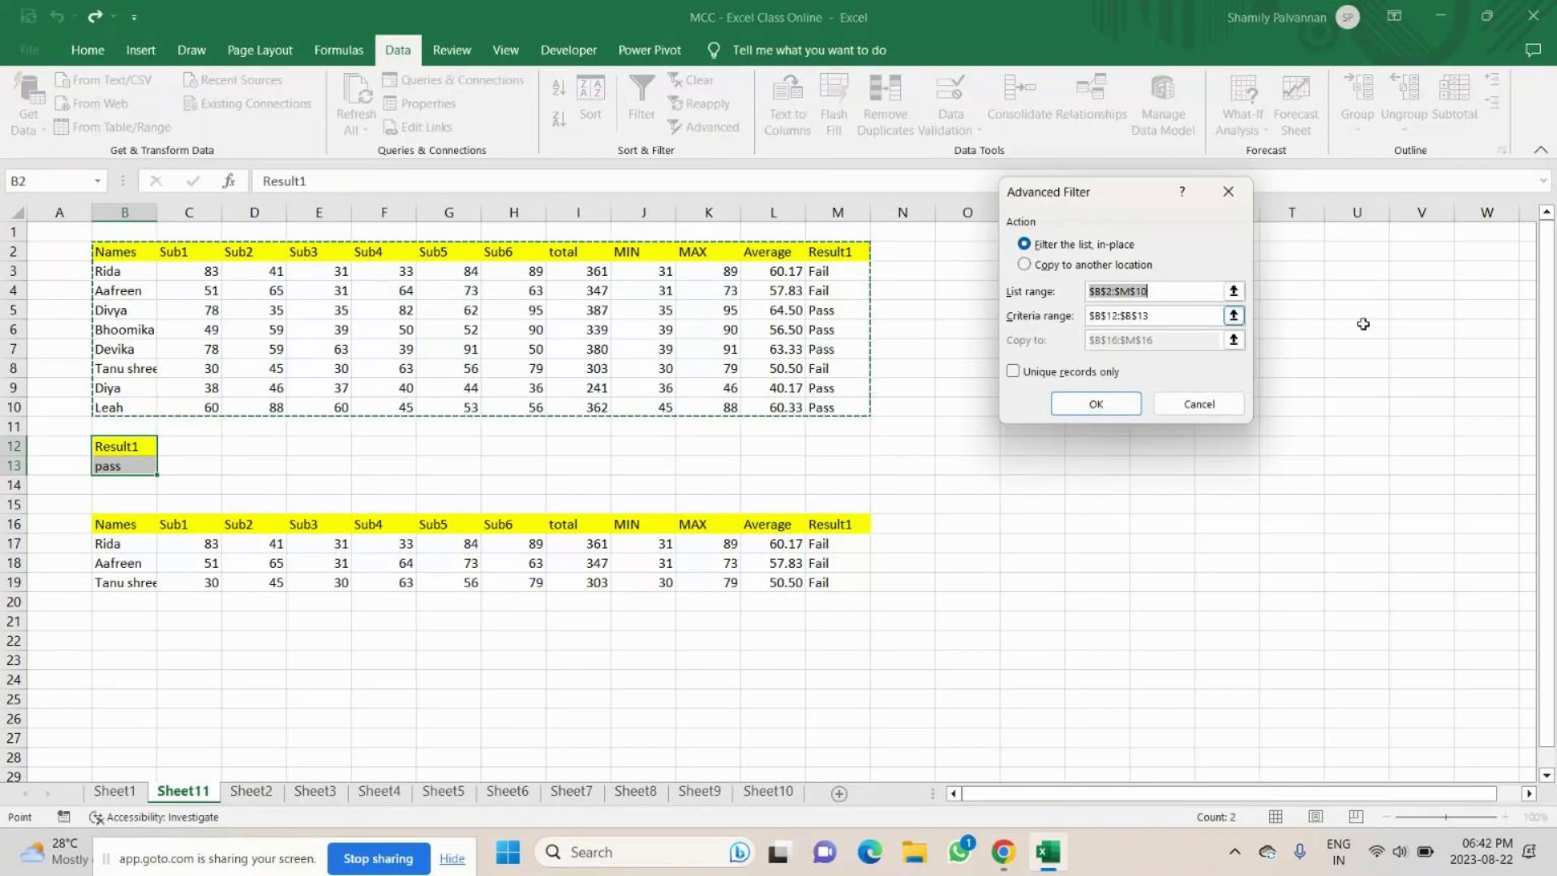
double_click(1120, 317)
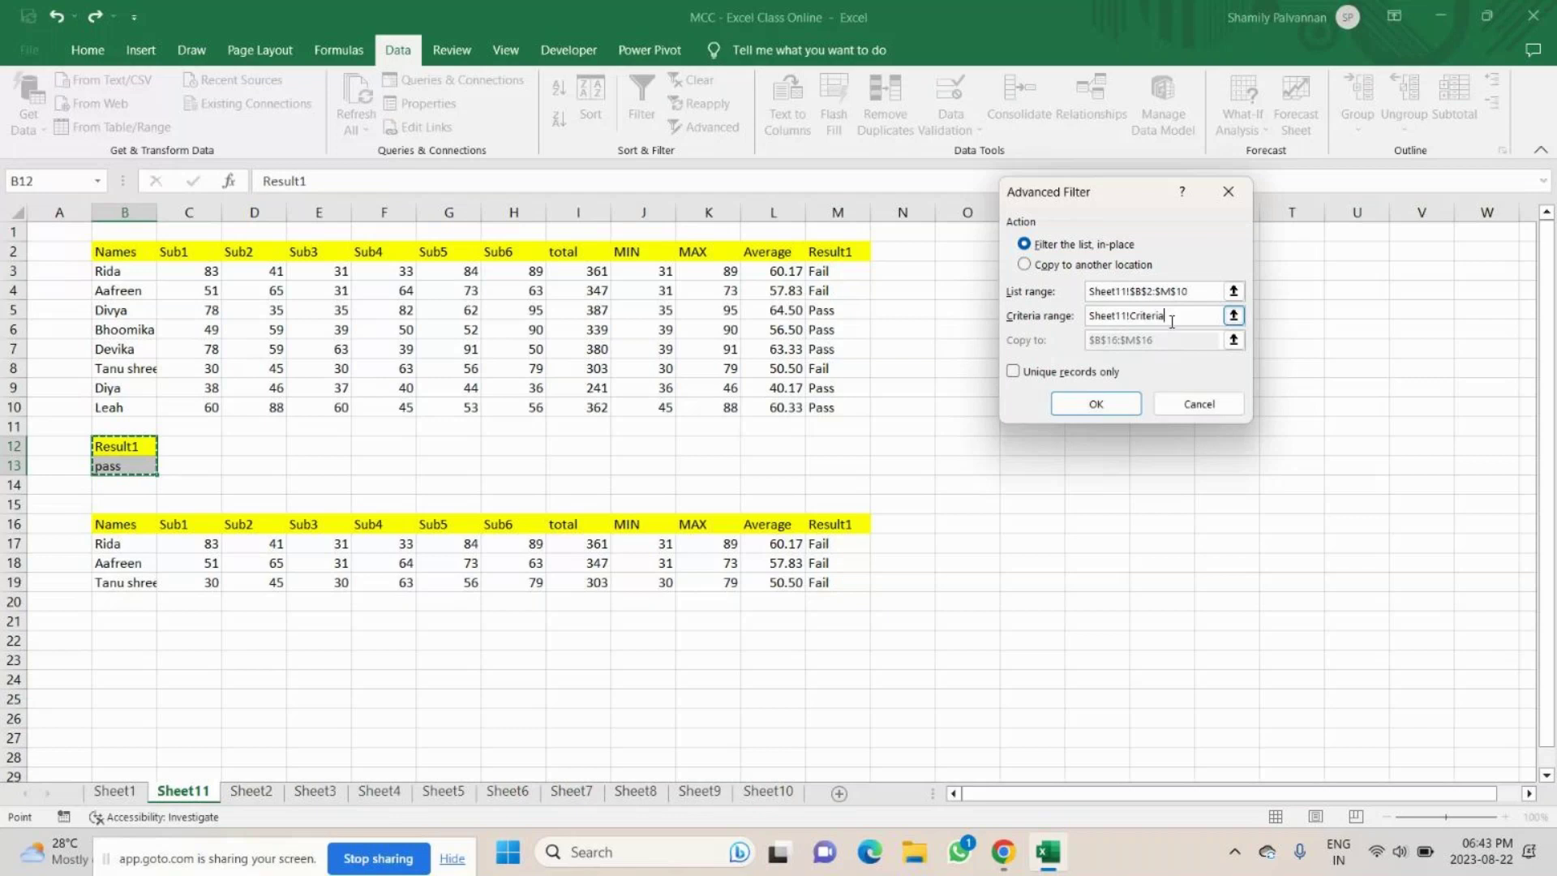
left_click(1023, 265)
left_click(93, 672)
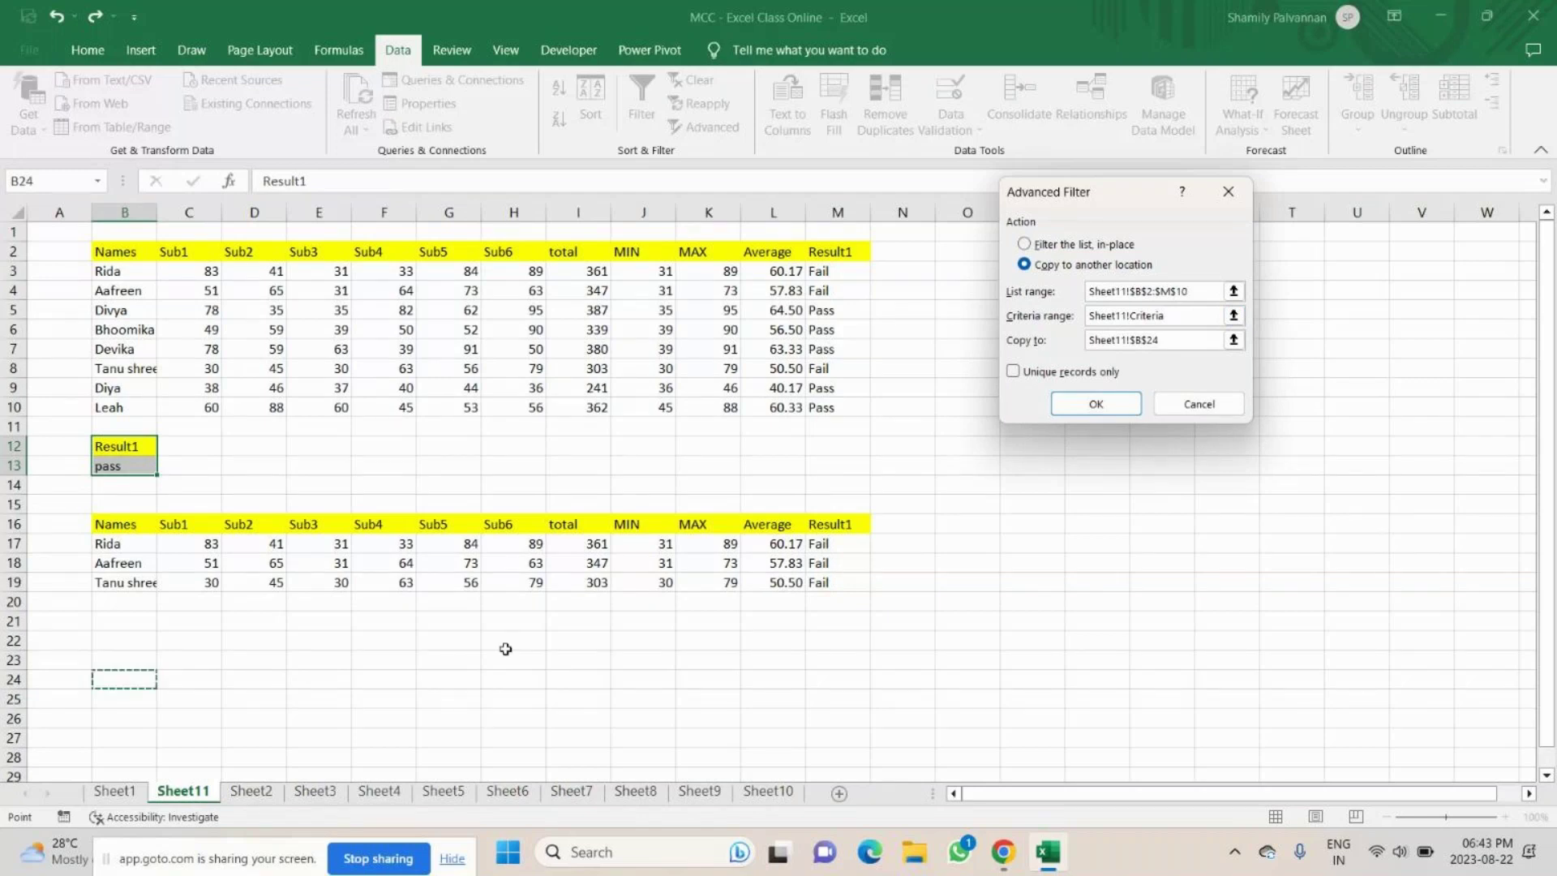
key("Return")
Review the Fail and Pass tables, then bring the GoTo meeting window forward.
scroll(690, 567, "down", 2)
left_click(833, 427)
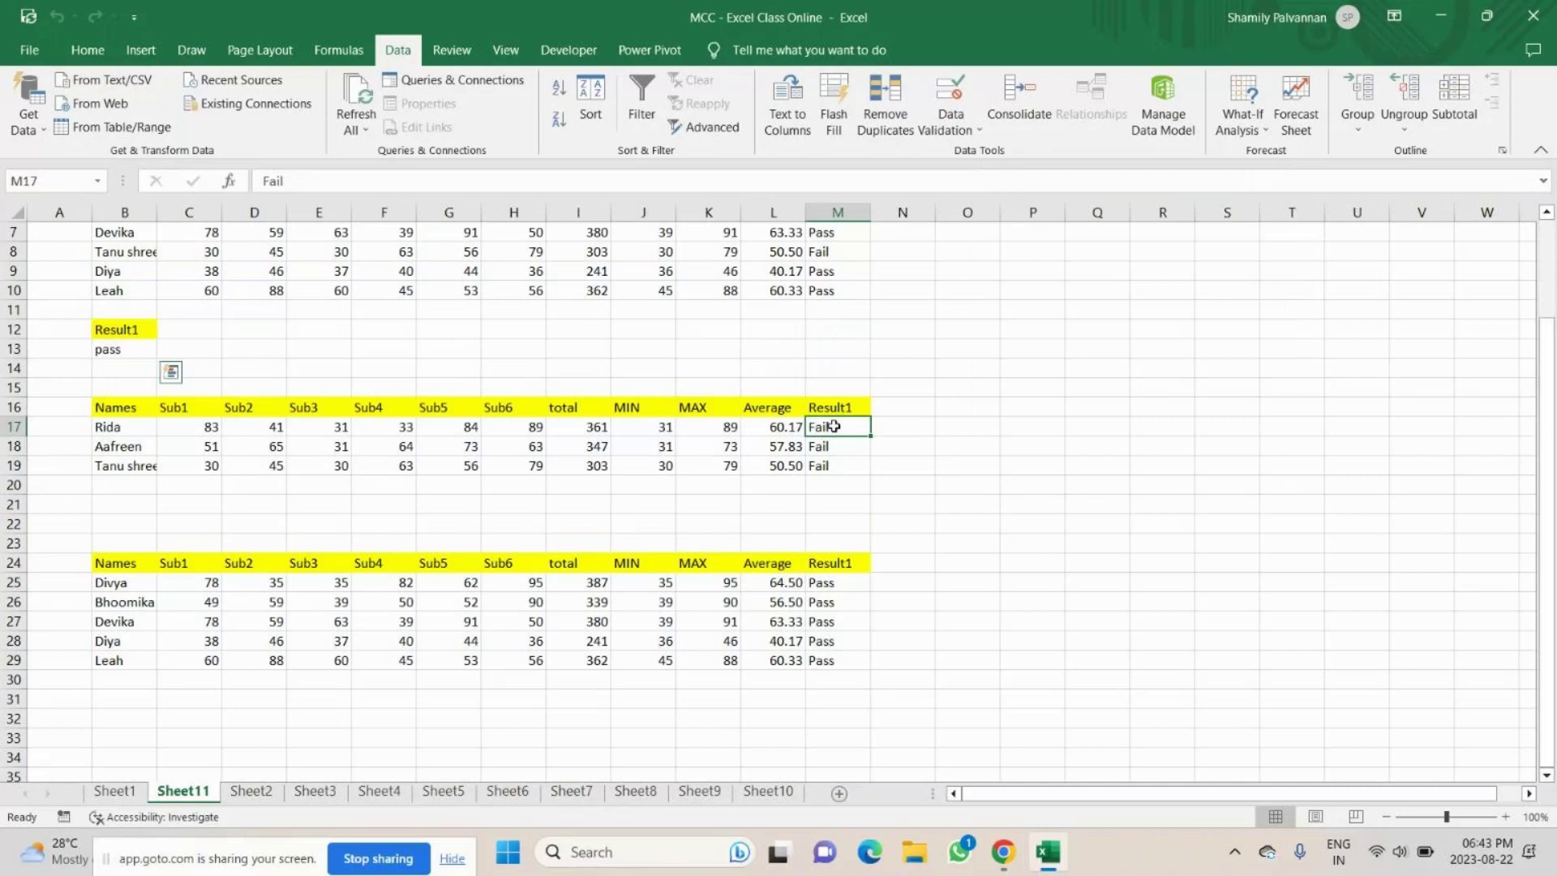
left_click_drag(836, 582, 836, 660)
scroll(781, 512, "up", 2)
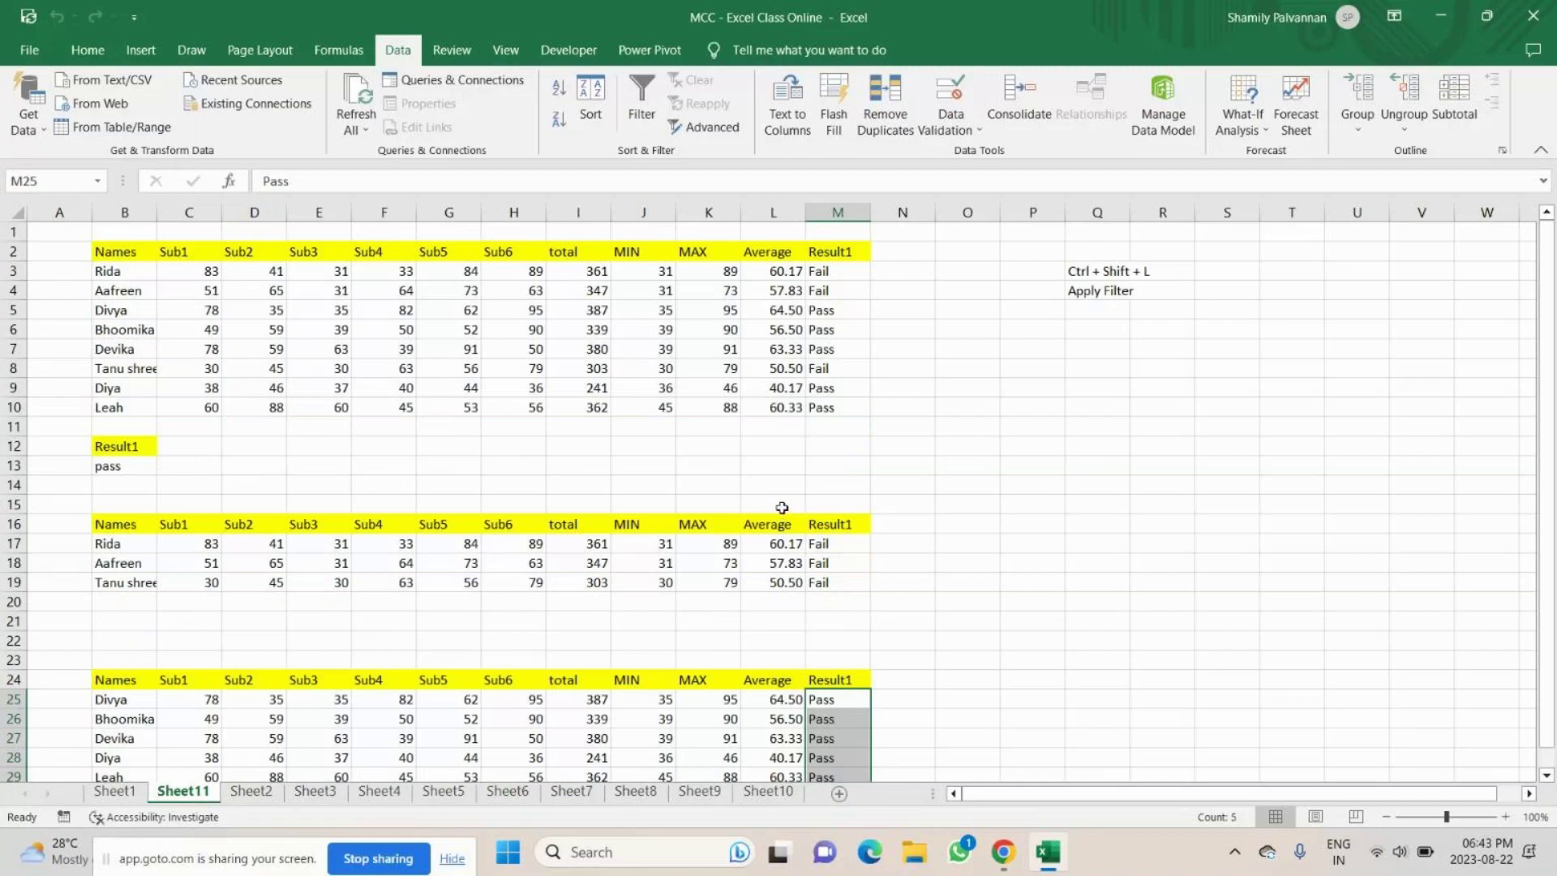
left_click(1174, 791)
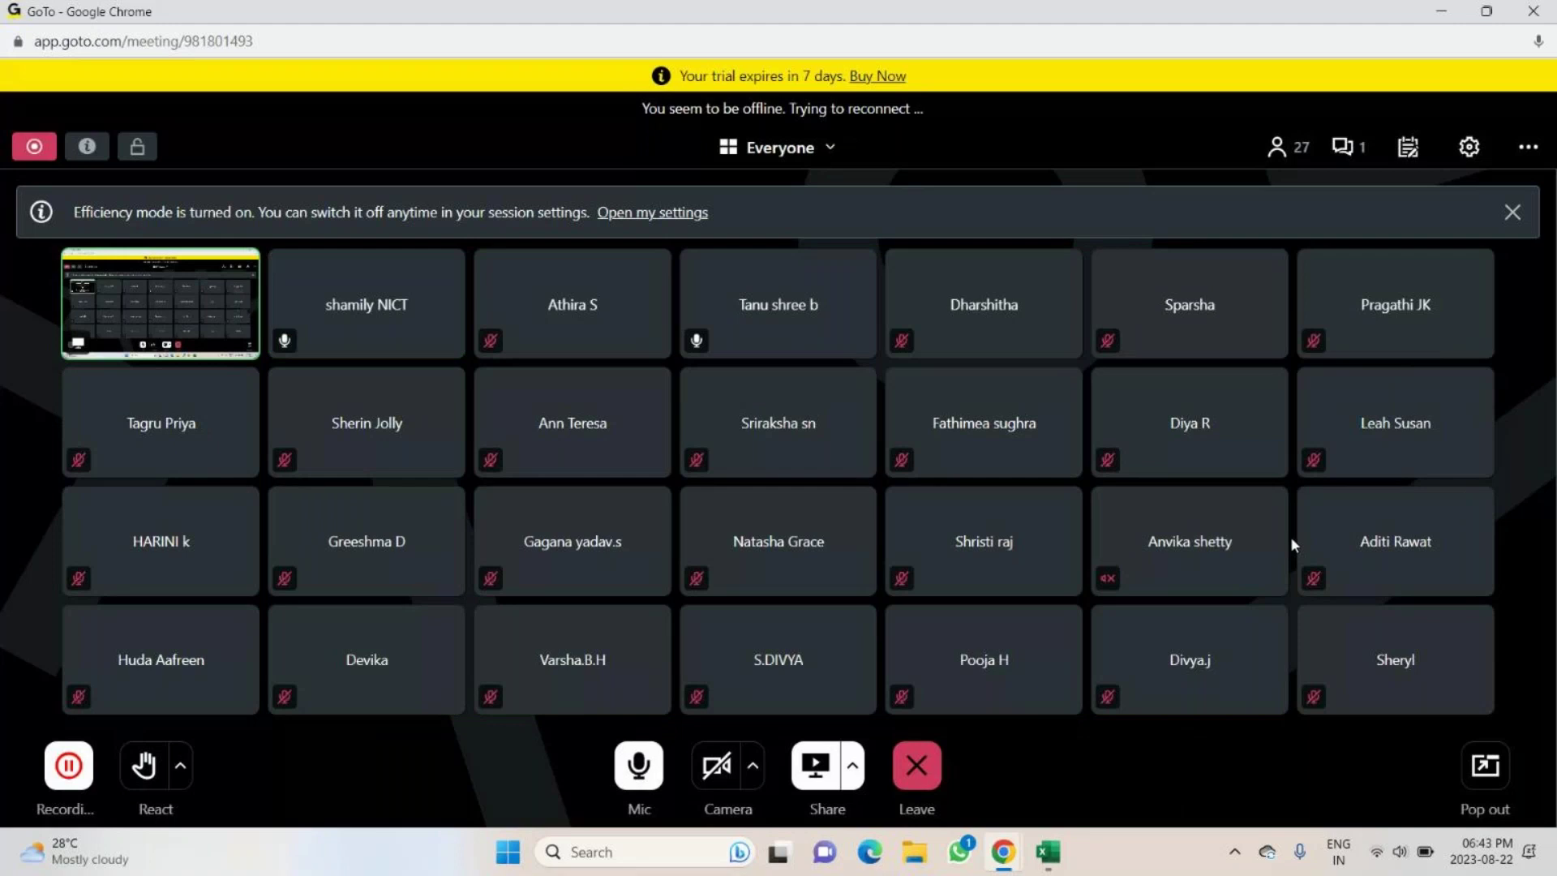
Mute the microphone in GoTo Meeting and switch back to Excel with Alt+Tab.
left_click(1348, 146)
left_click(1348, 145)
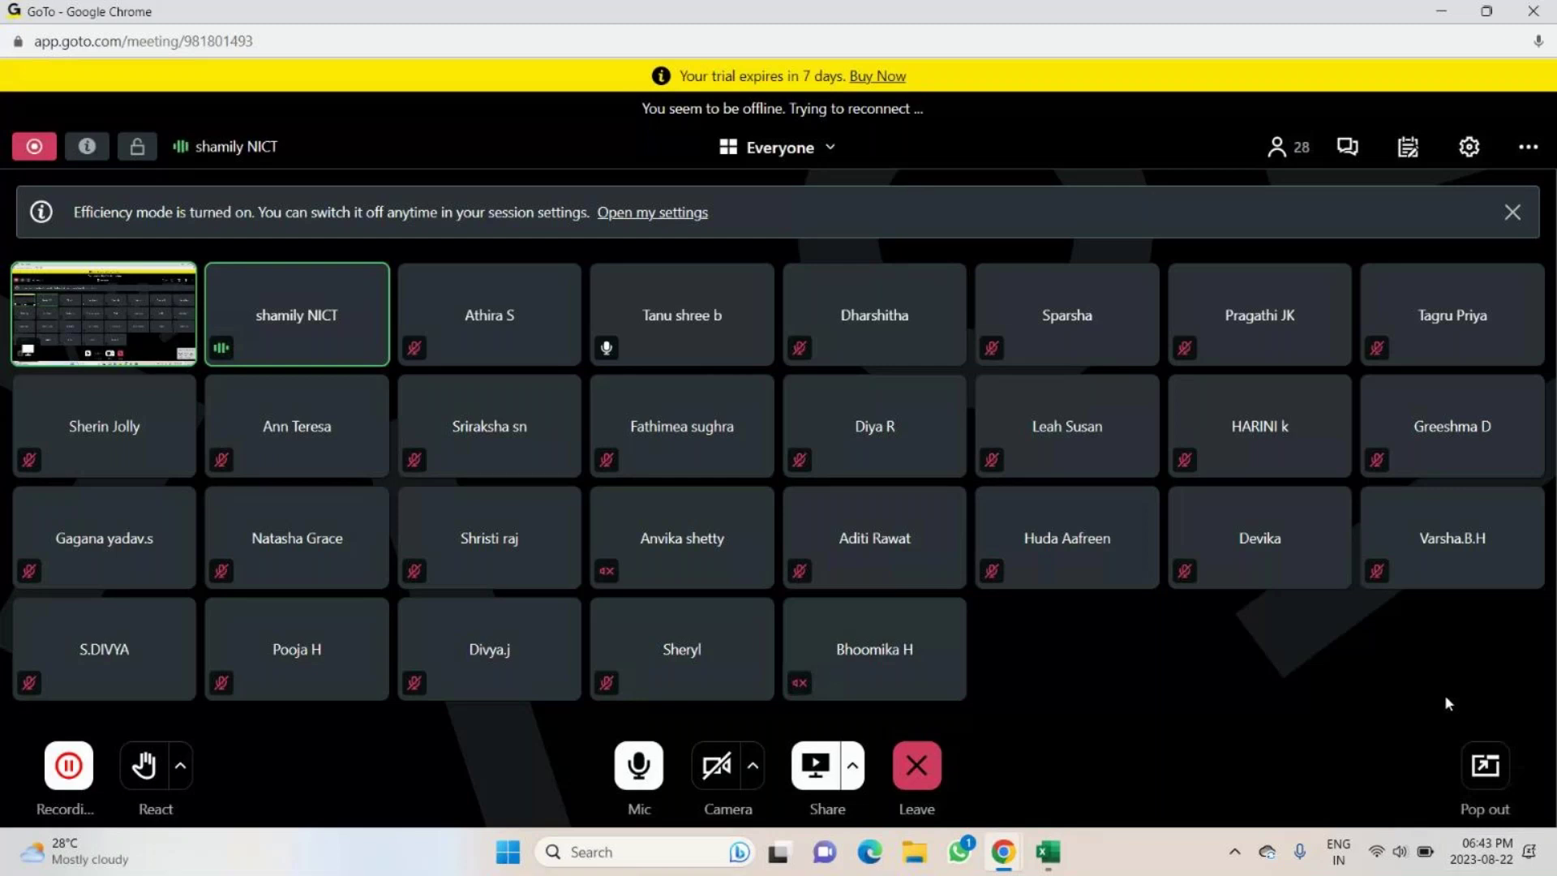
left_click(640, 768)
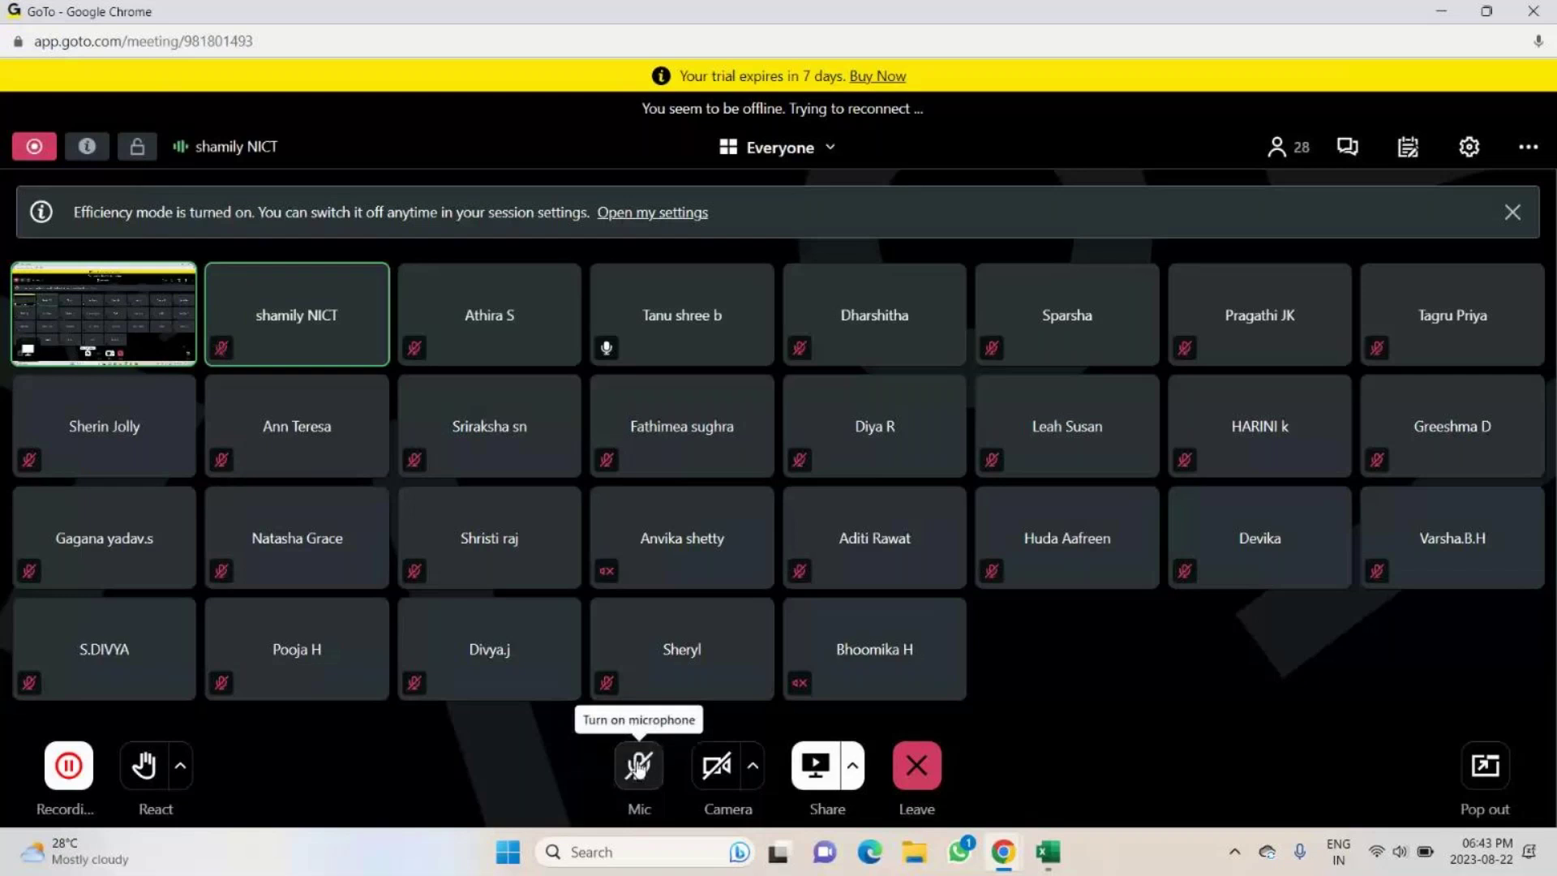
key("alt+Tab")
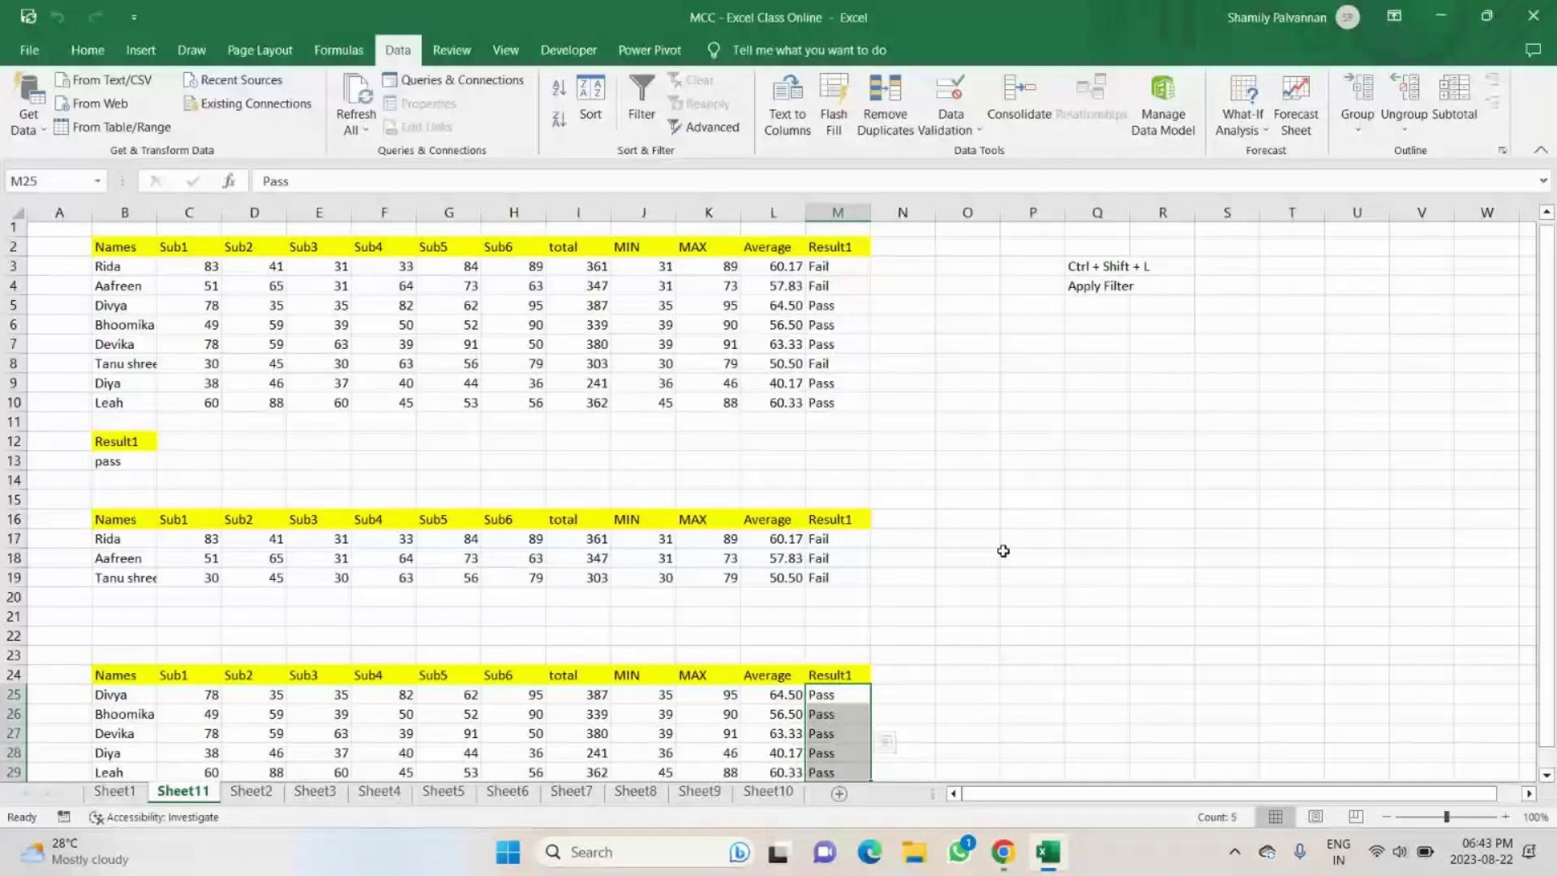
scroll(1004, 551, "up", 1)
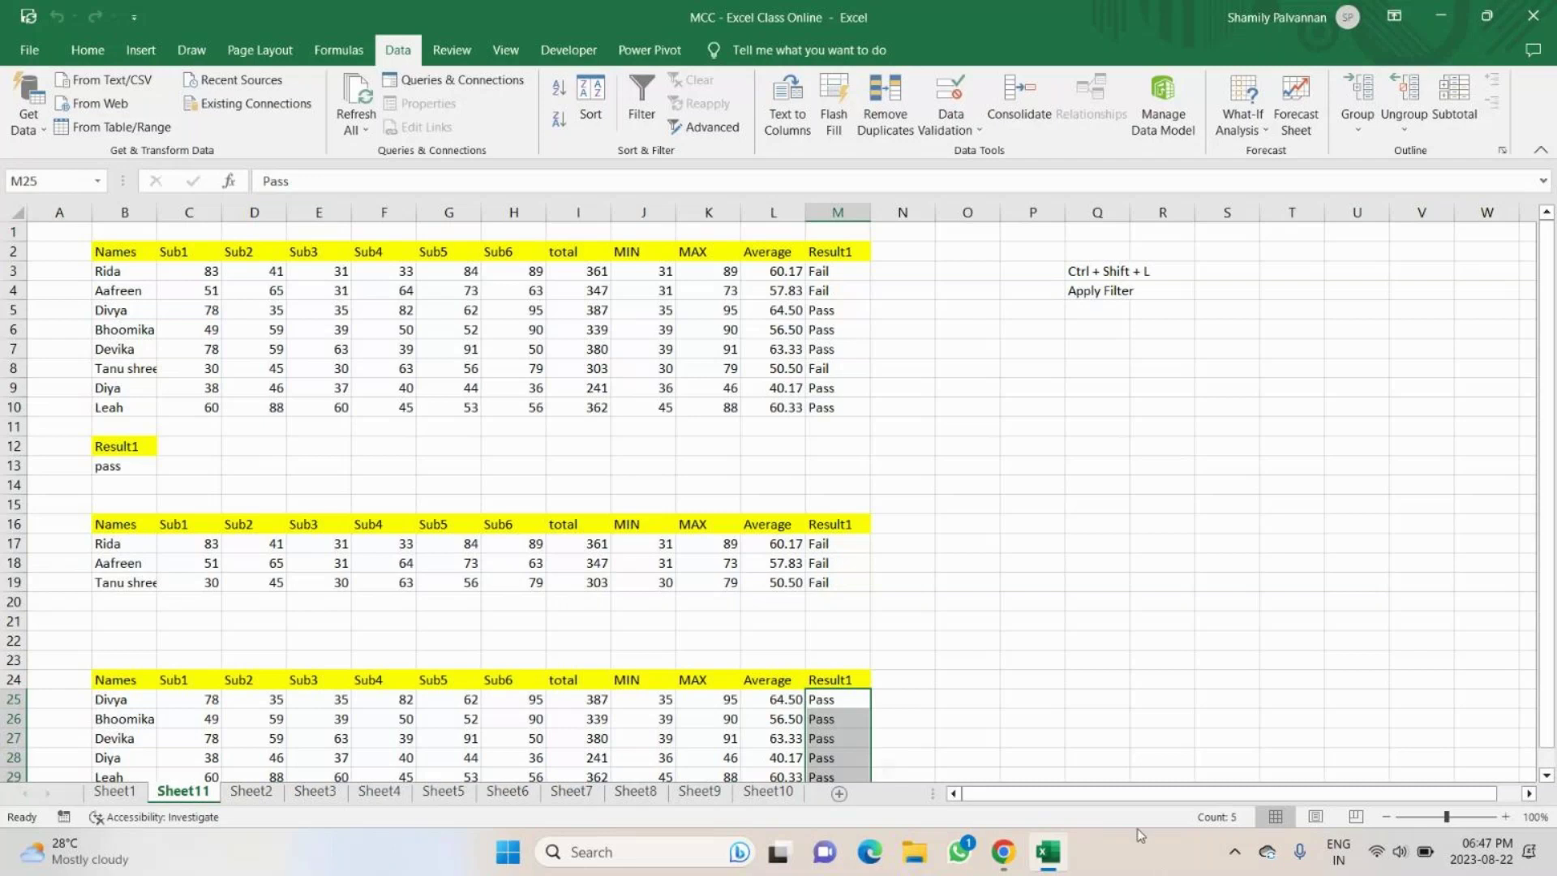
Bring the GoTo meeting window forward and unmute the microphone.
mouse_move(1003, 851)
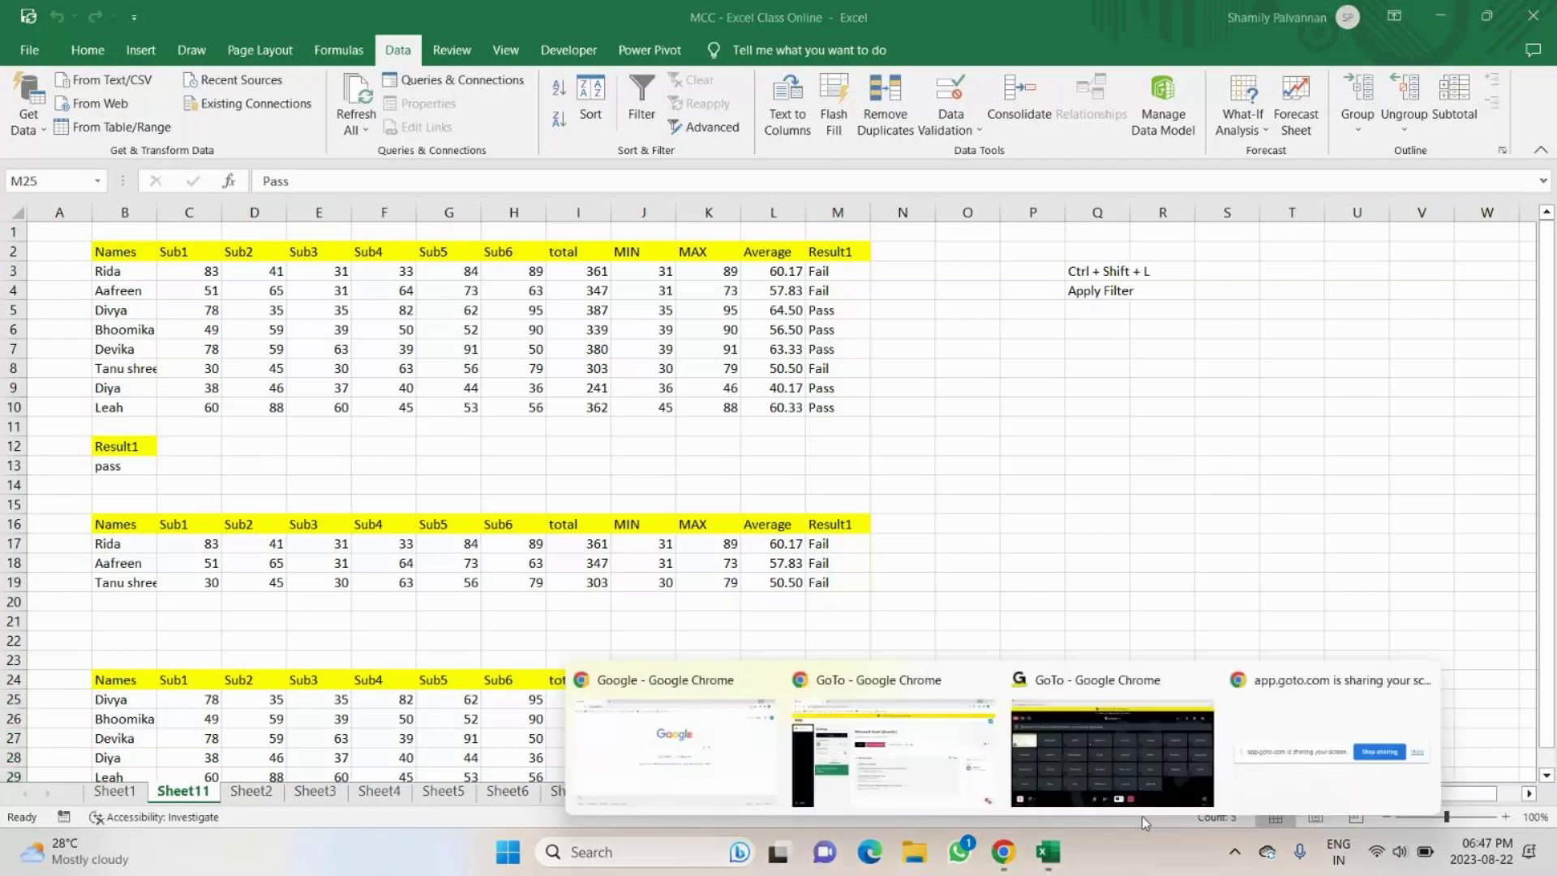
left_click(1135, 791)
left_click(638, 767)
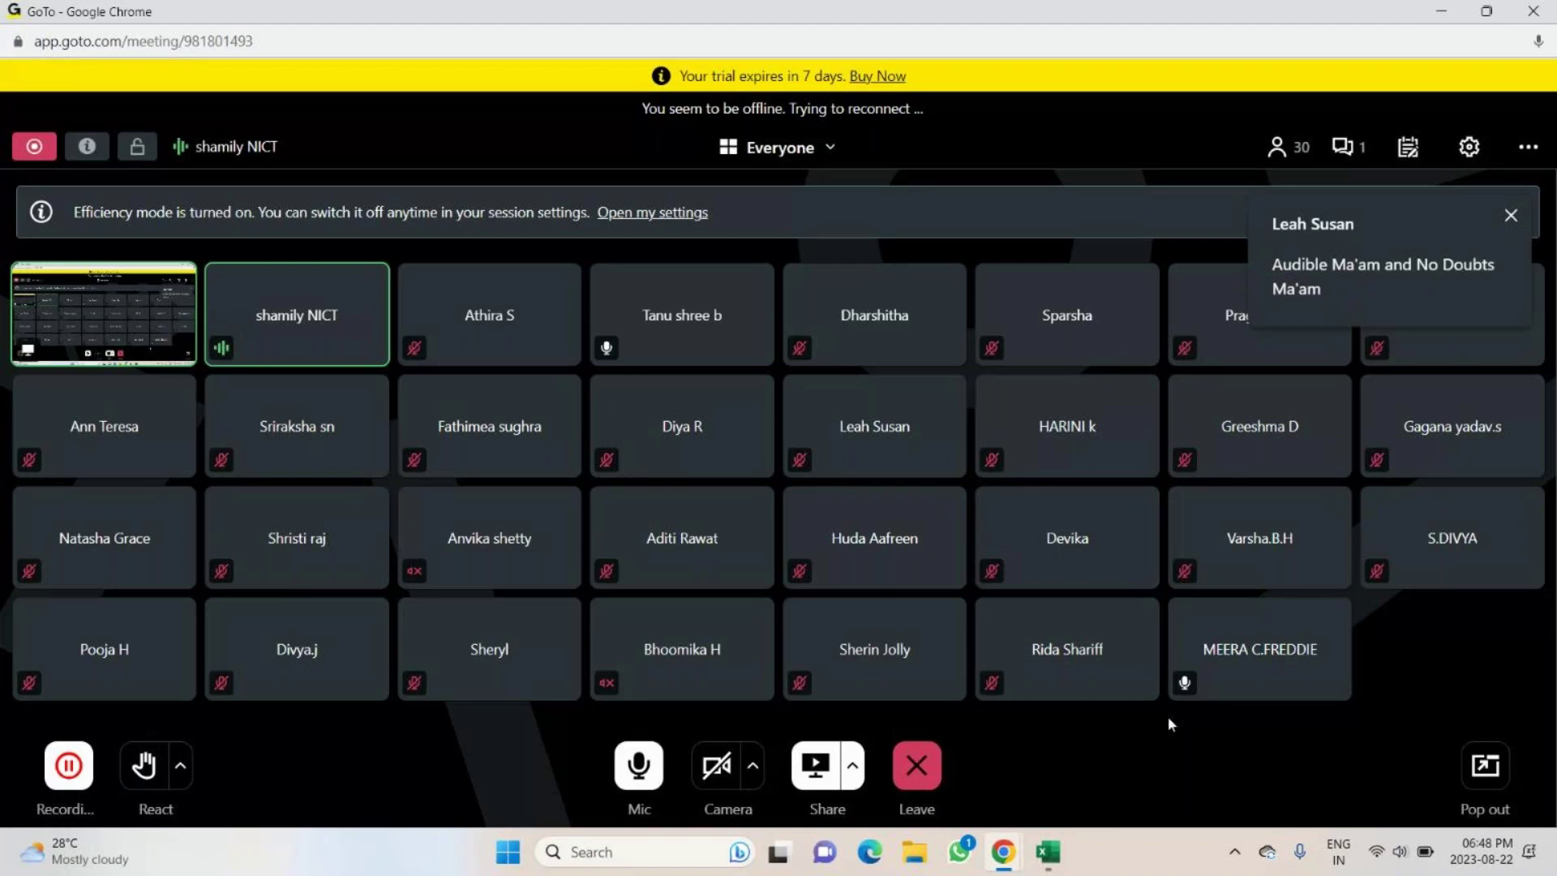
Dismiss the chat message and show Sheet9 in the Excel workbook.
left_click(1512, 217)
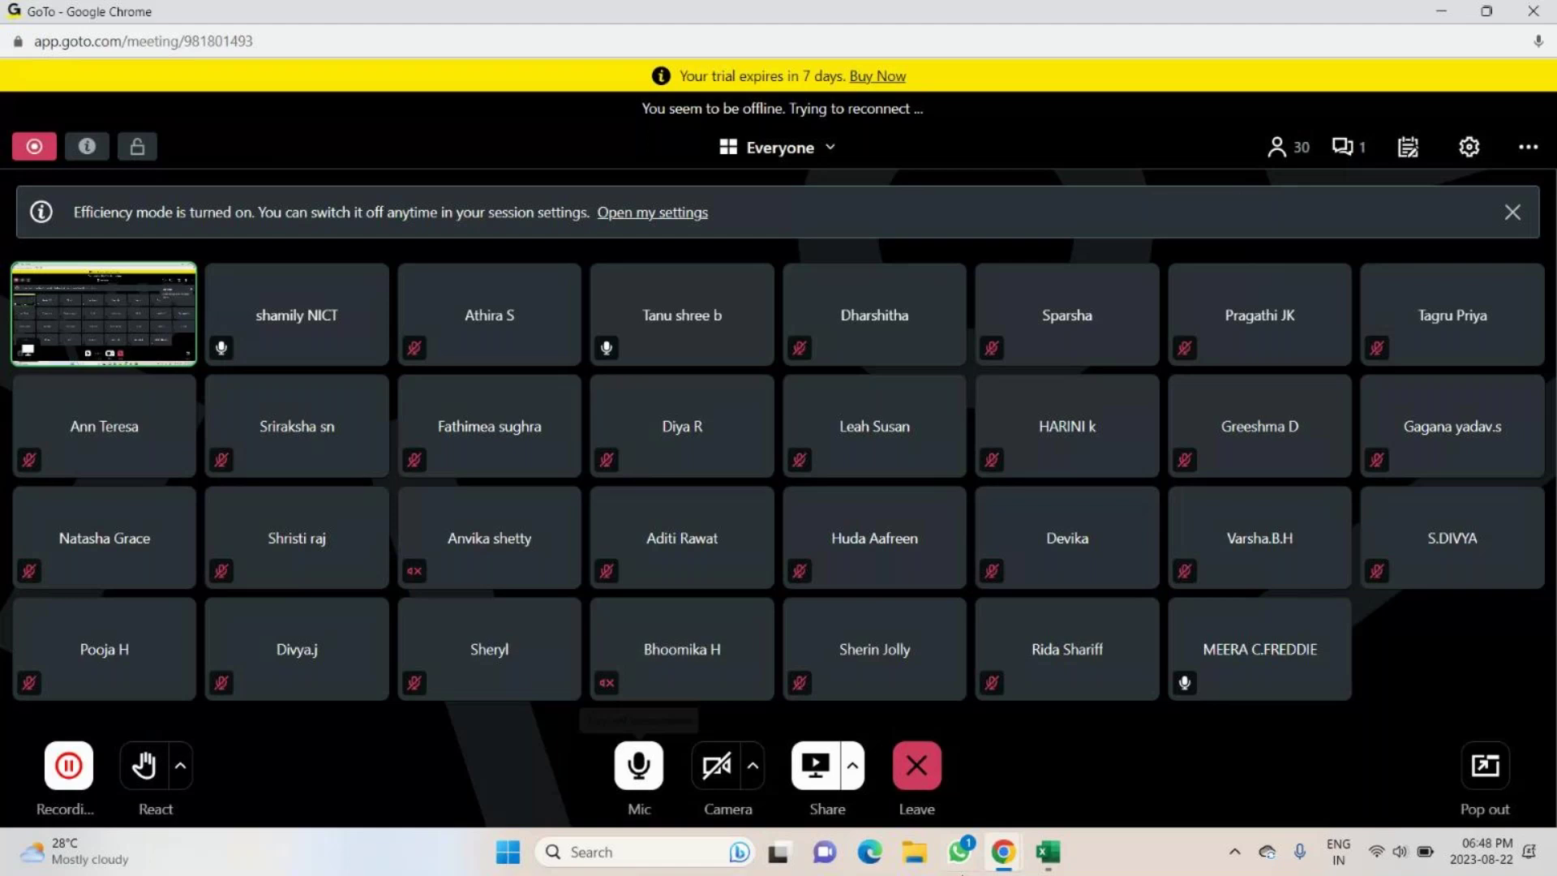
left_click(1048, 852)
left_click(700, 791)
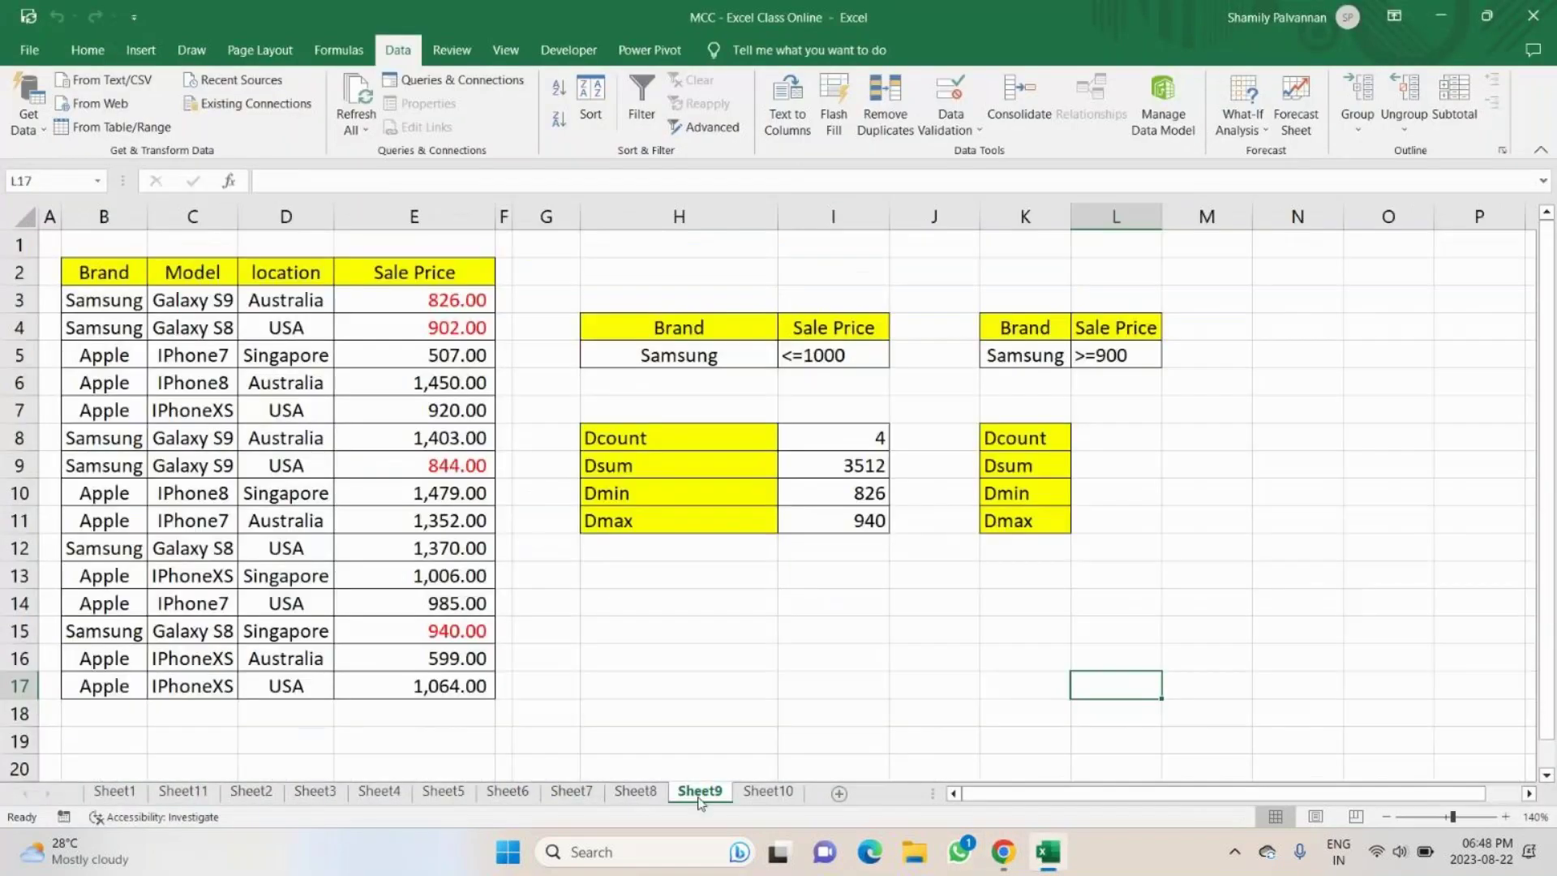
Copy the Brand-to-Sale Price table B2:E17 and paste it at B2 on a new Sheet12.
left_click_drag(122, 283, 425, 679)
key("ctrl+c")
left_click(767, 791)
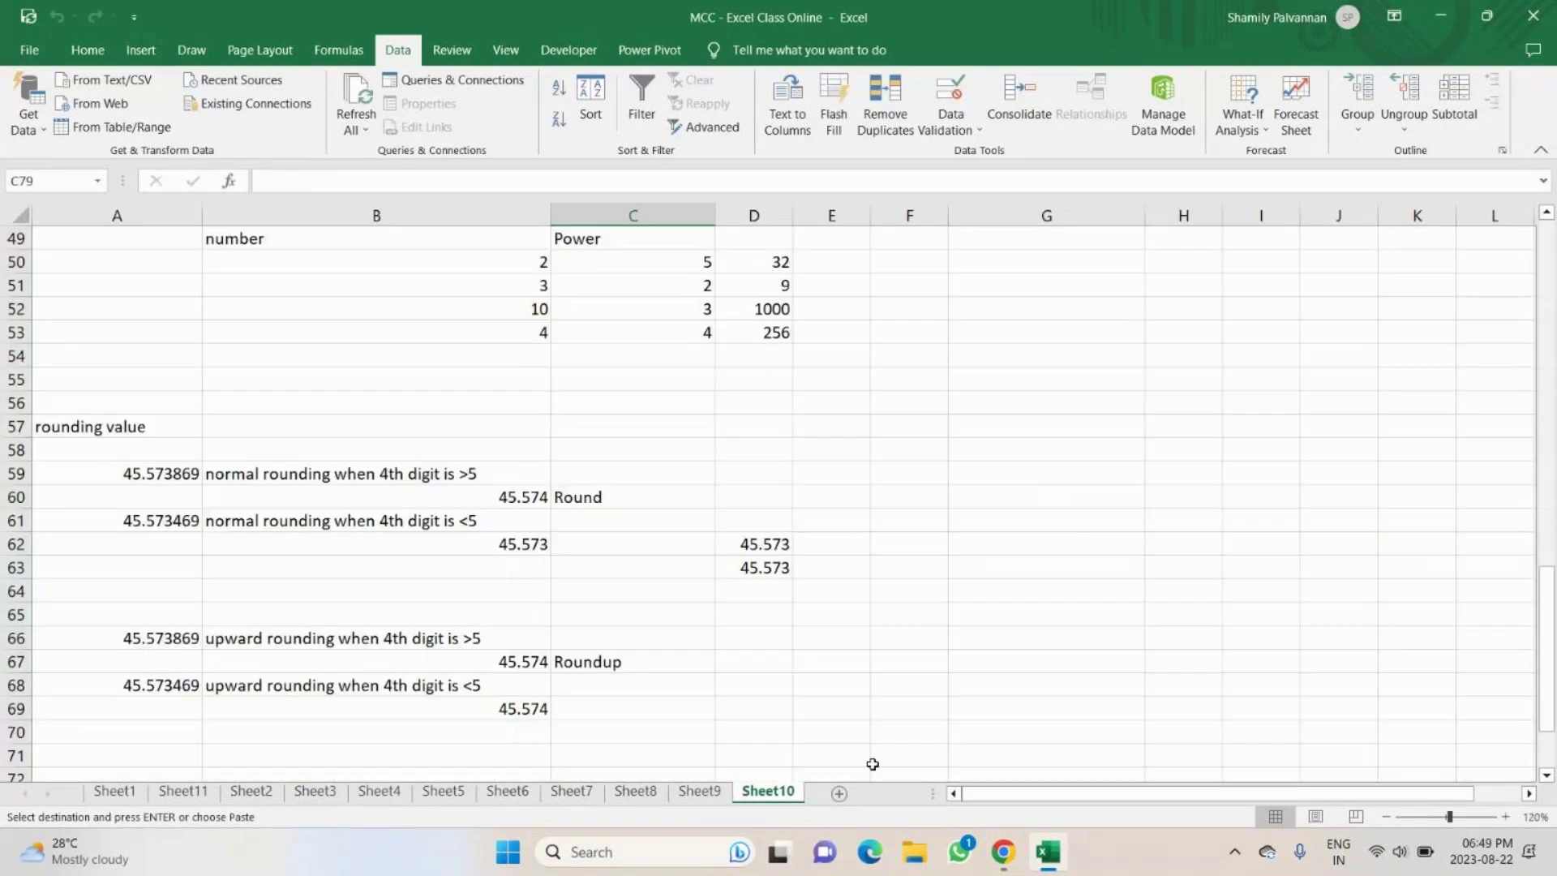
left_click(839, 793)
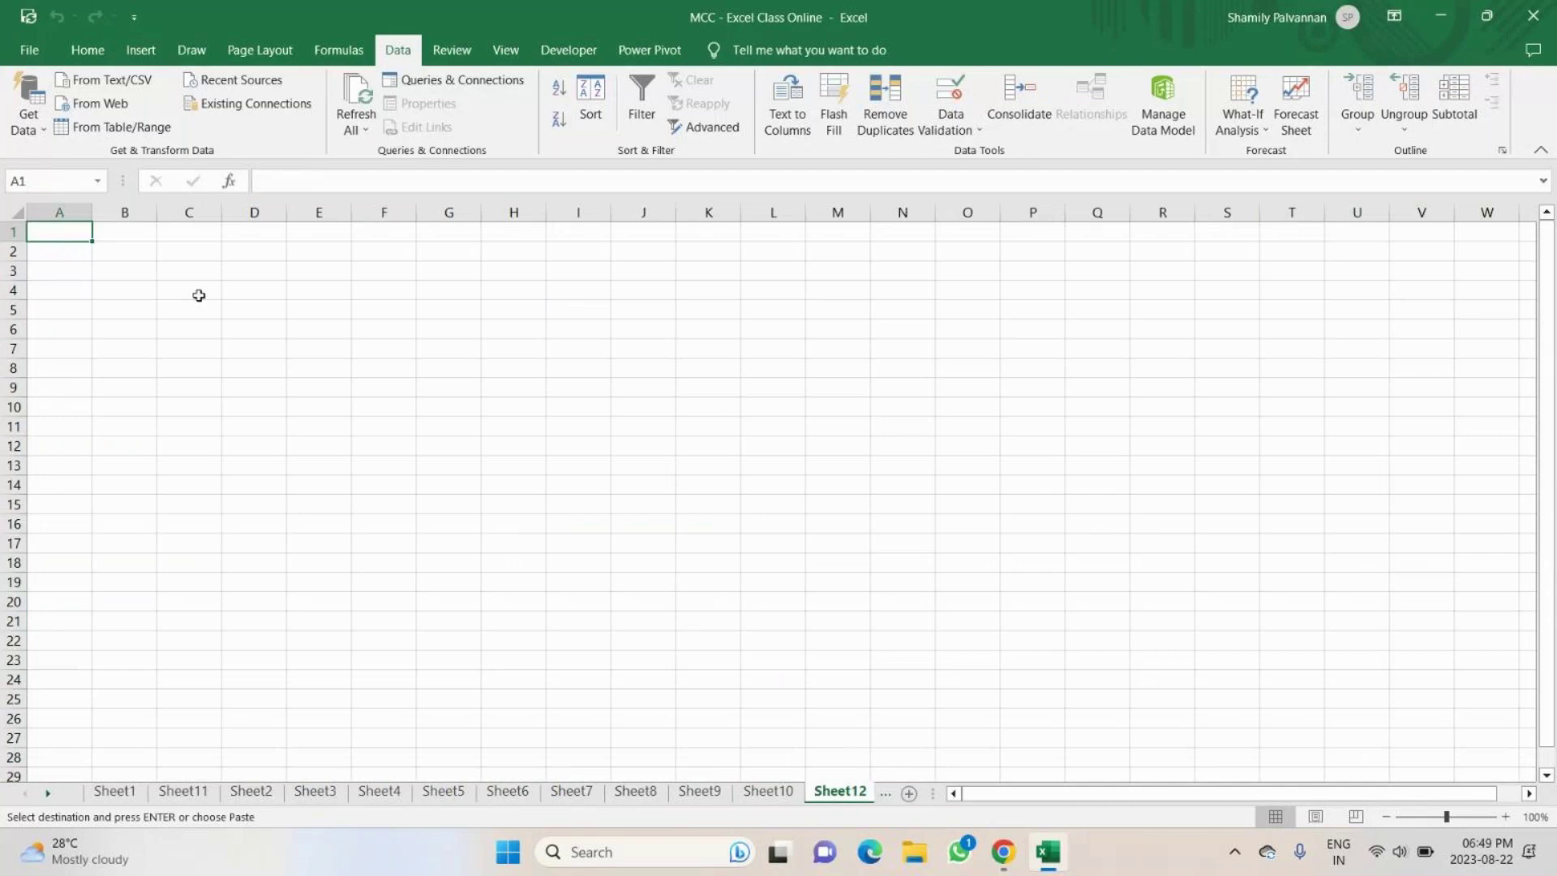
left_click(140, 260)
key("ctrl+v")
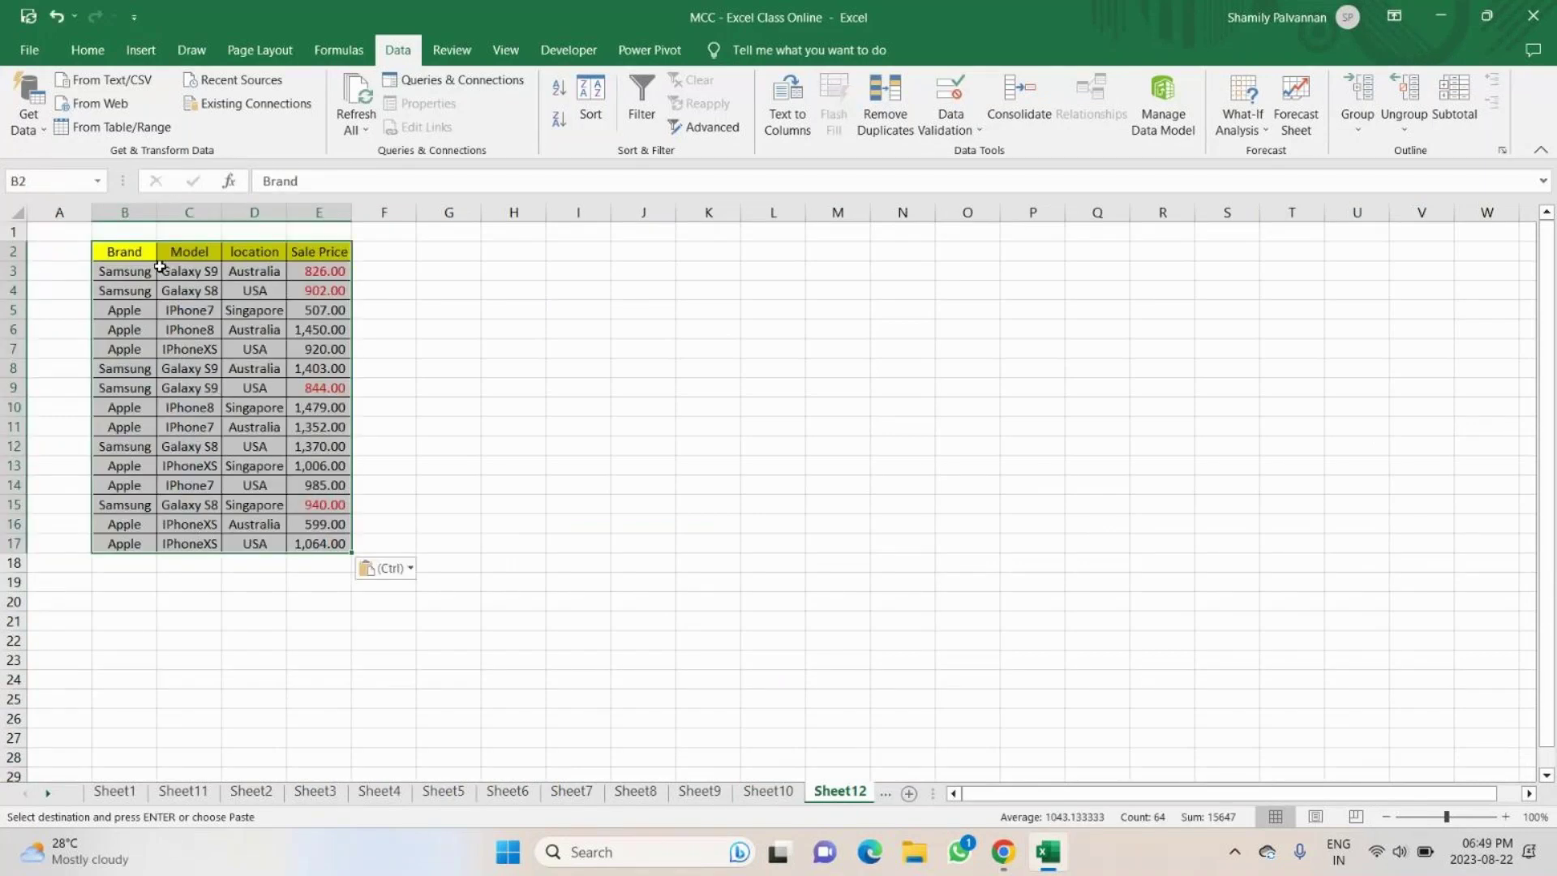
Set the Sale Price values in E3:E17 to Automatic (black) font colour.
left_click(513, 367)
left_click_drag(325, 271, 324, 544)
left_click(88, 49)
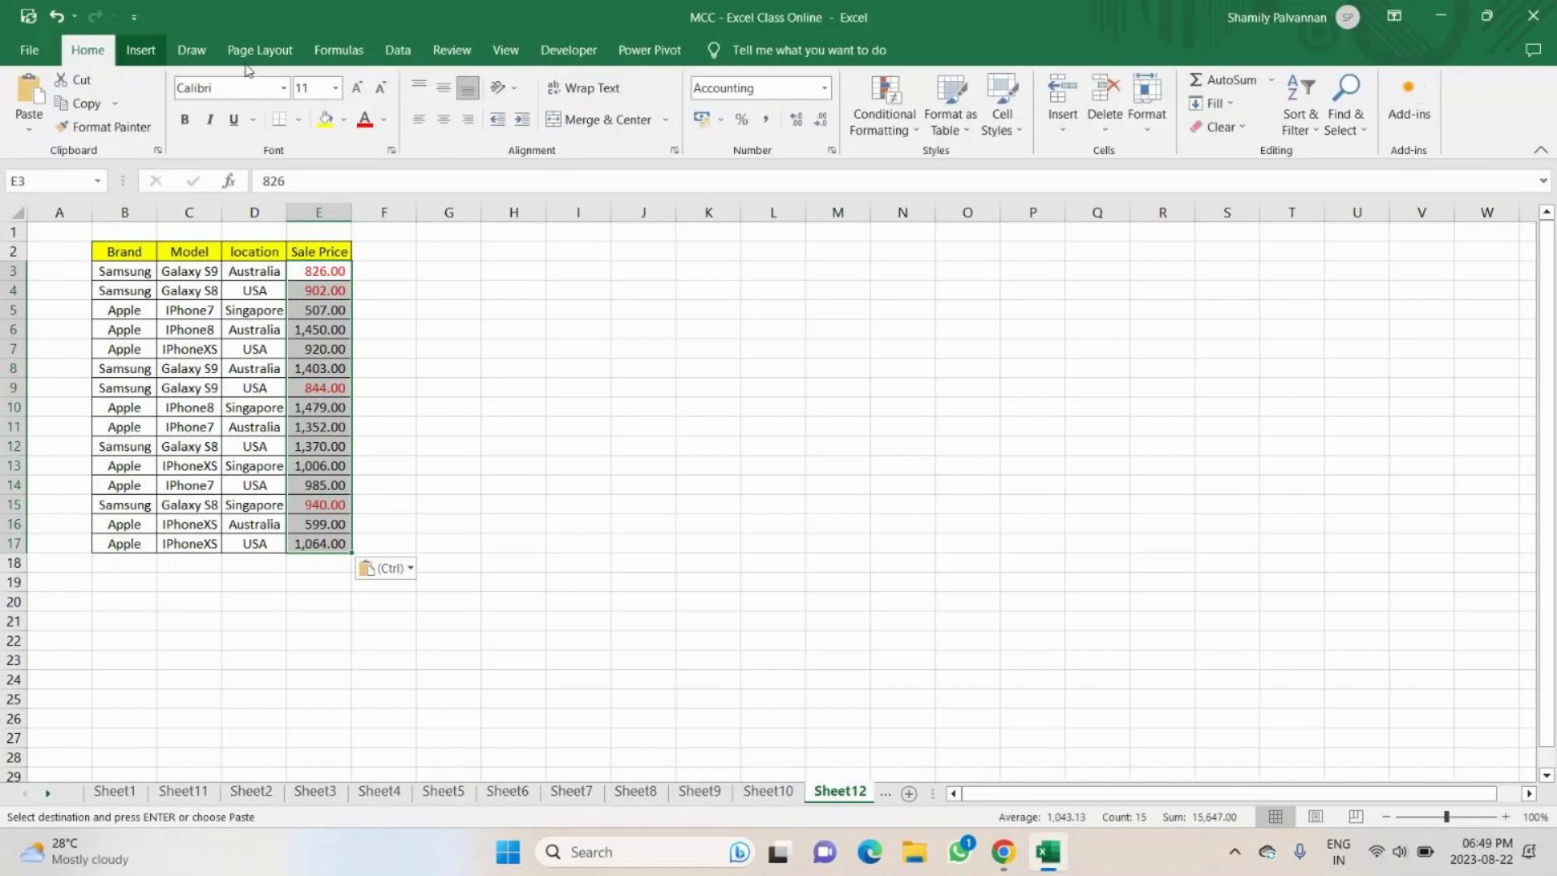
left_click(382, 120)
left_click(366, 146)
left_click(578, 446)
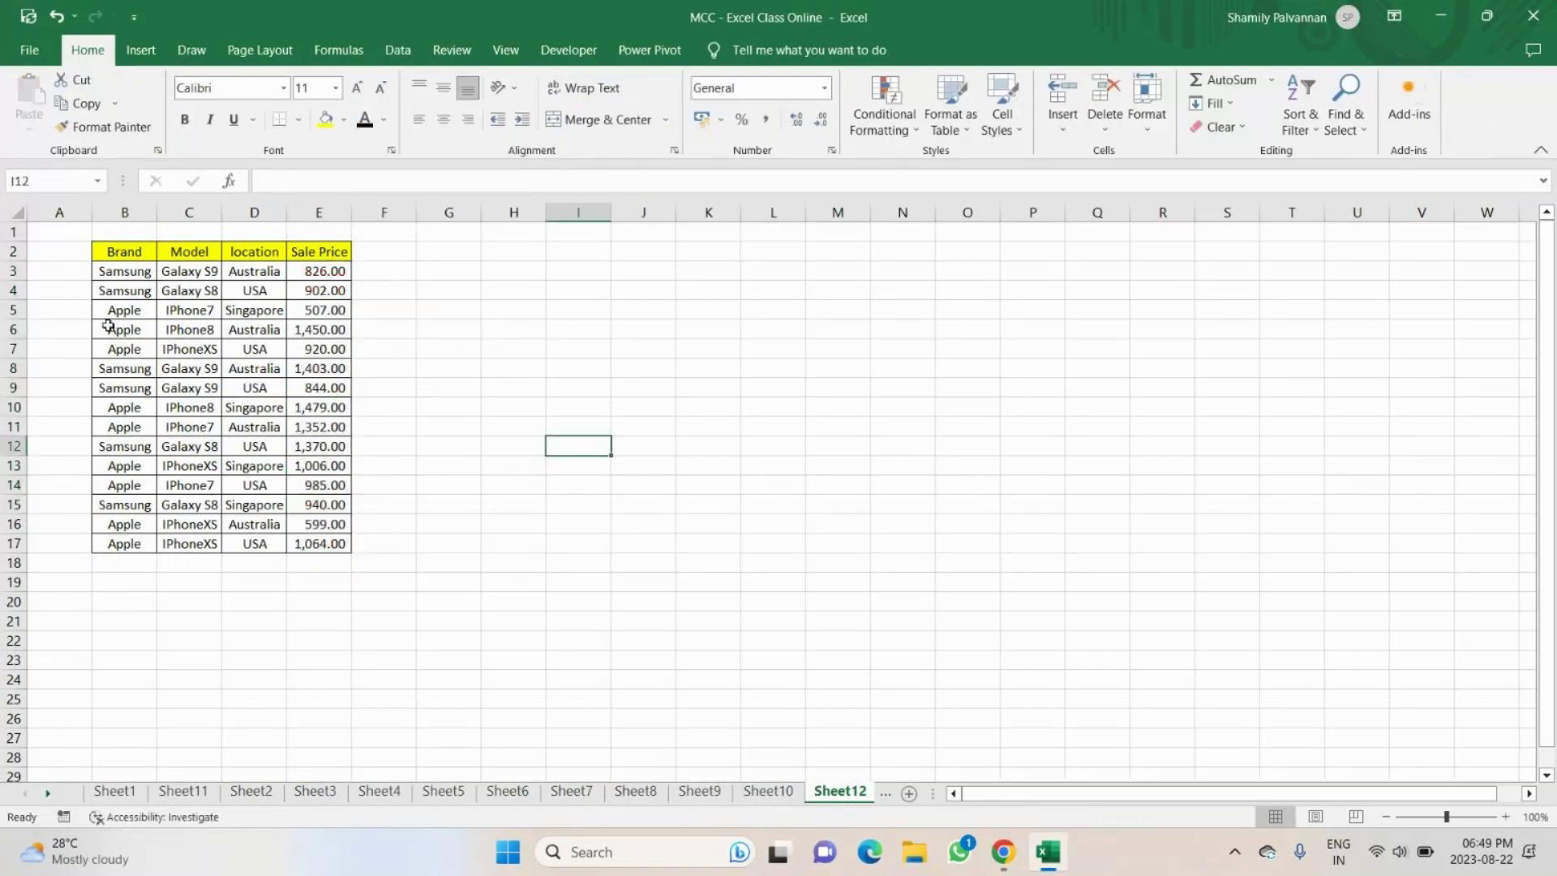
left_click(125, 255)
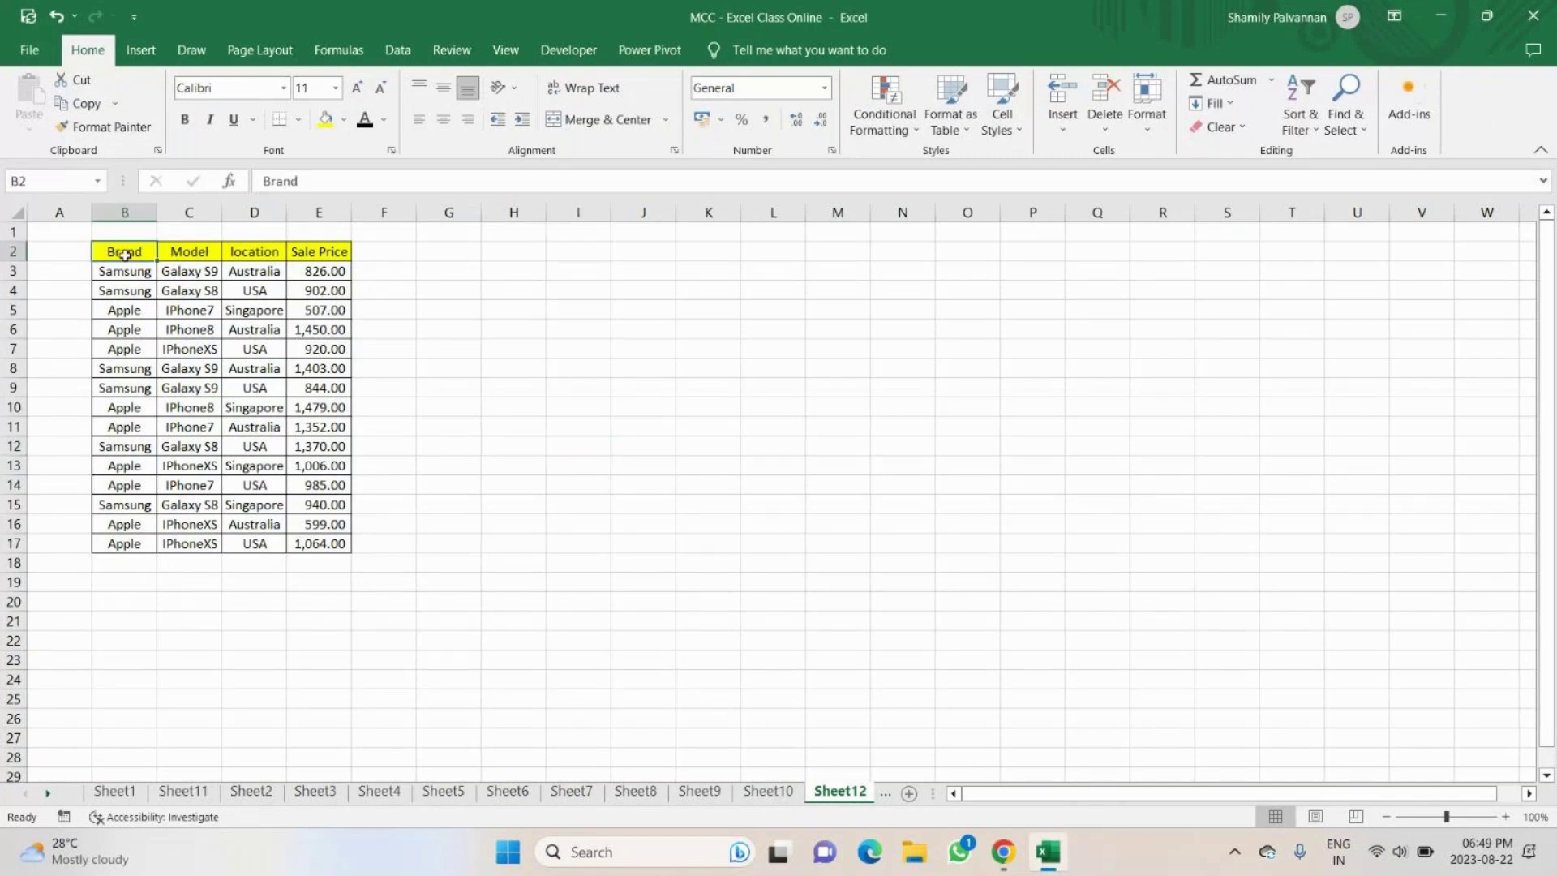
Copy Brand and Samsung from B2:B3 into H2:H3.
left_click_drag(124, 255, 125, 267)
key("ctrl+c")
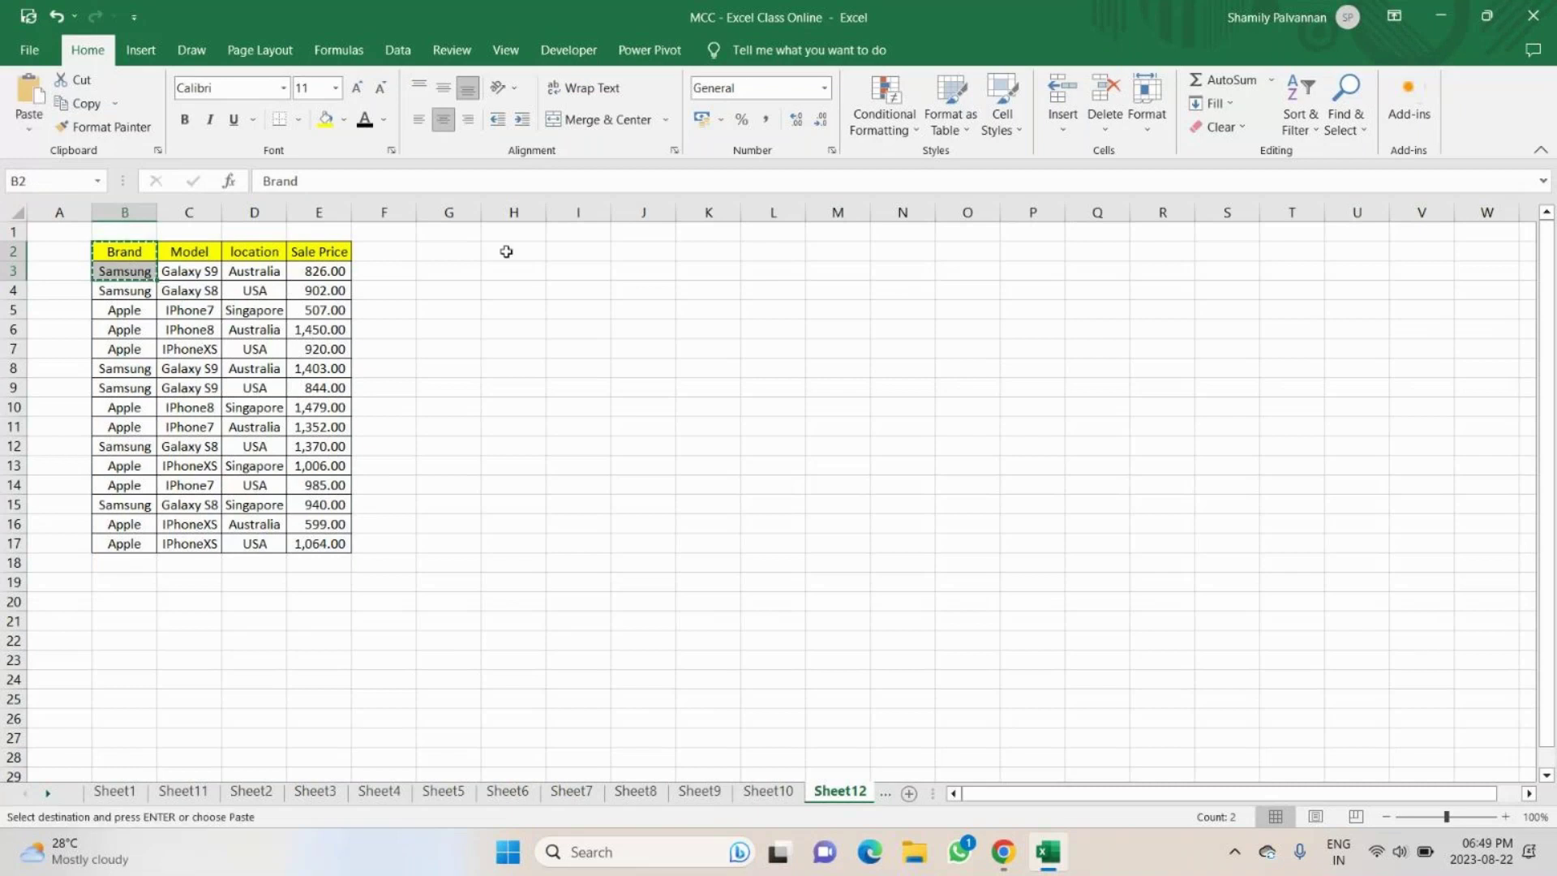
left_click(506, 251)
key("ctrl+v")
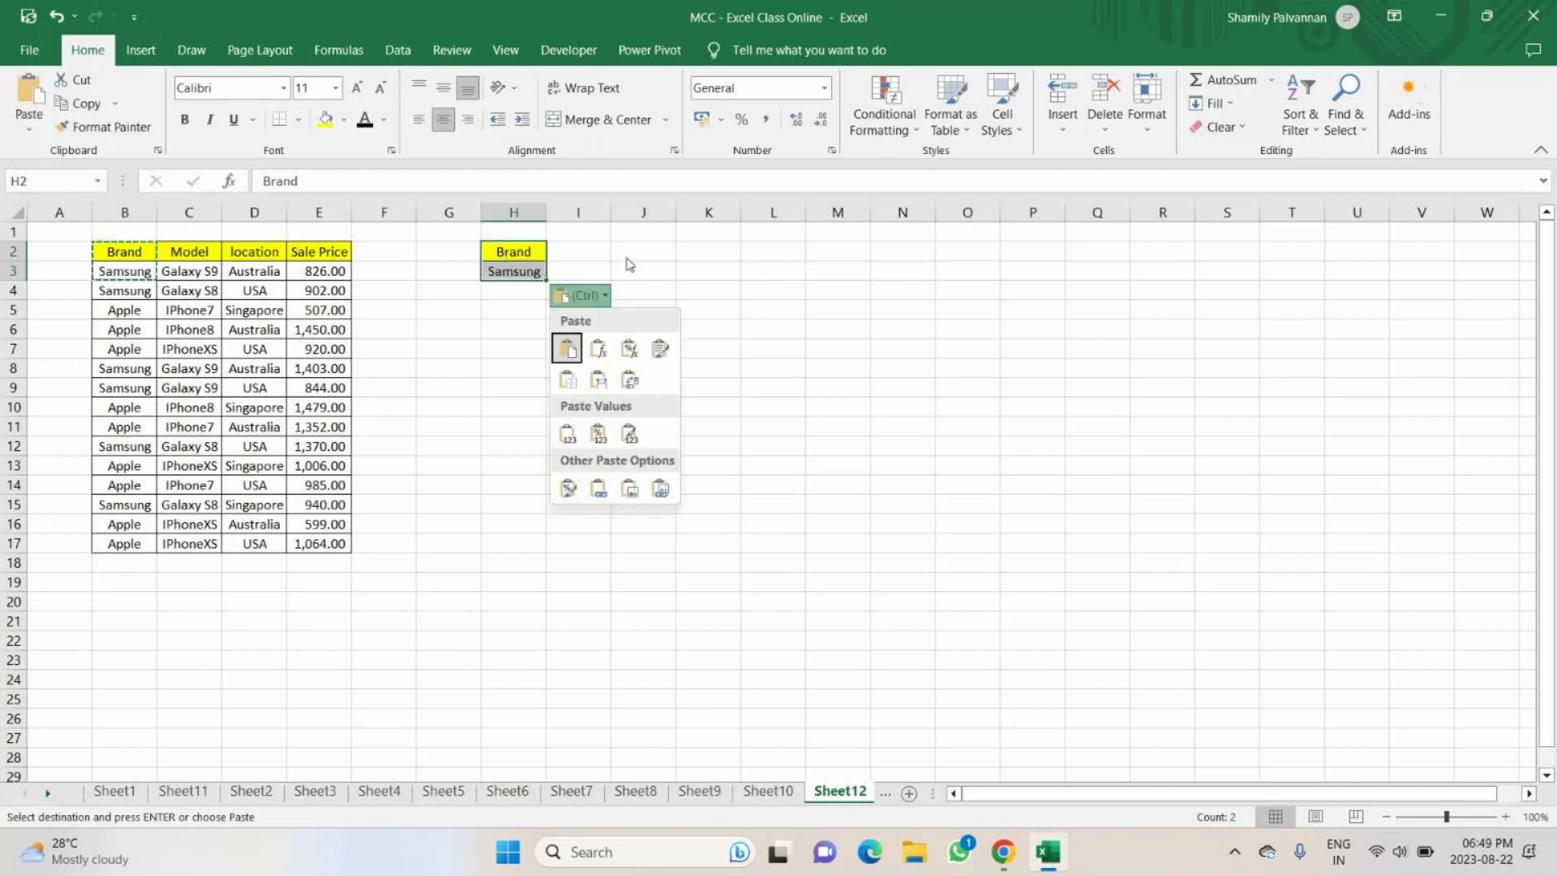
left_click(513, 270)
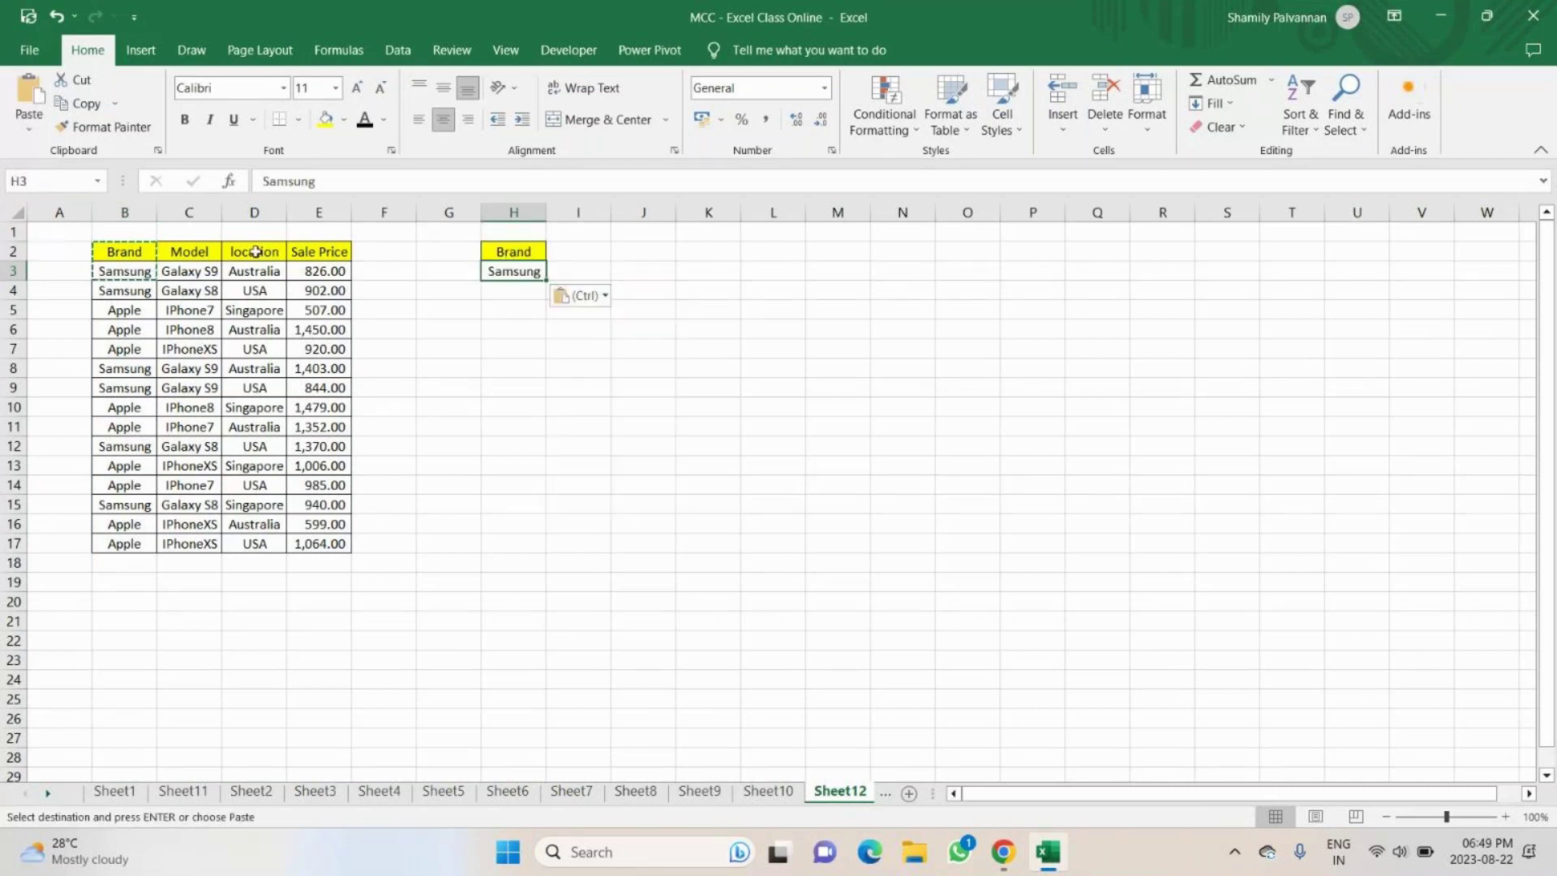
Copy the location header from D2 into I2.
left_click(255, 251)
left_click(514, 349)
left_click(260, 253)
left_click(263, 253)
key("ctrl+c")
left_click(596, 252)
key("ctrl+v")
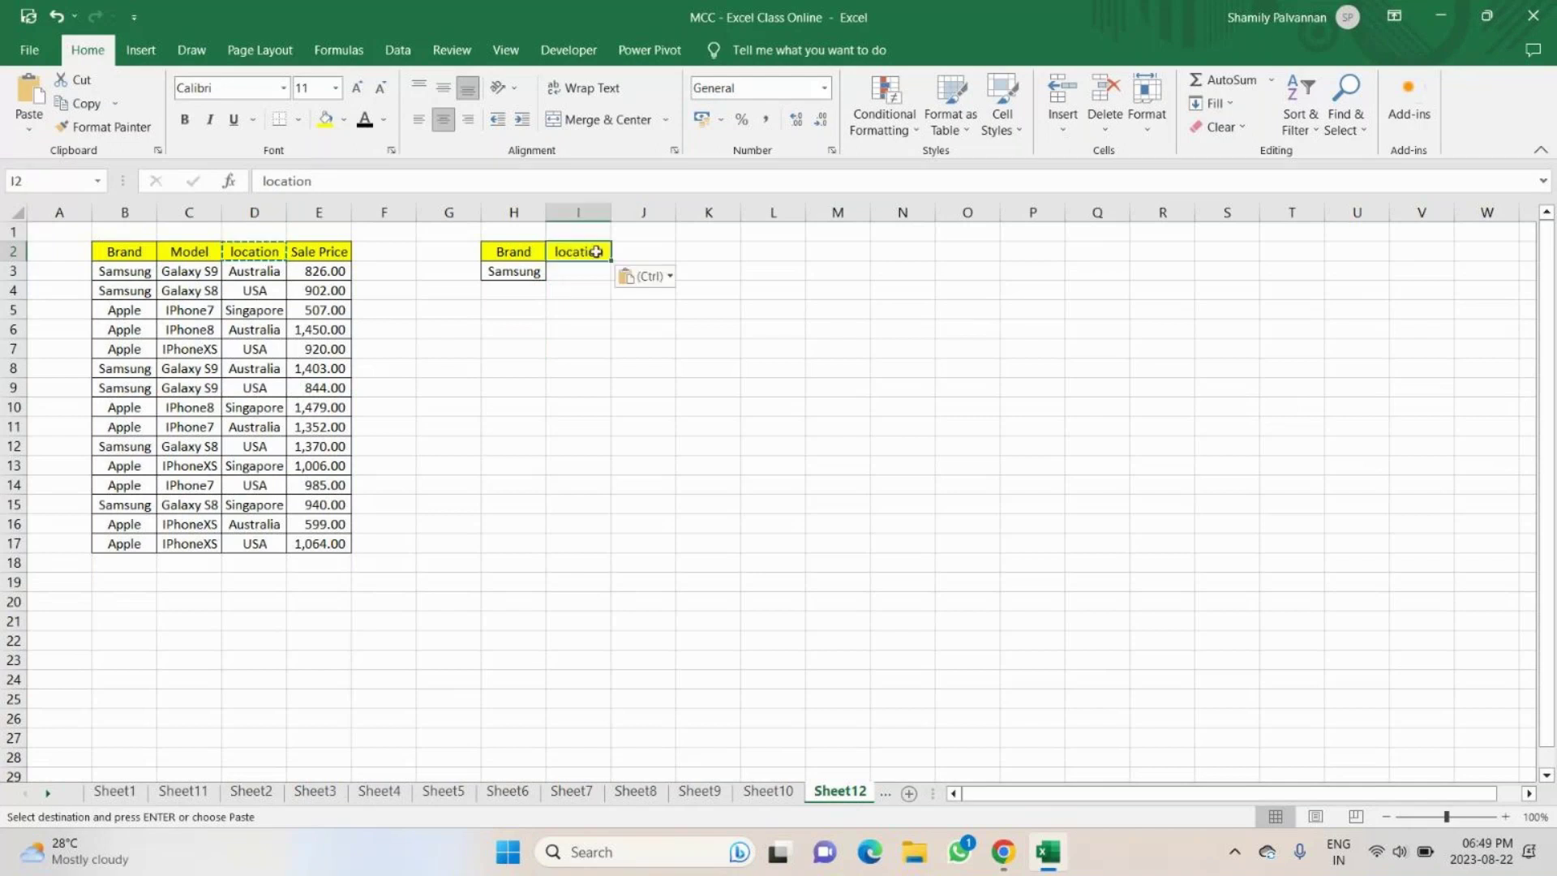
Copy Australia from D11 into I3 as the location criterion.
left_click(251, 274)
left_click(257, 428)
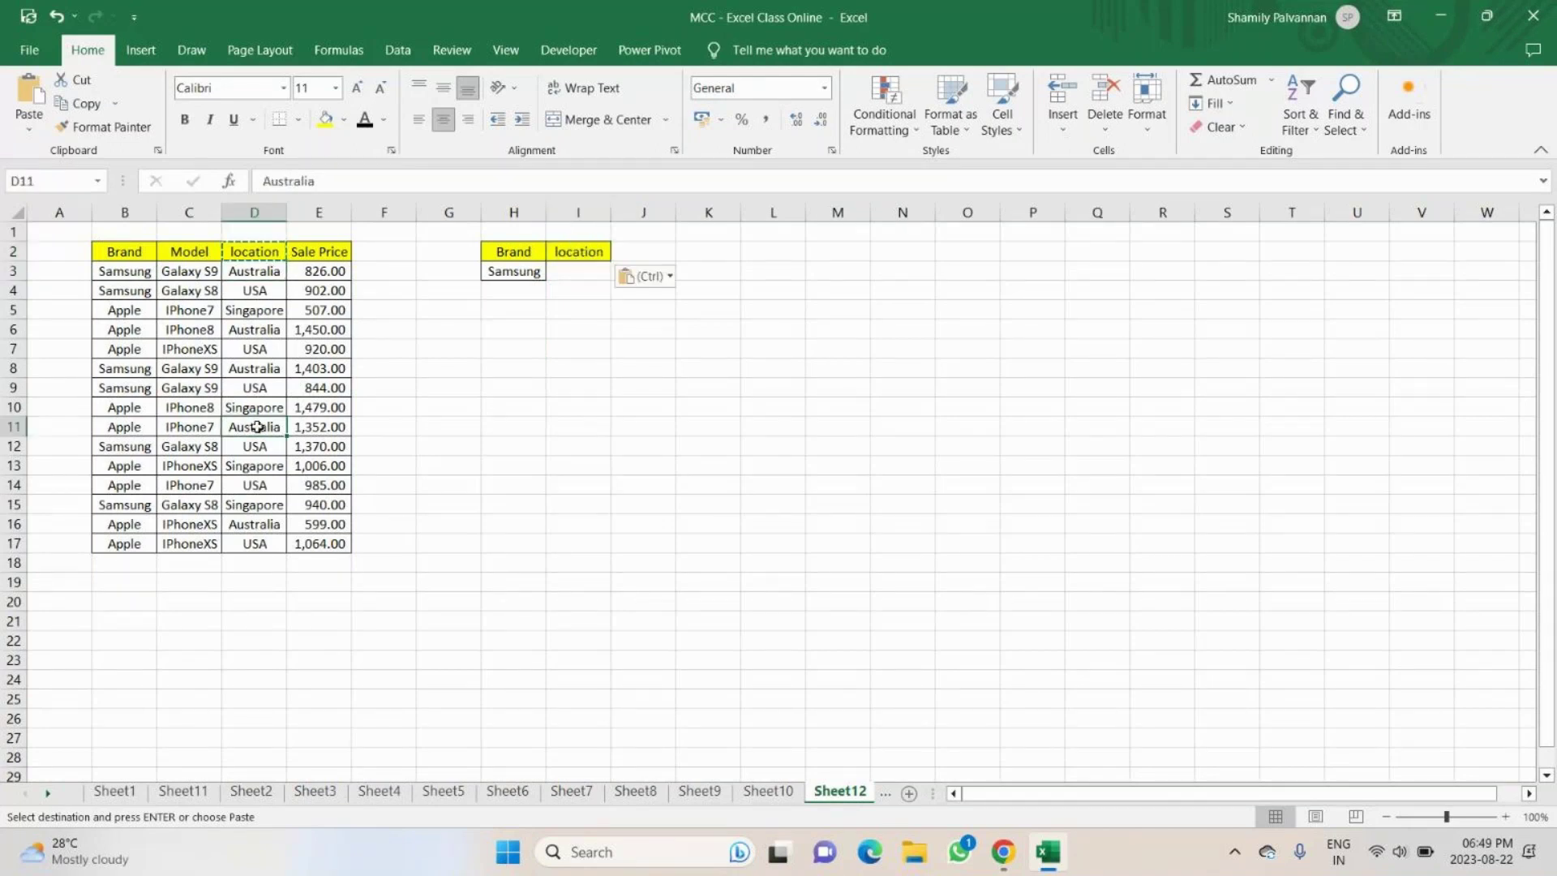
key("ctrl+c")
left_click(577, 274)
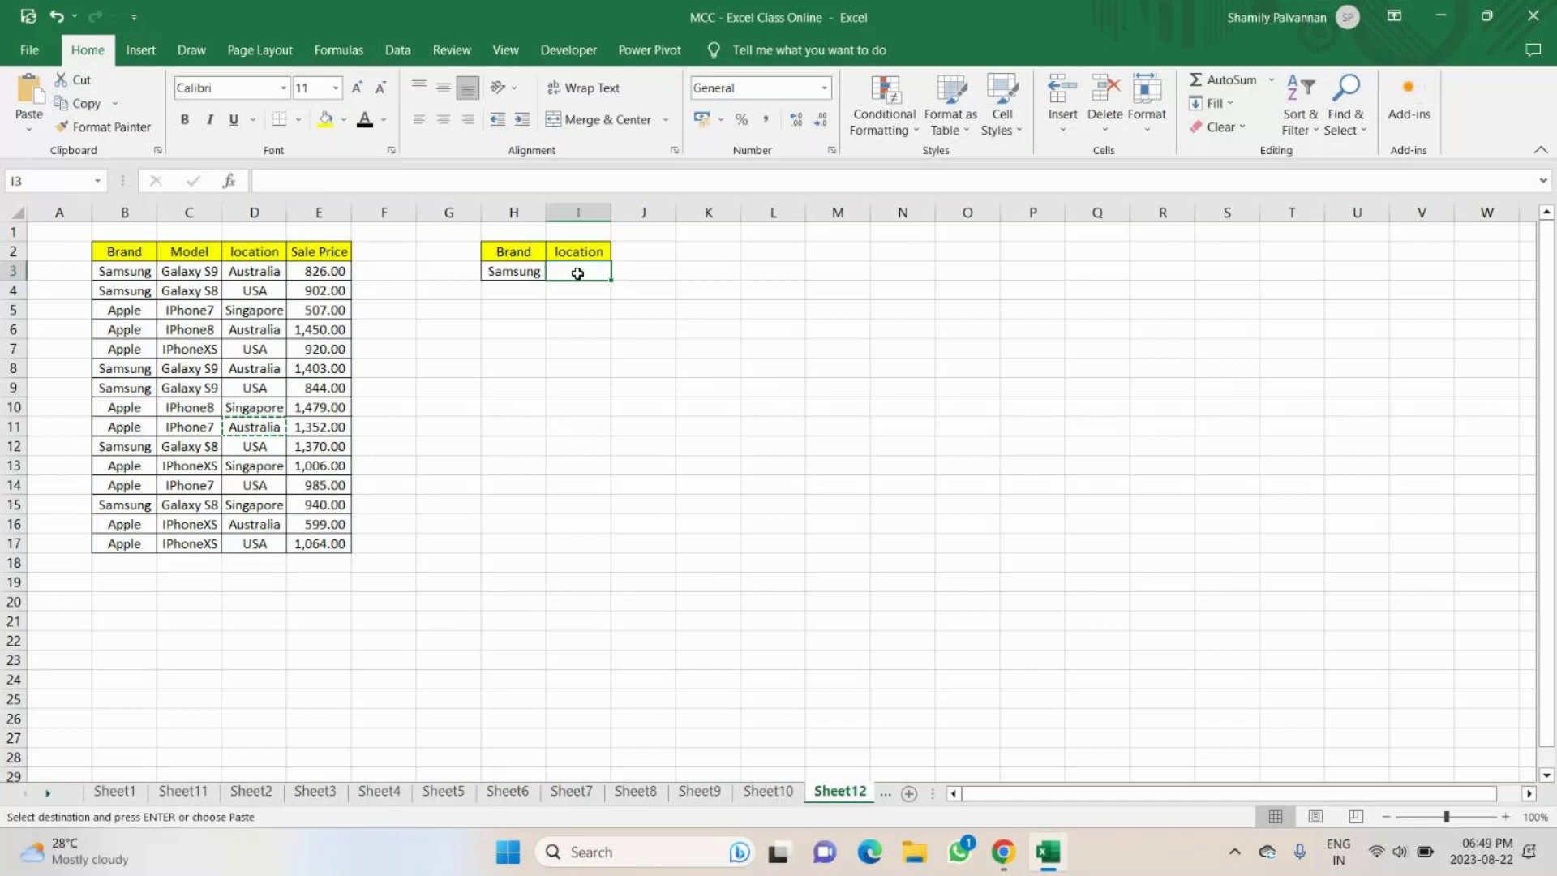
key("ctrl+v")
left_click(521, 276)
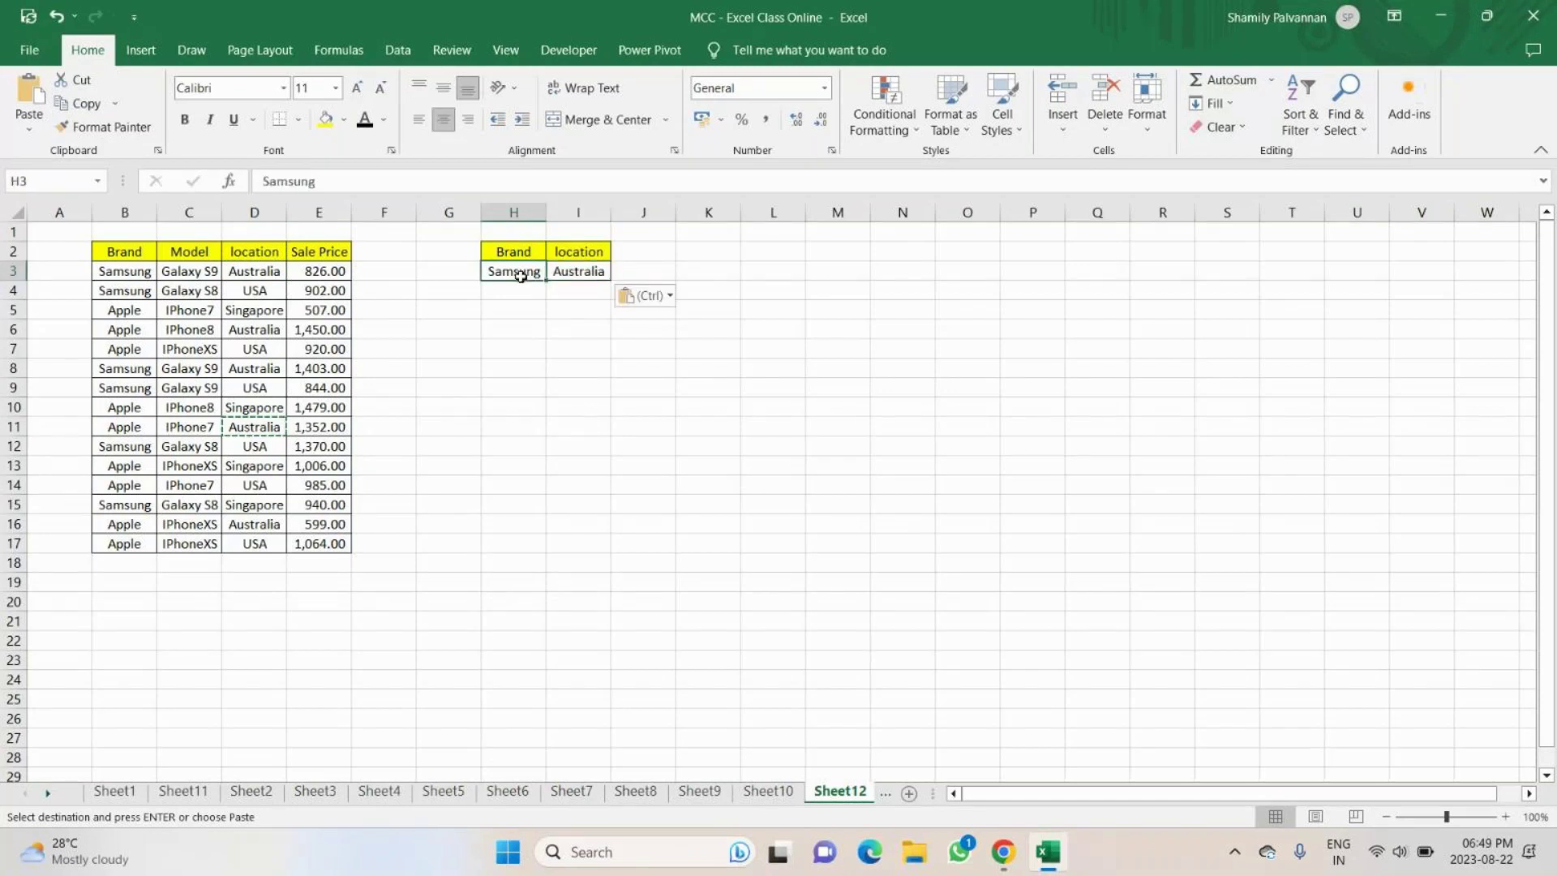
key("Down")
key("Down")
key("Down")
left_click(522, 271)
left_click_drag(139, 270, 119, 542)
Paste the brand values B3:B17 at M2 and the location values D3:D17 at N2.
key("ctrl+c")
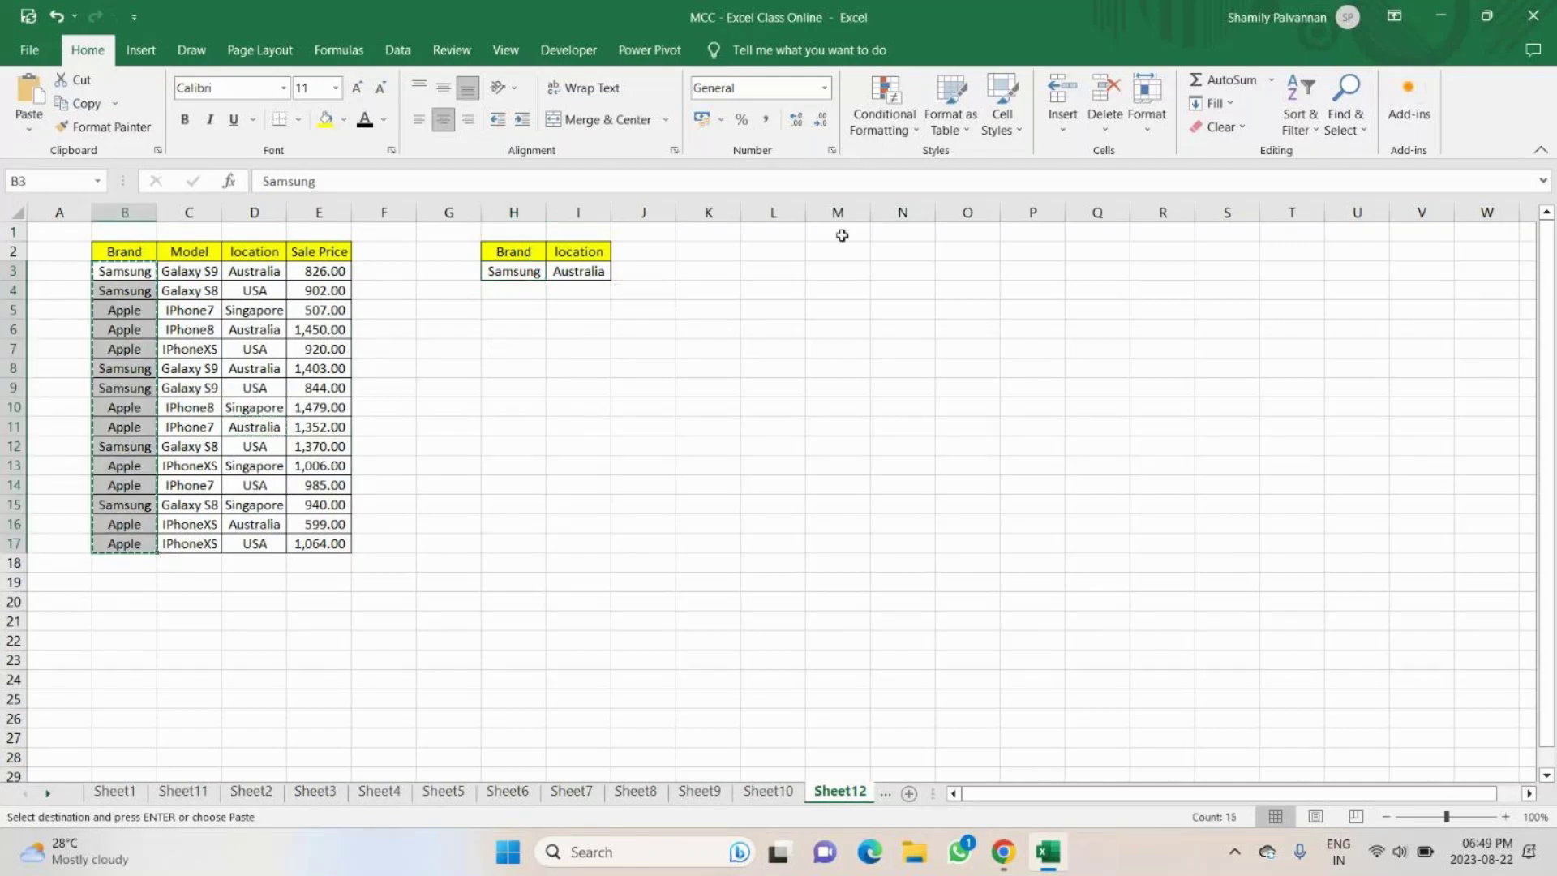
left_click(840, 252)
key("ctrl+v")
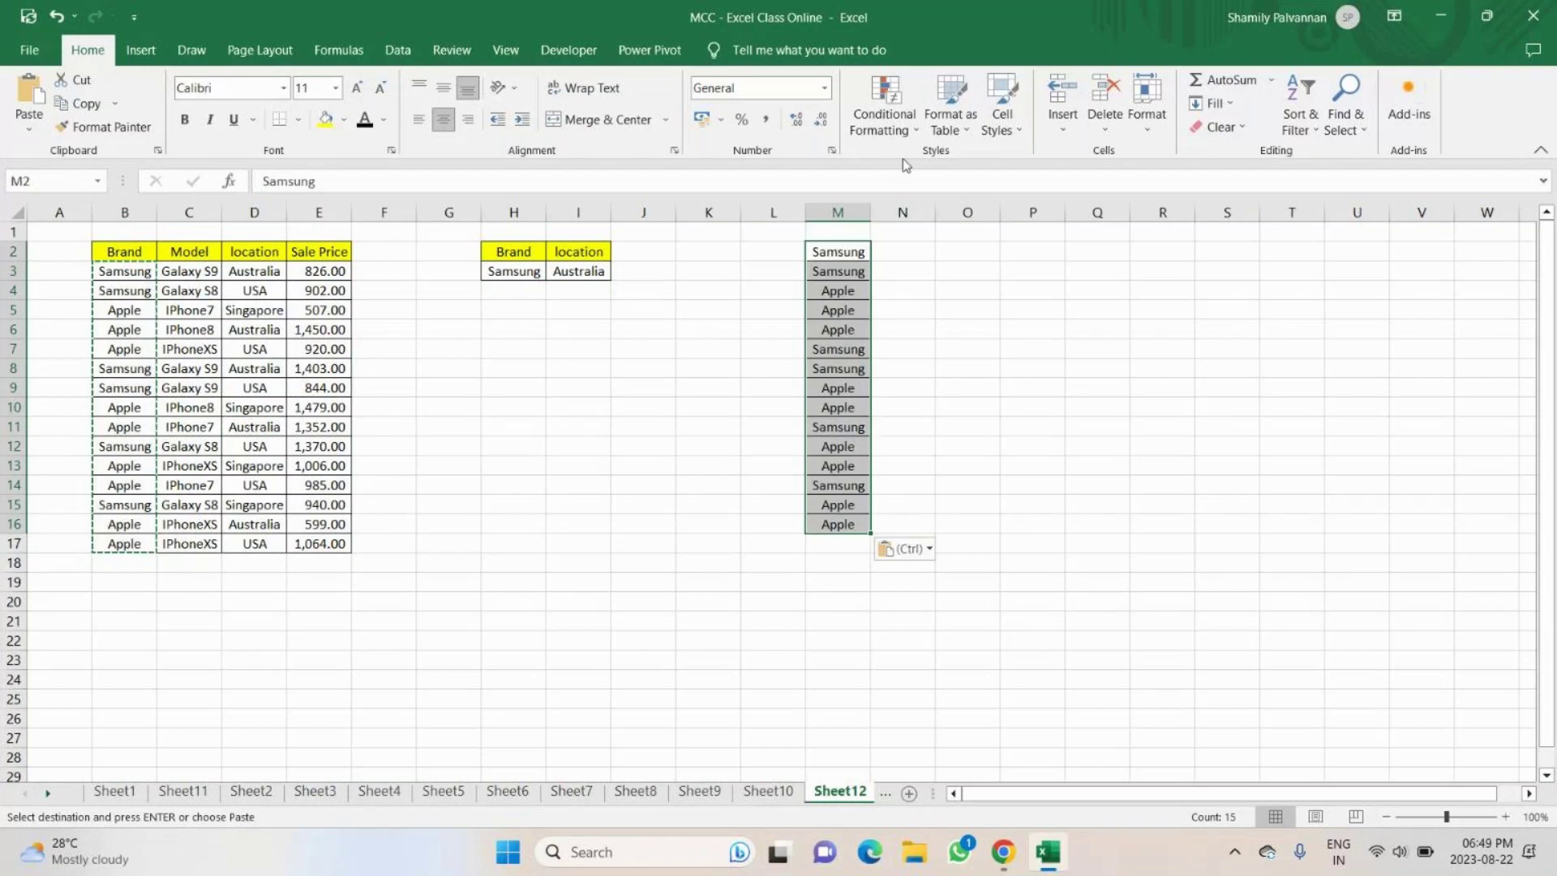
left_click_drag(258, 267, 254, 544)
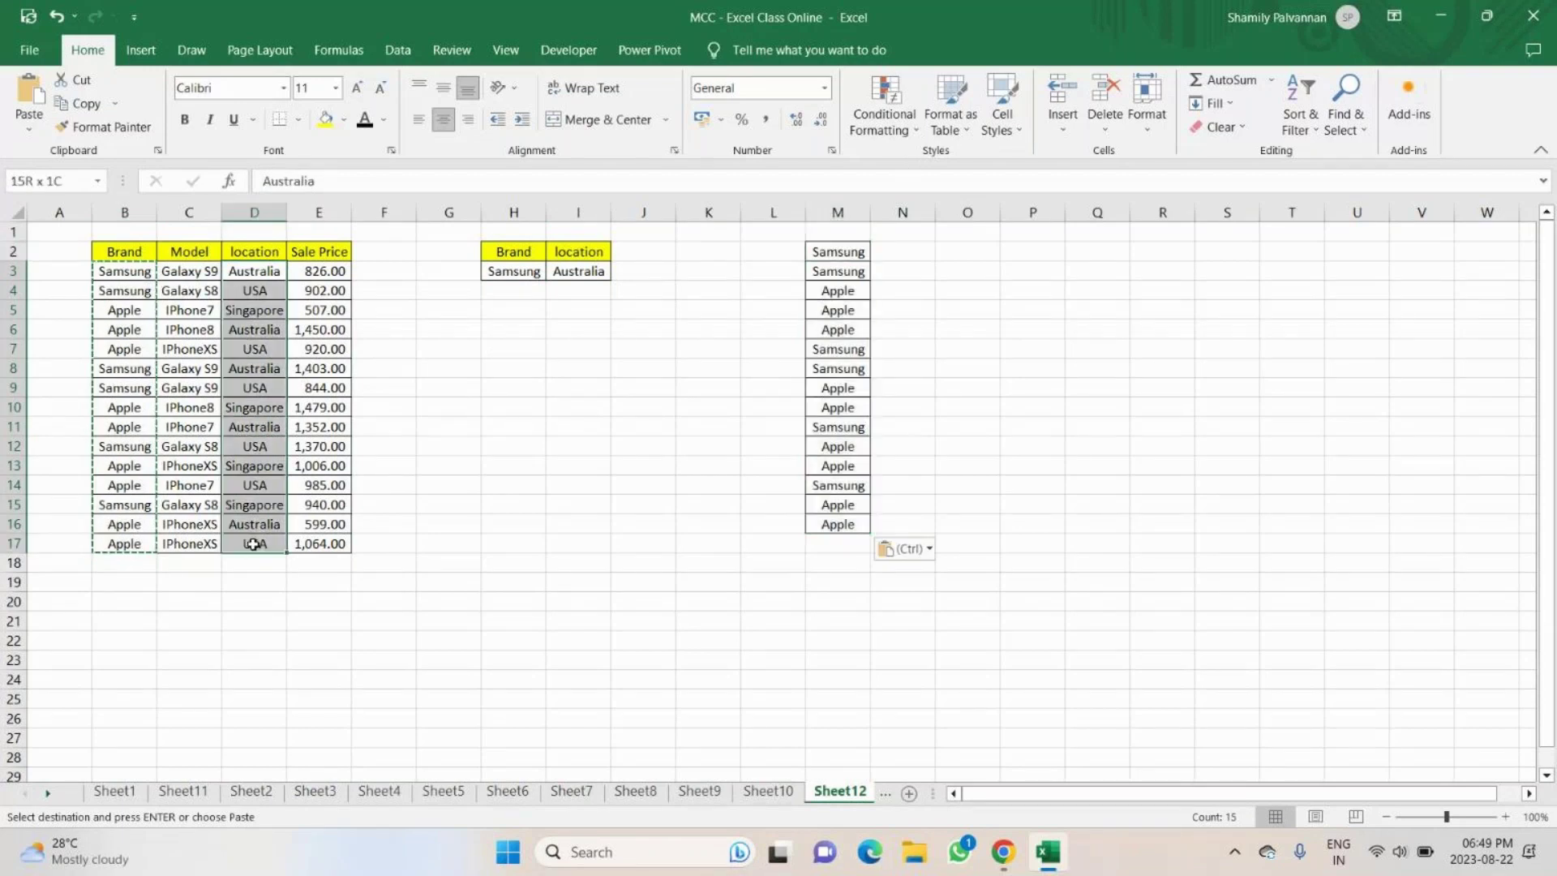
key("ctrl+c")
left_click(901, 254)
key("ctrl+v")
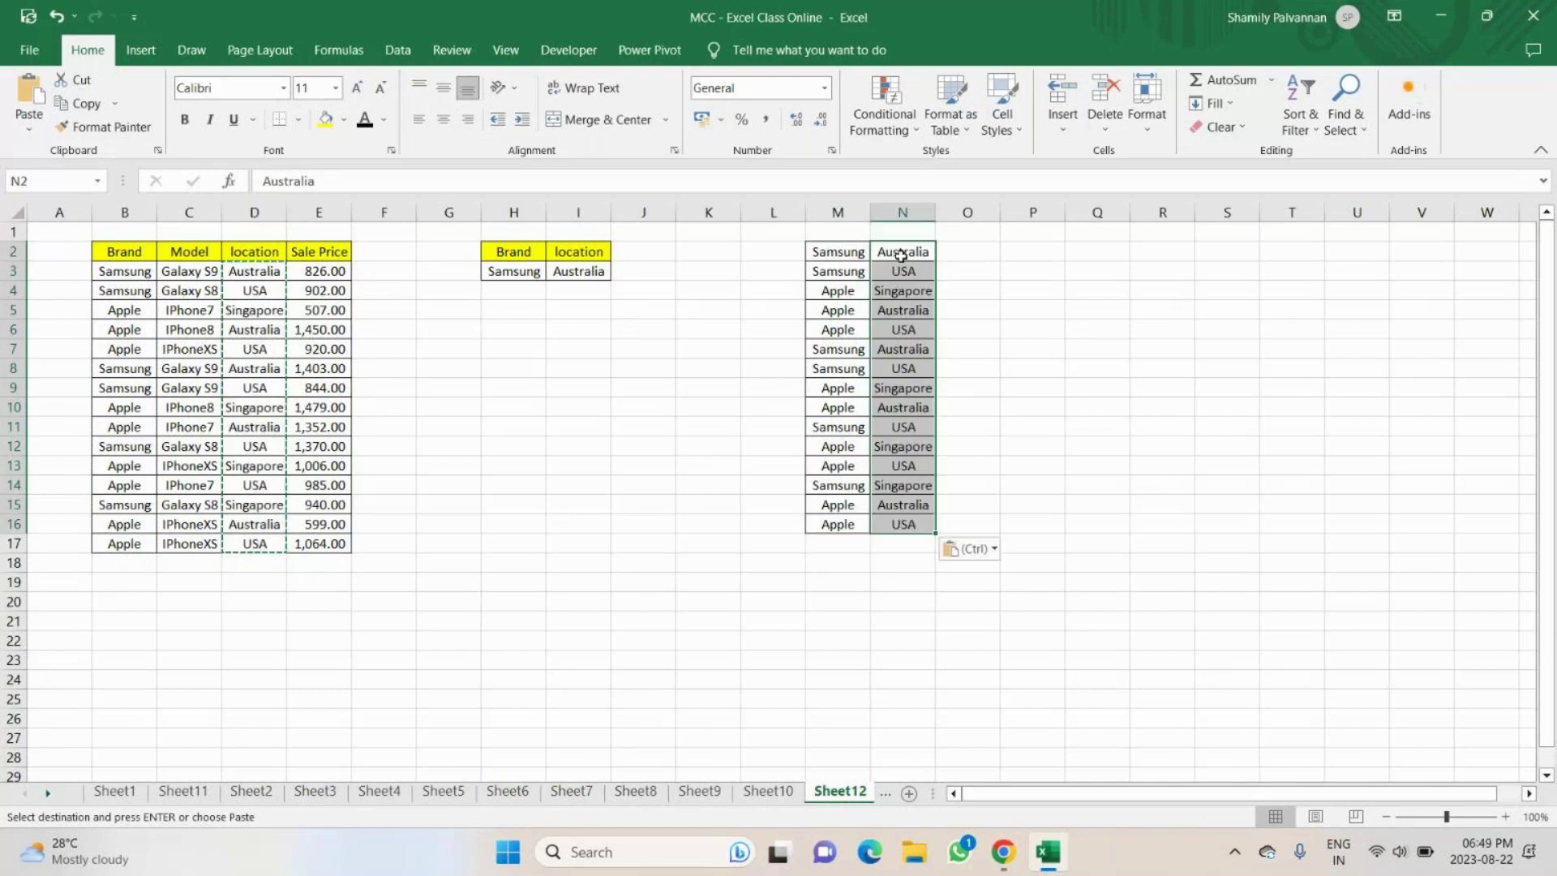
left_click(846, 208)
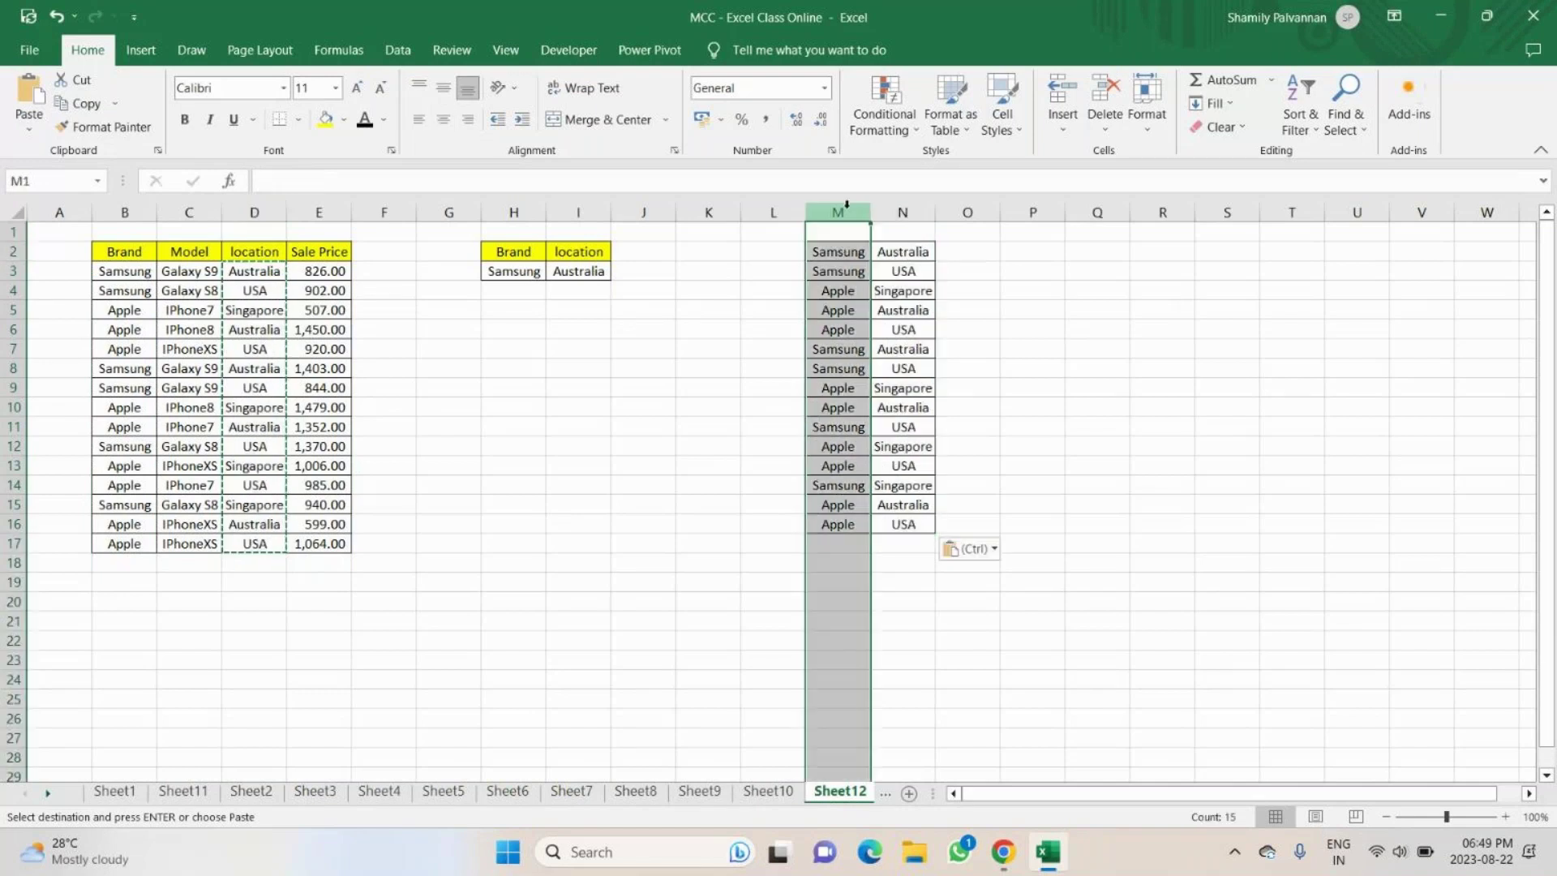
left_click(398, 50)
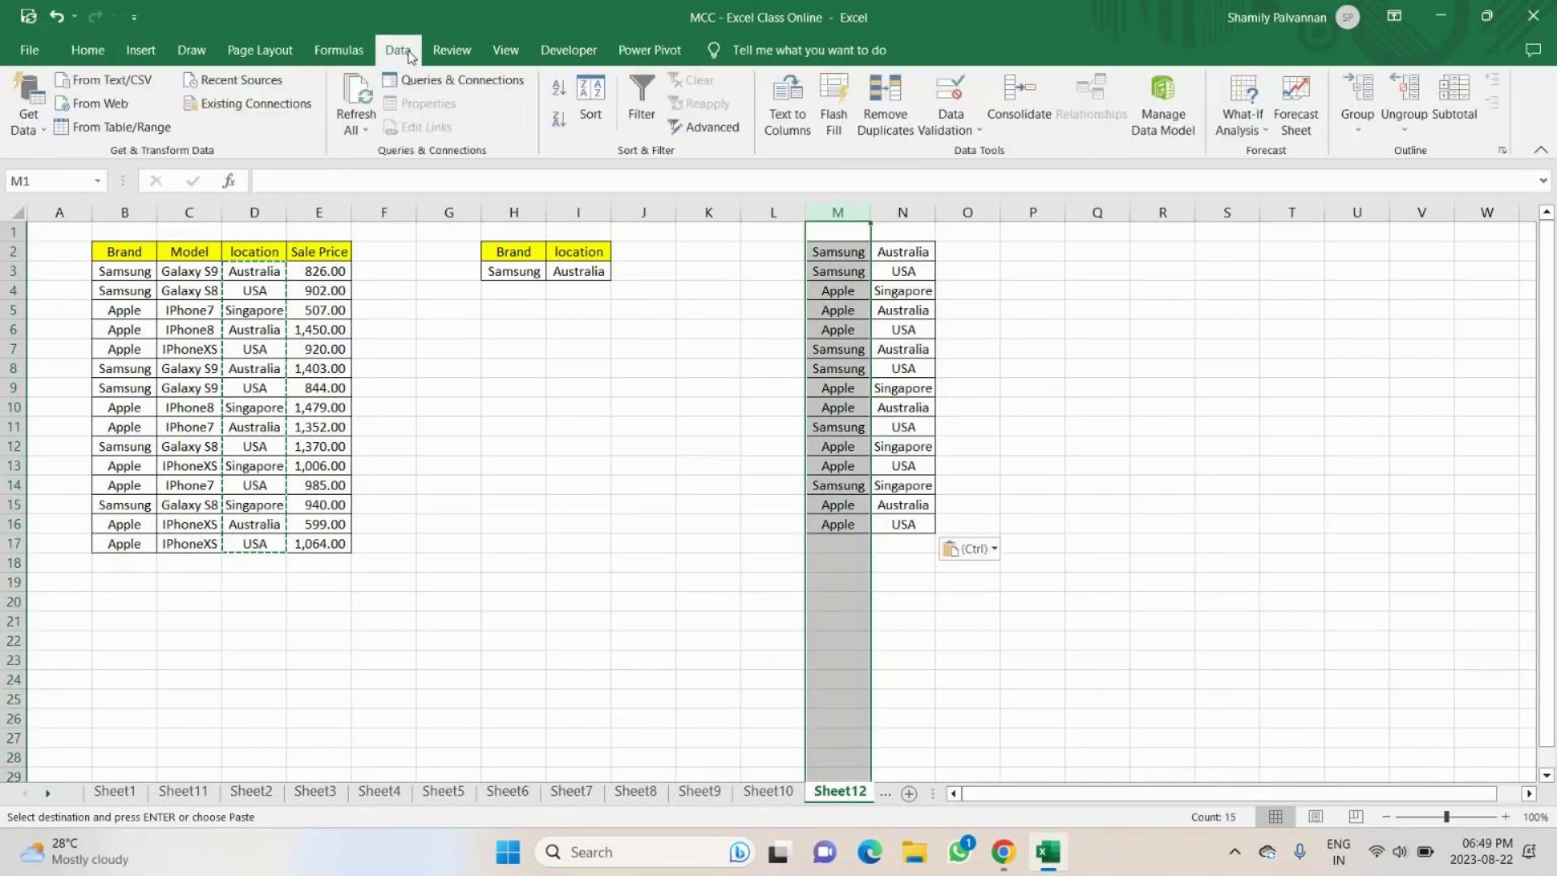
Run Remove Duplicates on column M with the adjacent location column included.
left_click(876, 103)
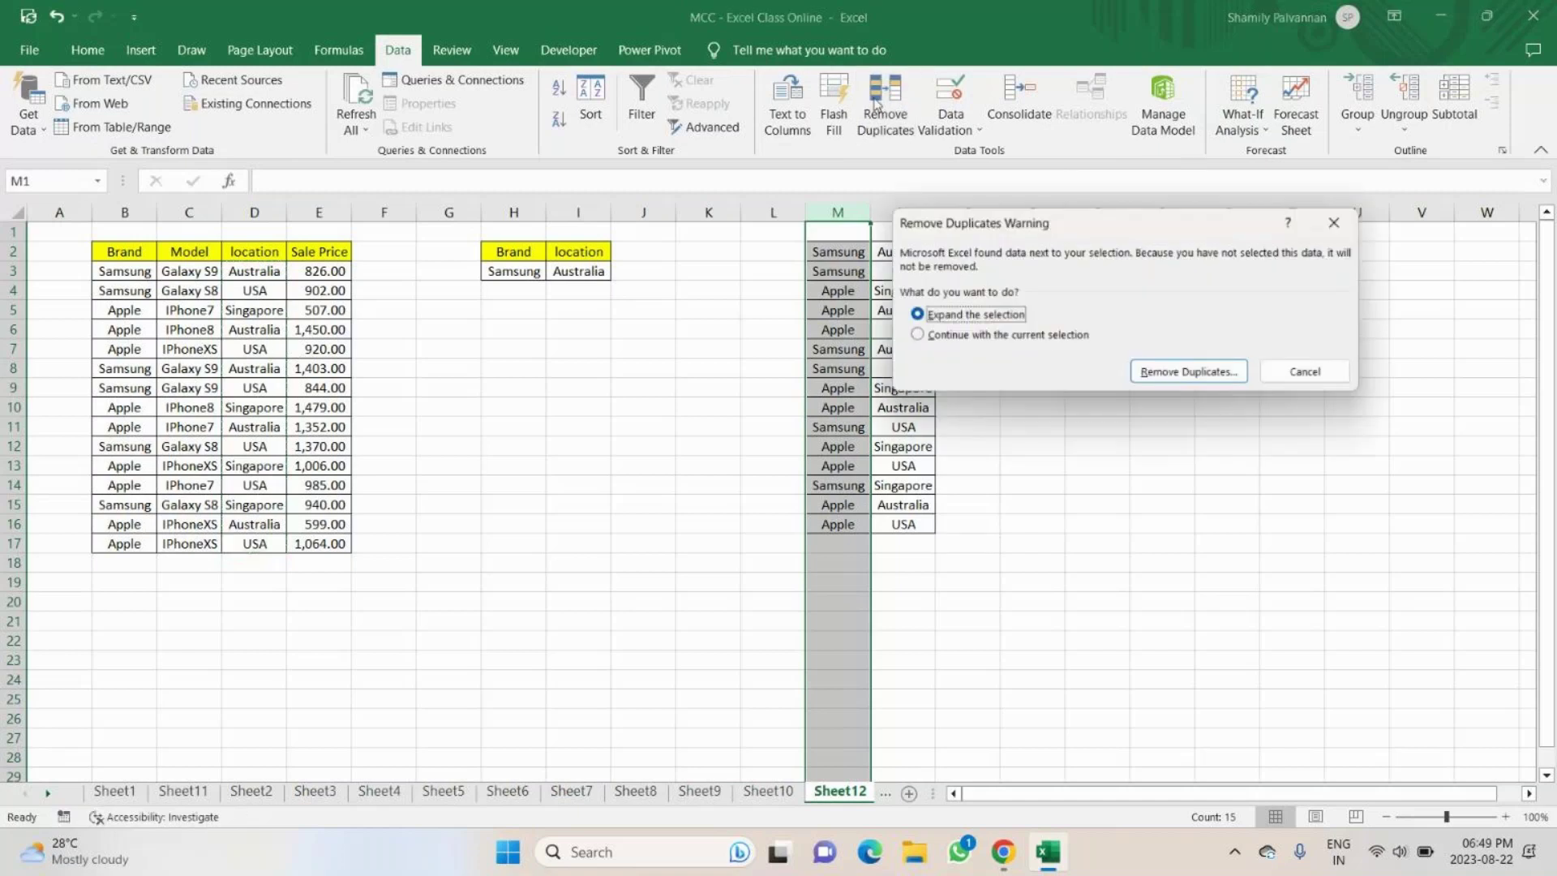
left_click(1172, 373)
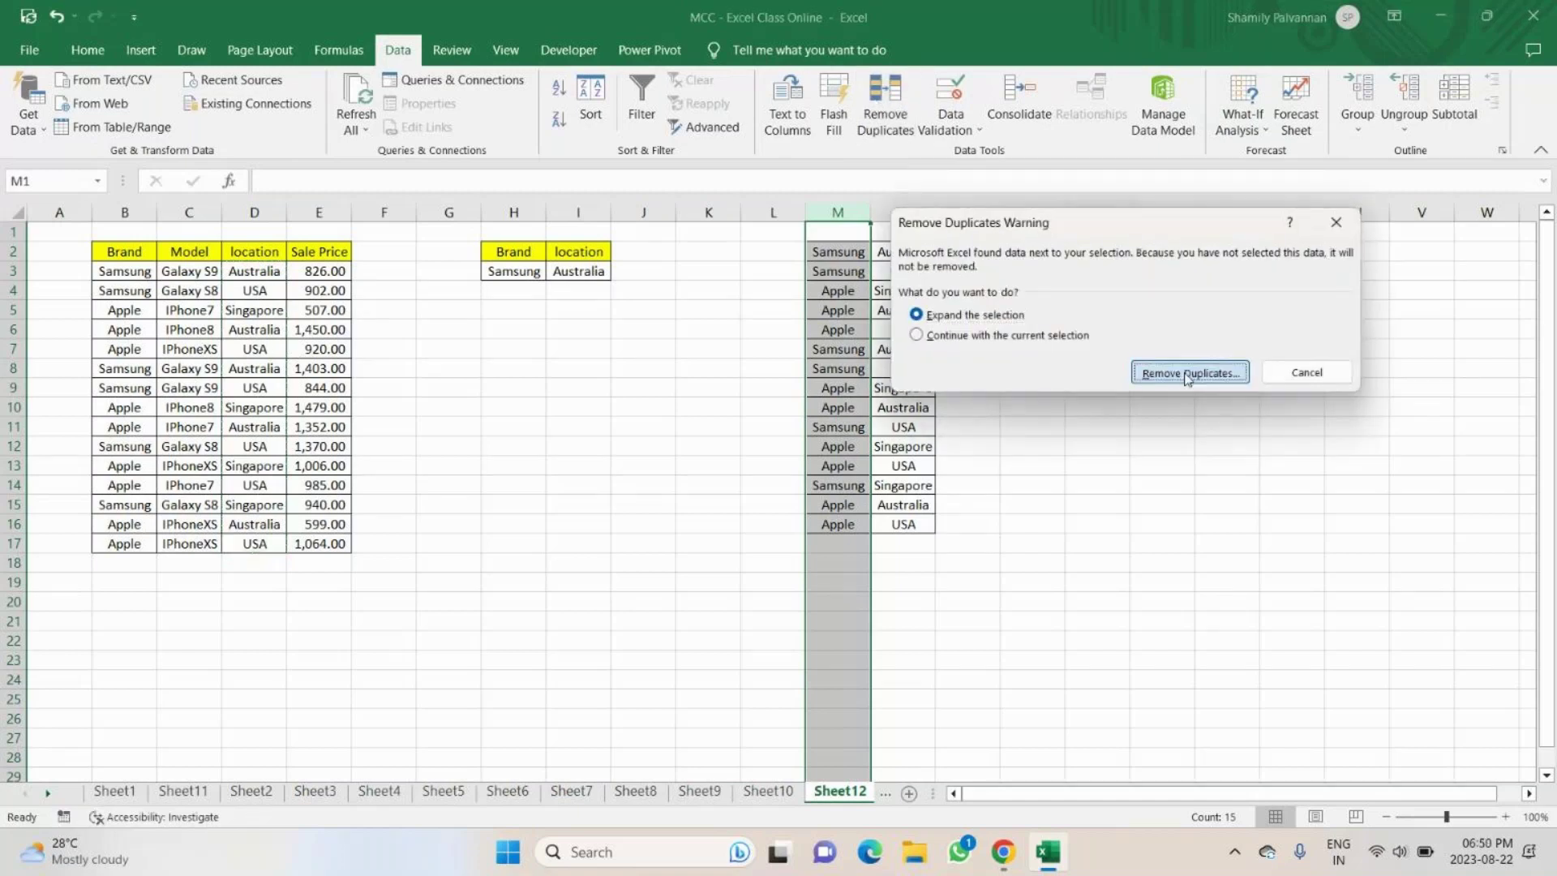
left_click(1161, 442)
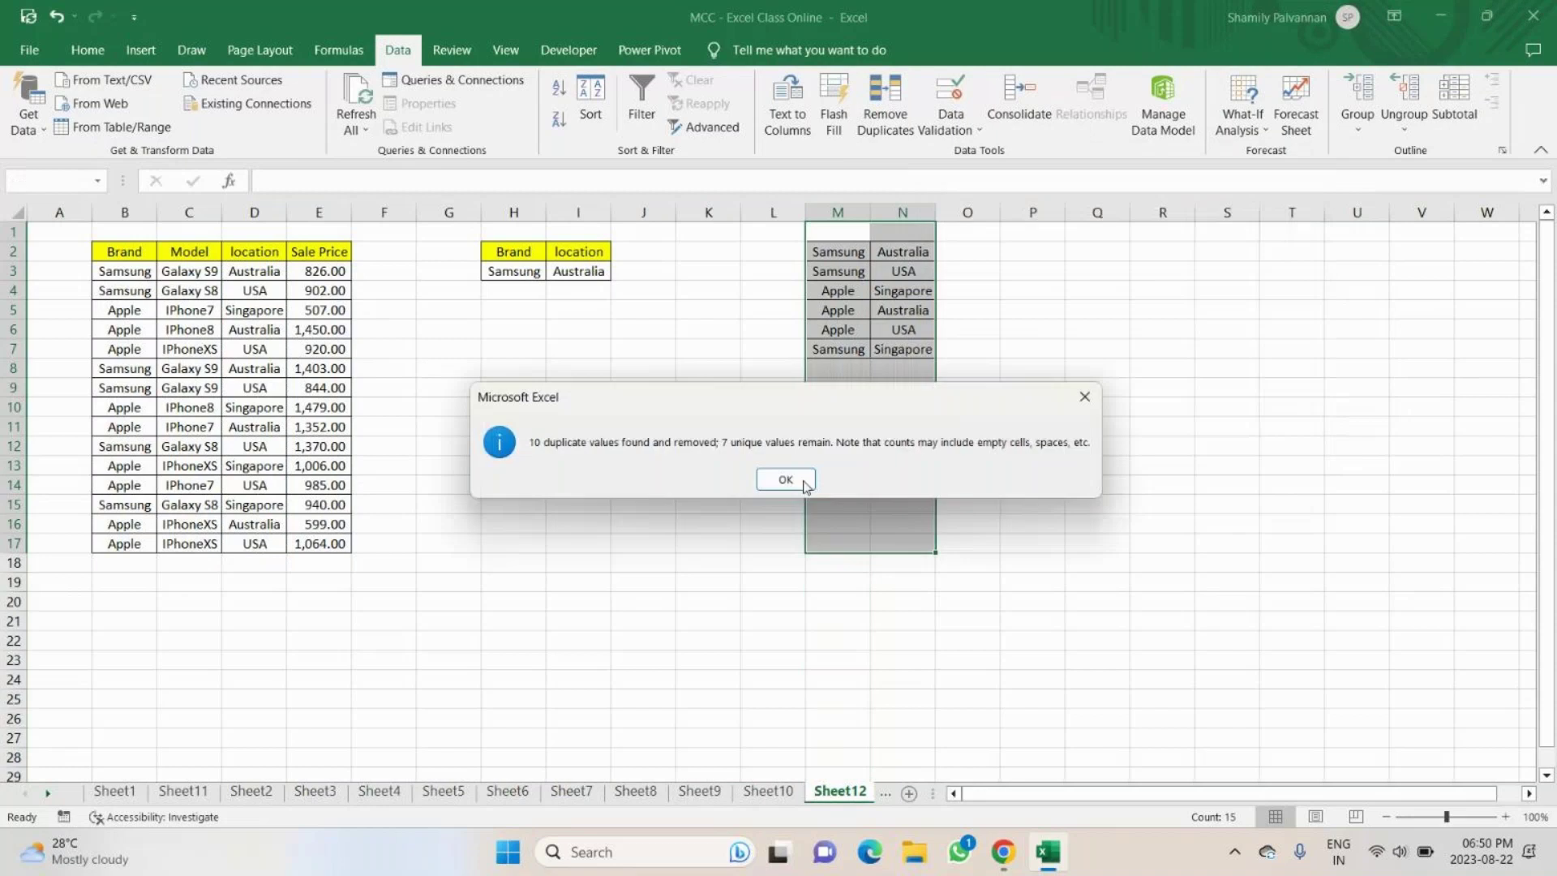
key("Return")
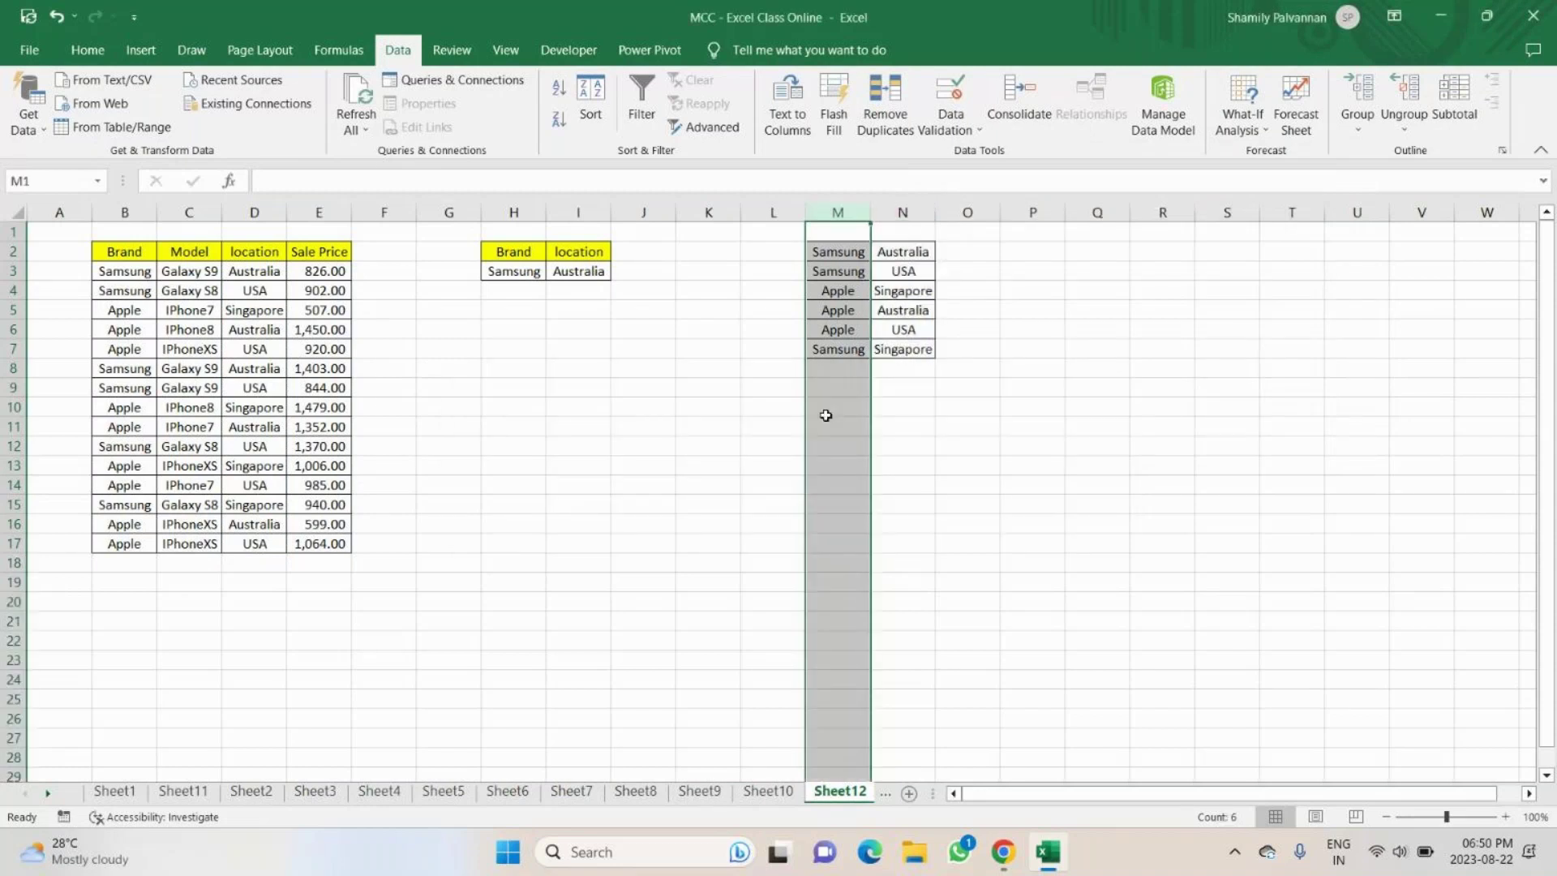
left_click(967, 445)
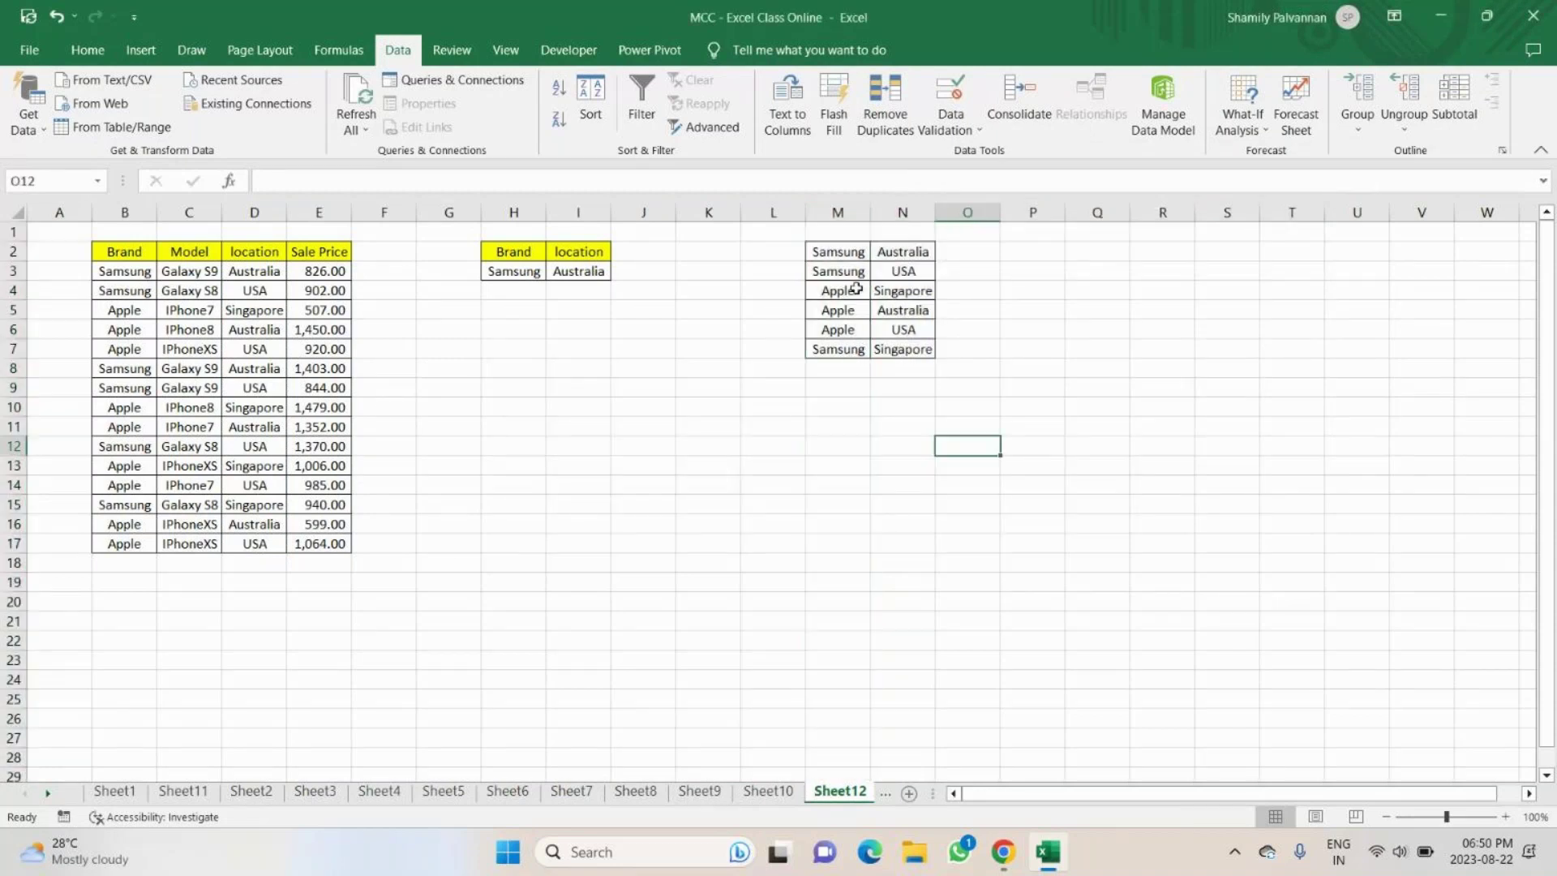
Remove duplicates from column M alone, leaving Samsung and Apple.
left_click(833, 209)
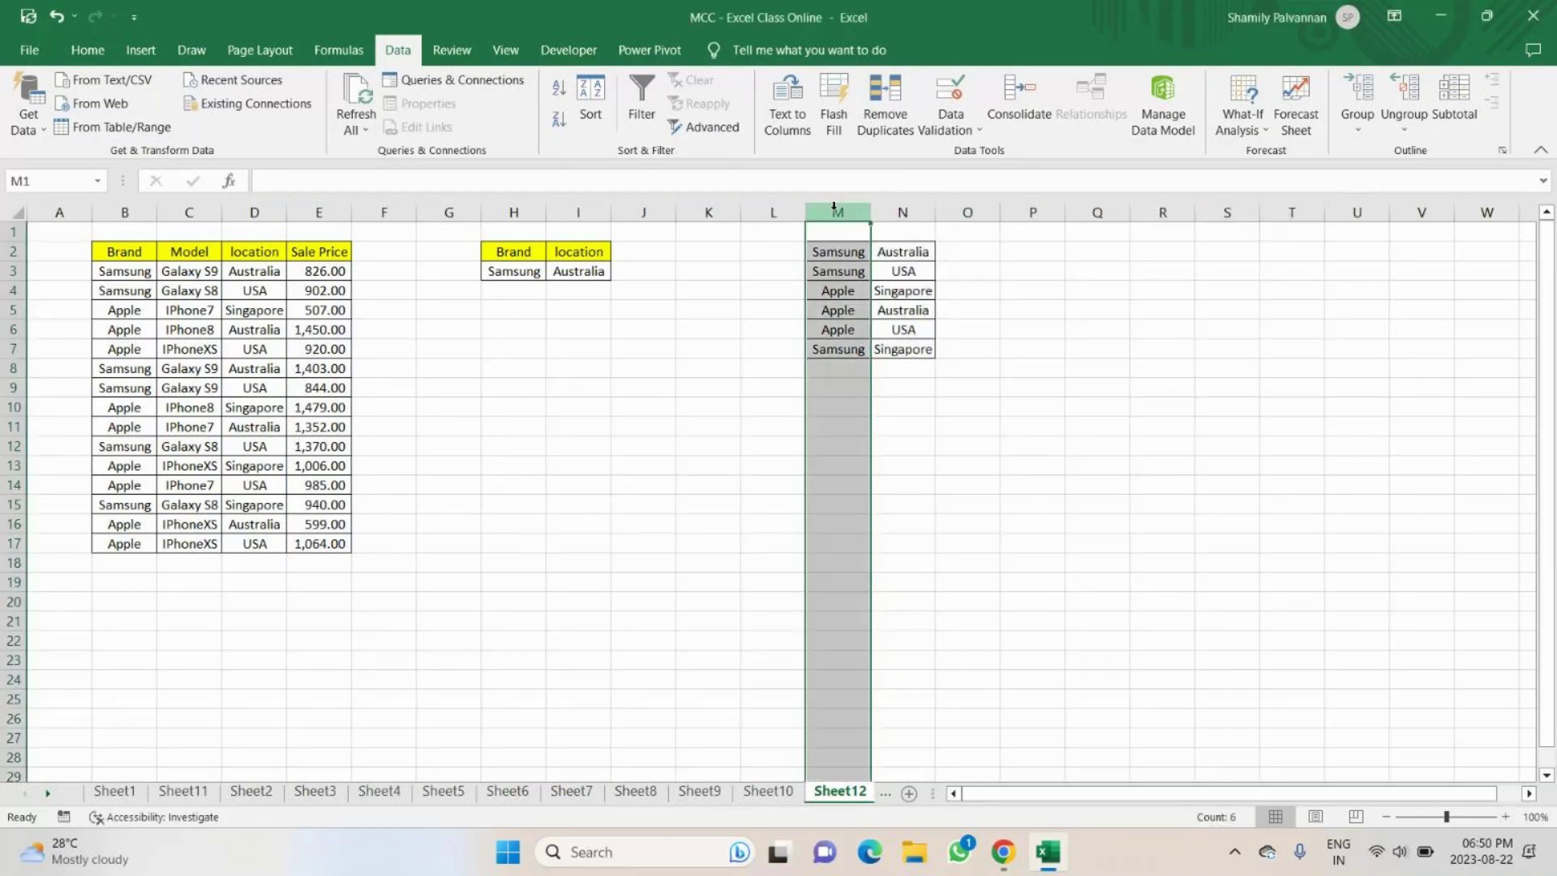
left_click(885, 99)
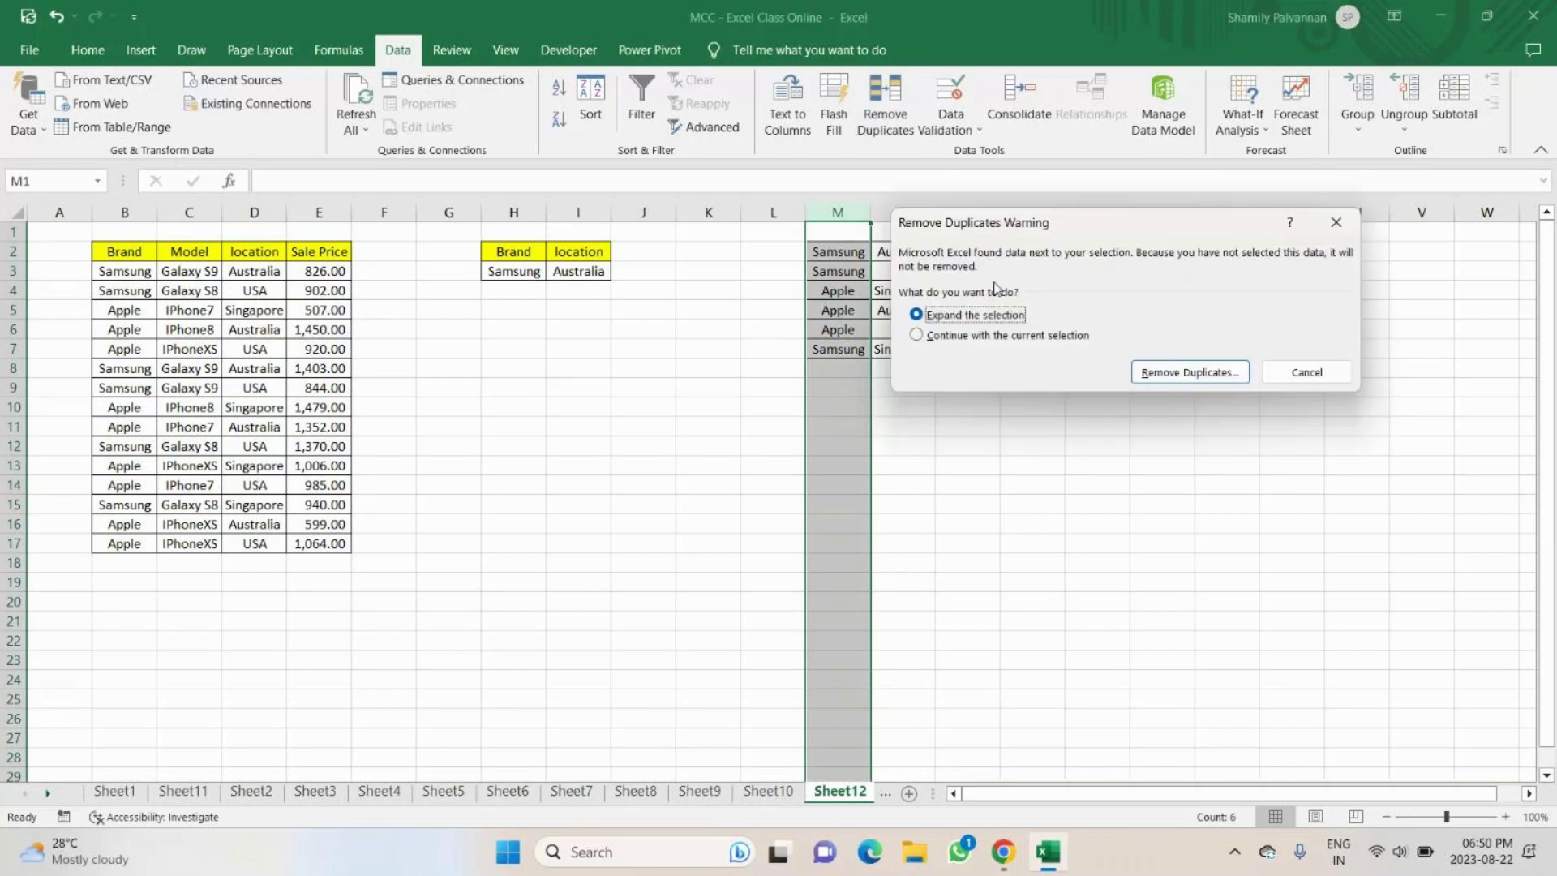
left_click(999, 335)
left_click(1183, 372)
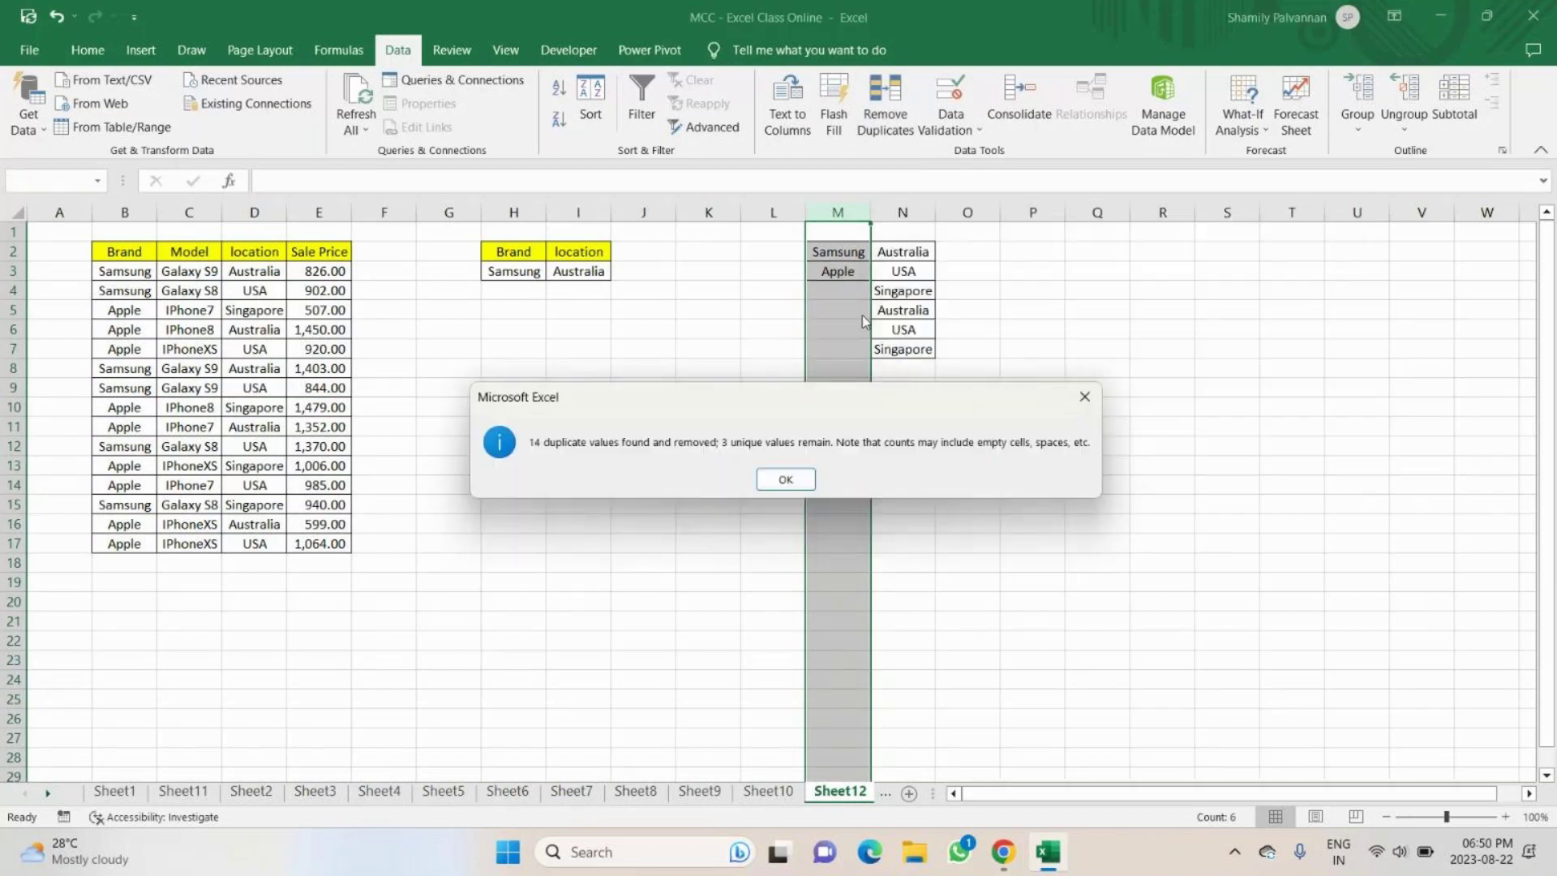
key("Return")
left_click(840, 261)
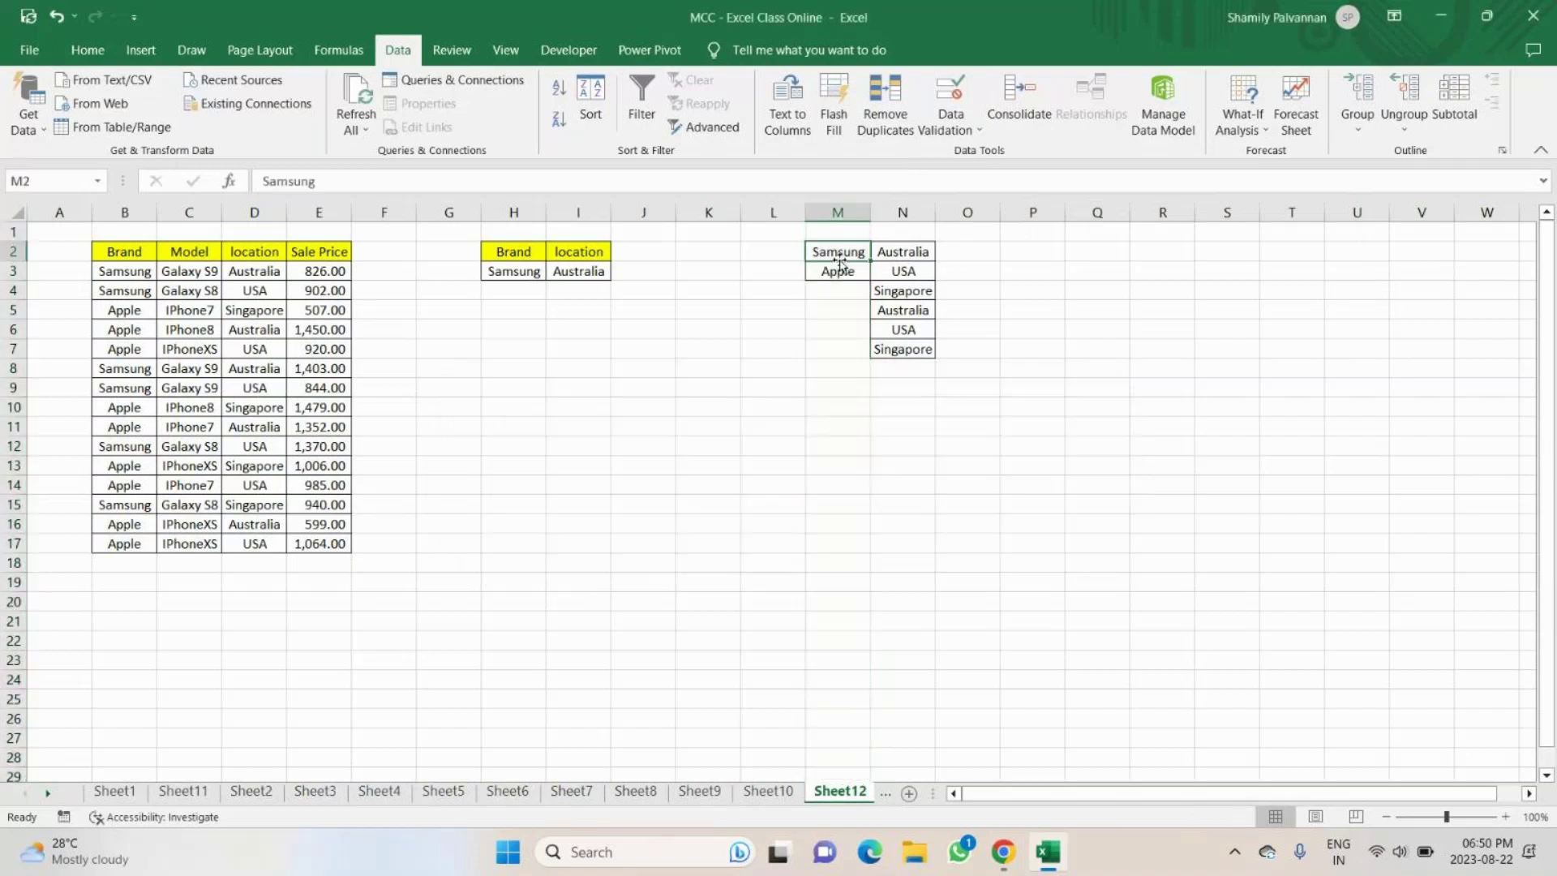
left_click_drag(840, 261, 839, 275)
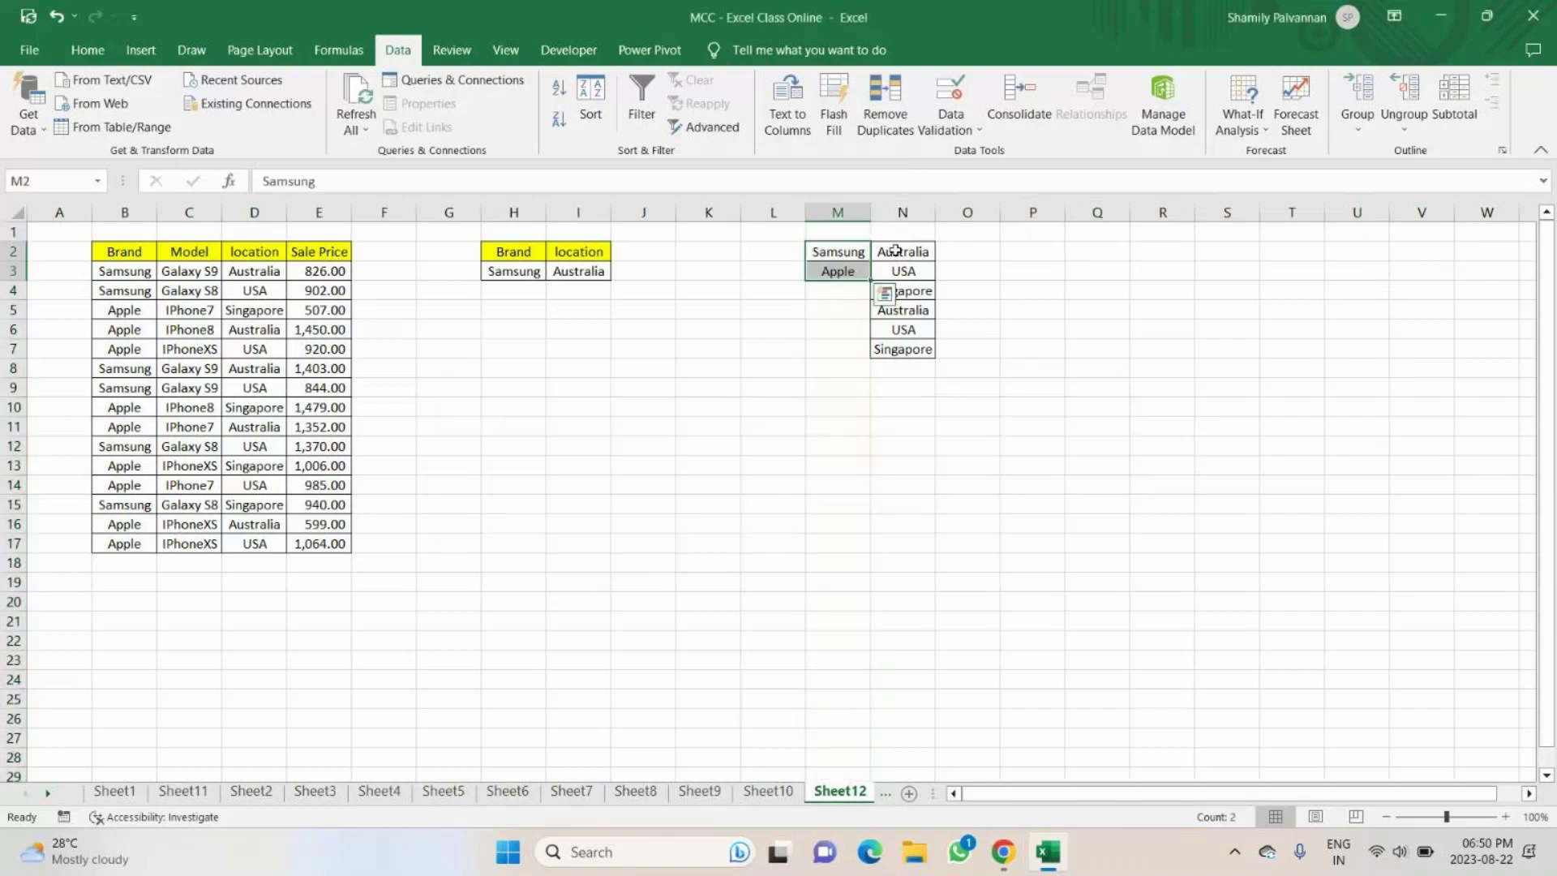
Remove duplicates from column N alone, leaving Australia, USA and Singapore.
left_click(908, 213)
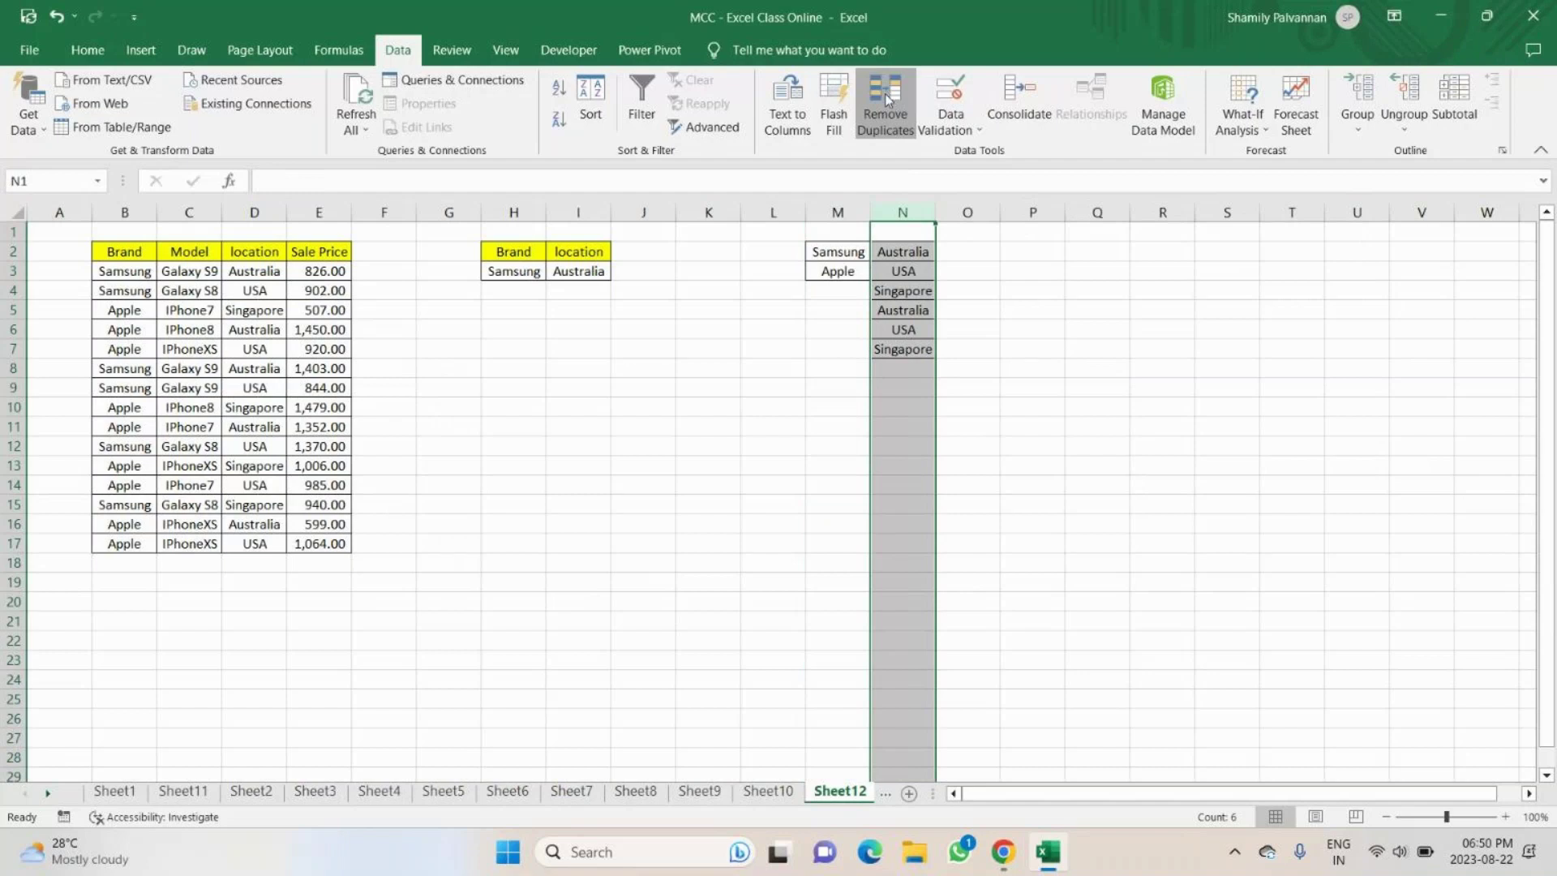
left_click(886, 104)
left_click(955, 336)
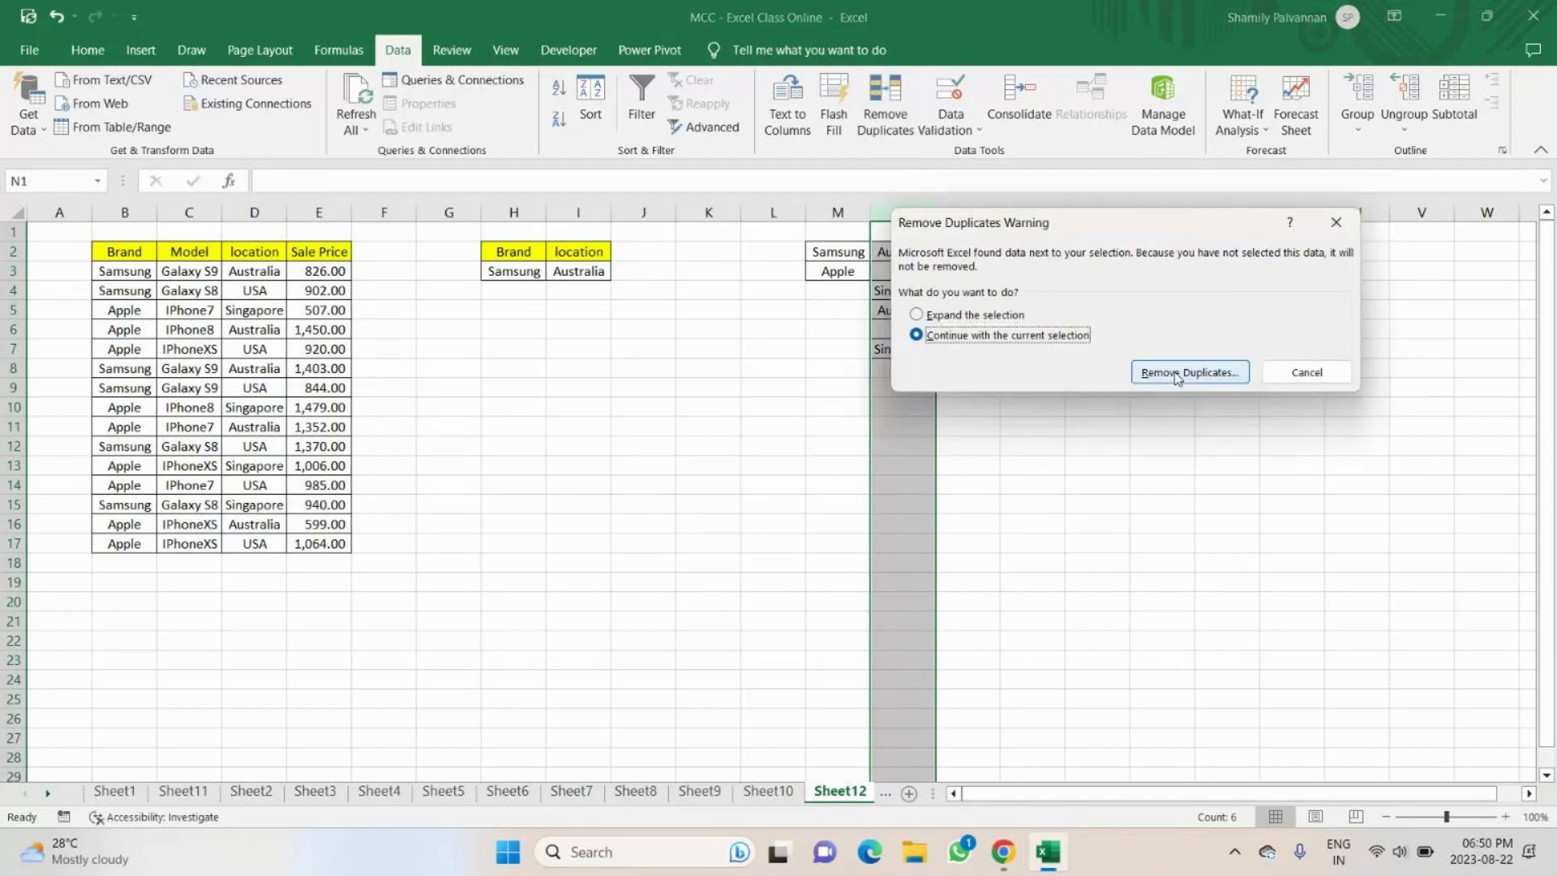
left_click(1177, 375)
left_click(1178, 438)
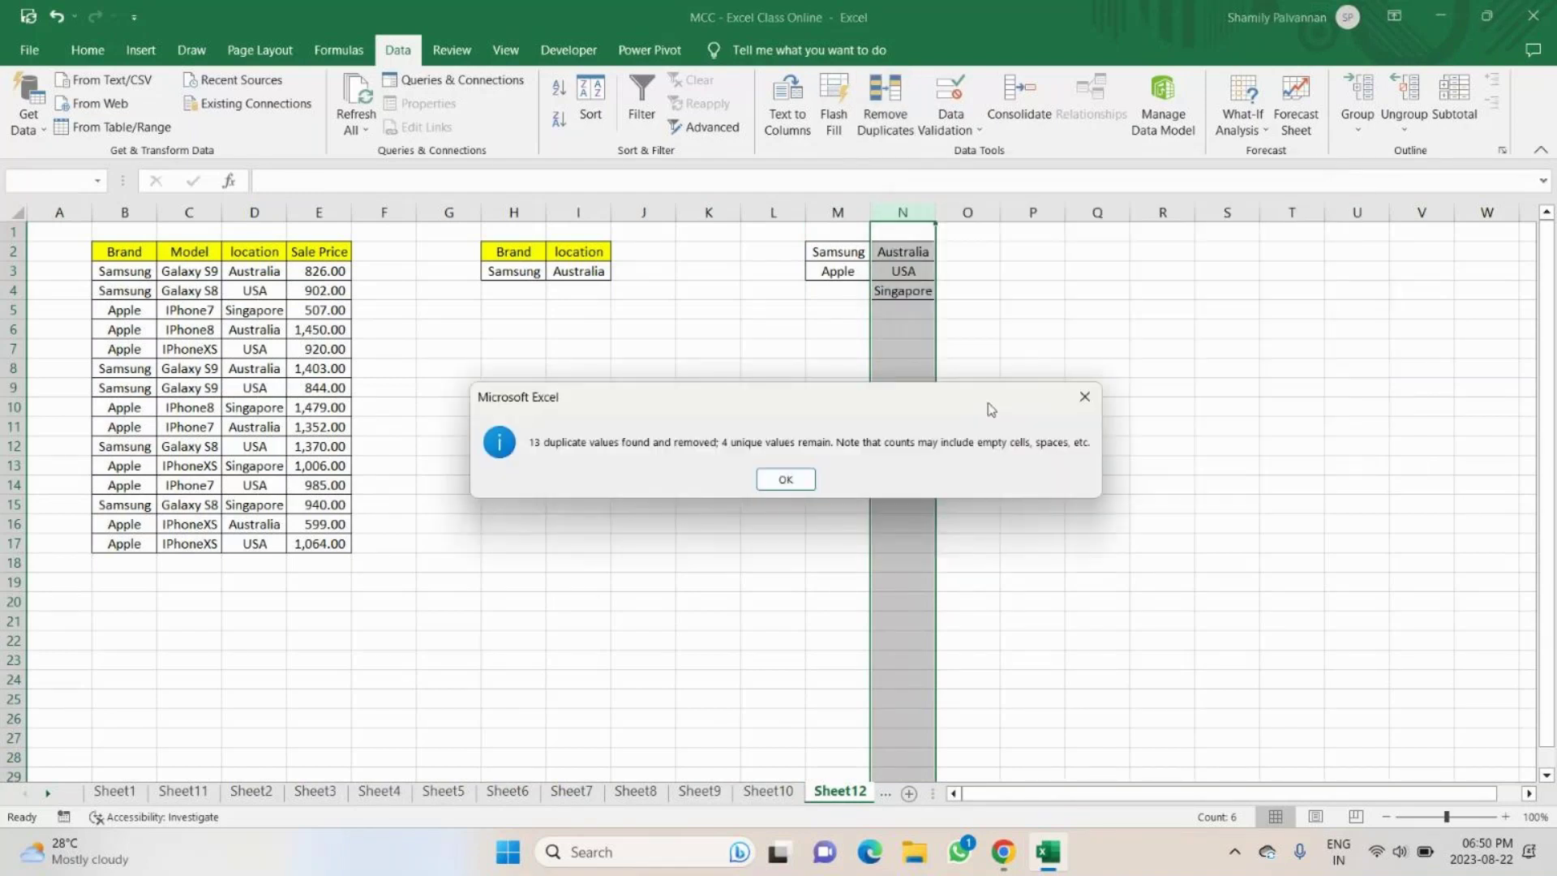
left_click(785, 478)
left_click(1032, 310)
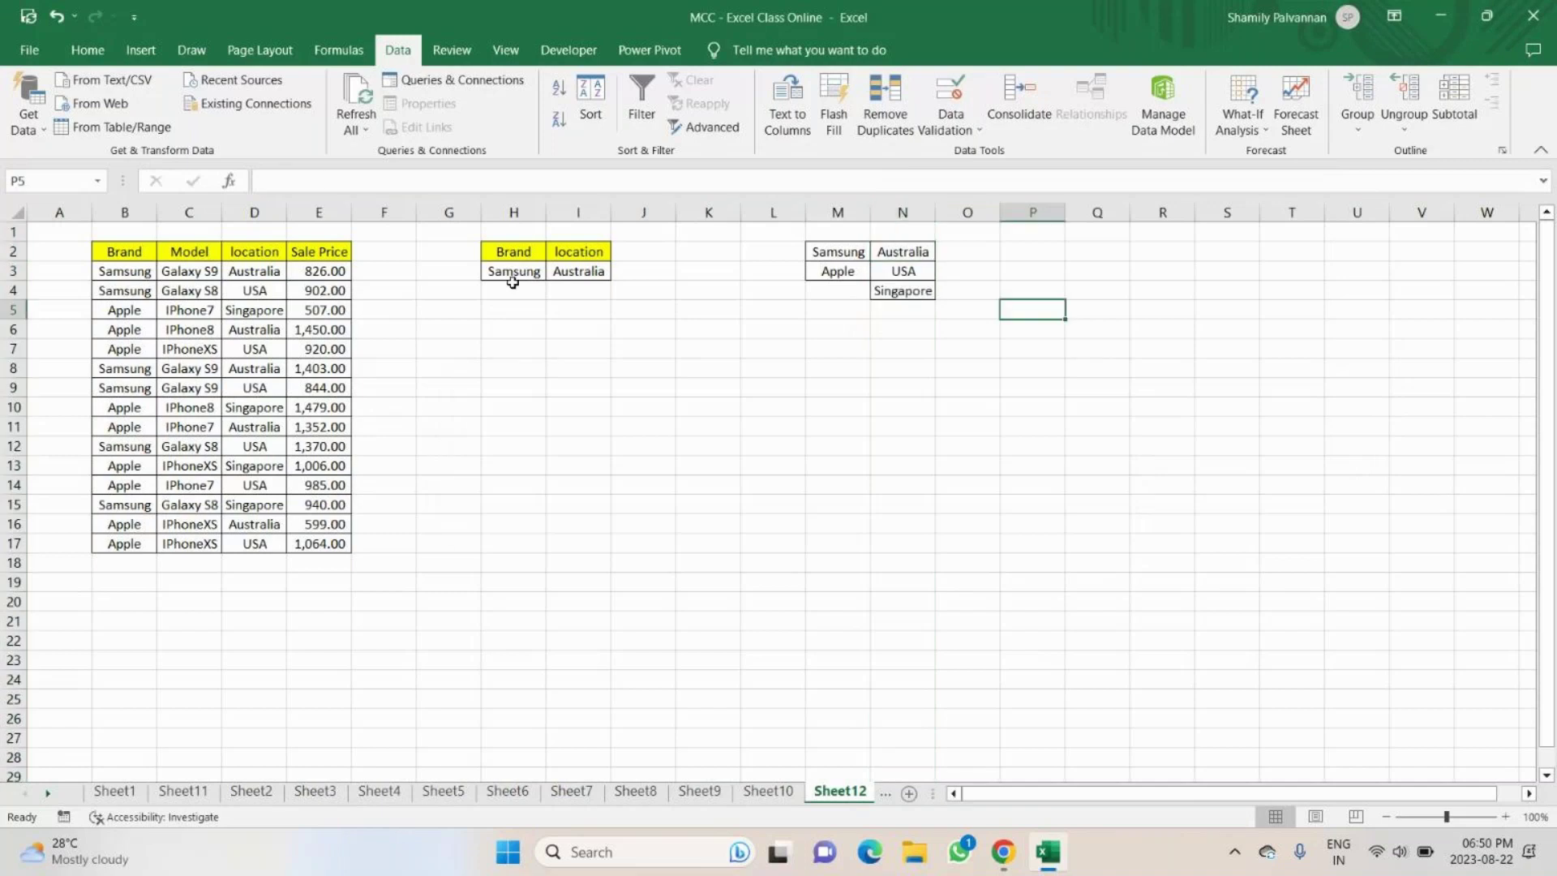
left_click(517, 272)
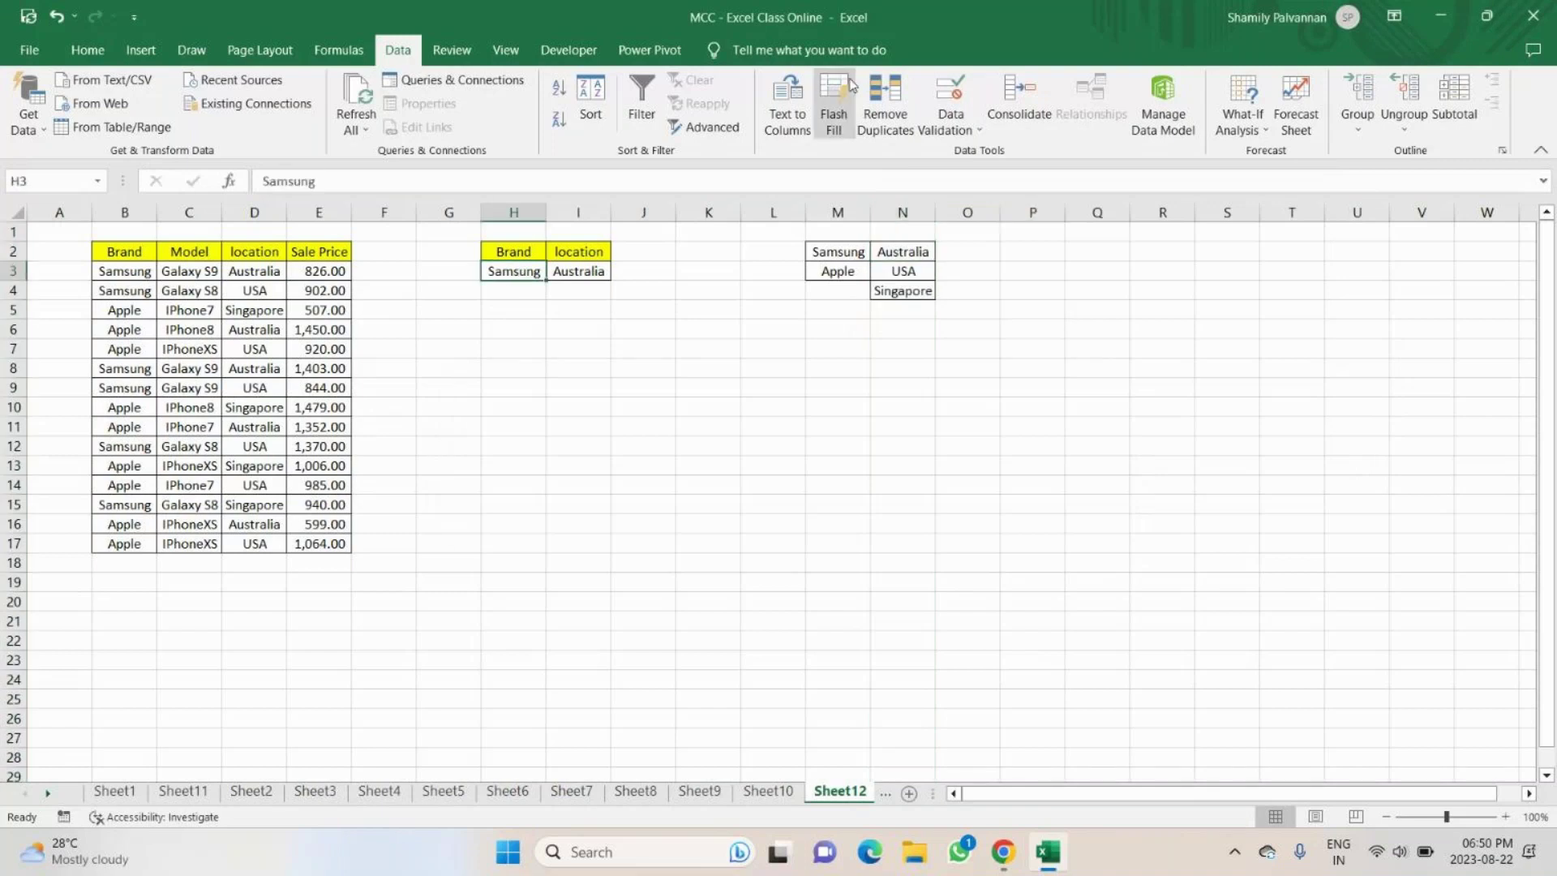
Give H3 a List data validation with source =$M$2:$M$3.
left_click(951, 94)
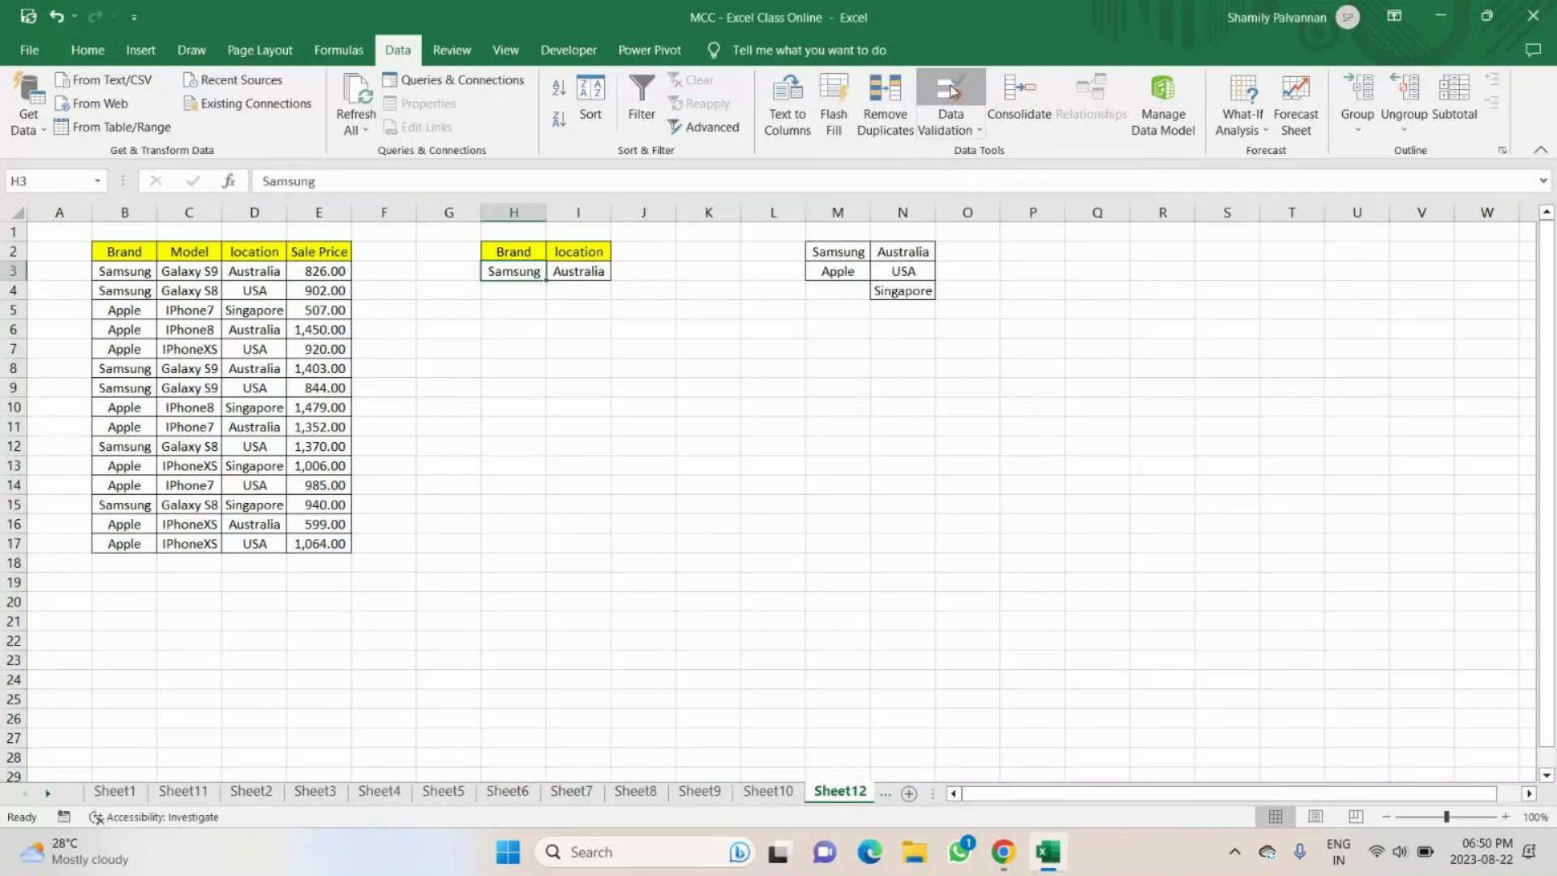
left_click(1058, 254)
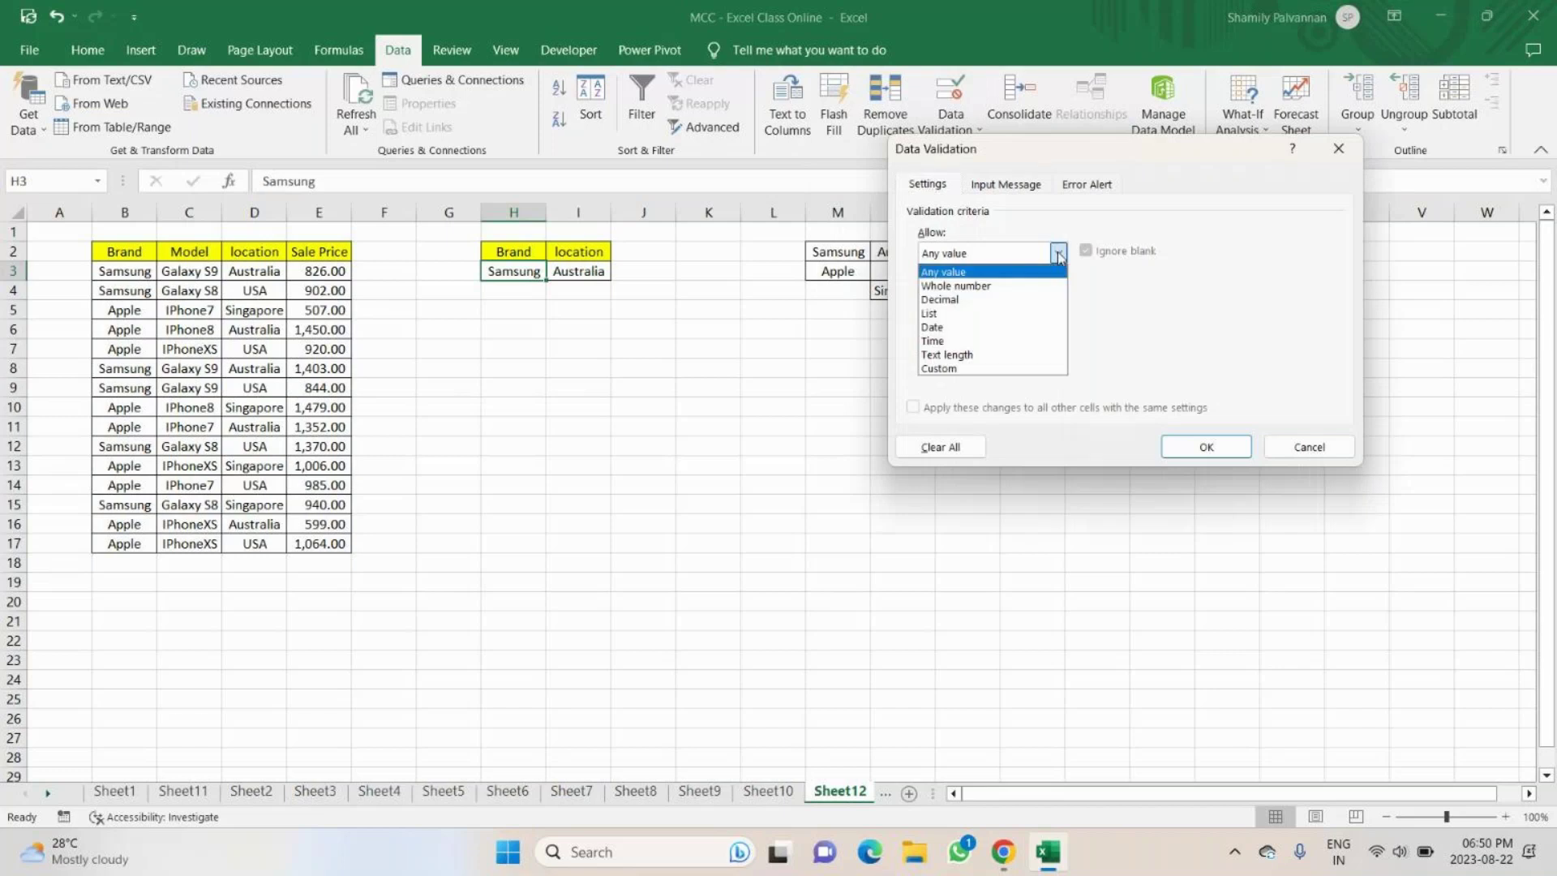
left_click(960, 314)
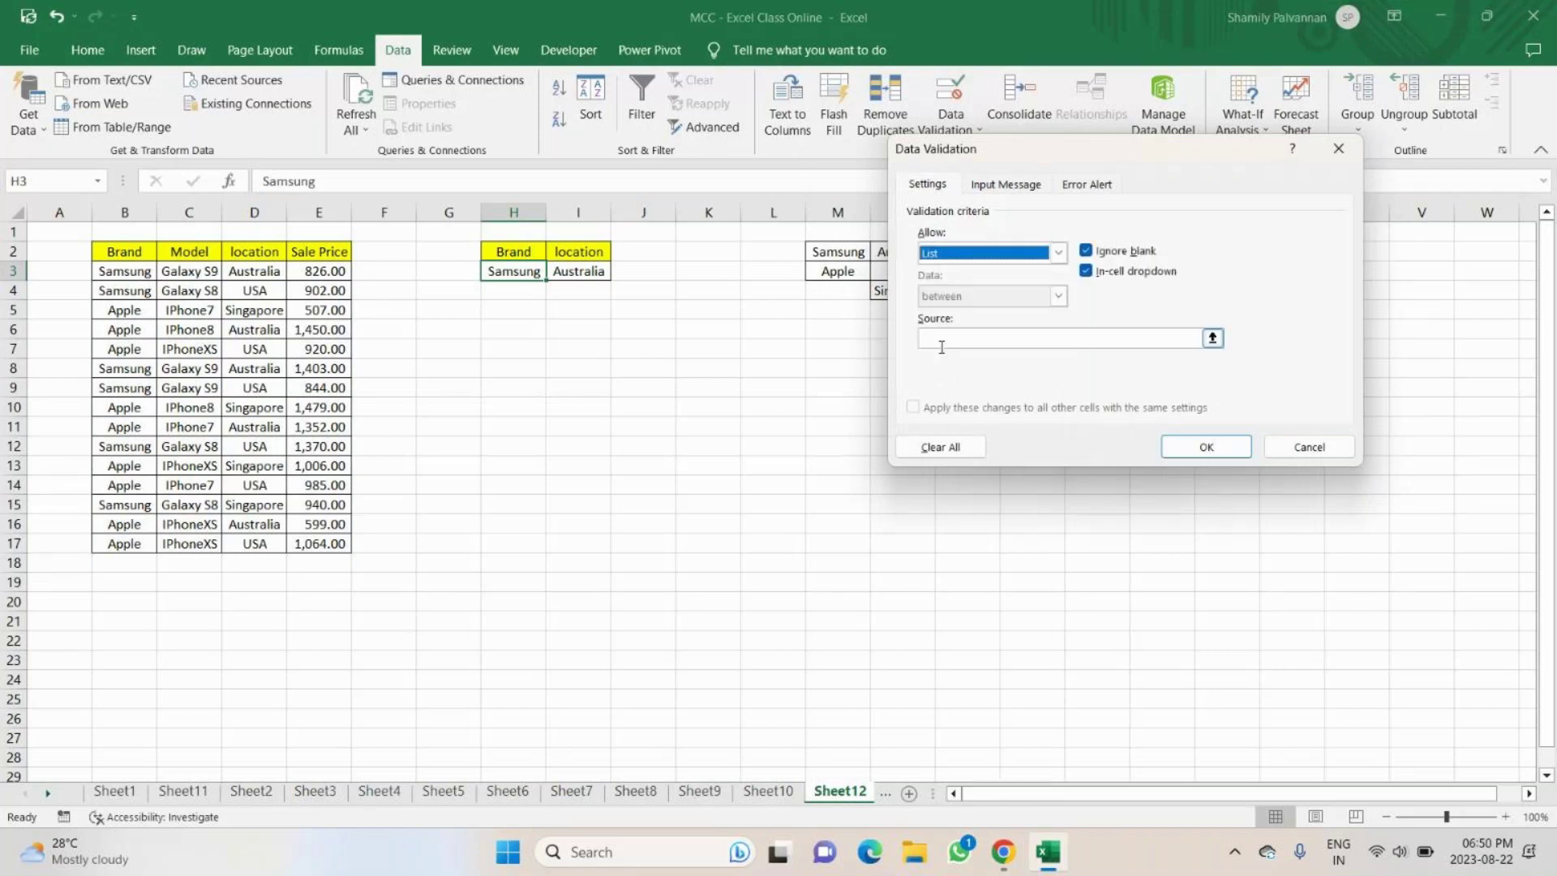
left_click(939, 343)
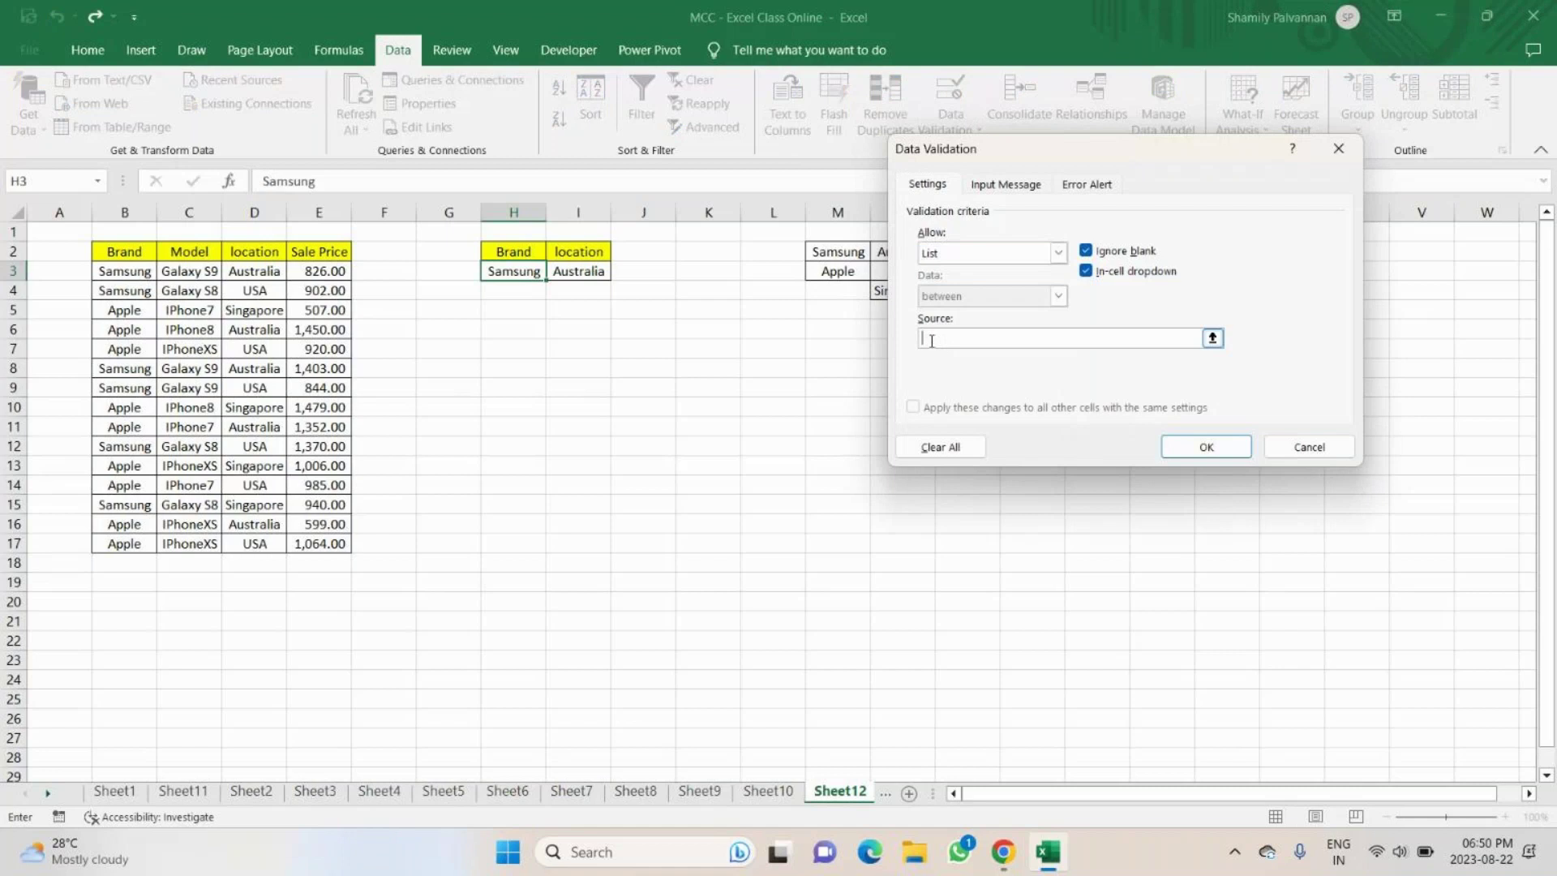
left_click_drag(1065, 157, 1218, 147)
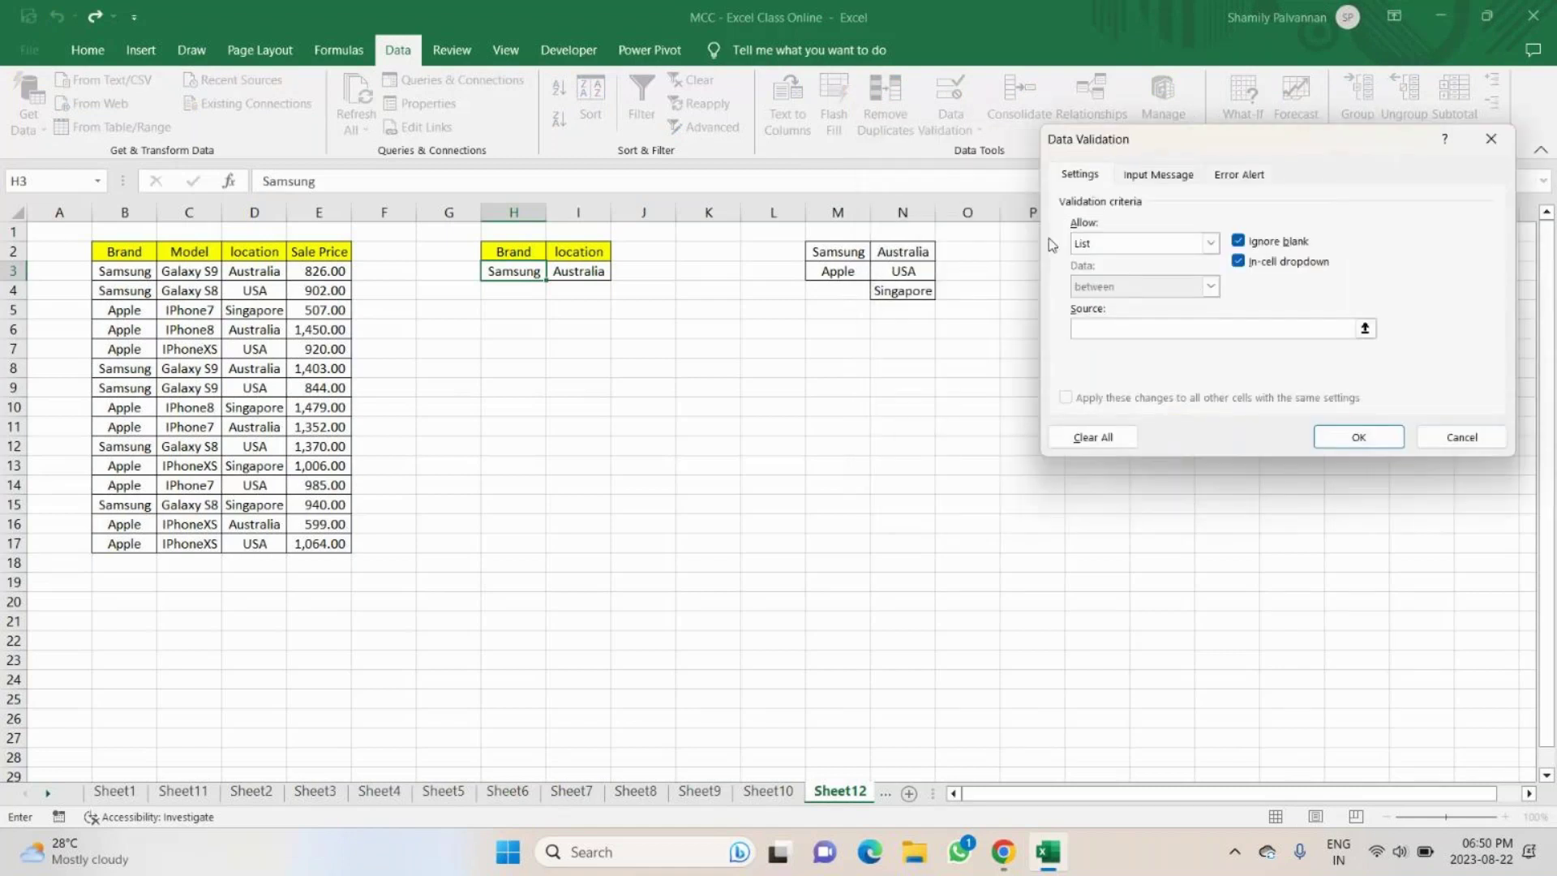
left_click(847, 248)
left_click_drag(847, 248, 842, 273)
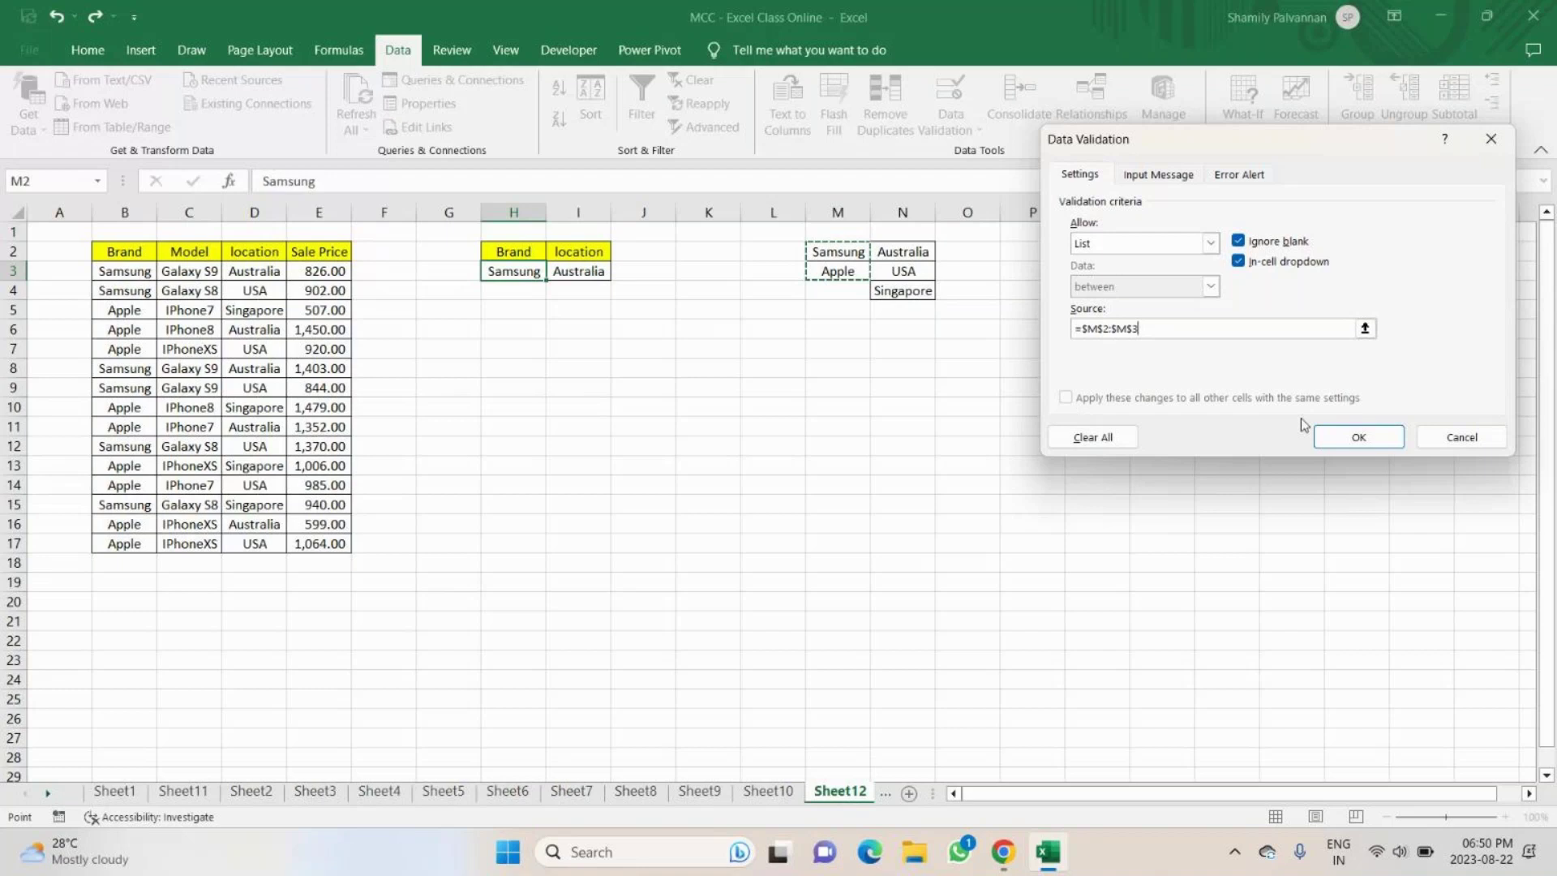
left_click(1359, 436)
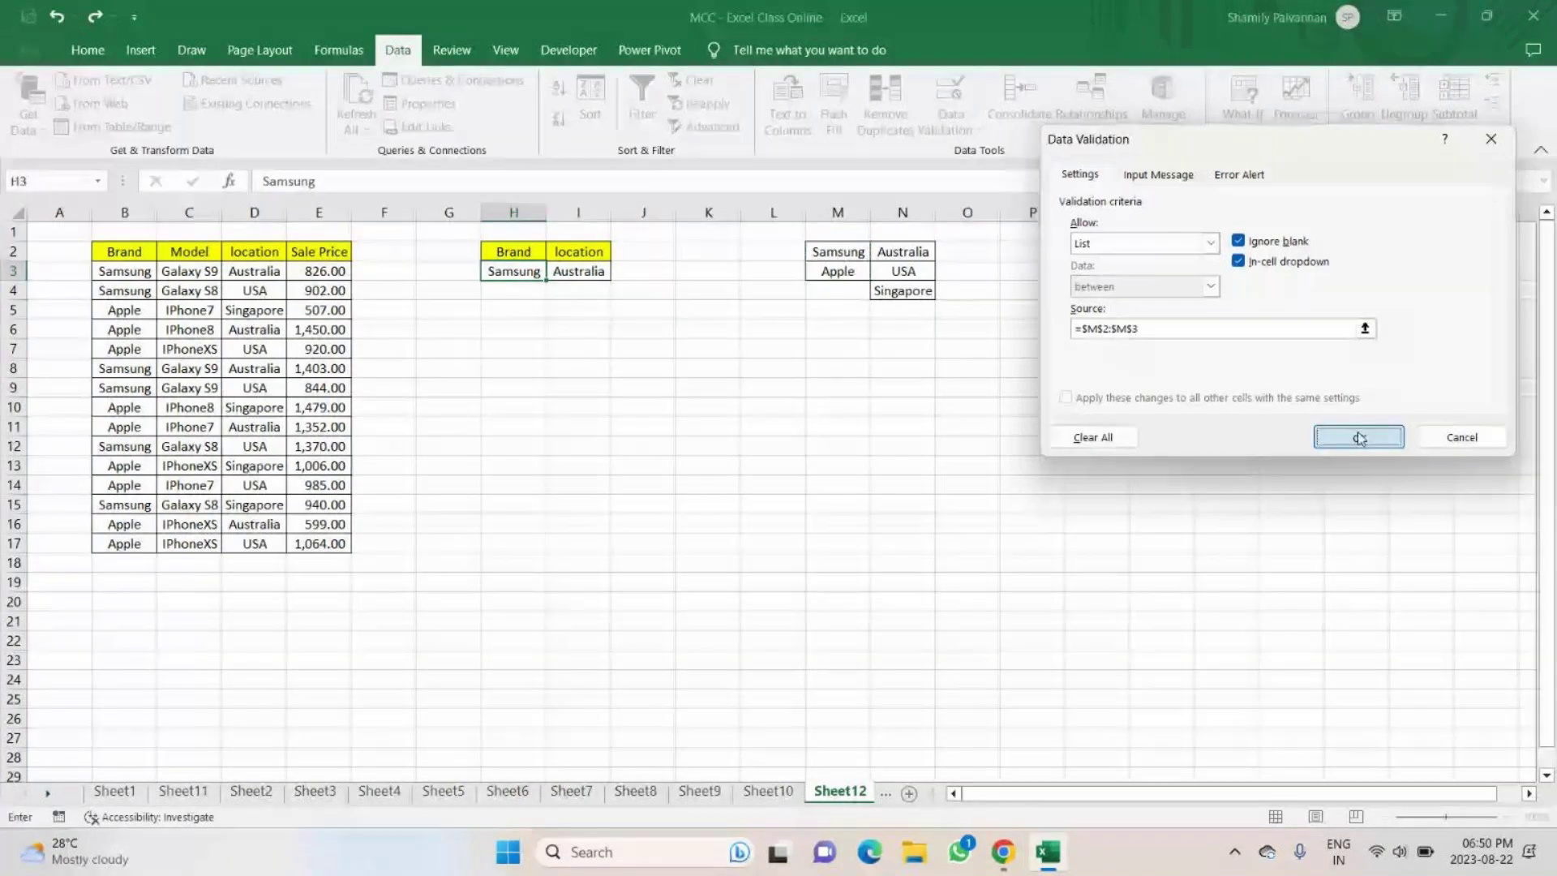
Give I3 a List data validation with source =$N$2:$N$4.
left_click(583, 271)
left_click(950, 120)
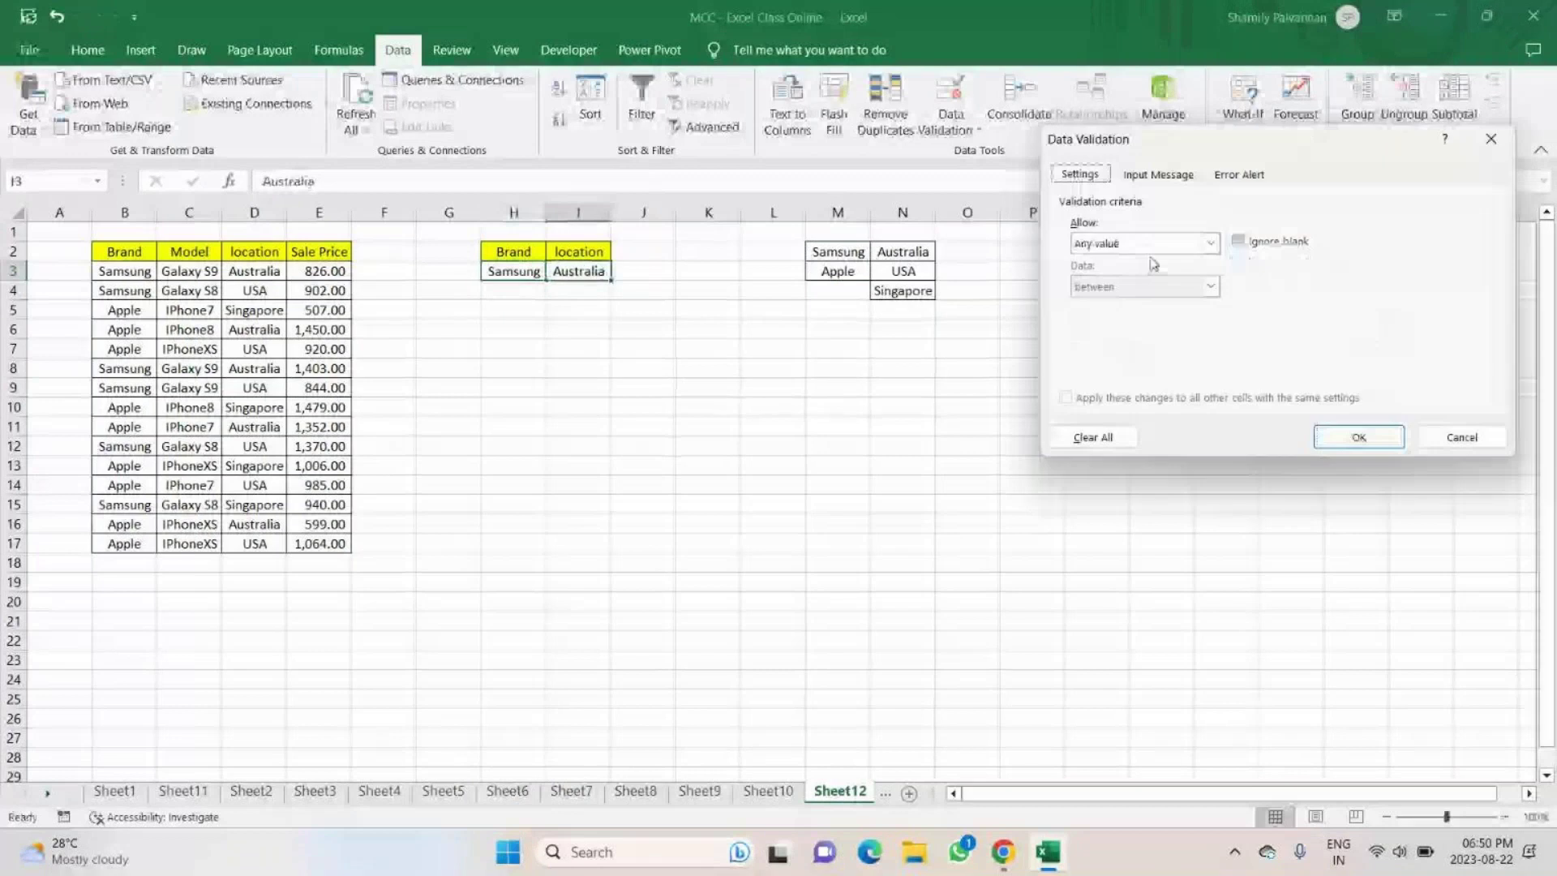
left_click(1143, 243)
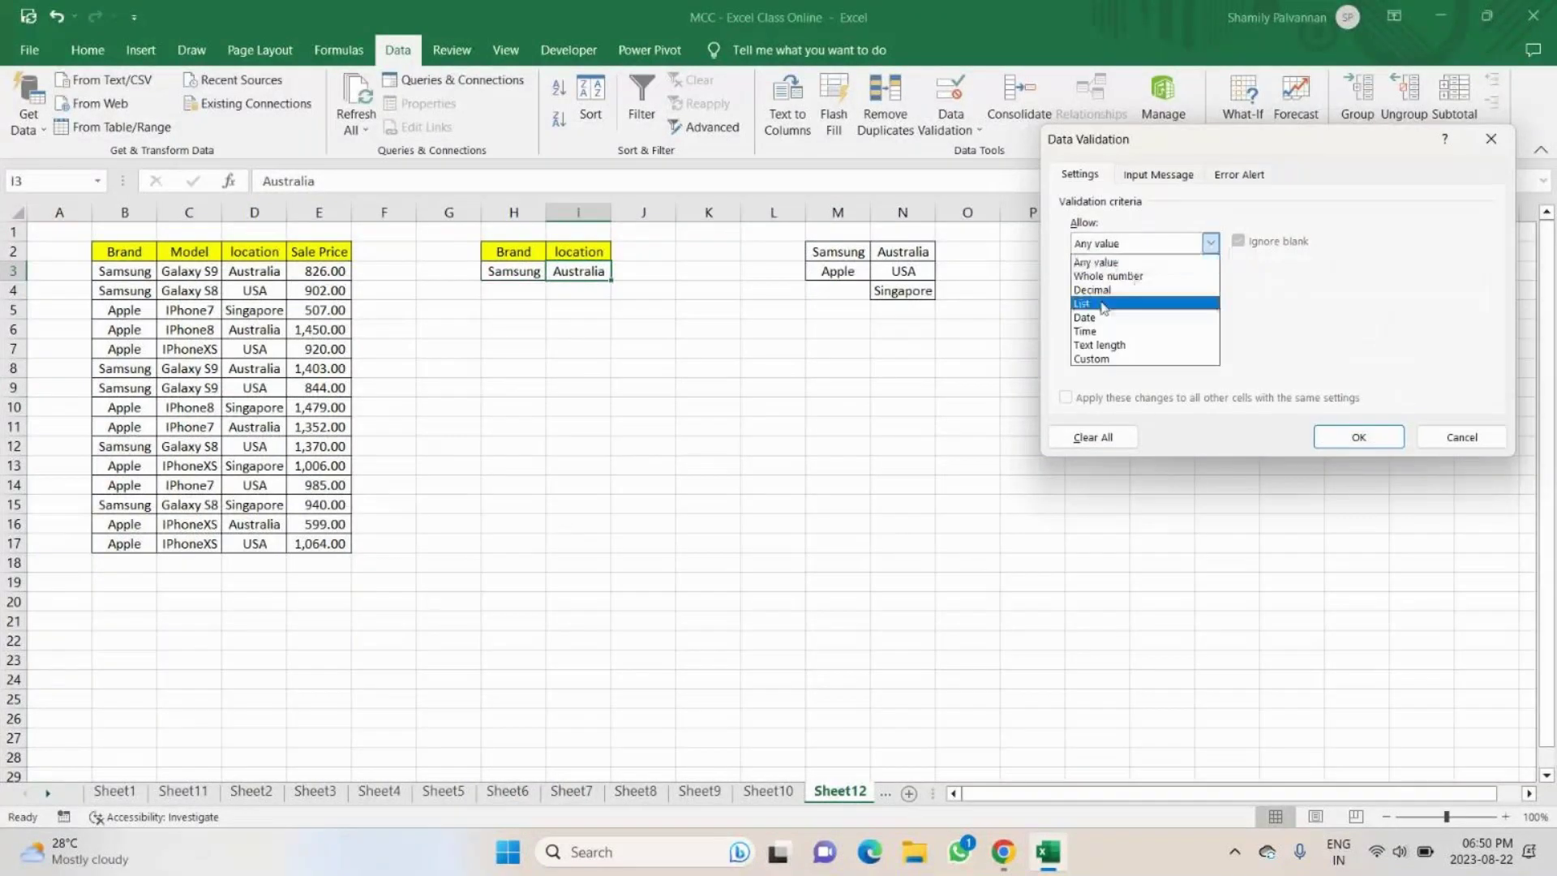
left_click(1135, 306)
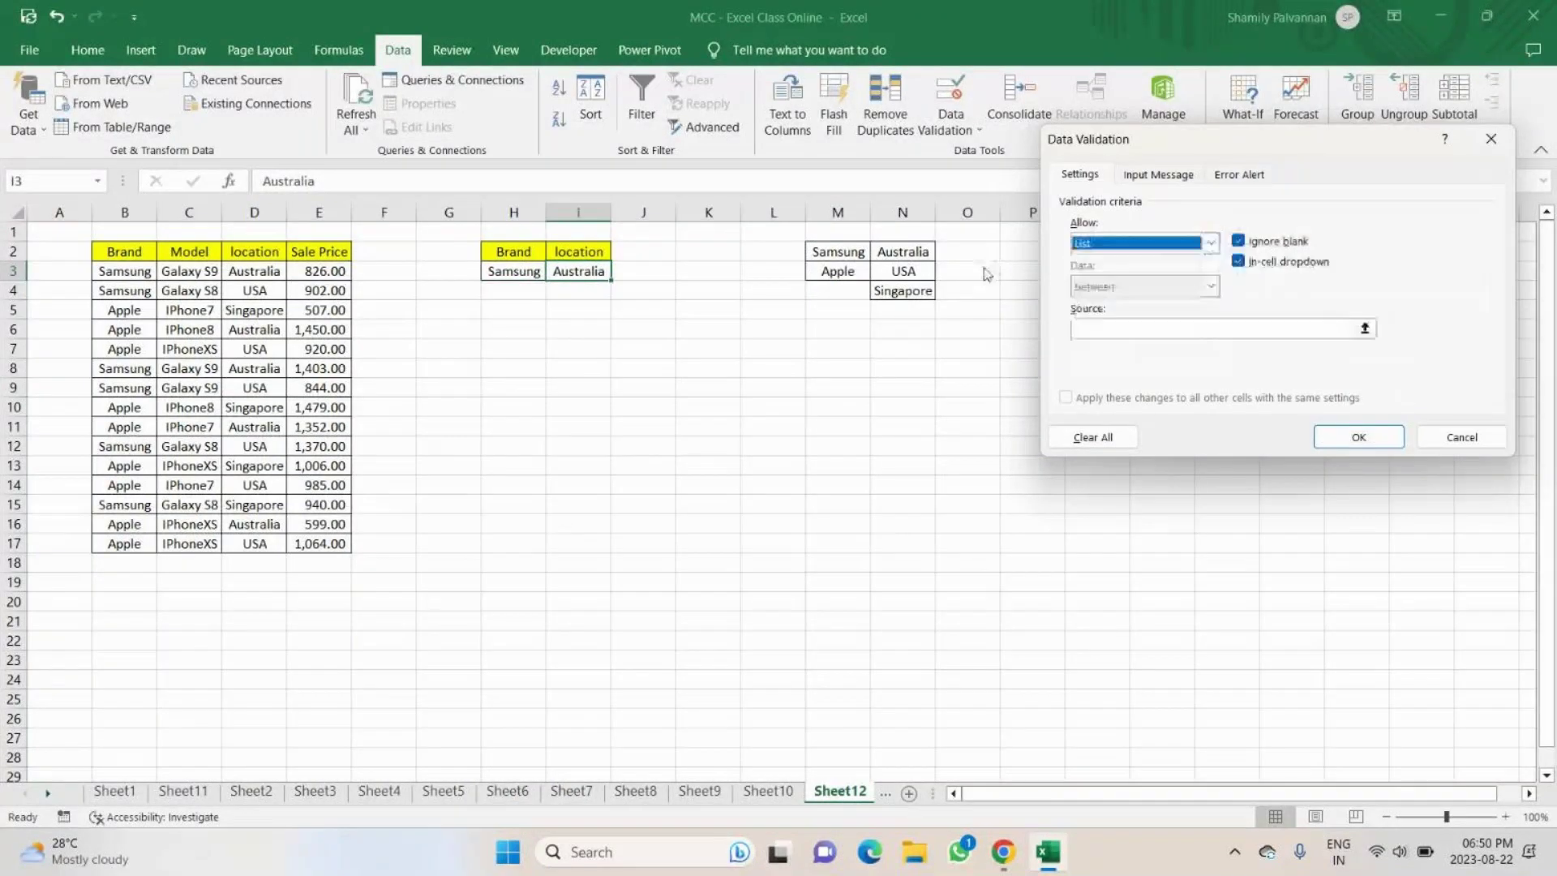
left_click(1094, 327)
left_click_drag(929, 256, 909, 293)
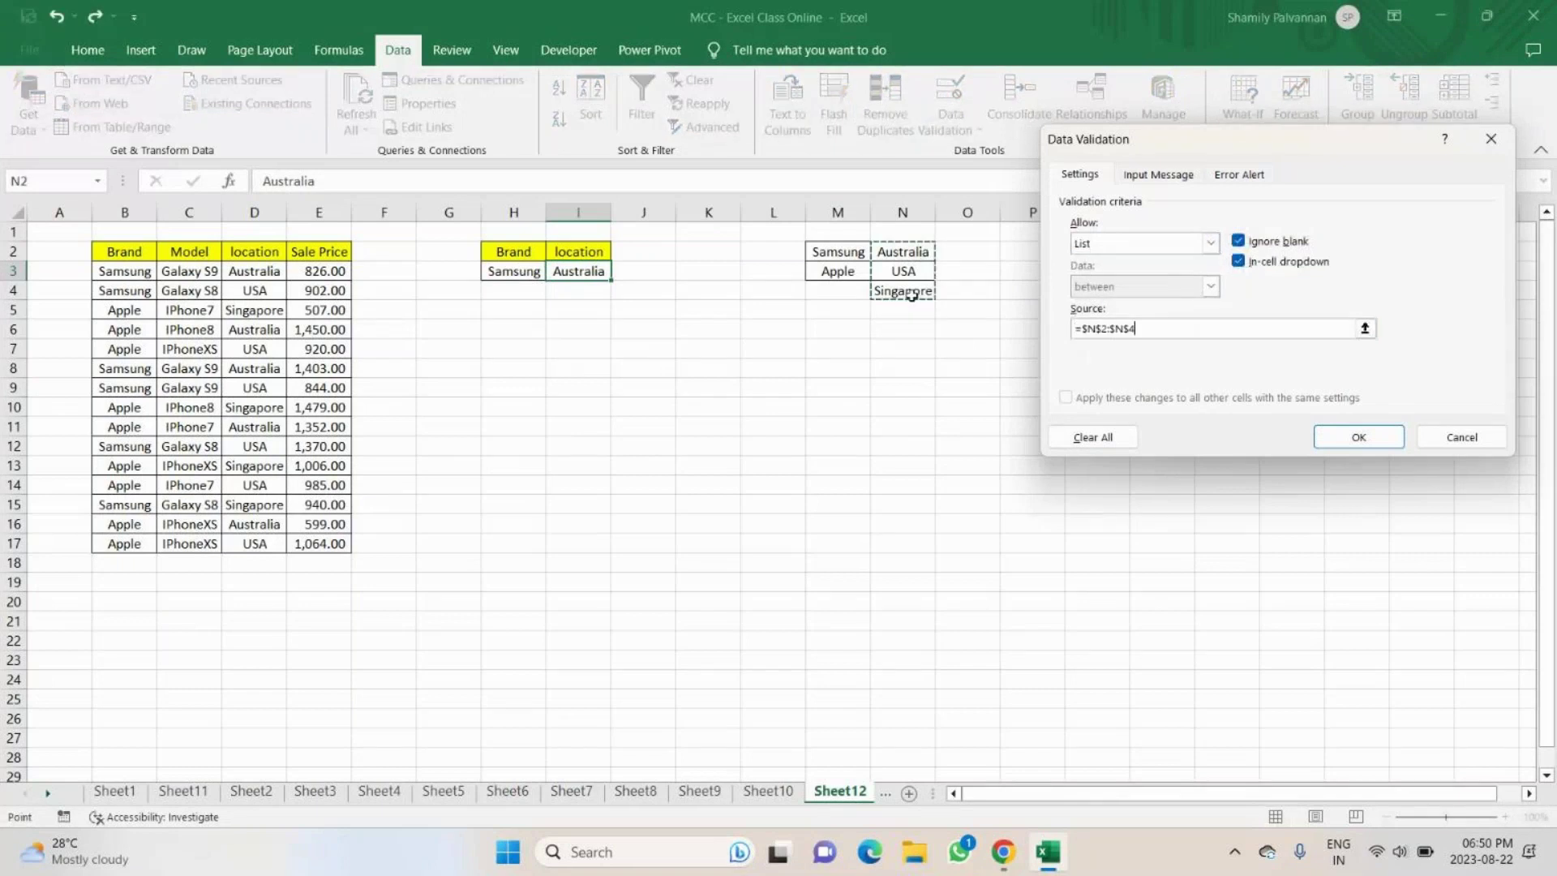
left_click(1369, 437)
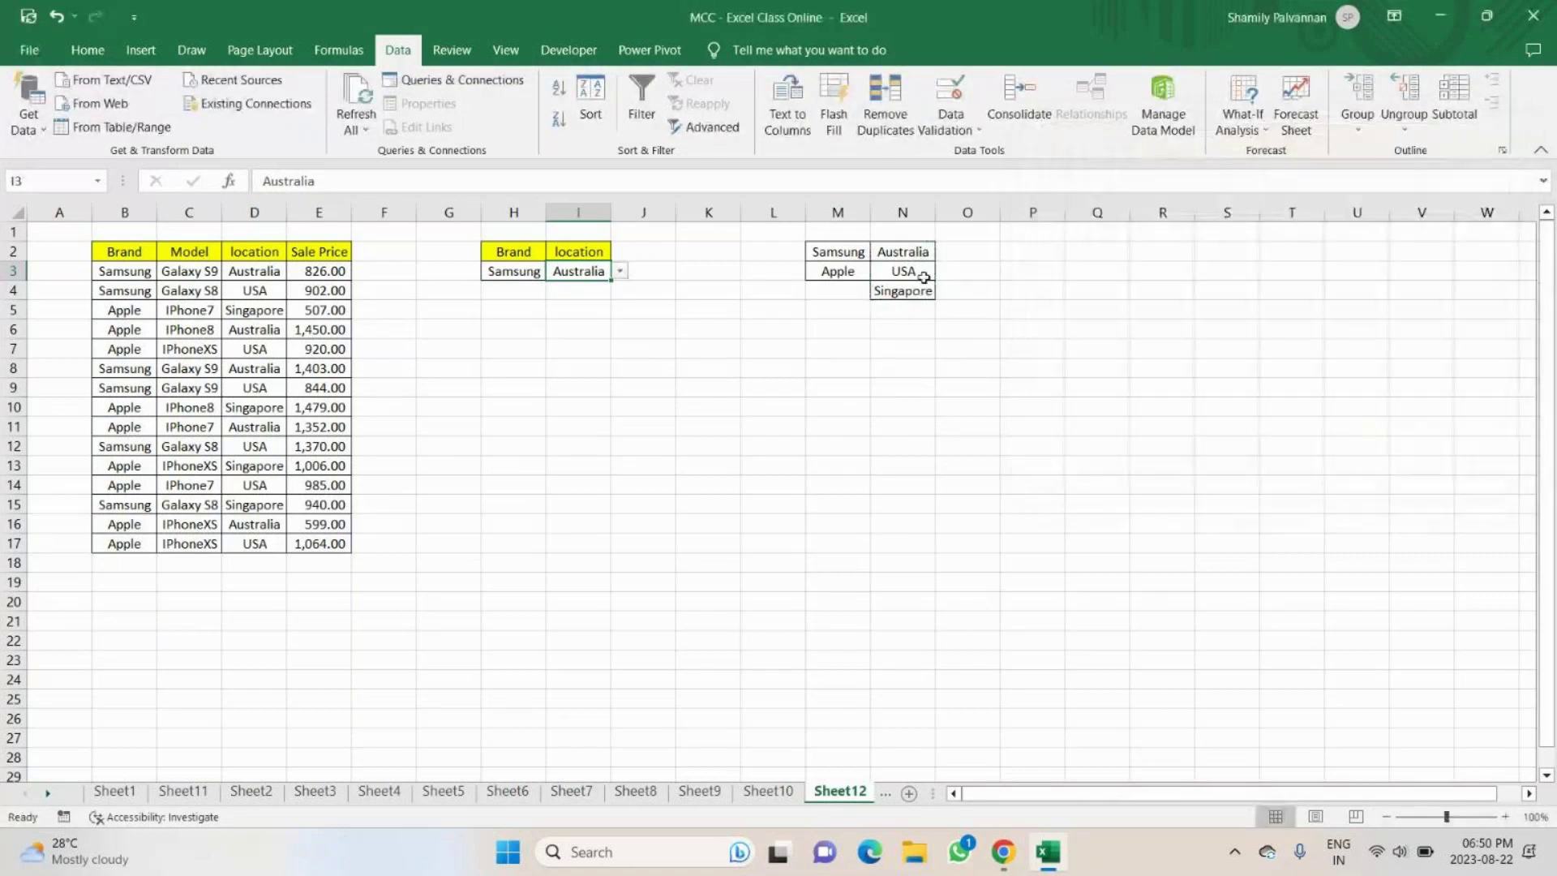
left_click_drag(837, 212, 899, 207)
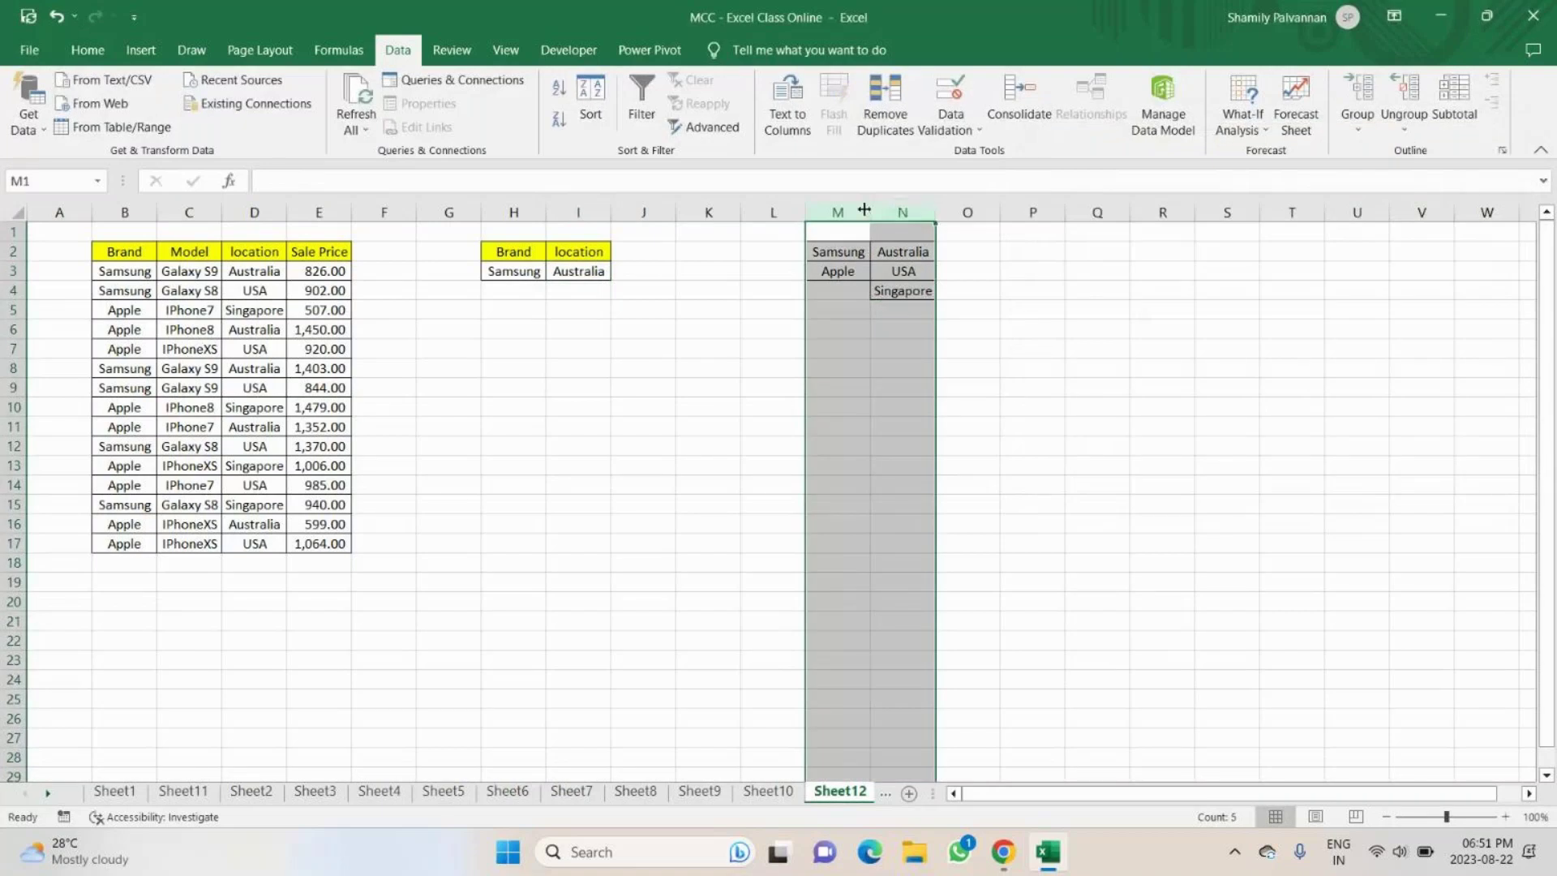
Hide the helper columns M and N.
right_click(870, 212)
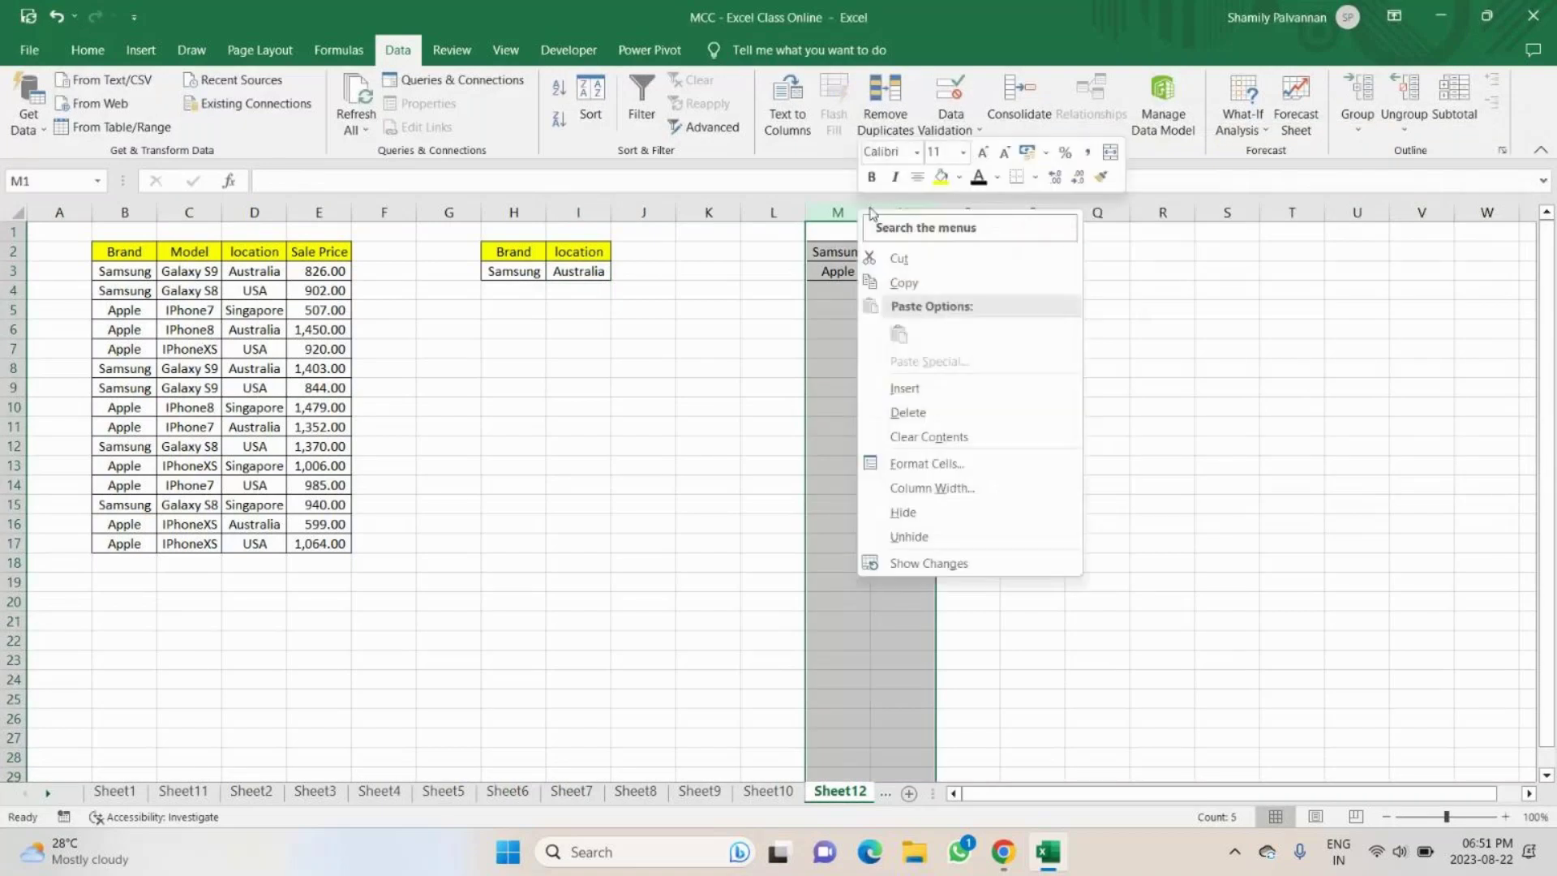
left_click(920, 523)
left_click(1033, 445)
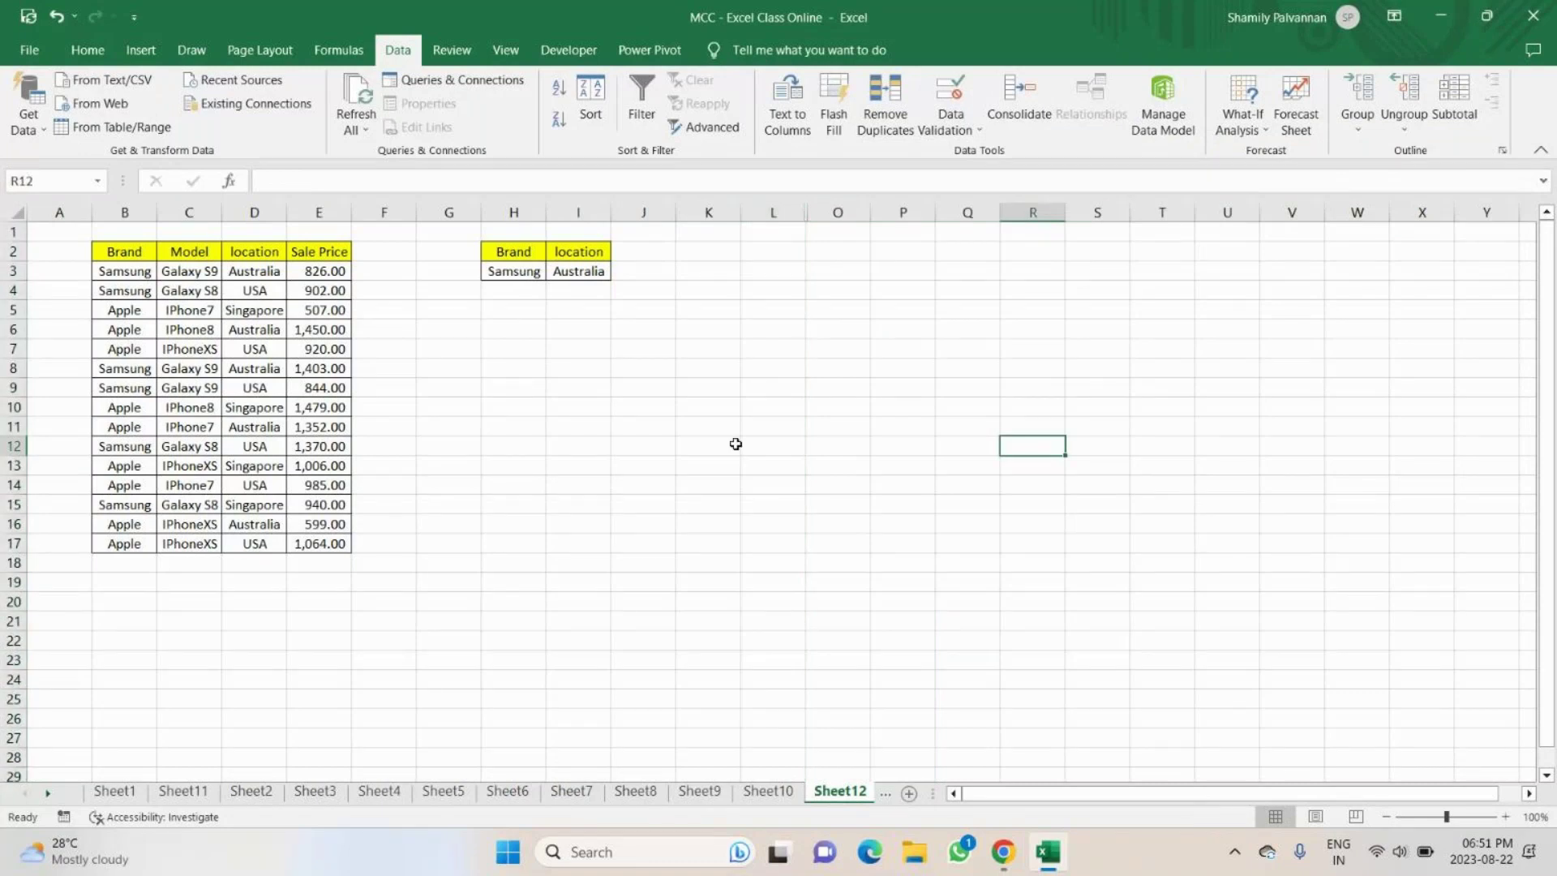
left_click(643, 212)
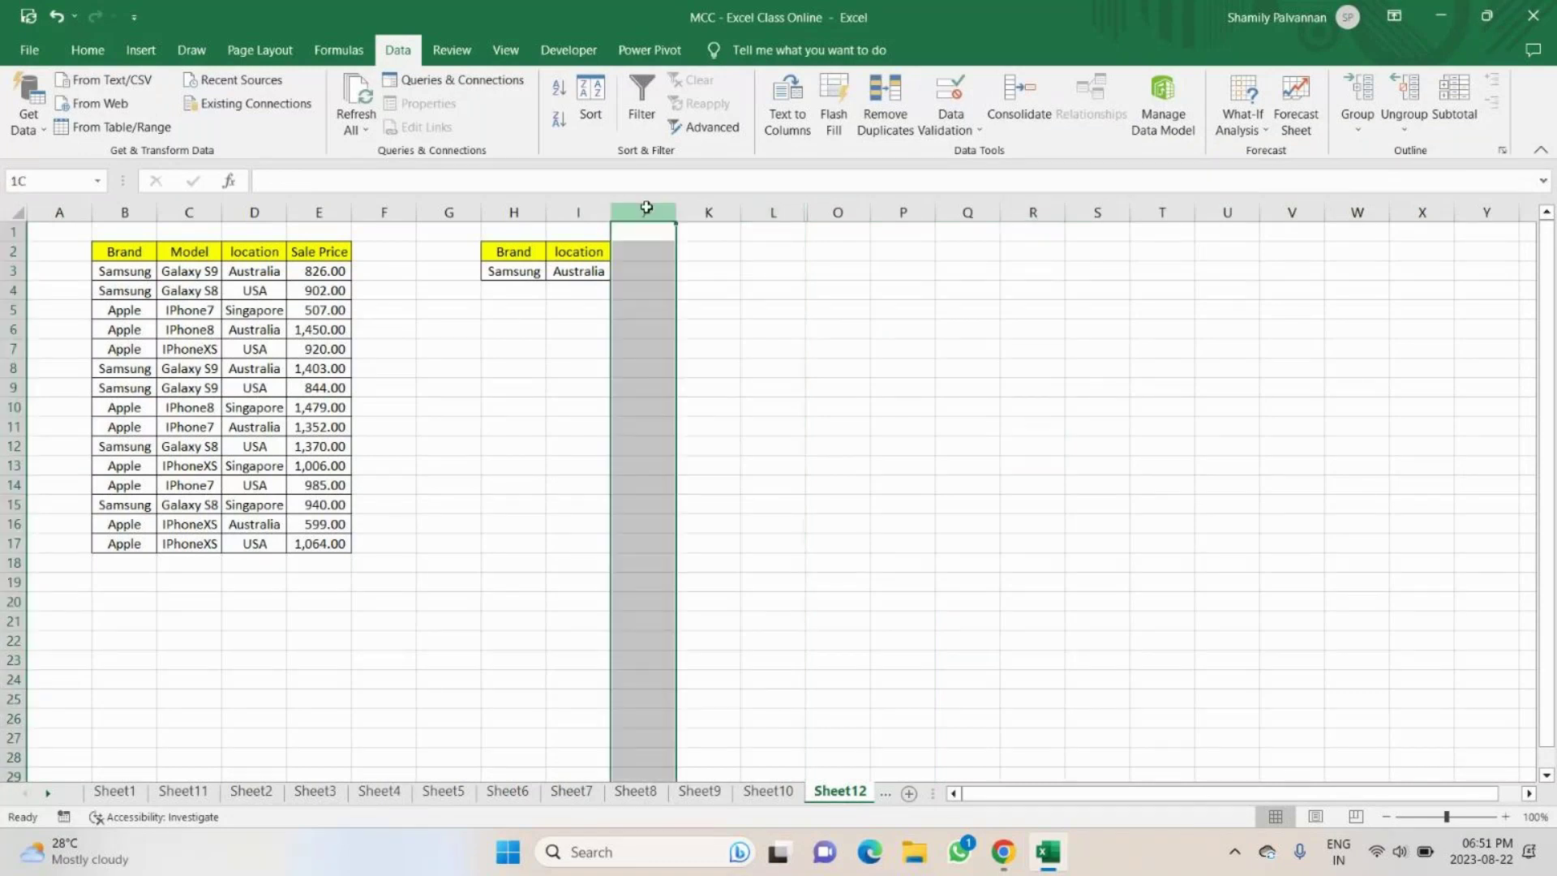
Confirm the drop-down arrows still appear on the Brand cell H3 and location cell I3.
left_click(577, 289)
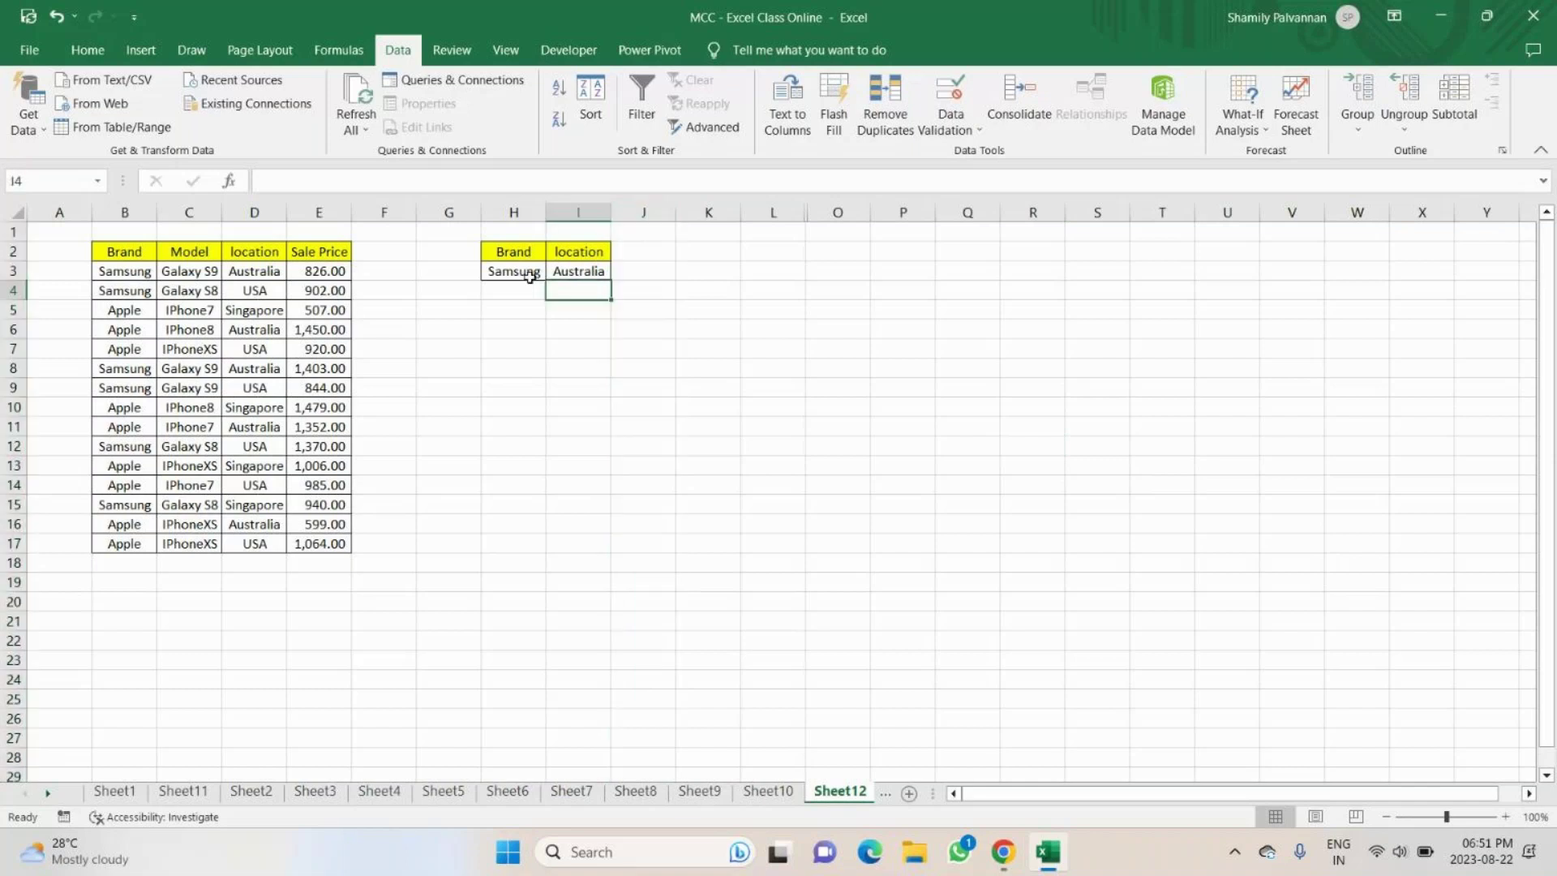
left_click(530, 277)
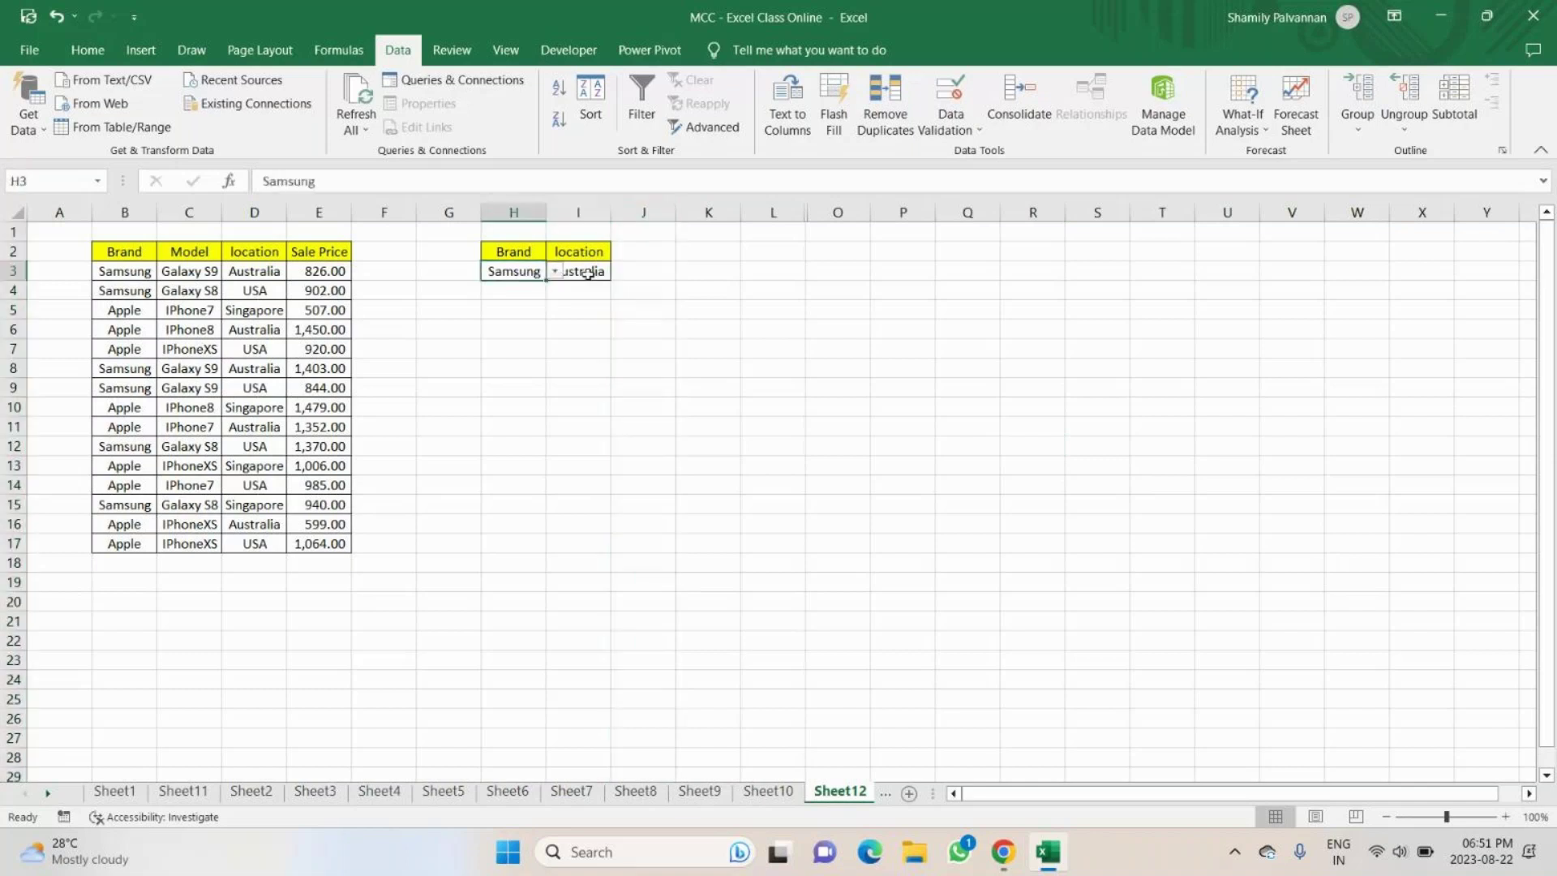
left_click(588, 272)
left_click_drag(905, 271, 1159, 462)
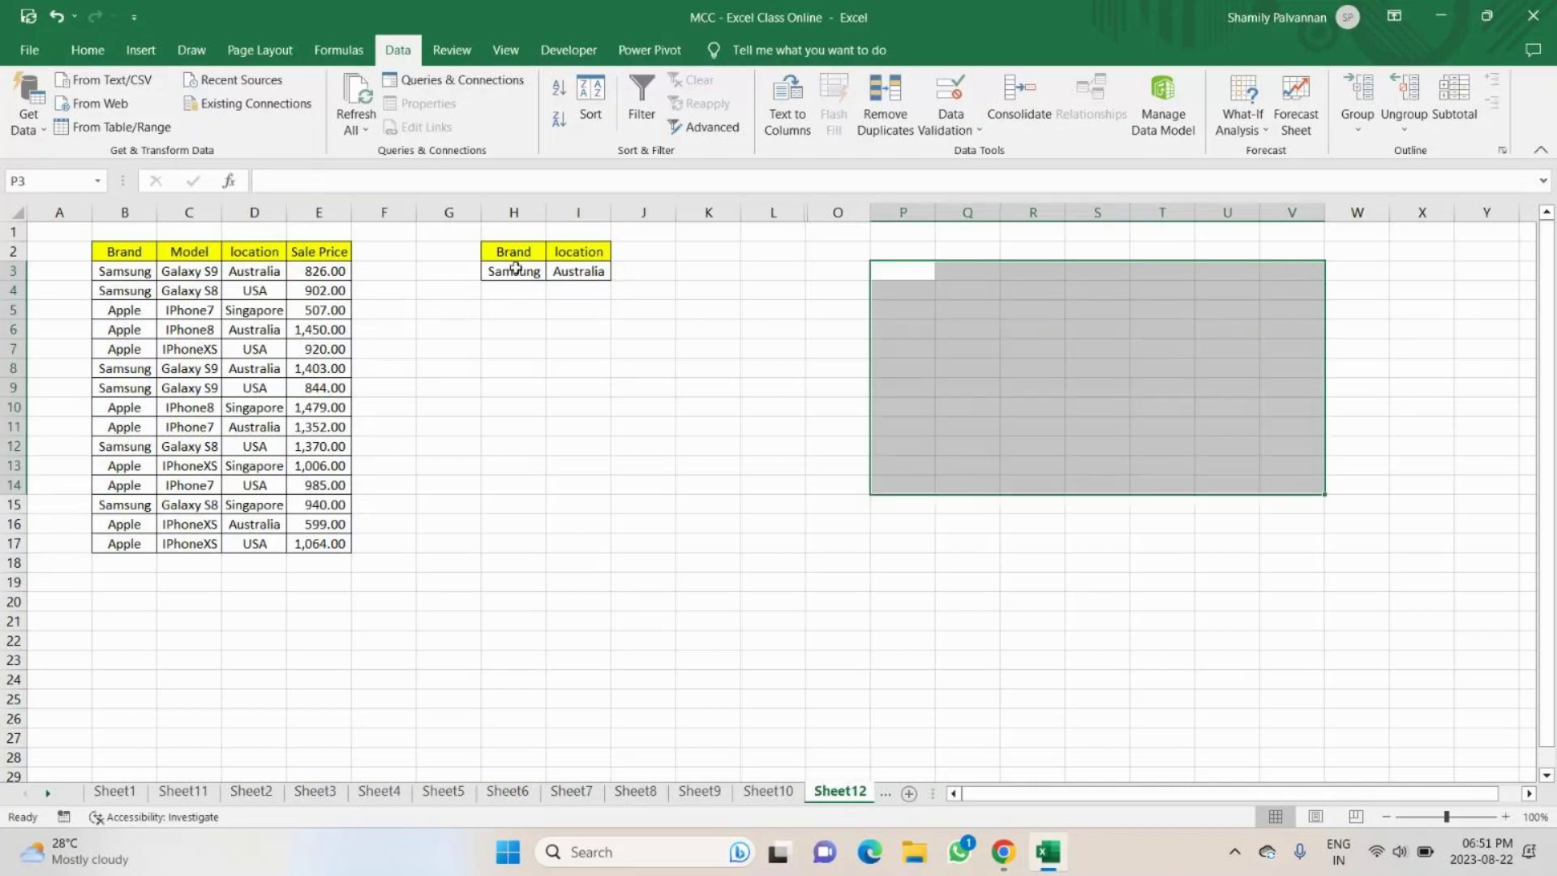
left_click(515, 270)
left_click(578, 271)
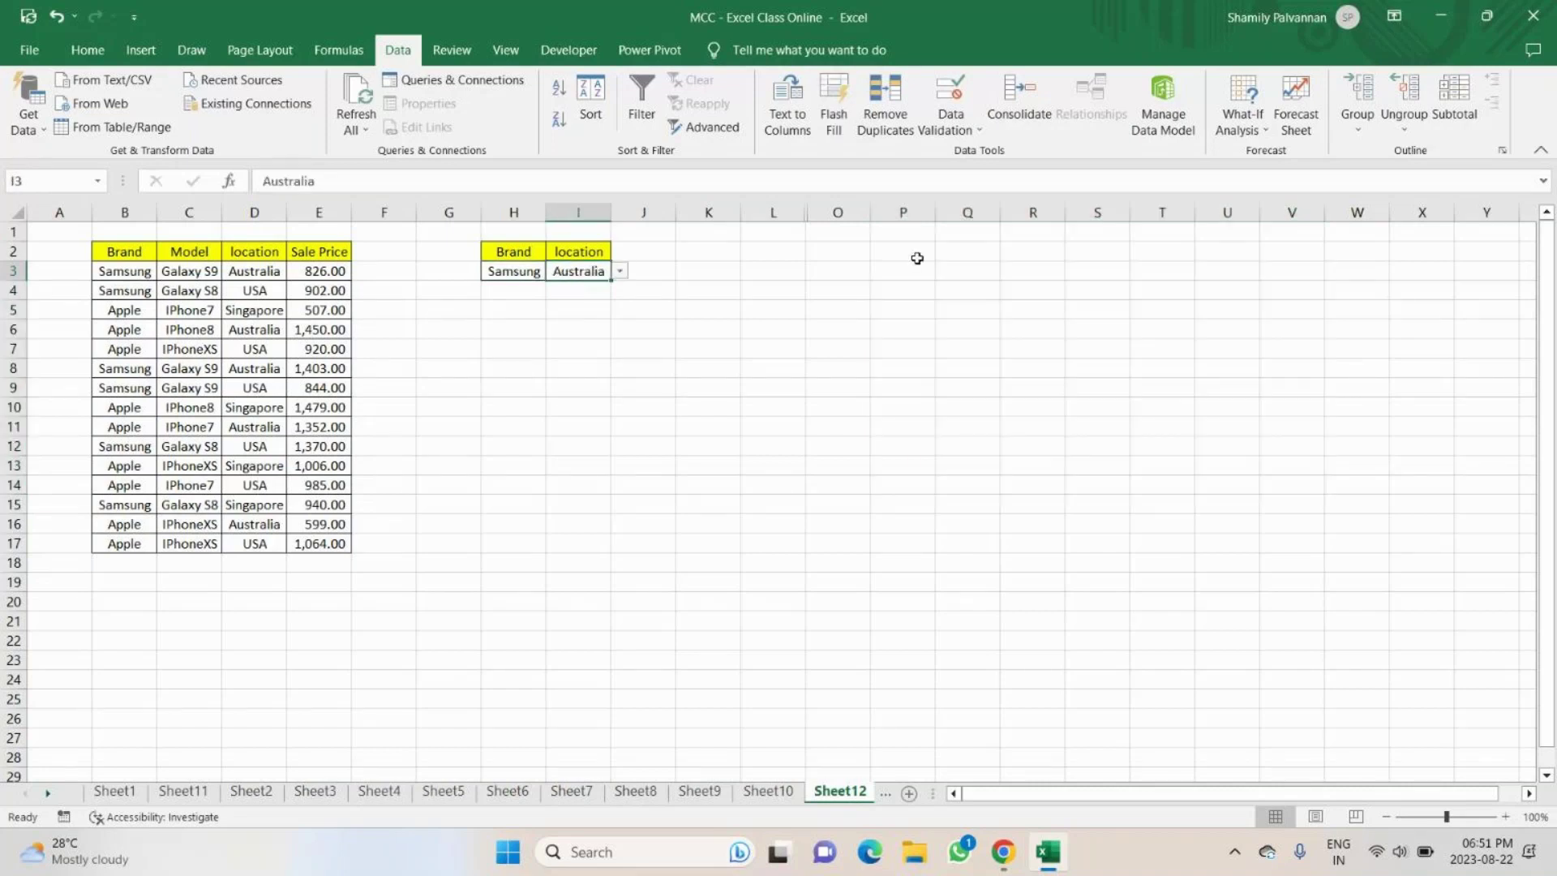
left_click_drag(904, 272, 1130, 380)
left_click(1033, 504)
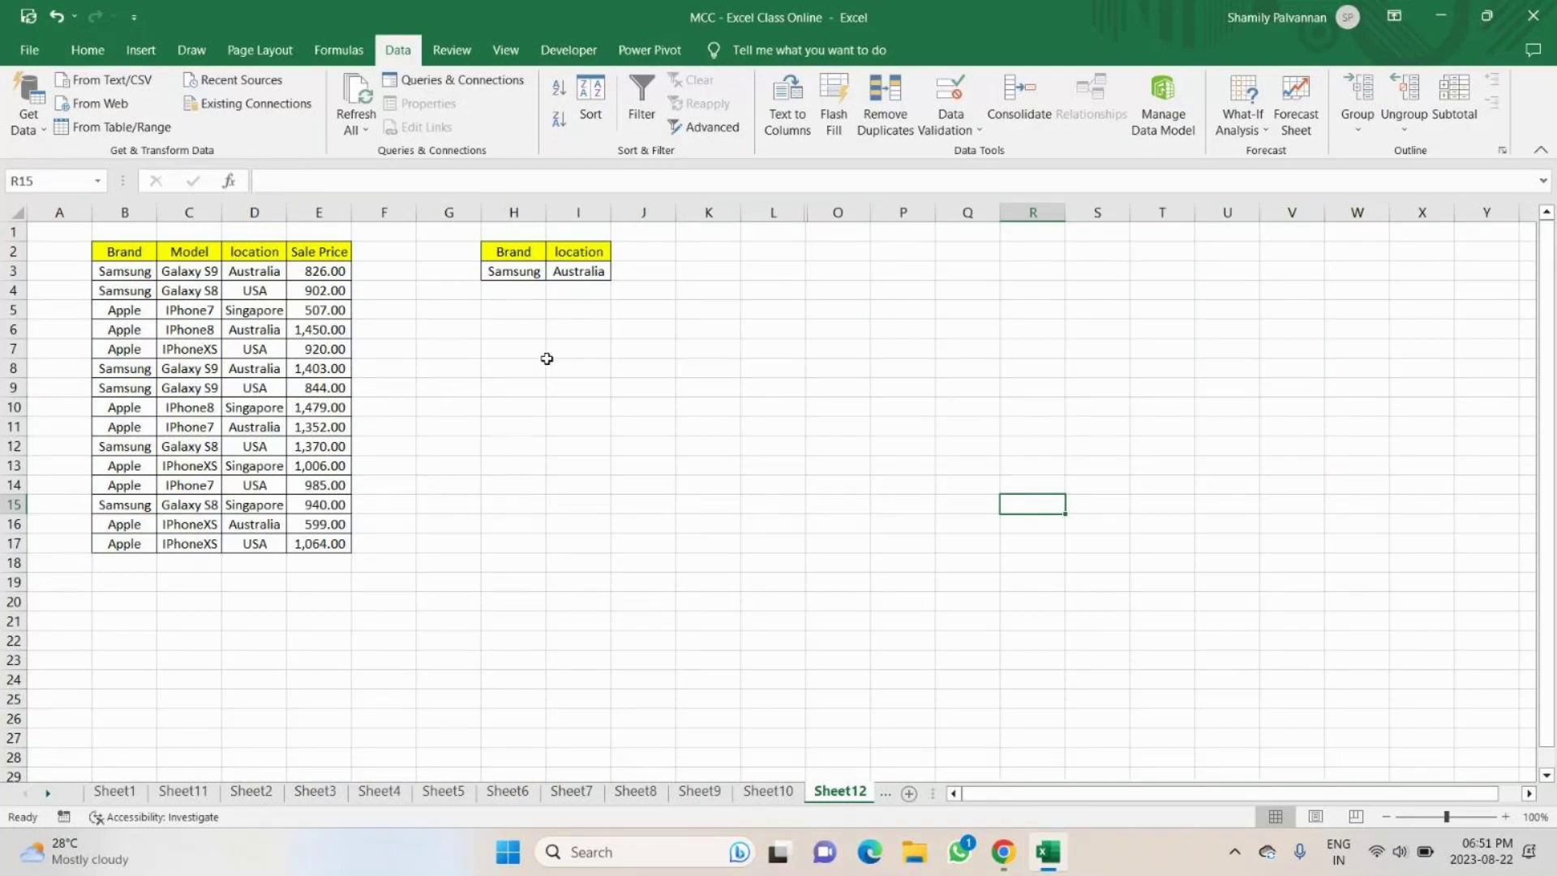
left_click_drag(124, 251, 333, 542)
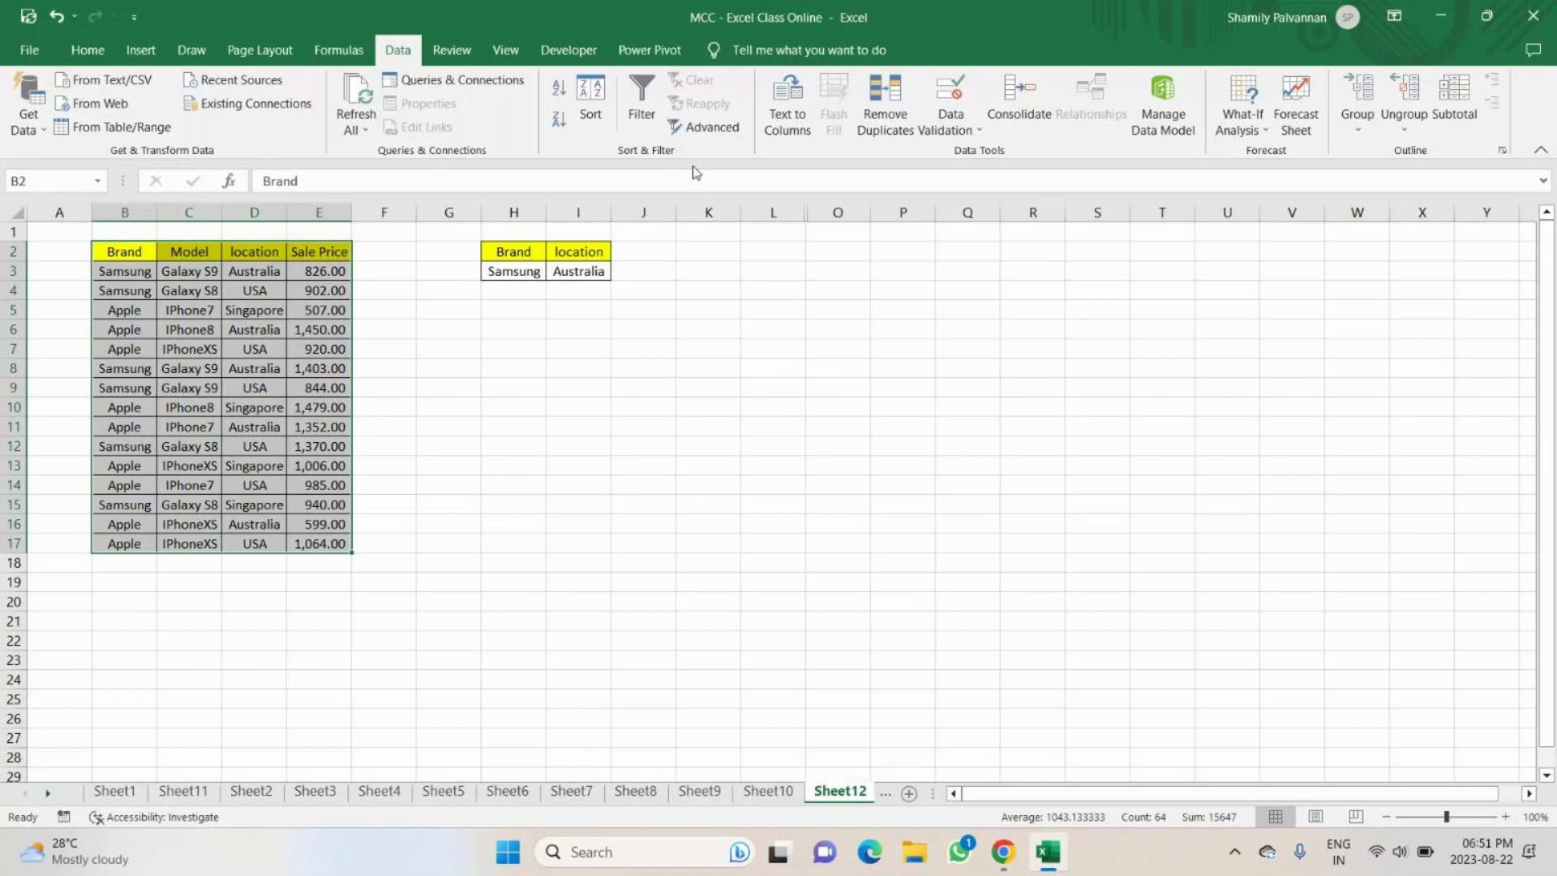
Advanced-filter the table with criteria H2:I3, copying matching Samsung Australia rows to P2.
left_click(710, 128)
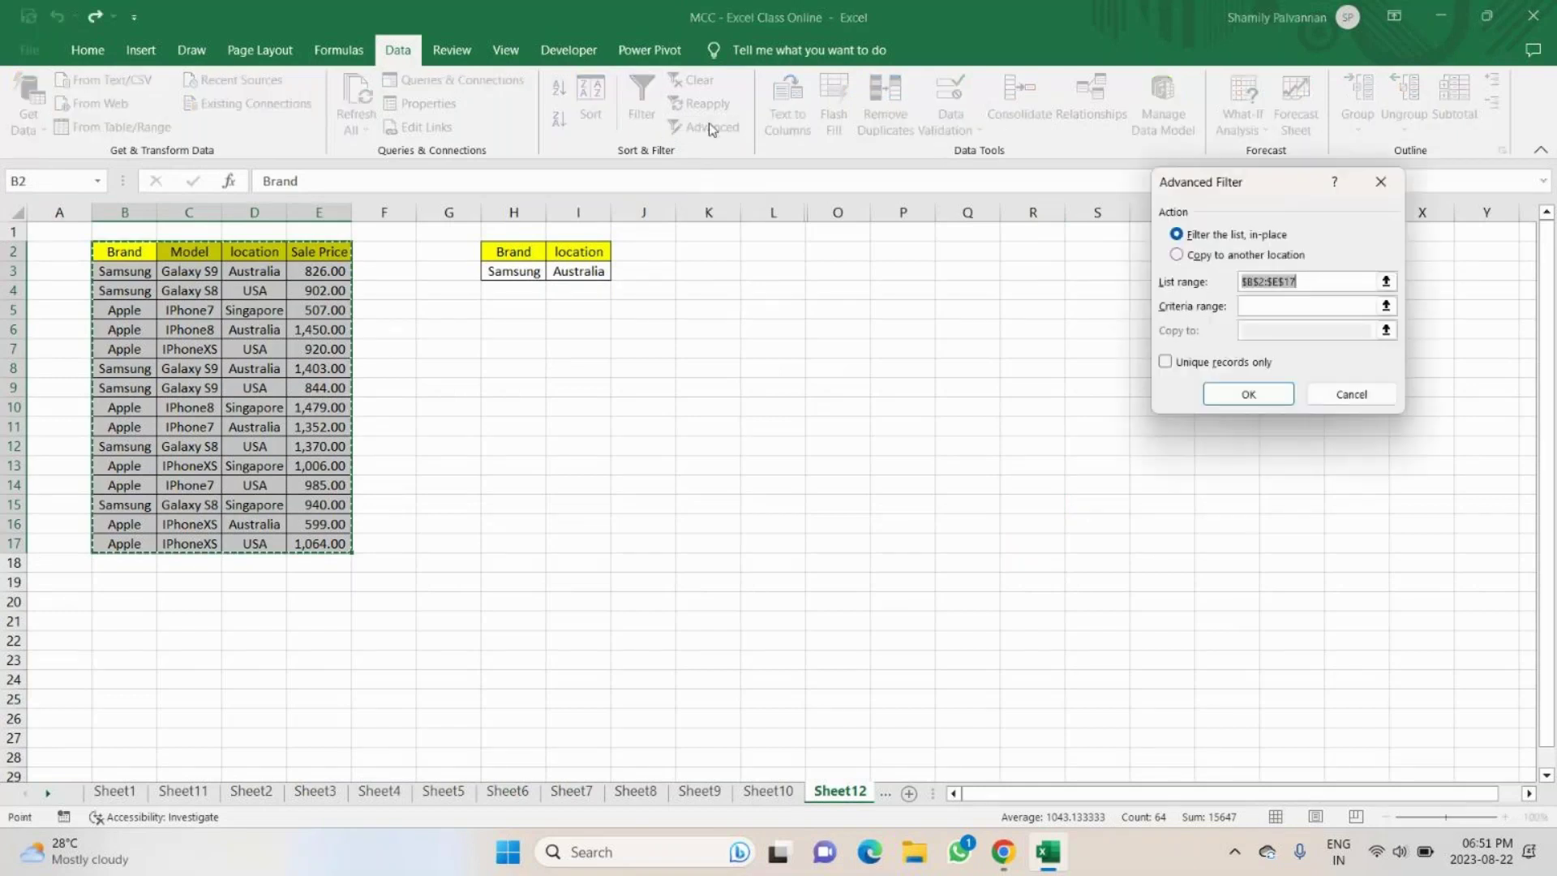
left_click(1177, 255)
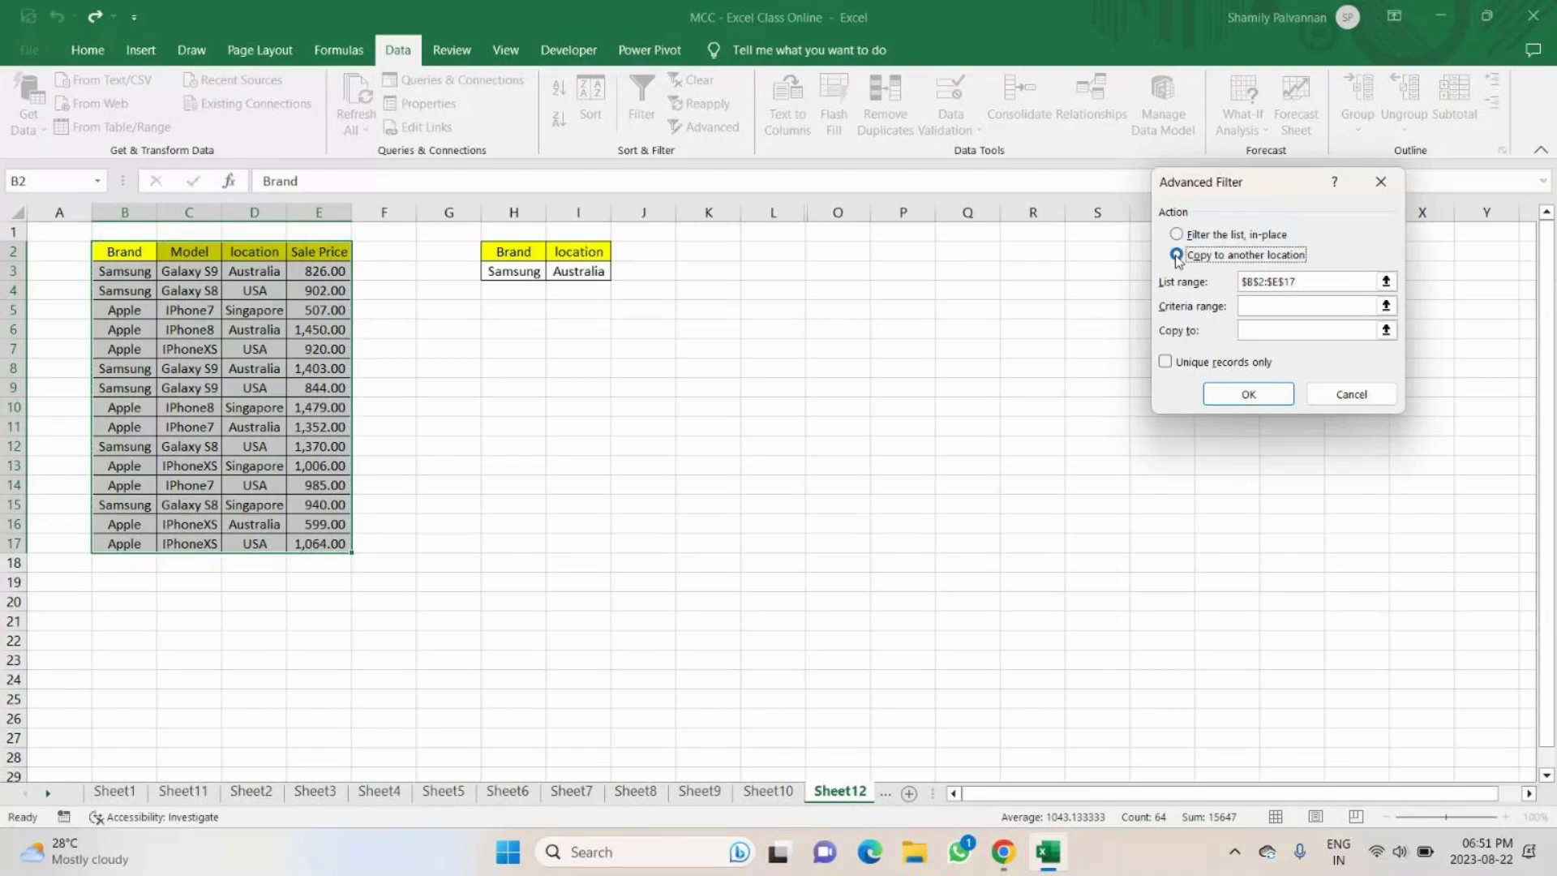
left_click(1370, 305)
left_click_drag(513, 252, 578, 271)
left_click(1301, 330)
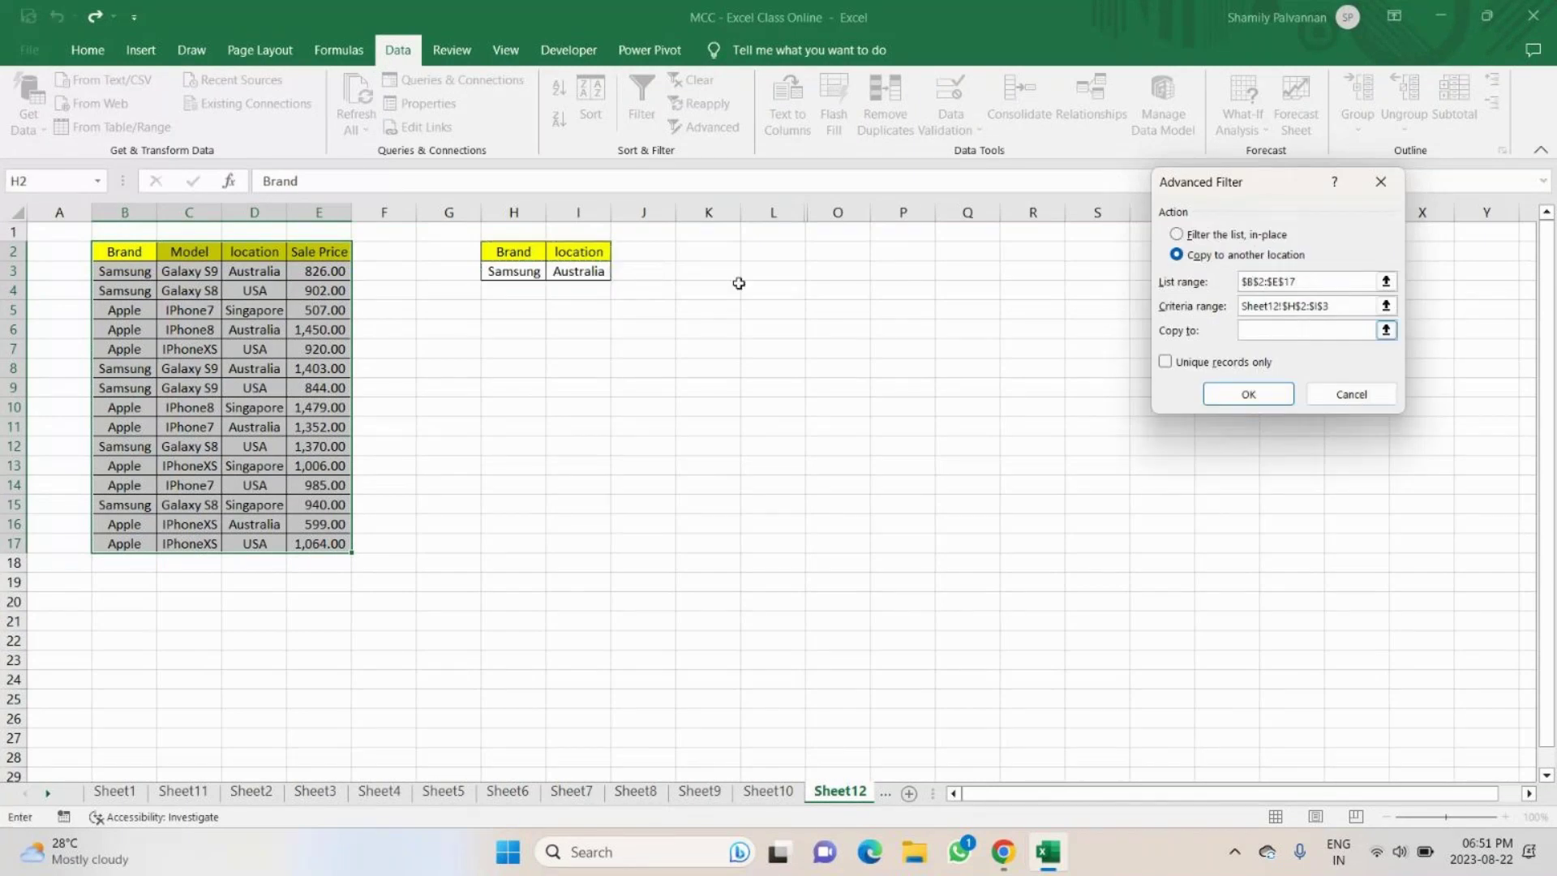
left_click(878, 241)
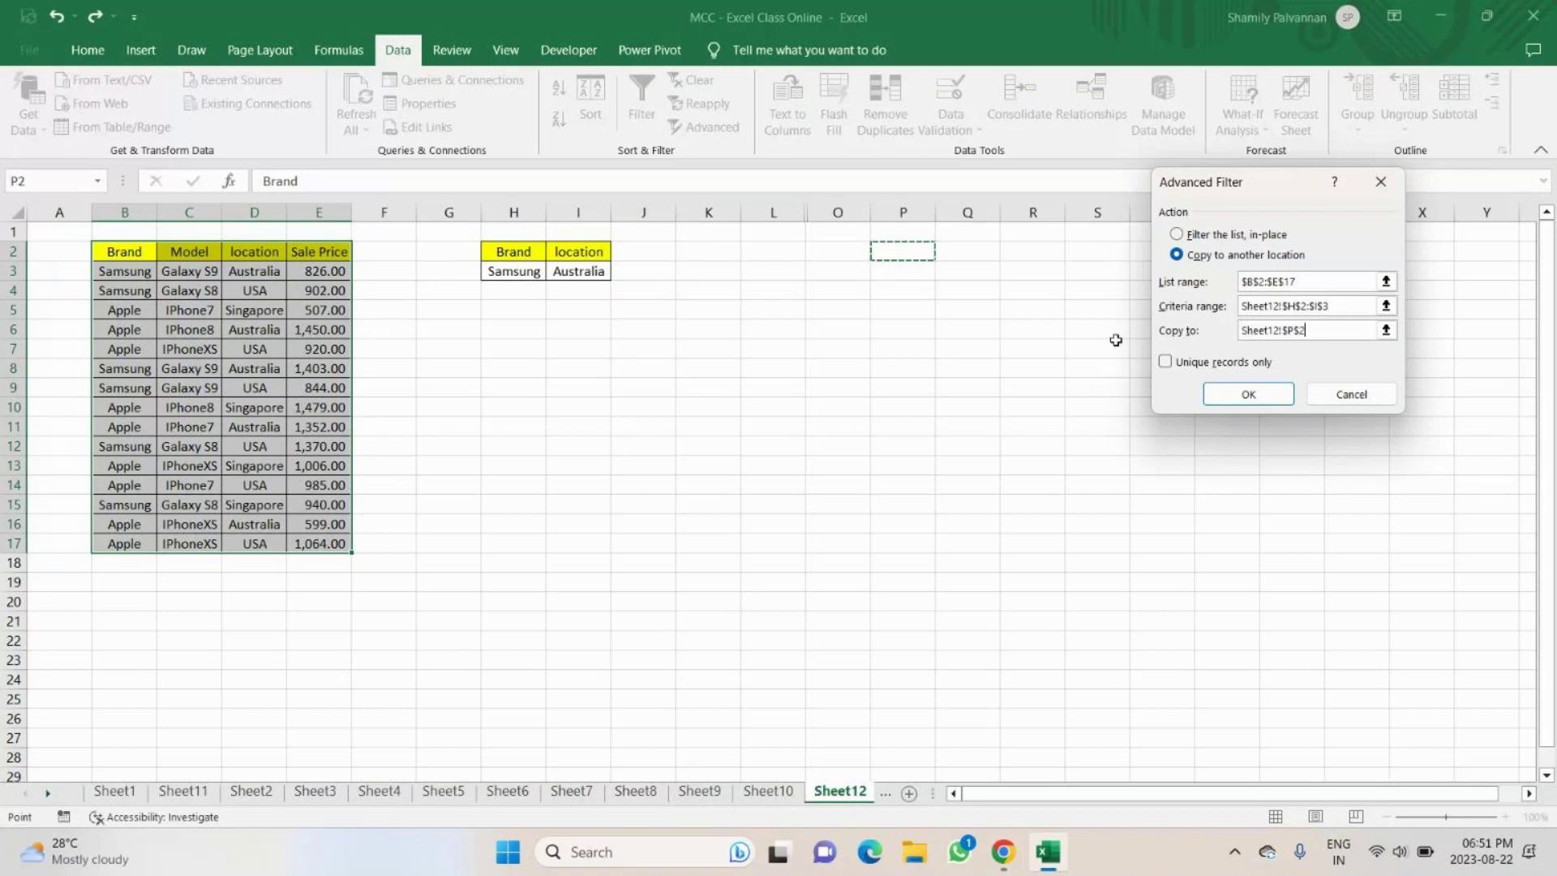
left_click(1249, 395)
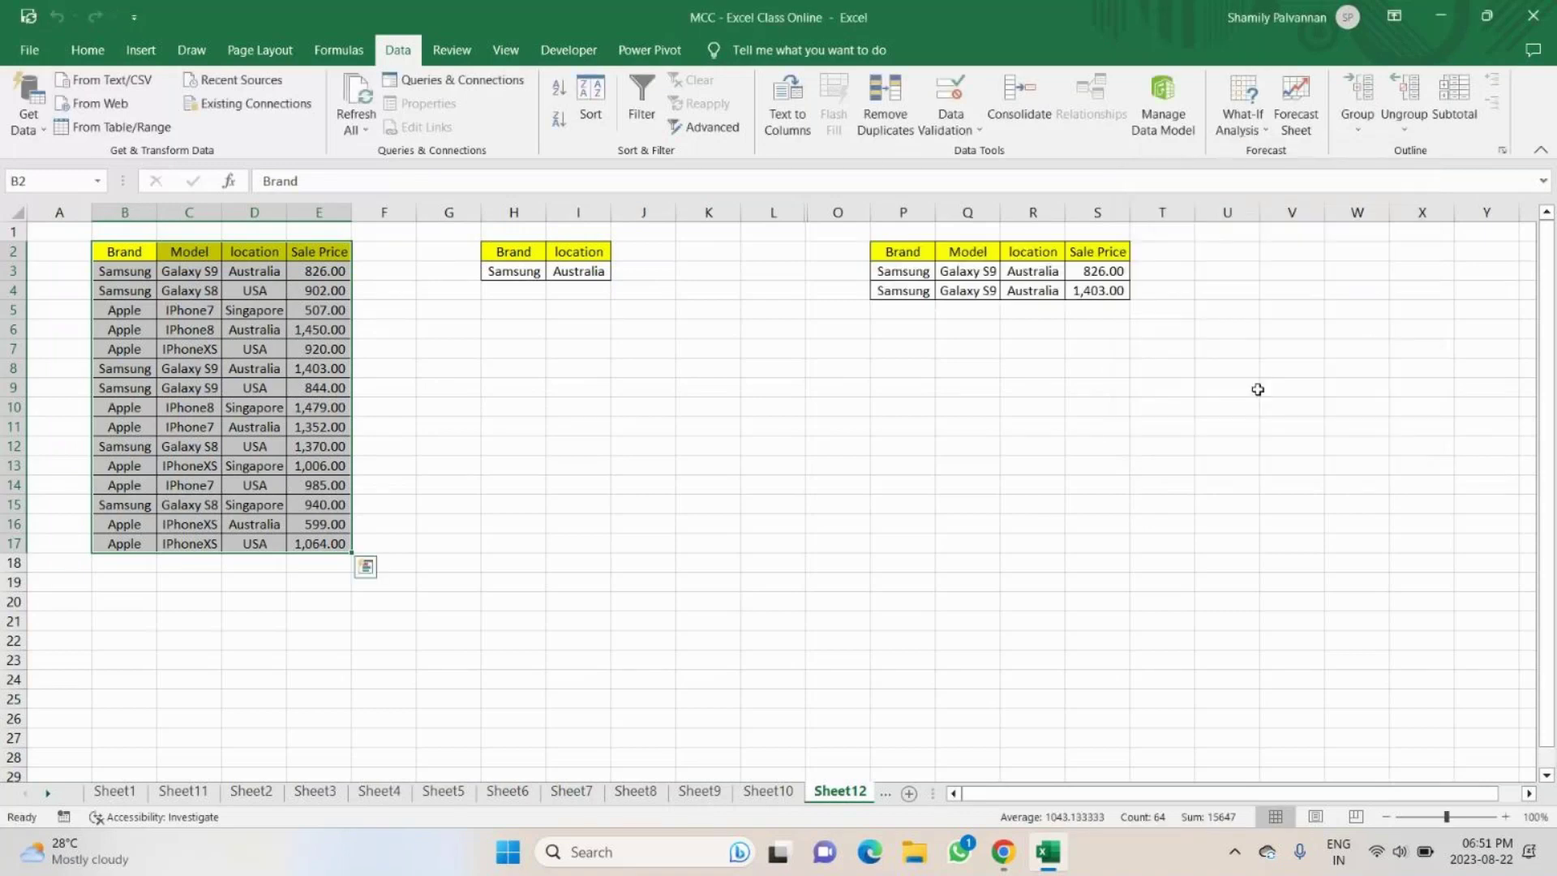
Switch the I3 location criterion to USA, then back to Australia.
left_click(578, 272)
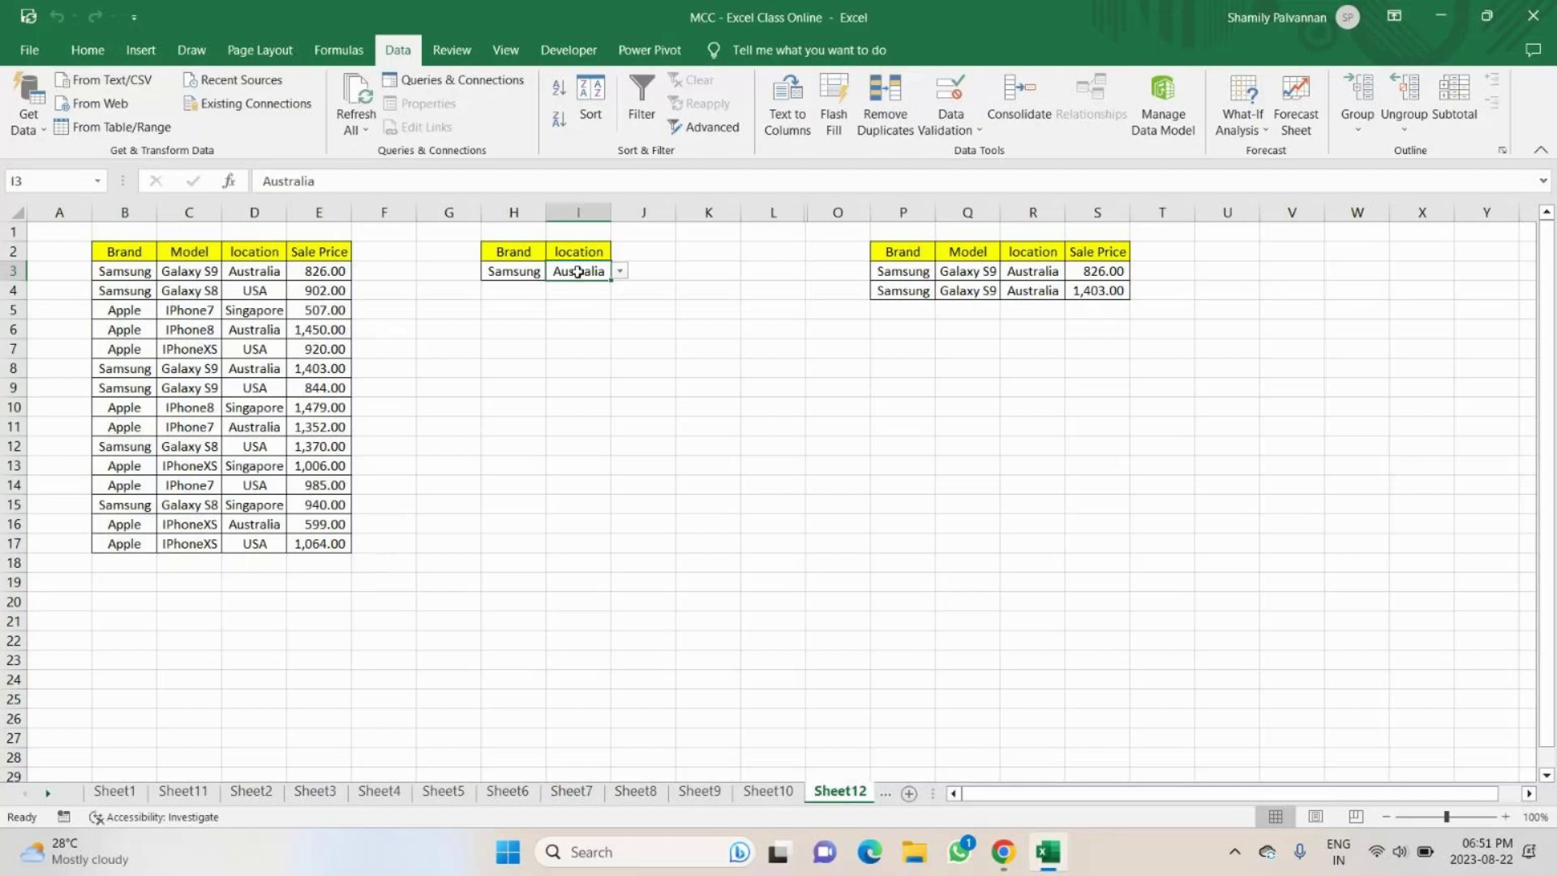
left_click(620, 272)
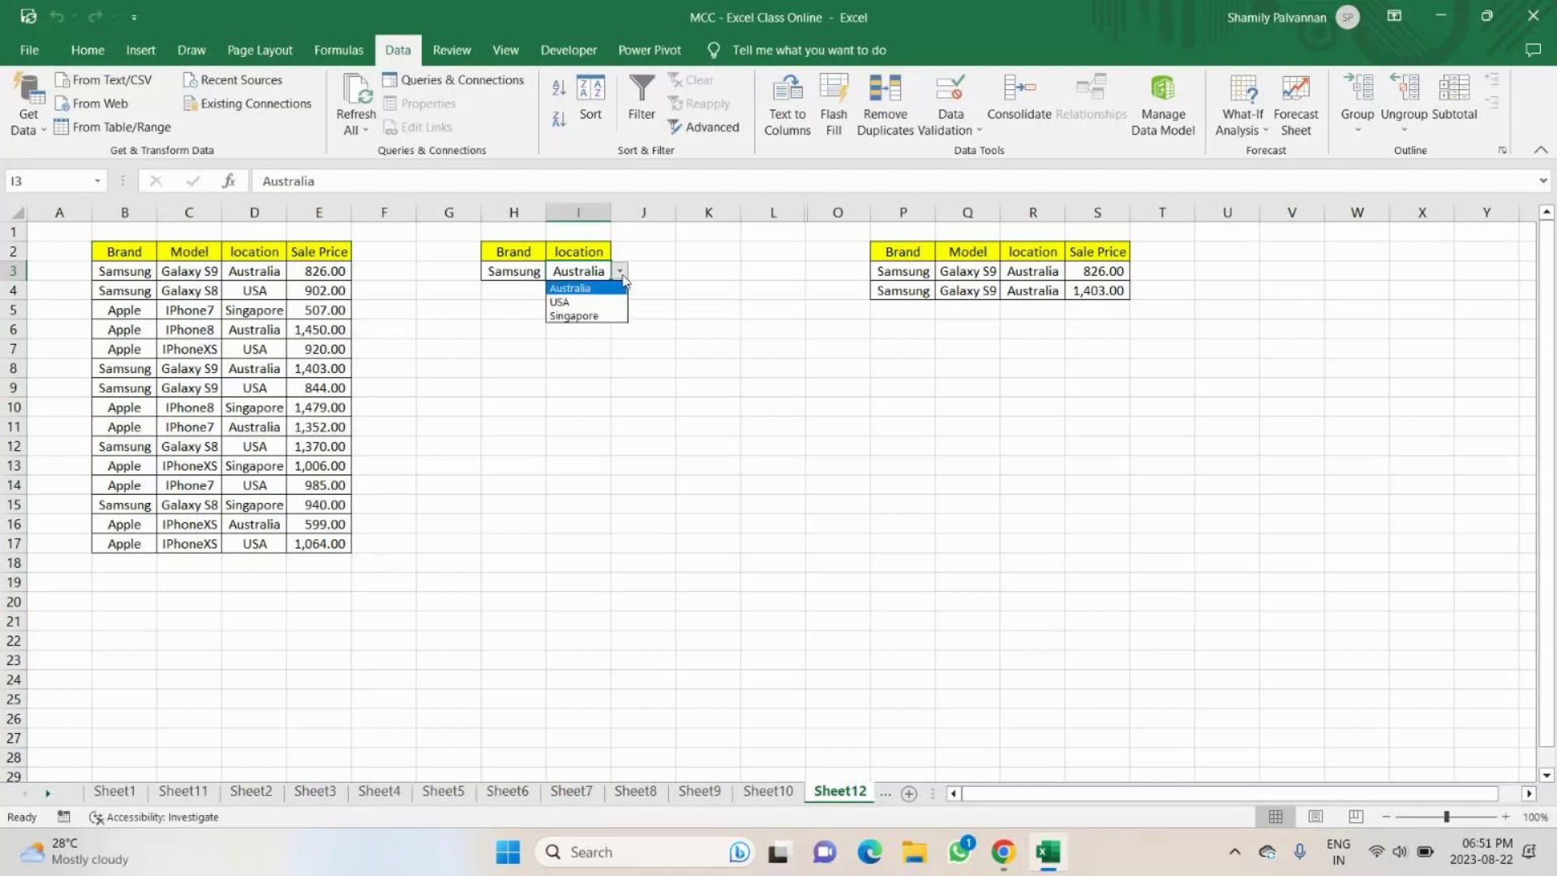
left_click(560, 301)
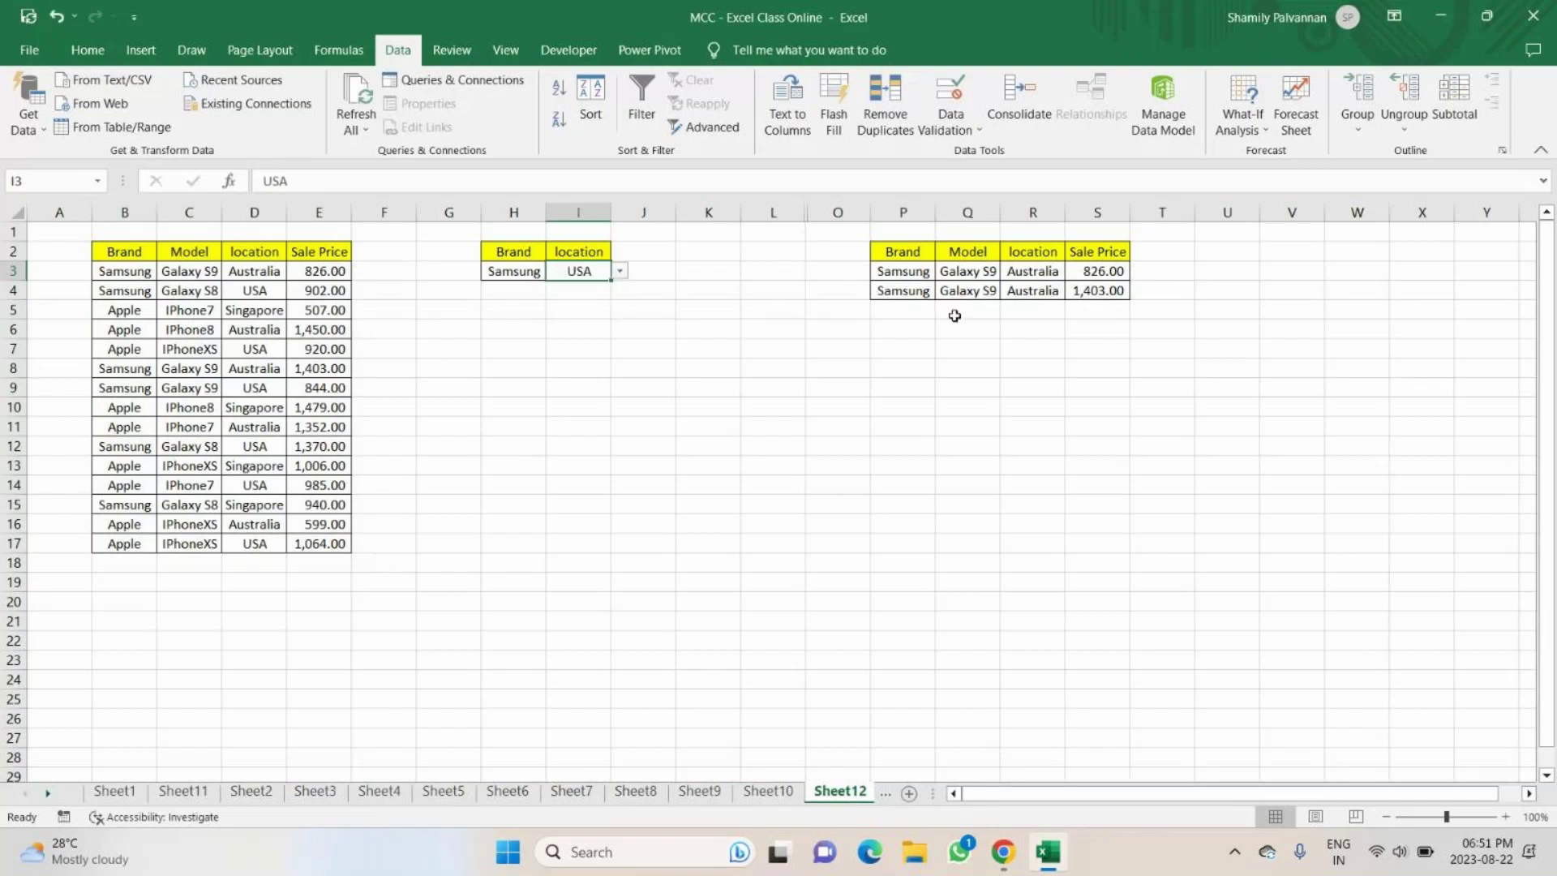
left_click(620, 271)
left_click(568, 288)
left_click(1095, 346)
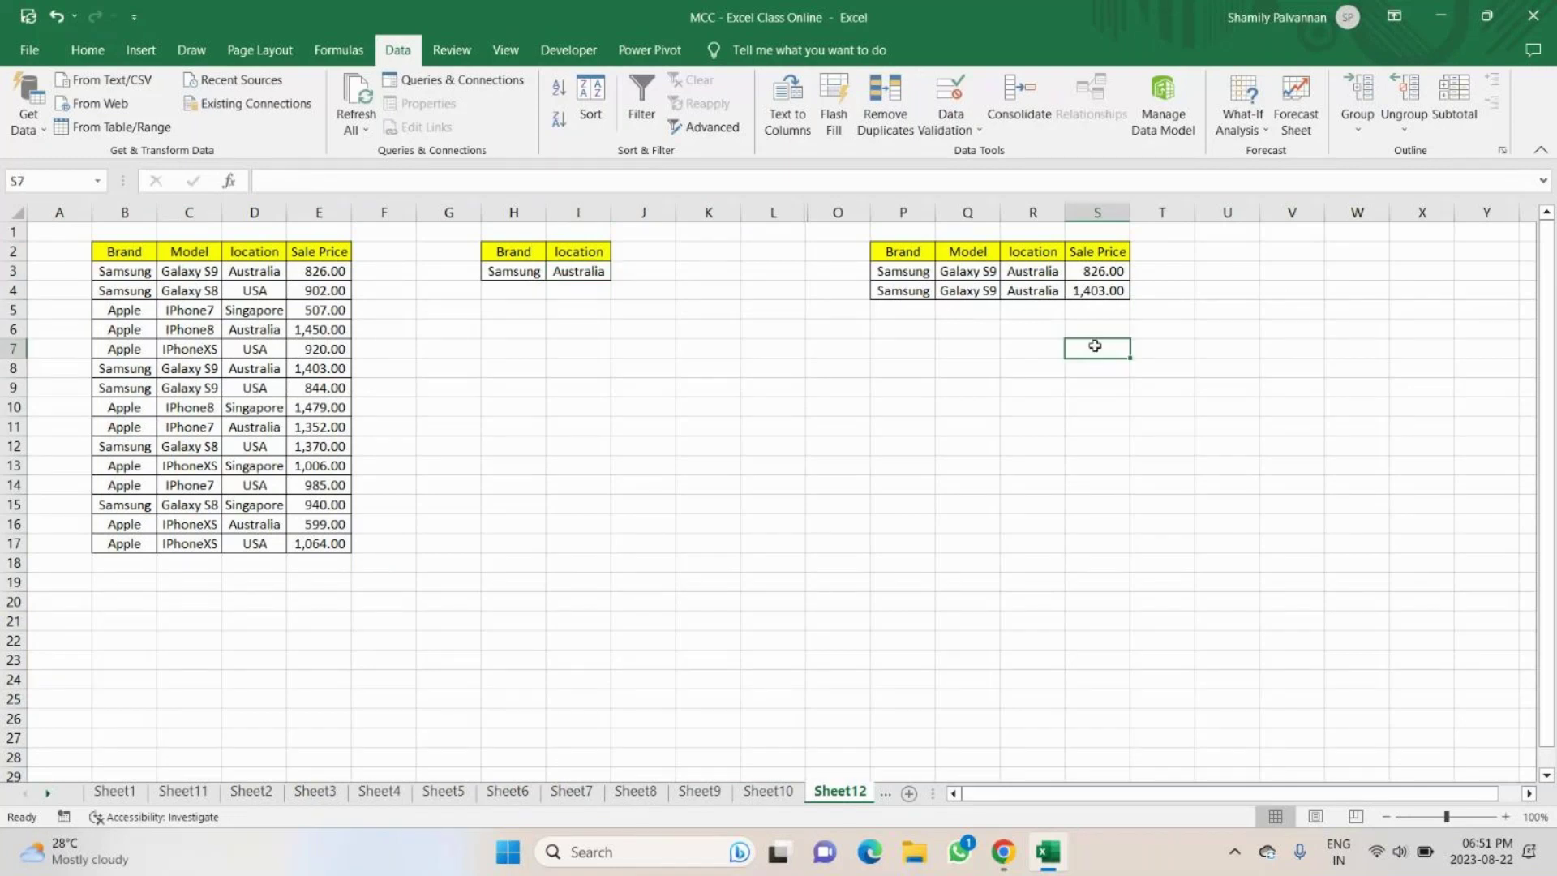
Use the drop-downs to set the location to Singapore and the brand to Apple.
left_click(604, 272)
left_click(620, 272)
left_click(560, 302)
left_click(635, 270)
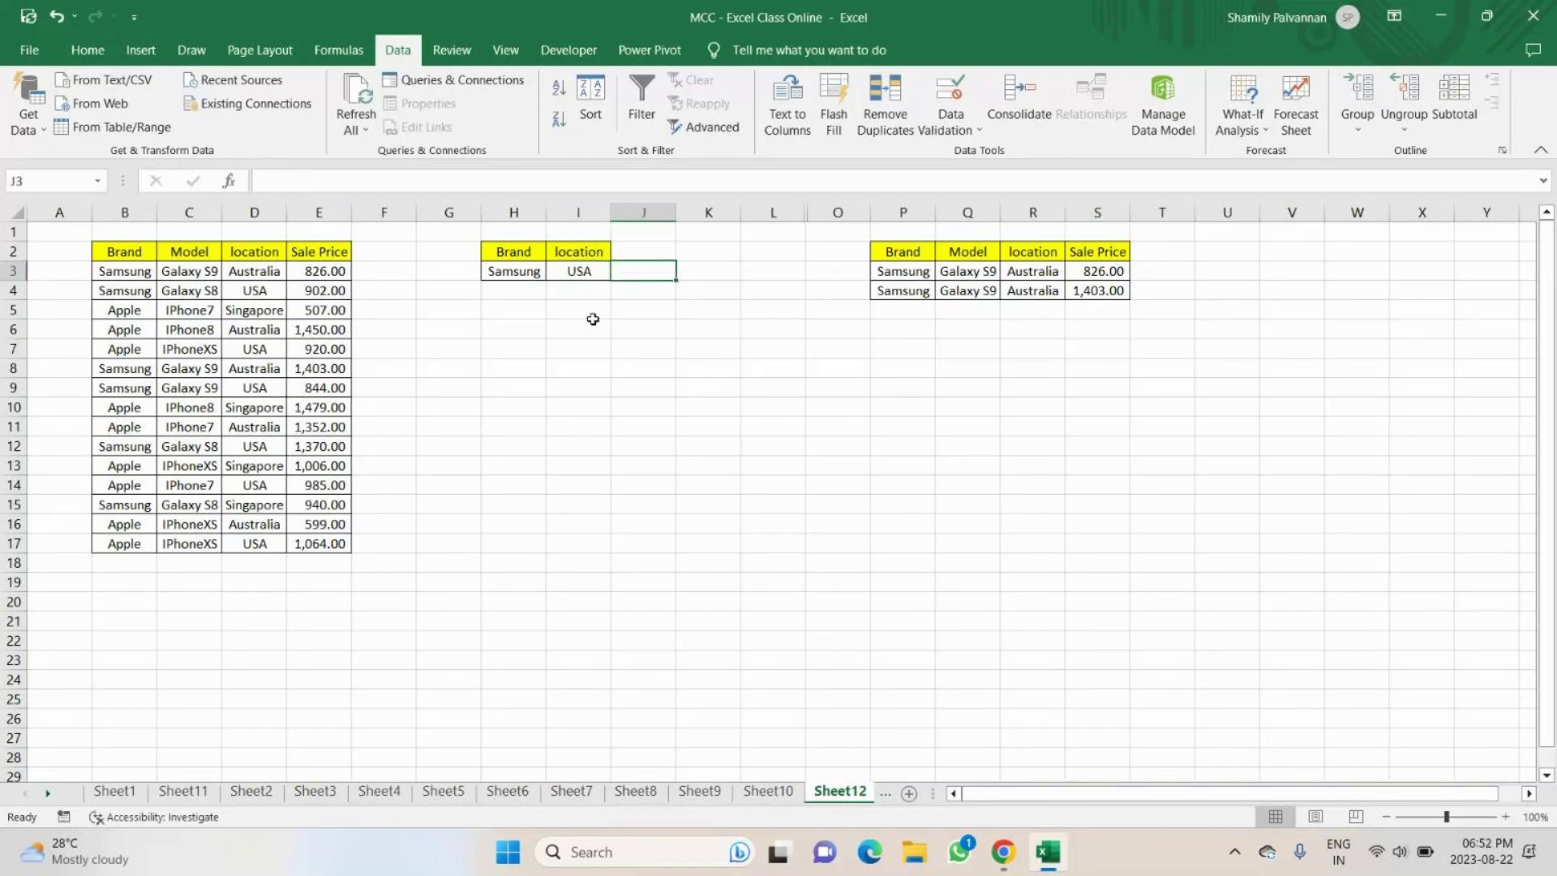
left_click(611, 276)
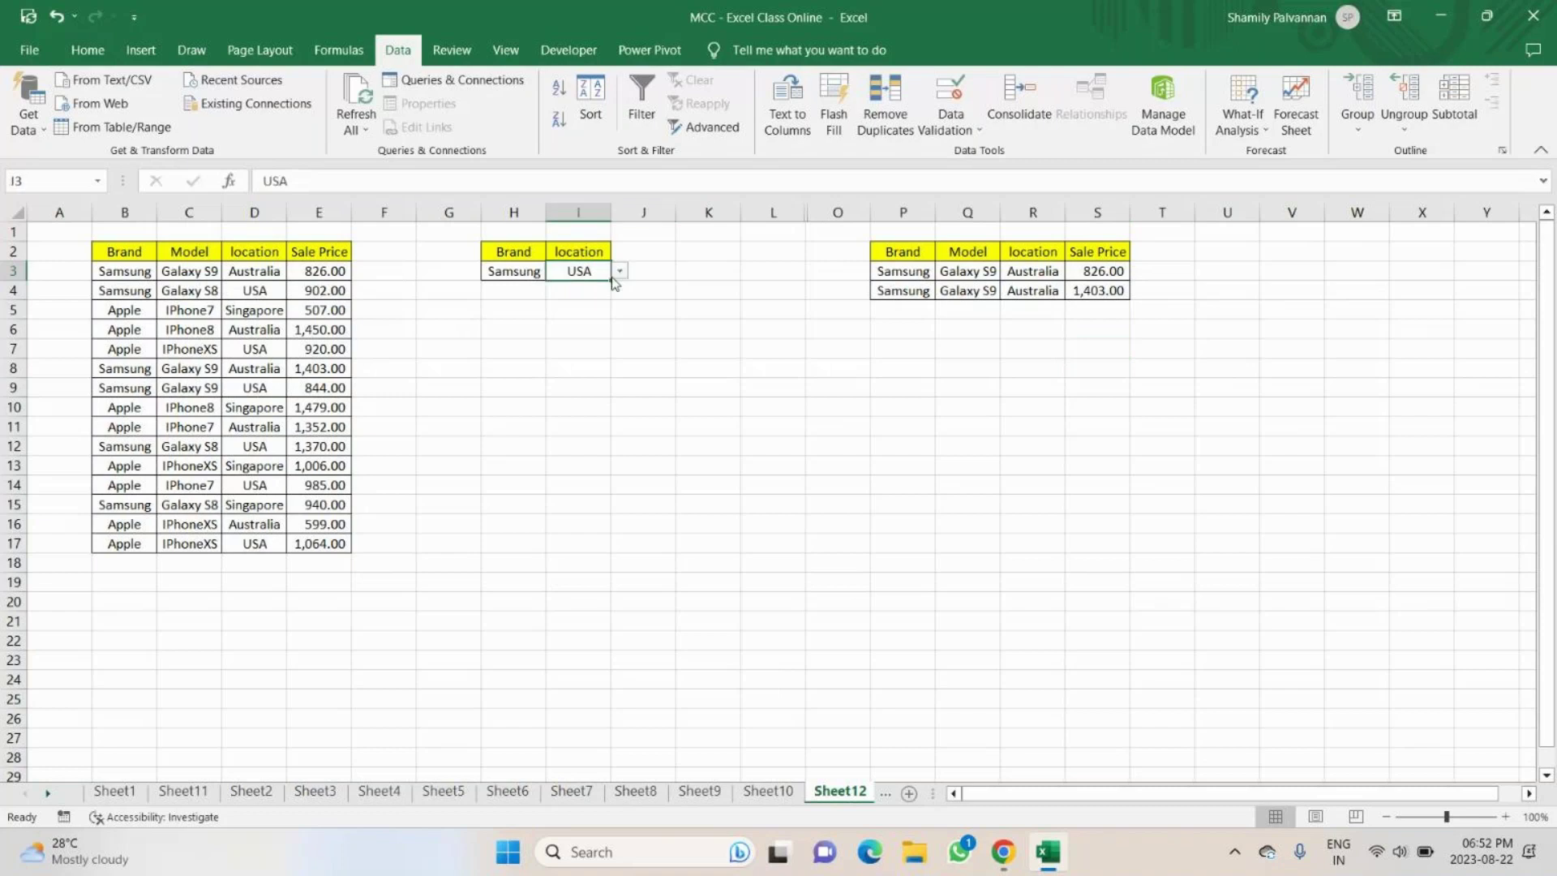
left_click(620, 272)
left_click(568, 315)
left_click(541, 274)
left_click(555, 272)
left_click(520, 301)
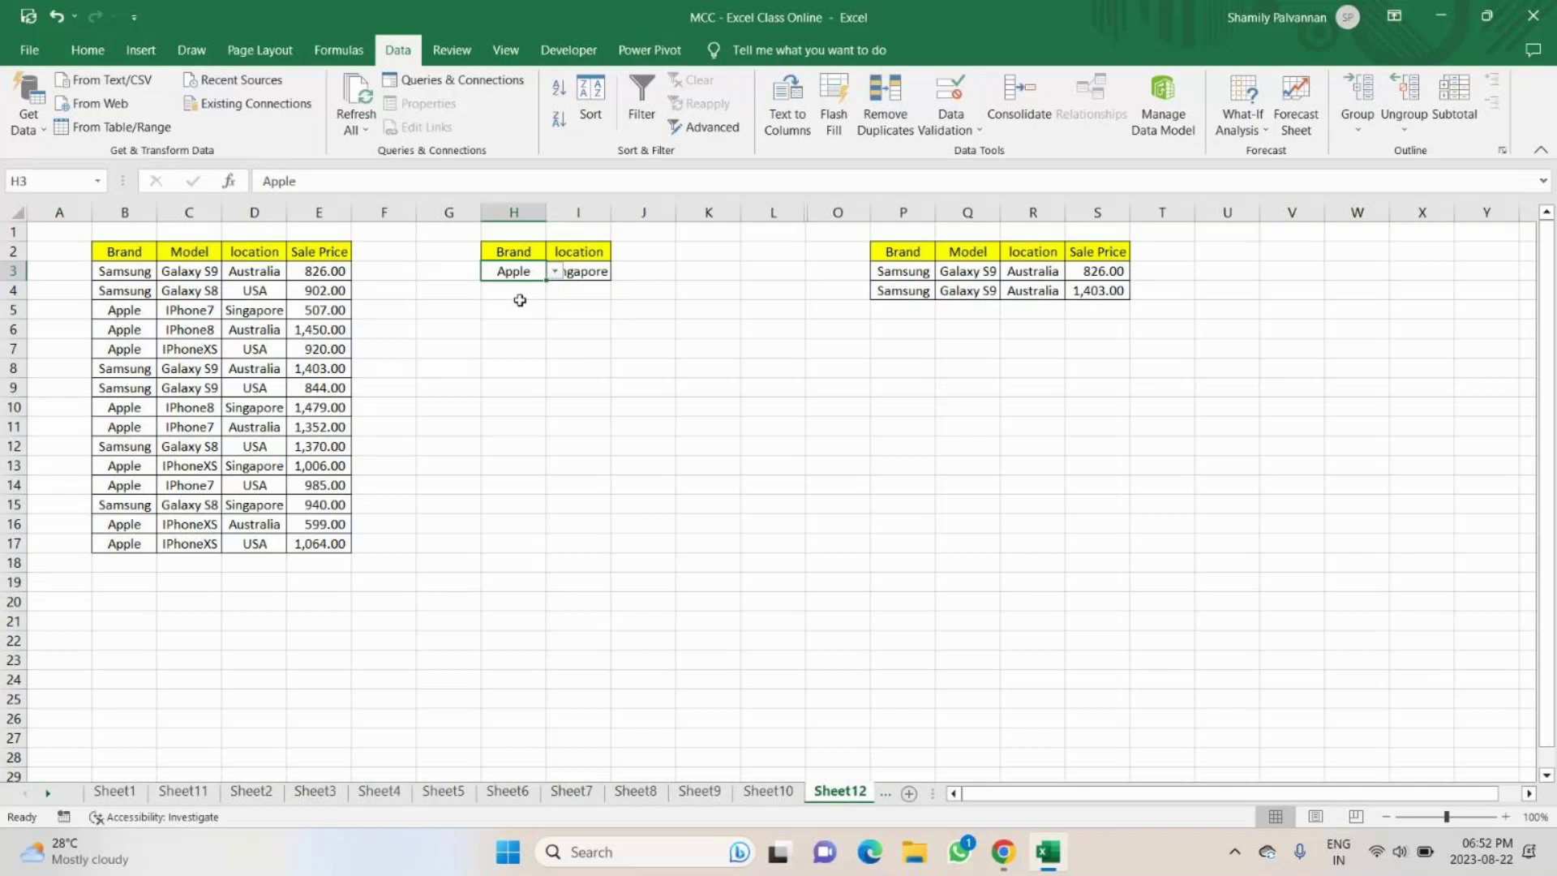
left_click(1020, 294)
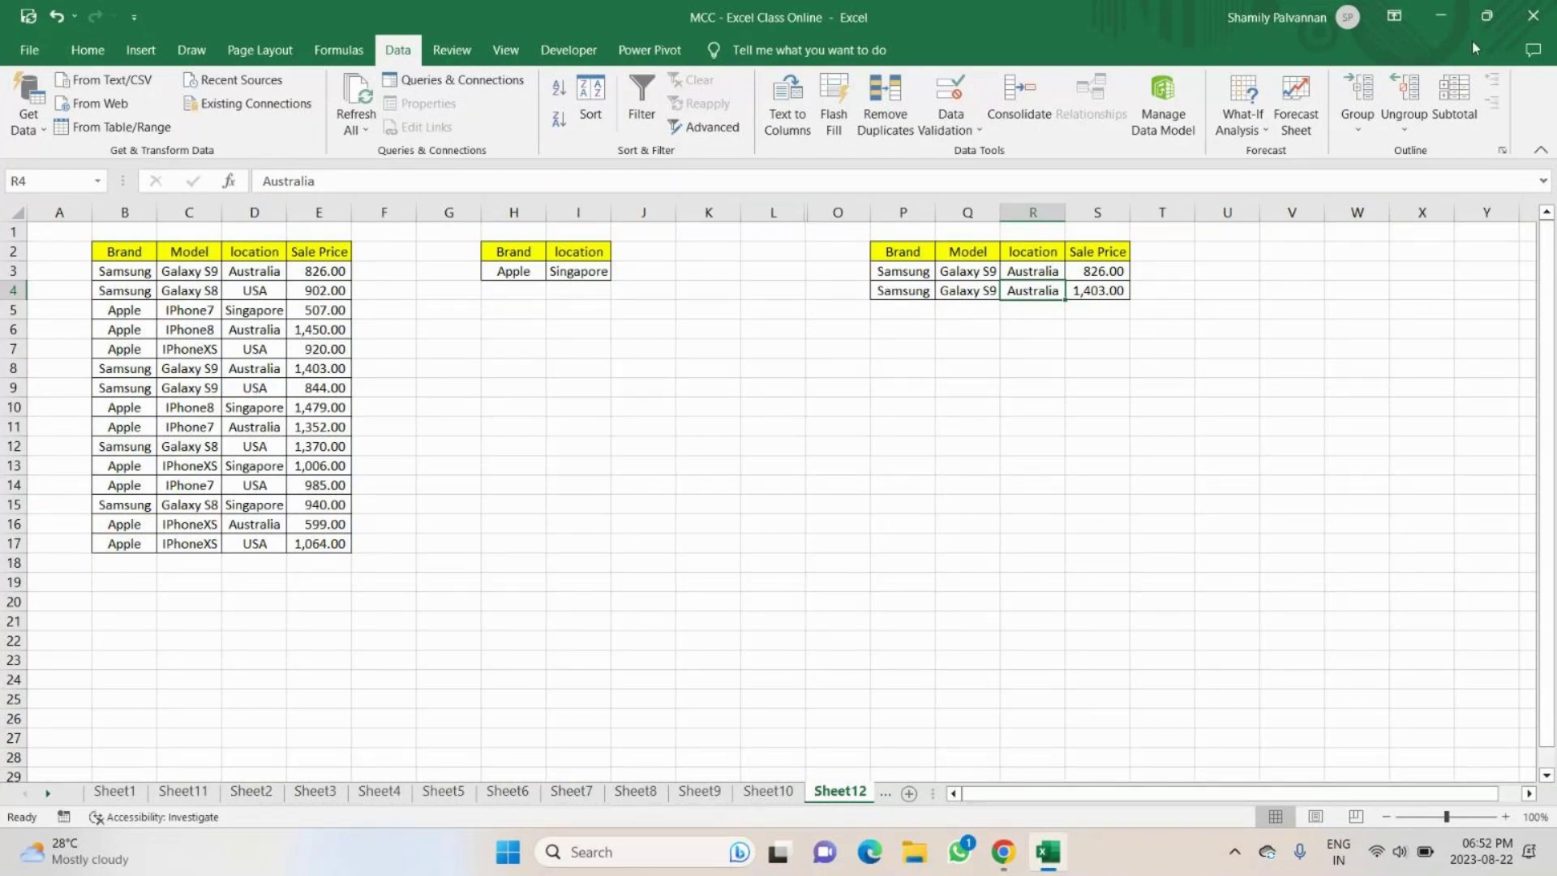
left_click(1440, 16)
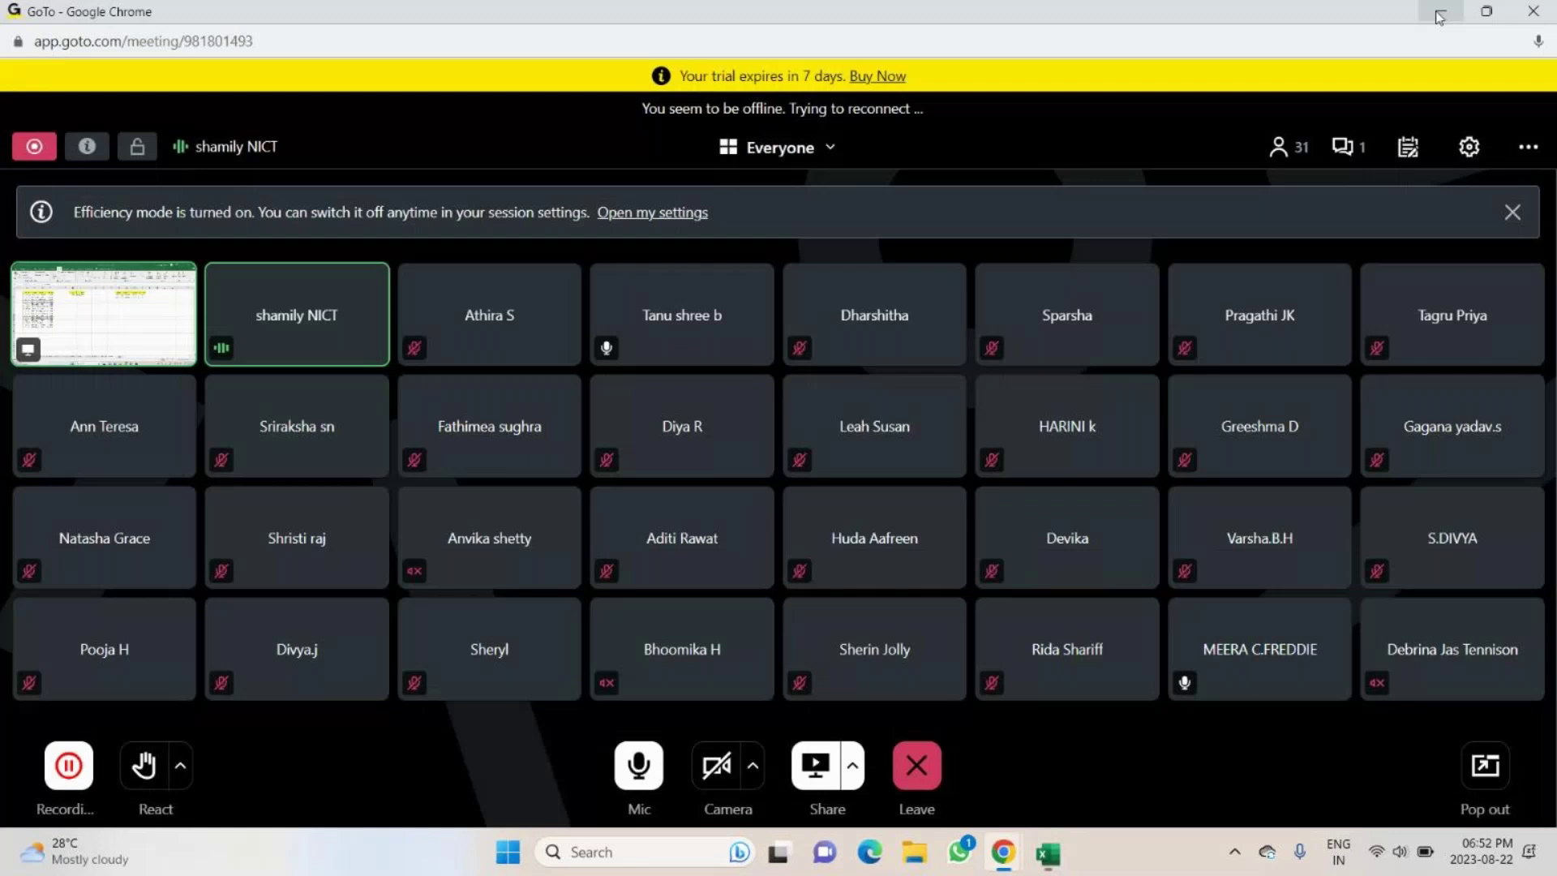
Minimize the GoTo meeting window and maximize the File Explorer window.
left_click(1440, 17)
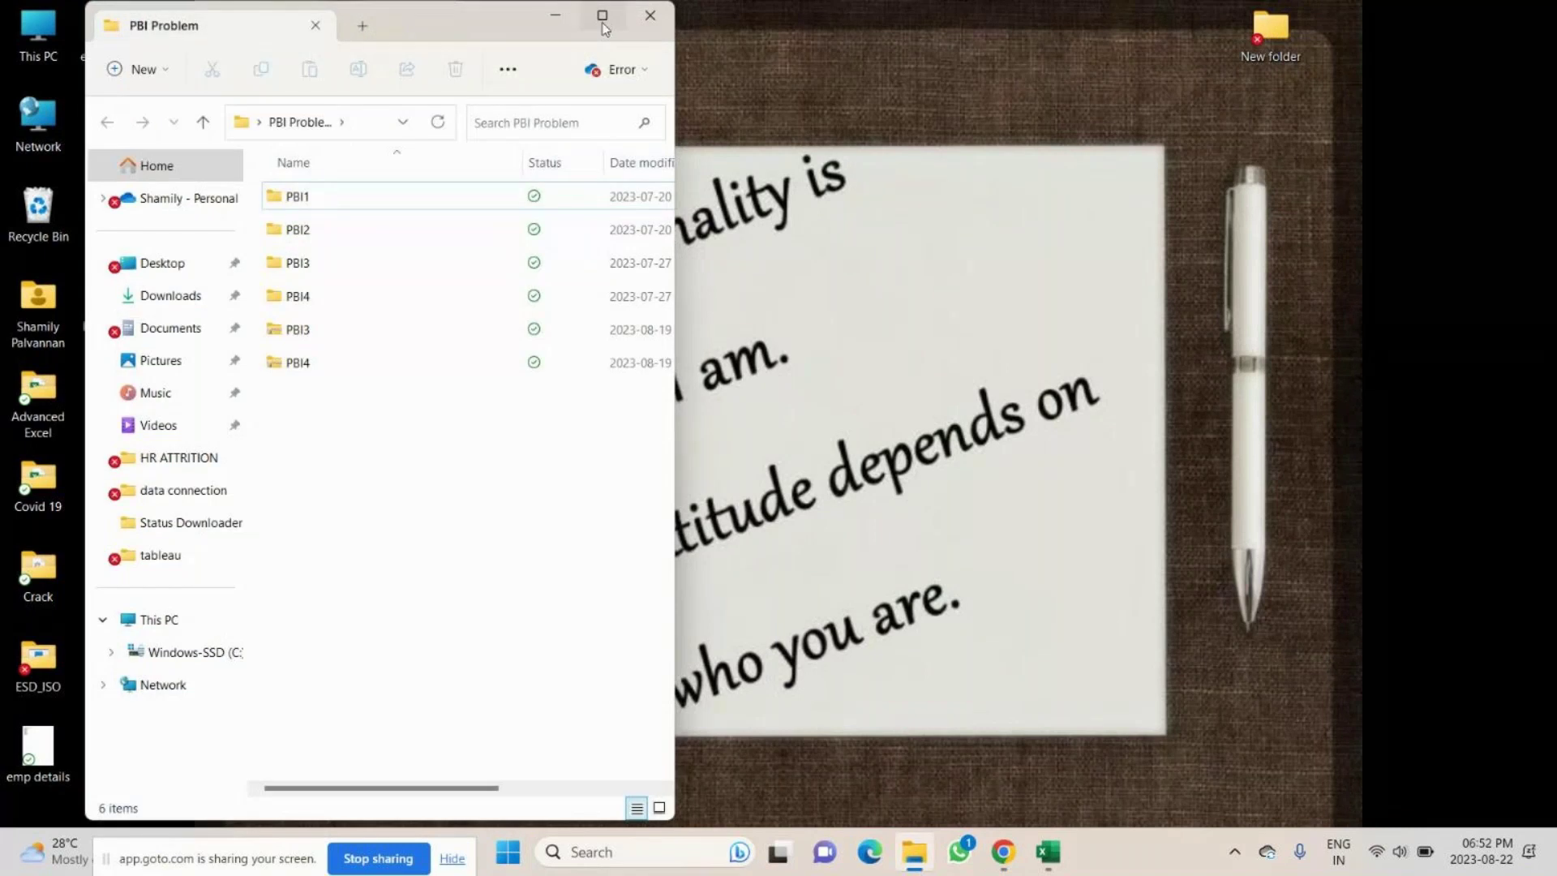
left_click(602, 16)
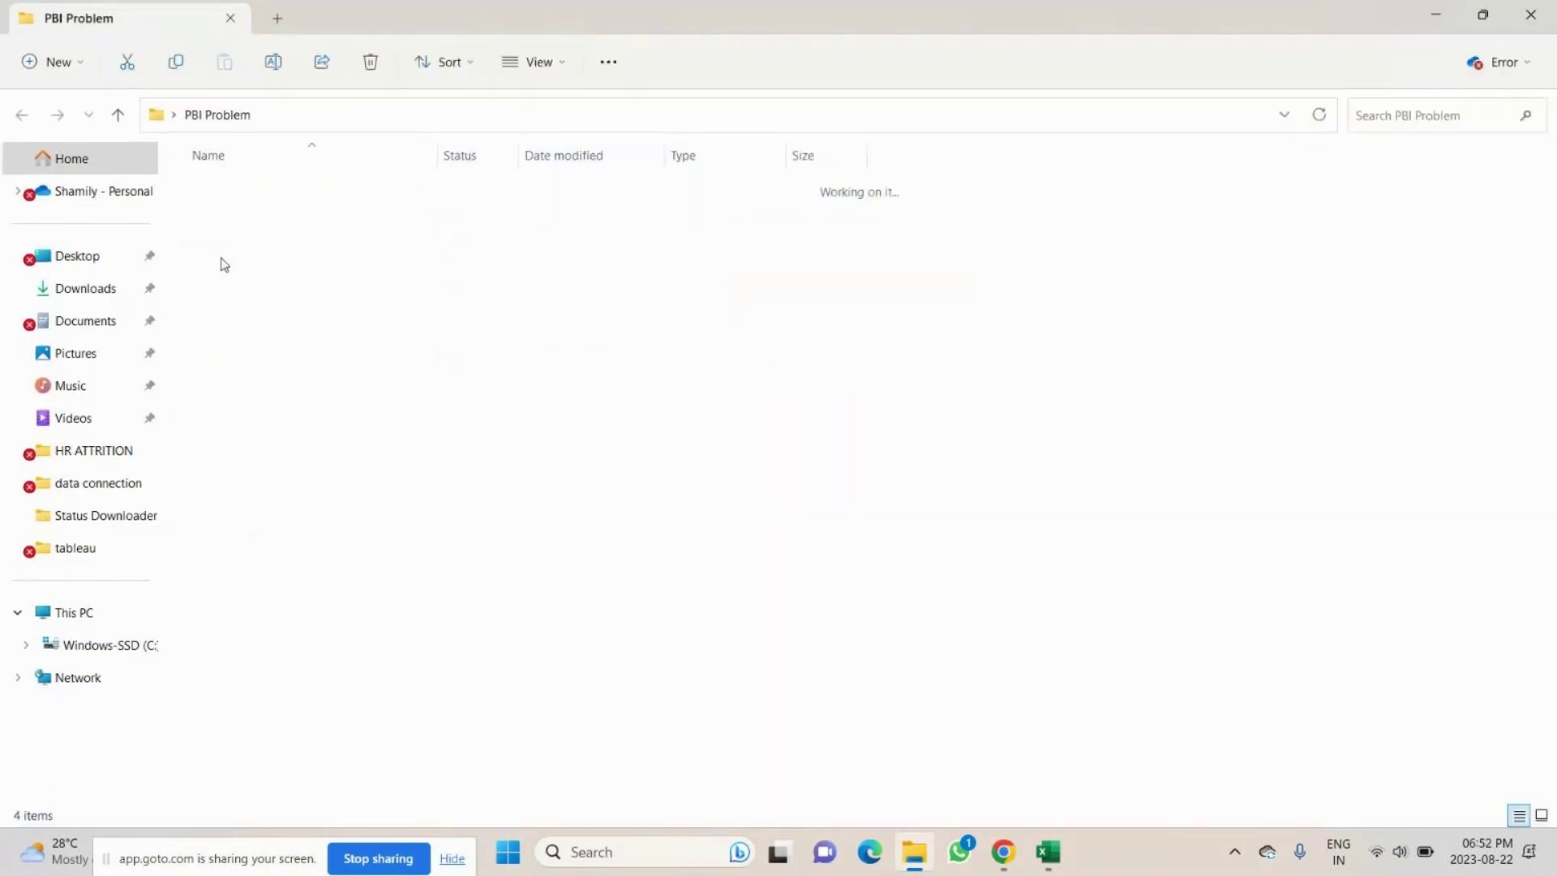
Navigate into PBI2 > Office Supplies and select the OfficeSupplies workbook file.
double_click(224, 264)
left_click(217, 114)
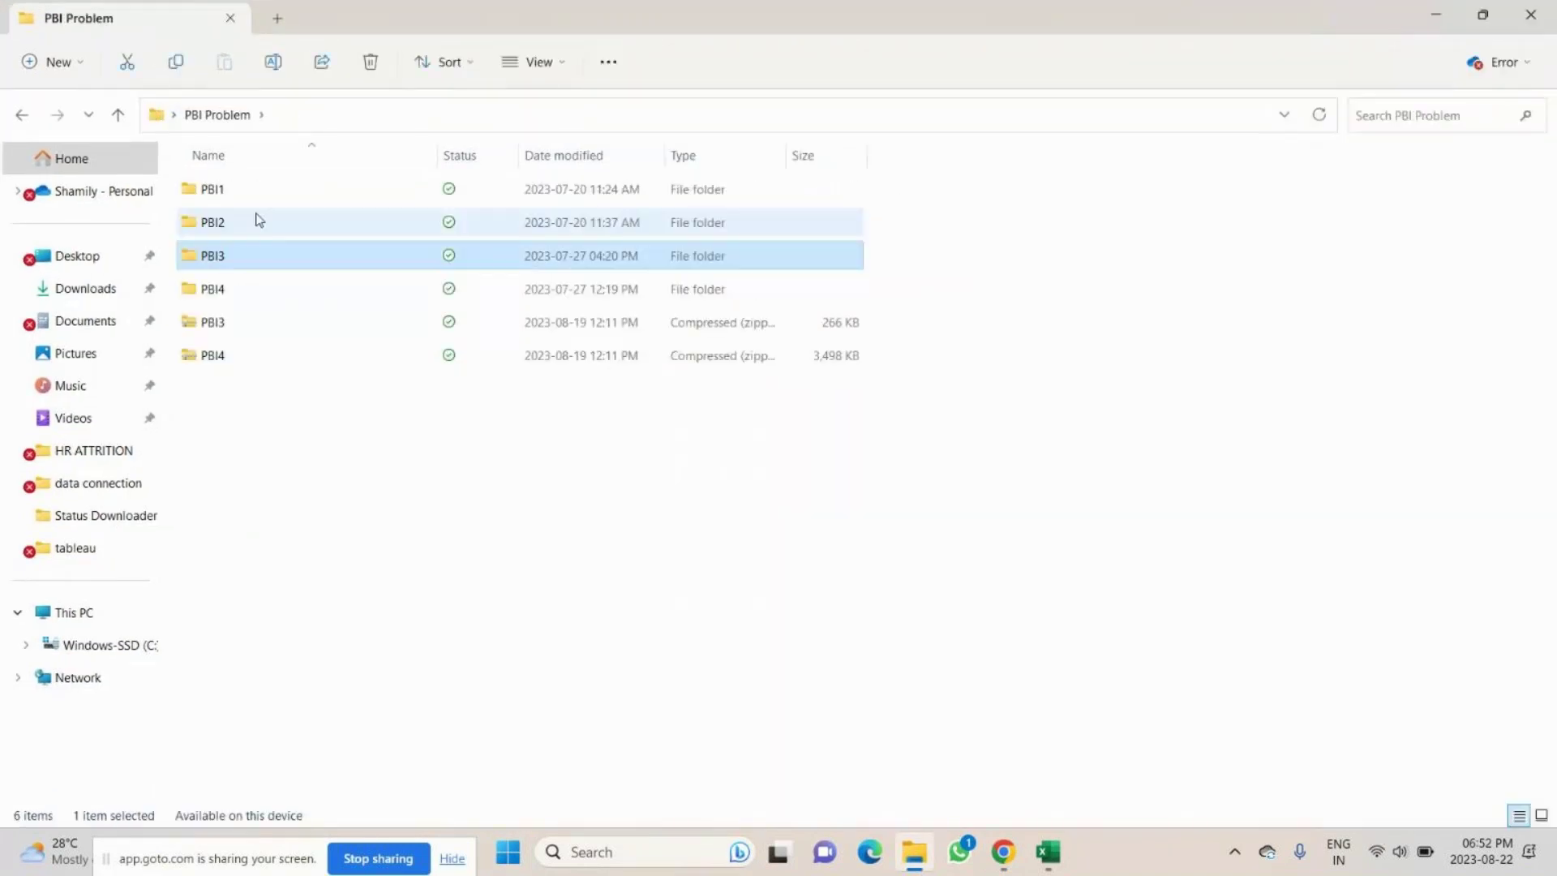
double_click(243, 221)
double_click(250, 193)
left_click(234, 199)
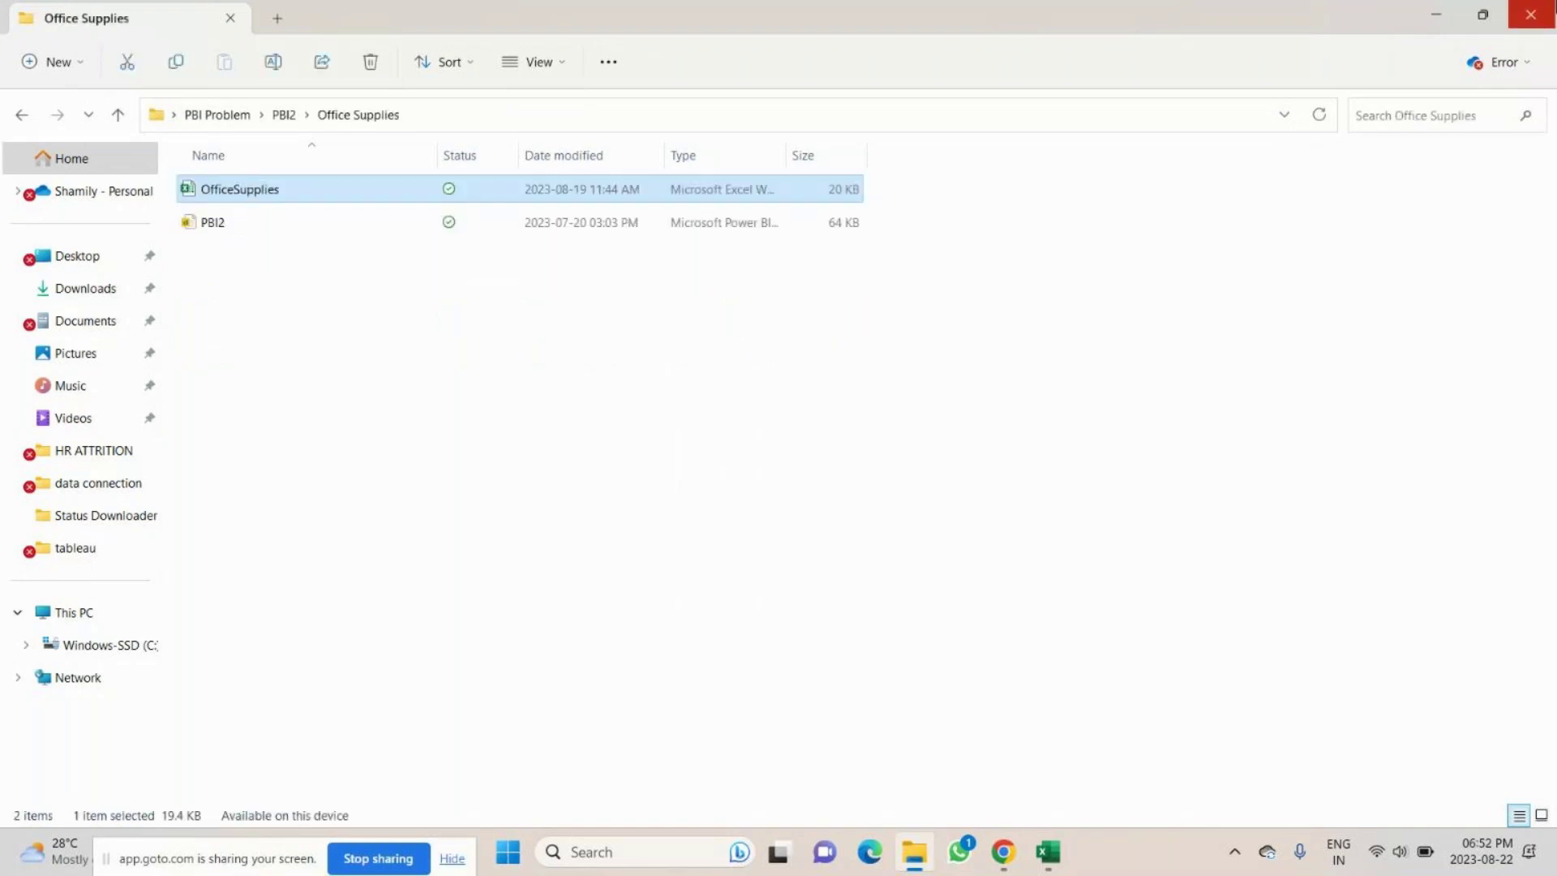
left_click(1434, 17)
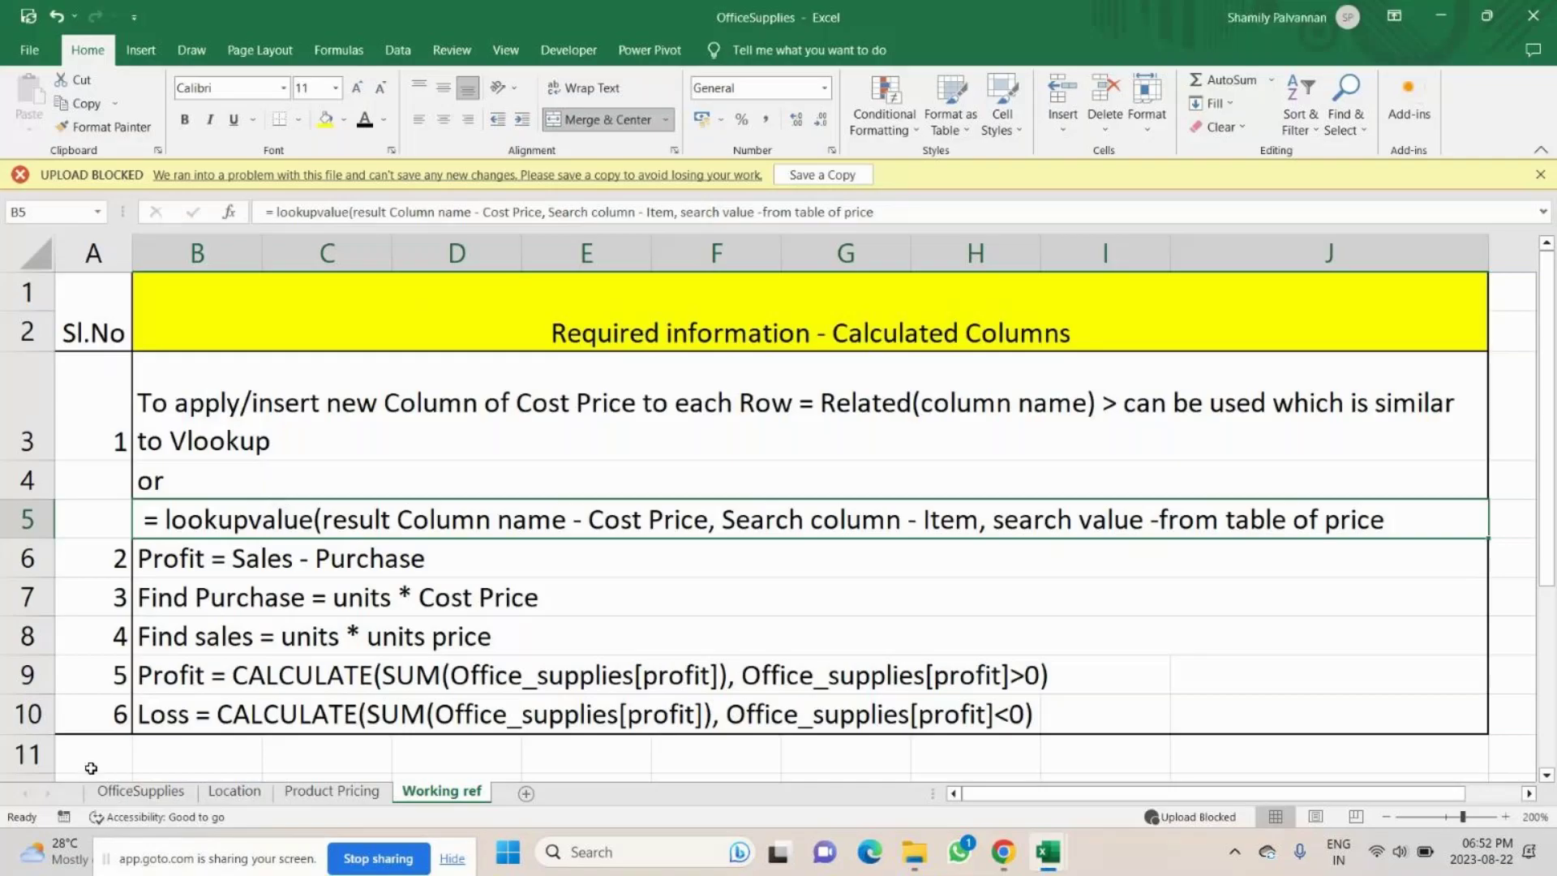
Delete the OfficeSupplies sheet, then close and reopen the OfficeSupplies workbook from the desktop.
left_click(152, 792)
right_click(157, 795)
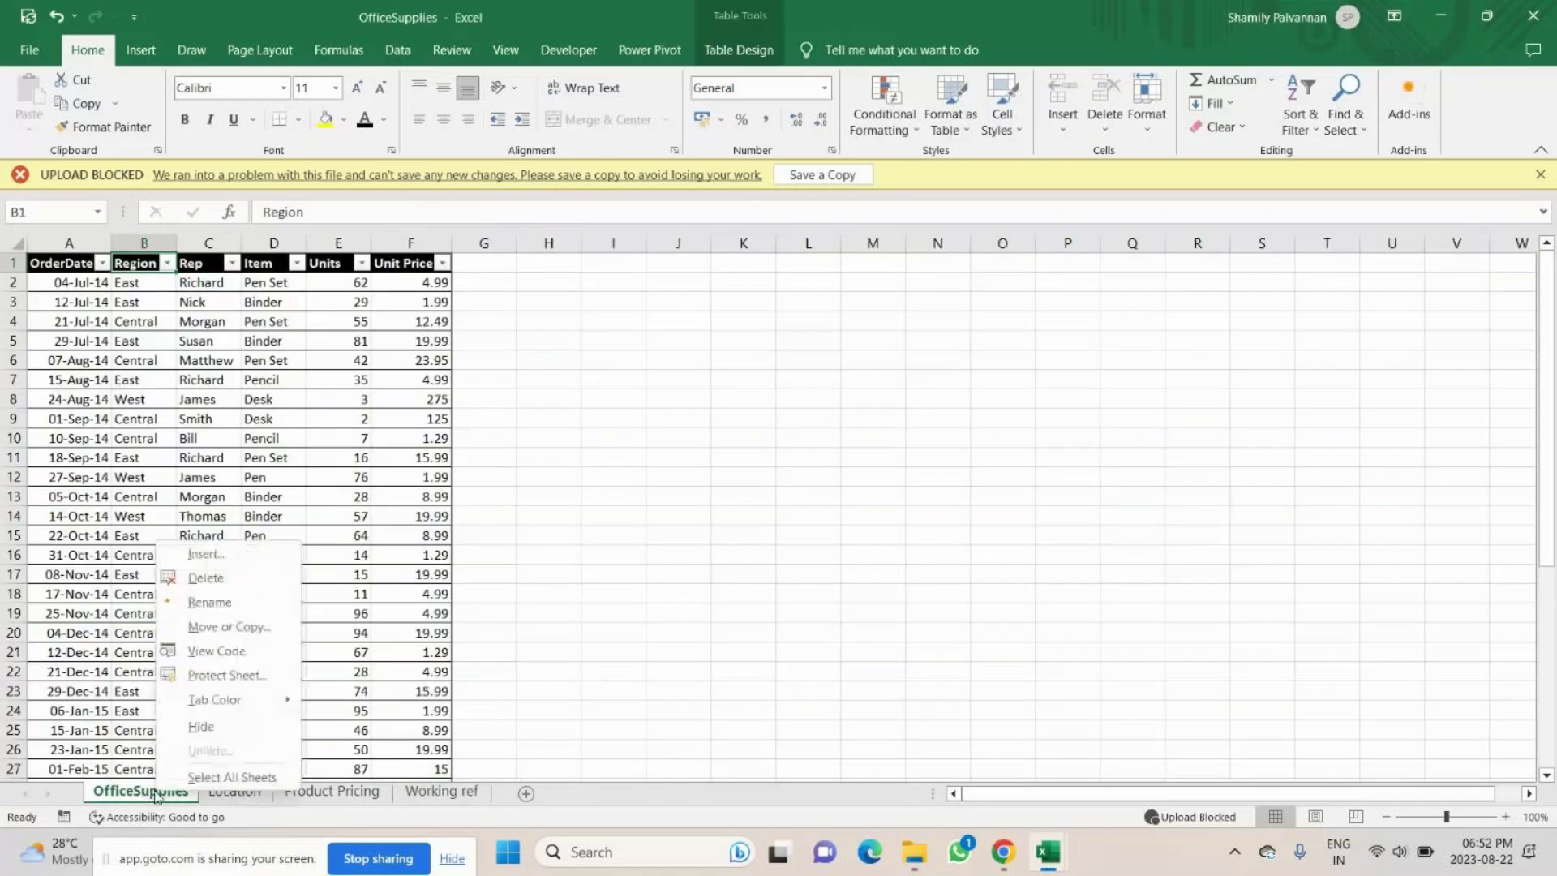
left_click(205, 577)
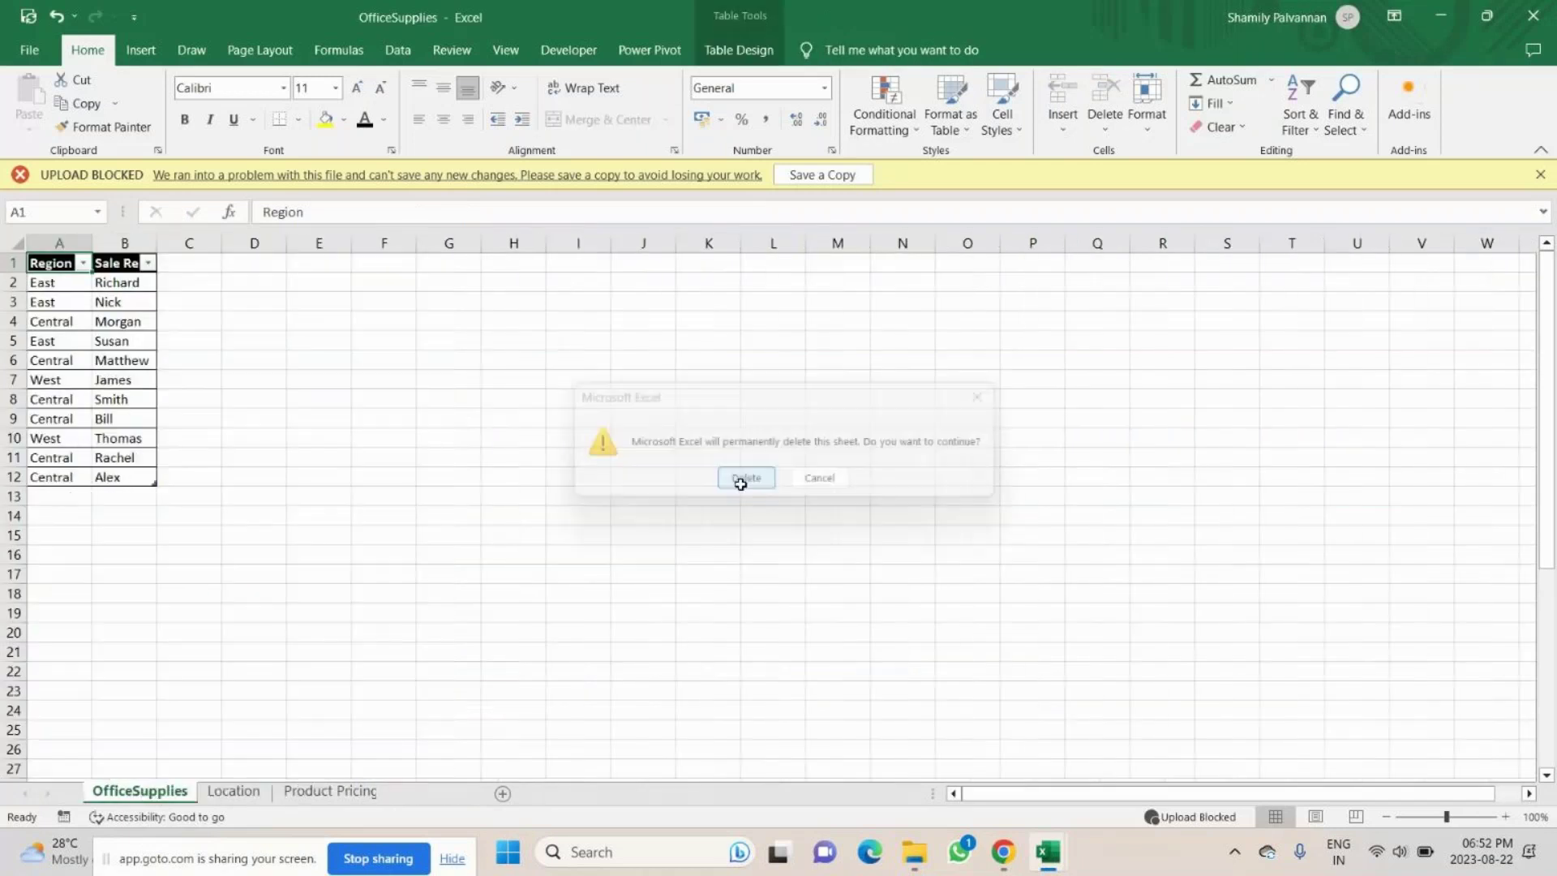
left_click(741, 480)
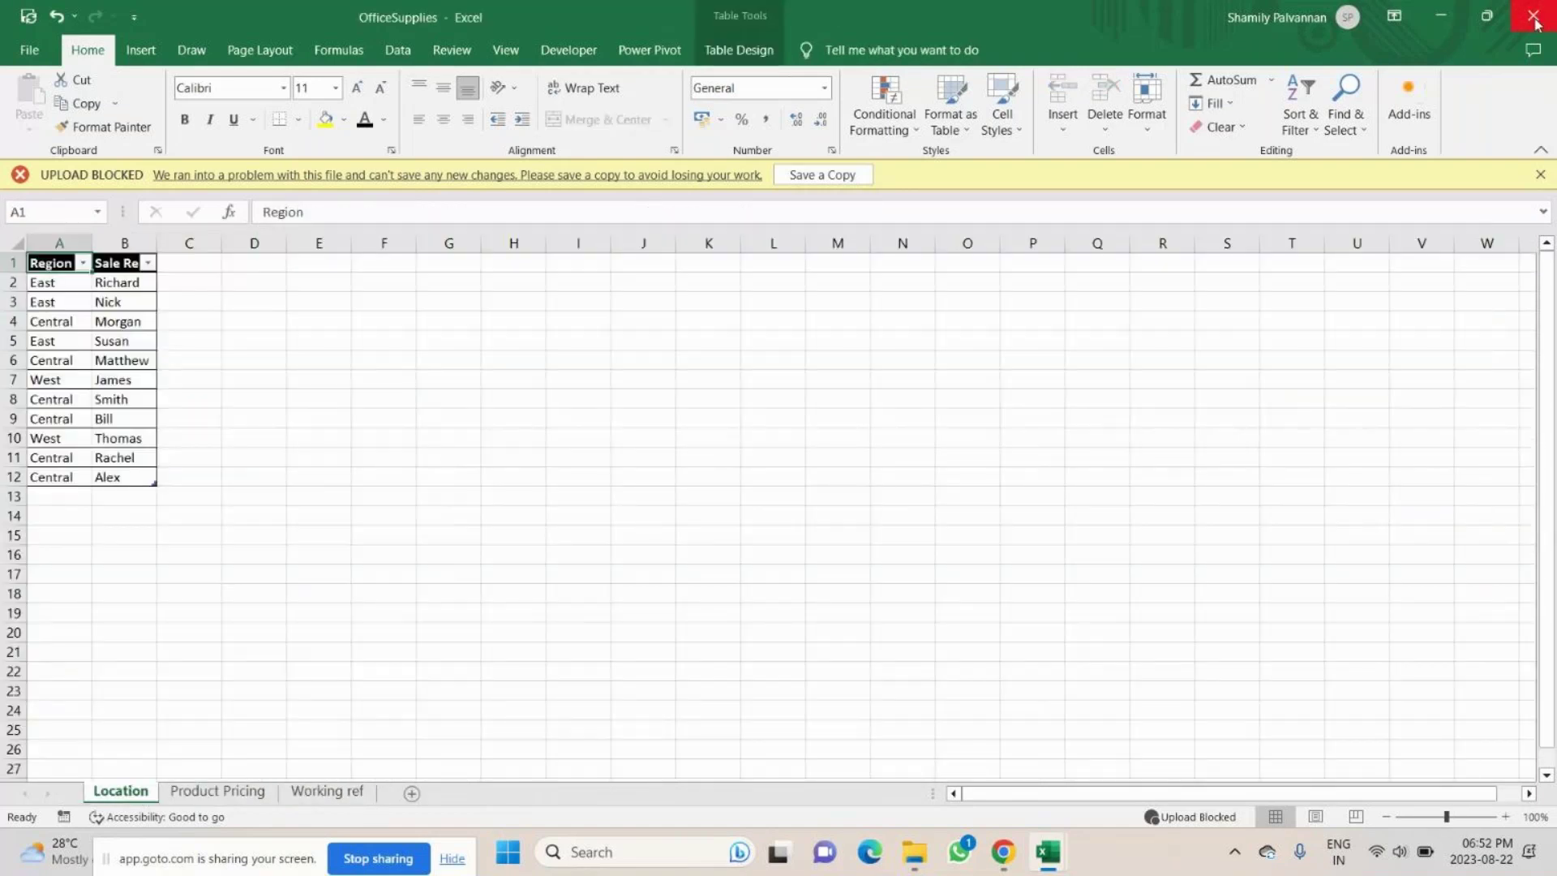
left_click(1533, 18)
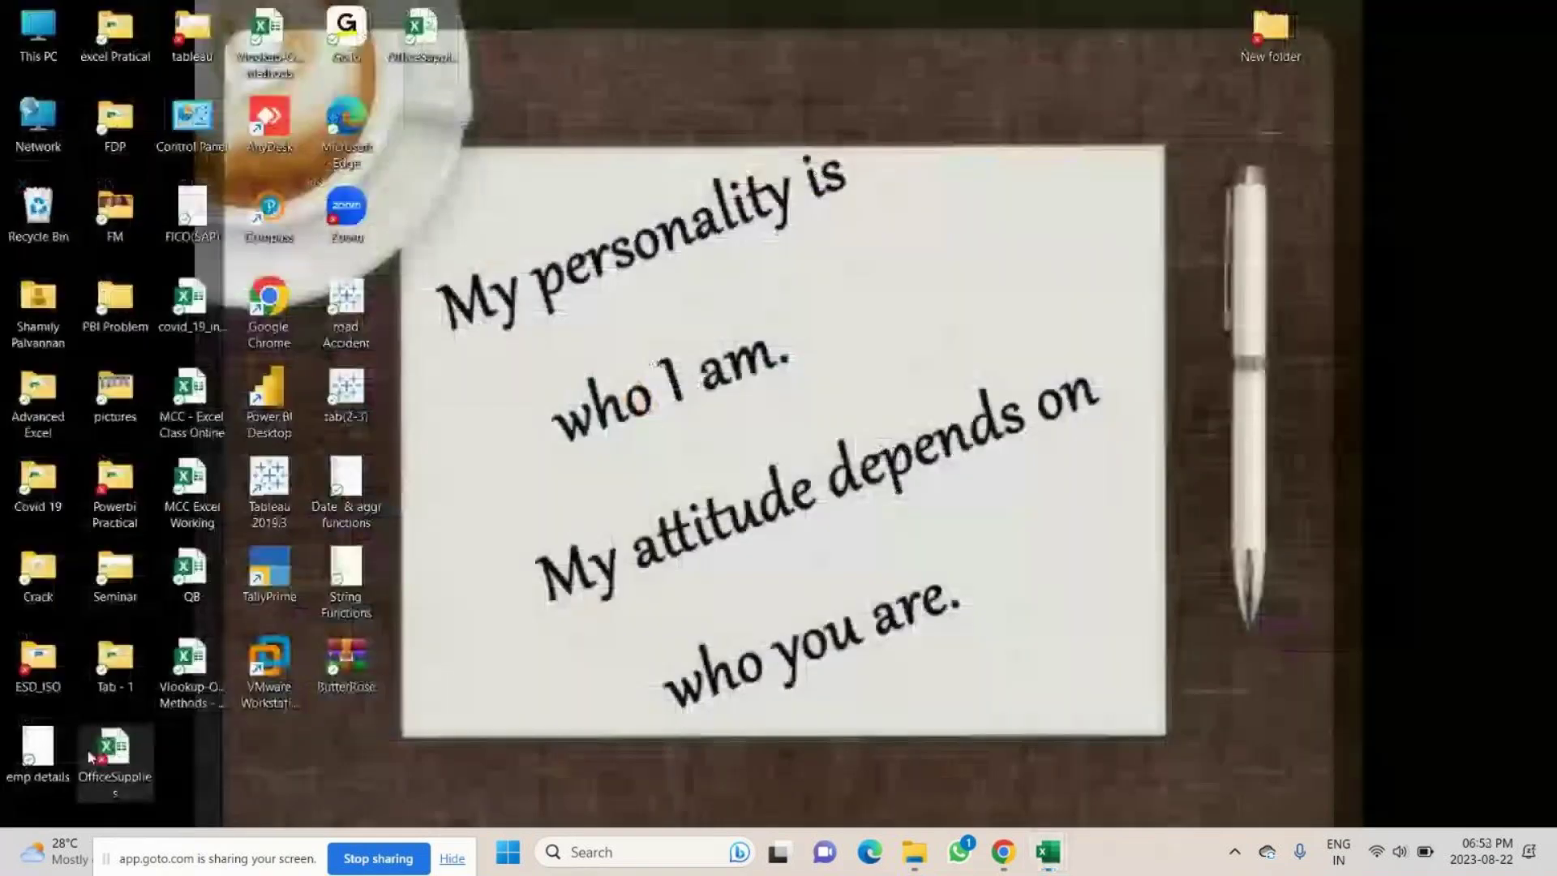
double_click(89, 757)
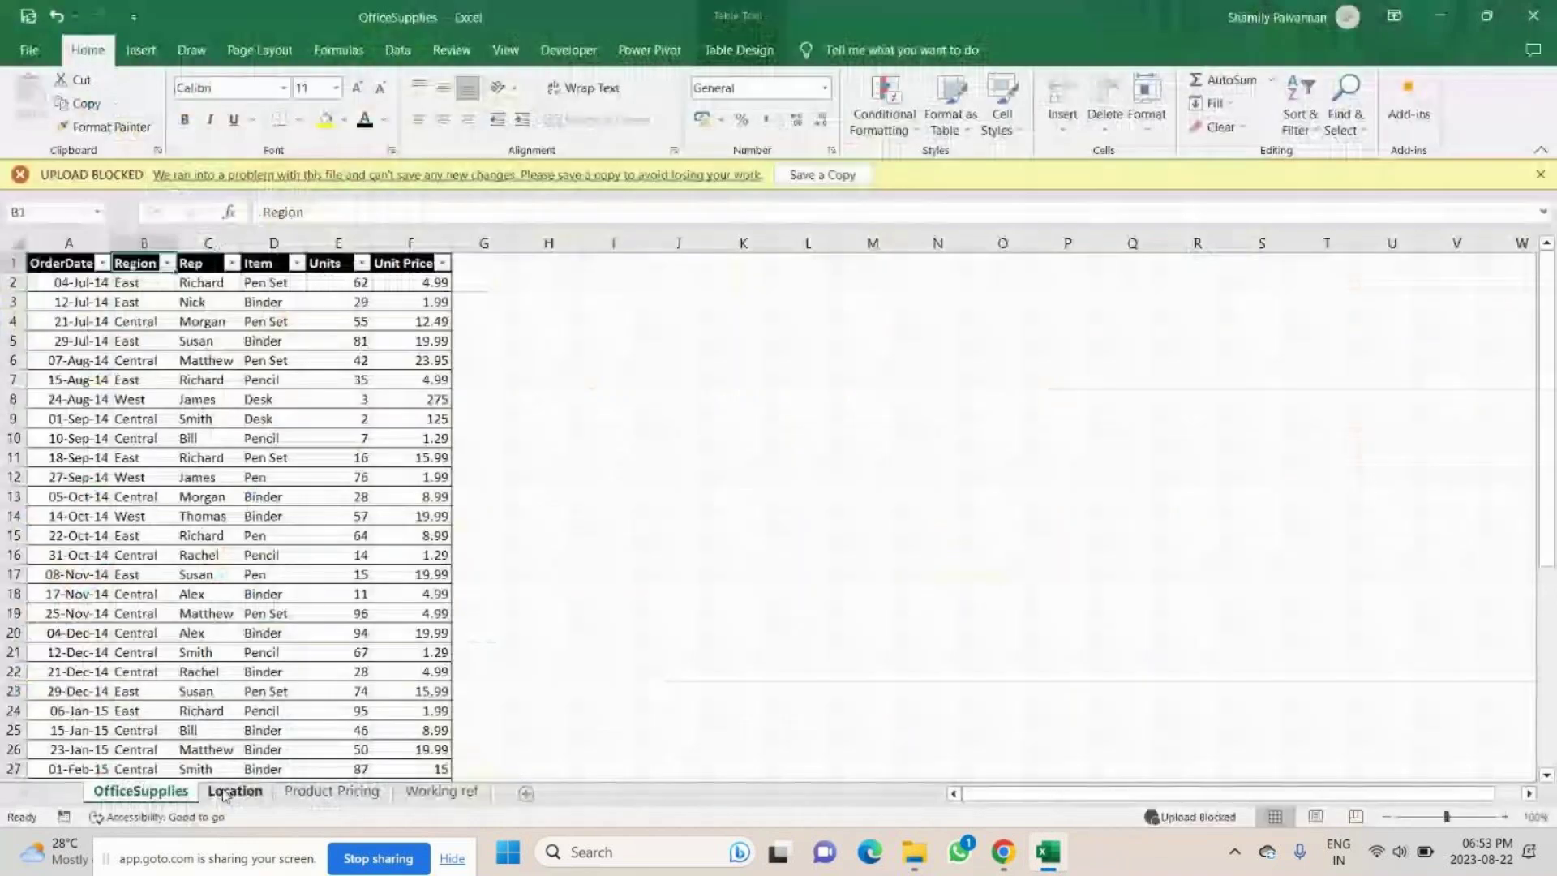
Group and delete the Location, Product Pricing and Working ref sheets, then switch to the MCC workbook.
left_click(225, 793)
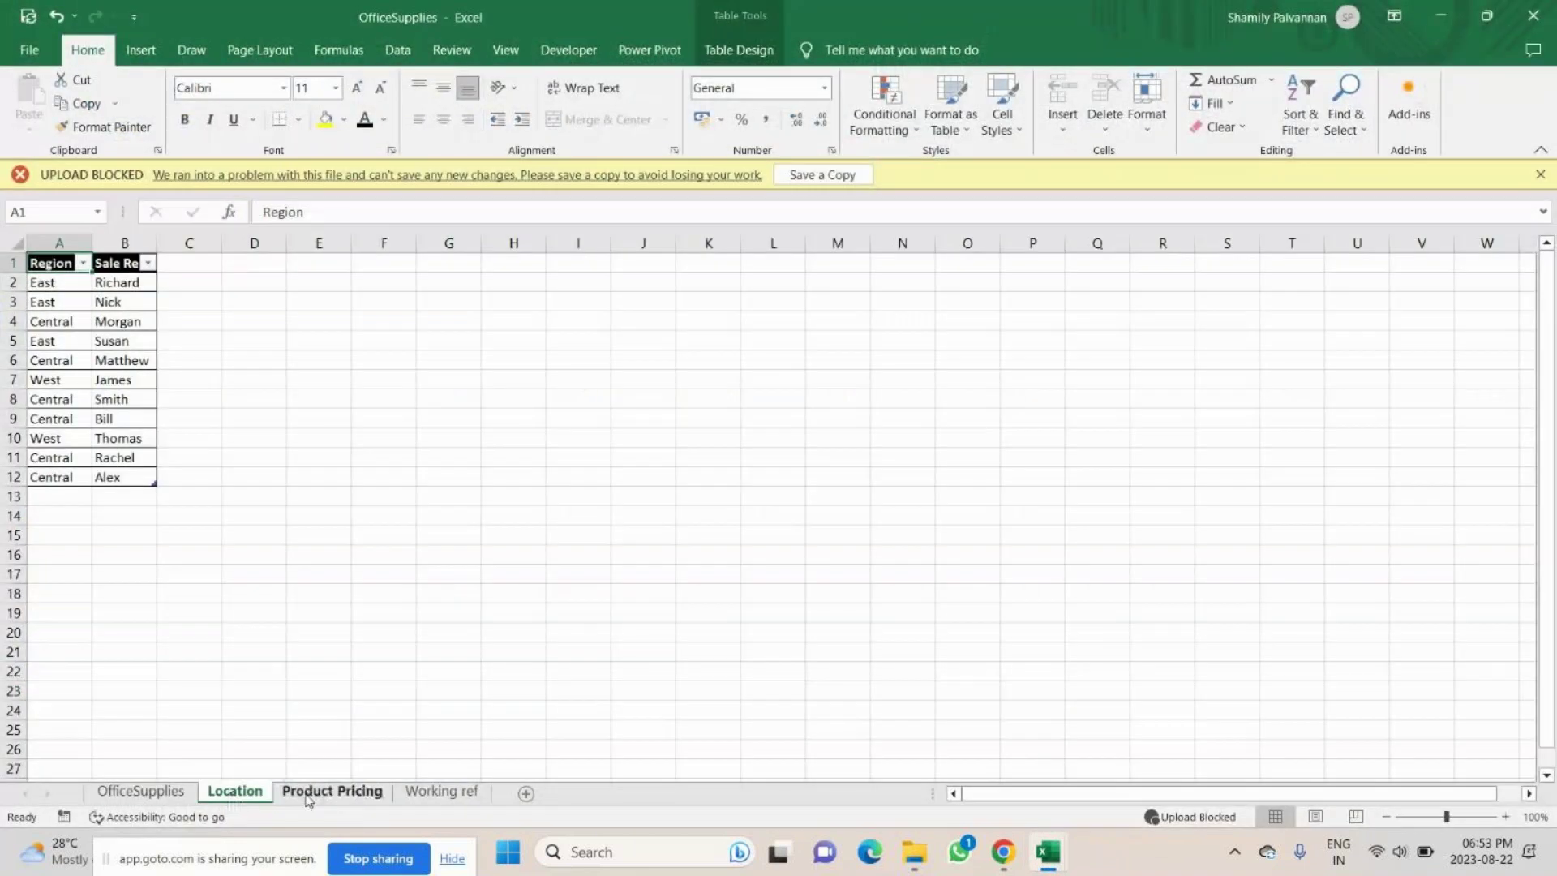
left_click(457, 794, "shift")
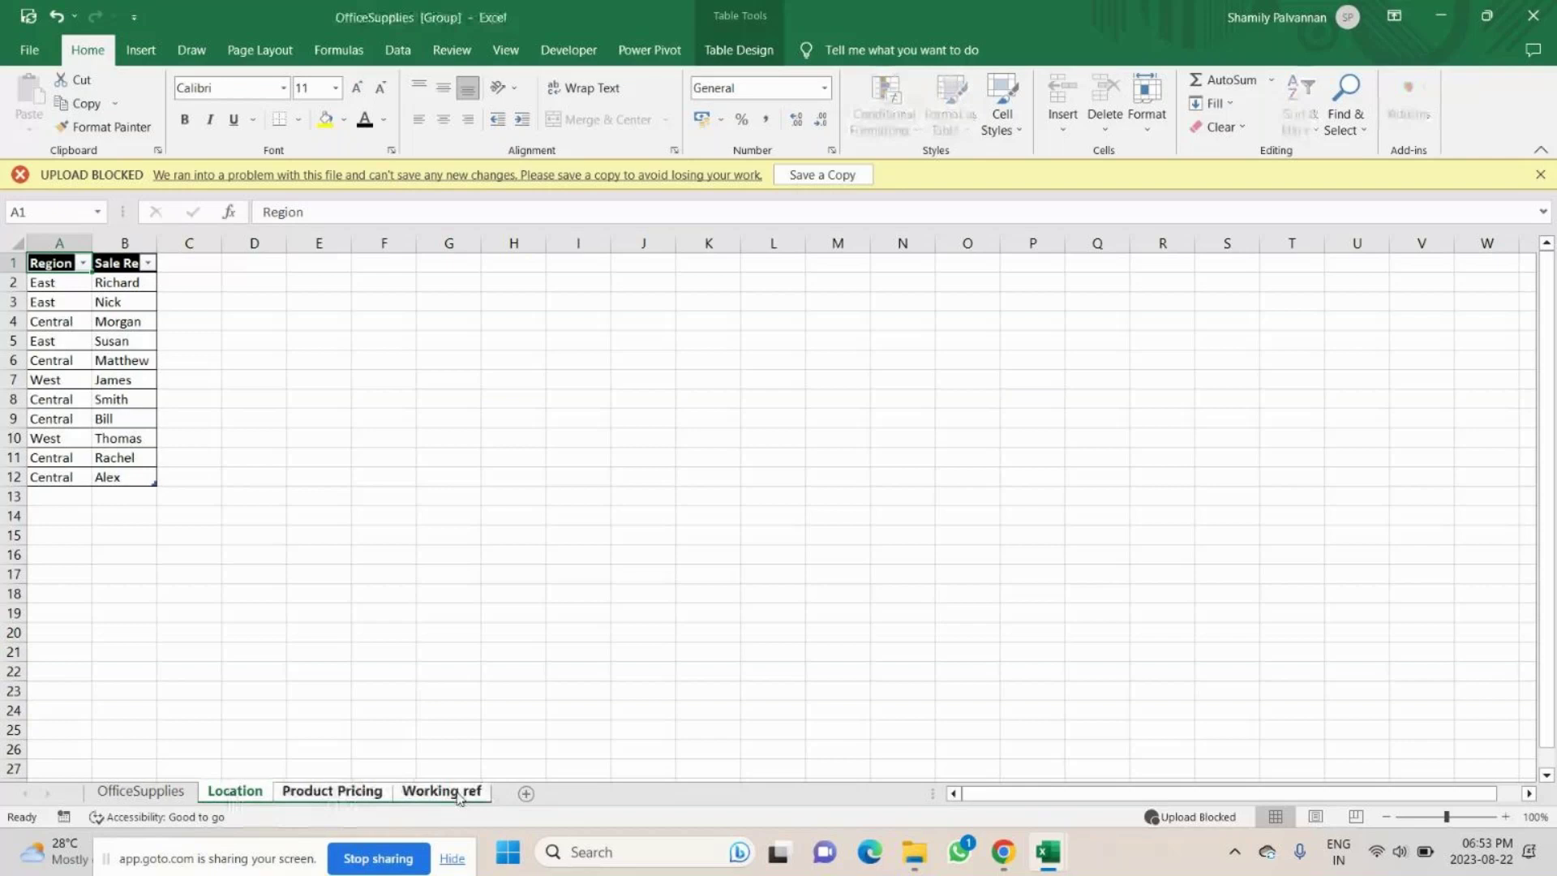
left_click(458, 794)
right_click(548, 520)
key("Escape")
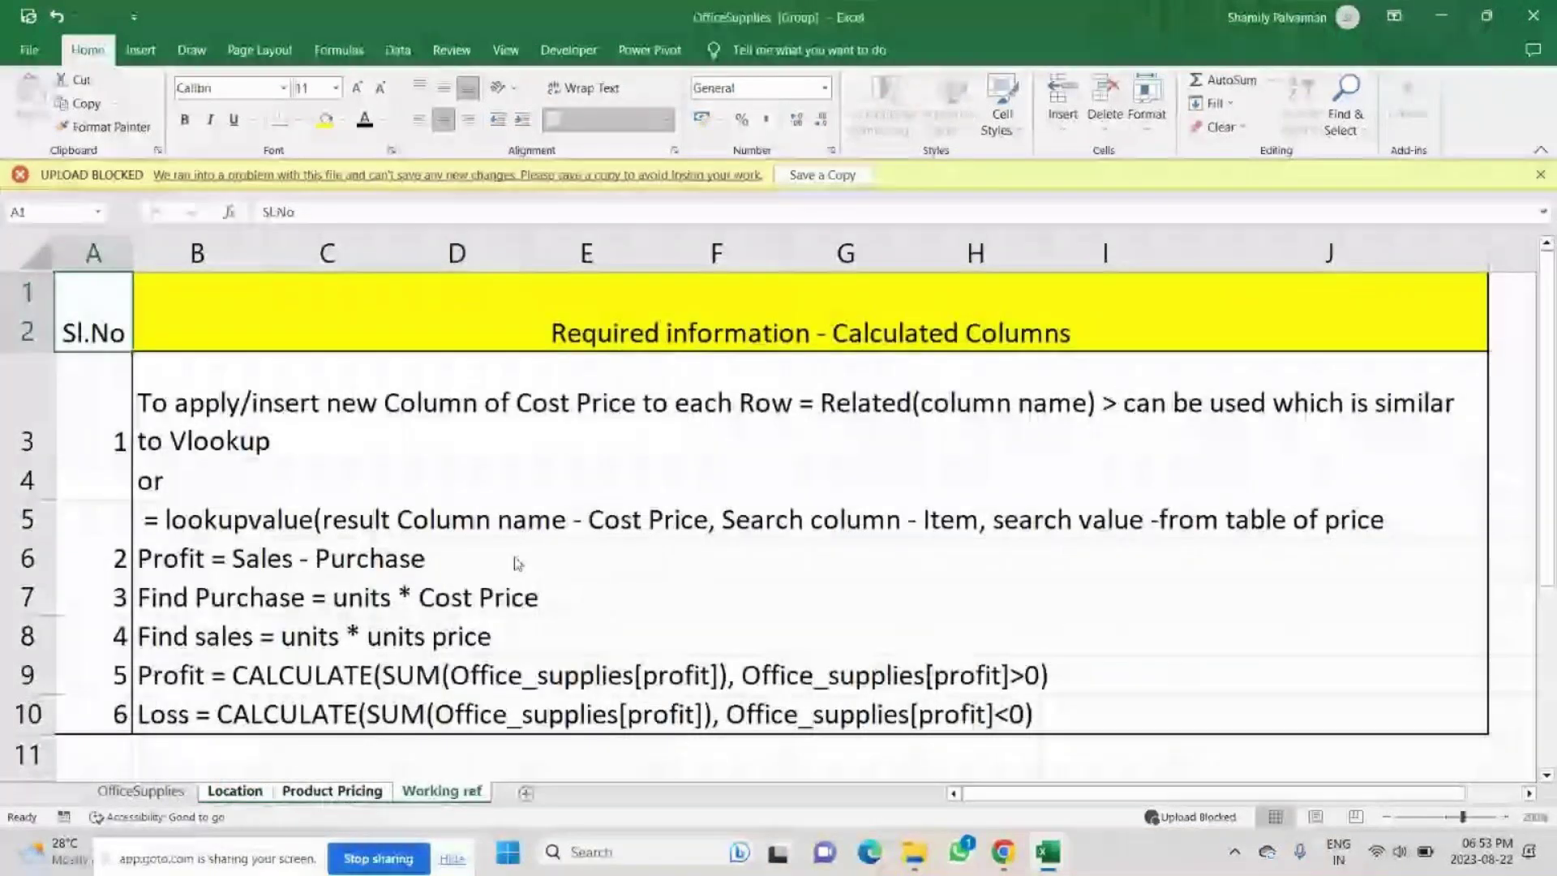
left_click(746, 479)
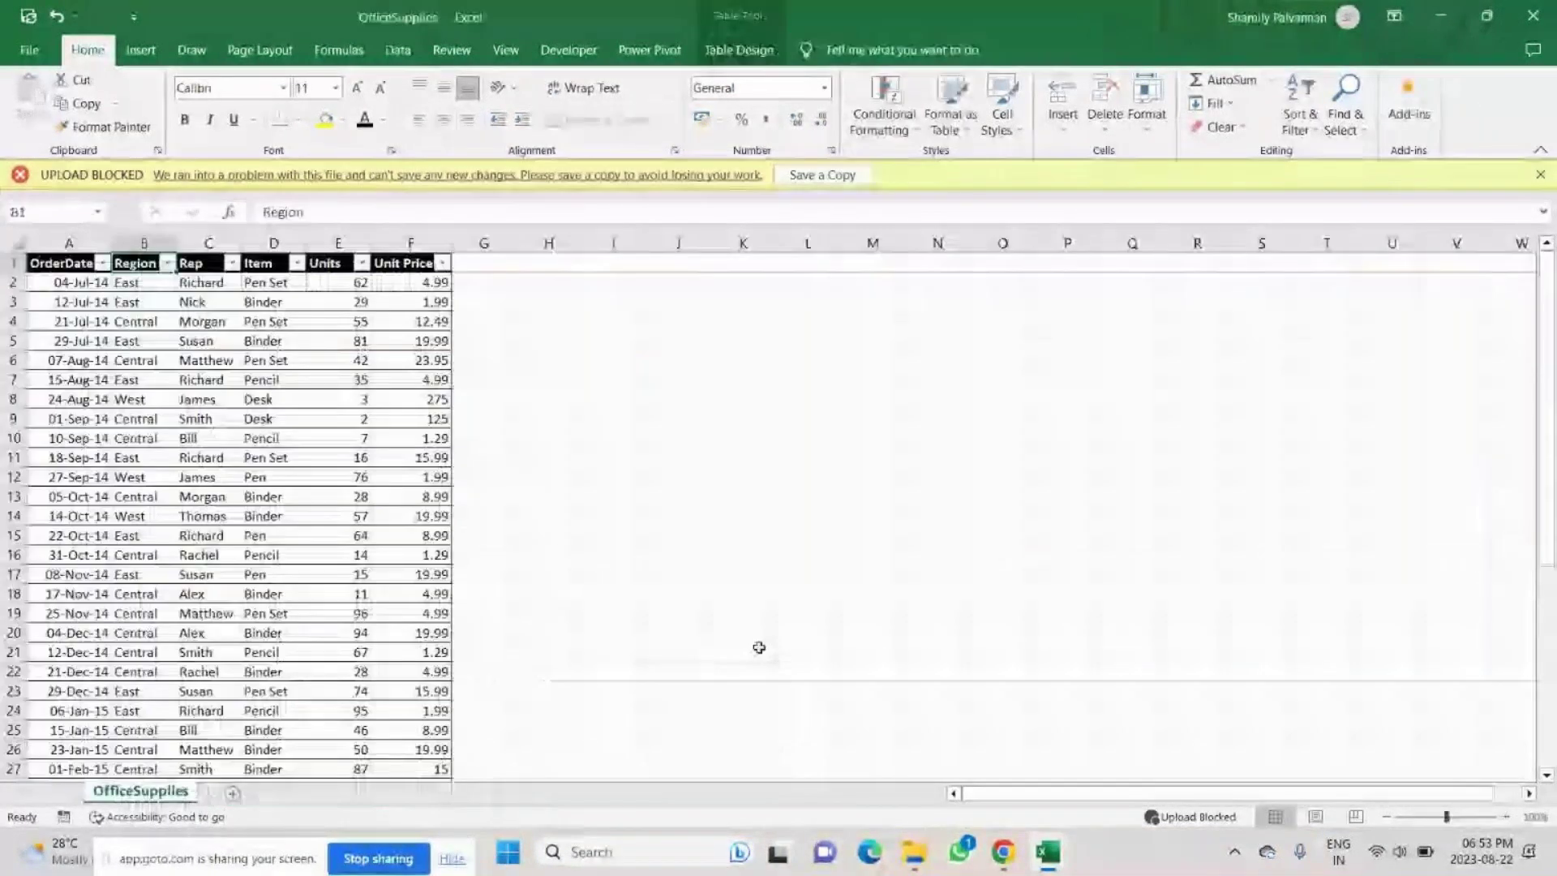
left_click(744, 614)
scroll(191, 629, "down", 6)
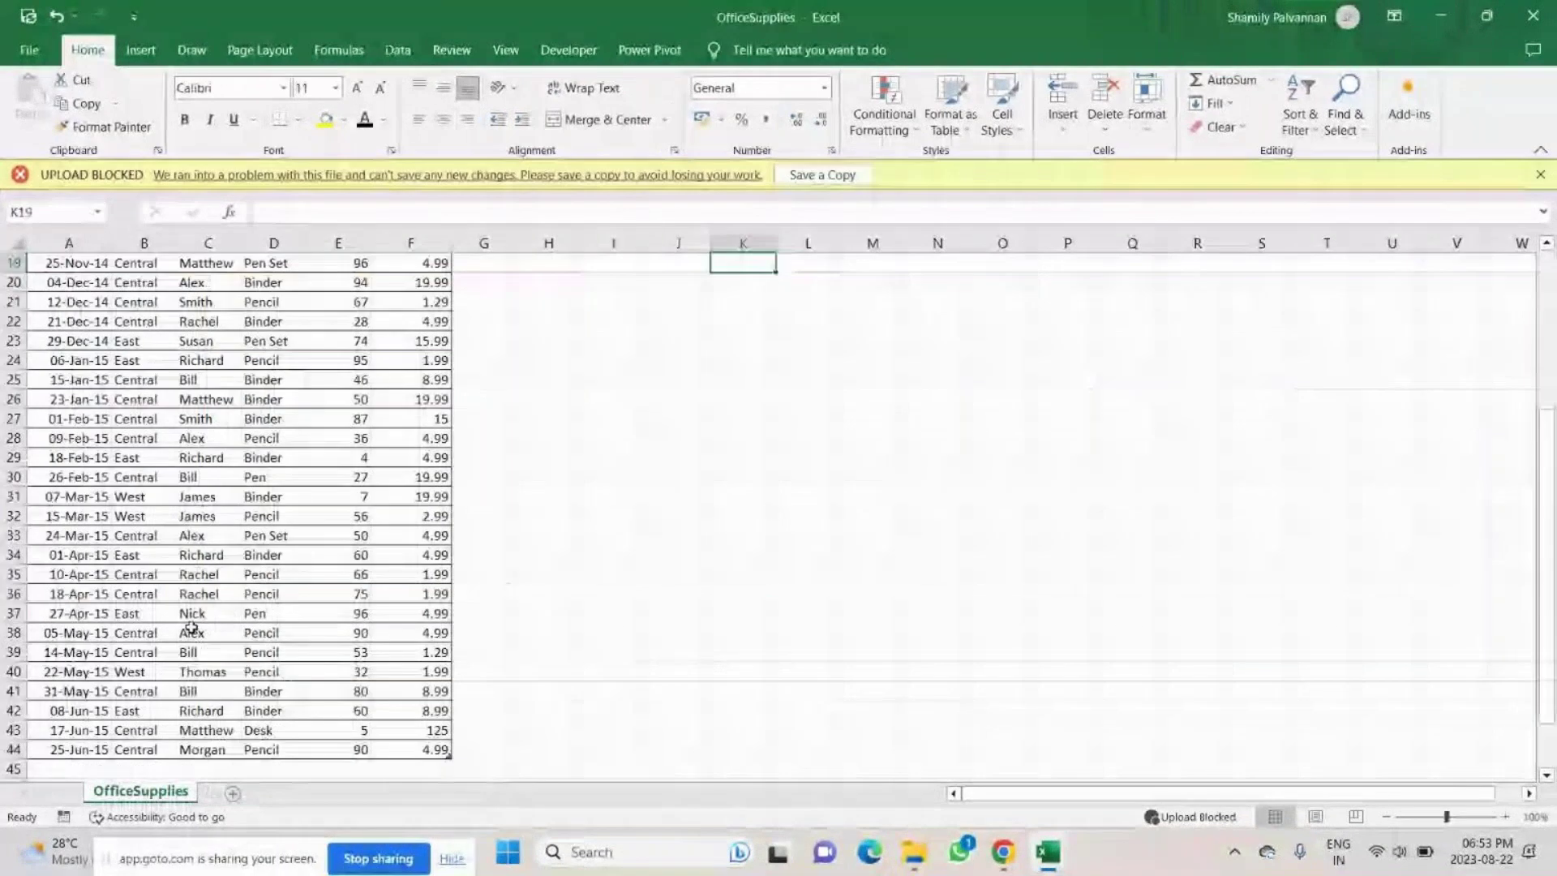
scroll(191, 629, "up", 2)
key("alt+Tab")
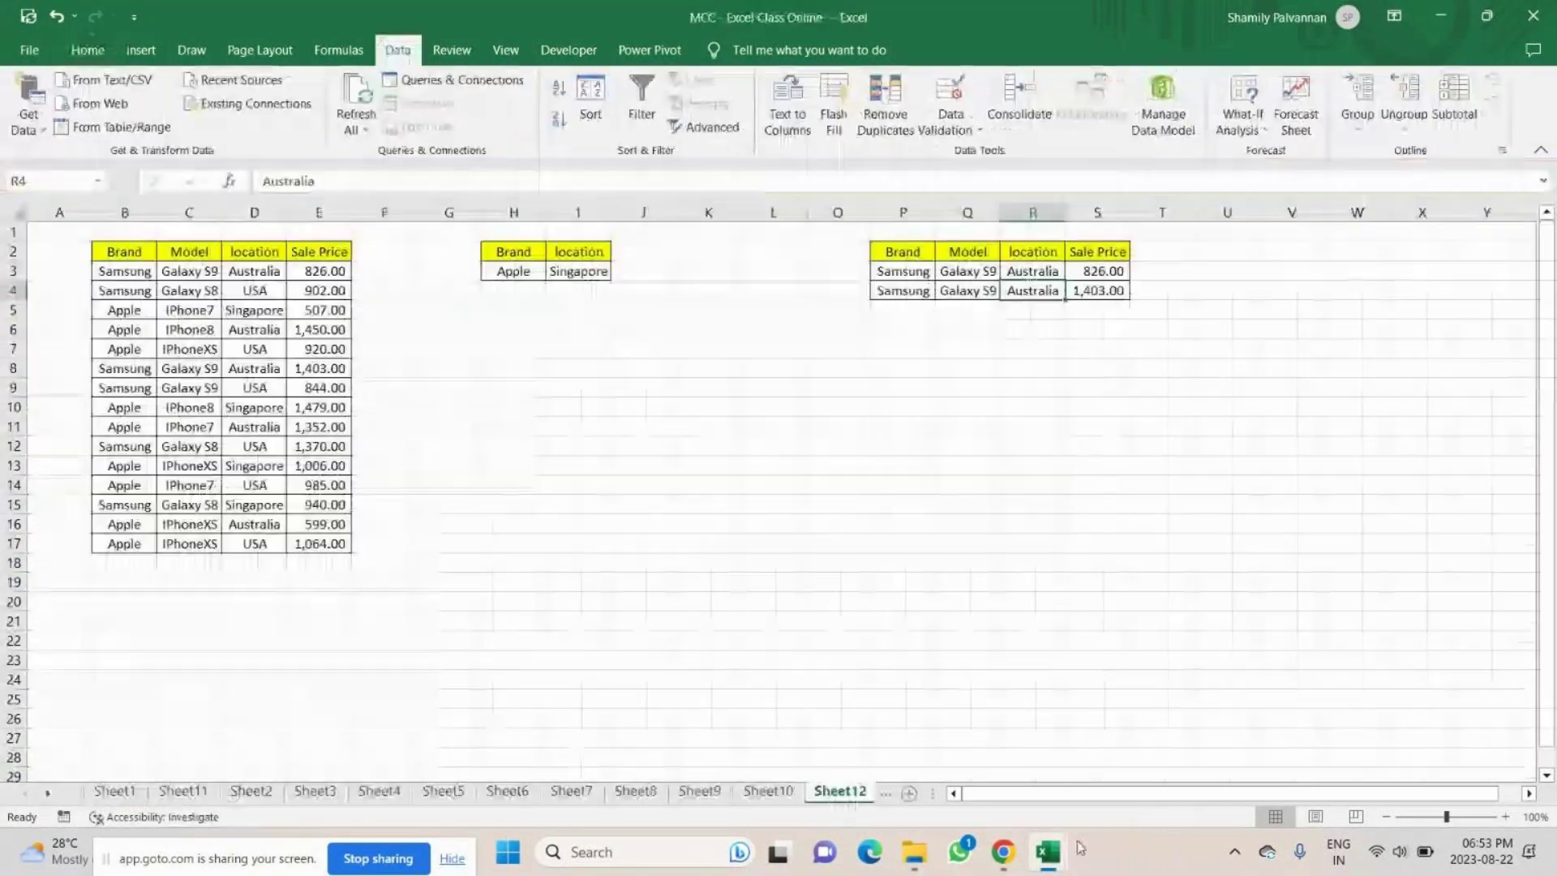
Glance at WhatsApp, then bring the GoTo meeting Chrome window to the front.
left_click(960, 851)
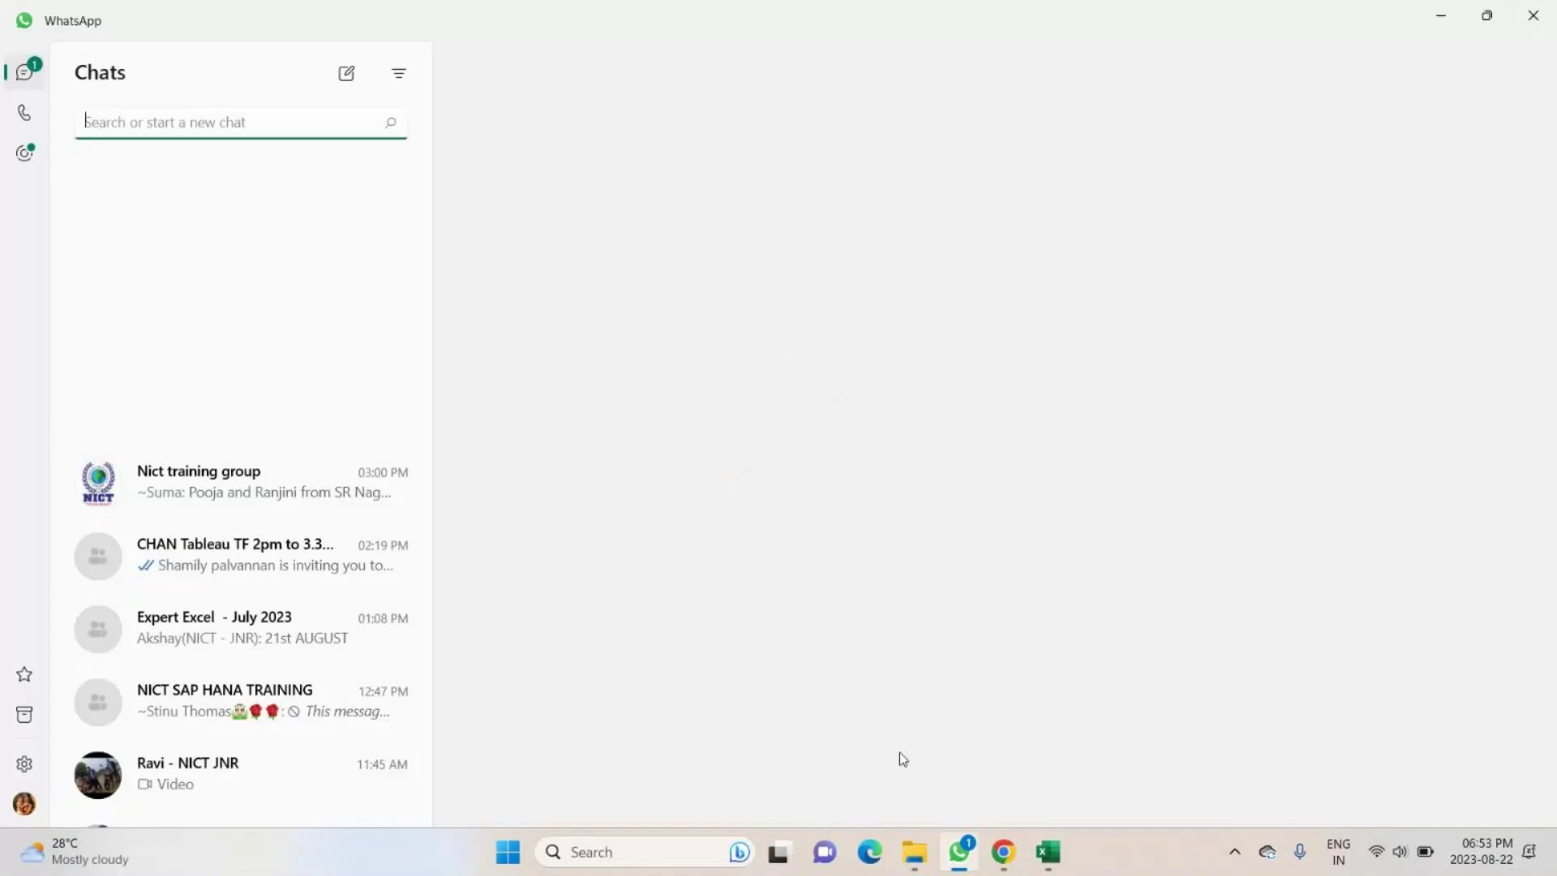
key("alt+Tab")
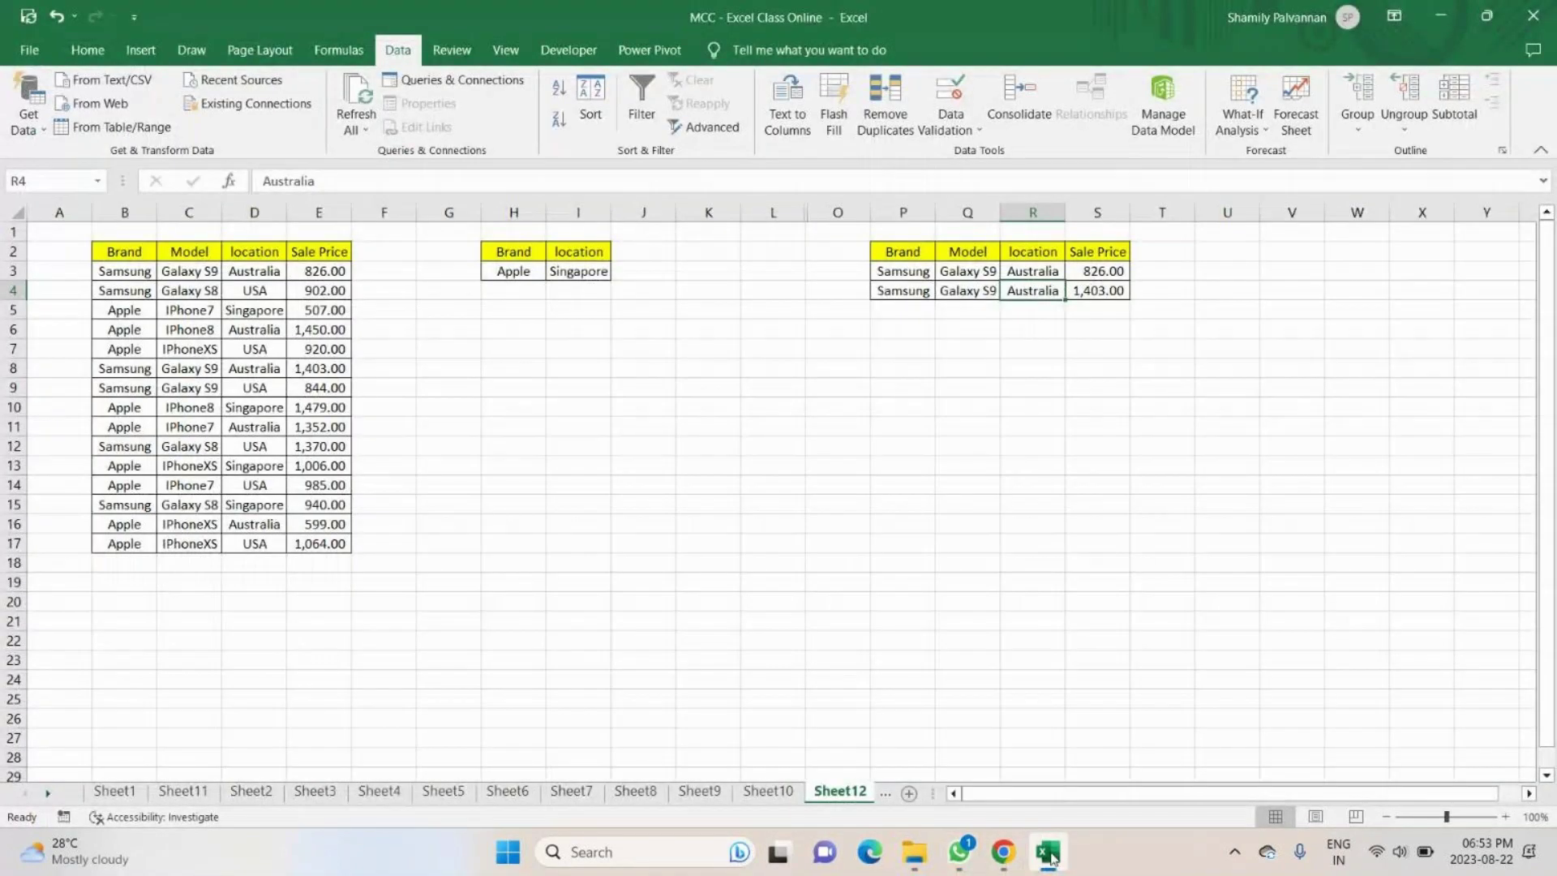
left_click(1003, 851)
left_click(1046, 801)
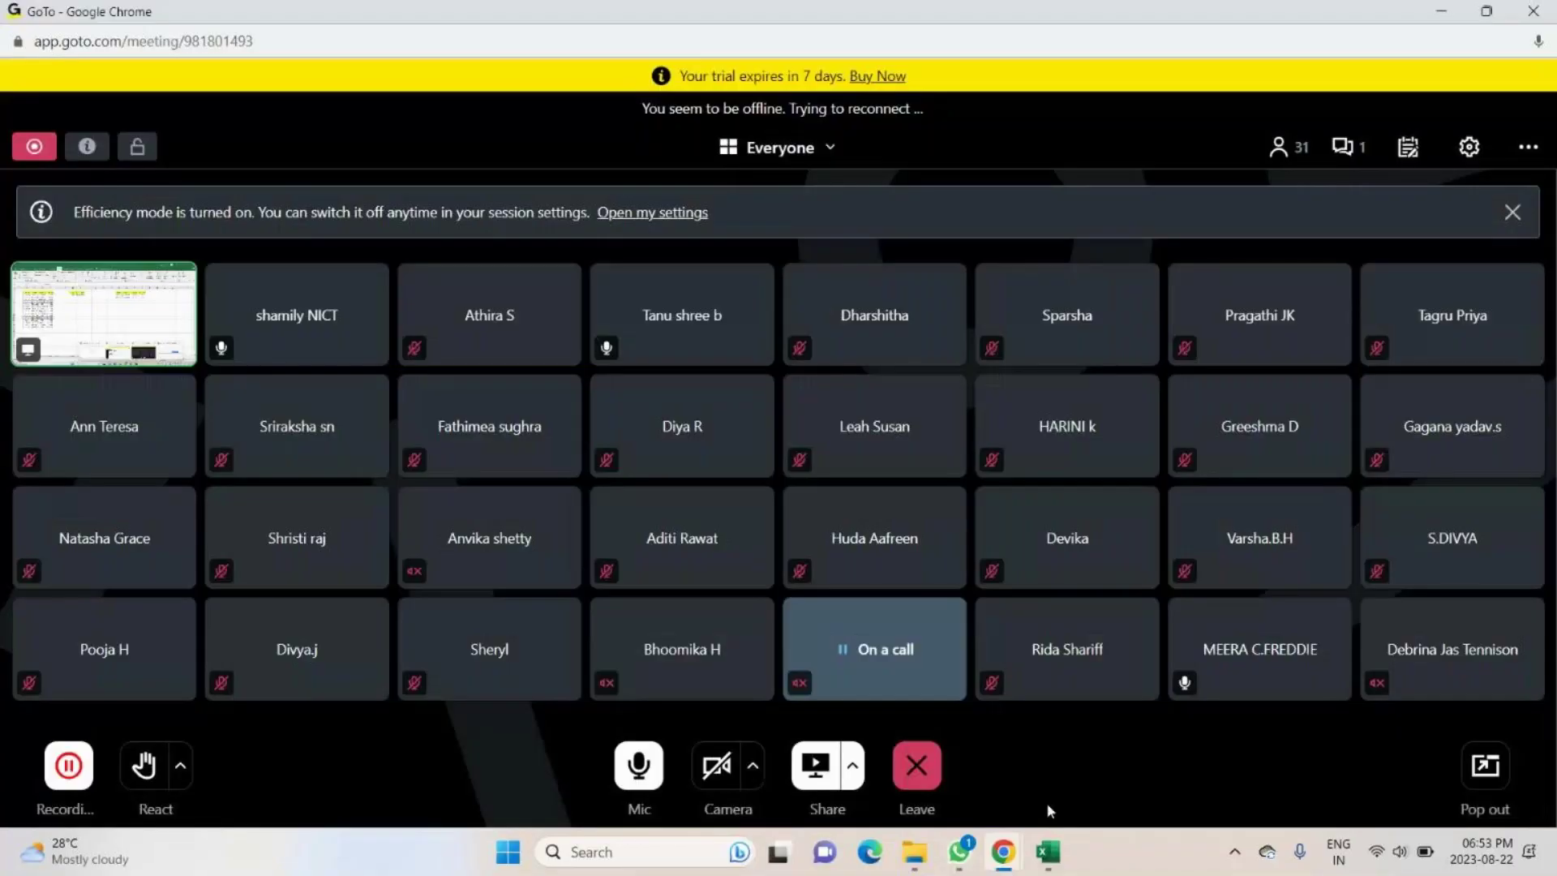
Choose Pause sharing from the Share options to pause the screen share.
left_click(853, 771)
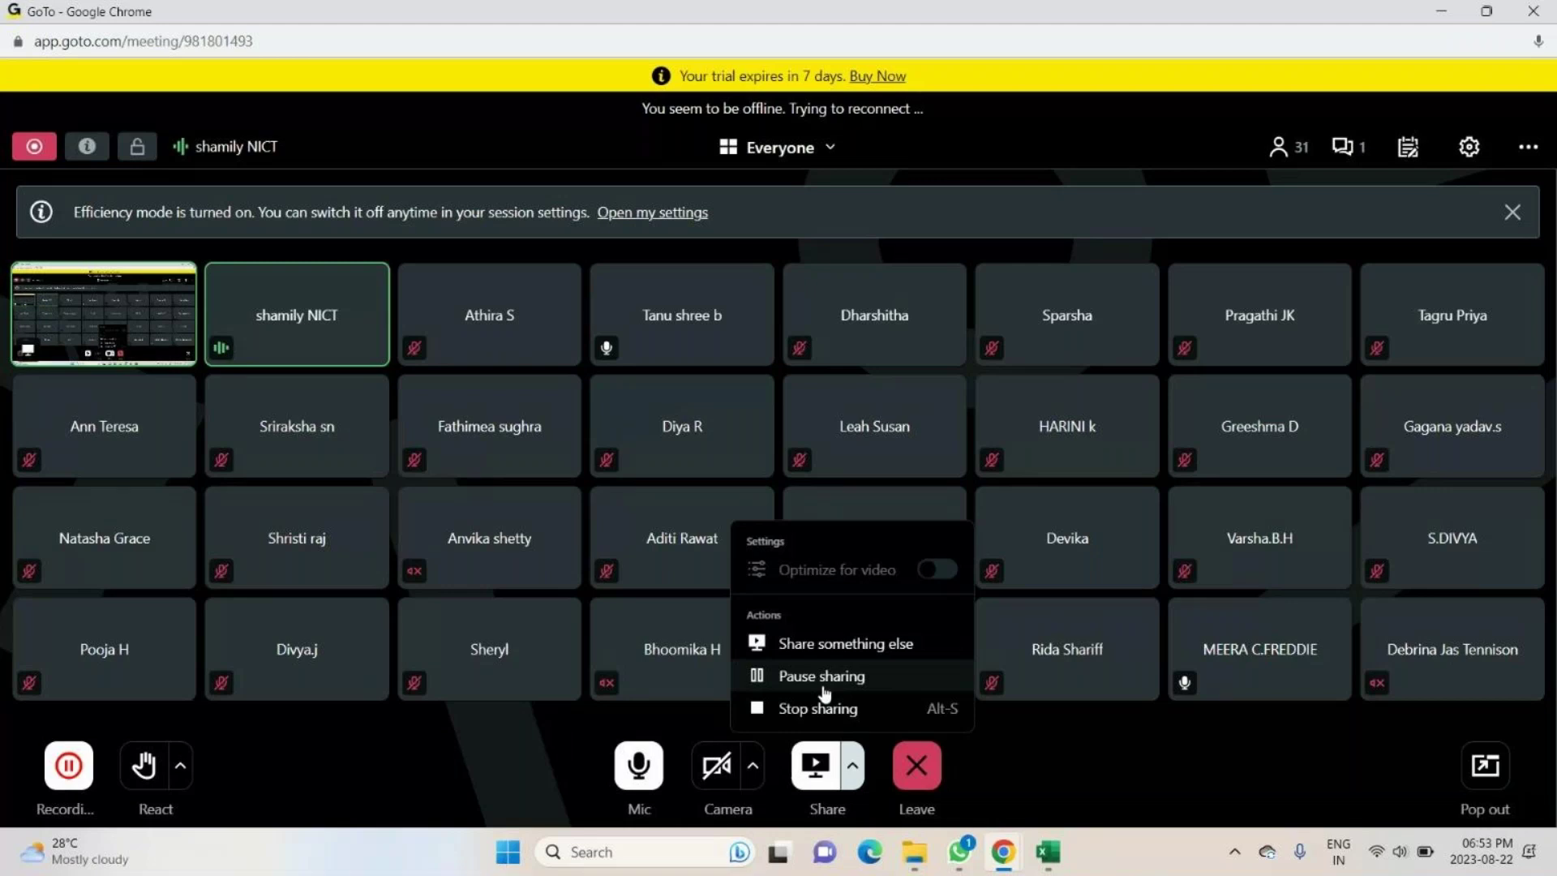
left_click(821, 676)
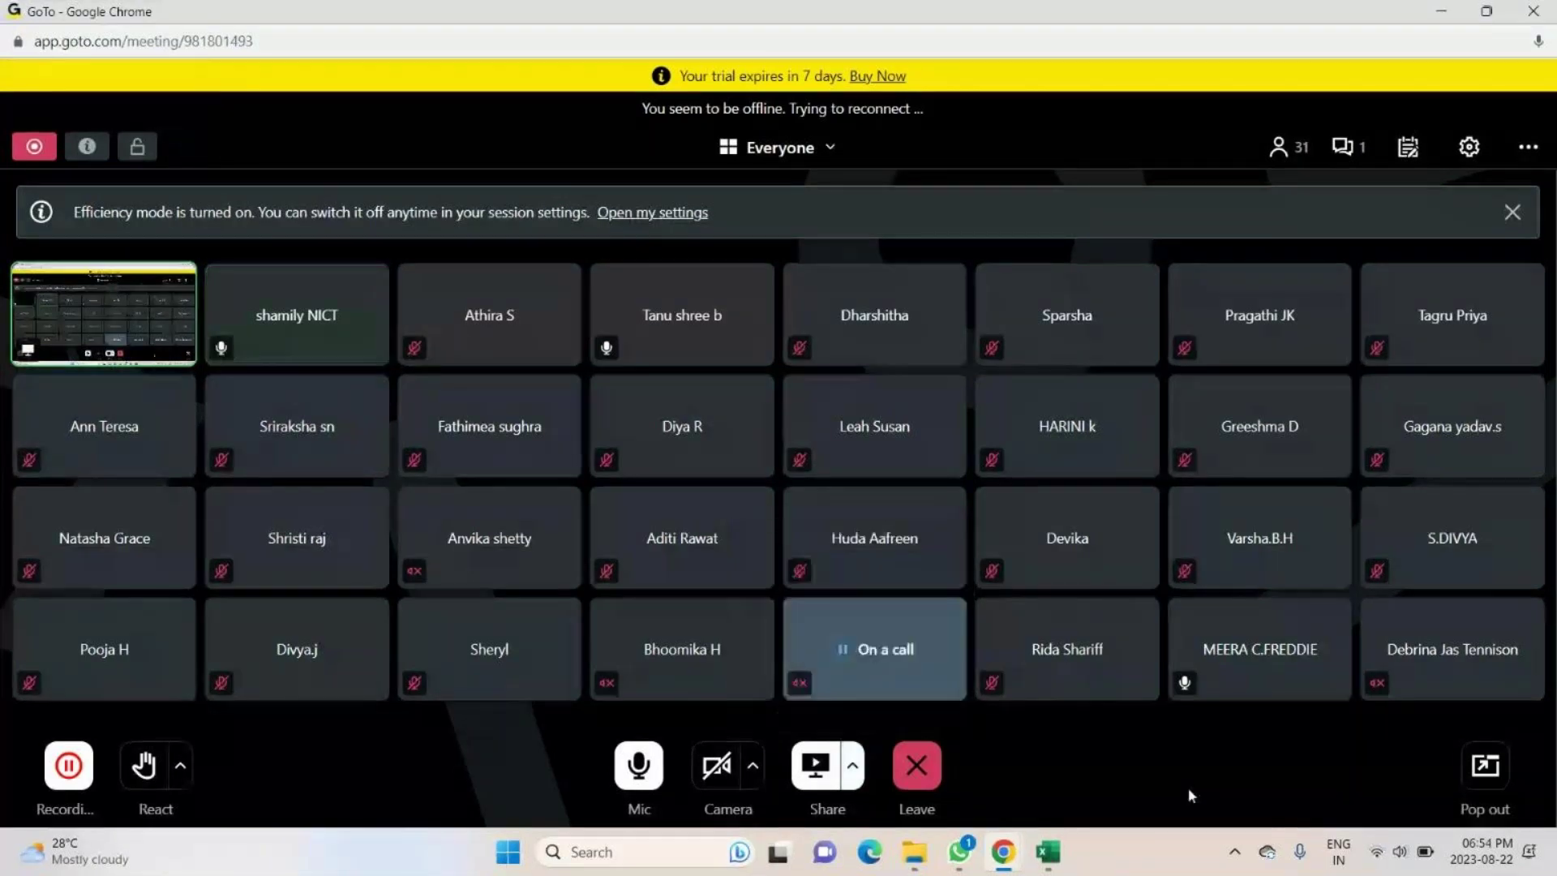
Minimize WhatsApp and the class workbook to reveal the OfficeSupplies workbook.
key("alt+Tab")
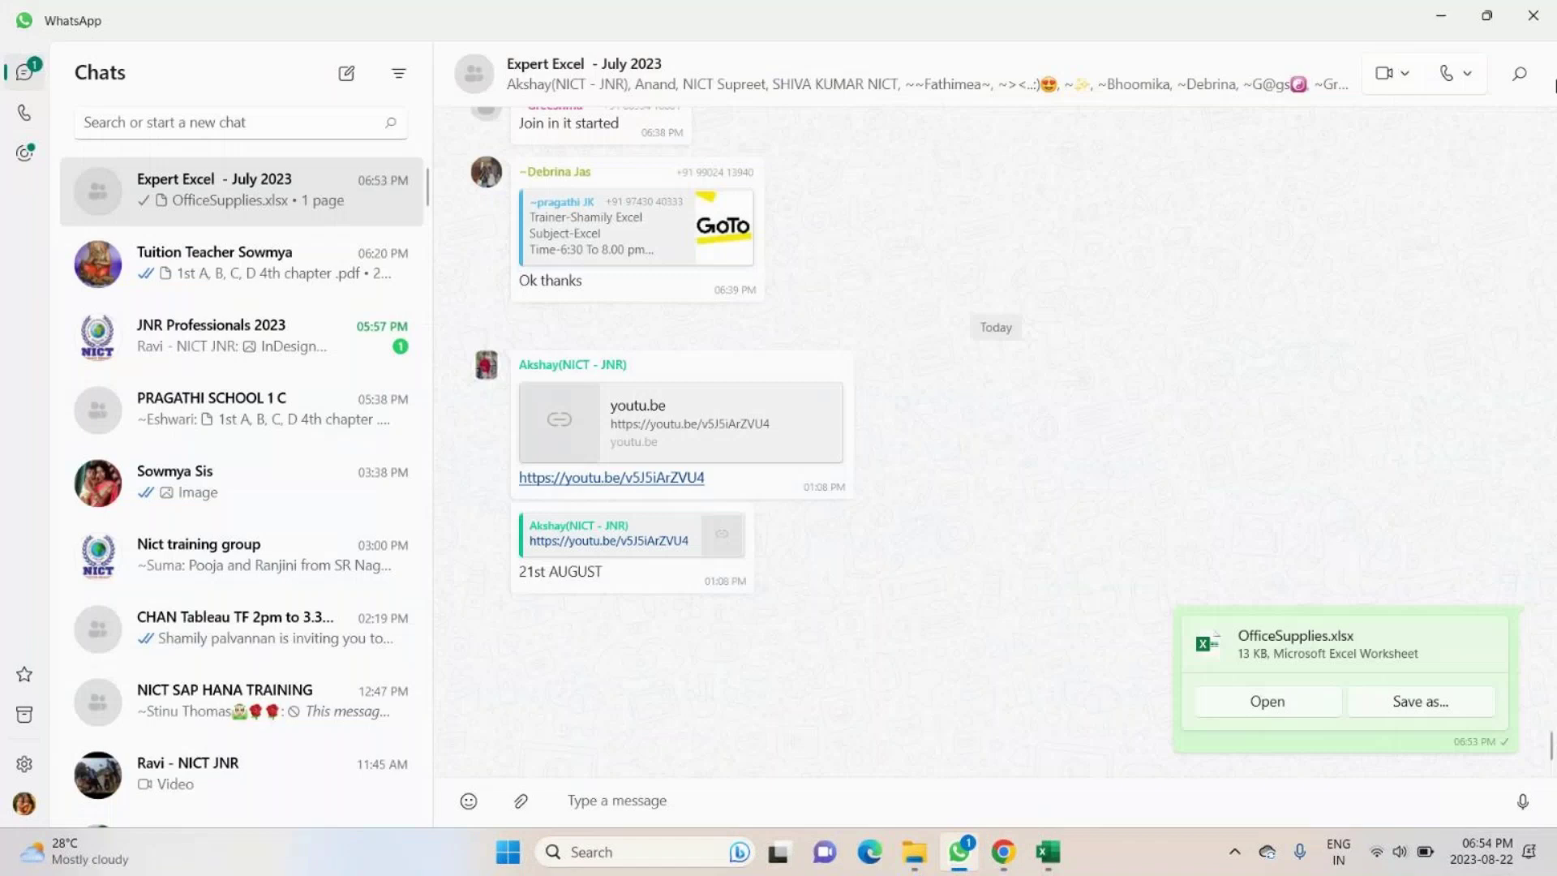
left_click(1440, 15)
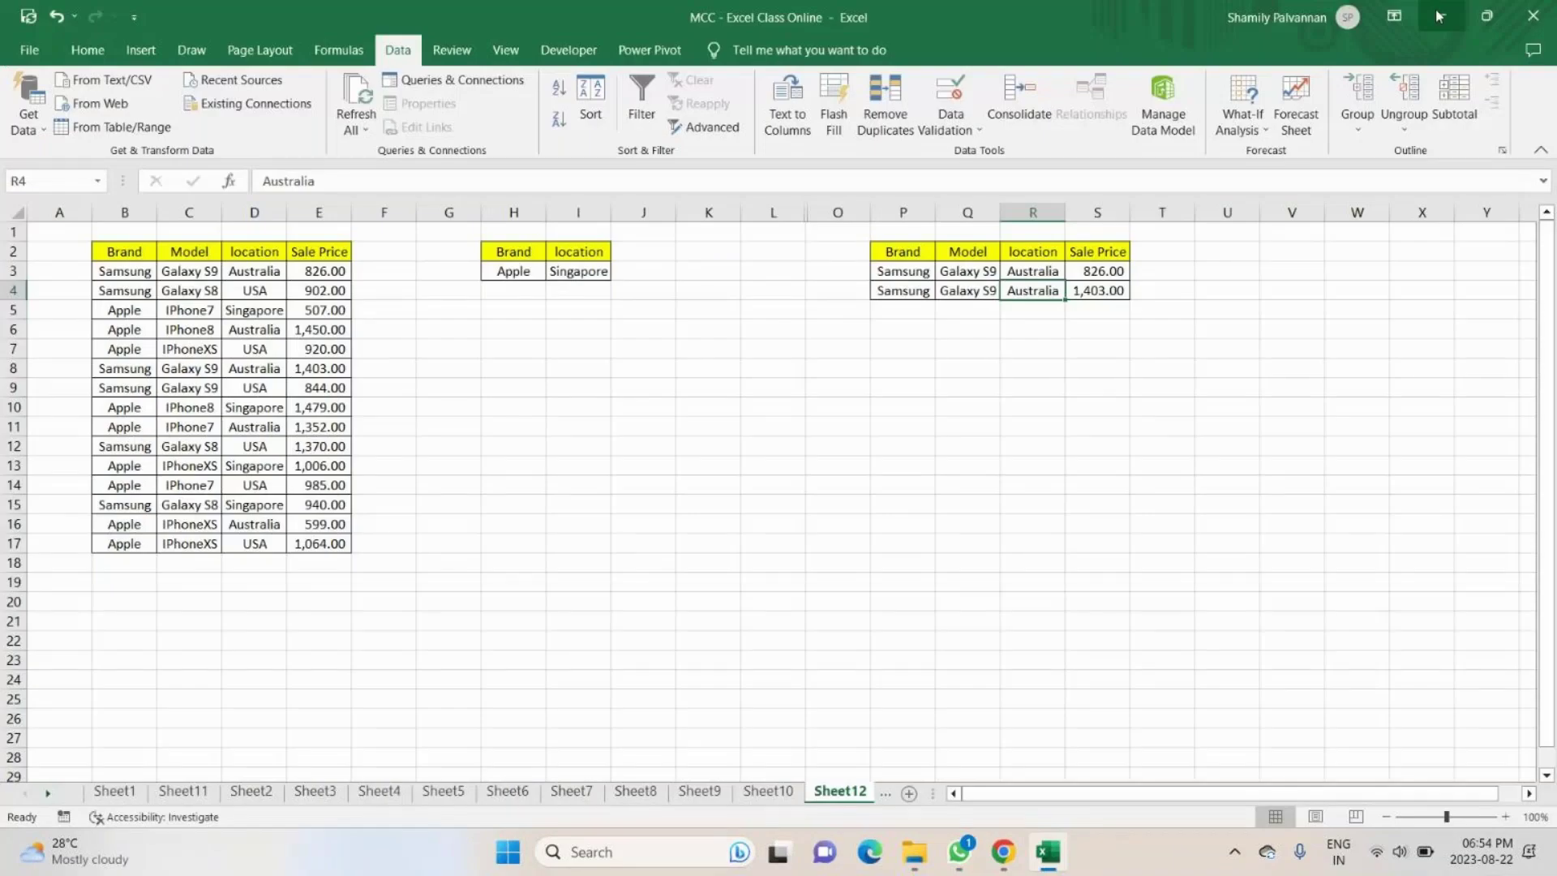
left_click(1440, 16)
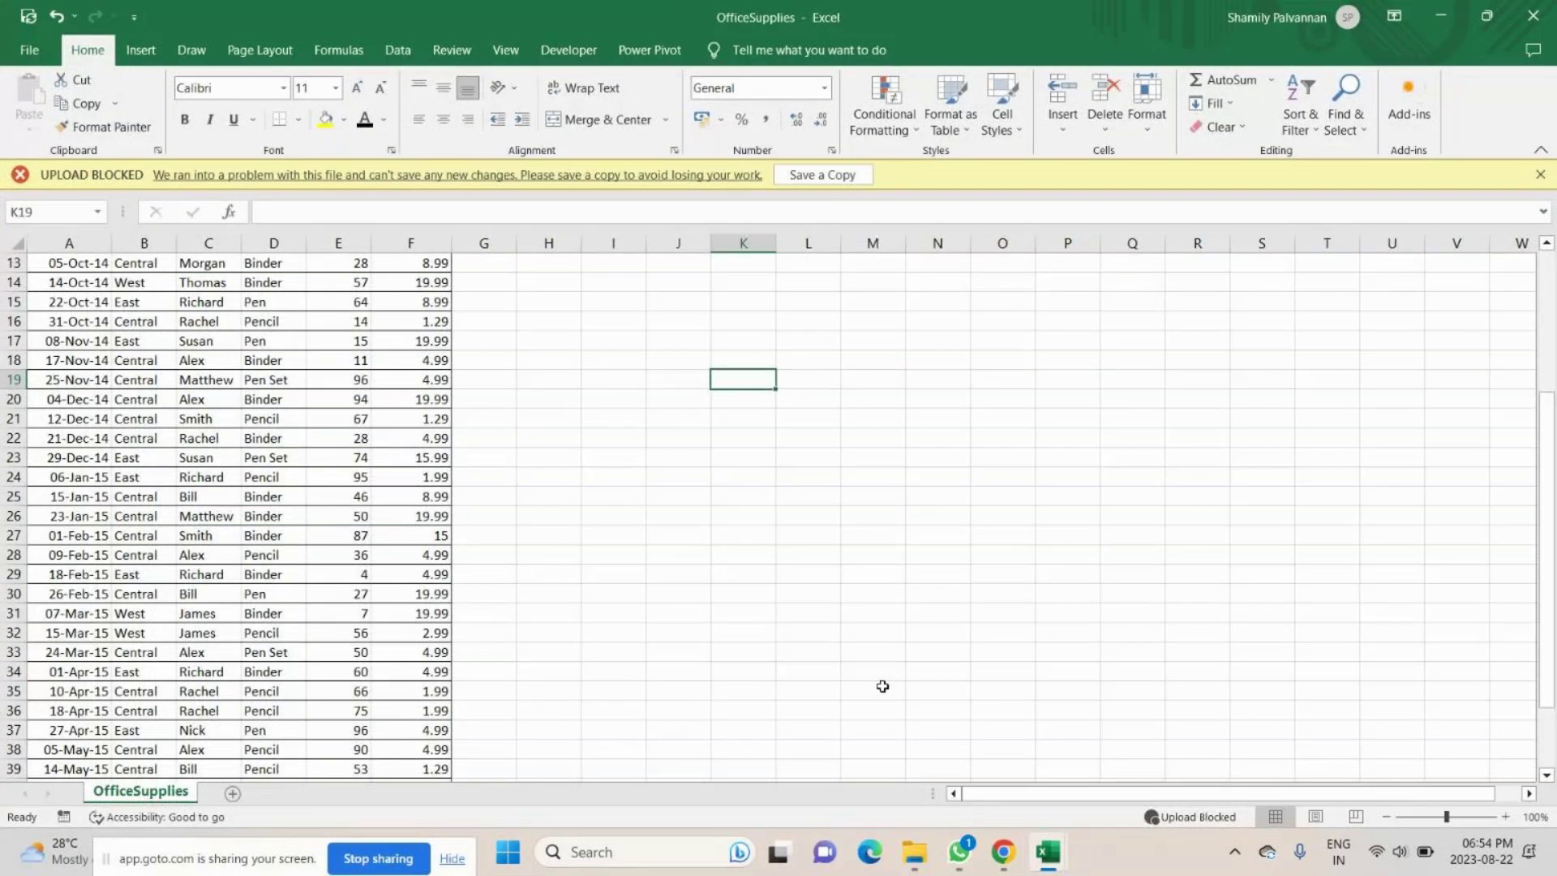
Add a blank Sheet1 and return to the OfficeSupplies sheet.
scroll(120, 291, "up", 4)
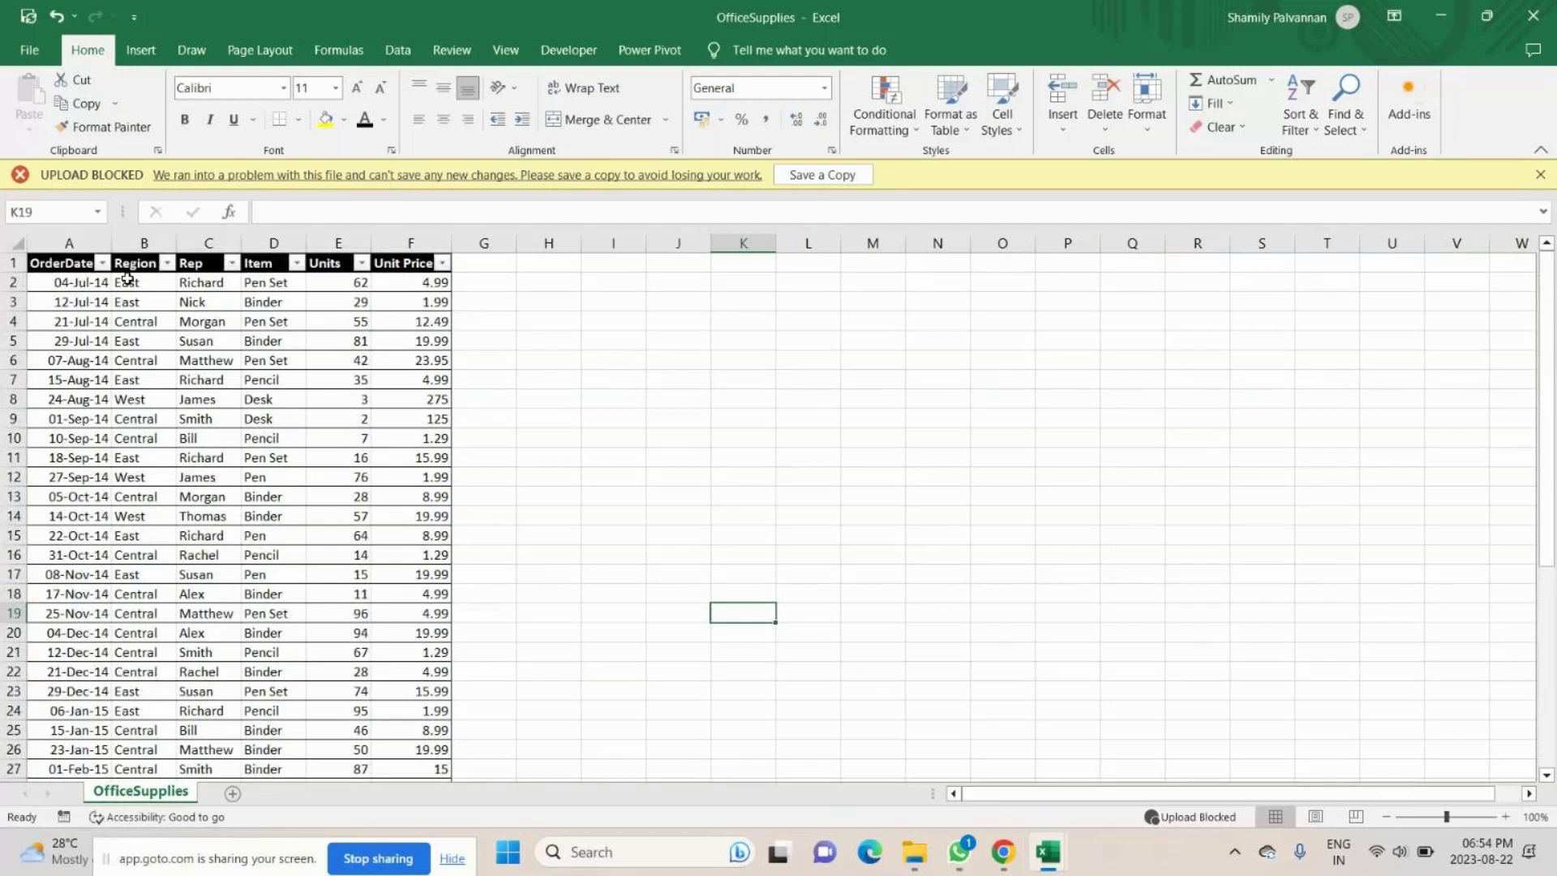
left_click(194, 281)
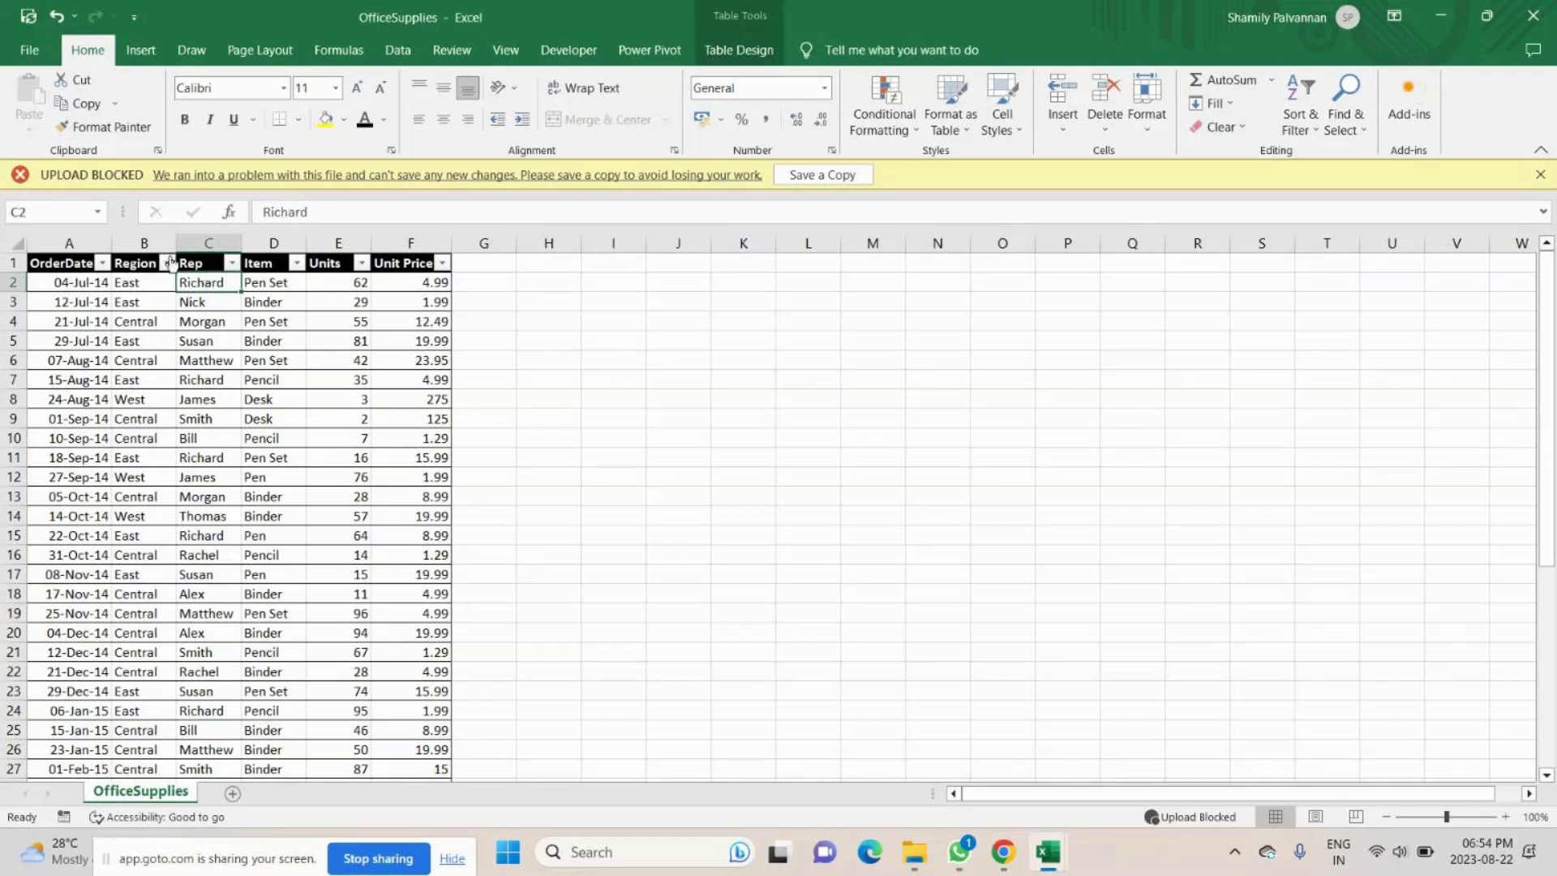
left_click(233, 793)
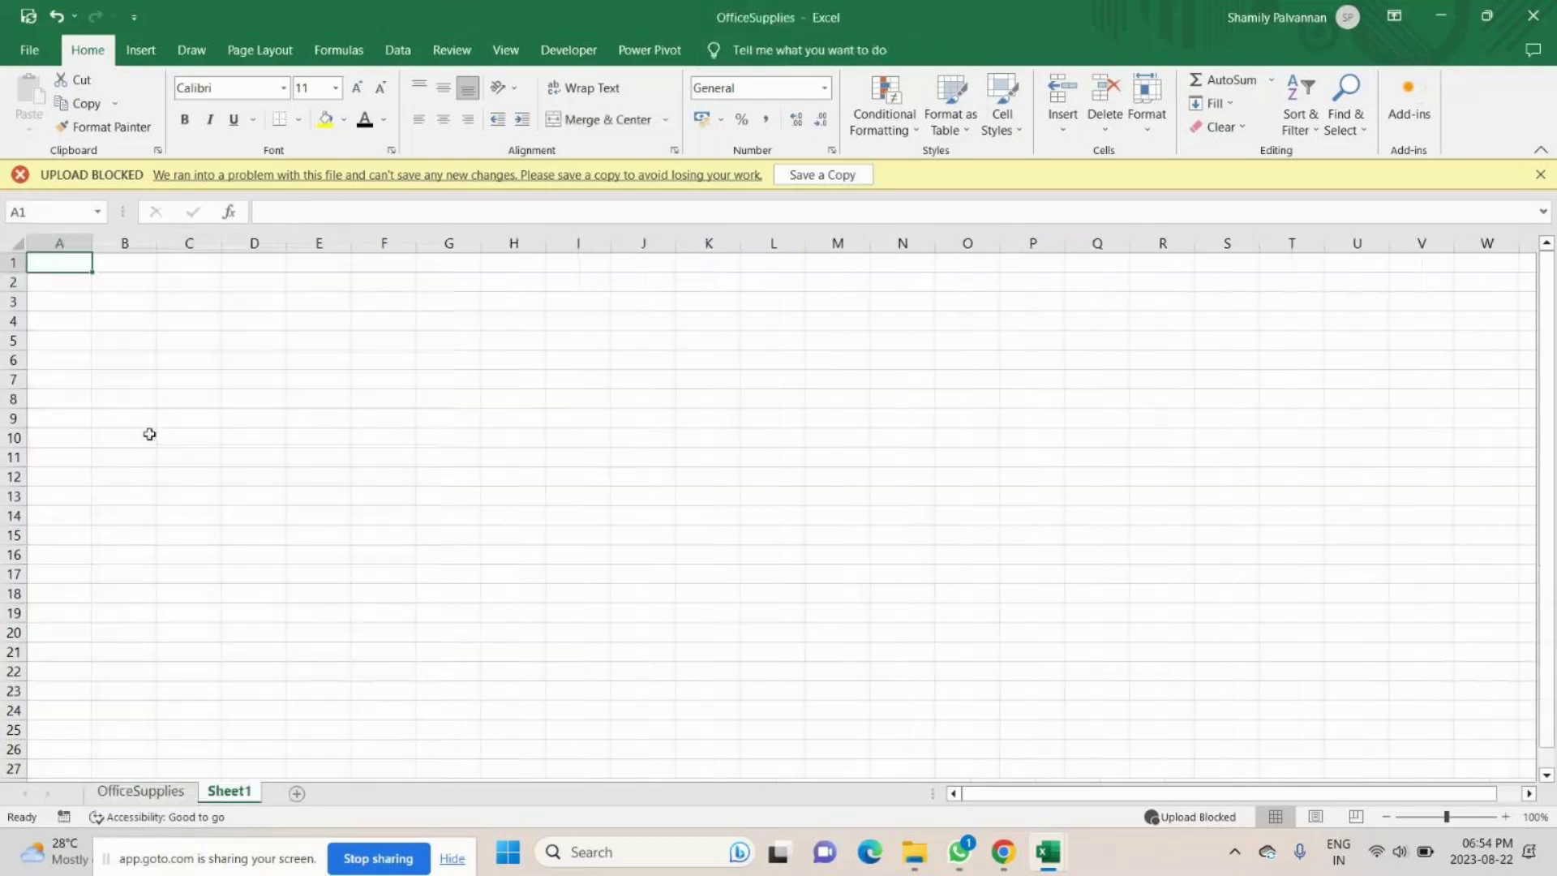
left_click(171, 797)
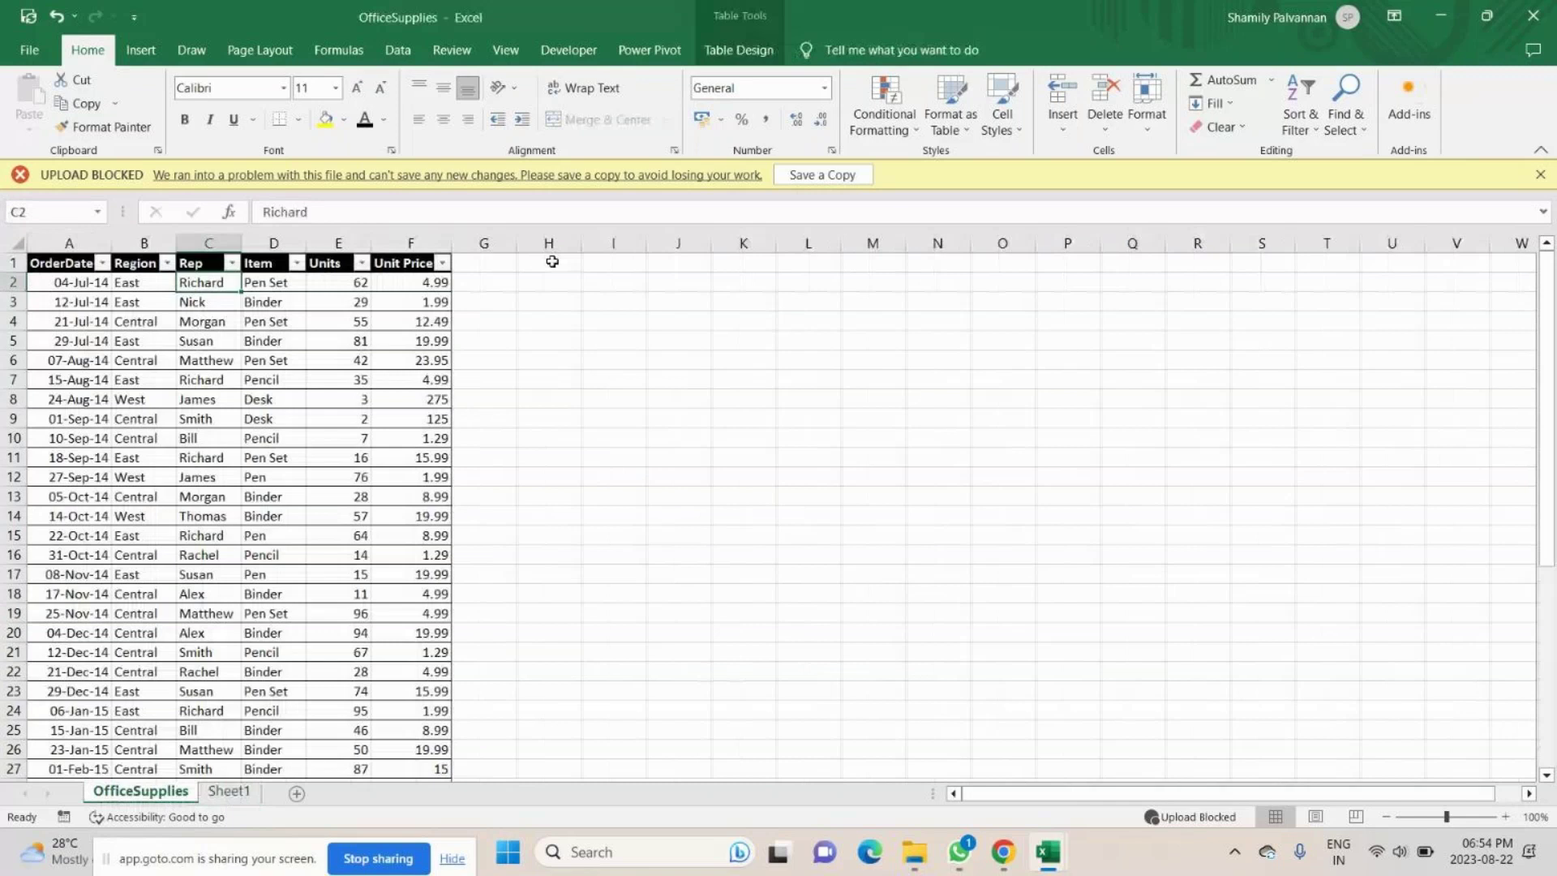
Copy the whole Region column (B) and paste it into column I.
left_click(552, 262)
left_click(142, 242)
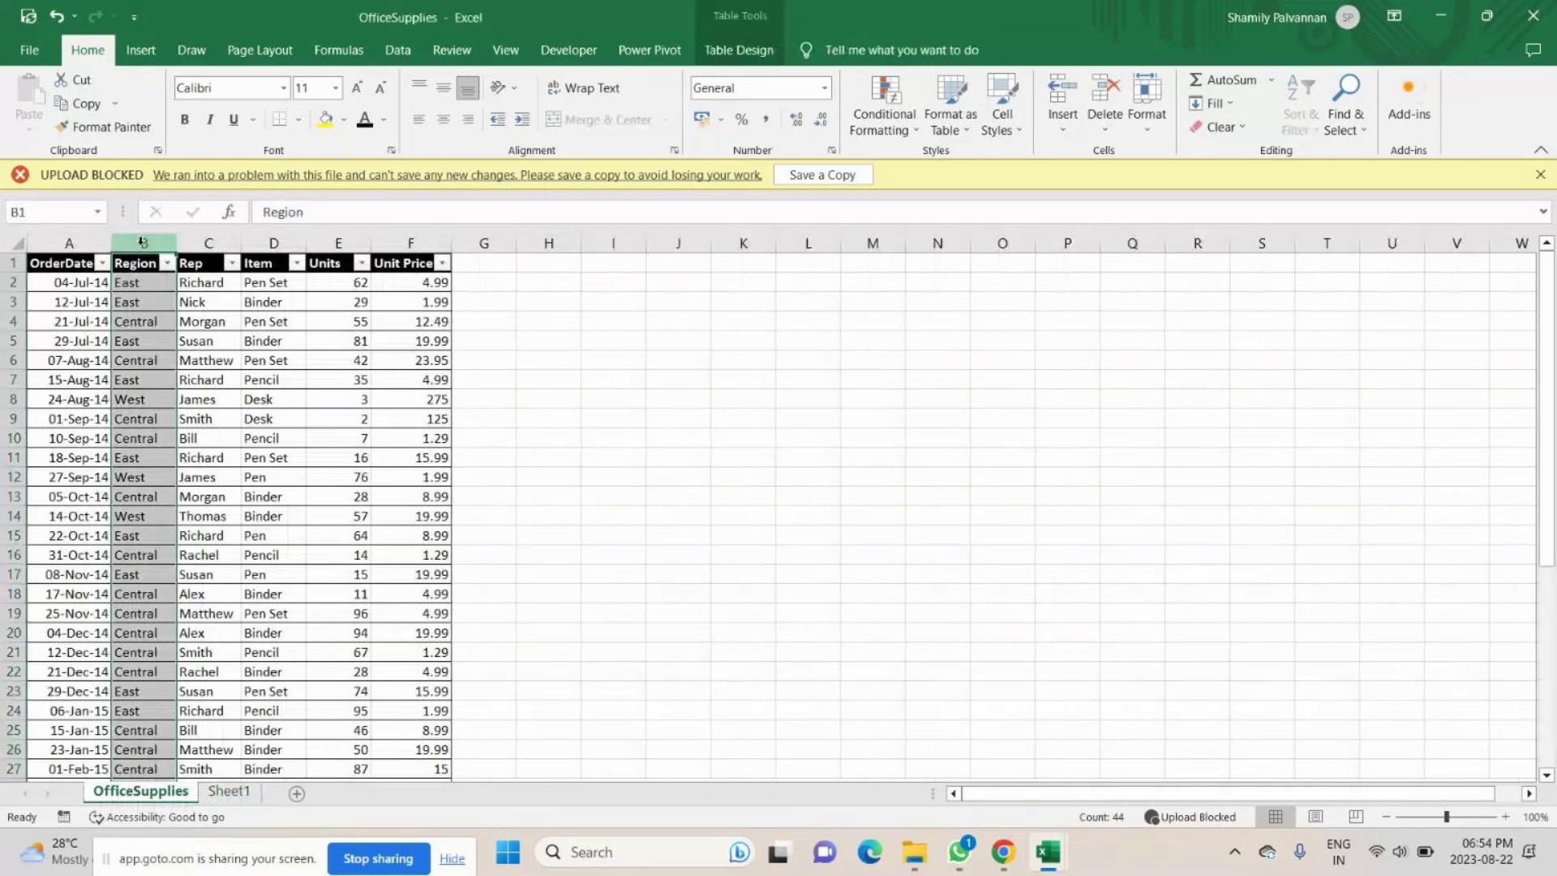
key("ctrl+c")
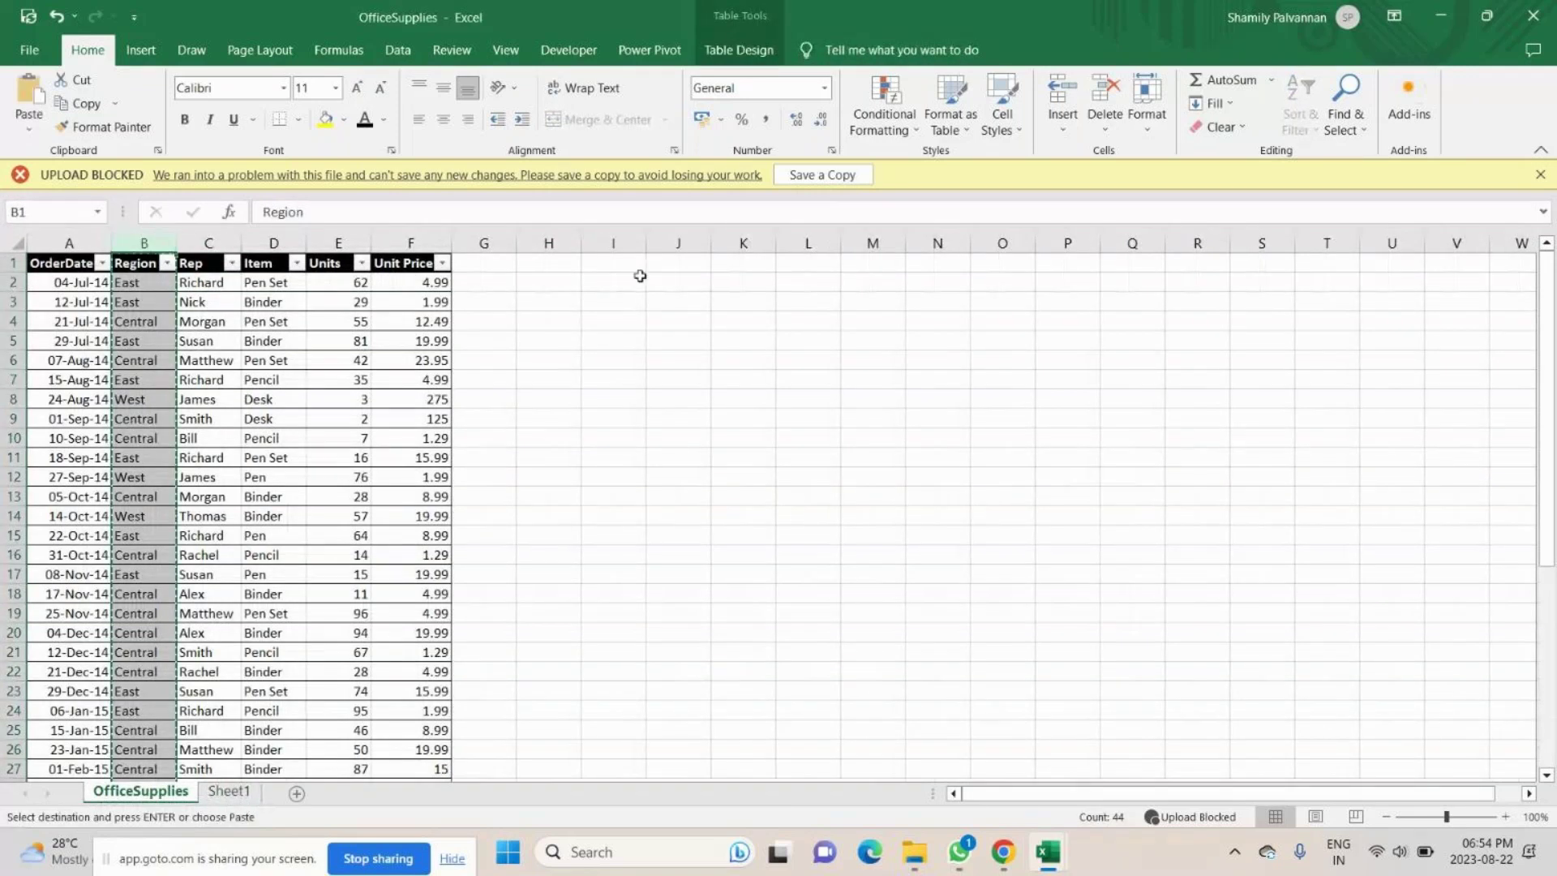
left_click(616, 243)
key("ctrl+v")
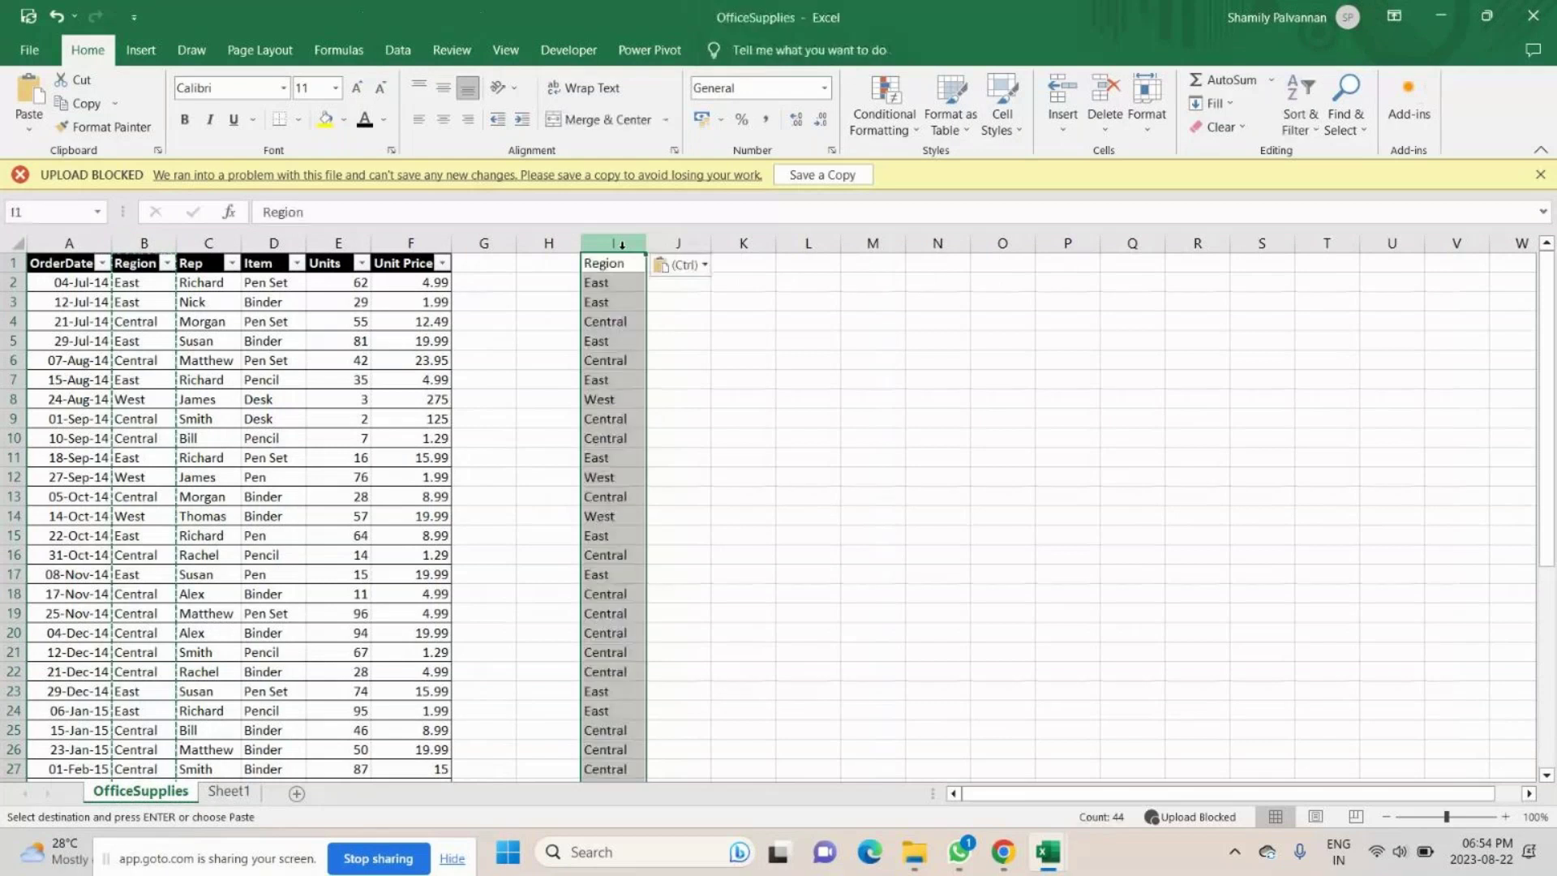
Remove duplicates from column I, leaving East, Central and West.
left_click(413, 54)
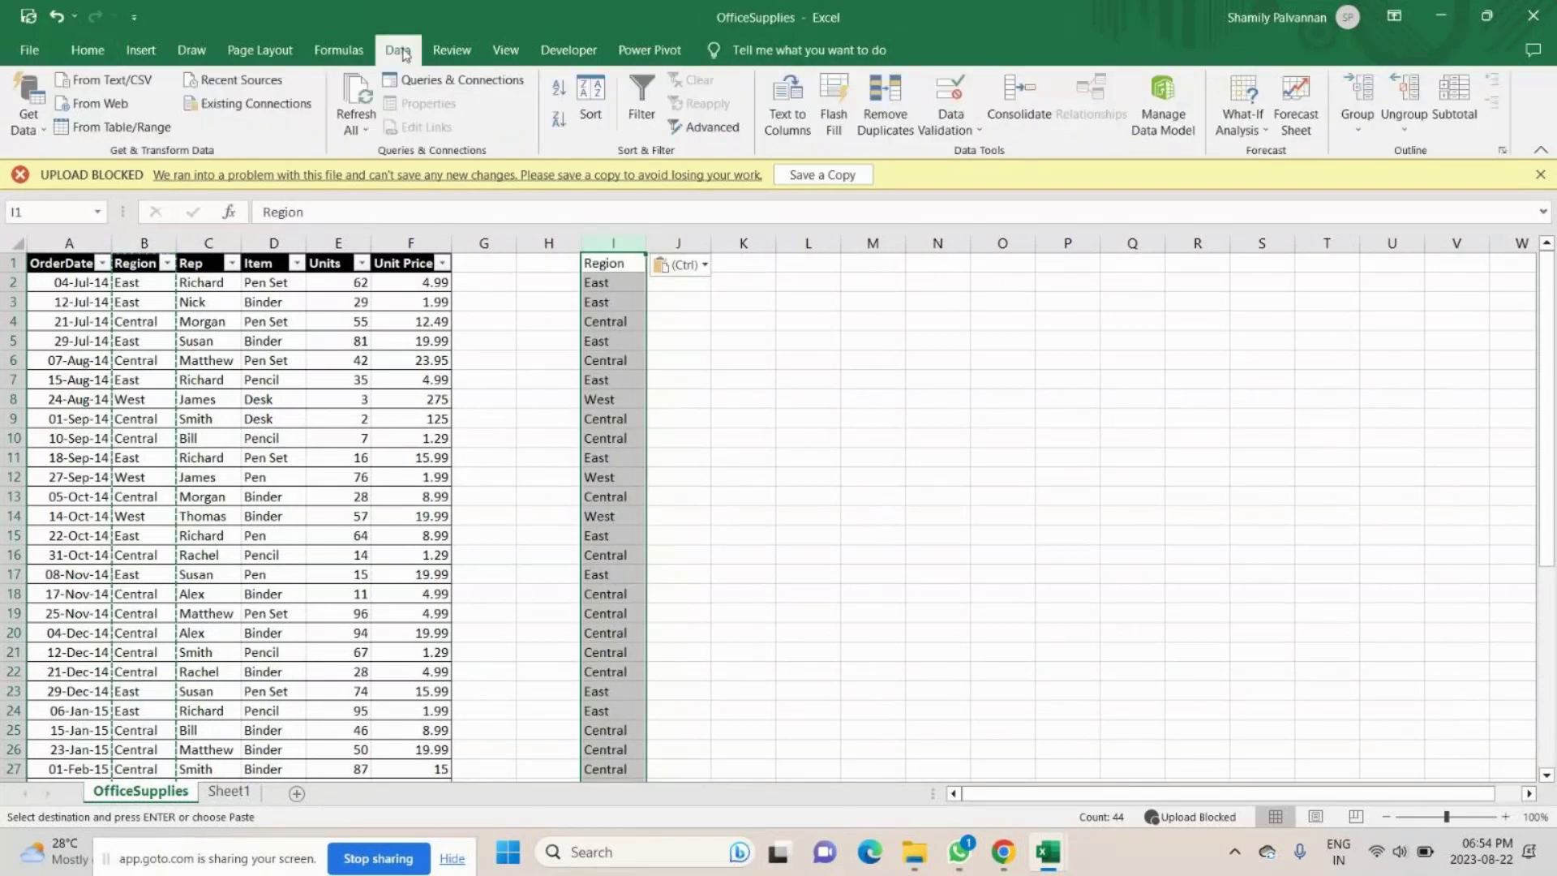
left_click(861, 114)
left_click(1326, 424)
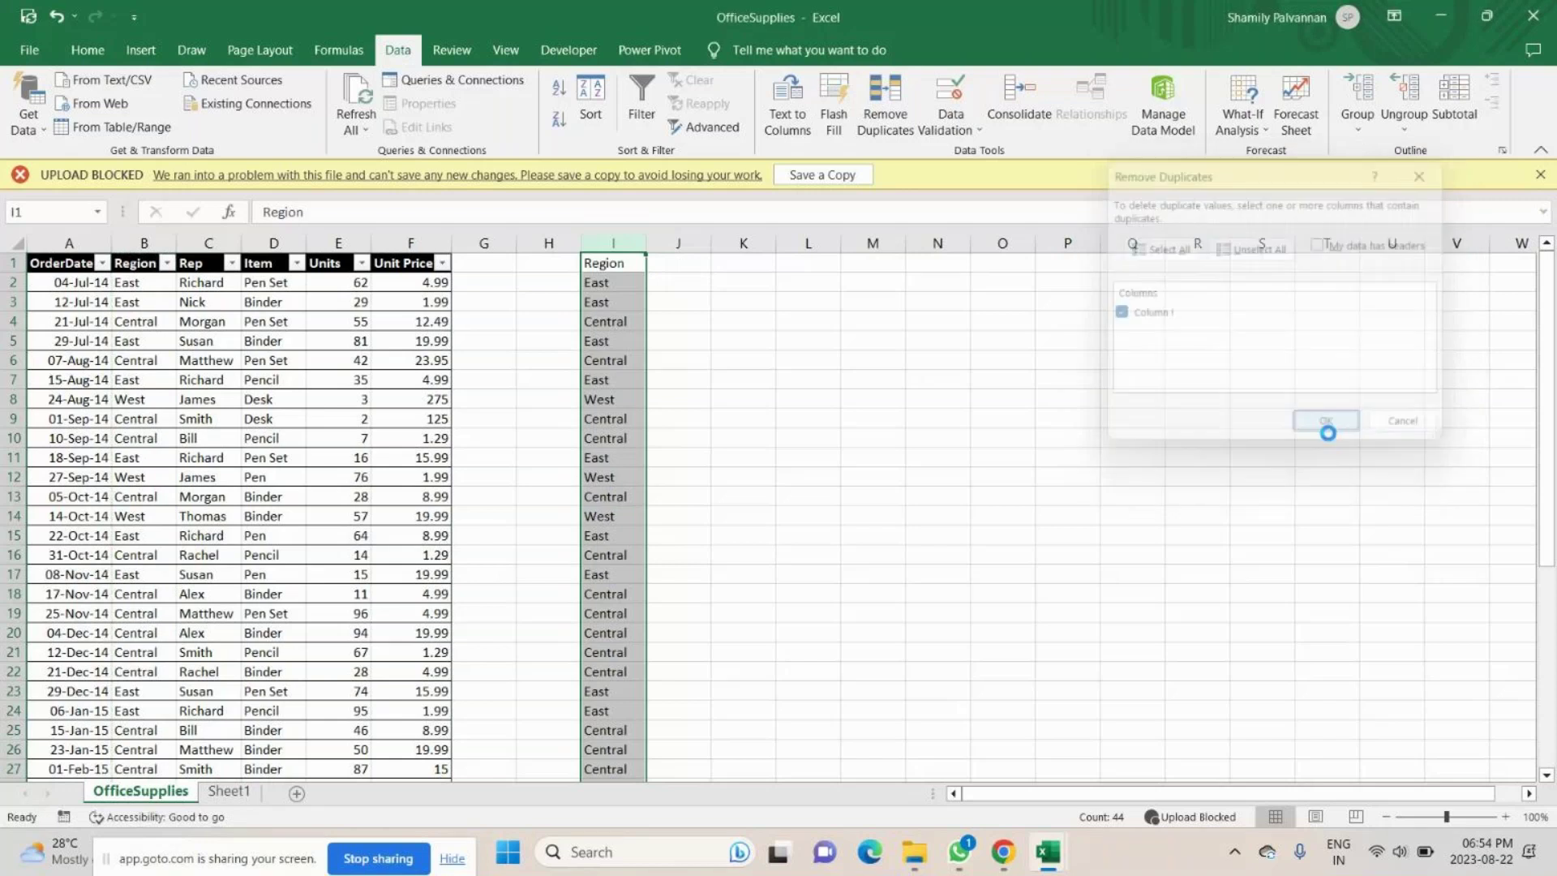
left_click(783, 480)
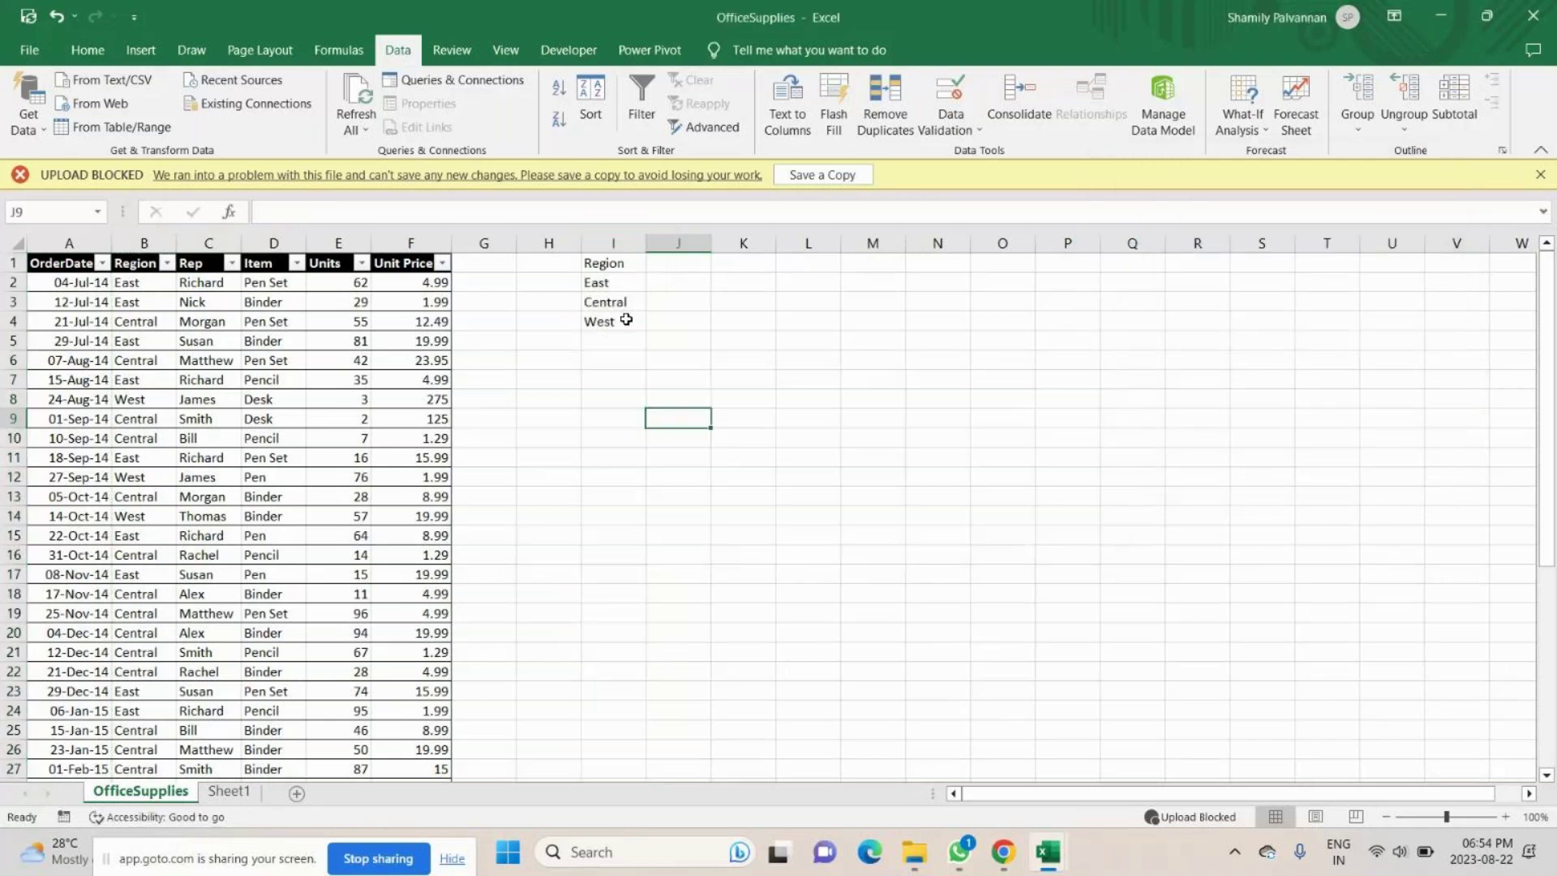
left_click_drag(625, 316, 608, 283)
left_click(749, 319)
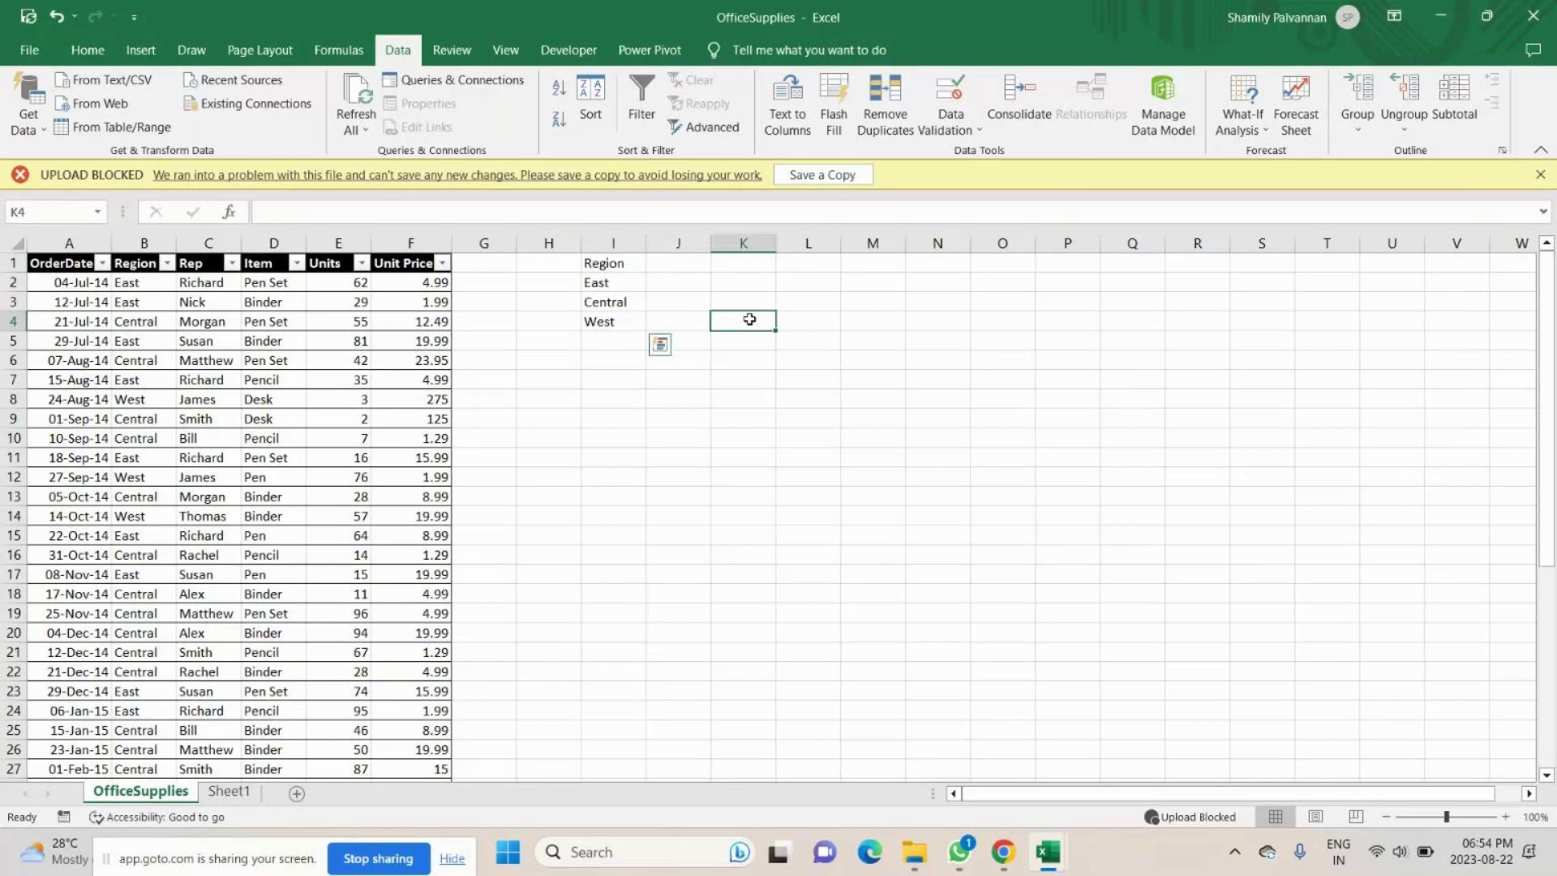
Give cell I1 a List validation drop-down sourced from I2:I4.
left_click(600, 262)
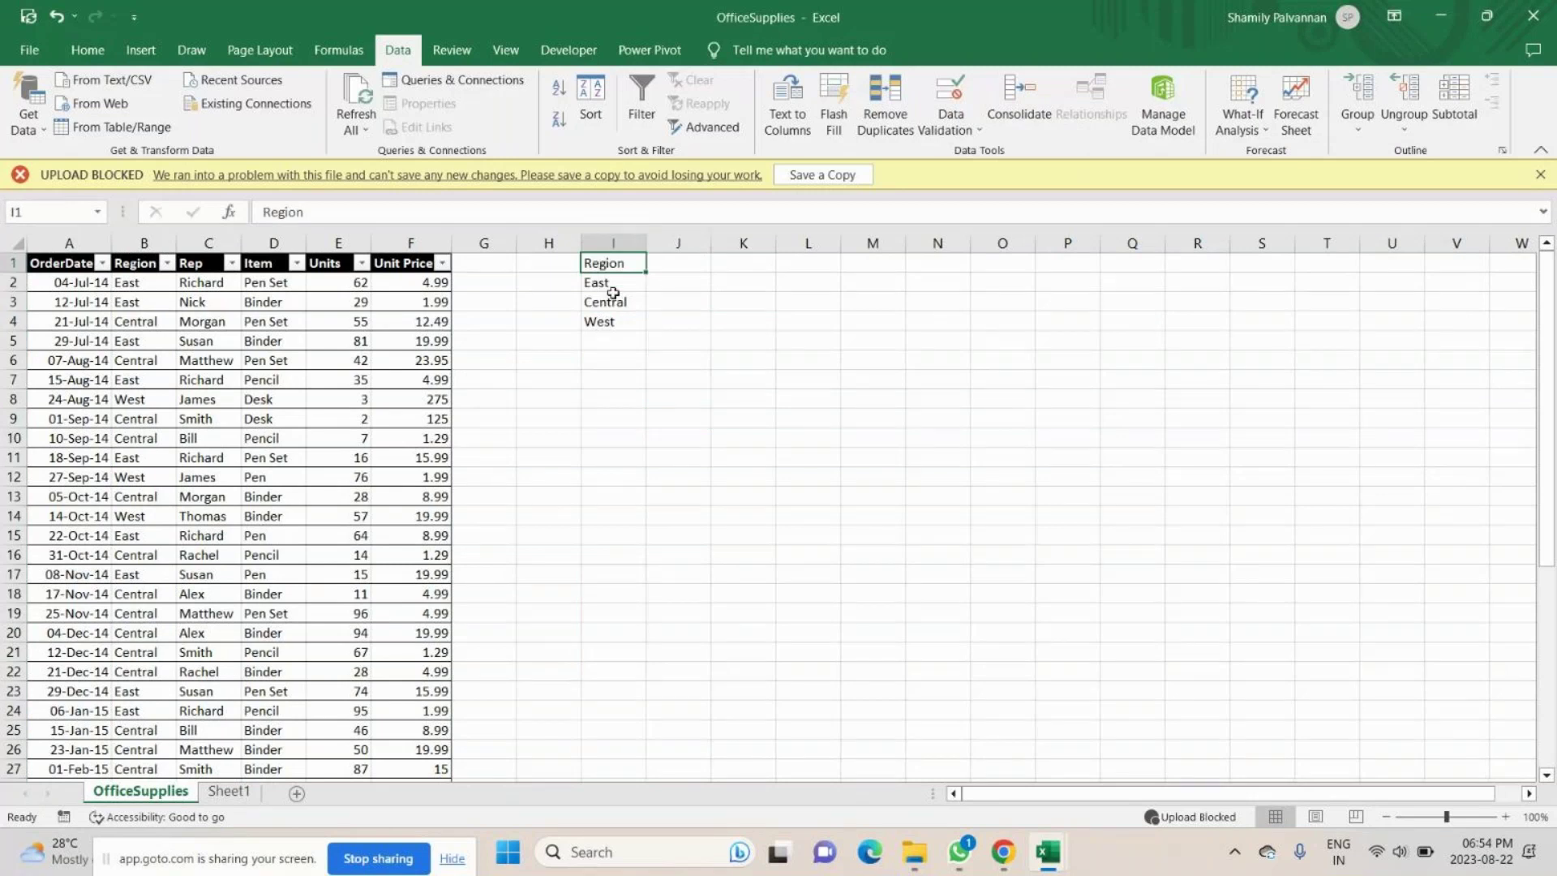
left_click(951, 96)
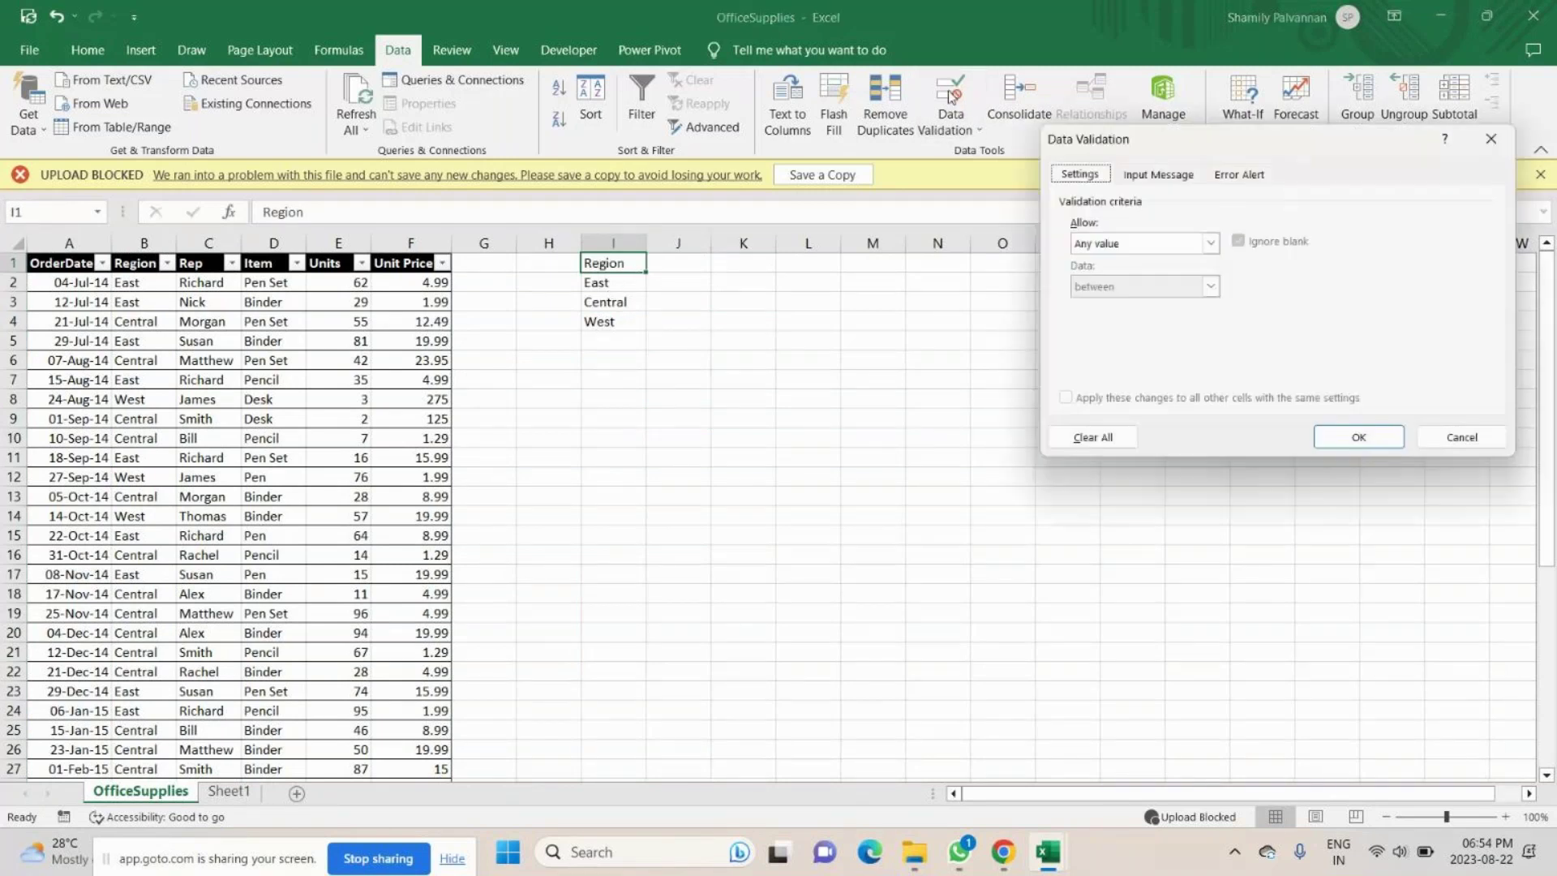
left_click(1129, 245)
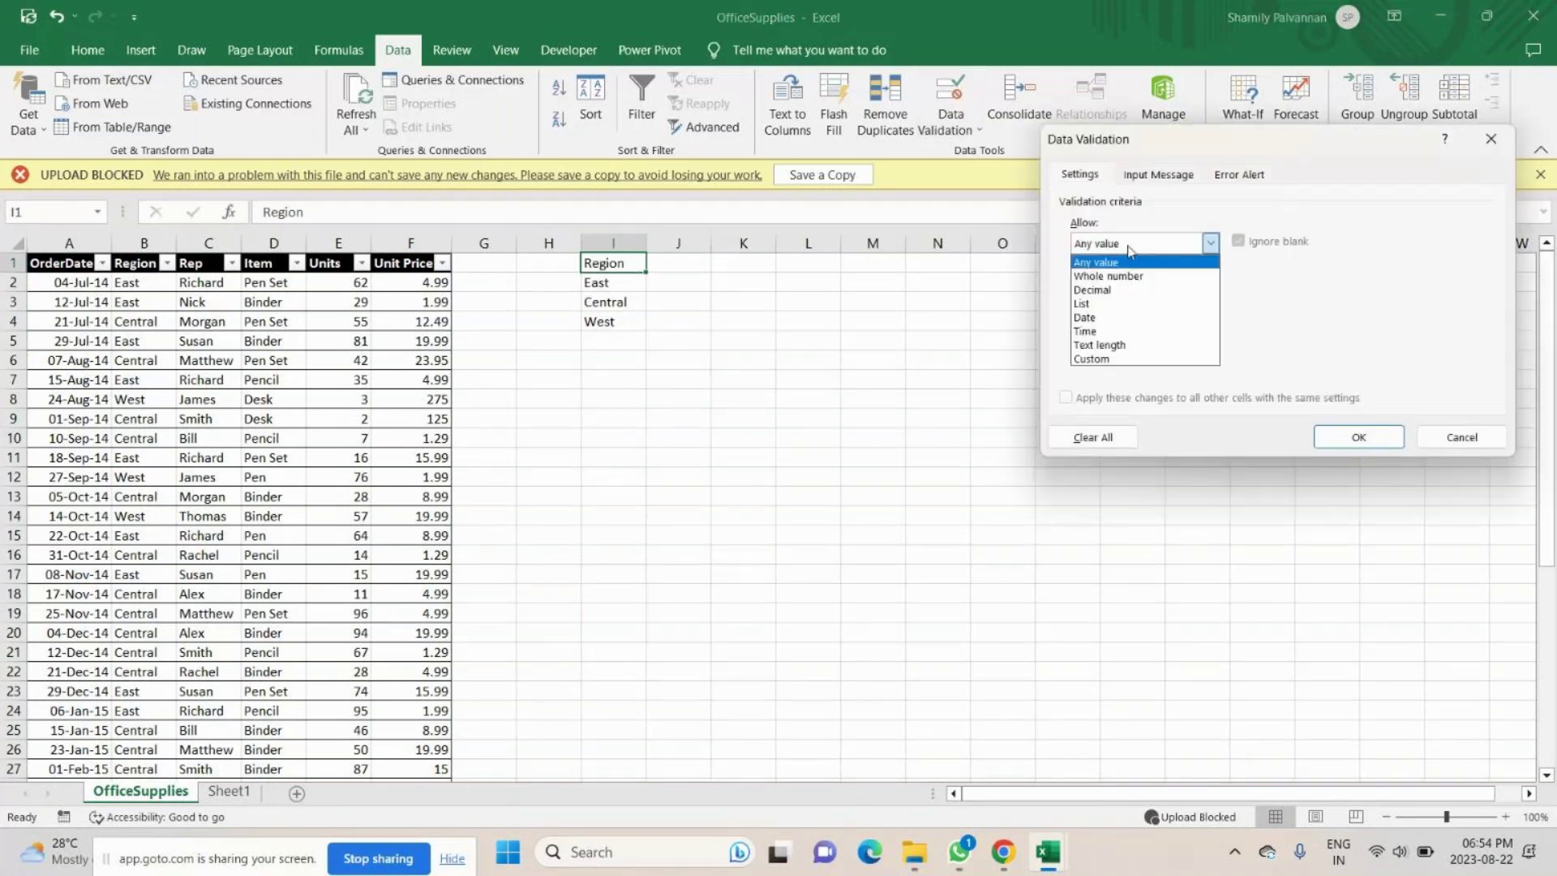
left_click(1103, 304)
left_click_drag(625, 283, 626, 312)
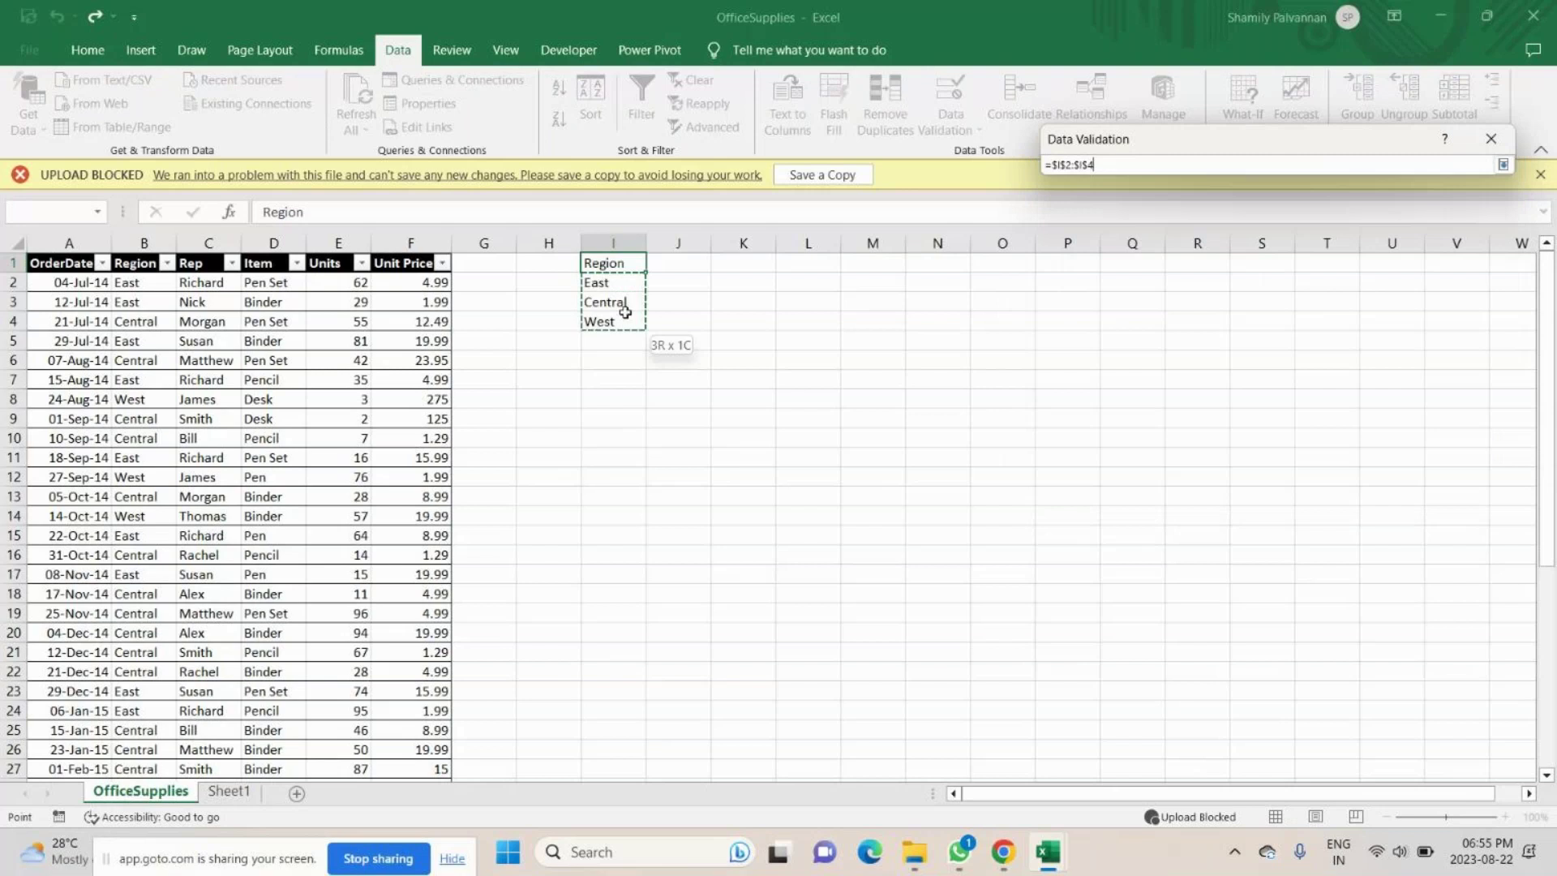
key("Return")
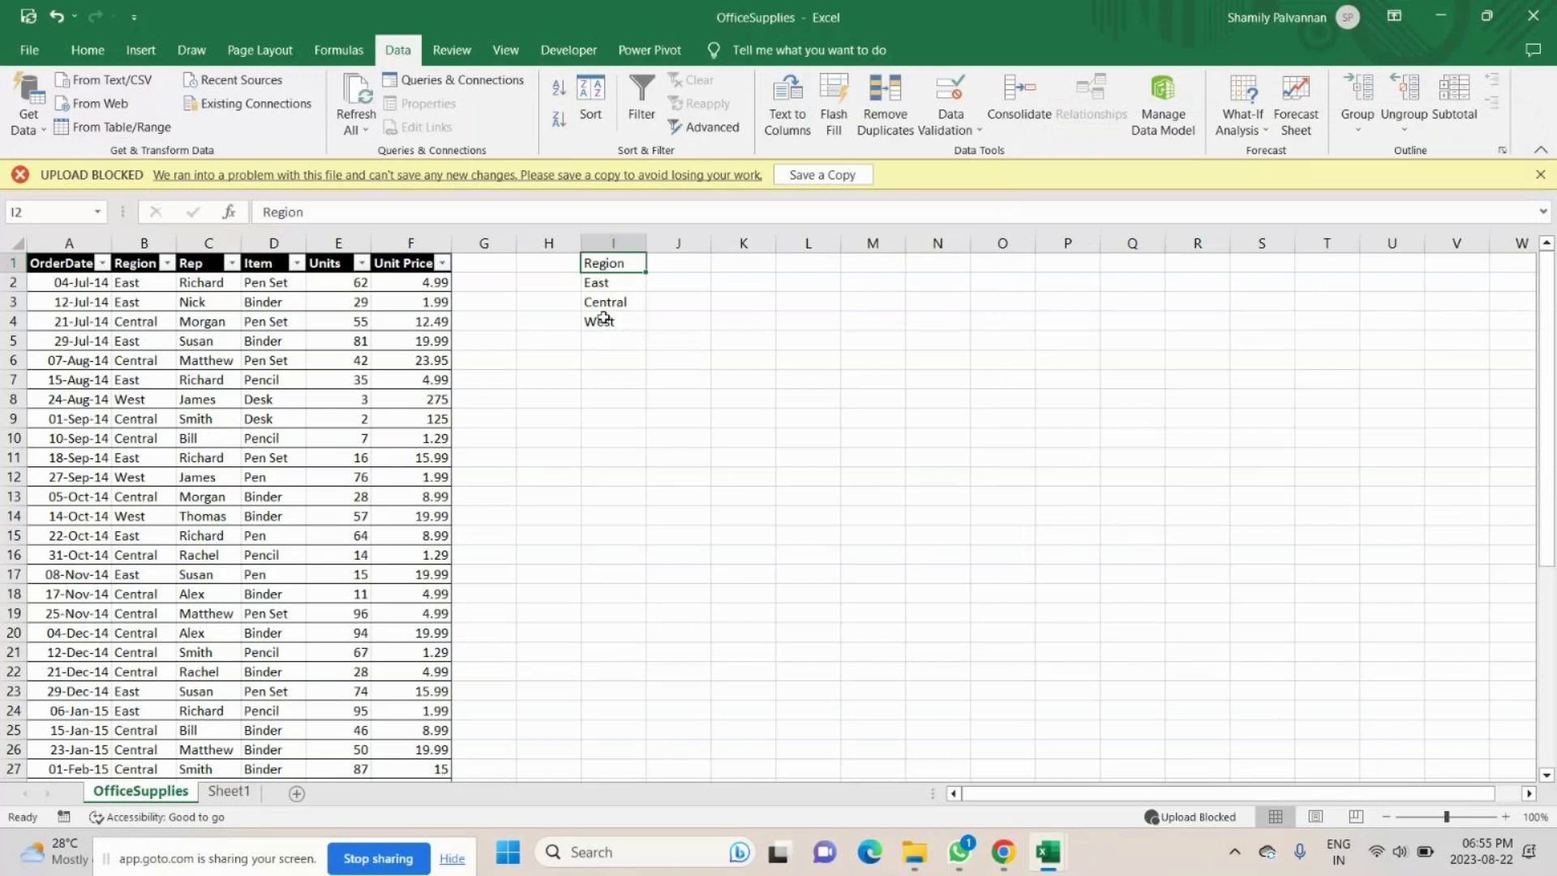
left_click(612, 284)
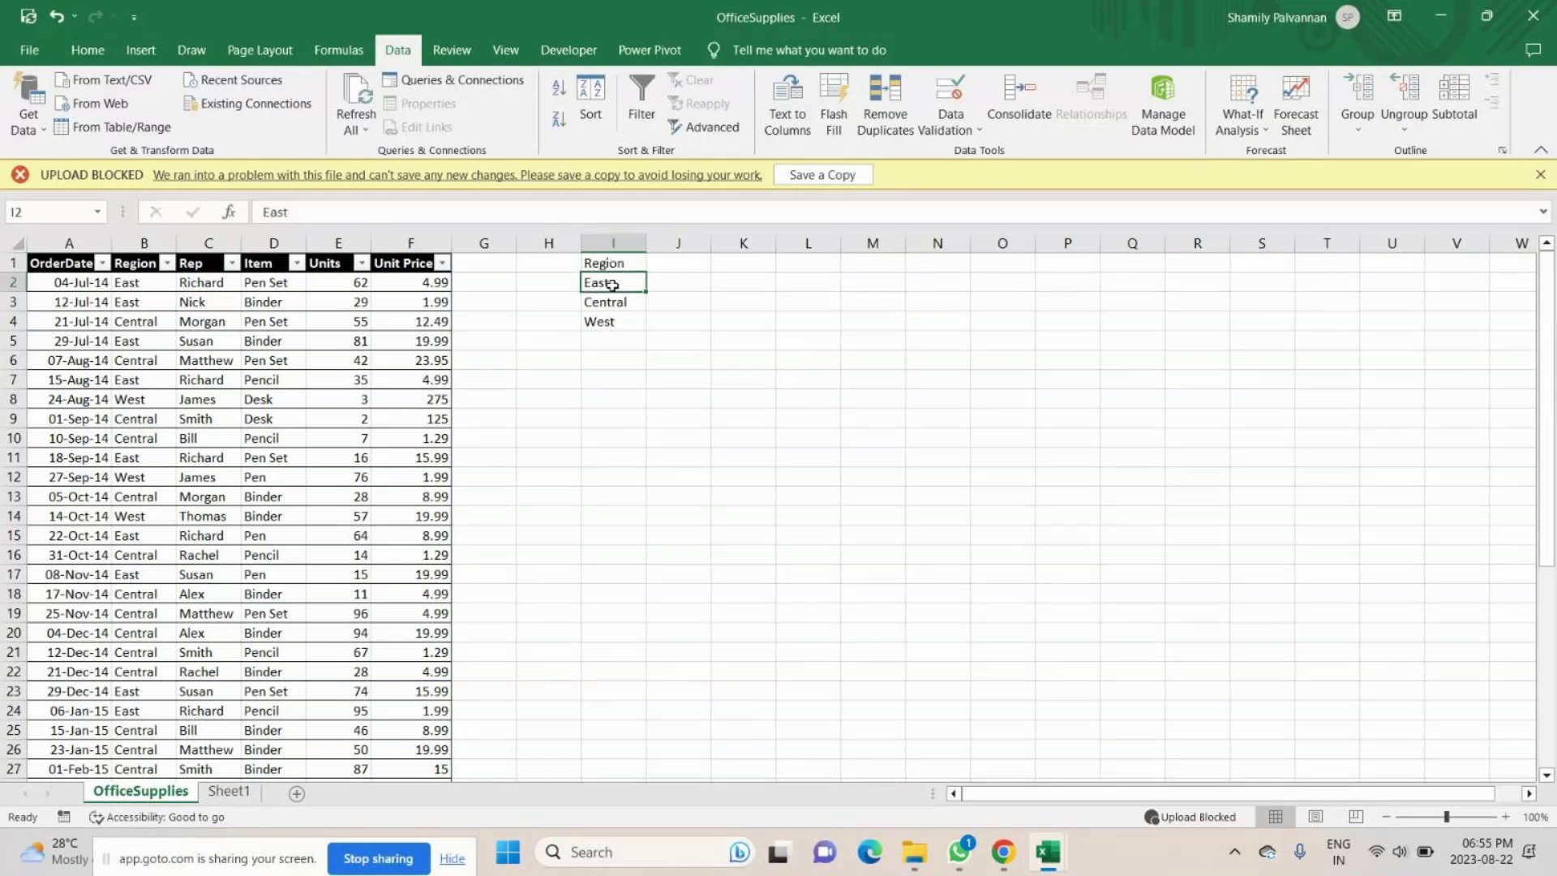
Copy the Region heading into K1 and insert a new empty column at I.
left_click_drag(611, 284, 610, 323)
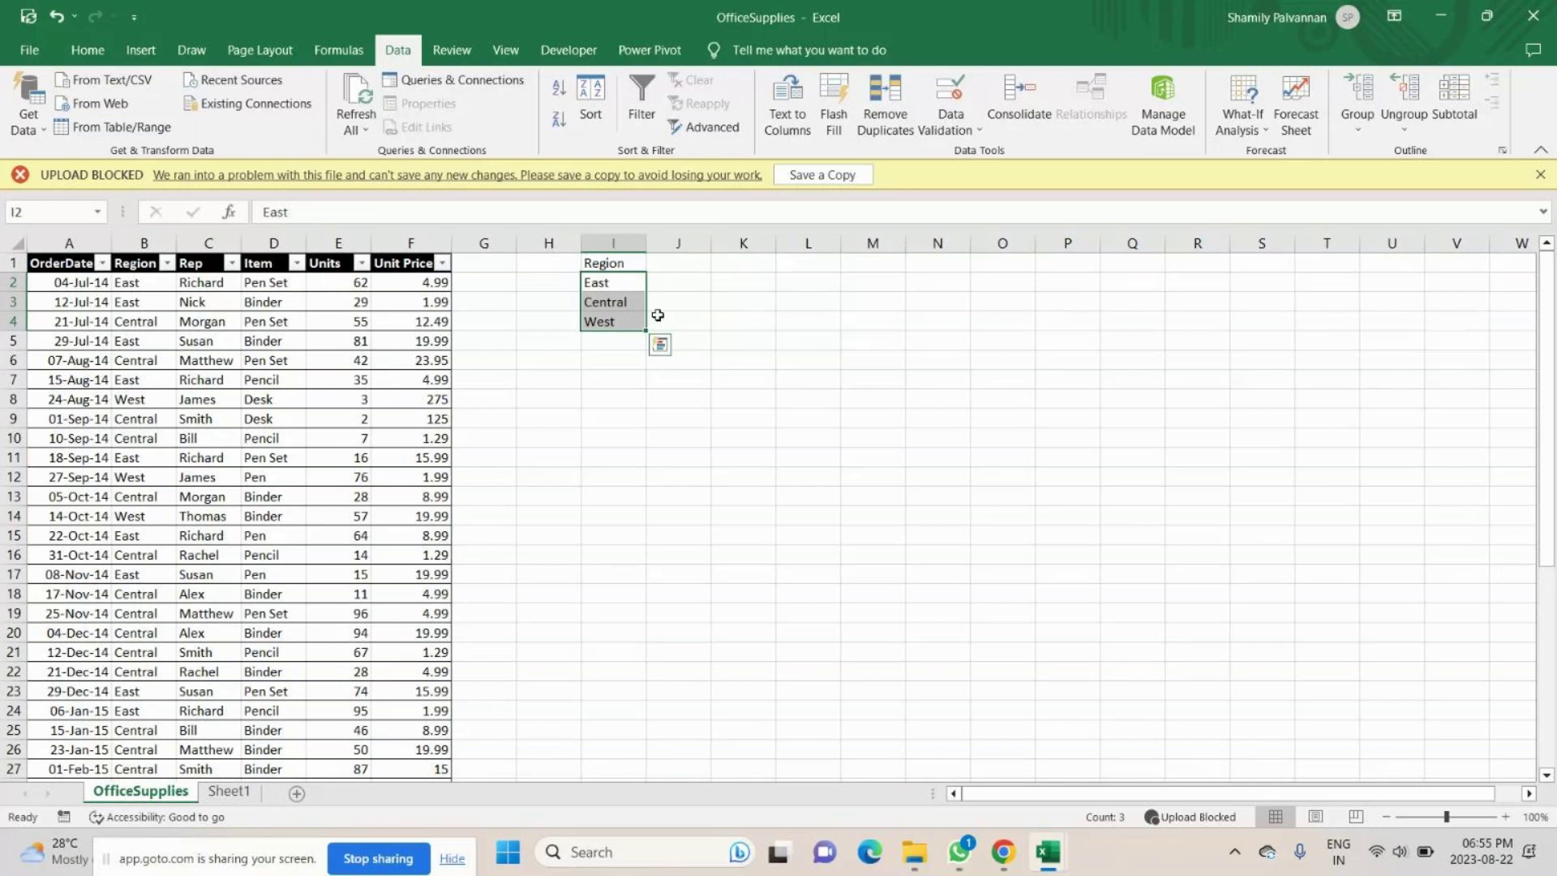
left_click(610, 263)
key("ctrl+c")
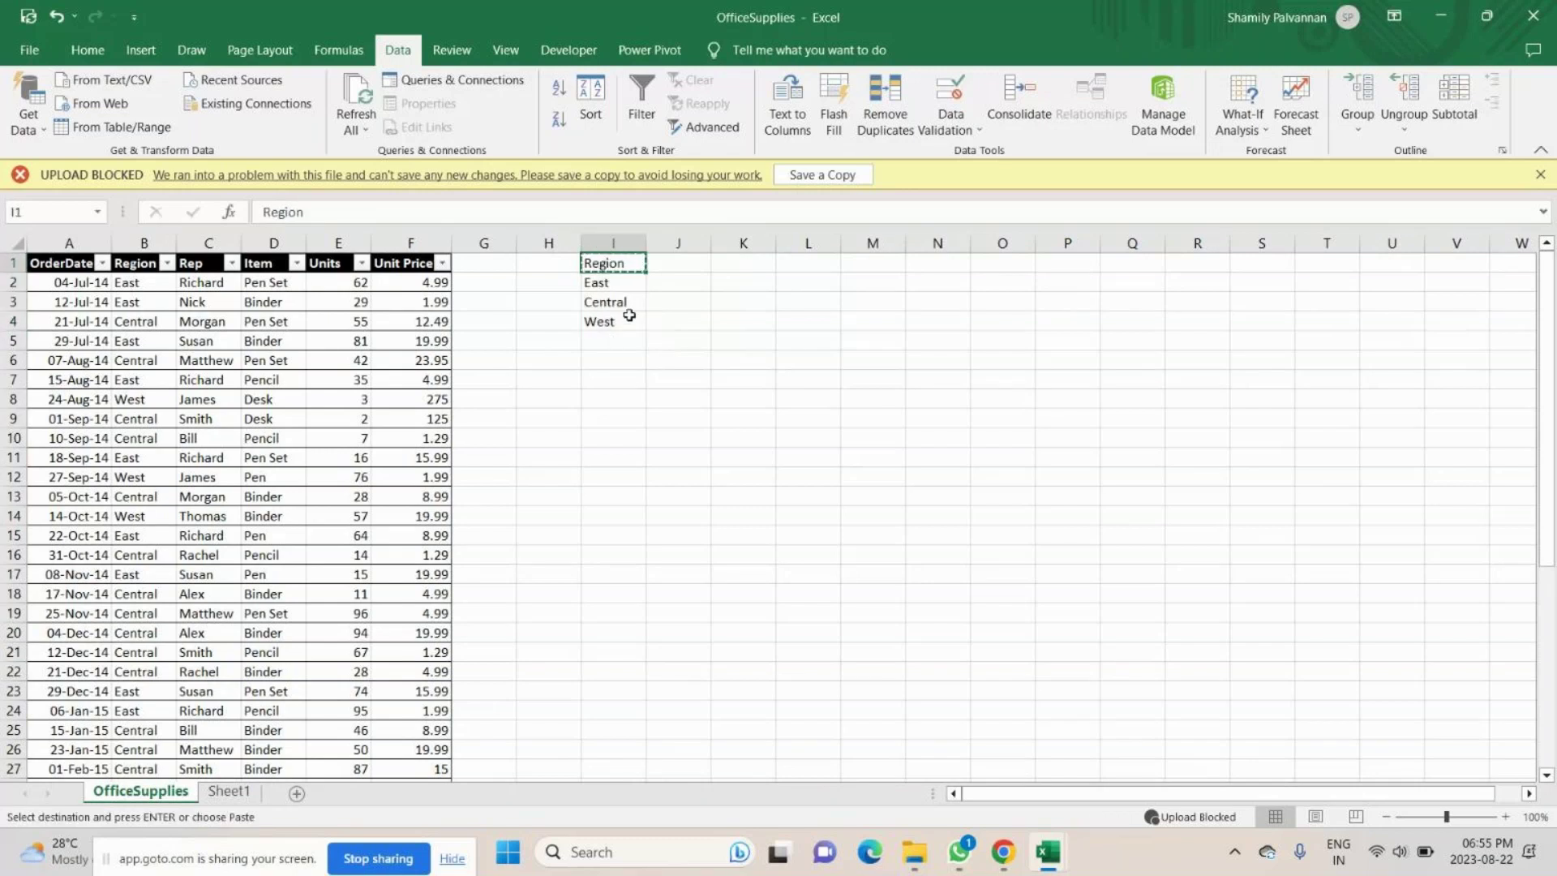
left_click(734, 261)
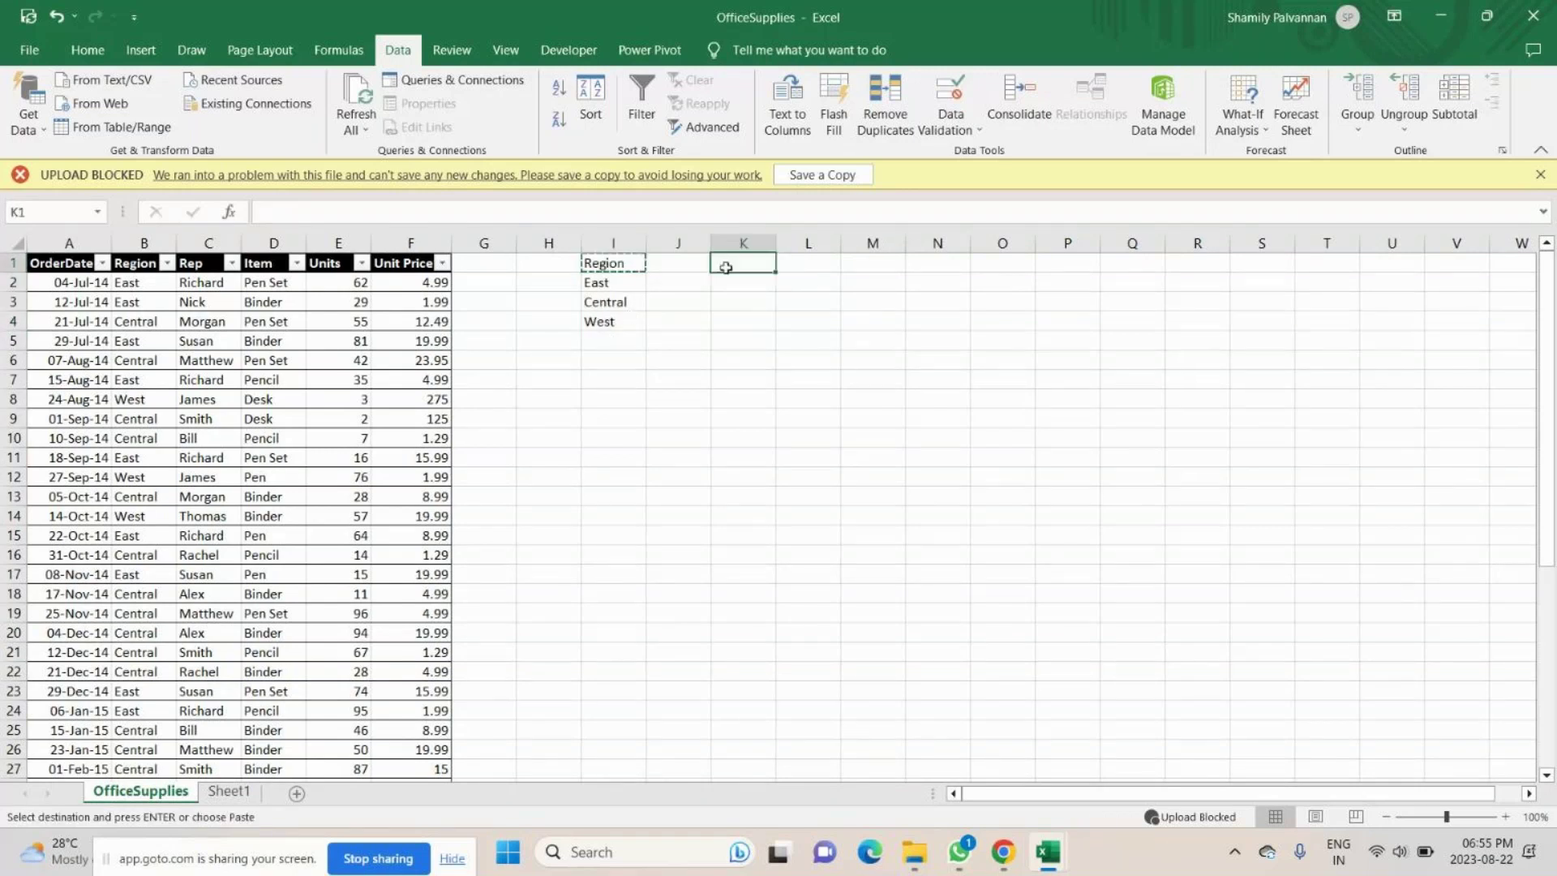
key("ctrl+v")
left_click(738, 283)
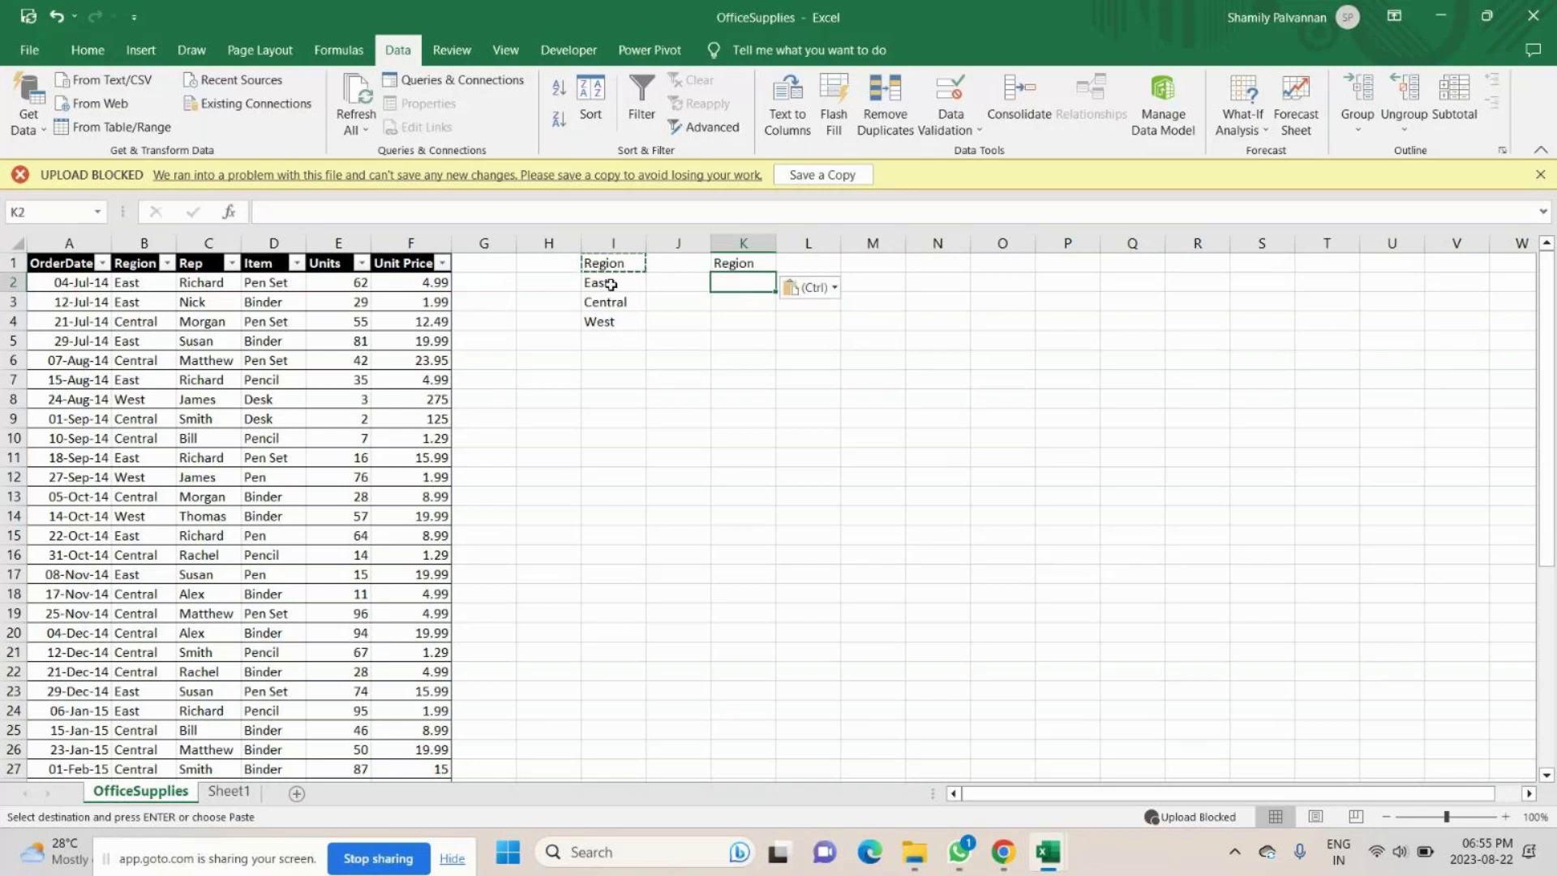
right_click(613, 243)
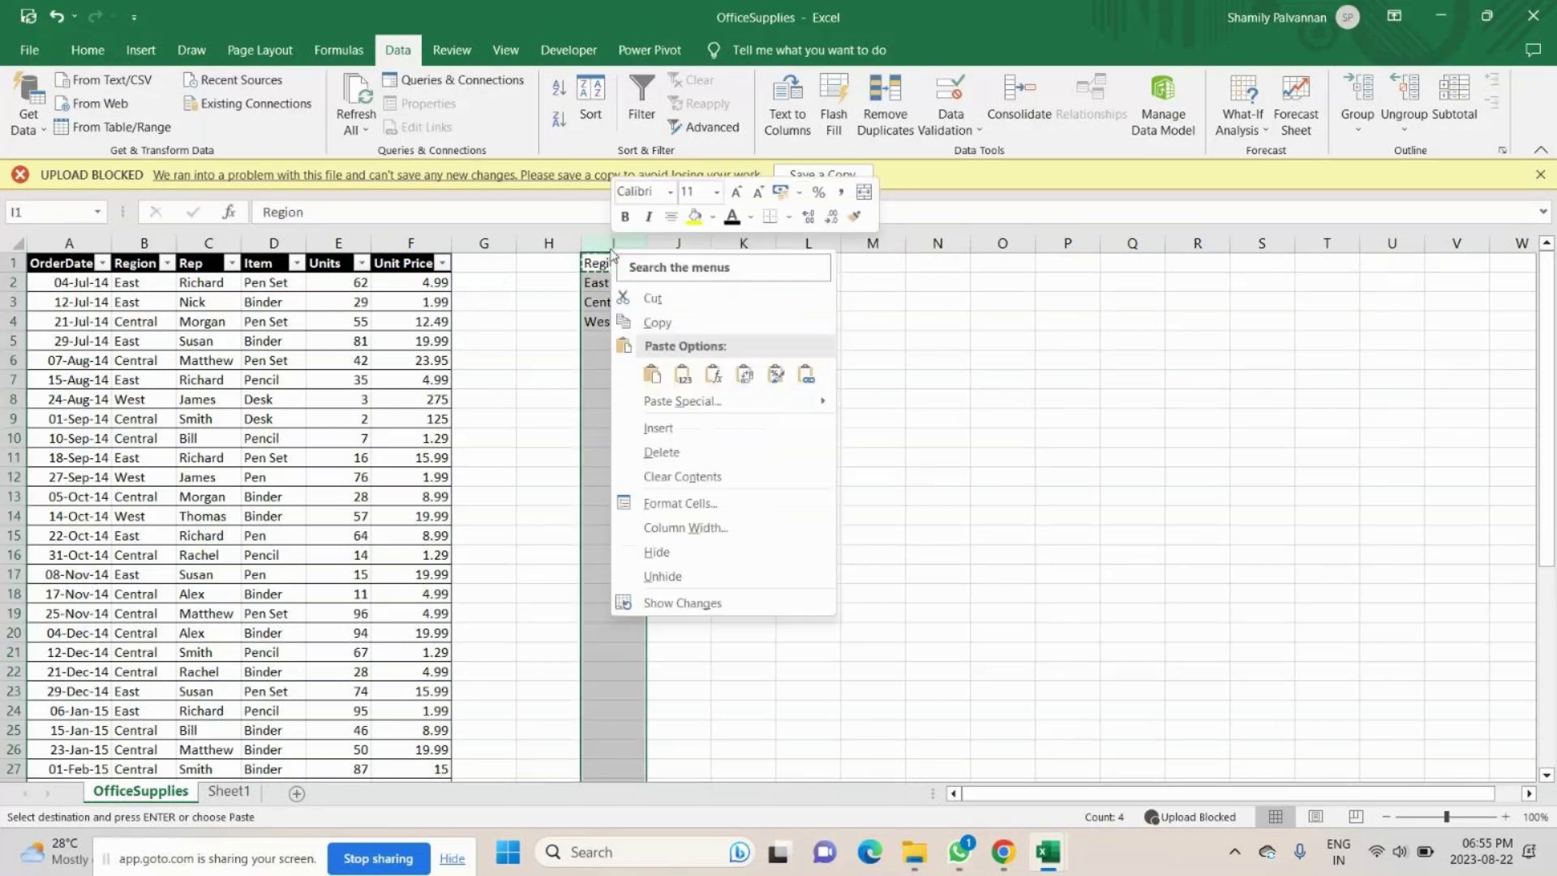
left_click(672, 436)
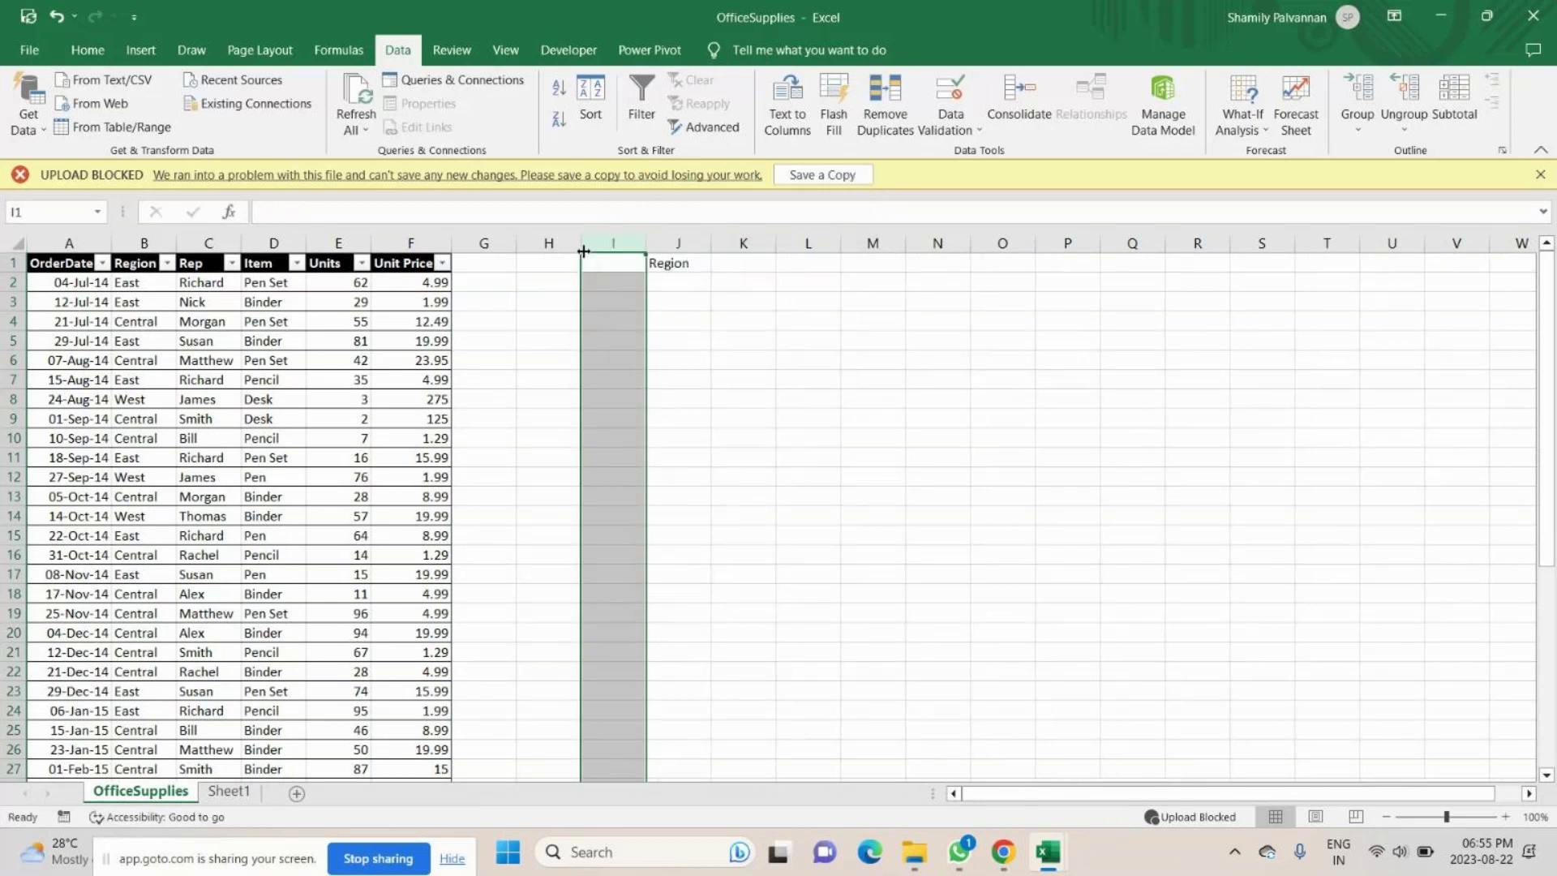
Paste the Region heading into H1 and the Item heading from D1 into I1.
left_click(661, 262)
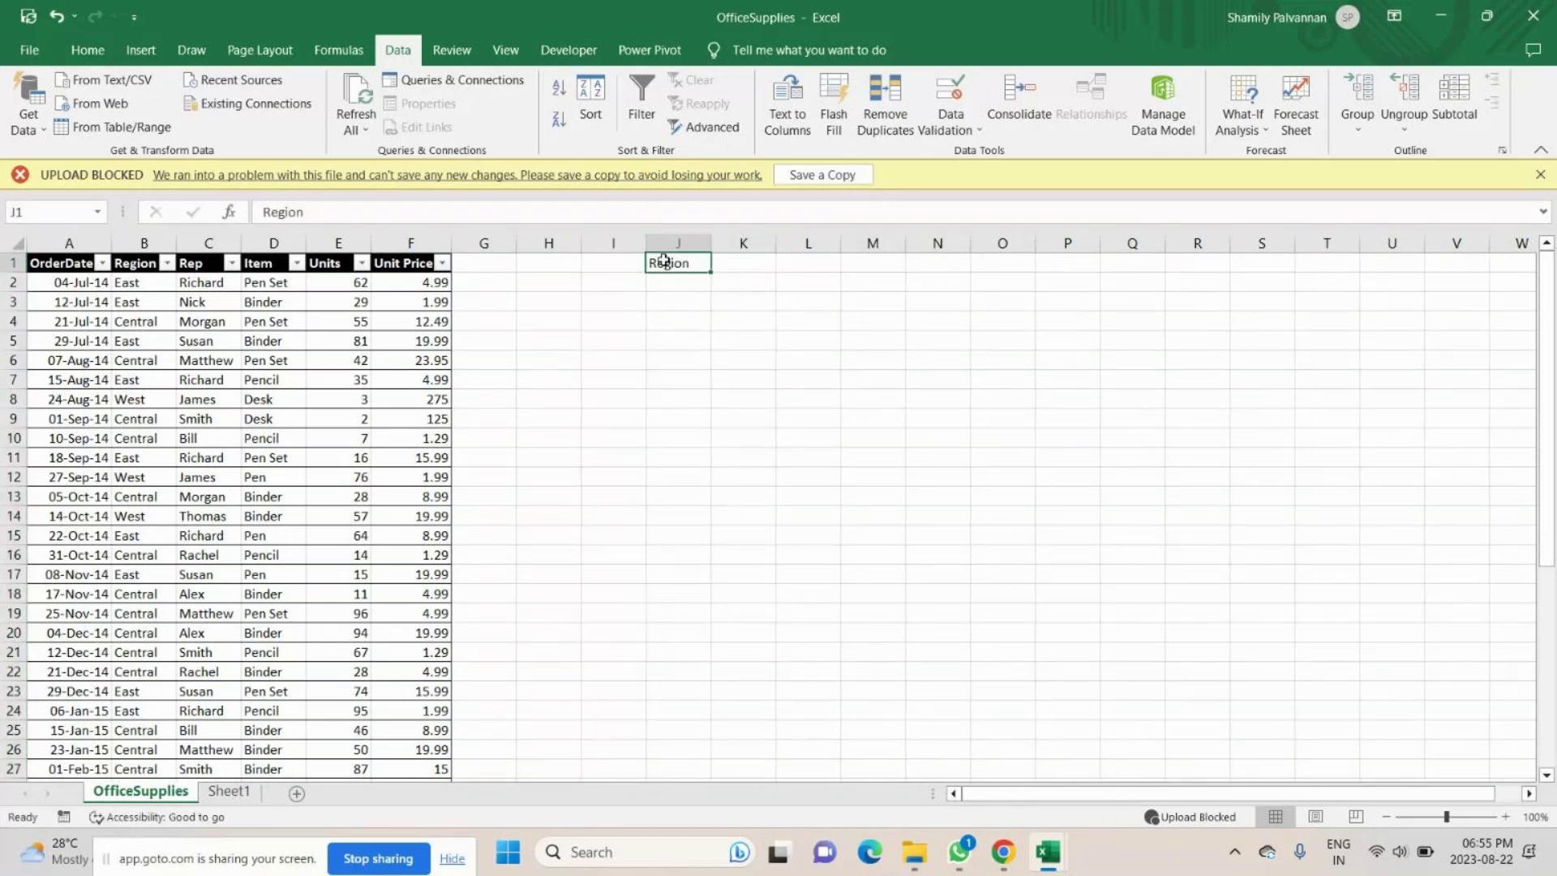
key("ctrl+c")
left_click(550, 262)
key("ctrl+v")
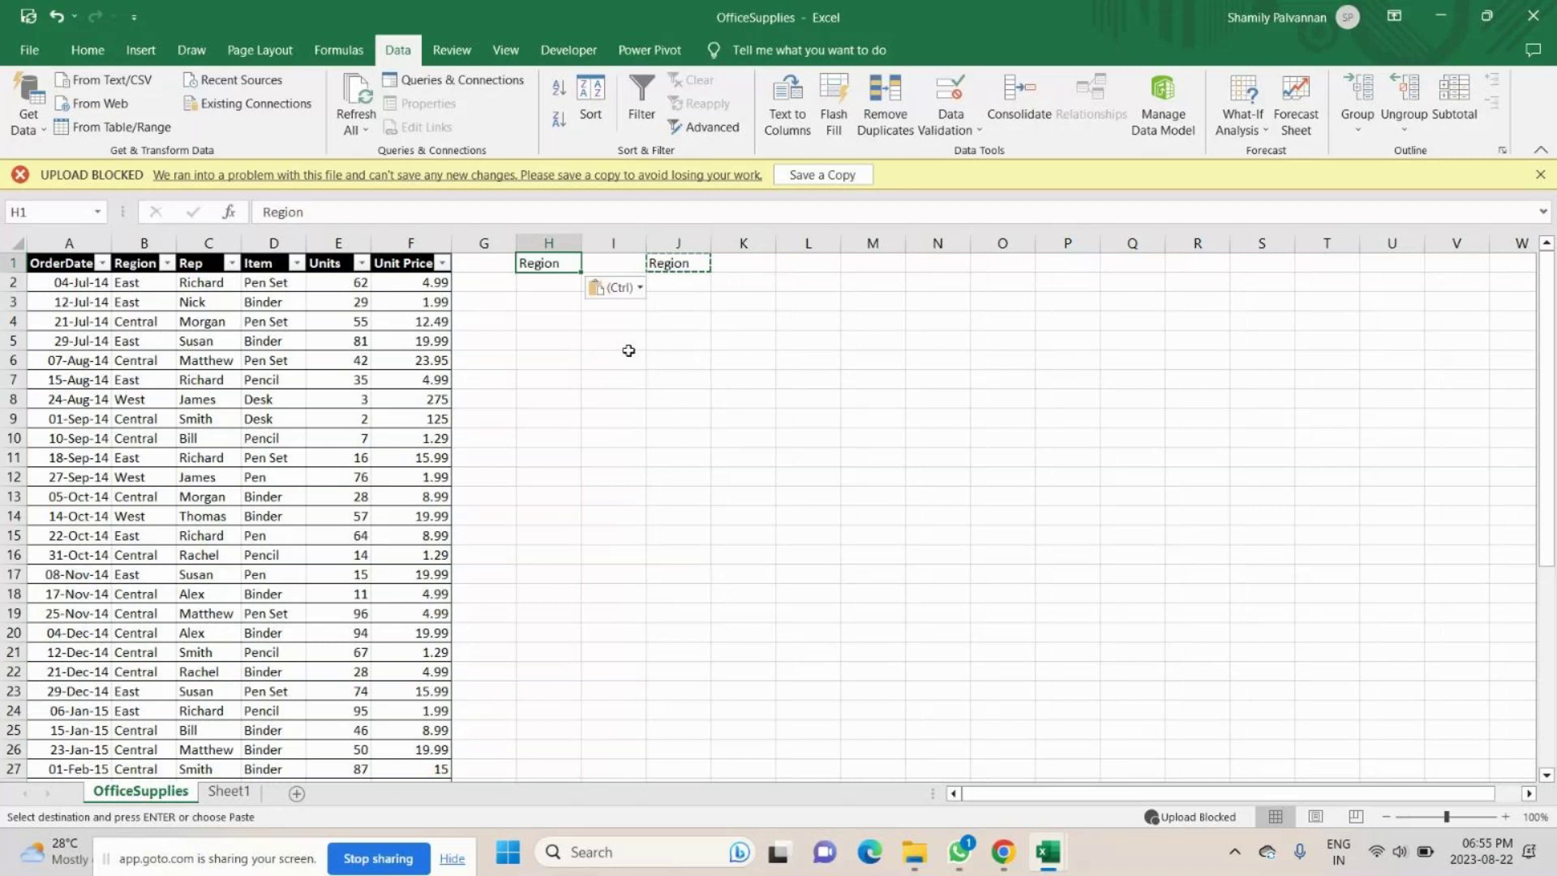
left_click(613, 361)
left_click(612, 270)
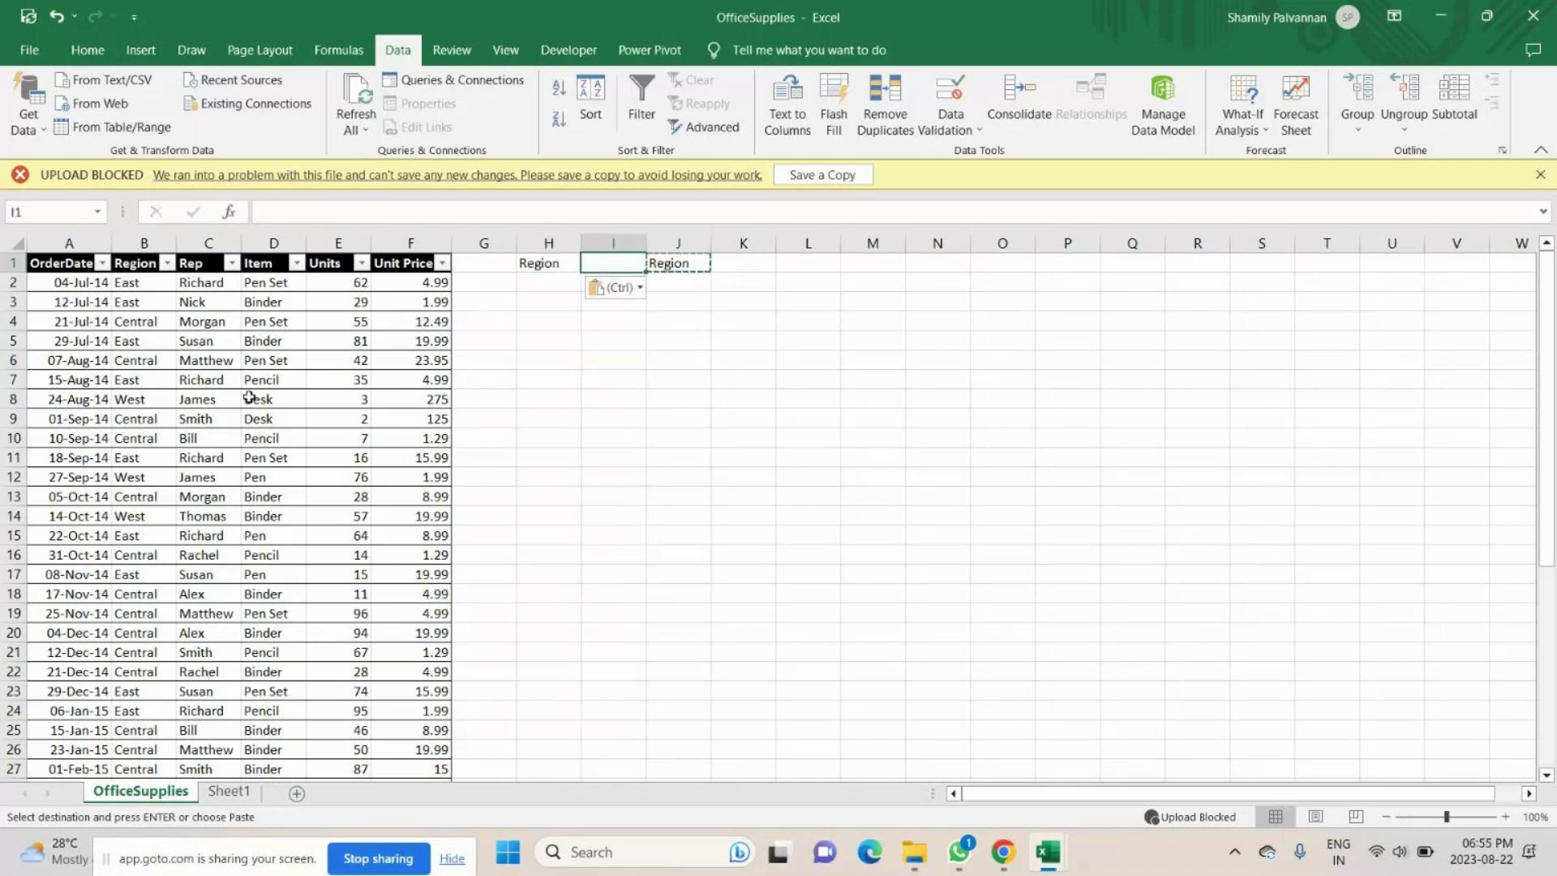
left_click(258, 264)
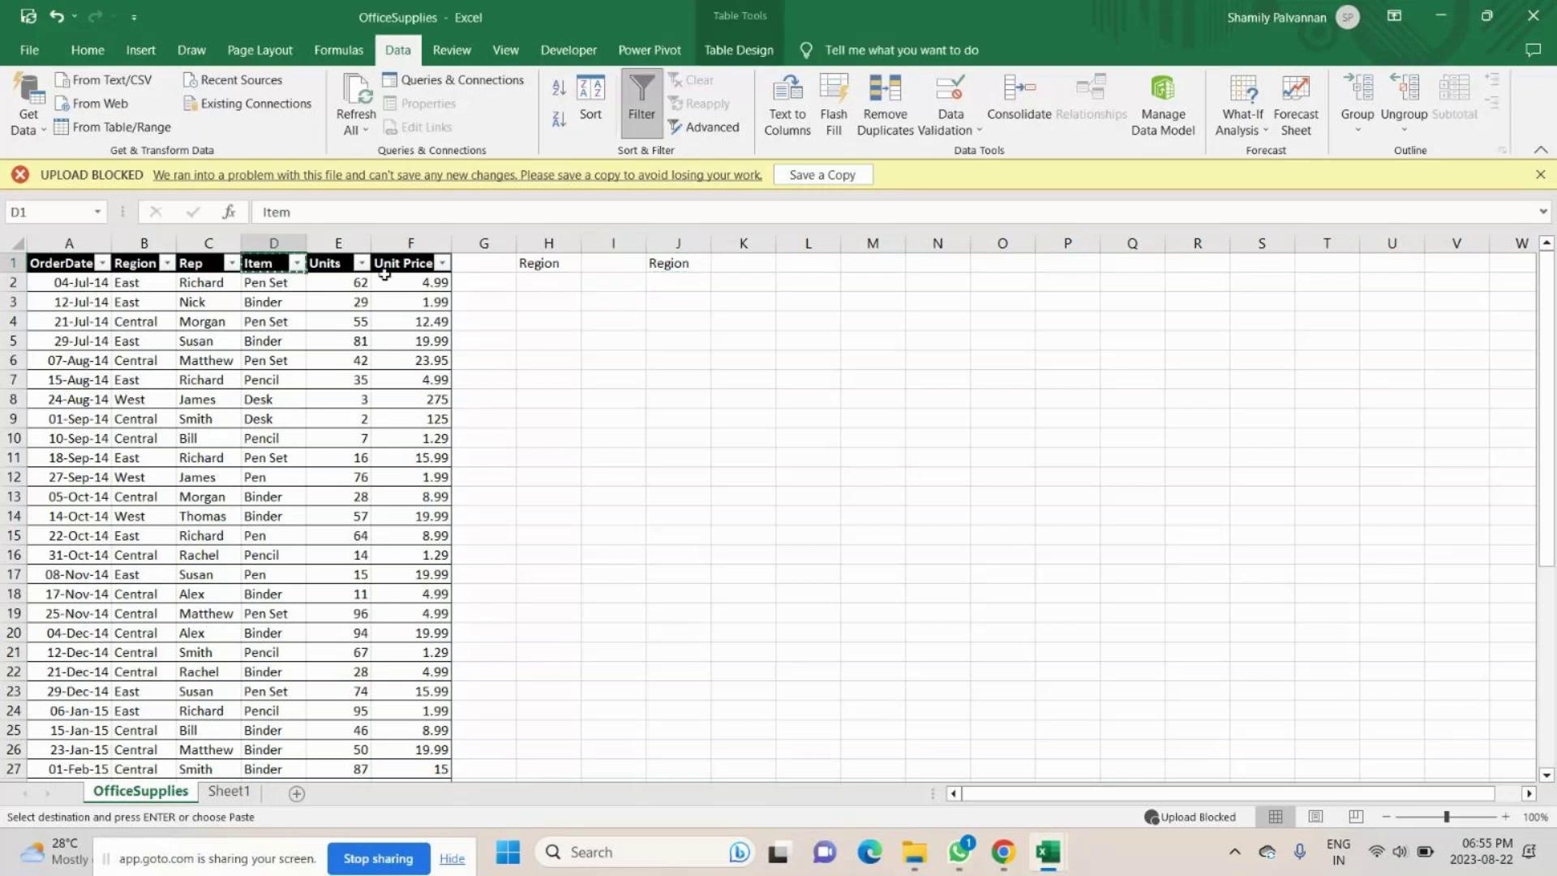
left_click(613, 263)
key("ctrl+v")
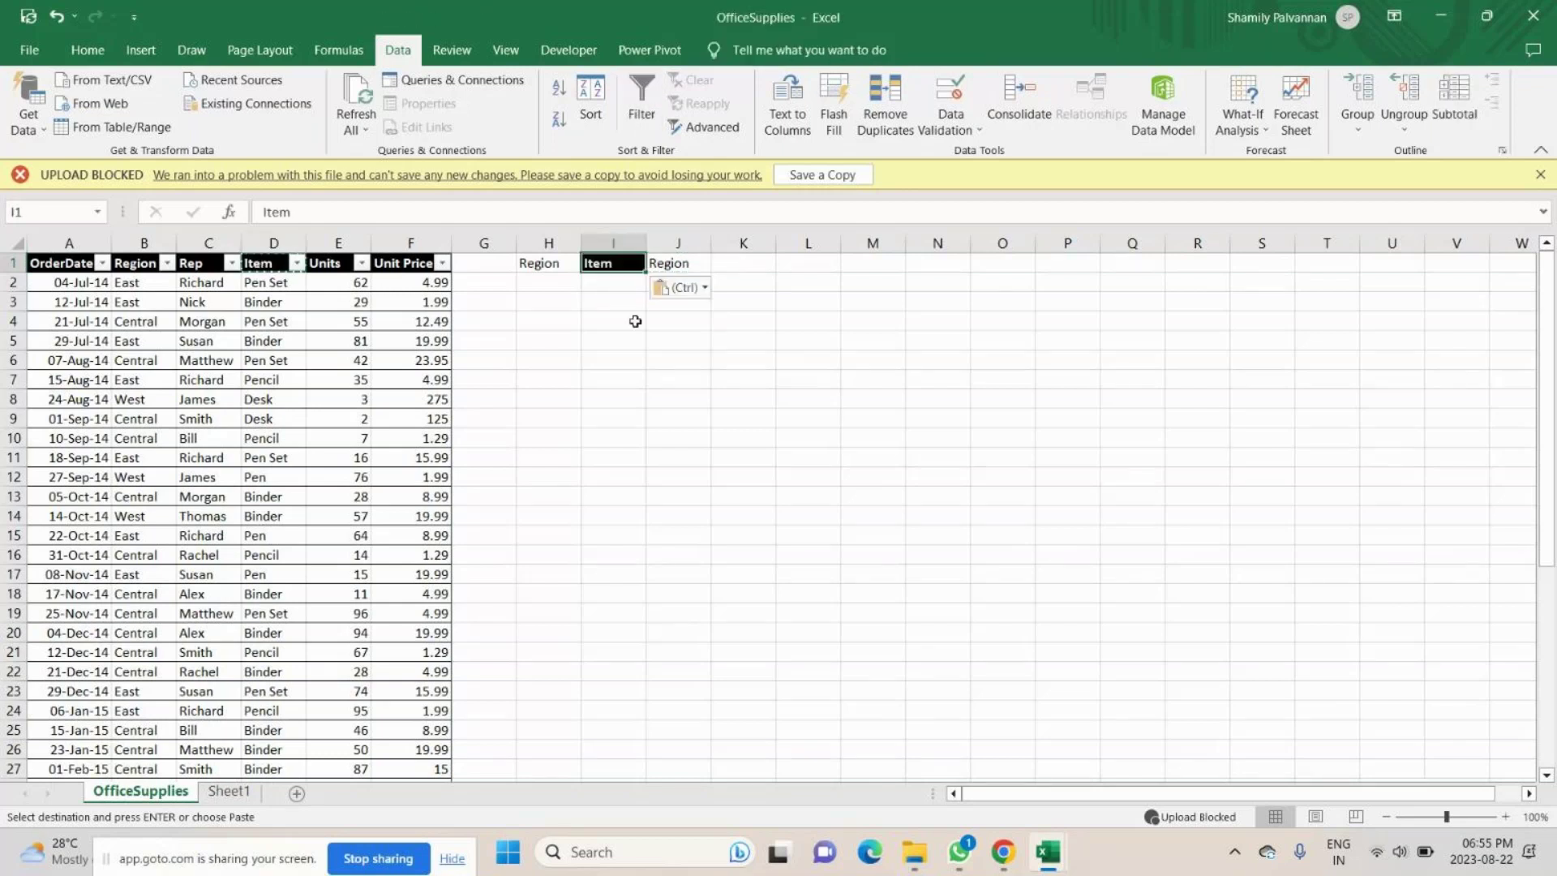
Paste the table's black Region header from B1 into H1 and clear the stray text in J1.
left_click(547, 267)
left_click(134, 264)
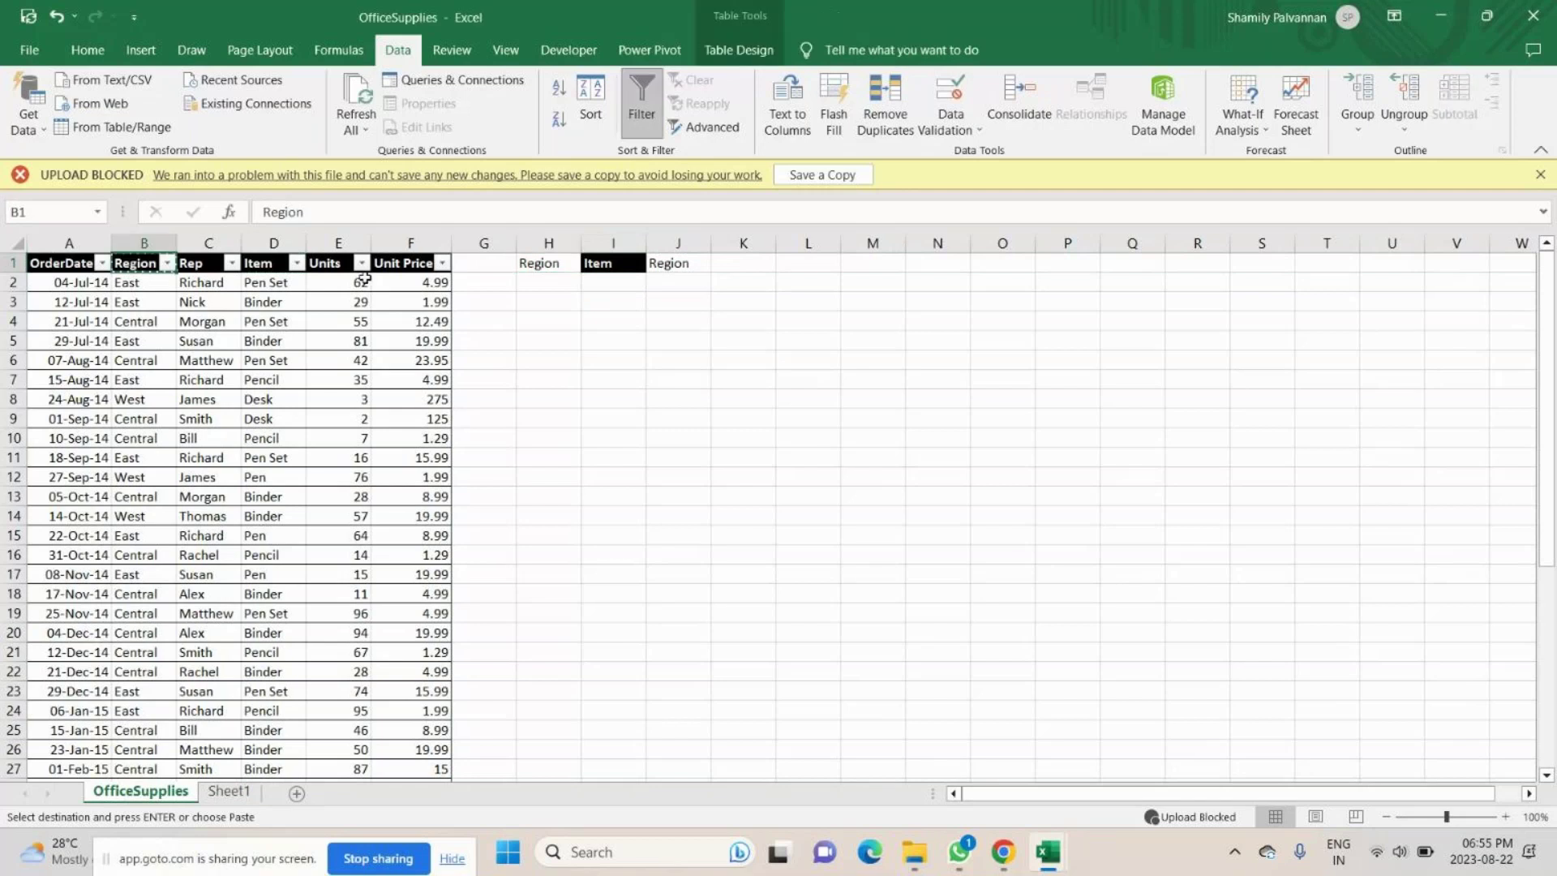
left_click(535, 263)
key("ctrl+v")
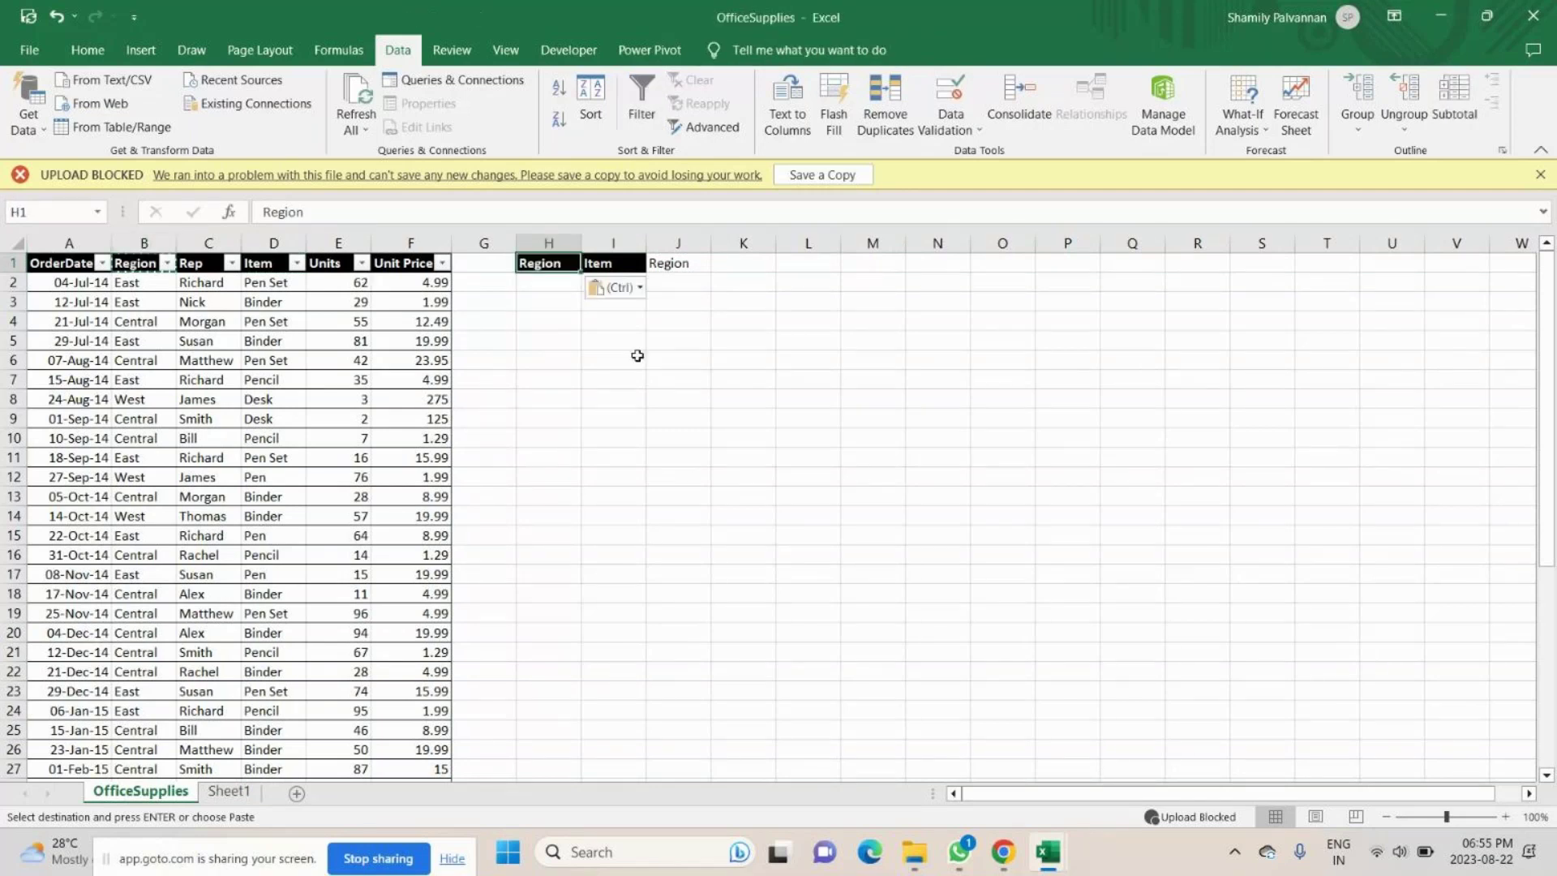
left_click(679, 268)
key("Delete")
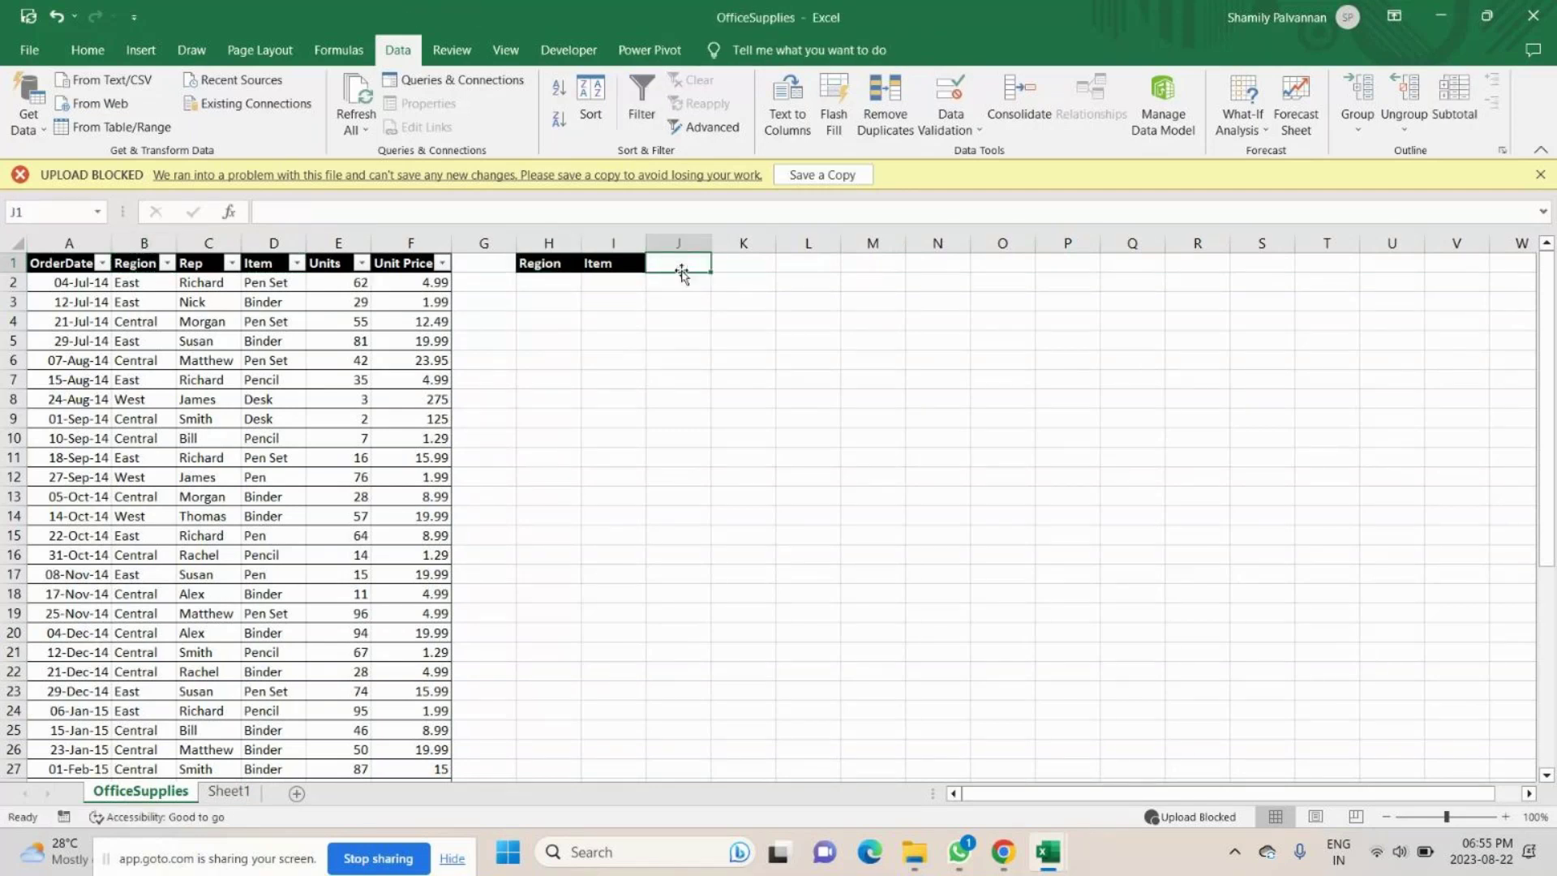
left_click(581, 354)
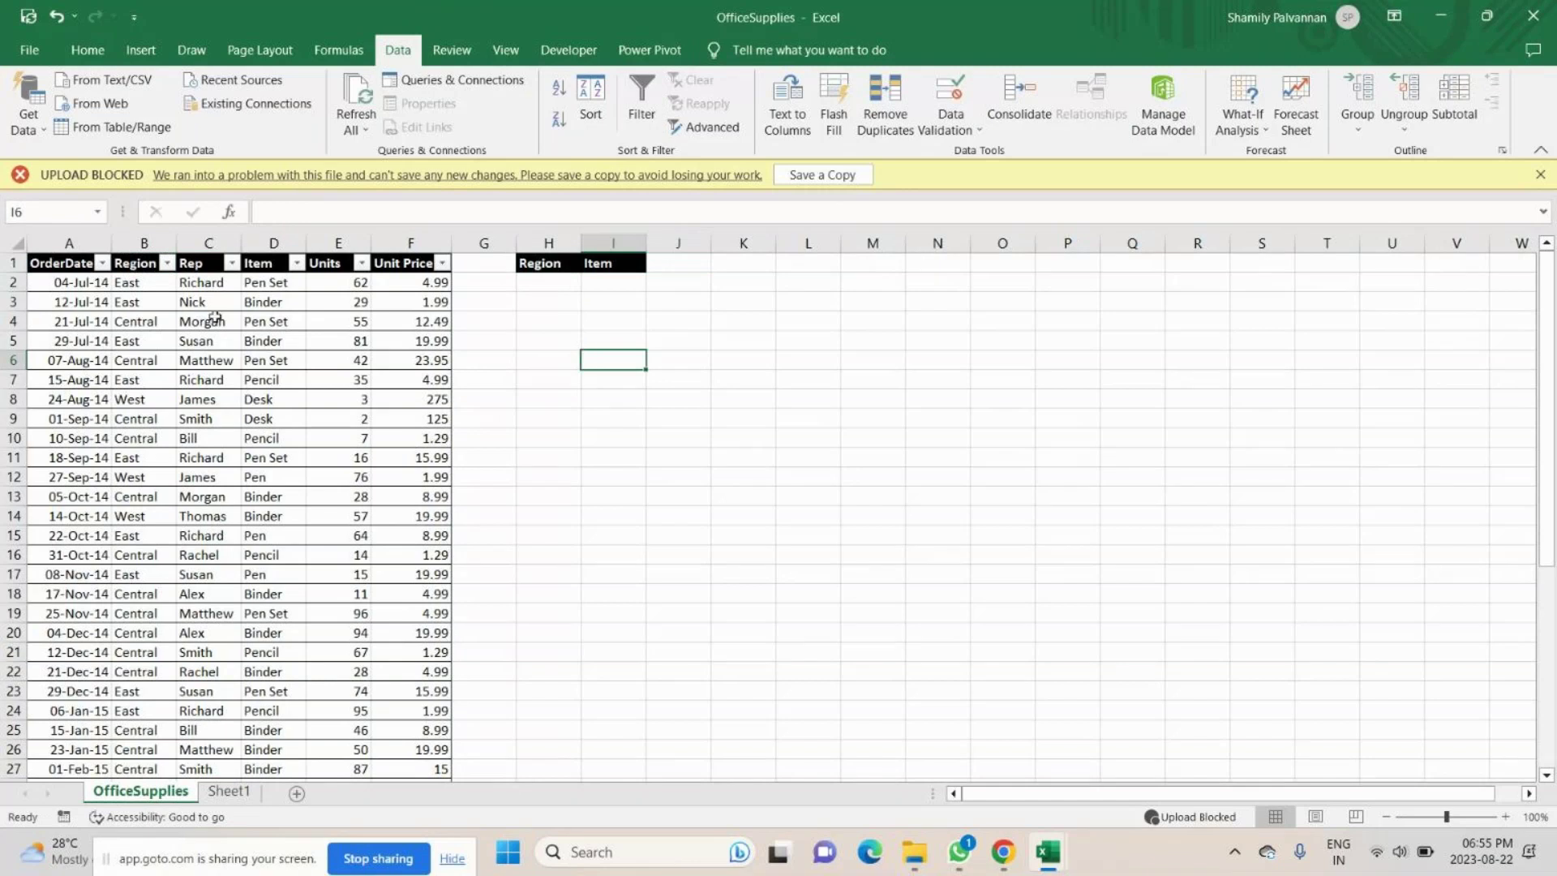
Select the whole Region (B) and Item (D) columns of the table.
left_click(554, 285)
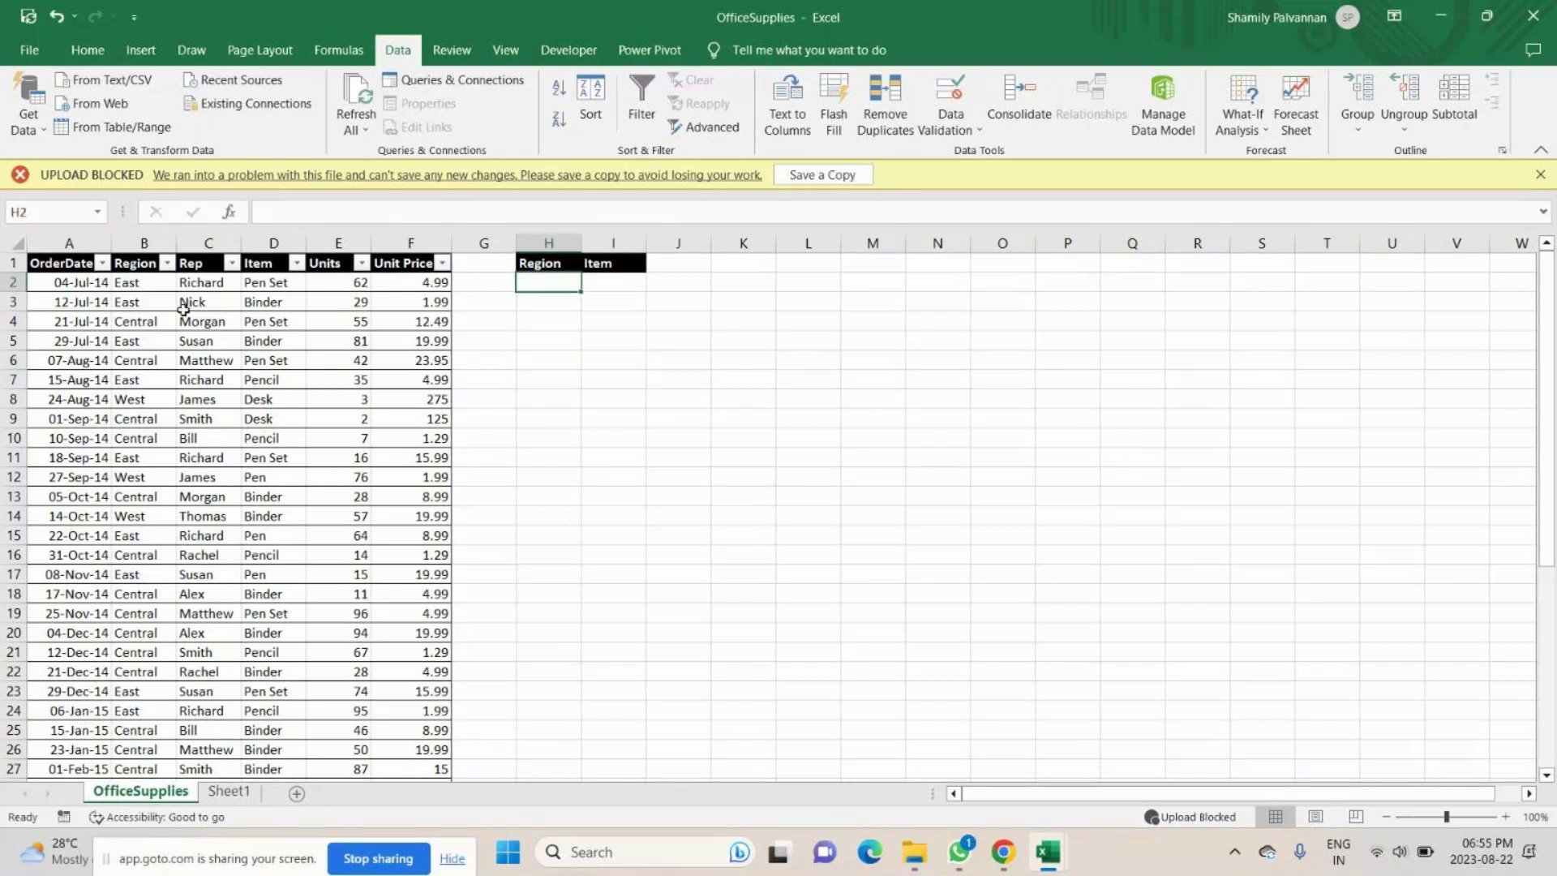
left_click(129, 322)
left_click(151, 399)
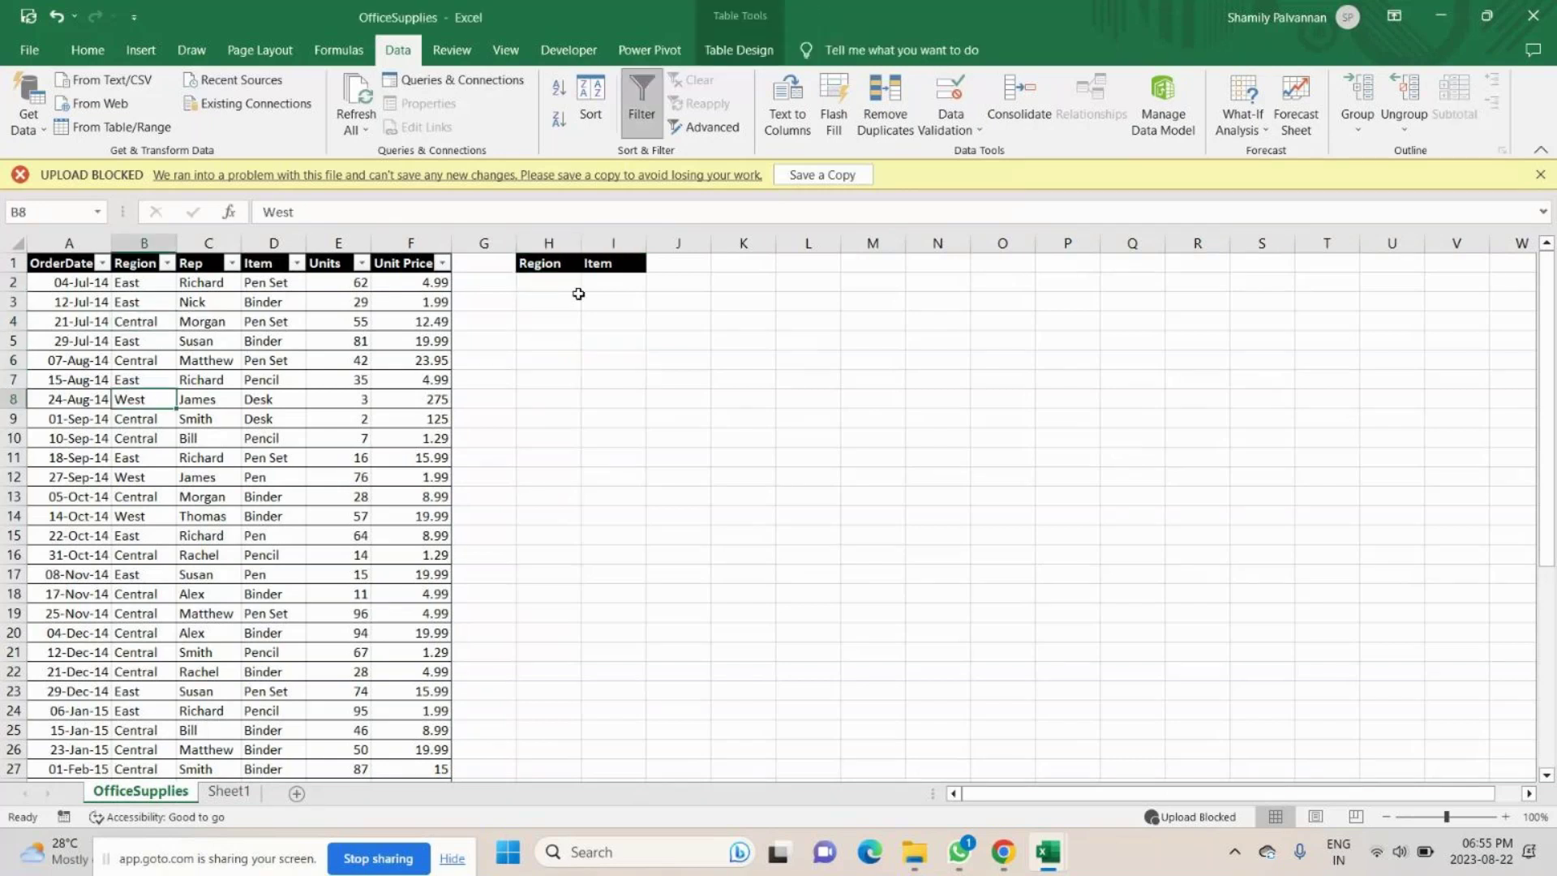
left_click(550, 282)
left_click(269, 261)
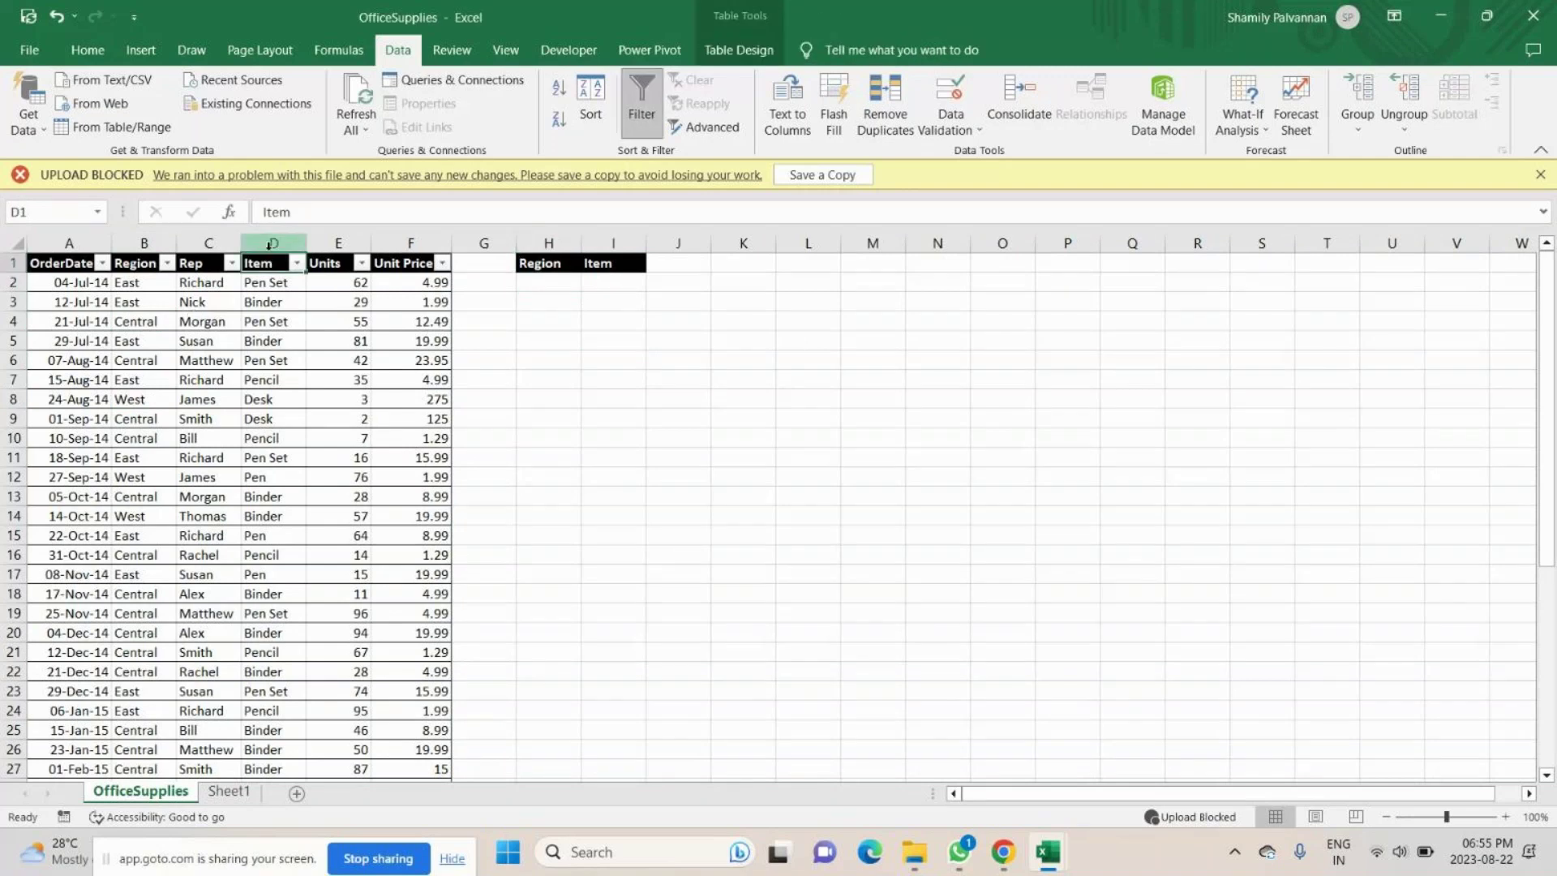
left_click(270, 243)
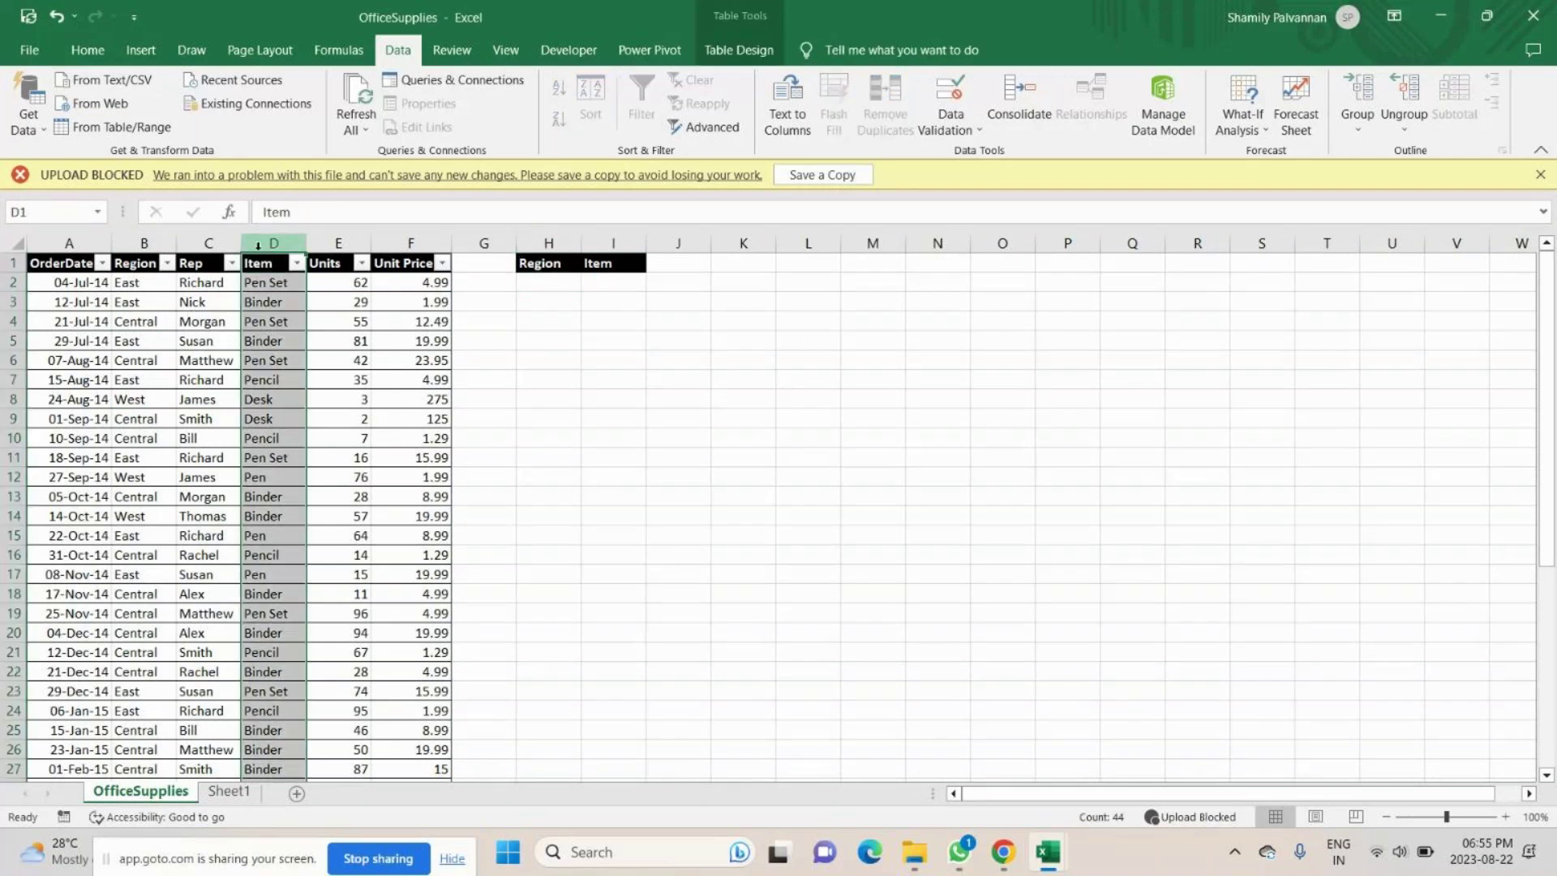
left_click(132, 243)
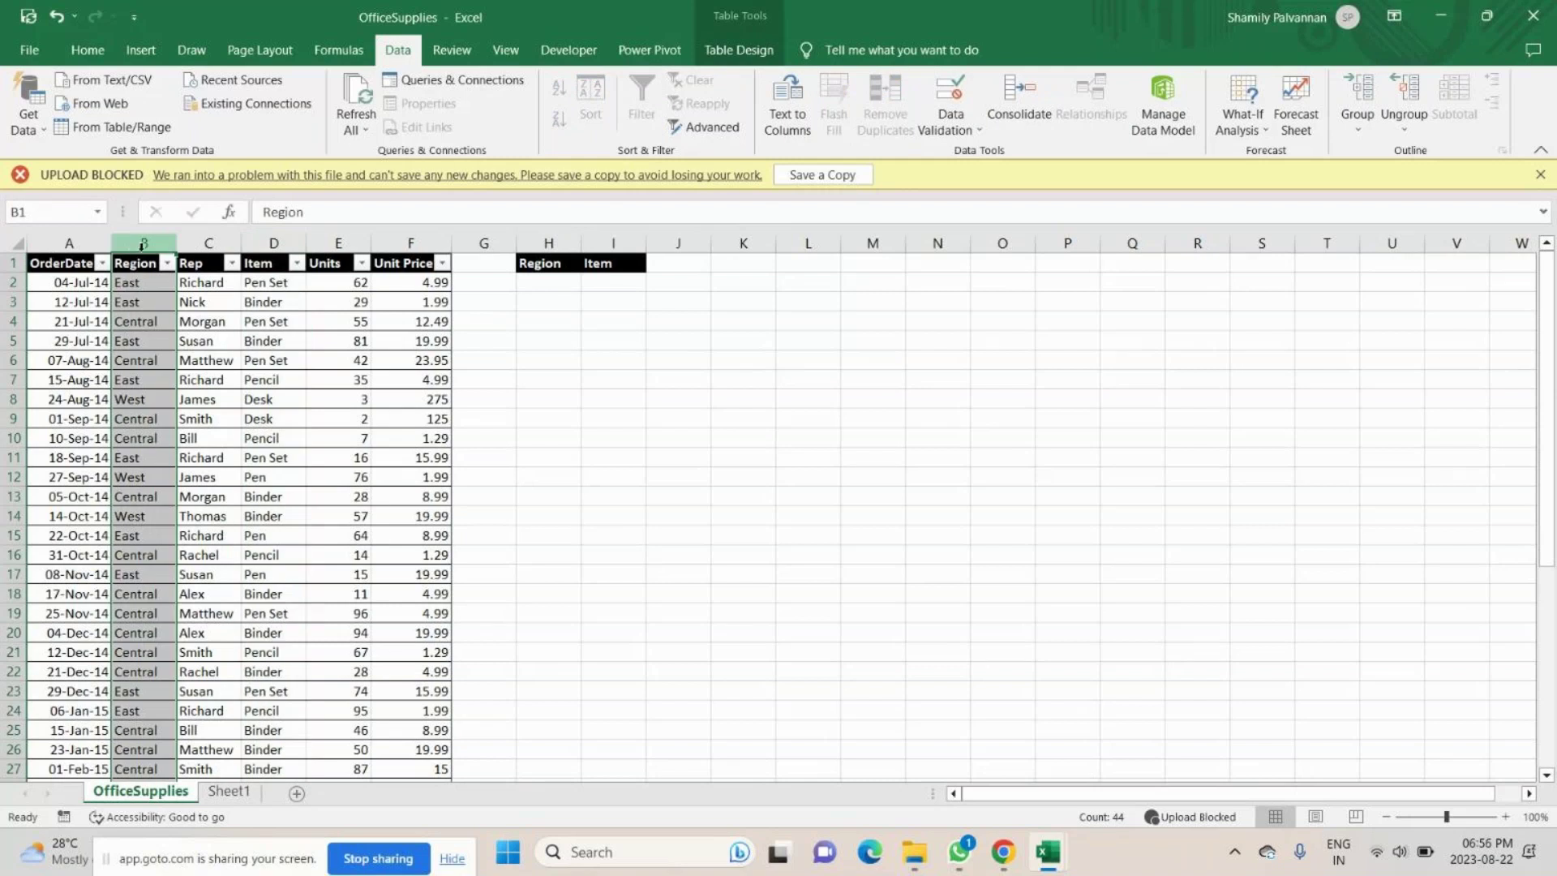
left_click(276, 243, "ctrl")
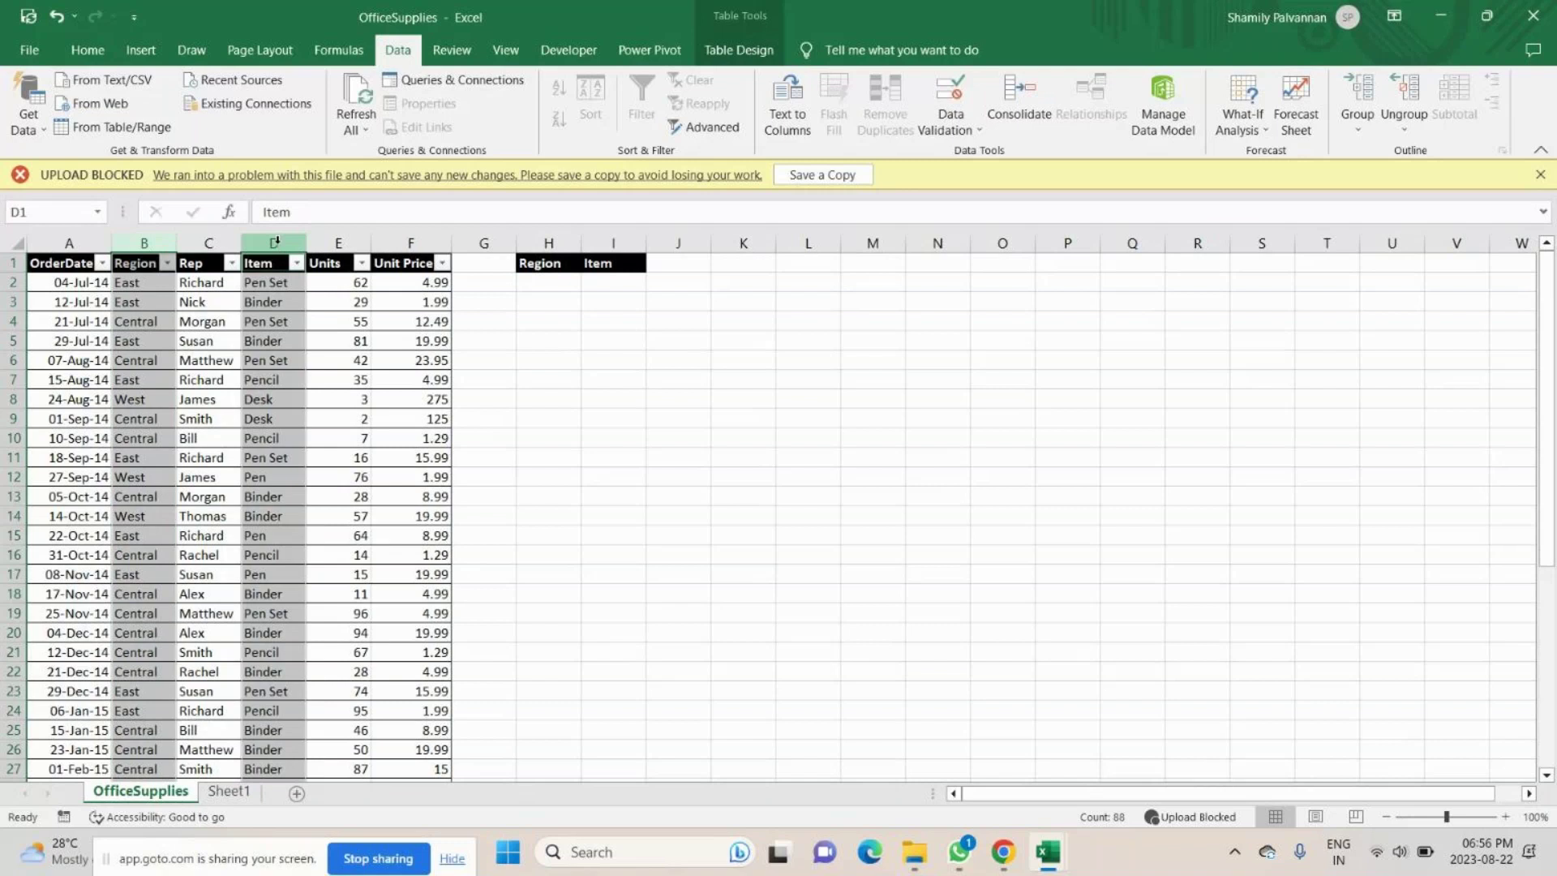
Copy both columns, paste them at U1 into columns U and V, then select column U.
key("ctrl+c")
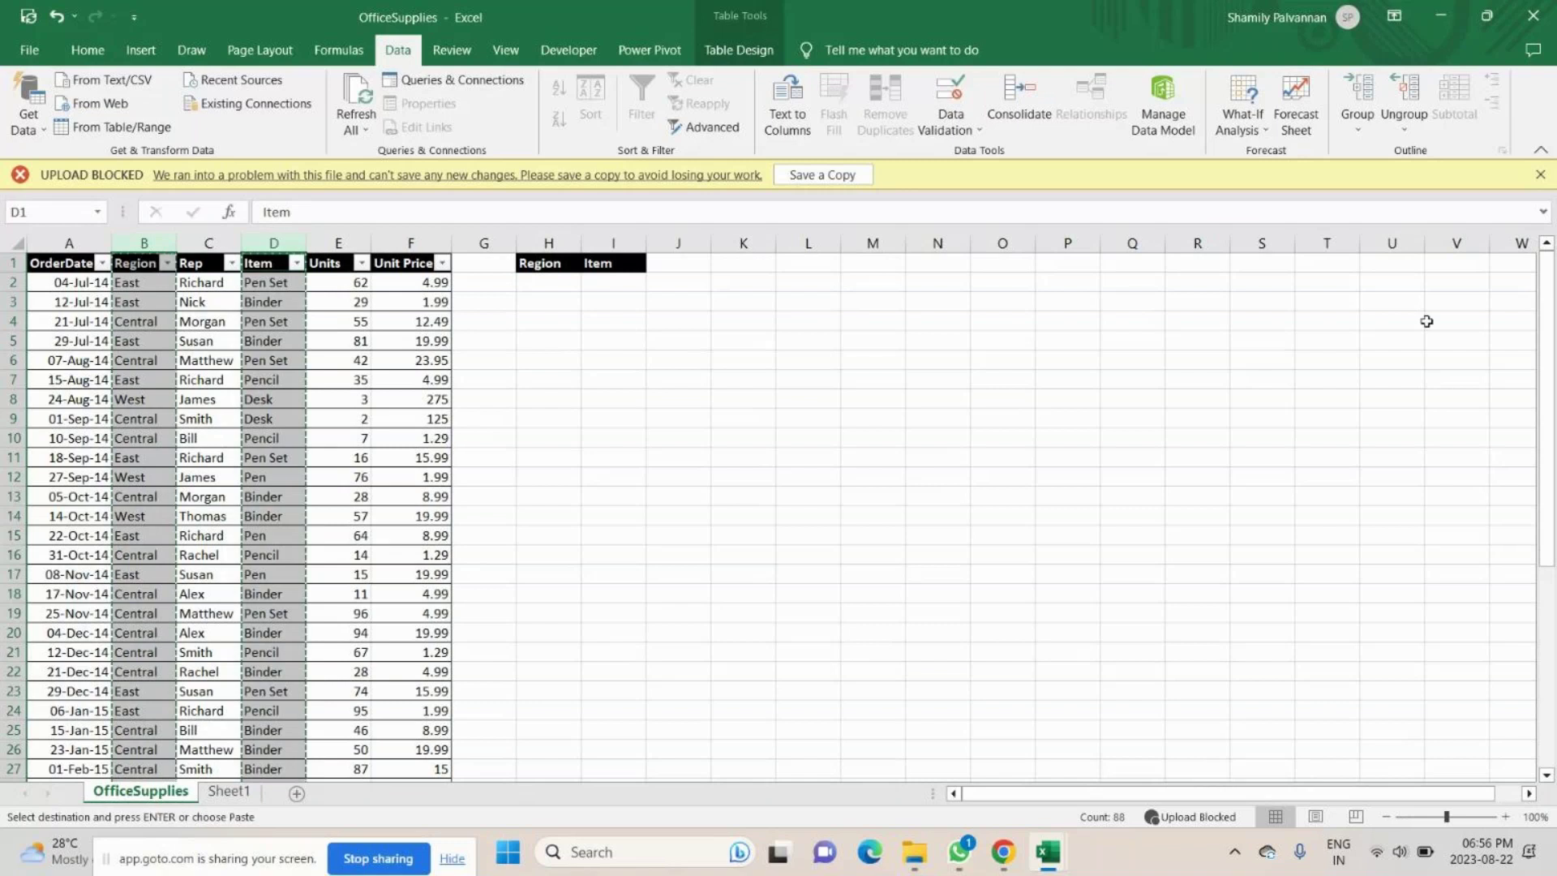
left_click(1398, 269)
key("ctrl+v")
key("Down")
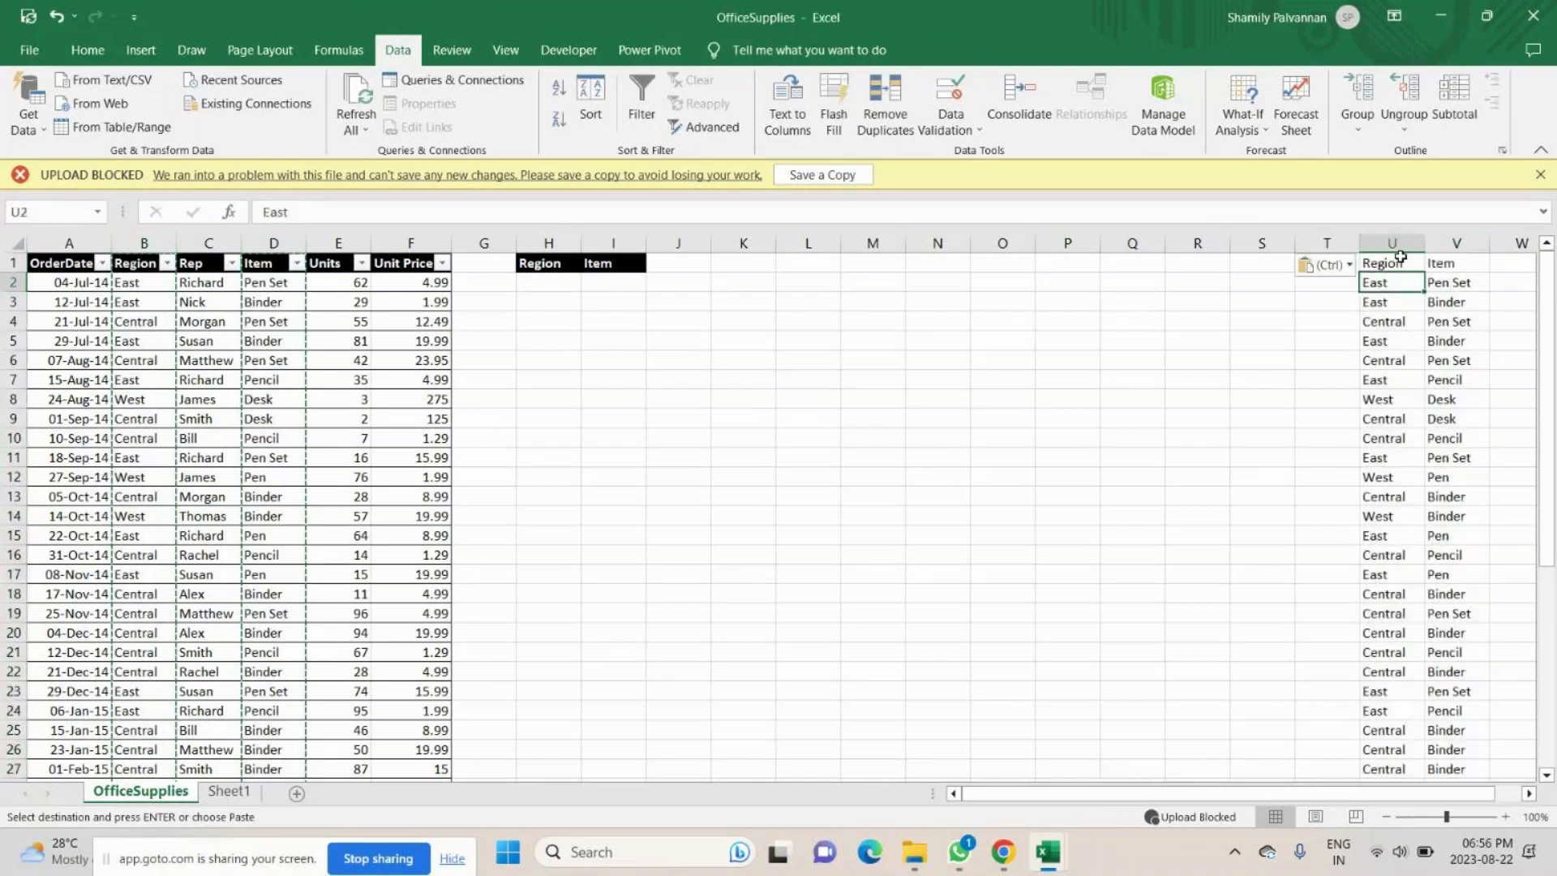
left_click(1401, 249)
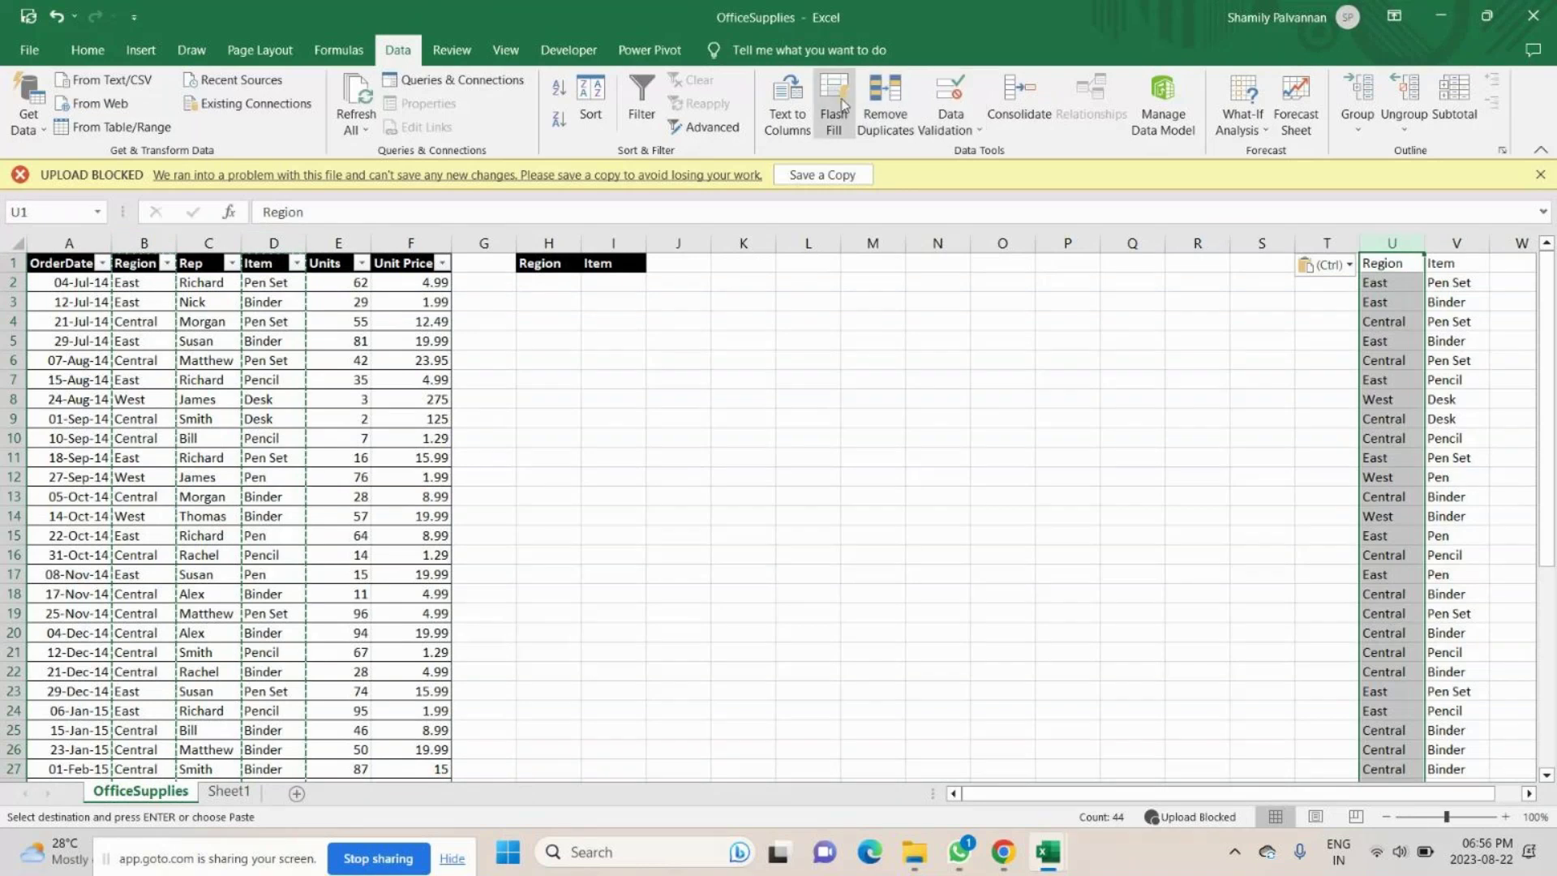
Remove duplicates from column U only, leaving East, Central and West.
left_click(884, 102)
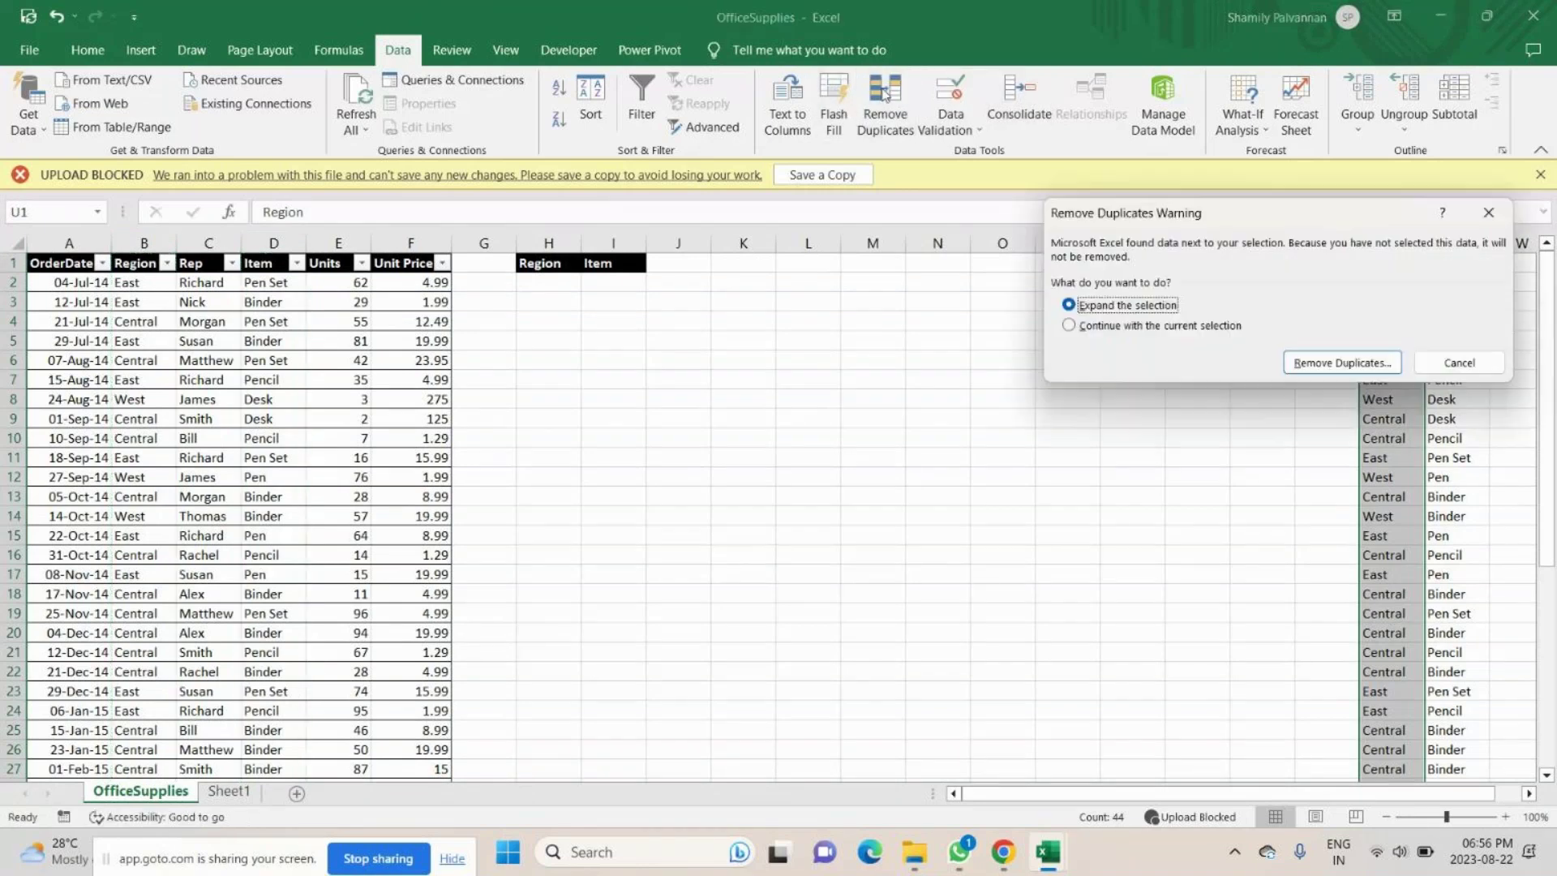
key("Down")
left_click(1358, 366)
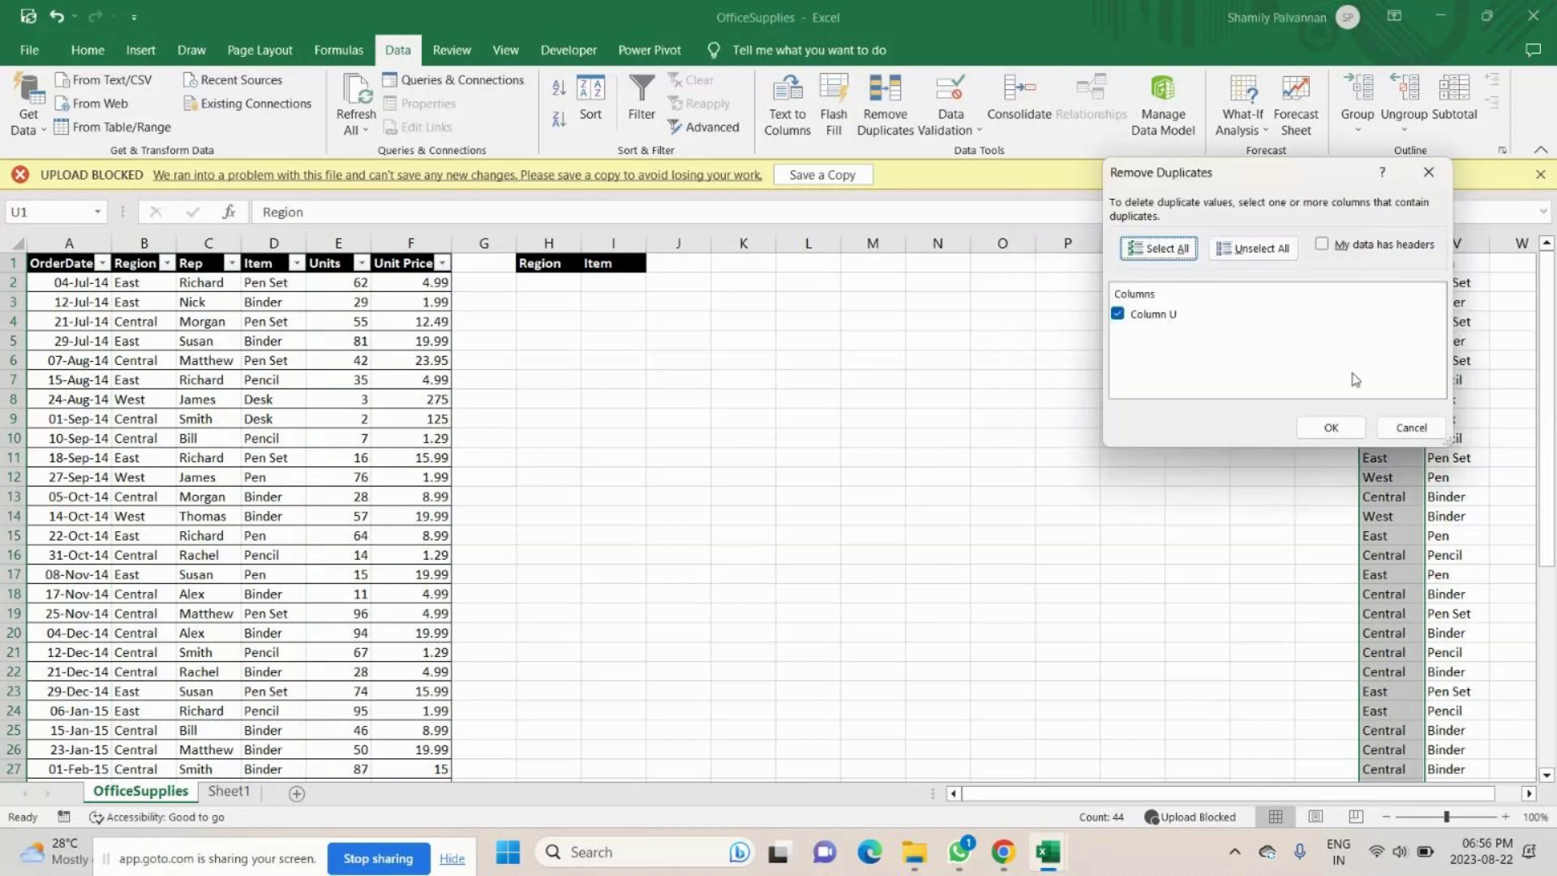
left_click(1330, 427)
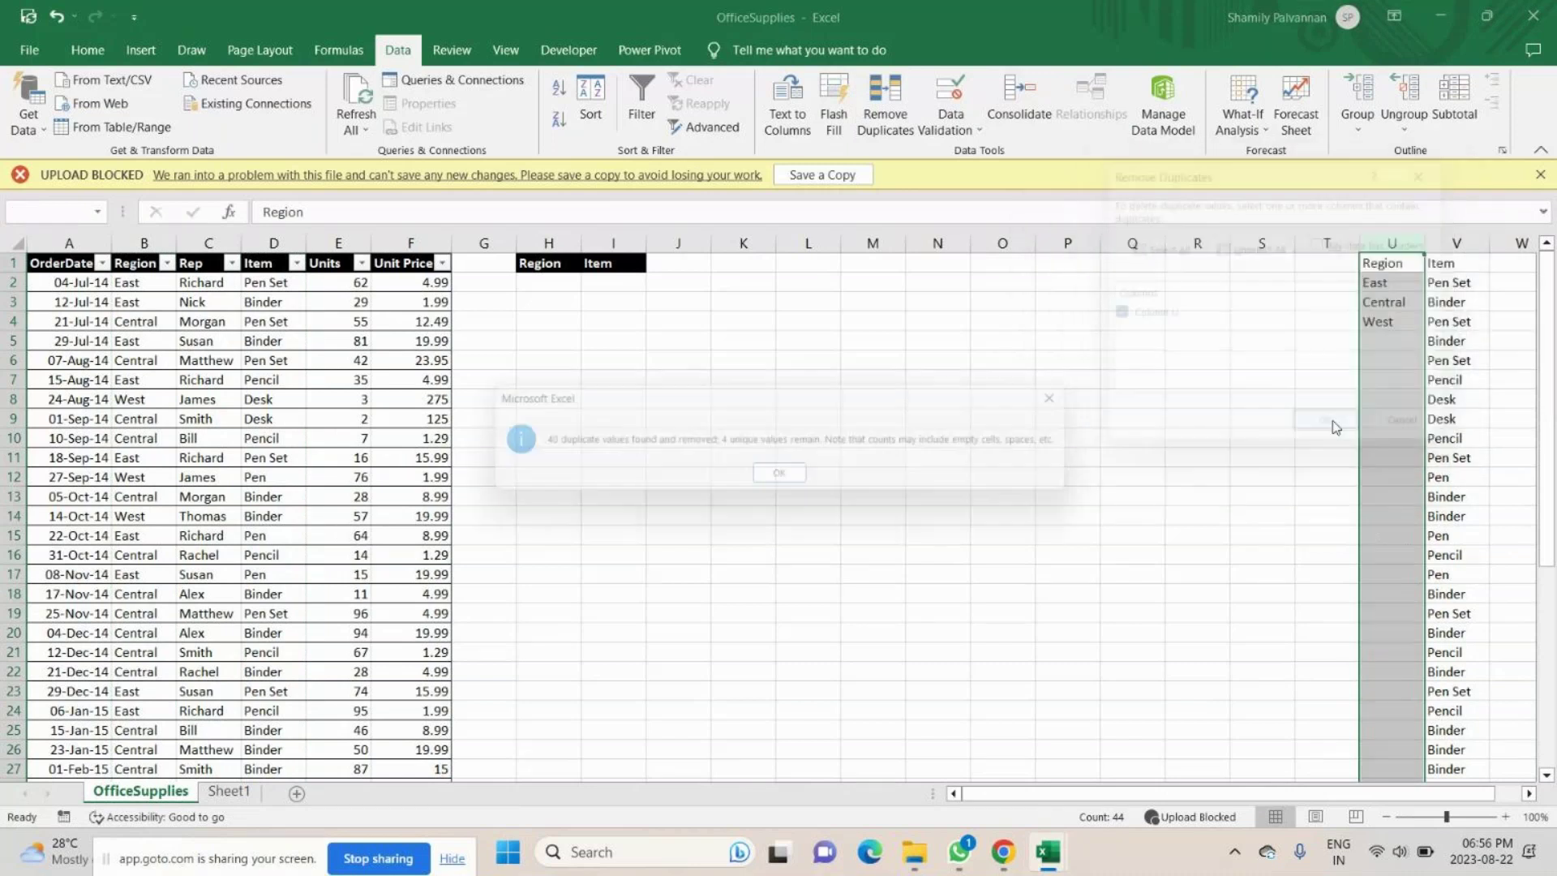
left_click(794, 480)
Remove duplicates from column V only, leaving Pen Set, Binder, Pencil, Desk and Pen.
left_click(1457, 243)
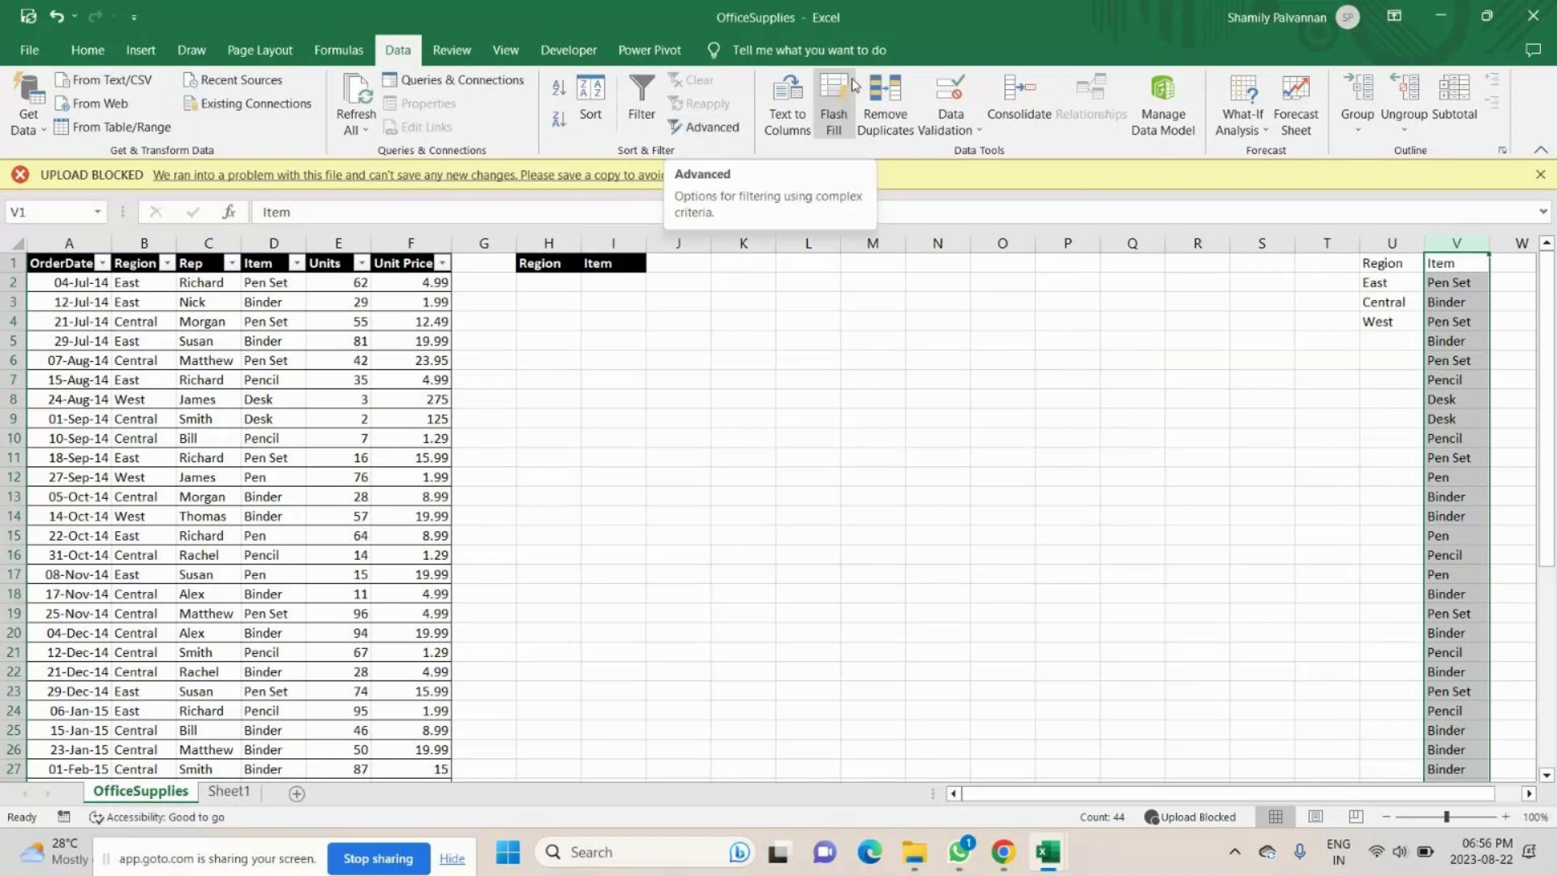
left_click(885, 102)
left_click(1069, 325)
left_click(1342, 363)
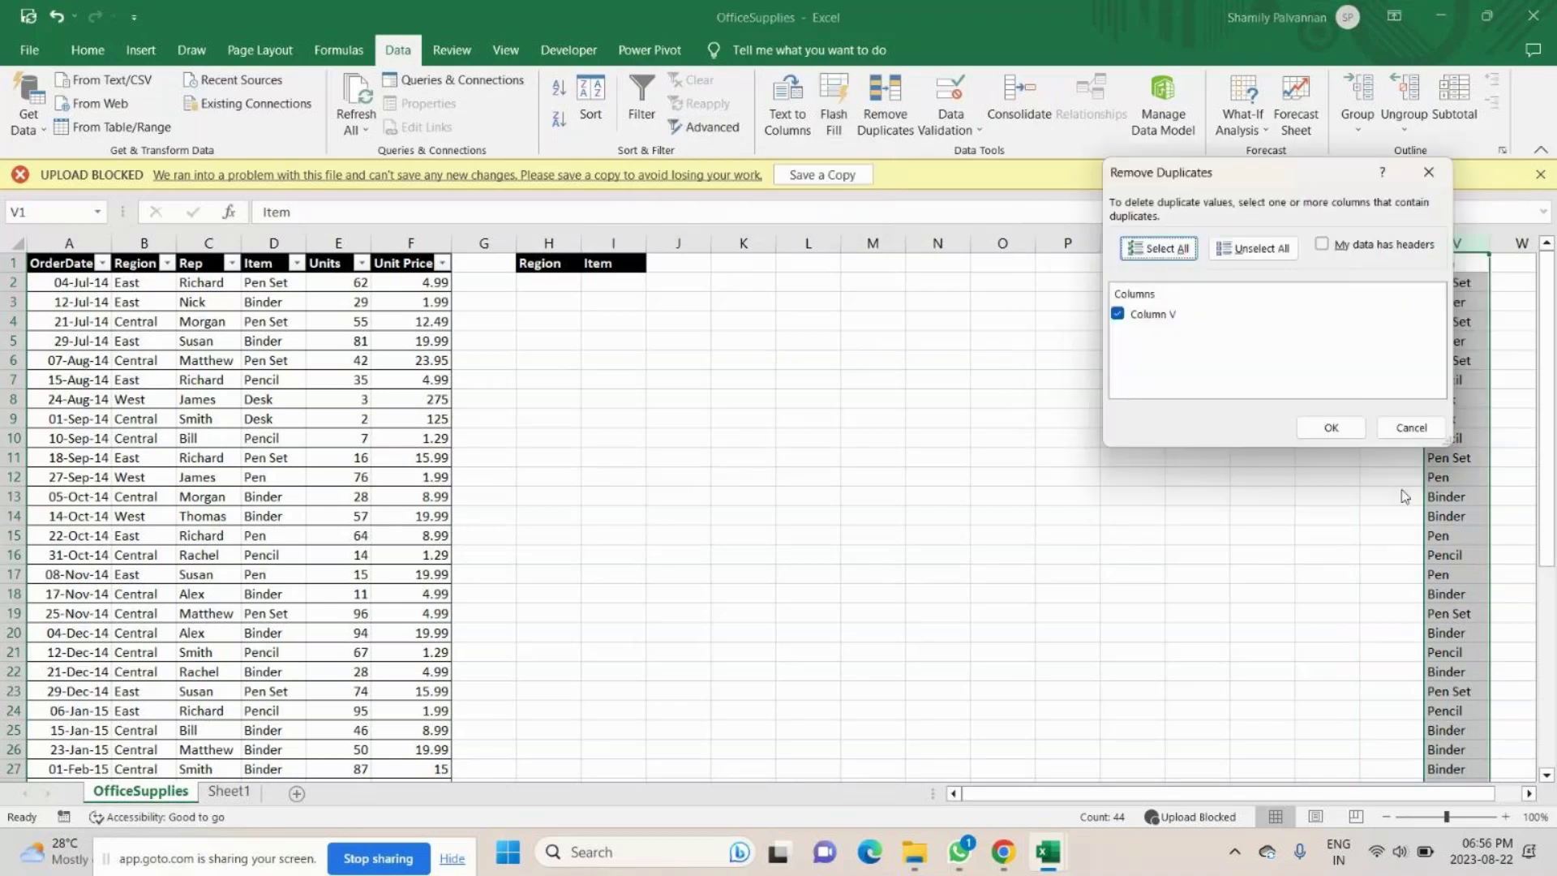
left_click(1332, 428)
left_click(759, 485)
mouse_move(1003, 861)
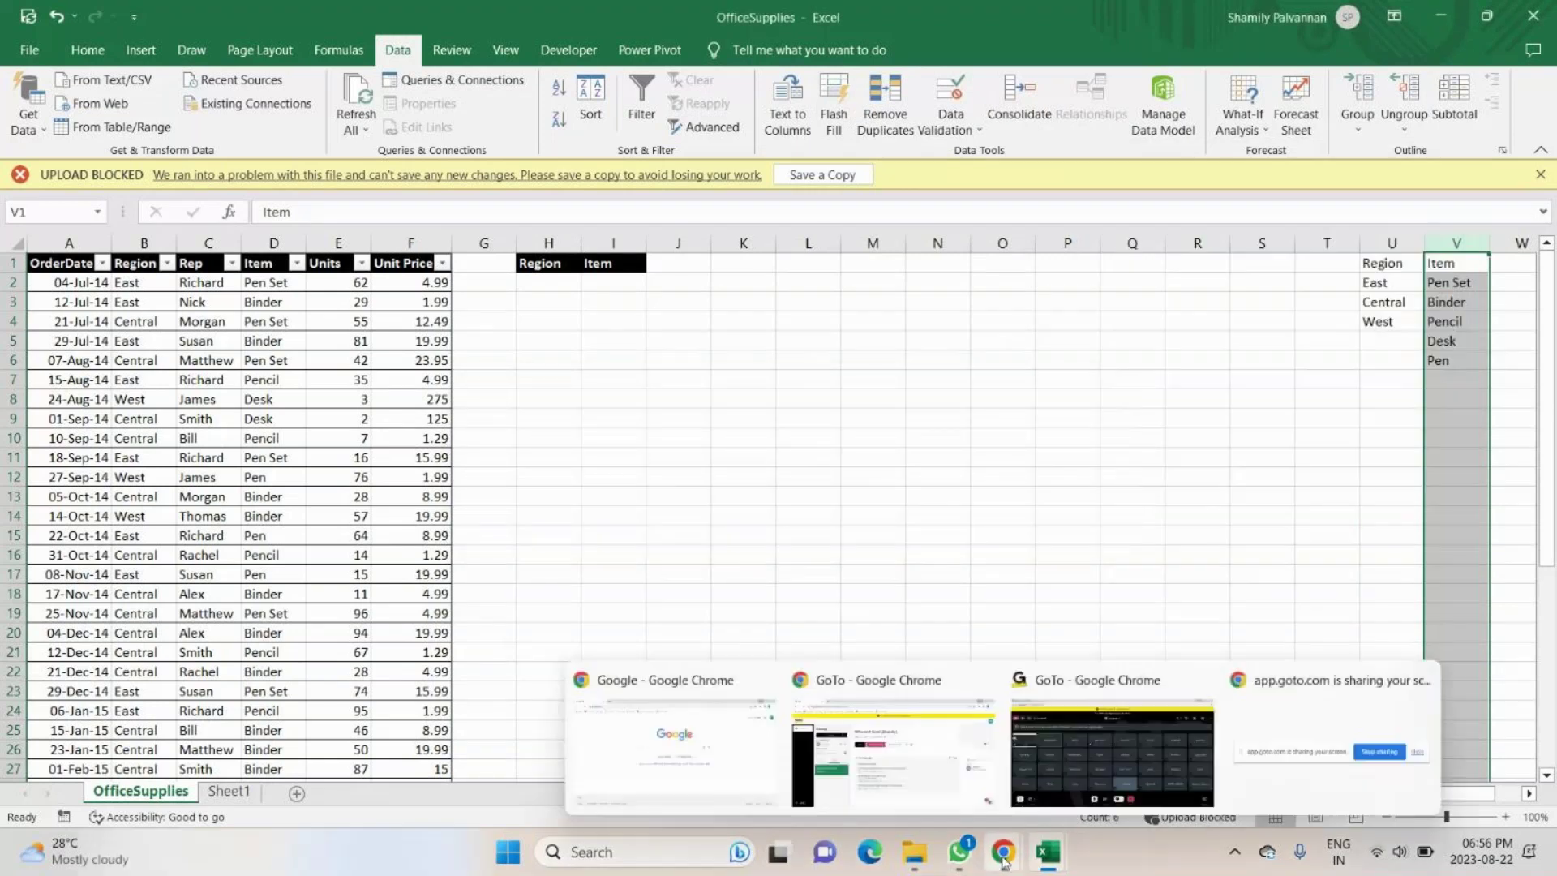
left_click(926, 537)
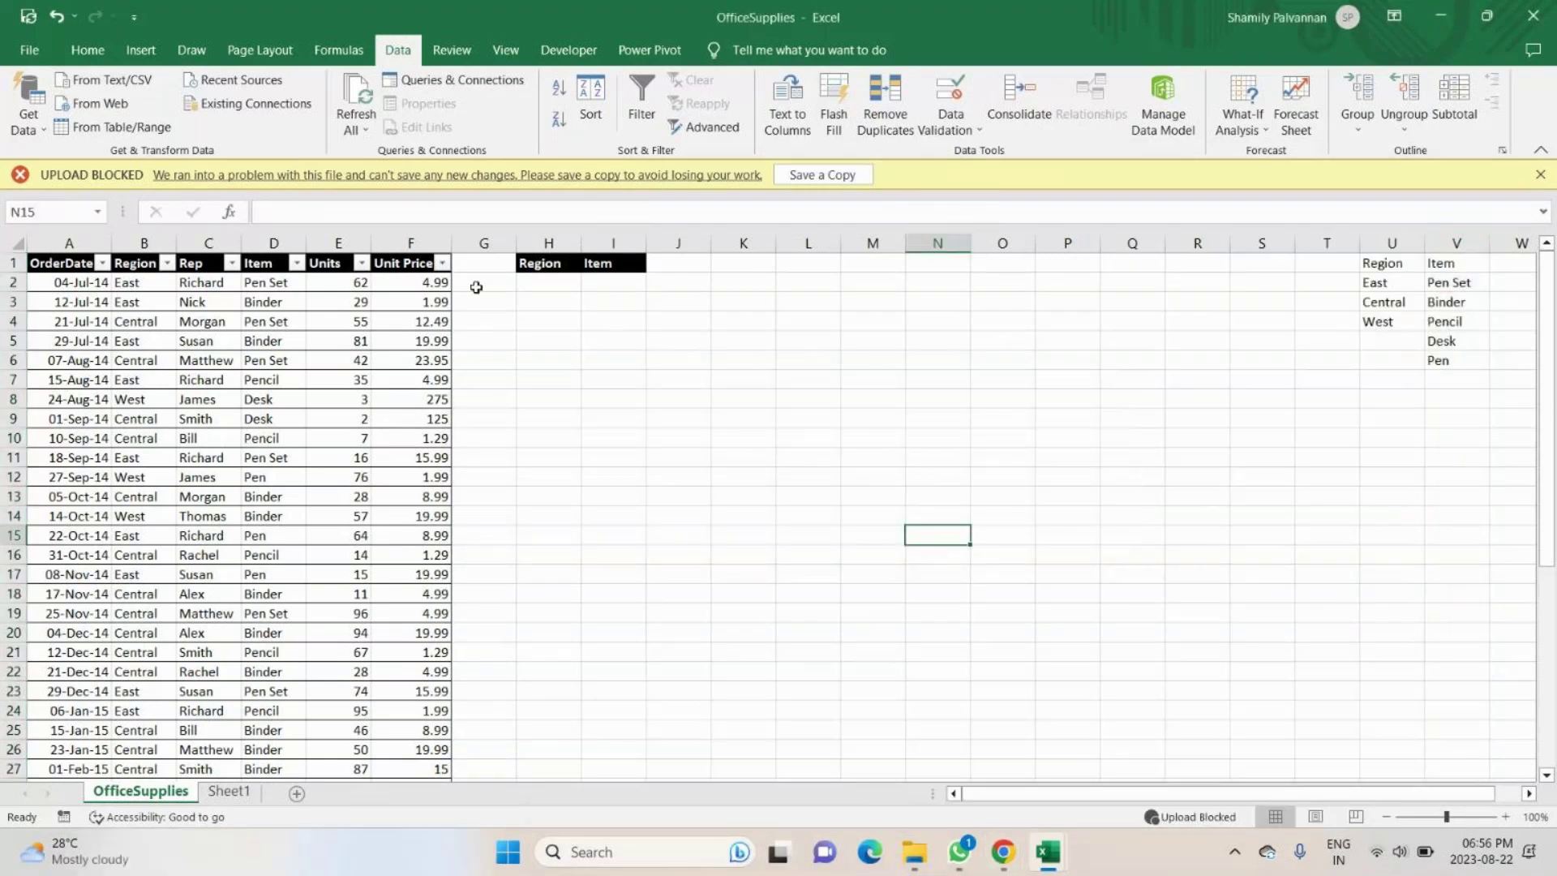
Give H2 a List validation sourced from U2:U4 (East, Central, West), then select I2.
left_click(551, 281)
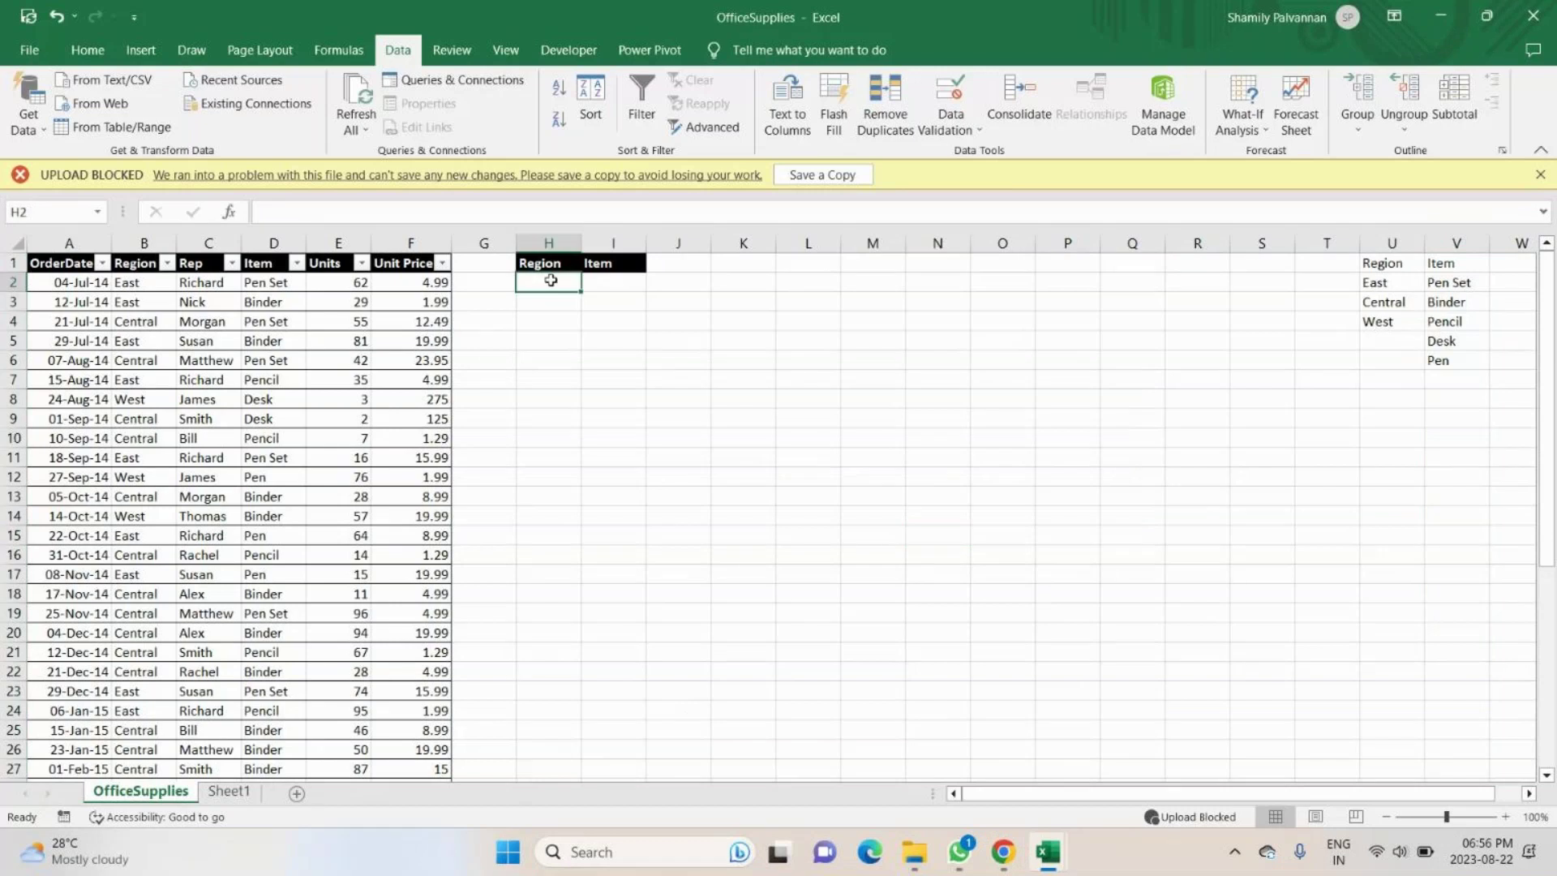
left_click(960, 94)
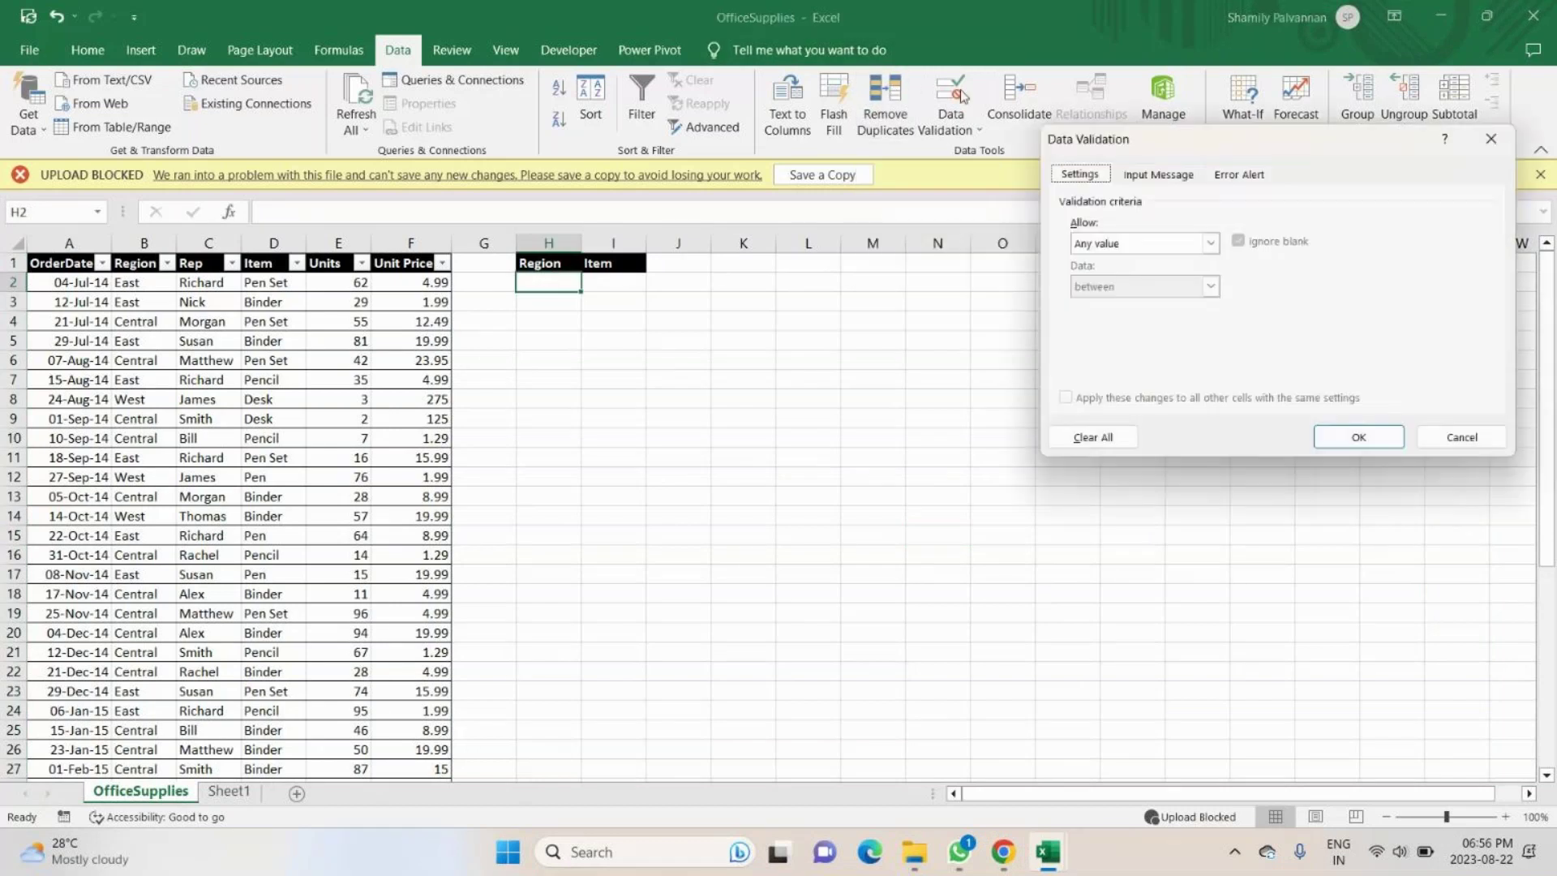
left_click(1121, 244)
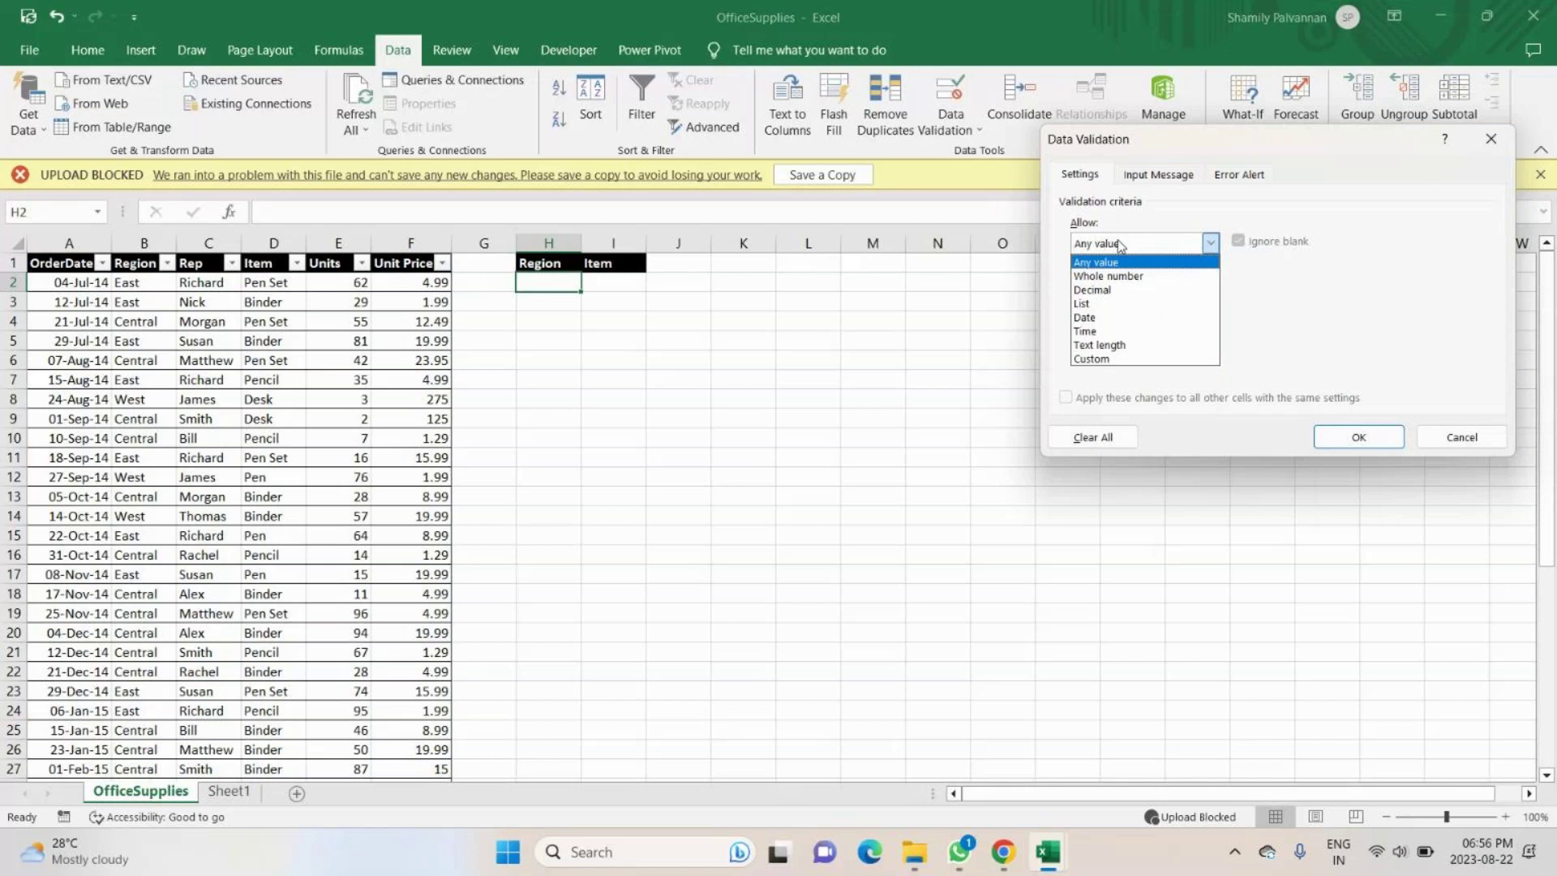
left_click(1099, 303)
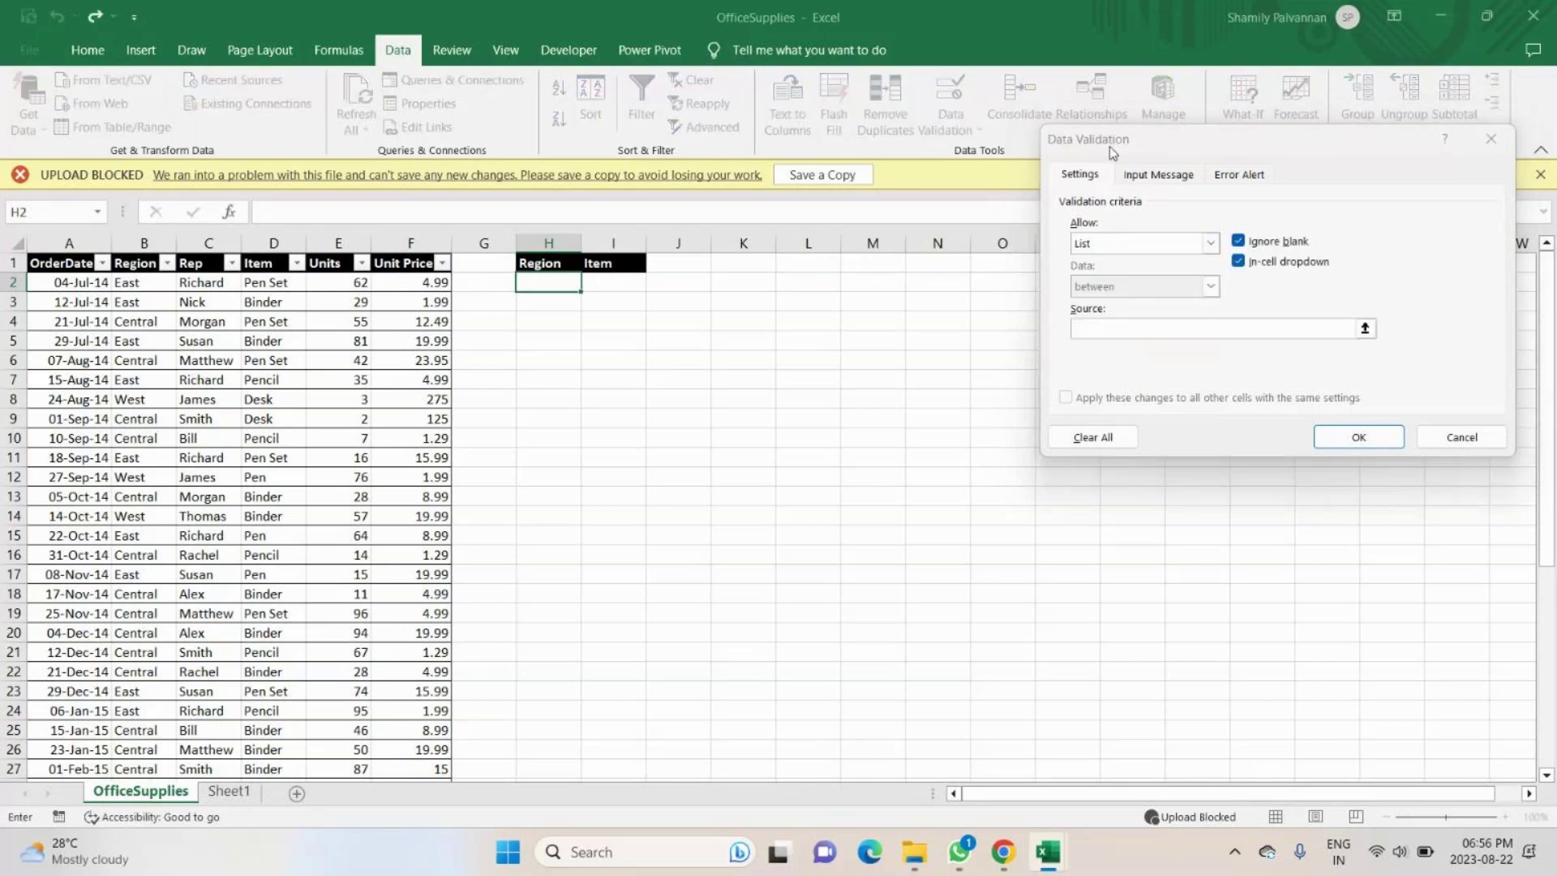
left_click_drag(1109, 146, 875, 163)
left_click_drag(1383, 283, 1383, 321)
left_click(1148, 451)
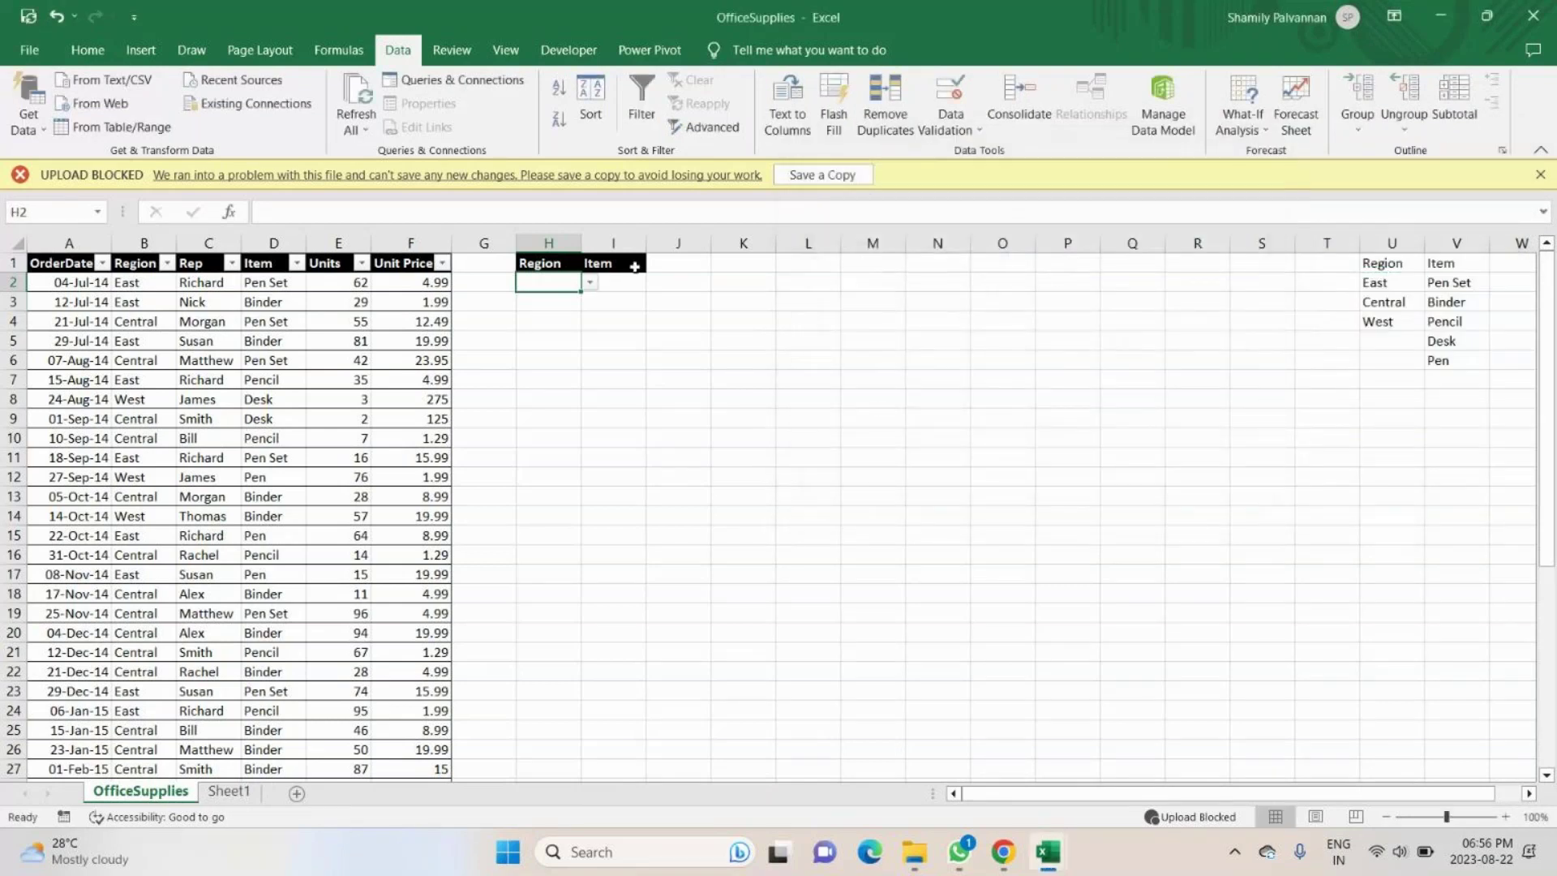
left_click(613, 283)
left_click(951, 97)
Add List data validation to I2 using the items in V2:V6 as the source.
left_click(976, 260)
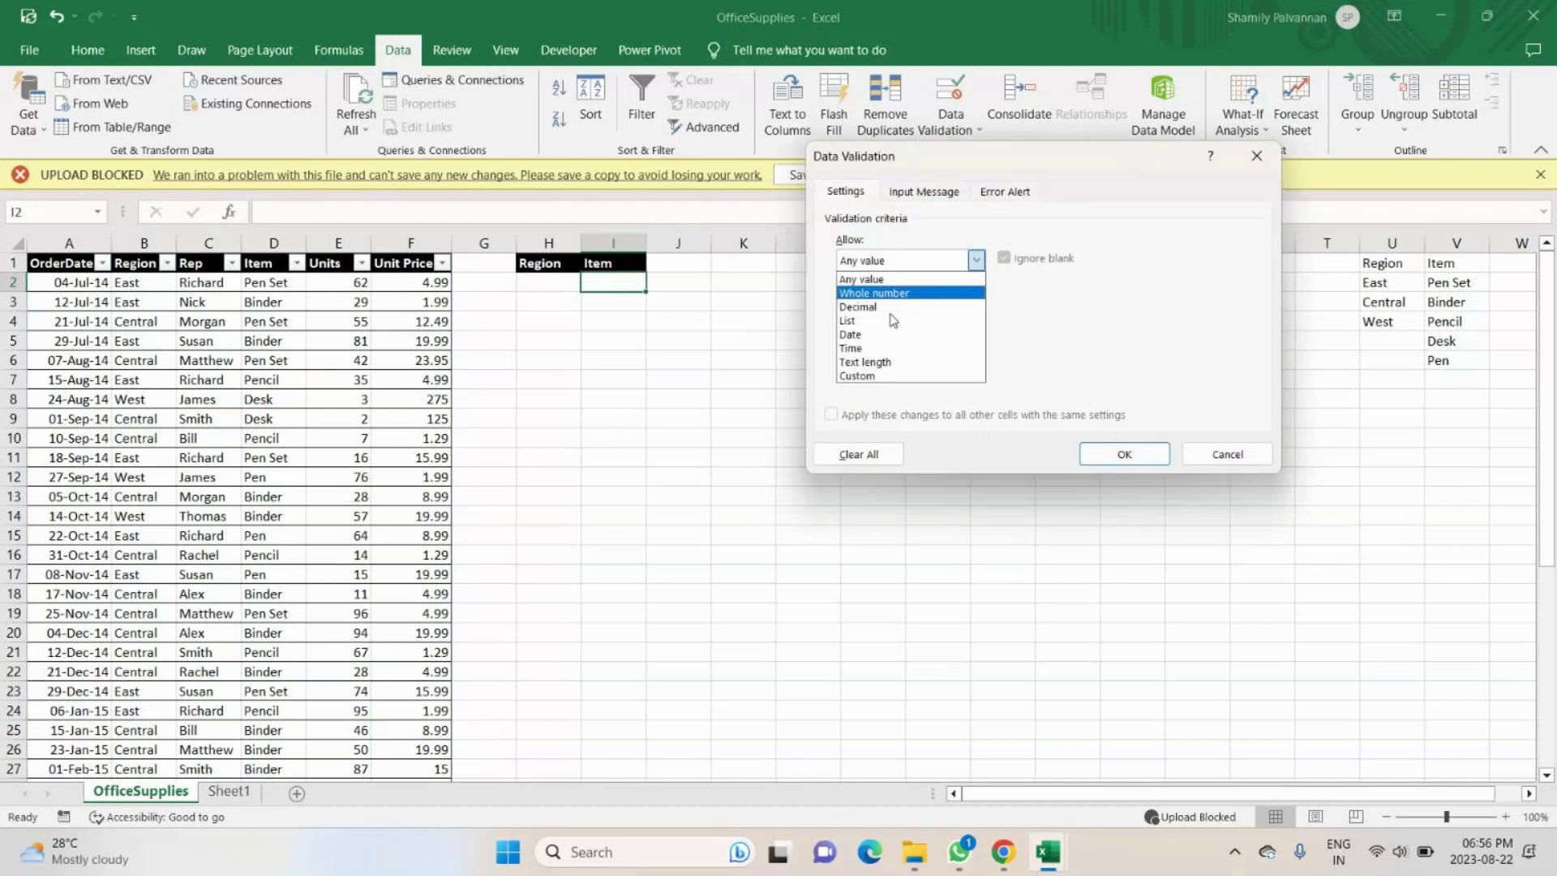
left_click(893, 320)
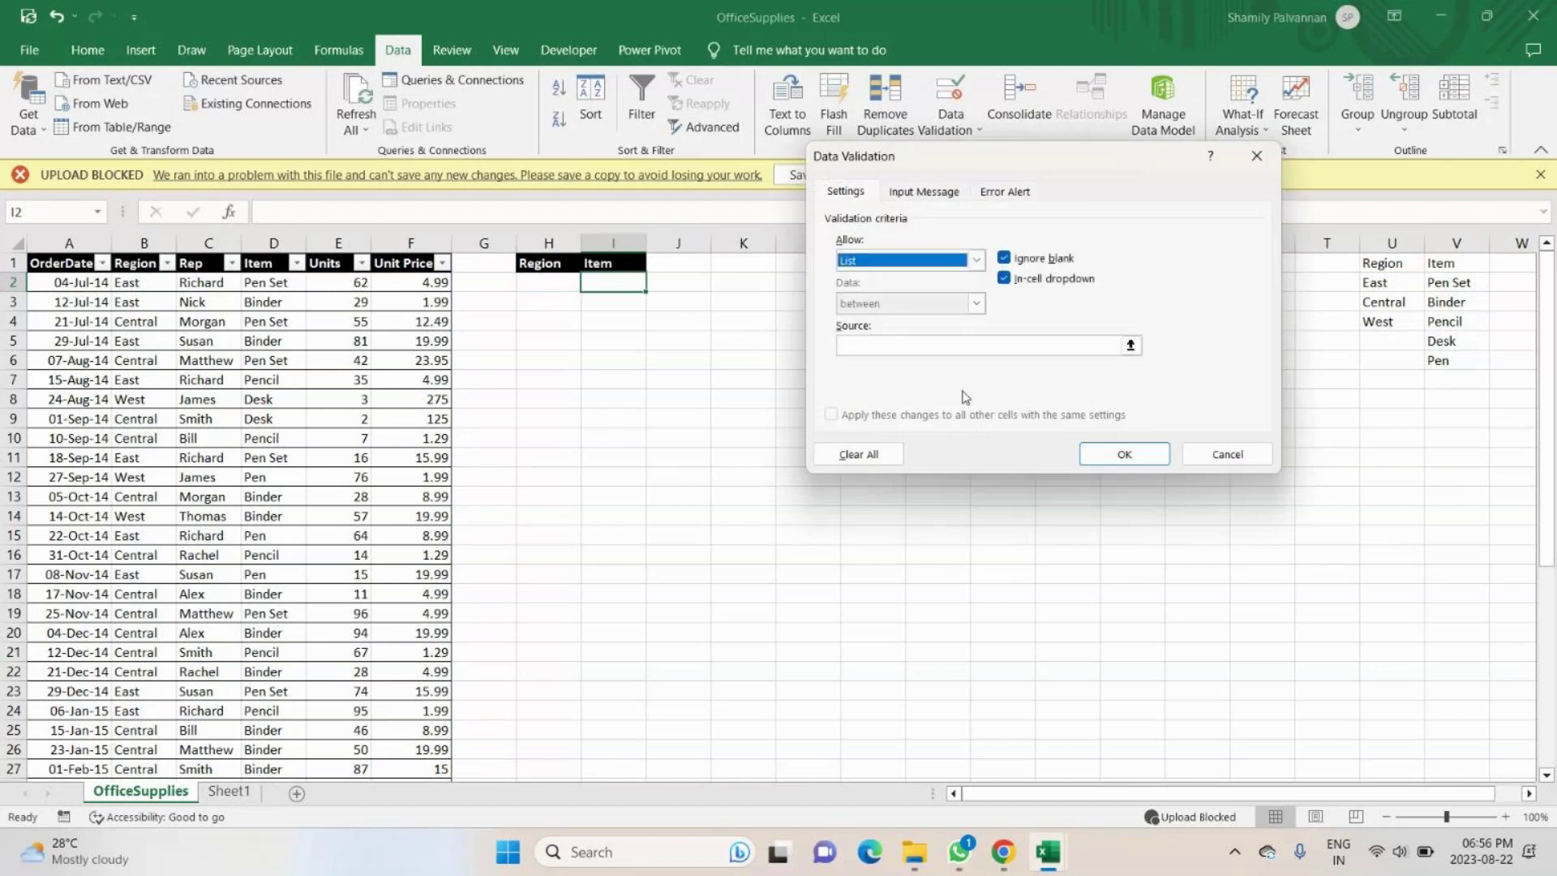
left_click(973, 345)
left_click_drag(1448, 282, 1448, 360)
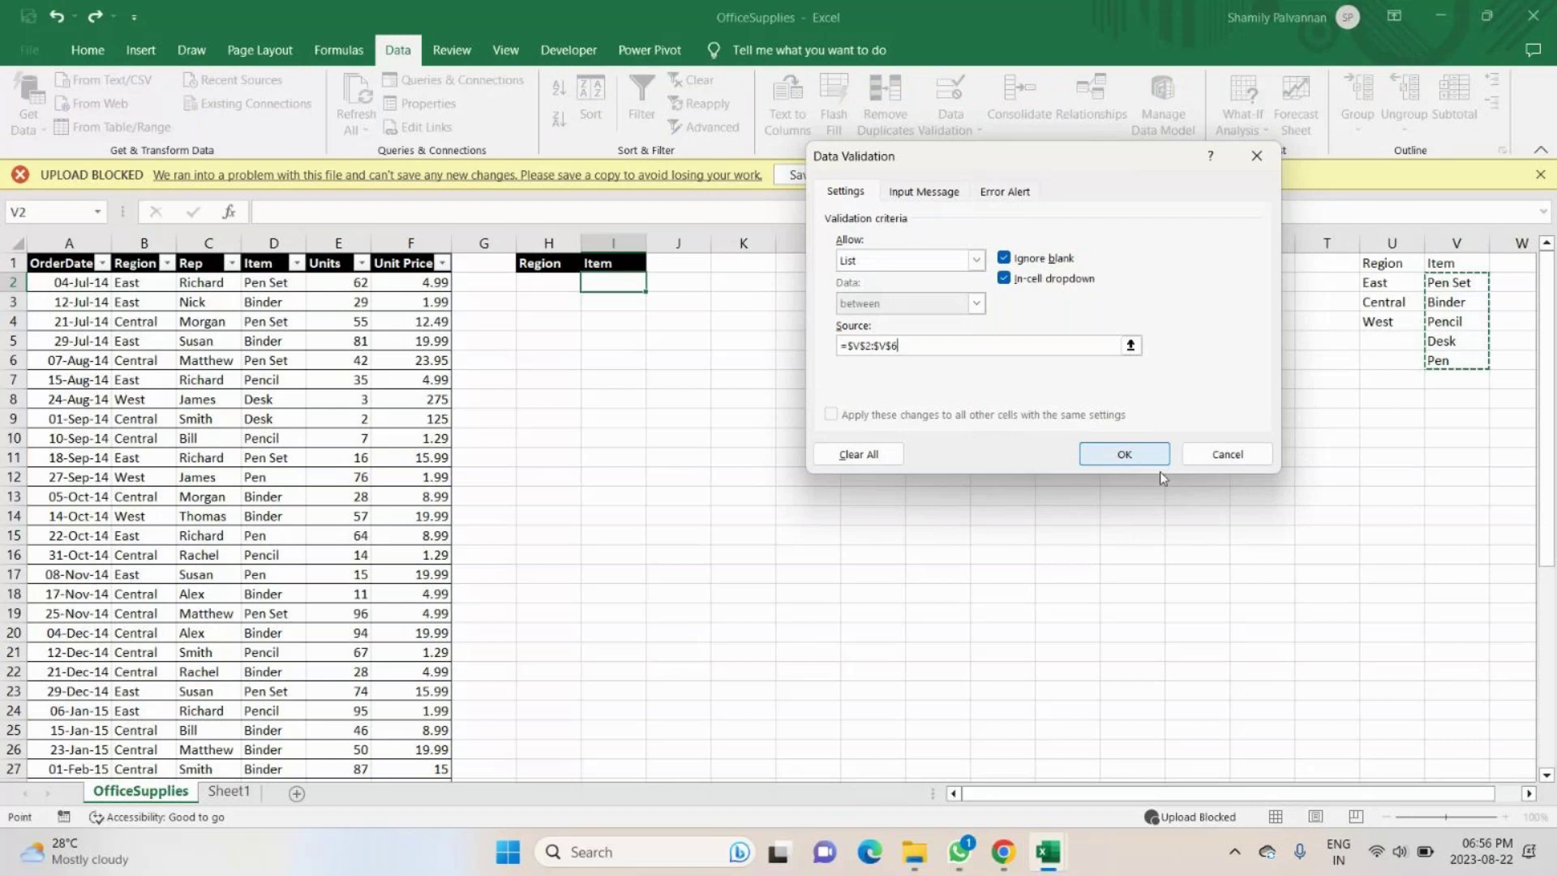
left_click(1130, 457)
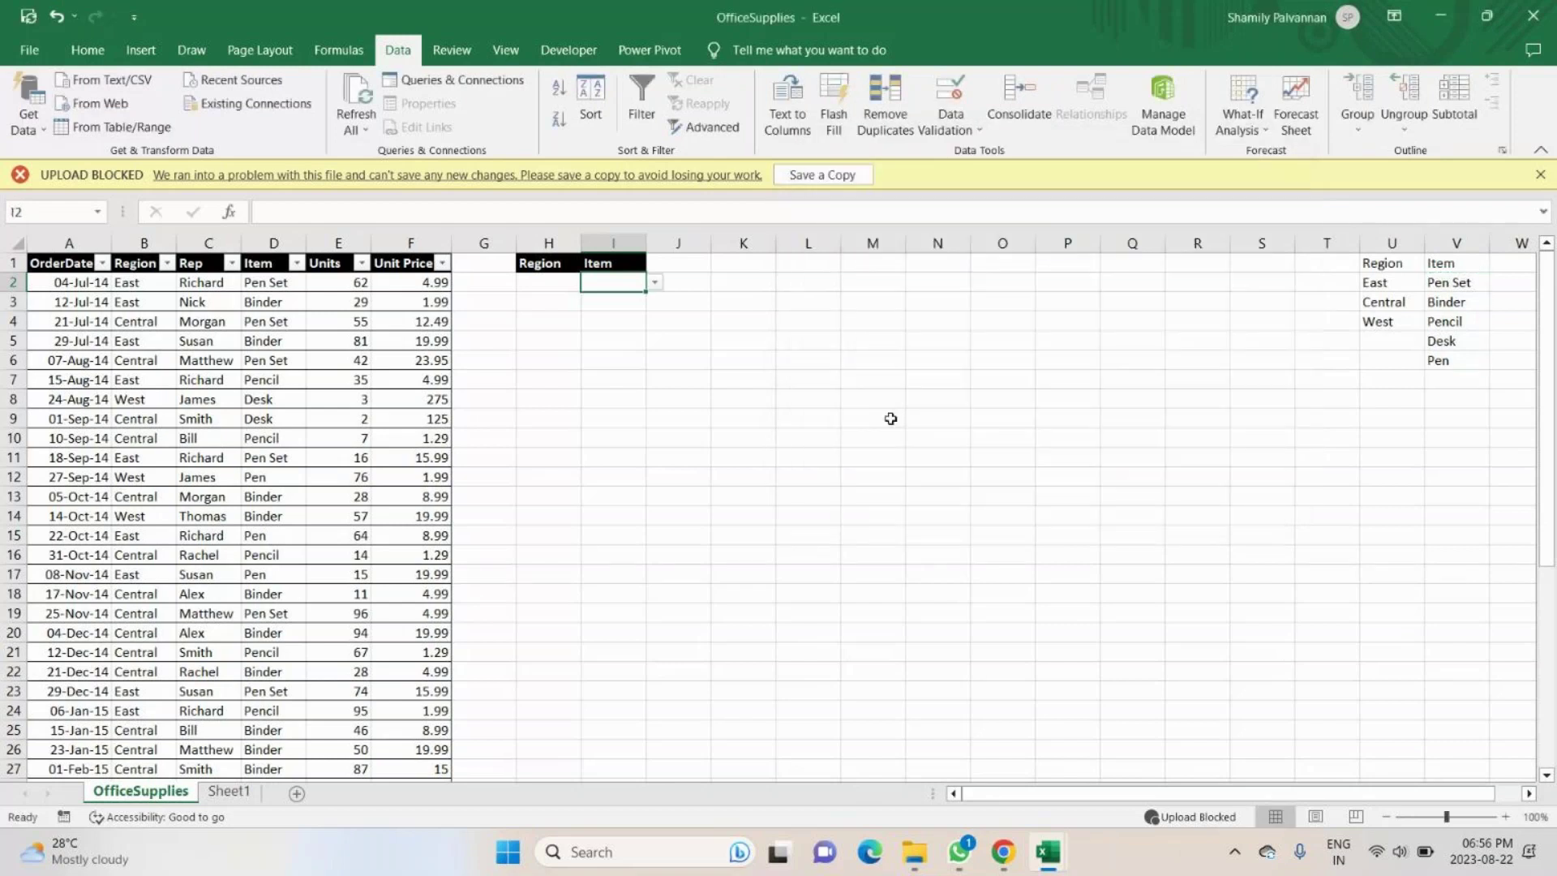
Enter East in H2 and choose Pencil from the I2 drop-down, then select R5.
left_click(560, 284)
left_click(590, 282)
key("Escape")
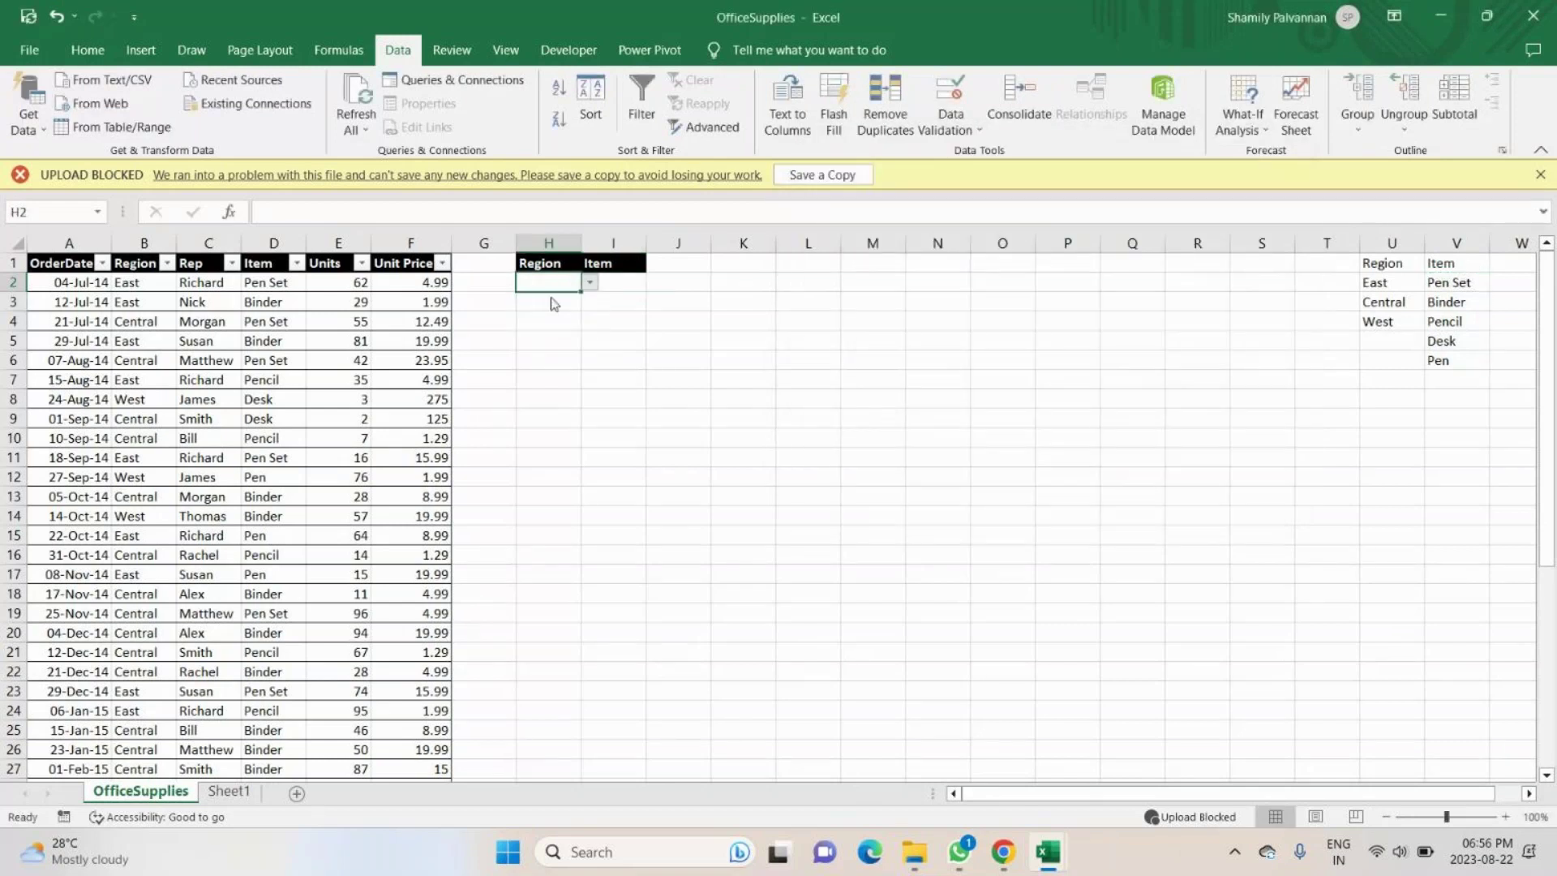
type("East")
key("Tab")
left_click(654, 282)
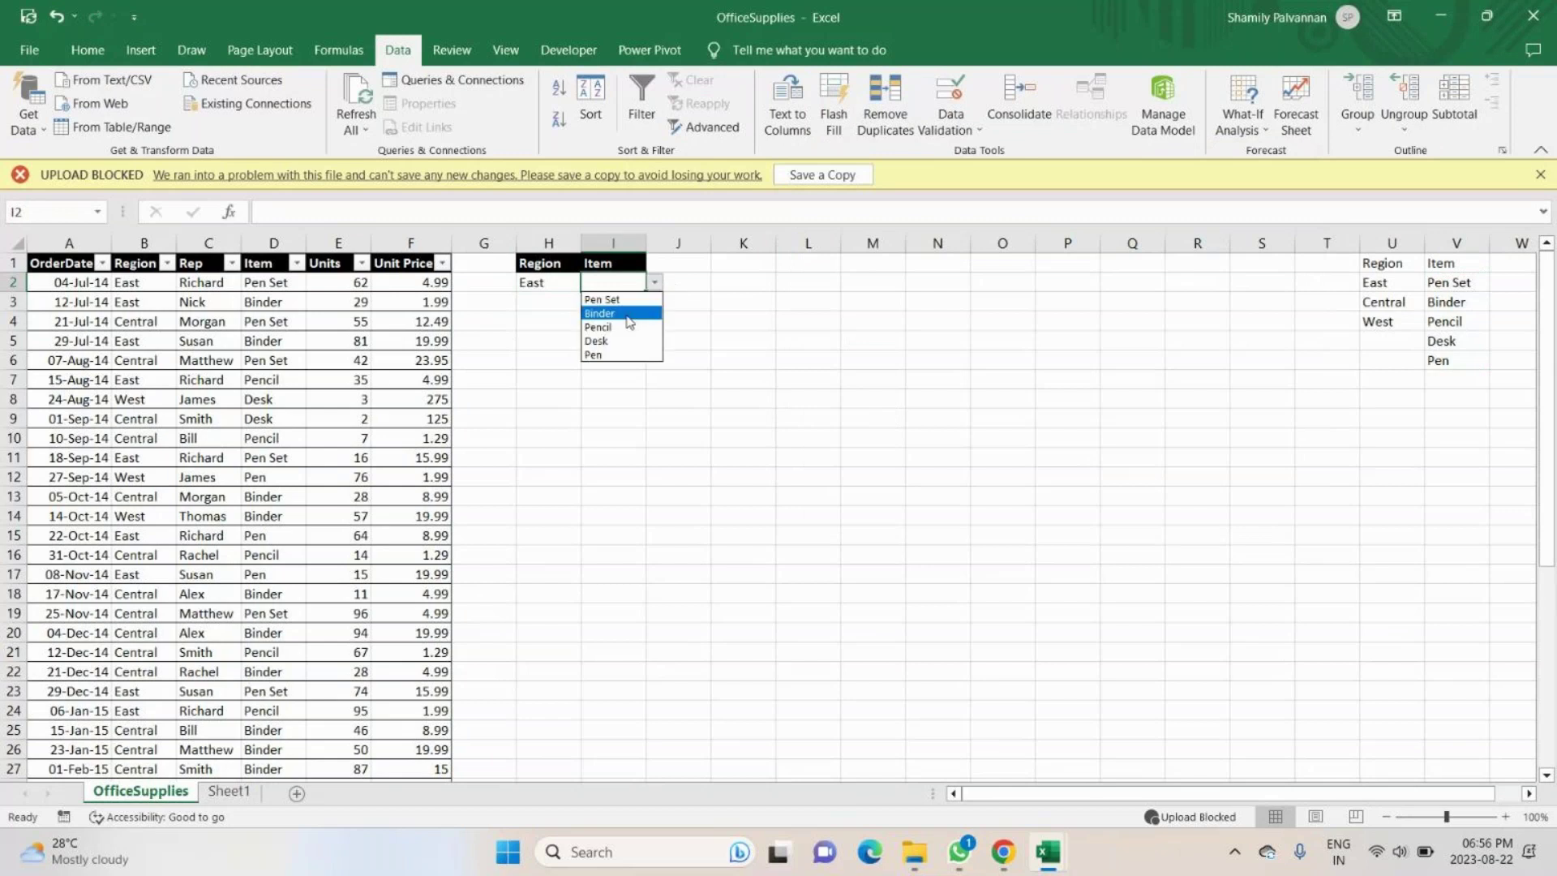
left_click(629, 327)
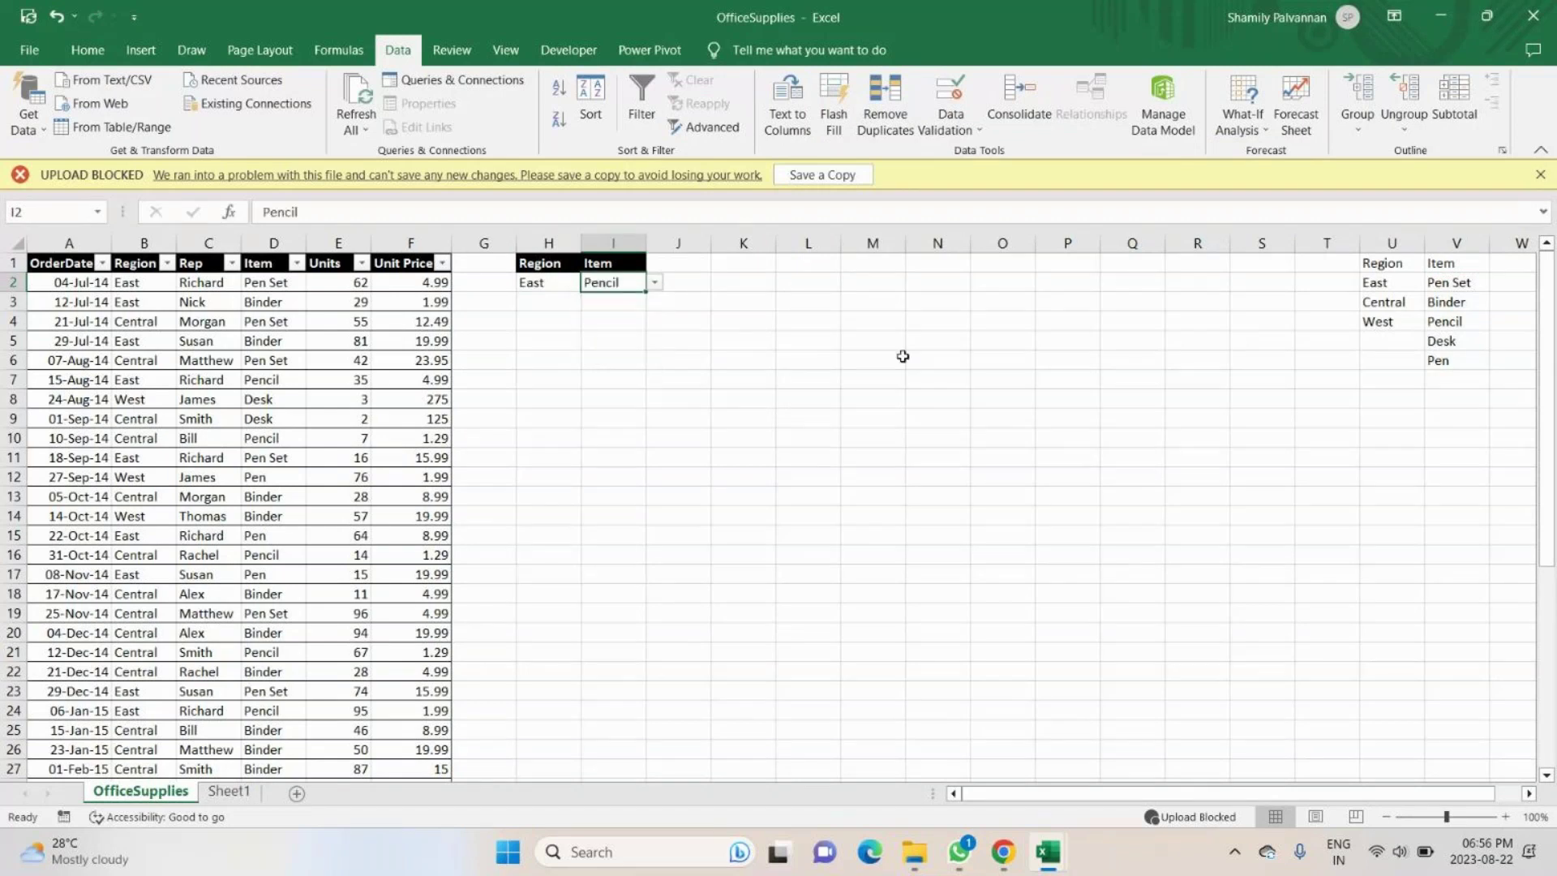
left_click(1216, 337)
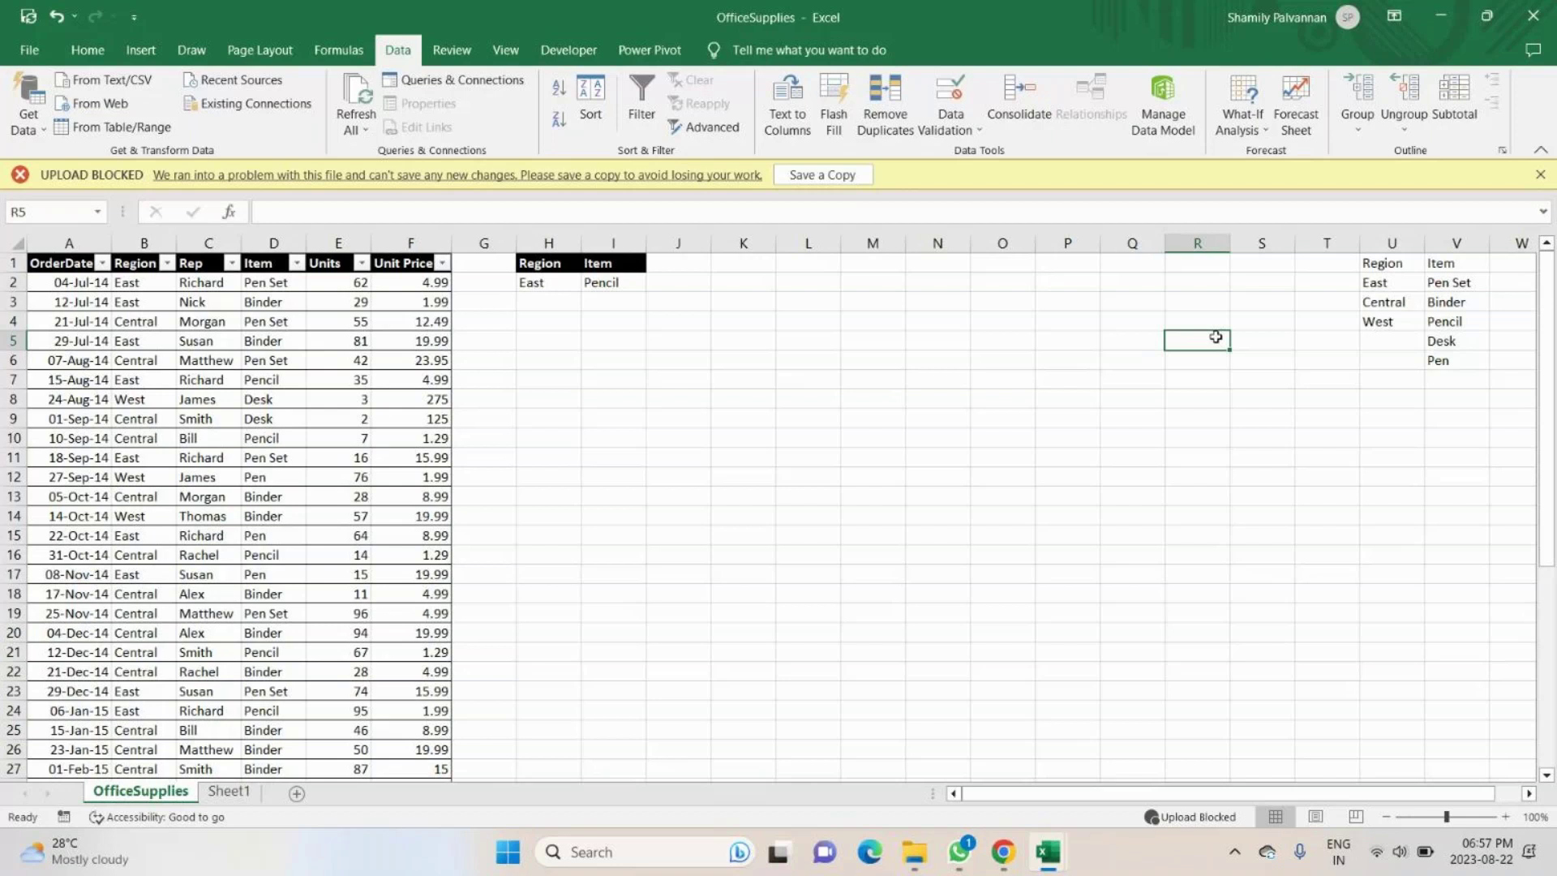
On the MCC workbook's Sheet12, check the H3:I3 criteria and earlier results, then select P7.
key("alt+Tab")
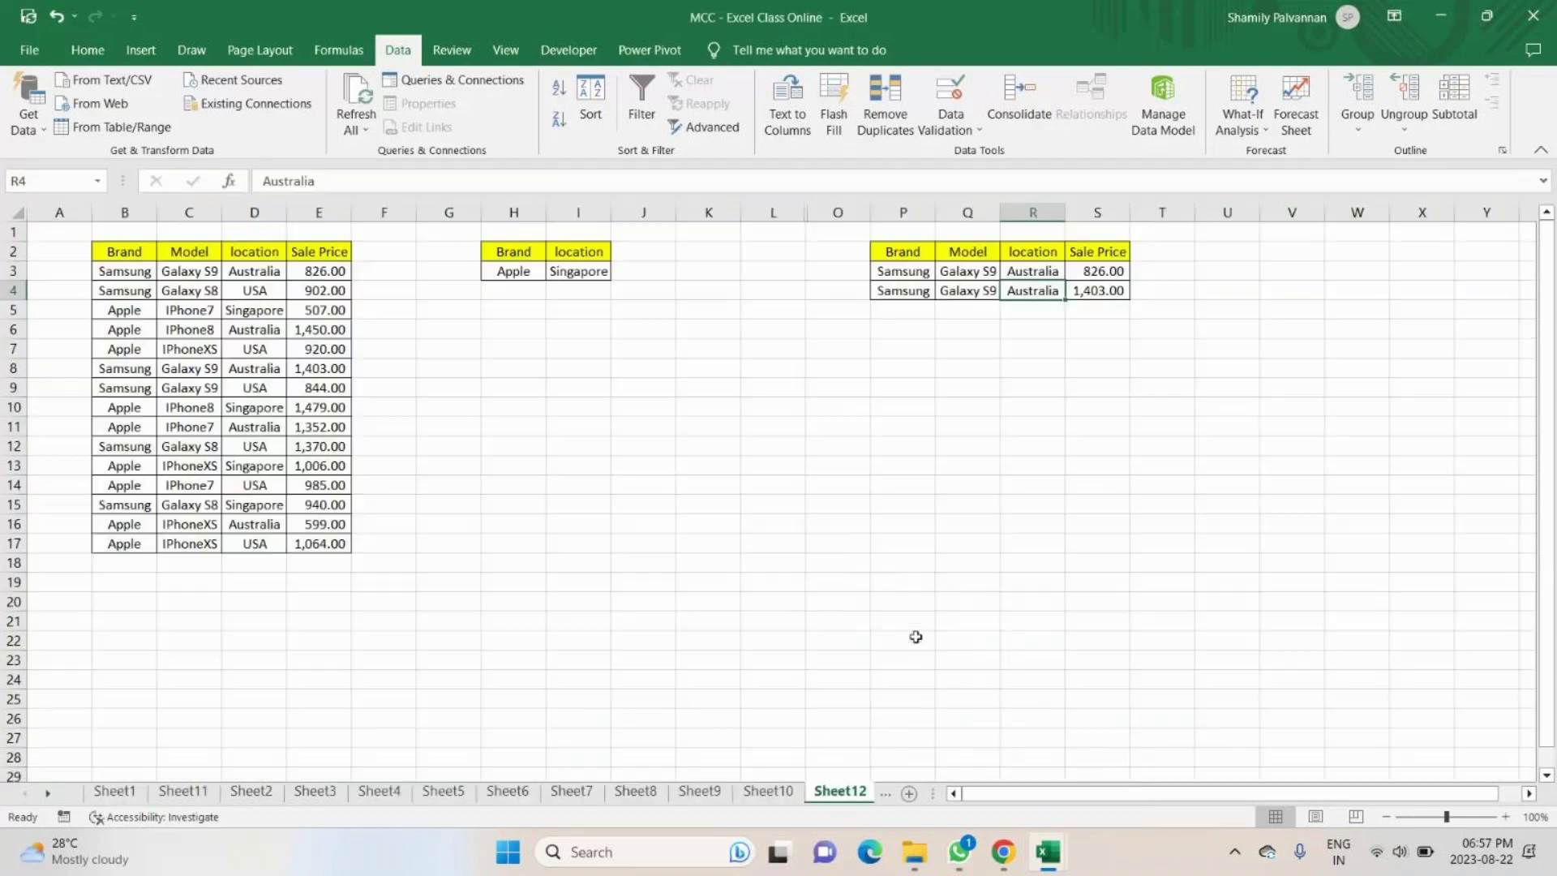
left_click(515, 270)
left_click(578, 271)
left_click_drag(902, 271, 1076, 290)
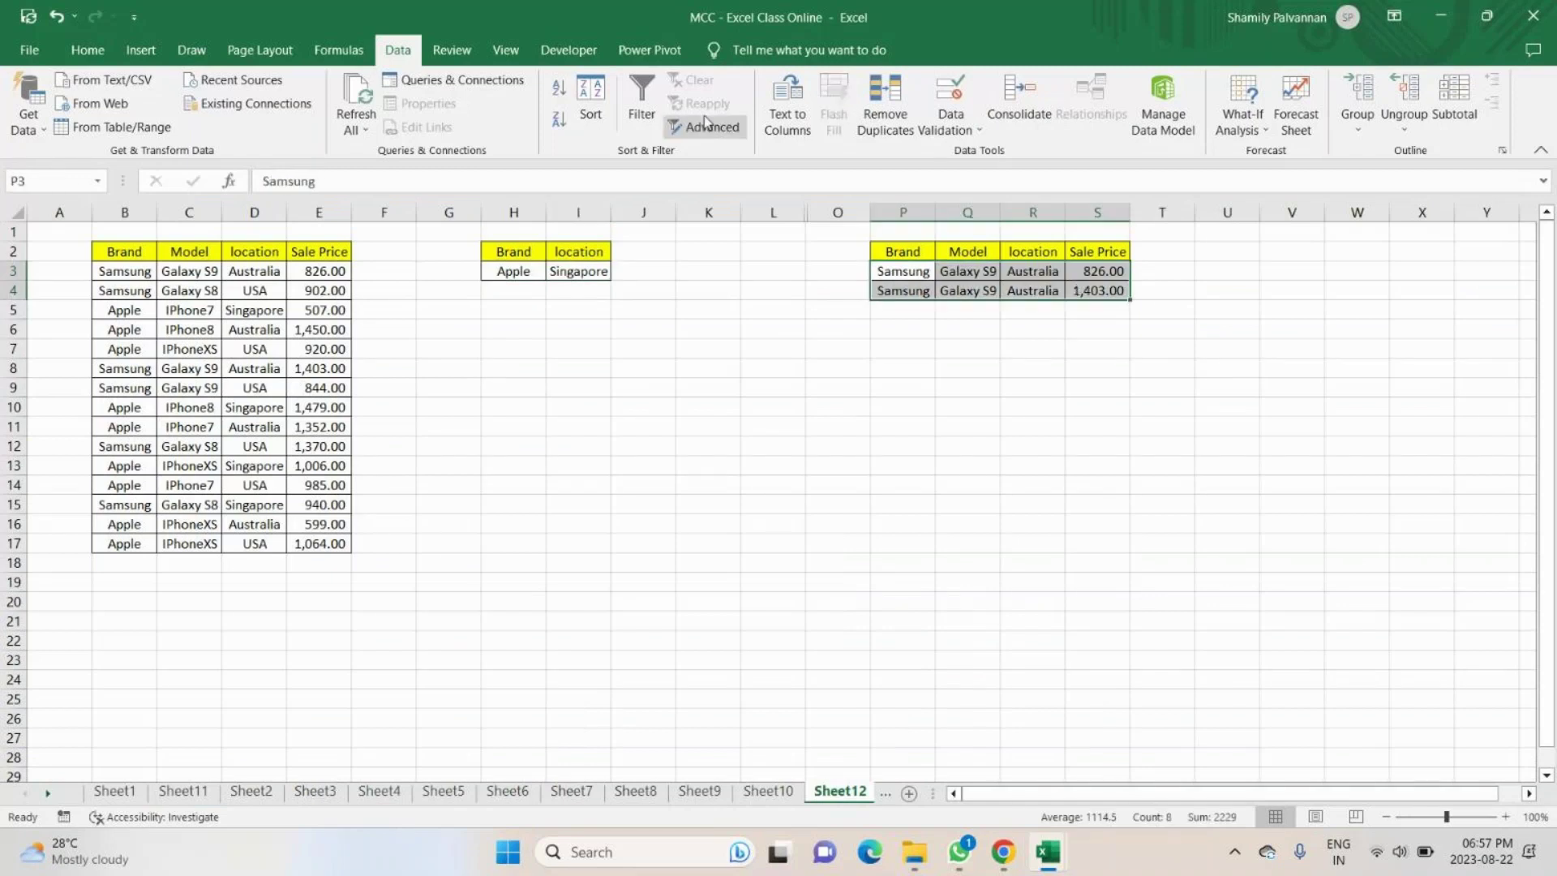
left_click(708, 328)
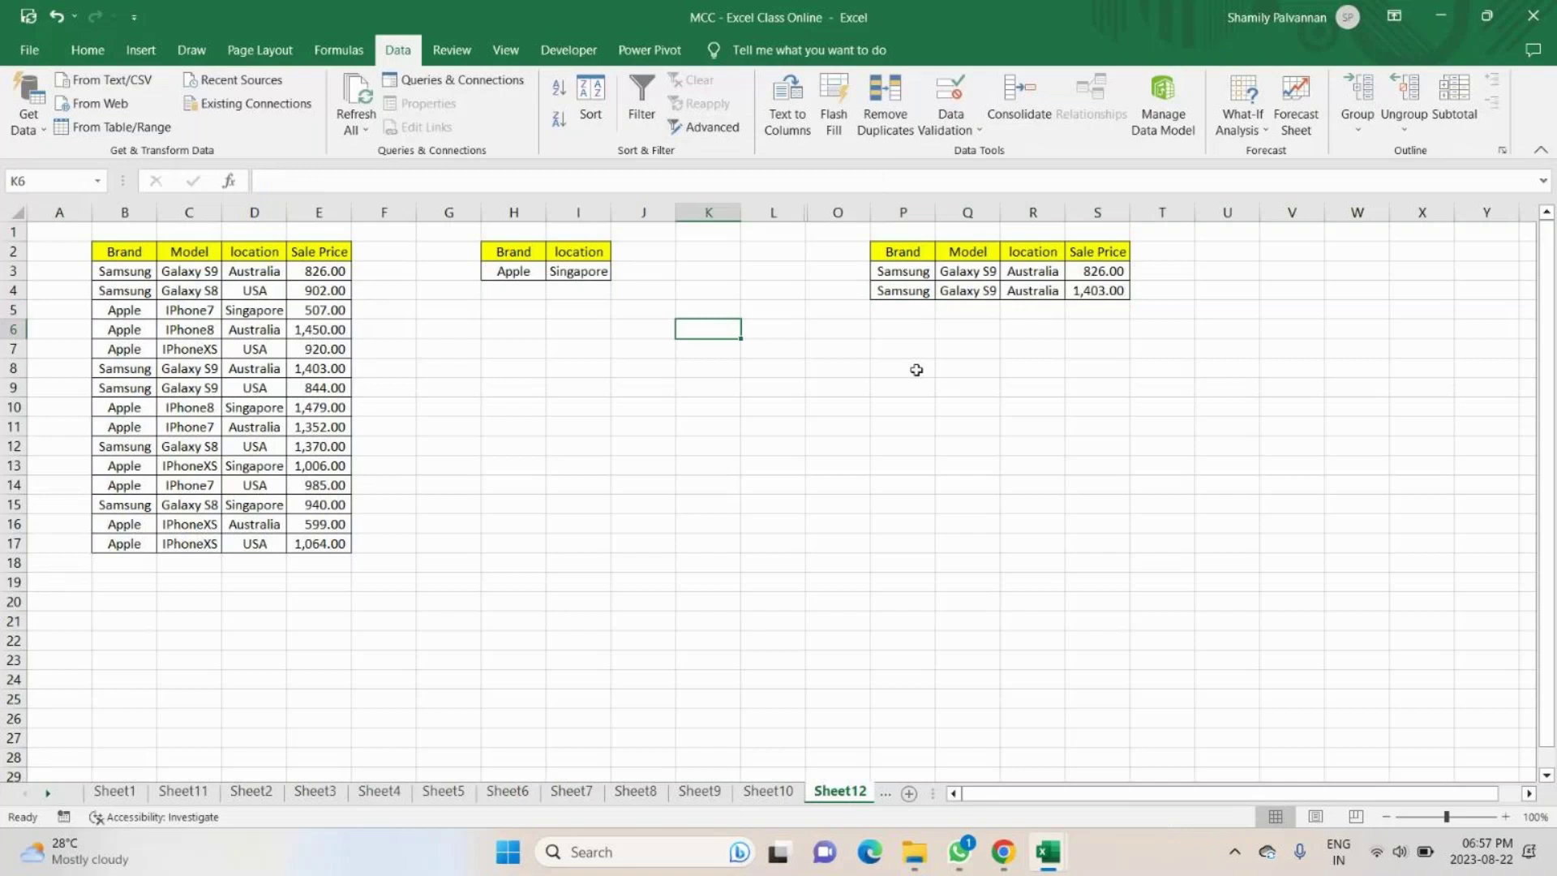
left_click(903, 349)
Run an Advanced Filter with list B2:E17 and criteria H2:I3, copying results to P7.
left_click(708, 123)
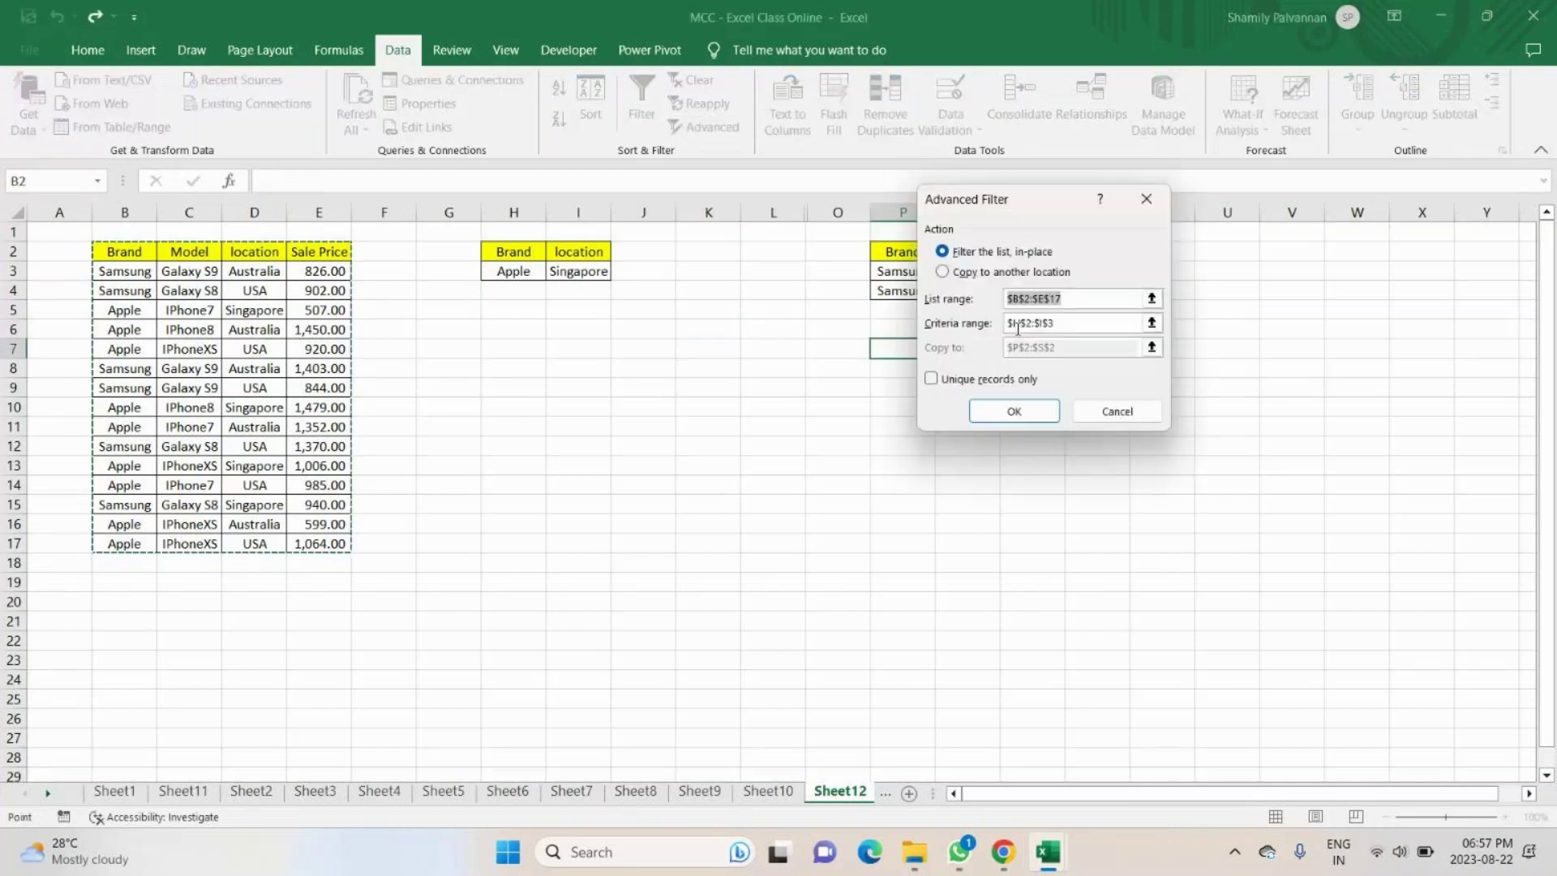
left_click(1089, 323)
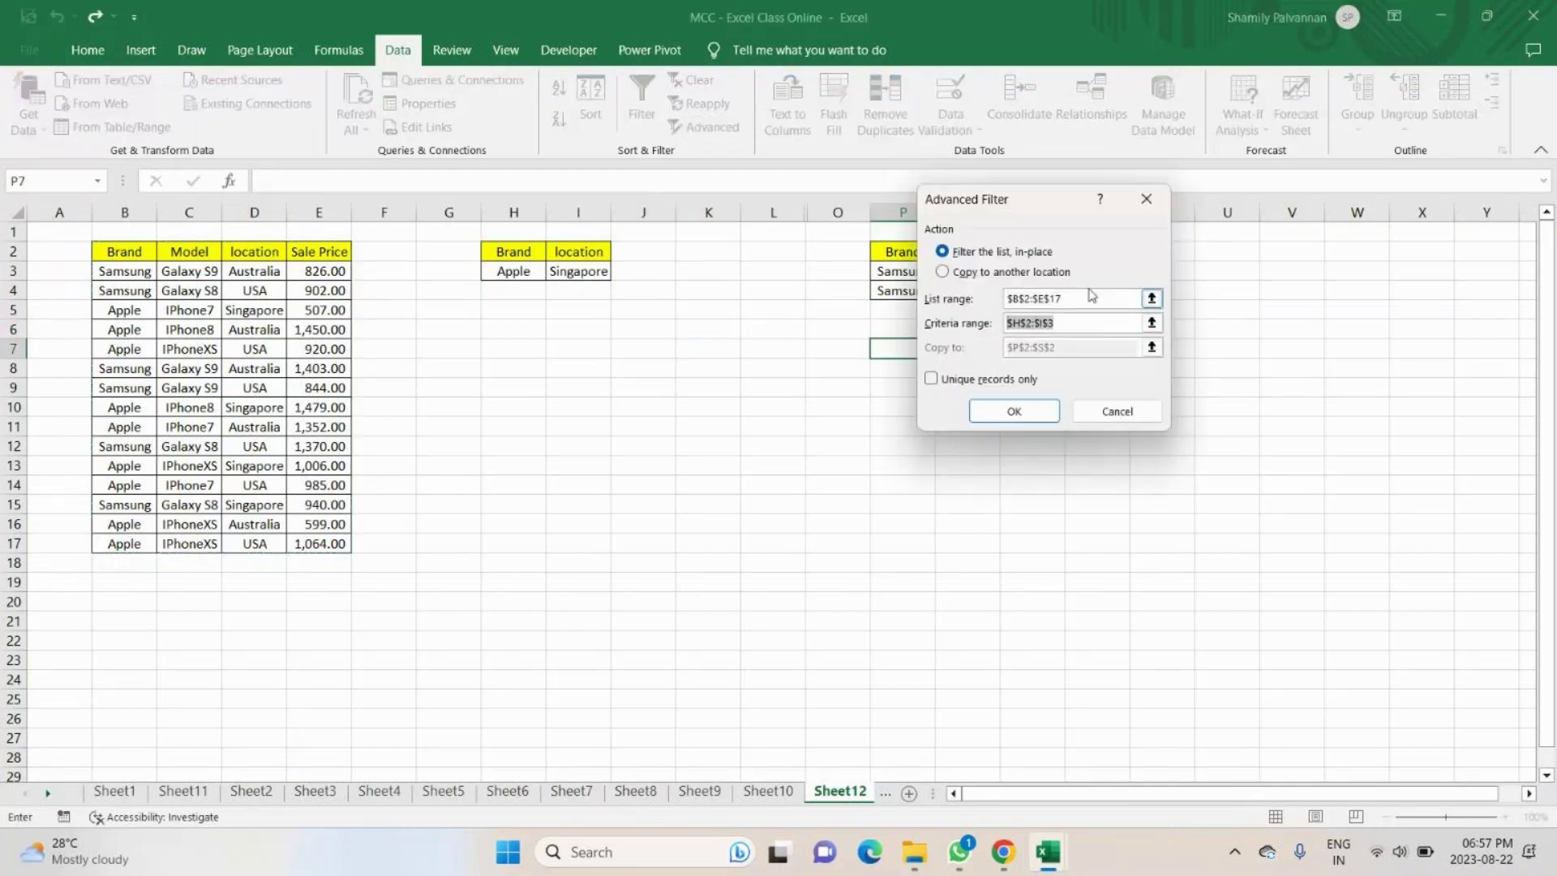
left_click(1091, 298)
key("Delete")
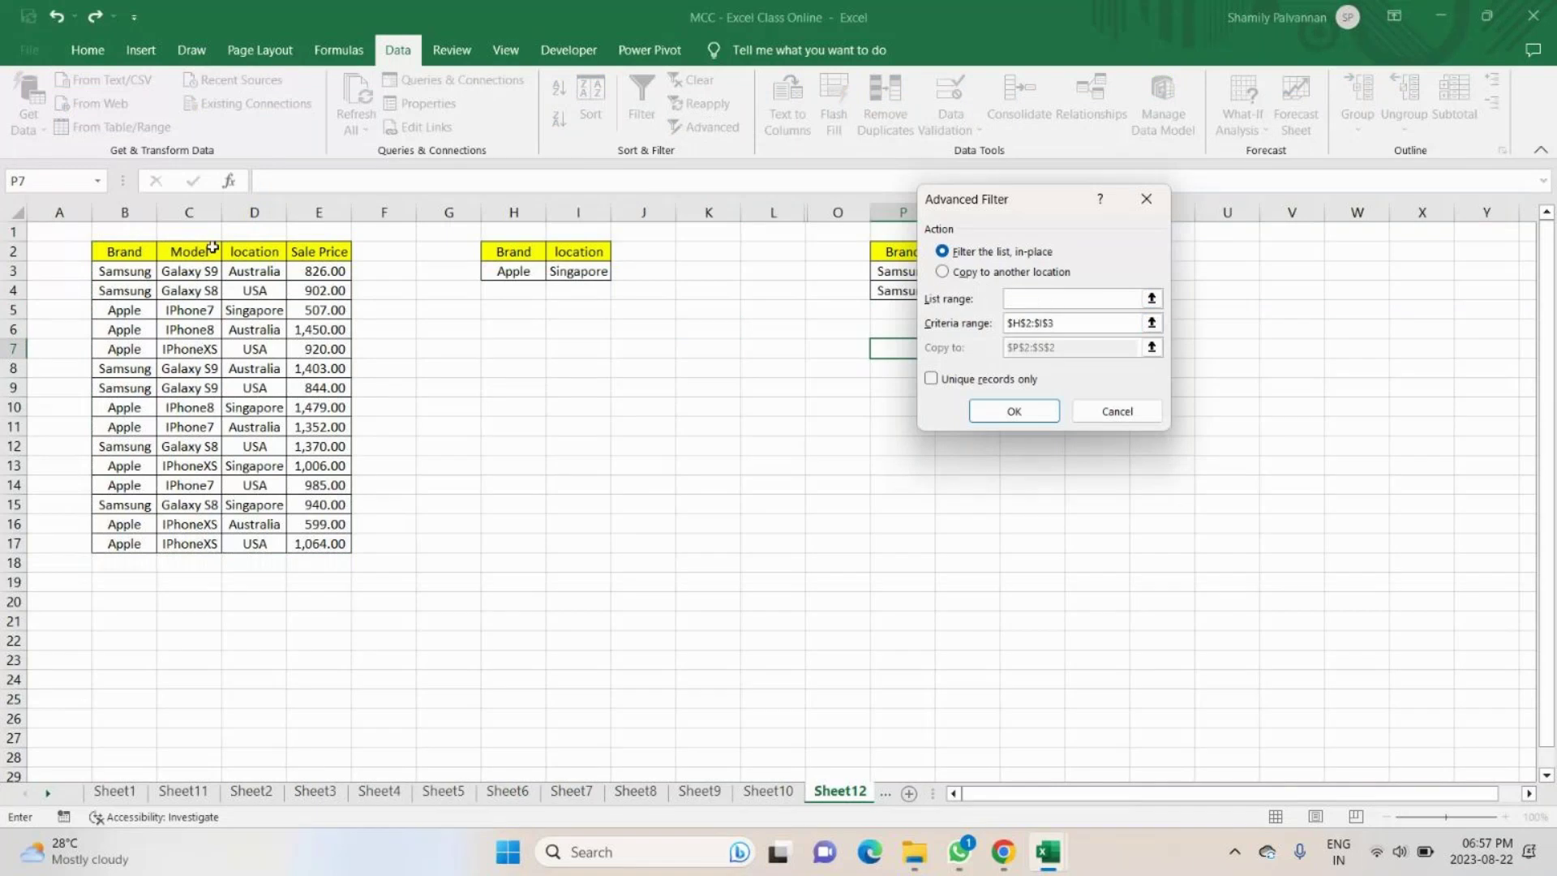
left_click_drag(124, 252, 302, 544)
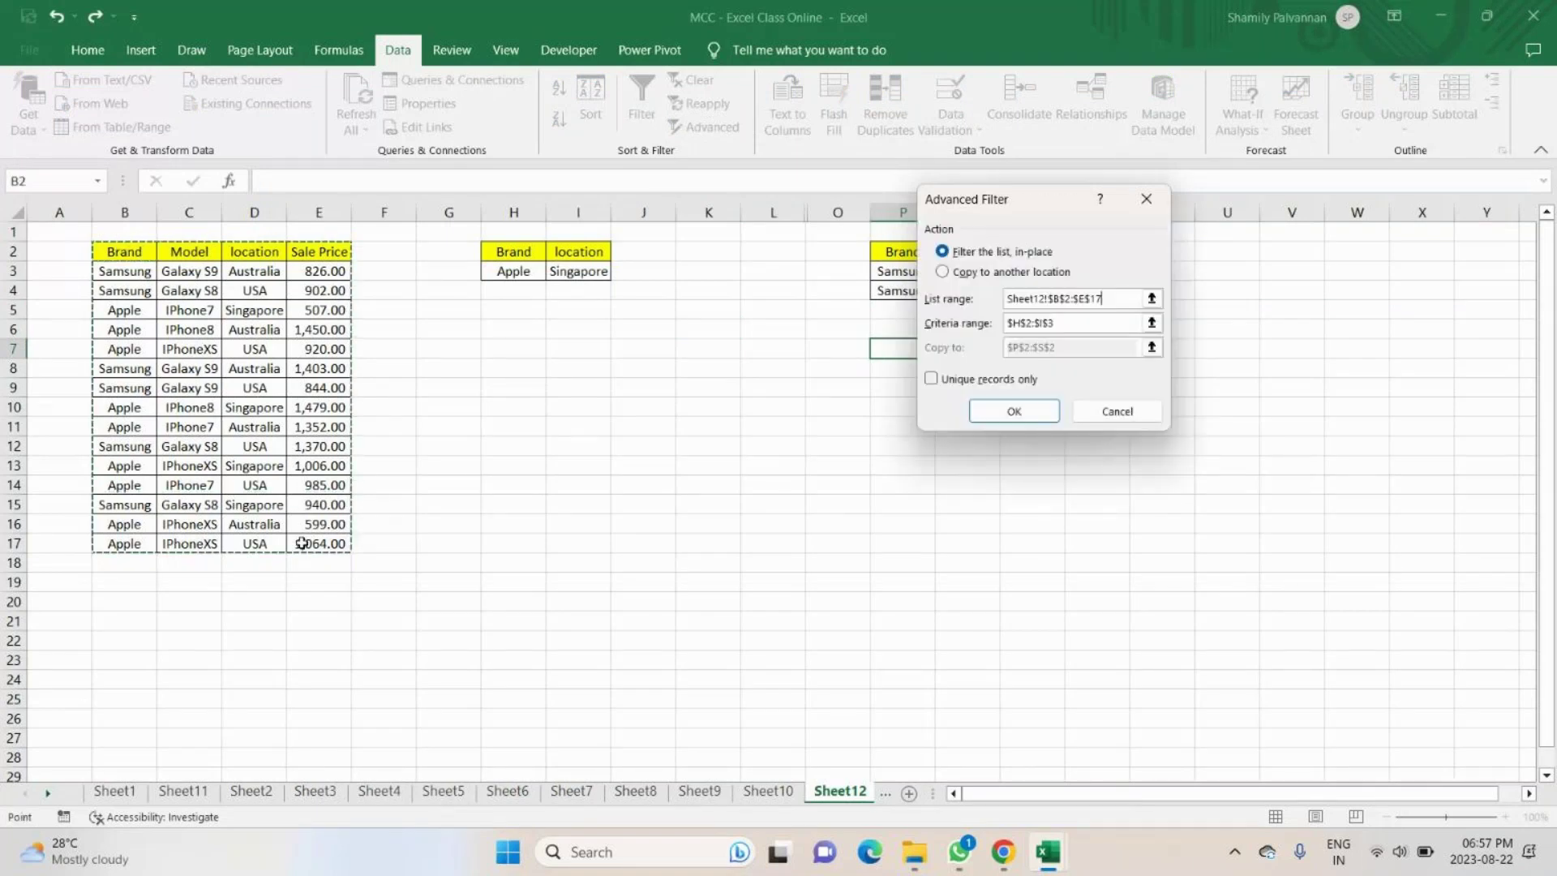
left_click(1010, 322)
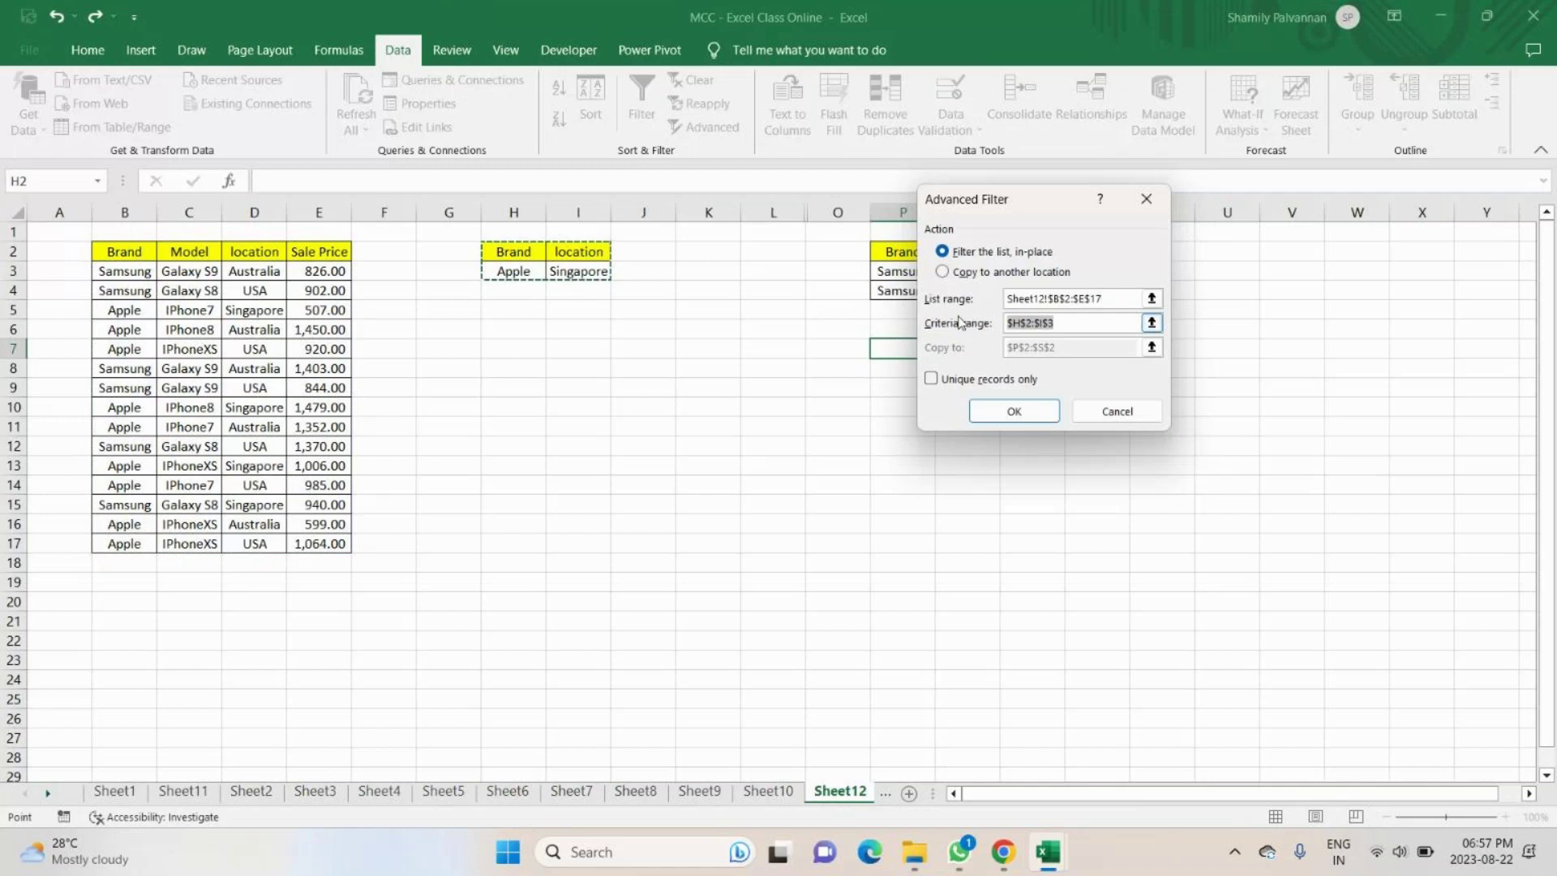
left_click_drag(514, 251, 578, 271)
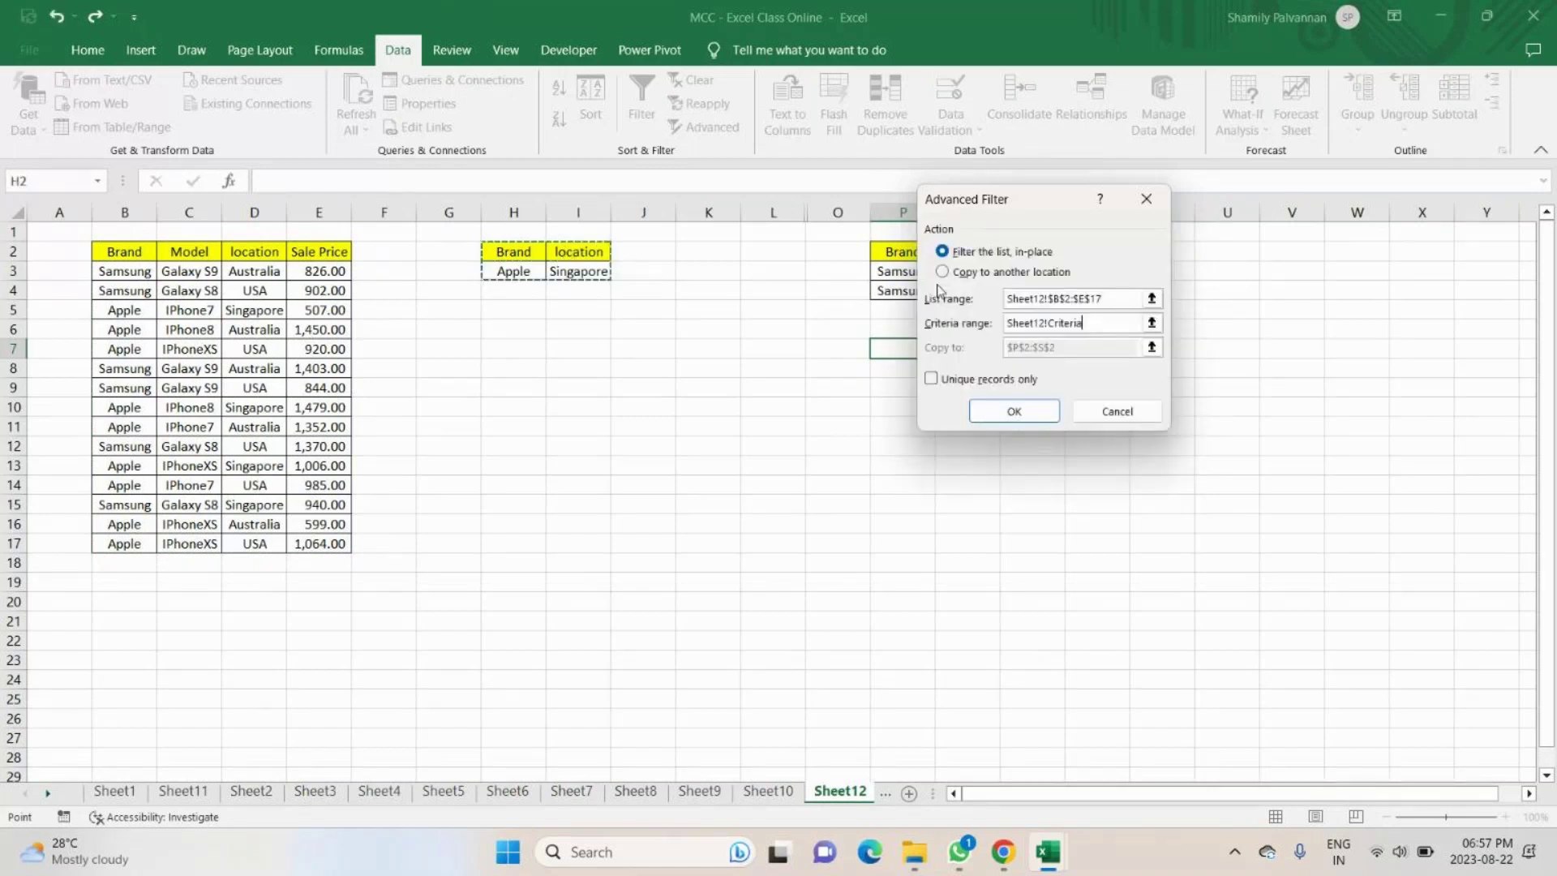
left_click(940, 274)
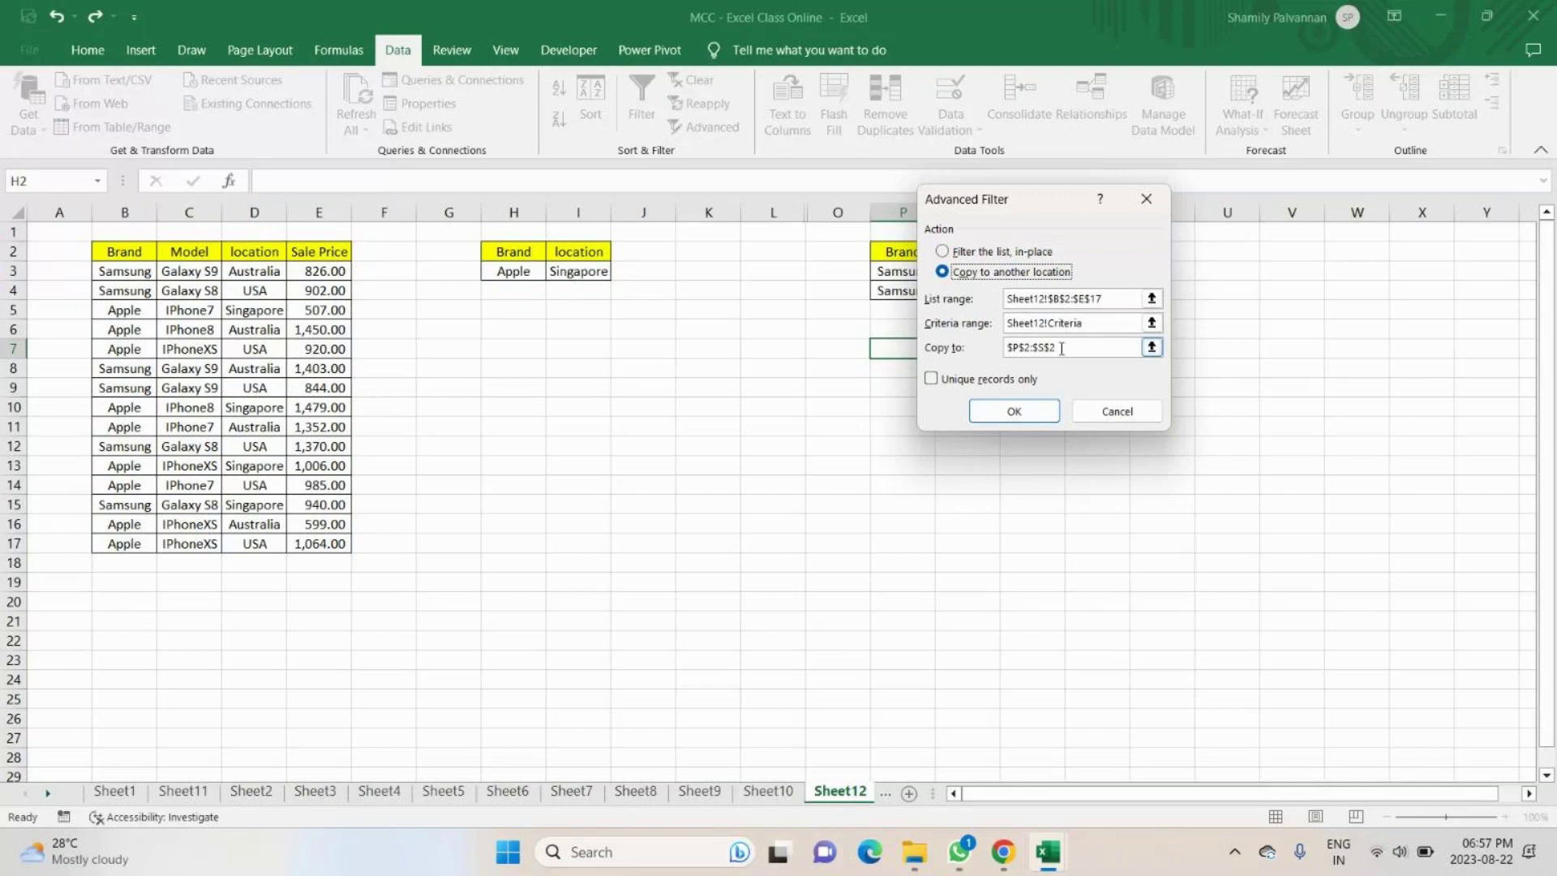
left_click(978, 355)
key("BackSpace")
left_click(905, 347)
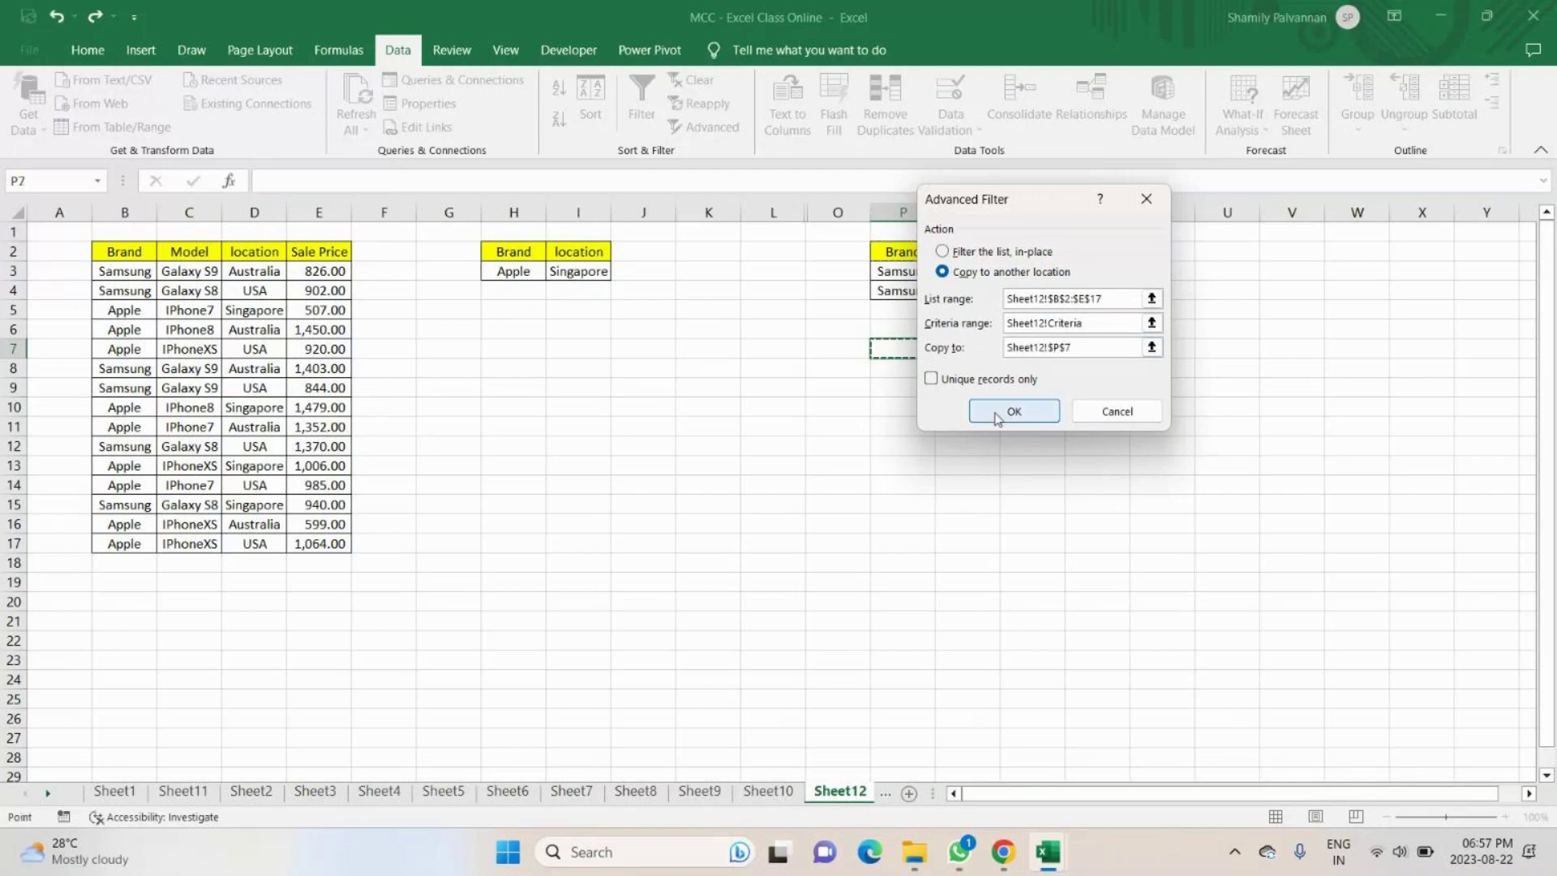
left_click(1014, 412)
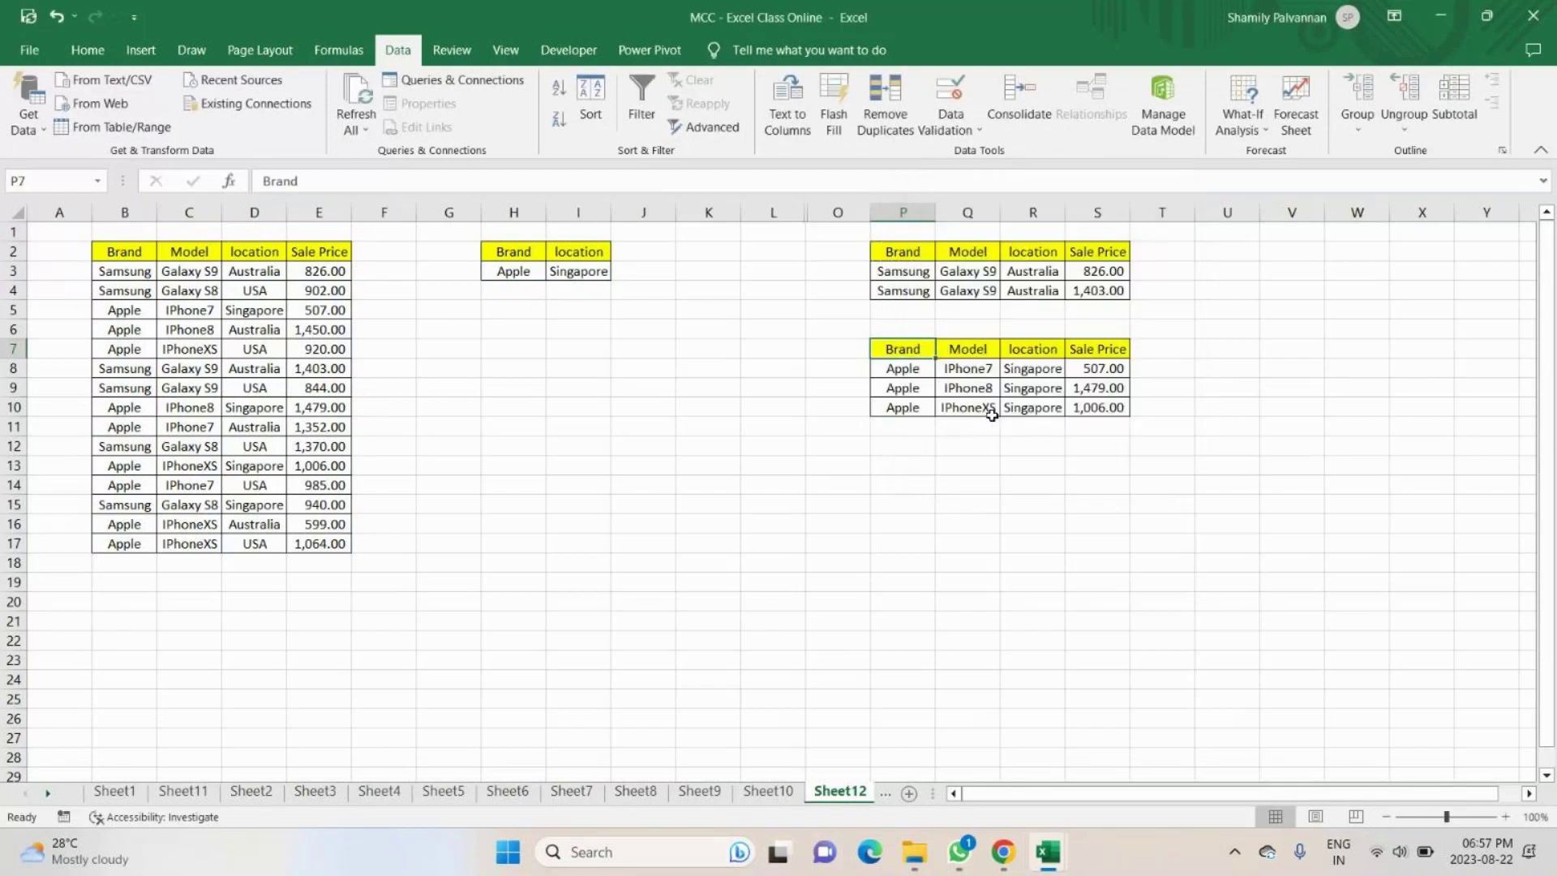
Change the location criterion in I3 to USA and select the extracted result rows.
left_click(571, 276)
left_click(621, 272)
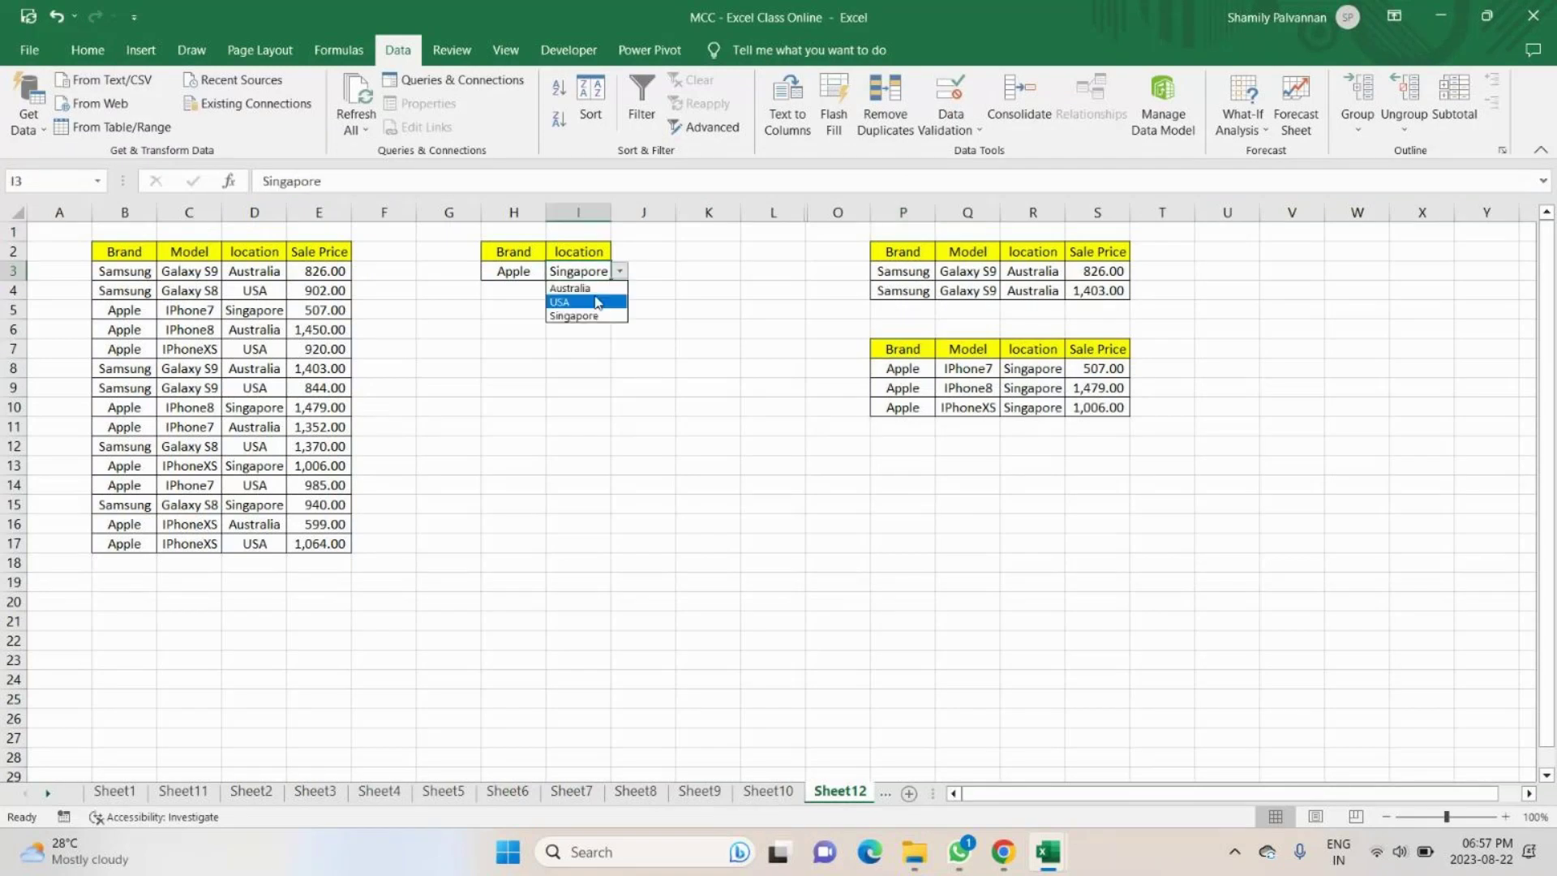
left_click(596, 303)
left_click_drag(901, 348, 1100, 420)
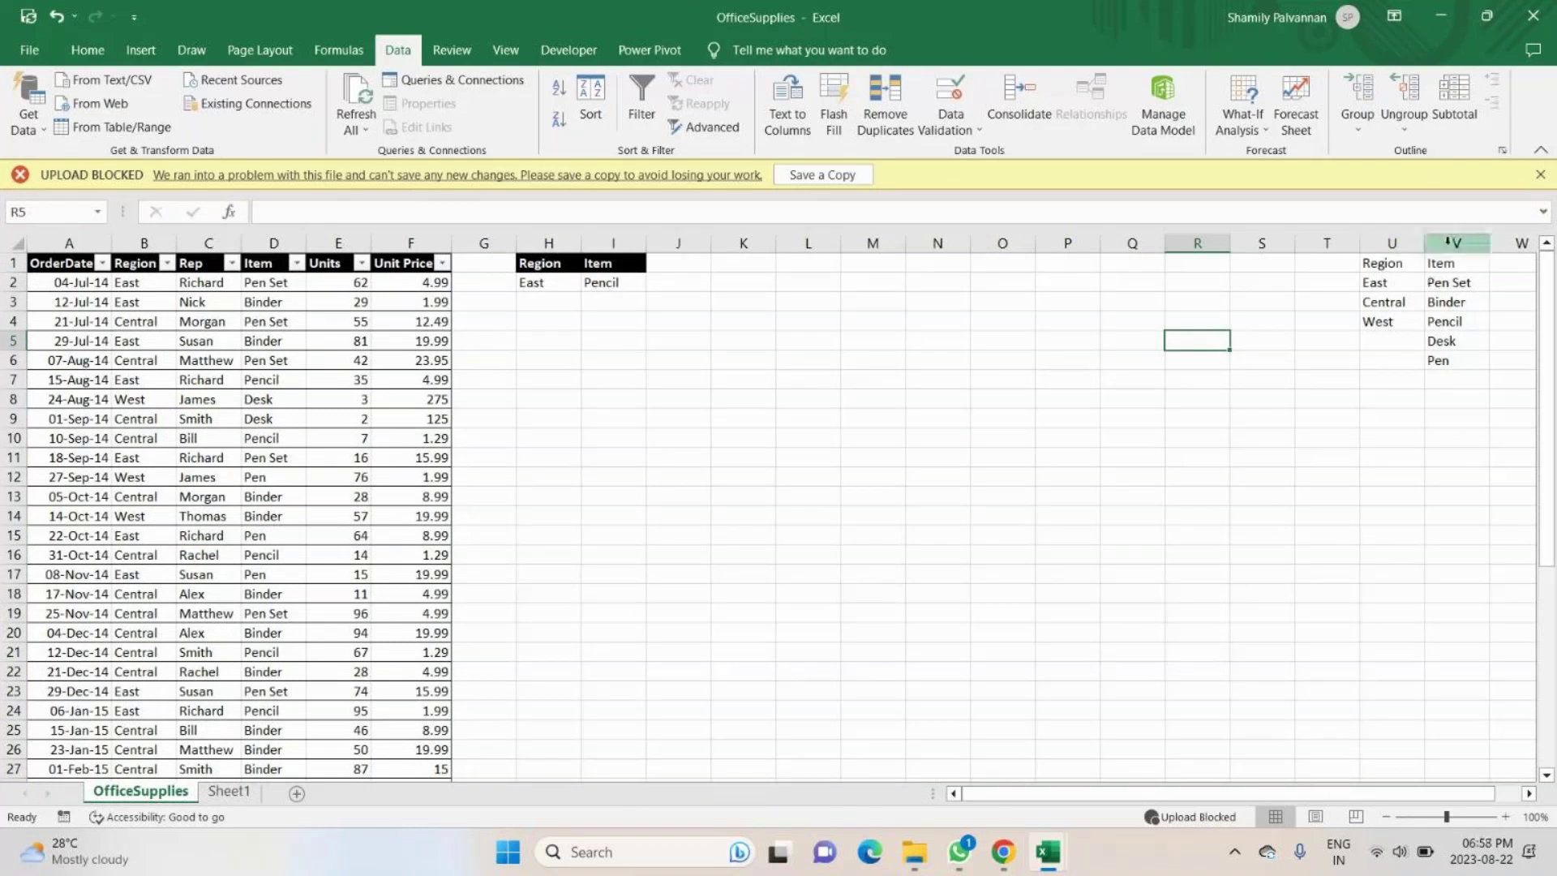
Select the H1:I2 criteria, then look at the Macros list on View and the Developer tab.
left_click_drag(539, 262, 599, 280)
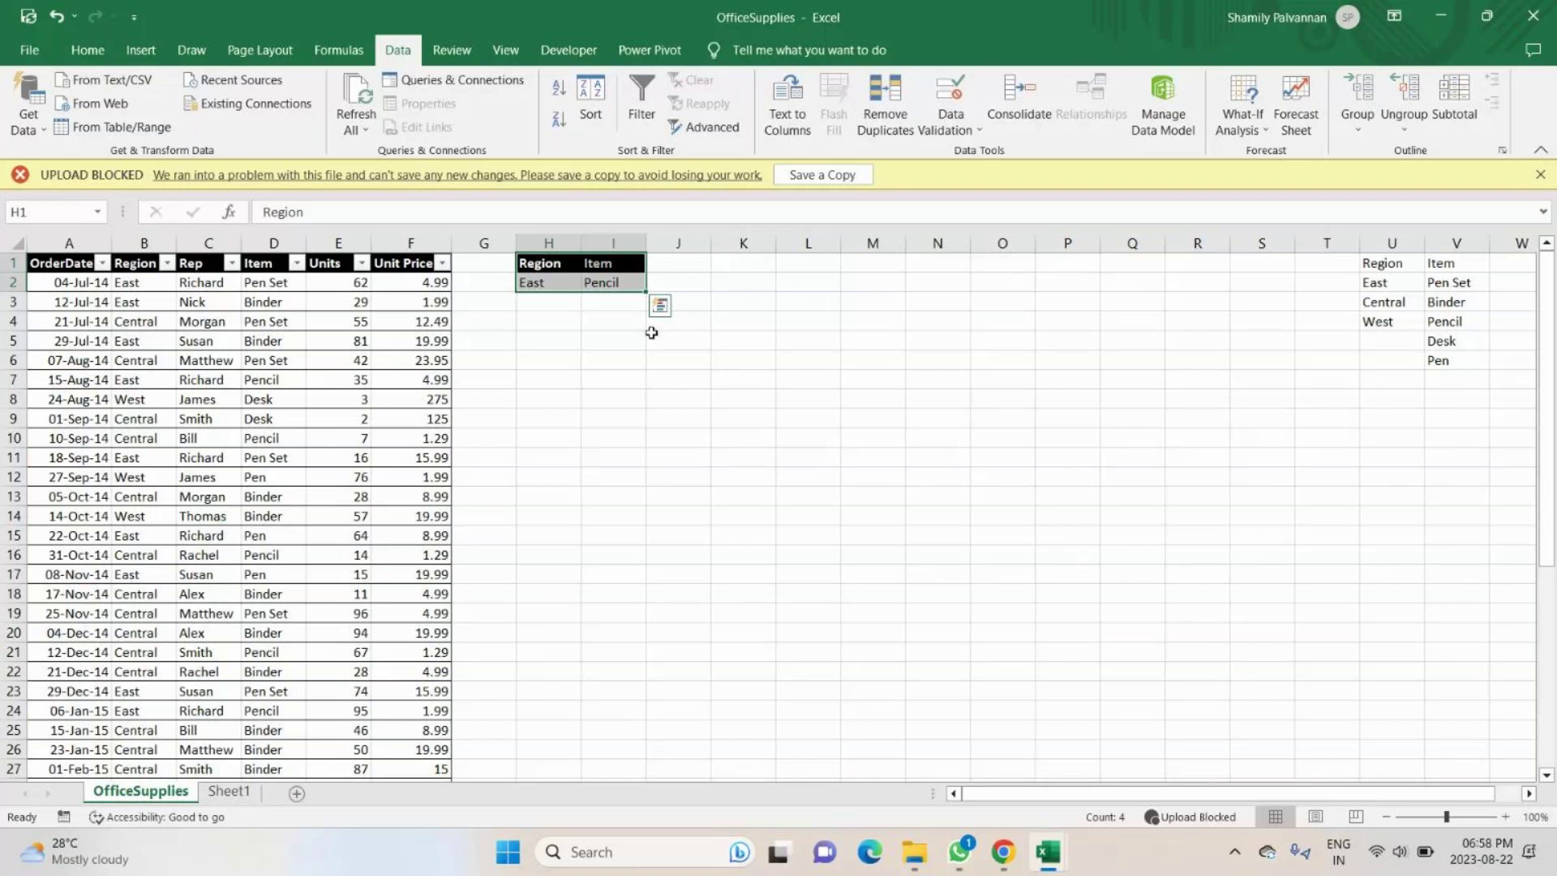
left_click(568, 341)
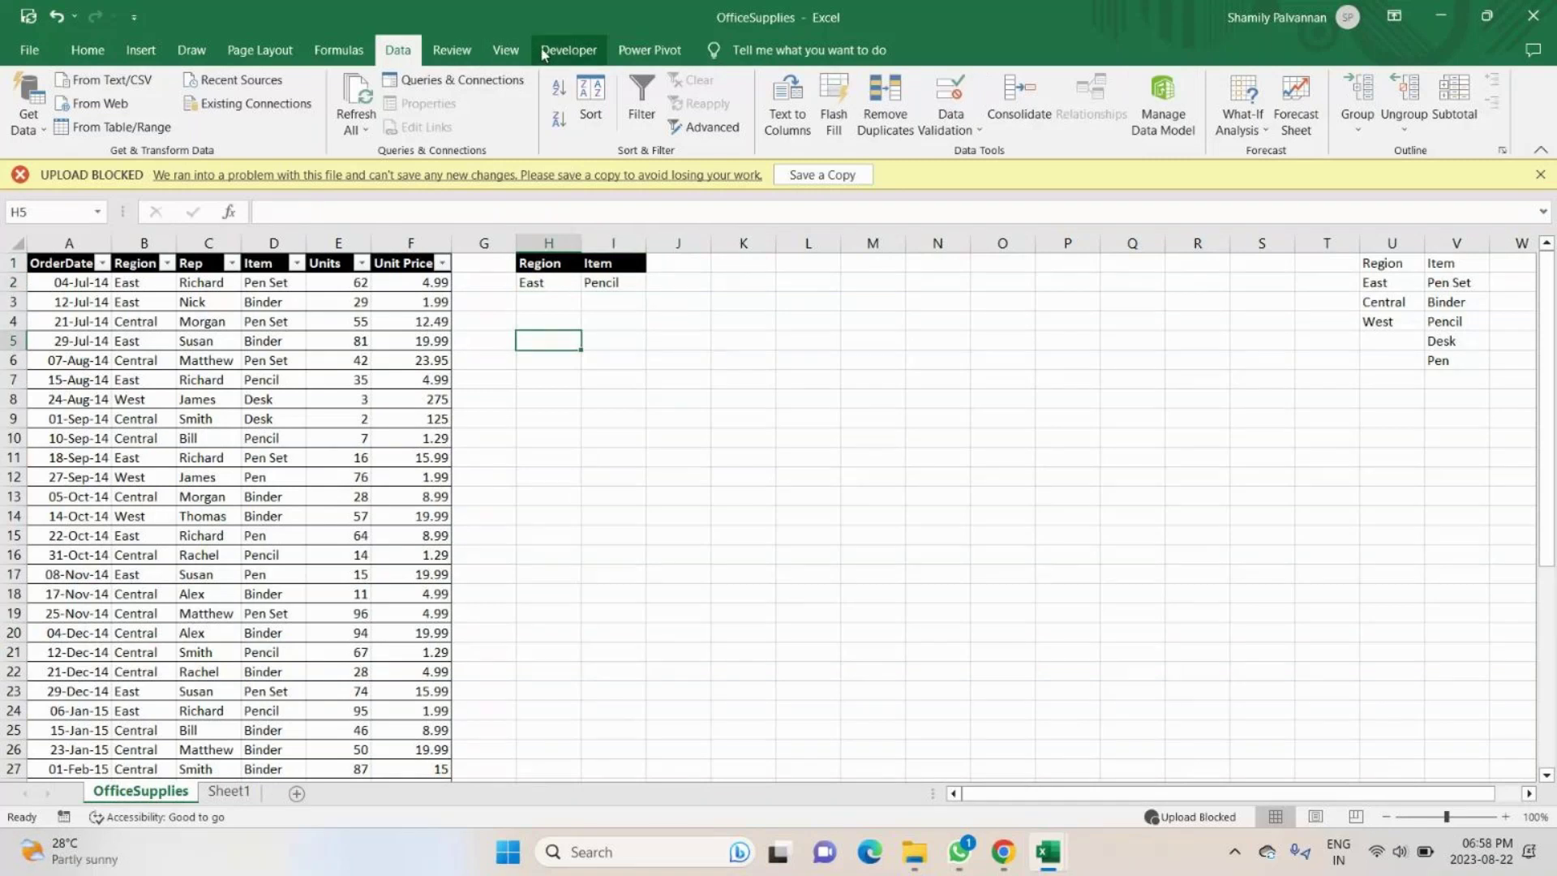
left_click(505, 50)
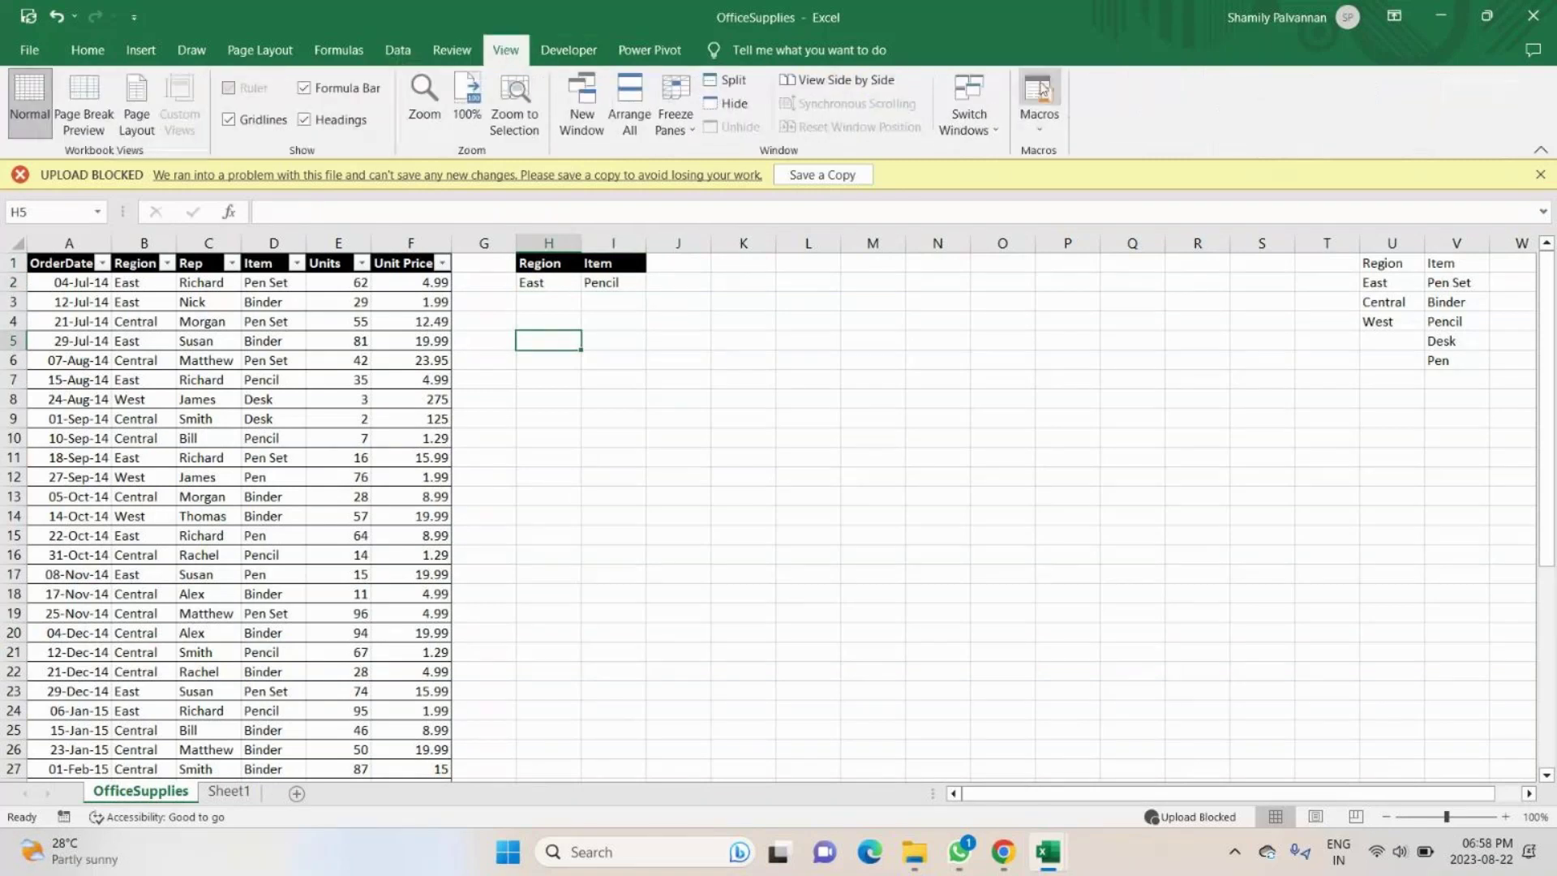
left_click(1038, 128)
left_click(568, 51)
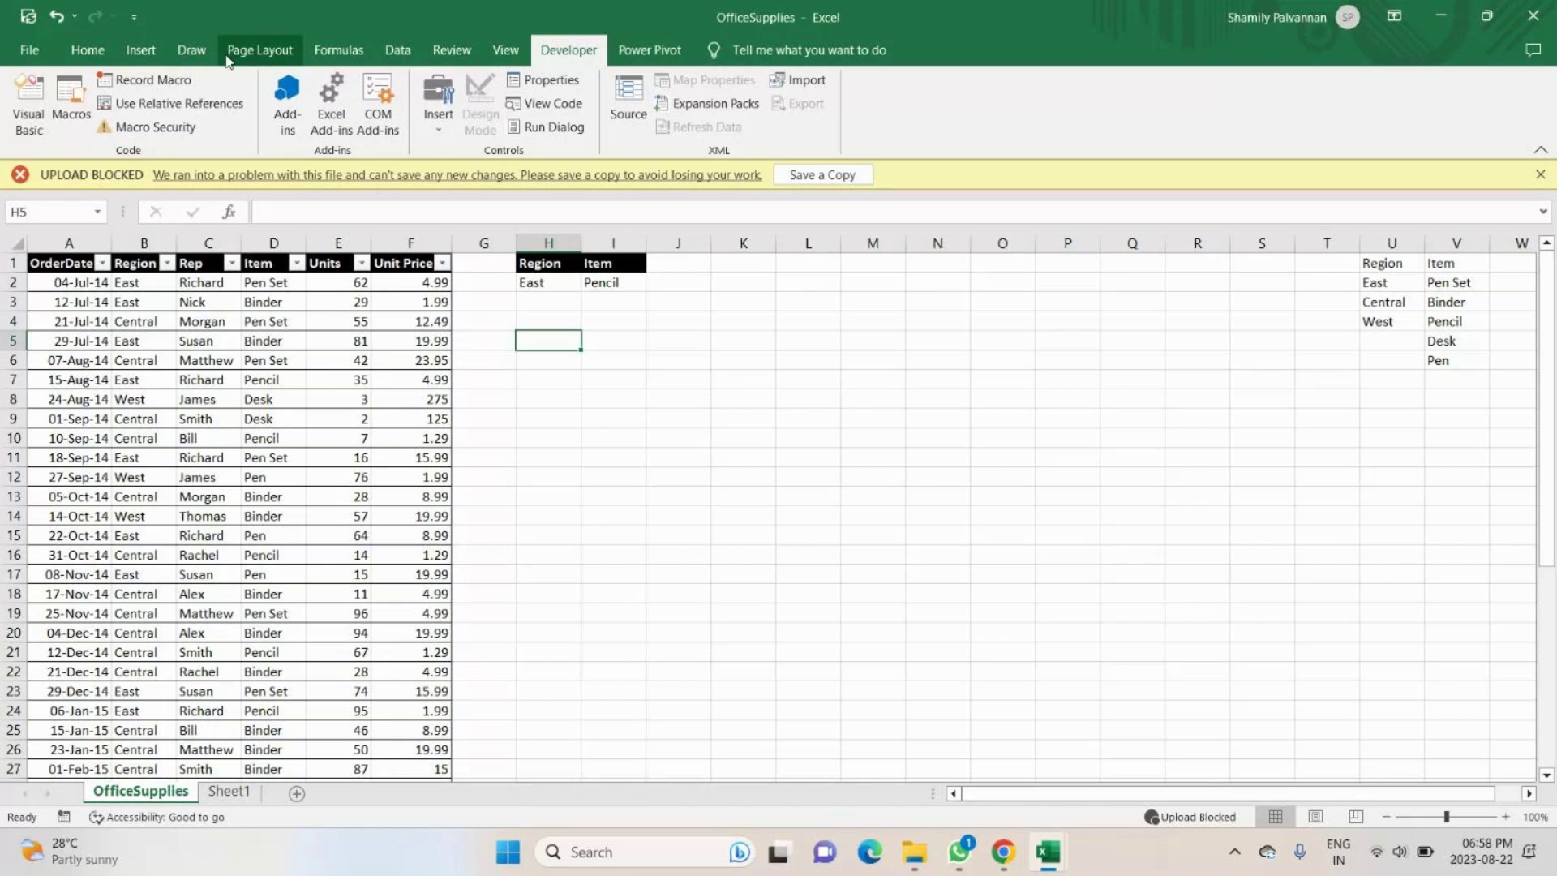
Confirm in Customize the Ribbon that the Developer tab stays enabled, then return to View.
right_click(657, 31)
left_click(850, 92)
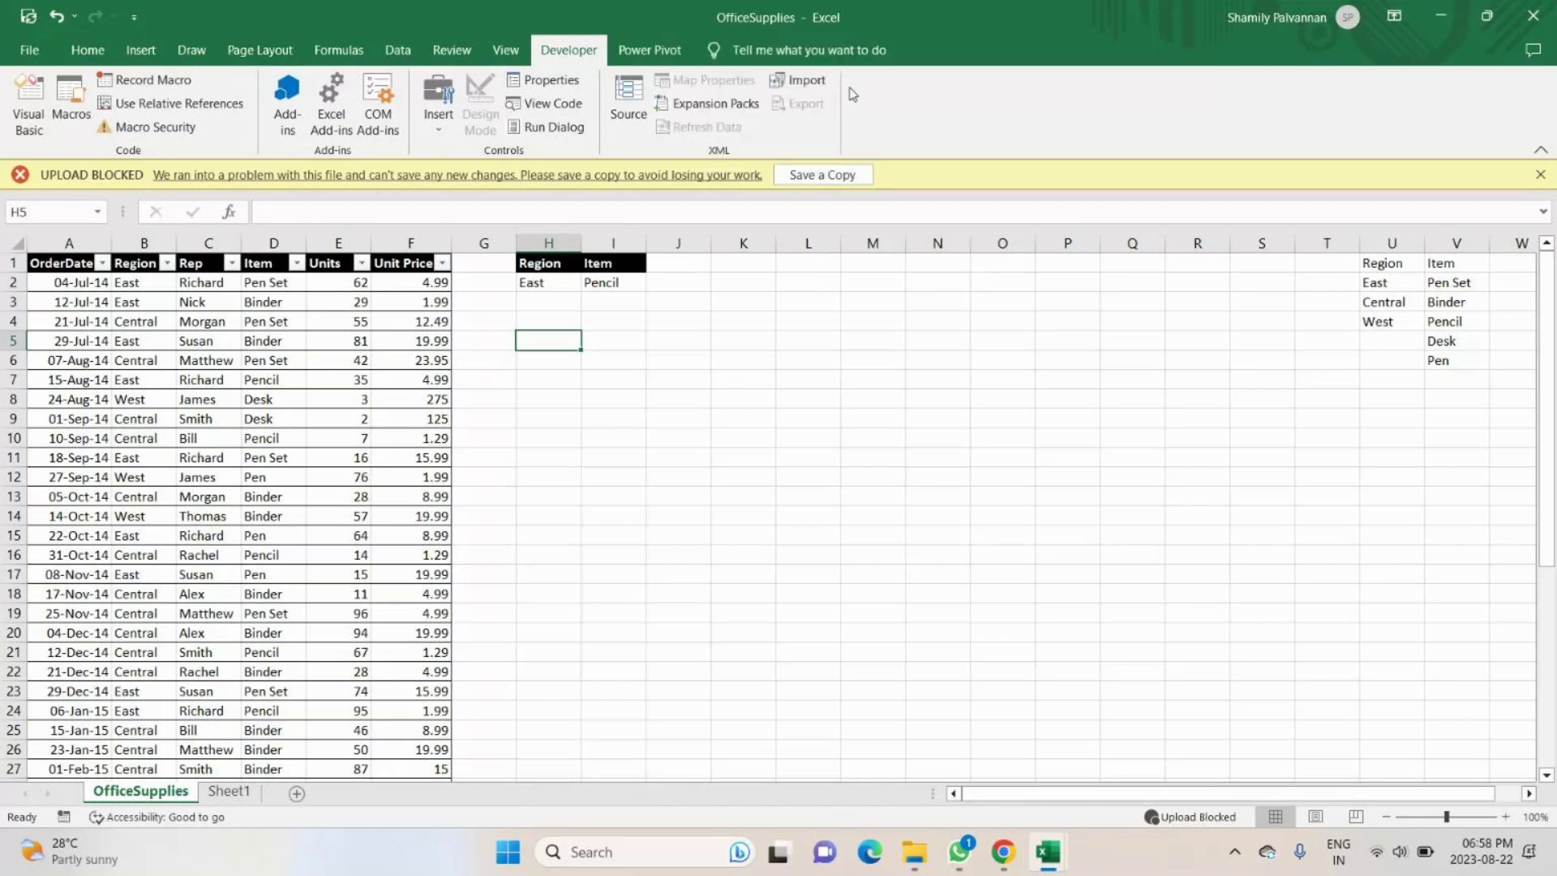
right_click(693, 58)
left_click(716, 73)
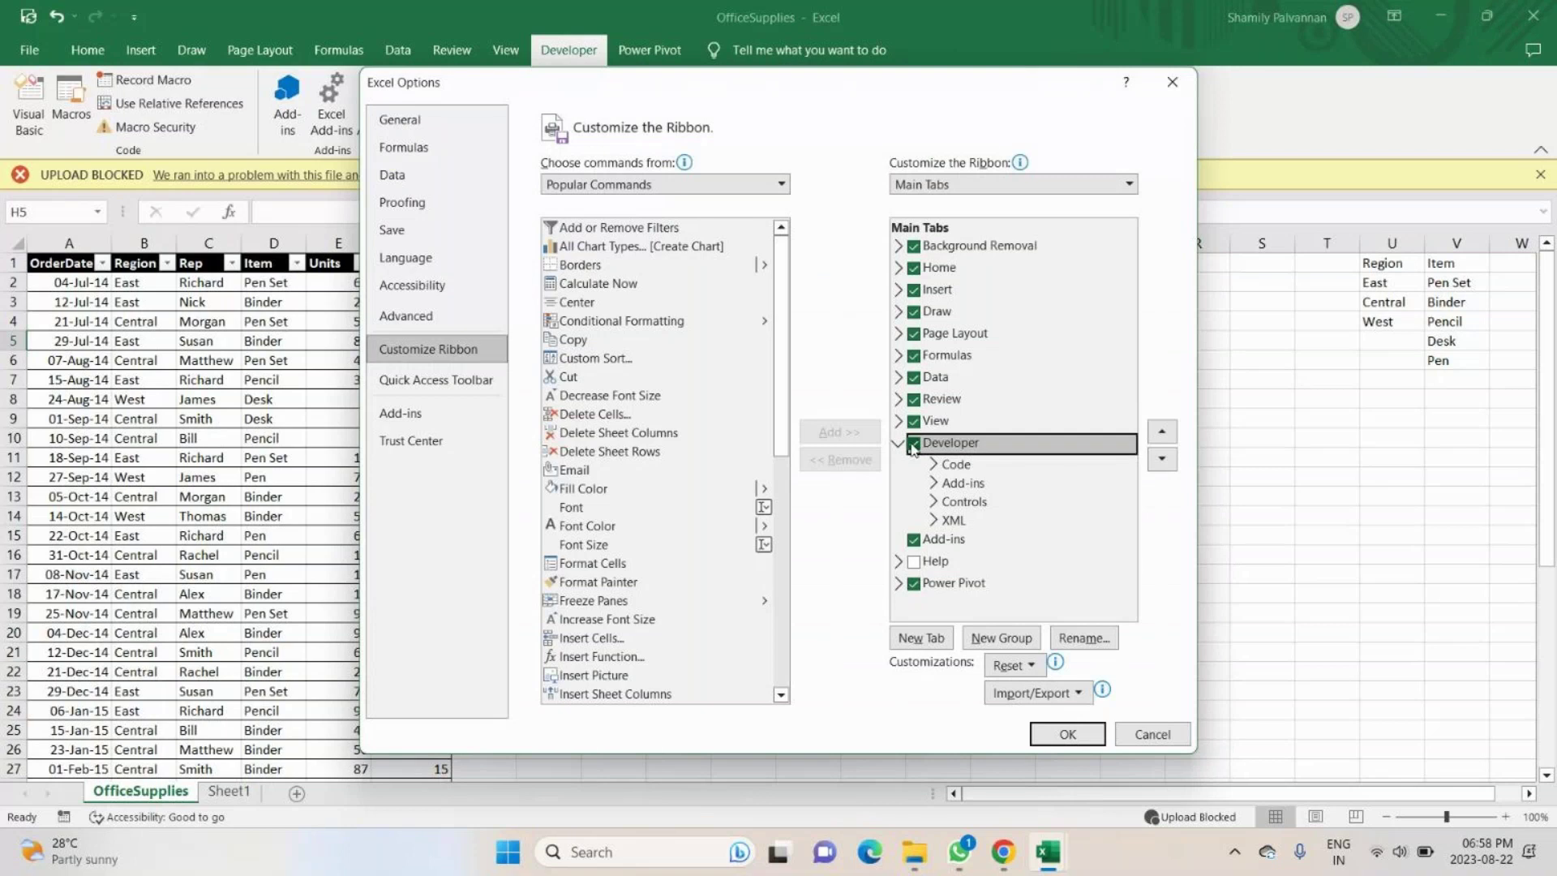
left_click(1065, 735)
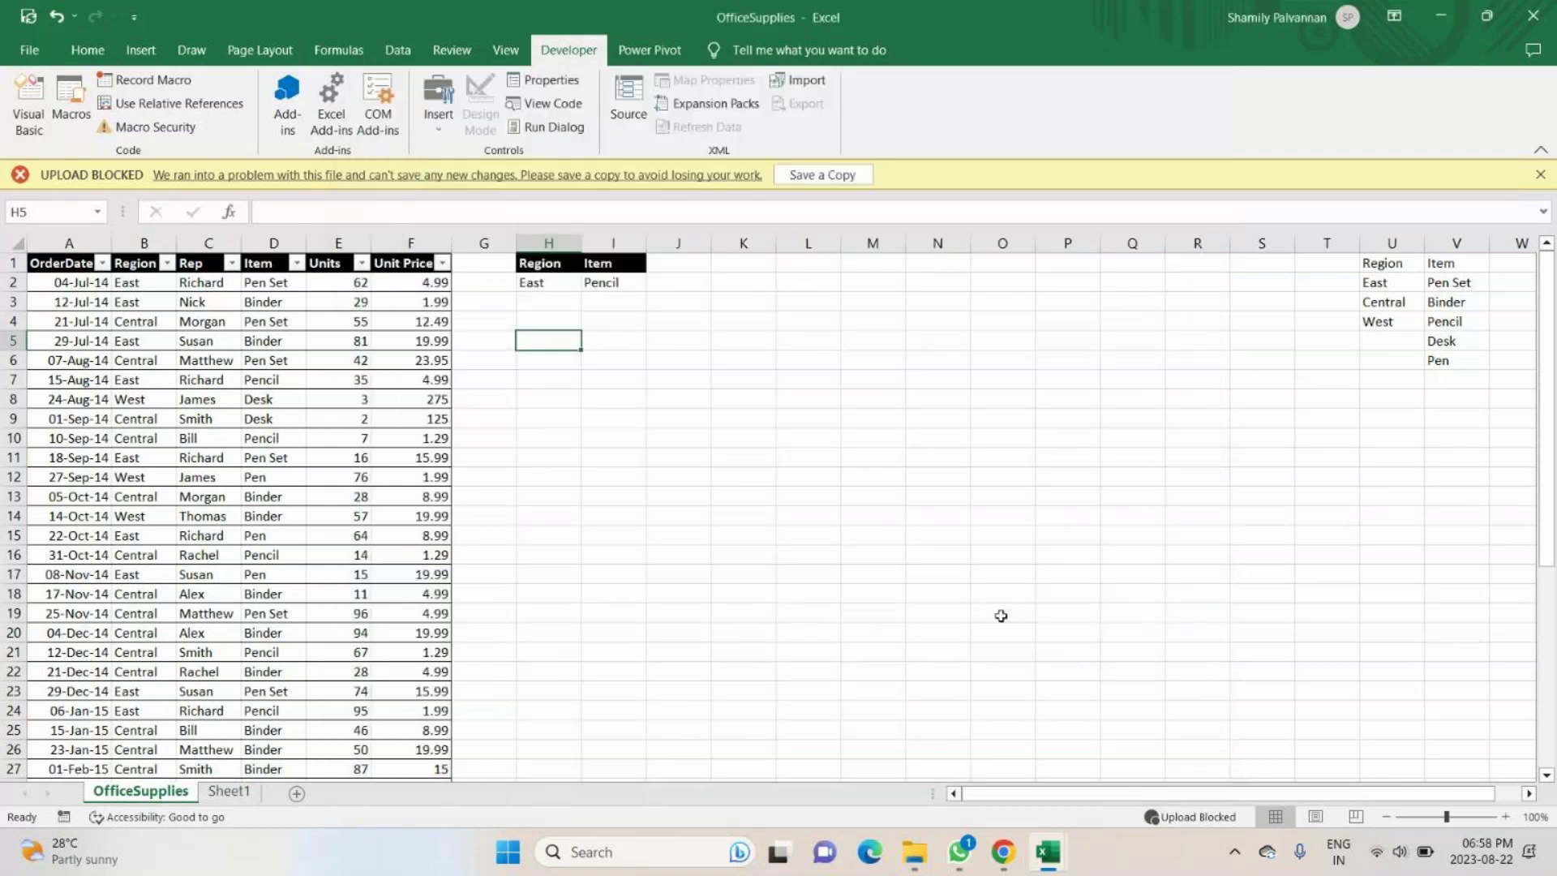
left_click(506, 49)
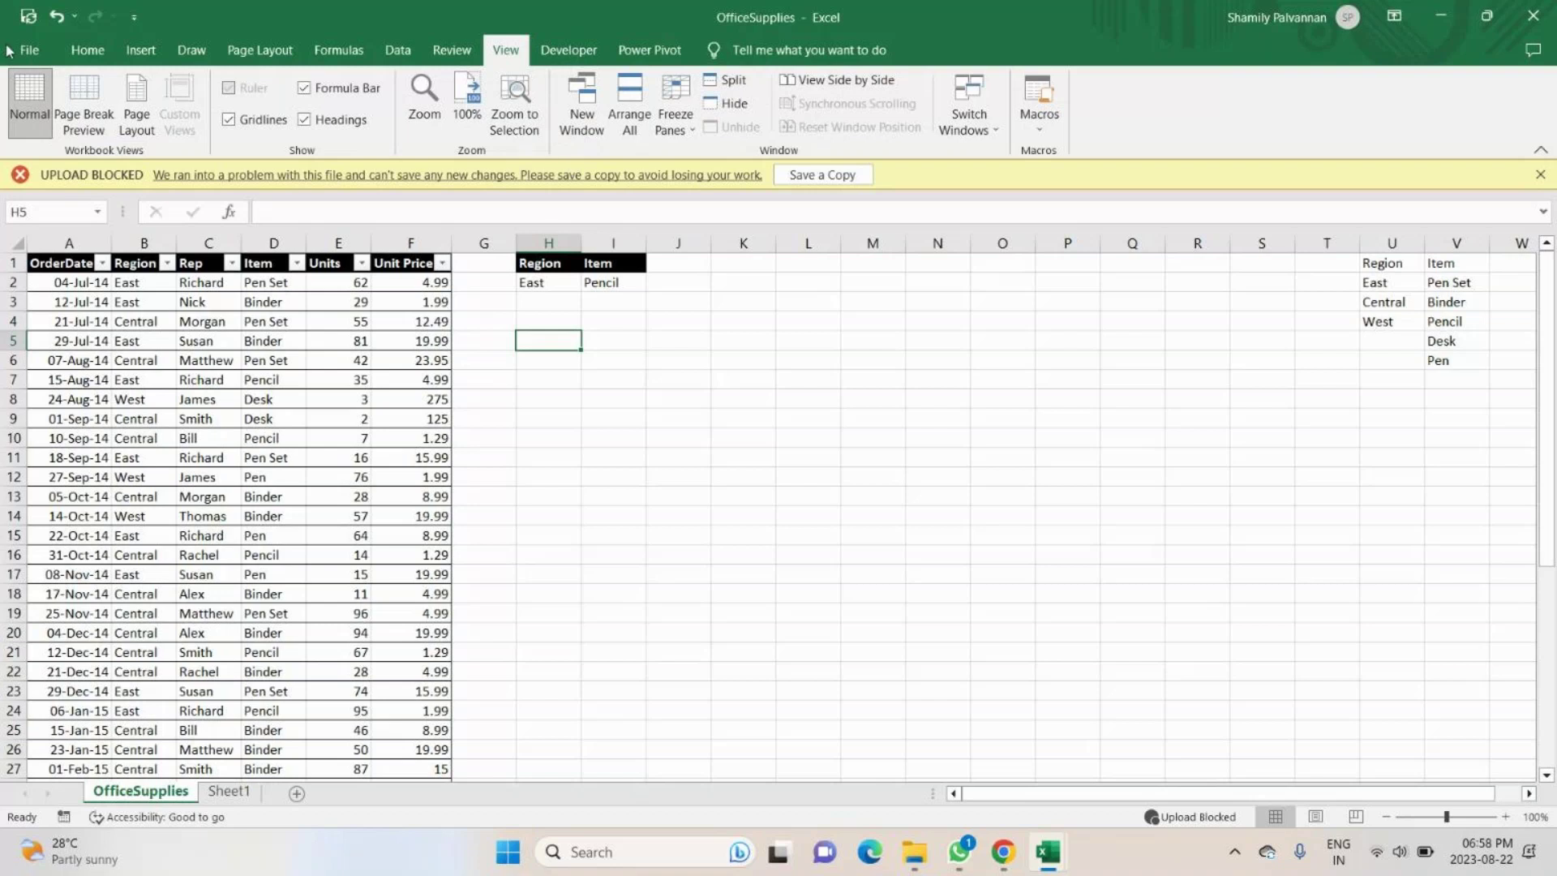
Check View Macros shows no existing macros, then reopen Macros to reach Record Macro.
left_click(1043, 128)
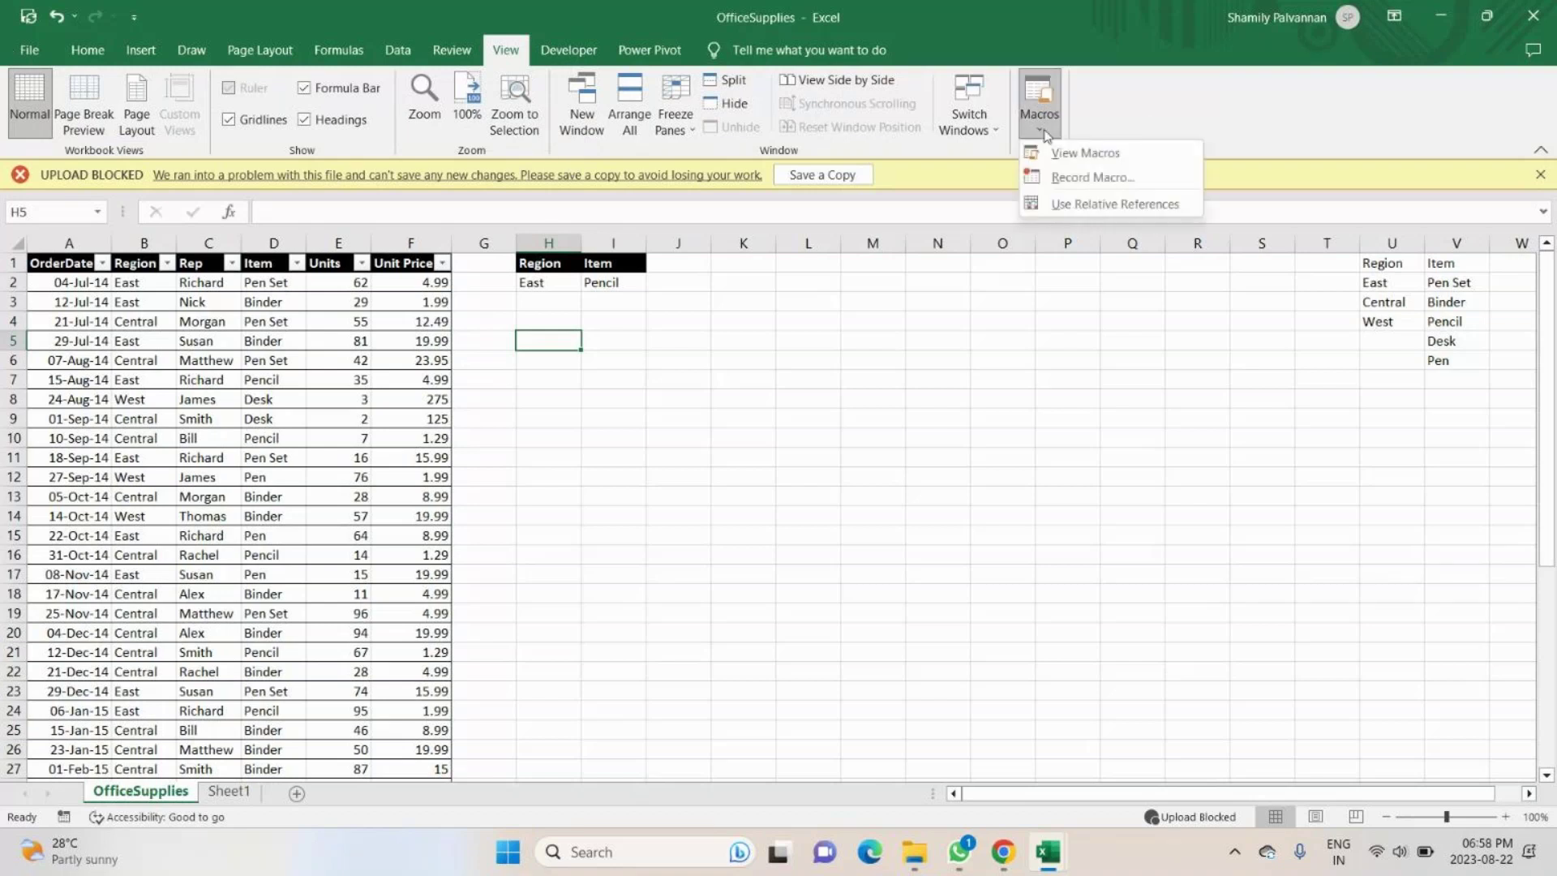
left_click(1083, 153)
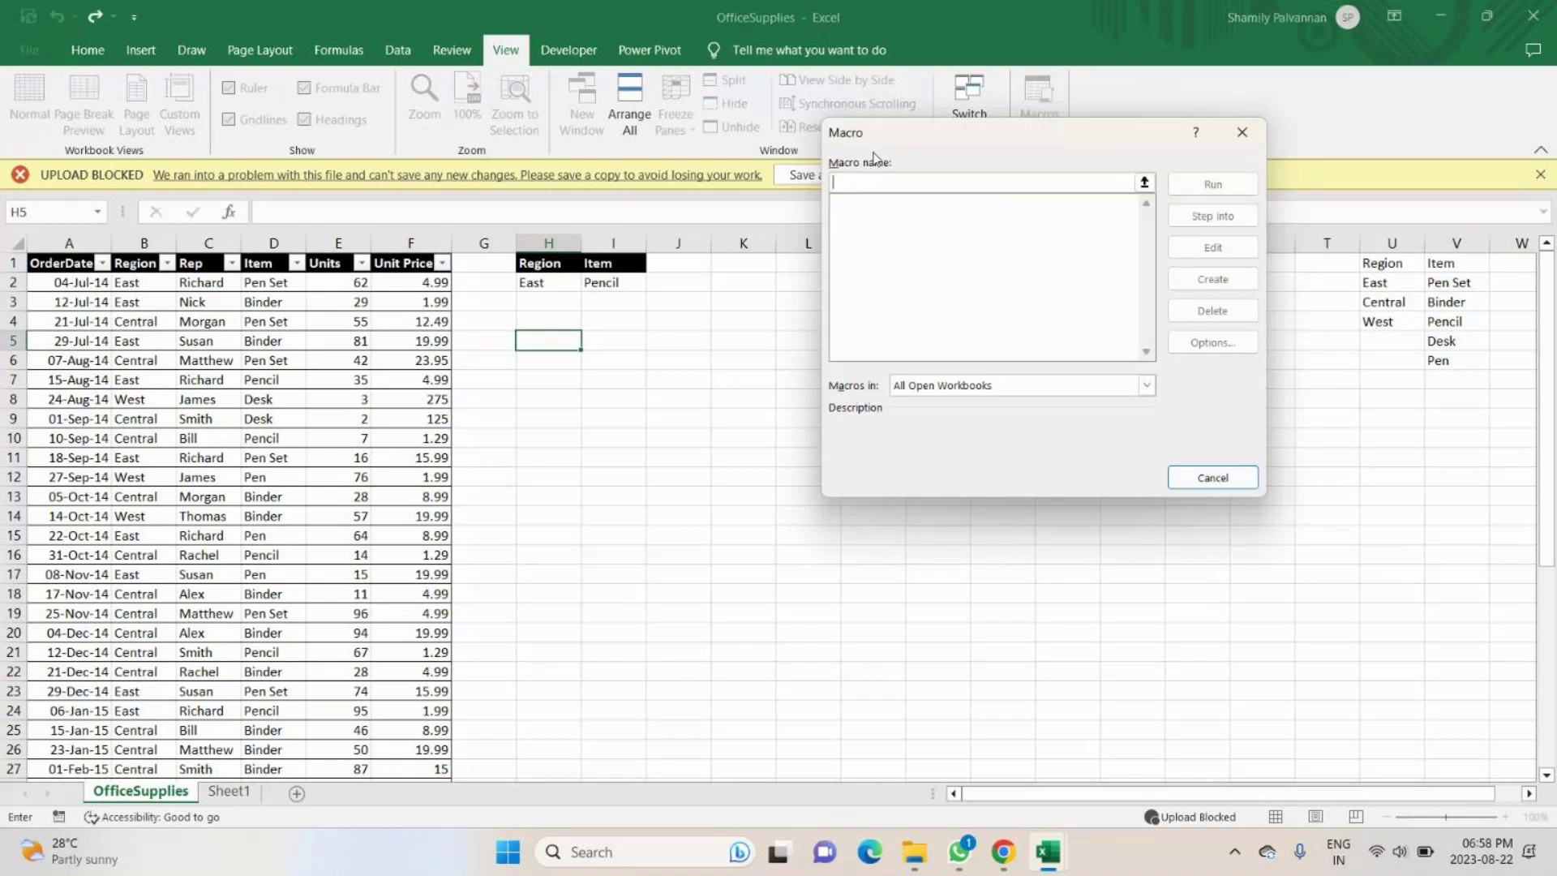
left_click(1242, 133)
left_click(1029, 133)
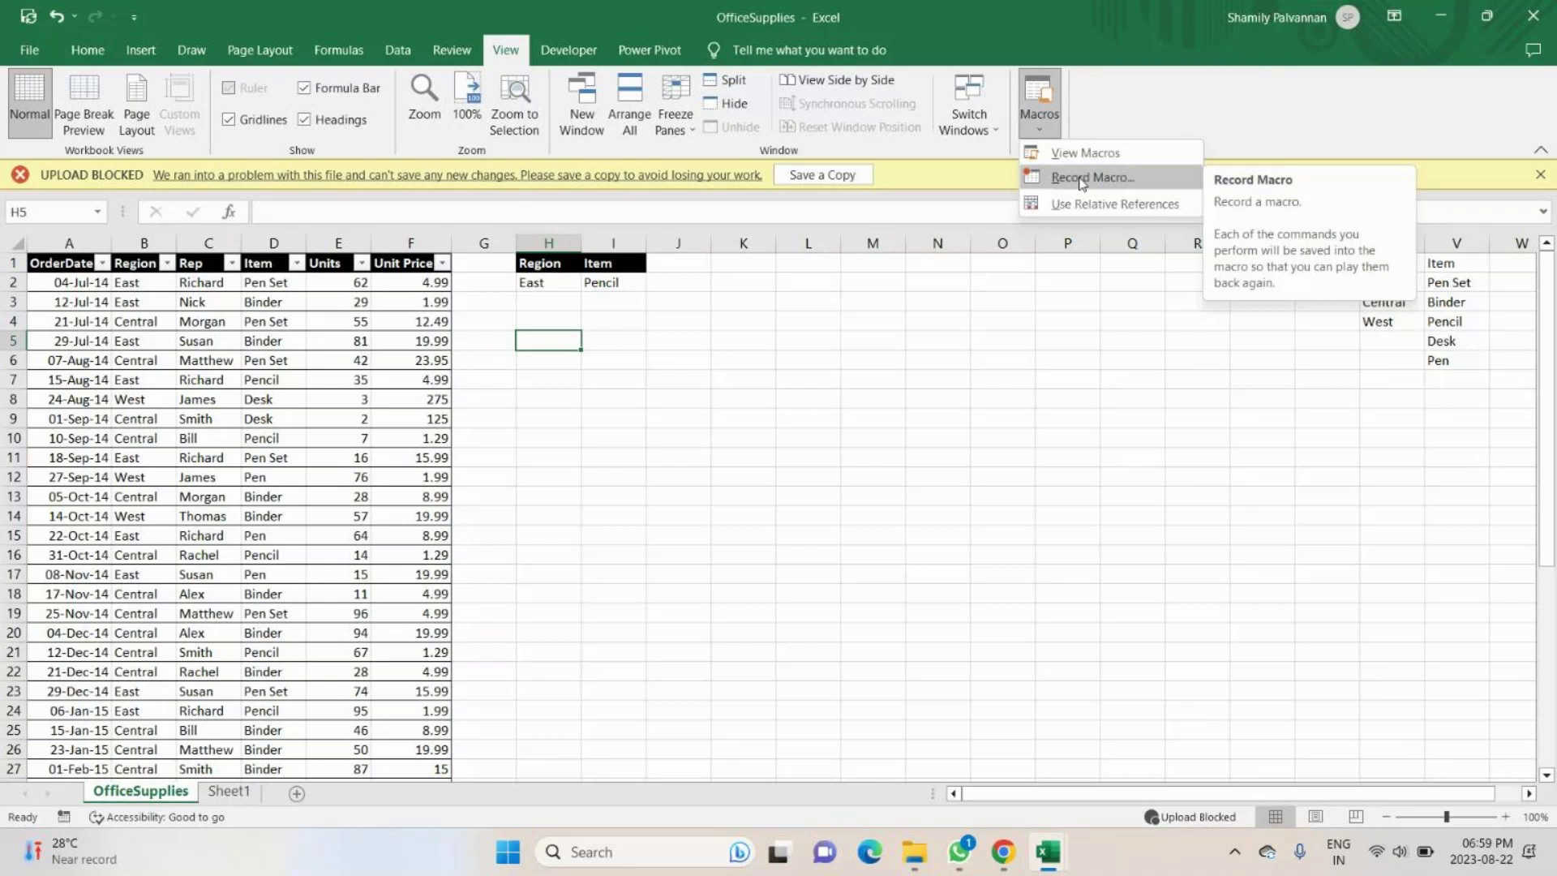
Record a new macro stored in this workbook, with a custom name and shortcut Ctrl+Shift+Z.
left_click(1081, 178)
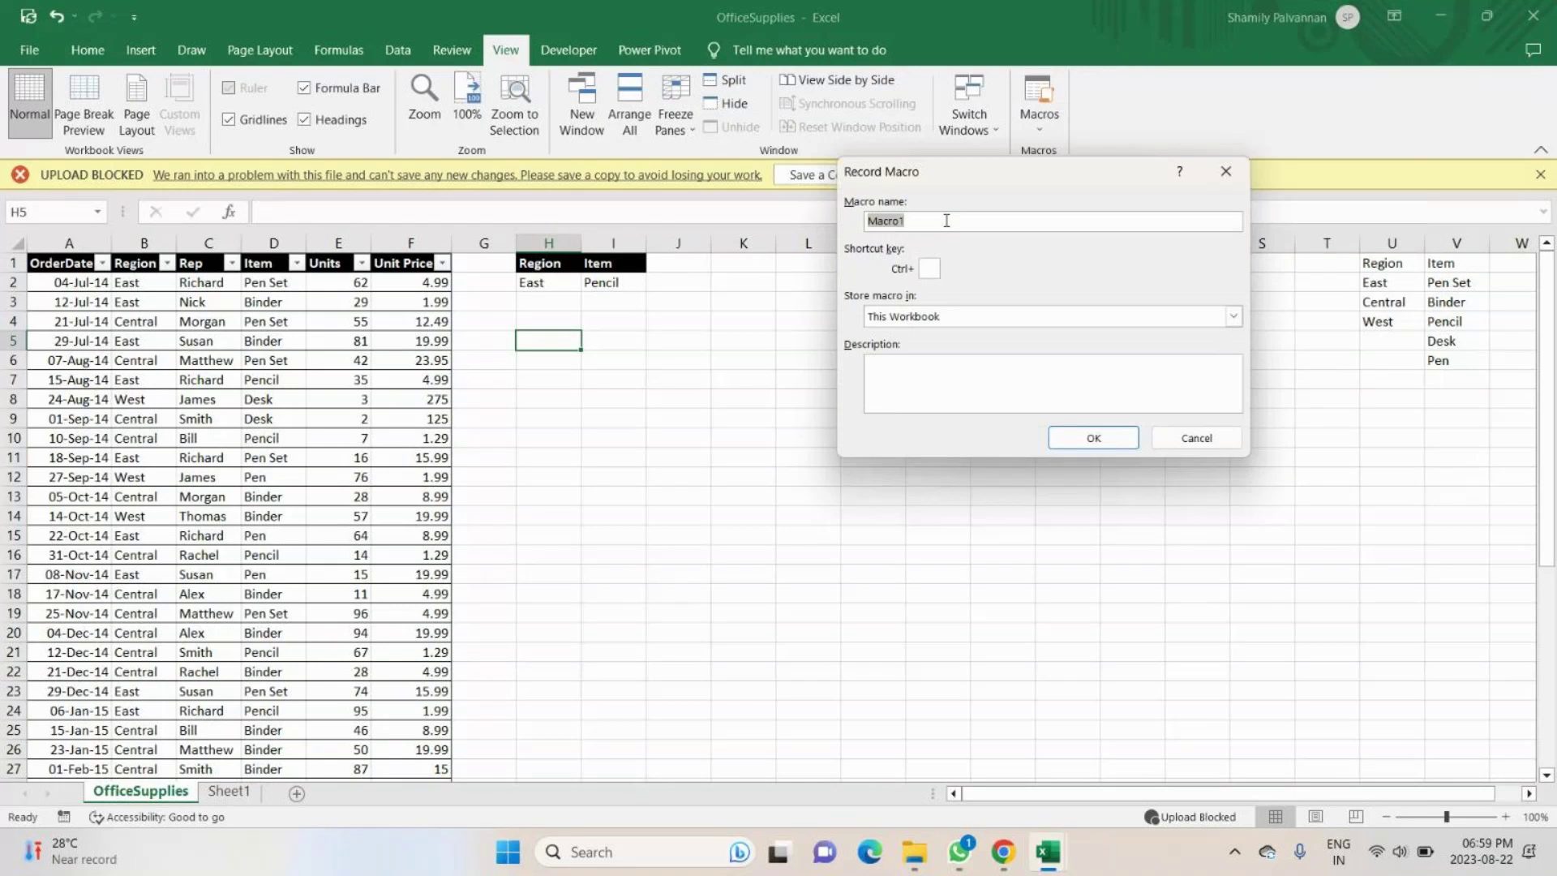
key("BackSpace")
key("alt+Tab")
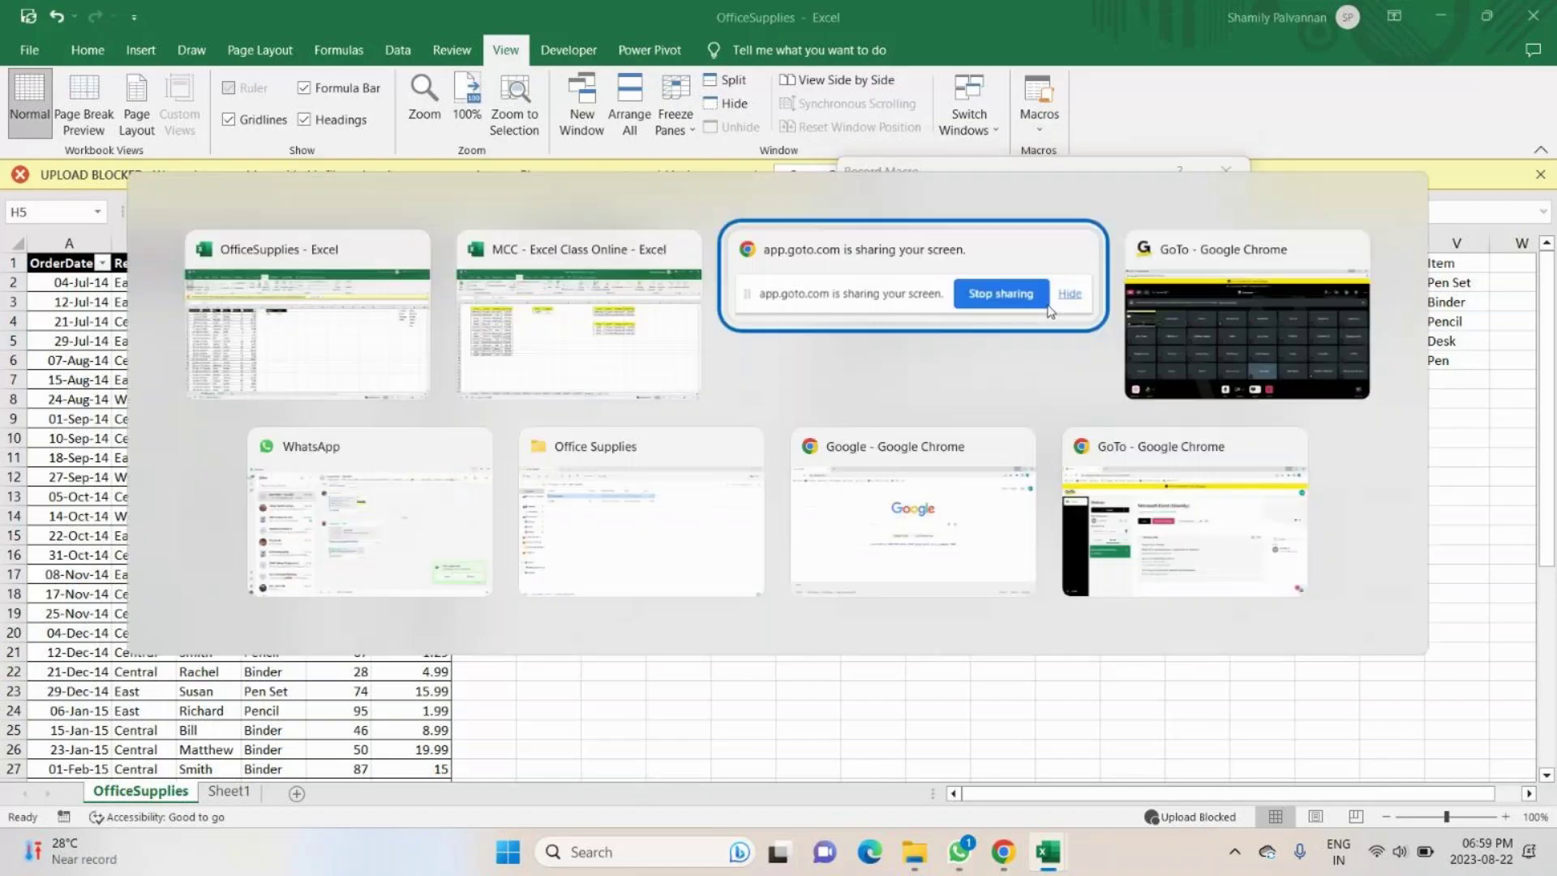
key("alt+Tab")
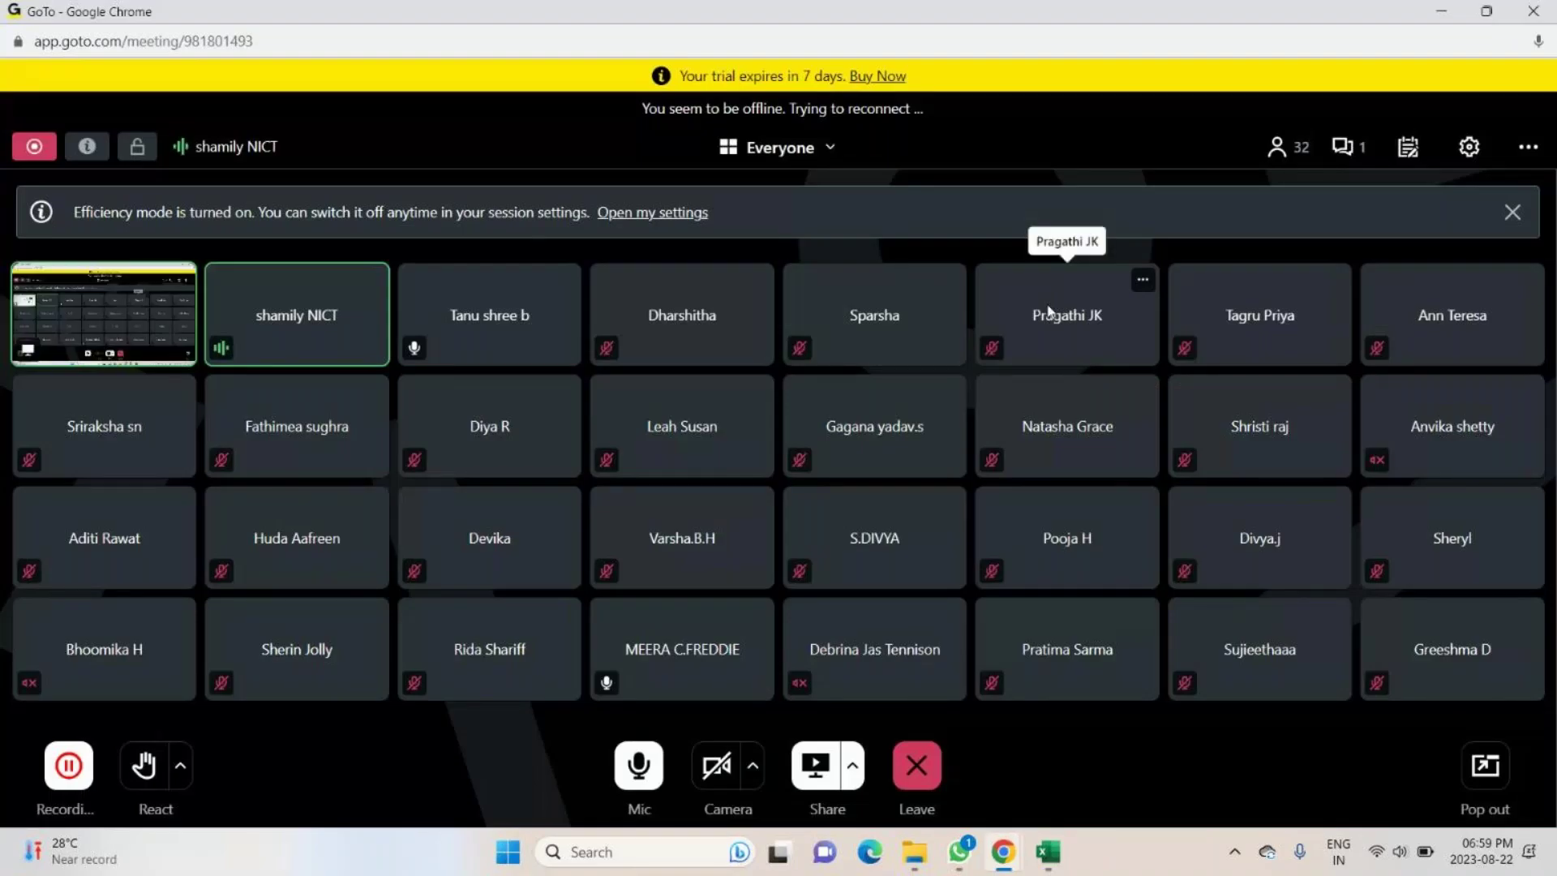
key("alt+Tab")
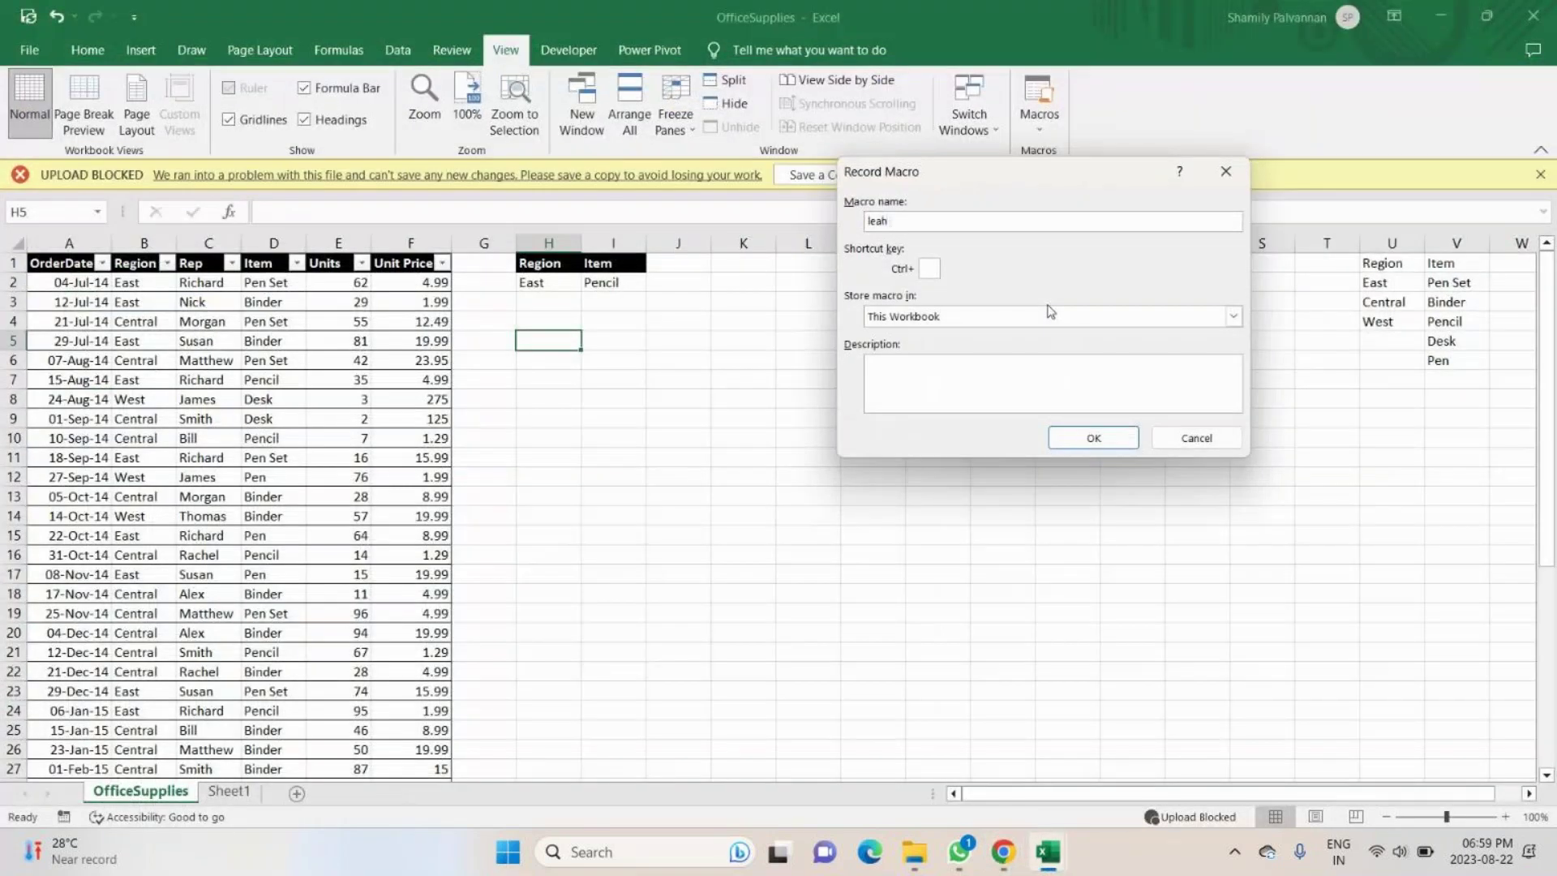
left_click(929, 270)
type("Z")
left_click(1106, 443)
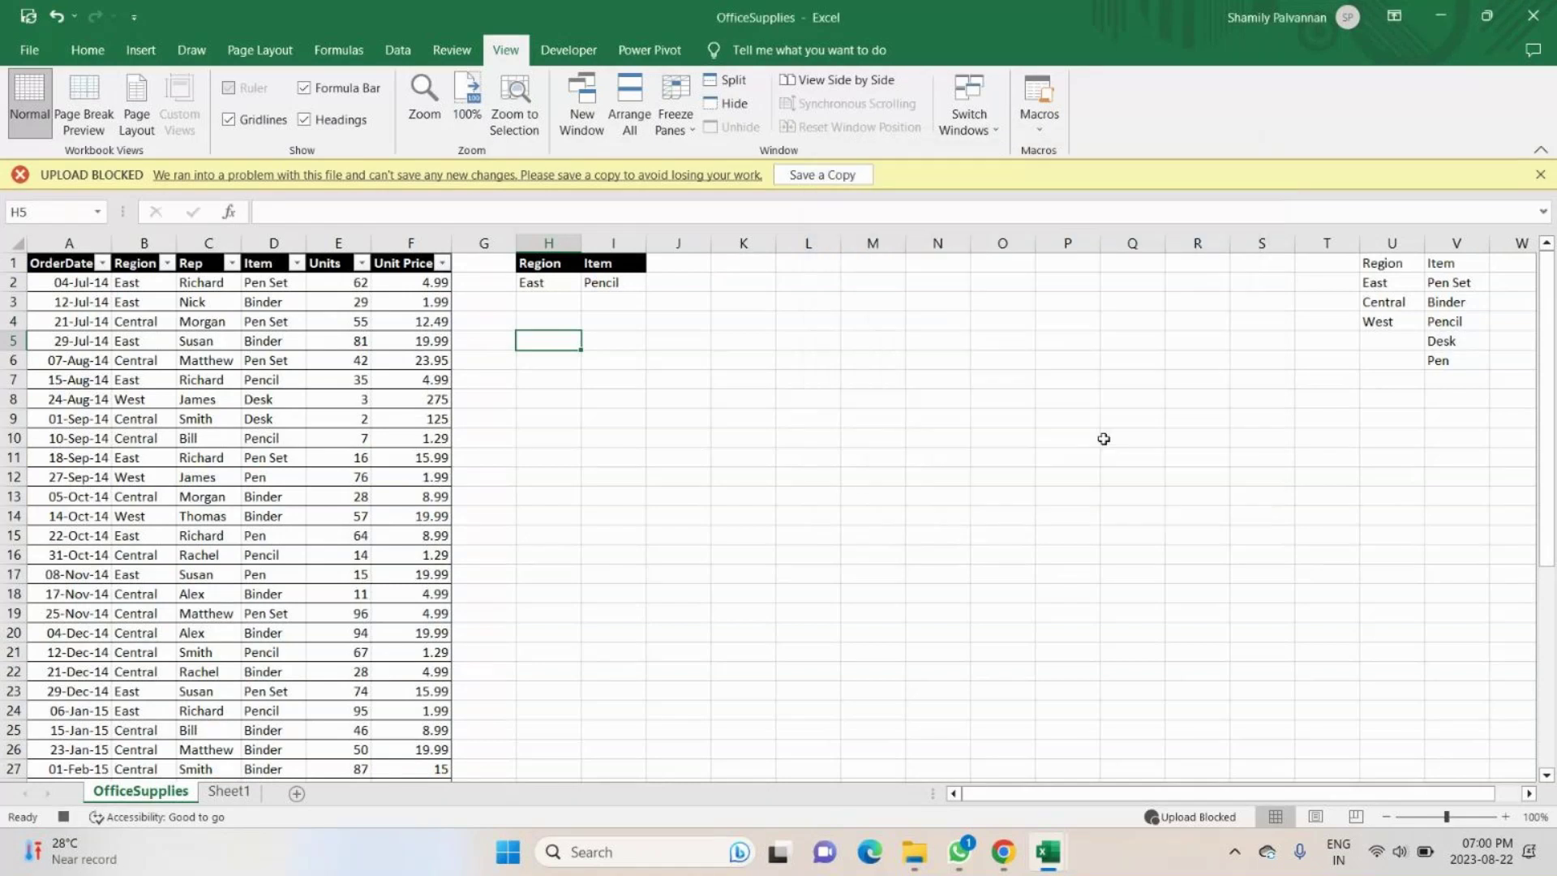
Start an Advanced Filter on the sales table, sending results to another location.
left_click(1040, 130)
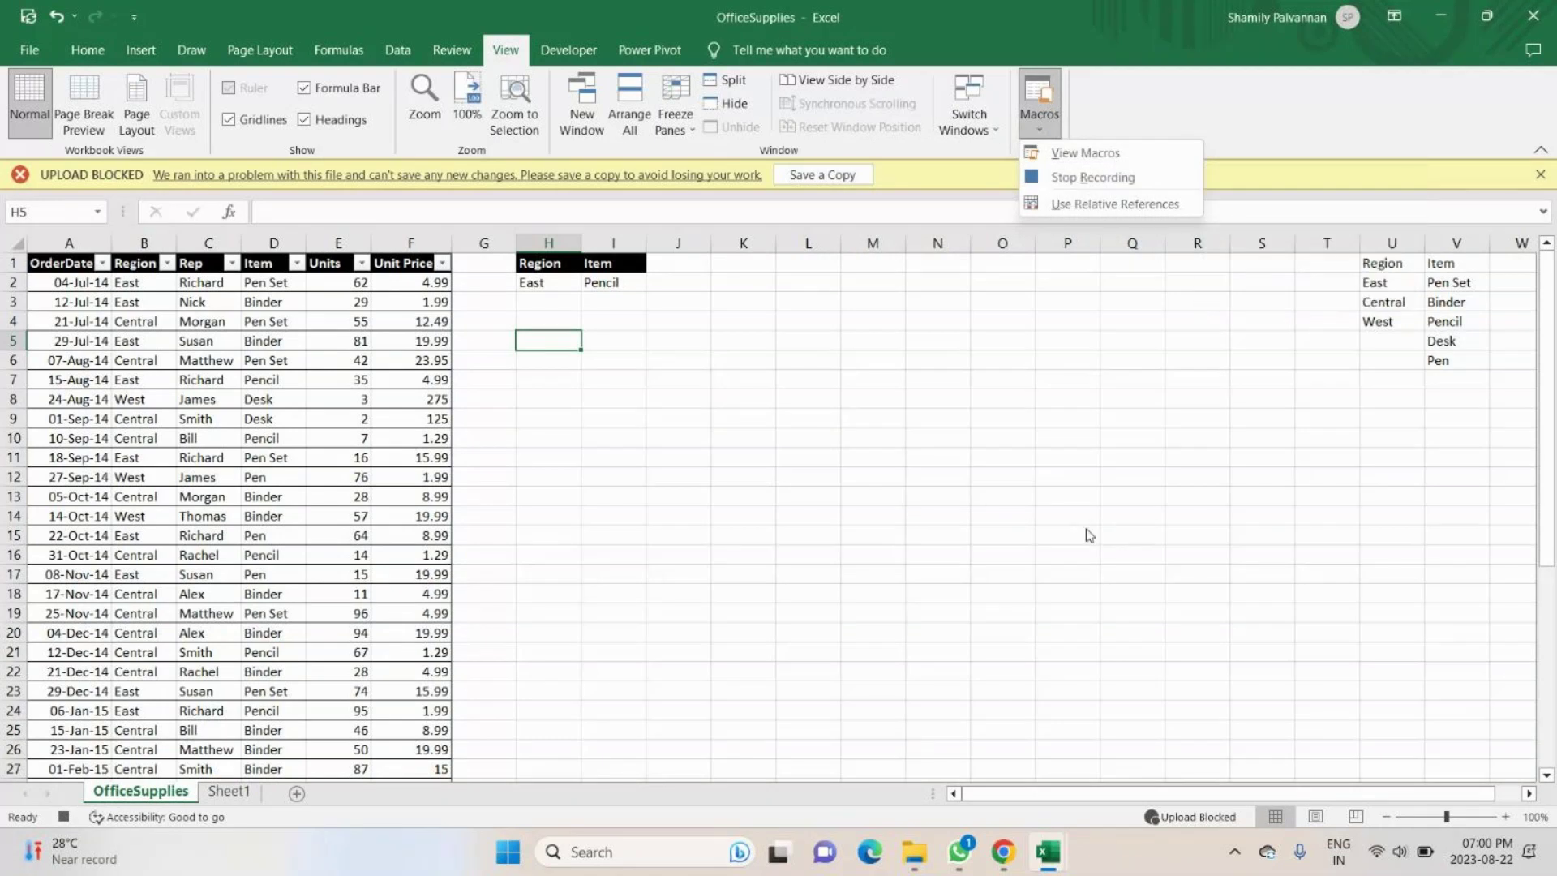
left_click(396, 54)
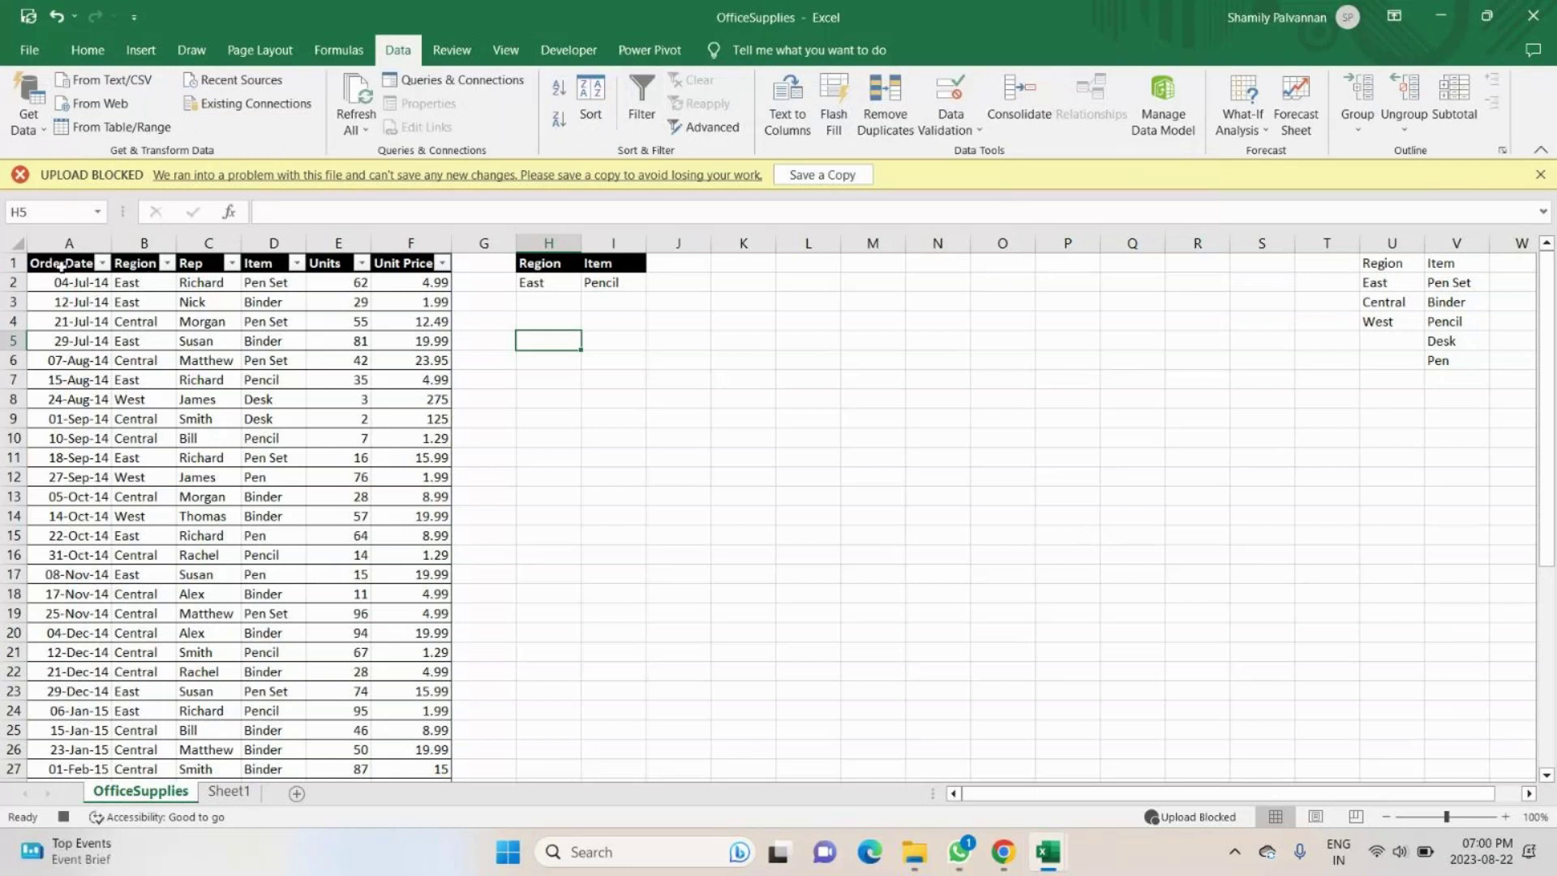
left_click(701, 128)
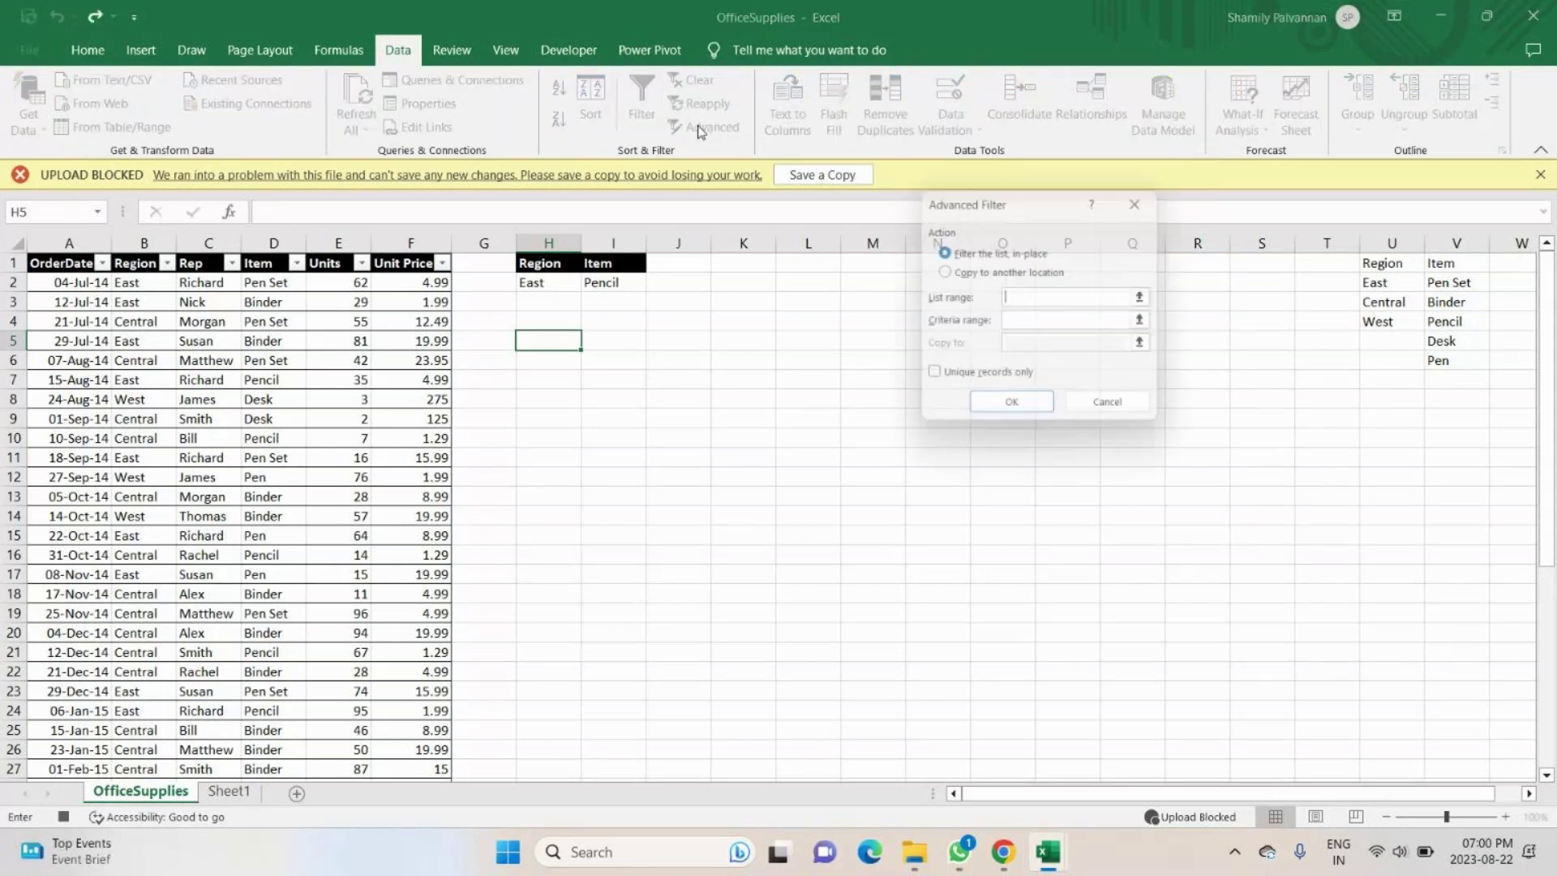
left_click(930, 301)
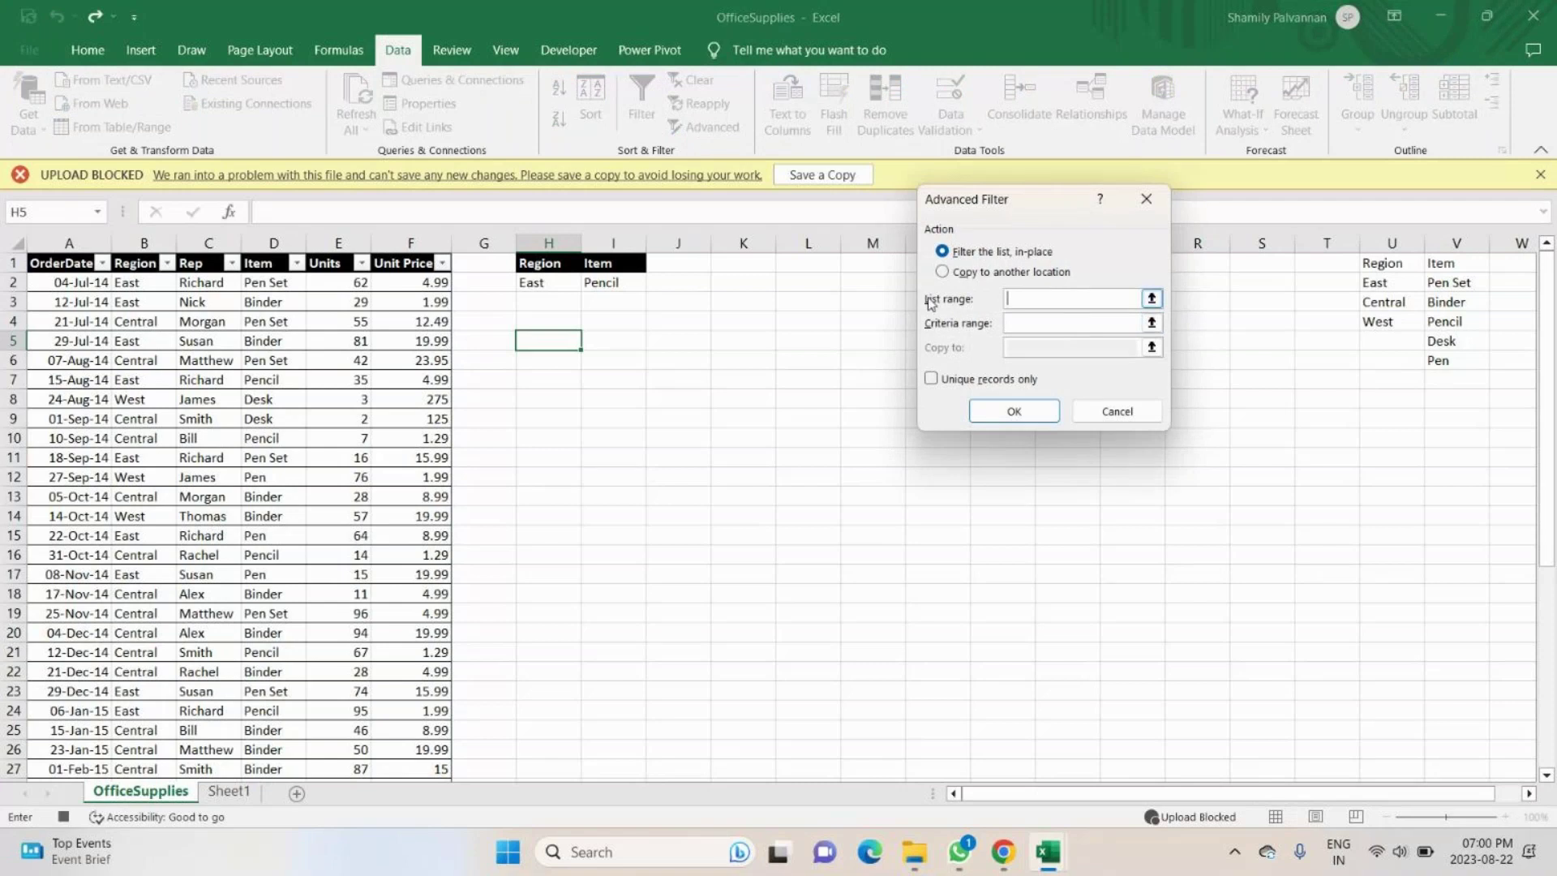
left_click_drag(59, 261, 430, 750)
scroll(587, 660, "up", 3)
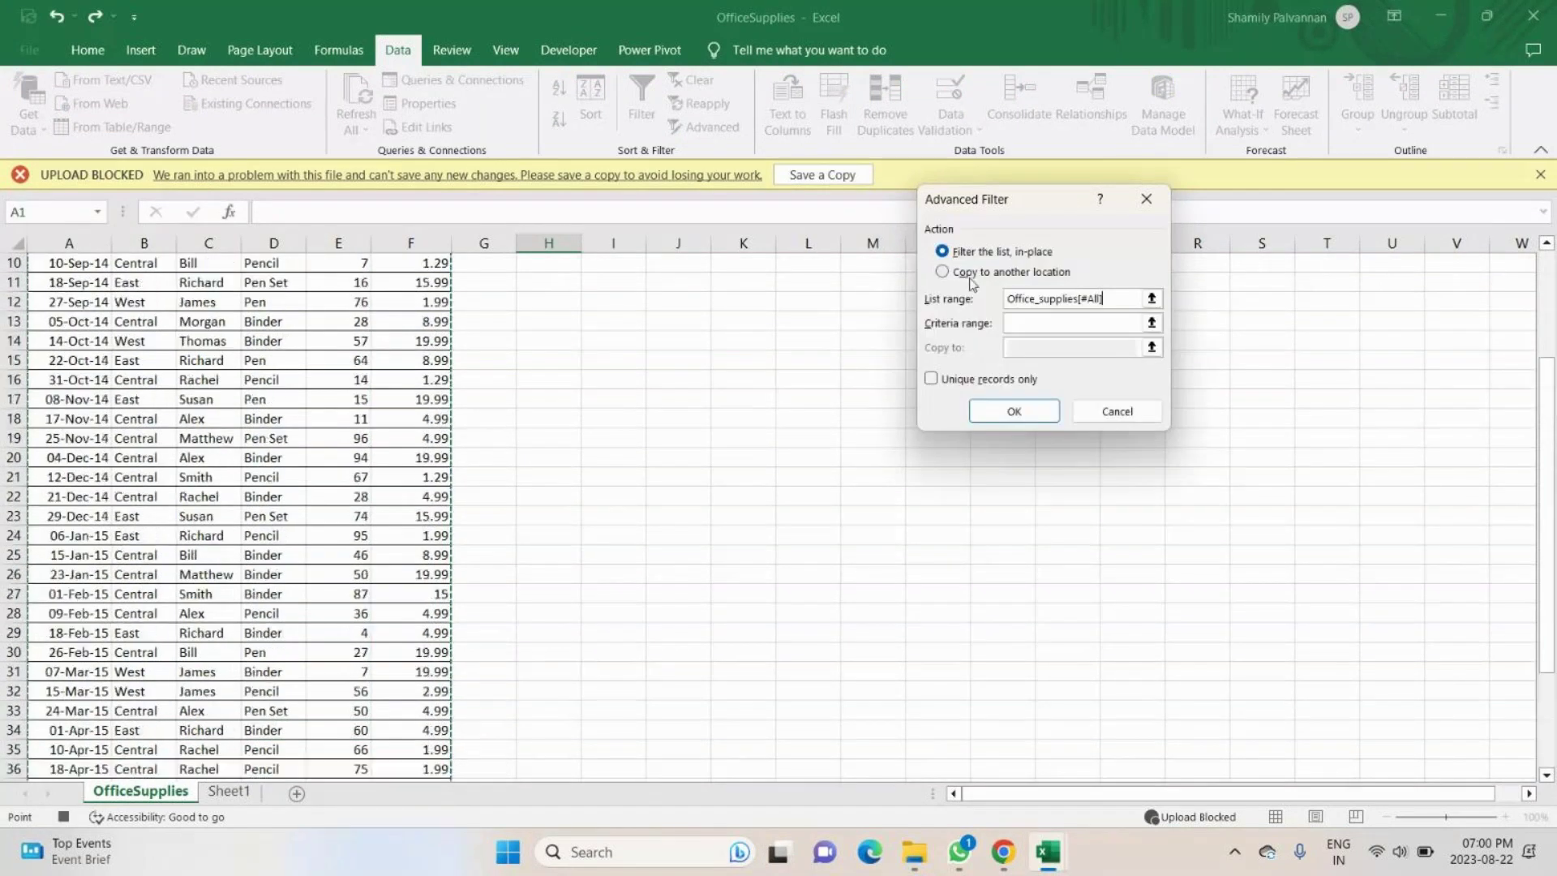
left_click(971, 276)
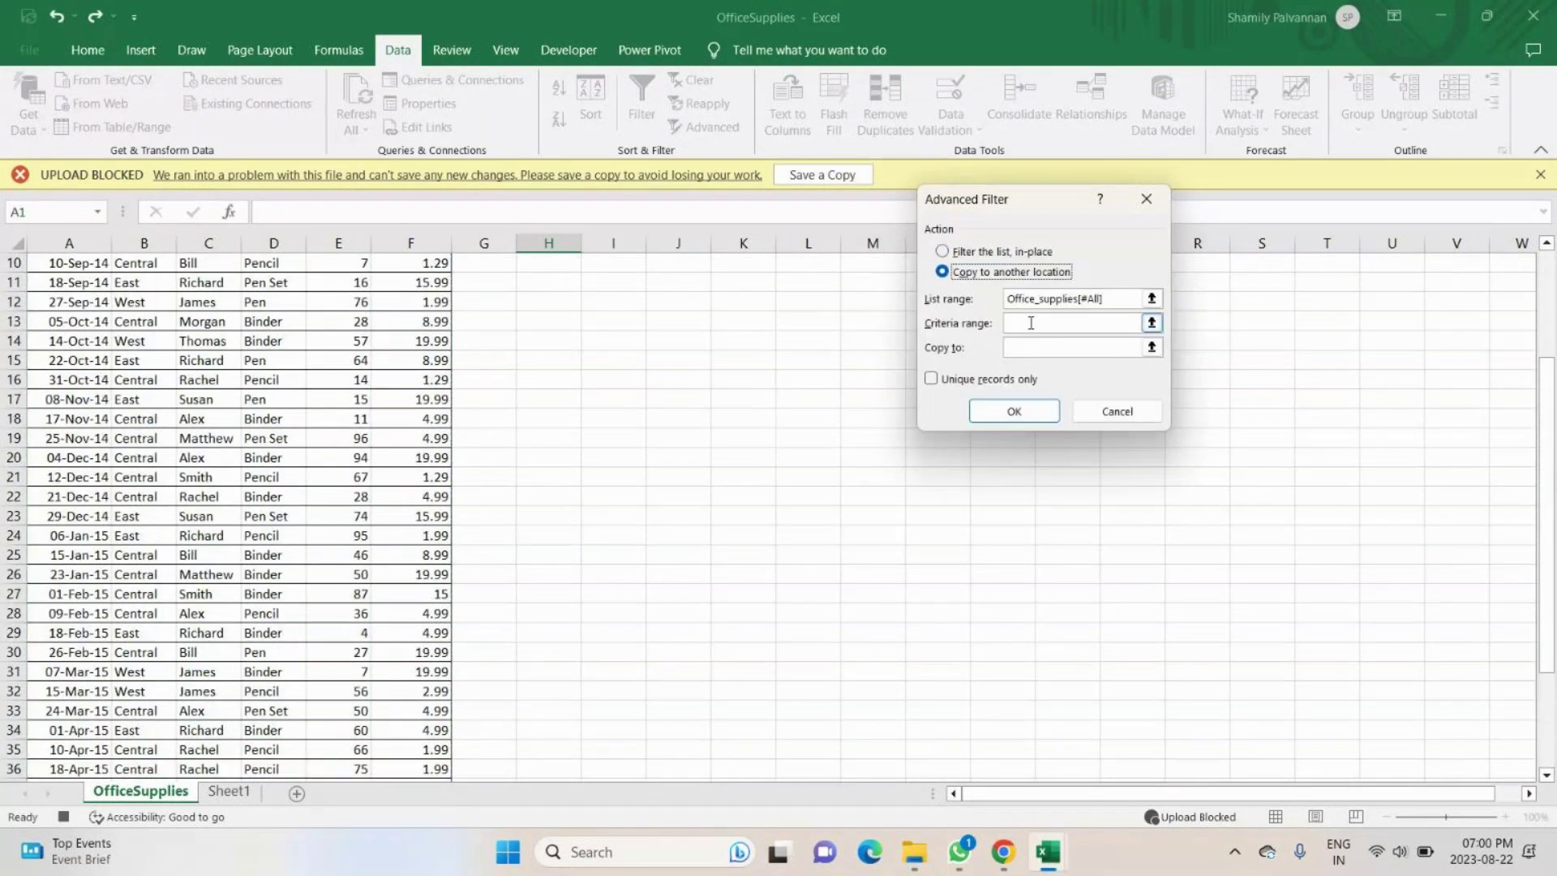
Use H1:I2 as criteria and H5 as destination to extract the two East Pencil orders.
left_click(1031, 323)
scroll(1025, 327, "up", 1)
scroll(710, 357, "up", 3)
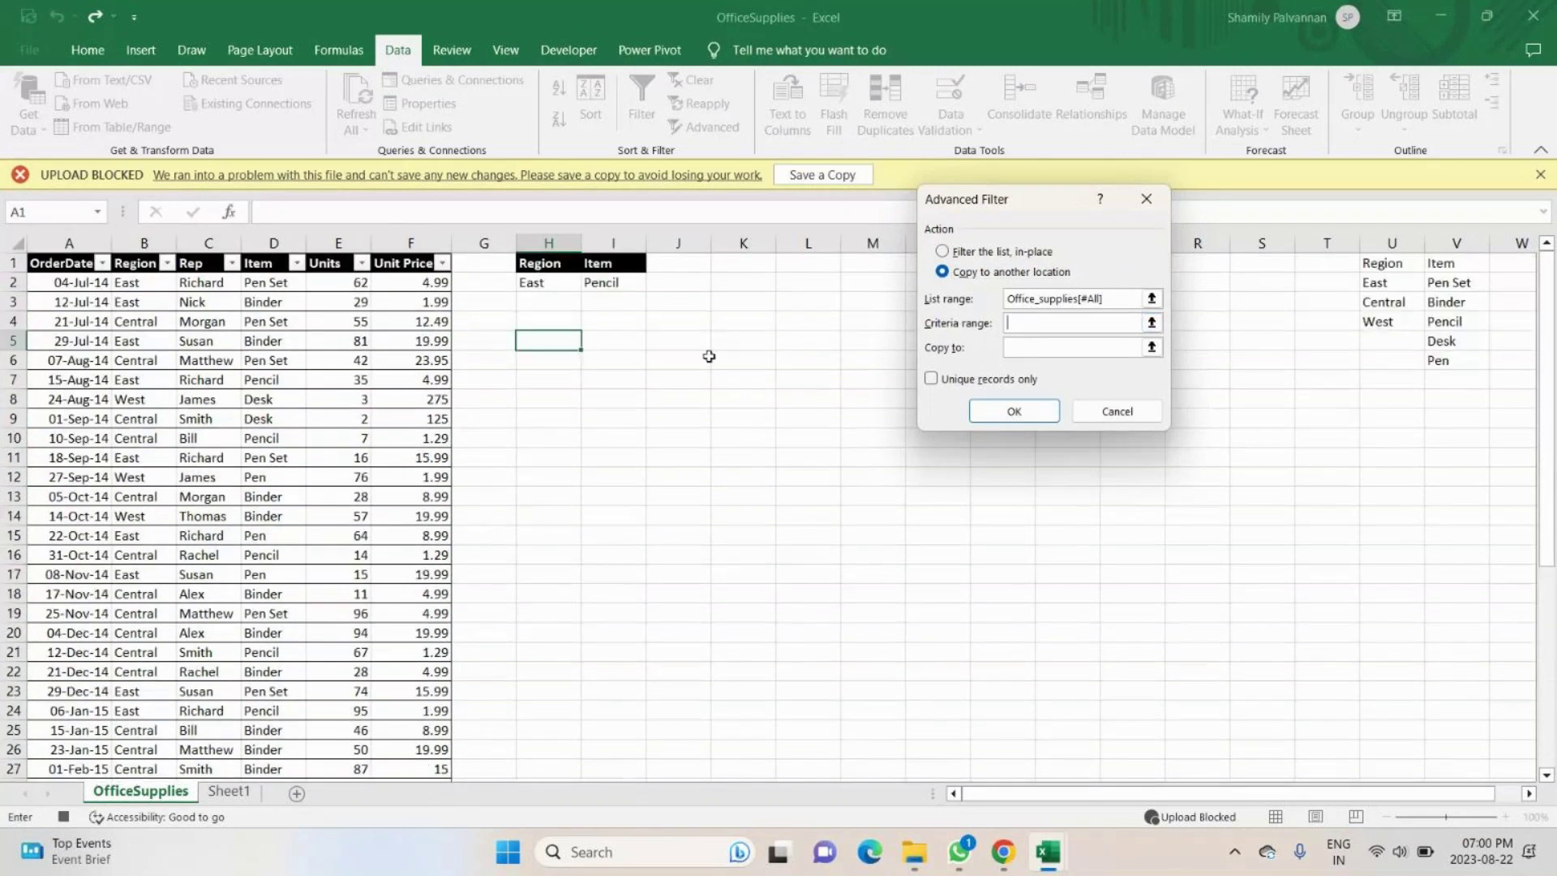
left_click_drag(539, 263, 604, 282)
left_click(1035, 346)
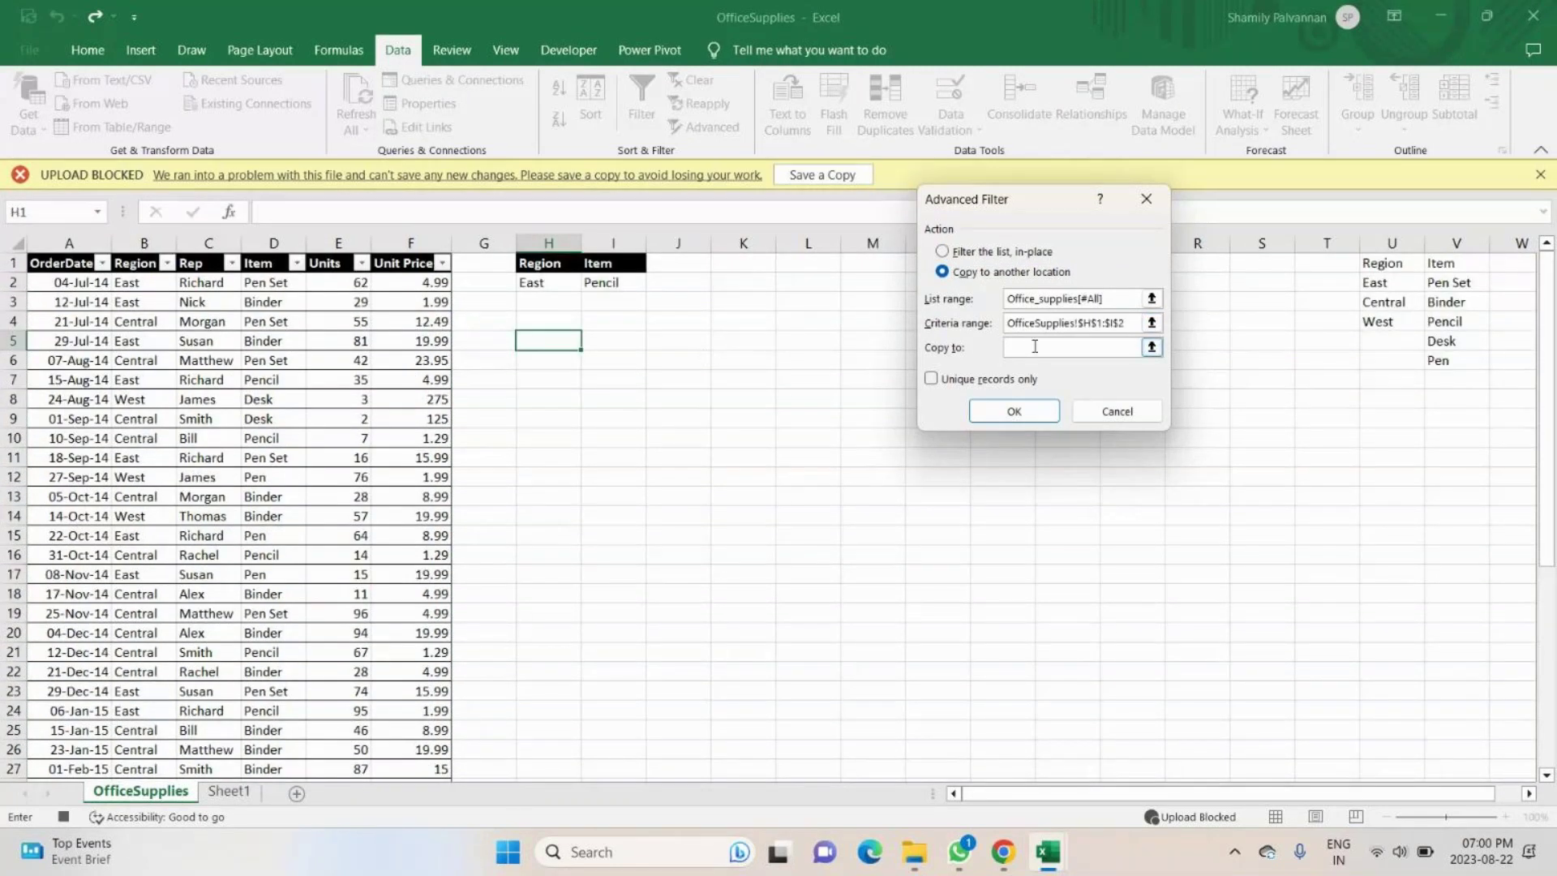
left_click(563, 349)
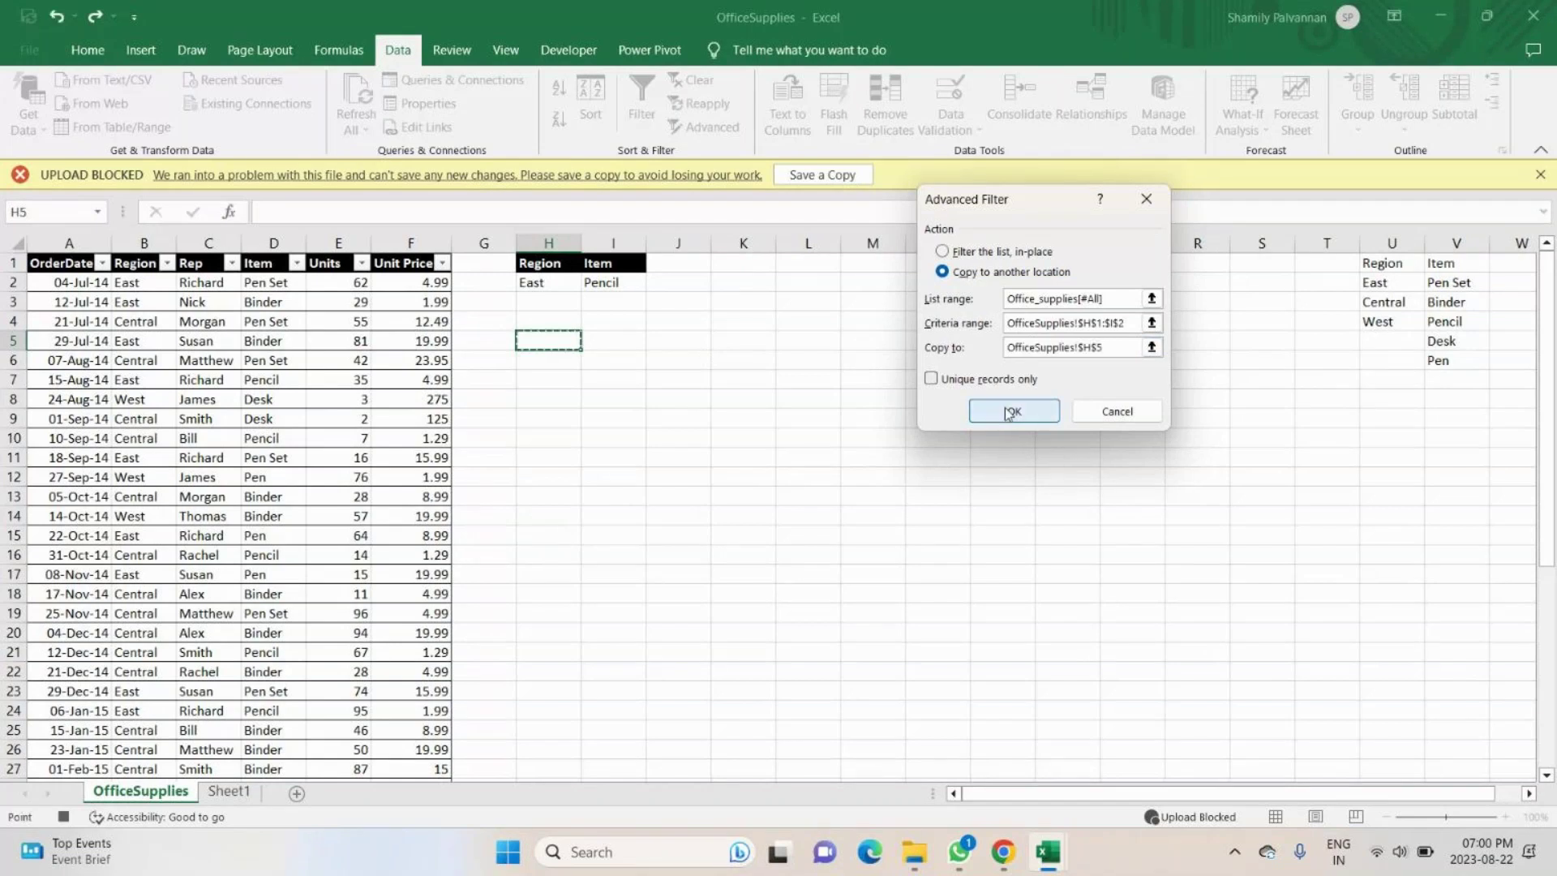
left_click(1010, 413)
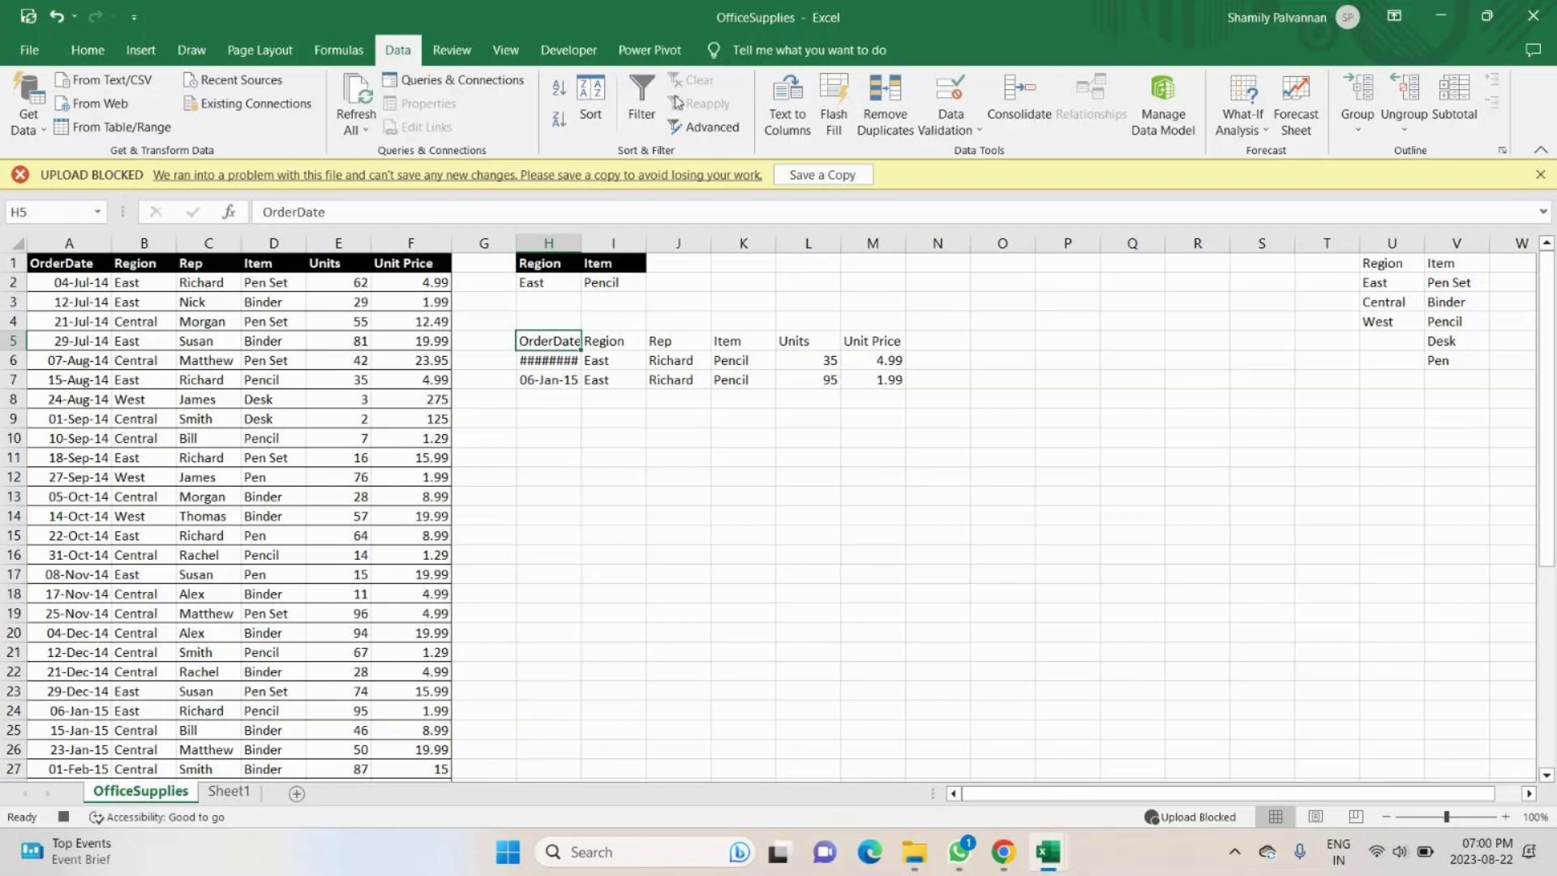
left_click(505, 52)
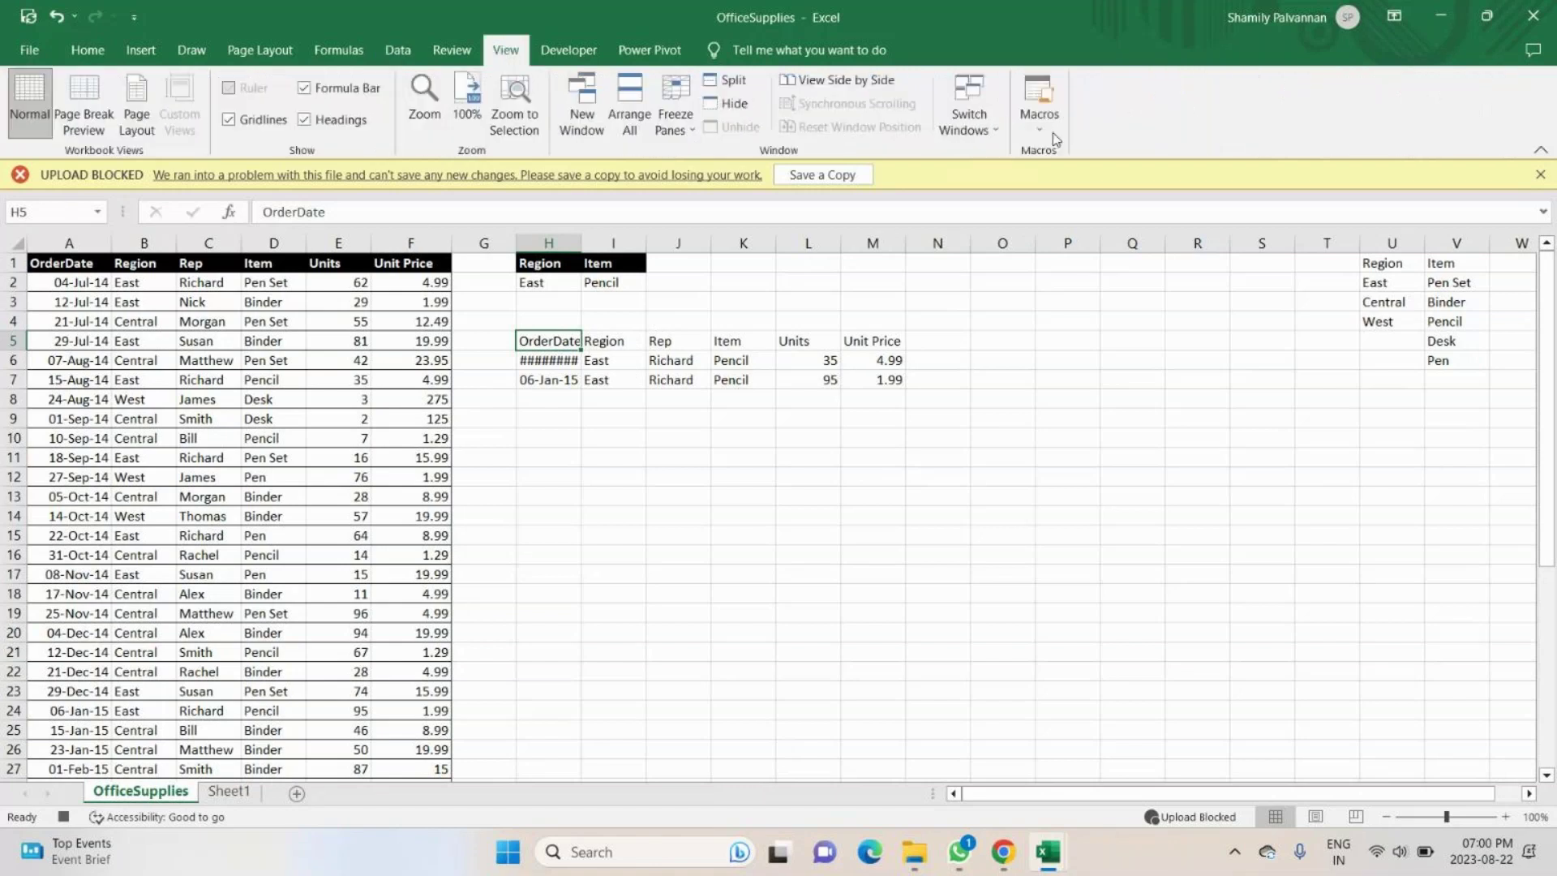
Stop the macro recording.
left_click(1041, 130)
left_click(1078, 179)
key("Down")
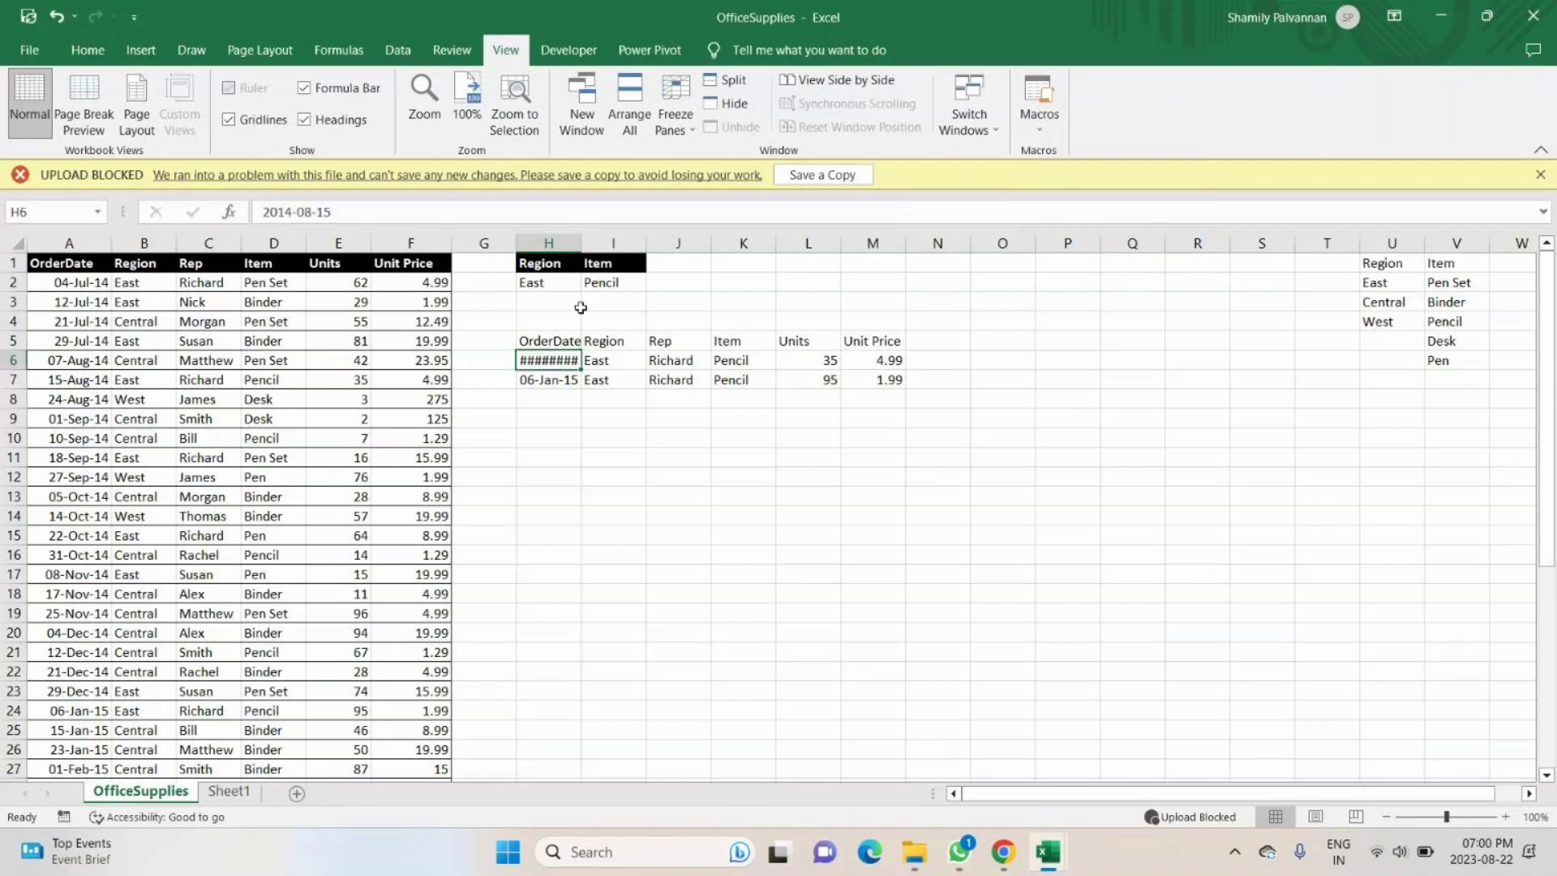
Change the Item criterion in I2 to Pen Set.
left_click(617, 284)
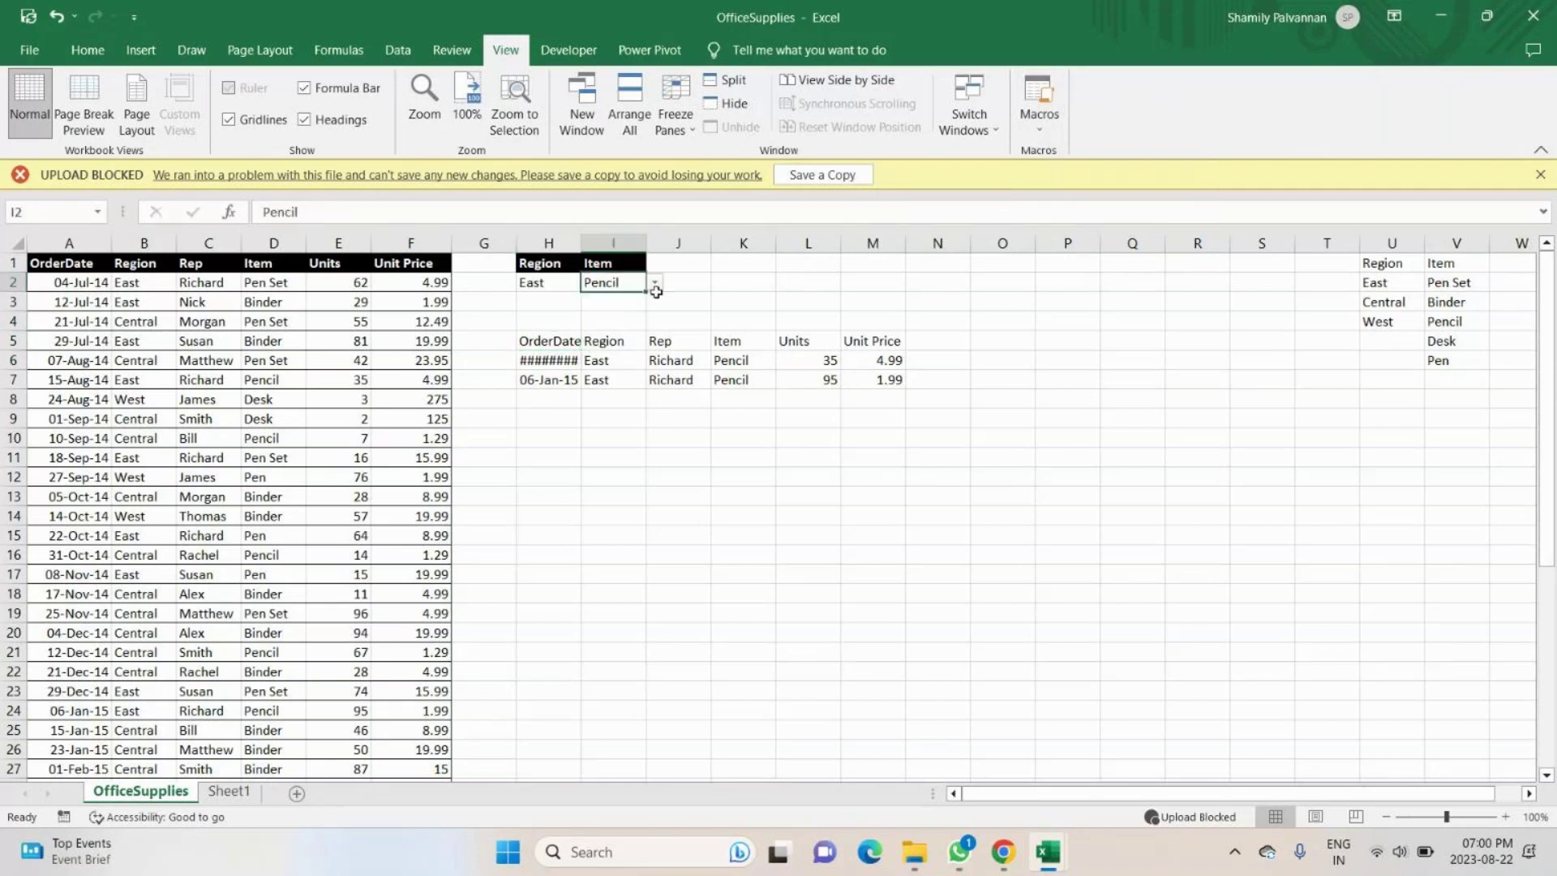
left_click(653, 283)
left_click(600, 313)
left_click(654, 283)
left_click(641, 296)
left_click(560, 418)
left_click_drag(551, 340, 780, 330)
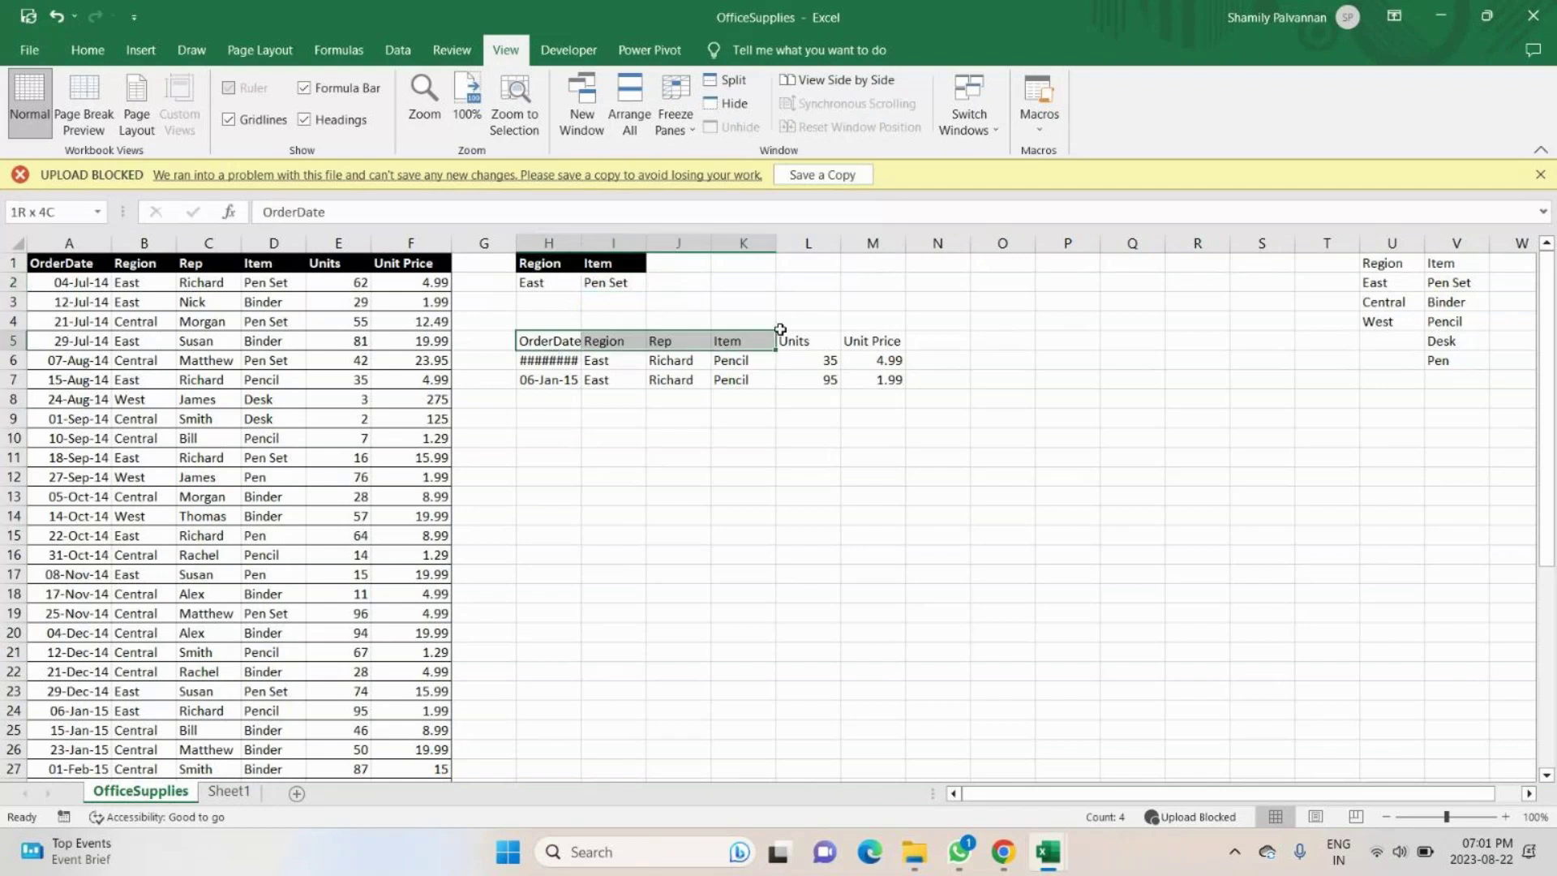
left_click(801, 436)
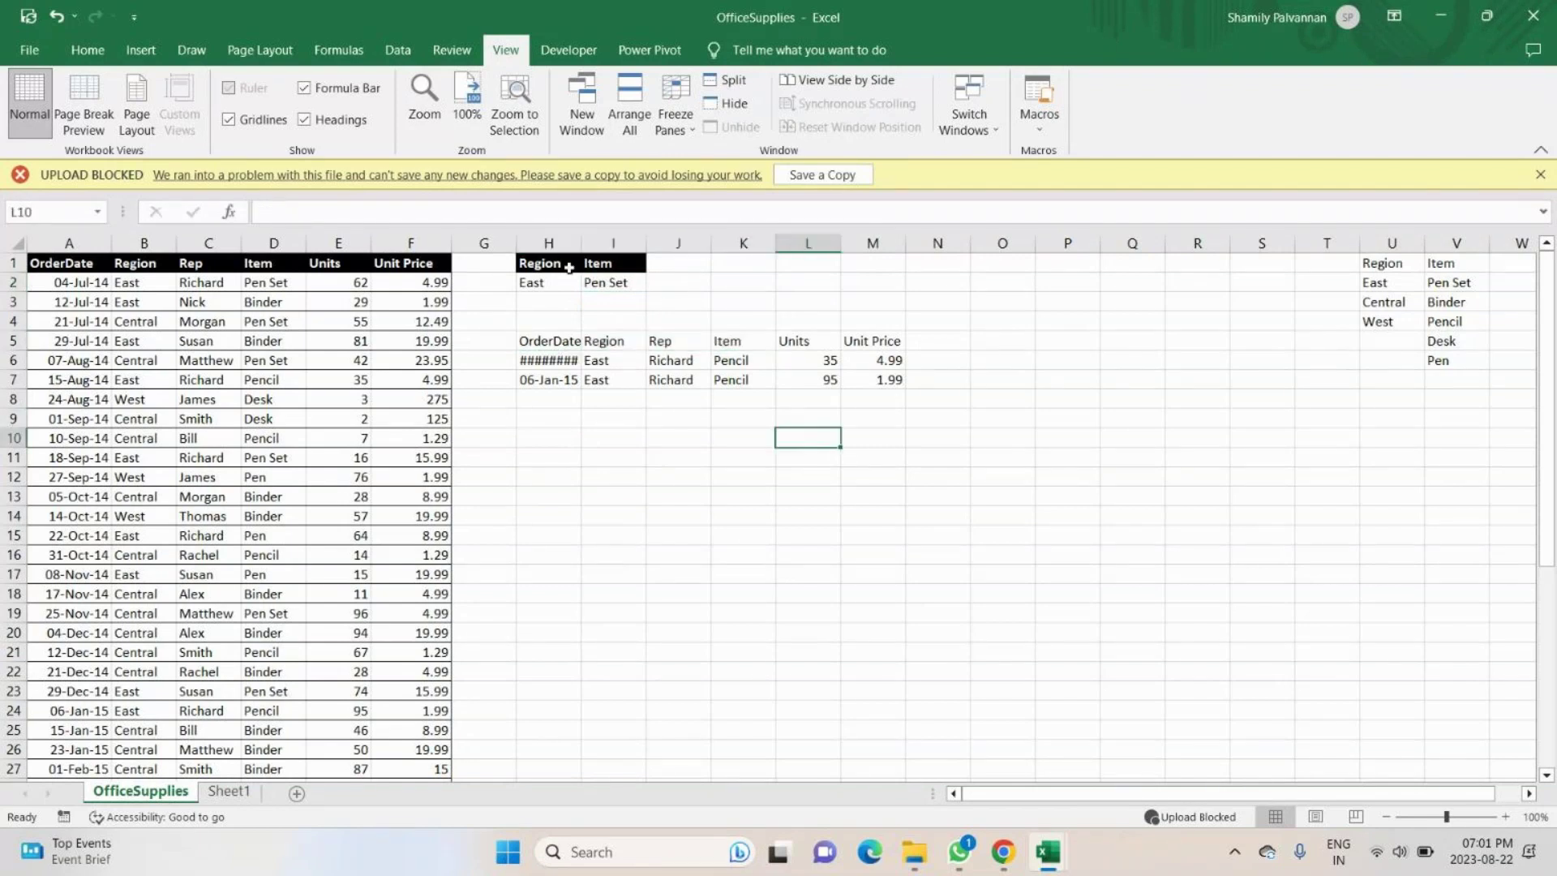
Check the refreshed Pen Set dates and autofit column H so they display fully.
left_click(570, 268)
left_click(611, 285)
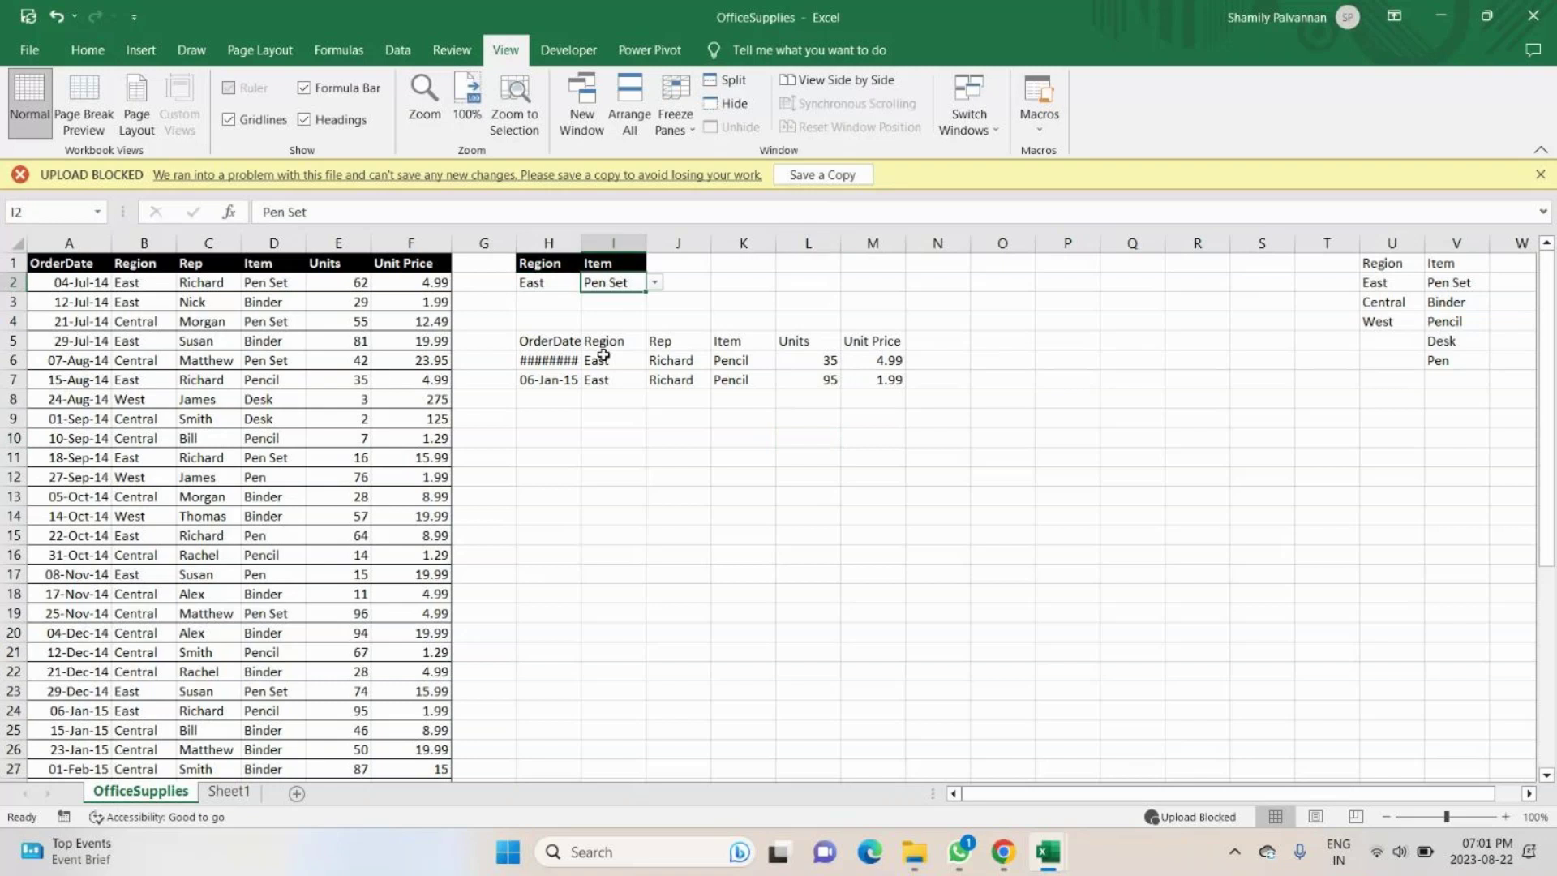
key("Down")
key("Down")
key("Down")
key("Down")
key("Right")
key("Right")
left_click(646, 290)
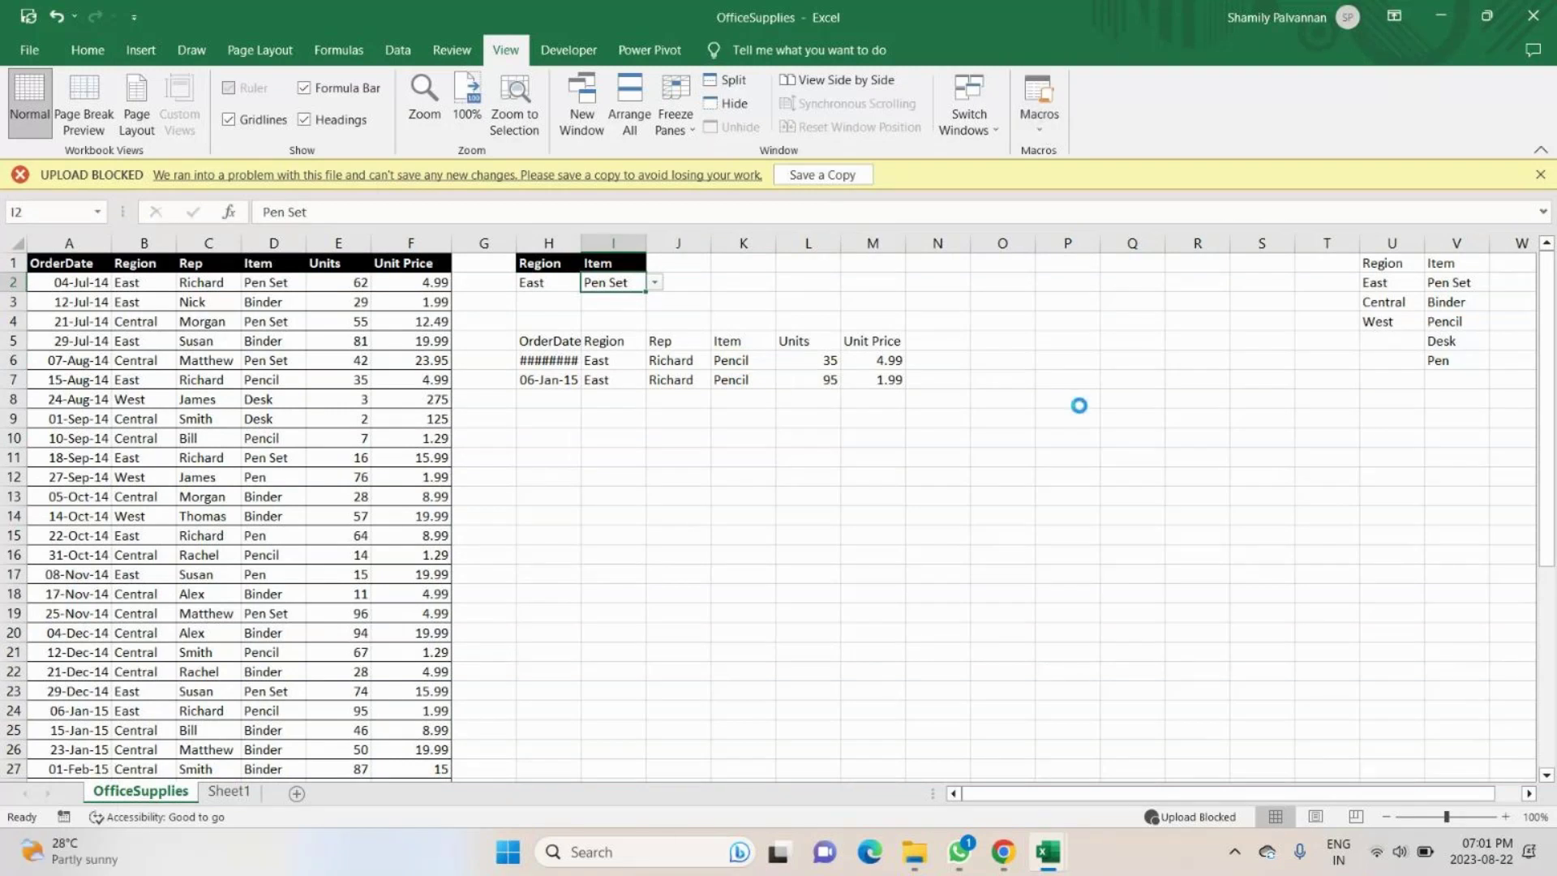
left_click(613, 477)
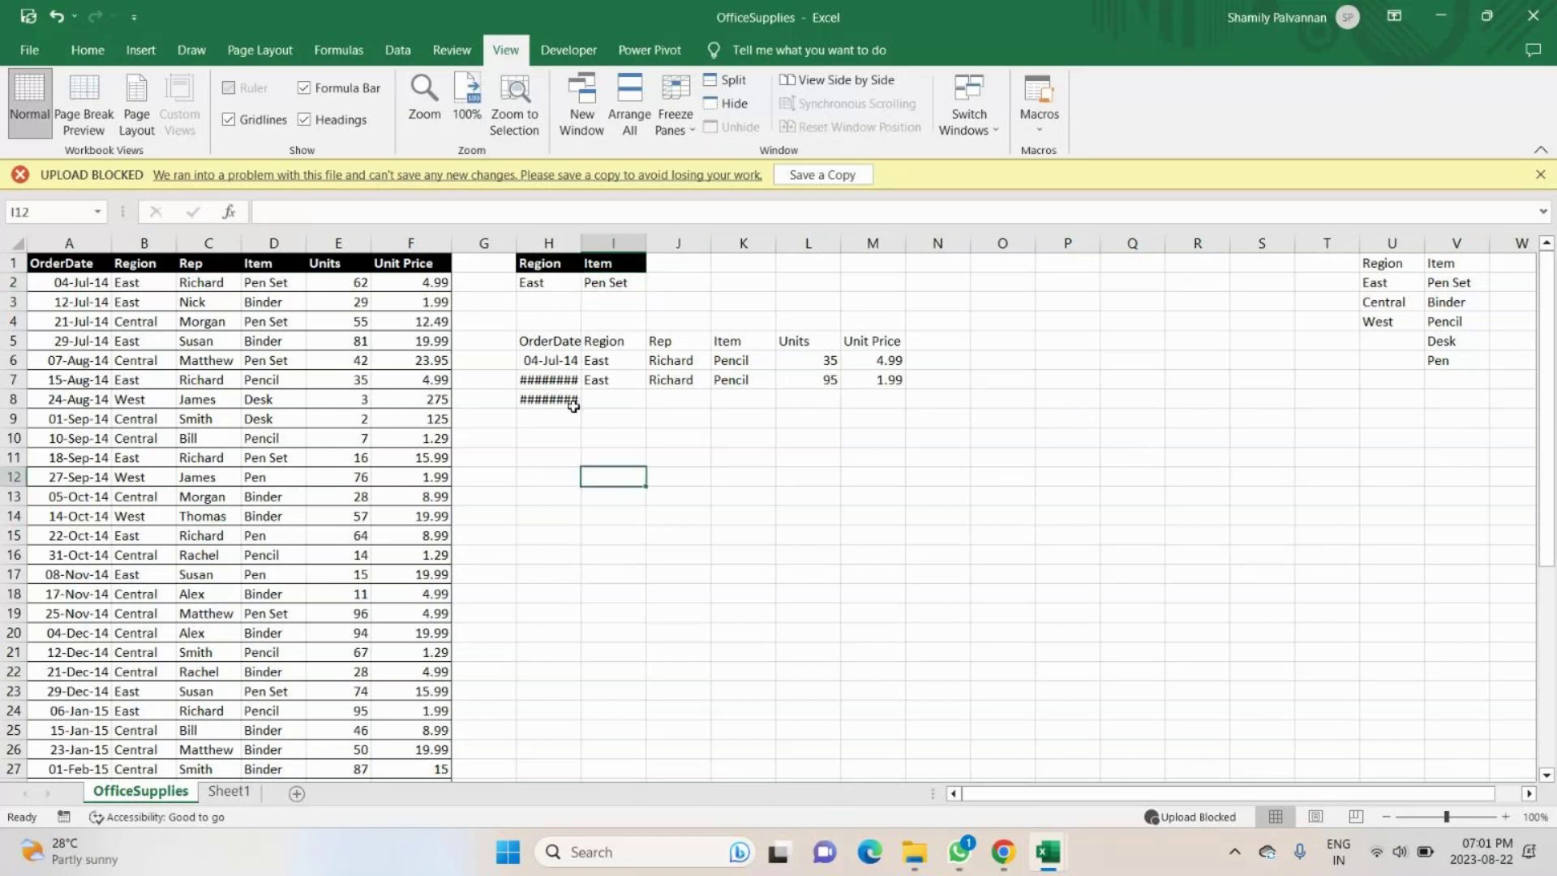
left_click(523, 386)
left_click(525, 396)
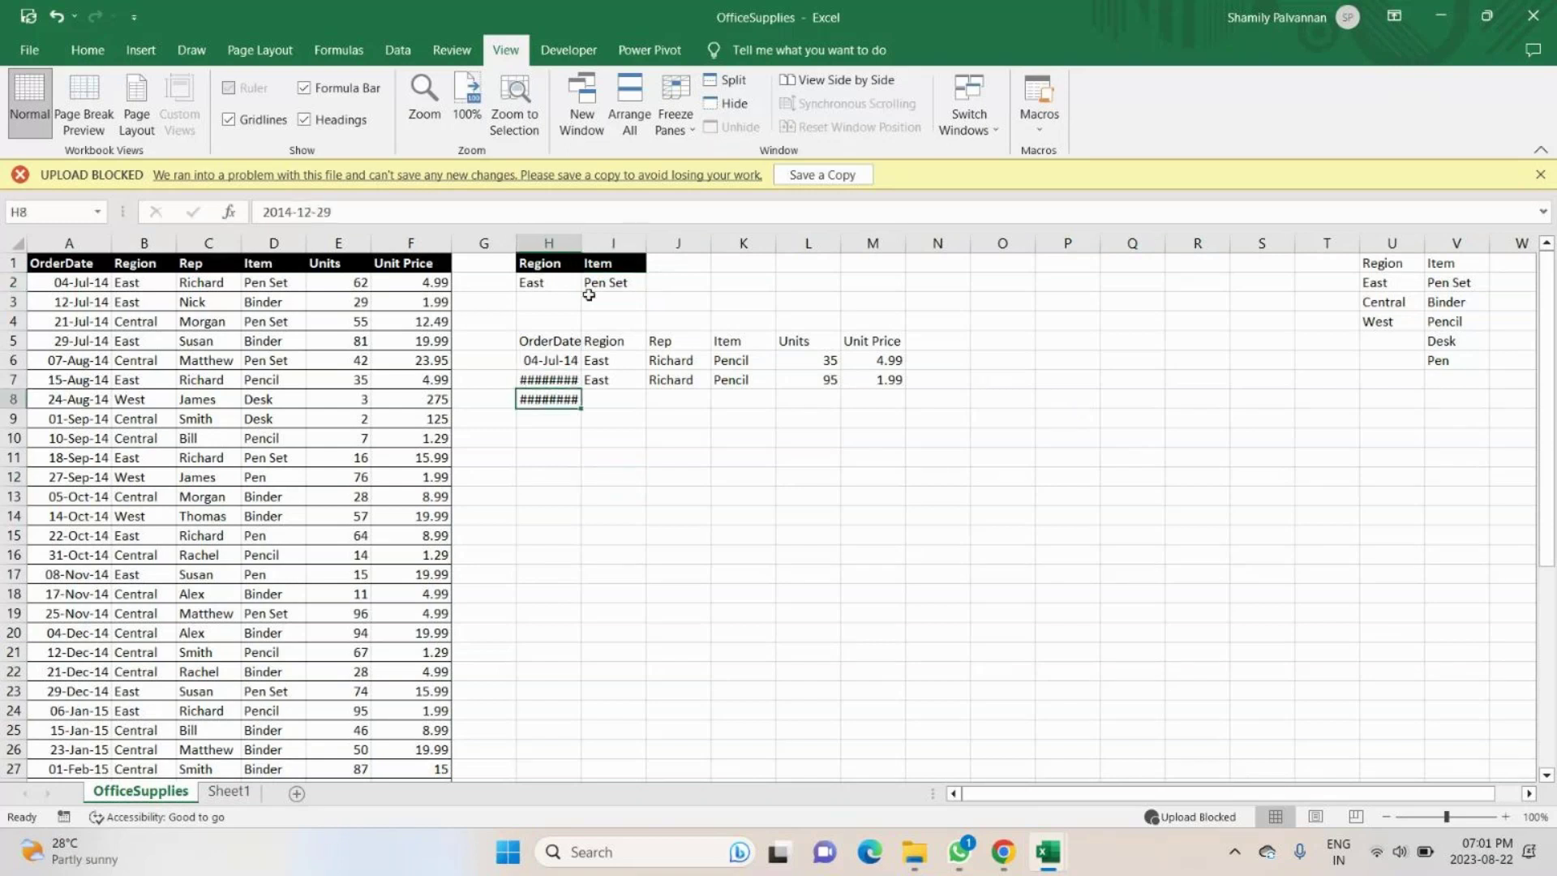
left_click(590, 286)
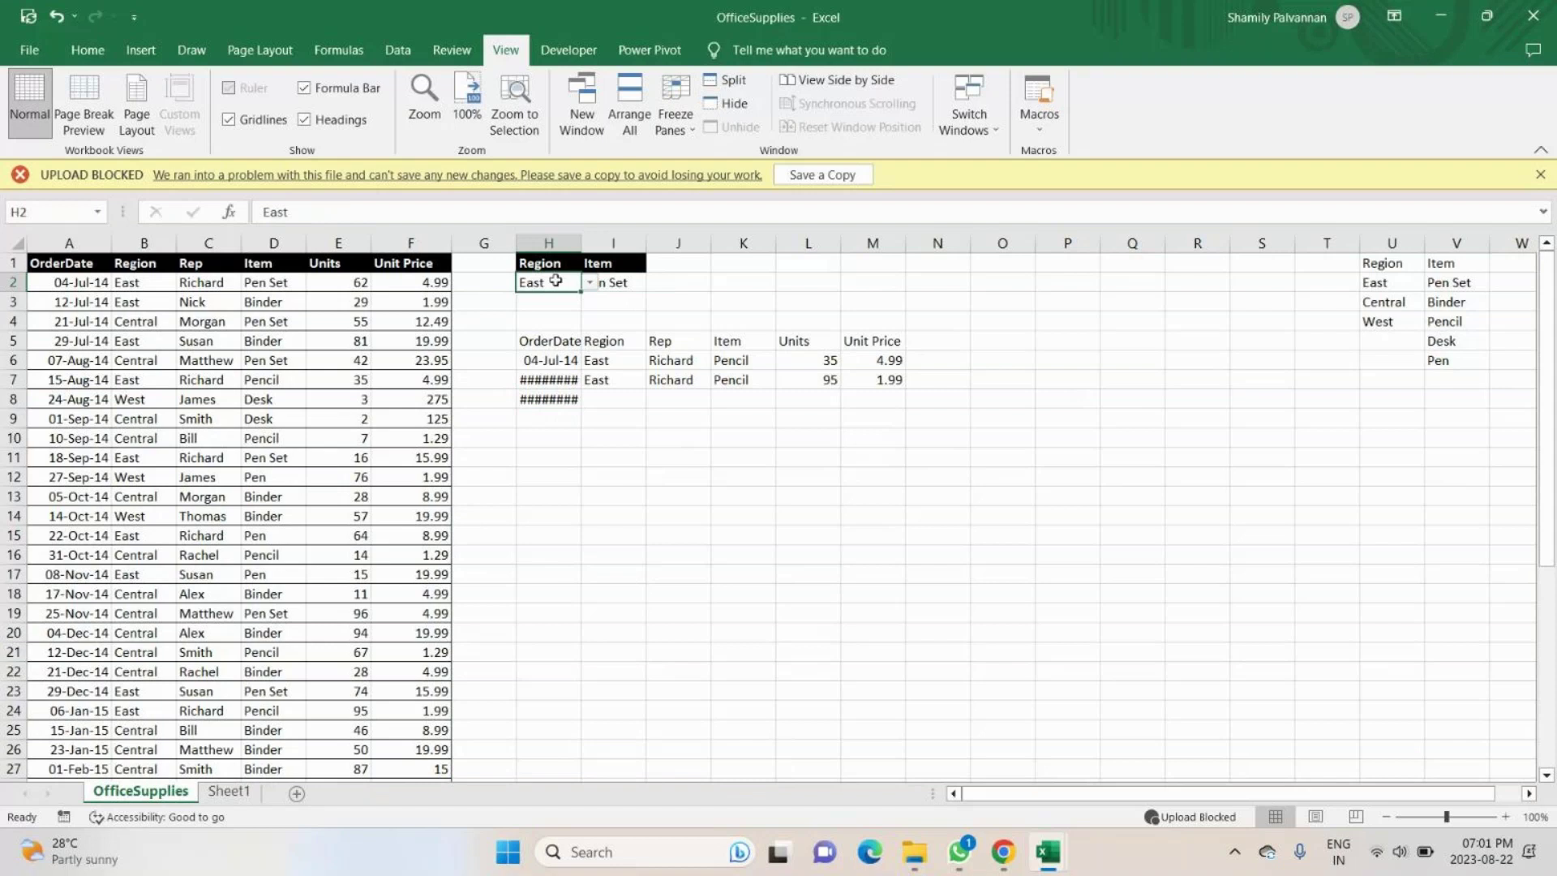
double_click(581, 240)
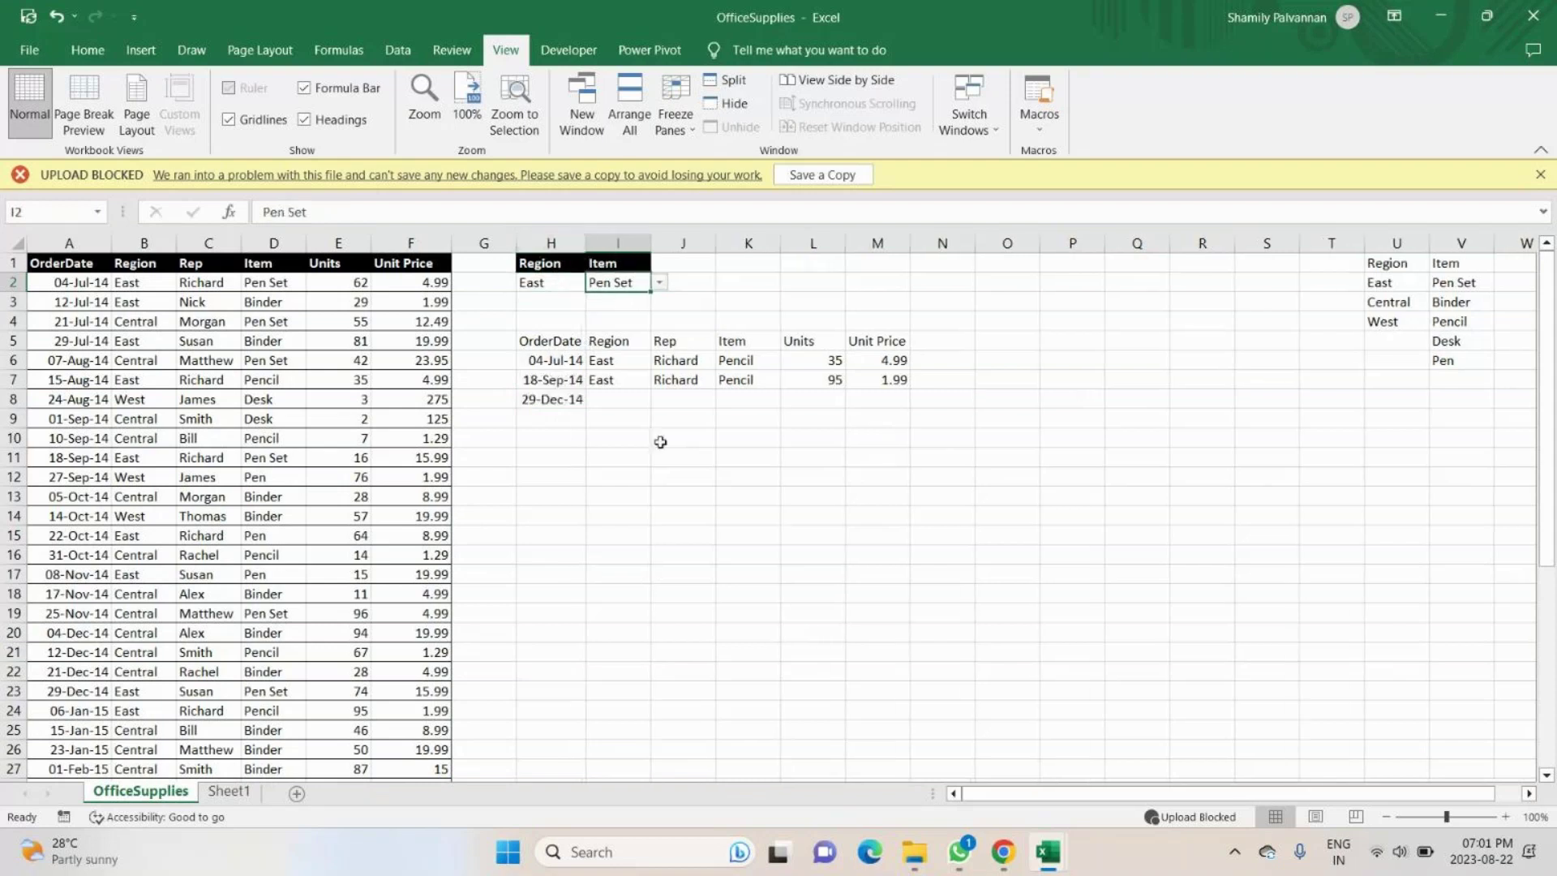
Set the Region criterion in H2 to Central.
left_click(641, 418)
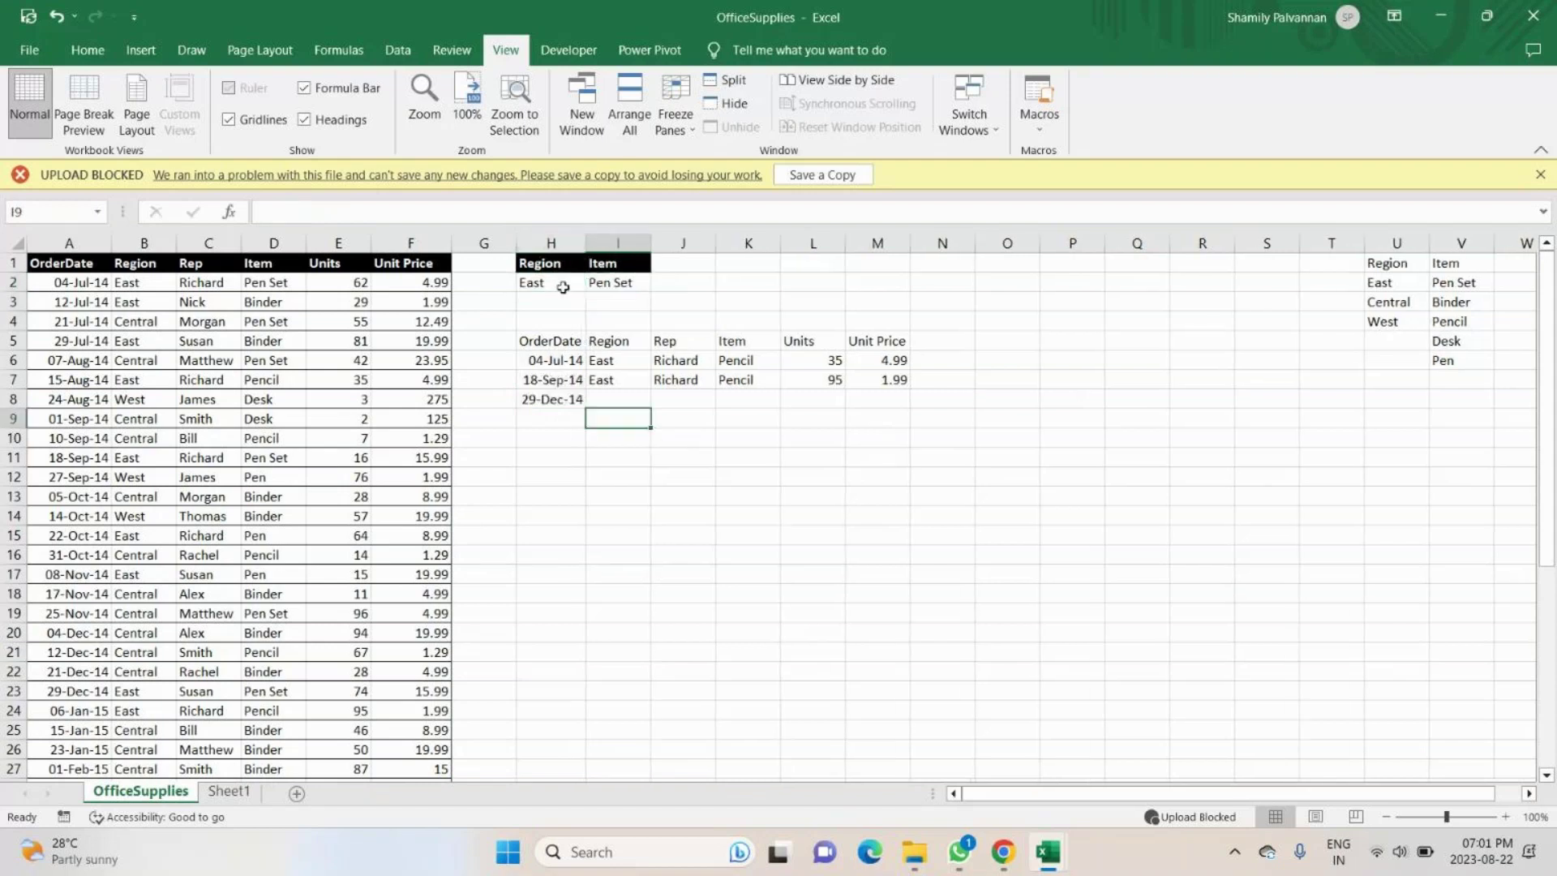
left_click(562, 287)
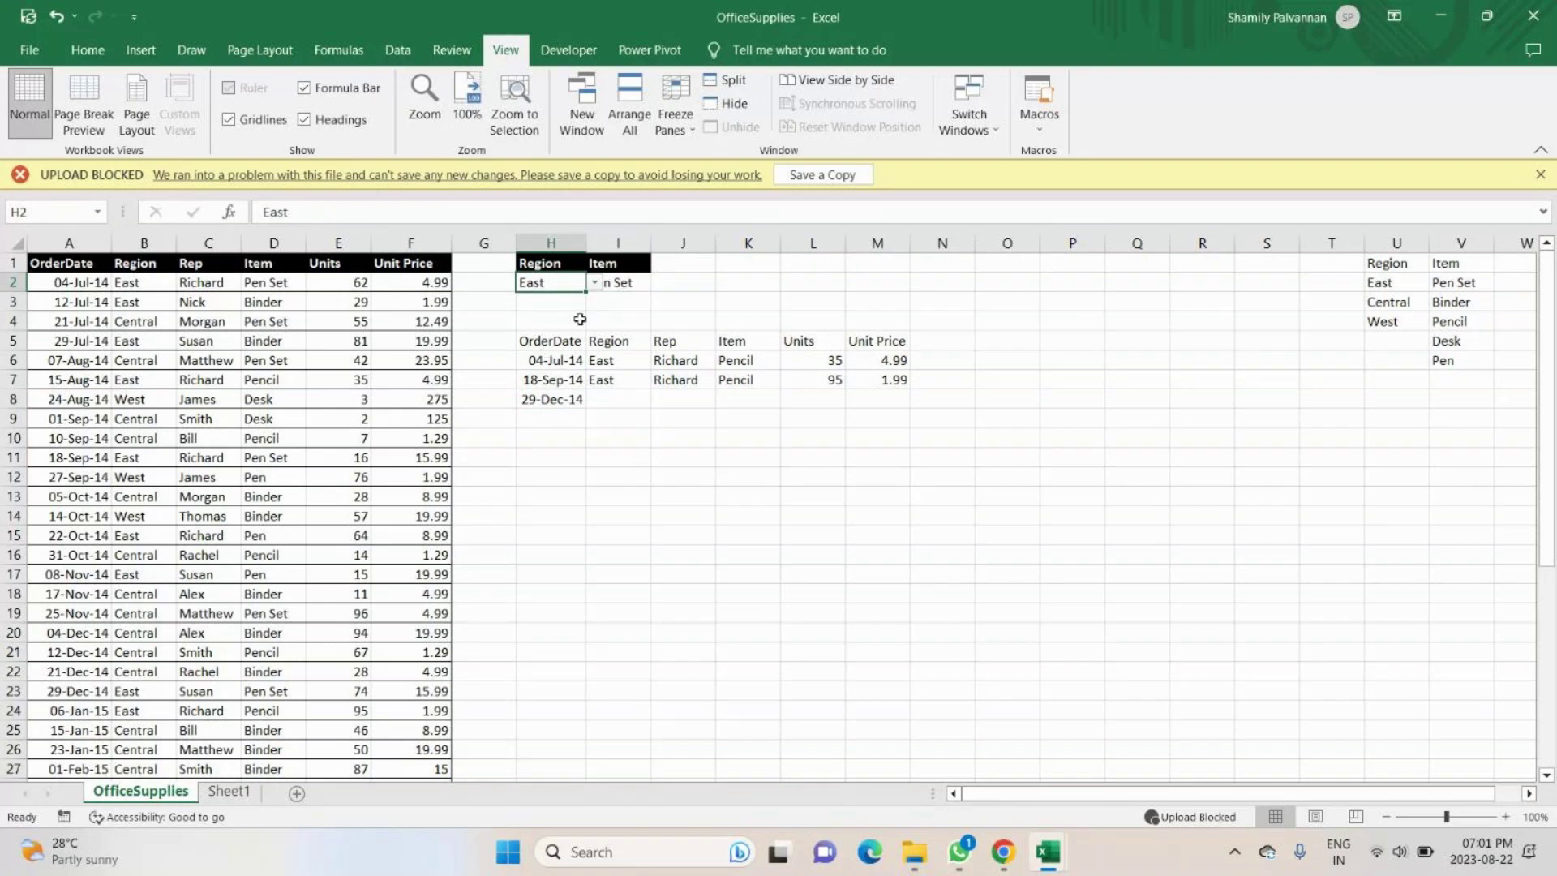
left_click(594, 282)
left_click(537, 314)
Run the saved macro to refill the extracted results.
left_click(1039, 118)
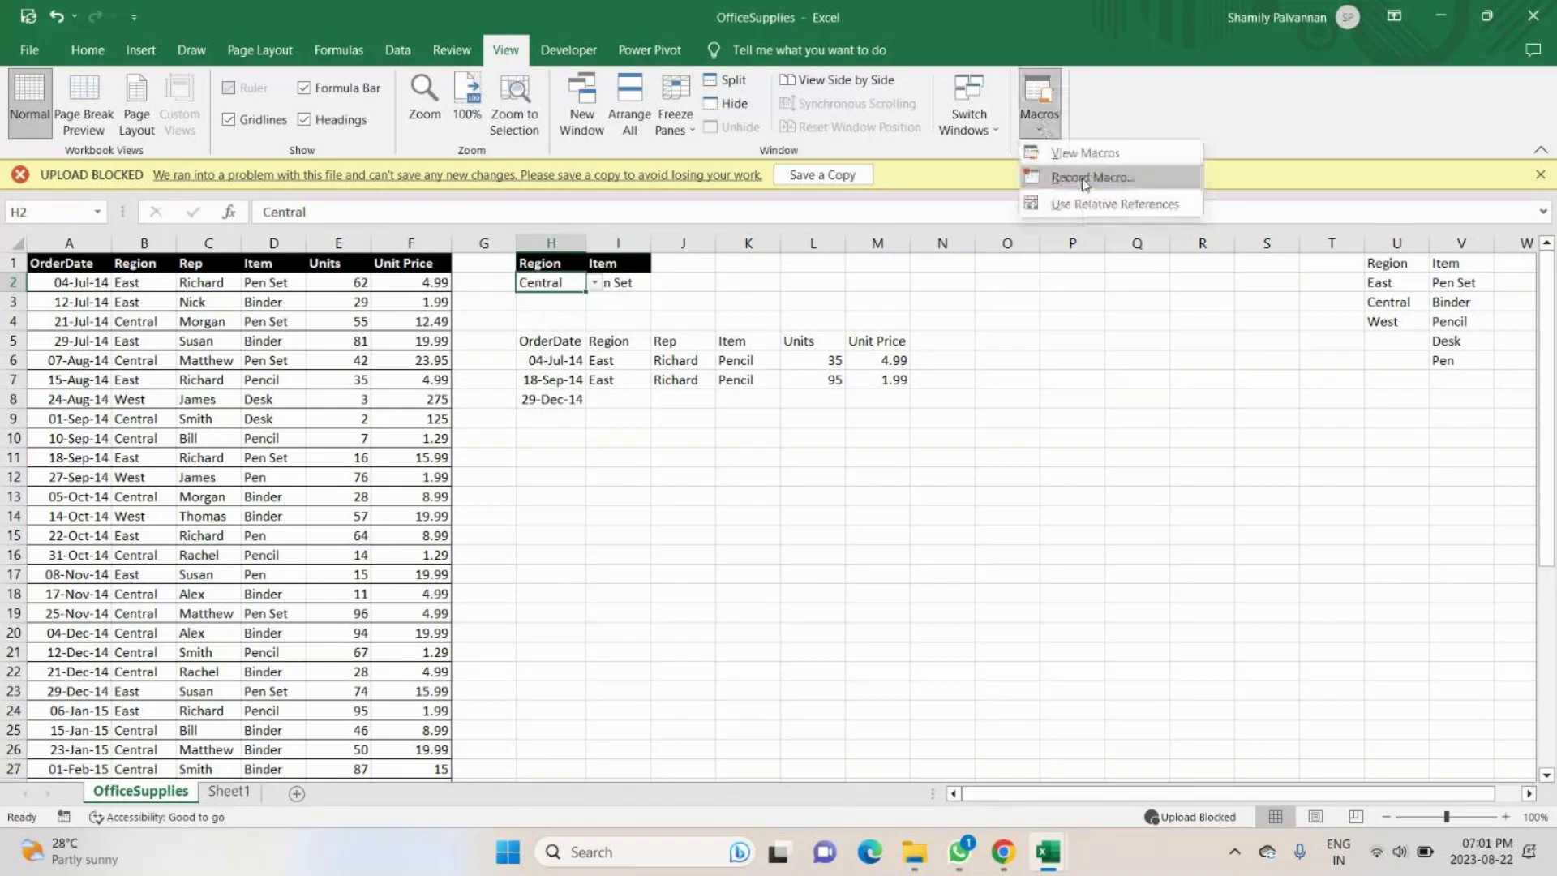
left_click(1084, 153)
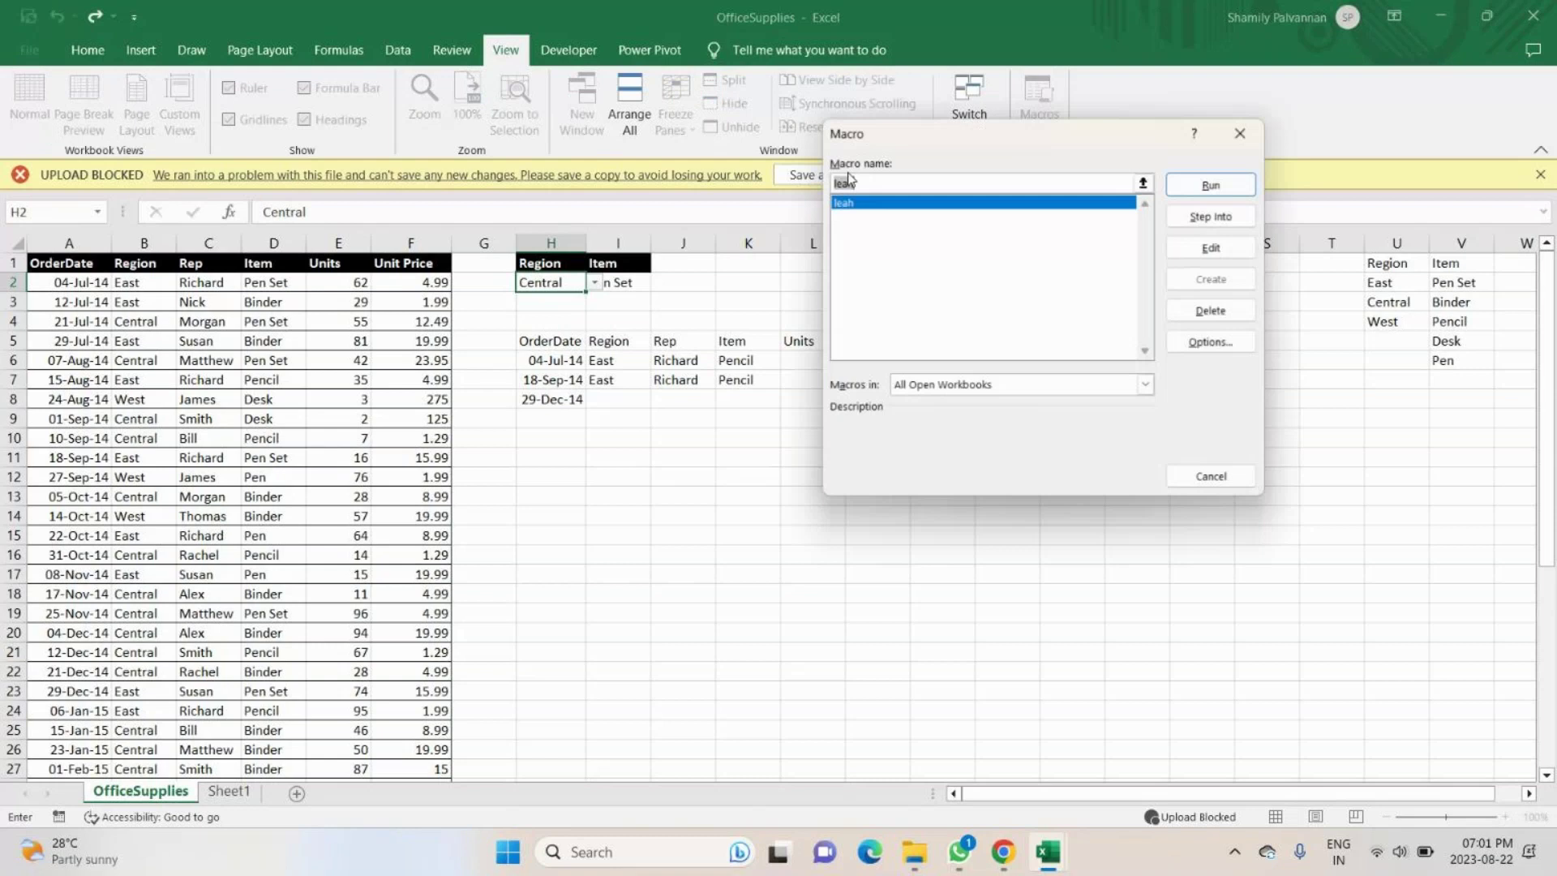
left_click(1214, 185)
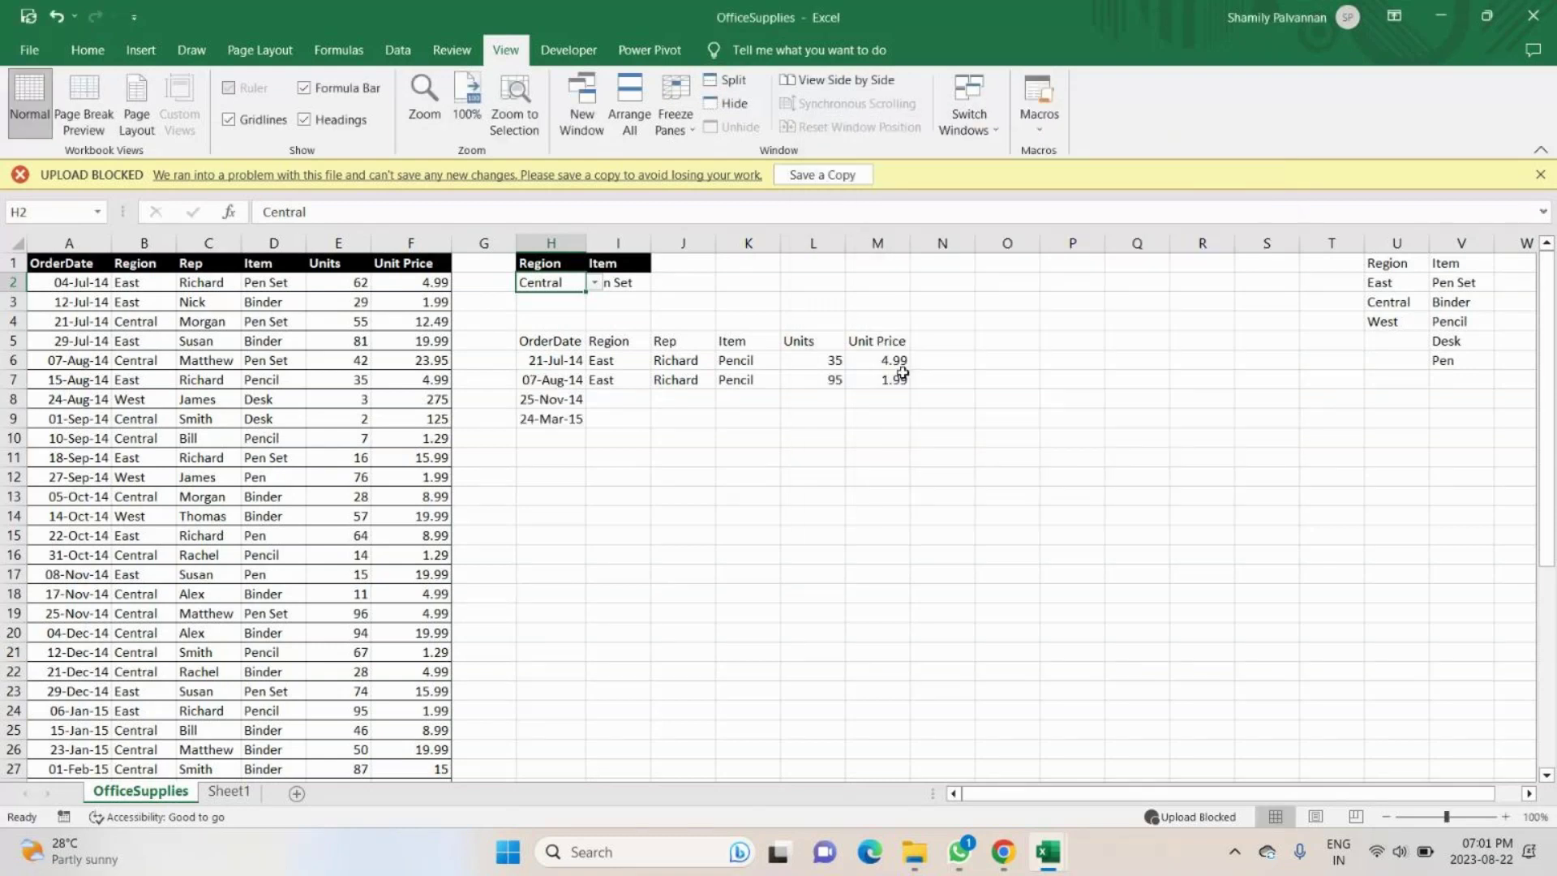
left_click(626, 357)
left_click_drag(626, 357, 872, 442)
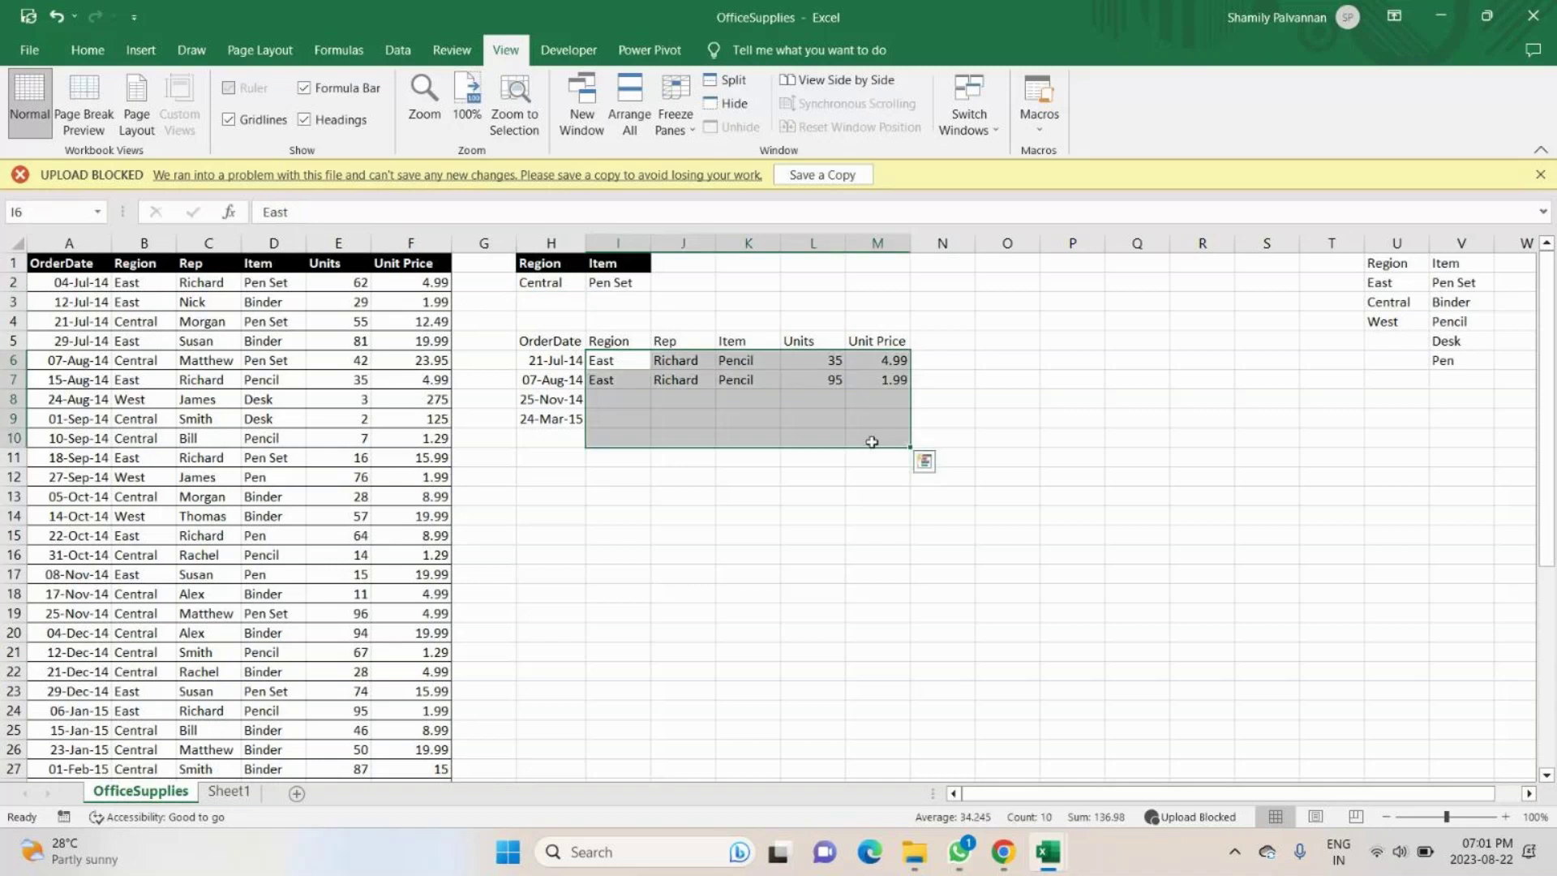
Delete the existing macro from the workbook.
left_click(1053, 130)
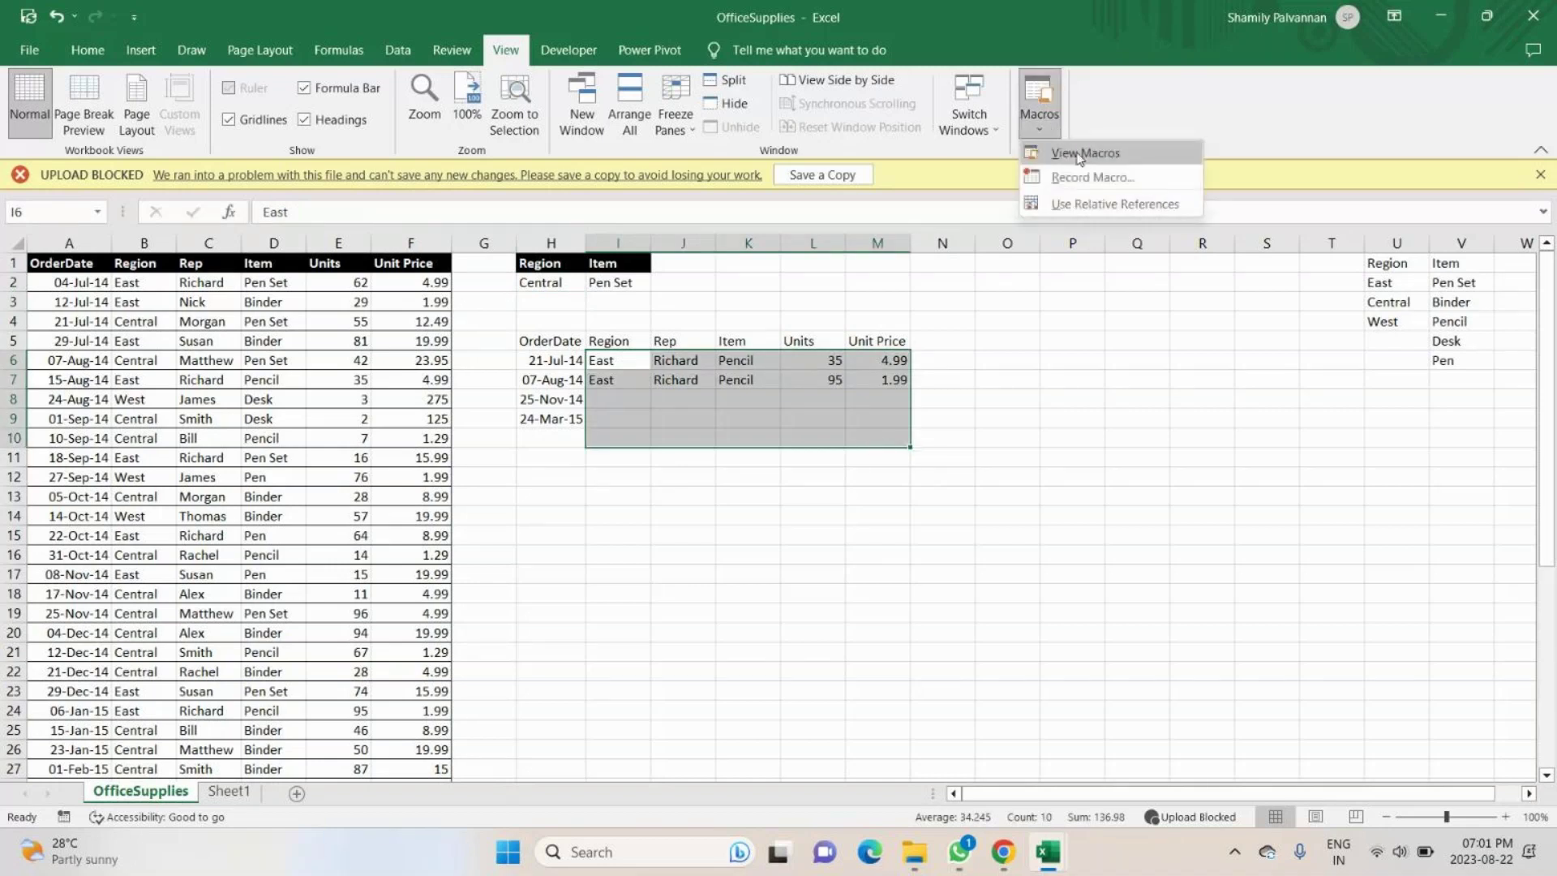
left_click(1081, 156)
left_click(860, 204)
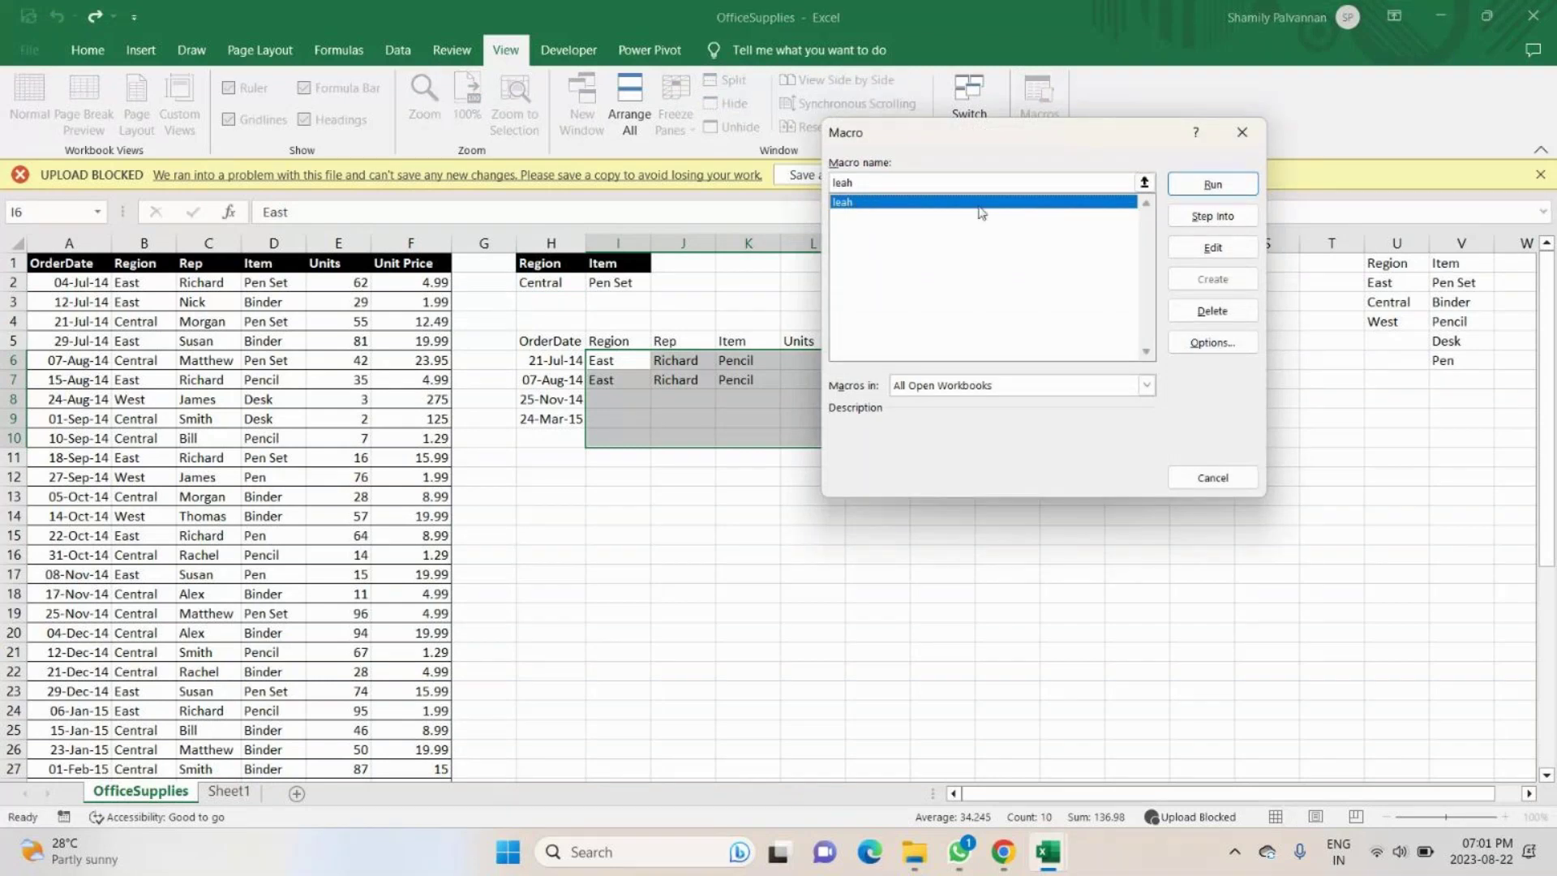
left_click(1213, 311)
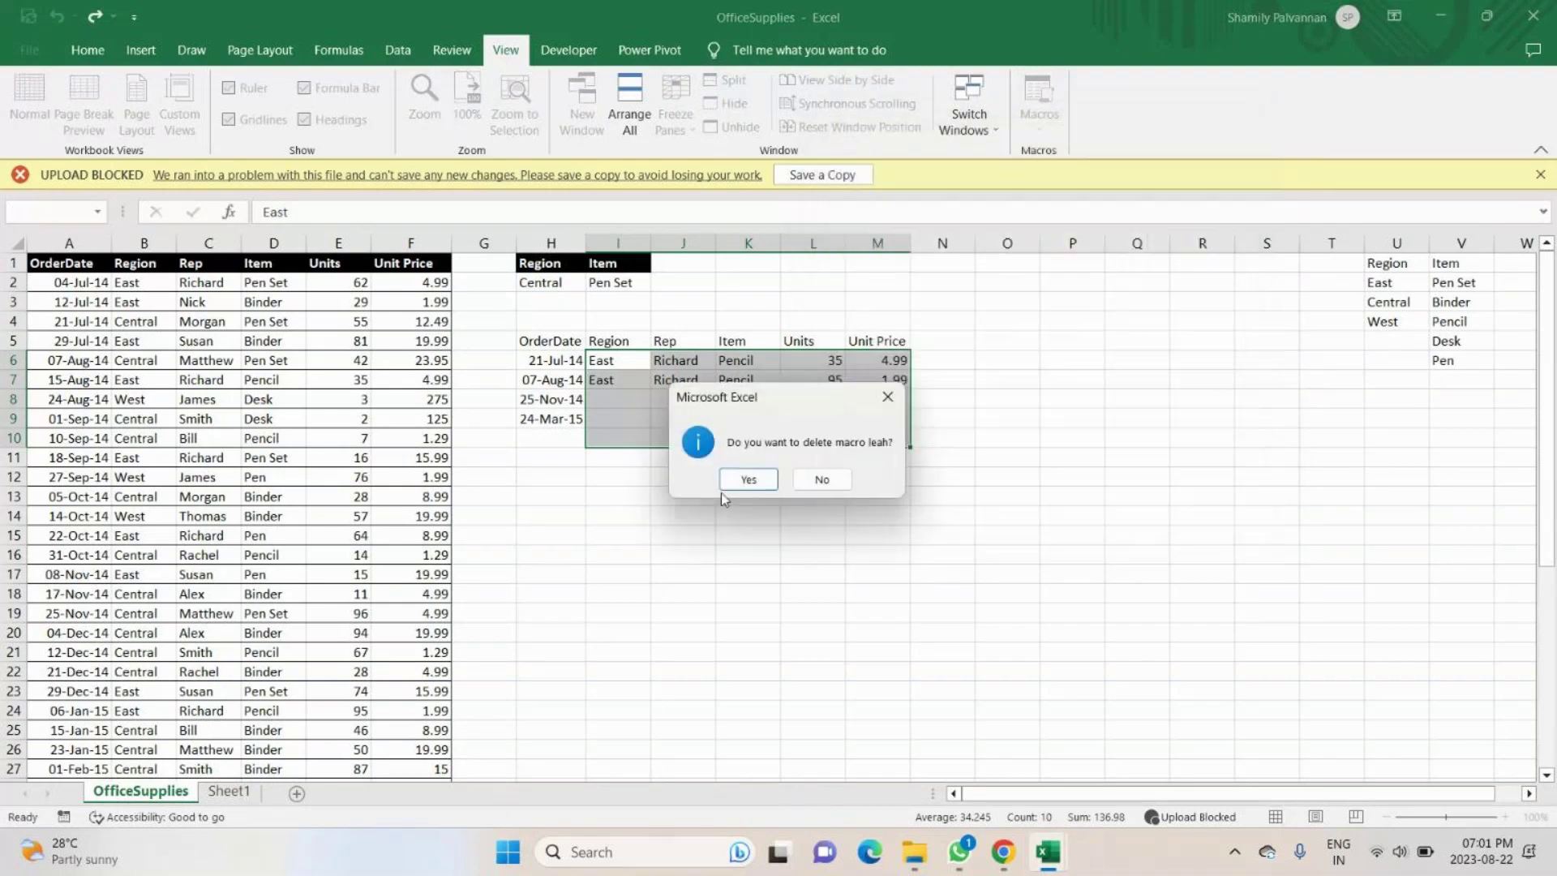
left_click(744, 482)
Clear the old extracted rows in H6:M11.
left_click(744, 483)
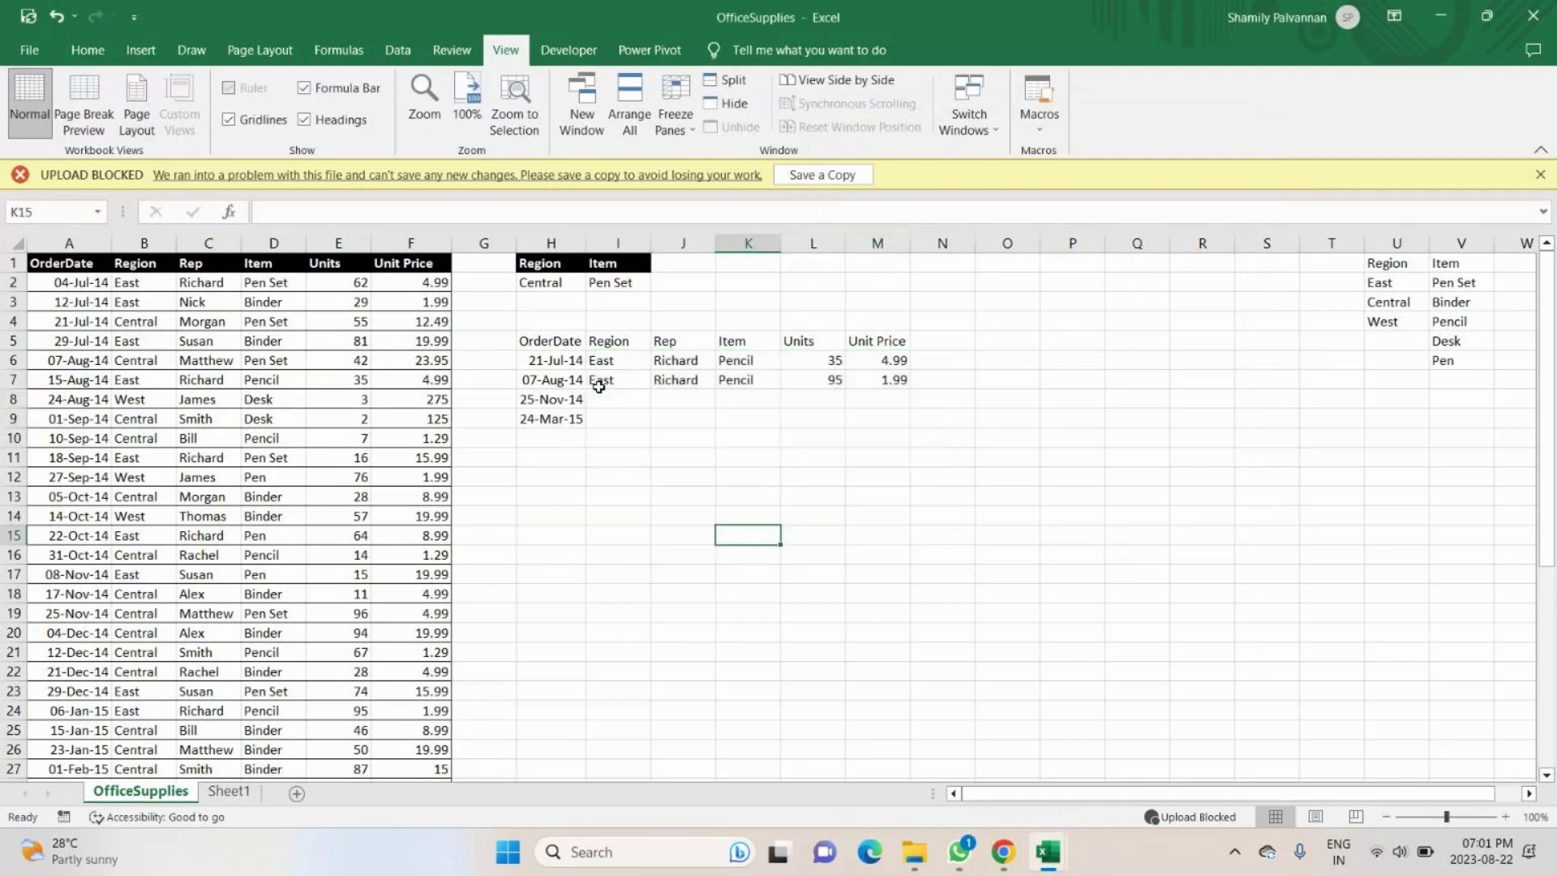
left_click_drag(552, 360, 854, 452)
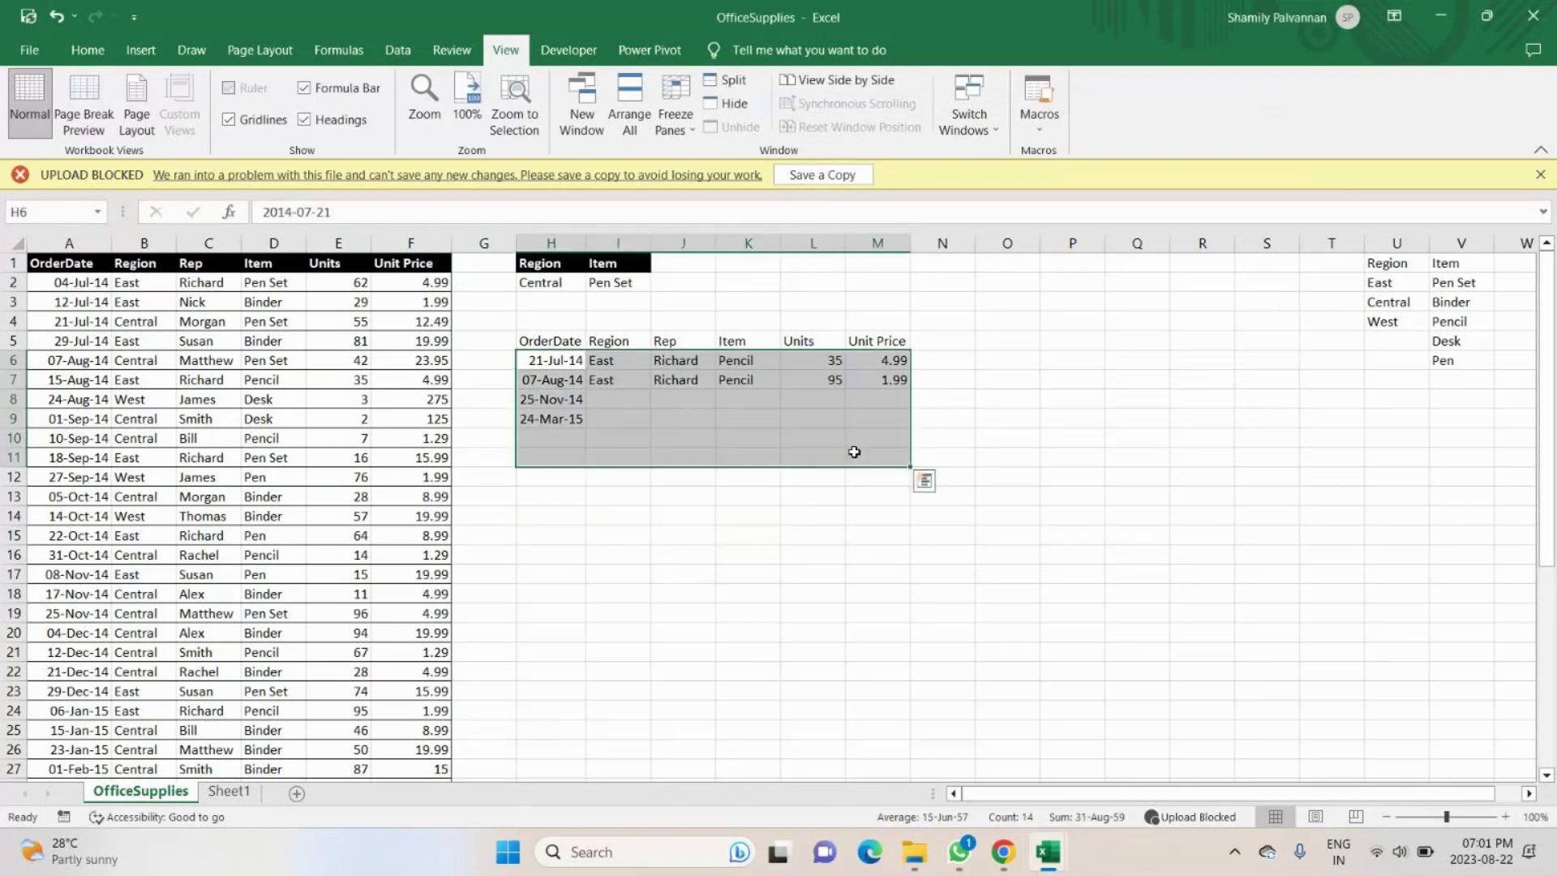
key("Delete")
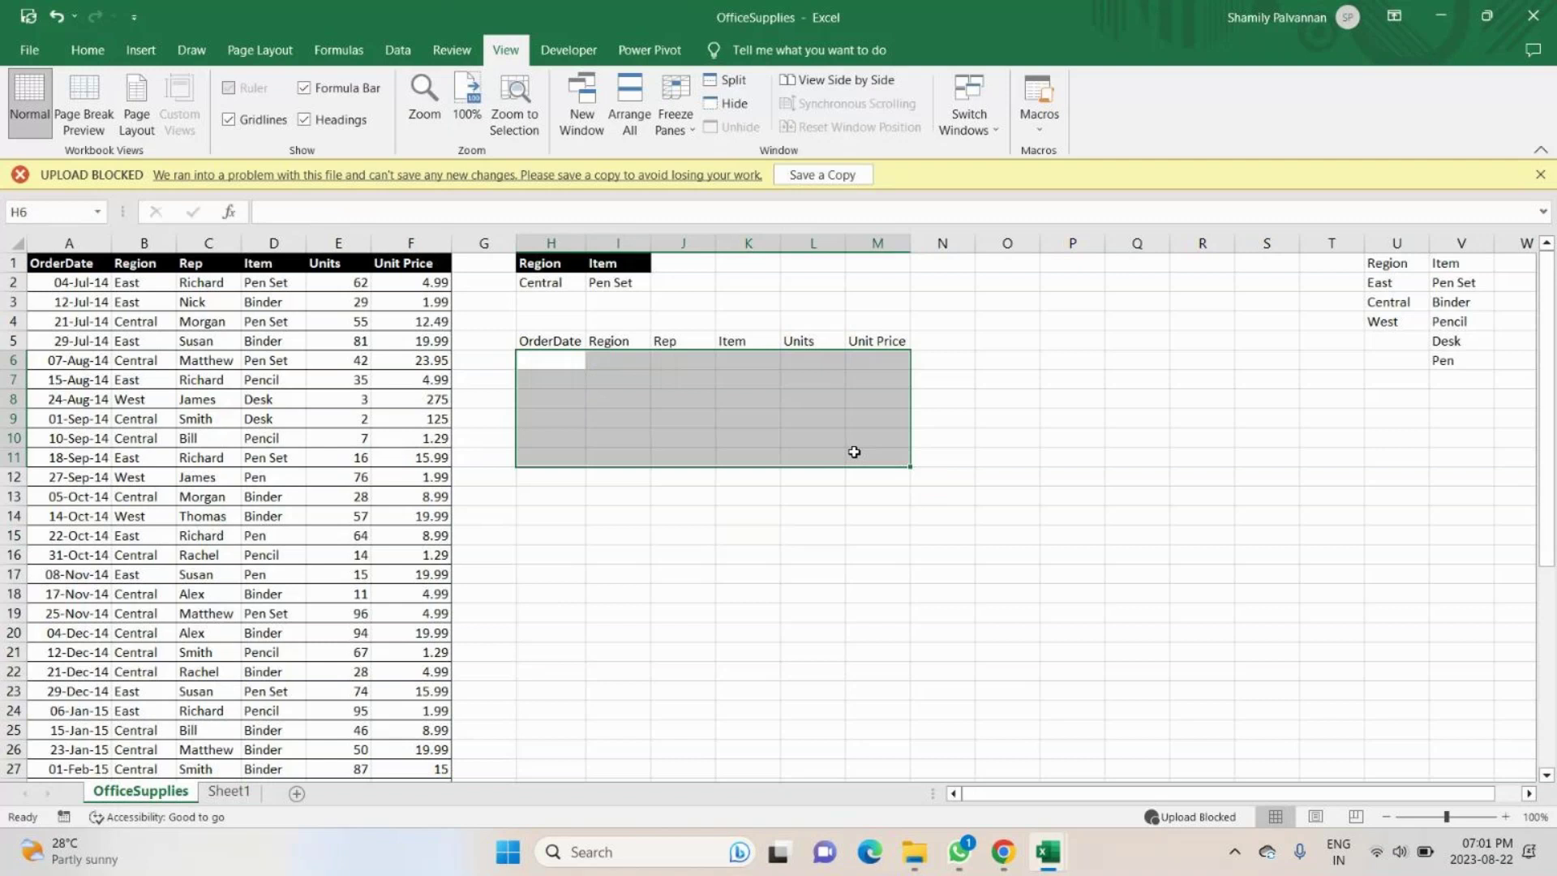
left_click(854, 451)
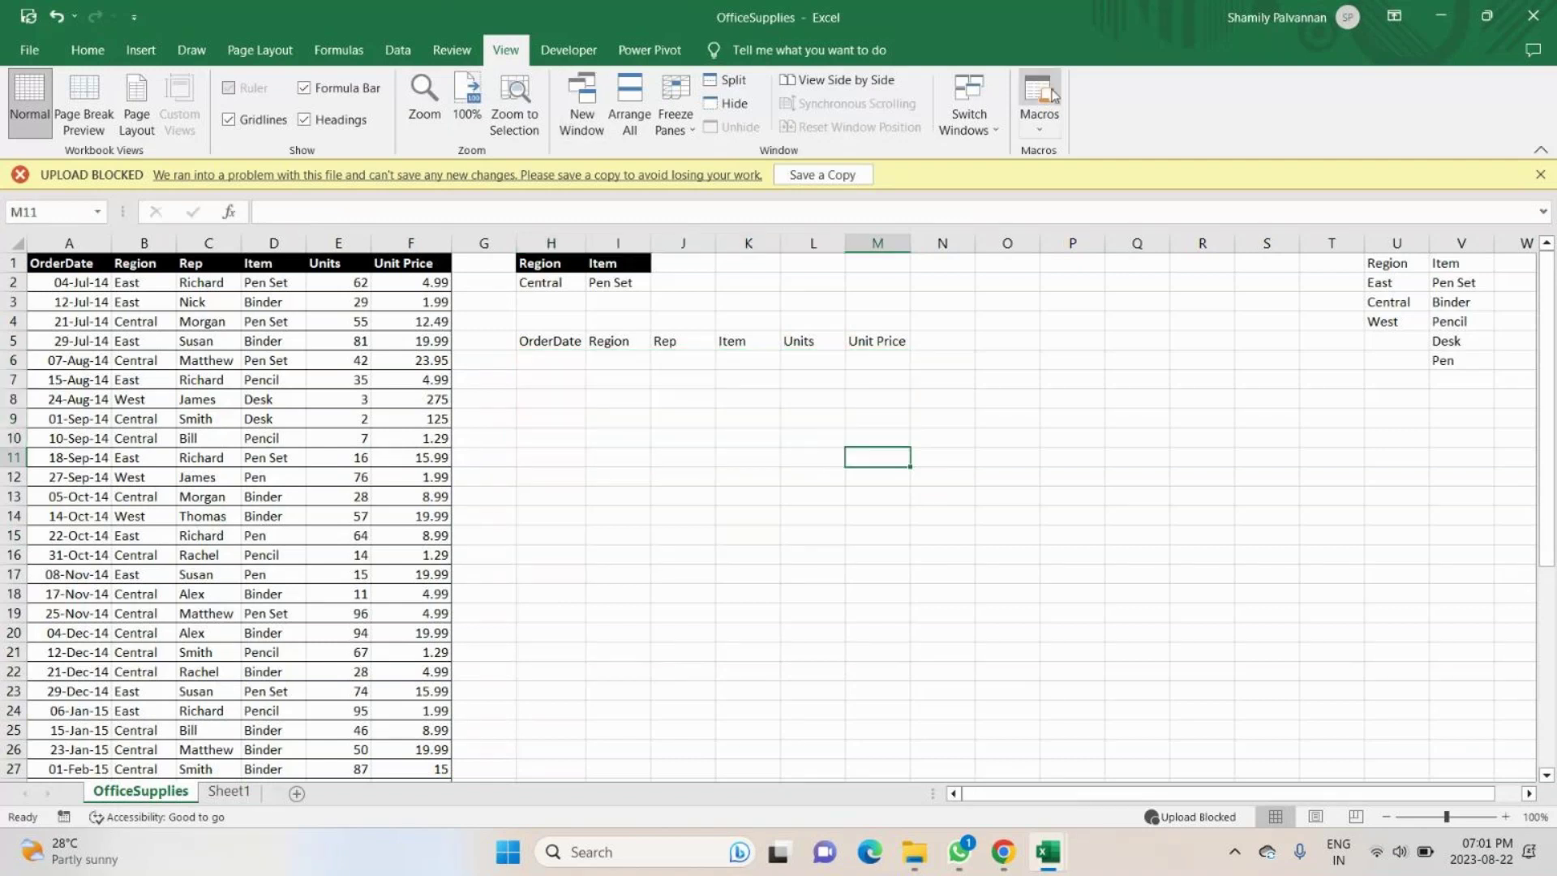
Confirm the workbook's macro list is now empty.
left_click(1039, 126)
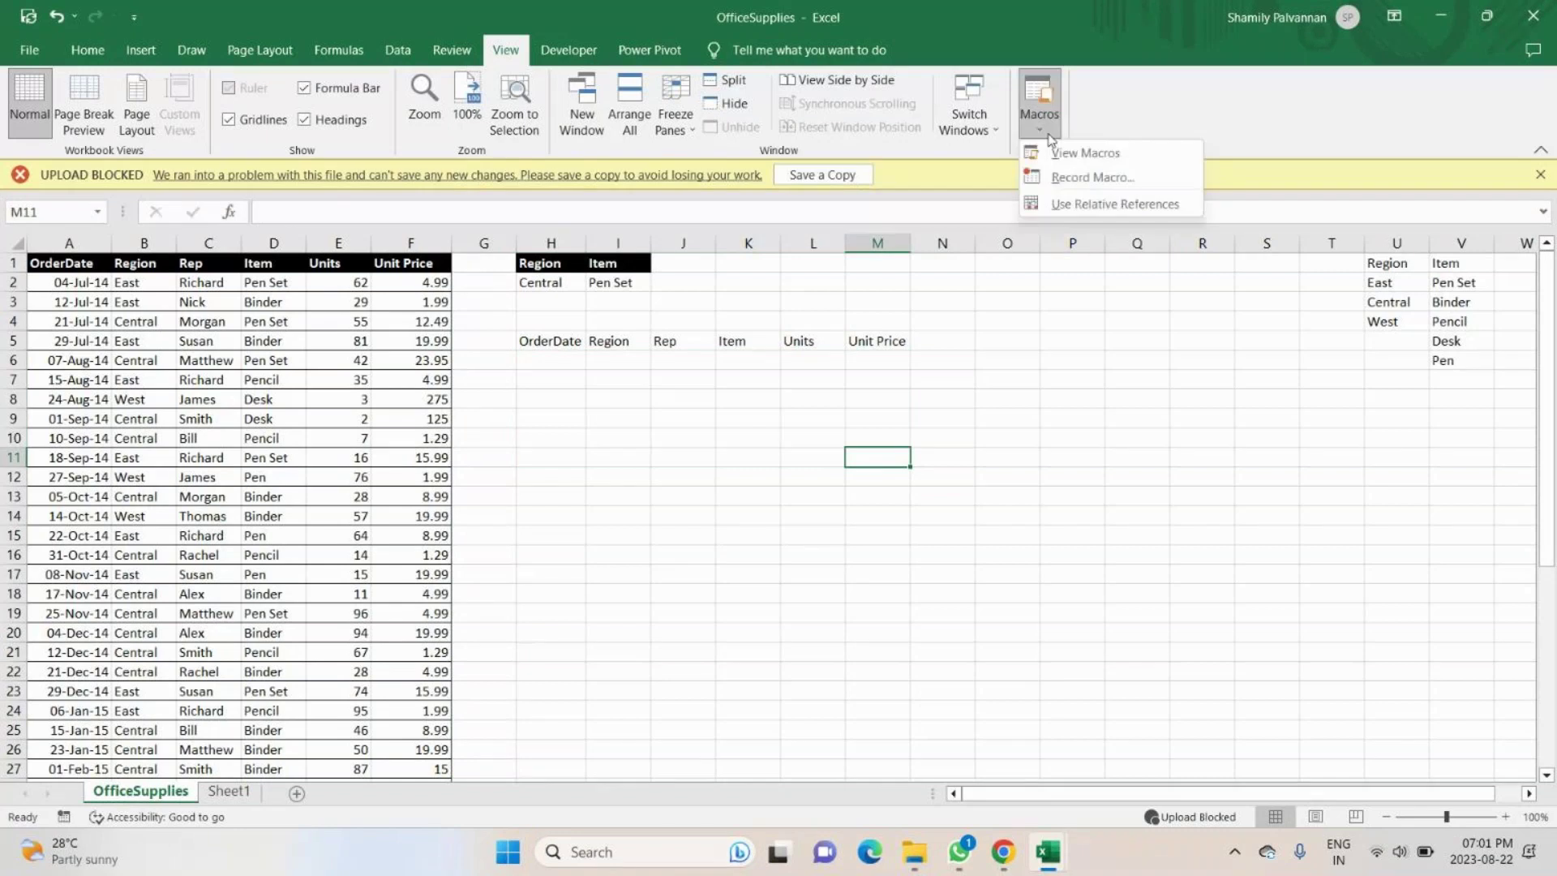
left_click(1093, 159)
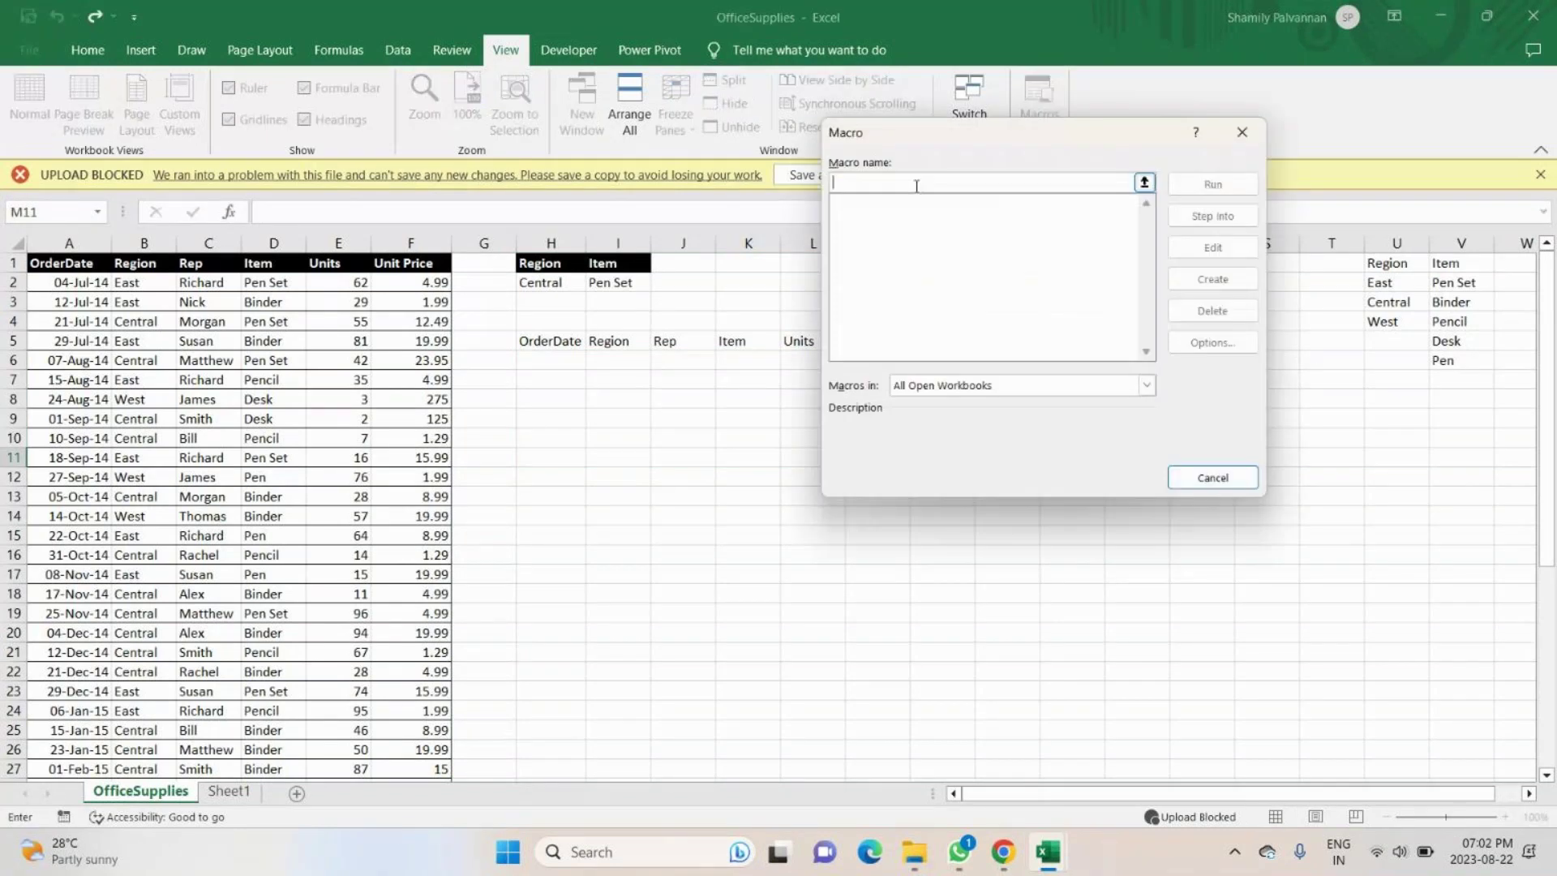
left_click(1243, 133)
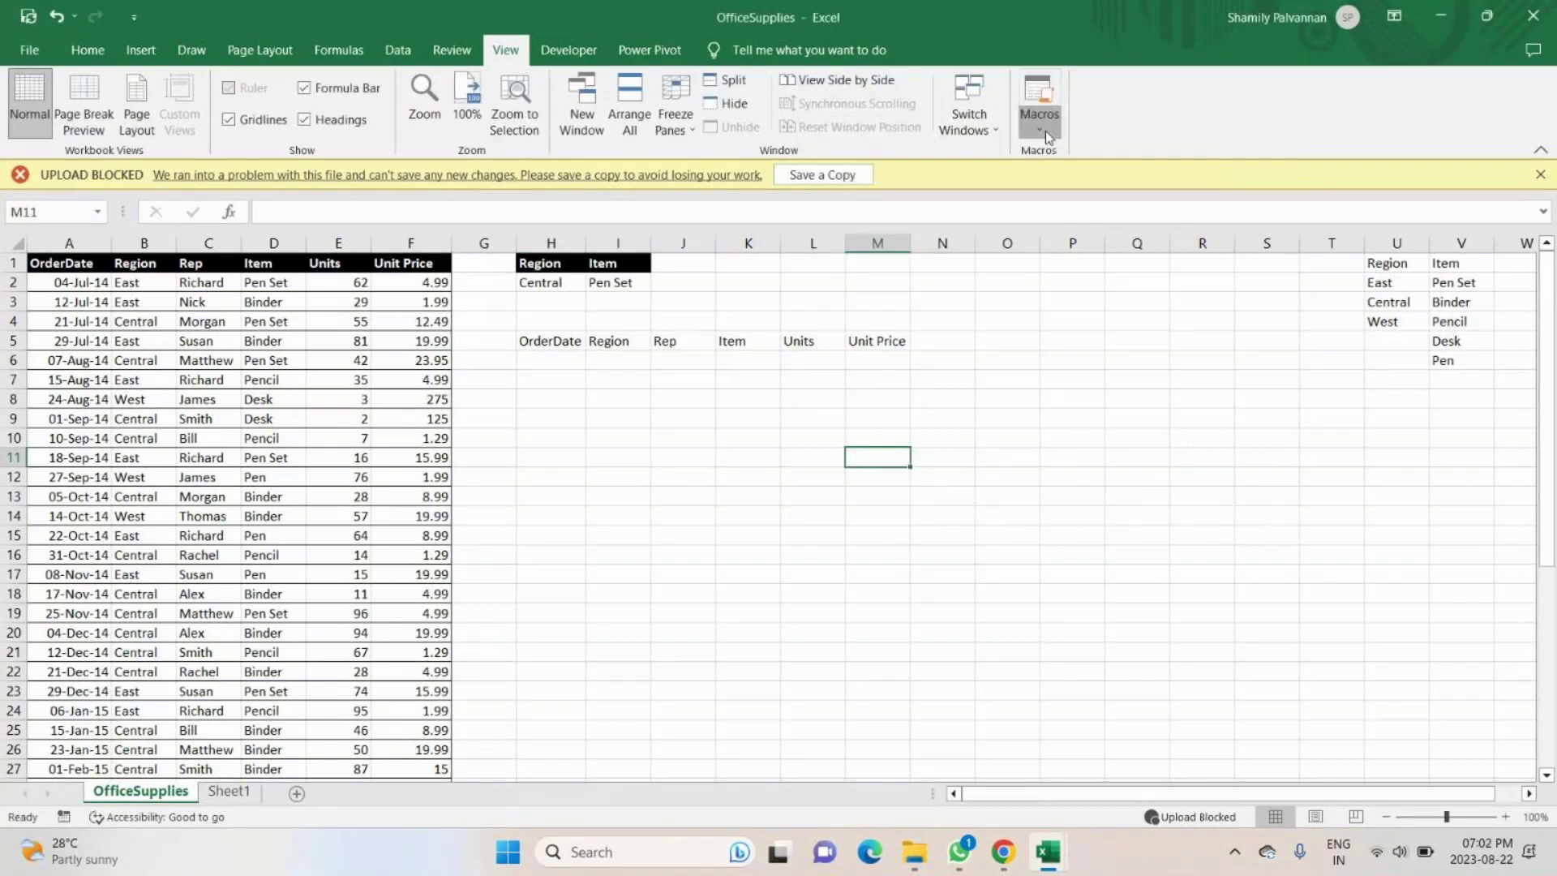
Record a new macro named 'Pooja' with shortcut key Y.
left_click(1044, 130)
left_click(1078, 175)
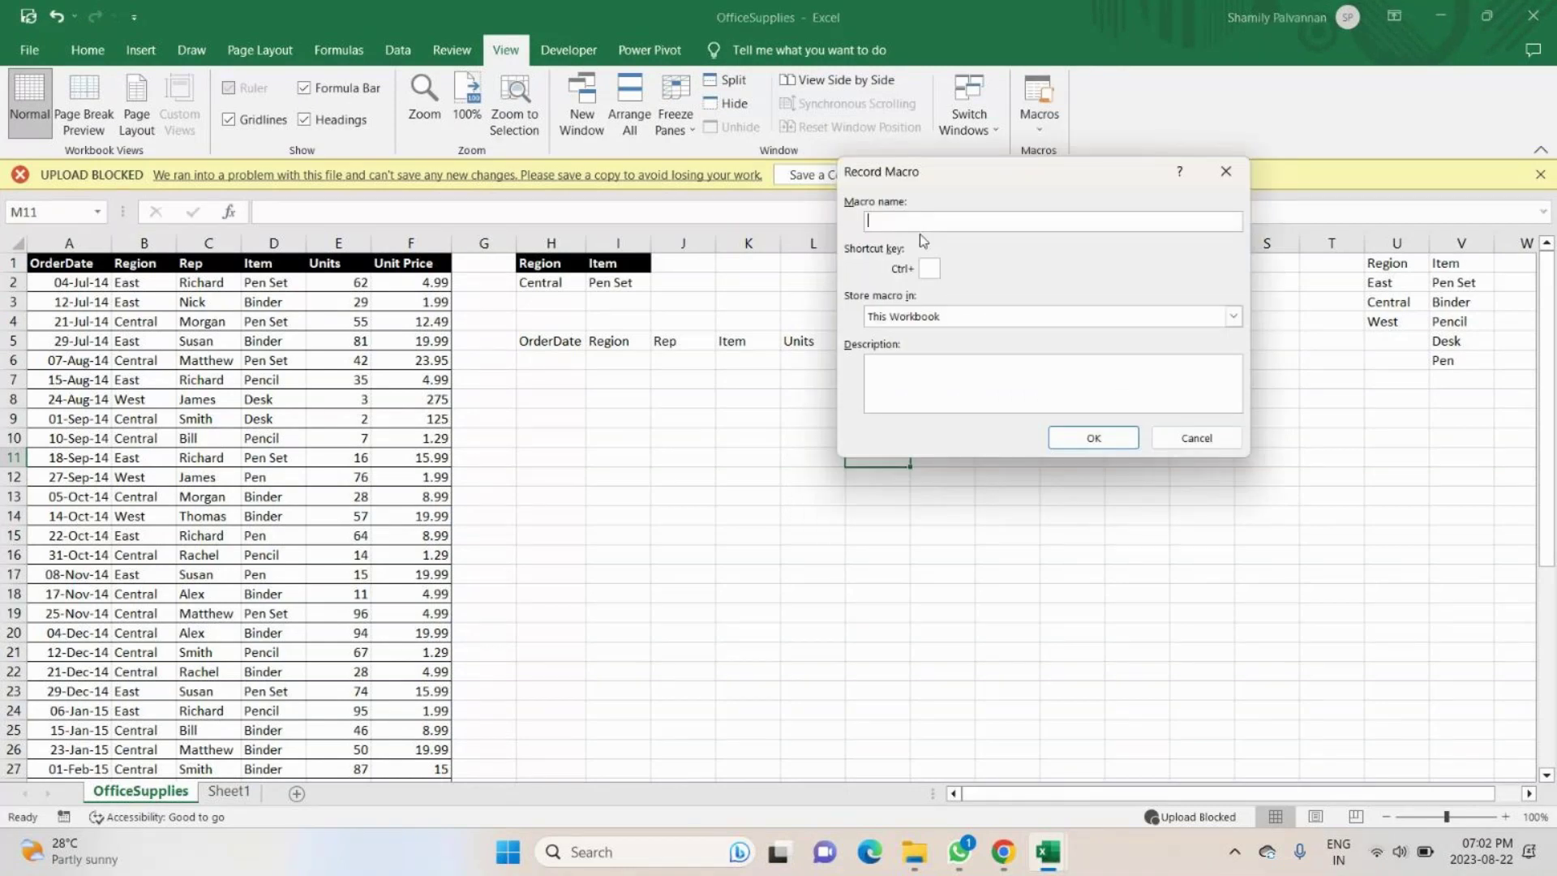
type("Pooja")
left_click(924, 273)
type("Y")
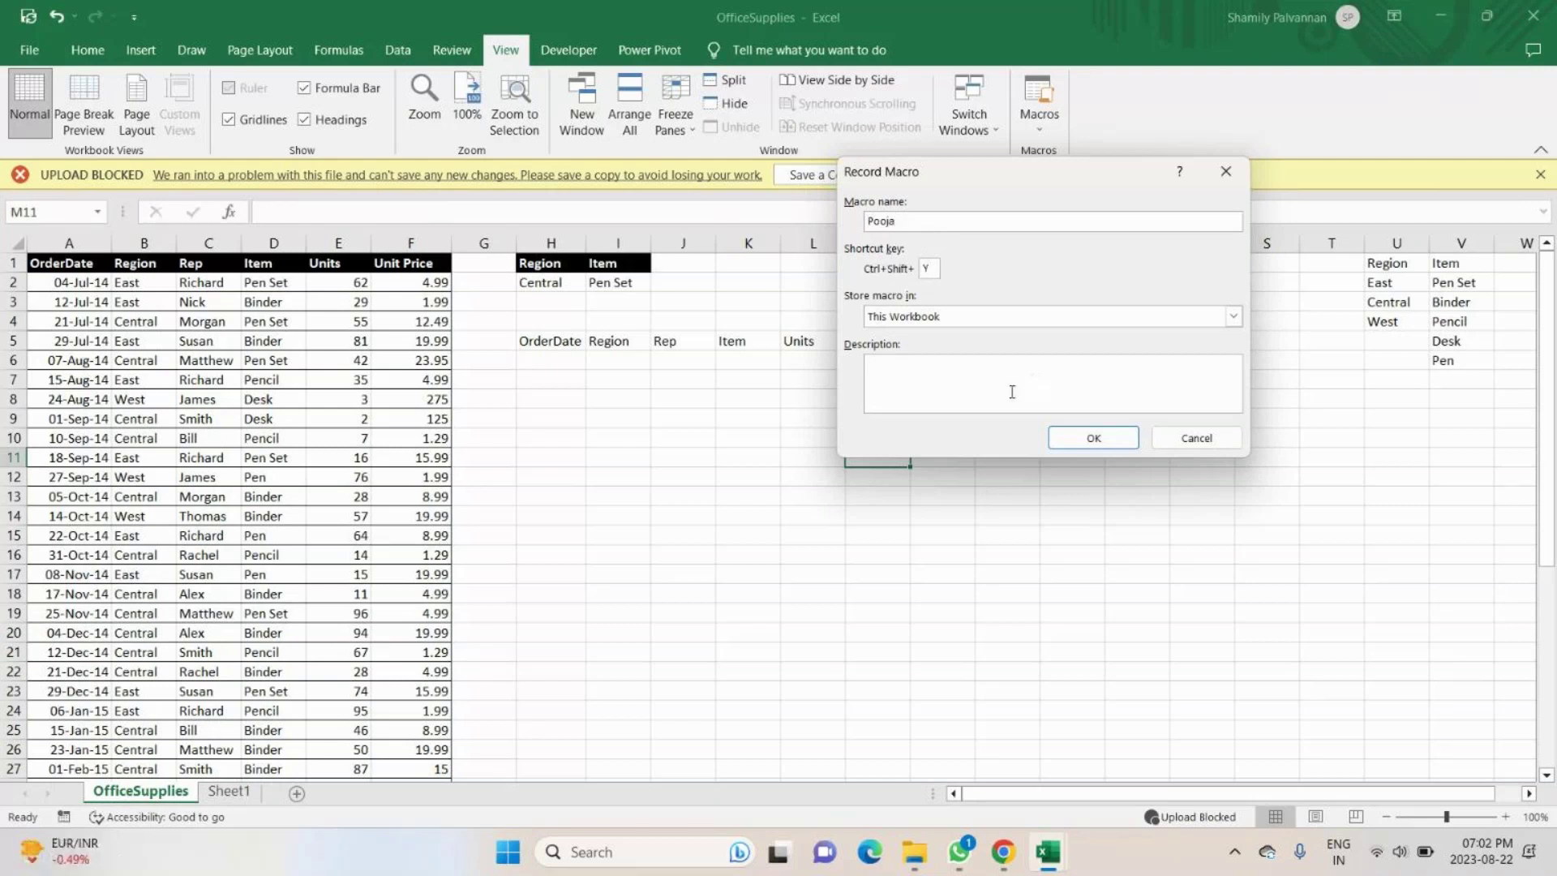
left_click(1087, 442)
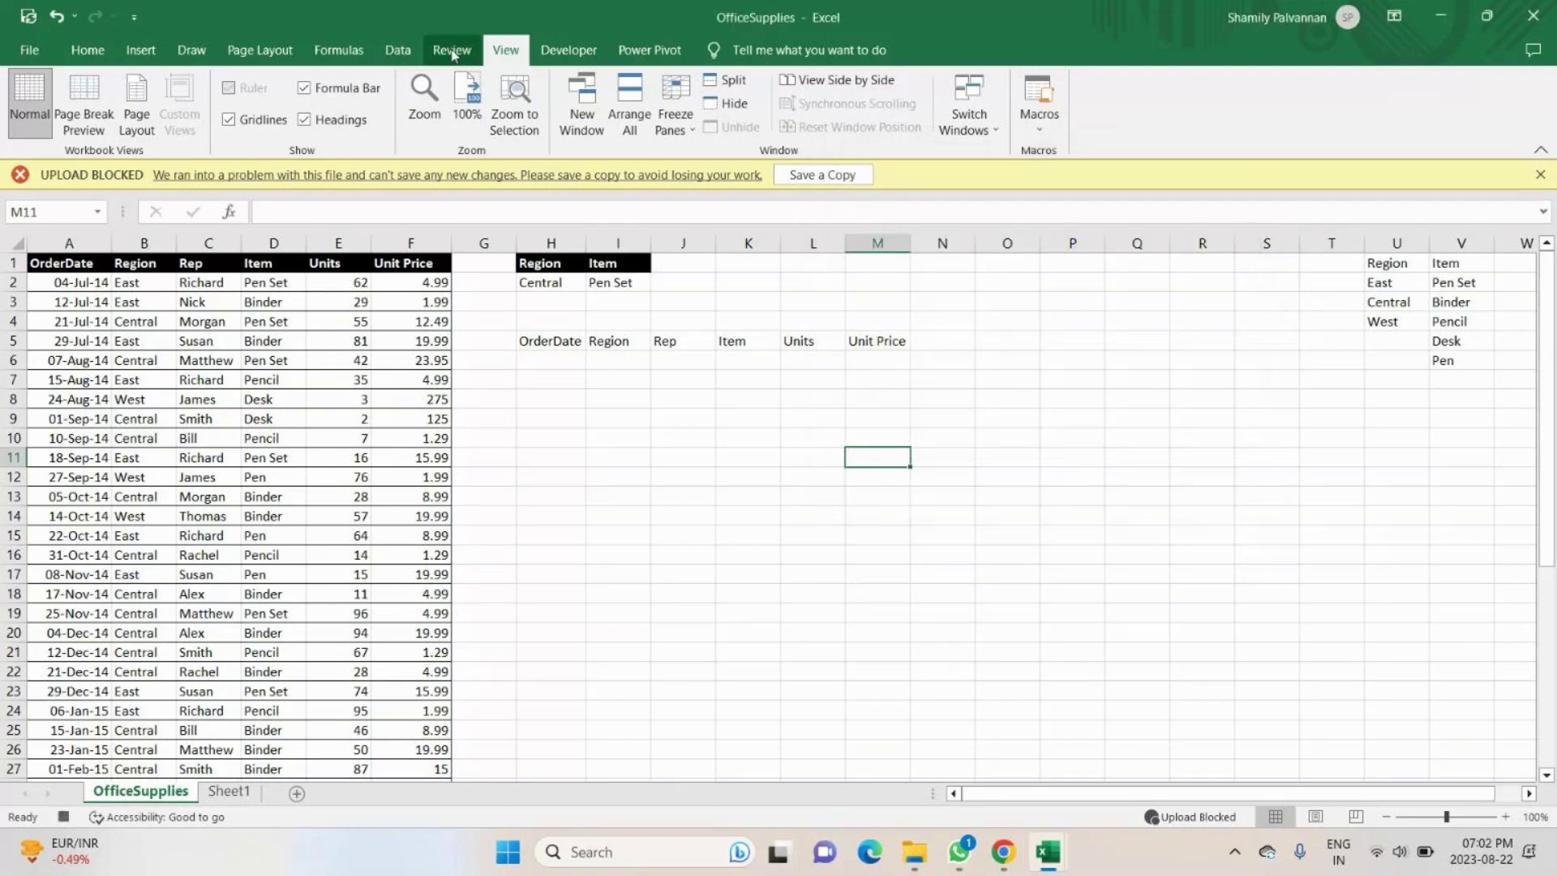
left_click(398, 50)
Advanced-filter with criteria range 'Criteria', copying the four Central Pen Set orders to H6.
left_click(704, 128)
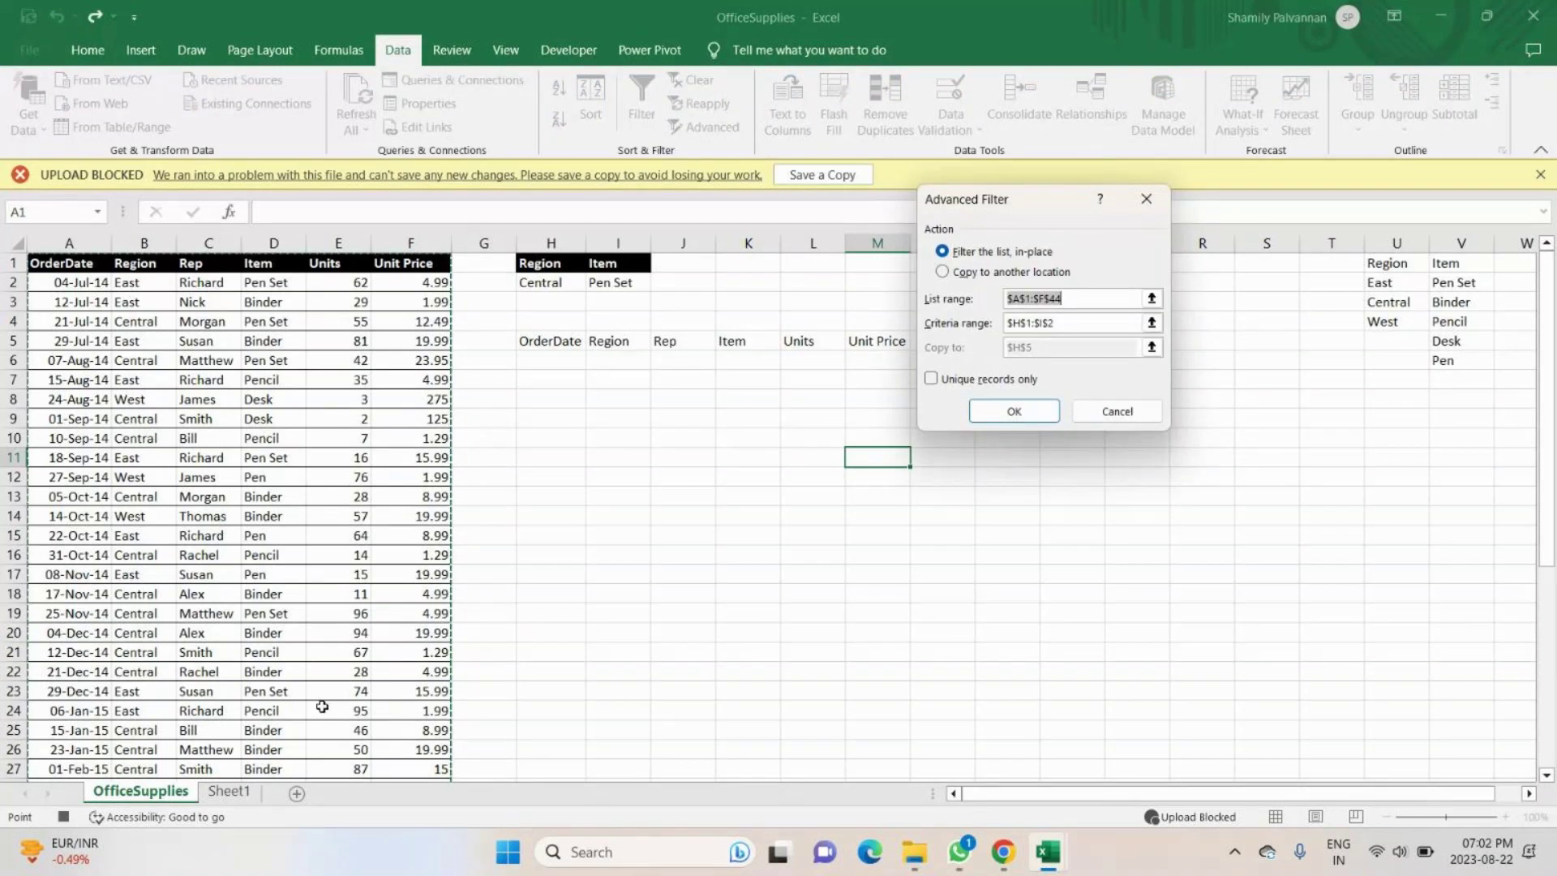
scroll(322, 707, "down", 1)
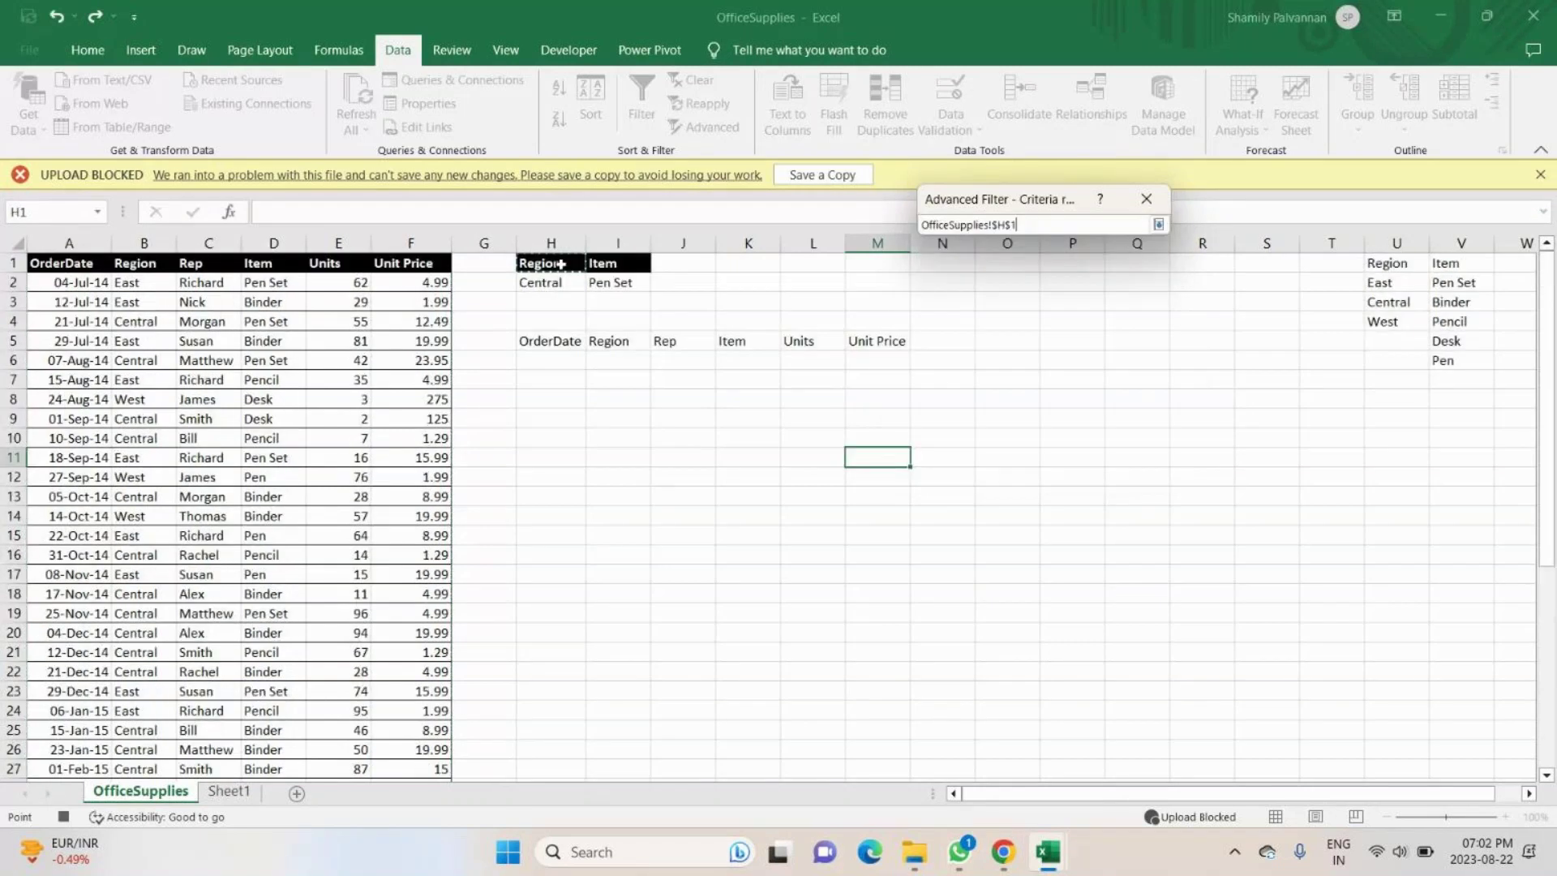
left_click(1182, 202)
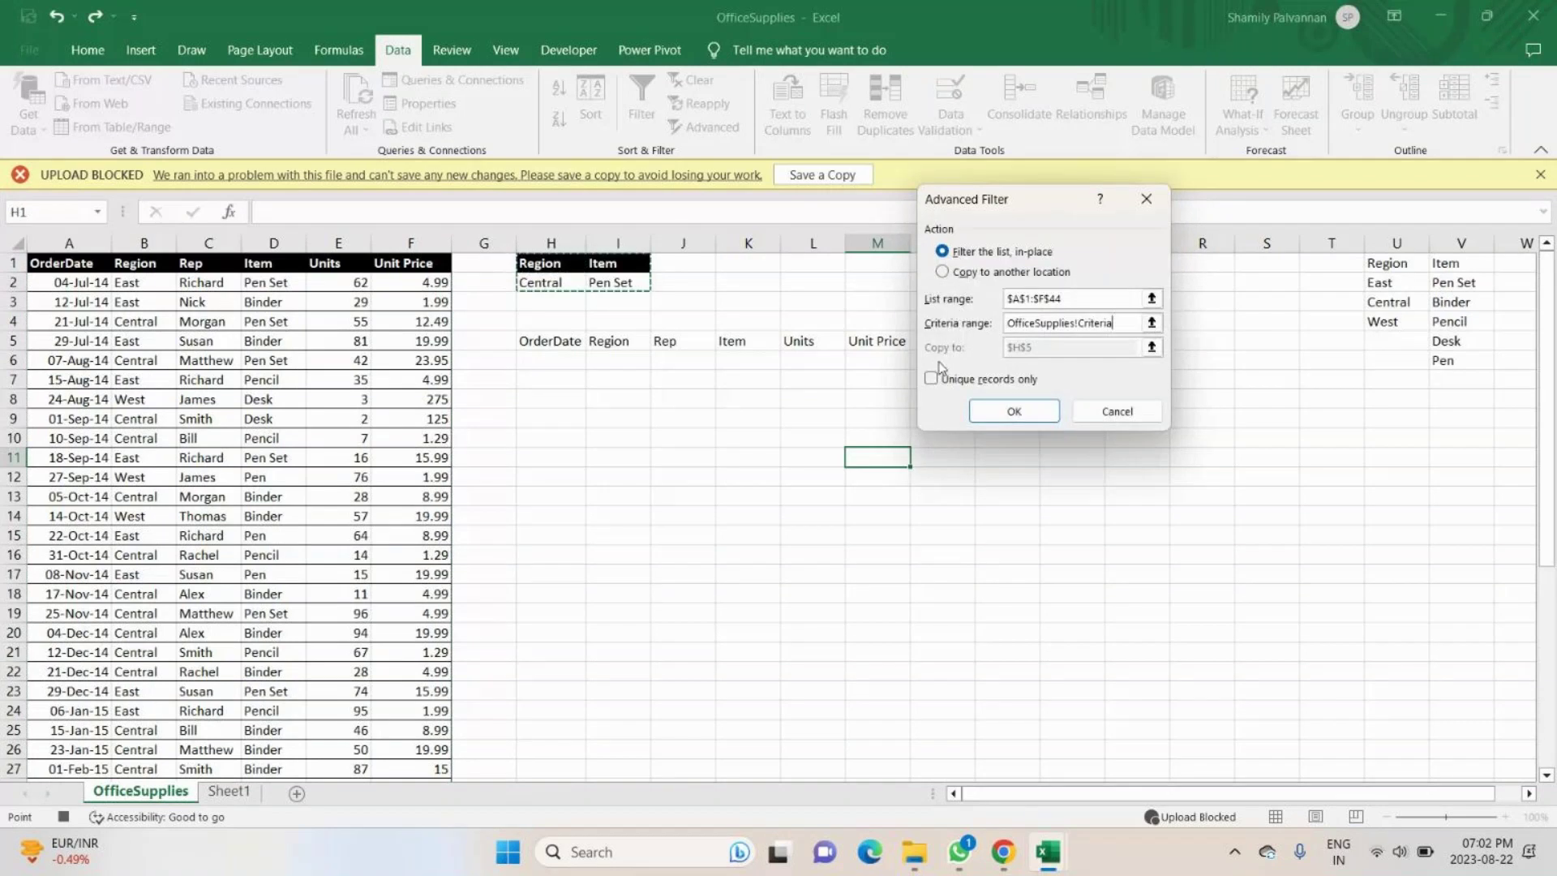
left_click(965, 271)
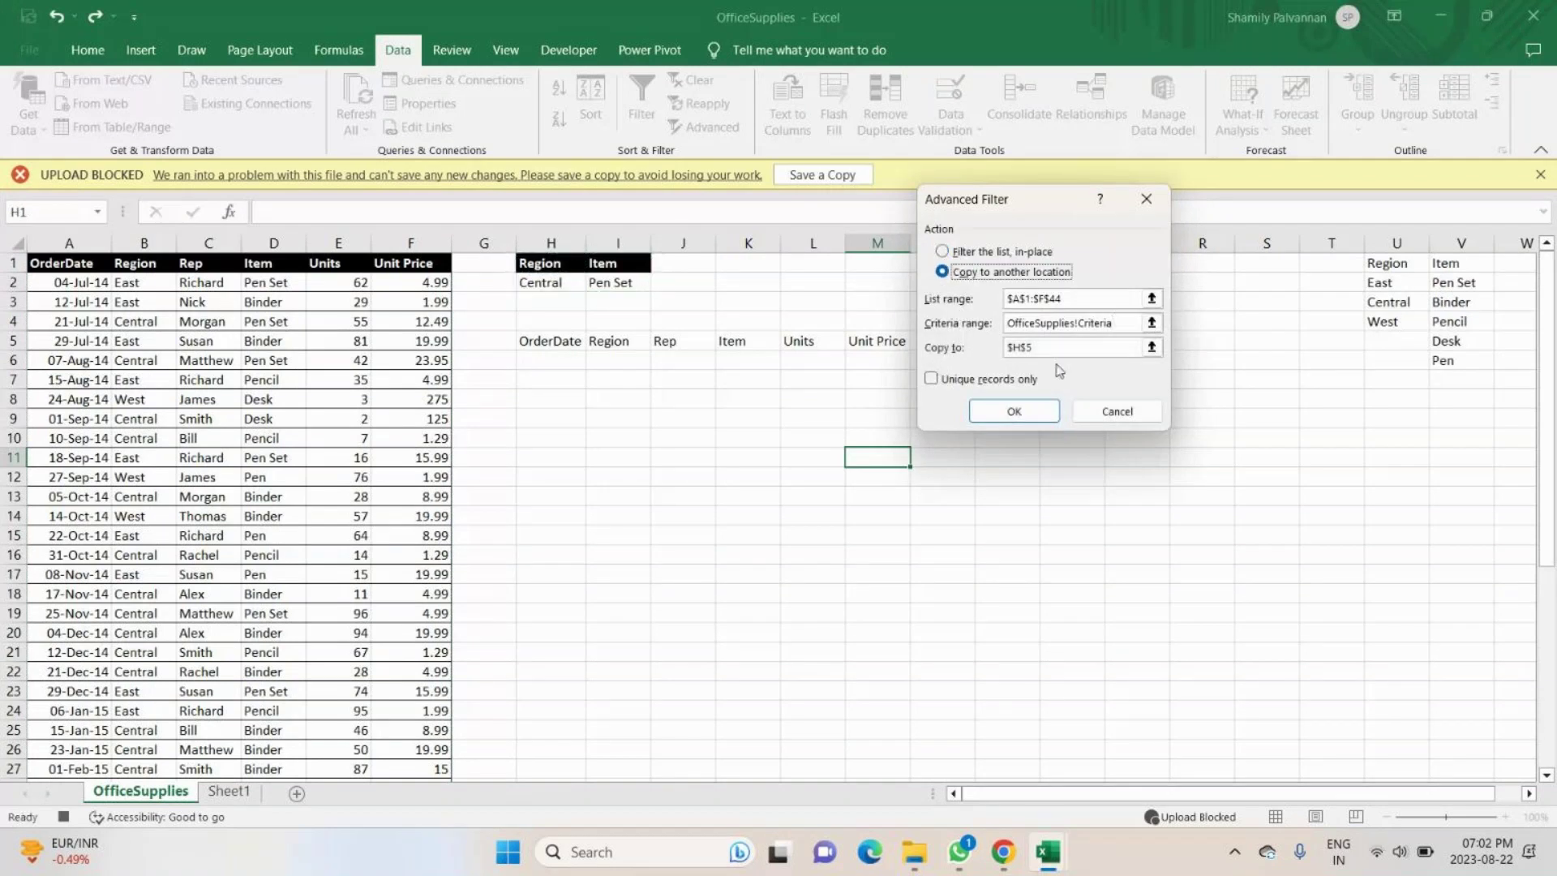
left_click(1052, 349)
key("BackSpace")
key("BackSpace")
key("BackSpace")
key("BackSpace")
left_click_drag(563, 359, 873, 756)
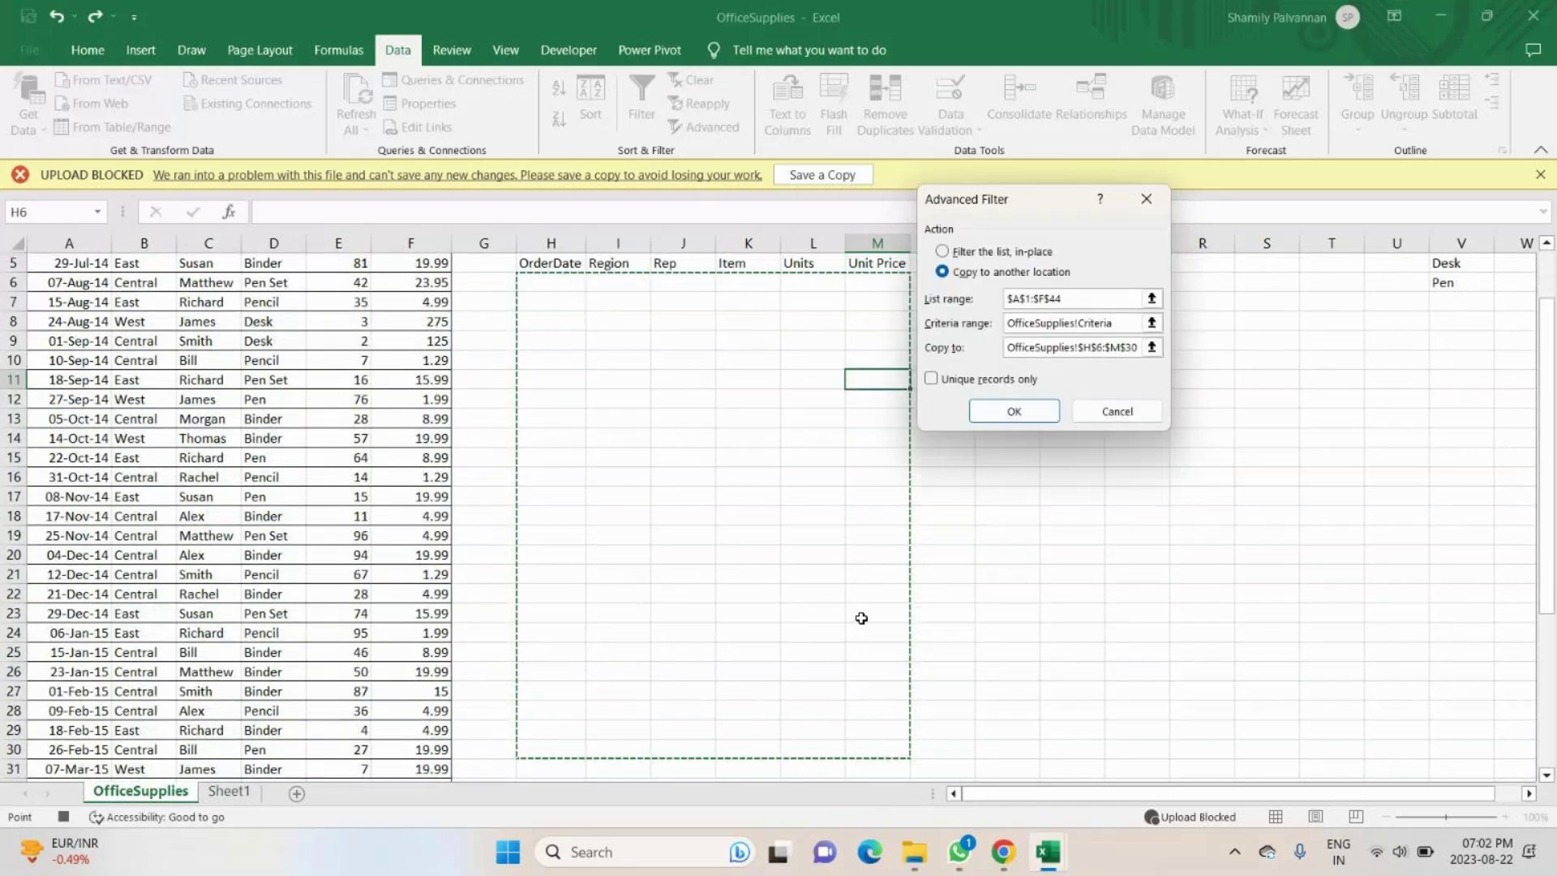
left_click(1014, 413)
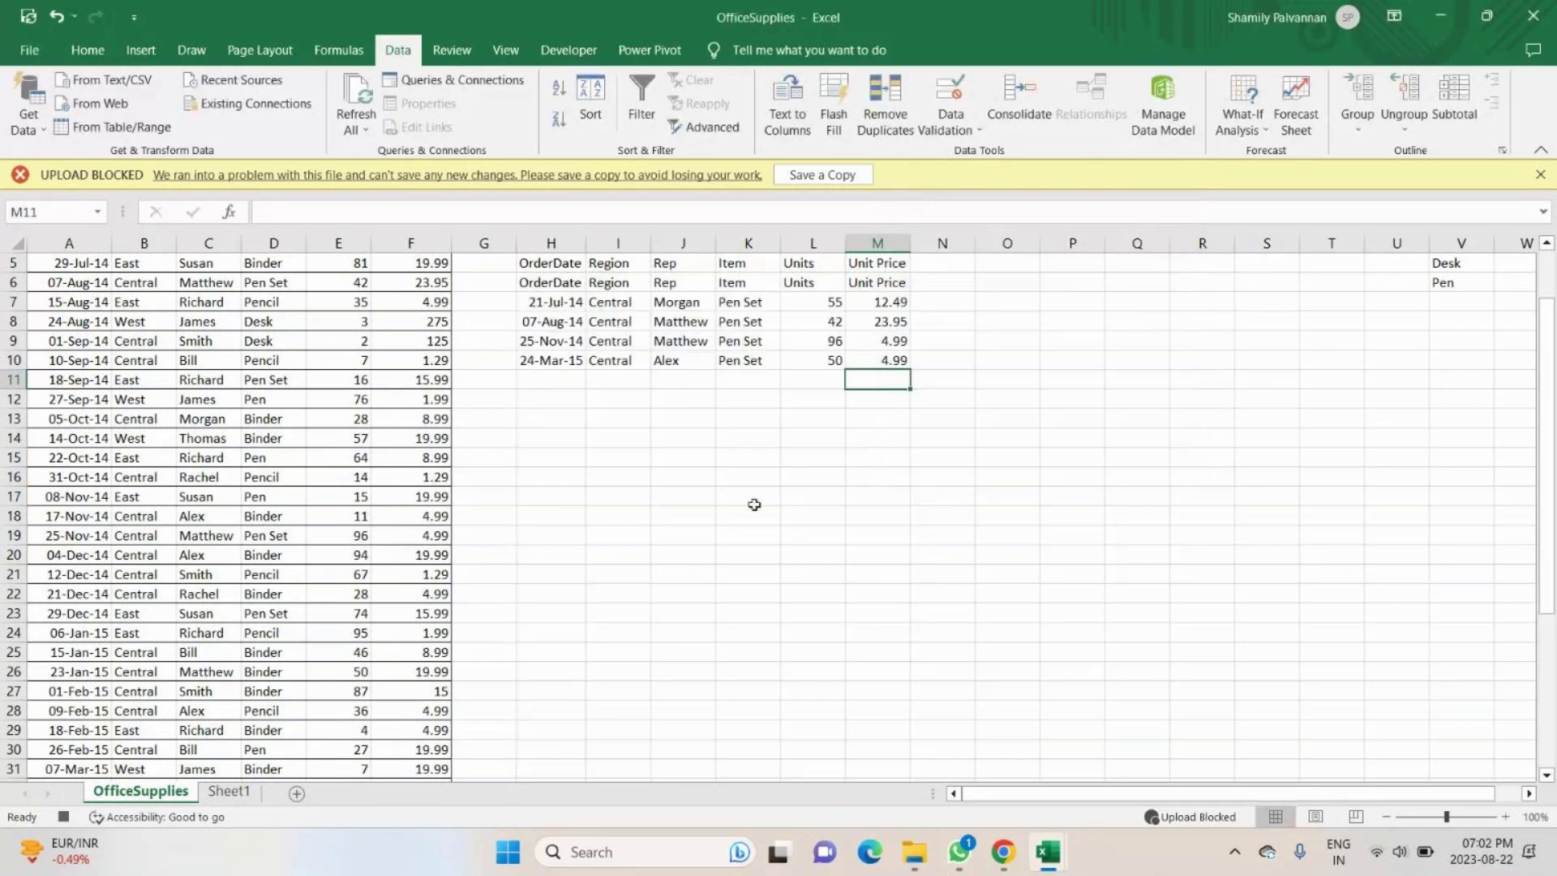
Stop the 'Pooja' macro recording.
scroll(833, 394, "up", 2)
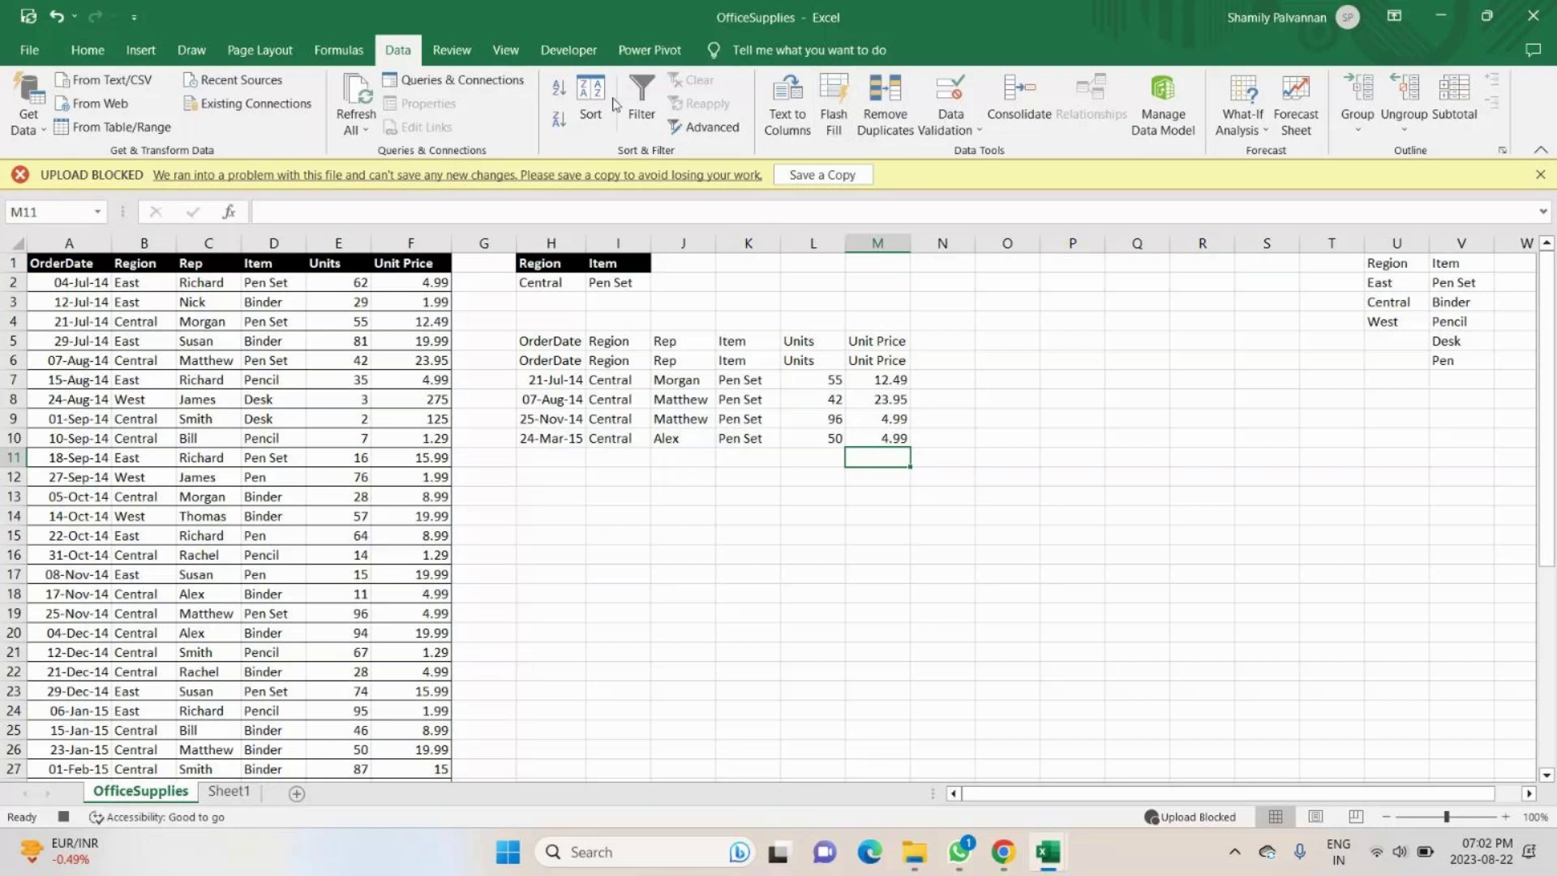
left_click(506, 51)
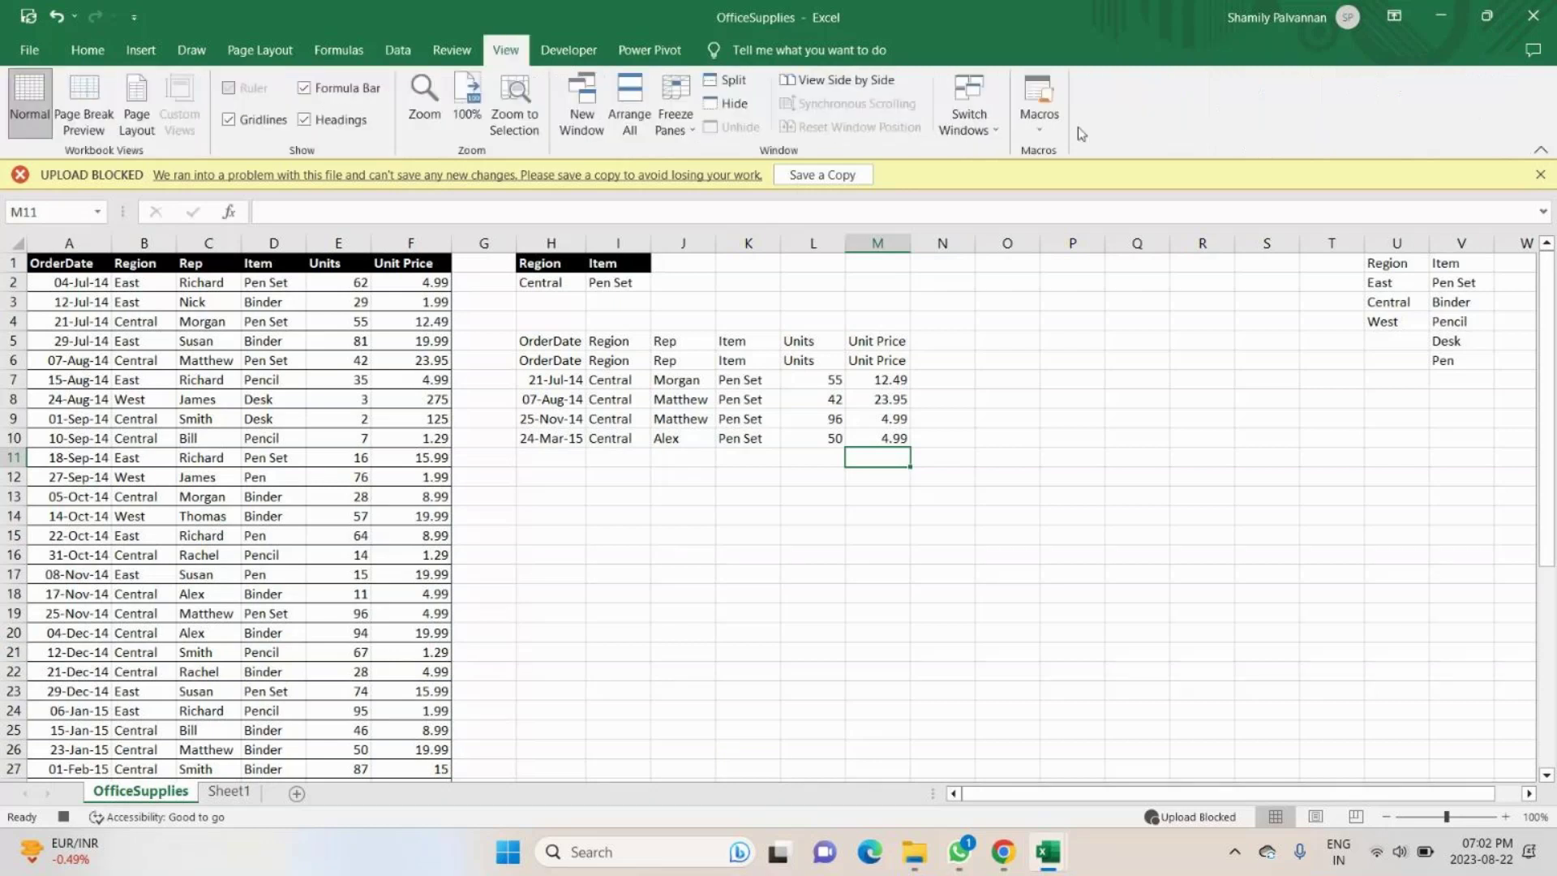
left_click(1040, 106)
left_click(1109, 179)
Clear the duplicate header row 5 above the extracted orders.
left_click_drag(484, 340, 882, 342)
key("Delete")
left_click(748, 516)
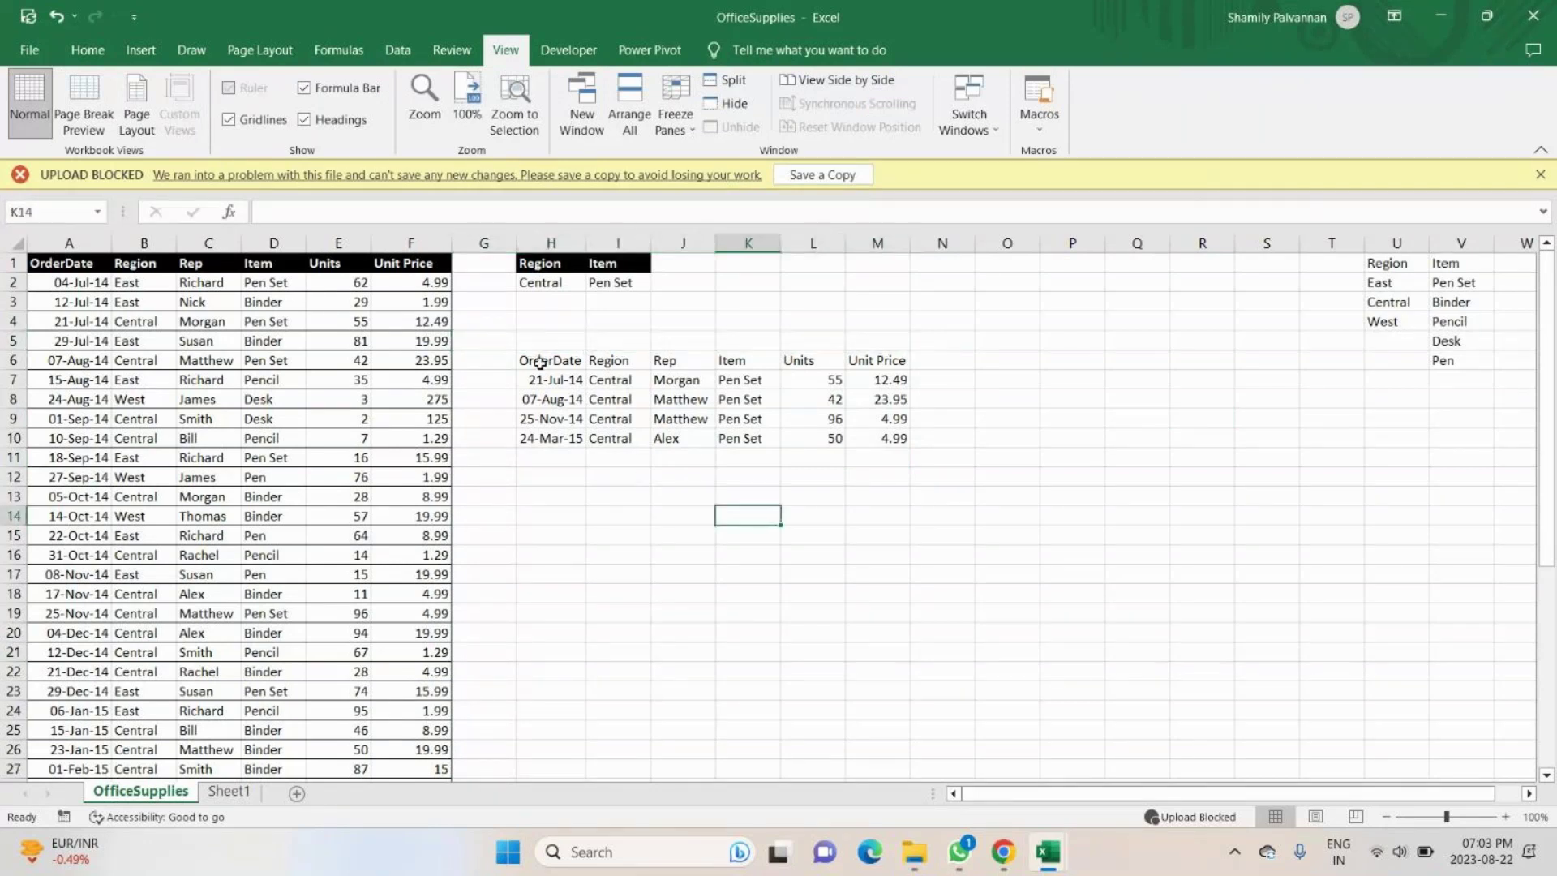
left_click(577, 285)
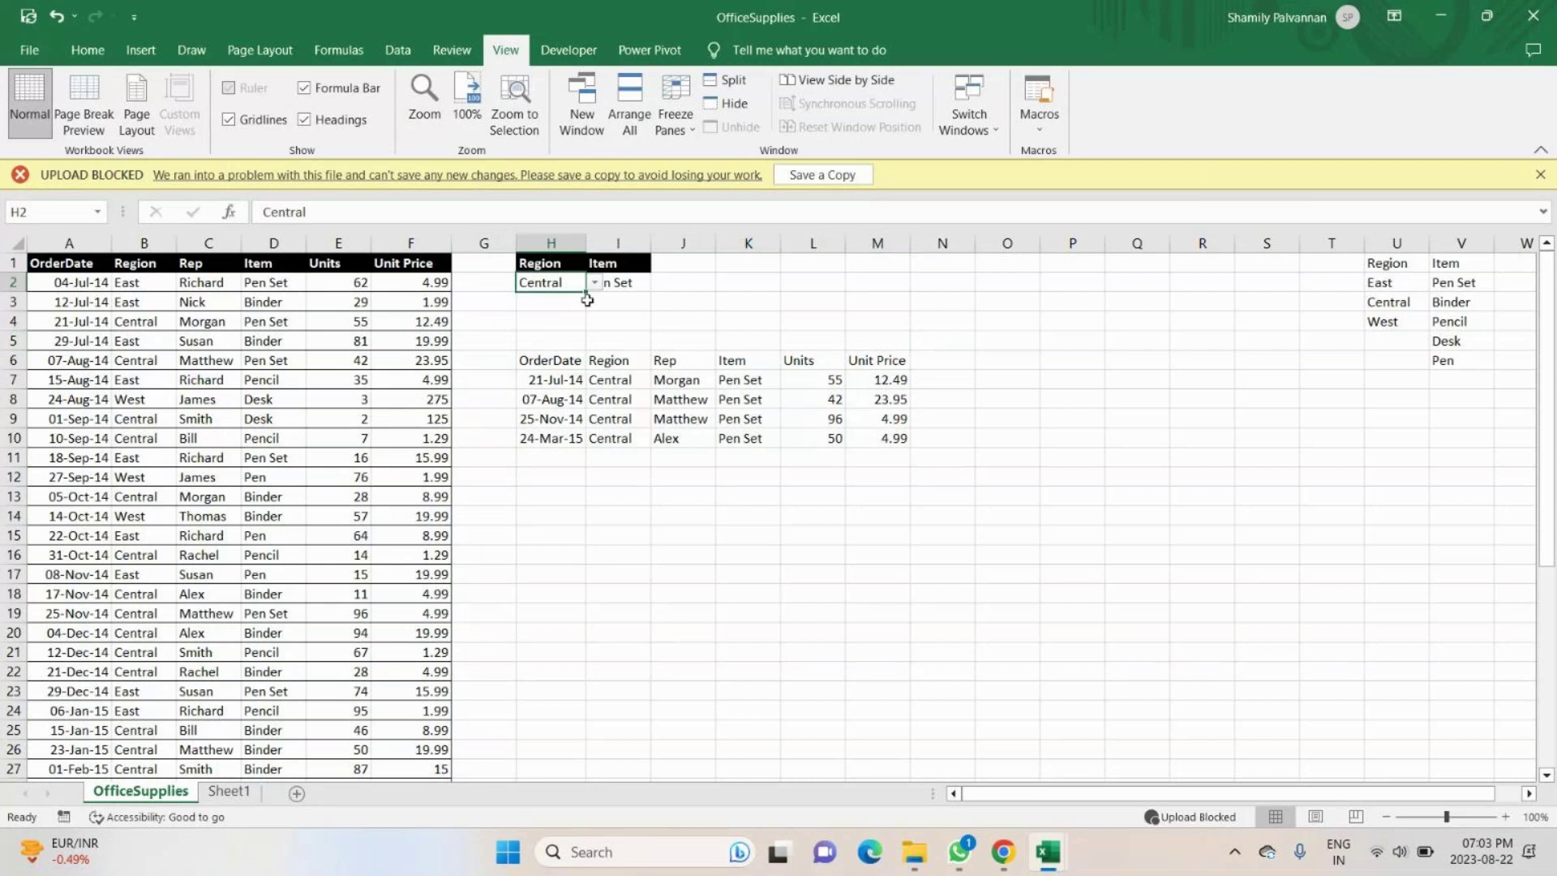
Set the criteria to East and Binder and run the Pooja macro.
left_click(594, 283)
left_click(542, 309)
left_click(629, 280)
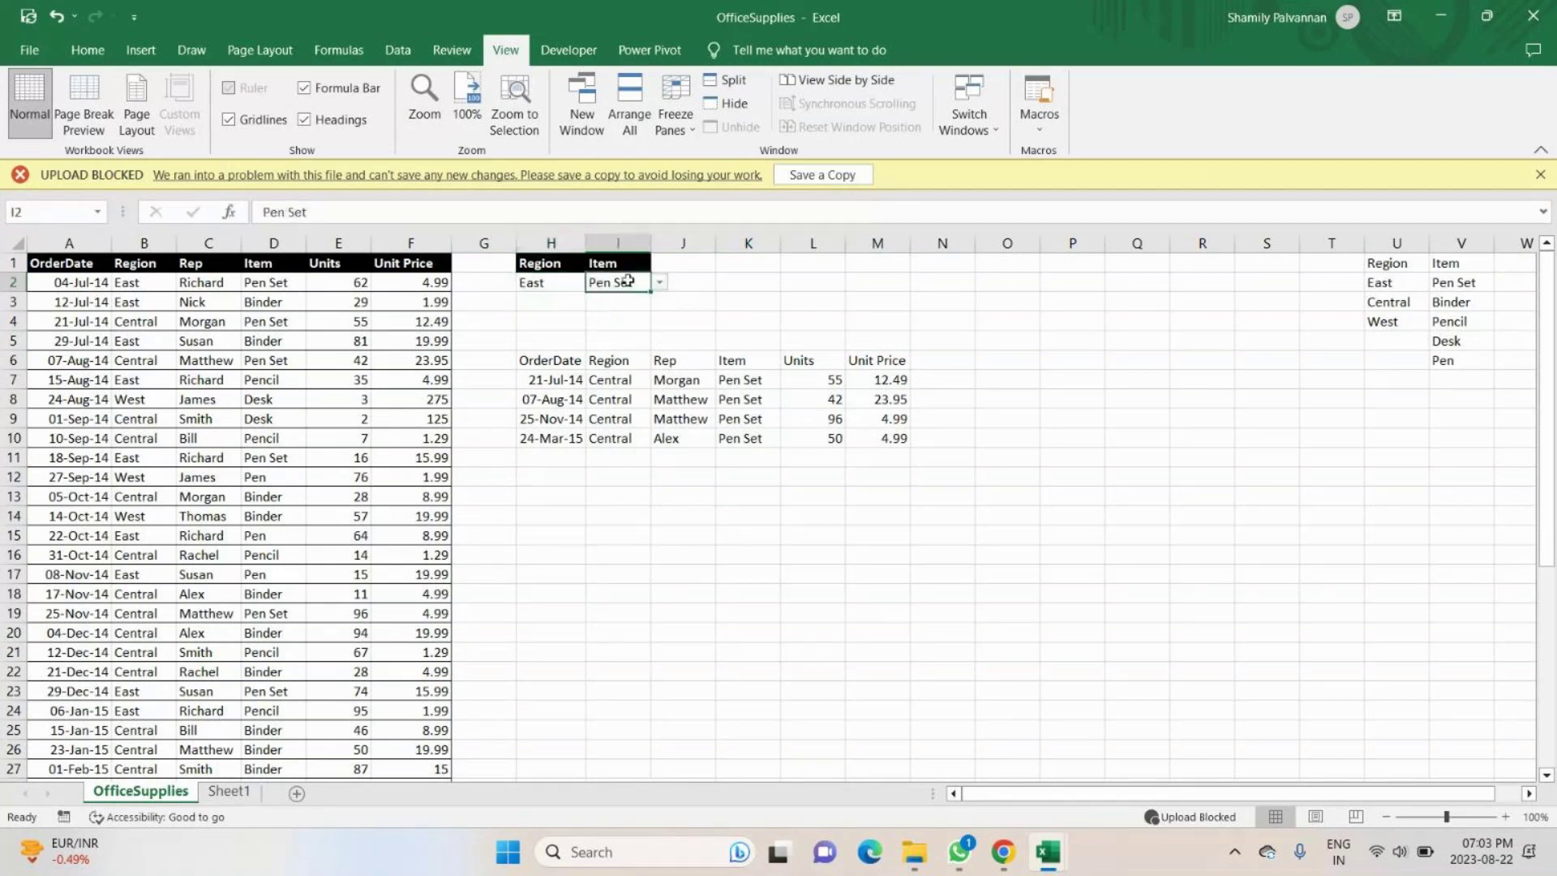
left_click(660, 282)
left_click(640, 313)
left_click(1042, 134)
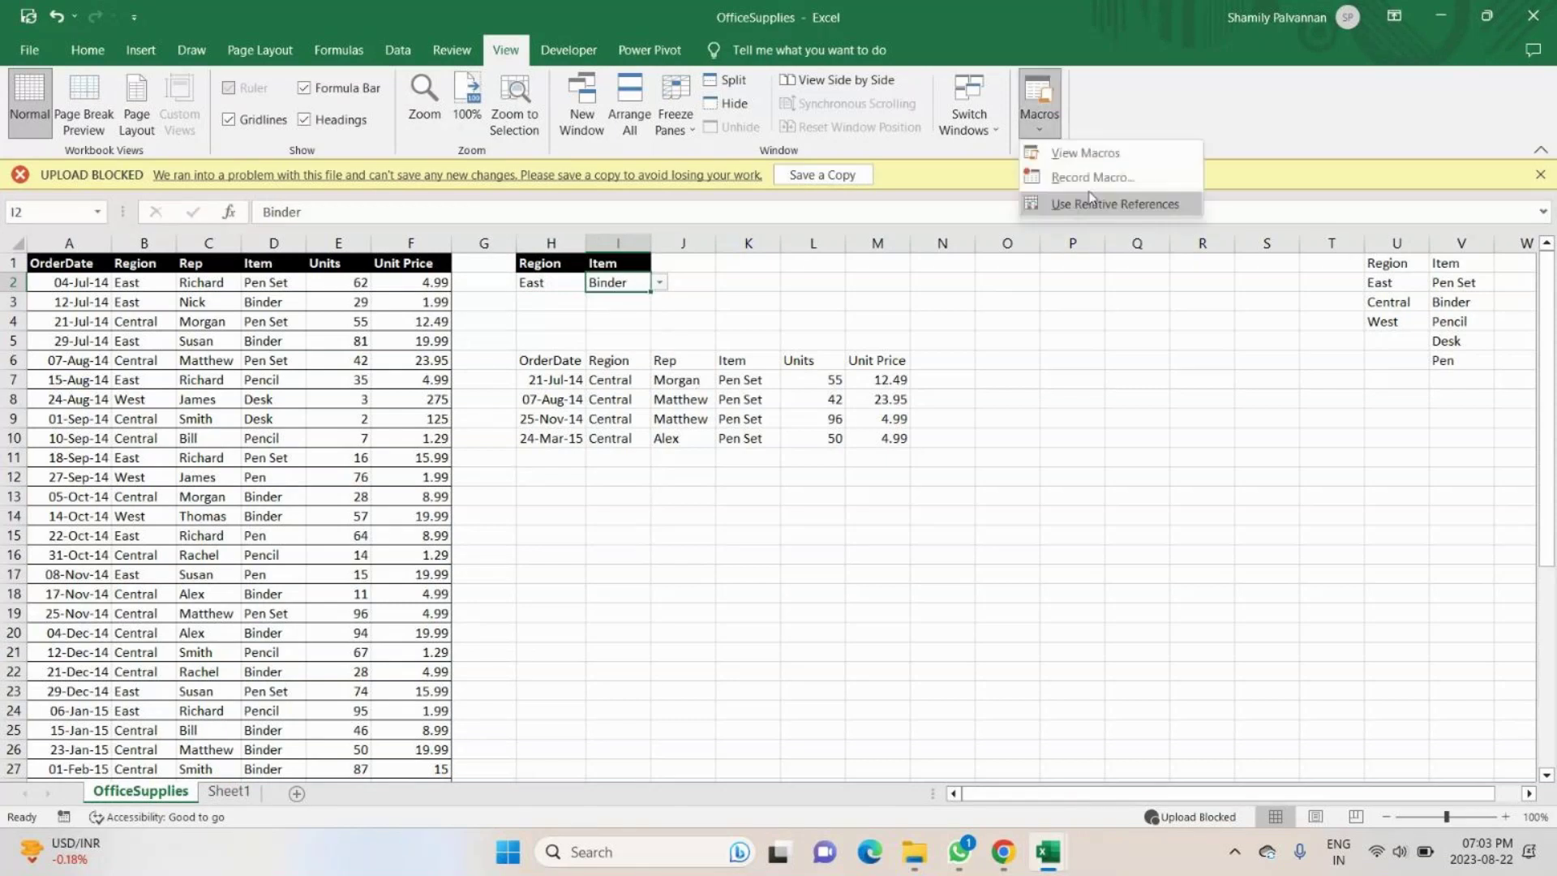
left_click(1093, 154)
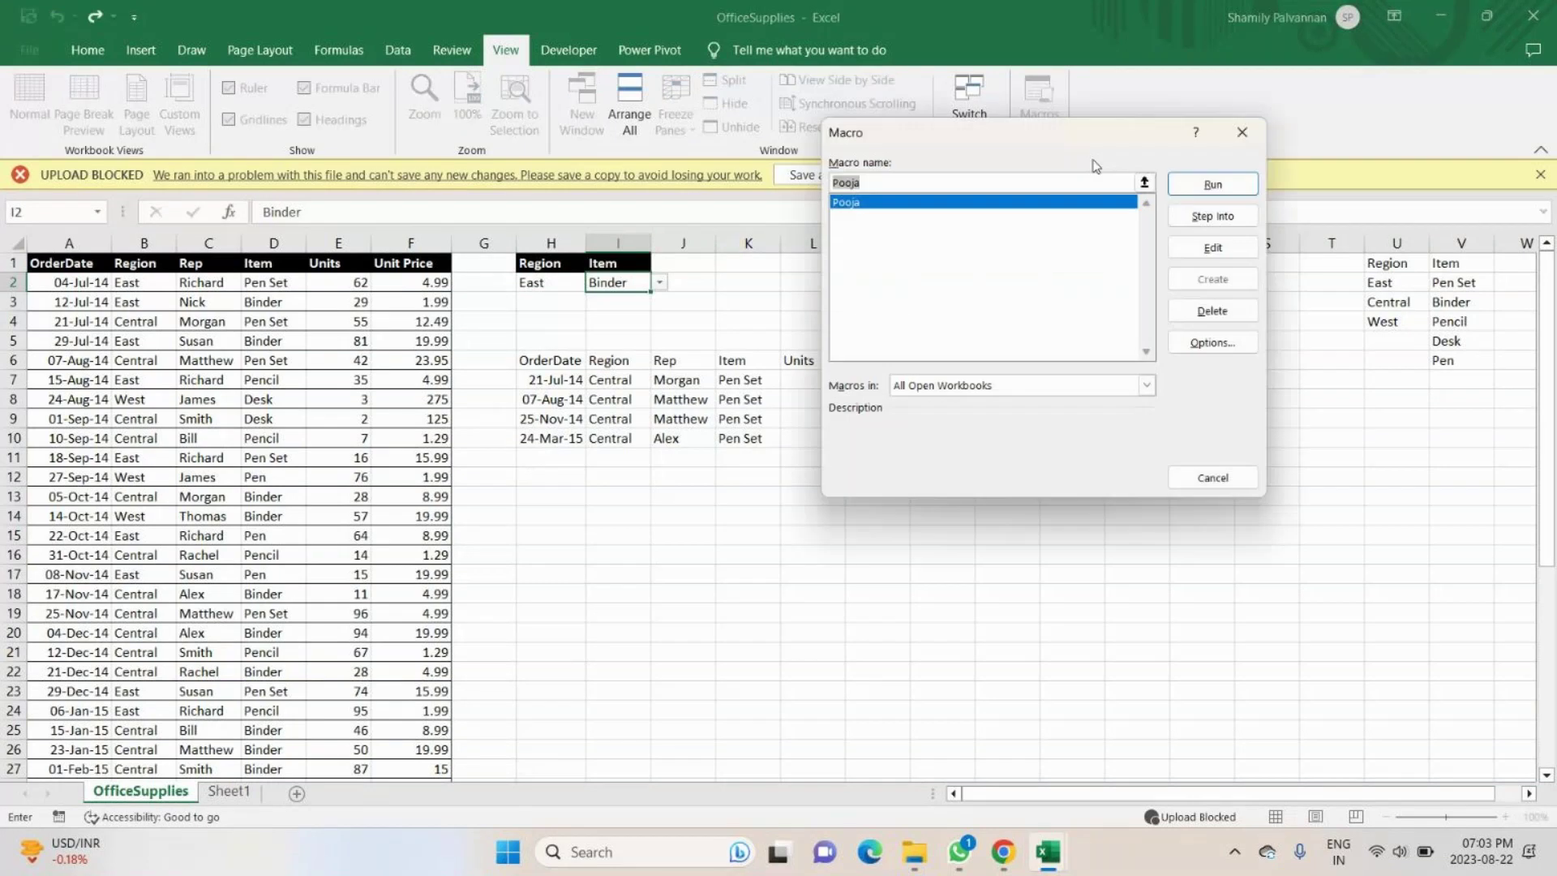
left_click(1213, 186)
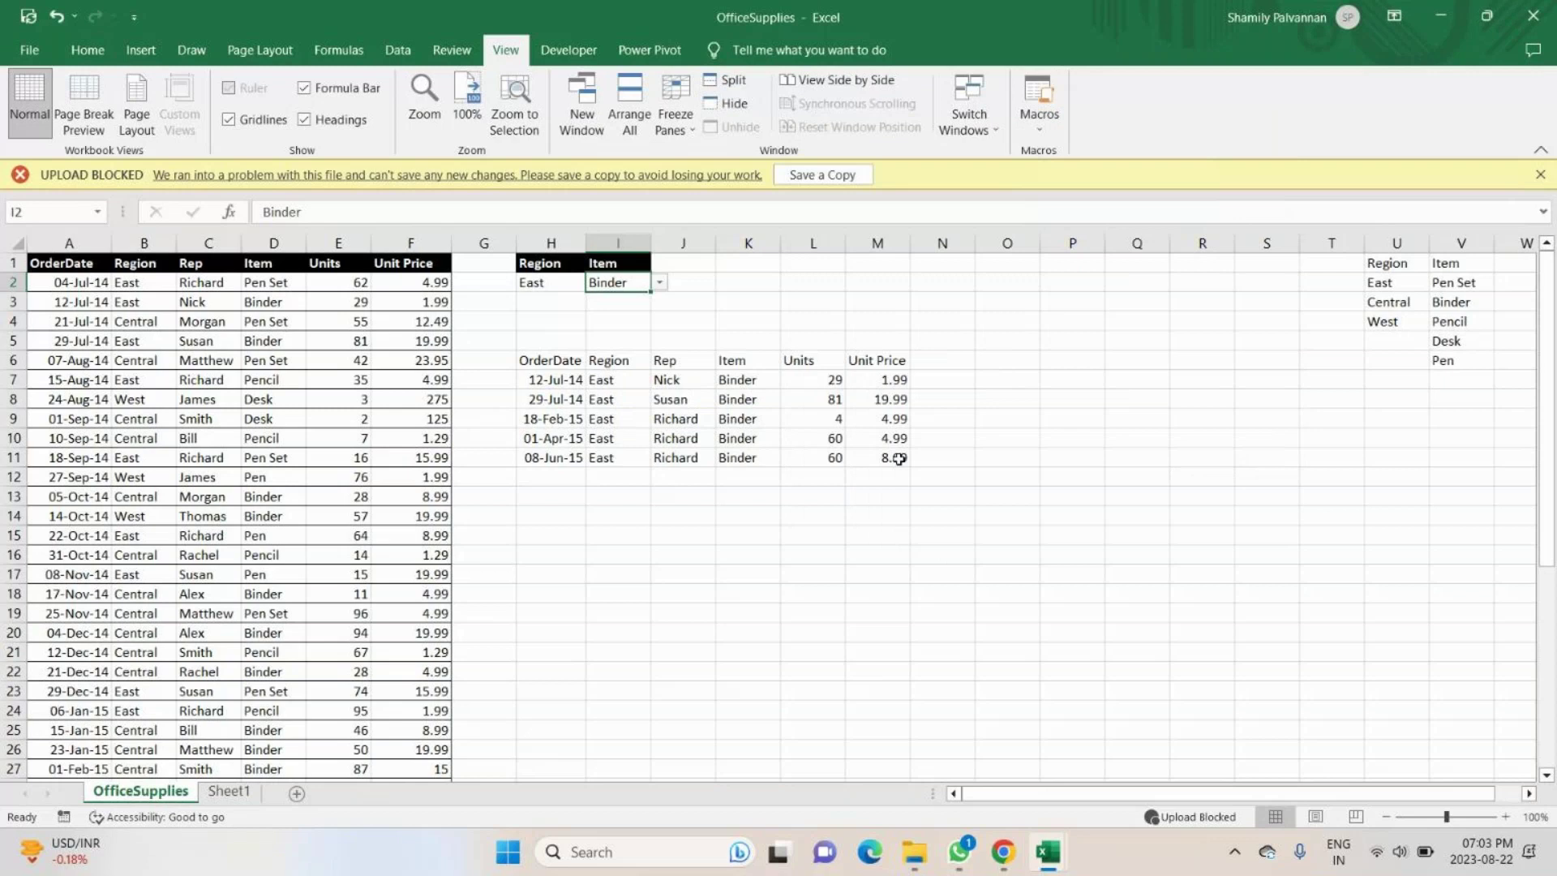
Change Item to Desk and rerun Pooja, leaving no matching orders.
left_click(1039, 122)
left_click(1023, 507)
left_click(660, 283)
left_click(610, 337)
left_click(1037, 130)
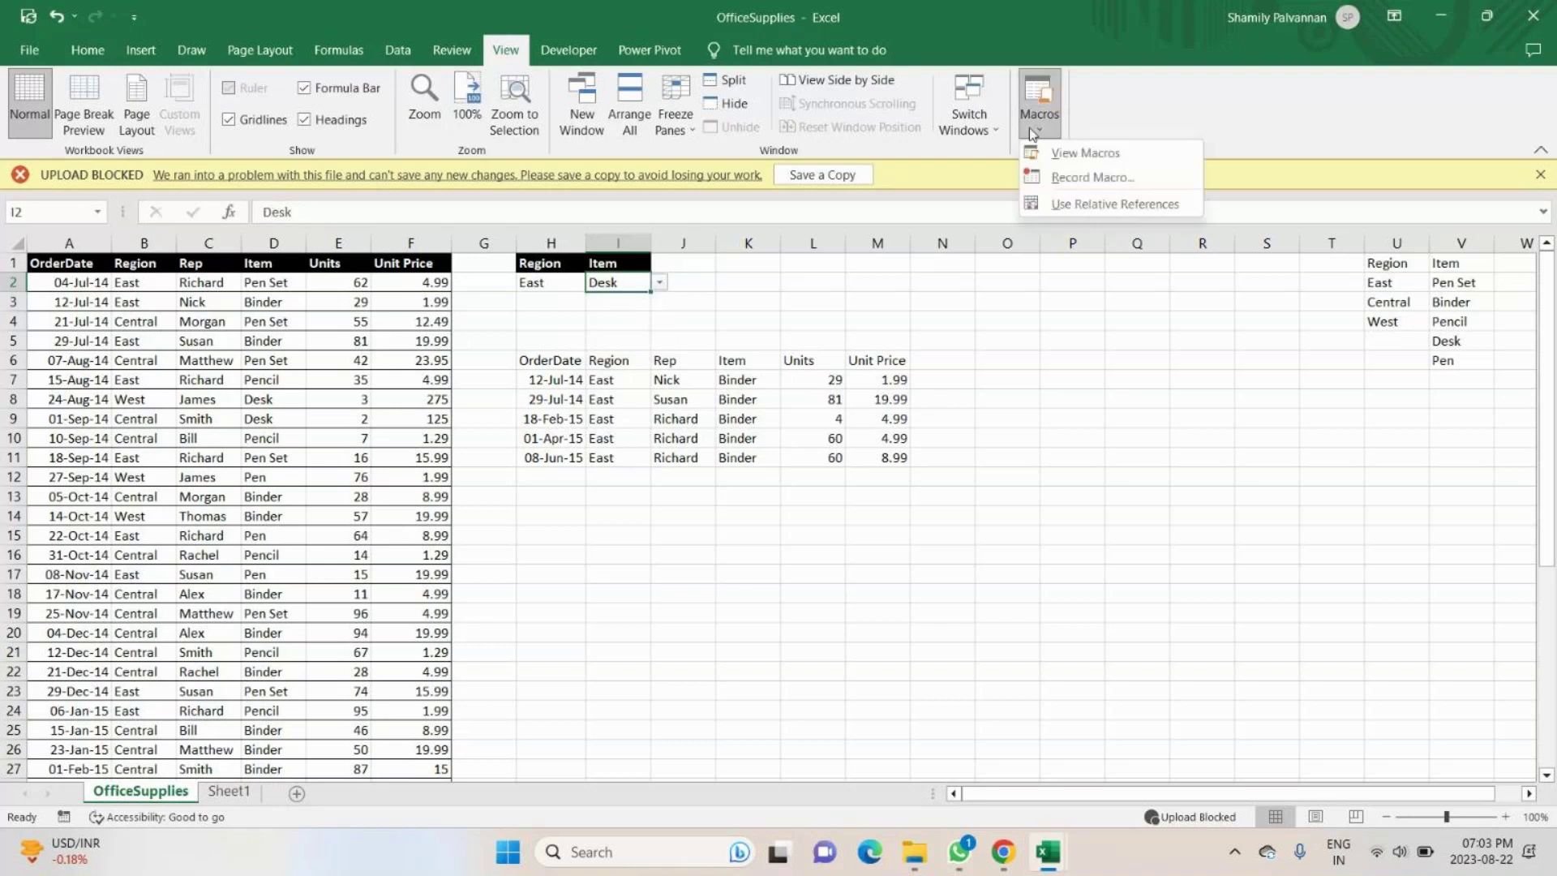
left_click(1068, 153)
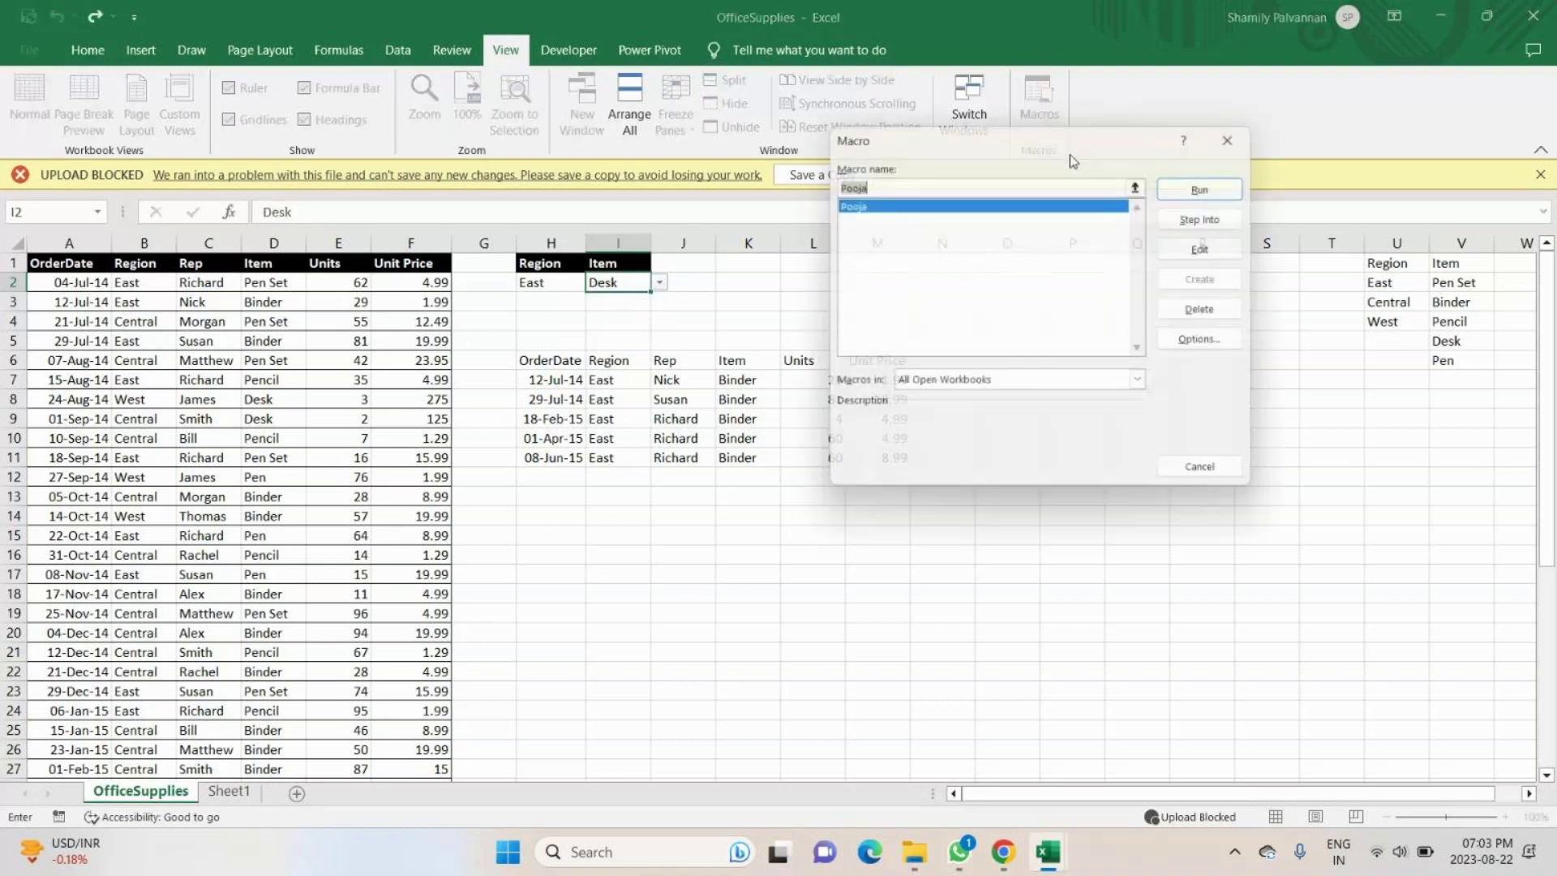
double_click(923, 202)
left_click_drag(551, 380, 750, 518)
left_click(927, 422)
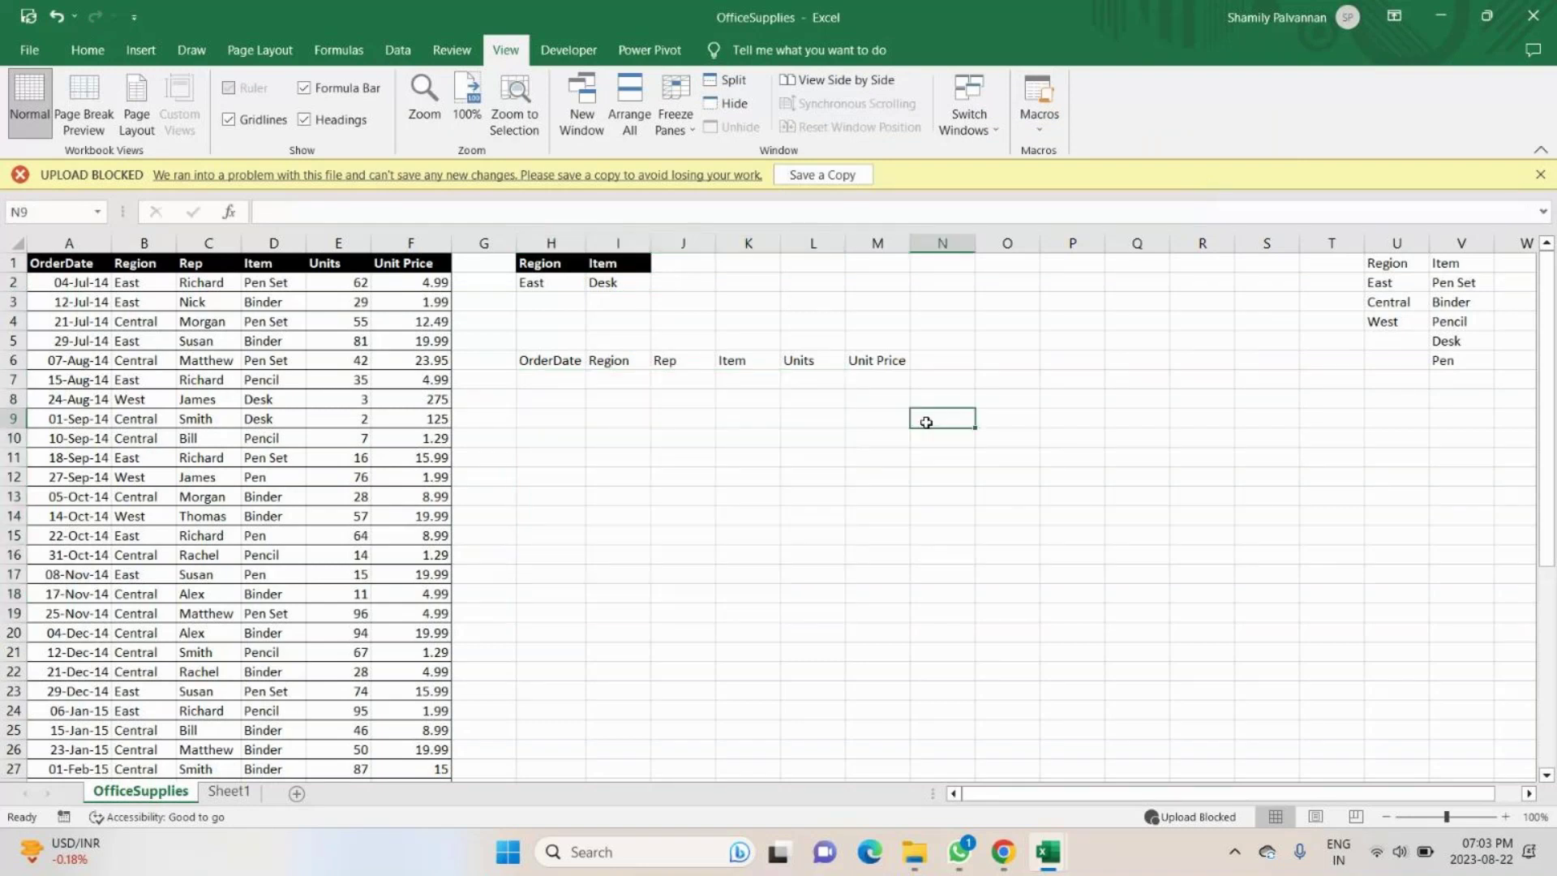
Set Item to Pen and run the filter macro for East Pen.
left_click(602, 284)
left_click(660, 282)
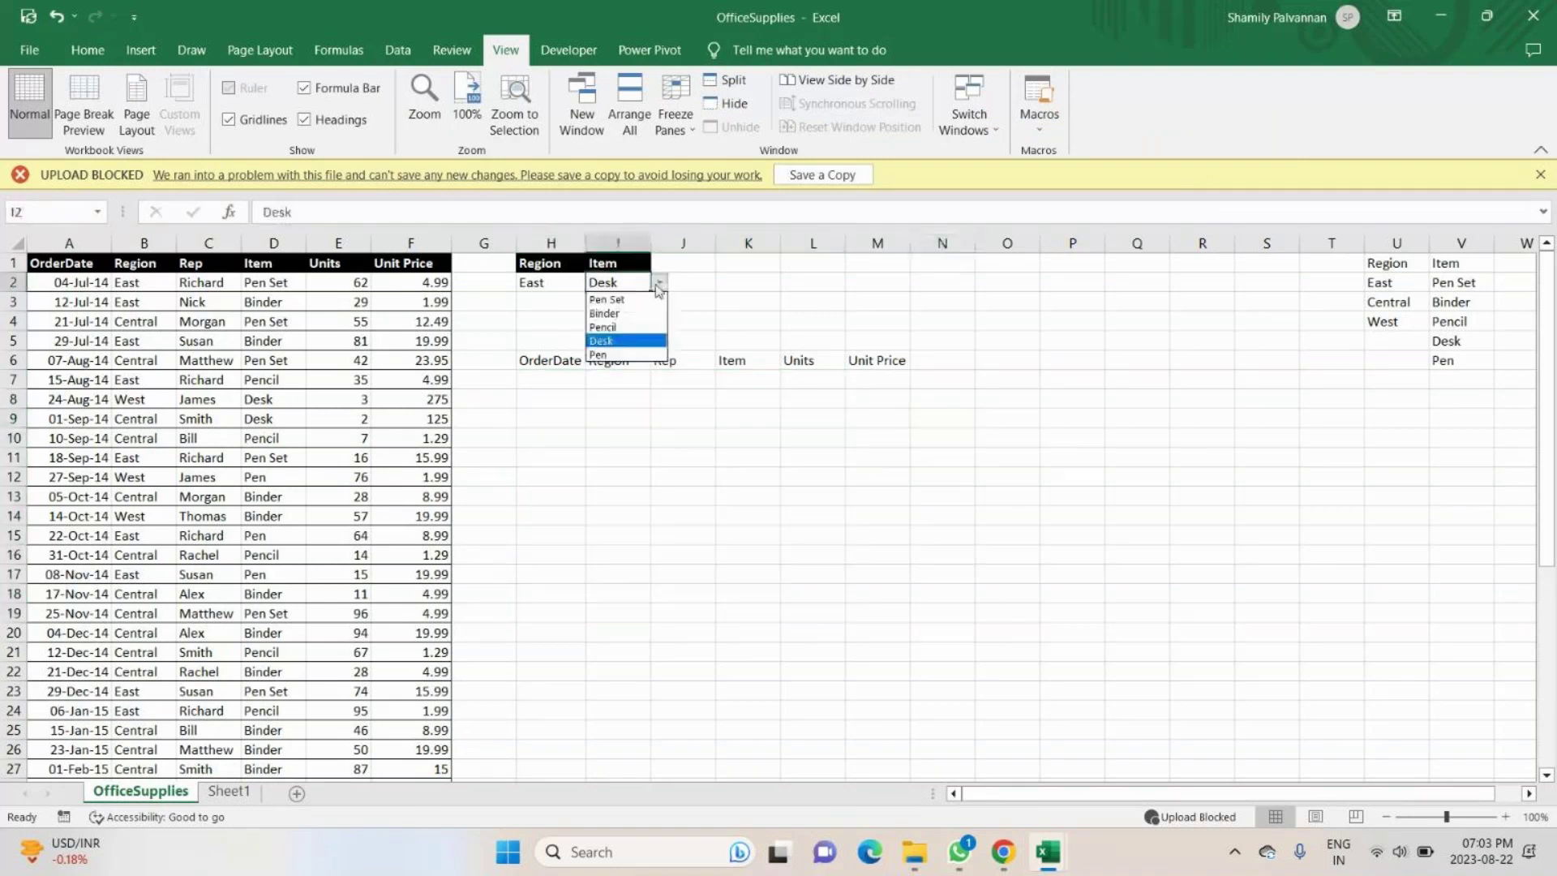
left_click(601, 355)
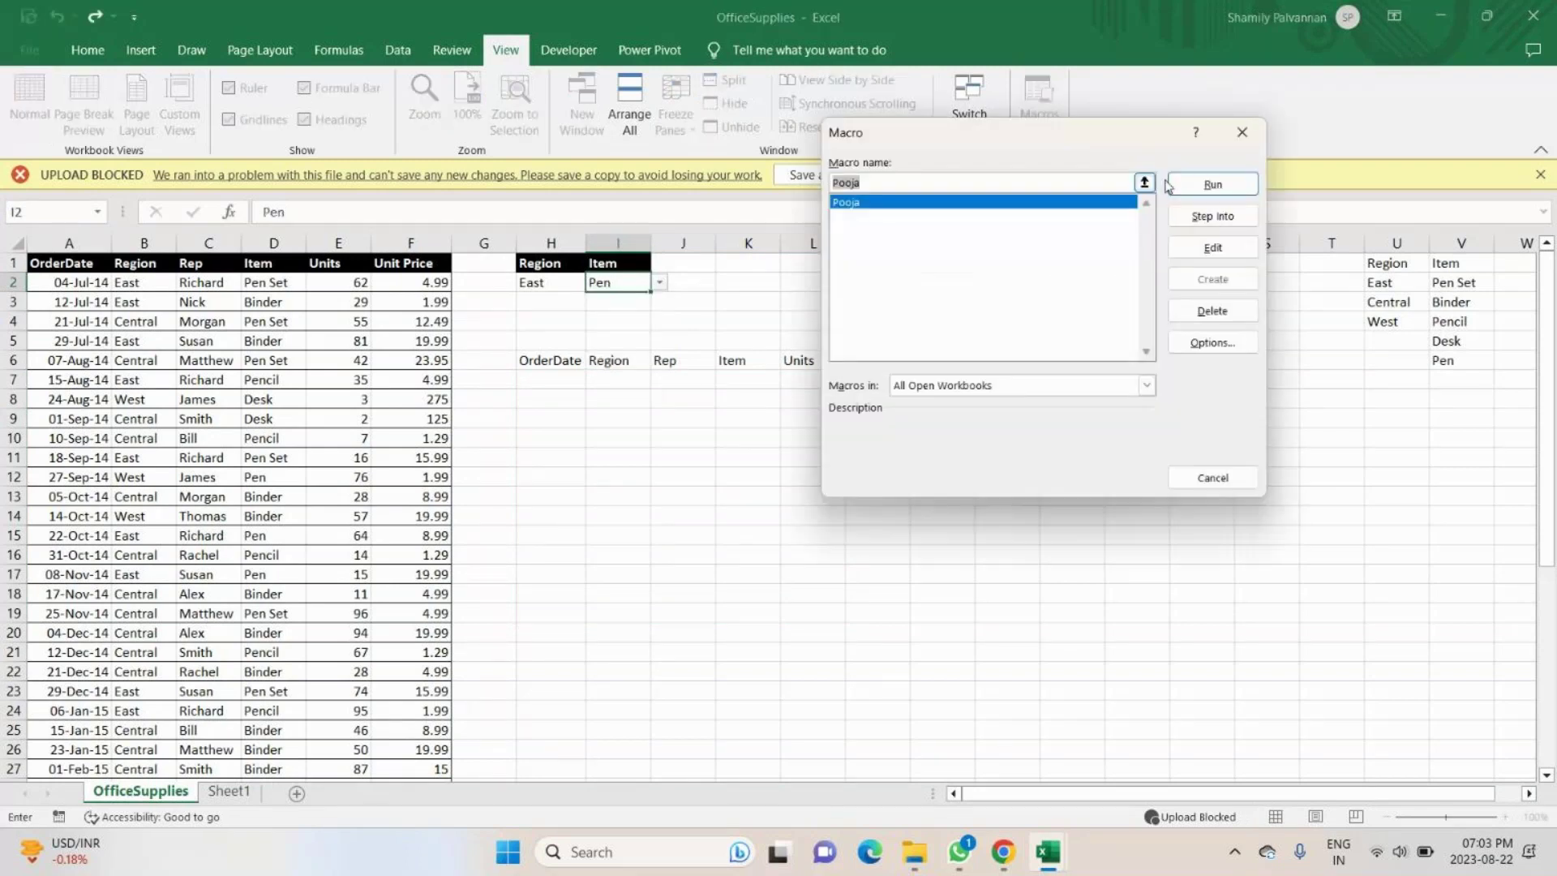
left_click(1170, 184)
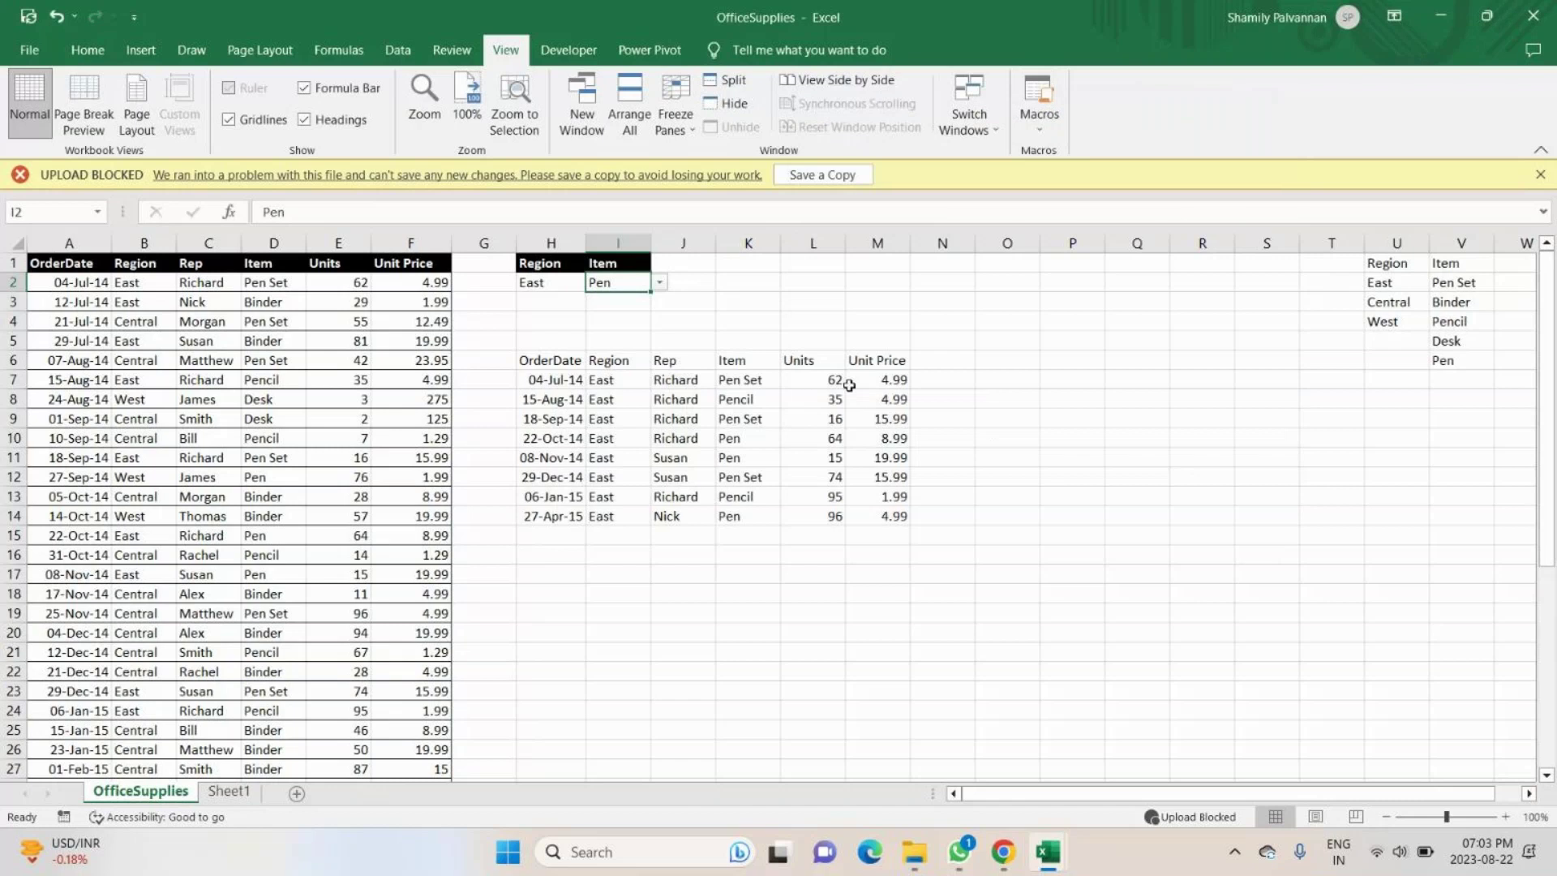
left_click(1039, 118)
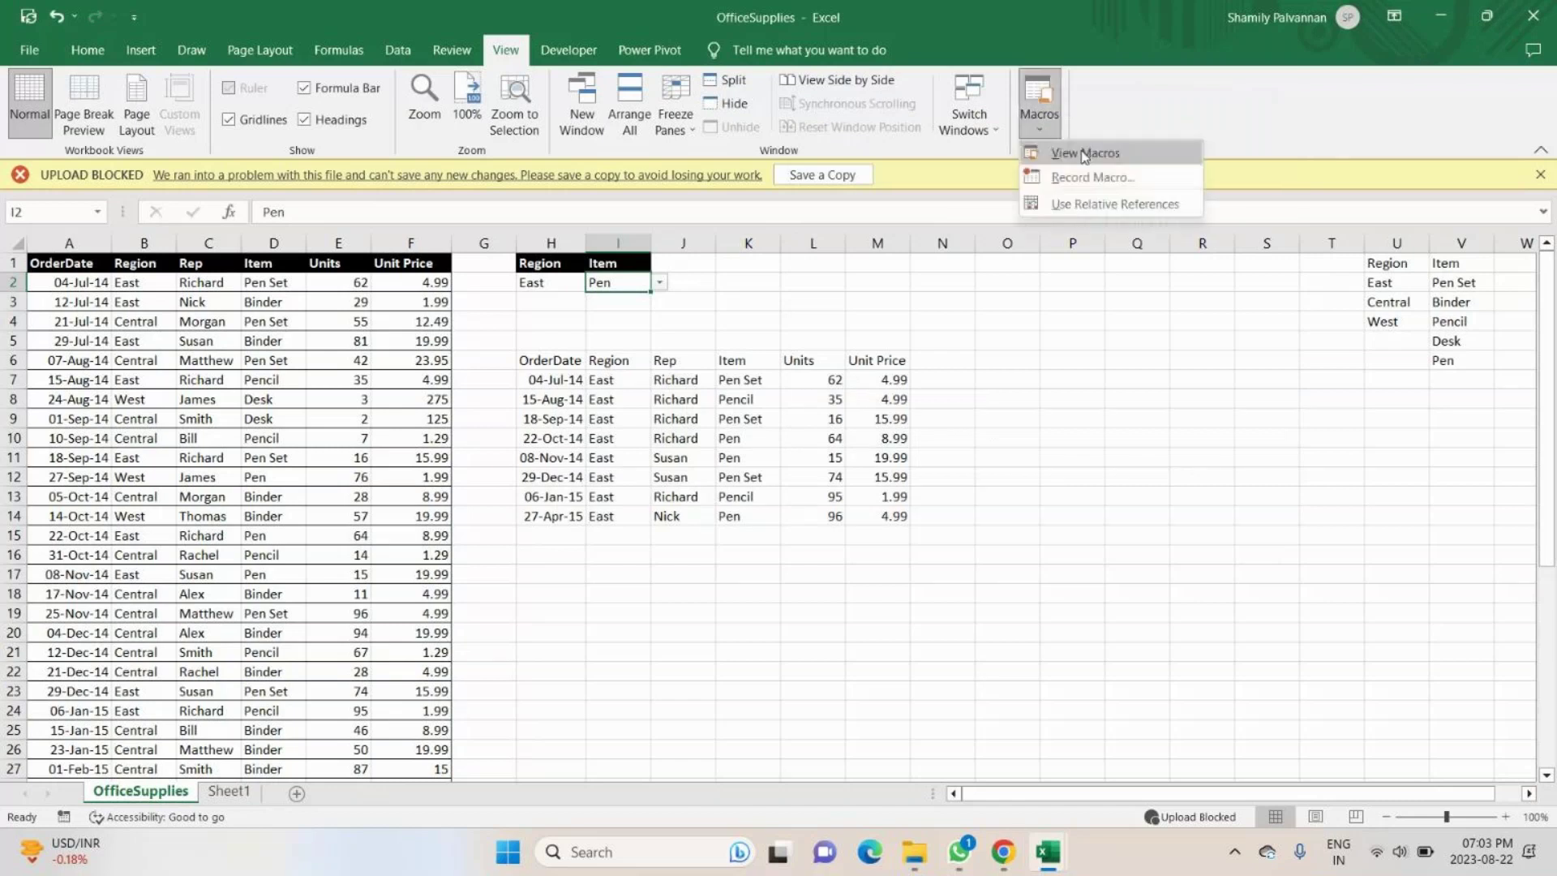
Switch the Region criterion to West, then Central, widening column H for the dates.
left_click(528, 284)
left_click(595, 282)
left_click(546, 327)
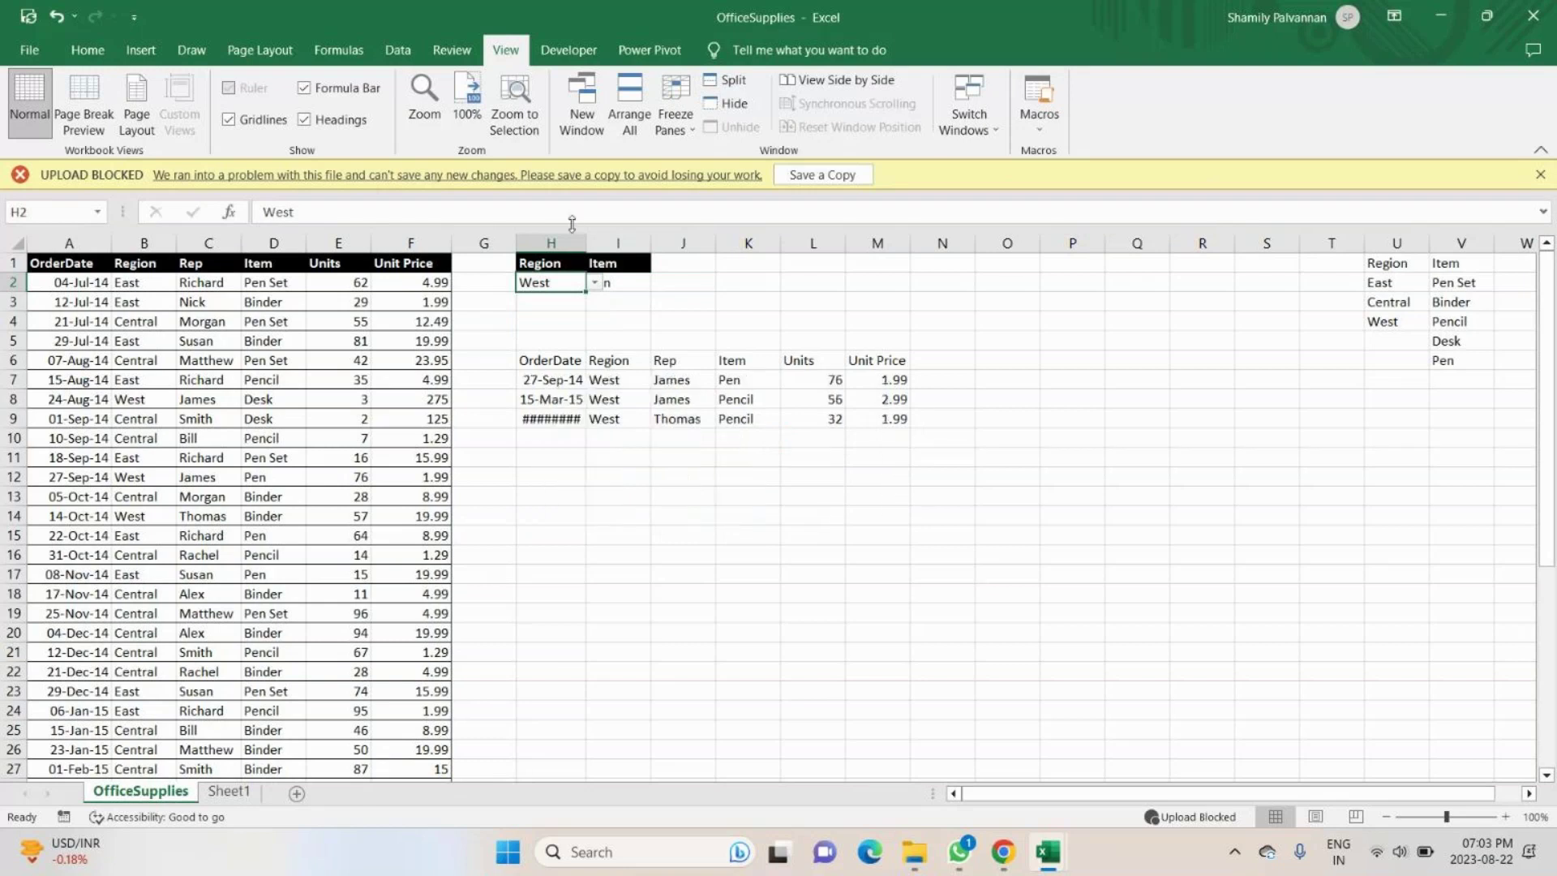
left_click_drag(583, 245, 586, 245)
left_click(597, 282)
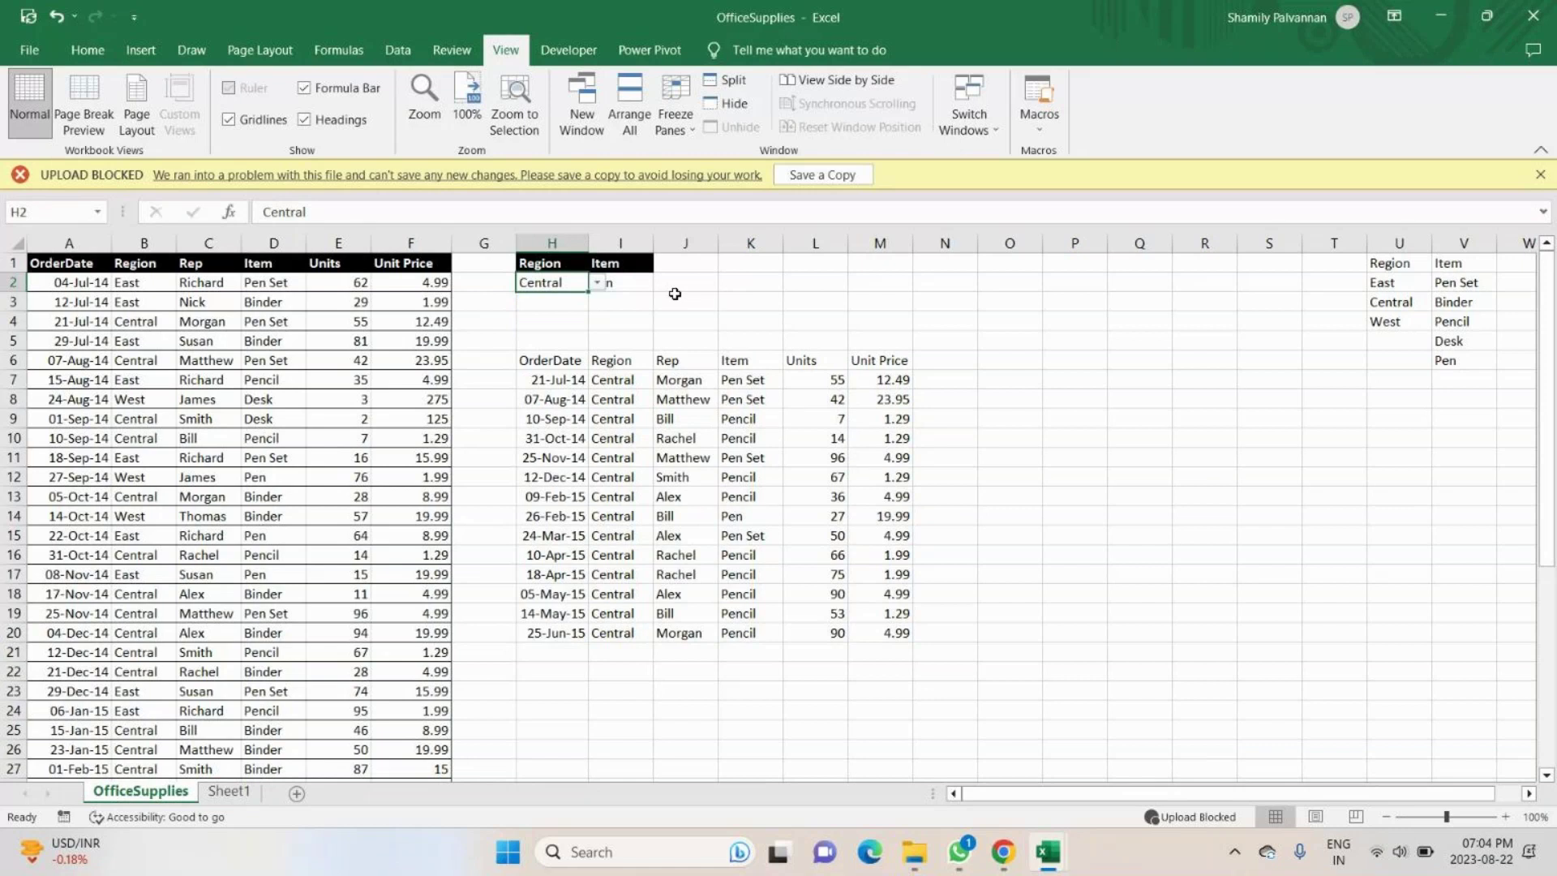
key("Right")
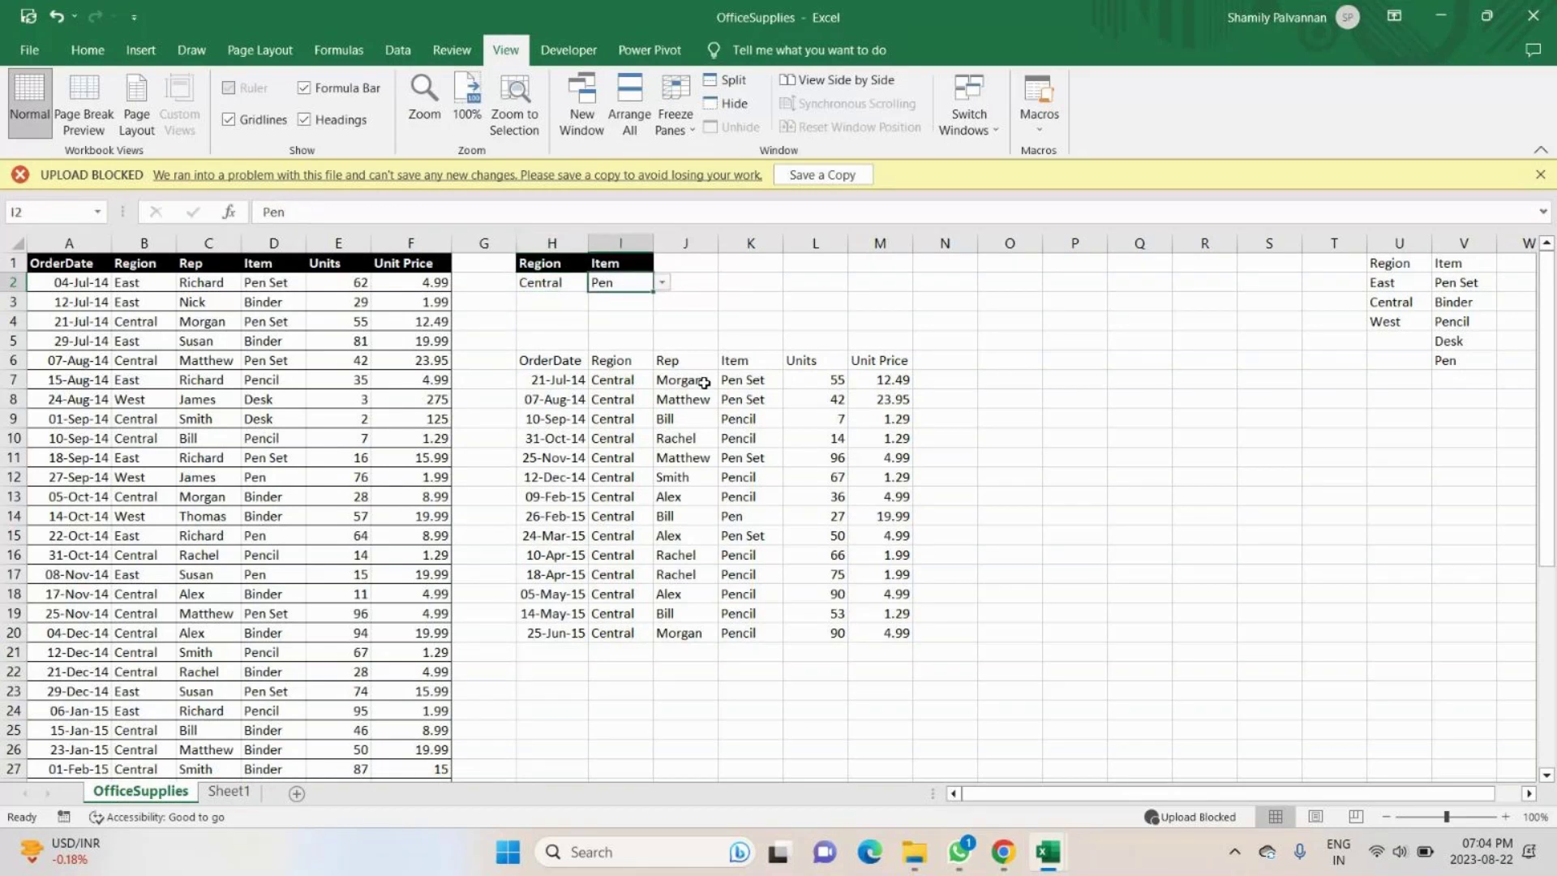
key("alt+Tab")
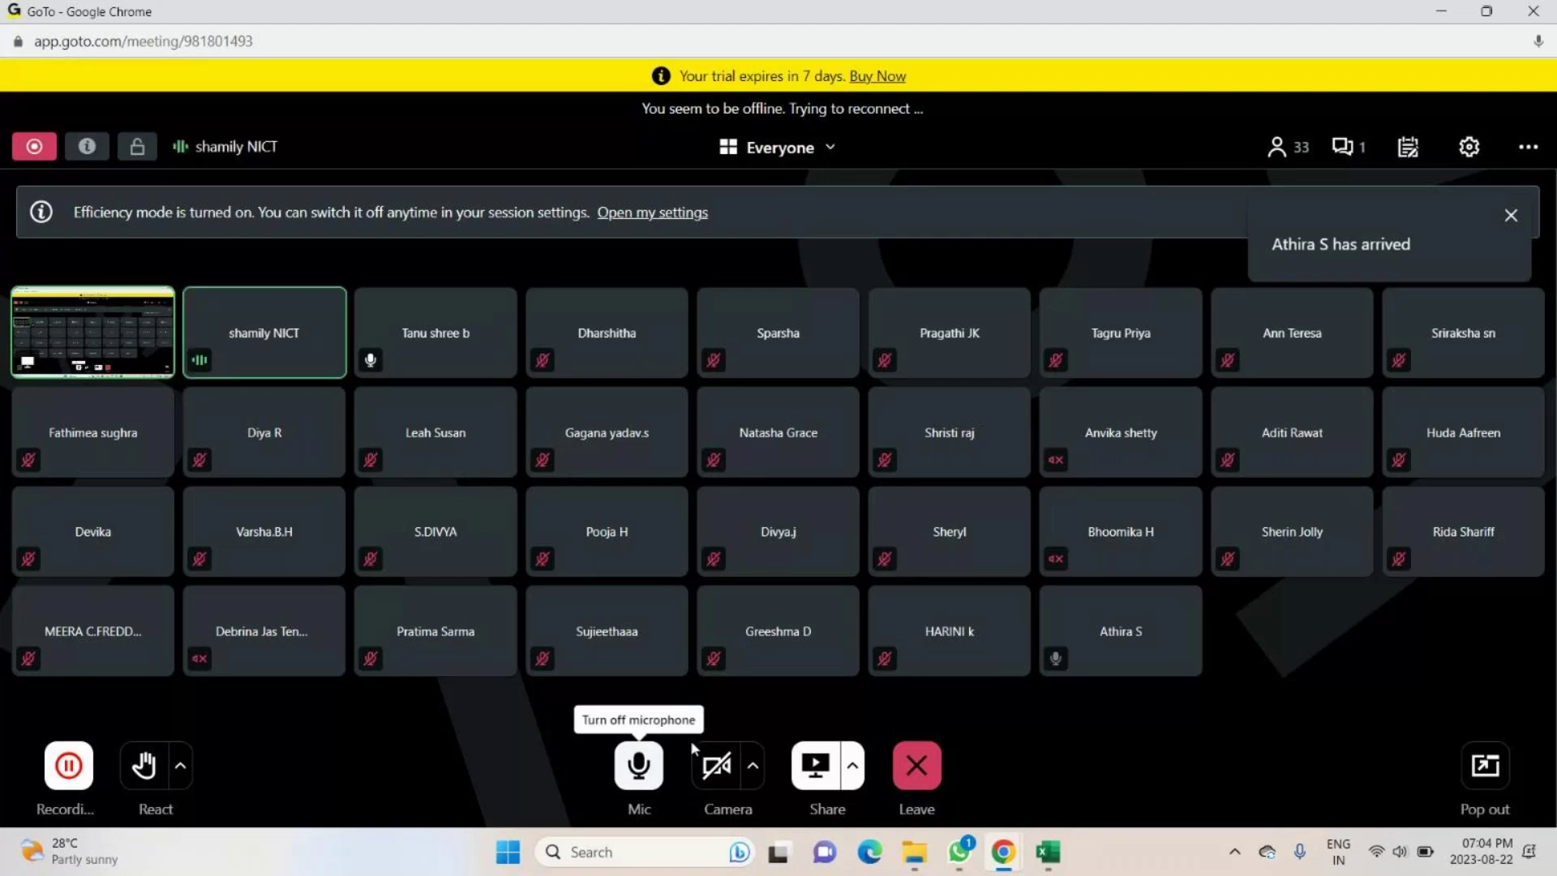
Mute the microphone in GoTo Meeting and return to the Excel workbook.
left_click(1344, 154)
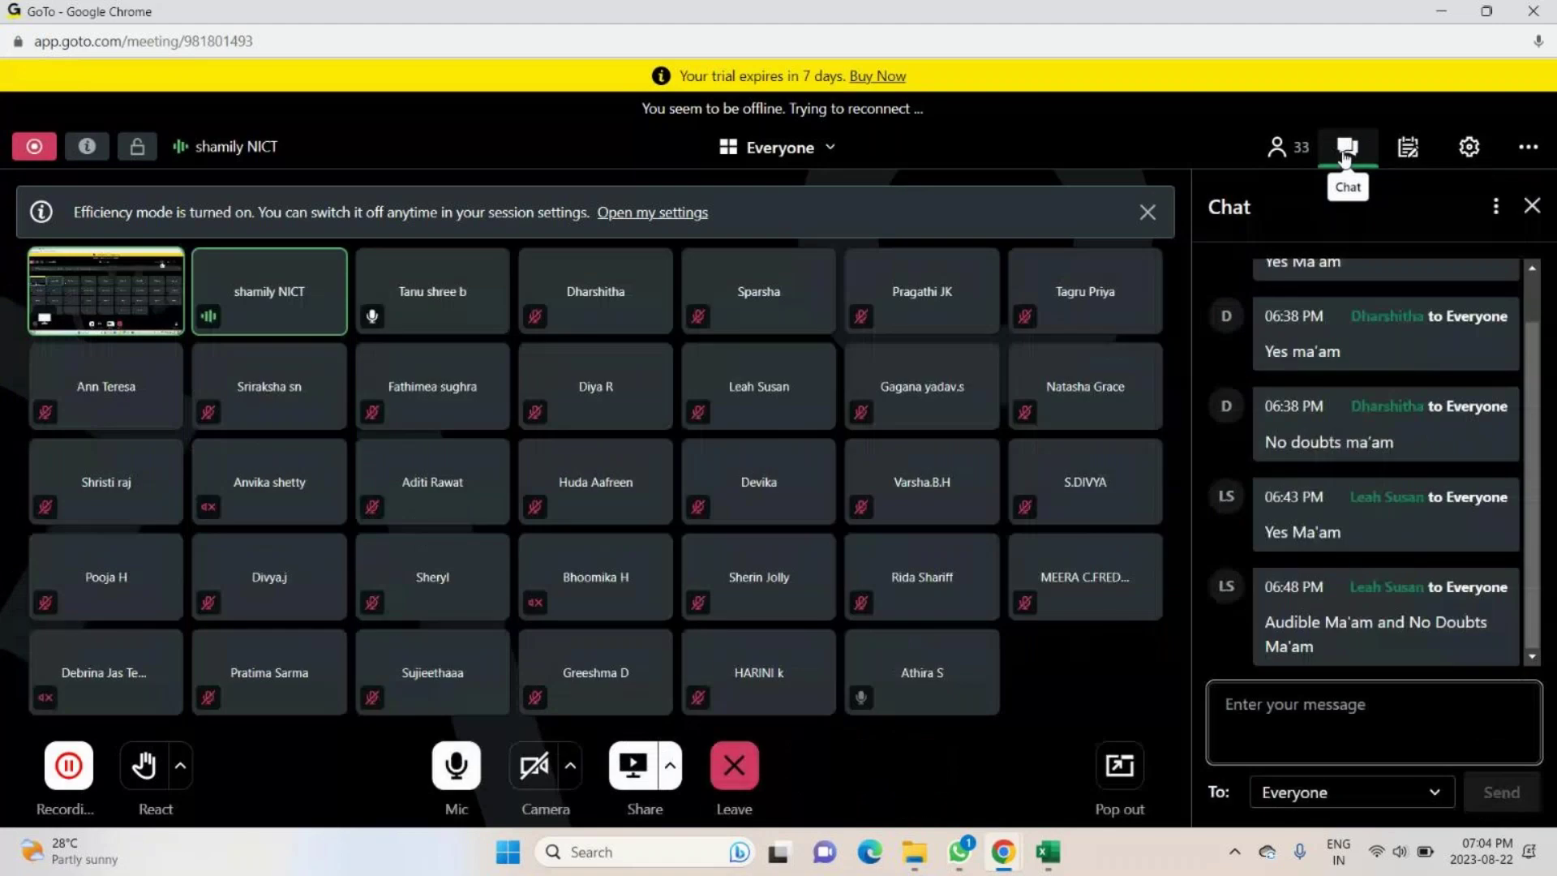
left_click(1347, 147)
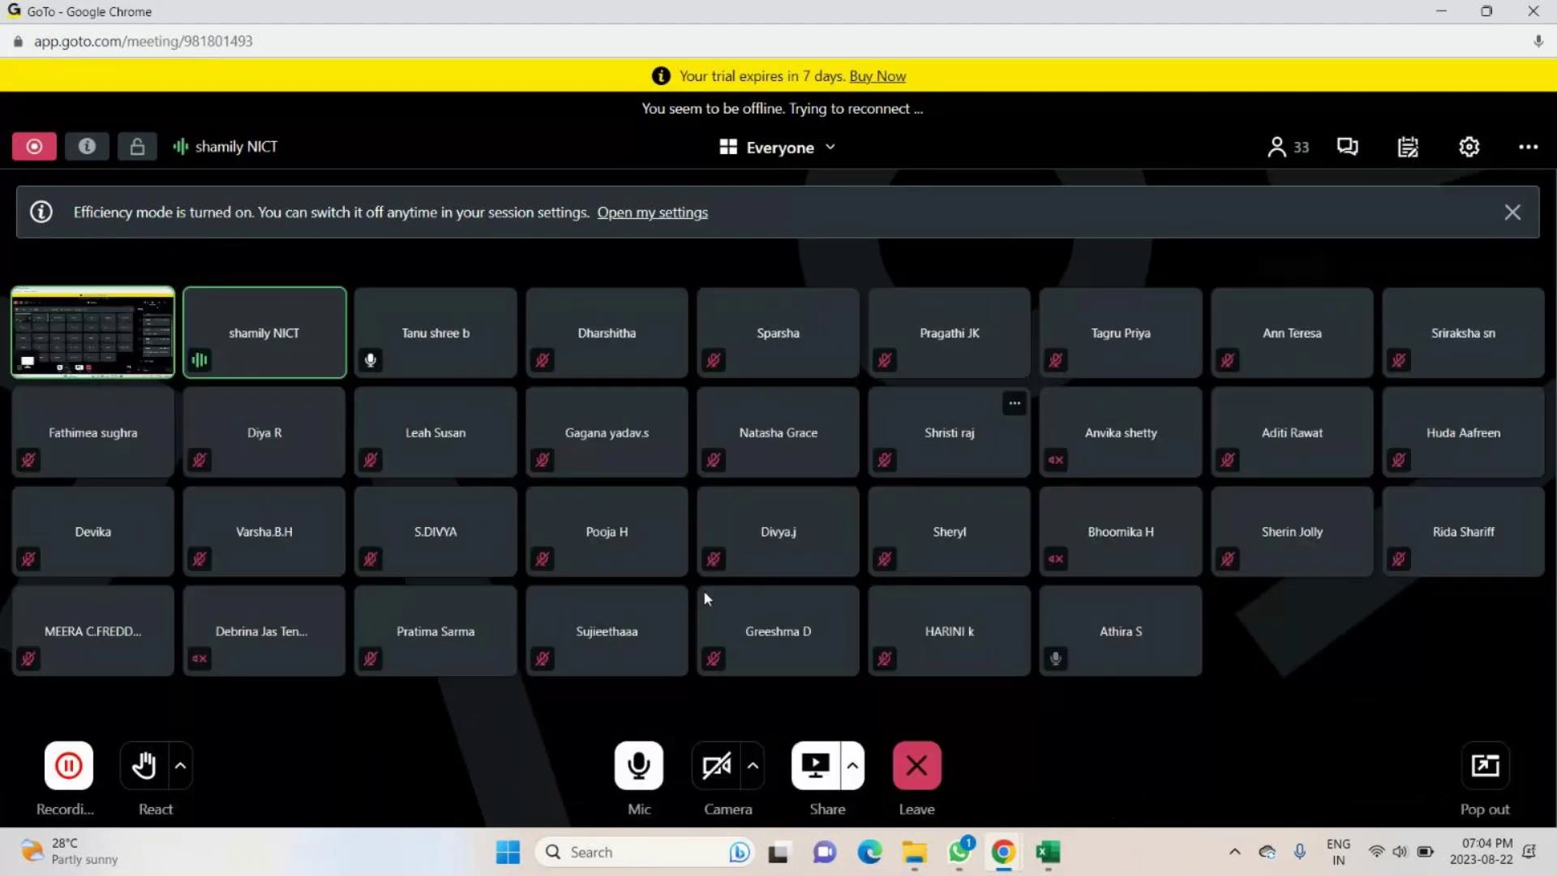
left_click(640, 765)
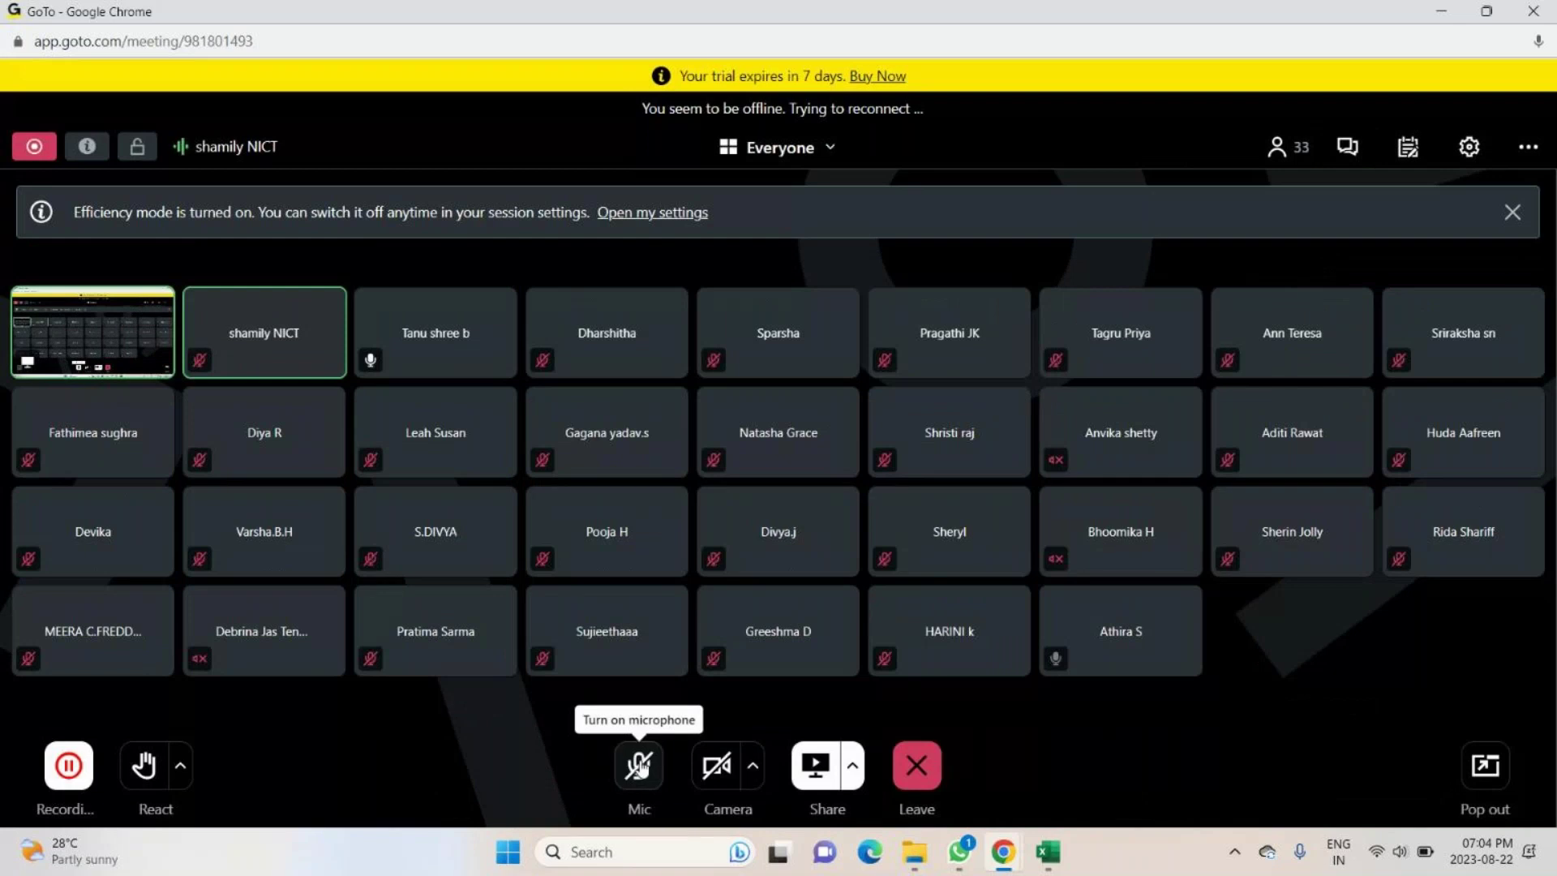
key("alt+Tab")
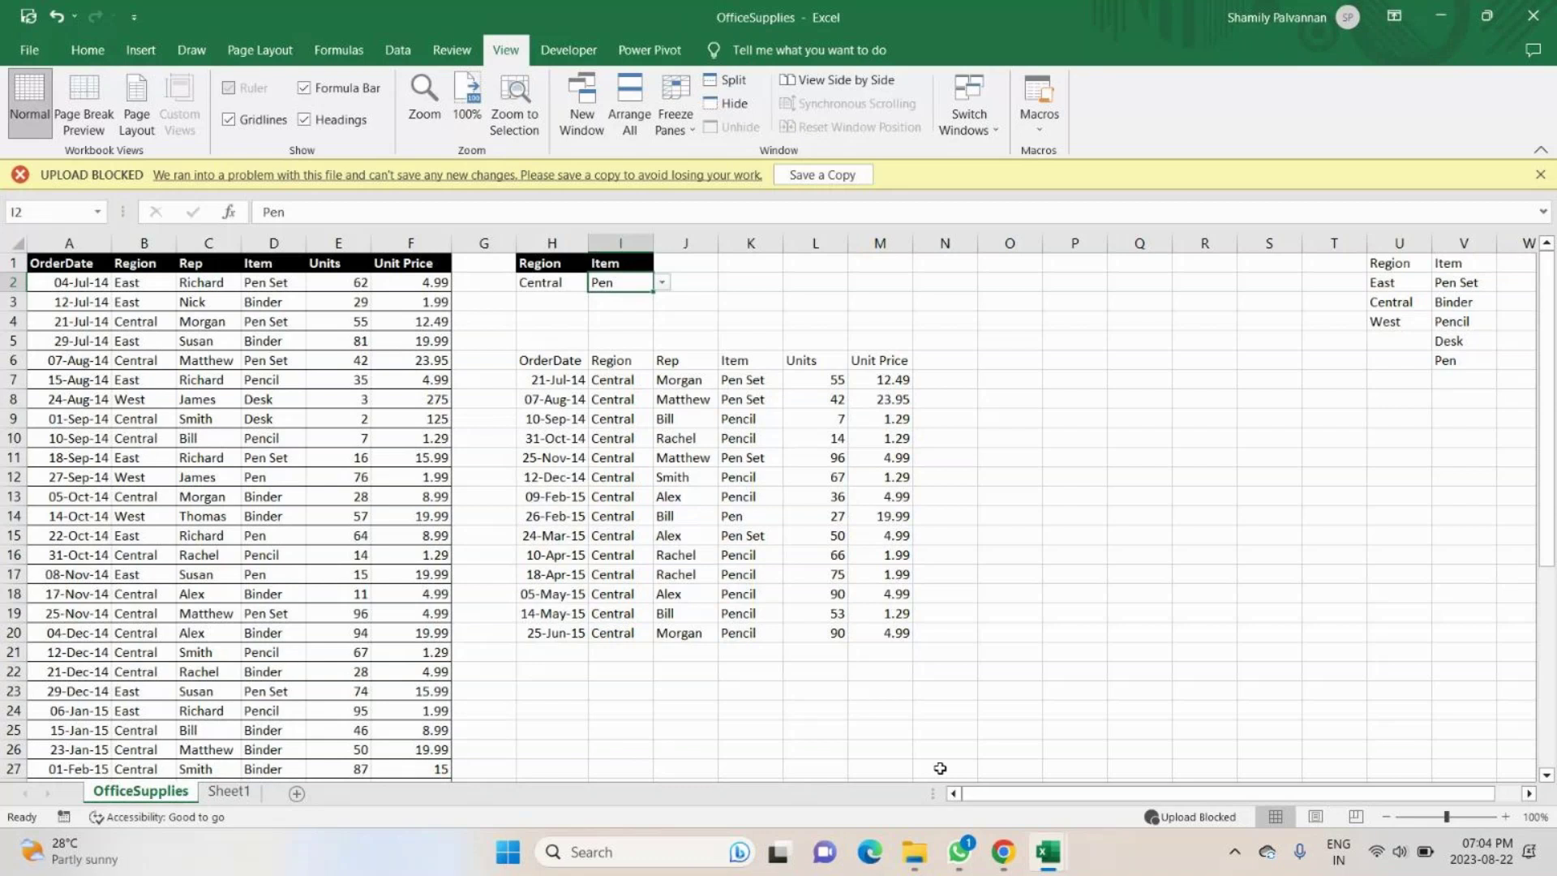
key("XF86MonBrightnessUp")
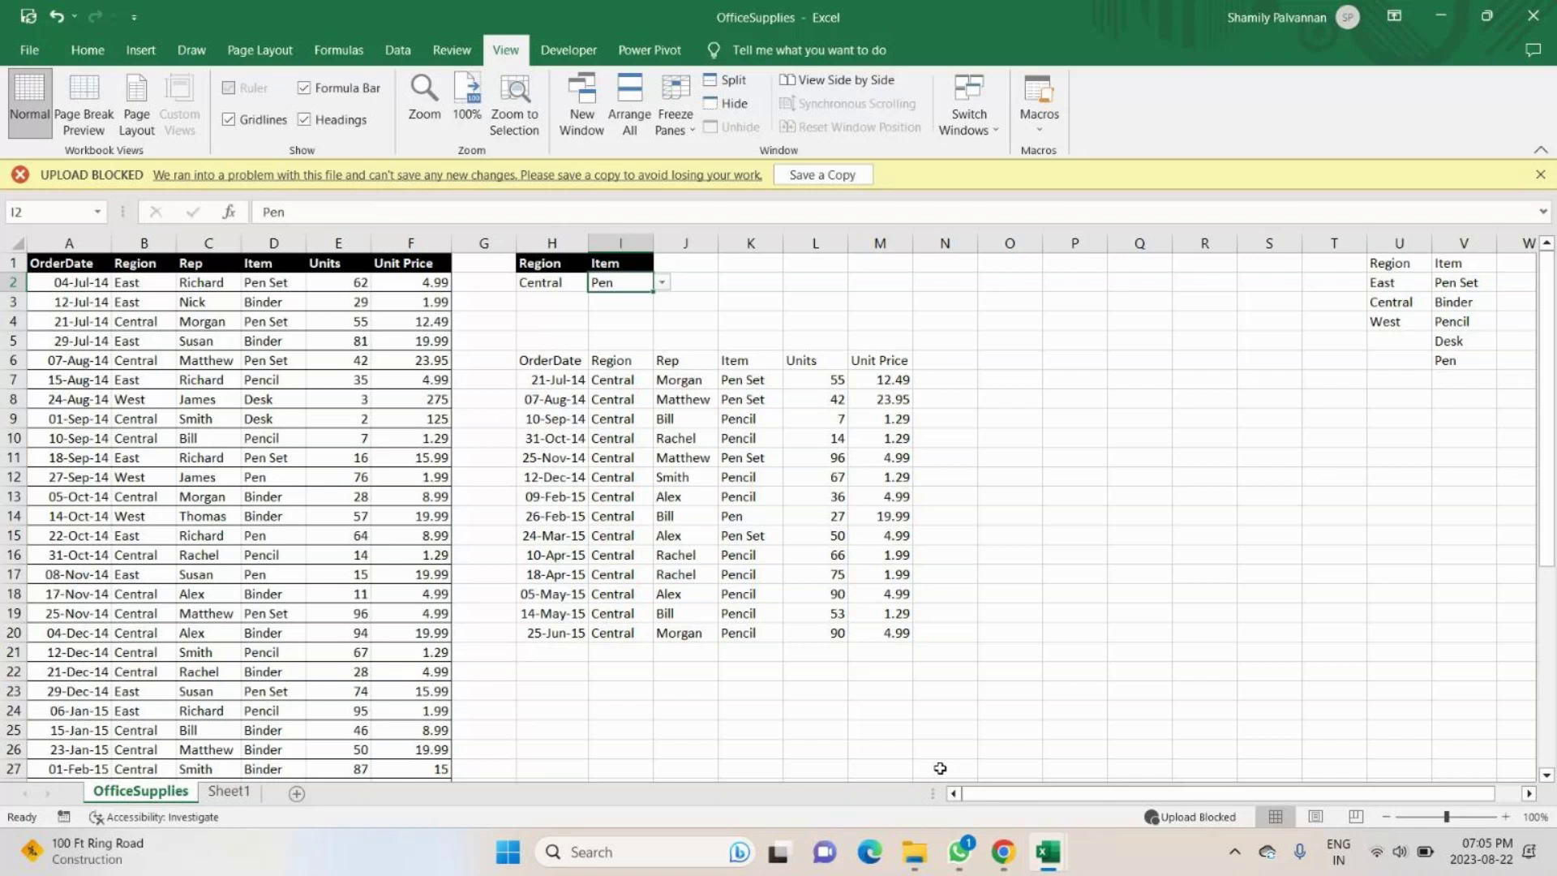
mouse_move(1057, 847)
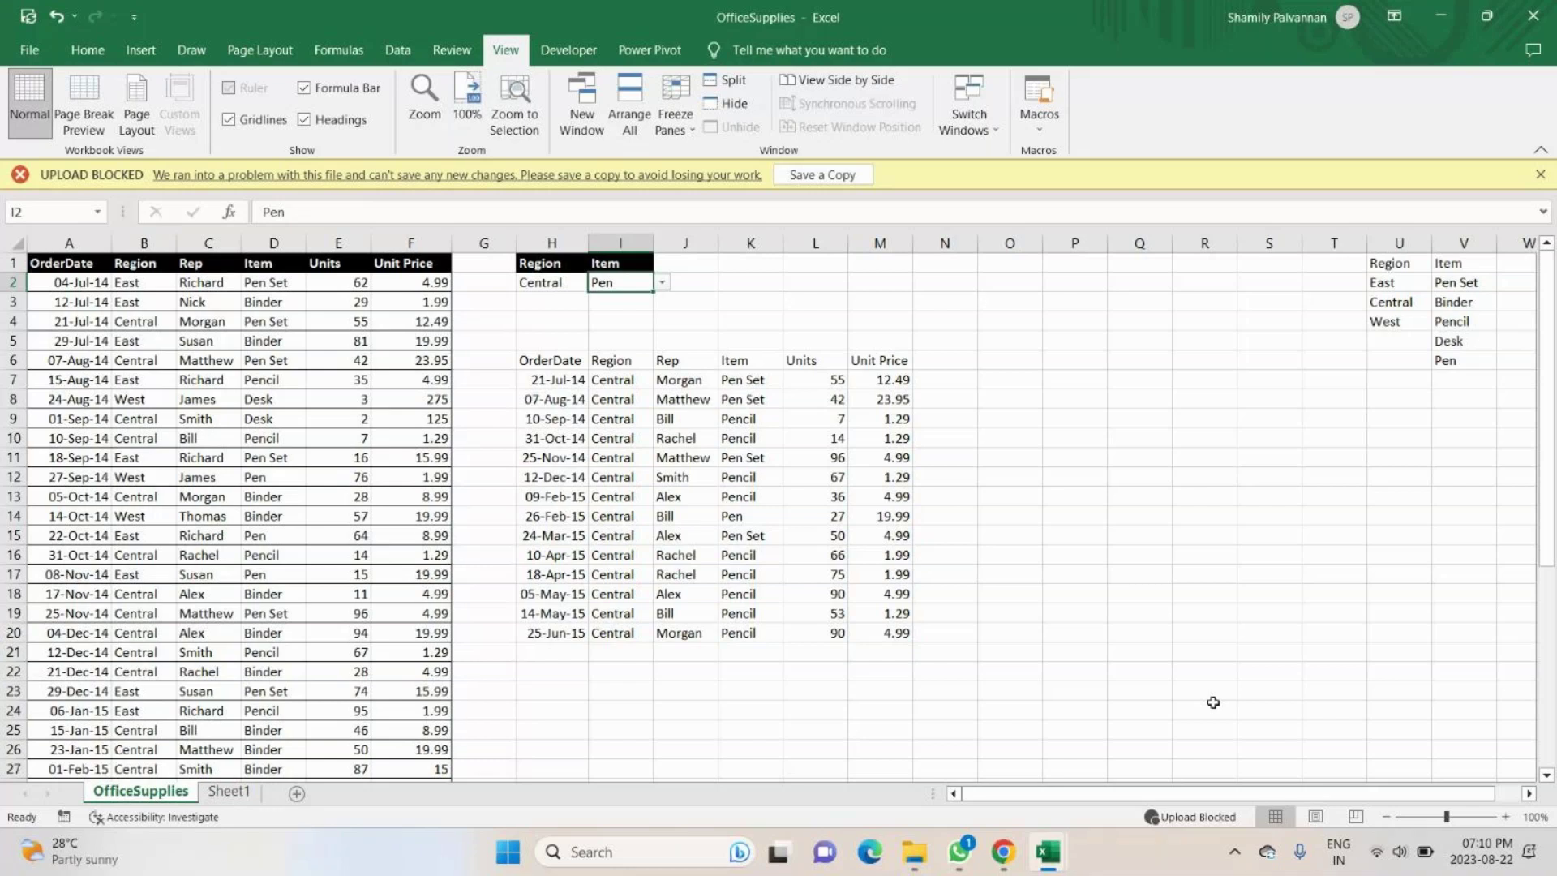
mouse_move(1000, 868)
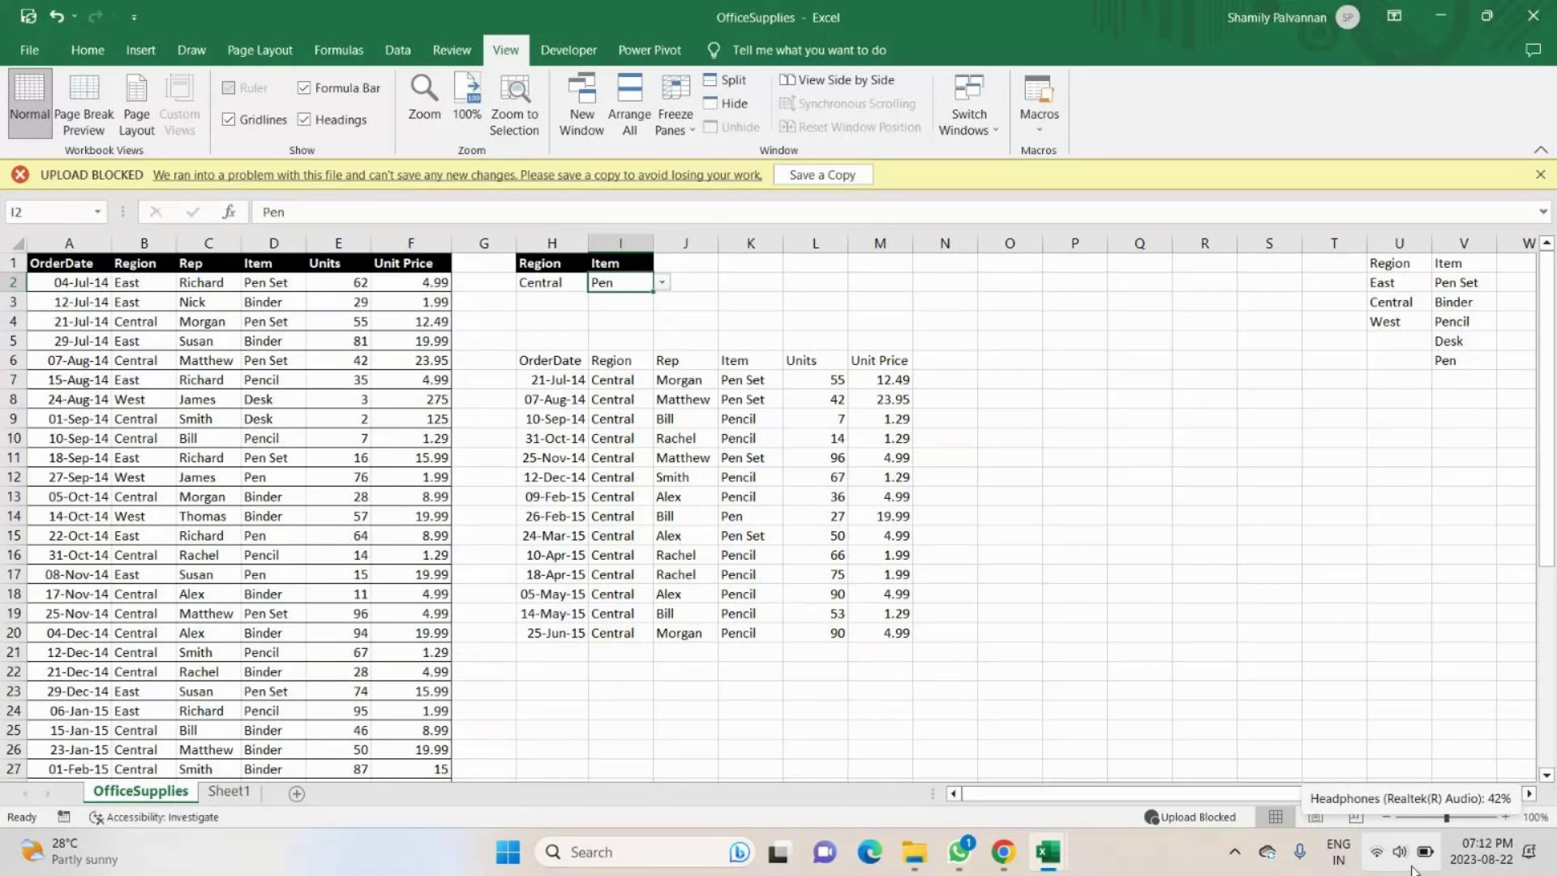
mouse_move(1003, 851)
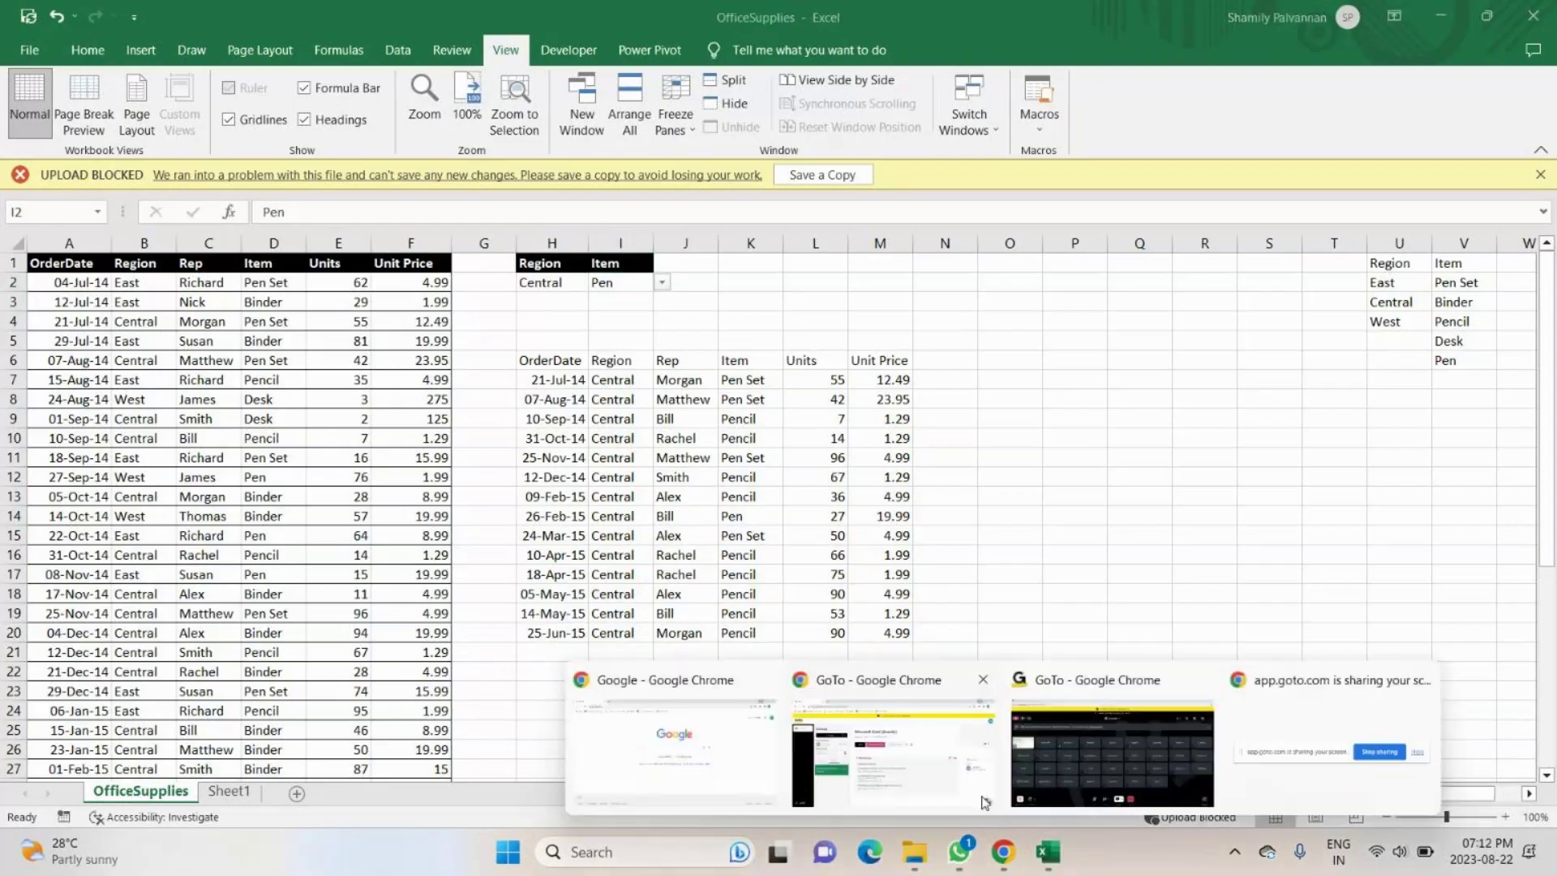
Unmute the GoTo Meeting microphone, glance at the chat, then go back to Excel.
left_click(1053, 803)
left_click(638, 762)
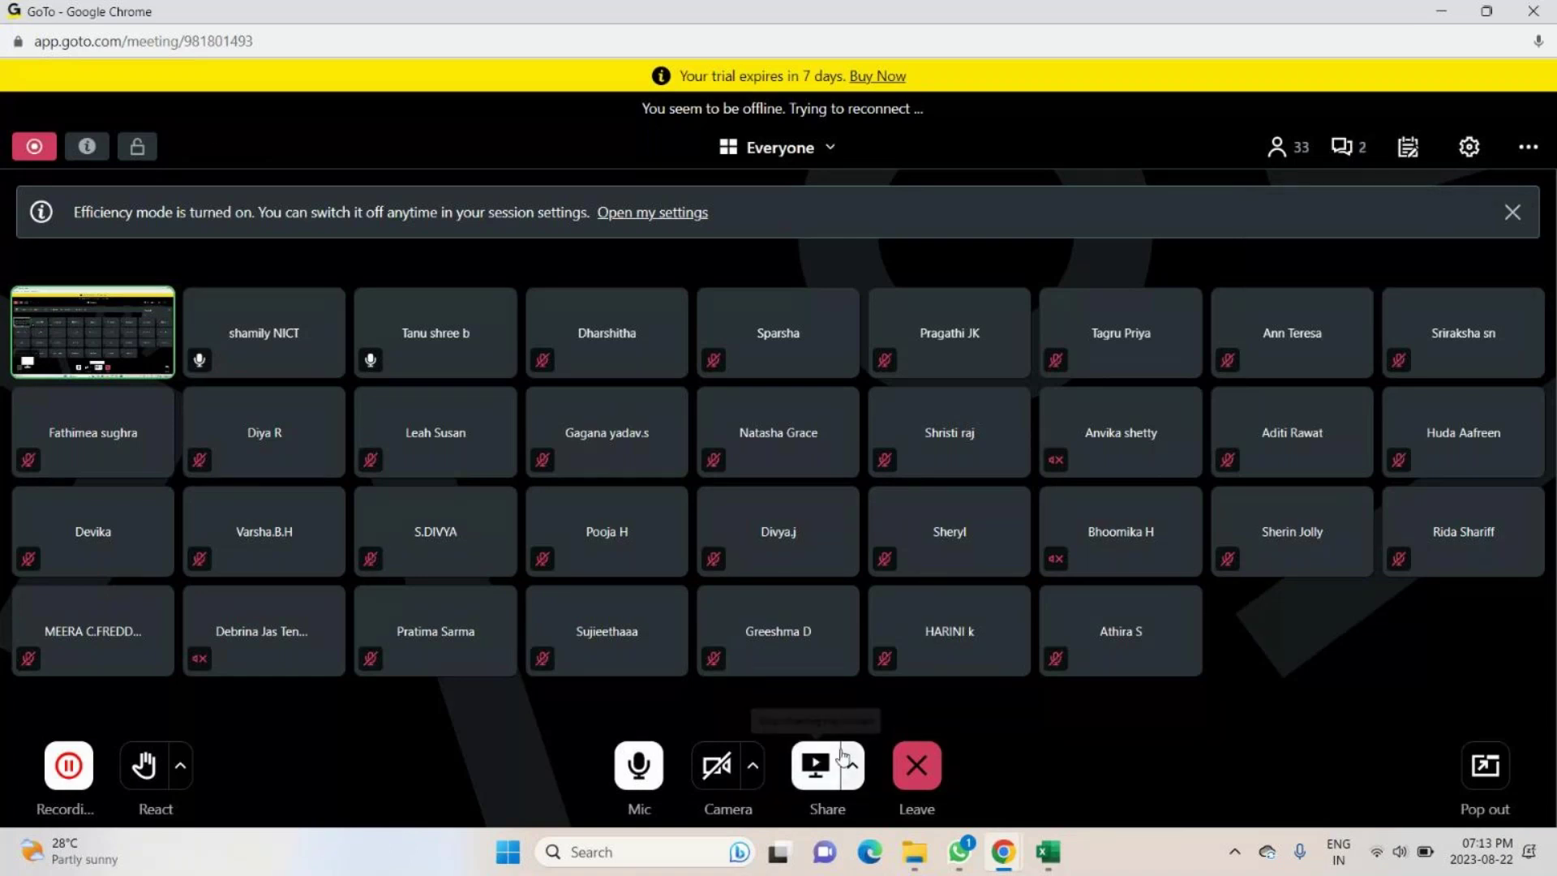
left_click(1345, 148)
left_click(1345, 148)
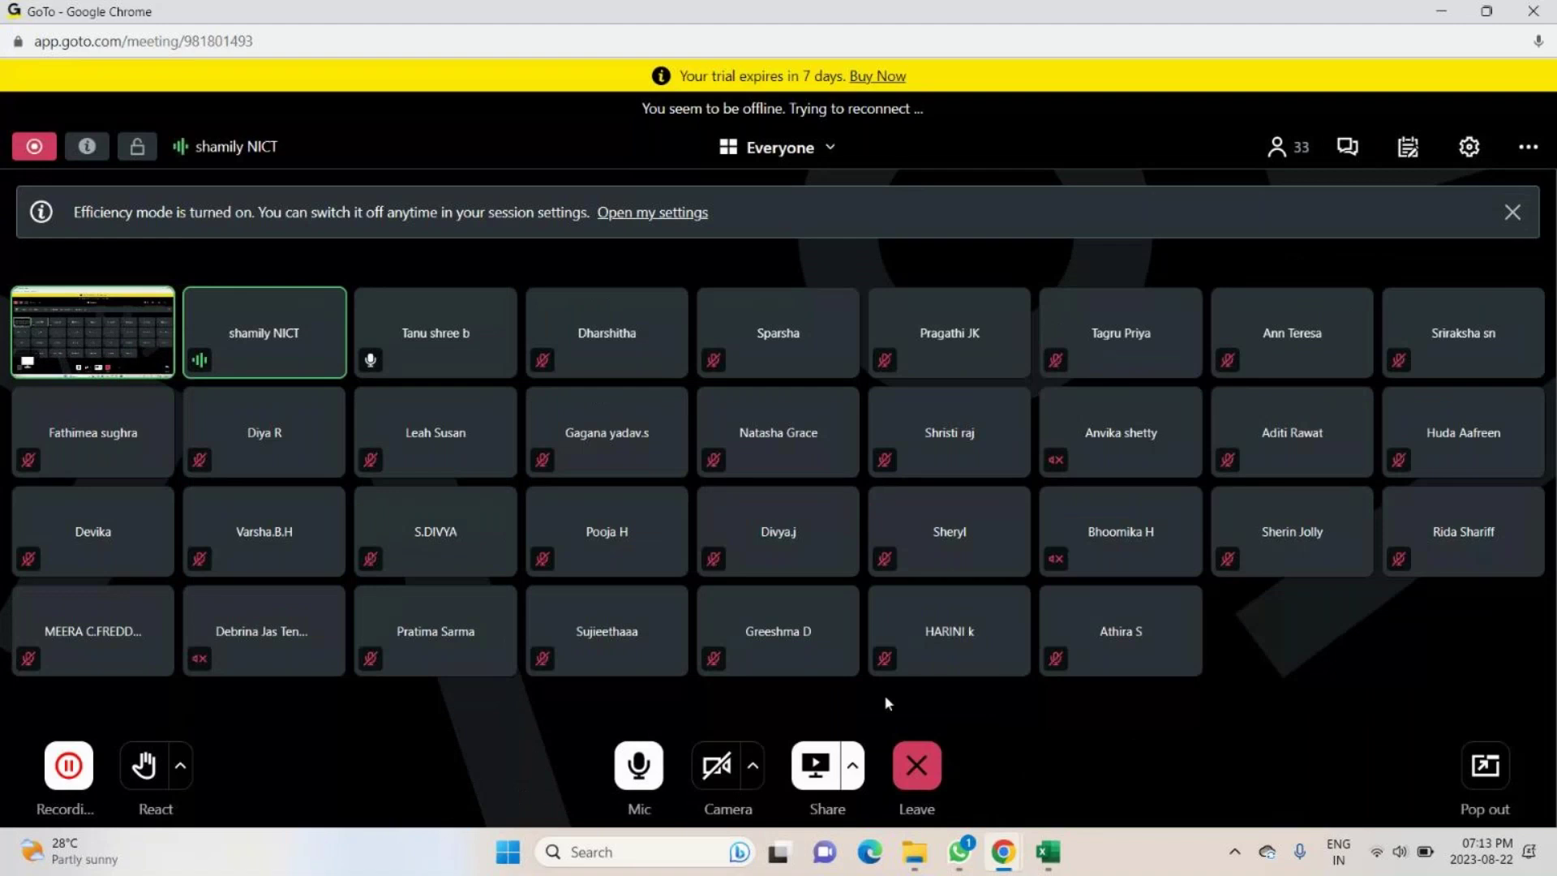
key("alt+Tab")
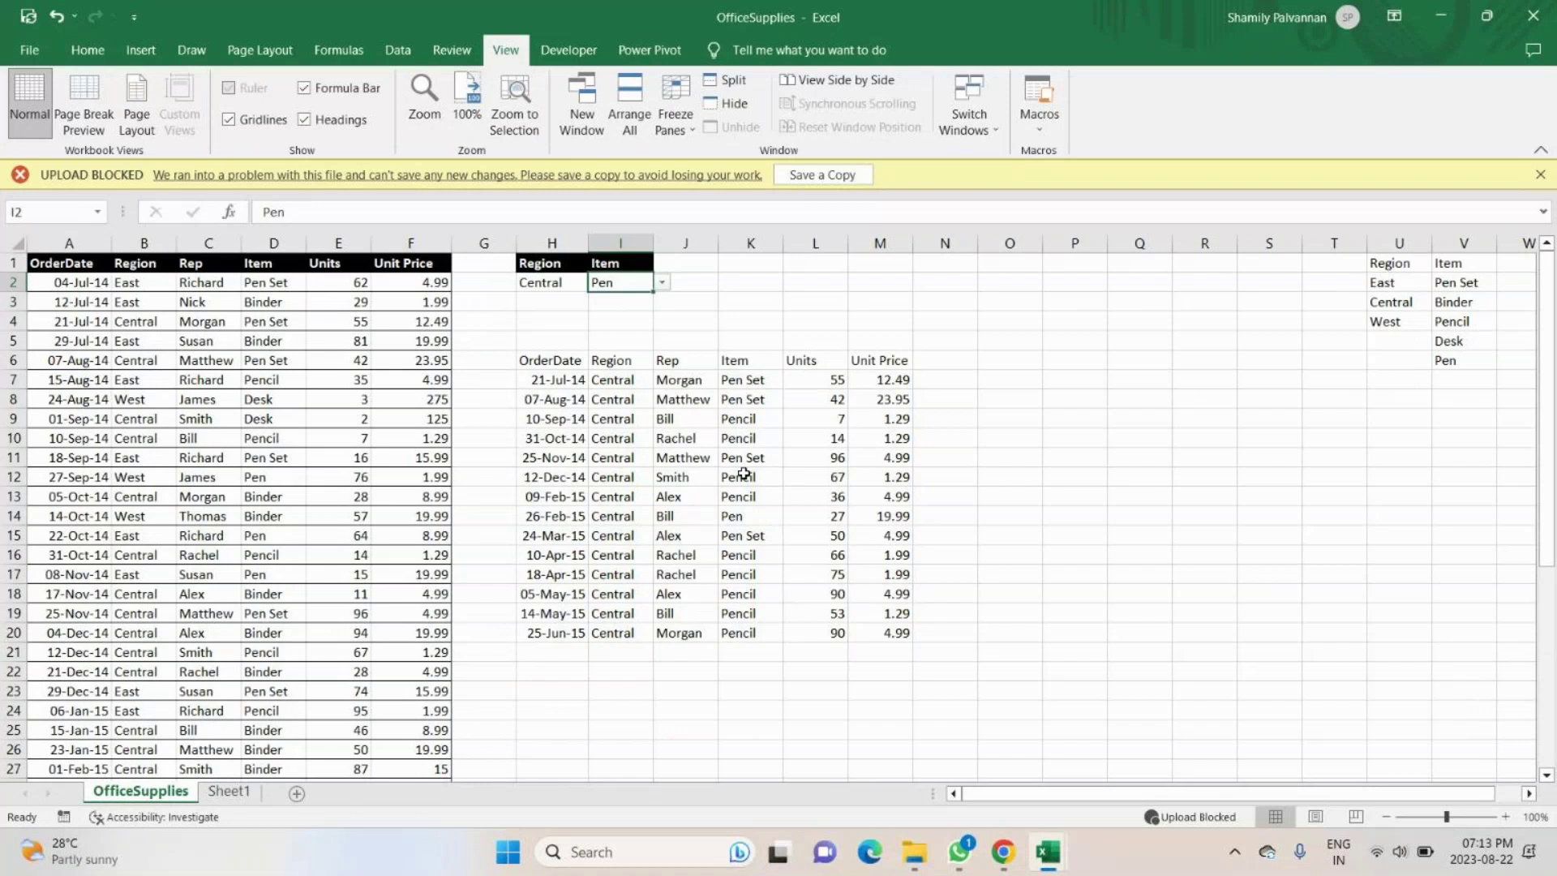
Set the criteria cells to region West (H2) and item Binder (I2).
left_click(572, 282)
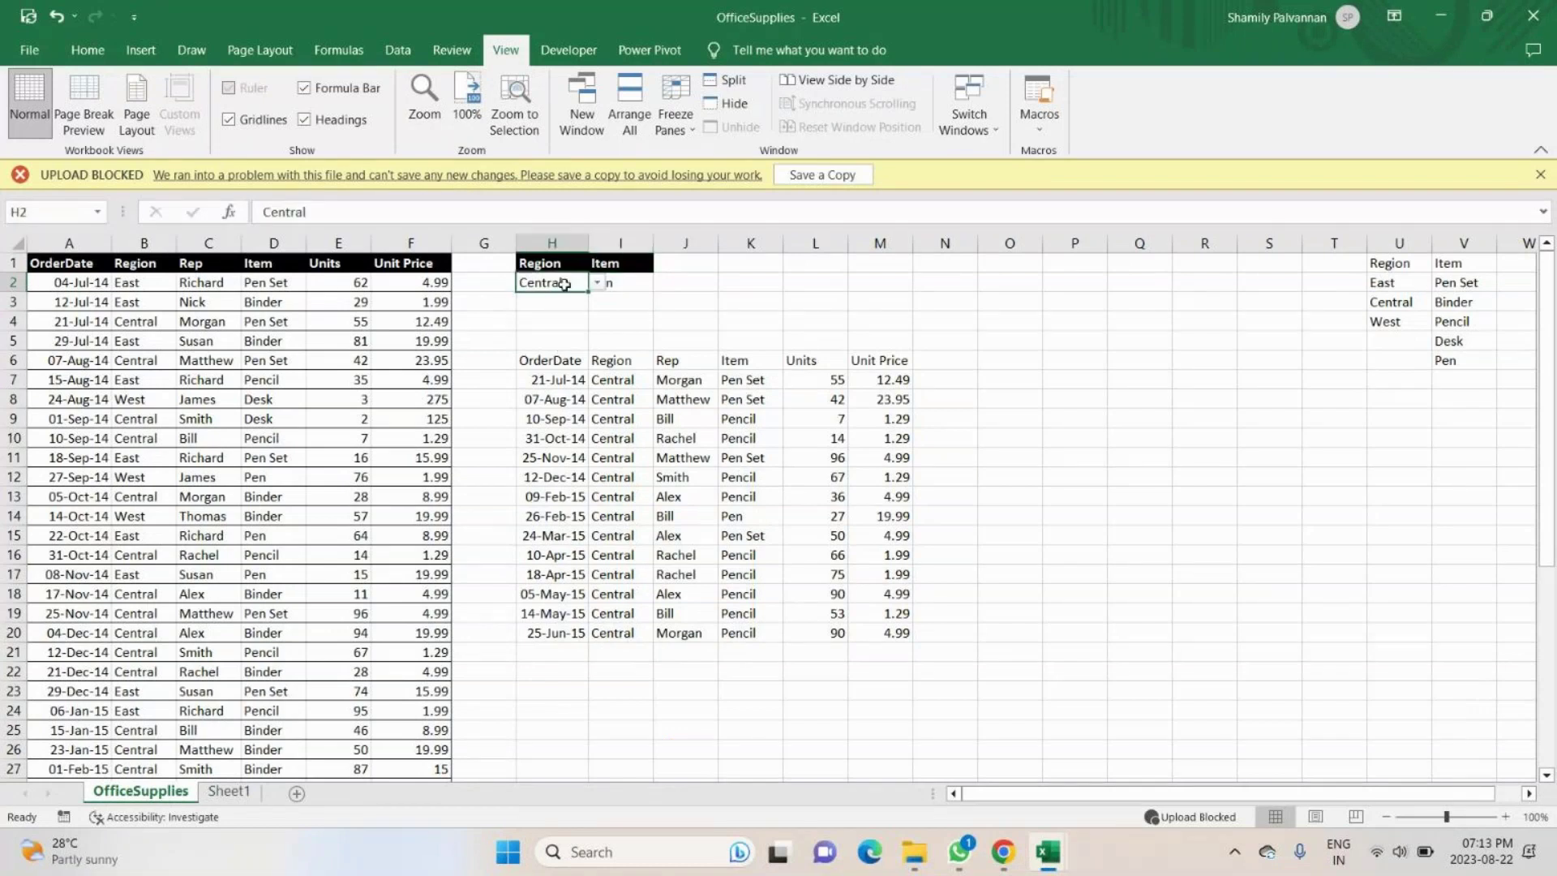
left_click(597, 282)
left_click(543, 327)
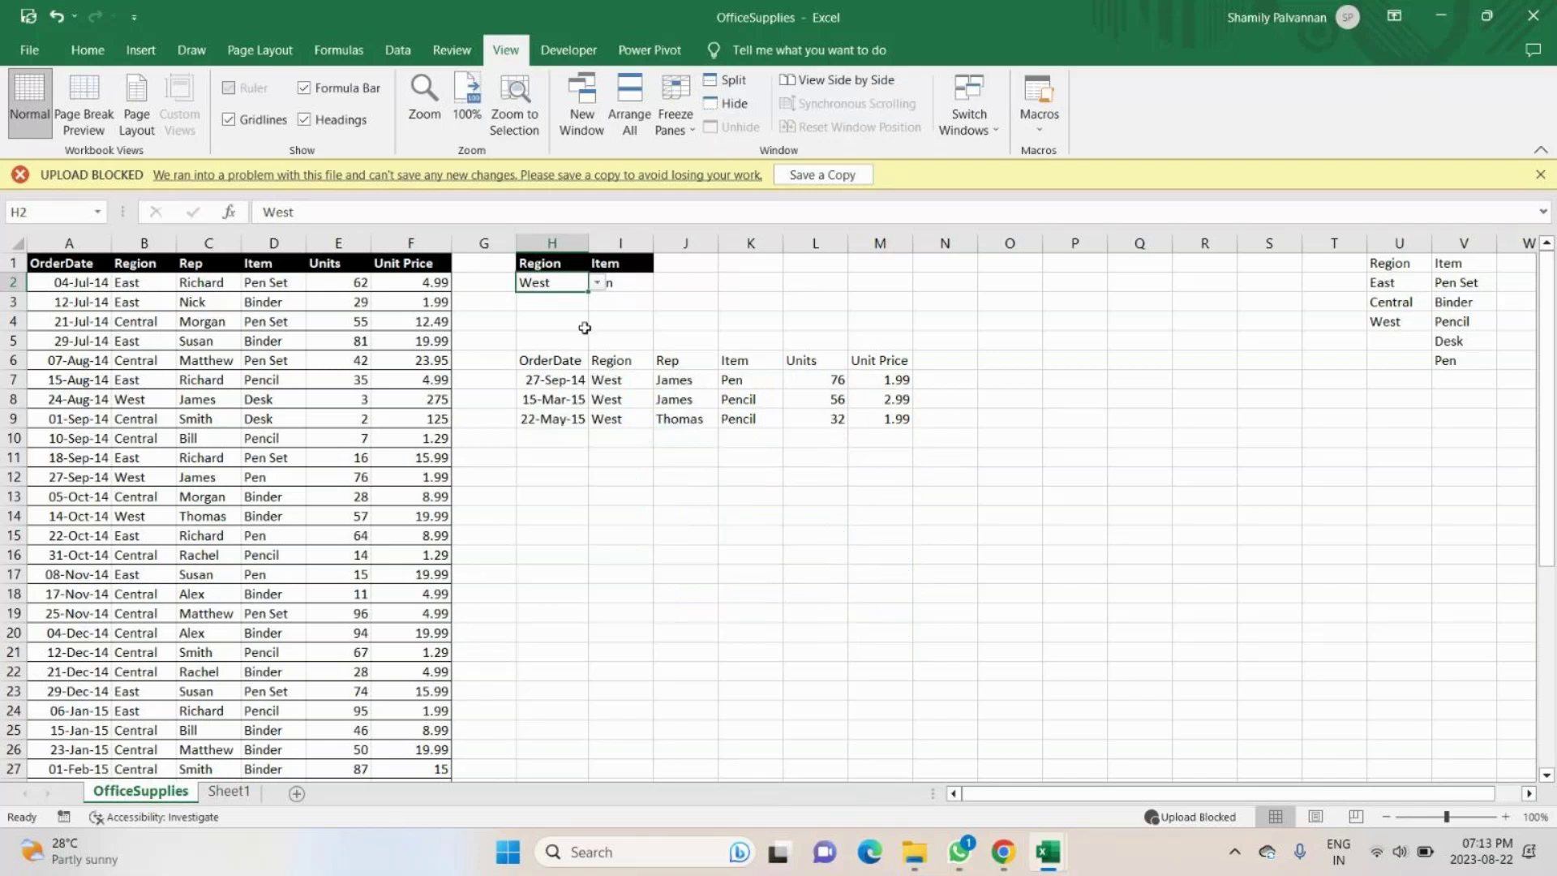
left_click(640, 288)
left_click(662, 282)
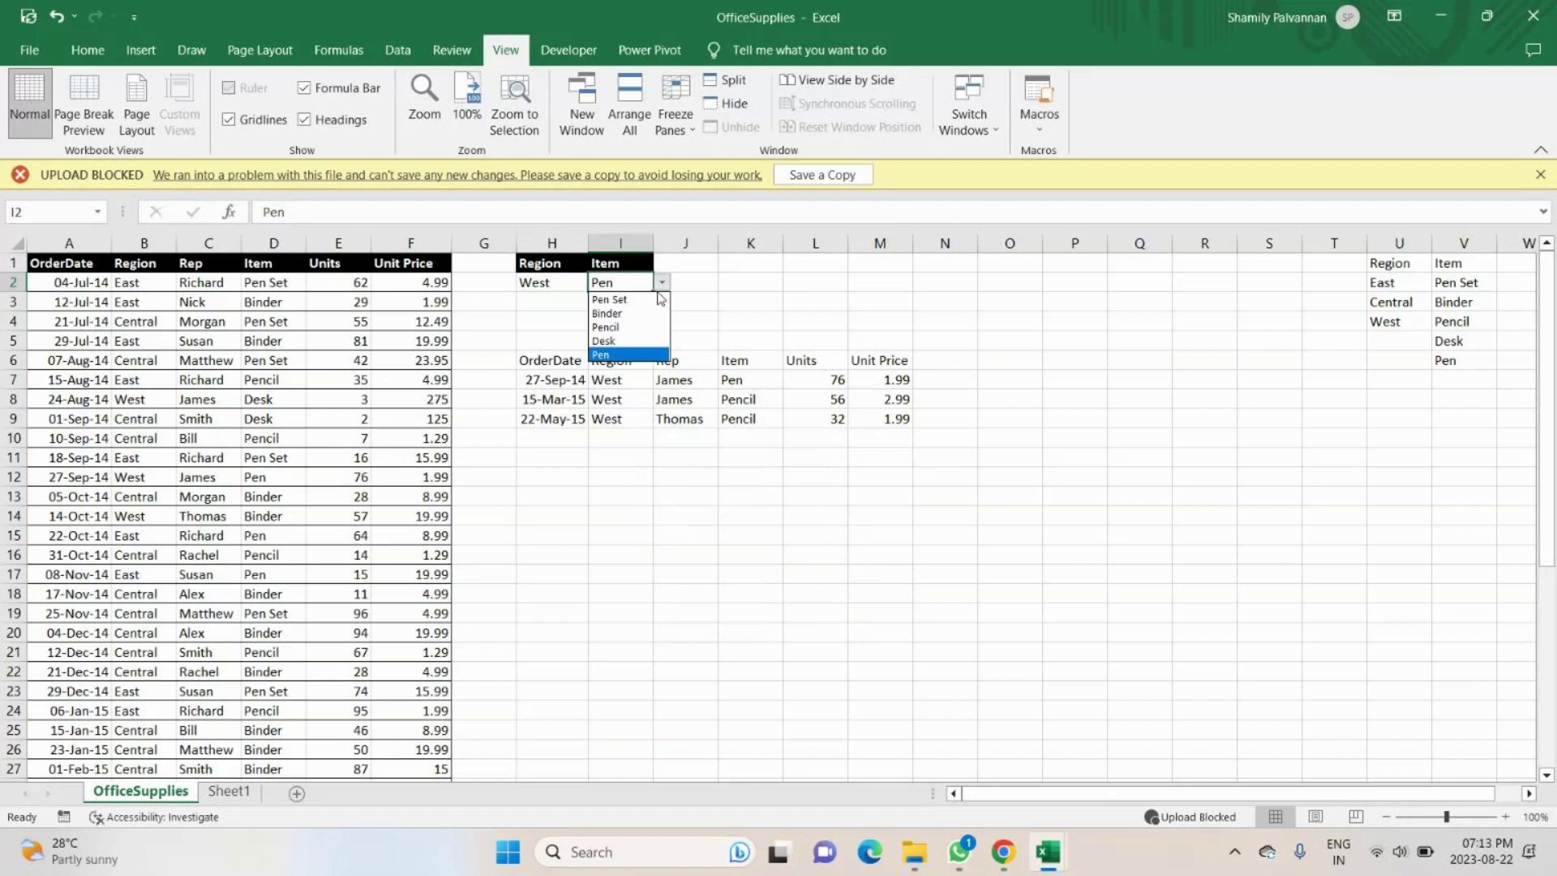
left_click(610, 313)
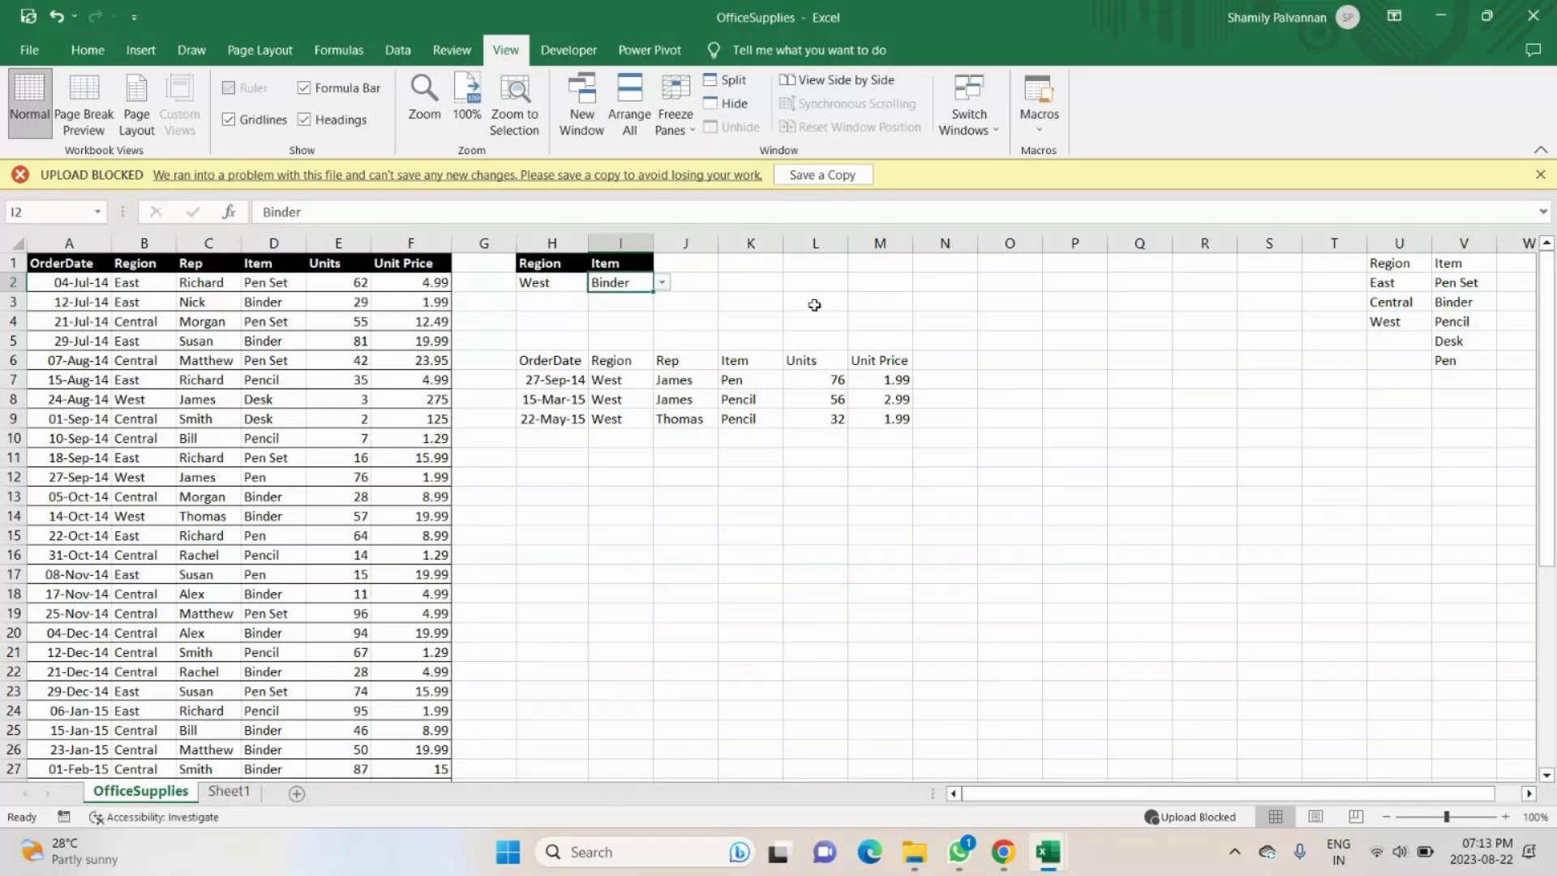
Run the recorded filter macro to refresh the extract.
left_click(1039, 113)
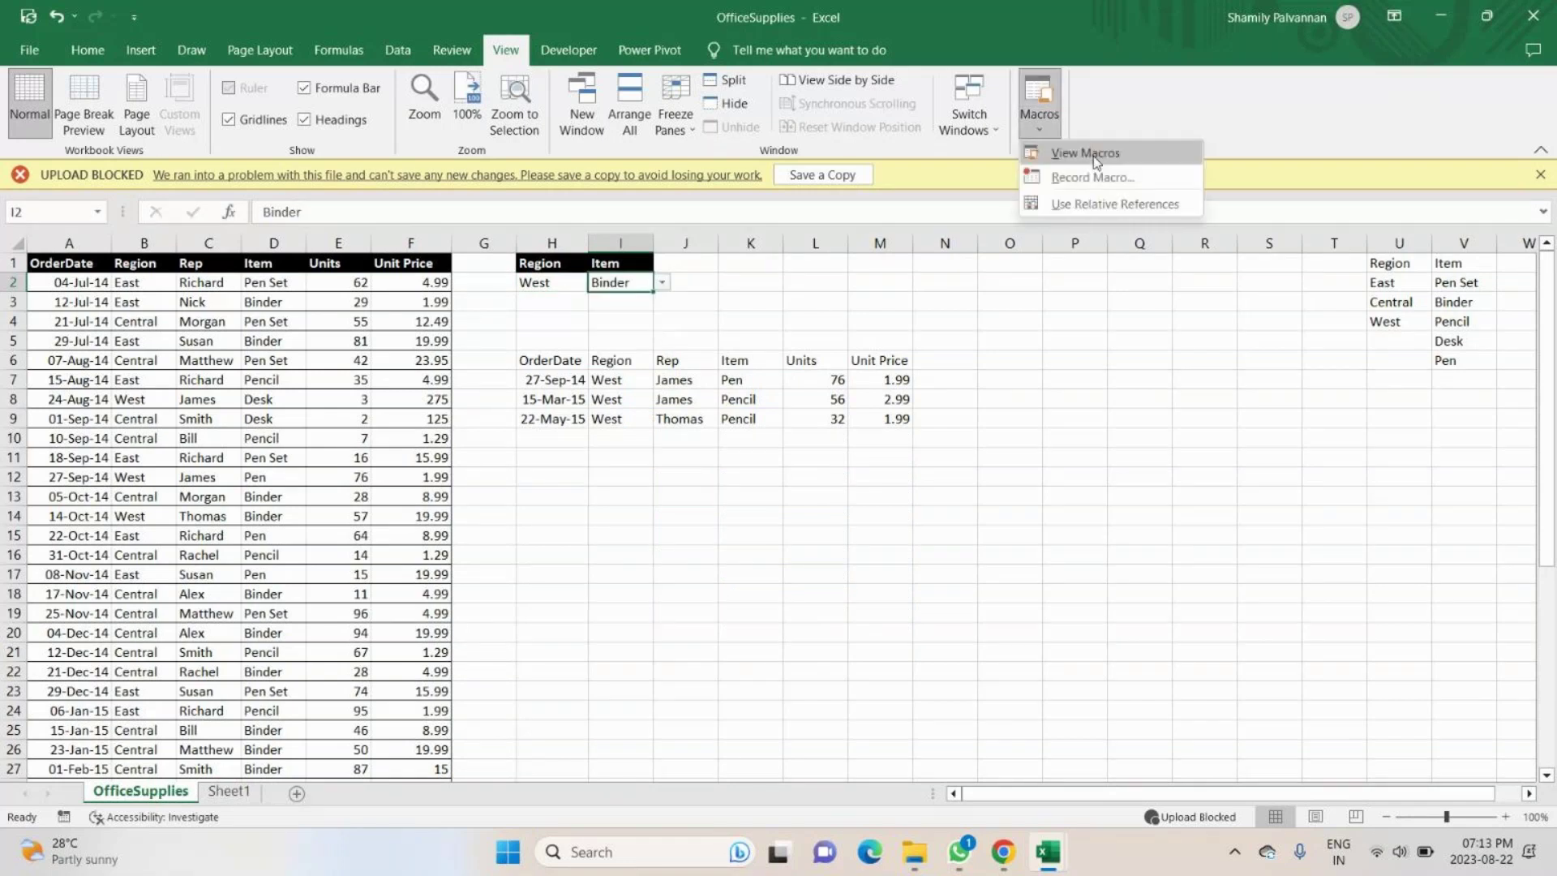
left_click(1093, 156)
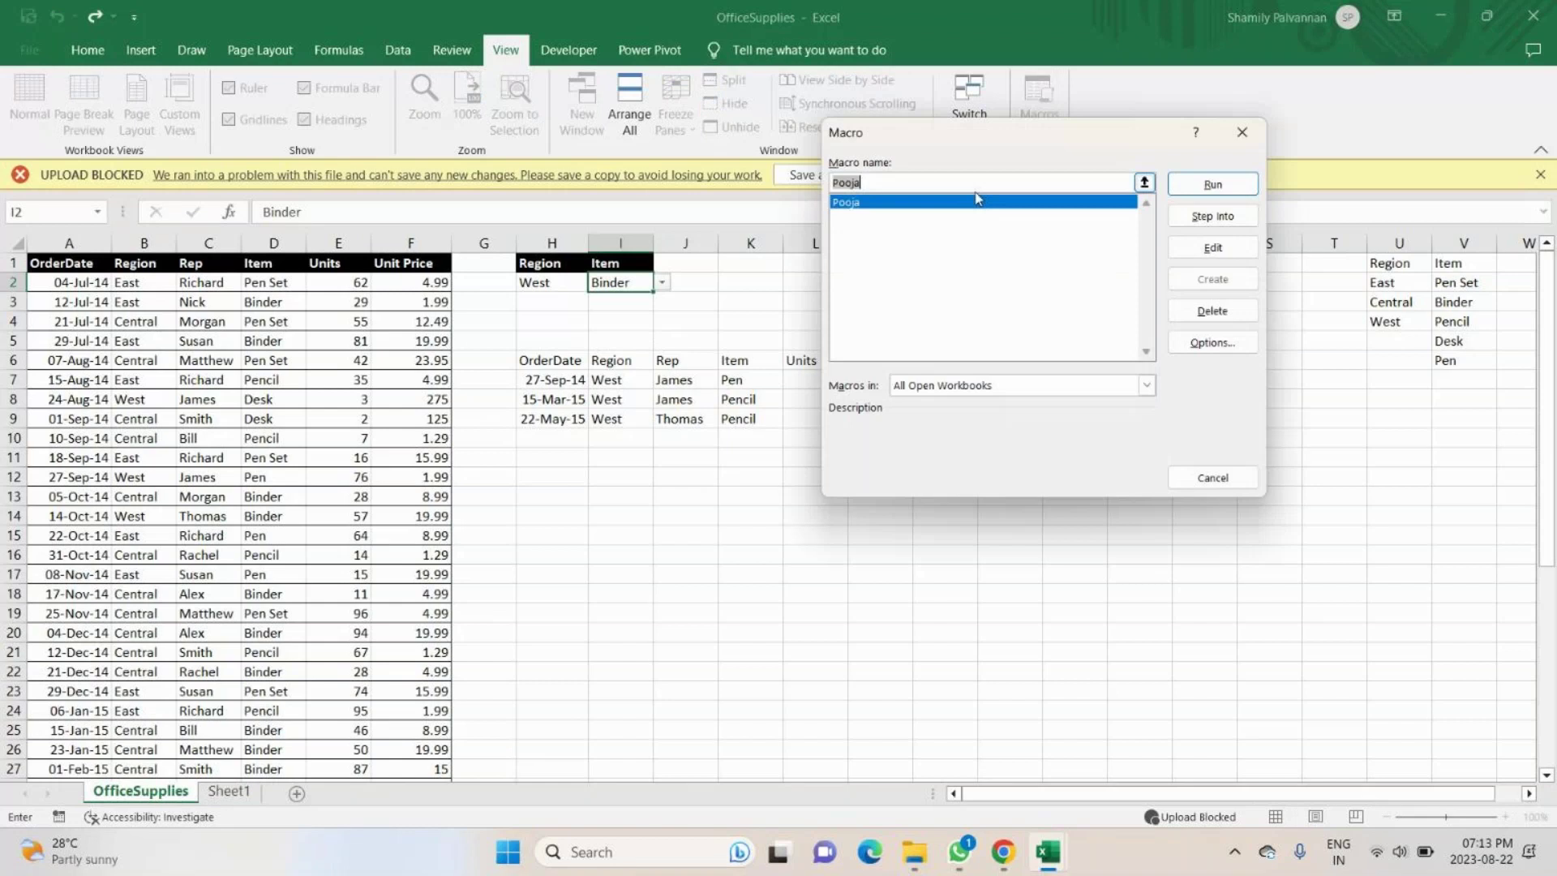
left_click(1233, 188)
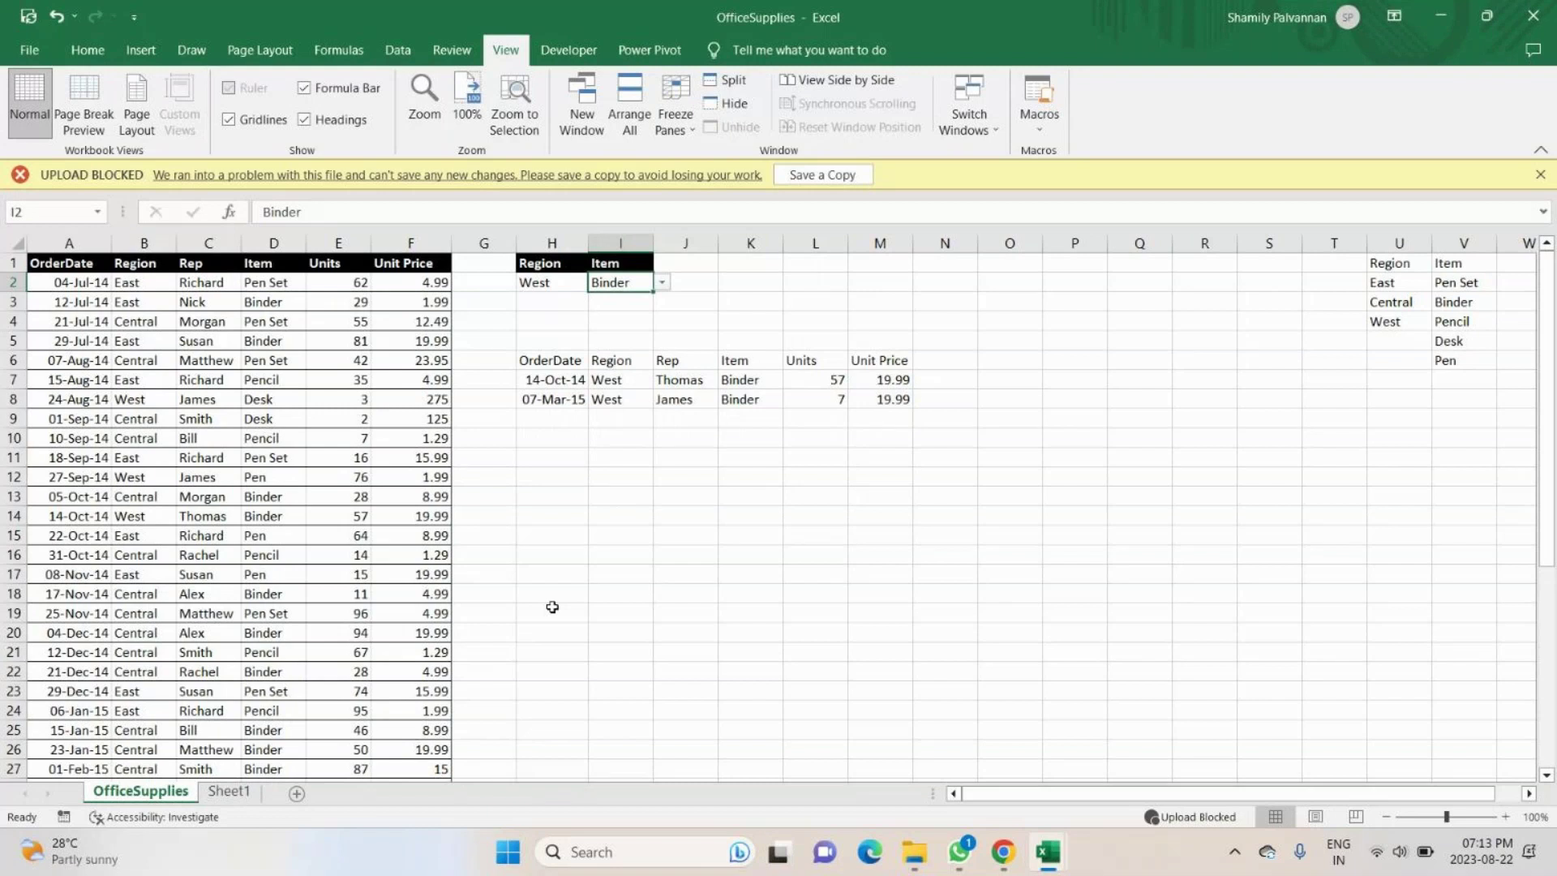
left_click(140, 50)
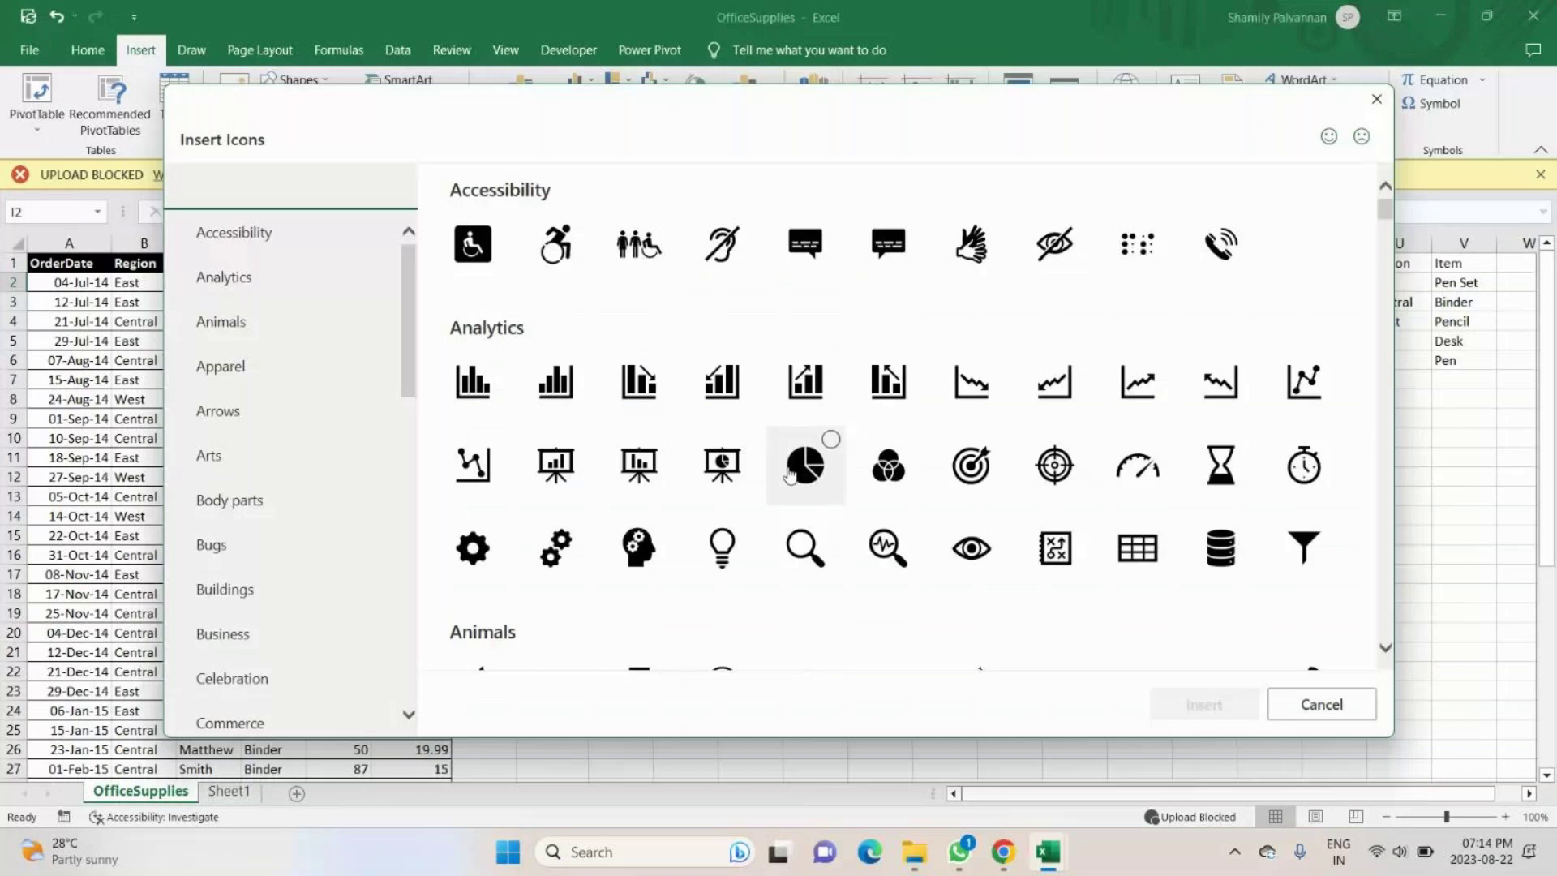
Insert the funnel icon and drag it beside the extracted West Binder orders.
double_click(1304, 551)
left_click_drag(648, 324, 1155, 387)
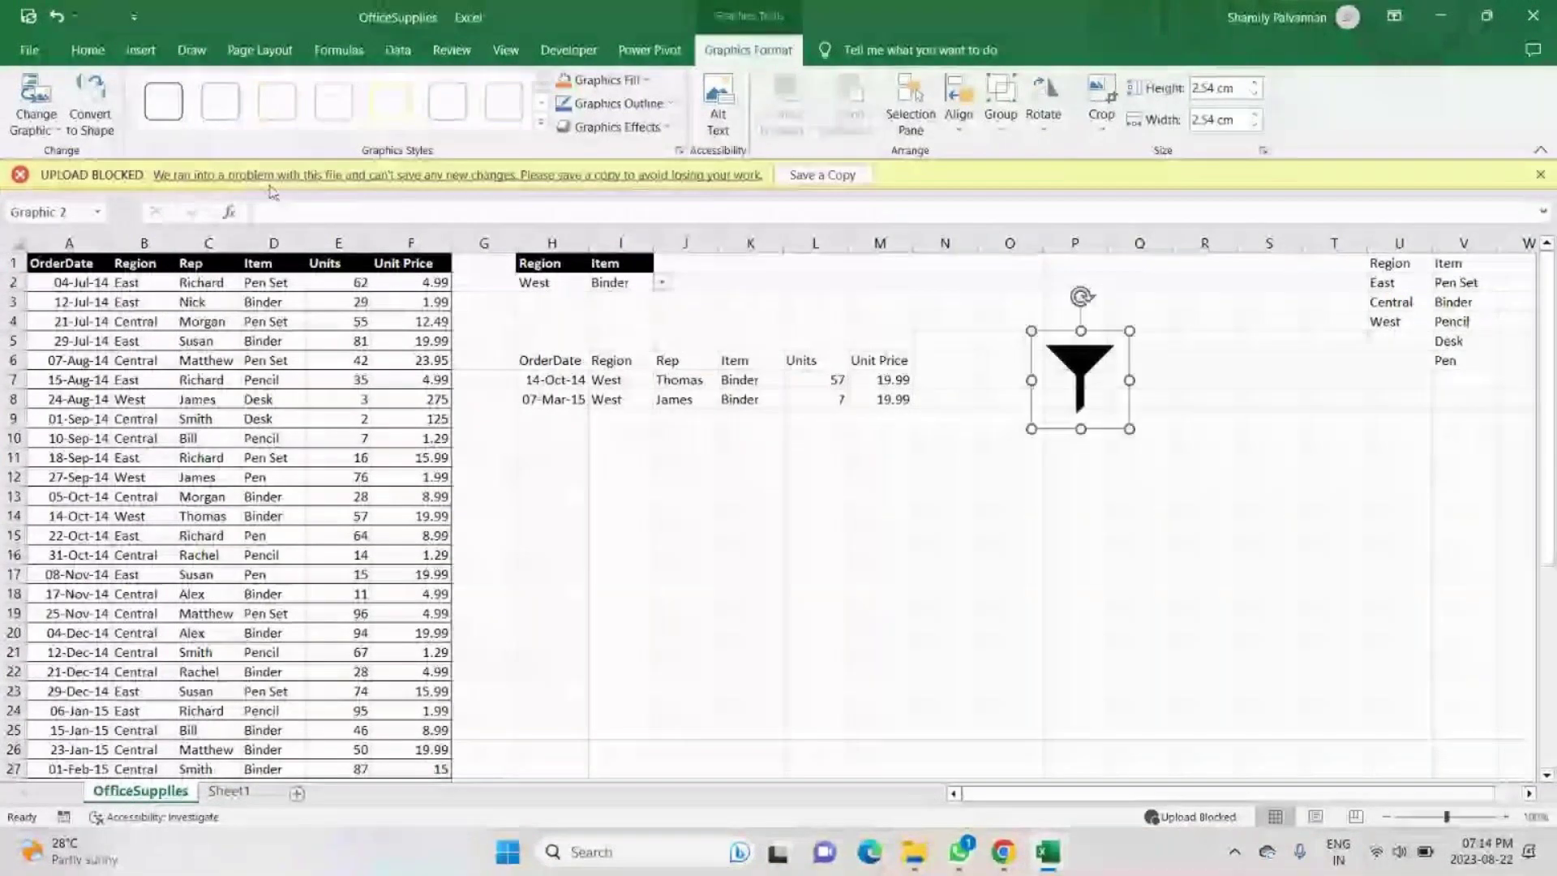
Give the funnel a black outline and switch its graphics style to yellow.
left_click(541, 123)
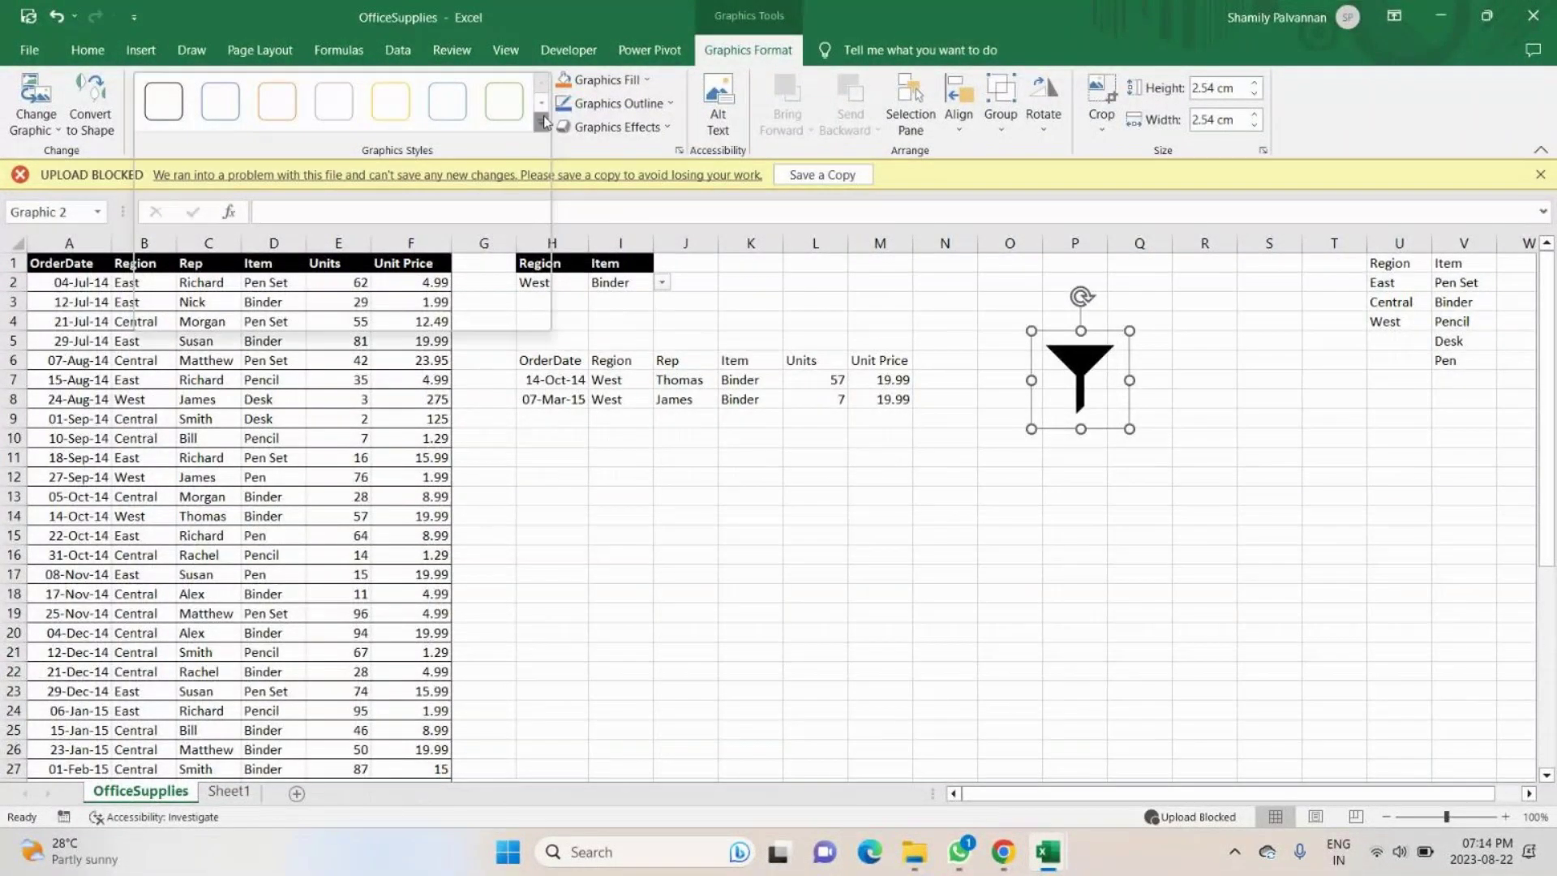
left_click(242, 191)
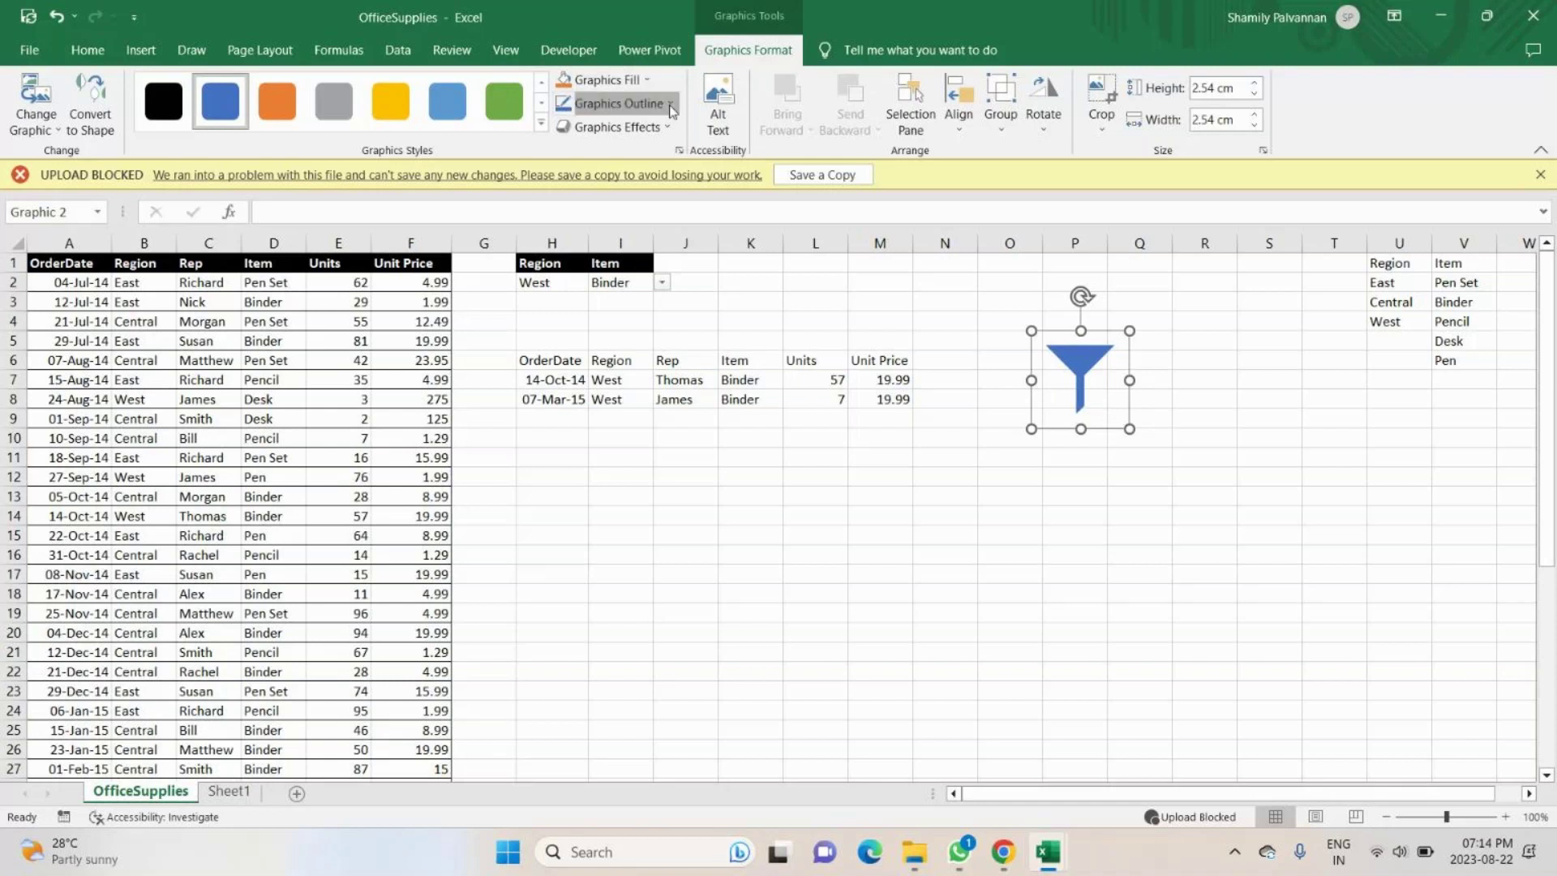
left_click(621, 103)
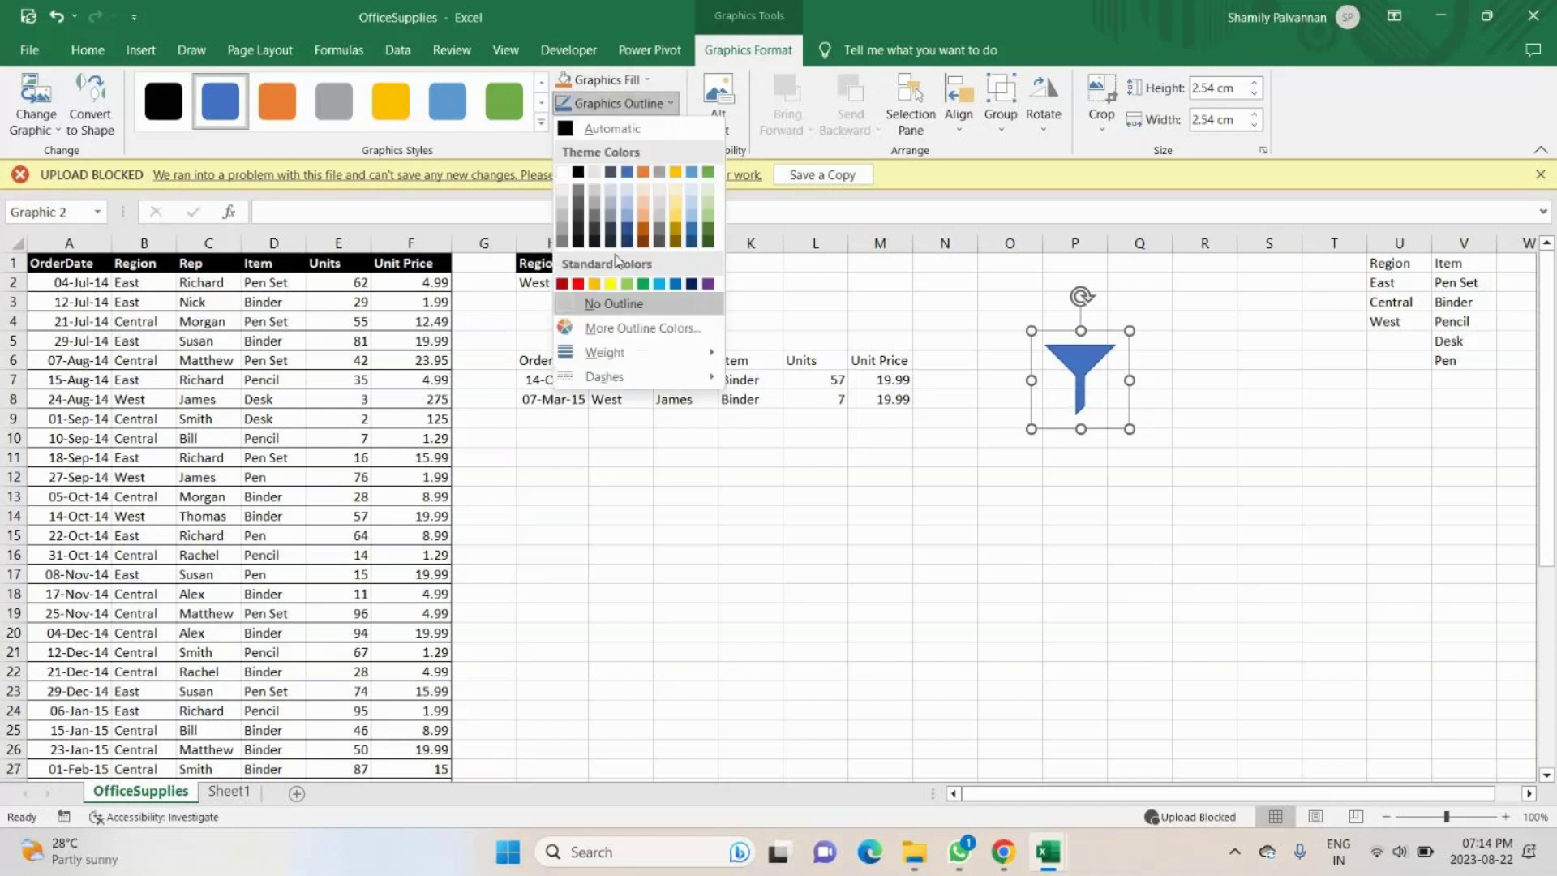
left_click(577, 173)
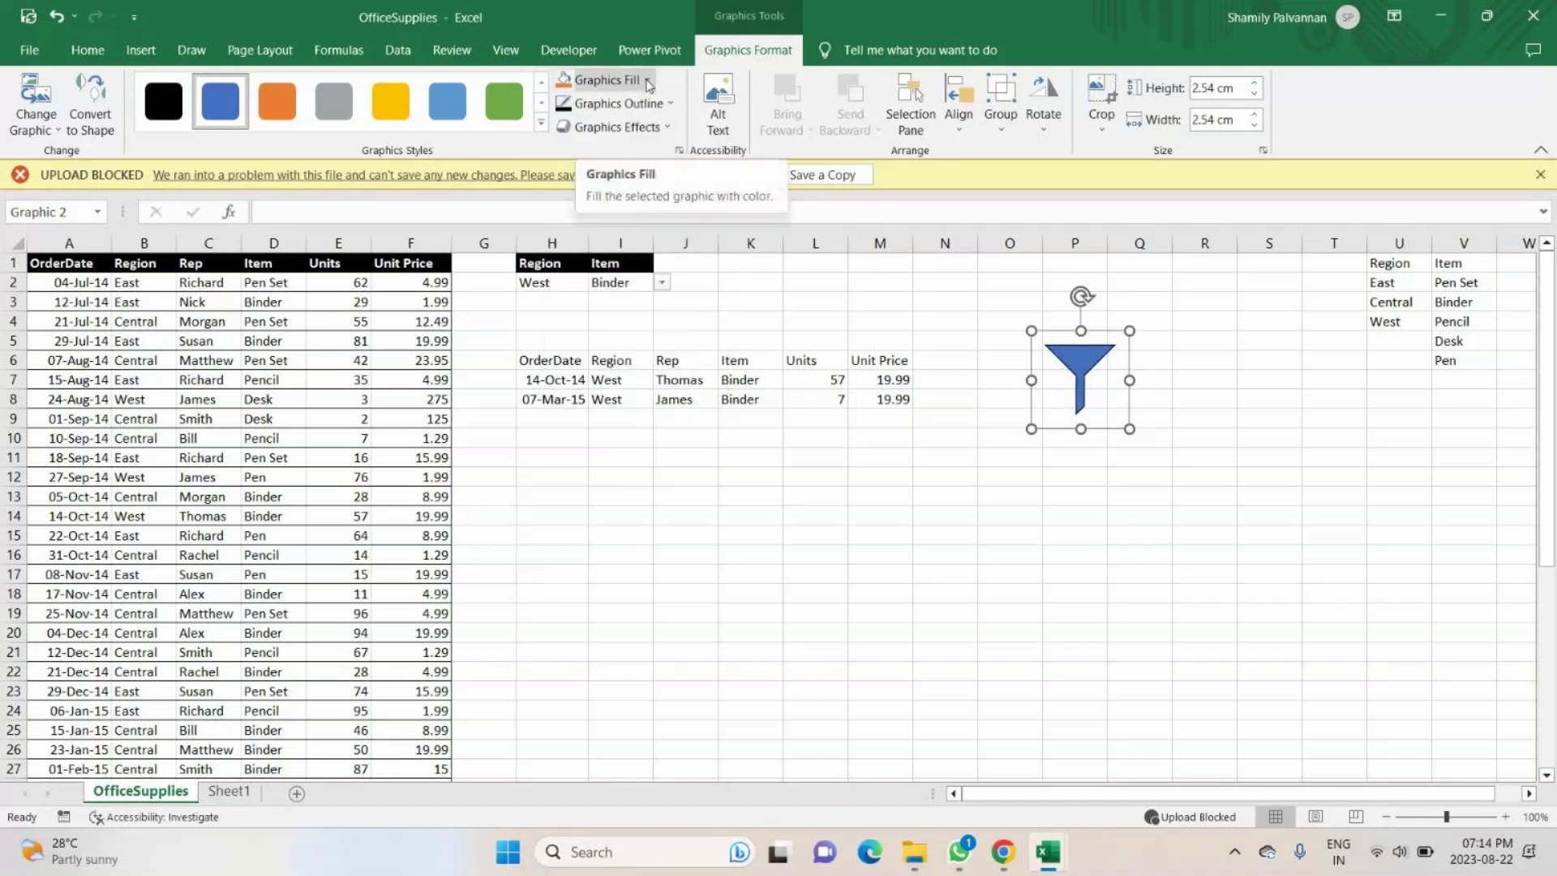
left_click(670, 105)
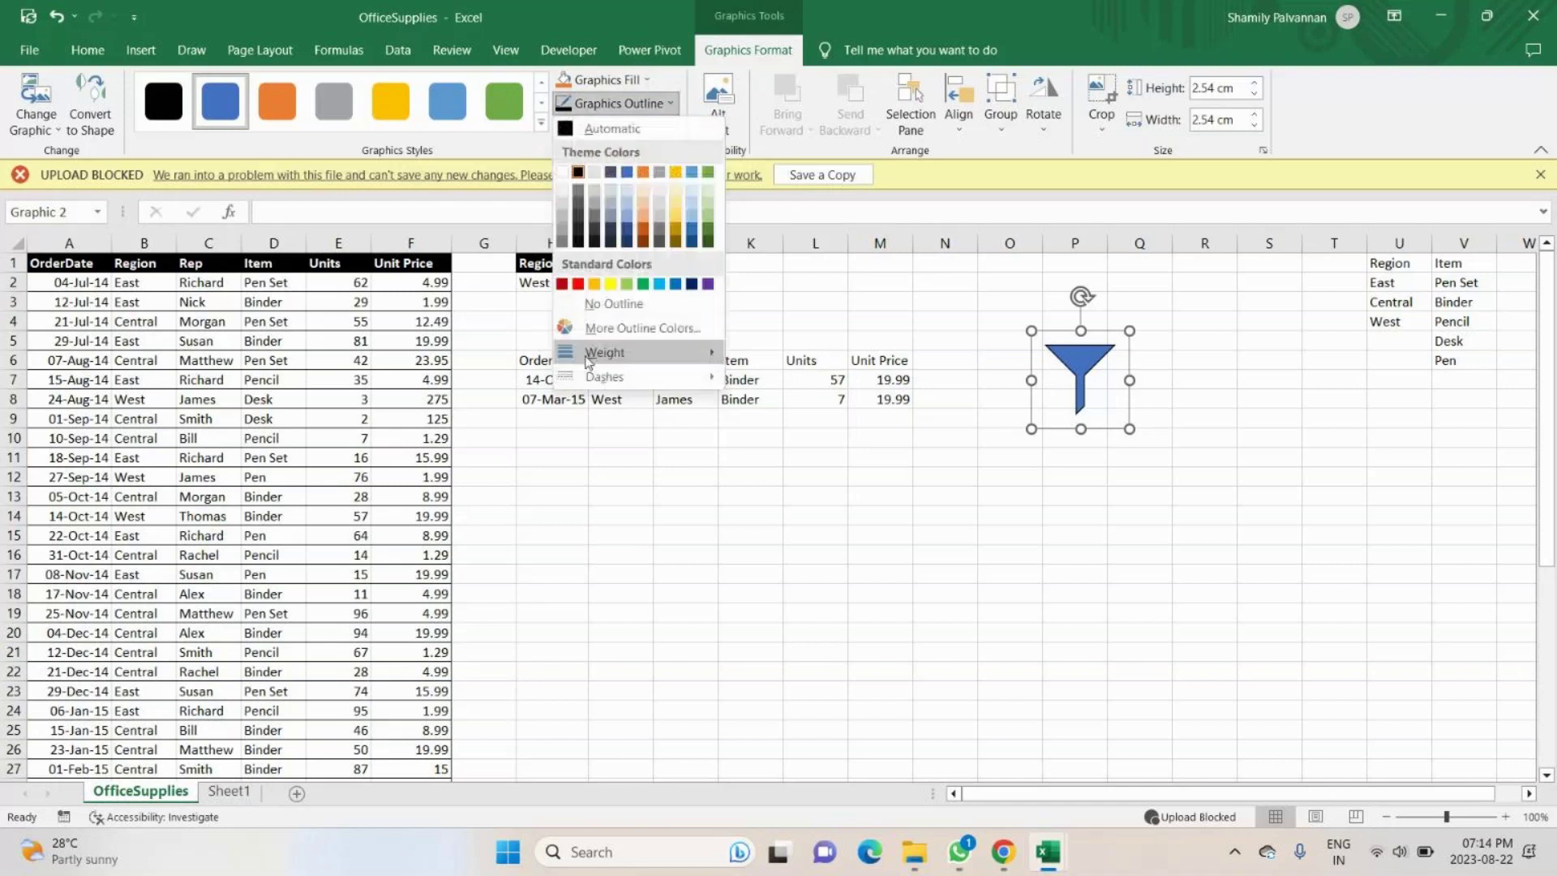
mouse_move(589, 357)
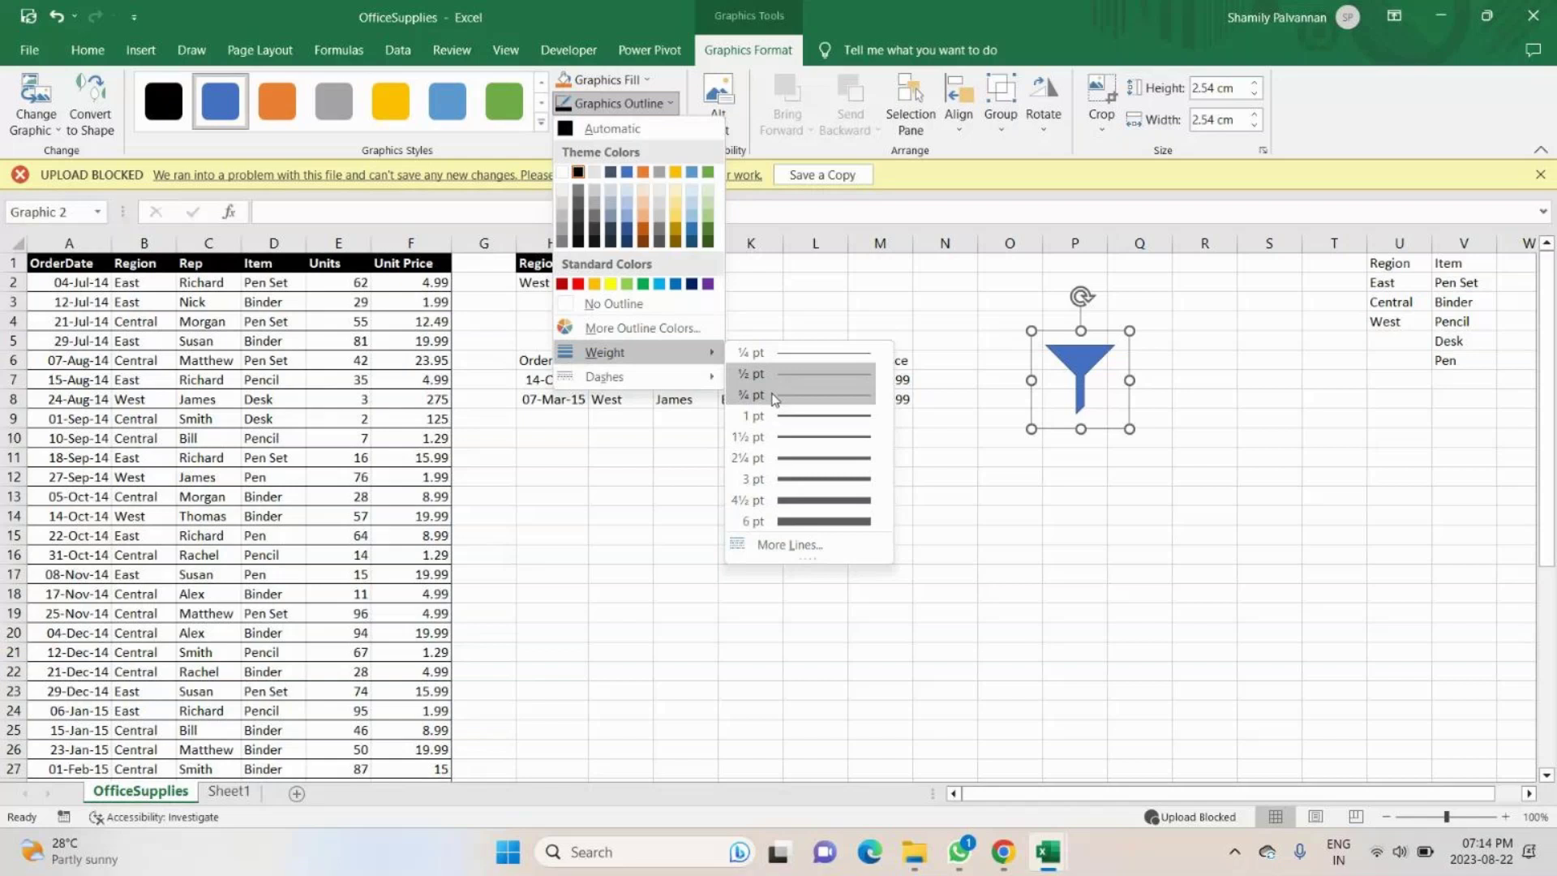
left_click(388, 106)
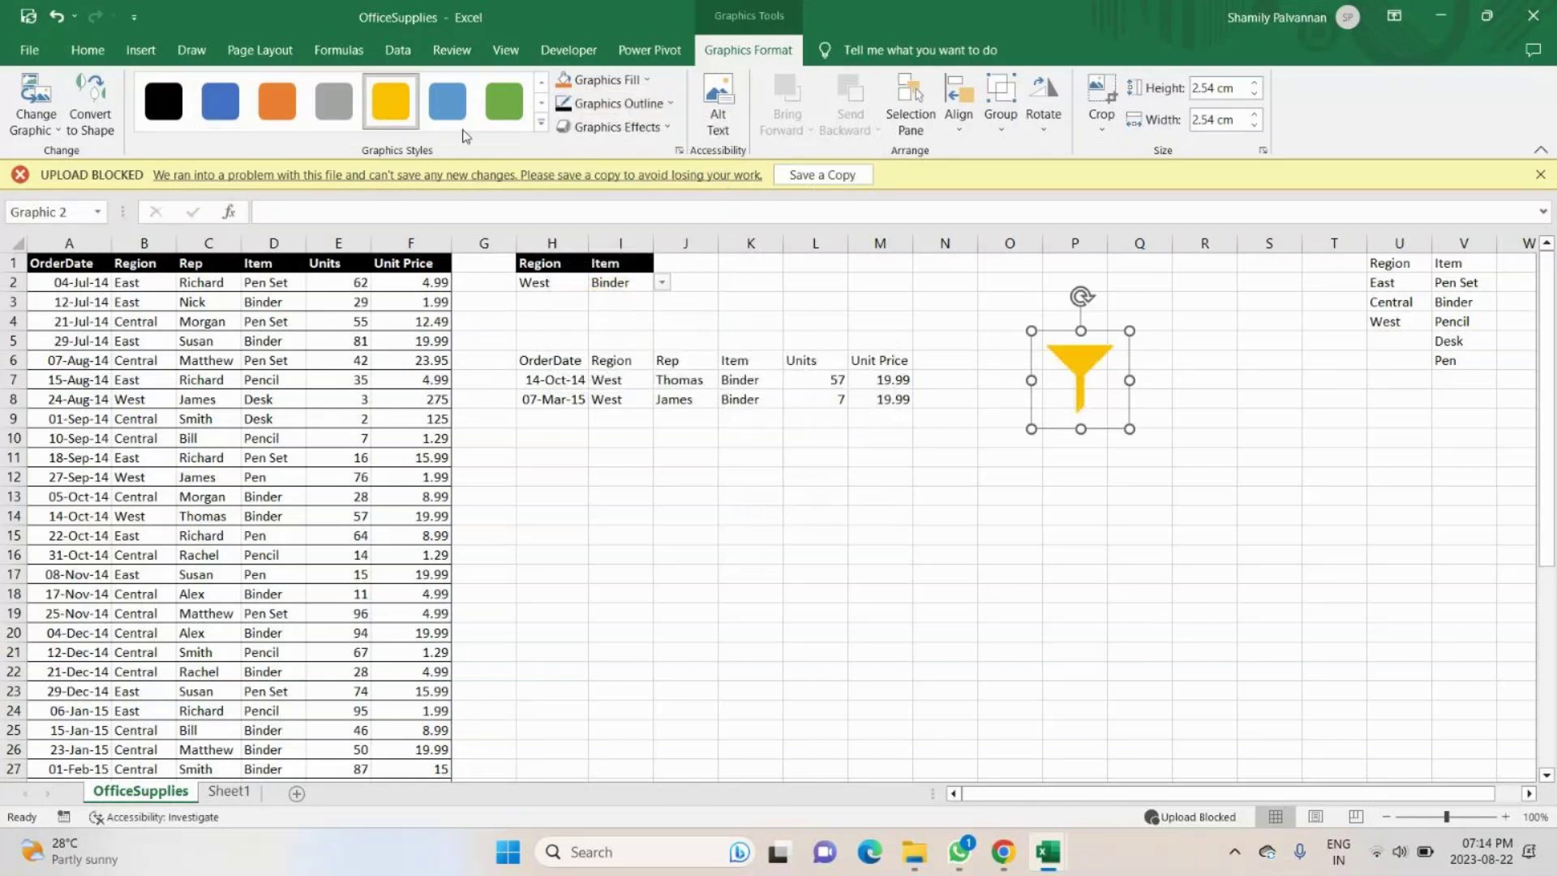
Set the funnel's outline weight to 2¼ pt and check the result.
left_click(616, 104)
mouse_move(608, 352)
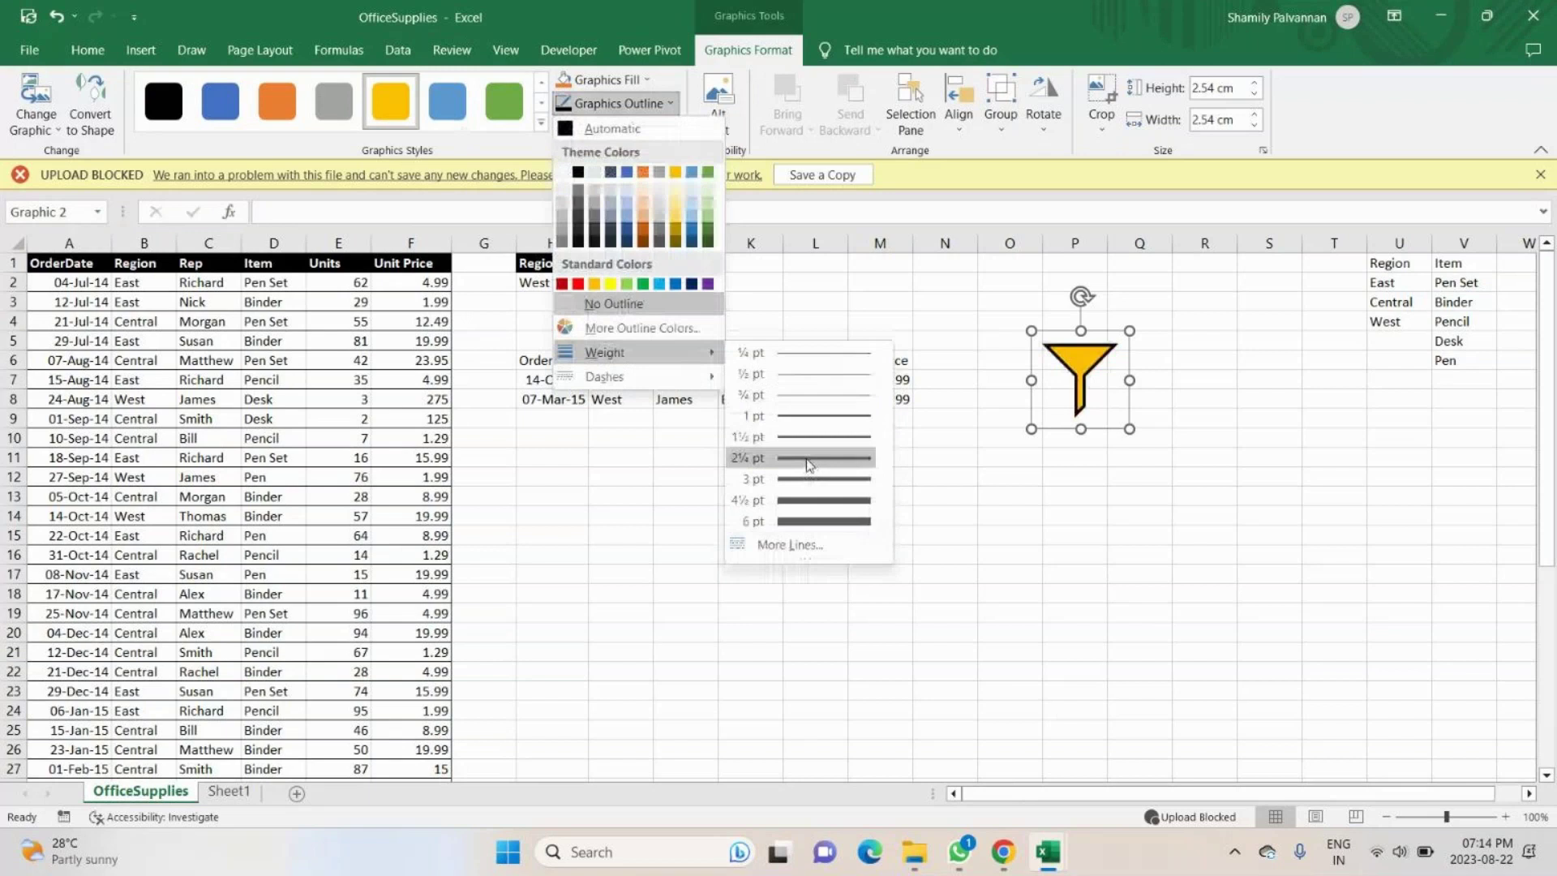
left_click(808, 458)
left_click(924, 496)
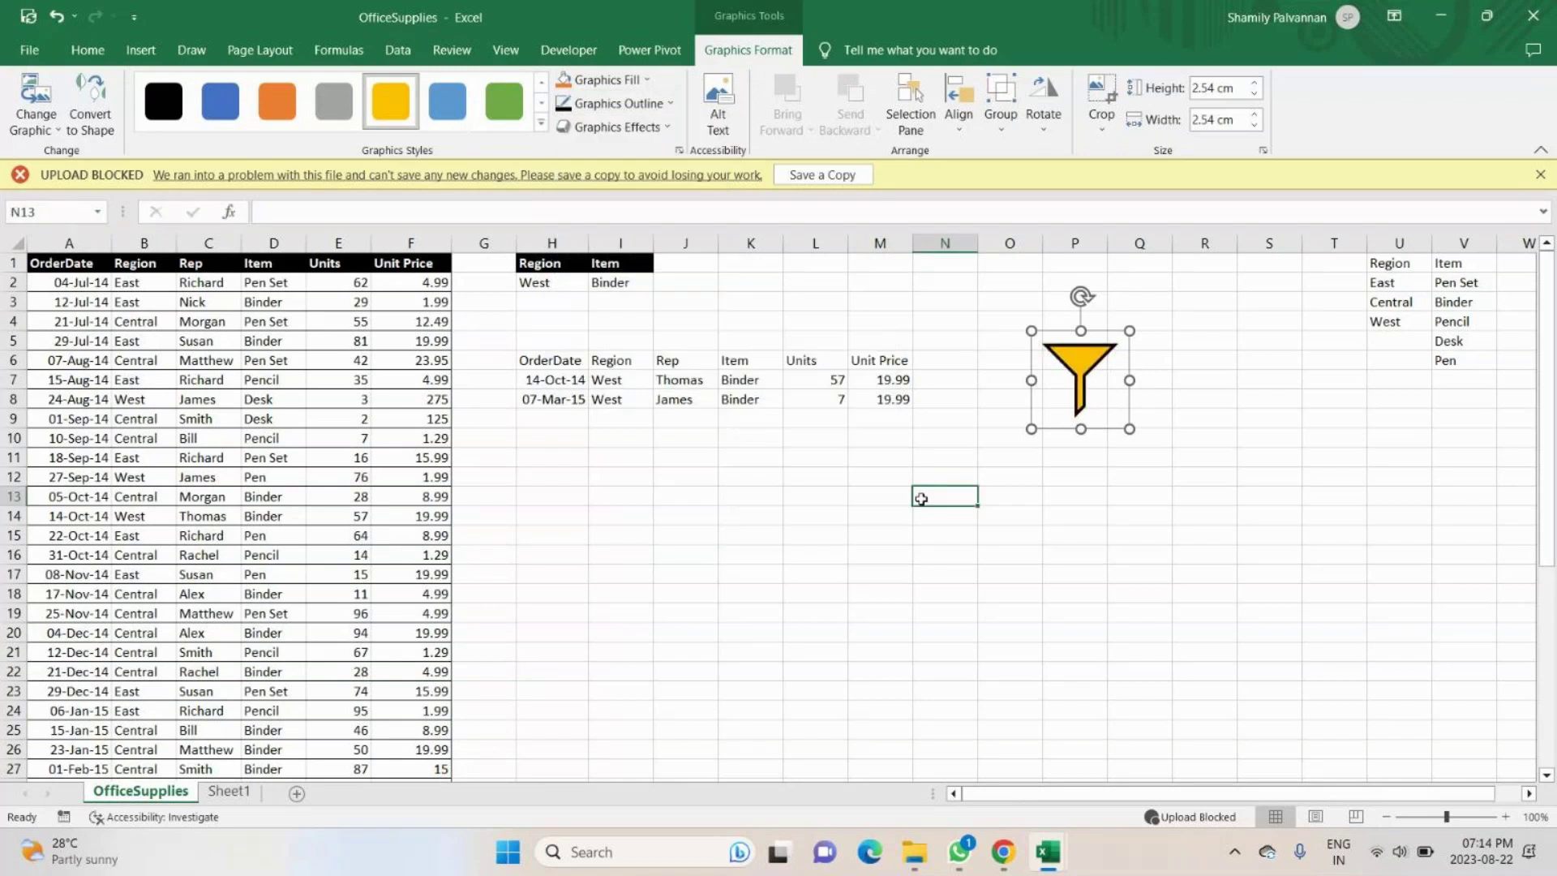
left_click(1075, 357)
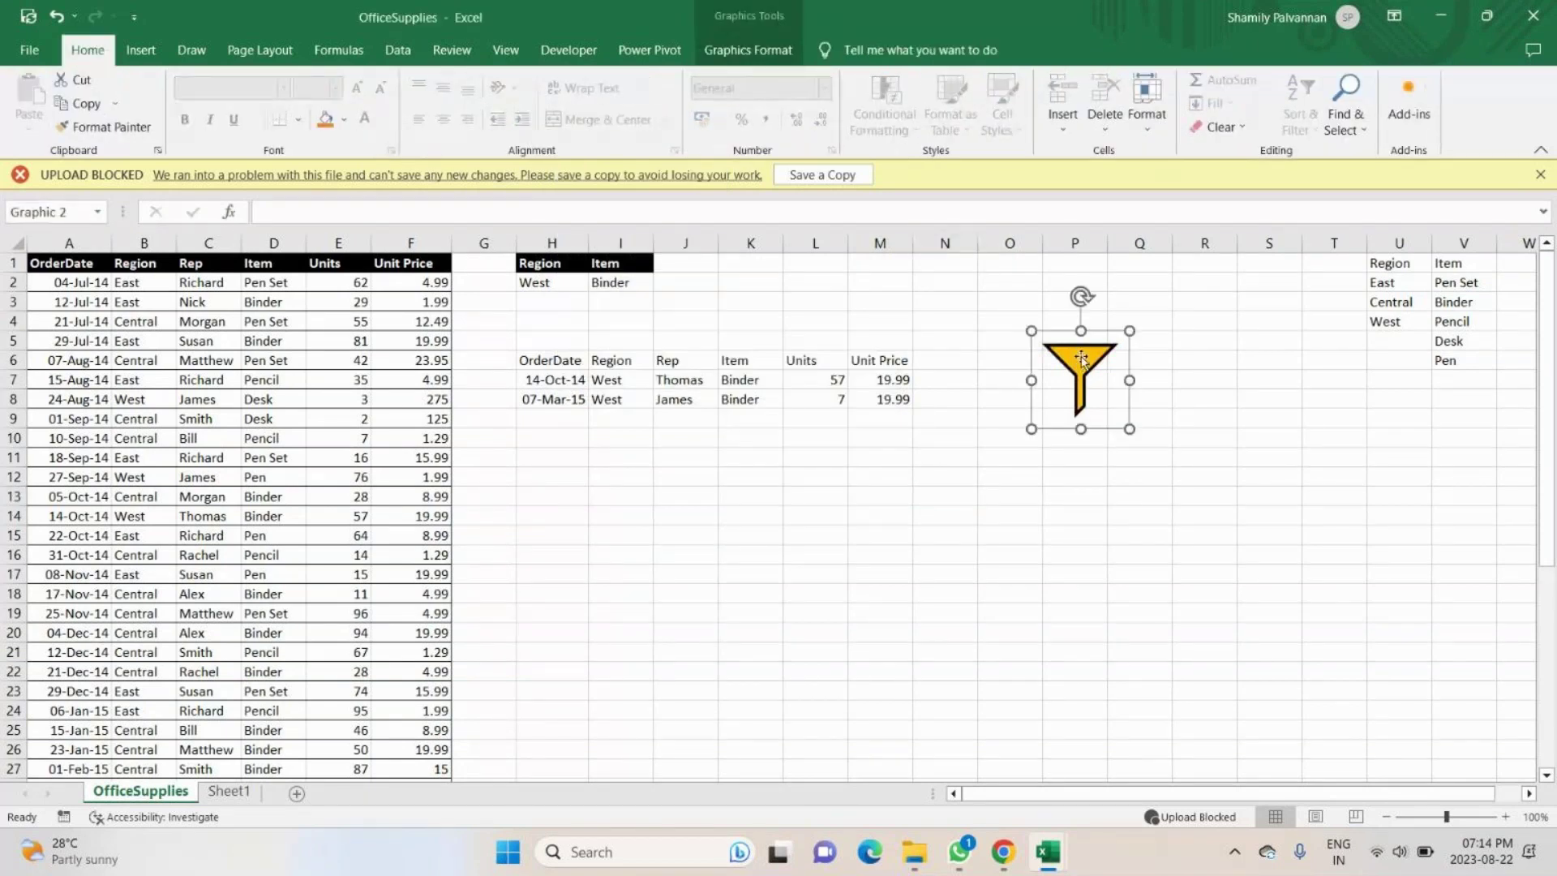
left_click(1004, 382)
left_click(1035, 337)
left_click(815, 458)
right_click(1079, 357)
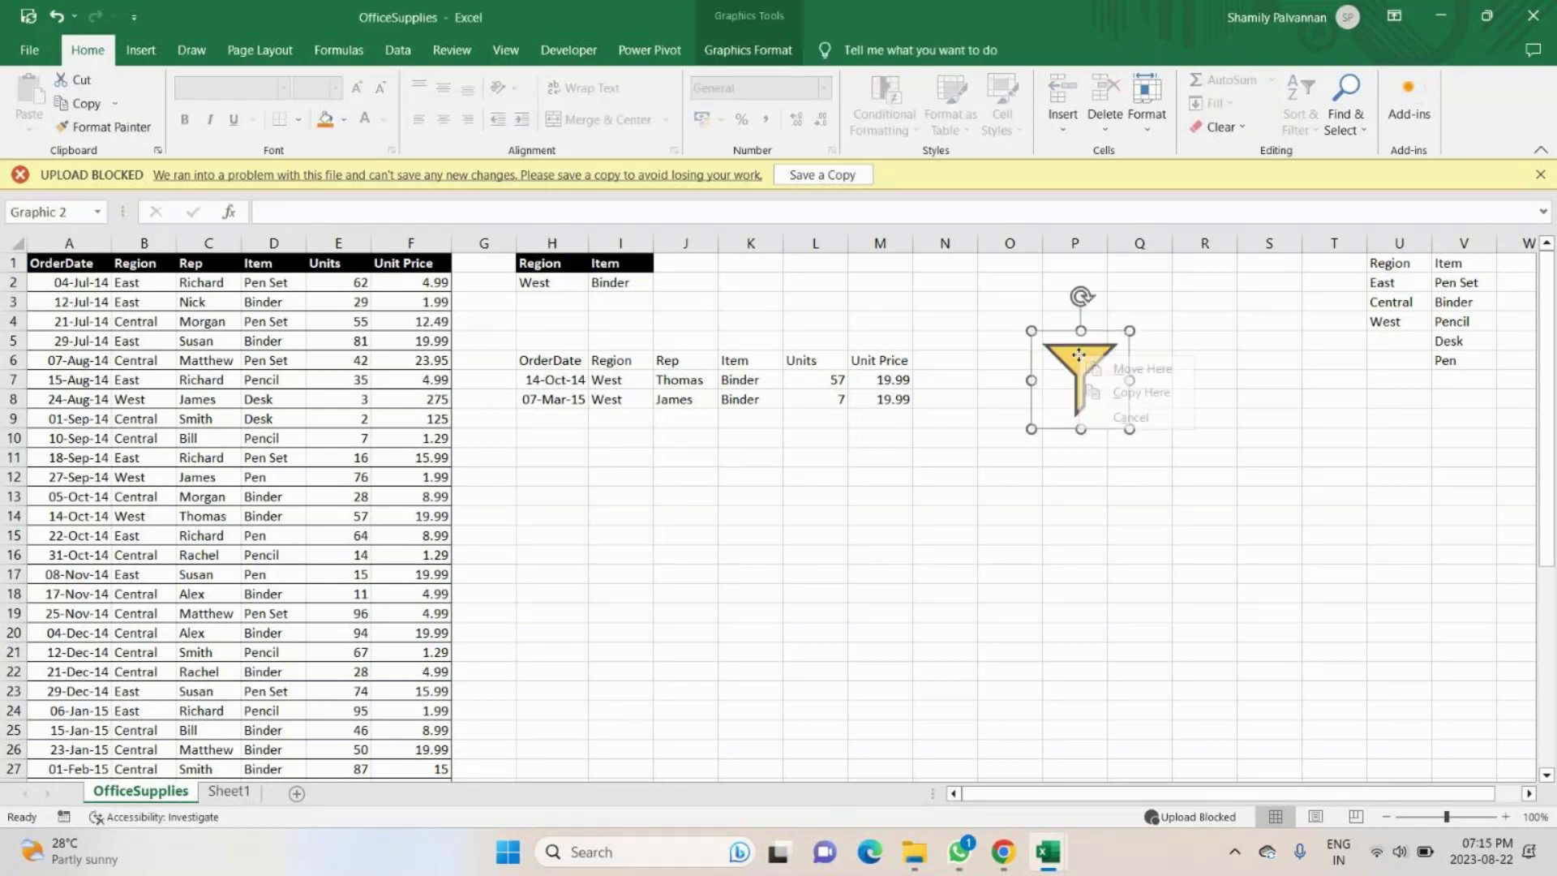
key("Escape")
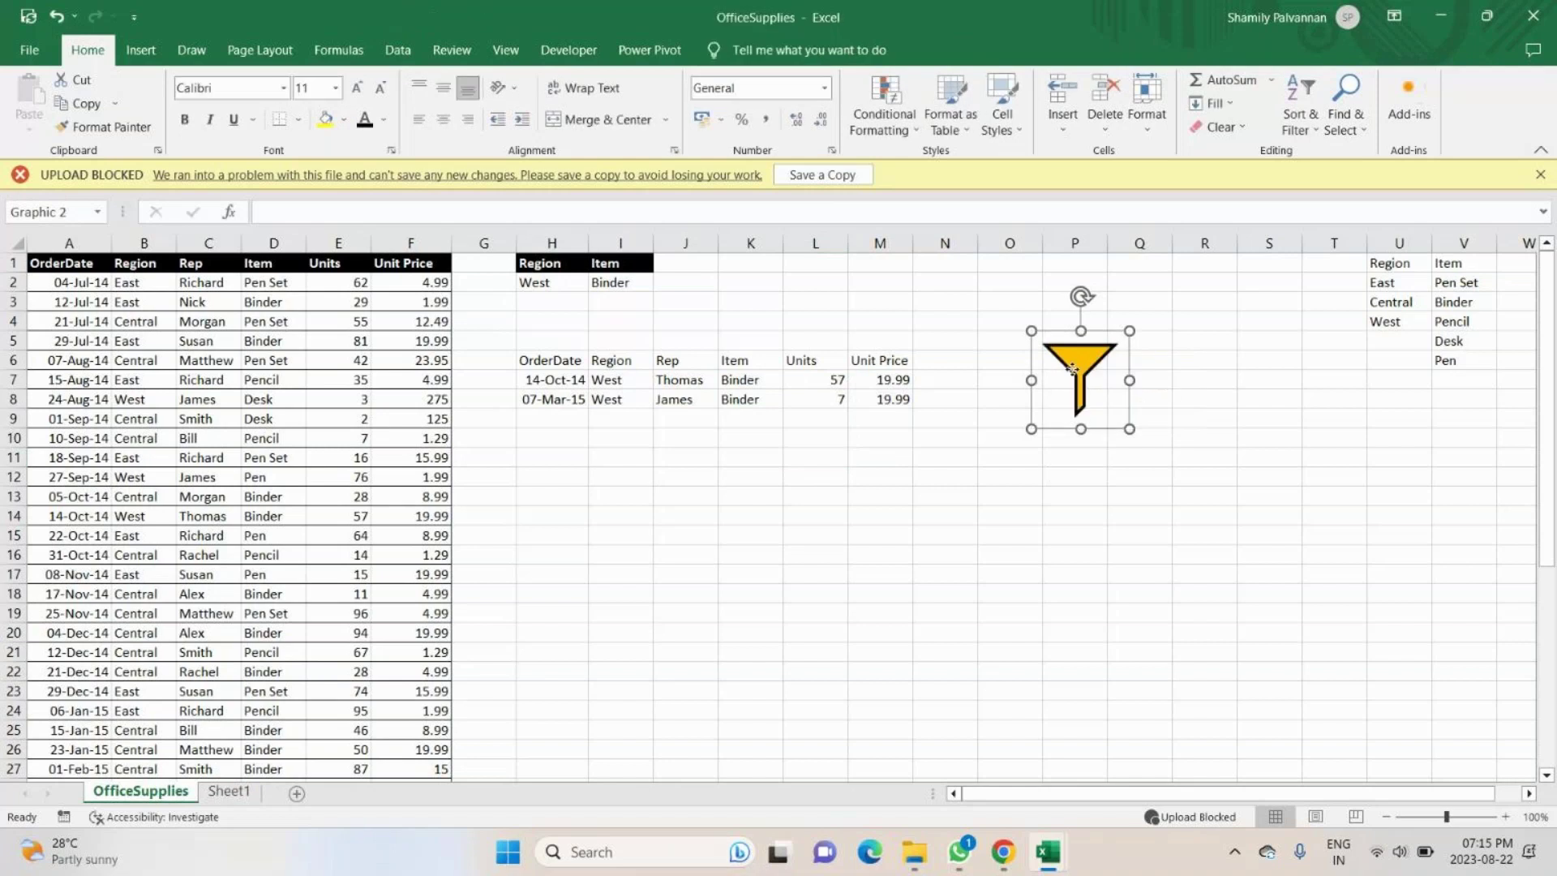
Assign the recorded filter macro to the funnel icon through Assign Macro.
right_click(1072, 369)
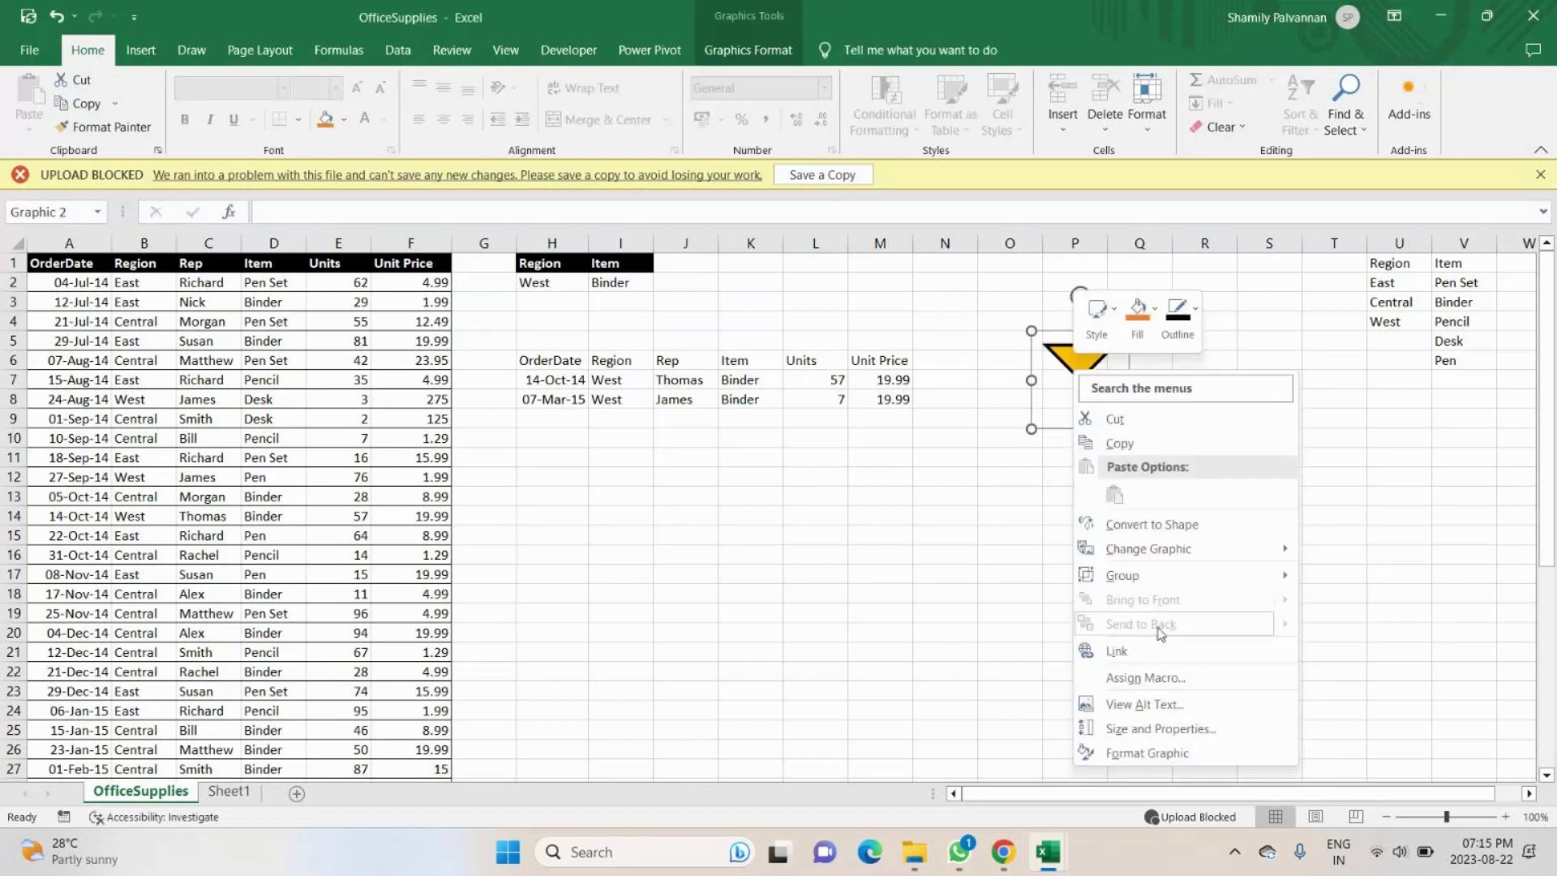
left_click(1132, 680)
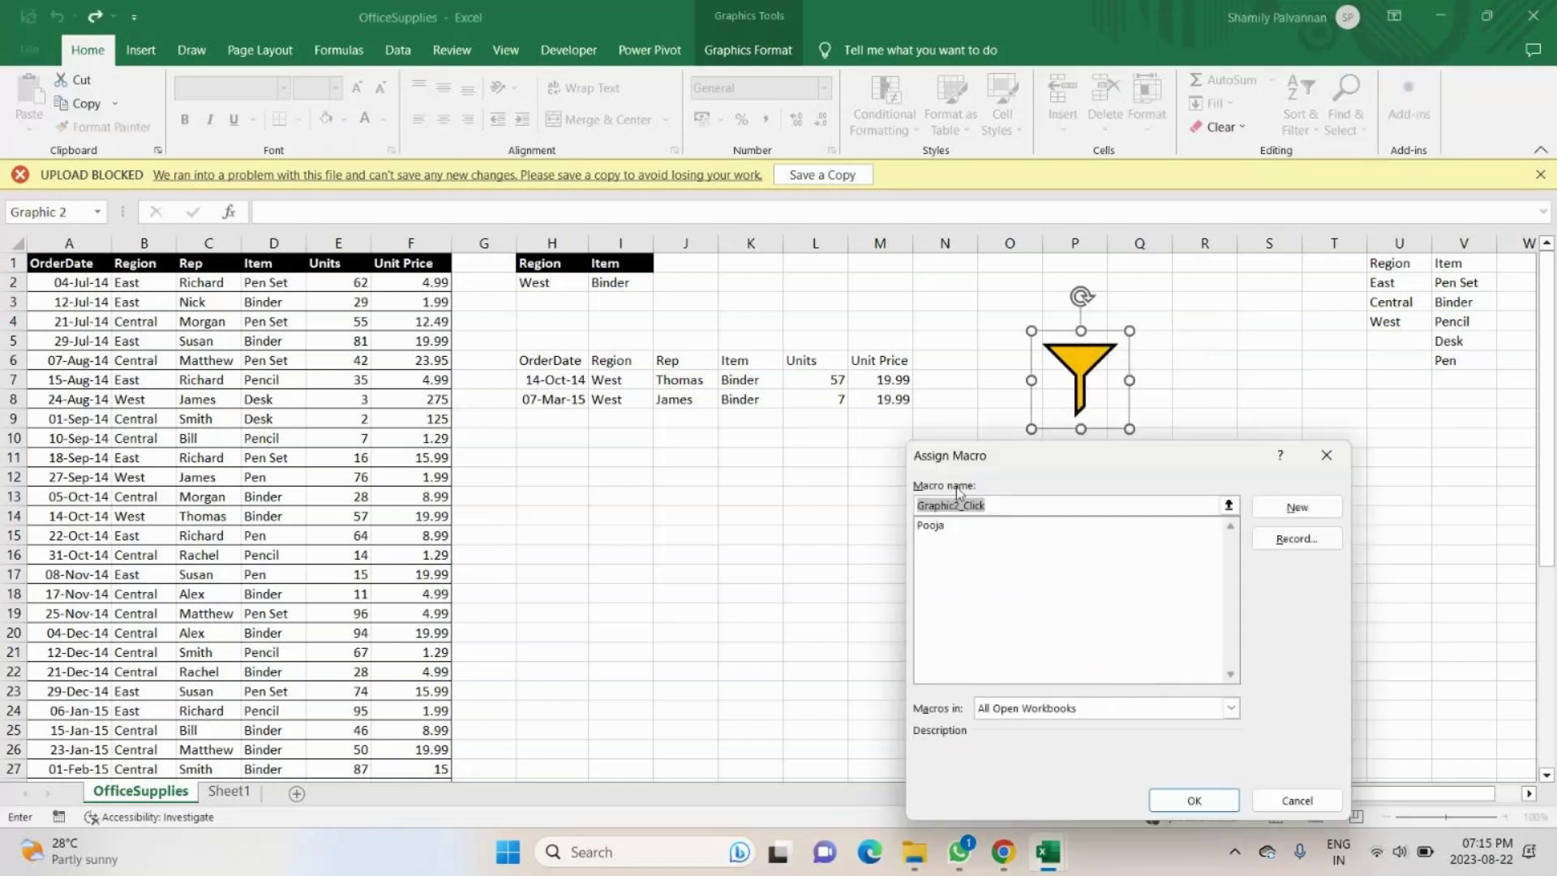
left_click(931, 527)
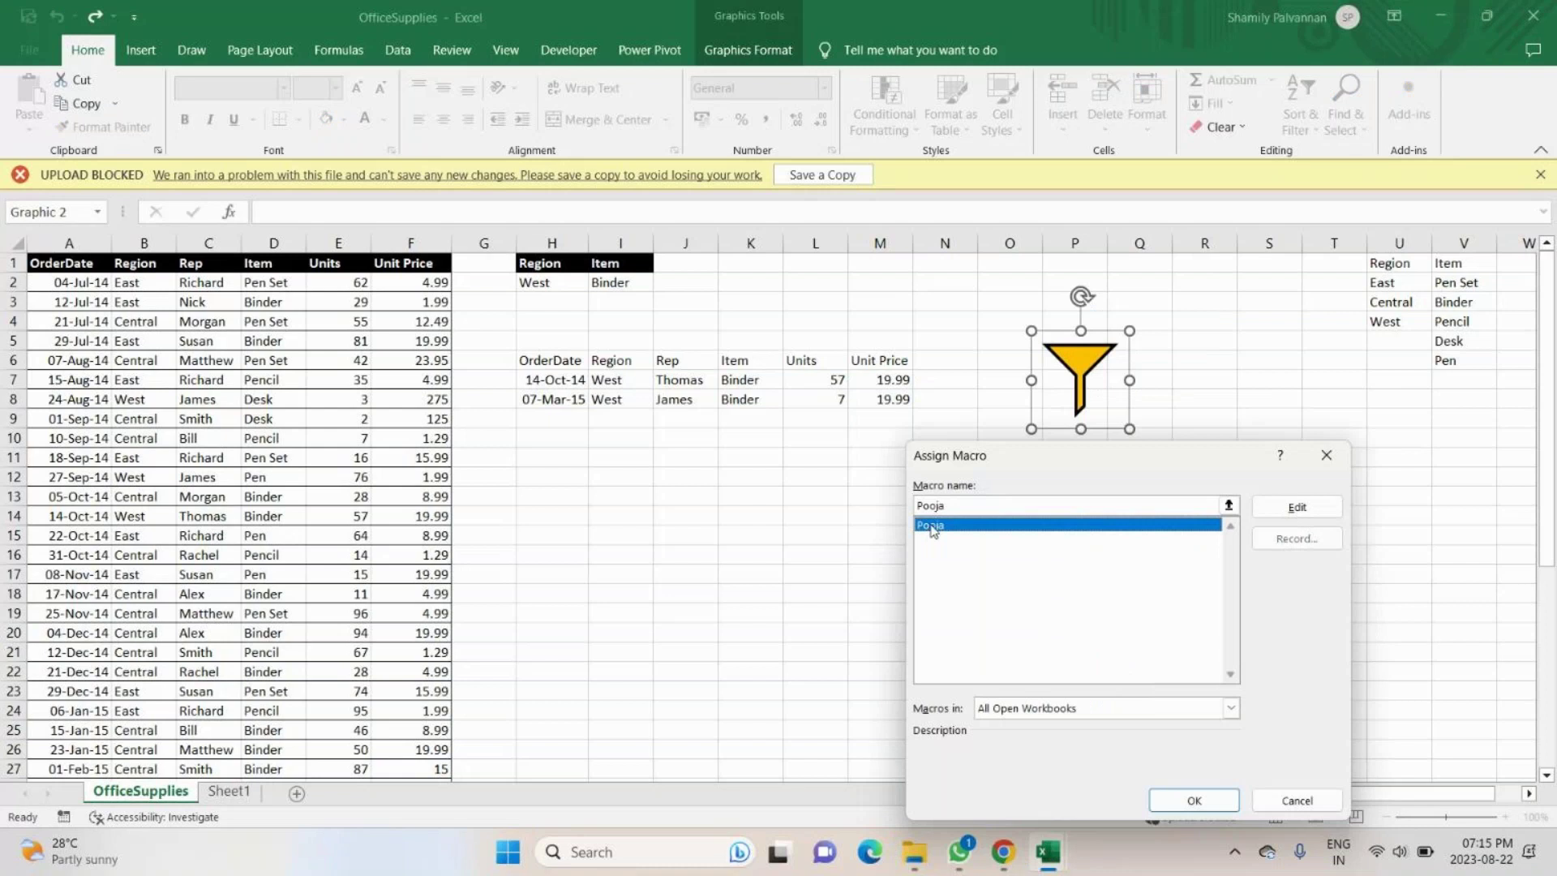
left_click(1195, 801)
left_click(551, 282)
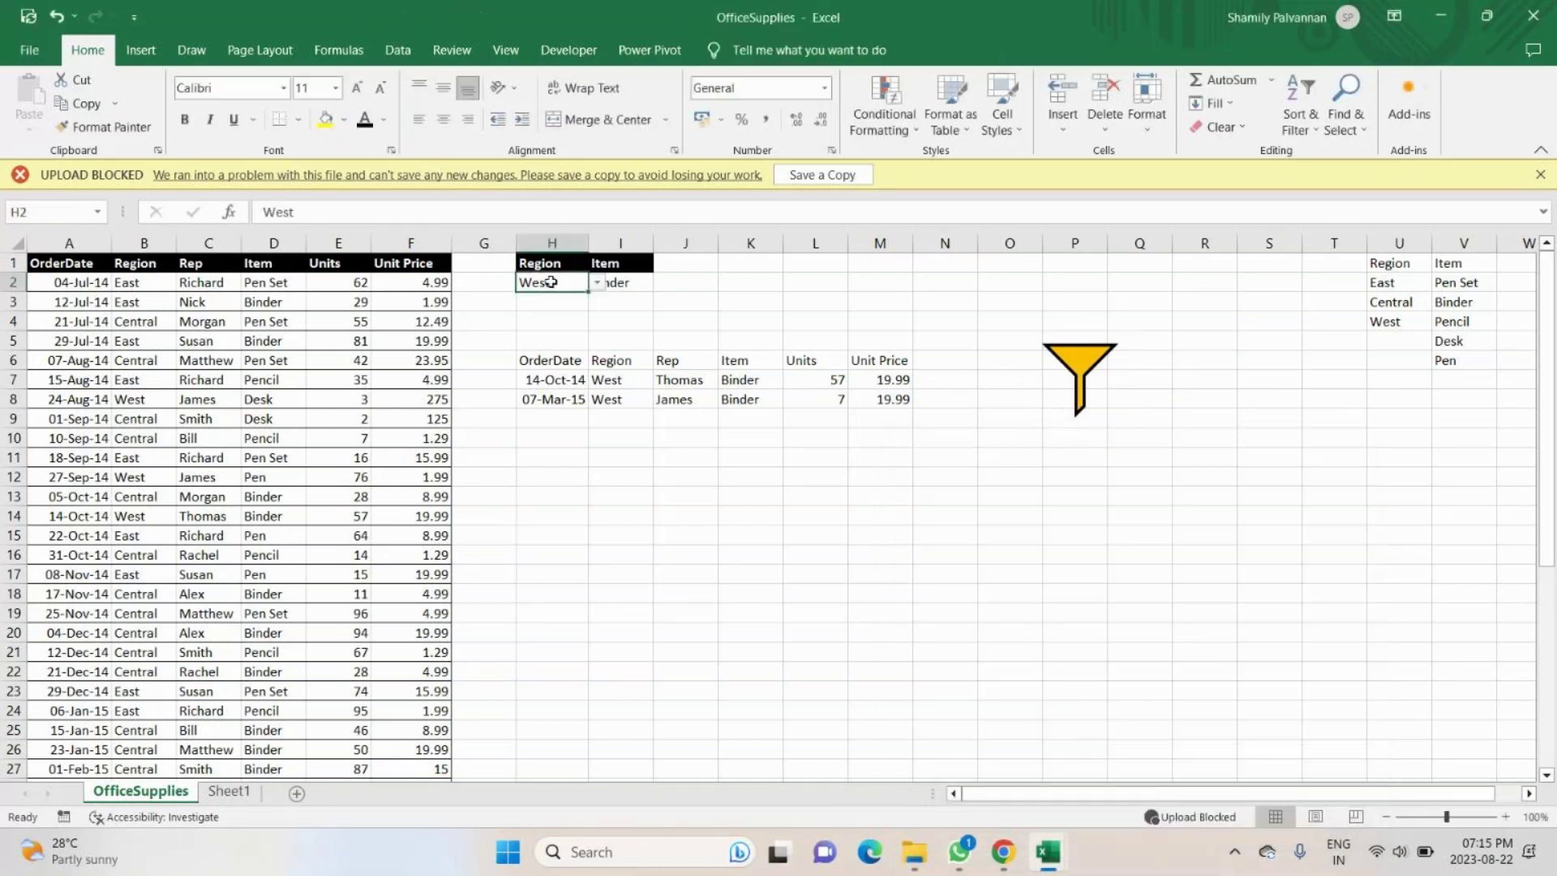
Test the funnel macro for region Central with items Desk, Pen Set and Pencil.
left_click(599, 283)
left_click(606, 302)
left_click(649, 284)
left_click(662, 283)
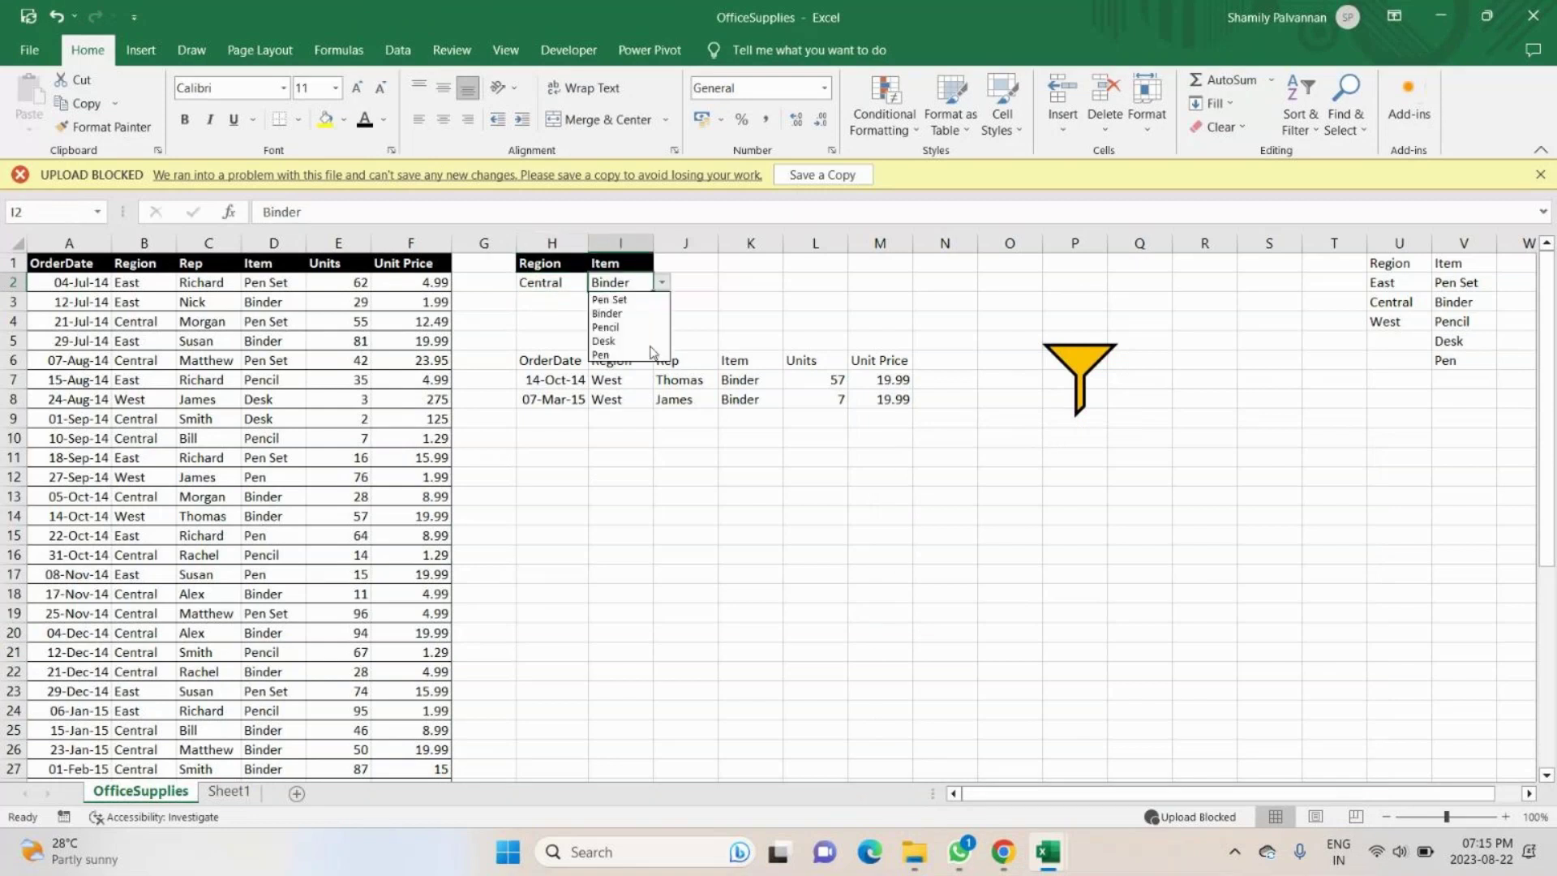
left_click(634, 342)
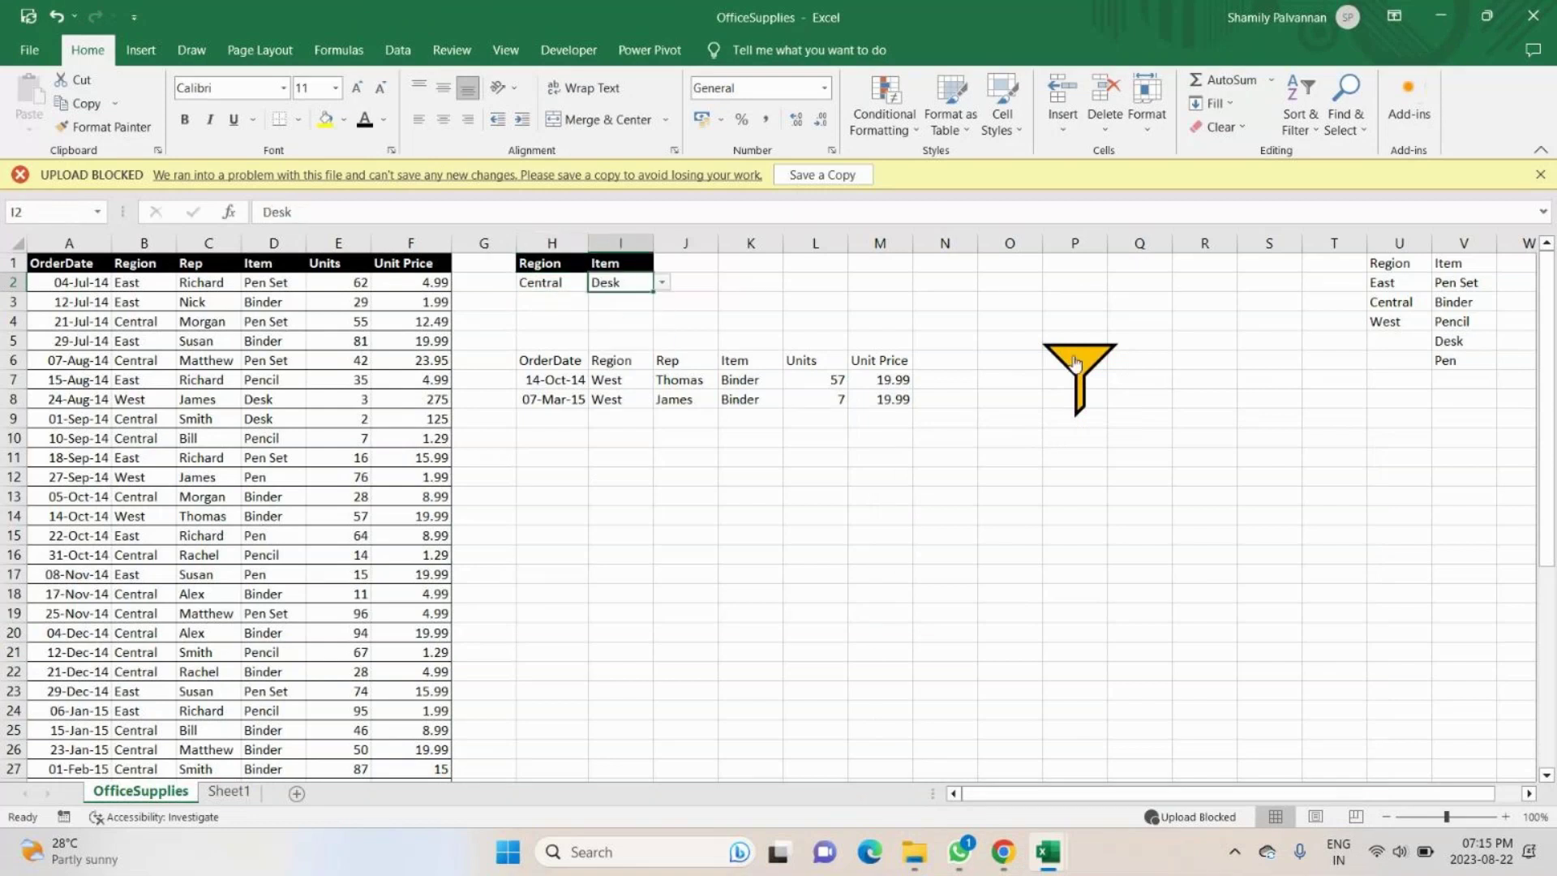
left_click(1075, 362)
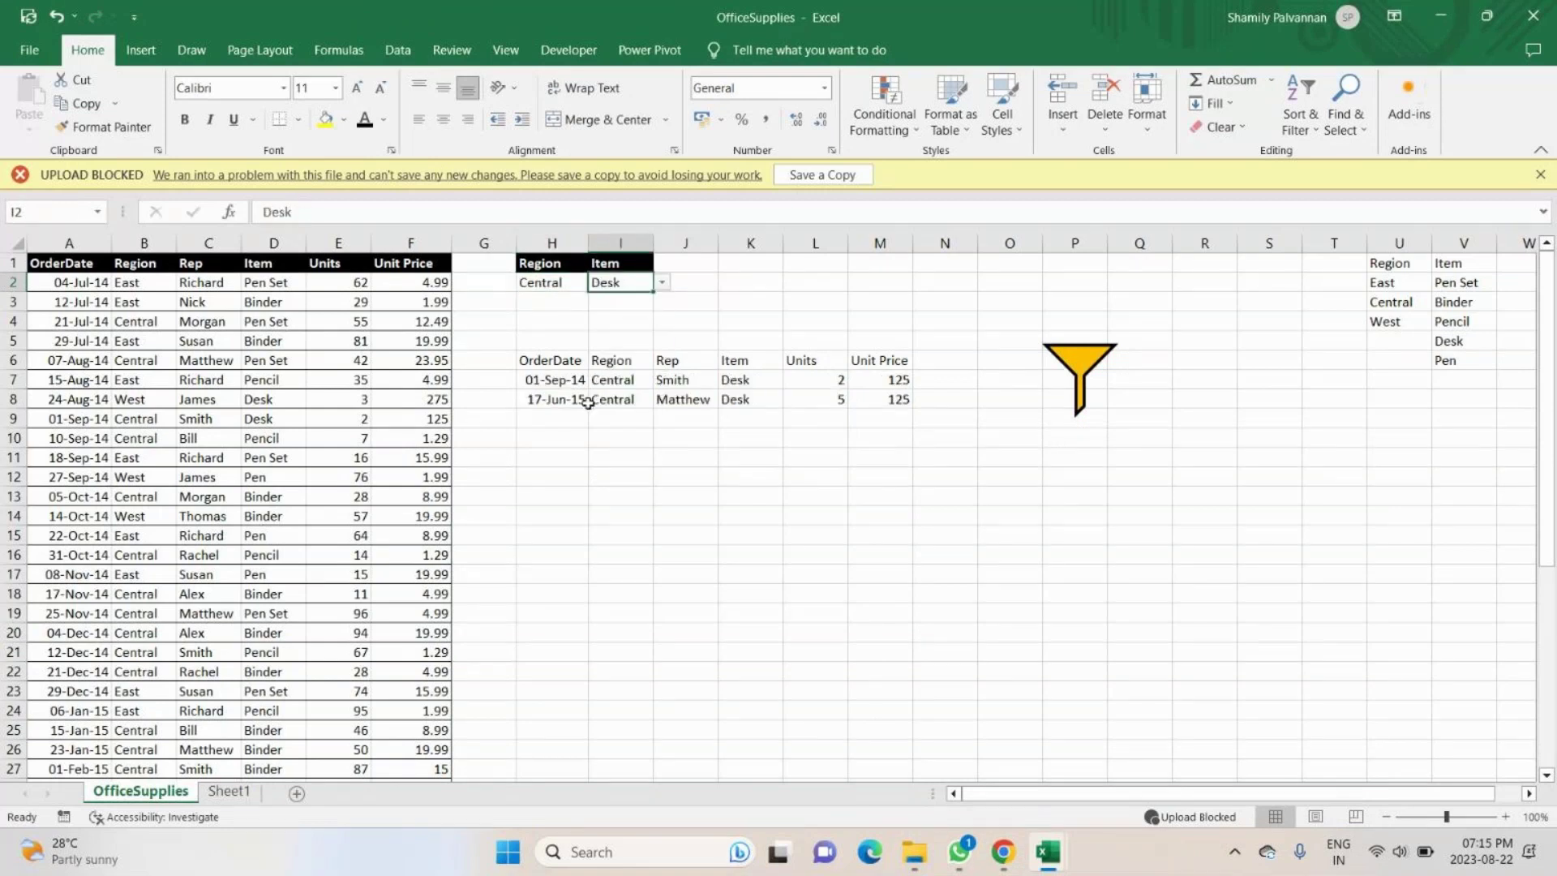
left_click(662, 284)
left_click(623, 304)
left_click(1075, 363)
left_click(663, 283)
left_click(617, 324)
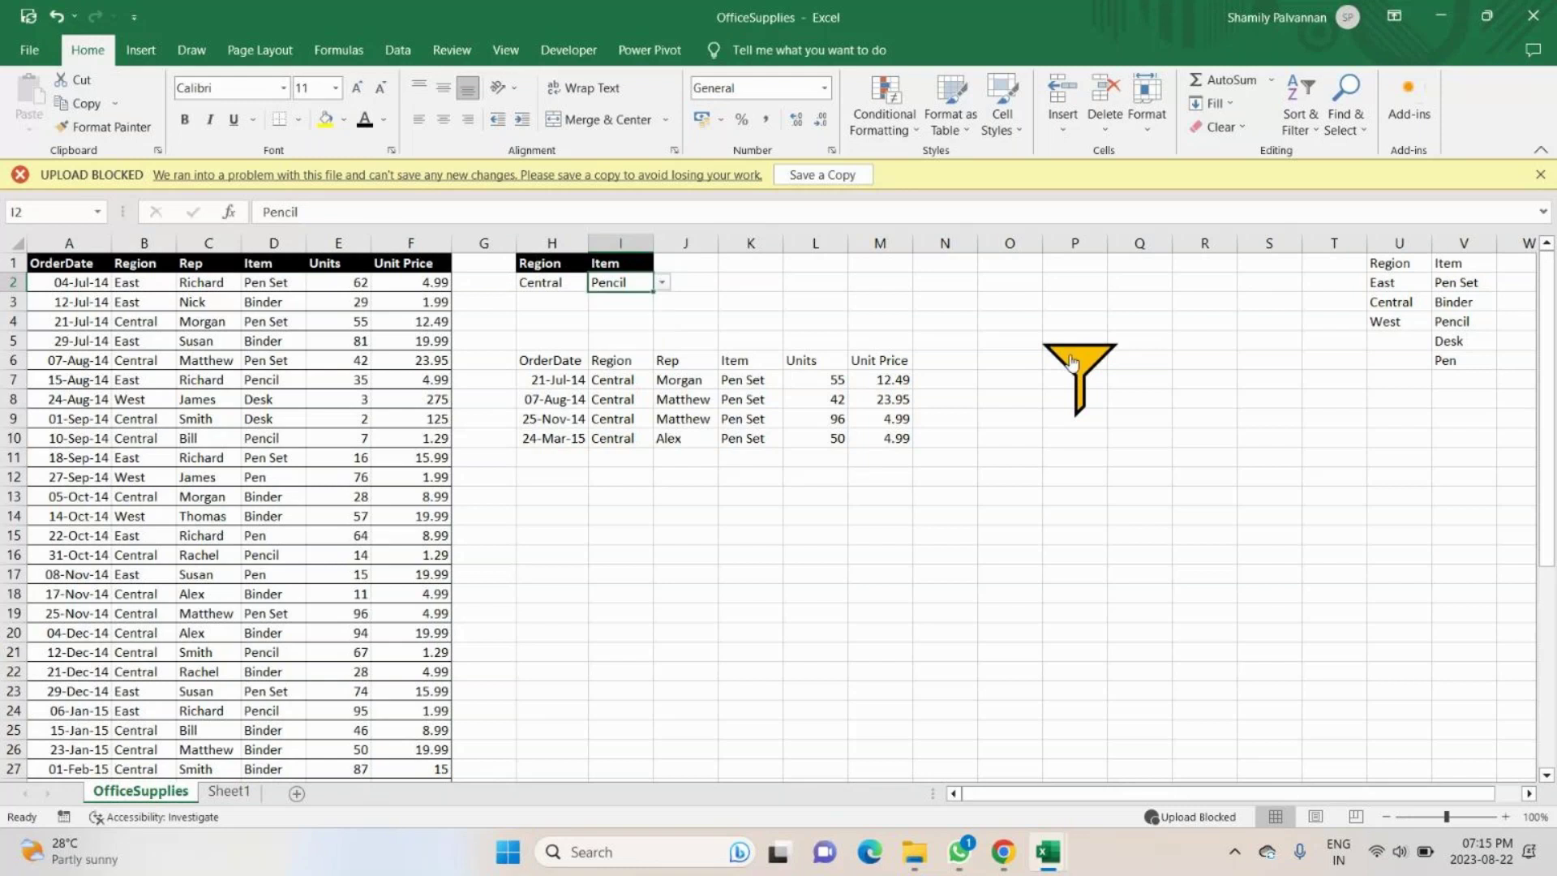
left_click(1072, 363)
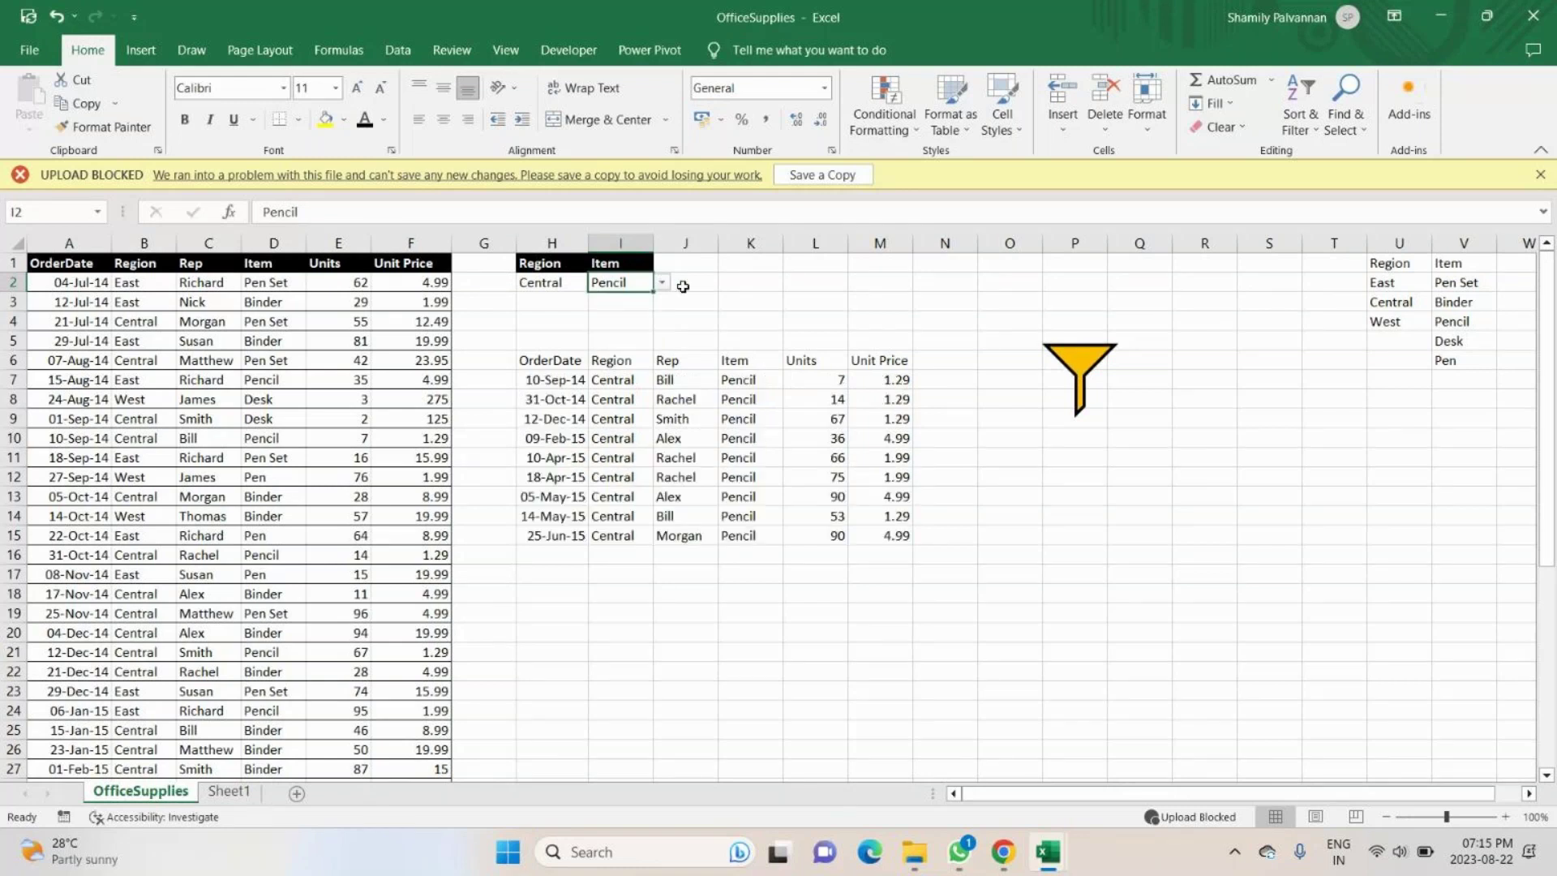
Reset the criteria to Central and Binder and run the funnel filter.
left_click(662, 282)
left_click(606, 313)
left_click(559, 284)
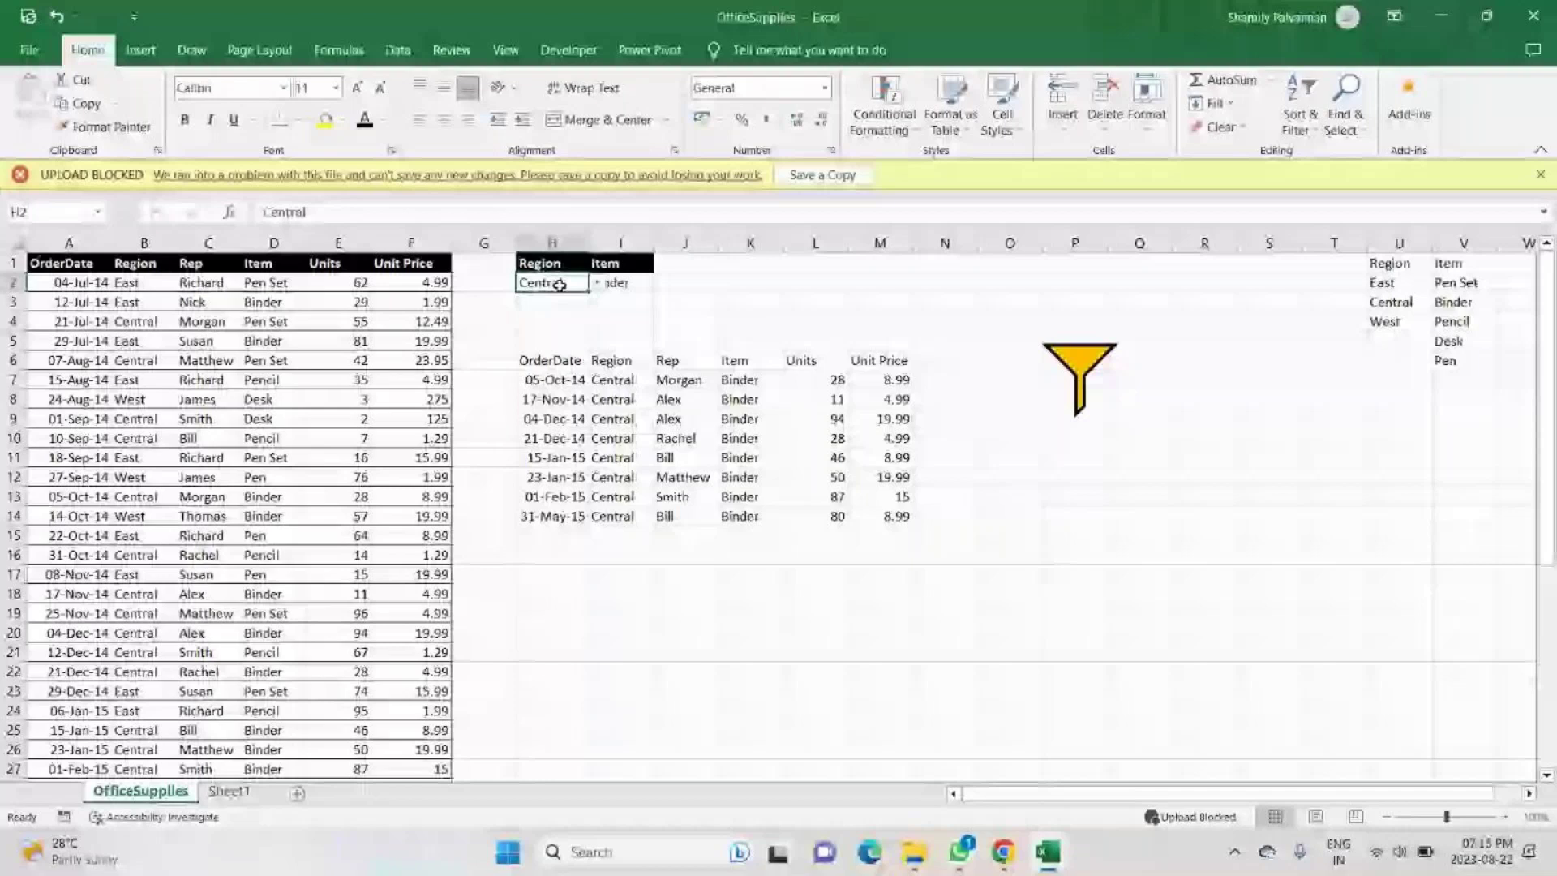
left_click(597, 283)
left_click(552, 328)
left_click(598, 282)
left_click(551, 298)
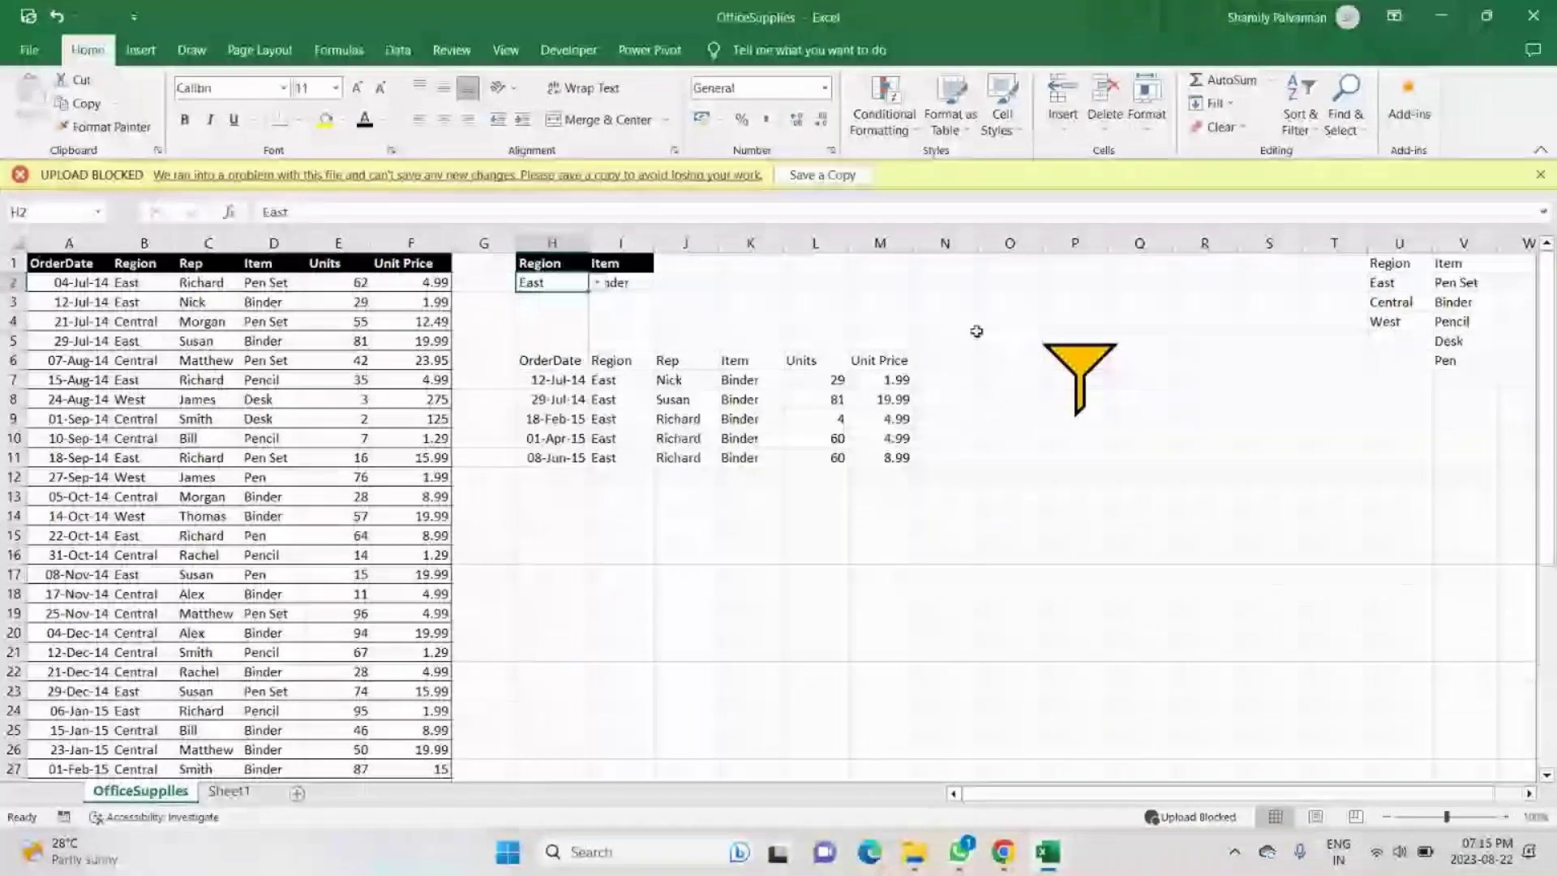
left_click(596, 284)
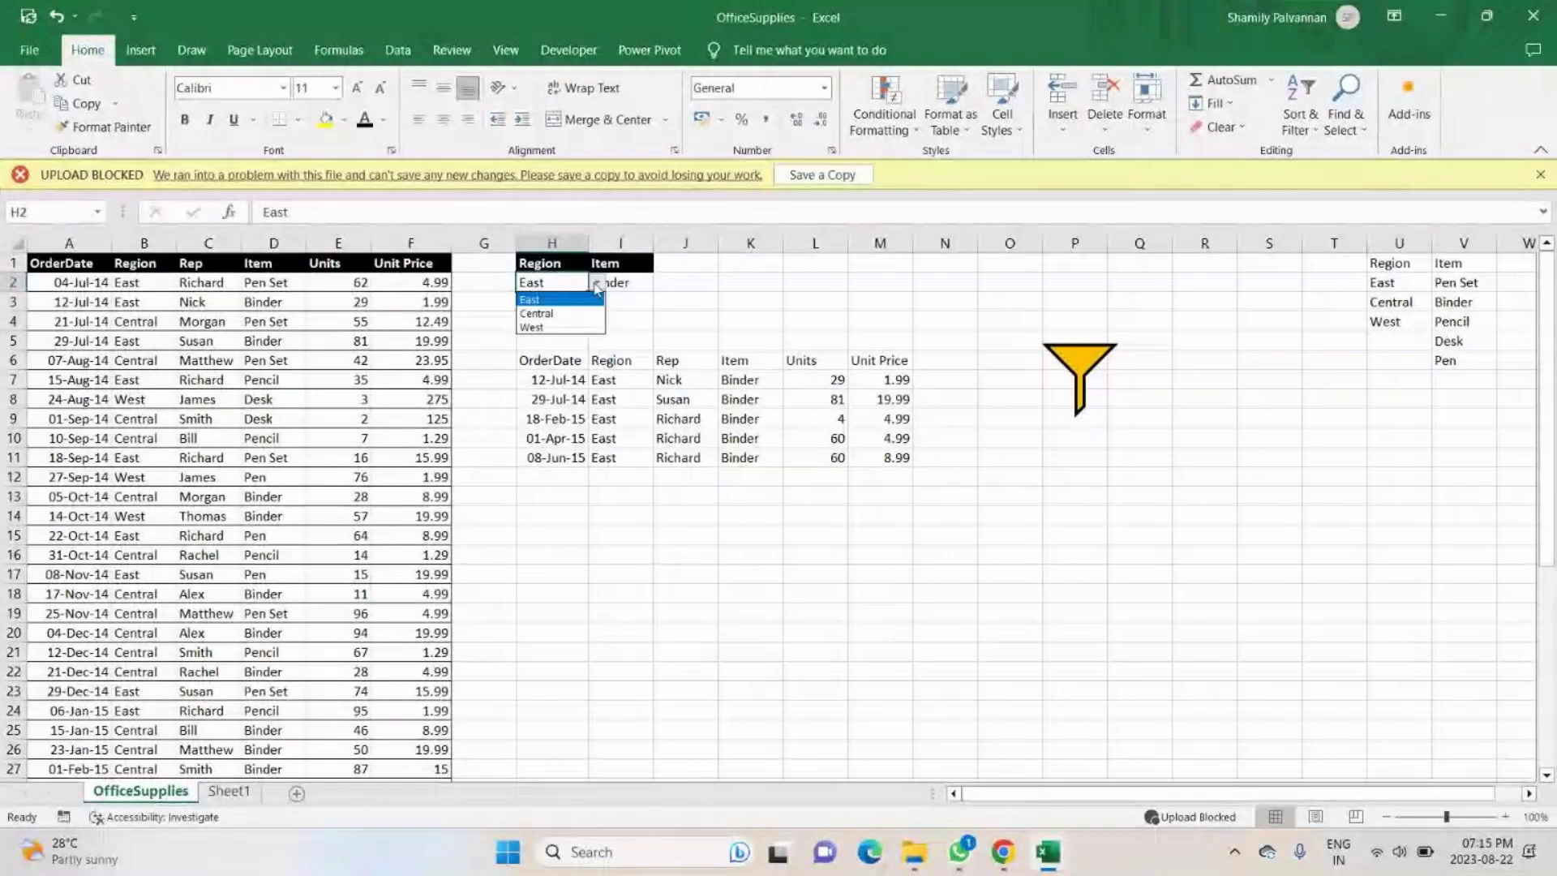
left_click(537, 313)
left_click(1082, 359)
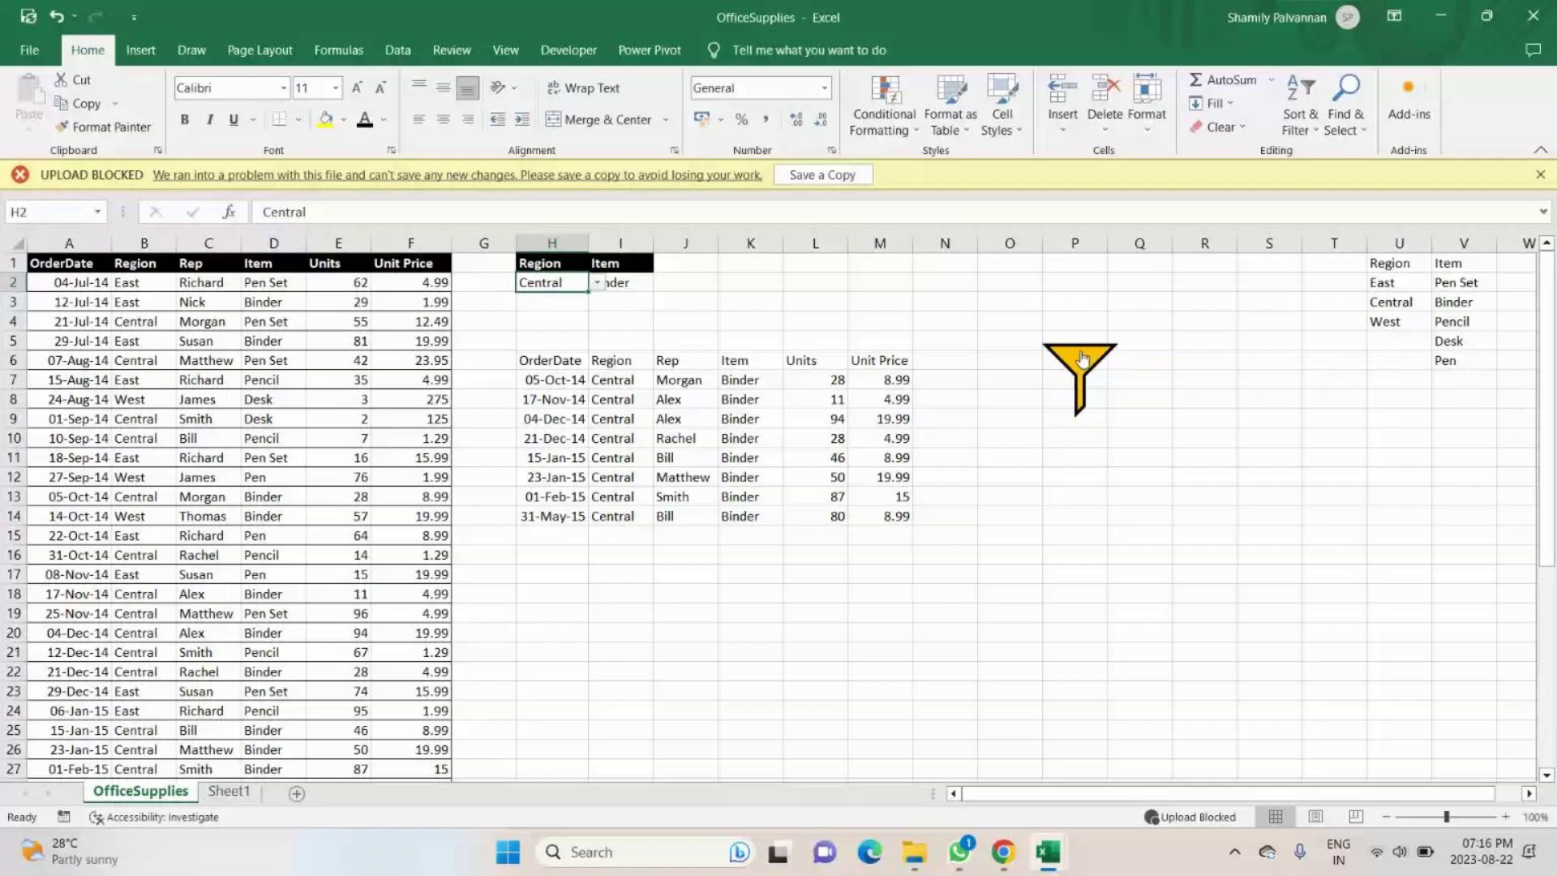
Mute the microphone in the meeting and head back to the Excel workbooks.
key("alt+Tab")
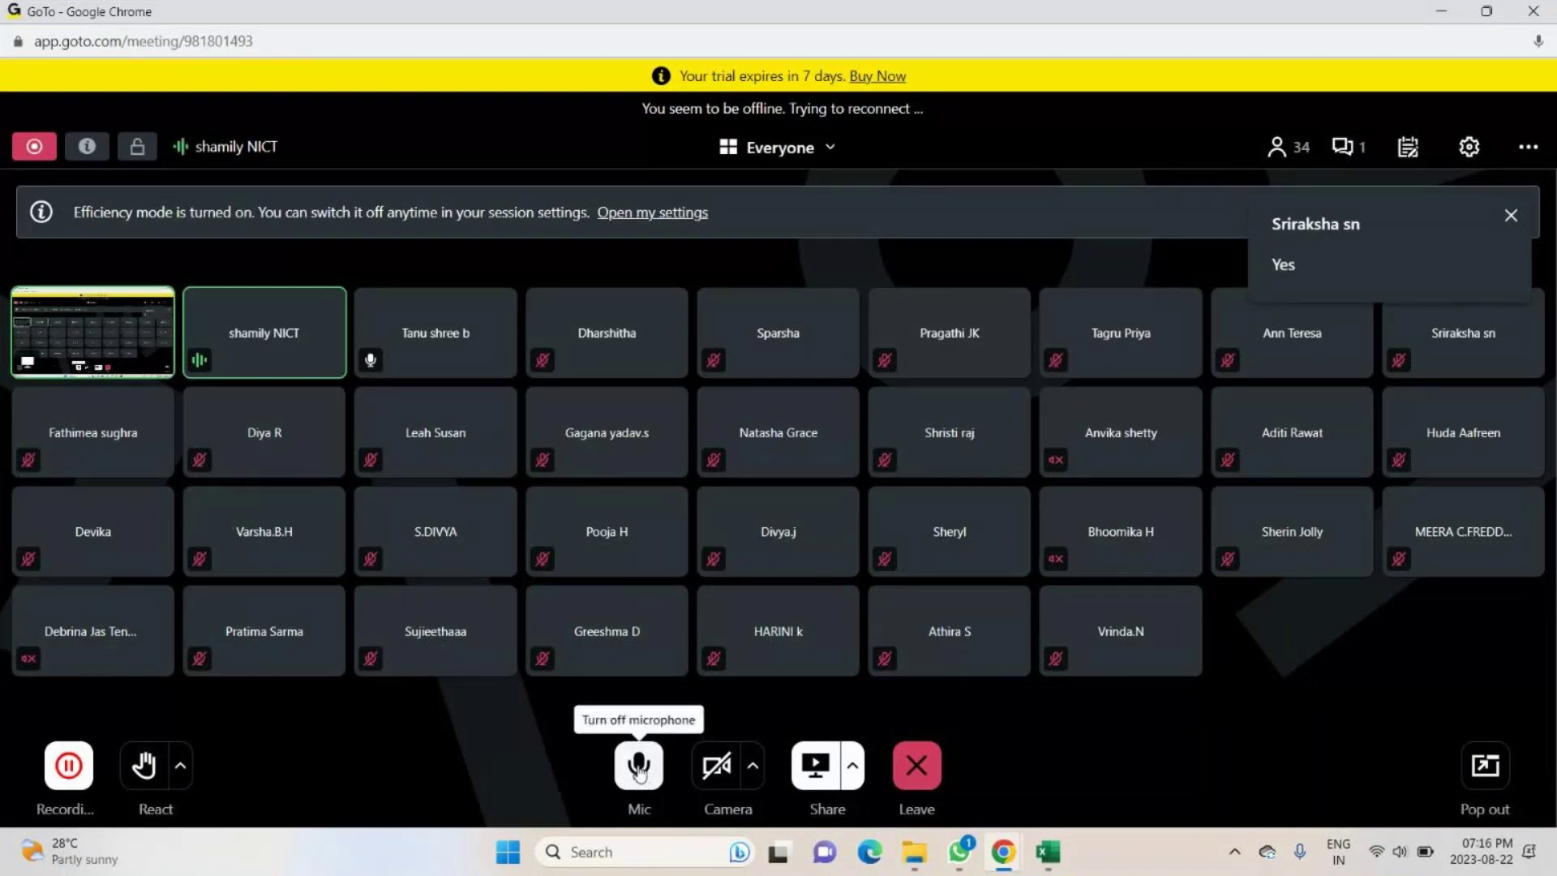
left_click(639, 770)
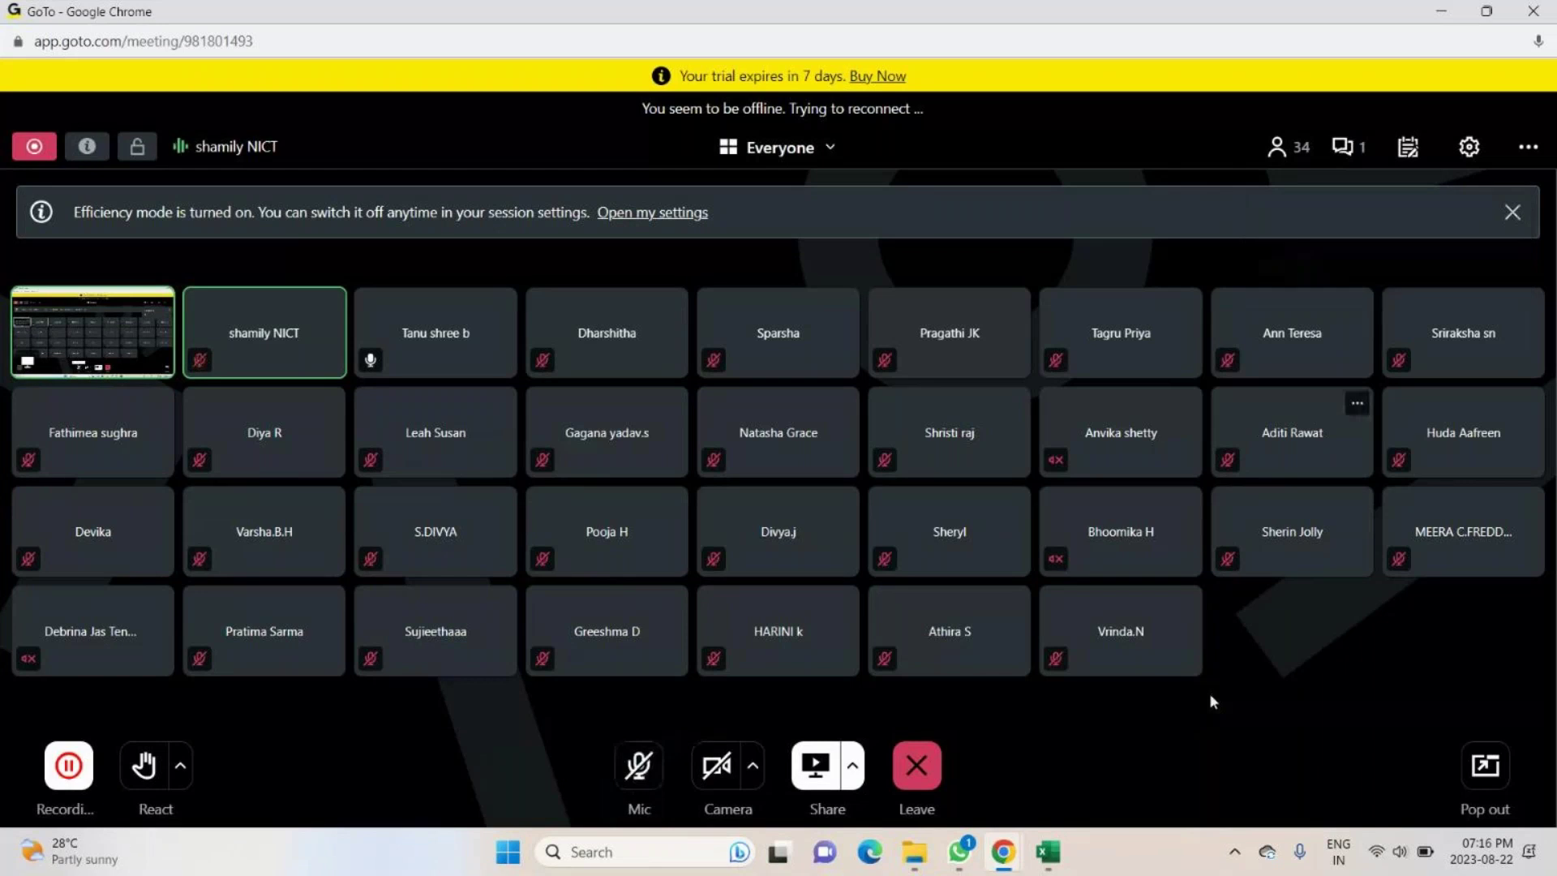
left_click(1052, 853)
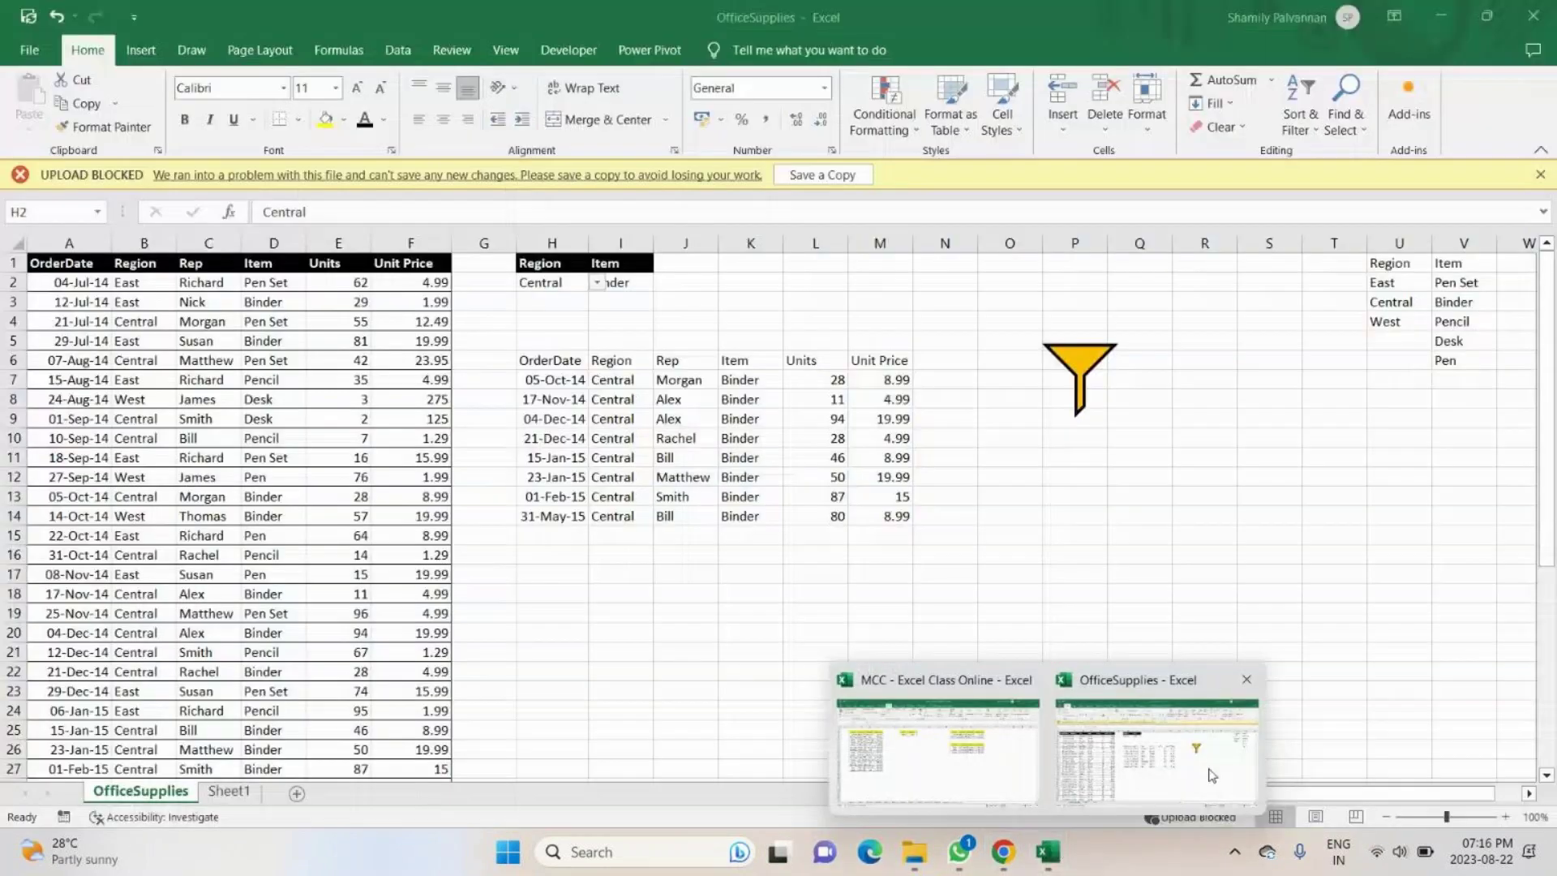
left_click(1209, 768)
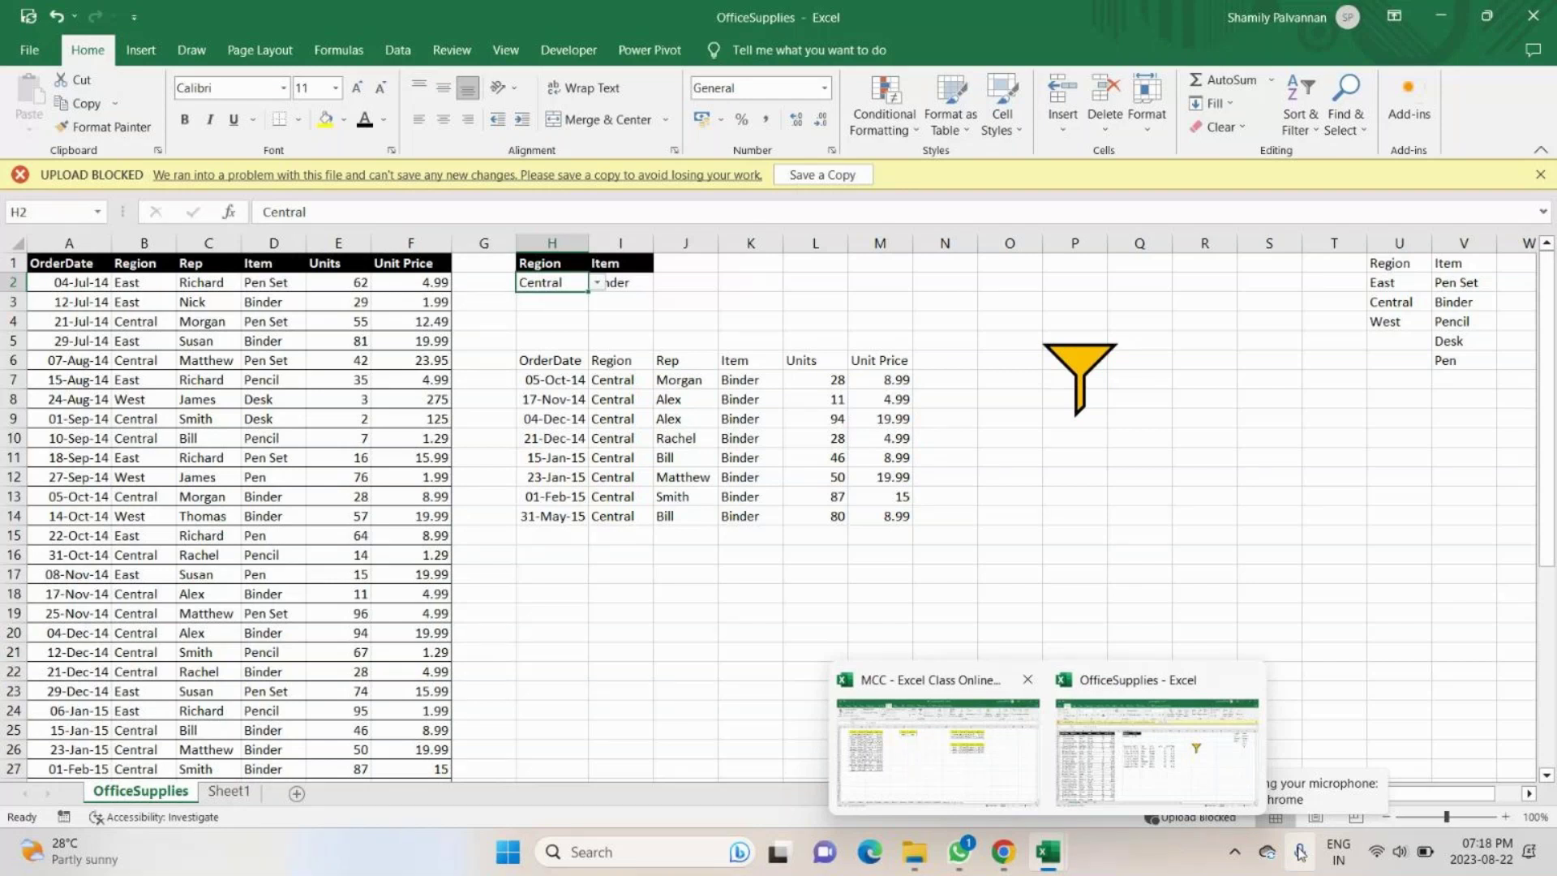
left_click(1007, 854)
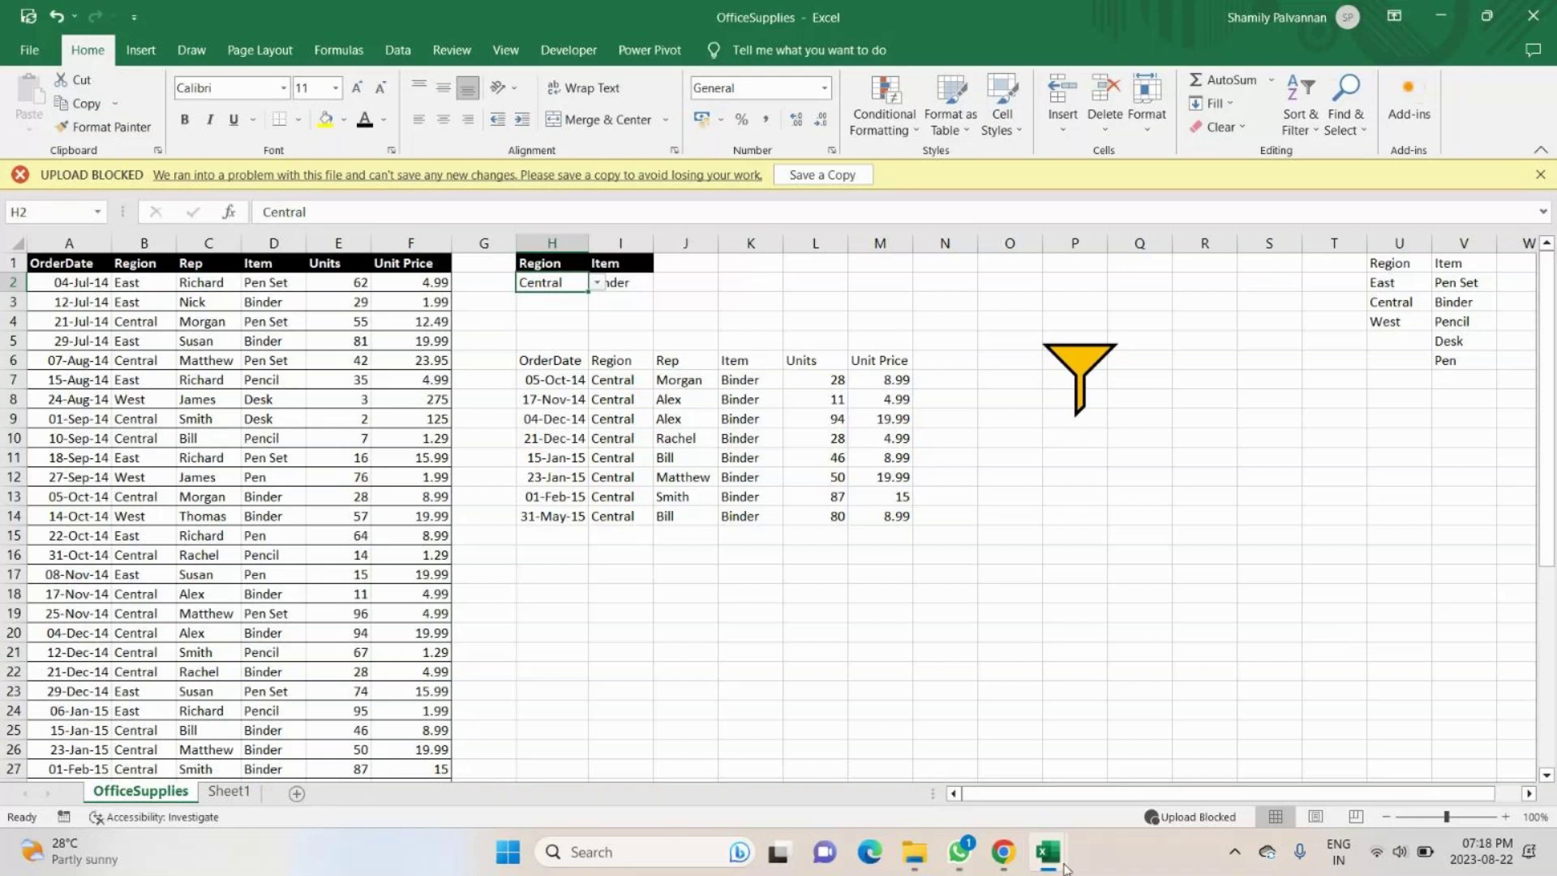
mouse_move(1004, 852)
left_click(1048, 799)
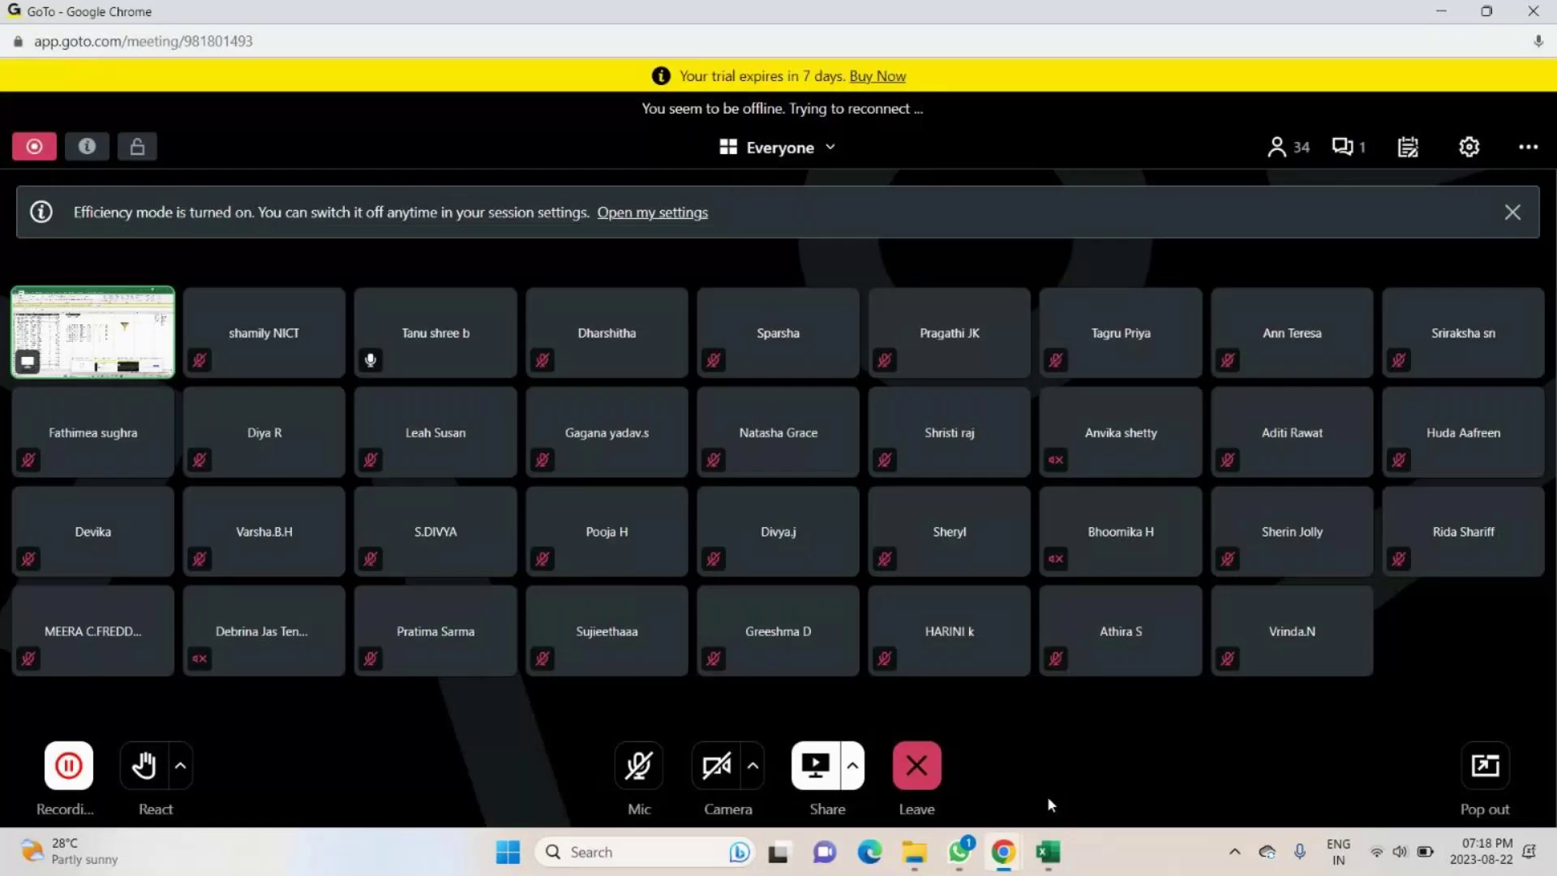
Unmute the mic, check the chat message, and switch to the MCC Excel class workbook.
left_click(640, 766)
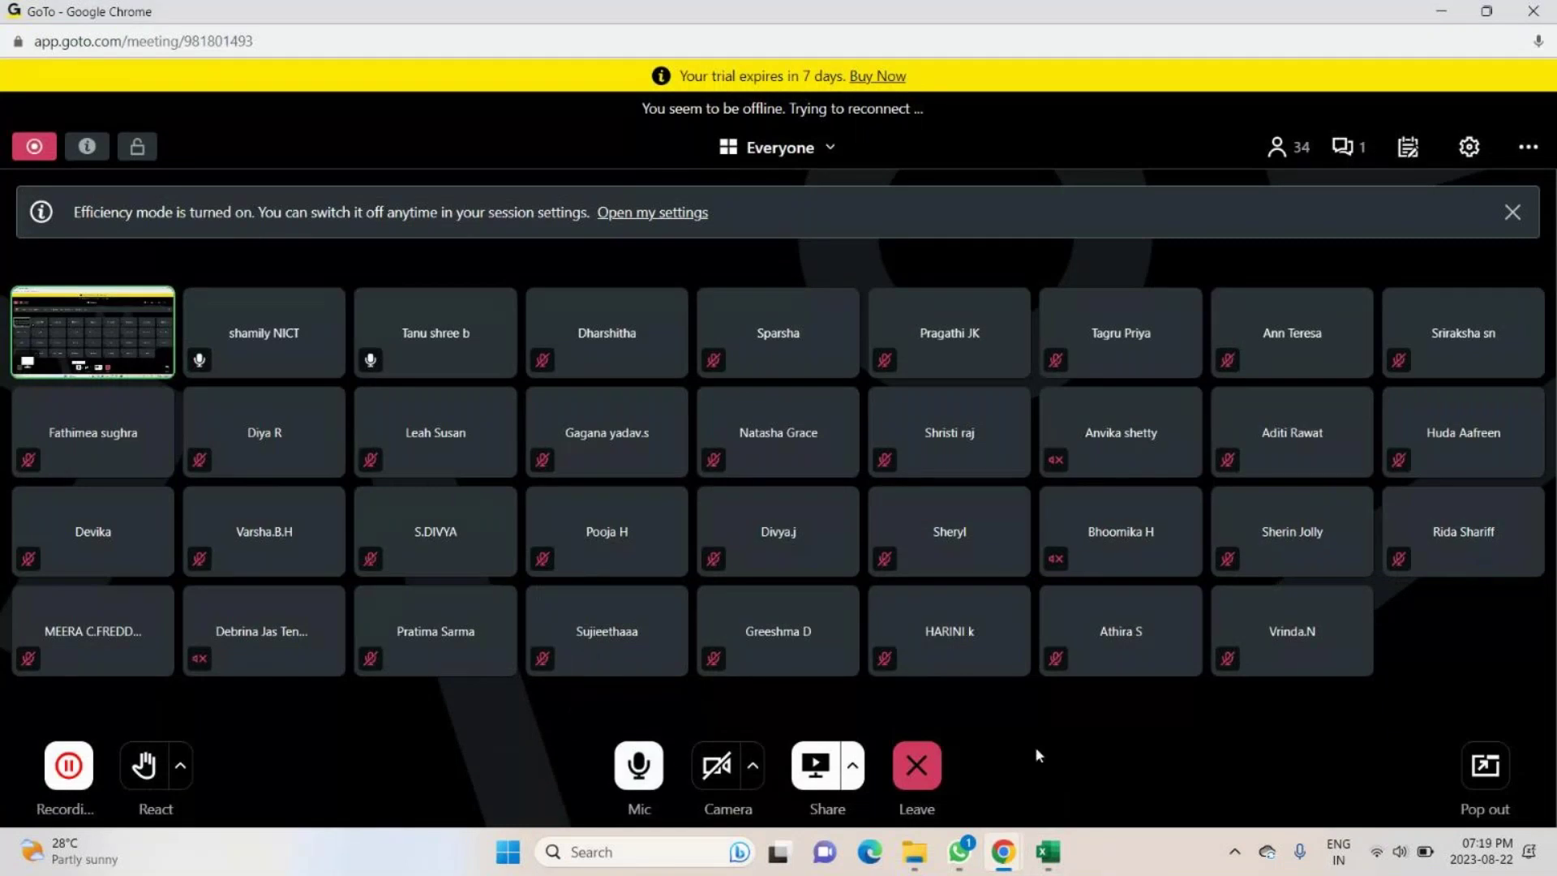
left_click(1342, 146)
left_click(1529, 205)
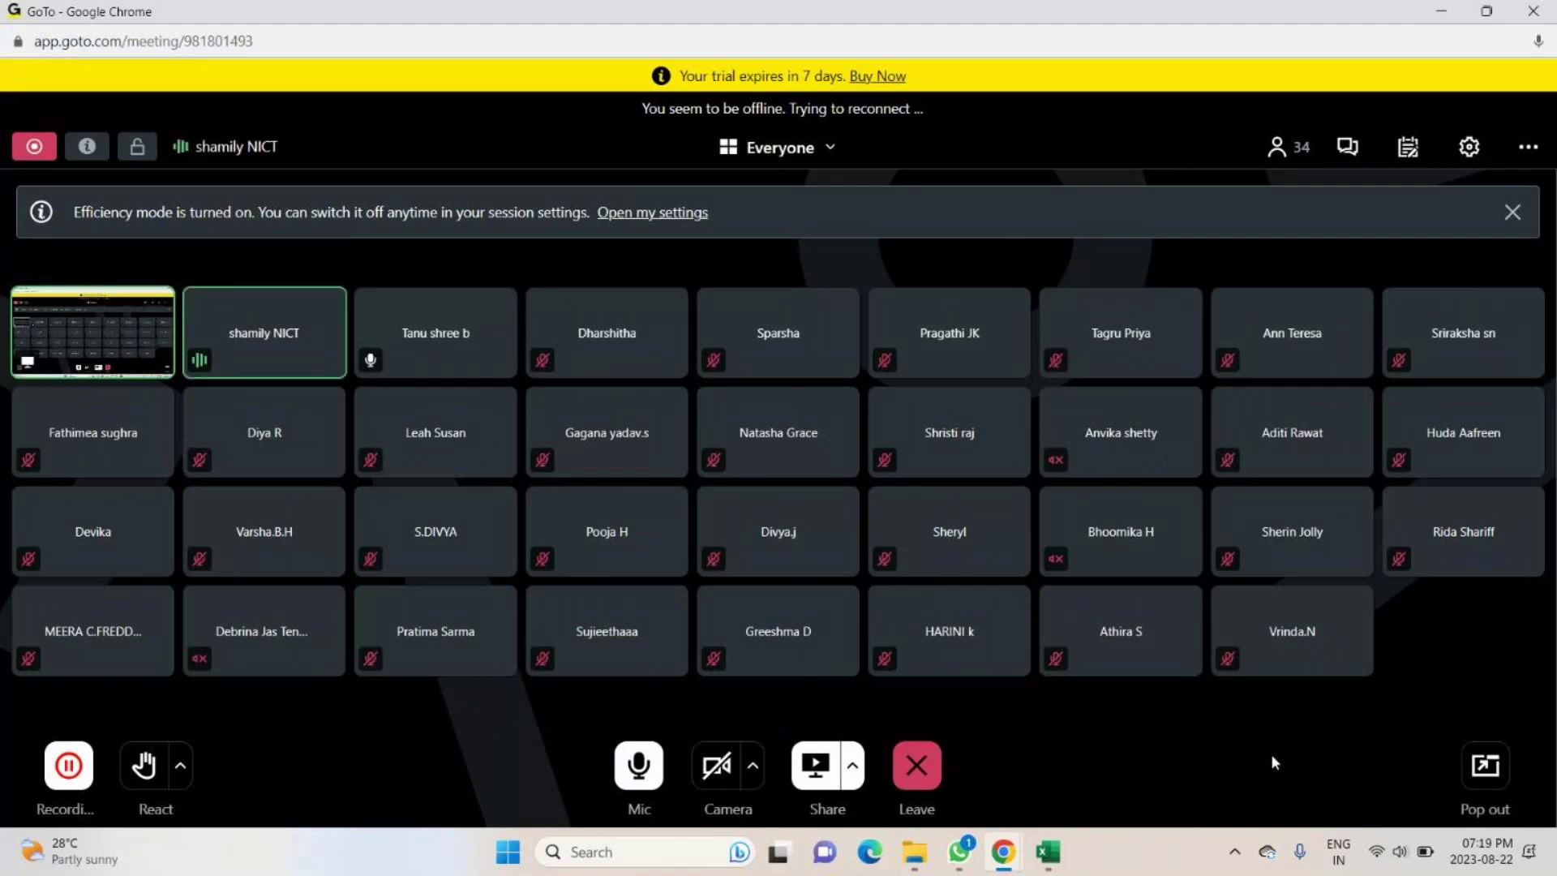
mouse_move(1048, 853)
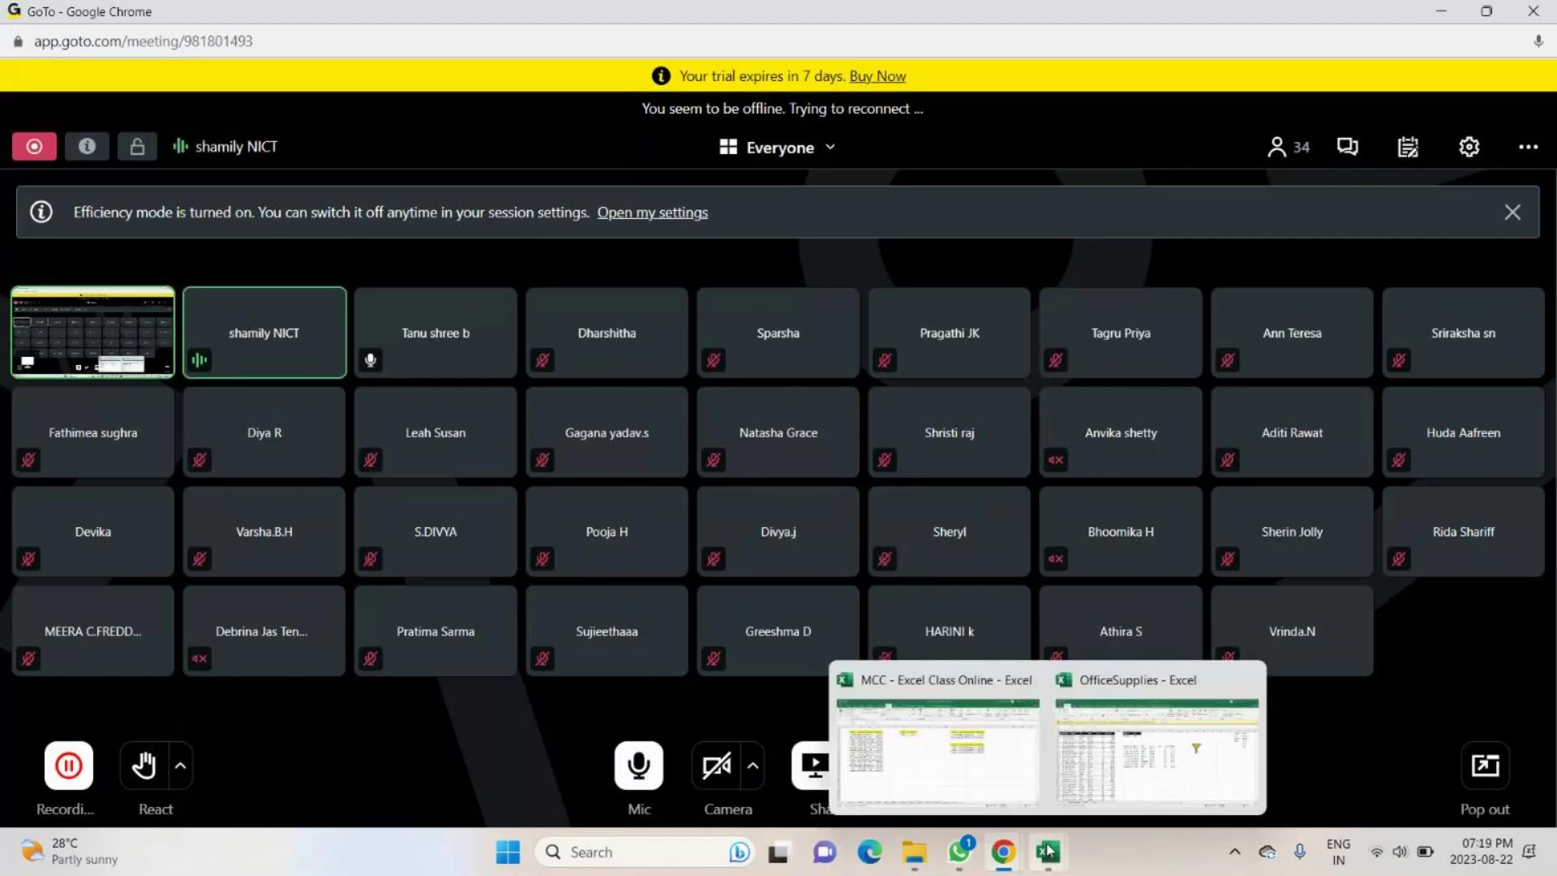
left_click(970, 785)
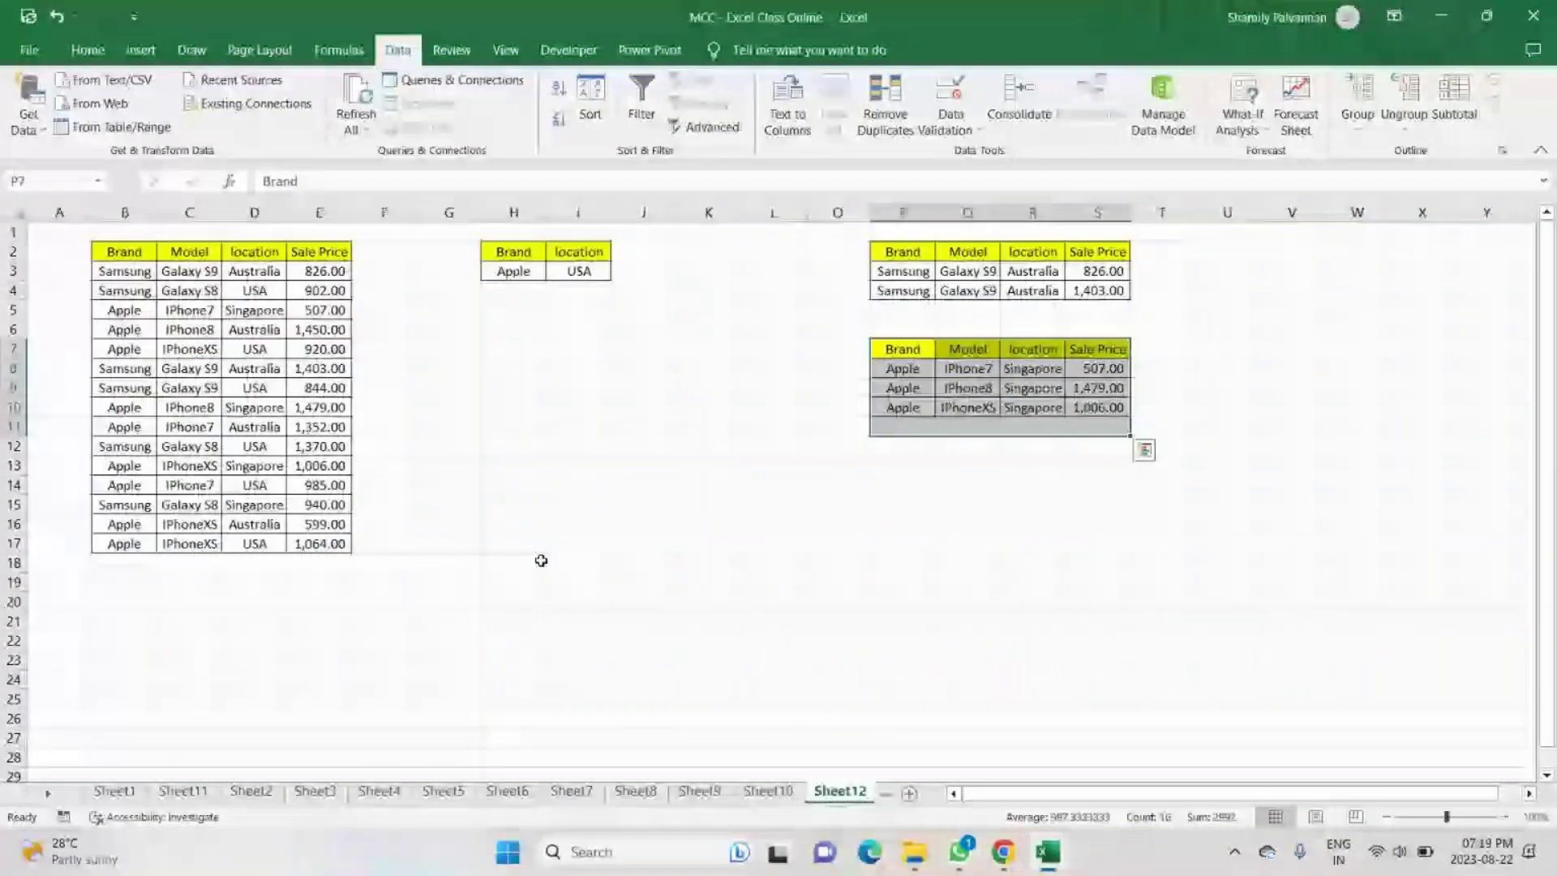
Delete the contents of columns P through S holding both result tables.
left_click(822, 532)
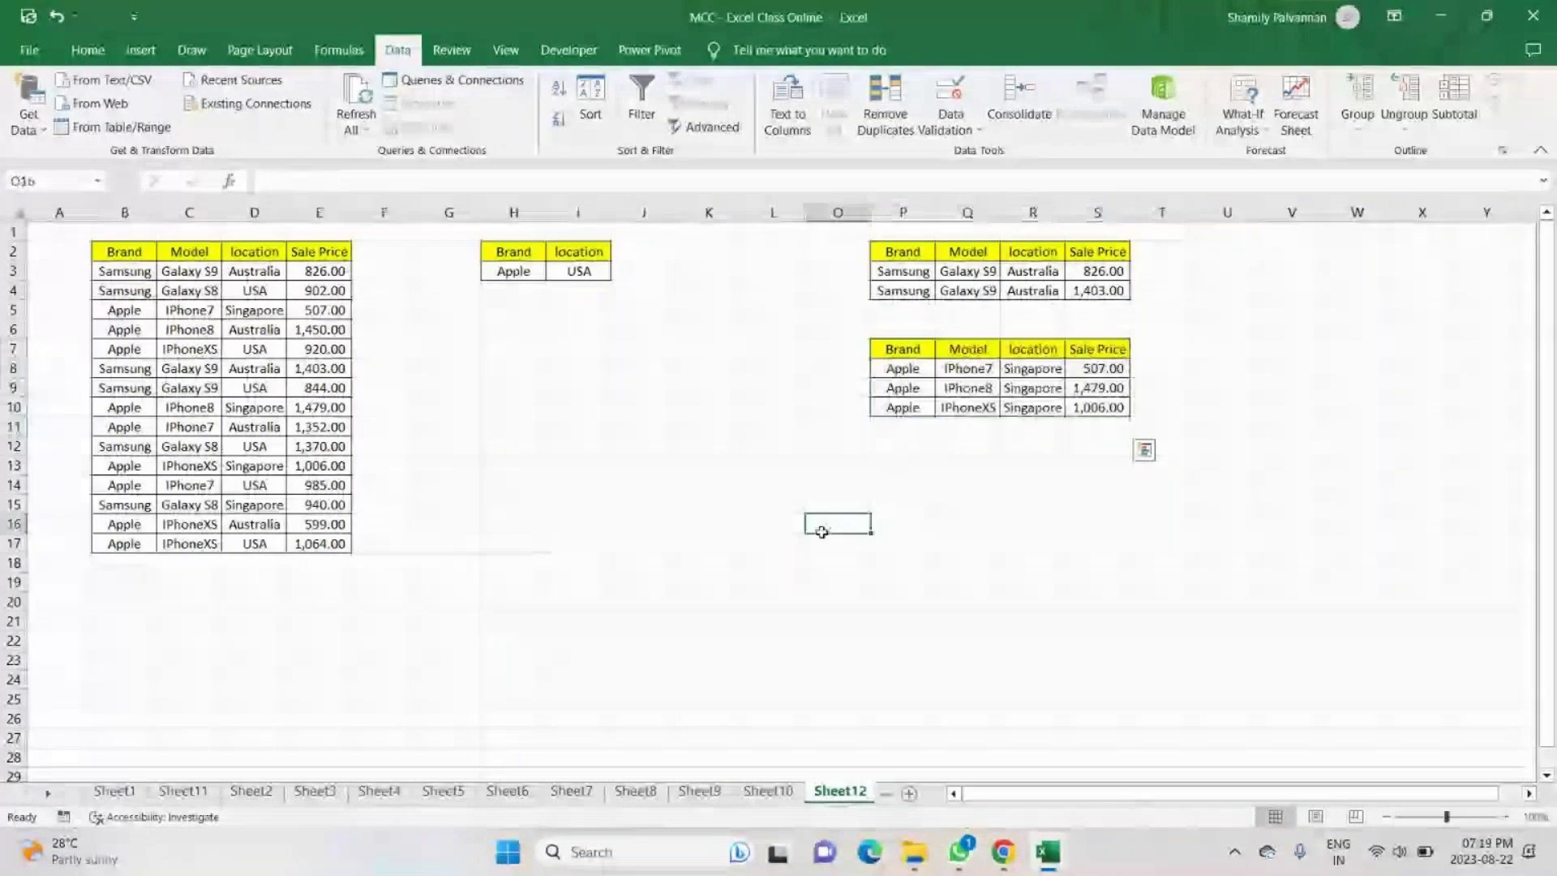
left_click_drag(918, 205, 1097, 209)
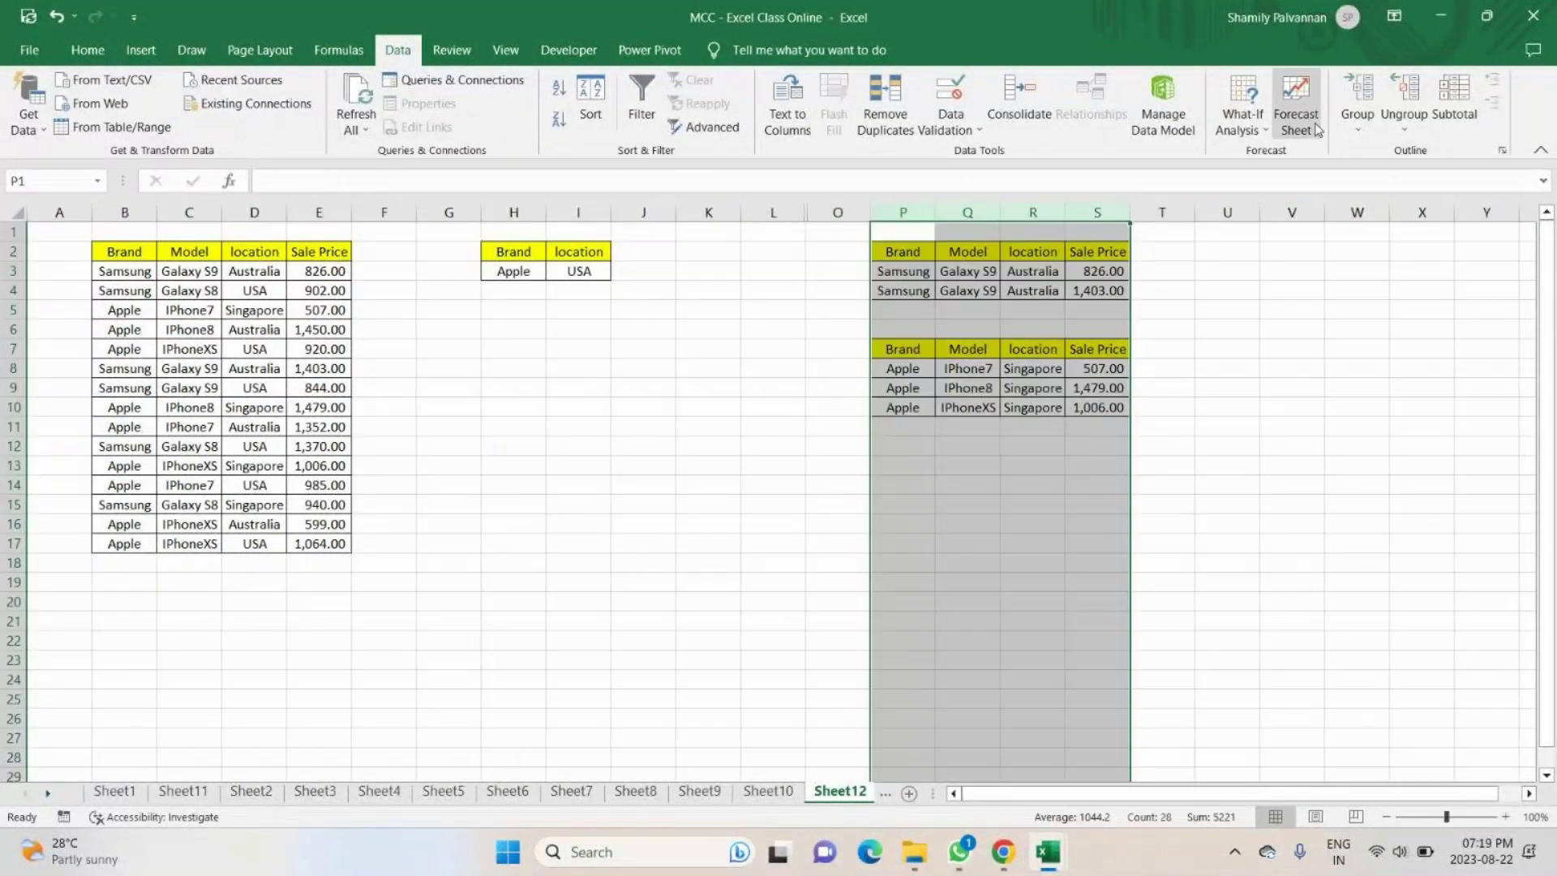
key("Delete")
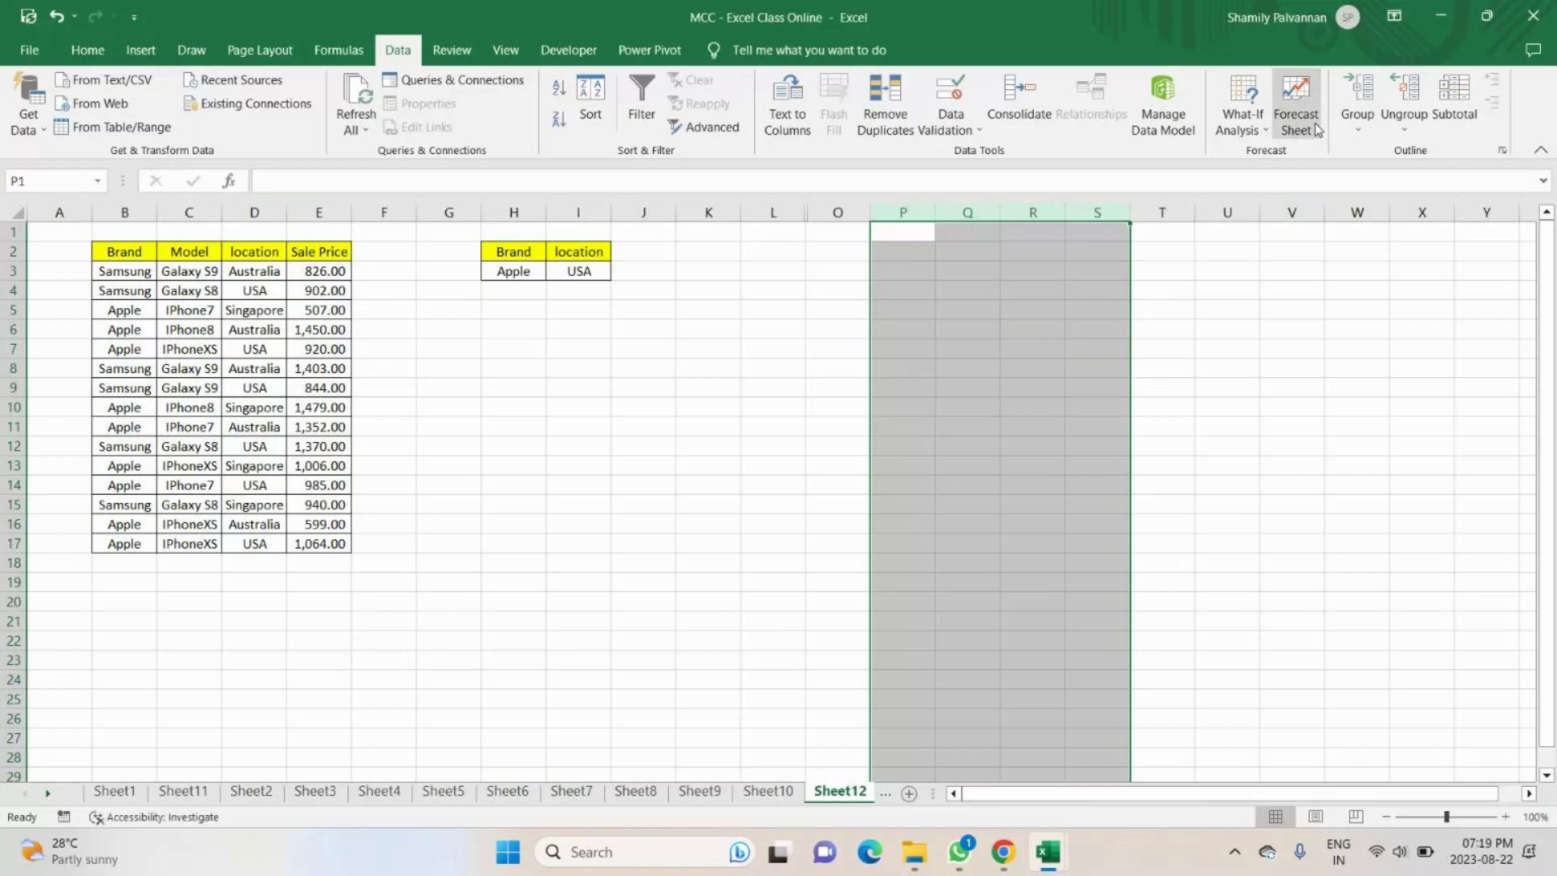
left_click(578, 349)
Inspect the Brand dropdown in H3, then select empty cell H5 below the criteria.
left_click_drag(513, 252, 566, 252)
left_click(522, 289)
left_click(527, 269)
left_click(555, 272)
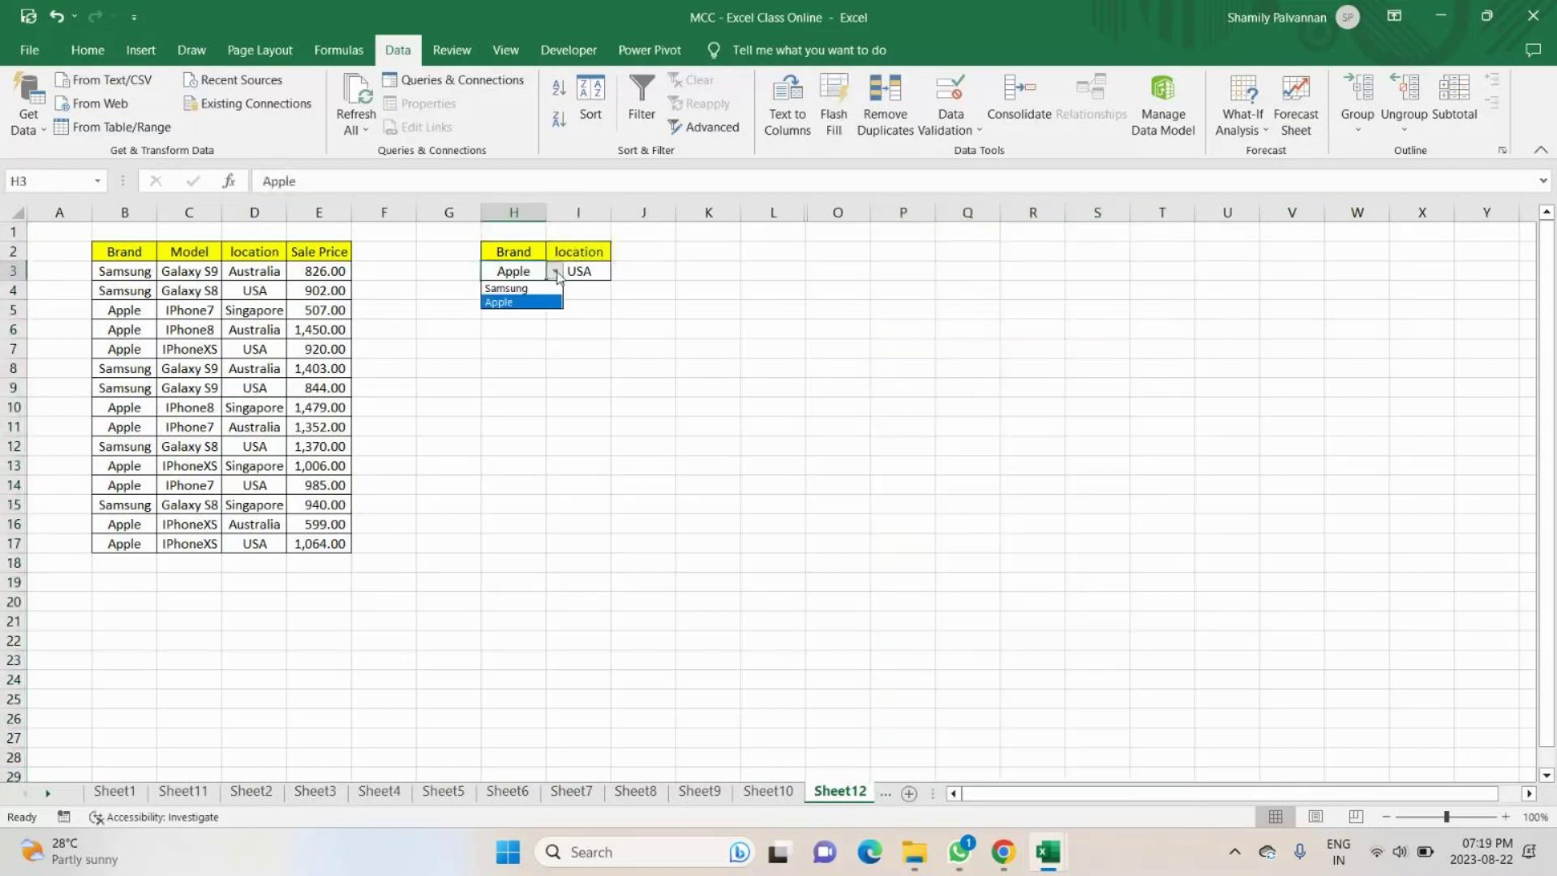
left_click(579, 274)
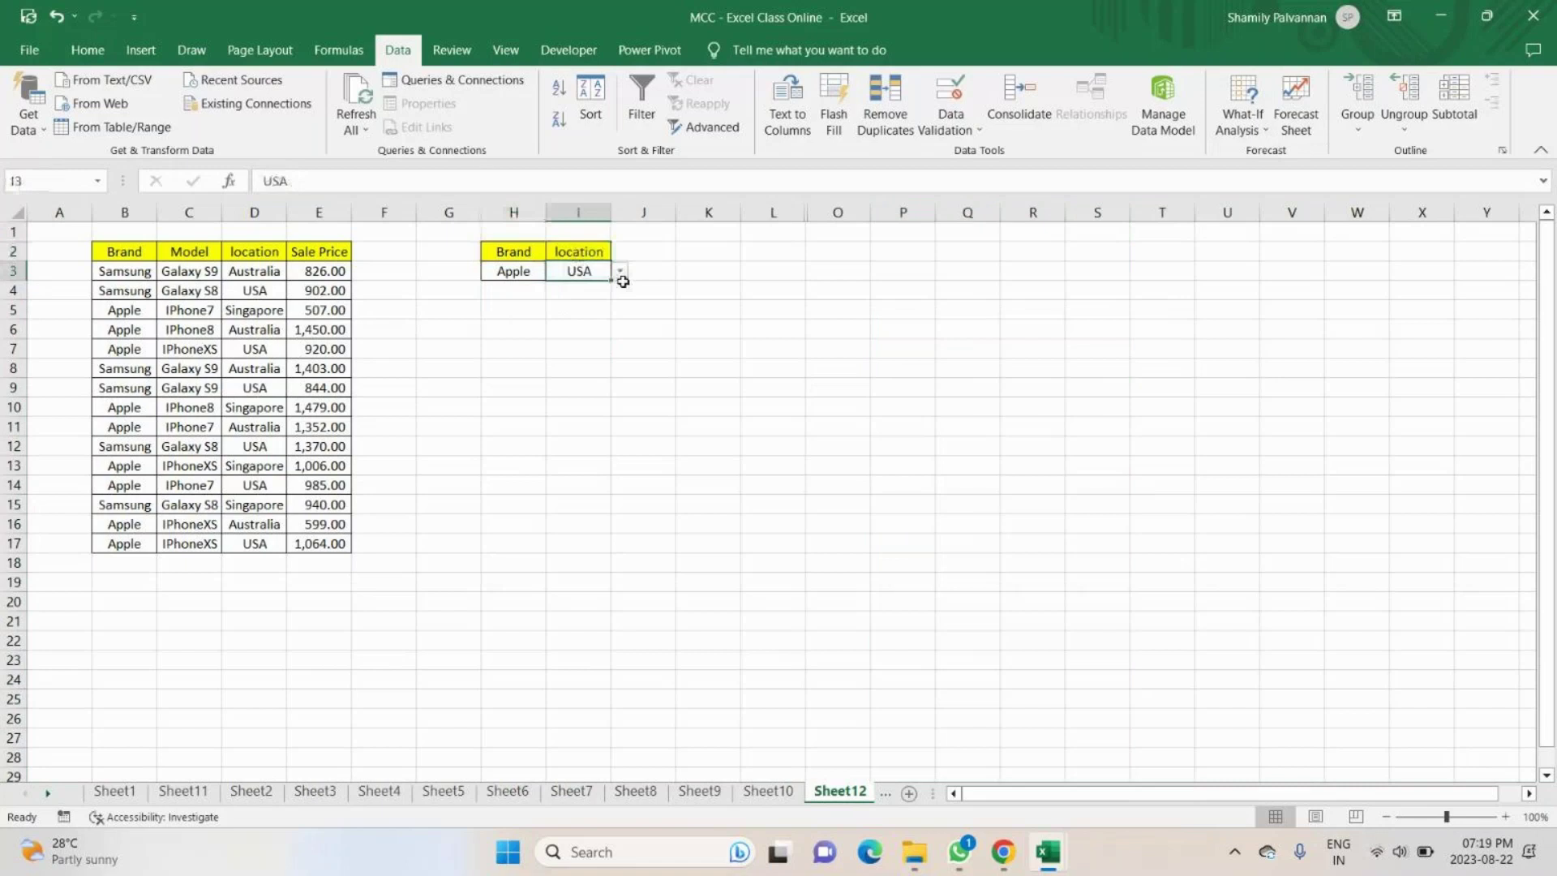
left_click(578, 388)
left_click(514, 313)
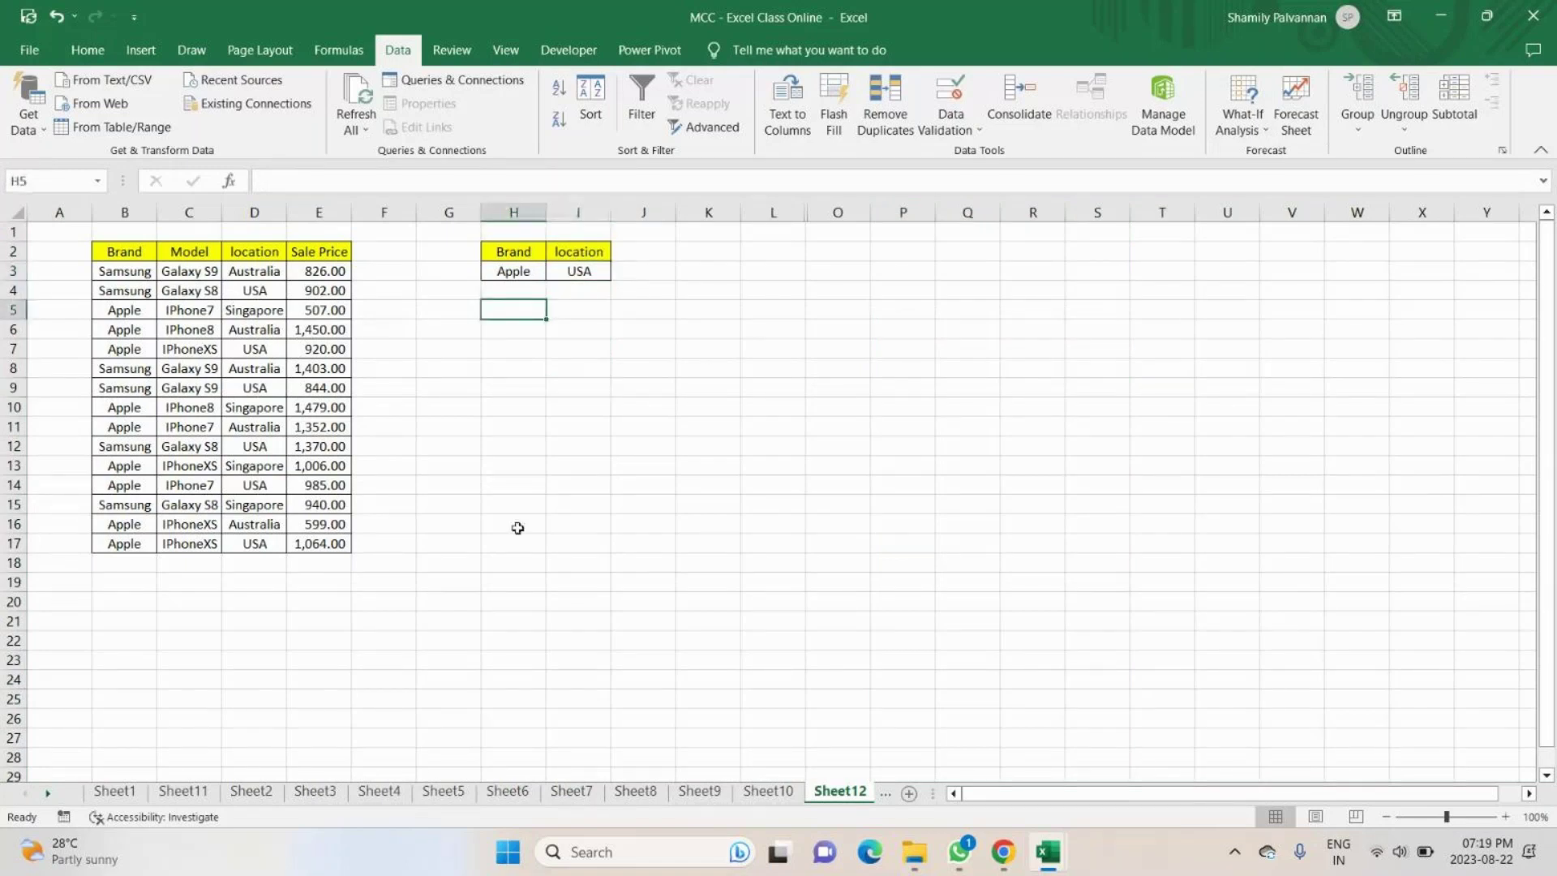
Record a new macro named MyMacro with shortcut Ctrl+Shift+S, stored in this workbook.
key("alt+Tab")
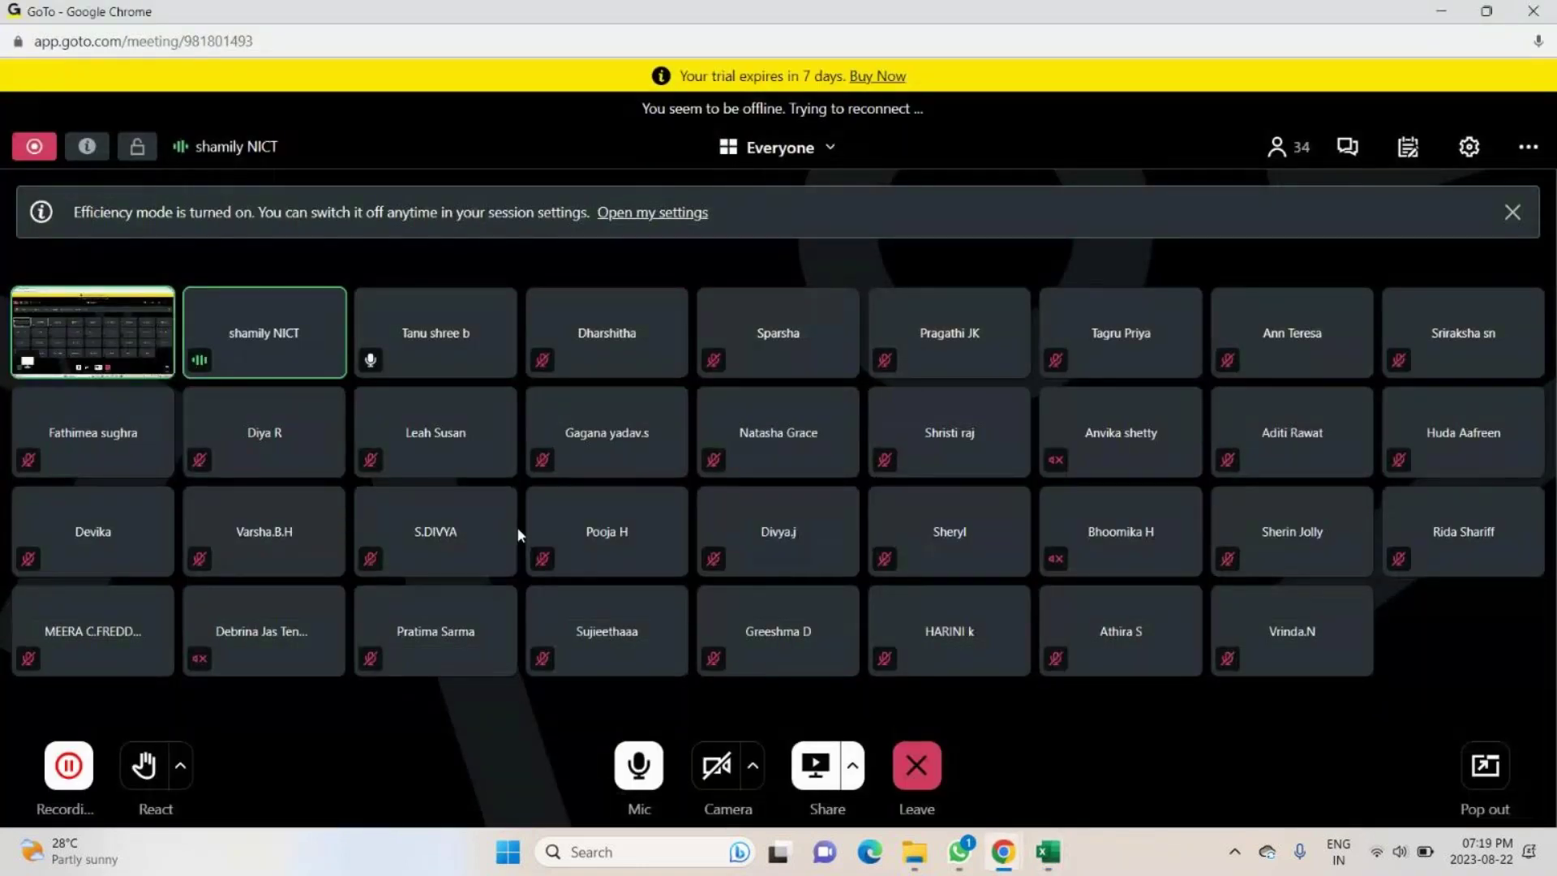
key("alt+Tab")
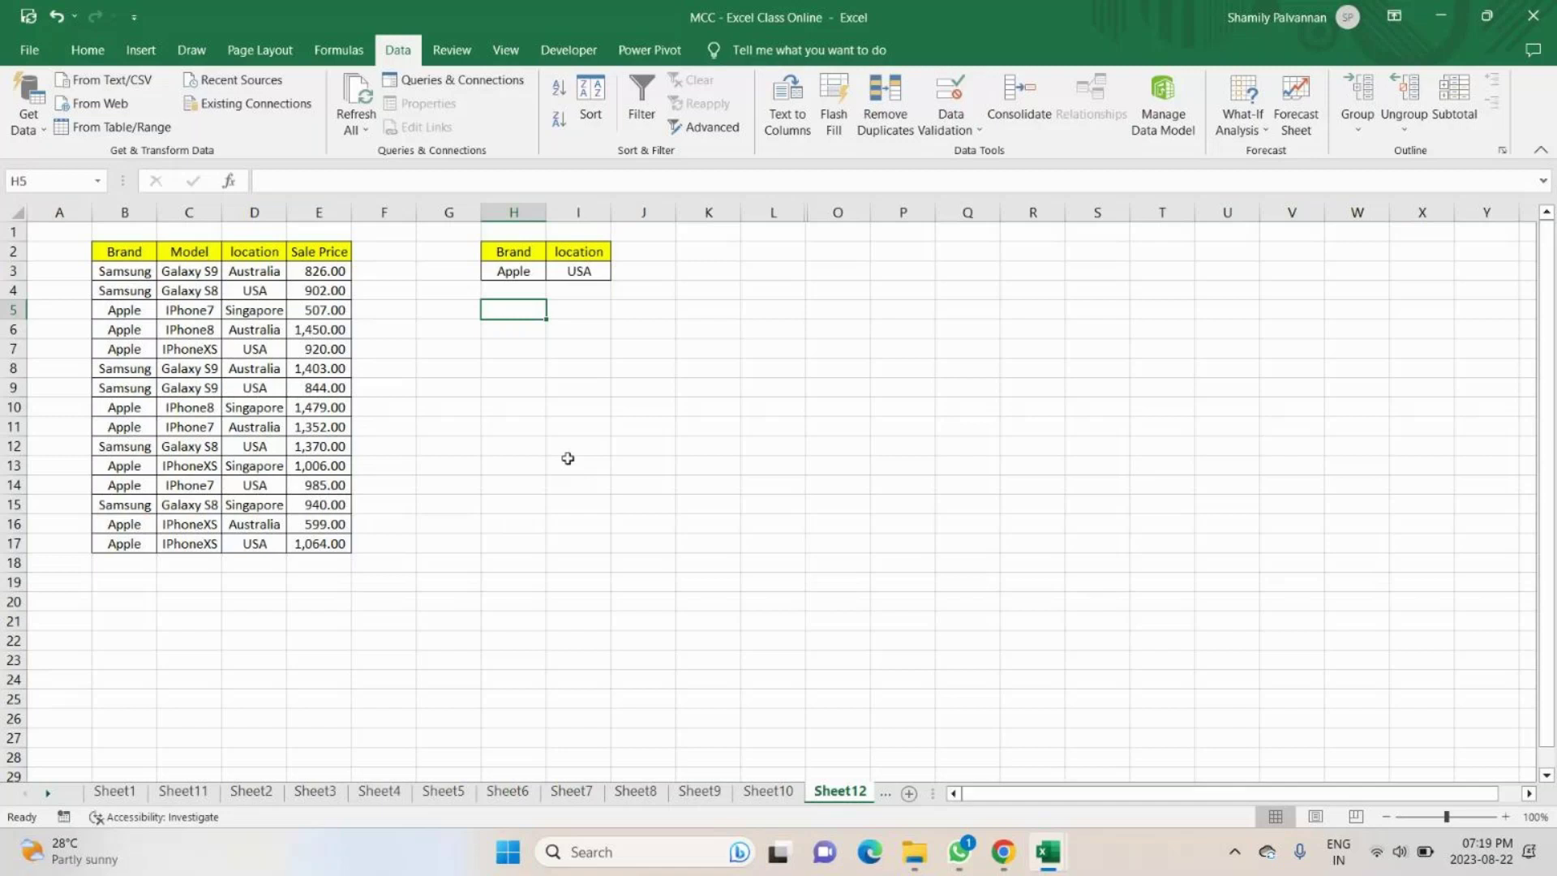
left_click(506, 52)
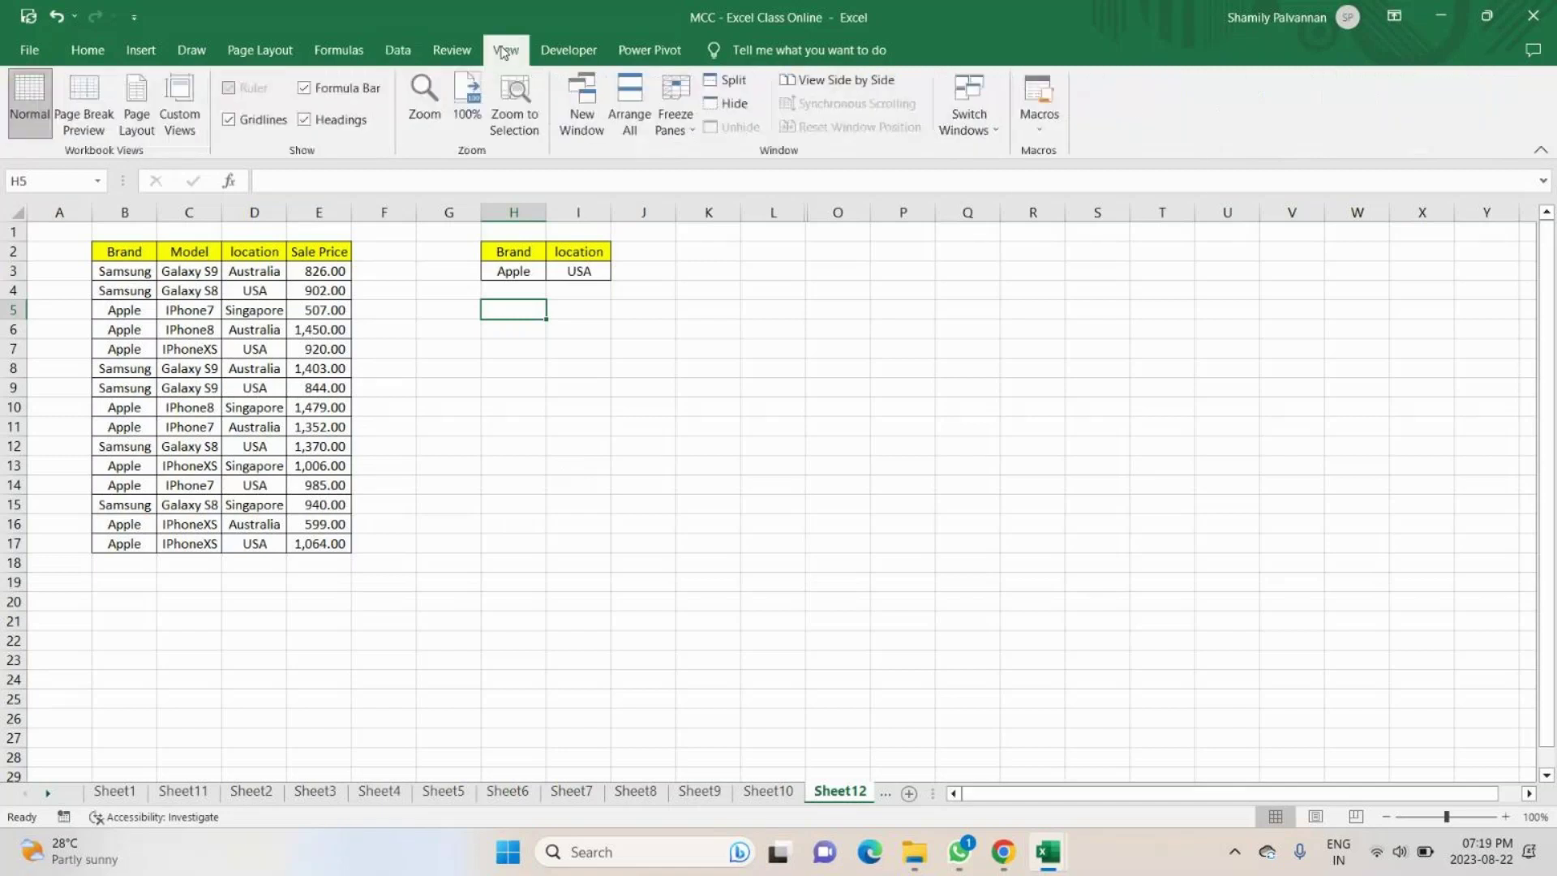
left_click(1039, 114)
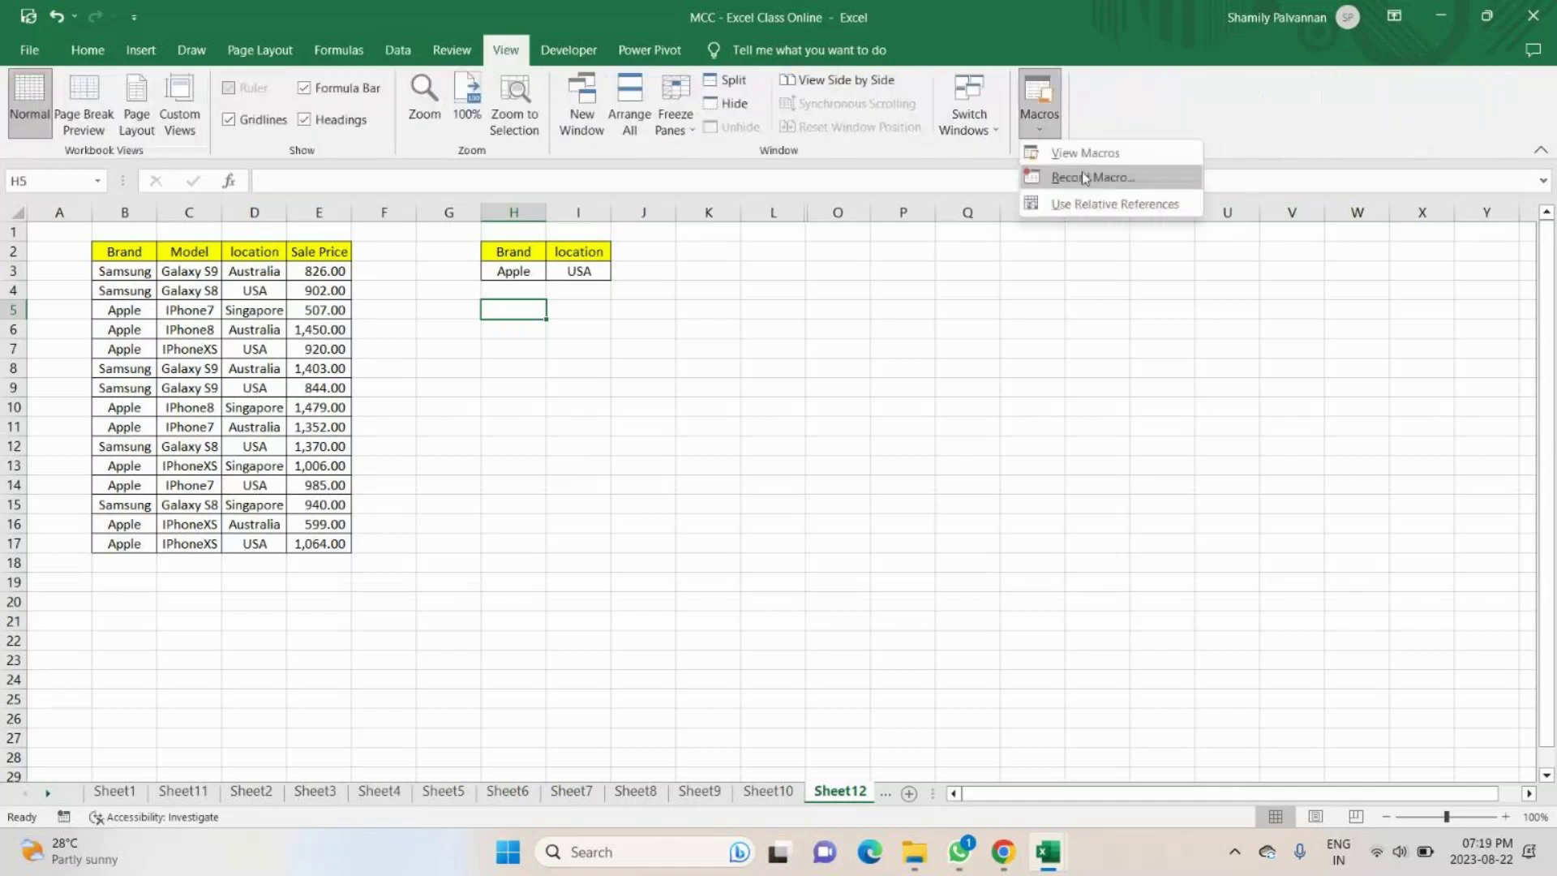
left_click(1084, 178)
type("My")
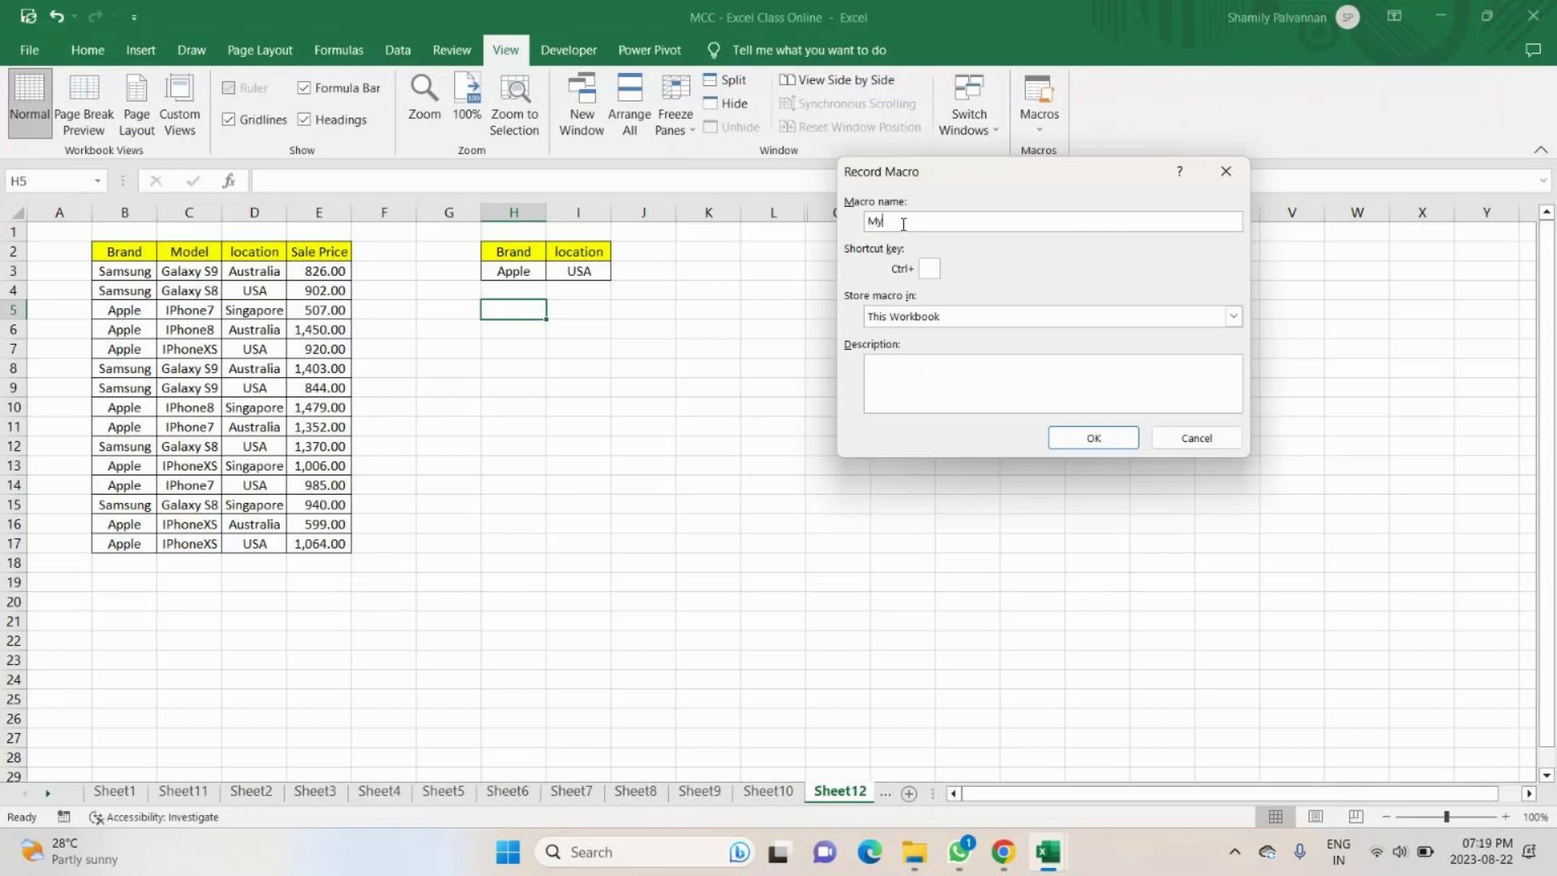
type("Macro")
left_click(930, 269)
type("S")
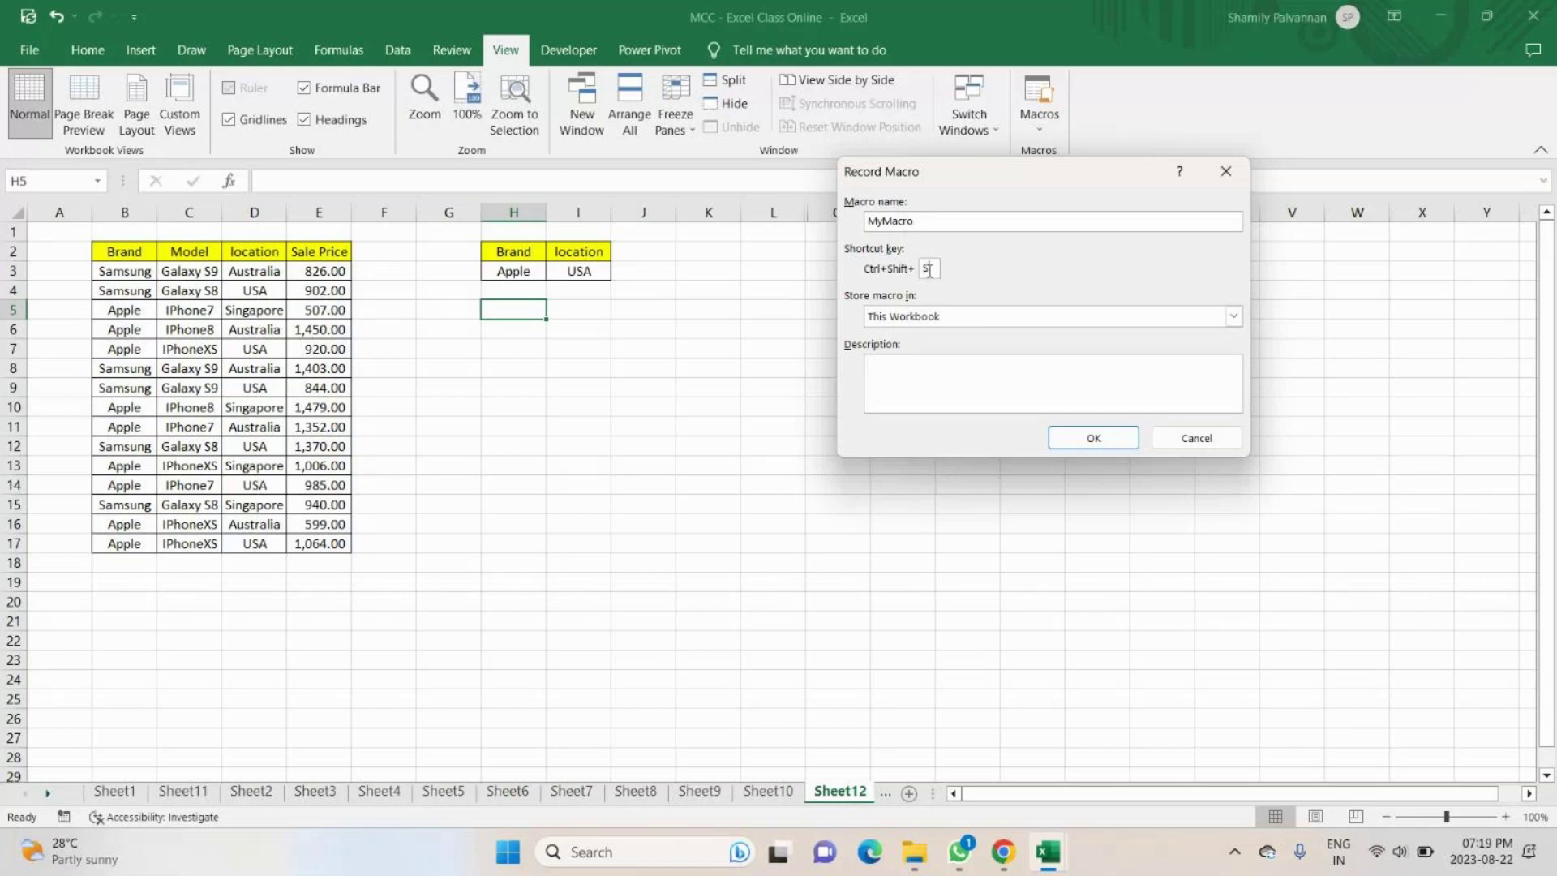
left_click(1099, 440)
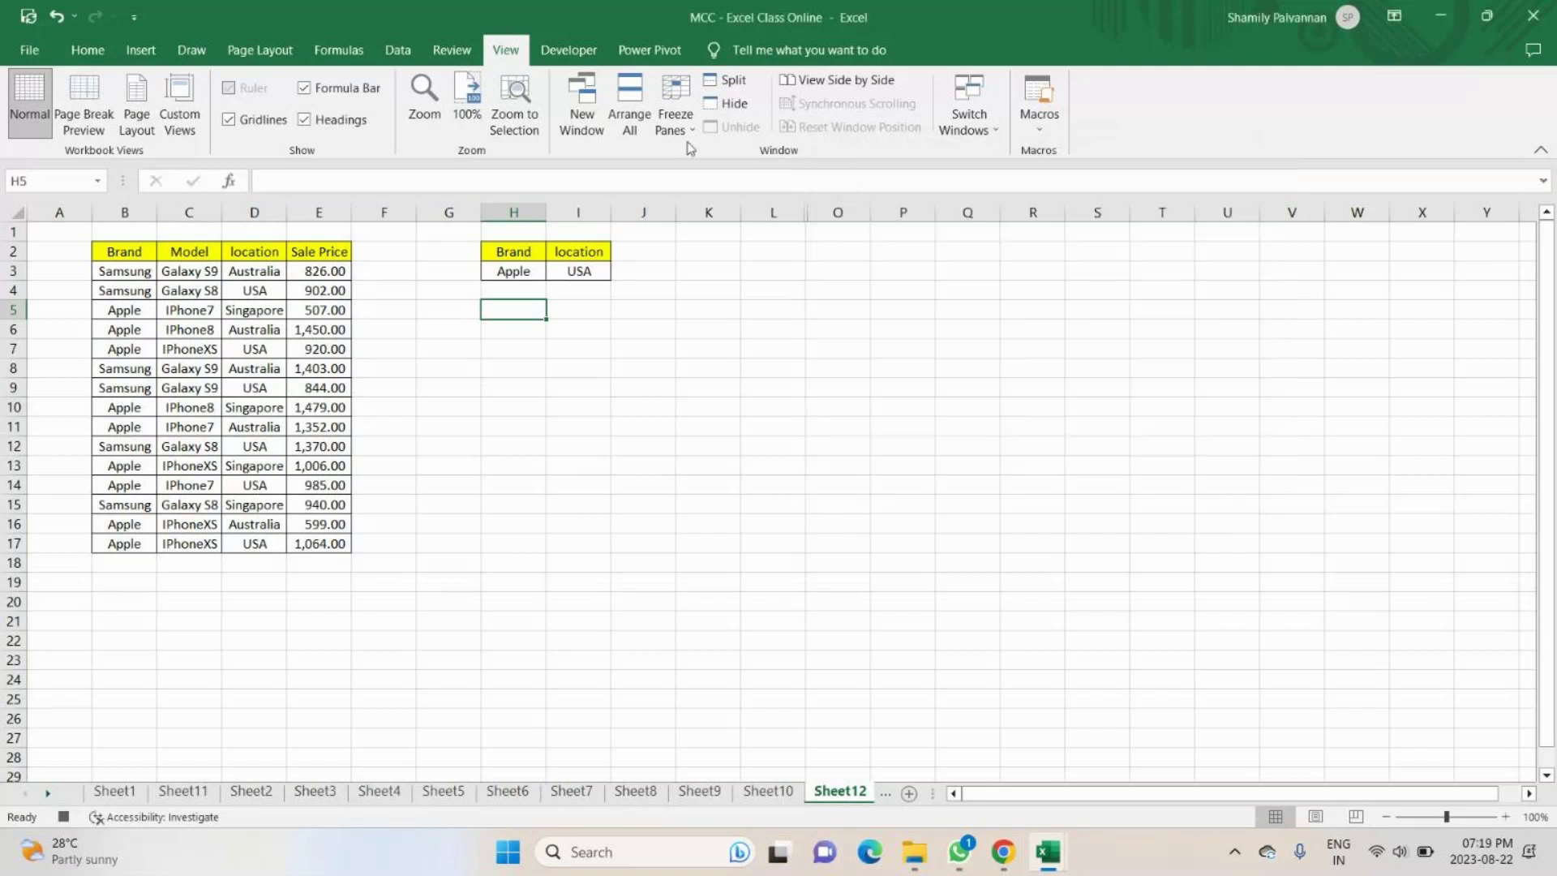
left_click(1044, 130)
left_click(1045, 133)
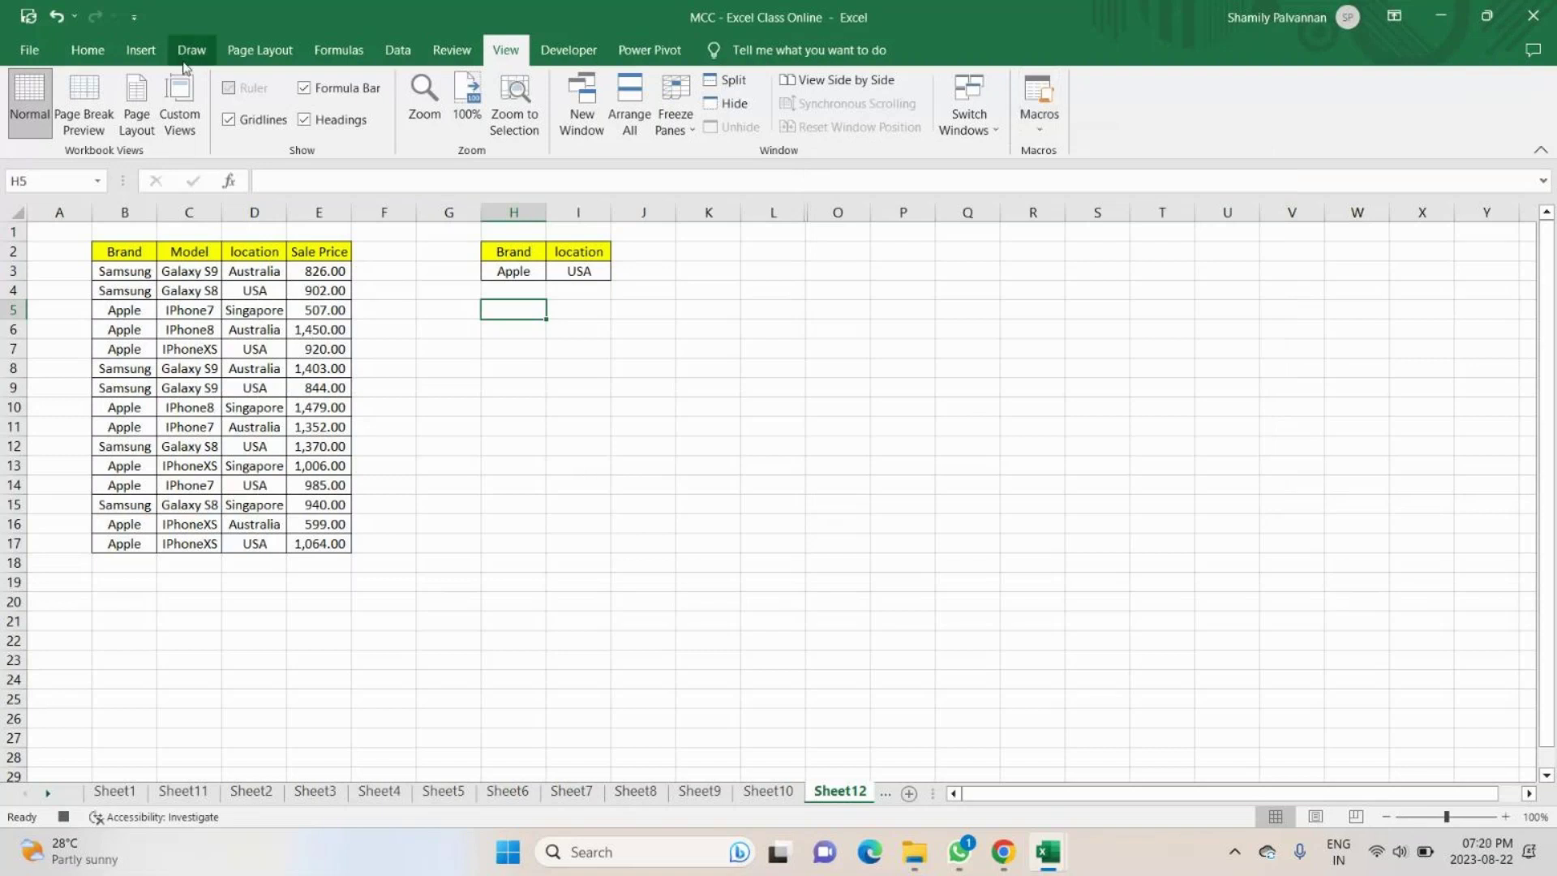
In Advanced Filter, set the criteria range to H2:I3.
left_click(398, 49)
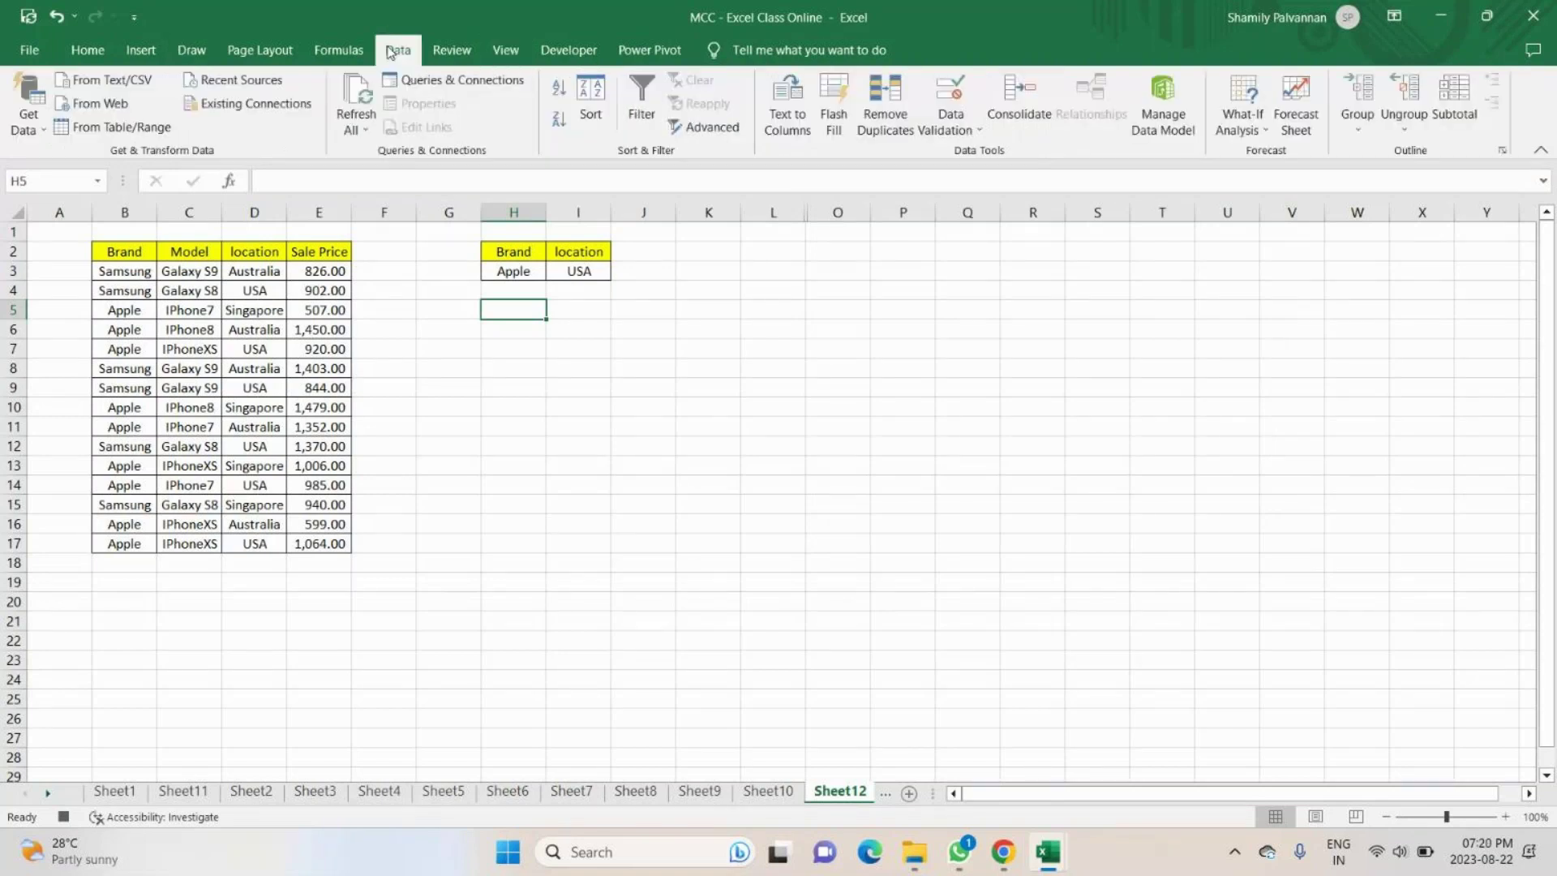
left_click(704, 127)
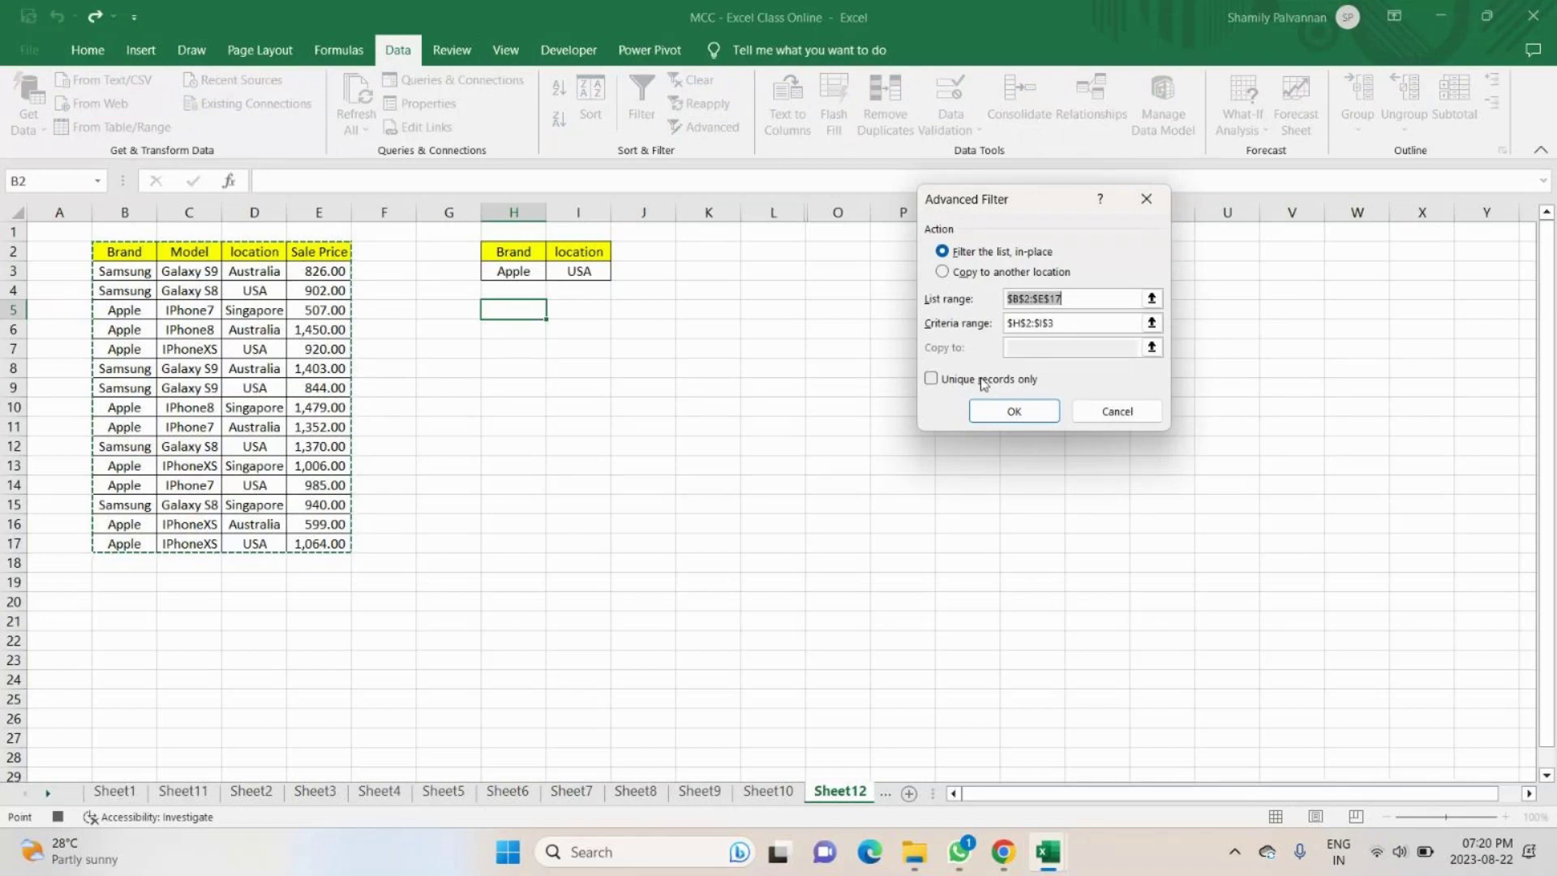
left_click(1067, 323)
left_click(982, 326)
key("BackSpace")
left_click_drag(495, 252, 584, 270)
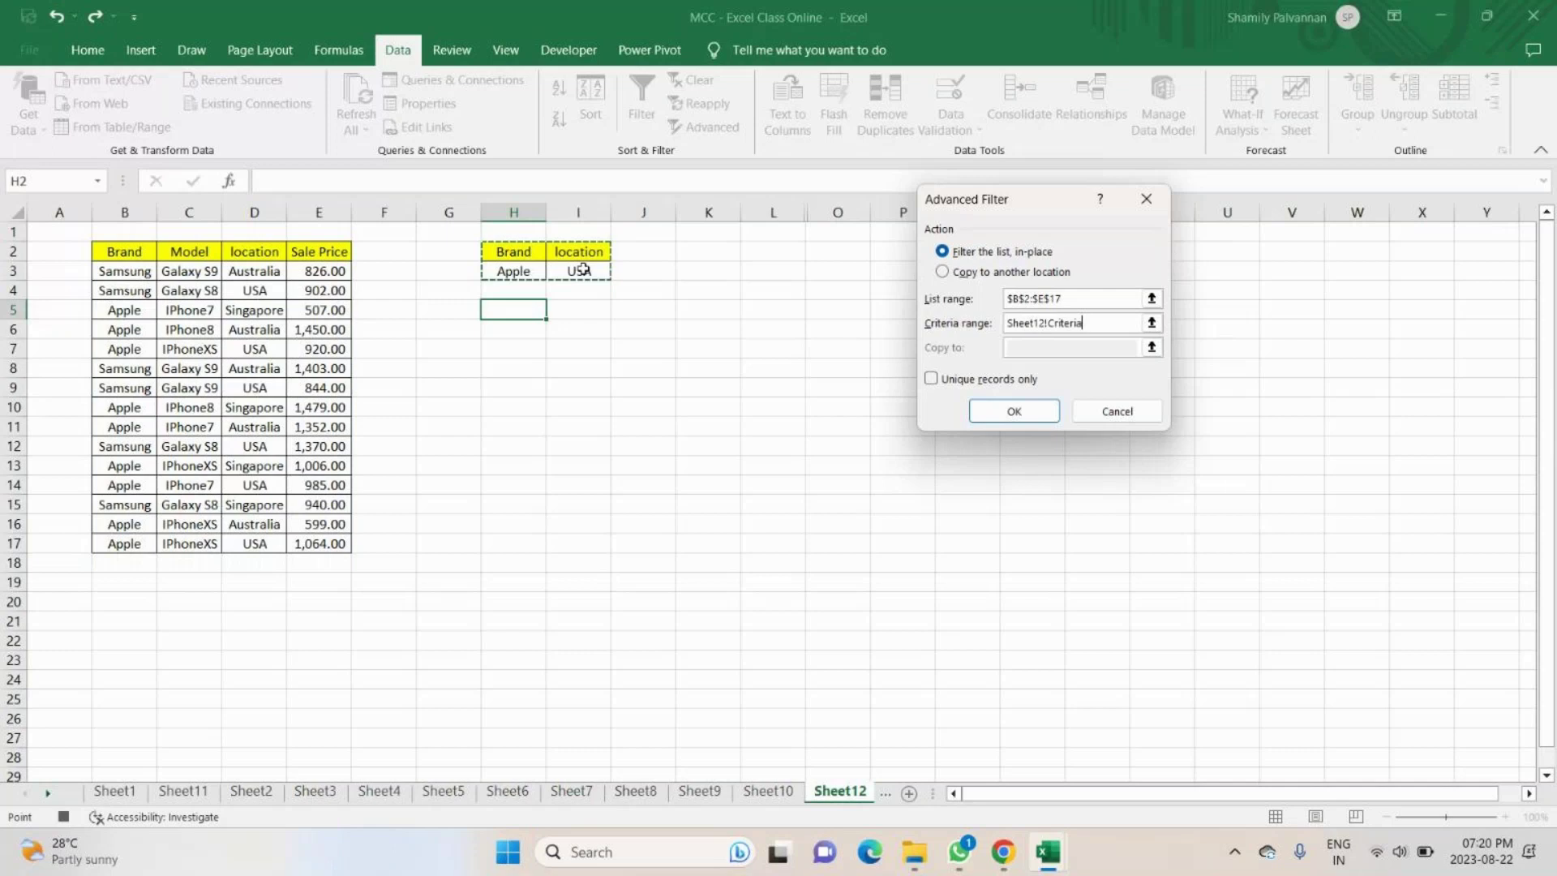
Try copying the matches to H5:P18, then dismiss the invalid field name error.
left_click(943, 273)
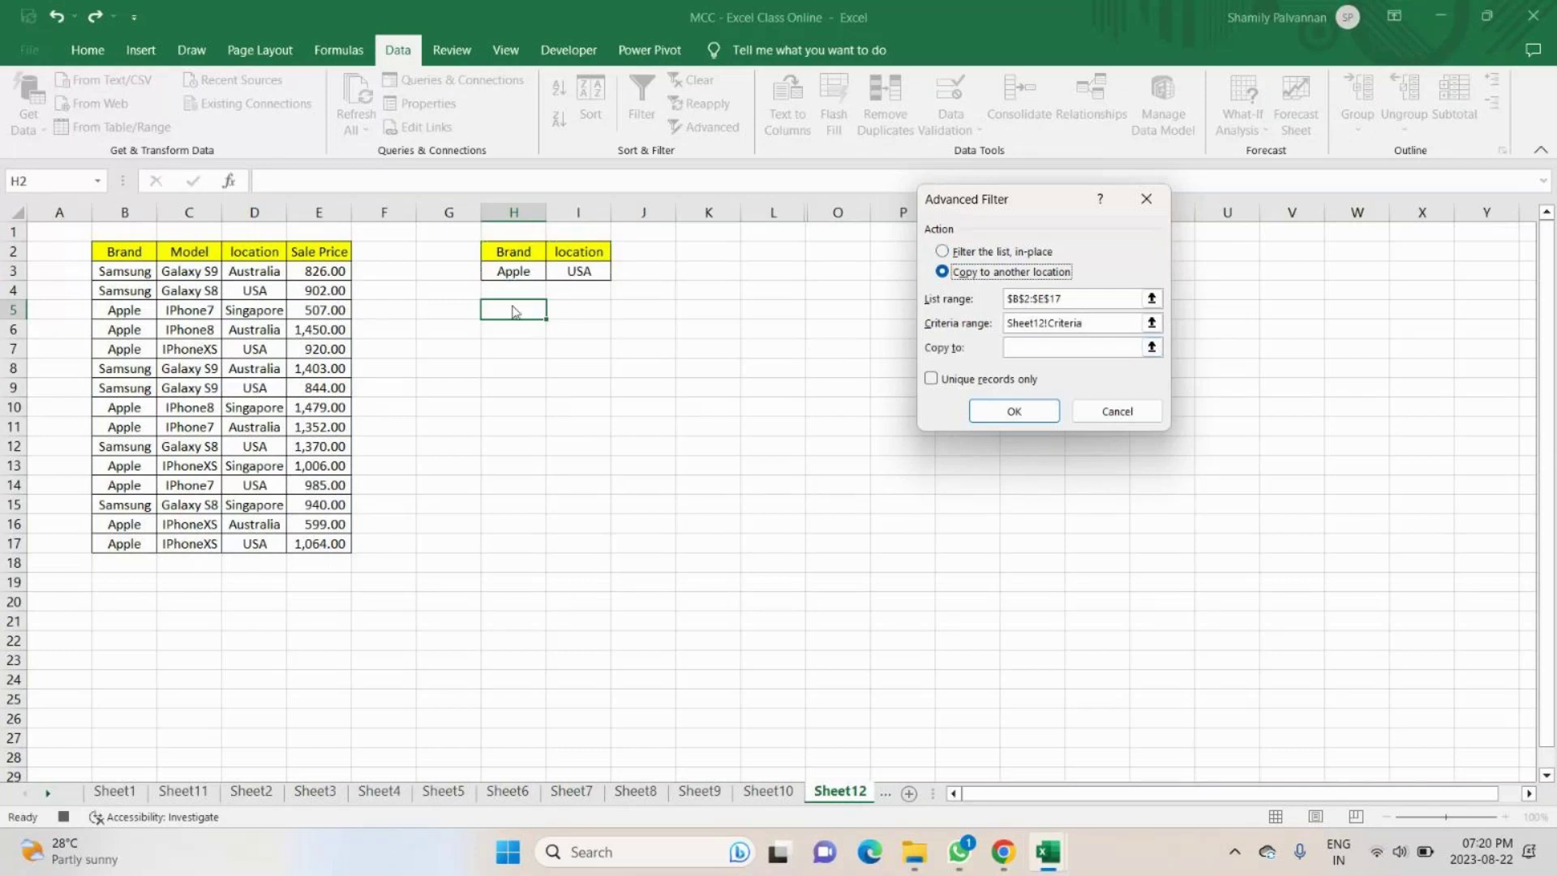
left_click(1034, 347)
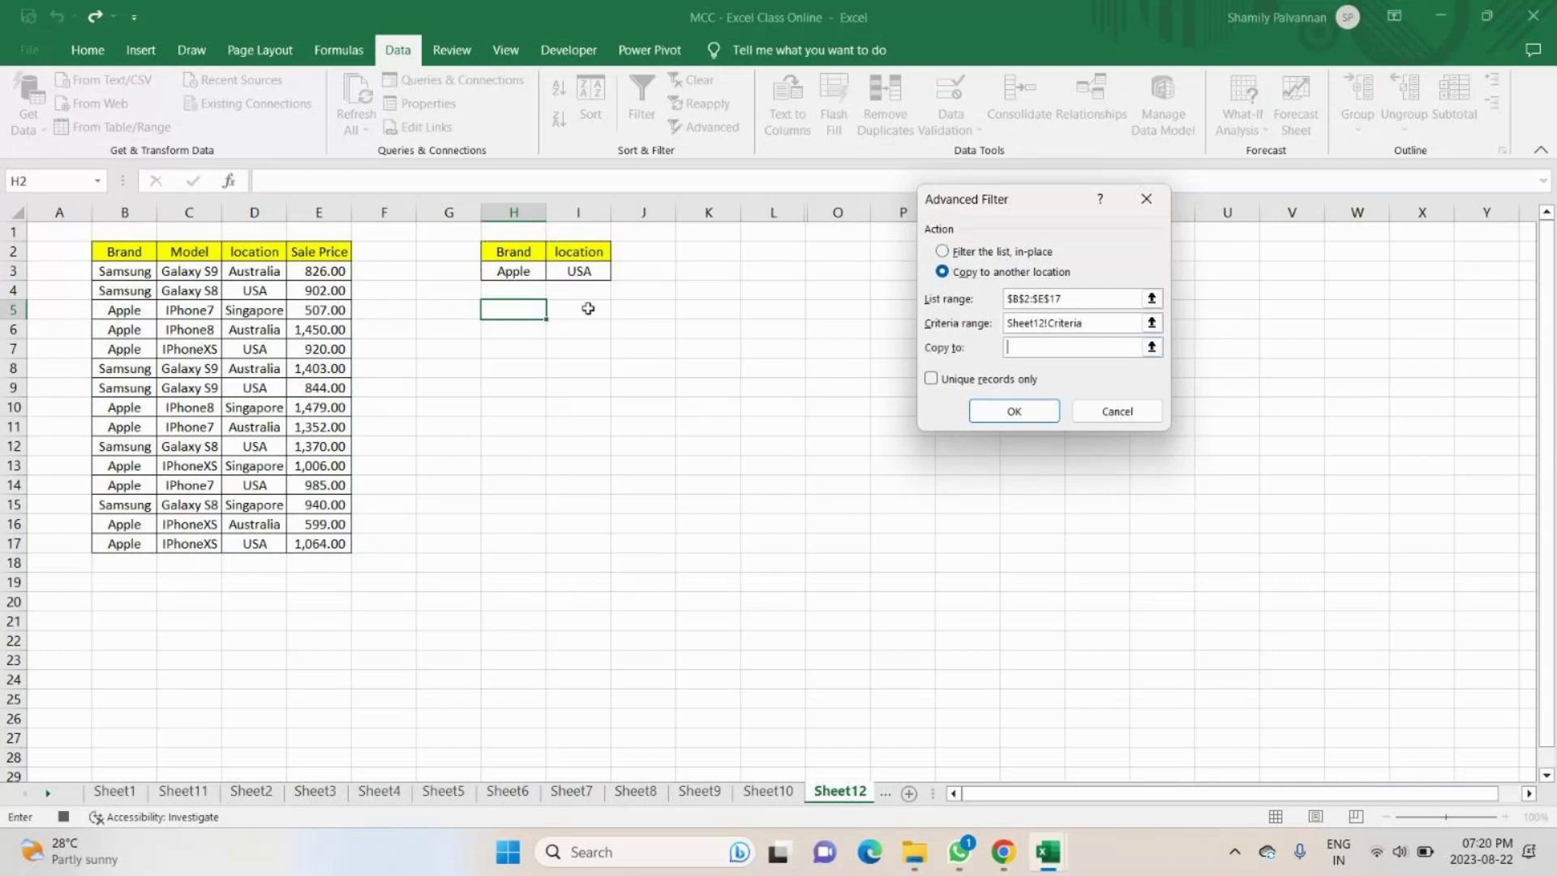
left_click_drag(519, 309, 875, 559)
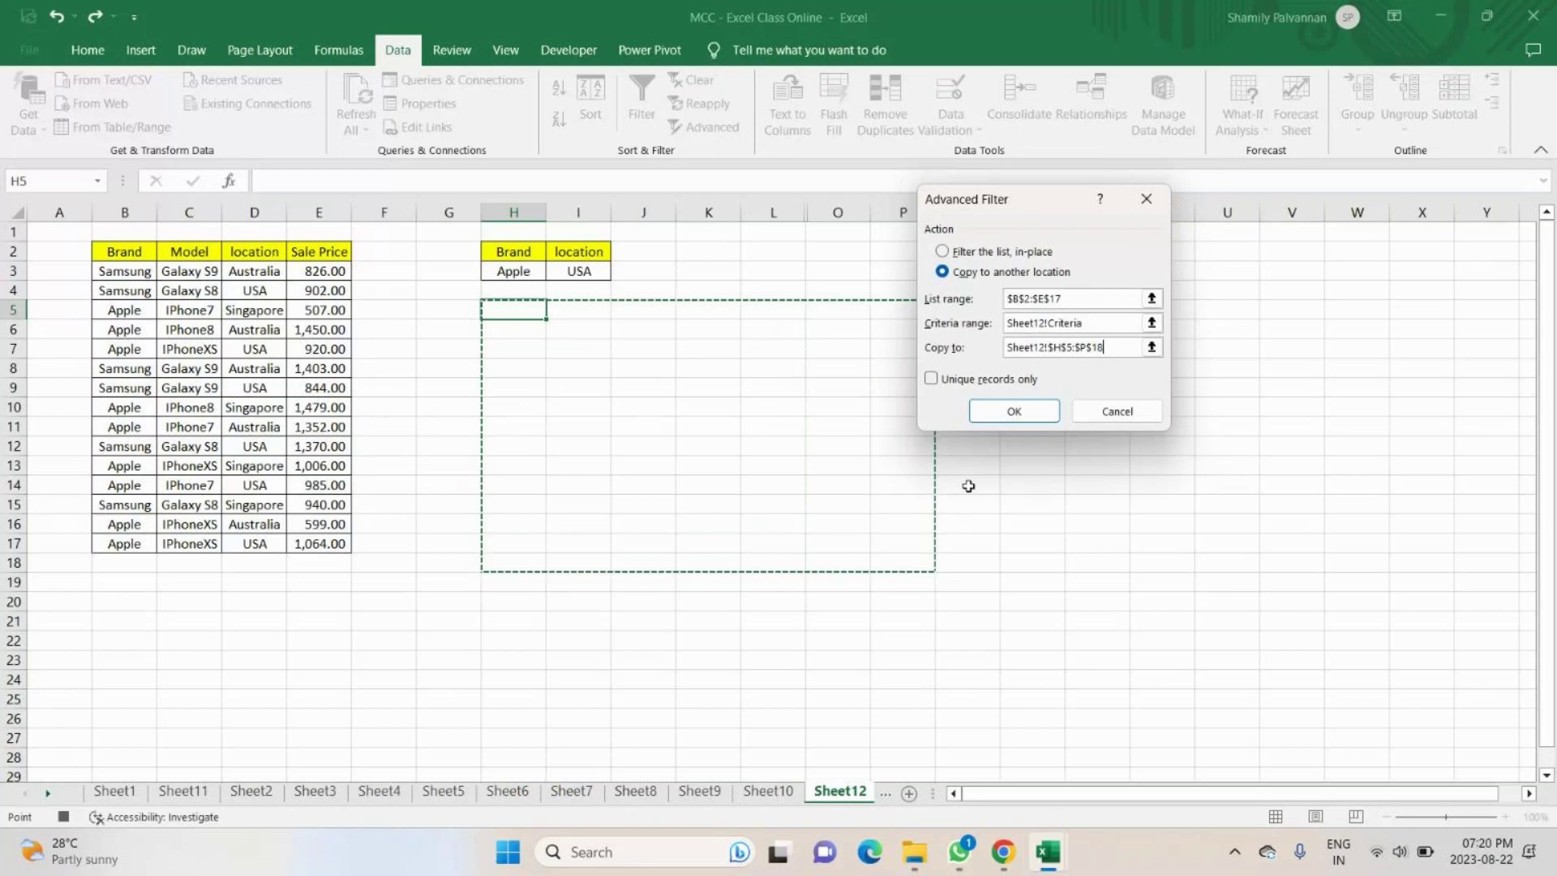
left_click(1013, 412)
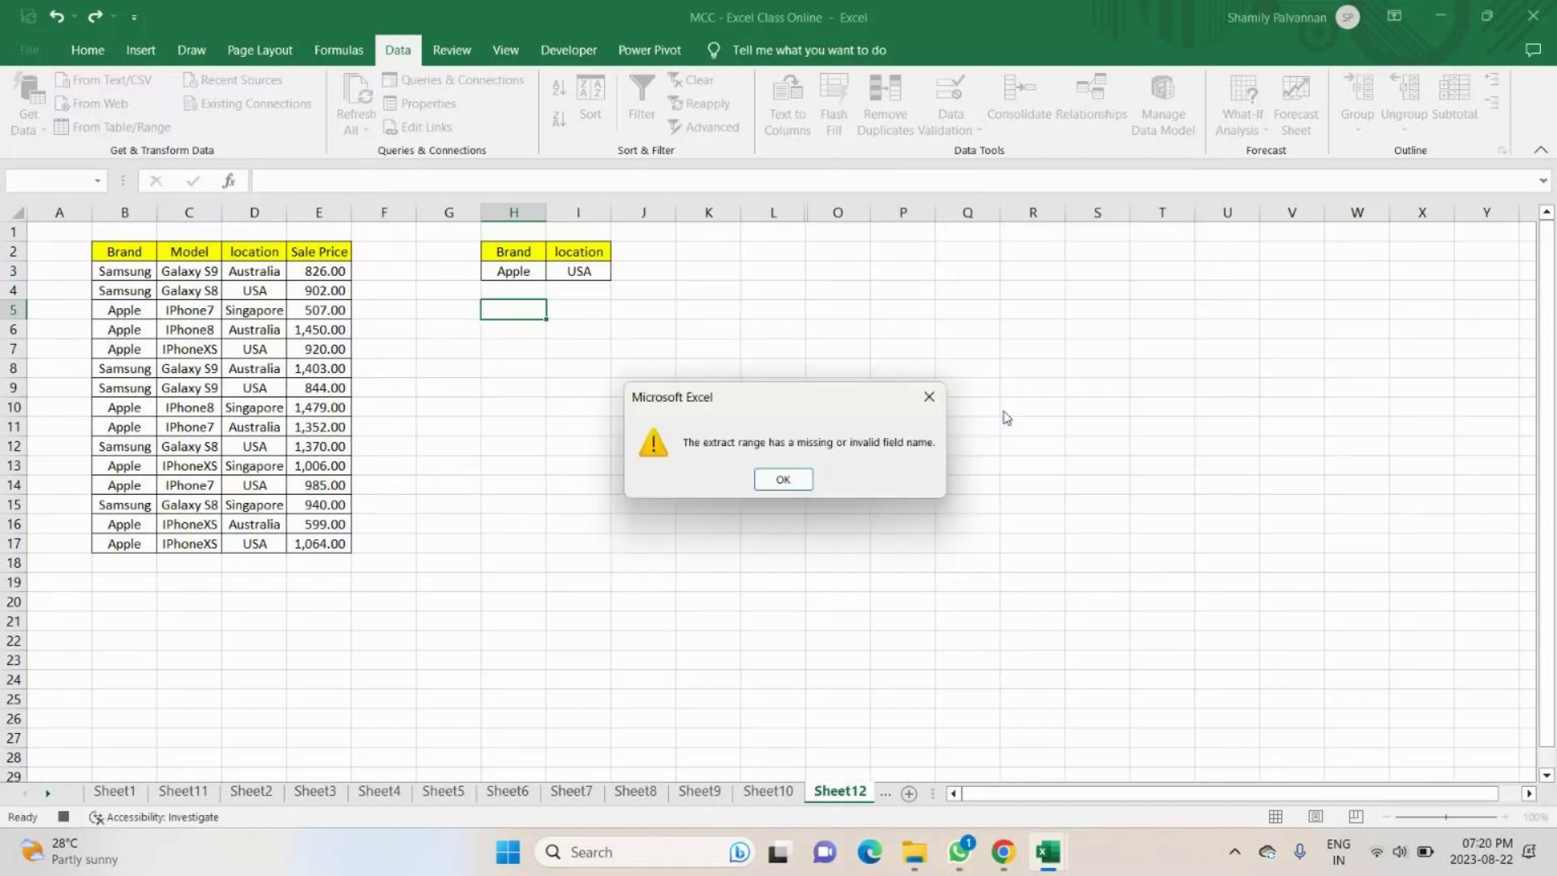
left_click(783, 480)
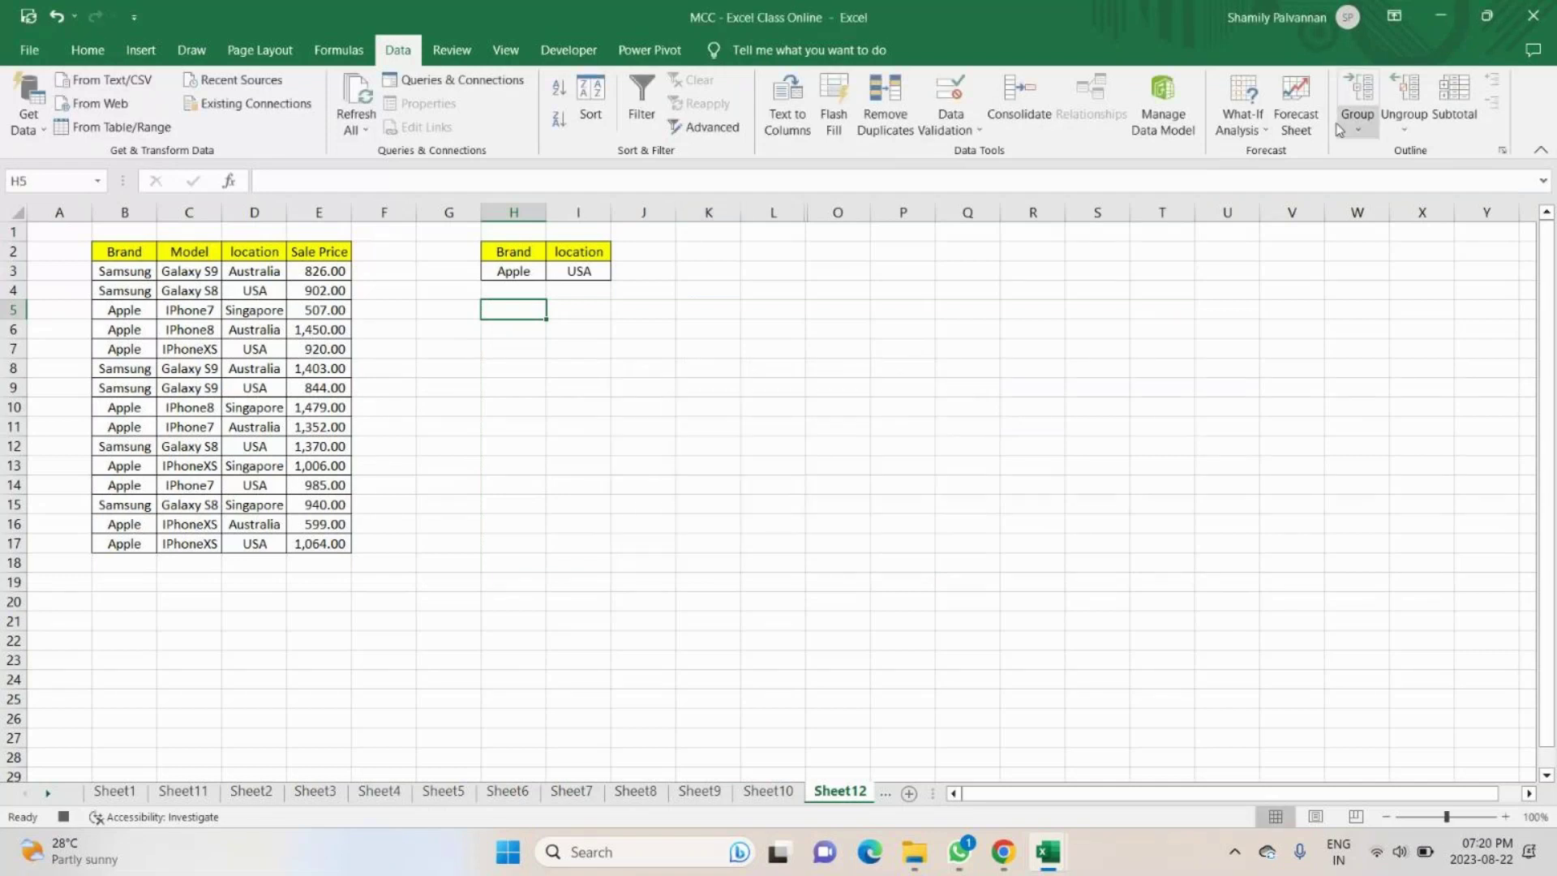
left_click(506, 50)
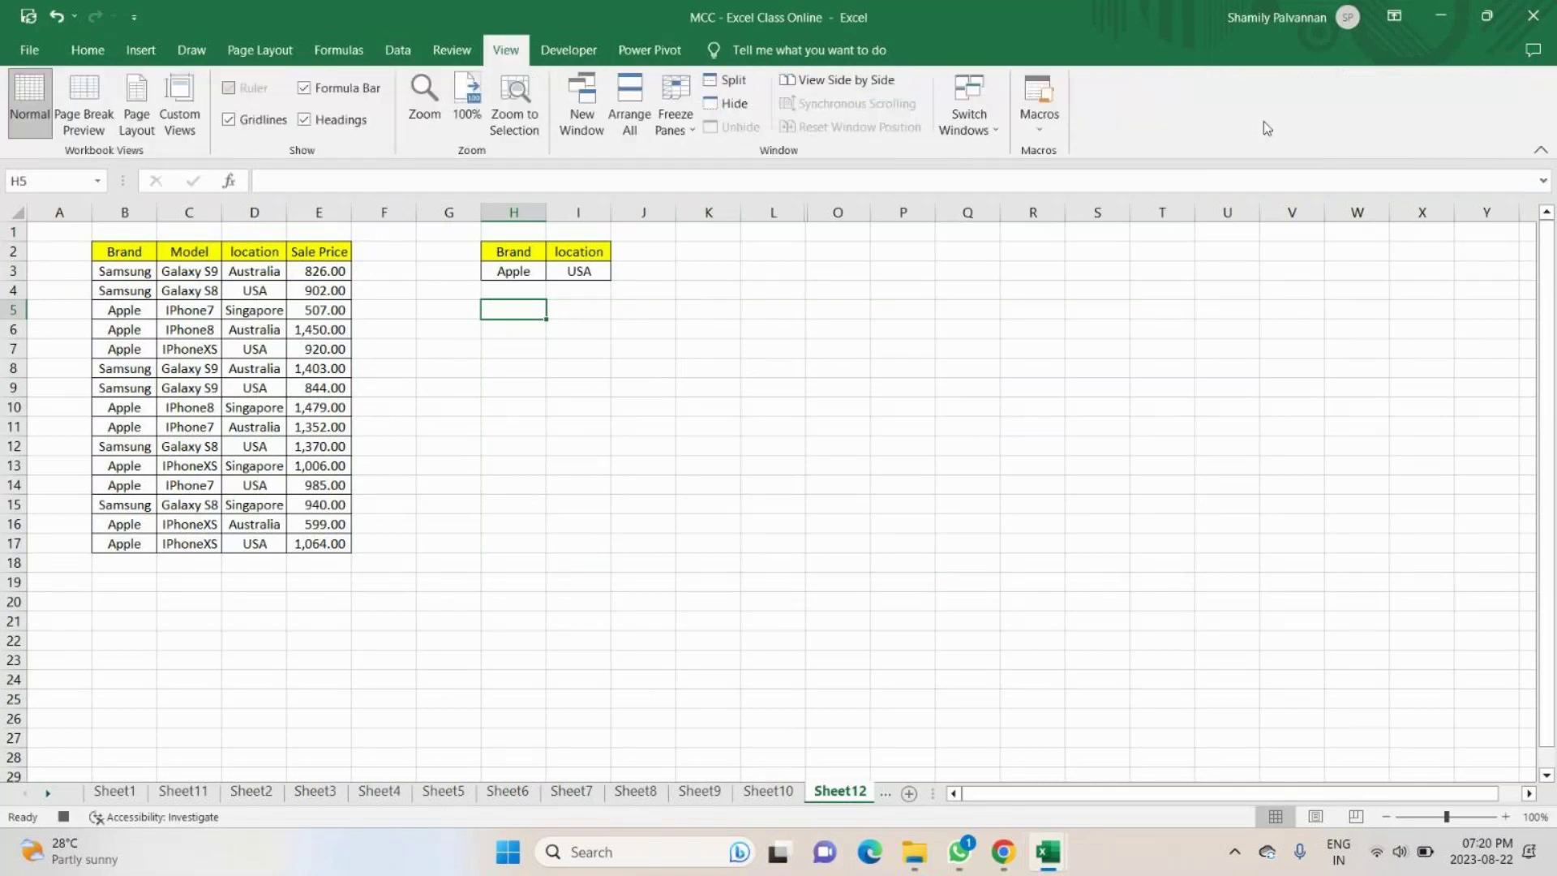
Stop the macro recording in progress and delete the old MyMacro macro.
left_click(1039, 128)
left_click(1100, 180)
left_click(1043, 135)
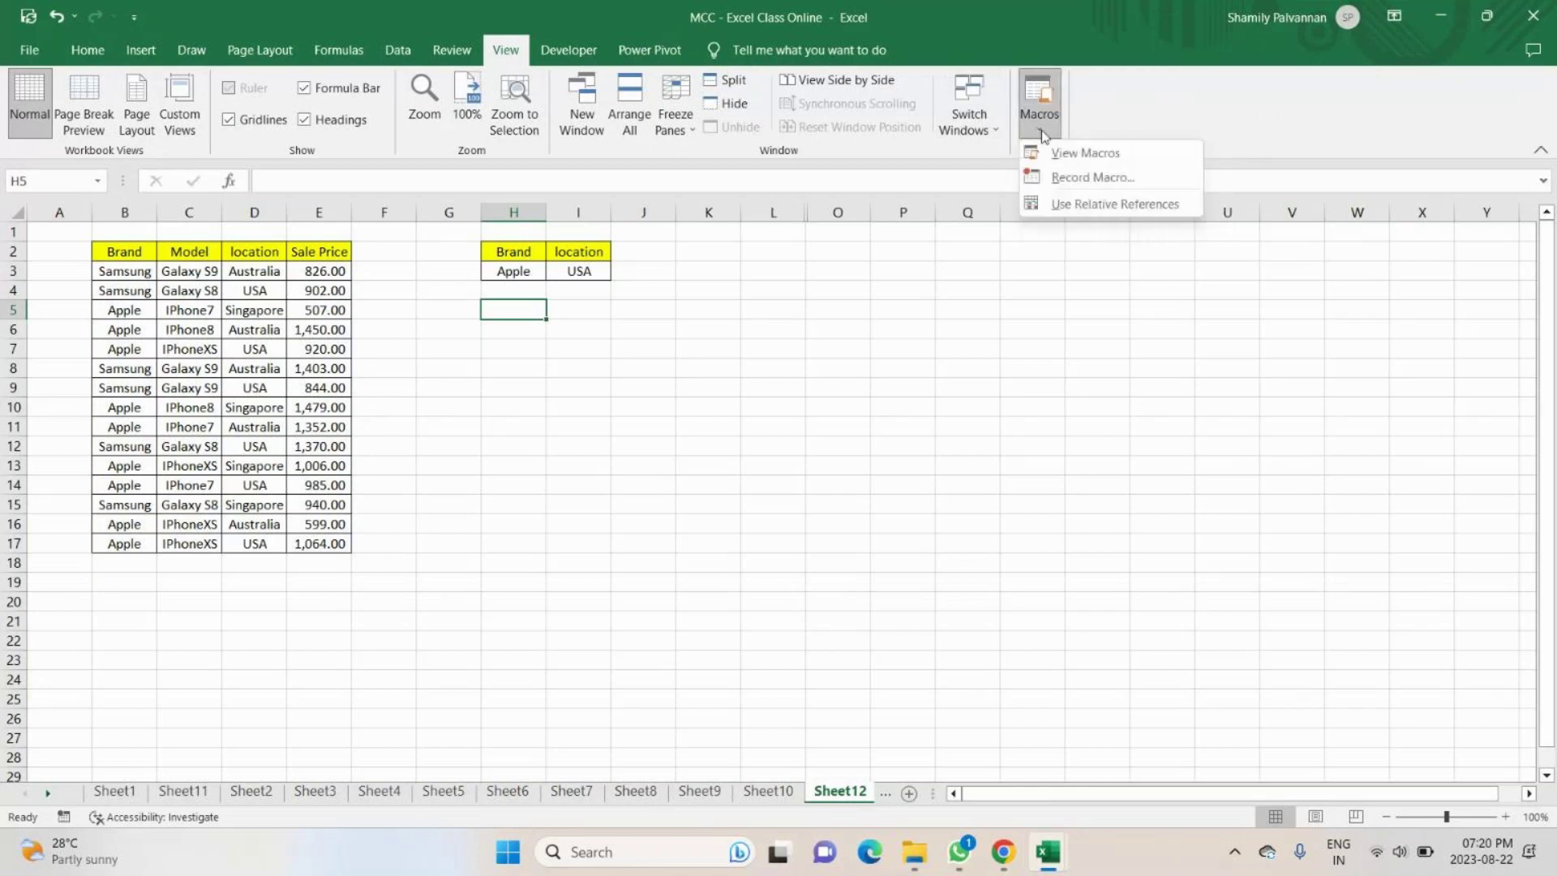
left_click(1086, 156)
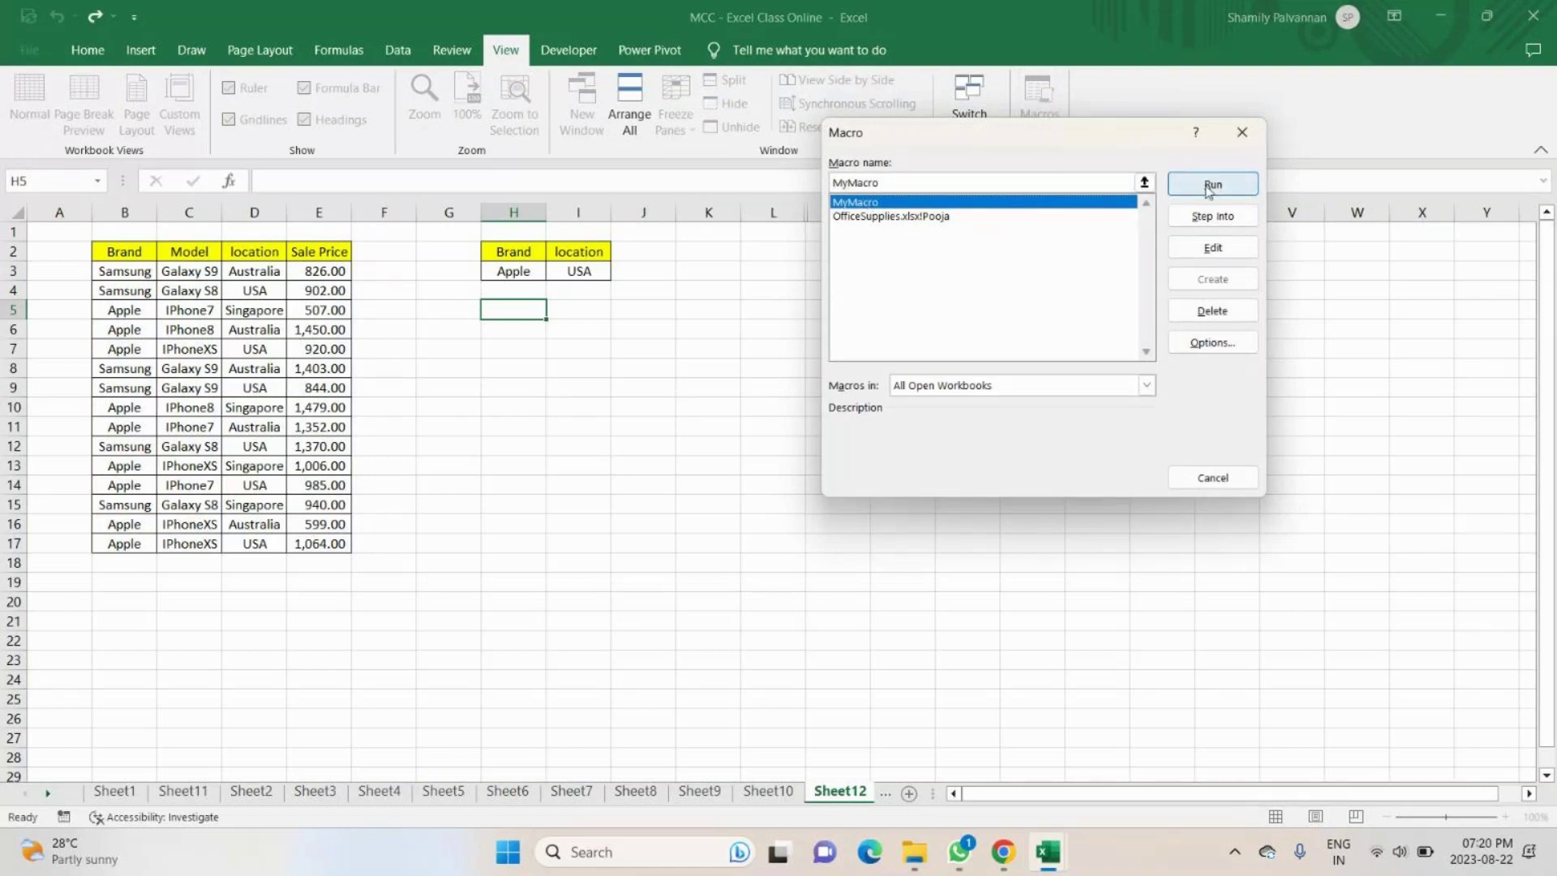
left_click(1213, 311)
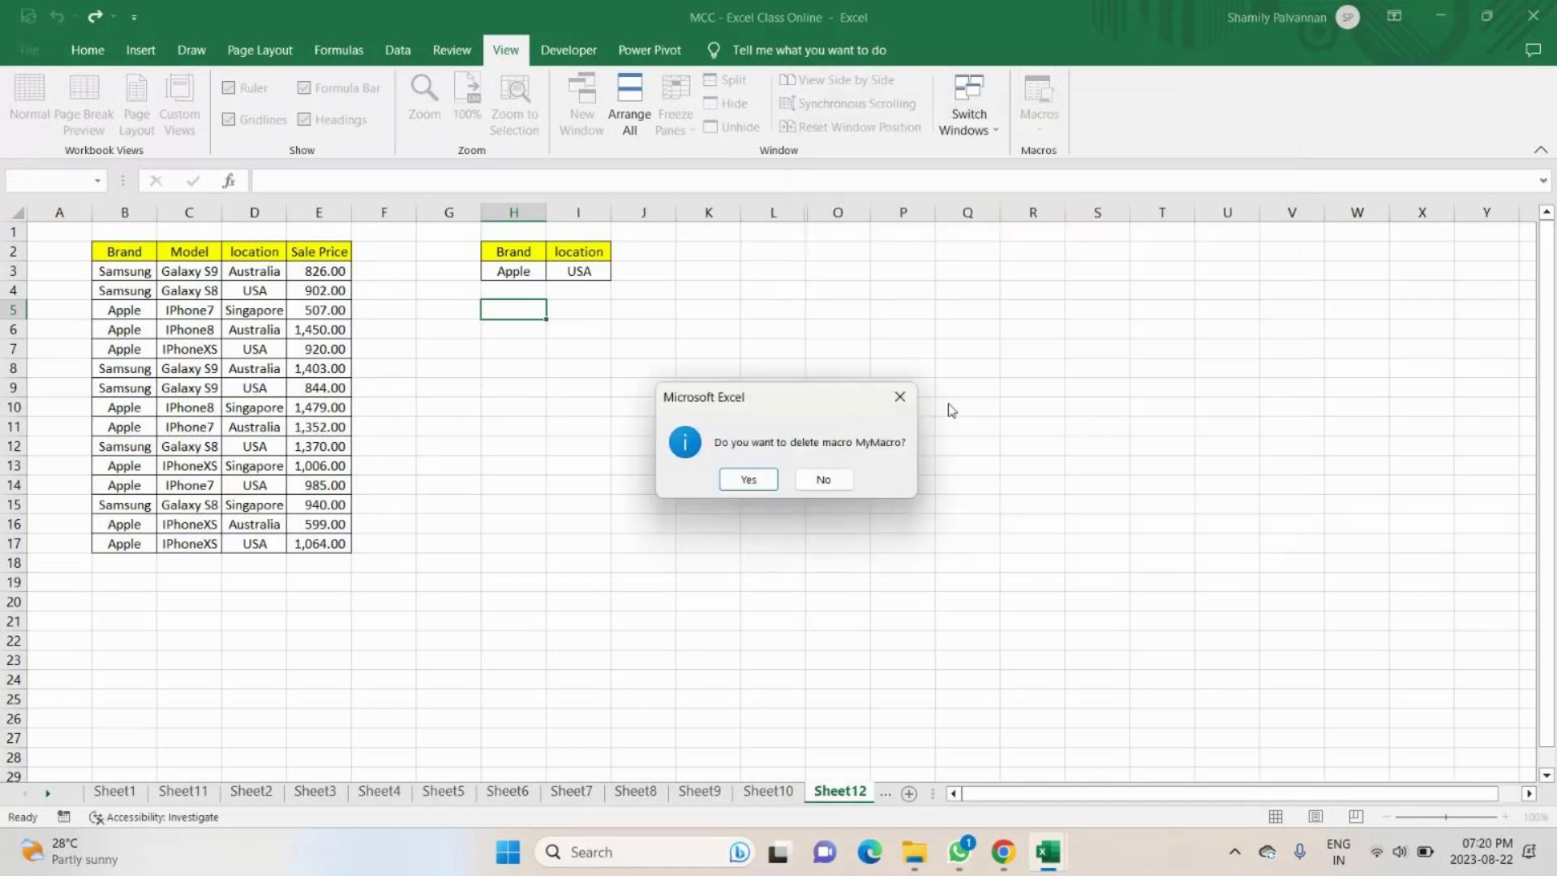
key("Return")
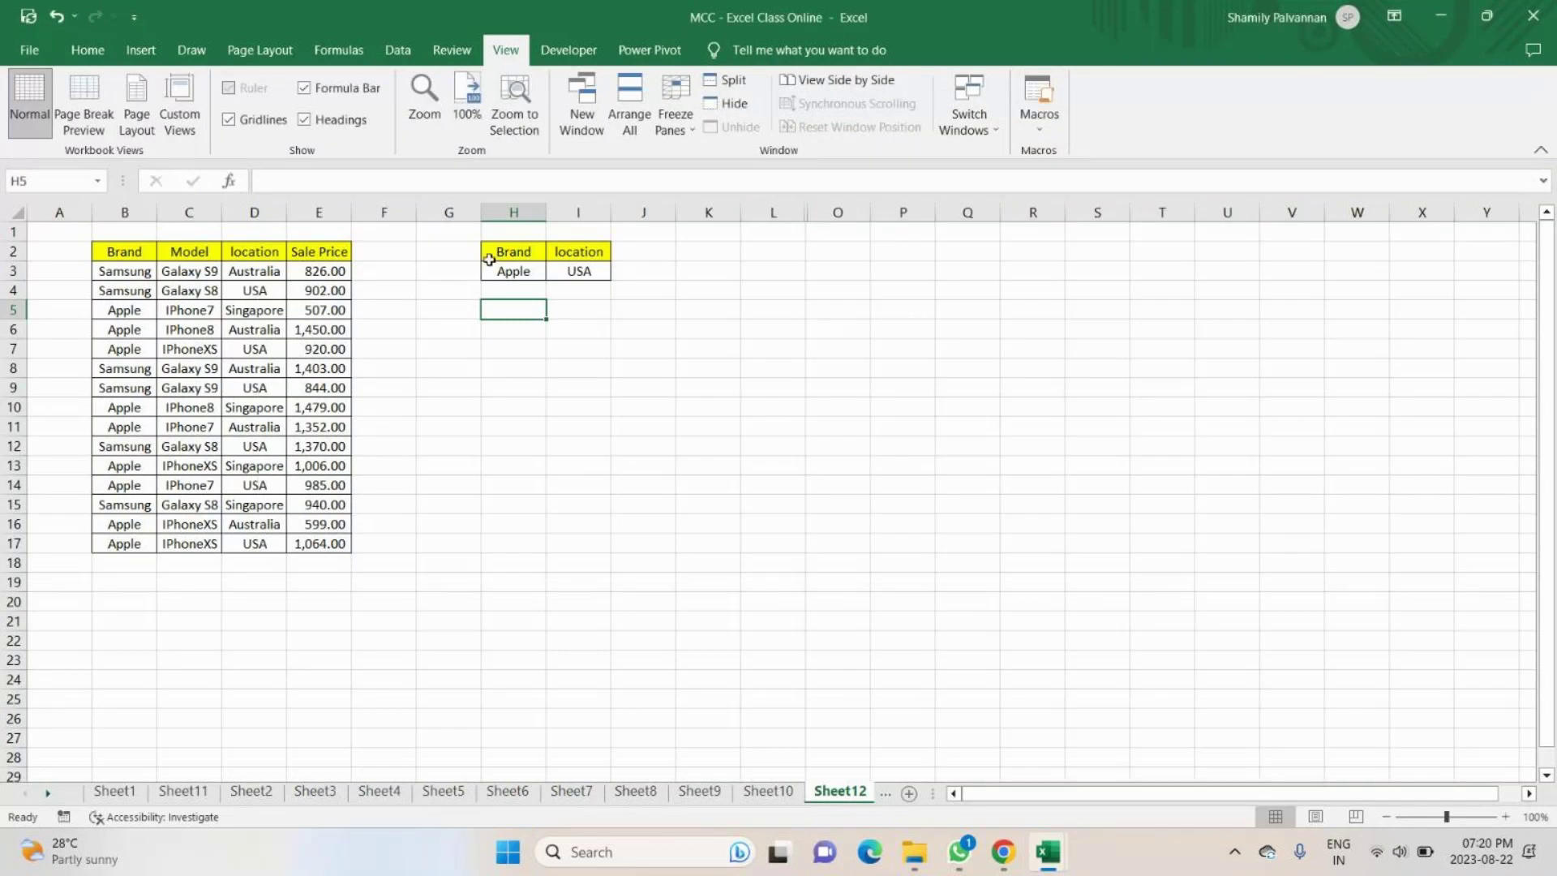
Start recording a new macro named DearMacro with shortcut Ctrl+Shift+S.
left_click(1029, 126)
left_click(1103, 154)
key("BackSpace")
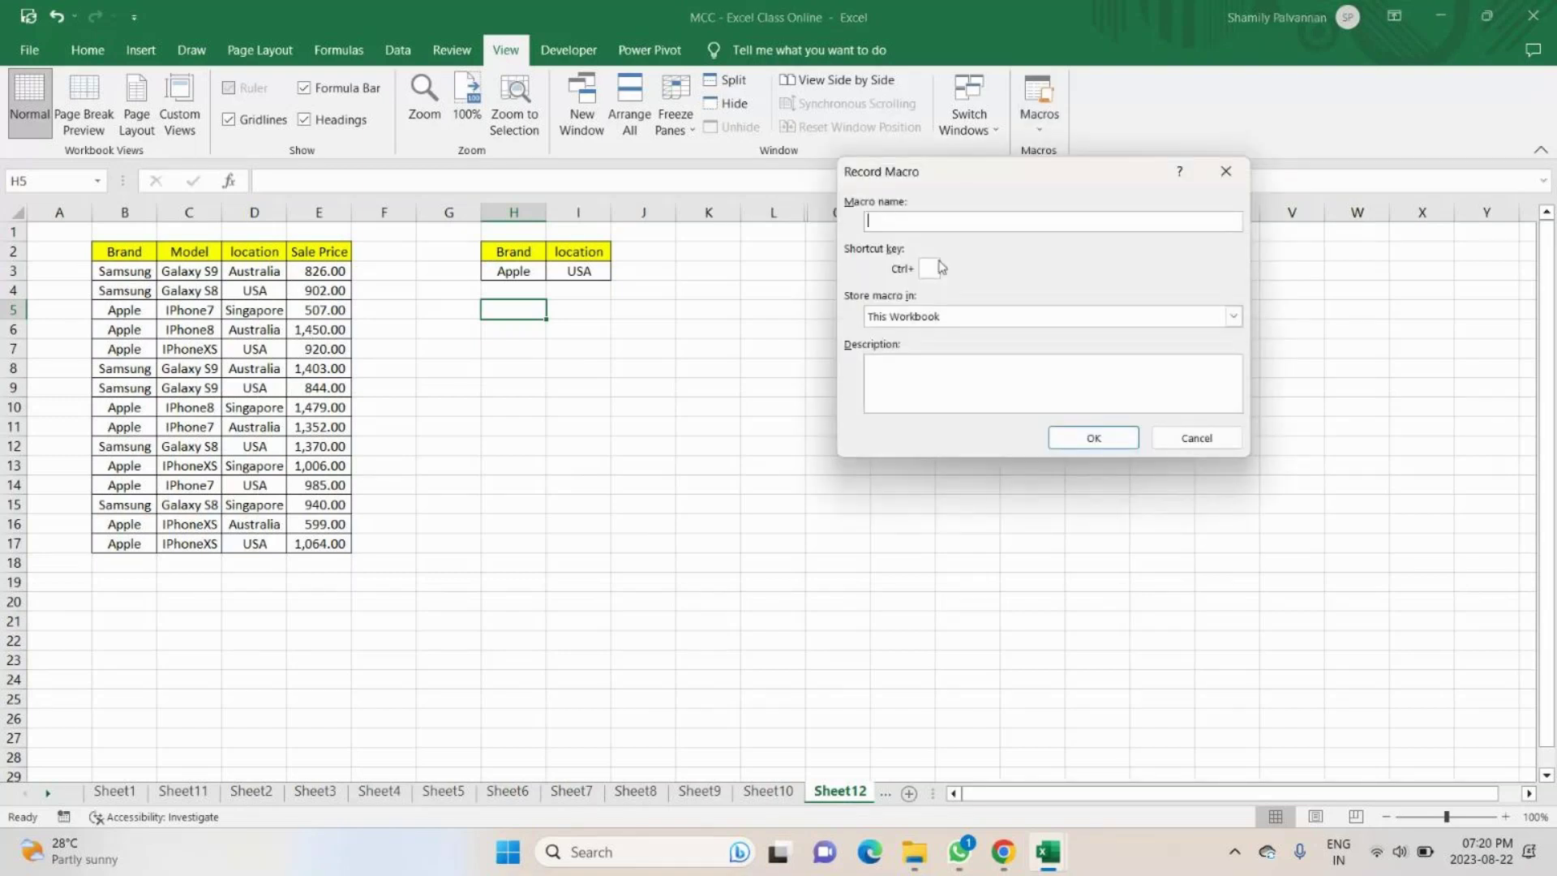
type("DearMar")
key("BackSpace")
type("cro")
left_click(930, 268)
type("S")
left_click(1087, 438)
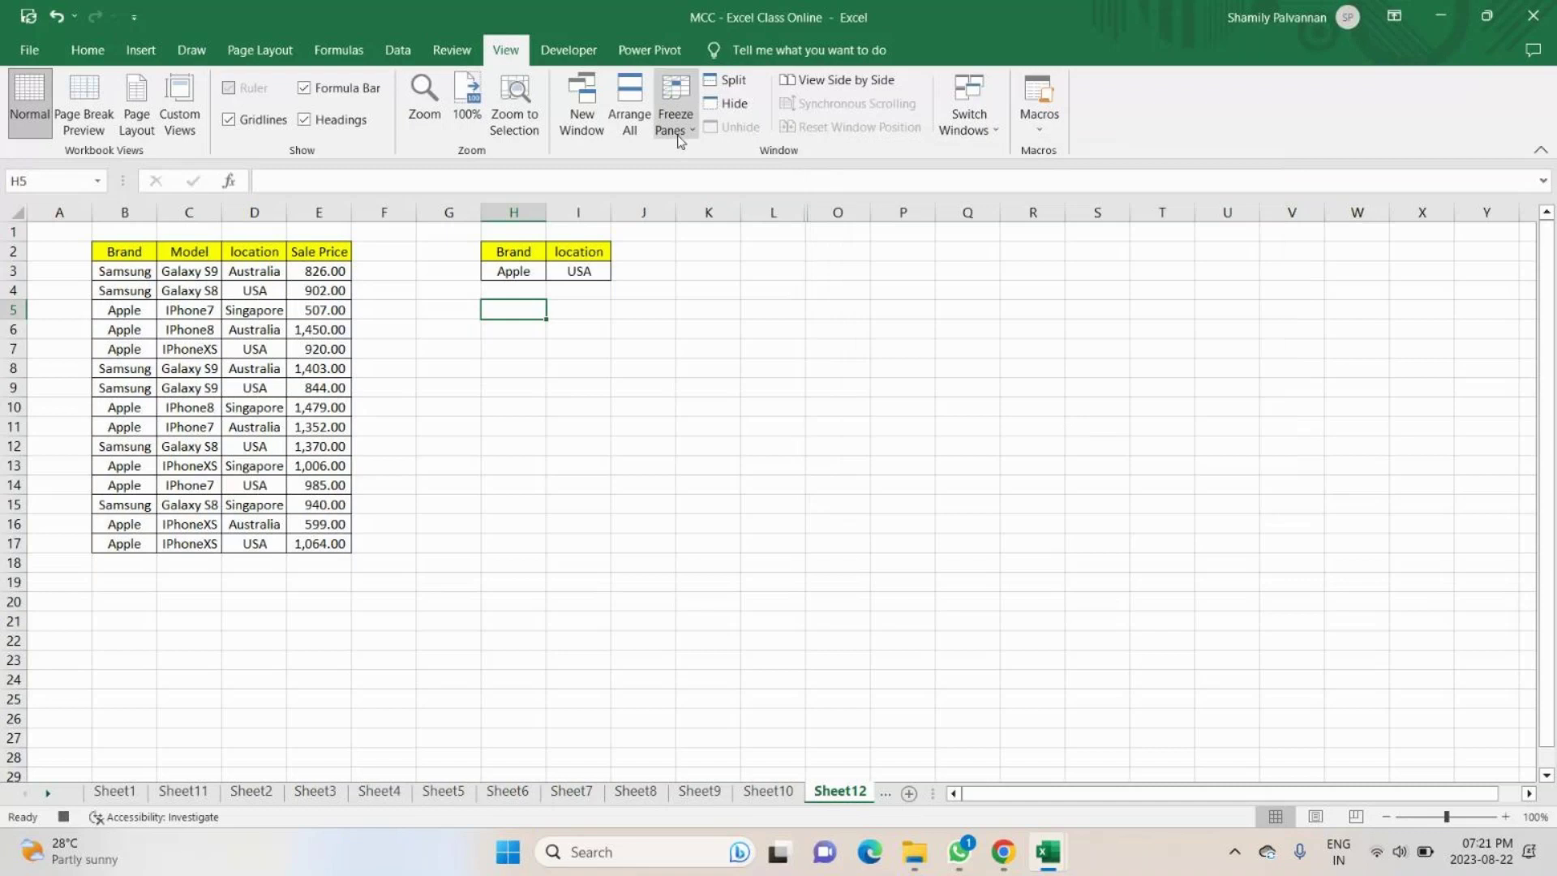
Advanced-filter list B2:E17 with criteria H2:I3, copying matching rows to H5.
left_click(399, 52)
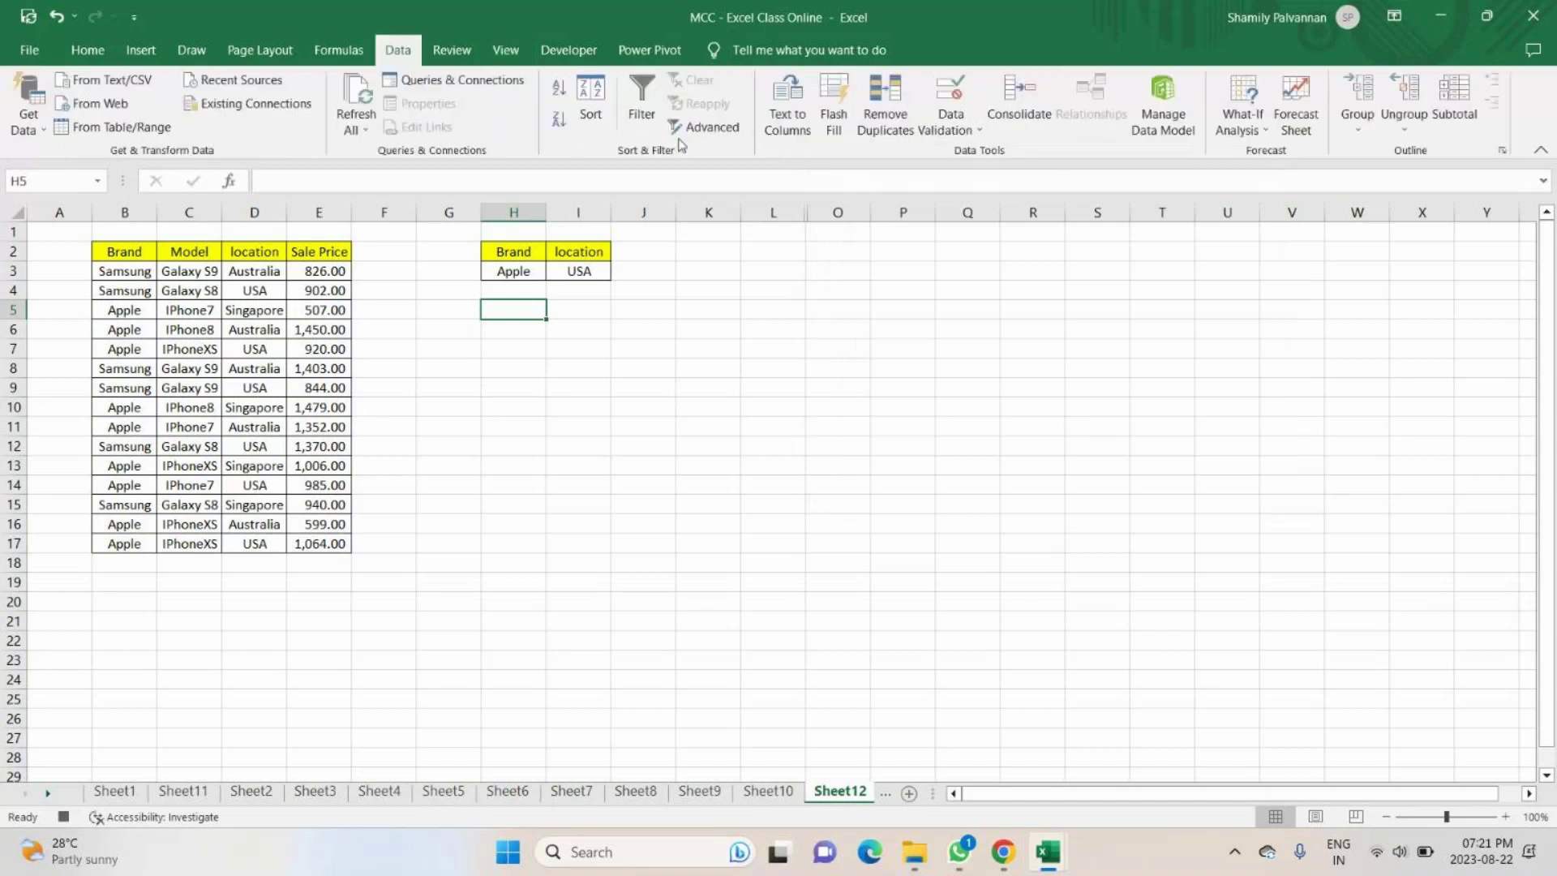
left_click(683, 130)
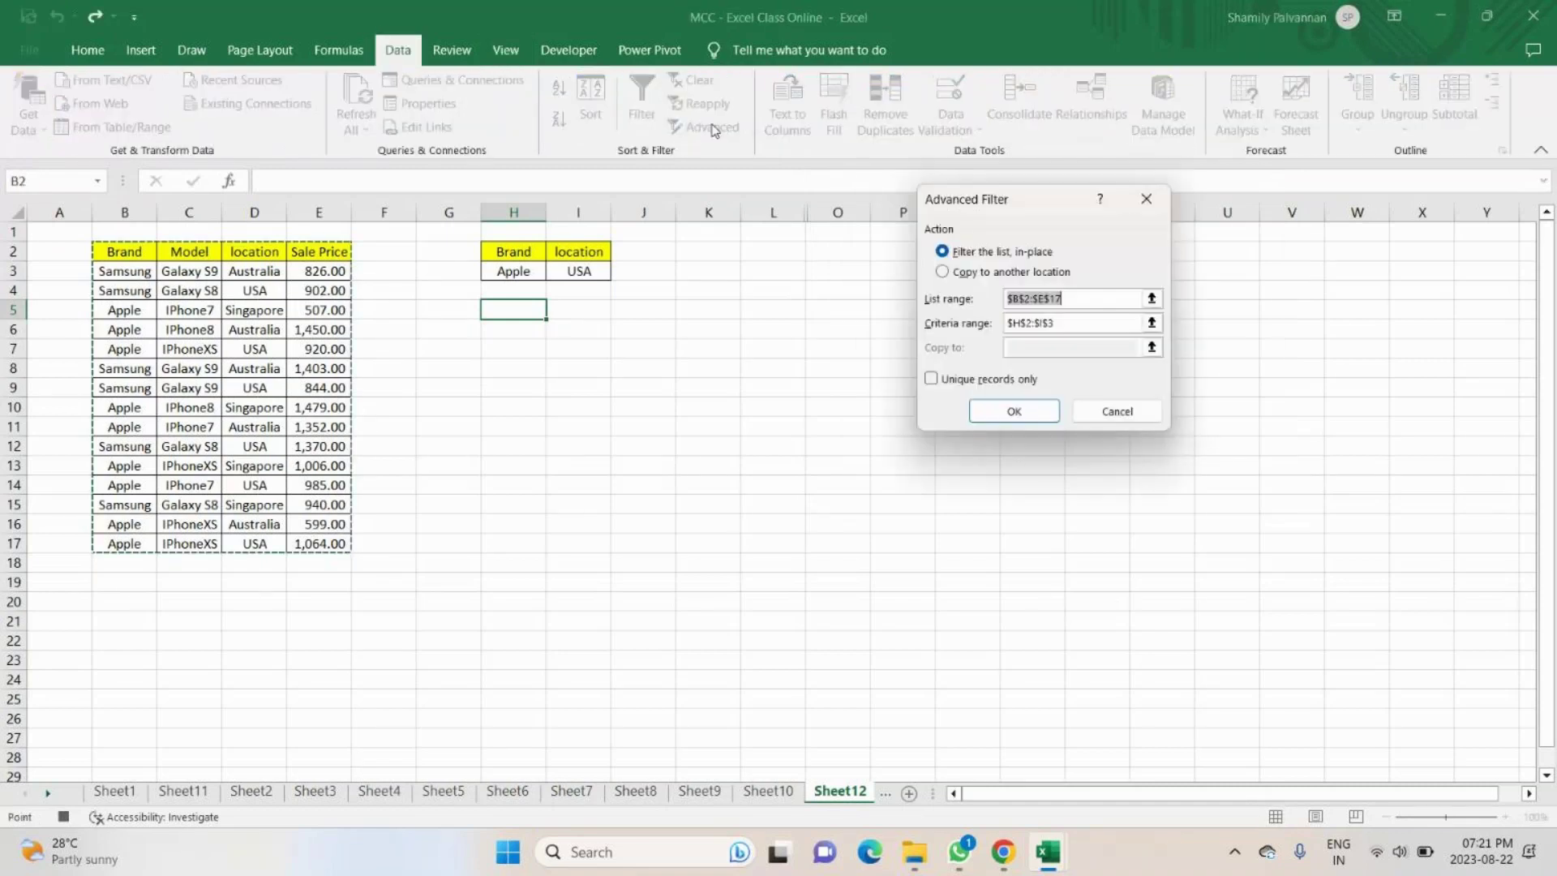
left_click(939, 273)
key("Tab")
left_click_drag(122, 253, 324, 544)
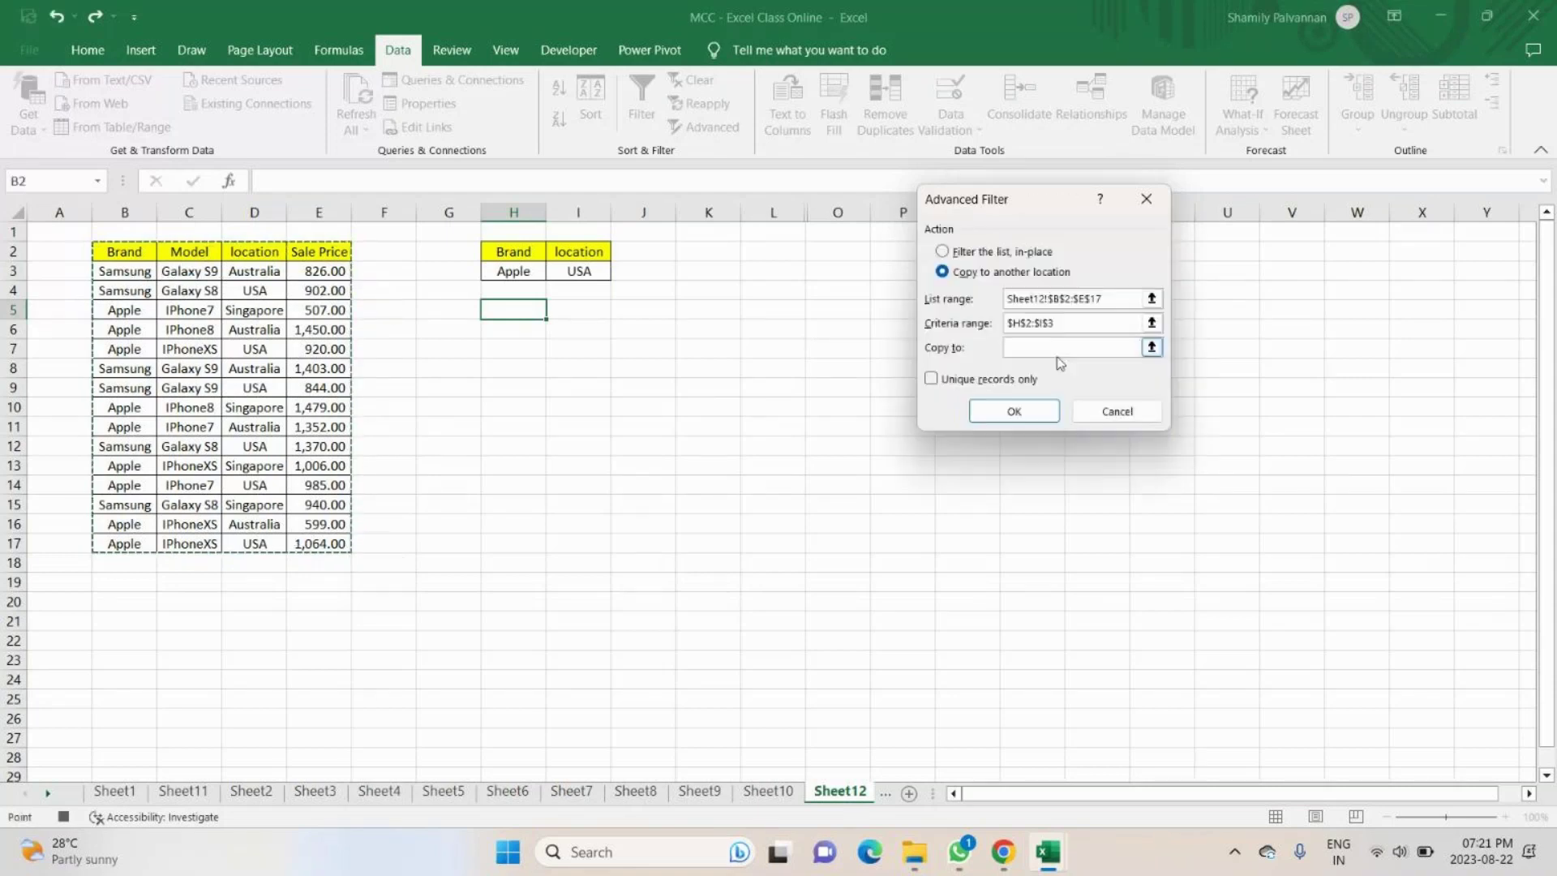
left_click(947, 329)
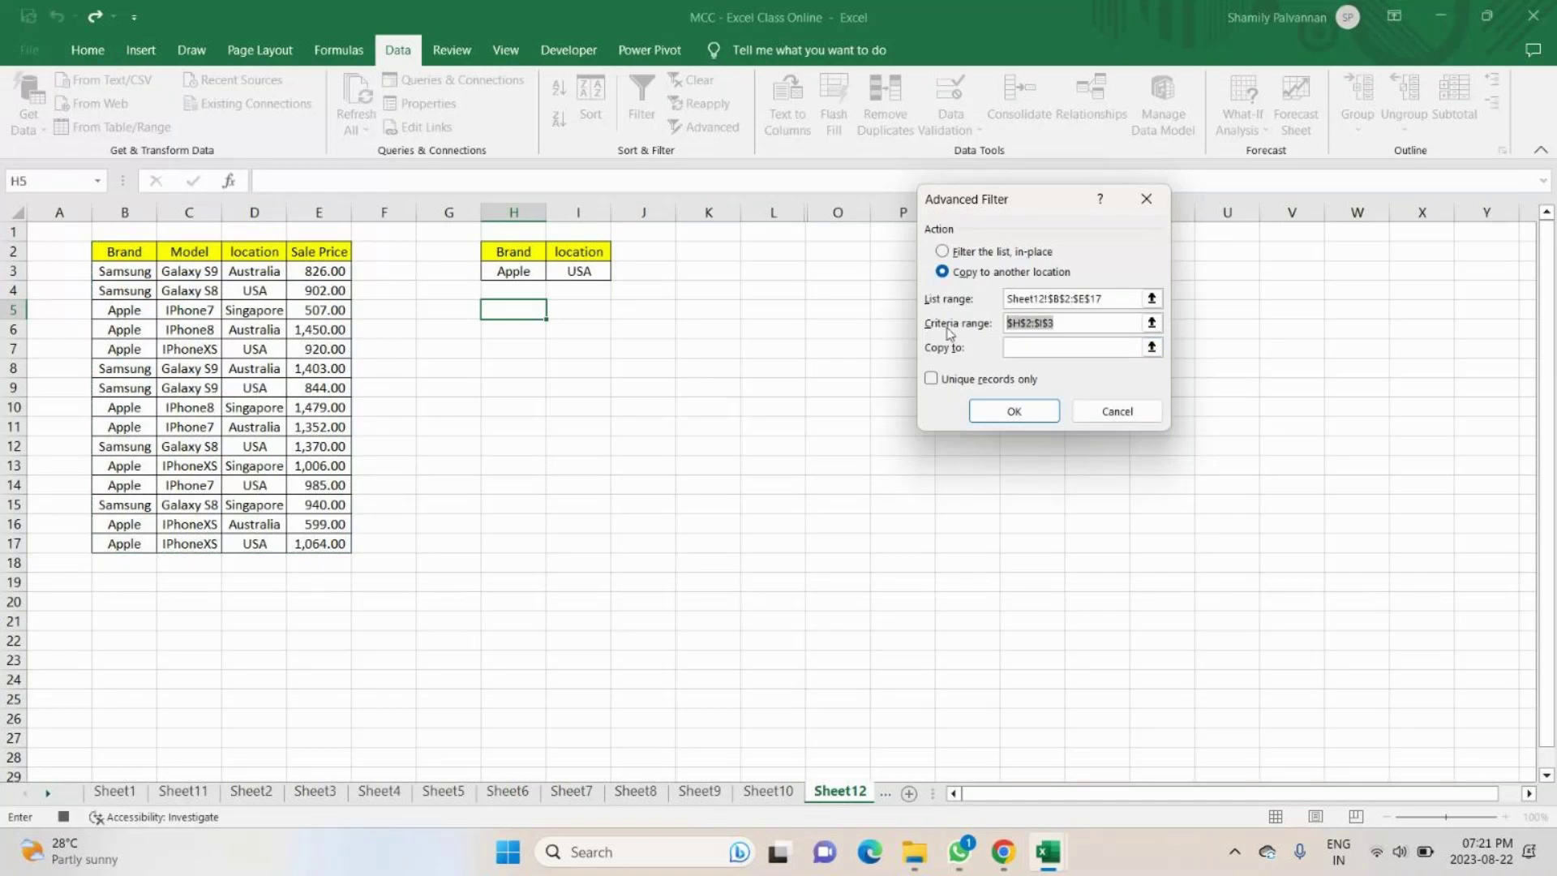
left_click_drag(512, 251, 581, 271)
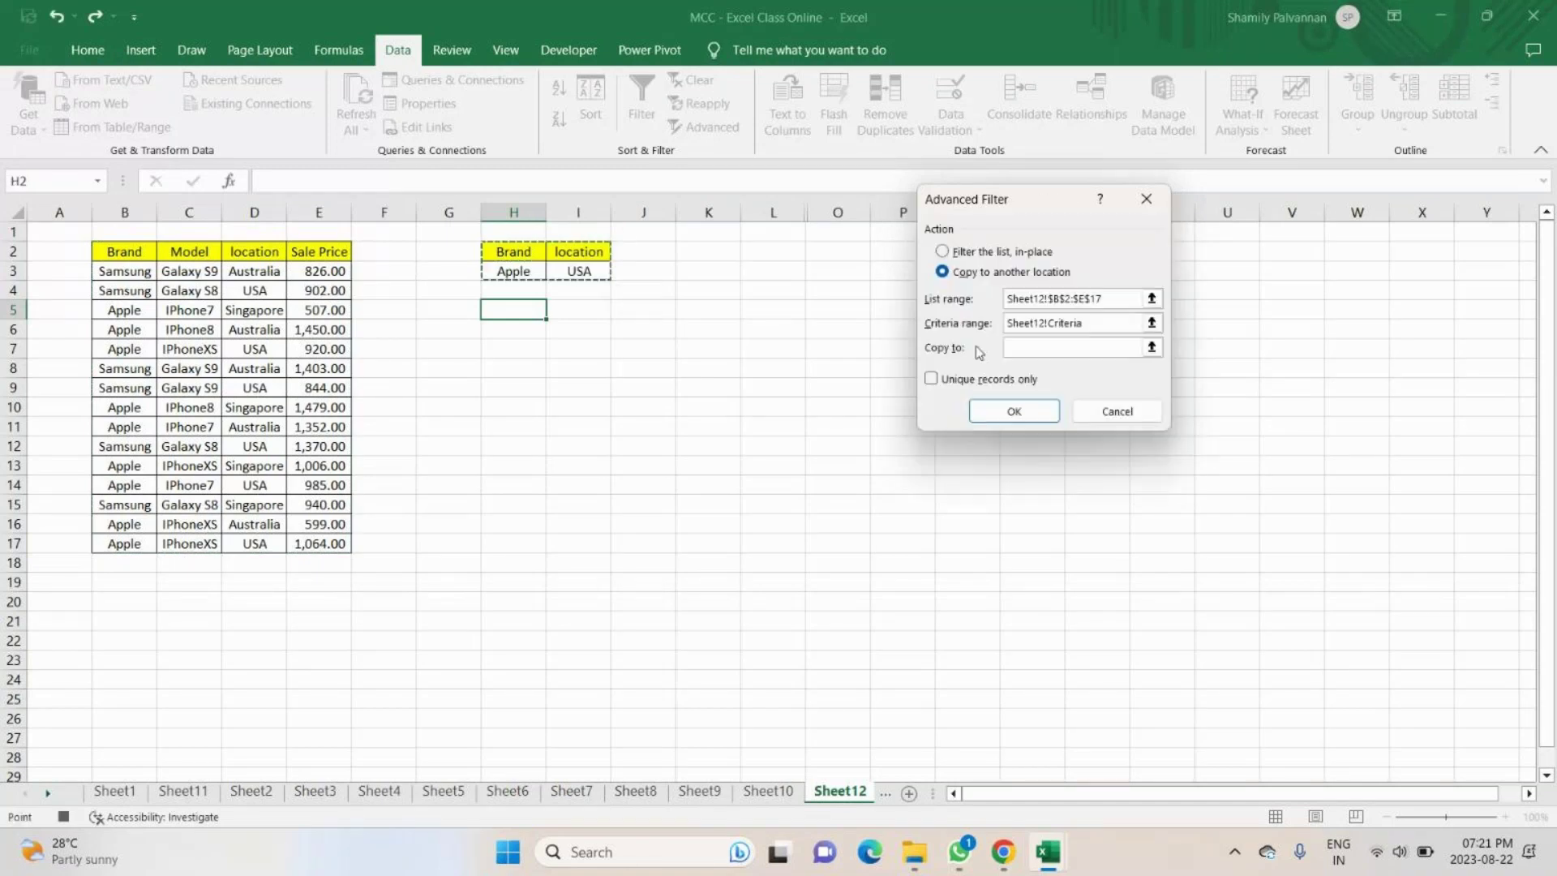
left_click(1034, 351)
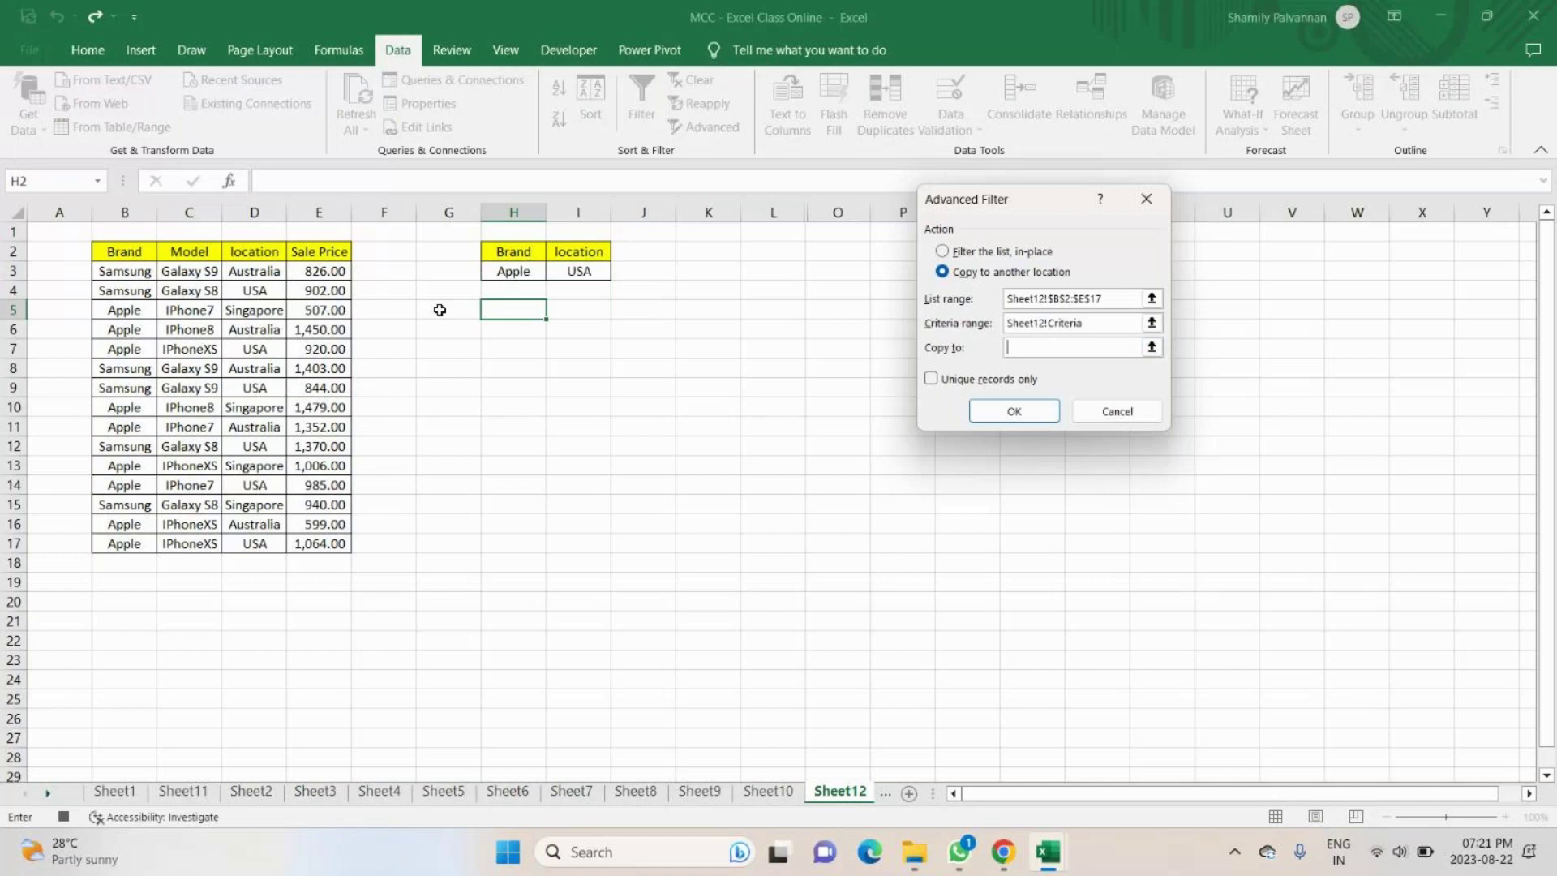
left_click_drag(511, 310, 718, 543)
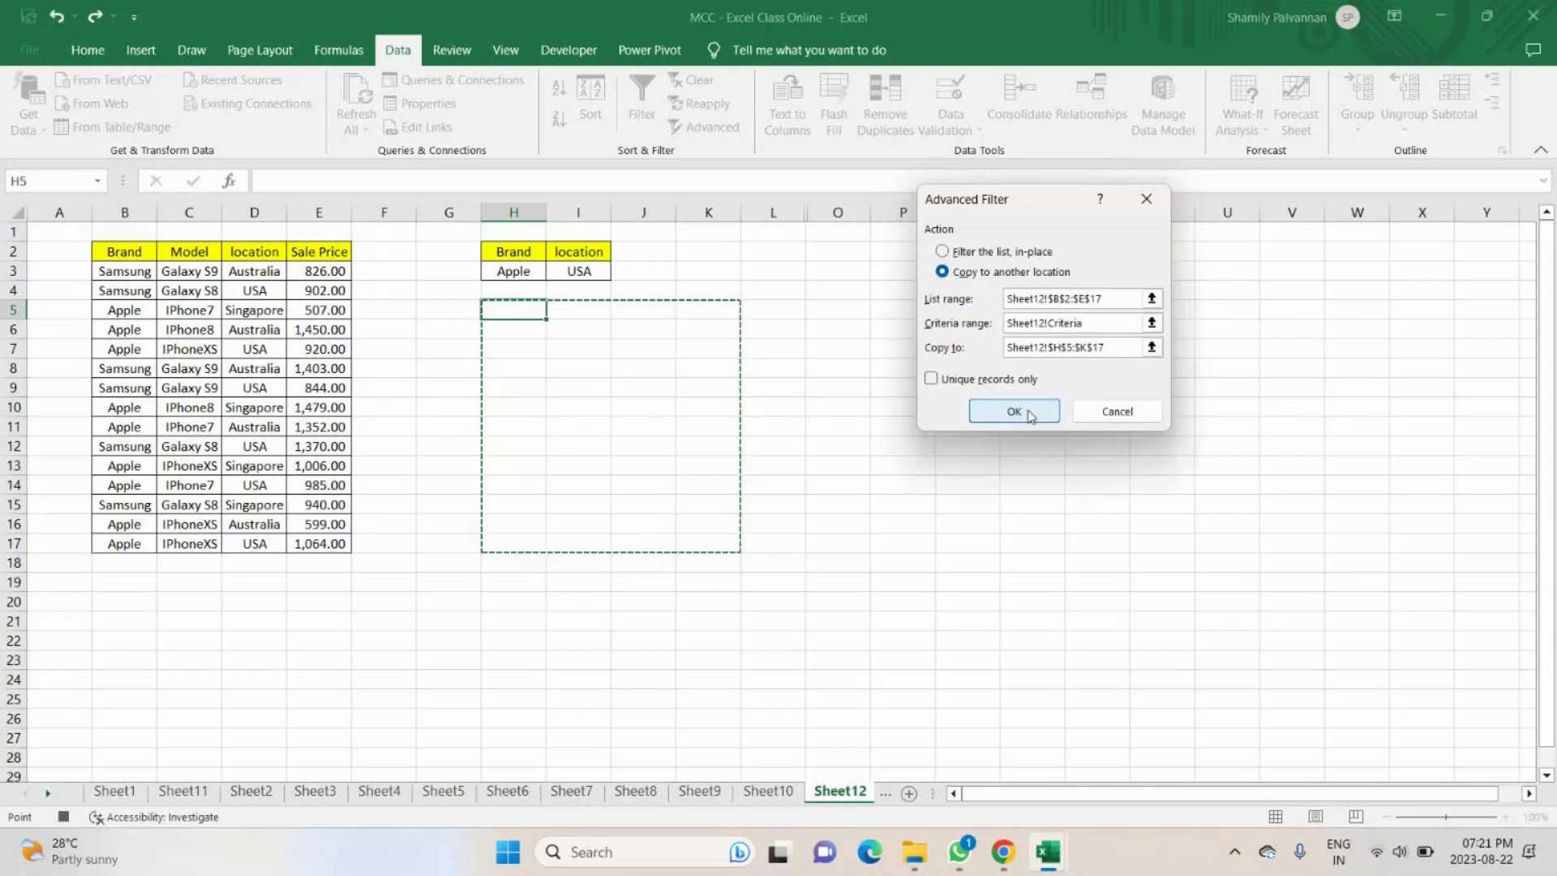
left_click(1004, 410)
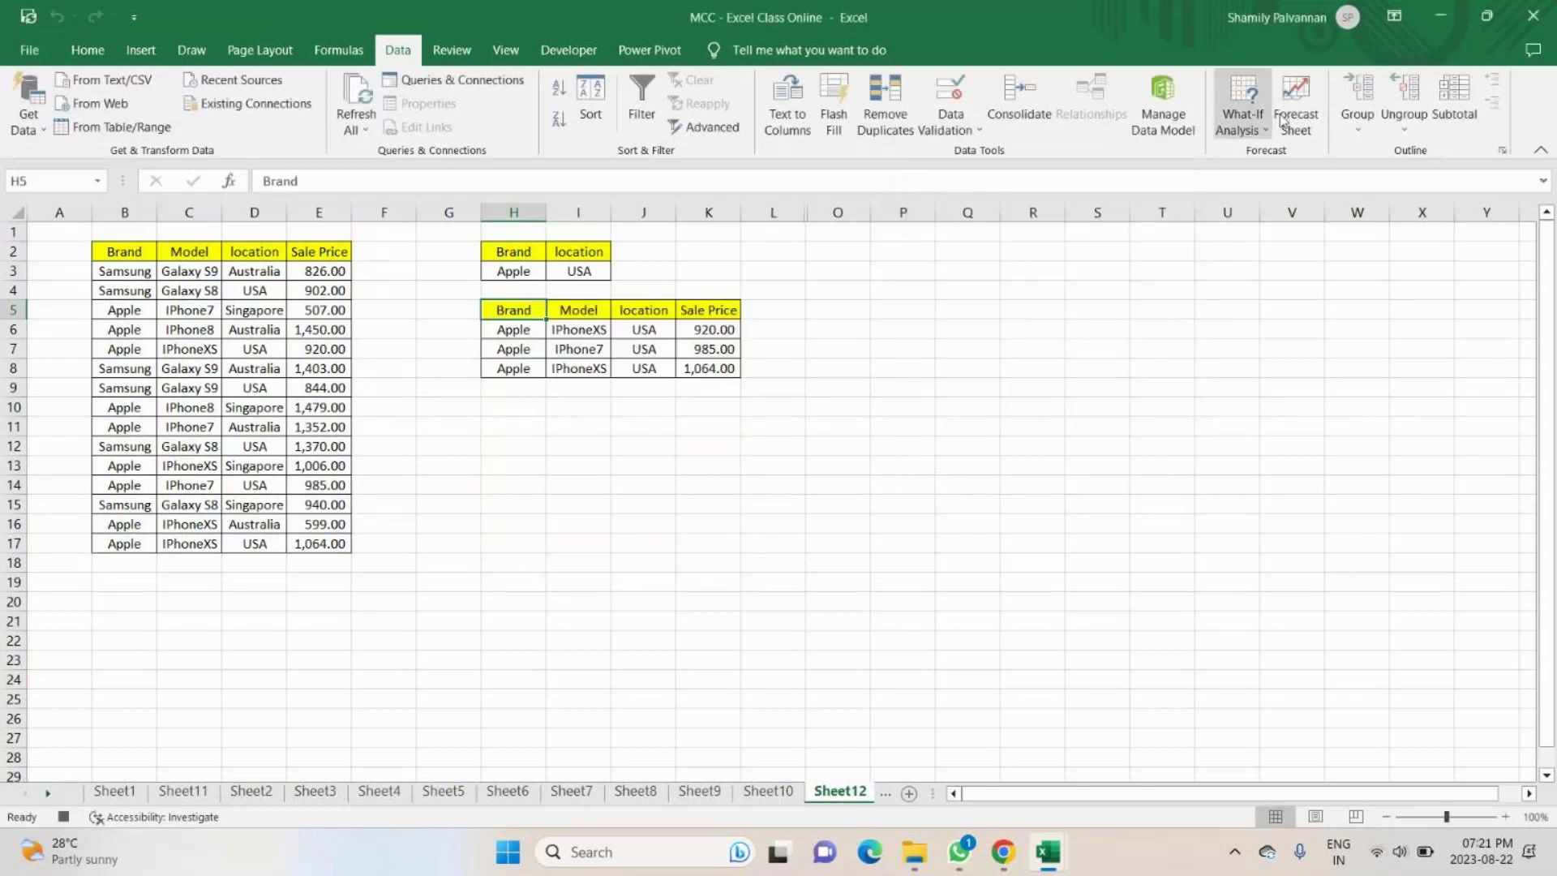
left_click(507, 50)
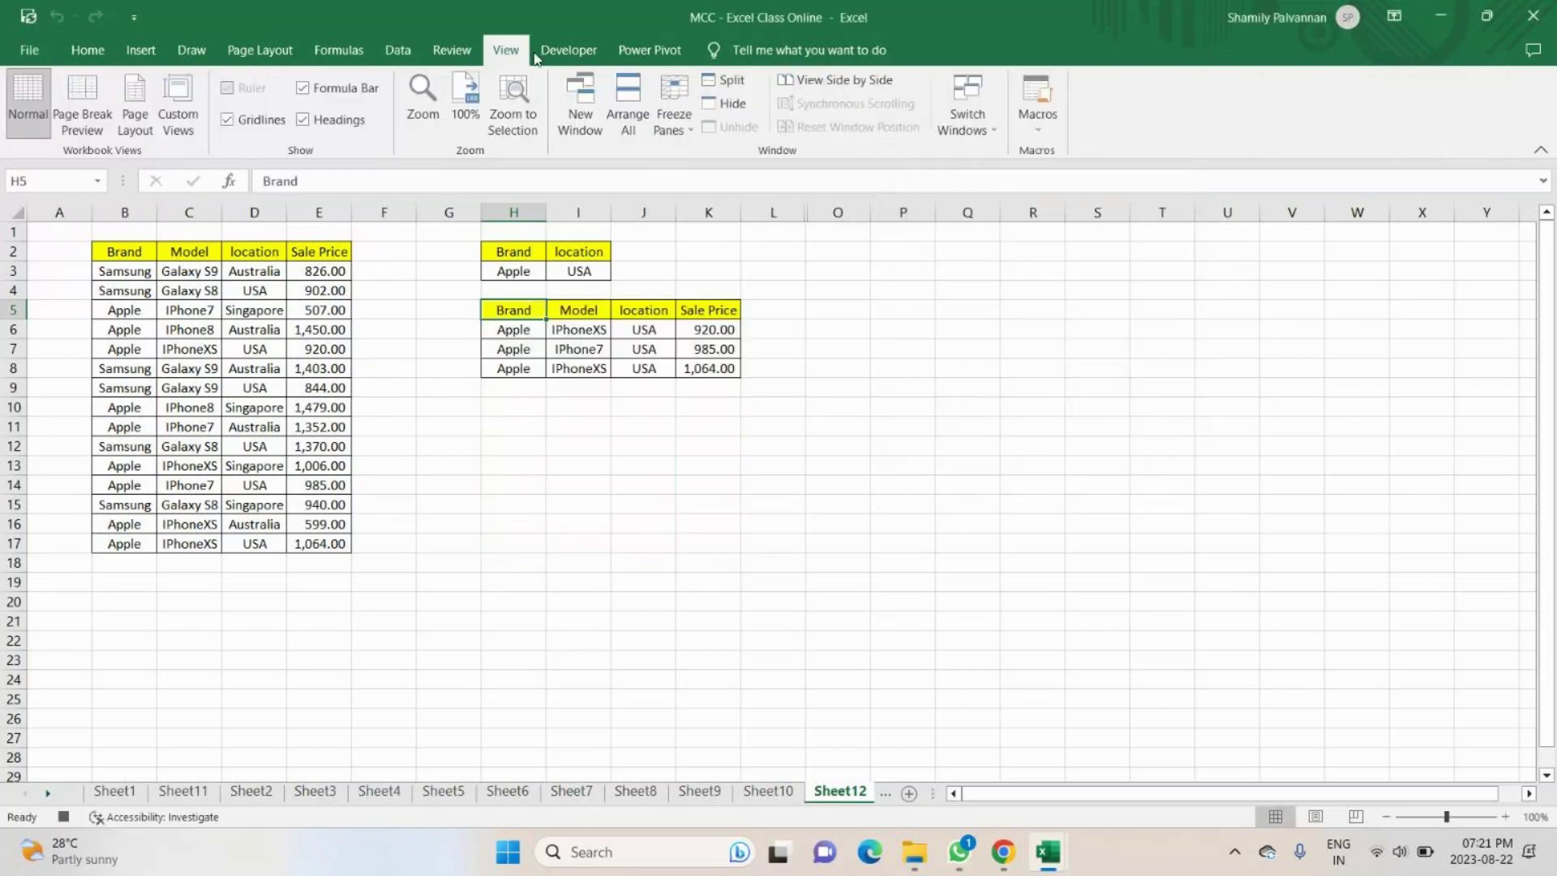
Stop recording, set the criteria to Samsung and Australia, and rerun DearMacro by shortcut.
left_click(1039, 128)
left_click(1091, 177)
left_click(519, 271)
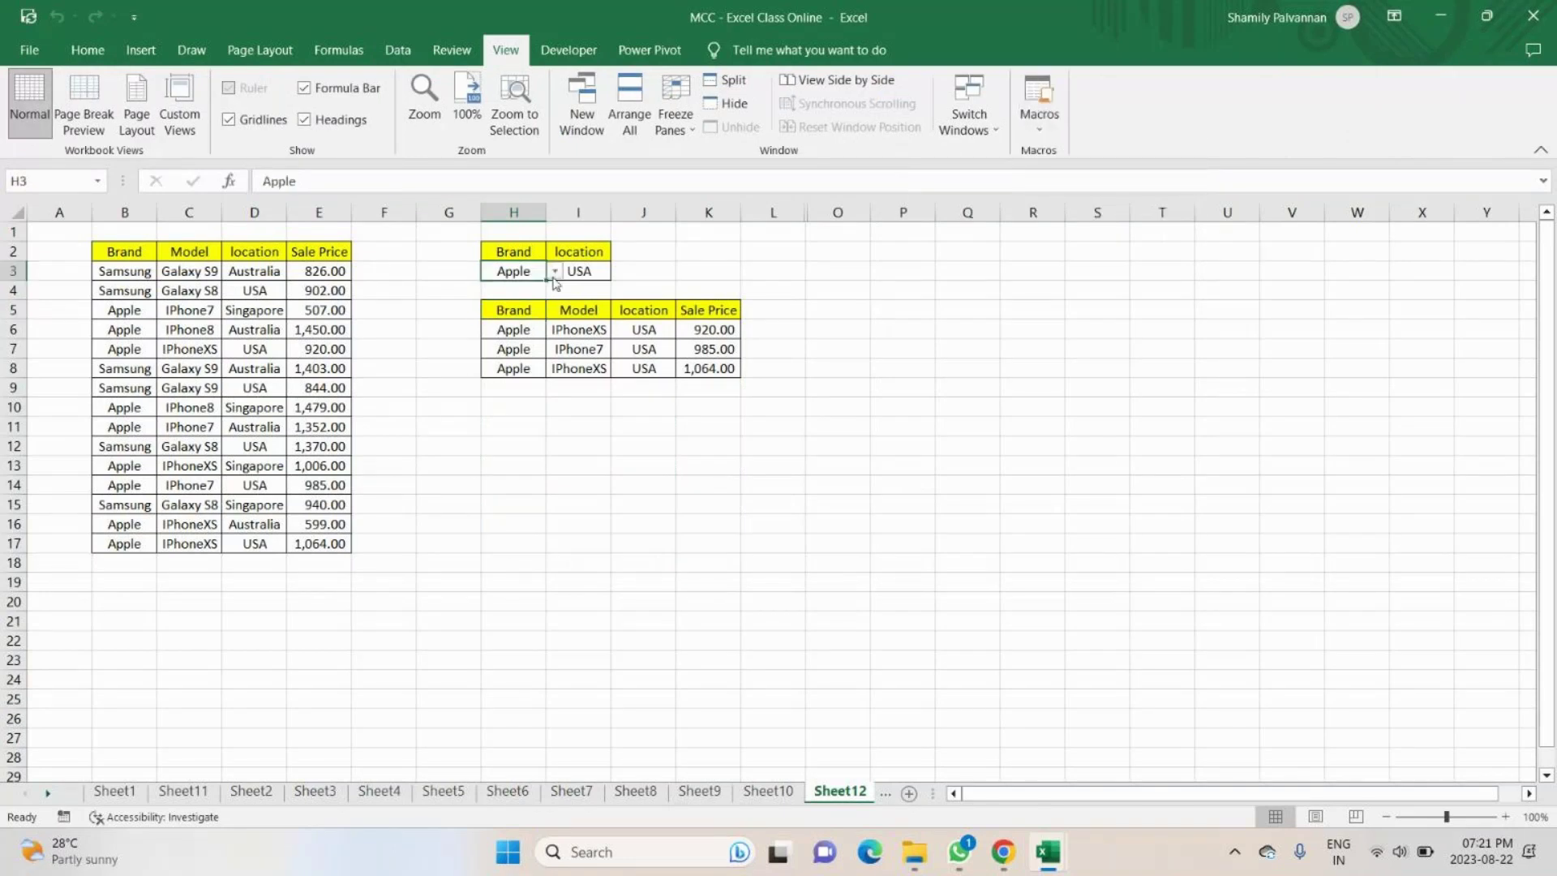
left_click(555, 272)
left_click(527, 301)
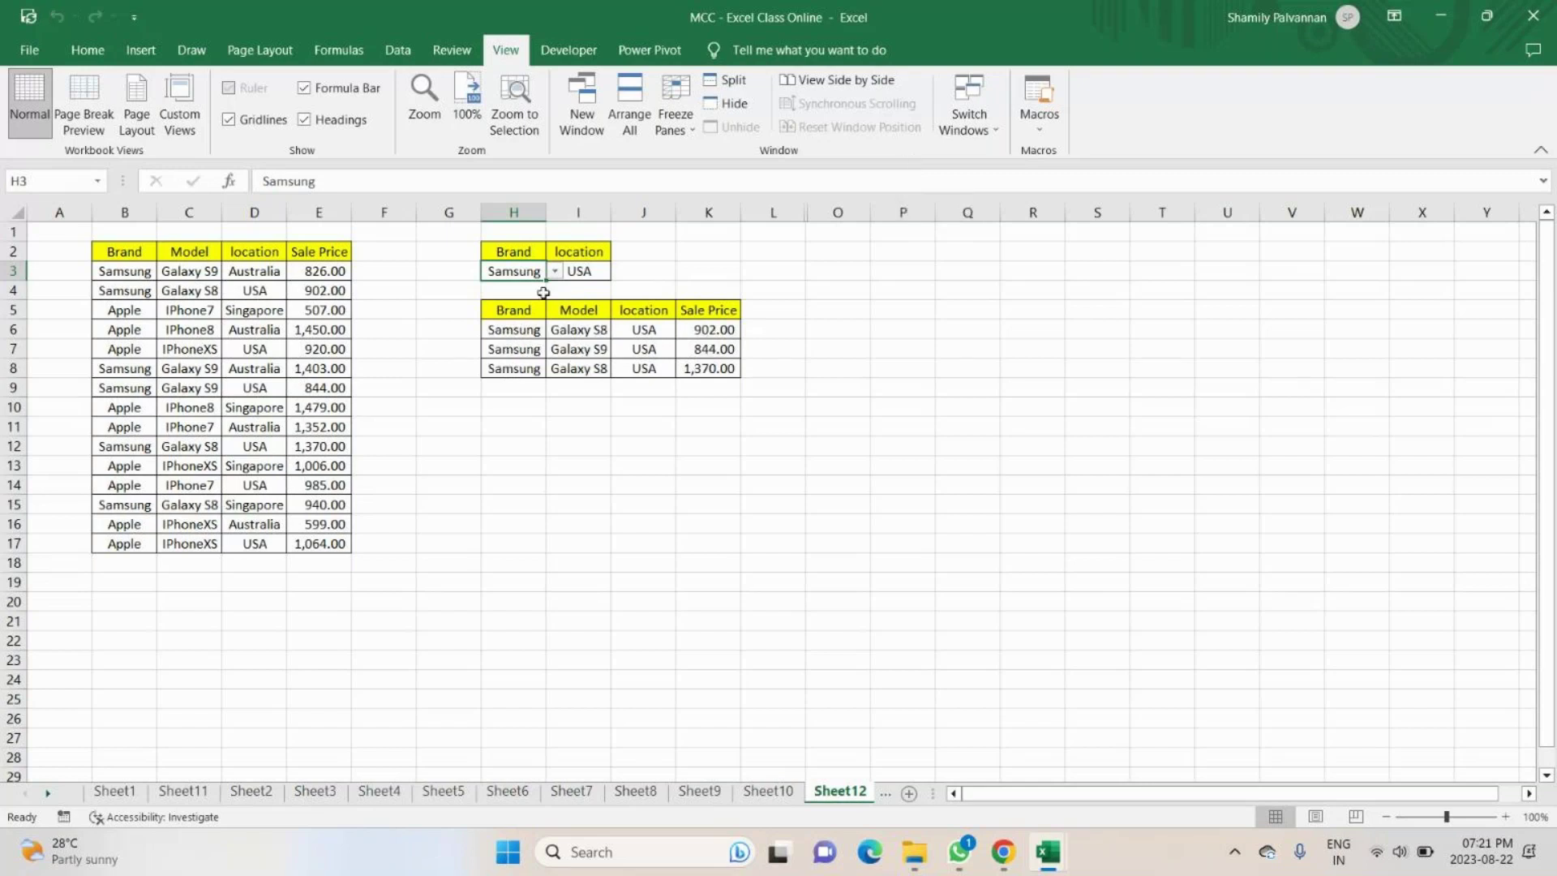
left_click(596, 270)
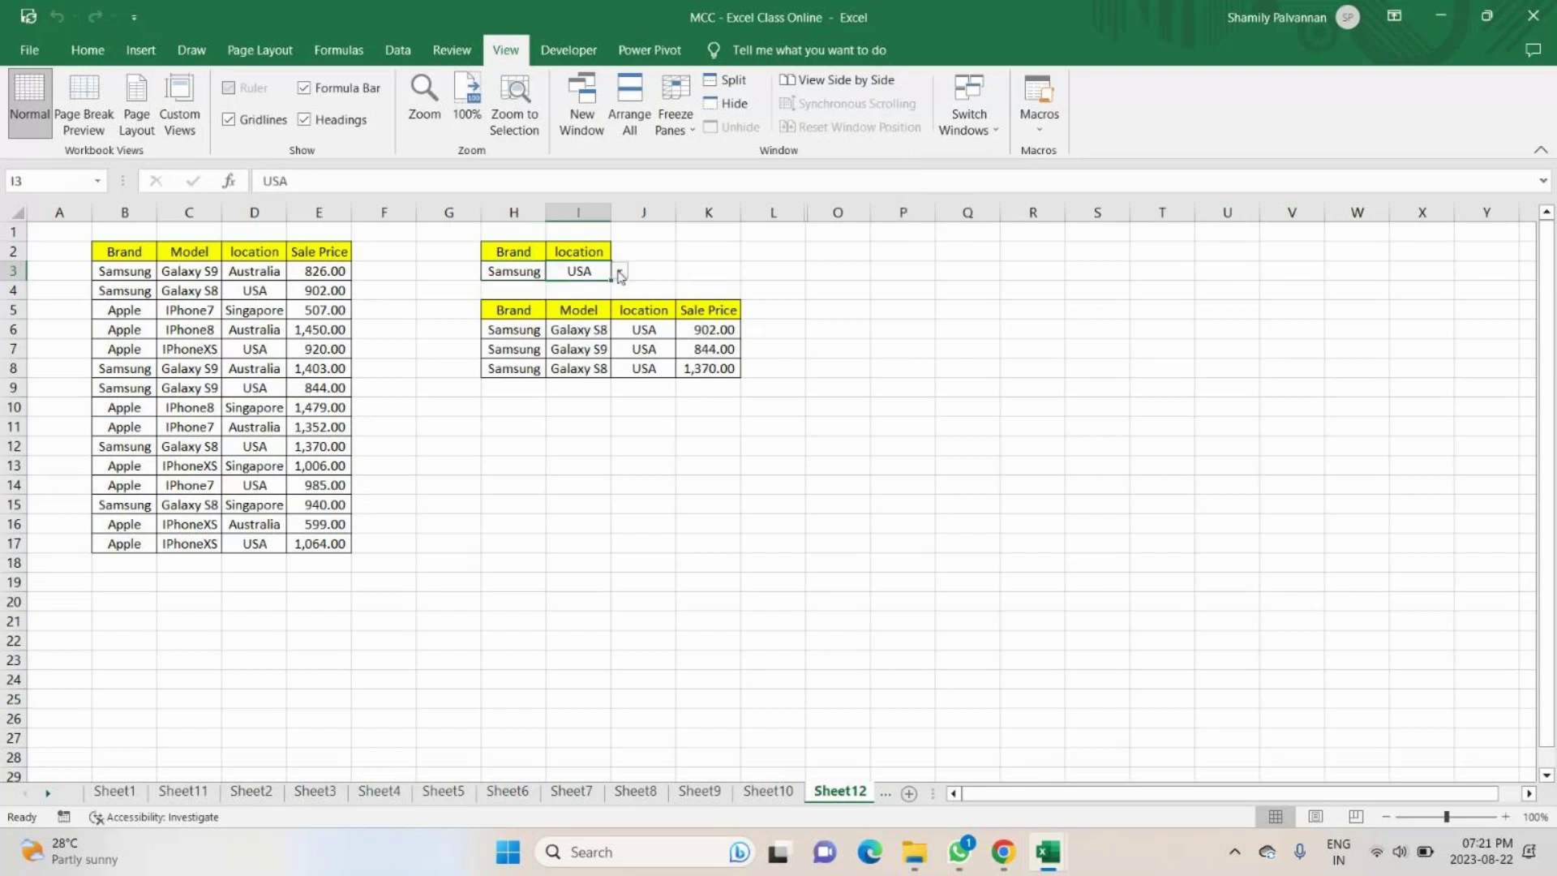
left_click(620, 272)
left_click(614, 312)
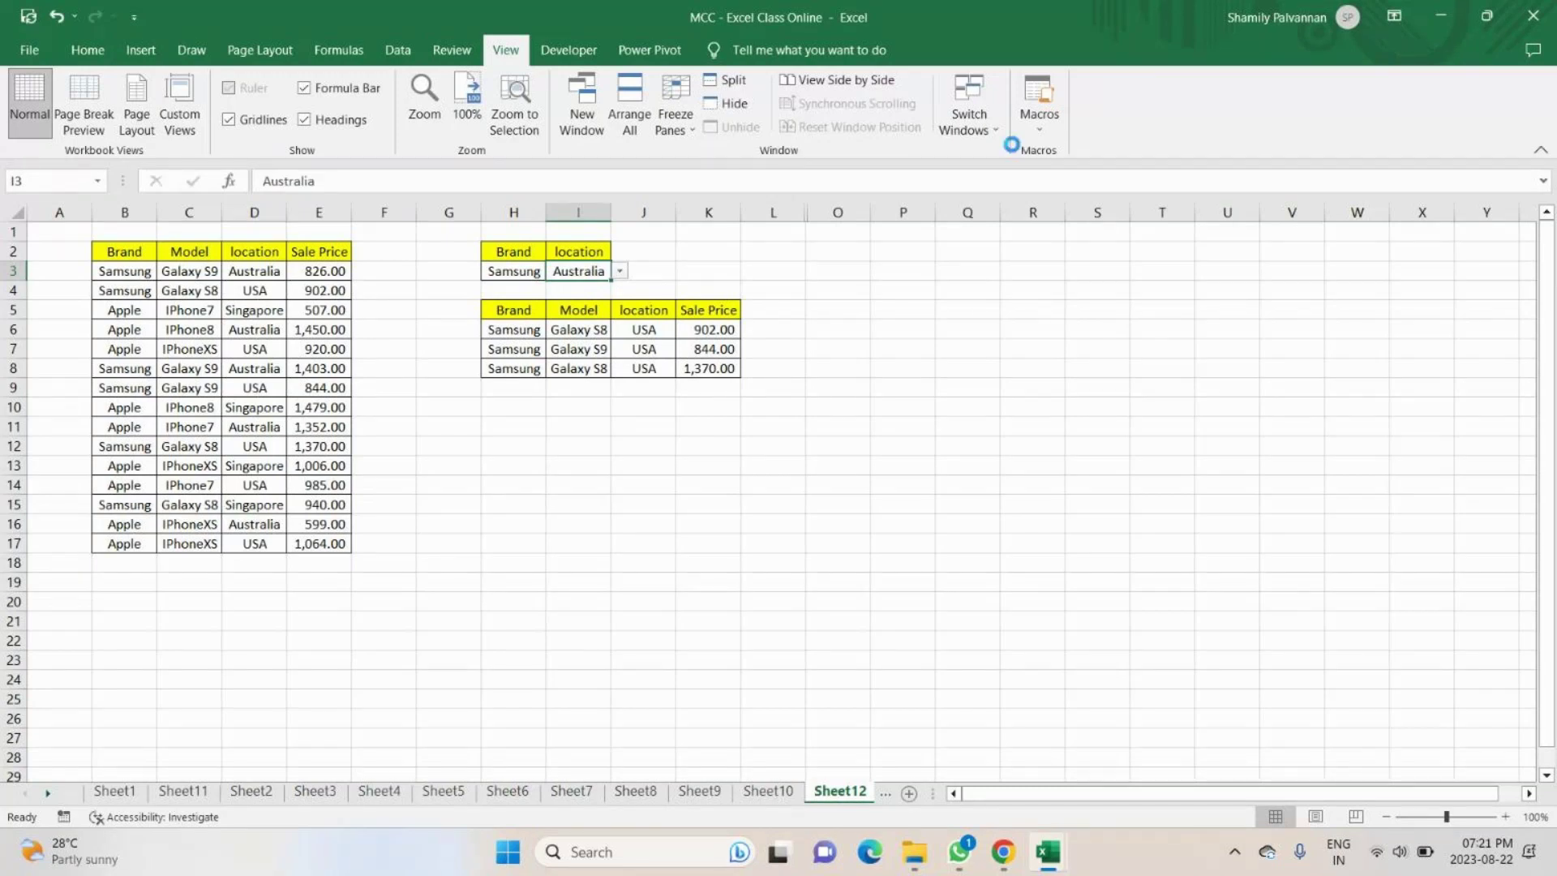
key("ctrl+shift+a")
Change the location criterion to Singapore and run DearMacro from the macro list.
left_click(1041, 128)
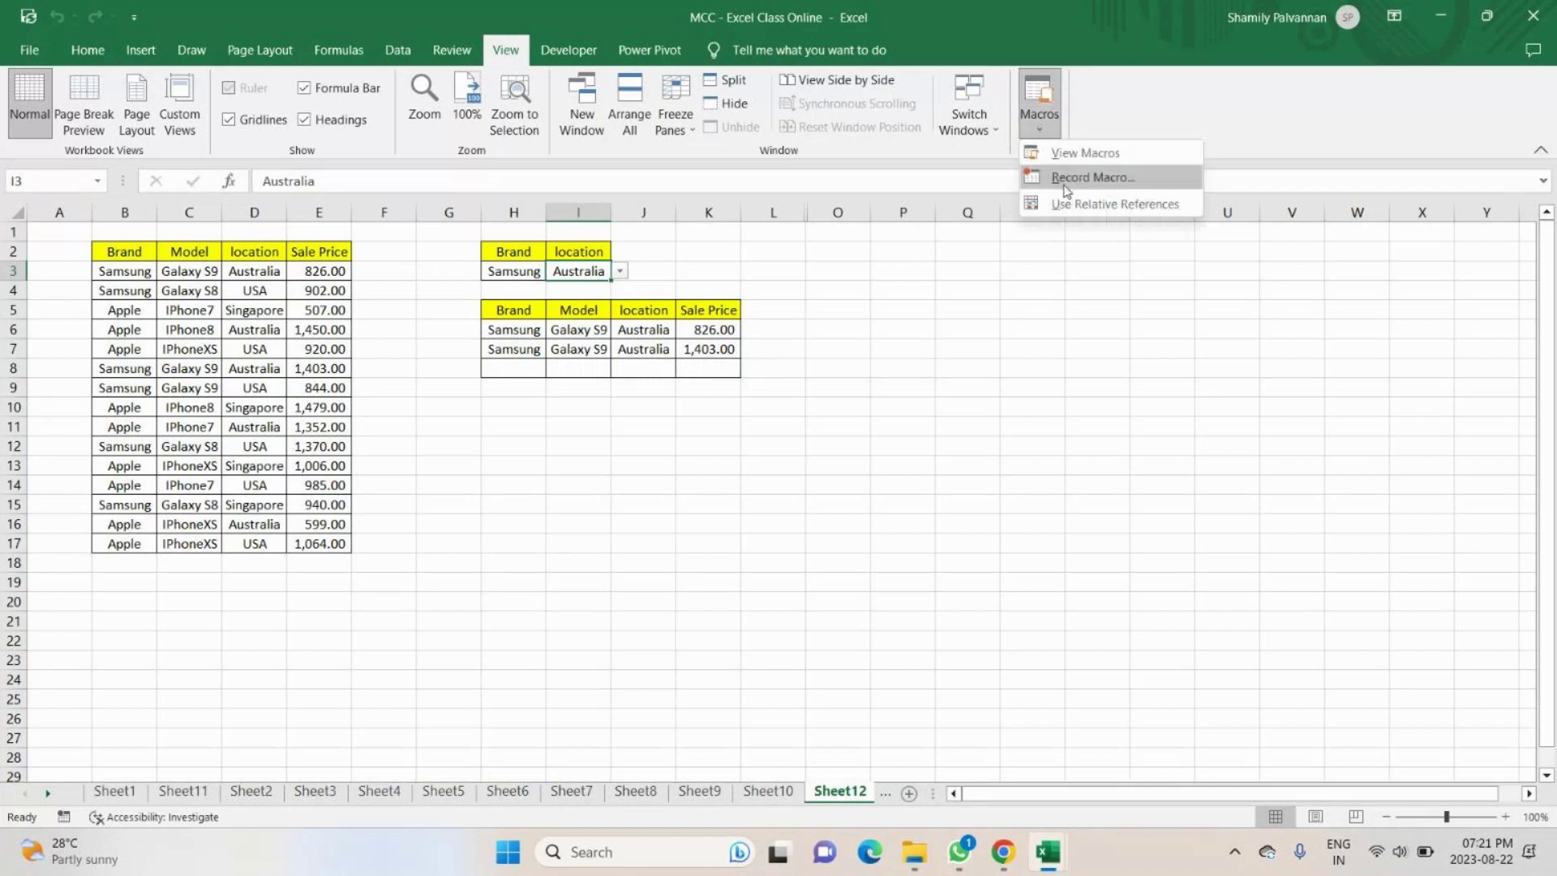
left_click(524, 271)
left_click(620, 271)
left_click(580, 317)
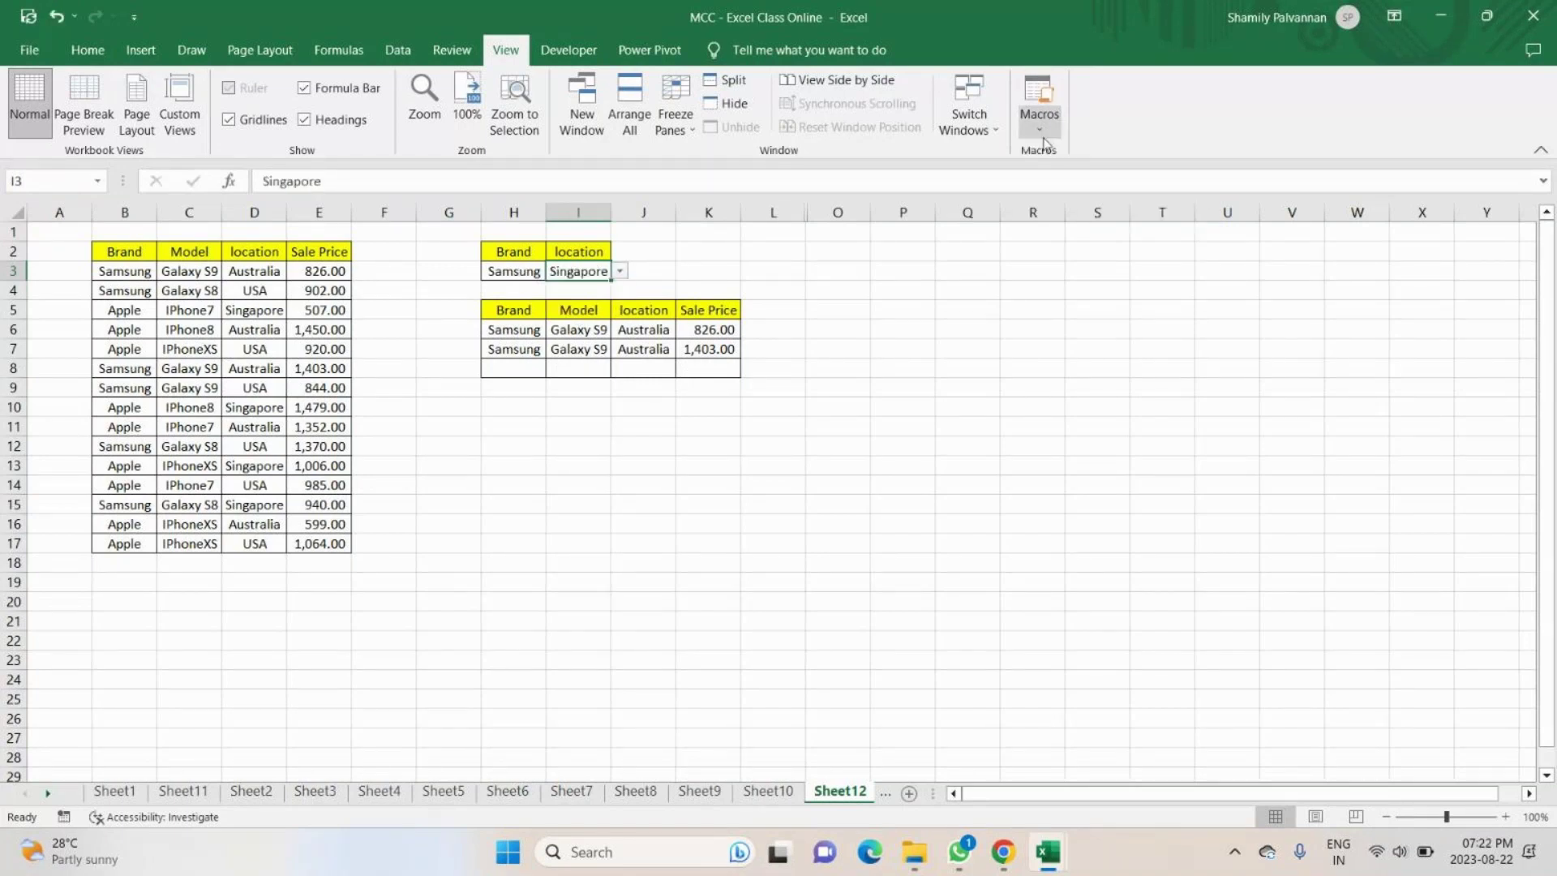
left_click(1042, 138)
left_click(1072, 153)
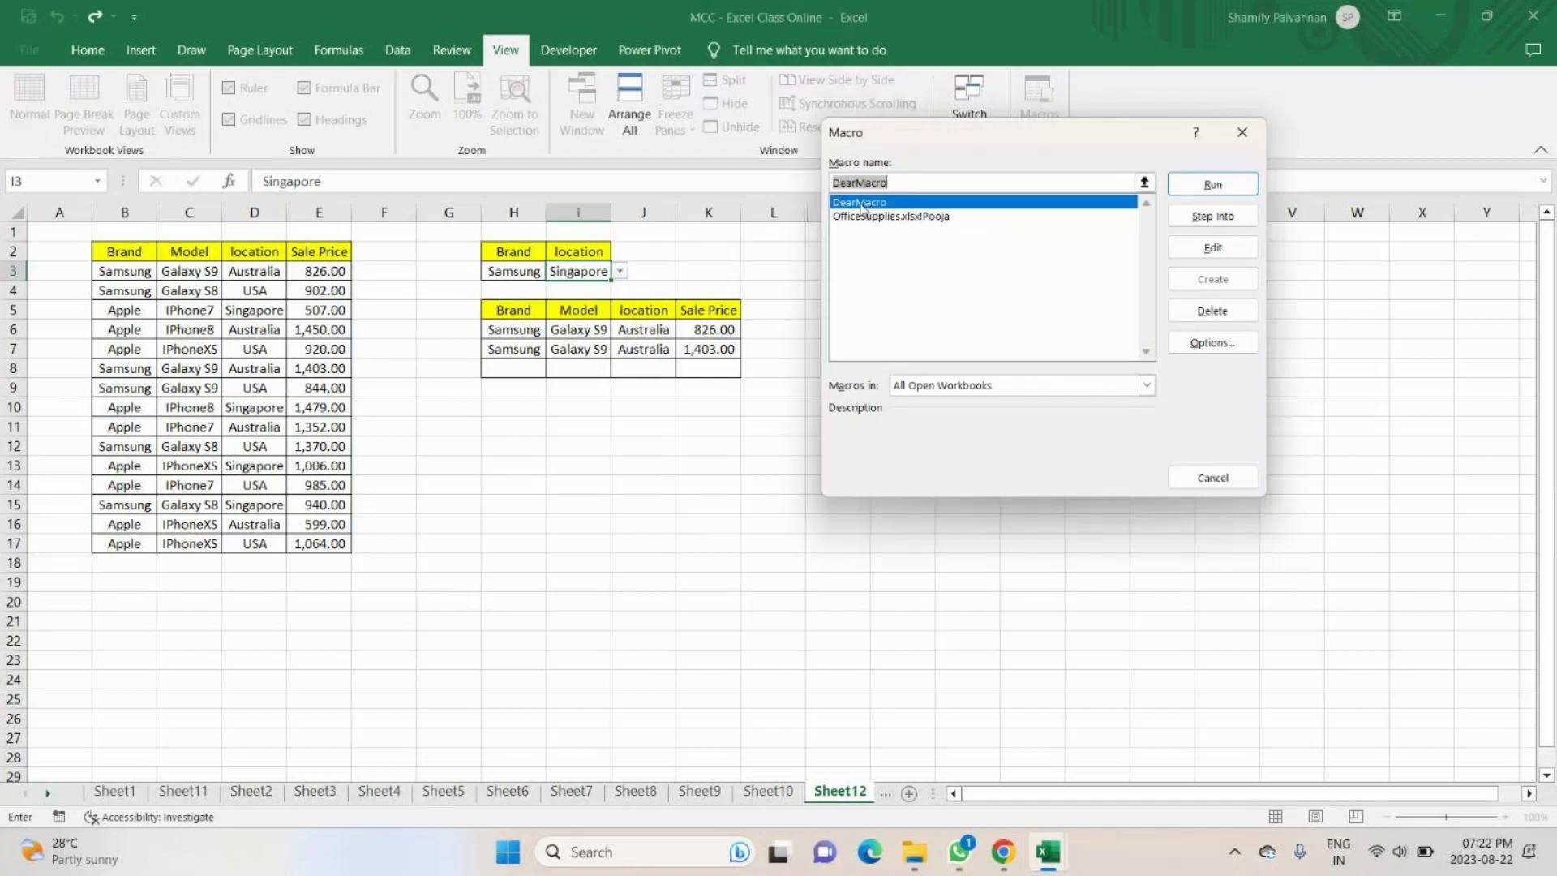
left_click(1190, 188)
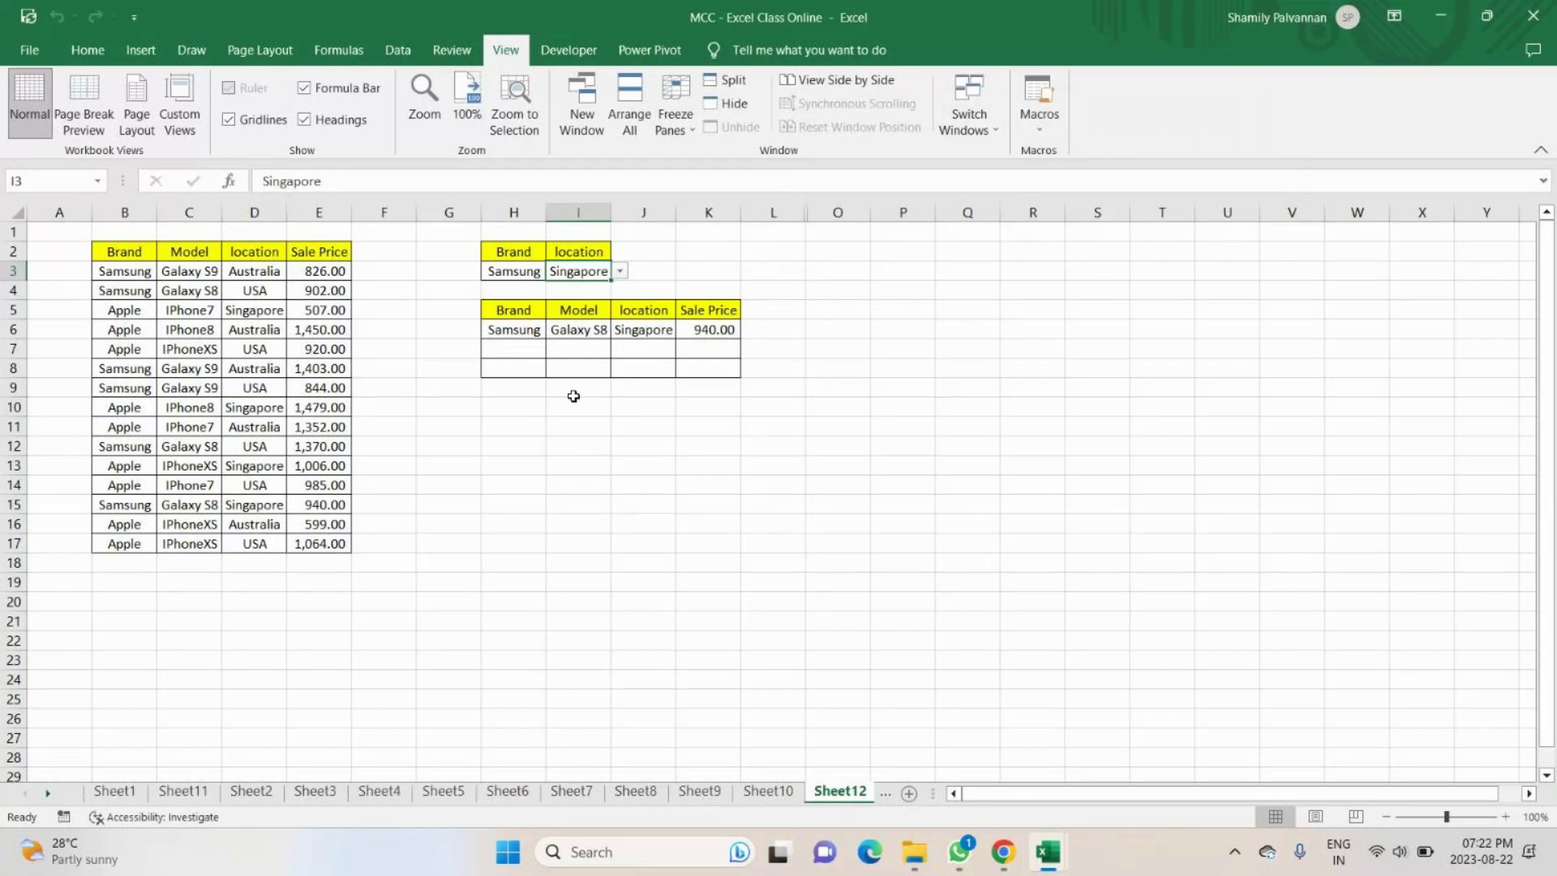
left_click(161, 47)
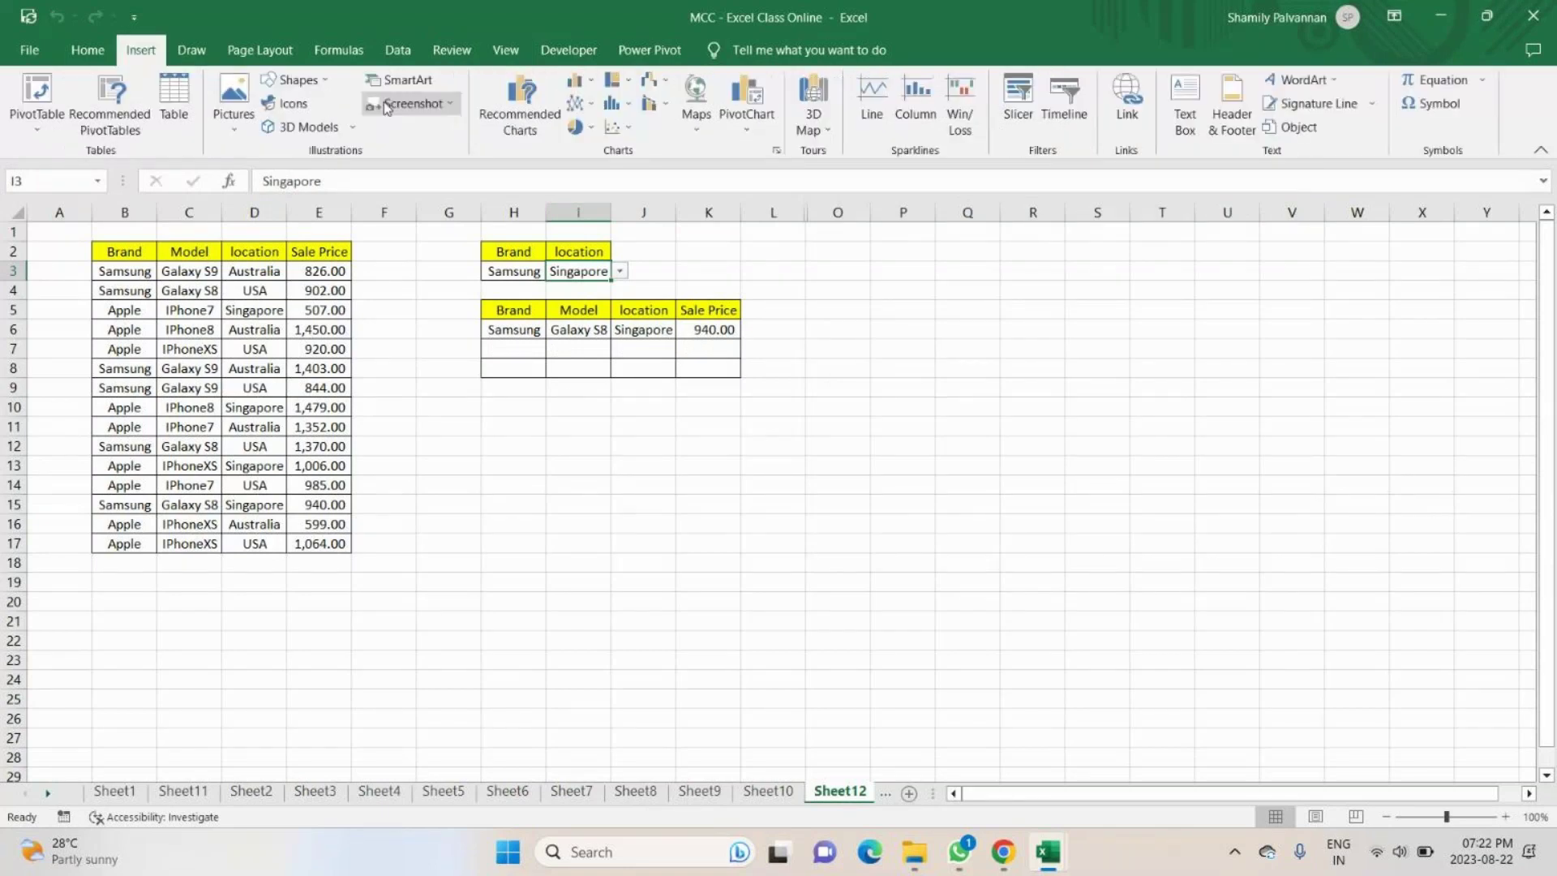
Browse the icon library's Animals collection and insert the peacock icon.
left_click(288, 103)
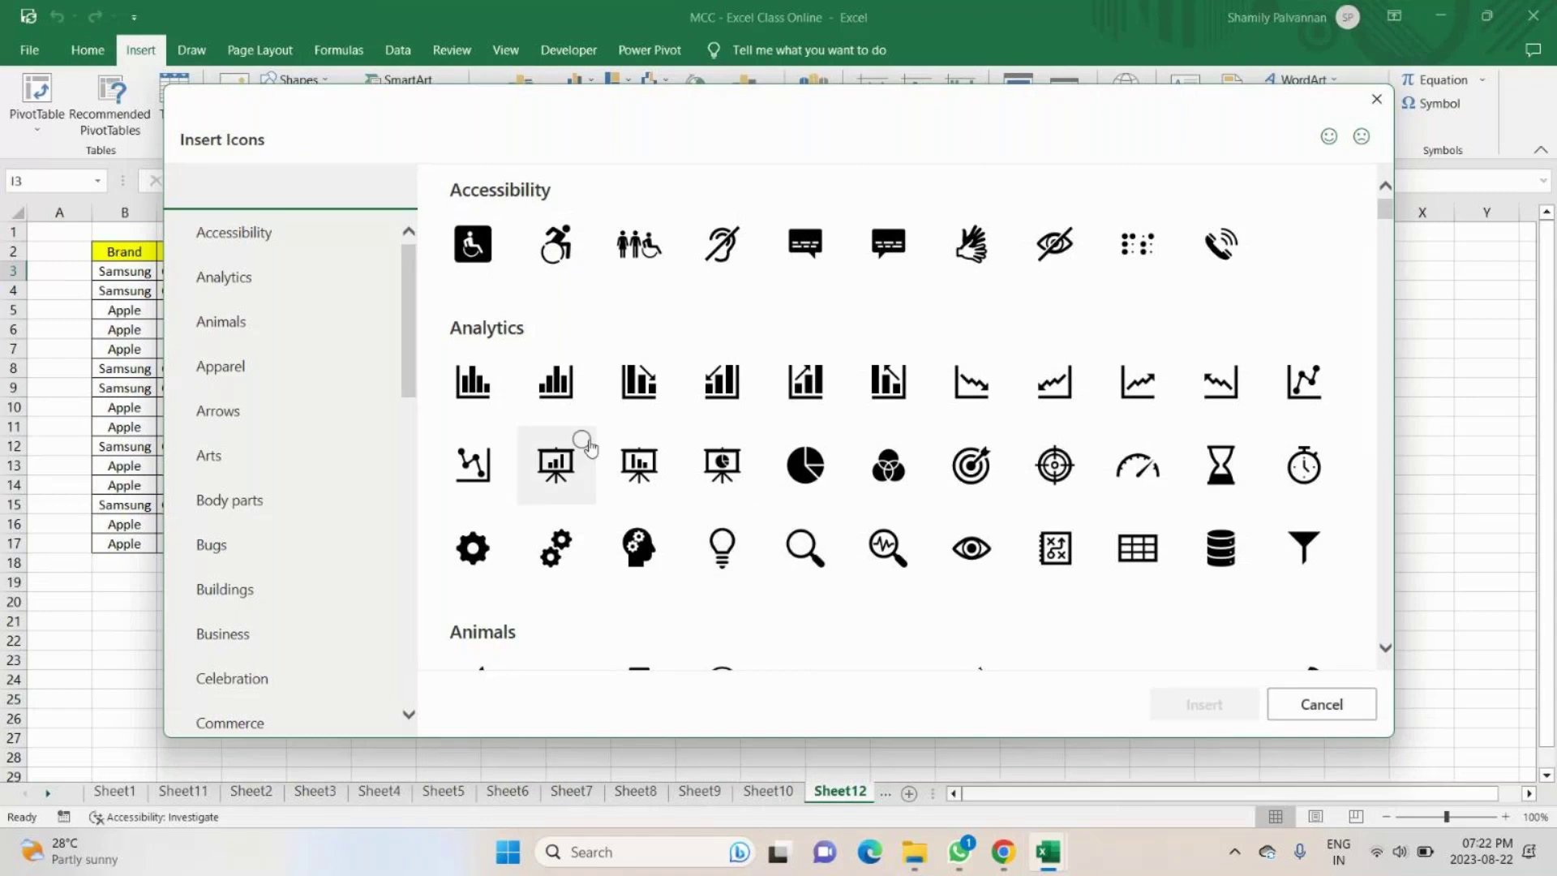
scroll(1133, 521, "down", 2)
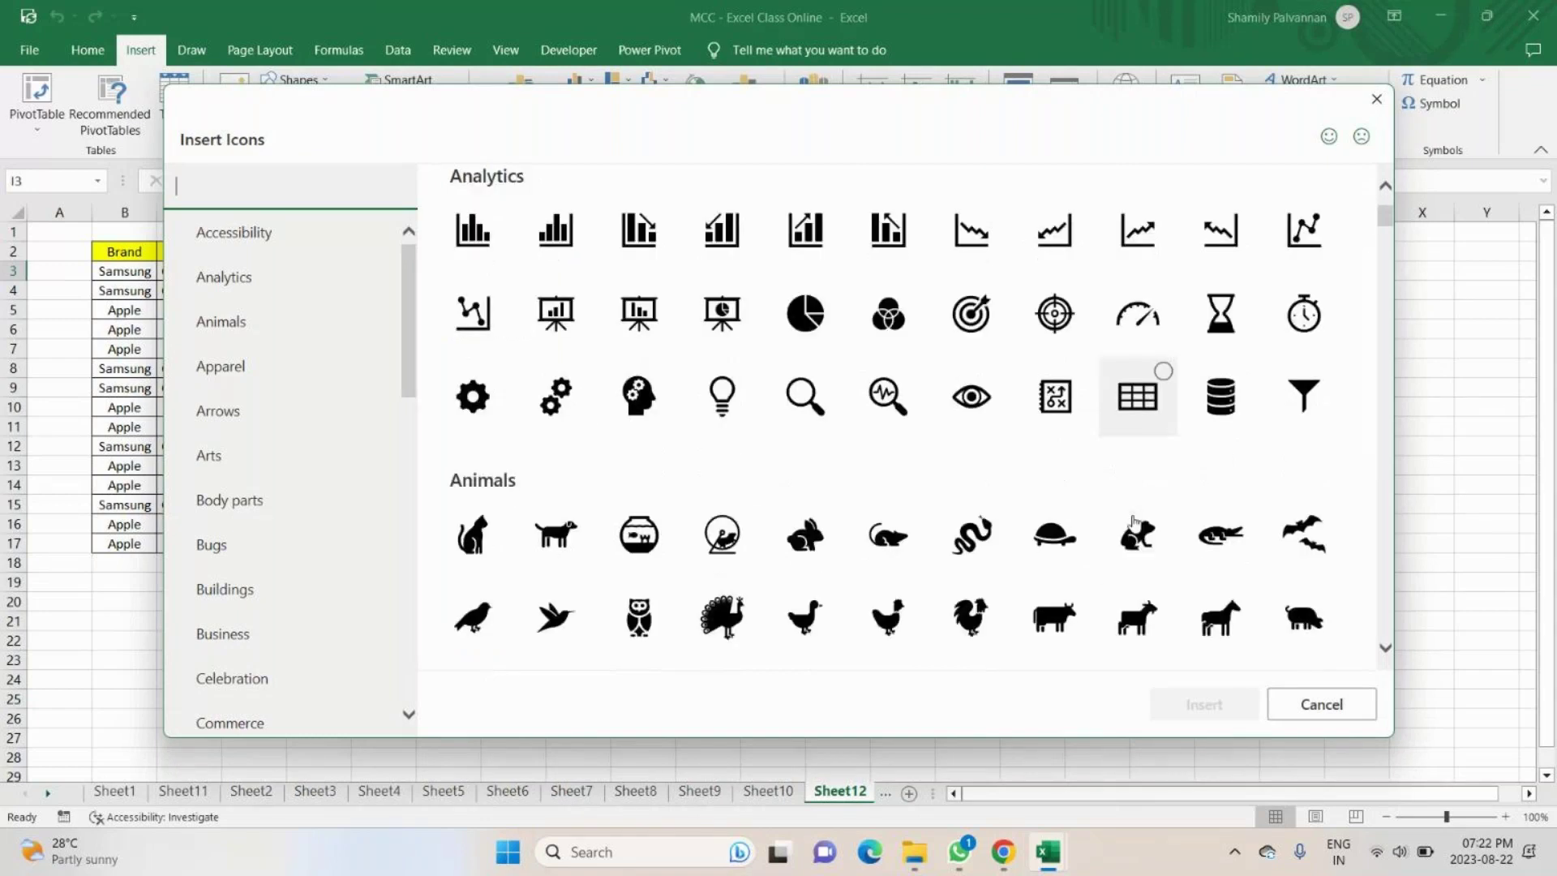
scroll(1134, 520, "up", 2)
scroll(1134, 523, "up", 1)
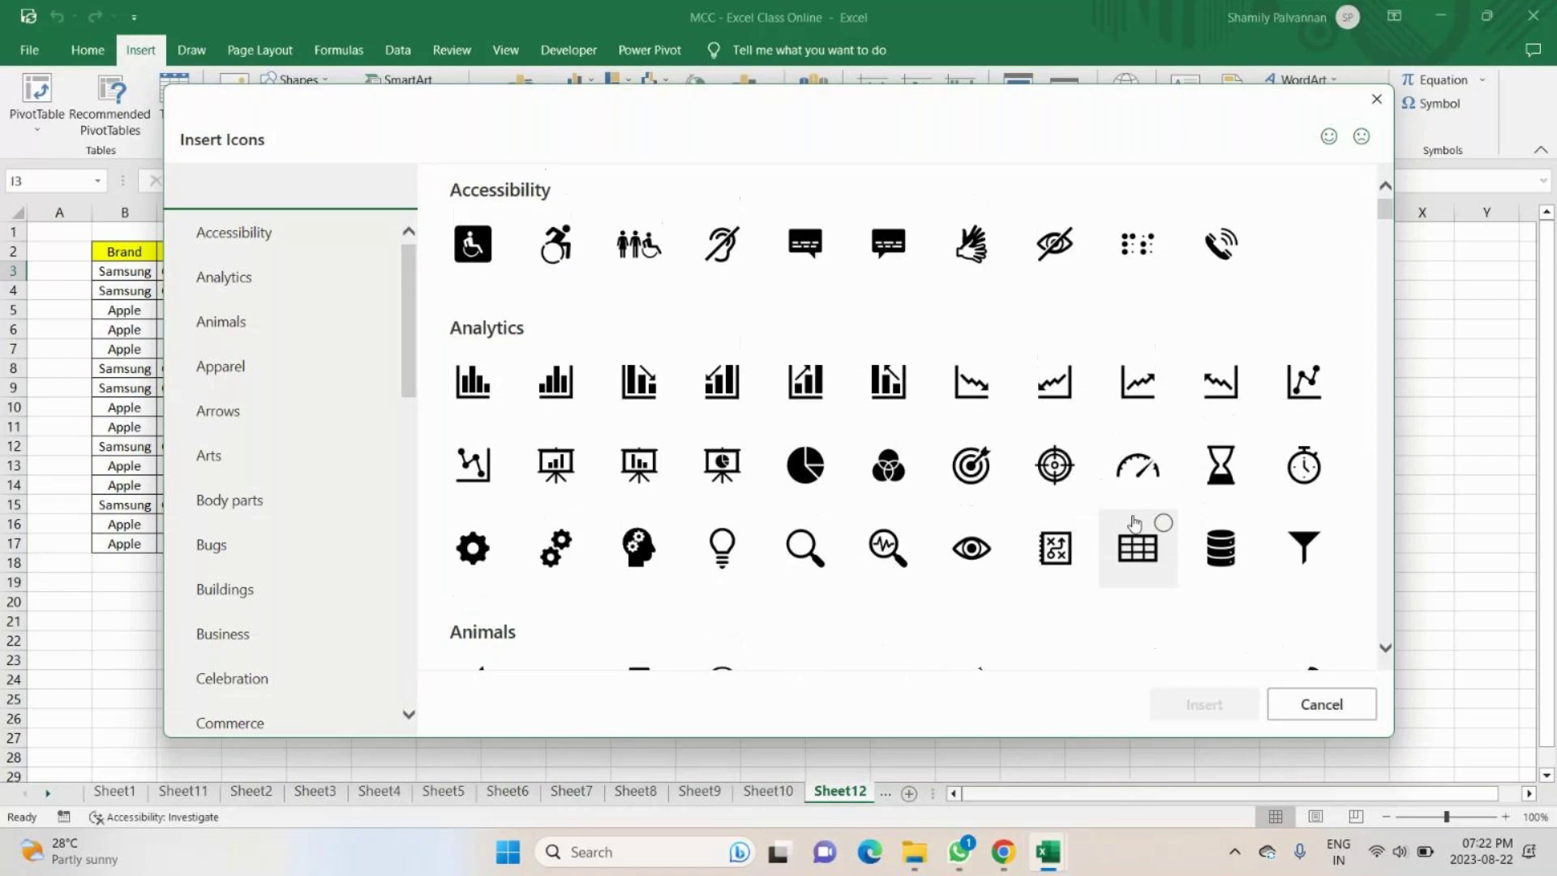
scroll(635, 607, "down", 3)
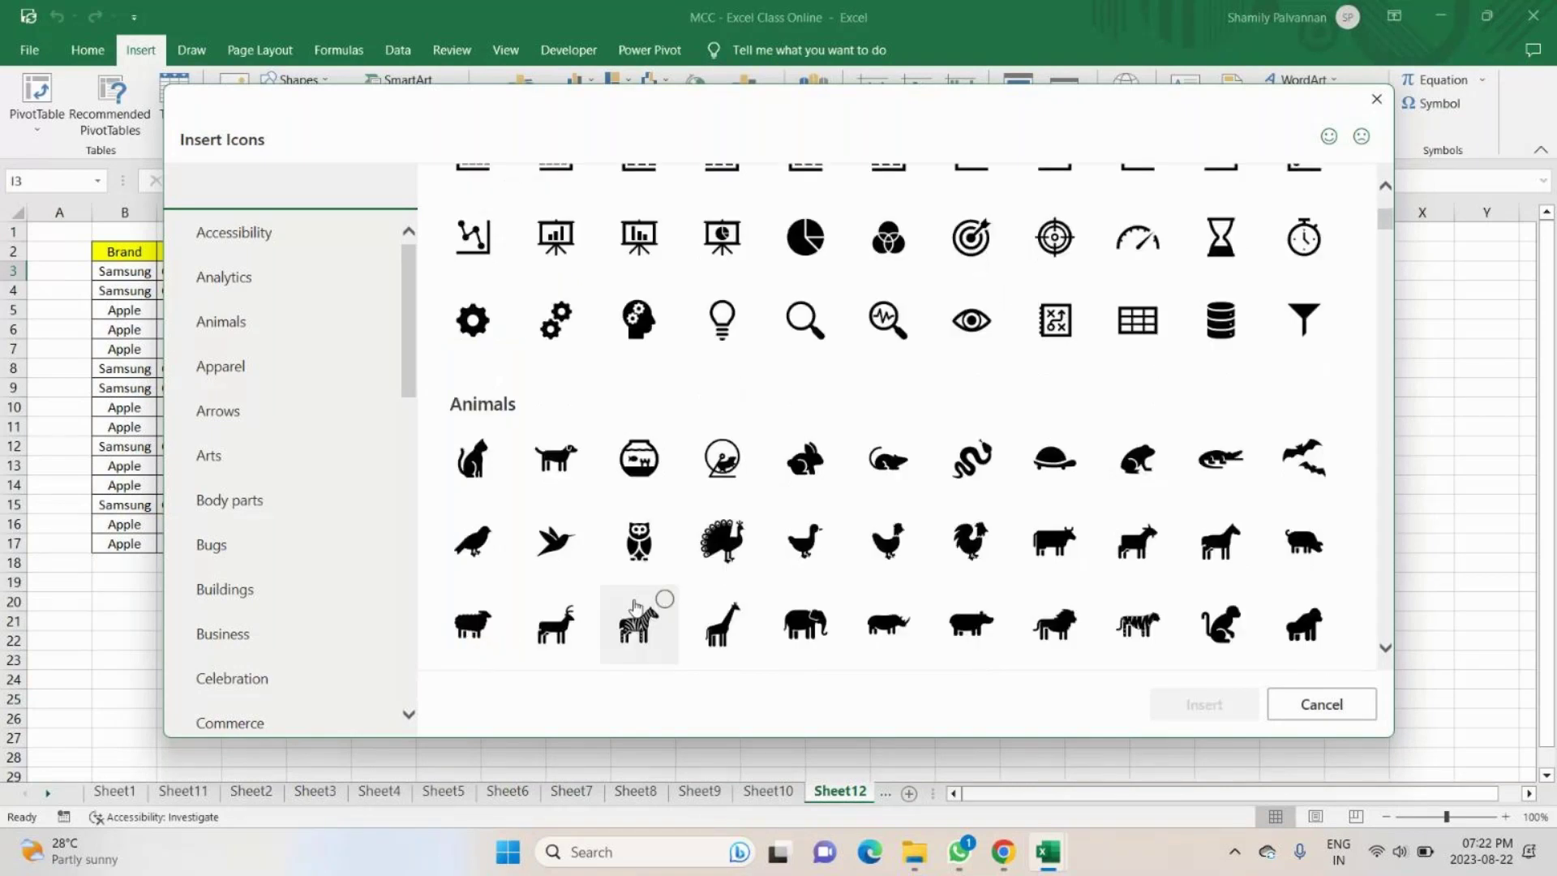
key("Escape")
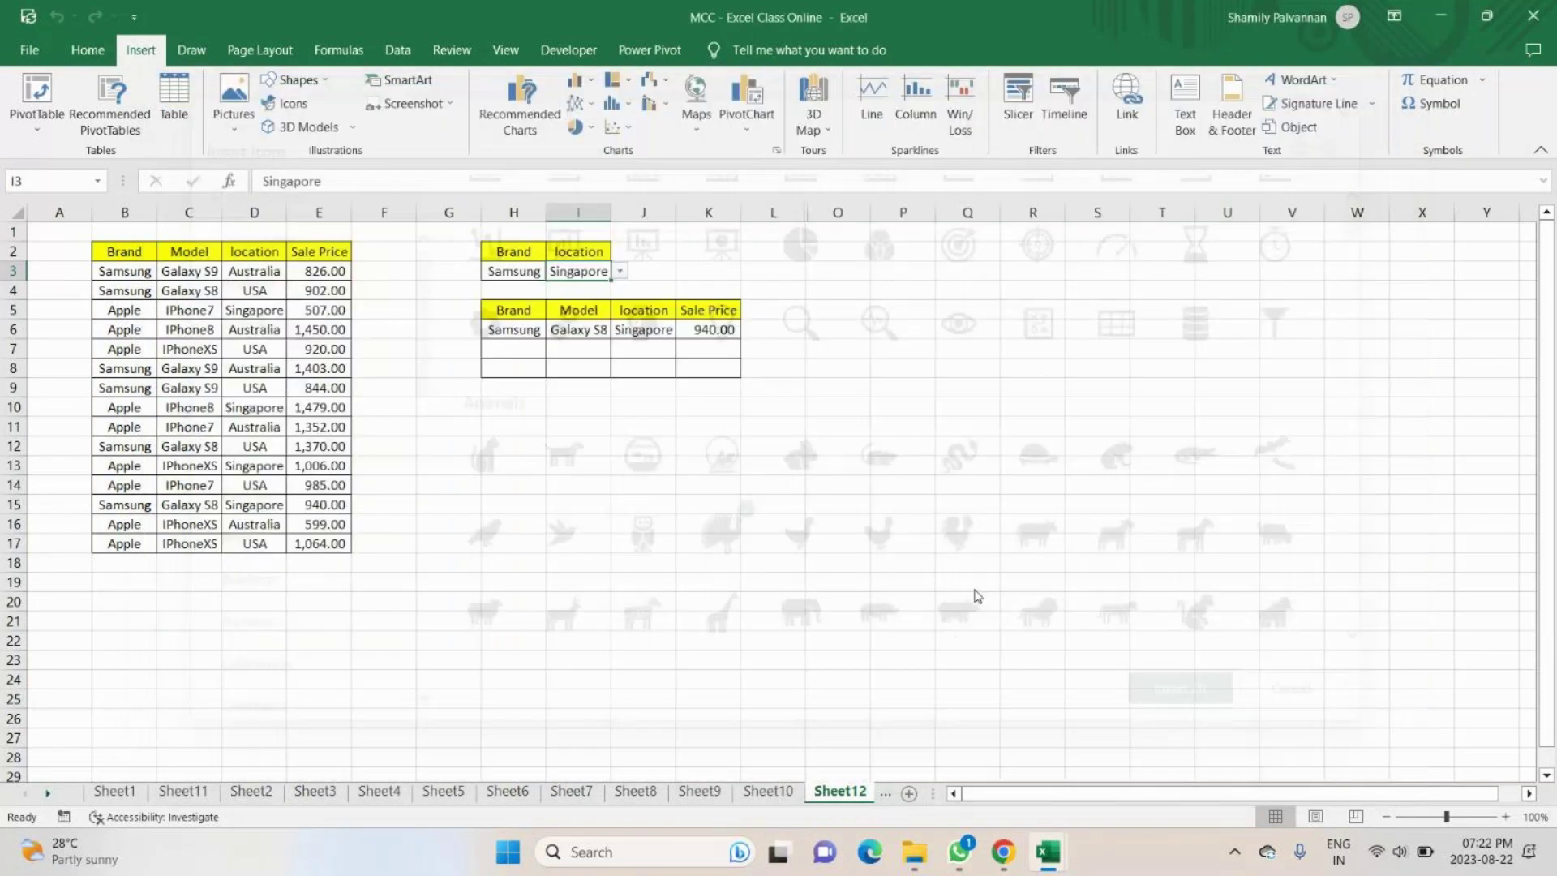
Move the peacock to column Q, style it green with no outline, and enlarge it to about 3.79 cm.
left_click_drag(552, 284, 908, 300)
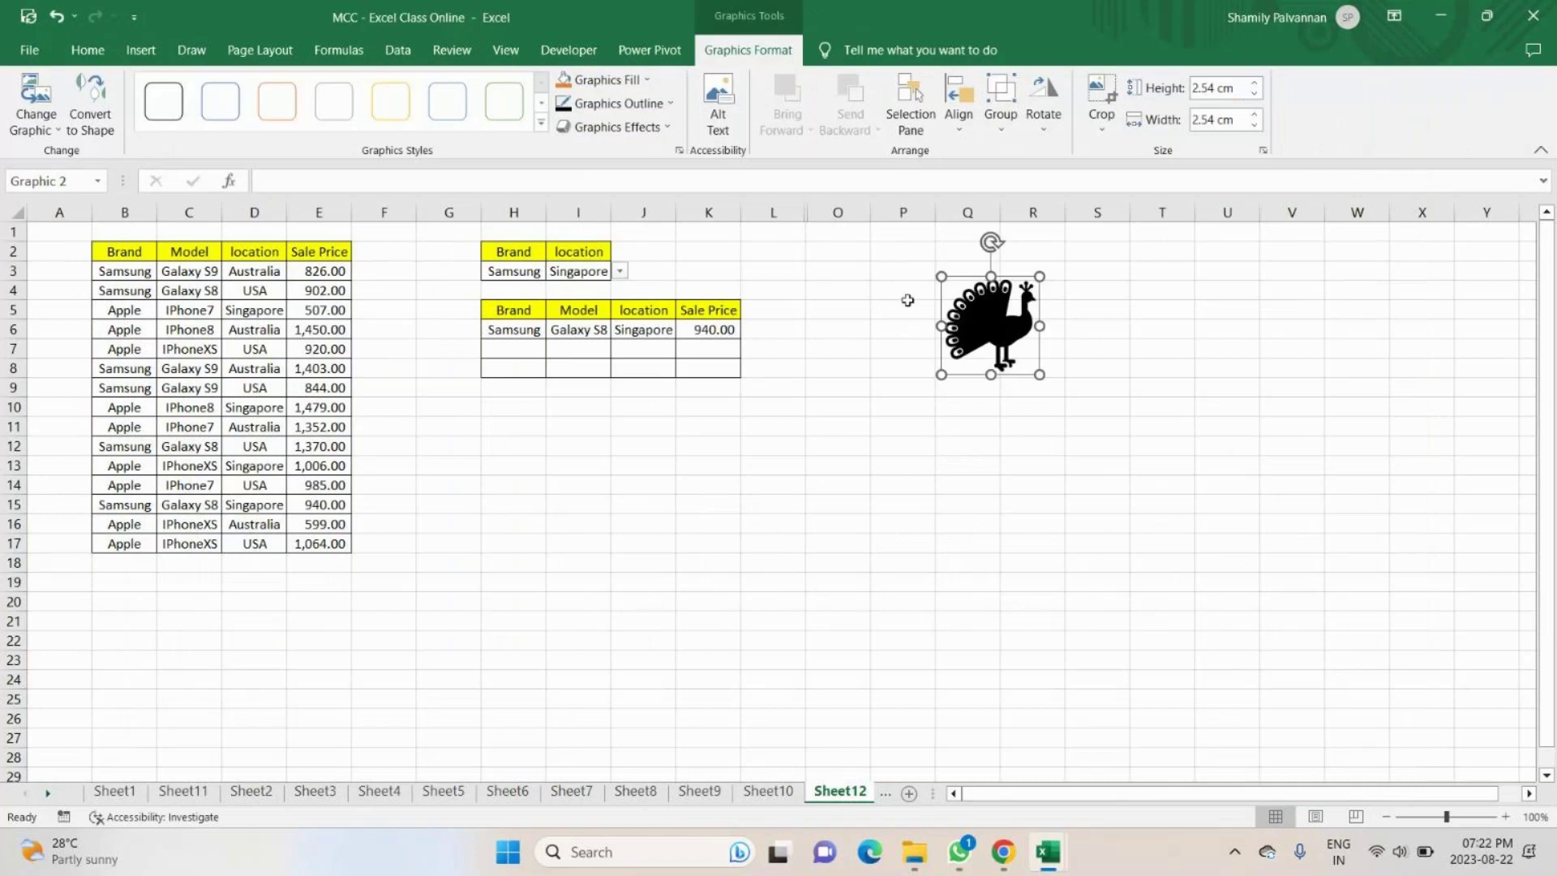
left_click(541, 123)
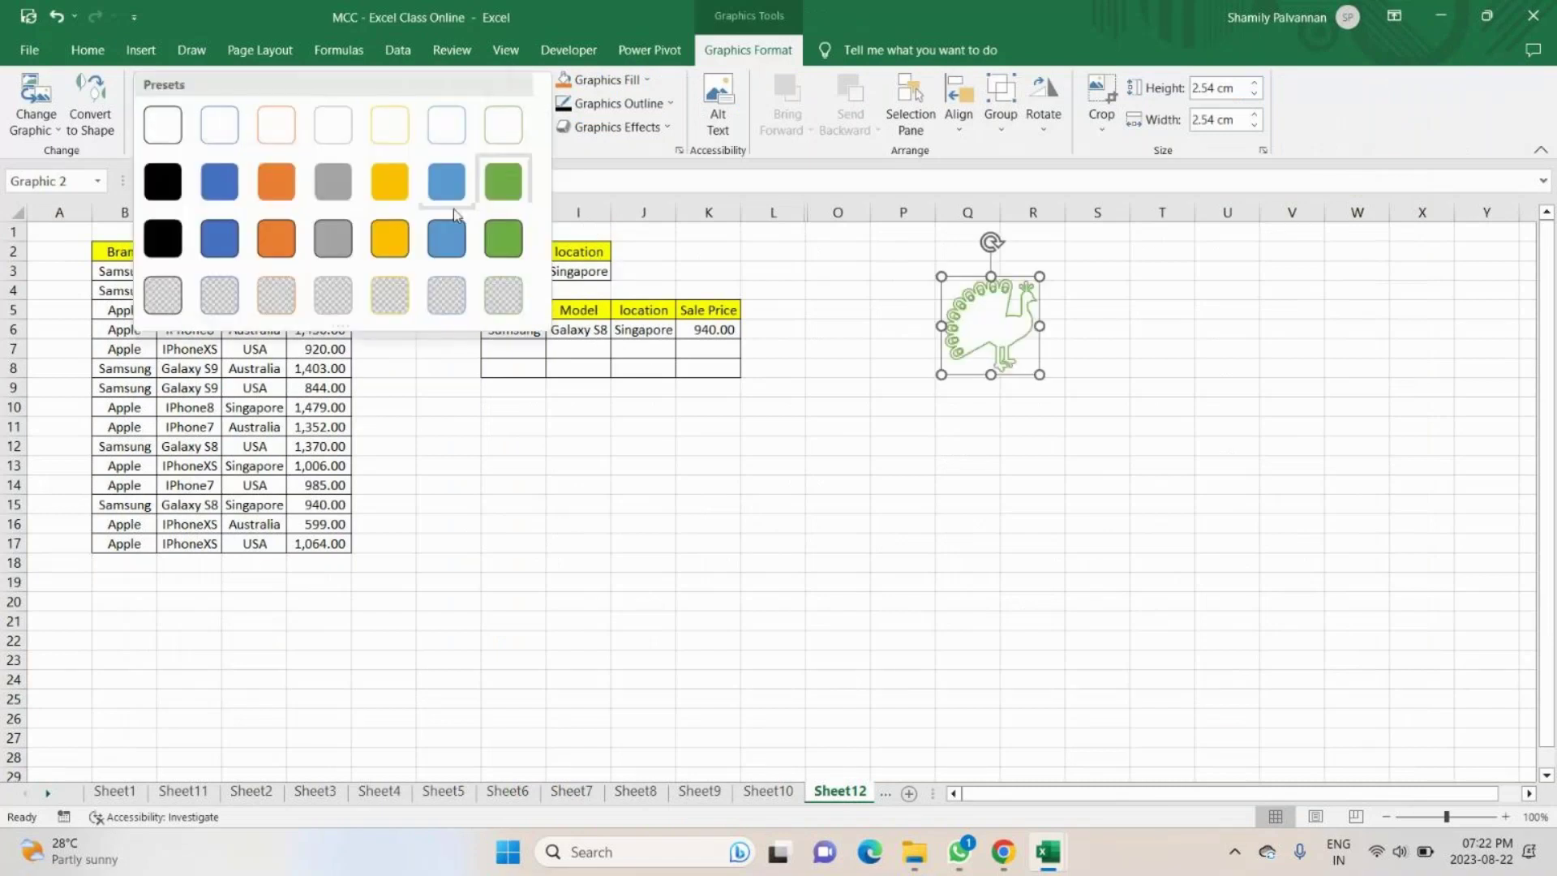
left_click(513, 195)
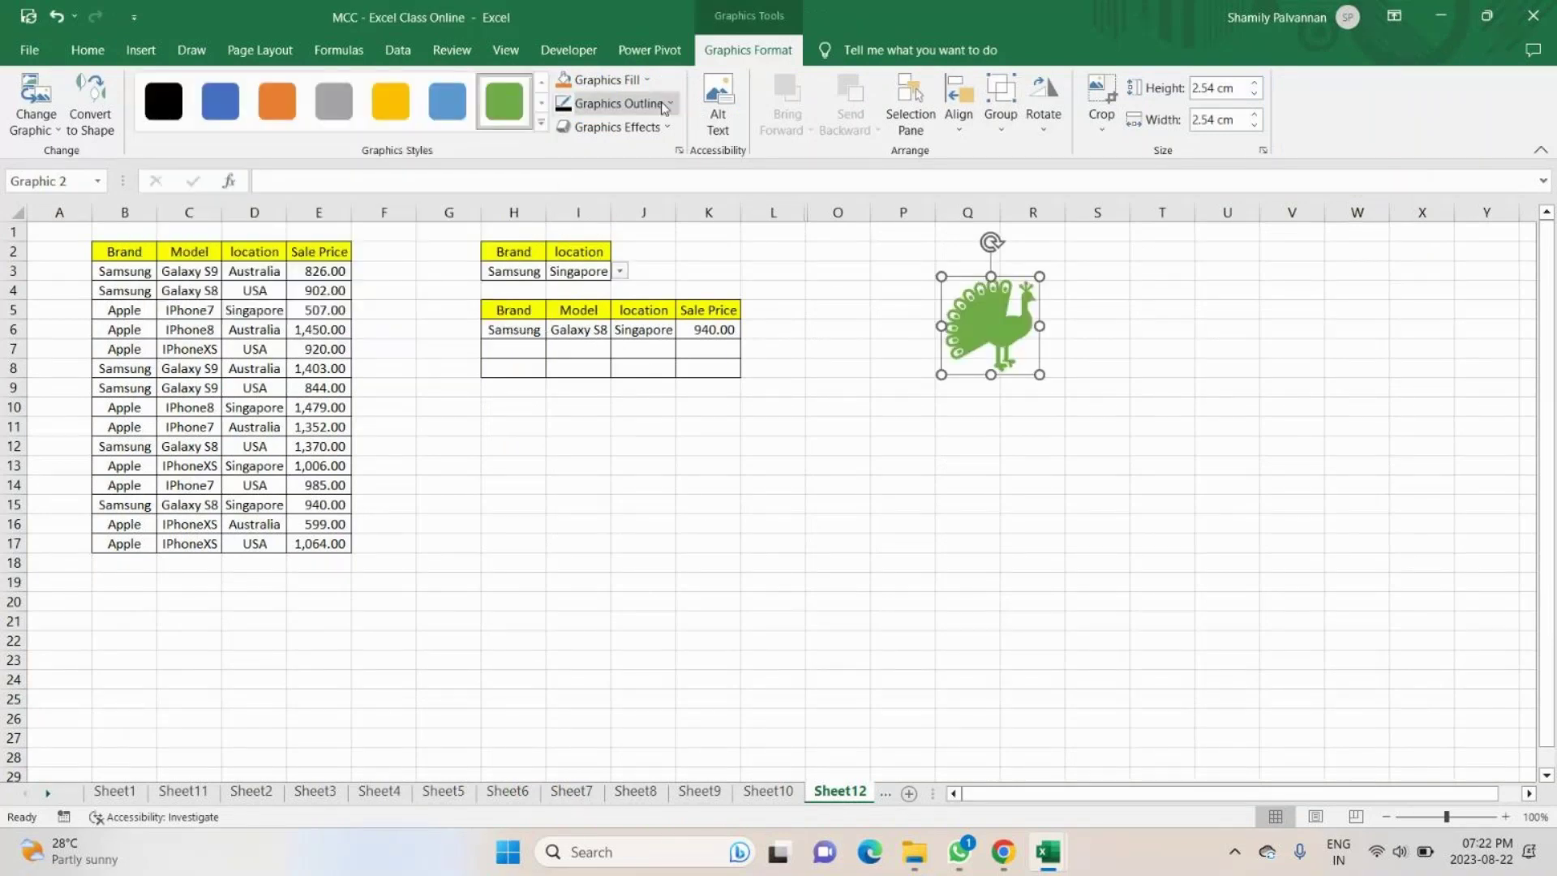
left_click(667, 104)
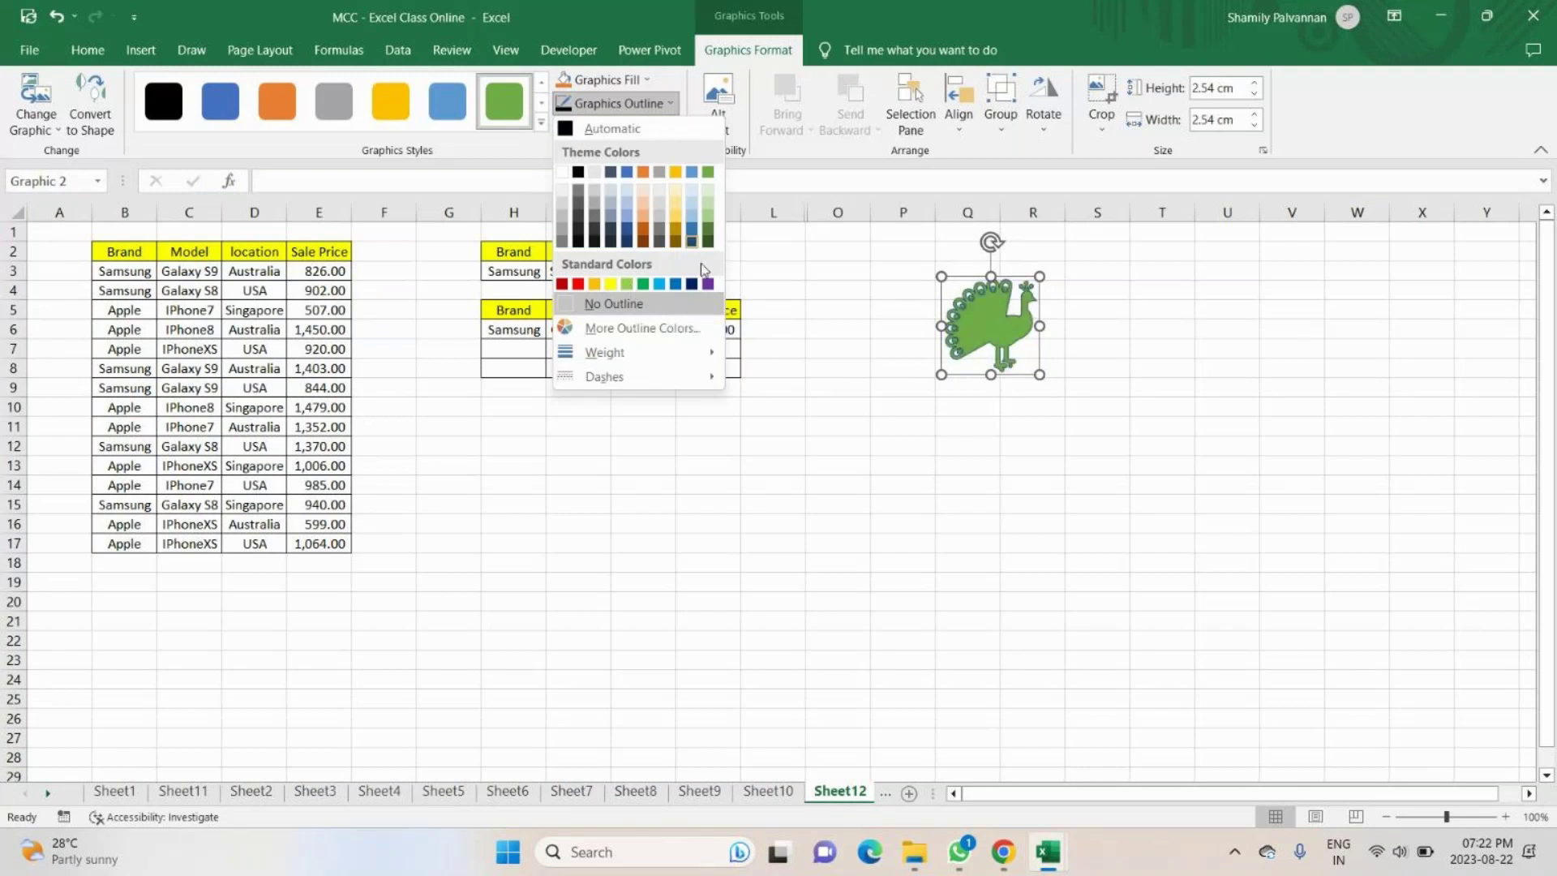
left_click(609, 304)
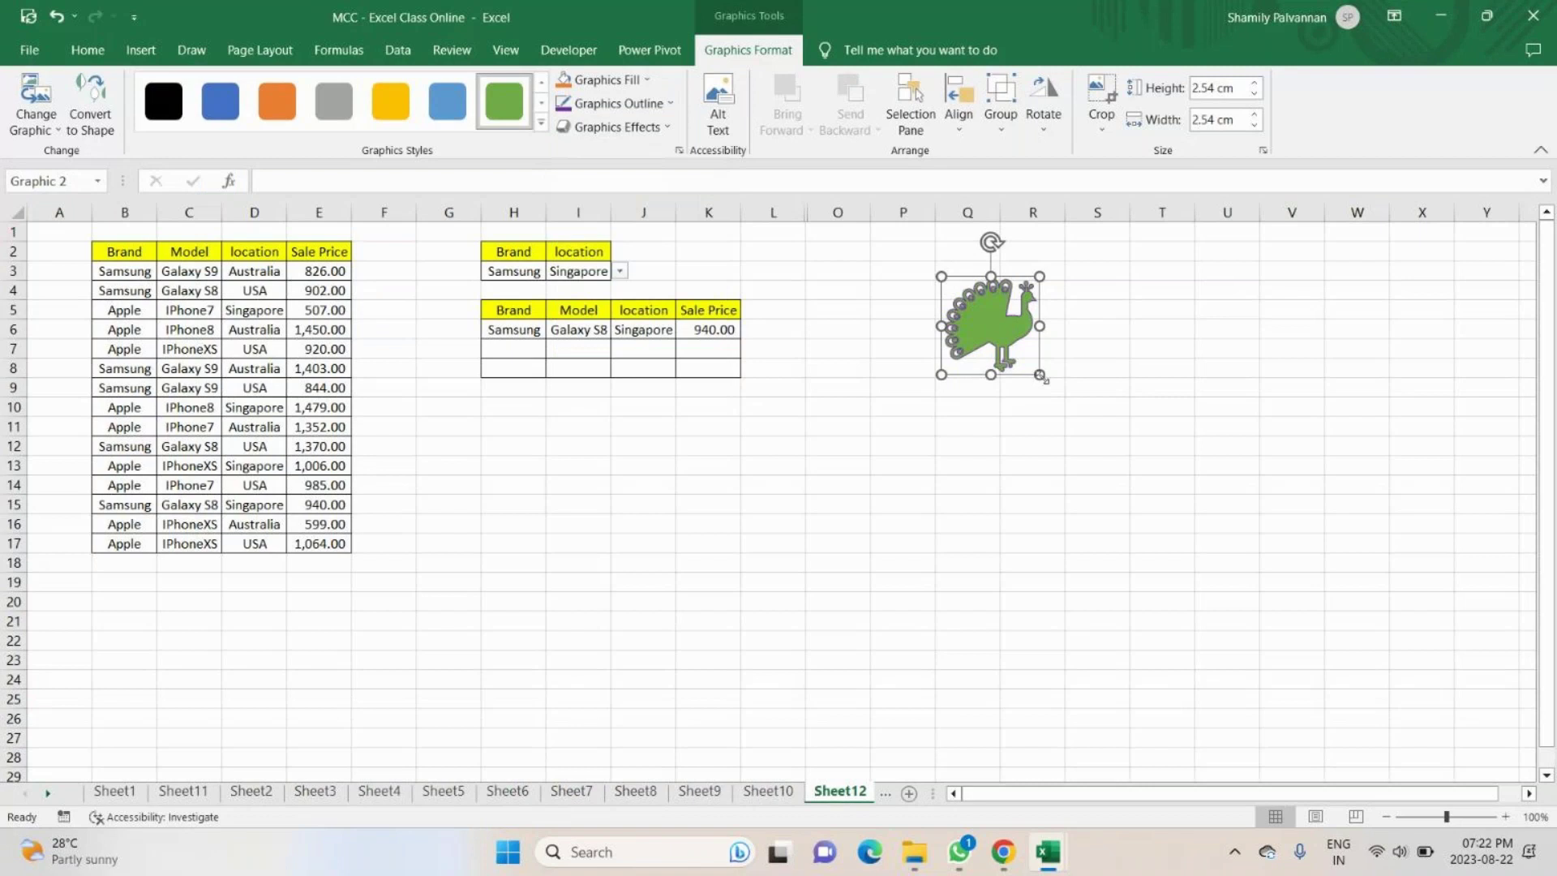
left_click_drag(1040, 374, 1088, 423)
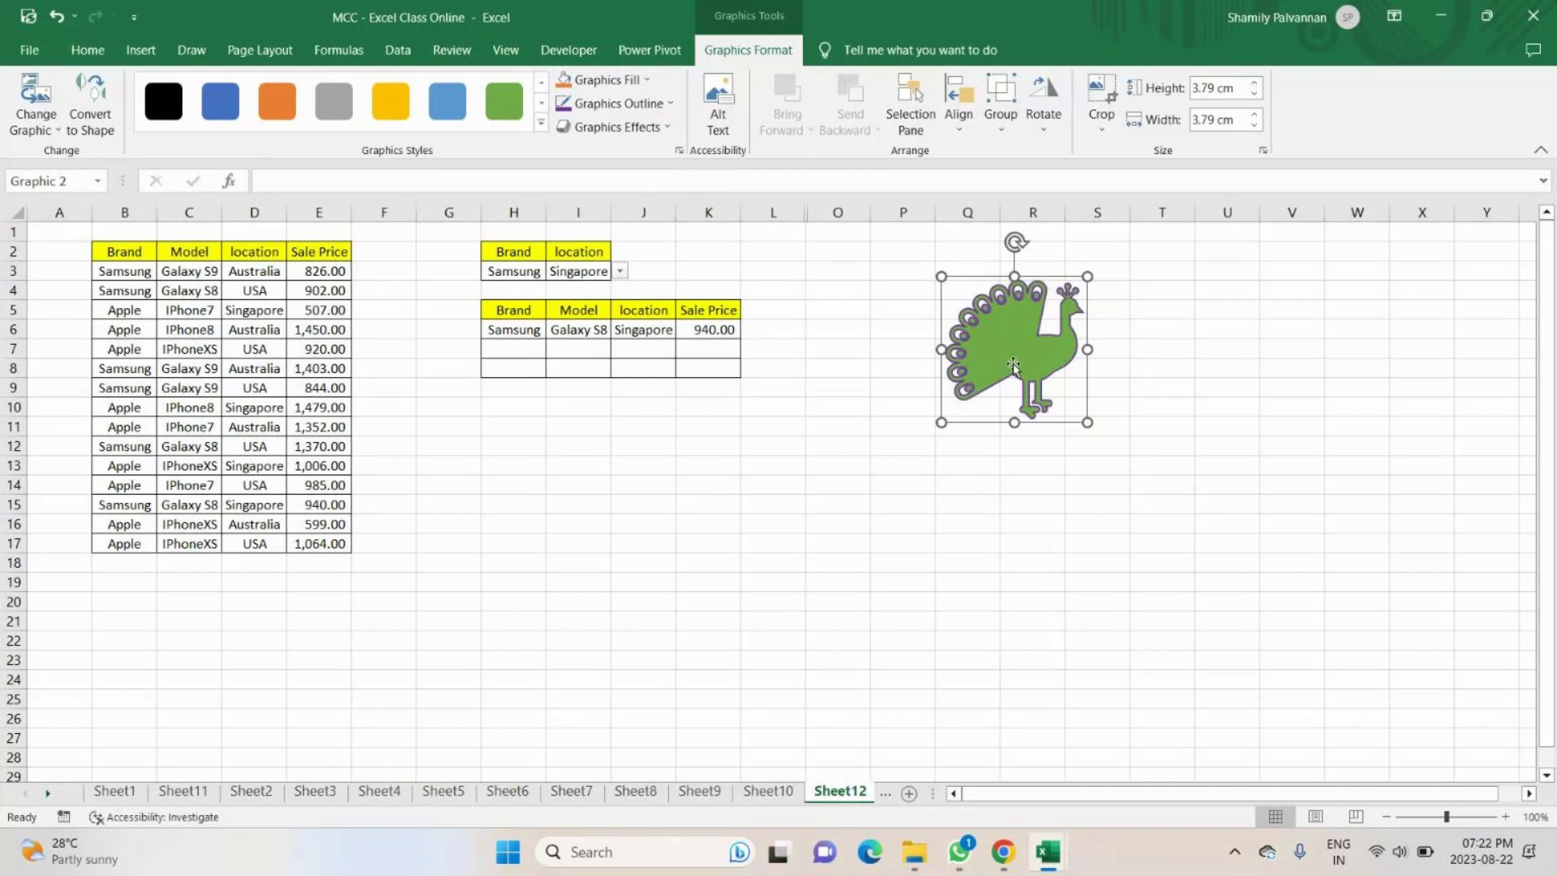
Assign DearMacro to the peacock and set the H3 brand criterion to Apple.
right_click(1014, 365)
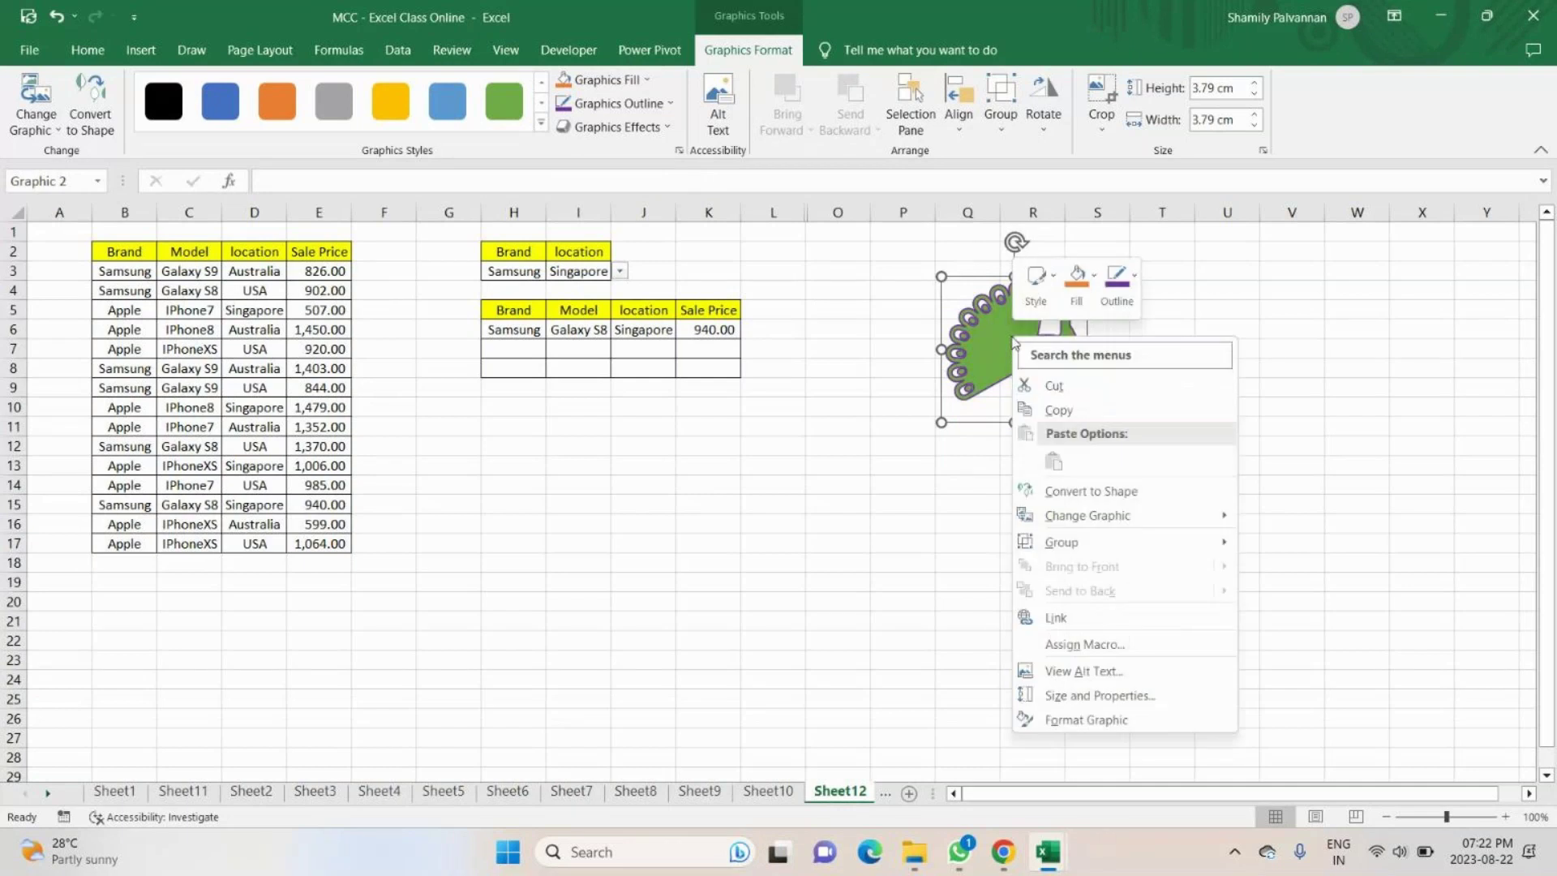
left_click(1083, 644)
key("Return")
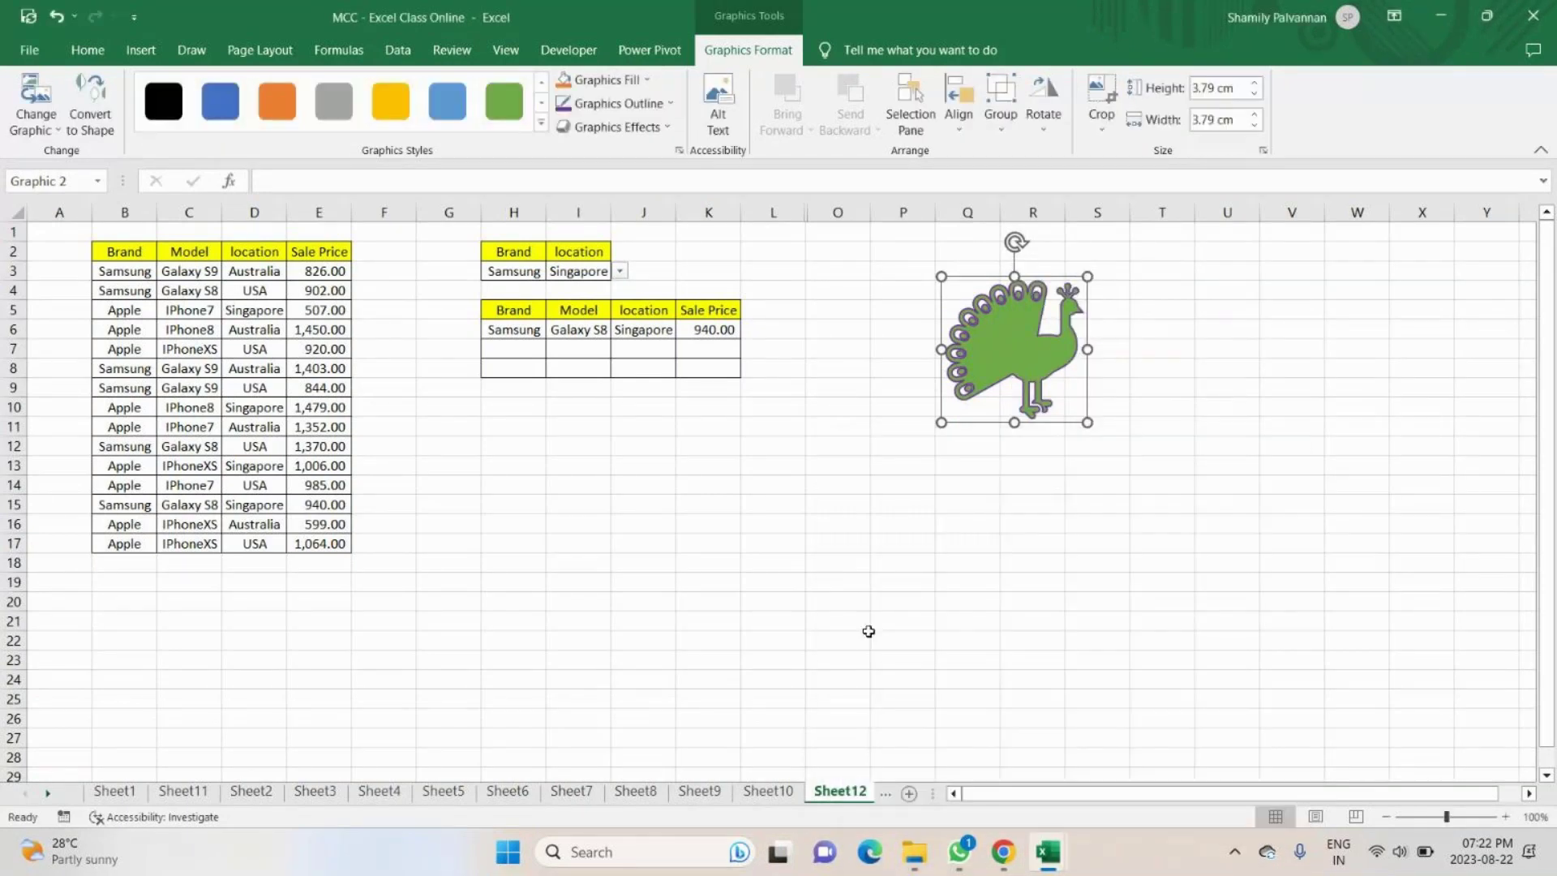
left_click(533, 271)
left_click(991, 339)
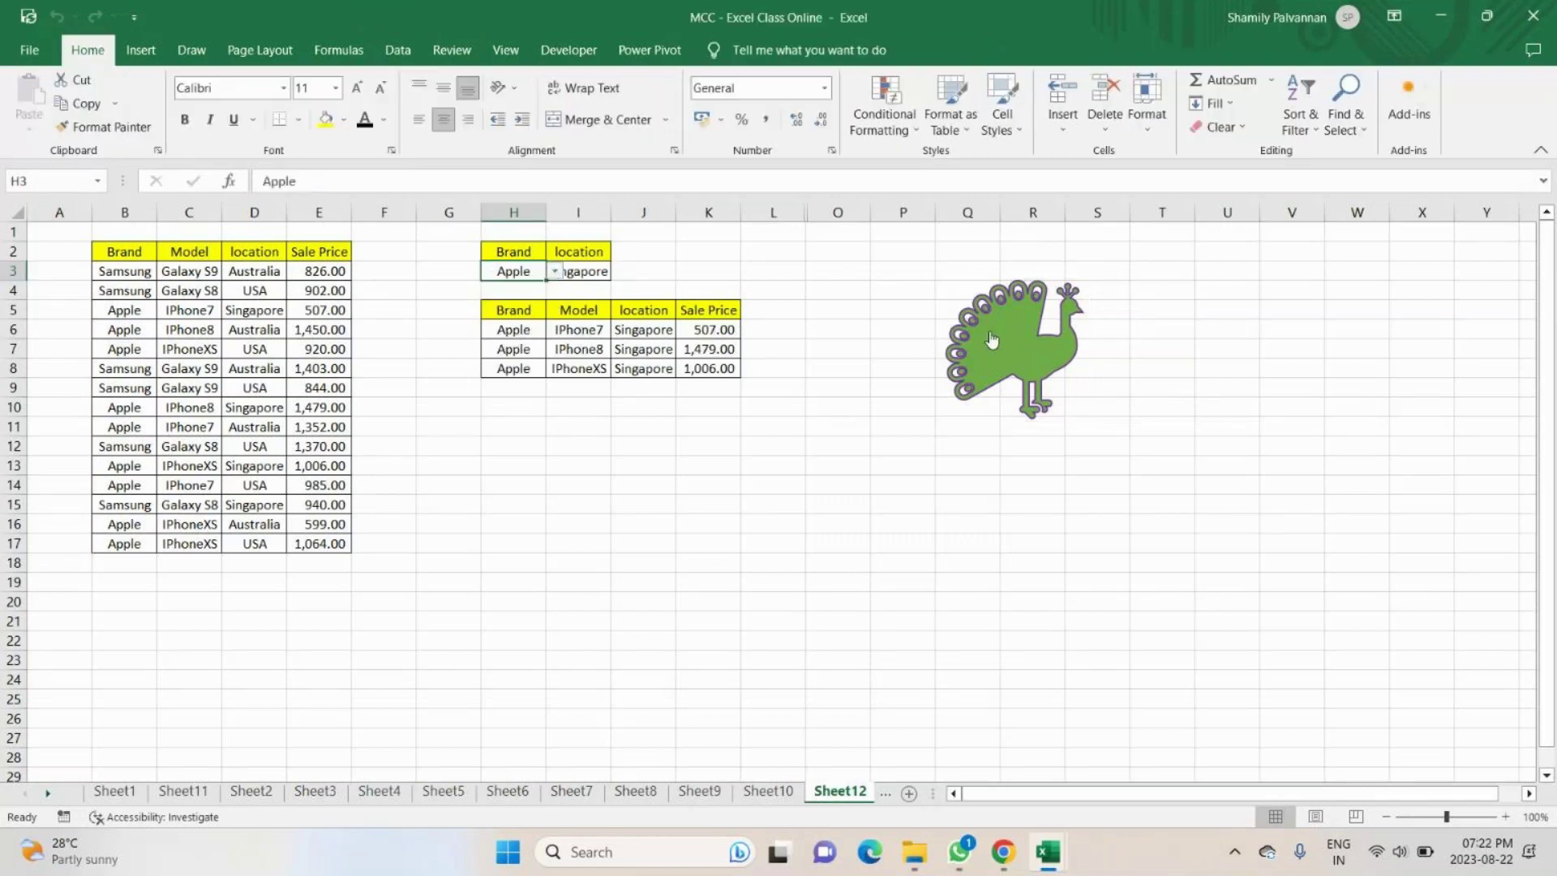
left_click(596, 274)
left_click(620, 271)
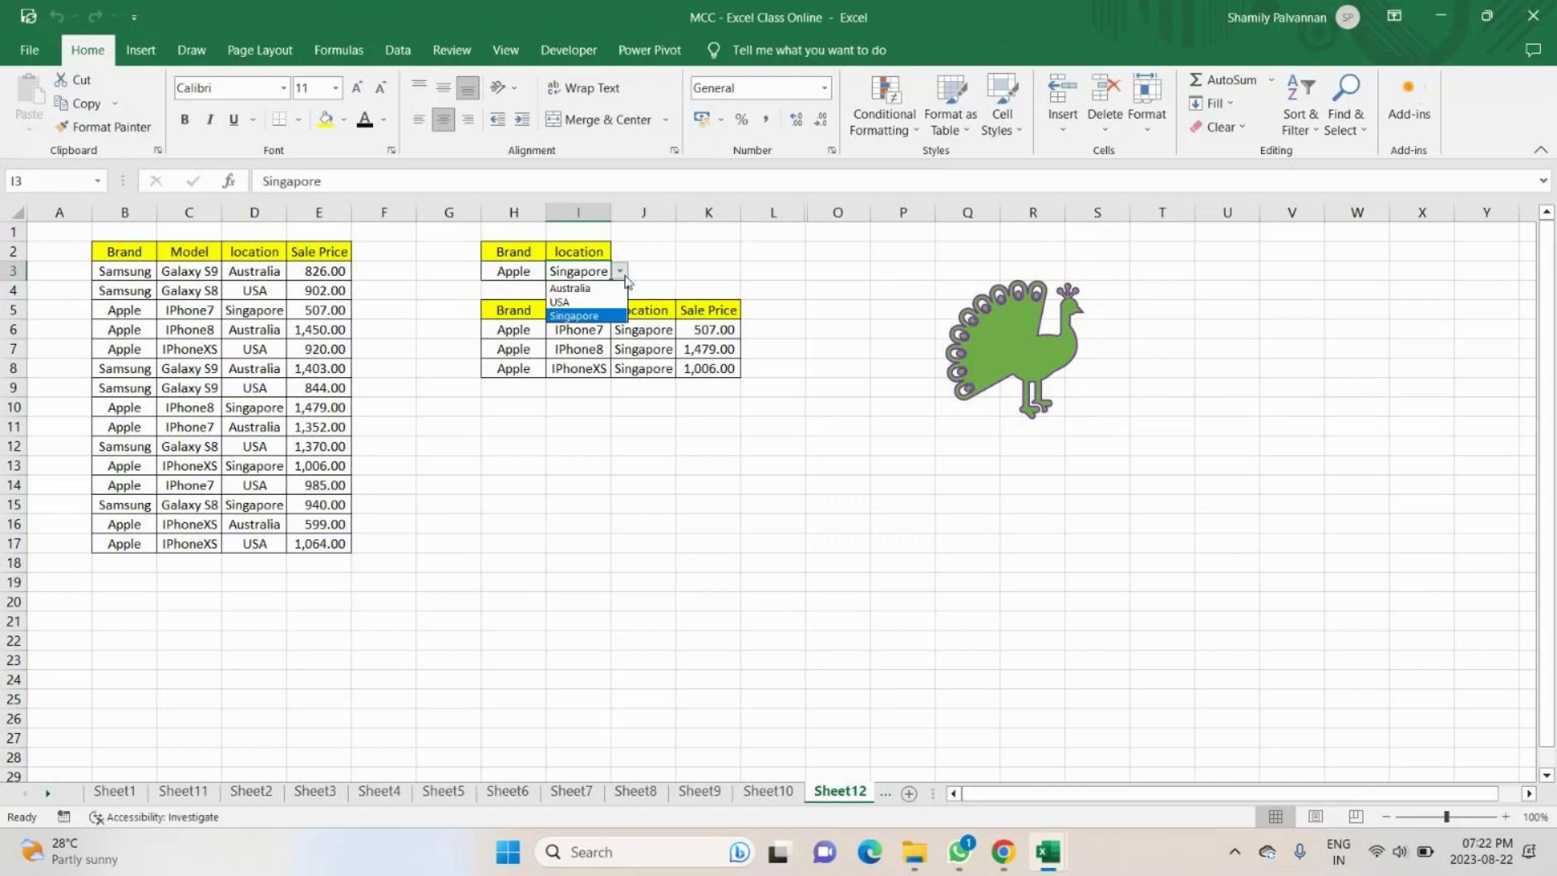
left_click(568, 302)
left_click(985, 339)
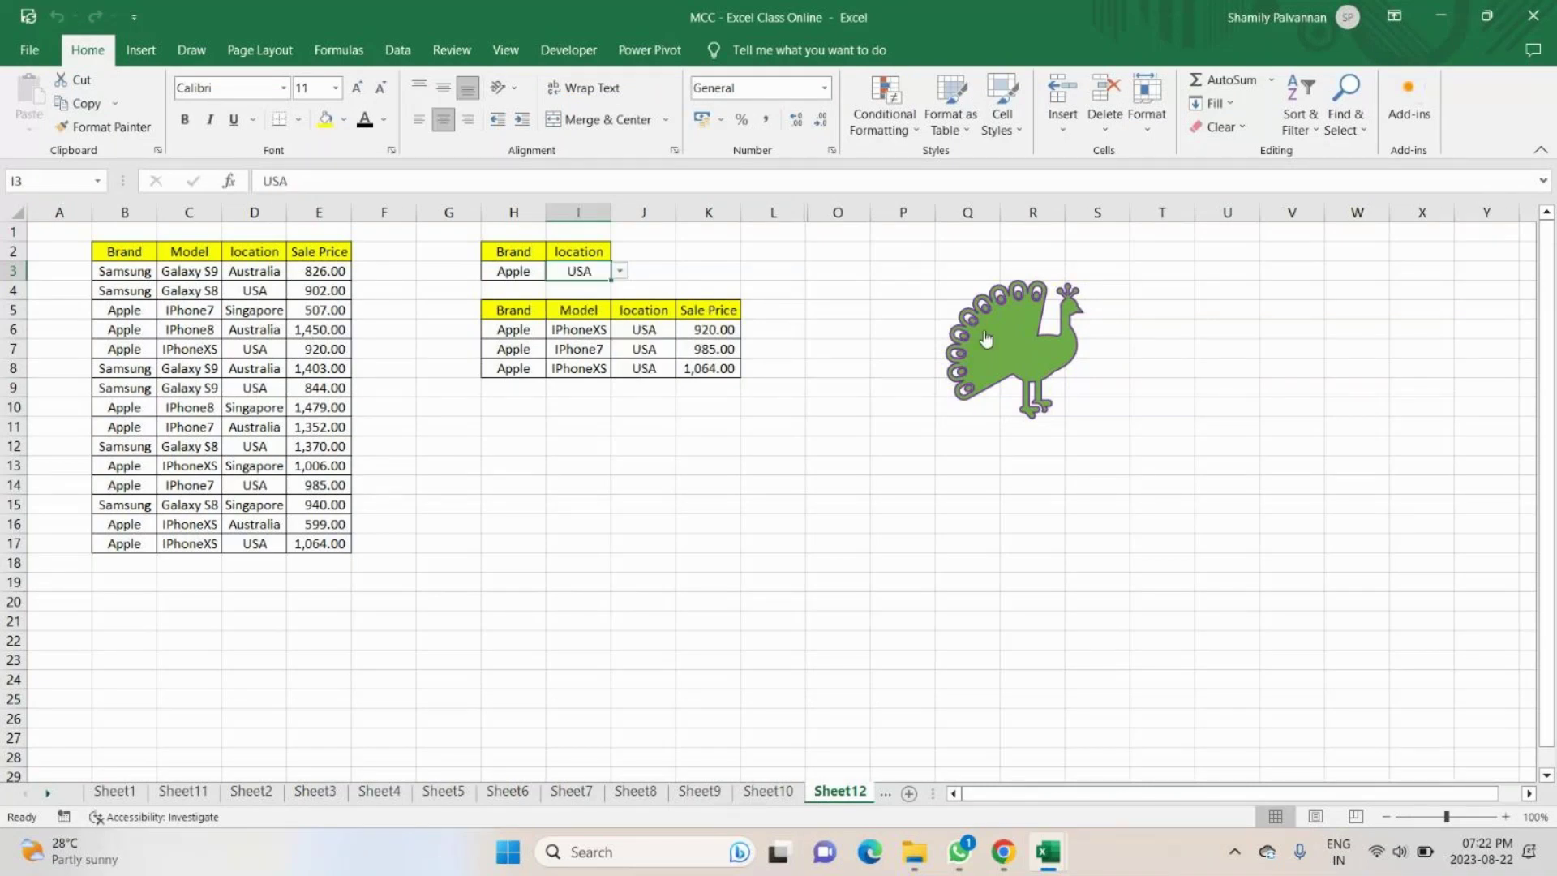
left_click(620, 270)
left_click(571, 287)
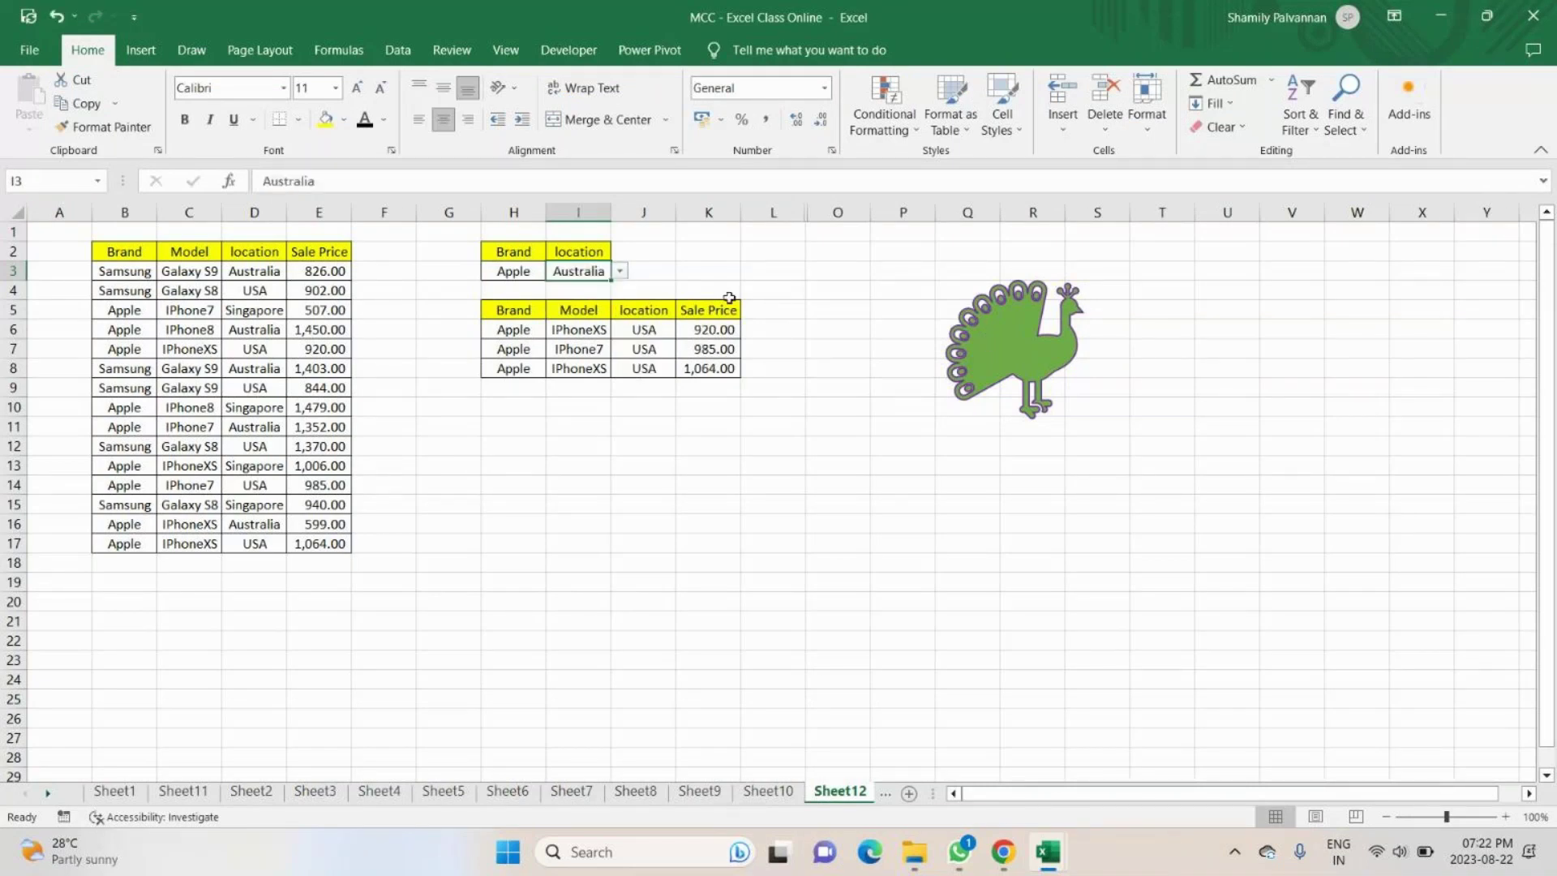
left_click(620, 271)
left_click(571, 302)
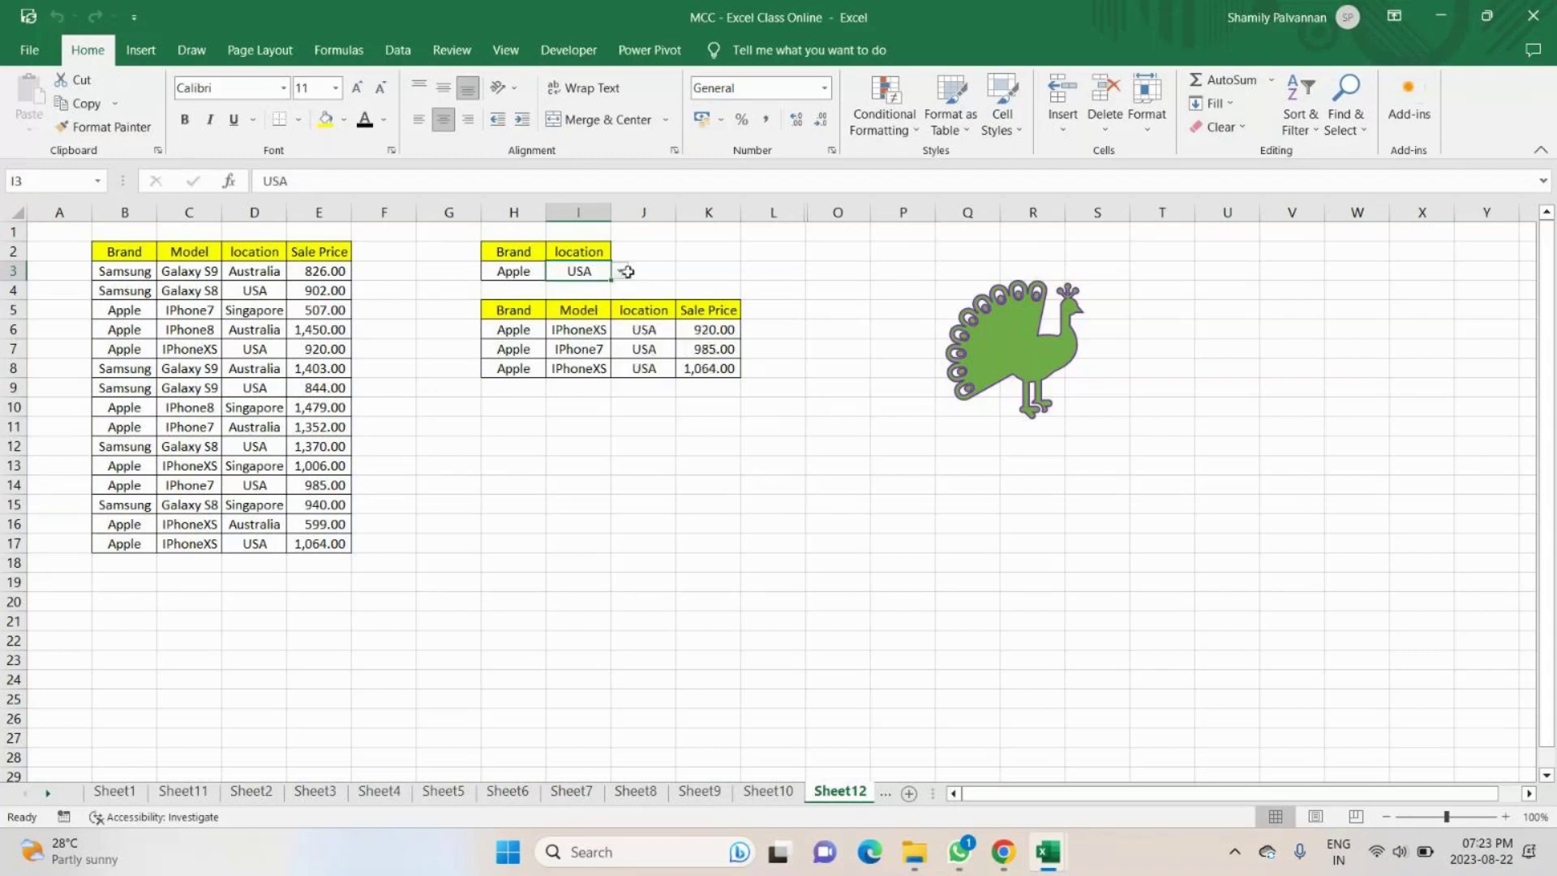
left_click(620, 271)
left_click(572, 314)
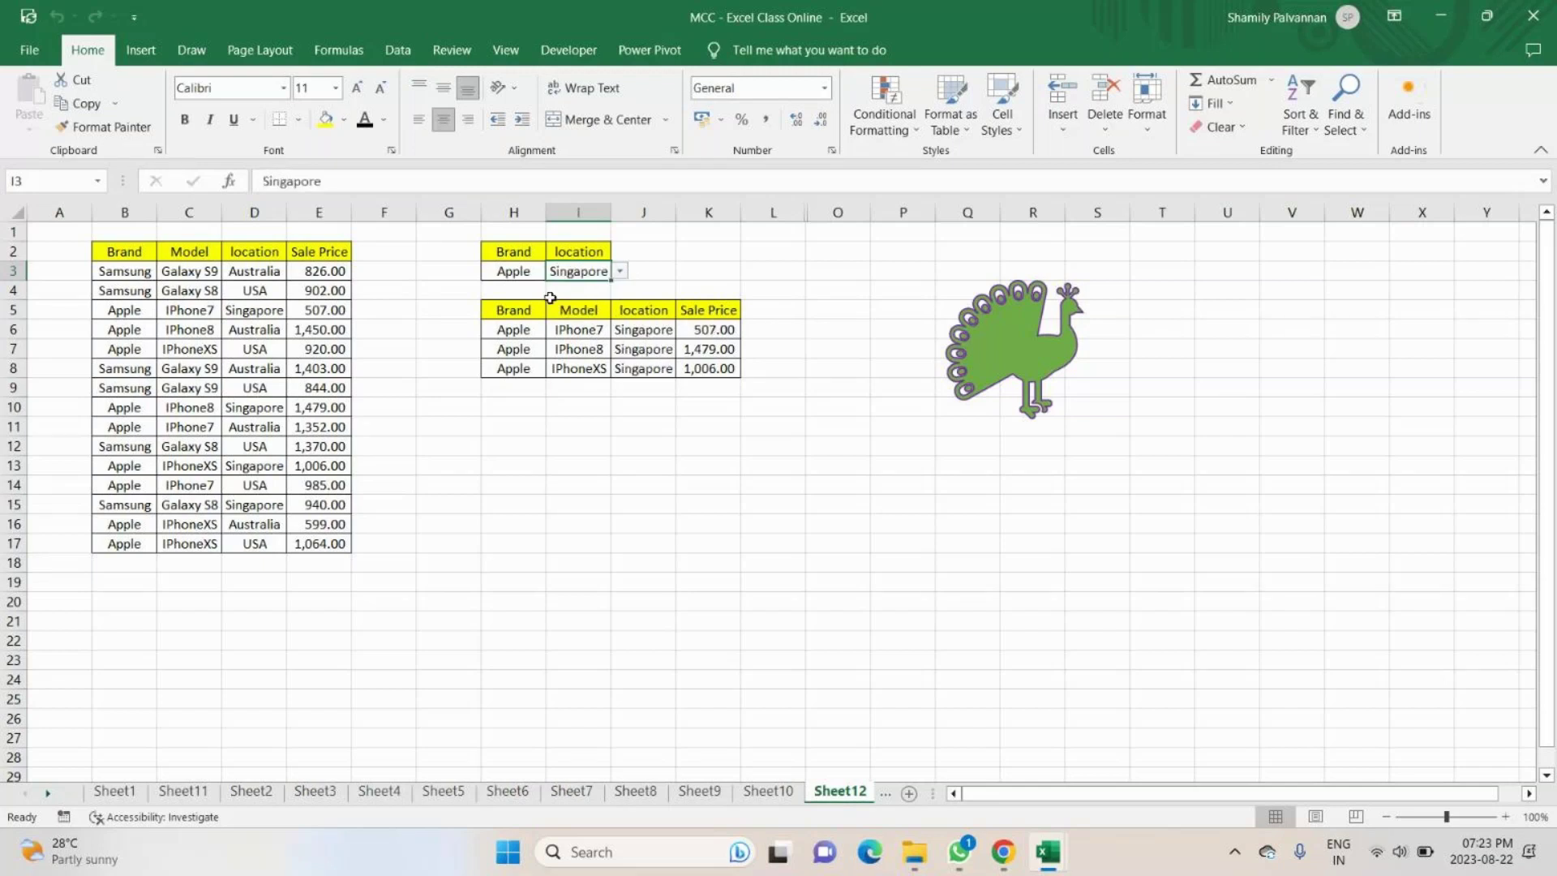
left_click(514, 271)
left_click(555, 270)
left_click(515, 289)
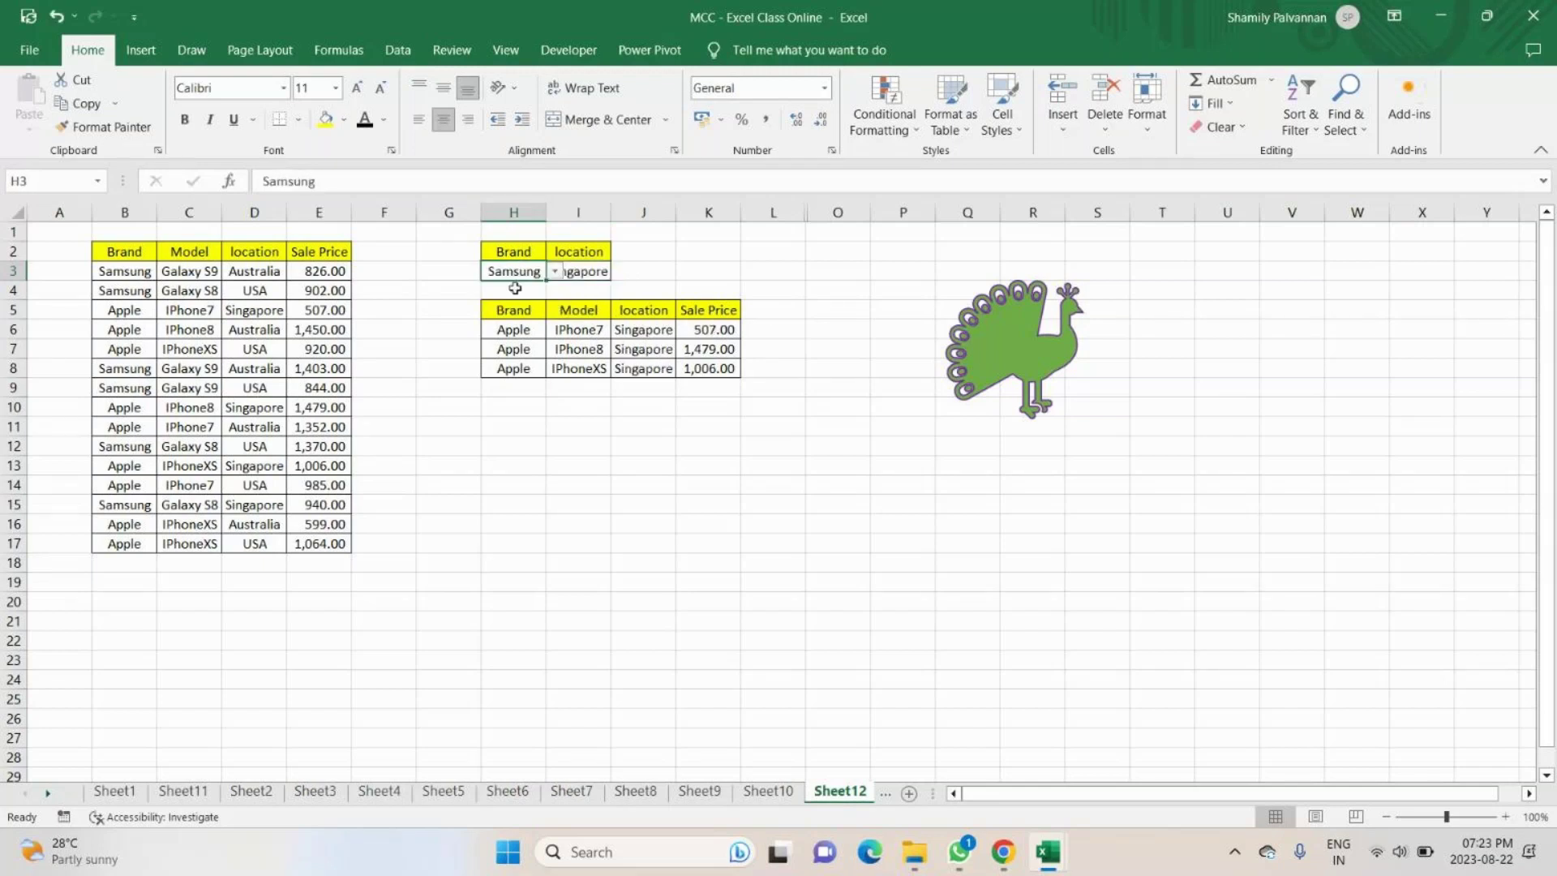
left_click(578, 270)
left_click(619, 271)
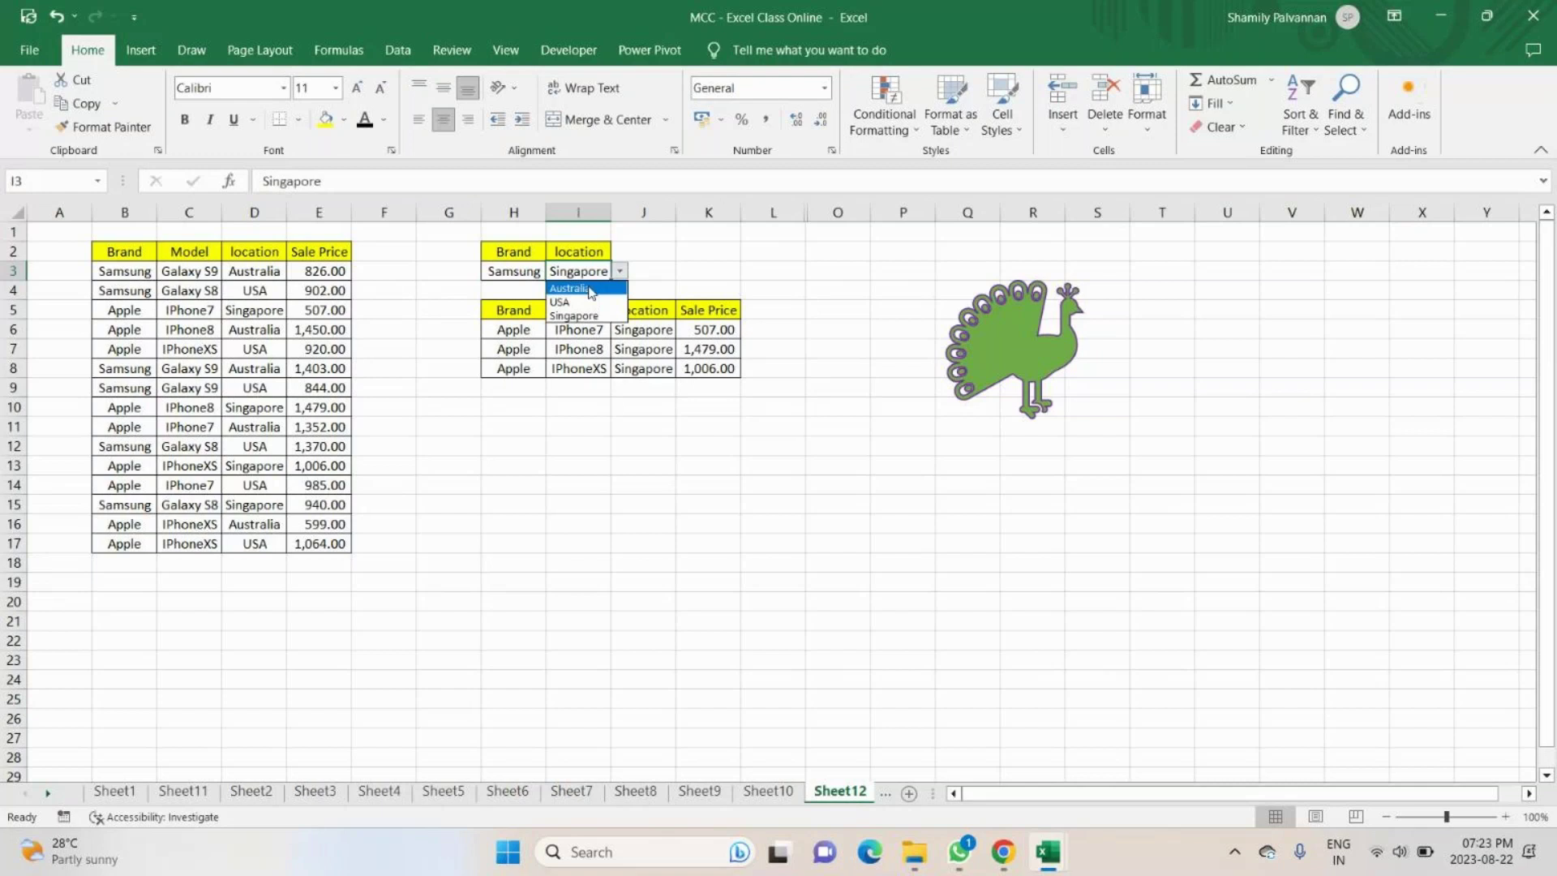
left_click(572, 289)
left_click(622, 272)
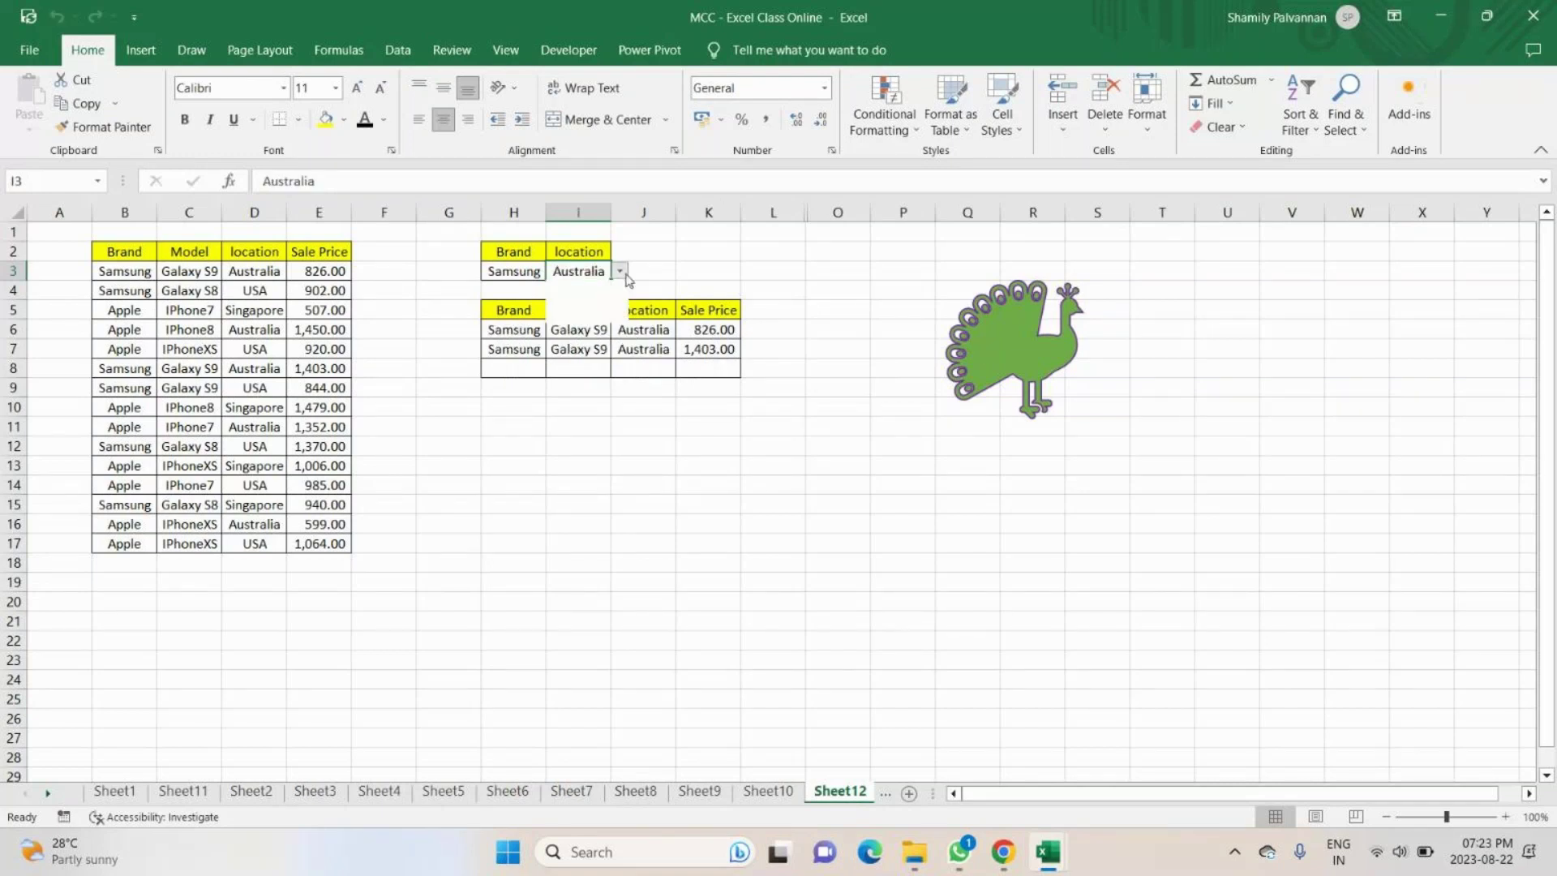
left_click(580, 298)
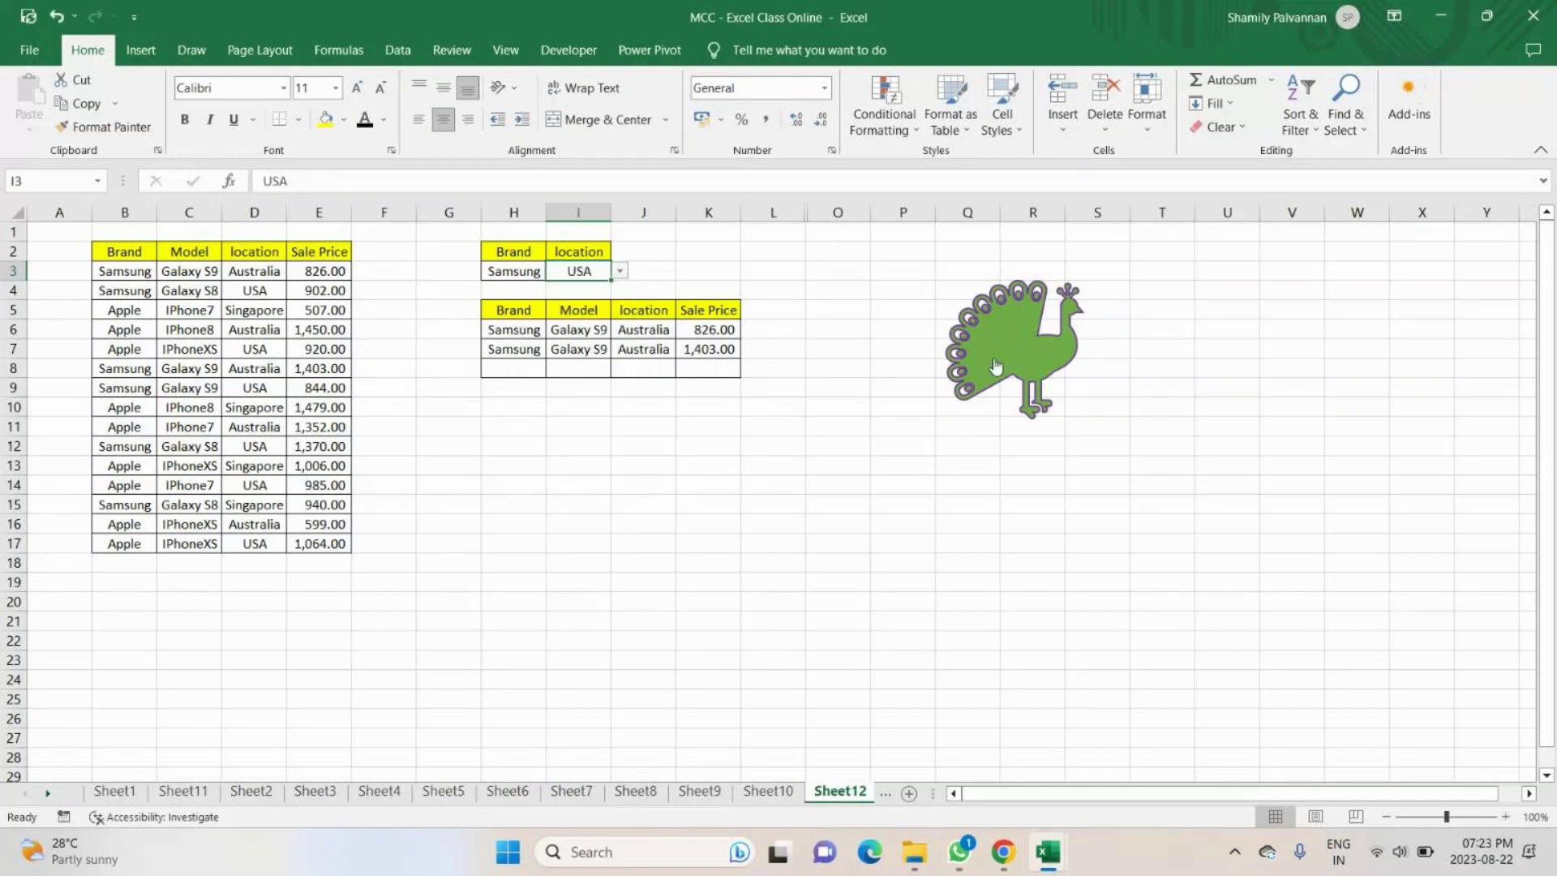
left_click(622, 273)
left_click(579, 311)
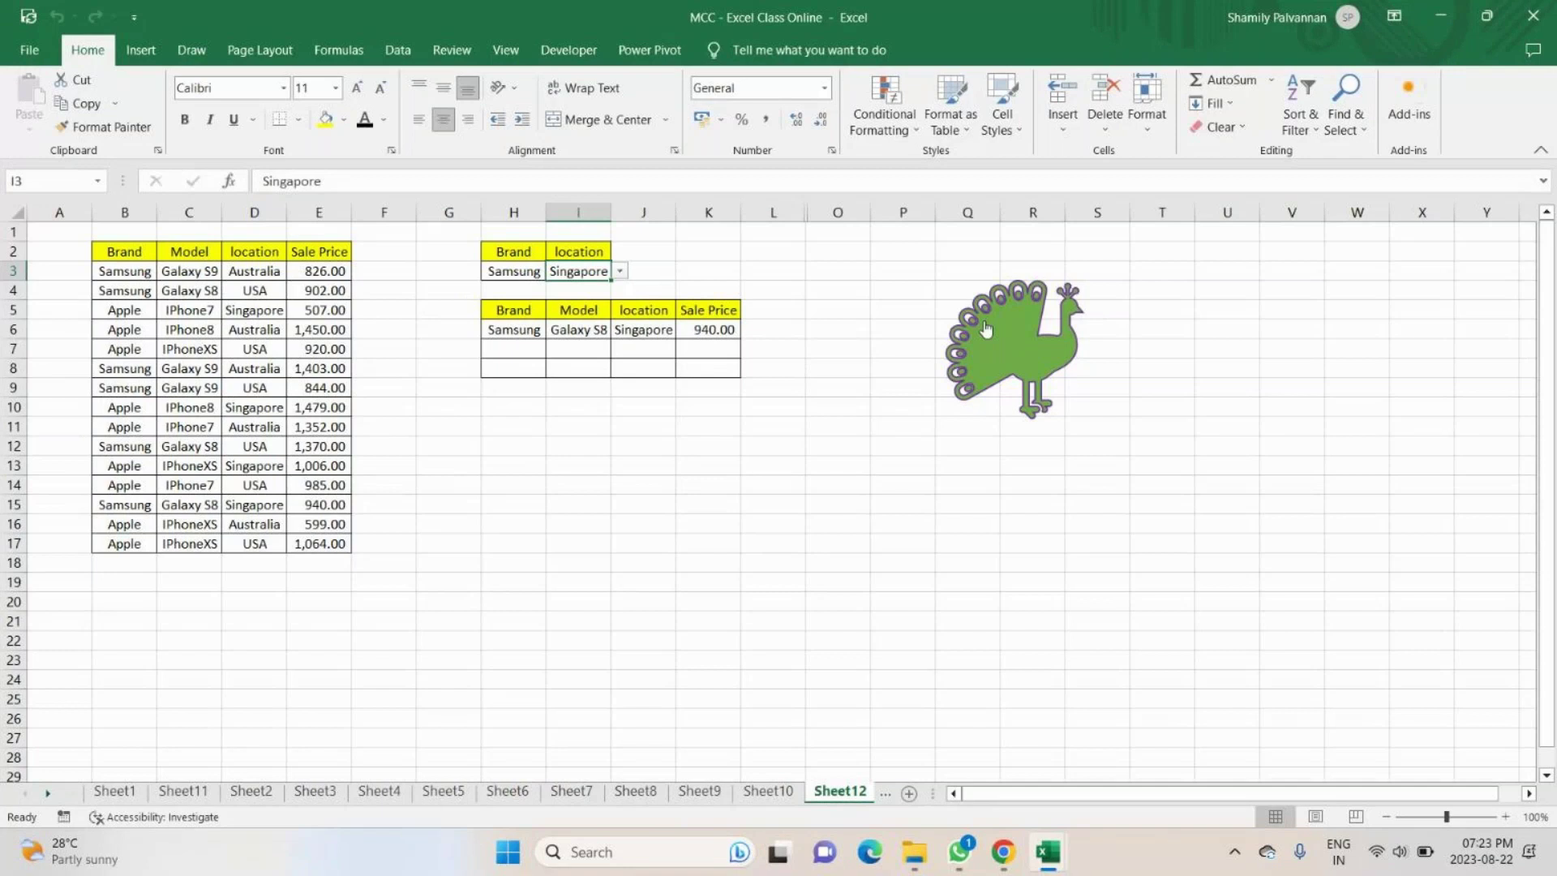
mouse_move(996, 865)
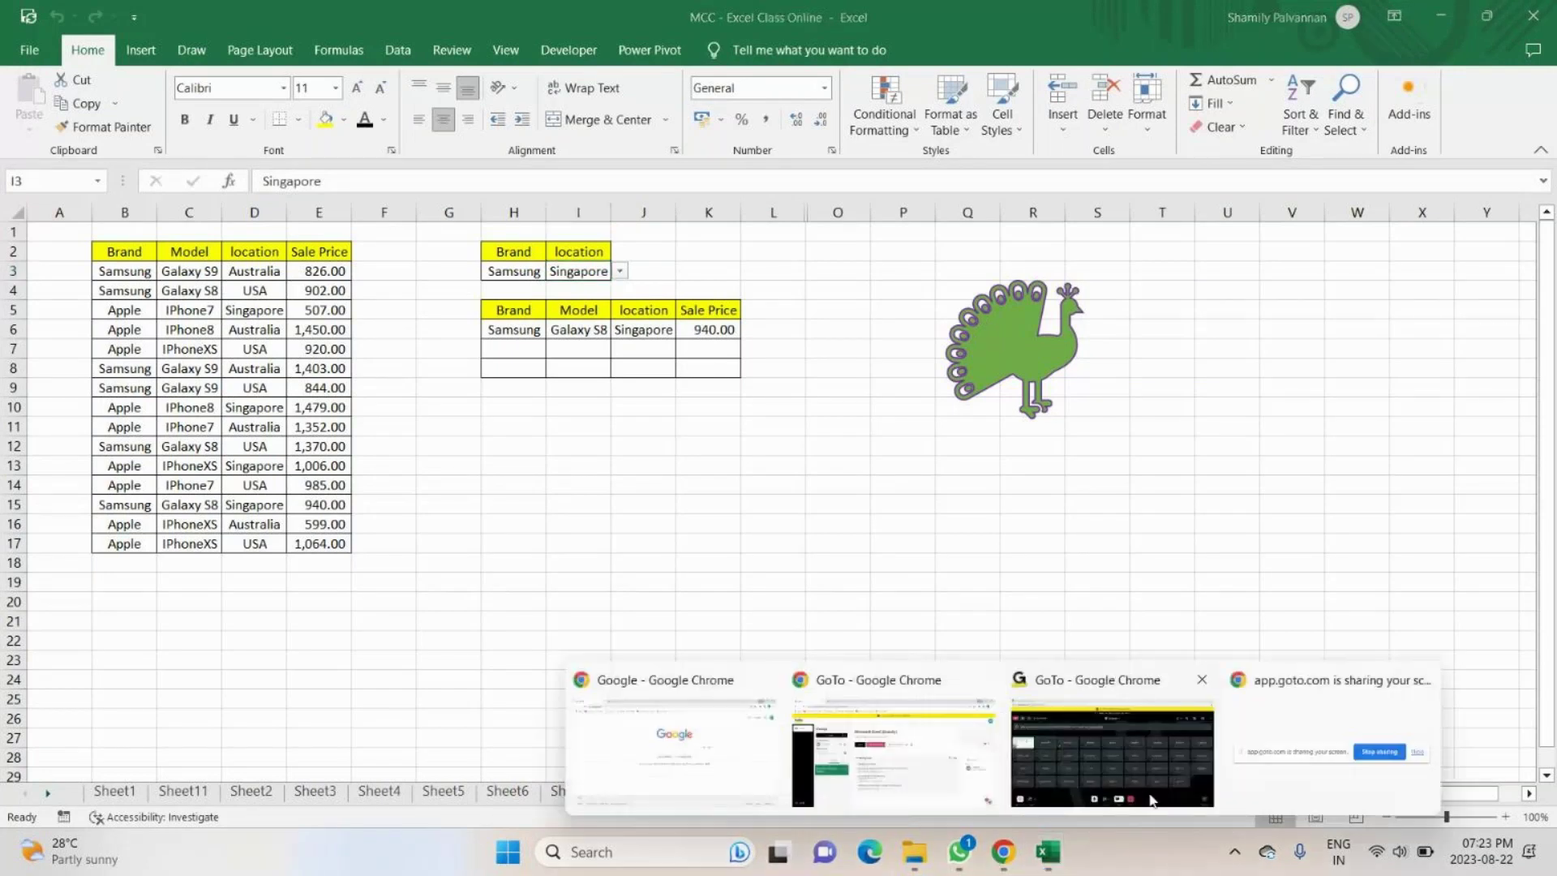
left_click(1152, 800)
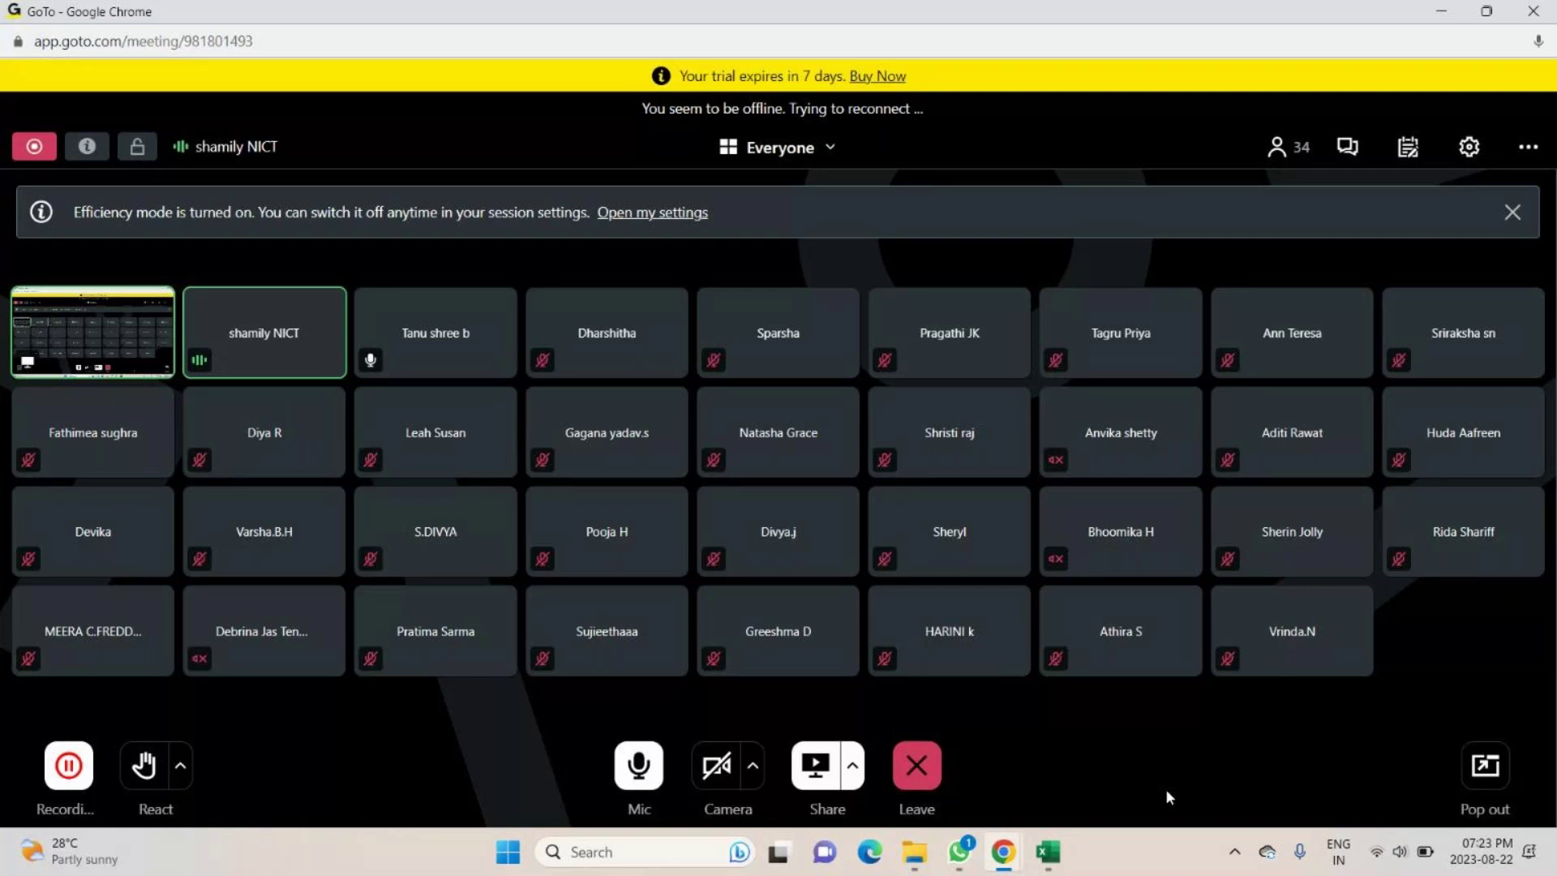
left_click(1511, 214)
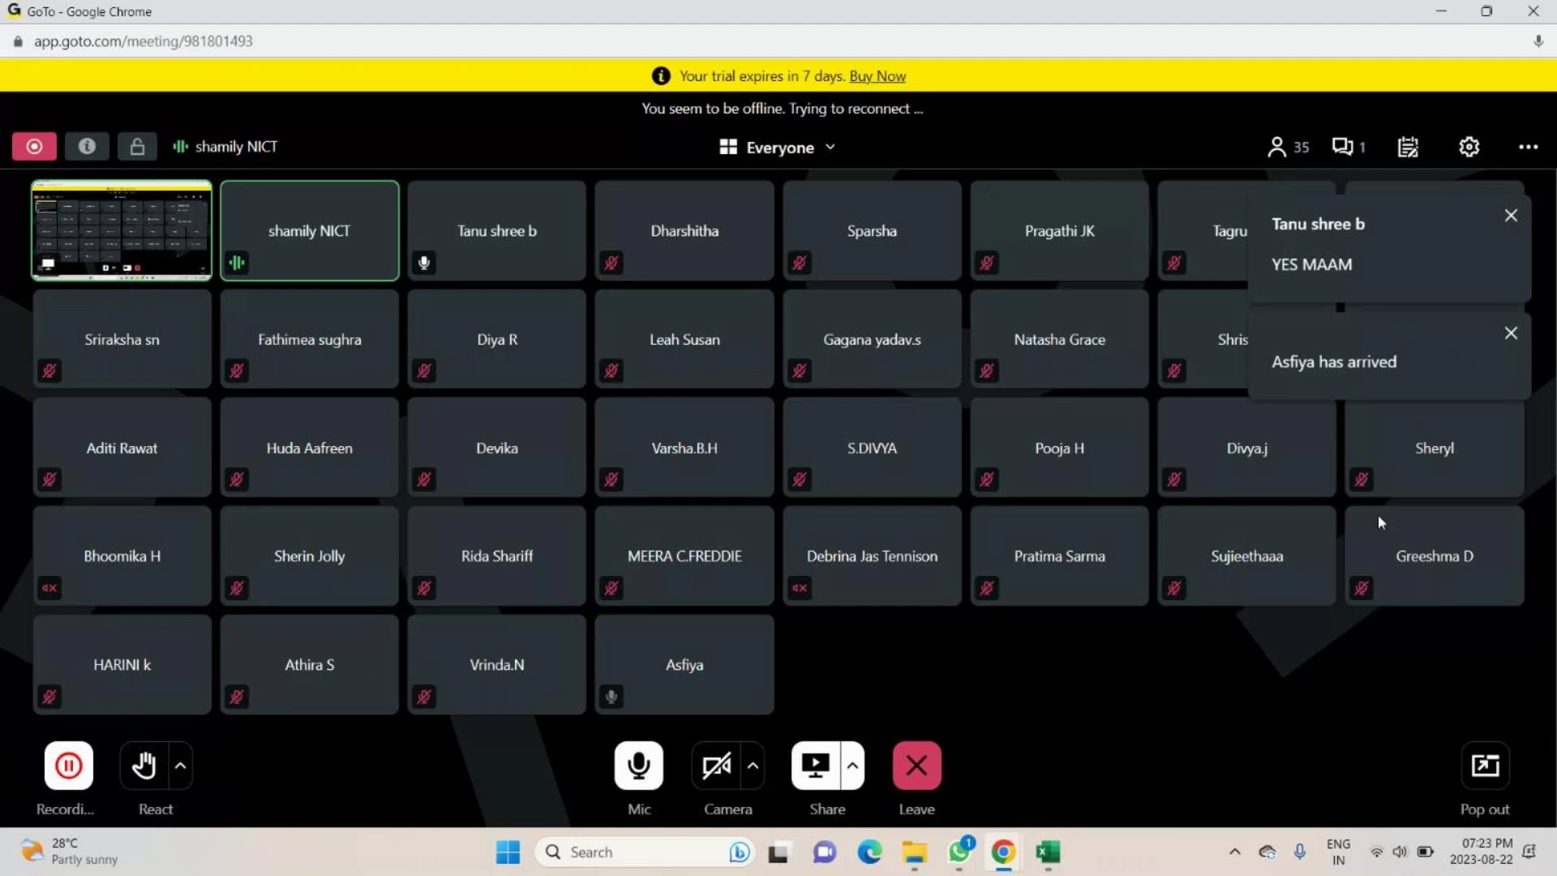
left_click(1510, 216)
left_click(1330, 148)
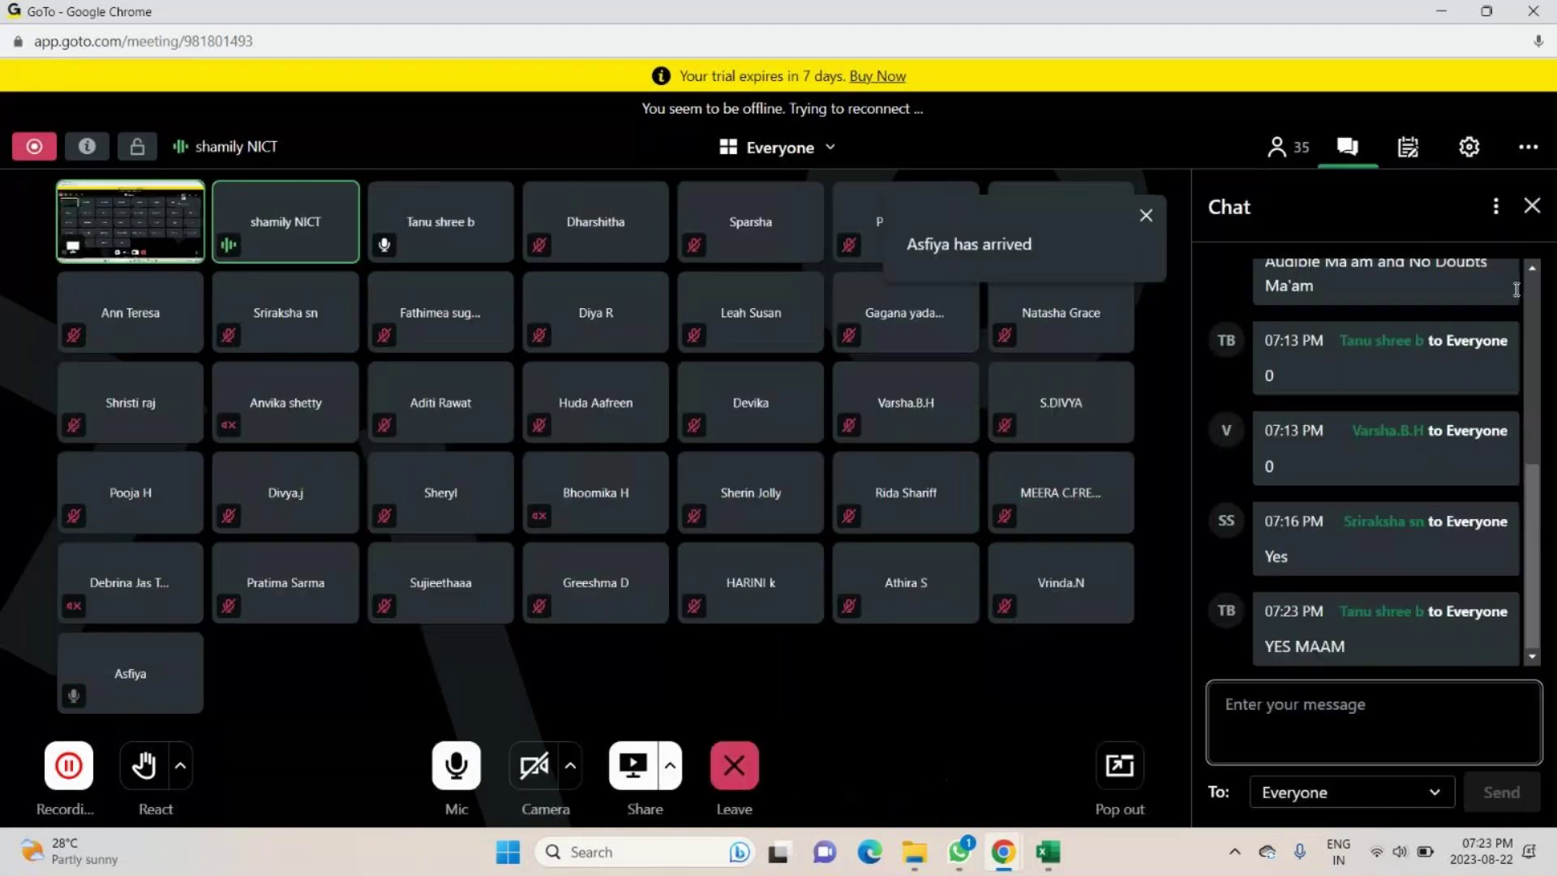
left_click(1346, 147)
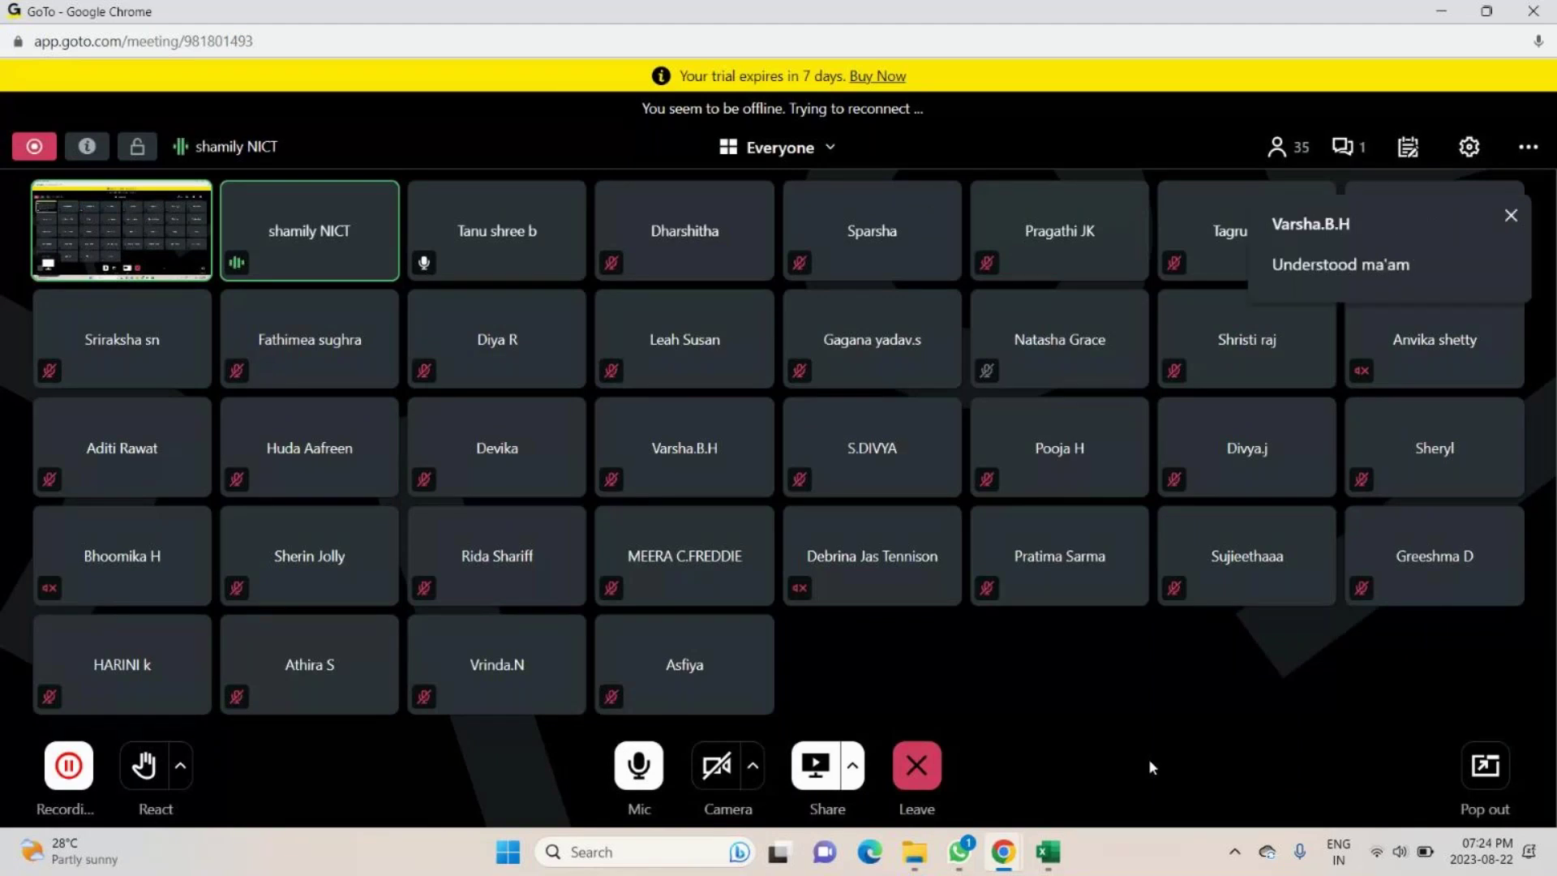
left_click(1511, 218)
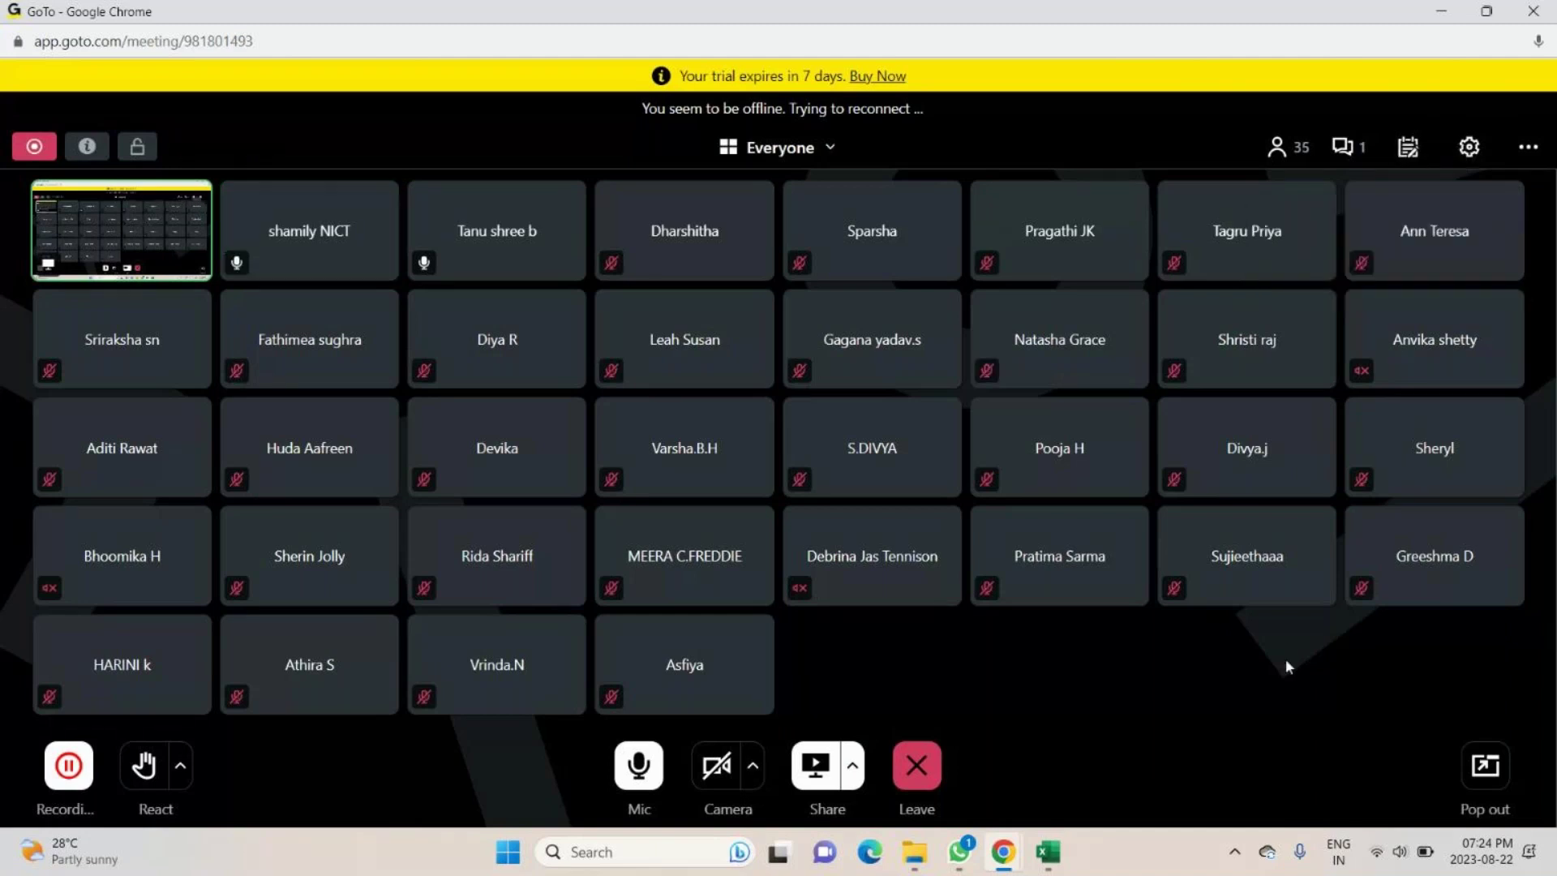
left_click(1346, 151)
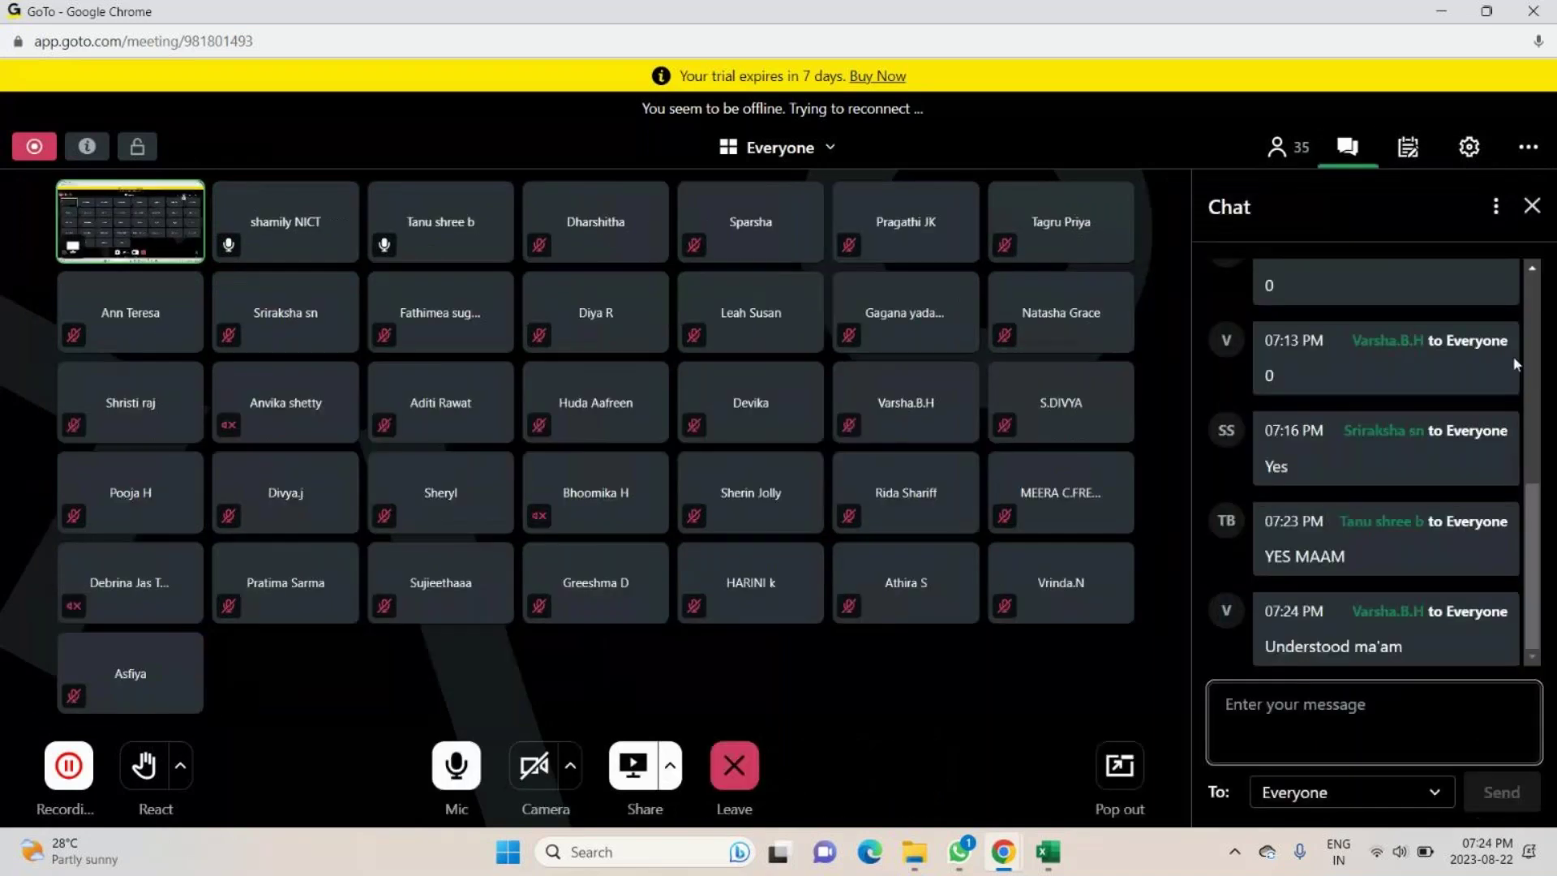
left_click(1532, 206)
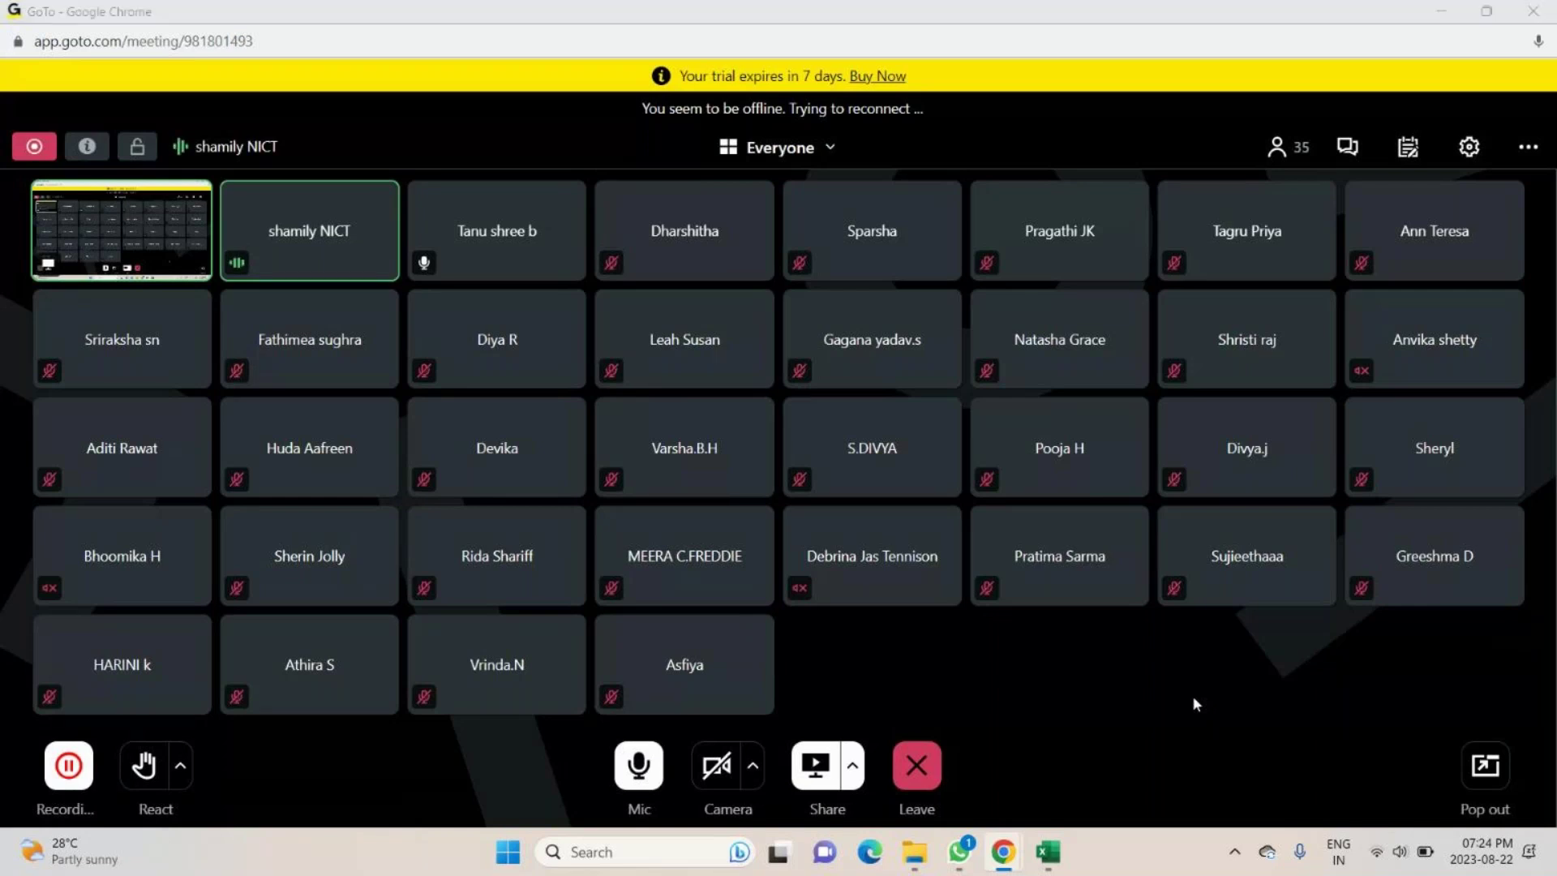
key("alt+Tab")
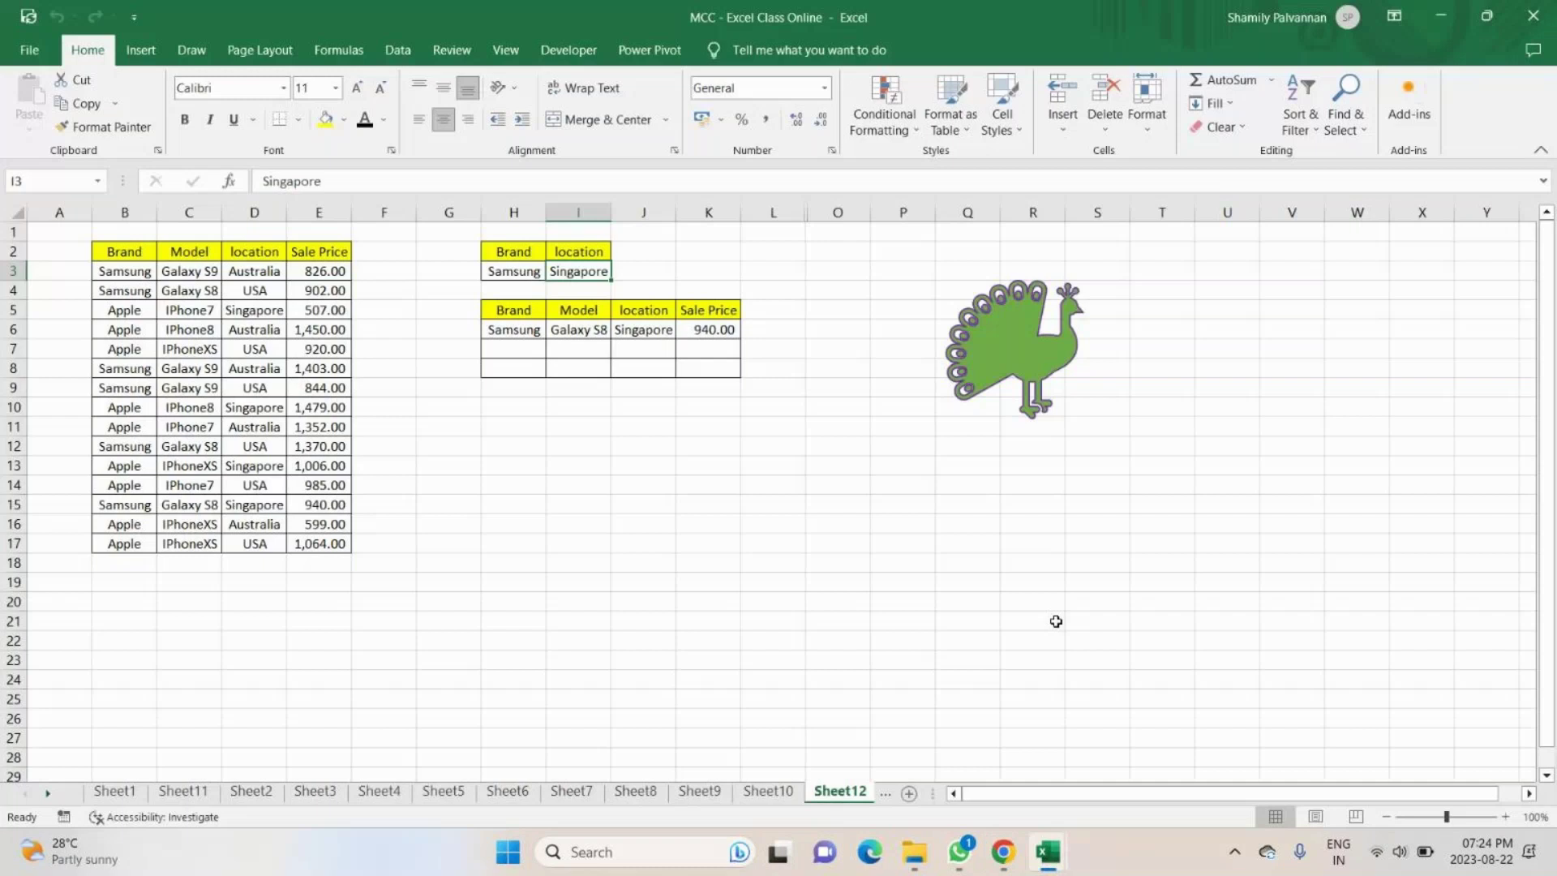
Insert a new blank worksheet, then switch to Sheet11 with the student marks.
left_click(390, 52)
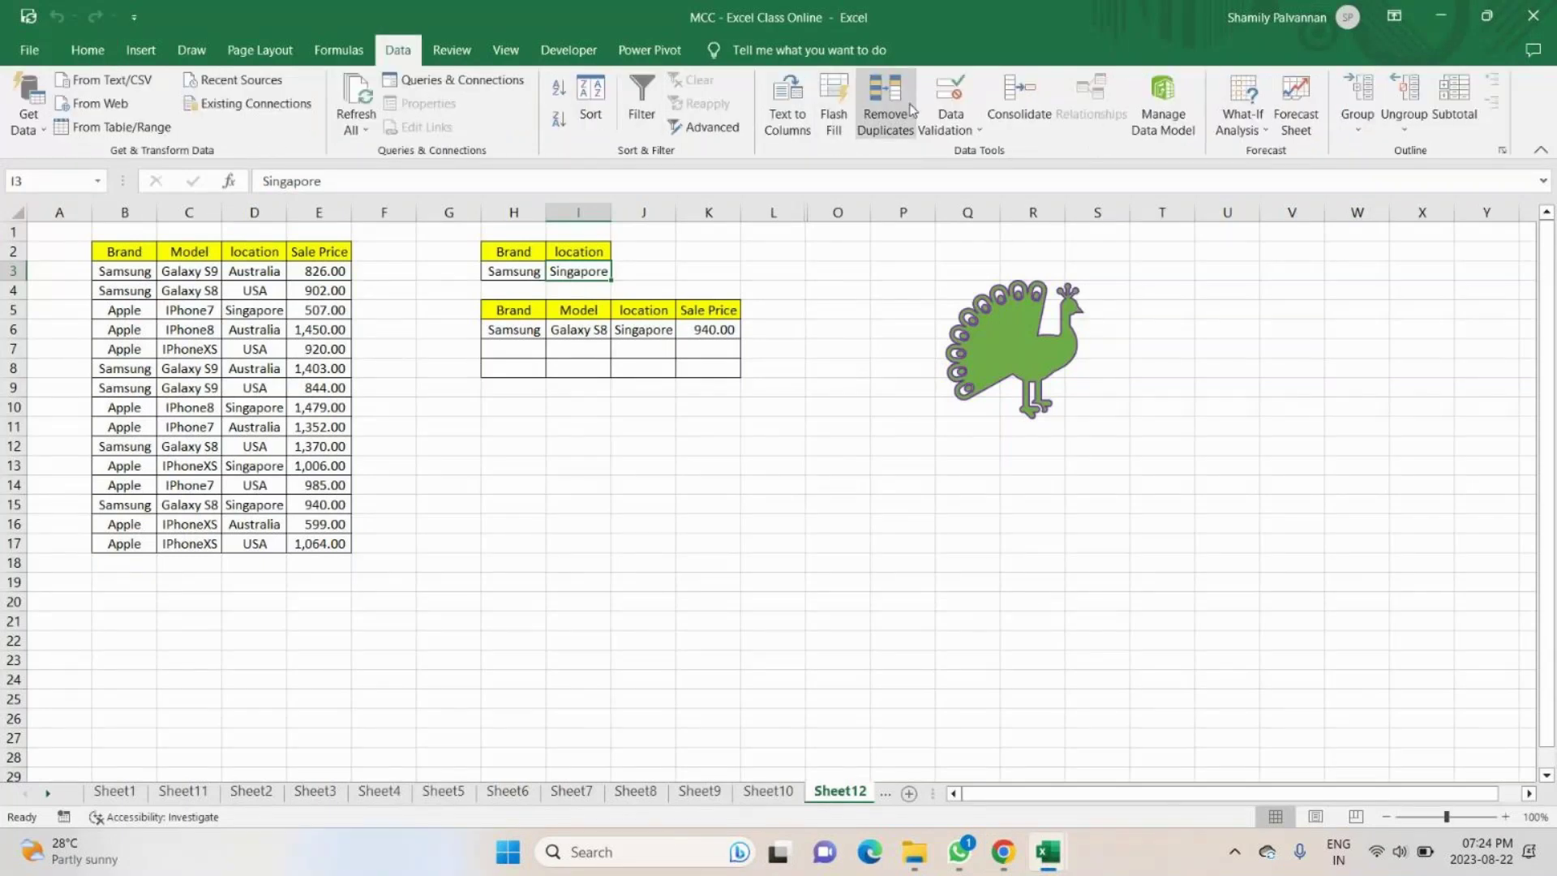
left_click(472, 478)
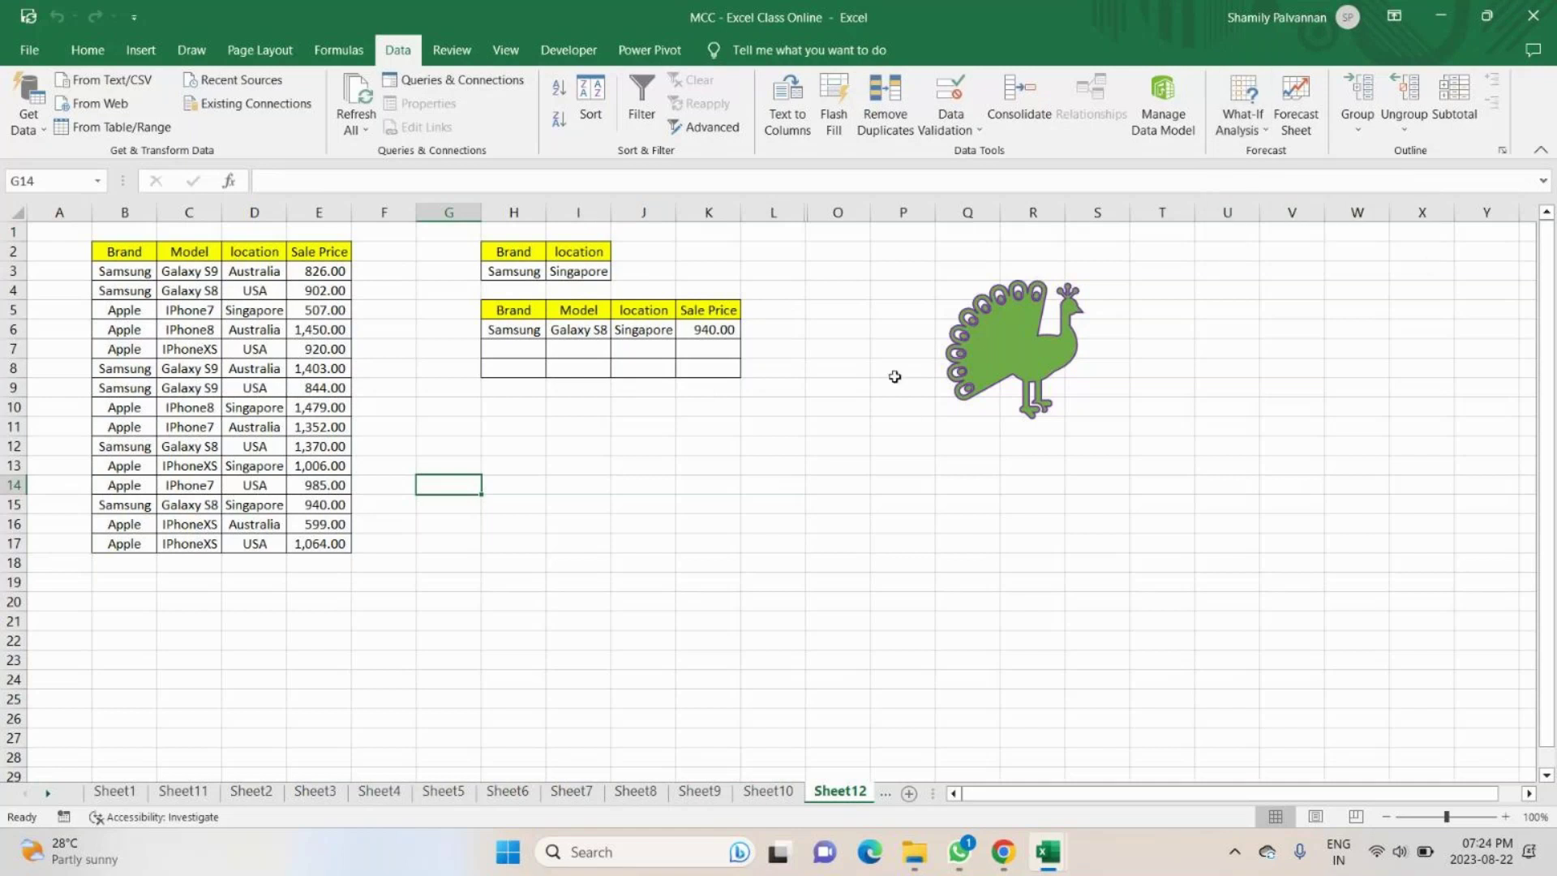
left_click(909, 793)
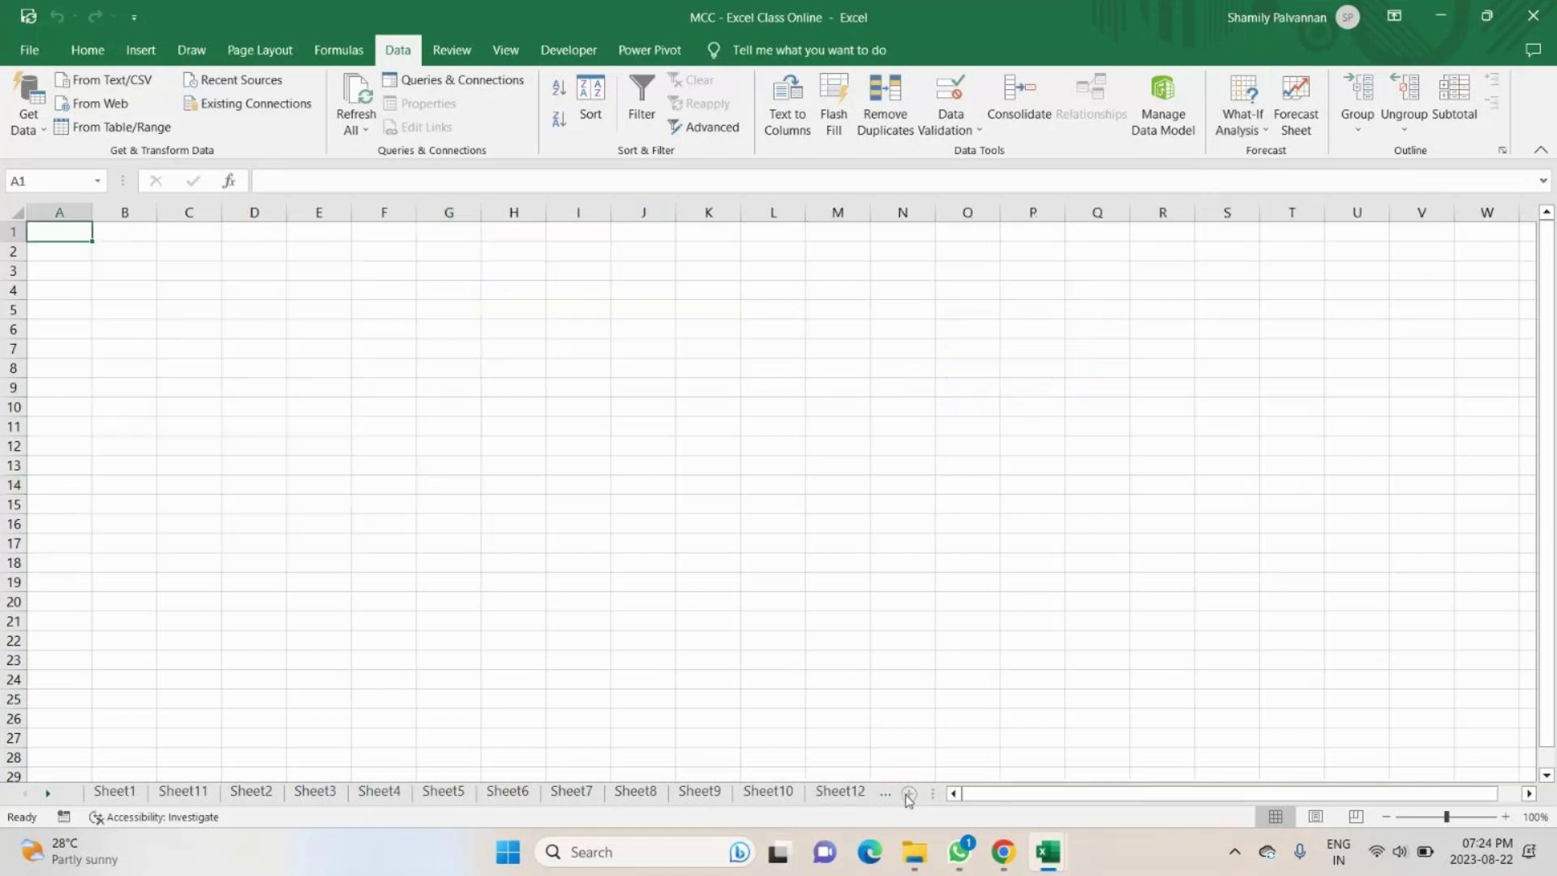
left_click(105, 250)
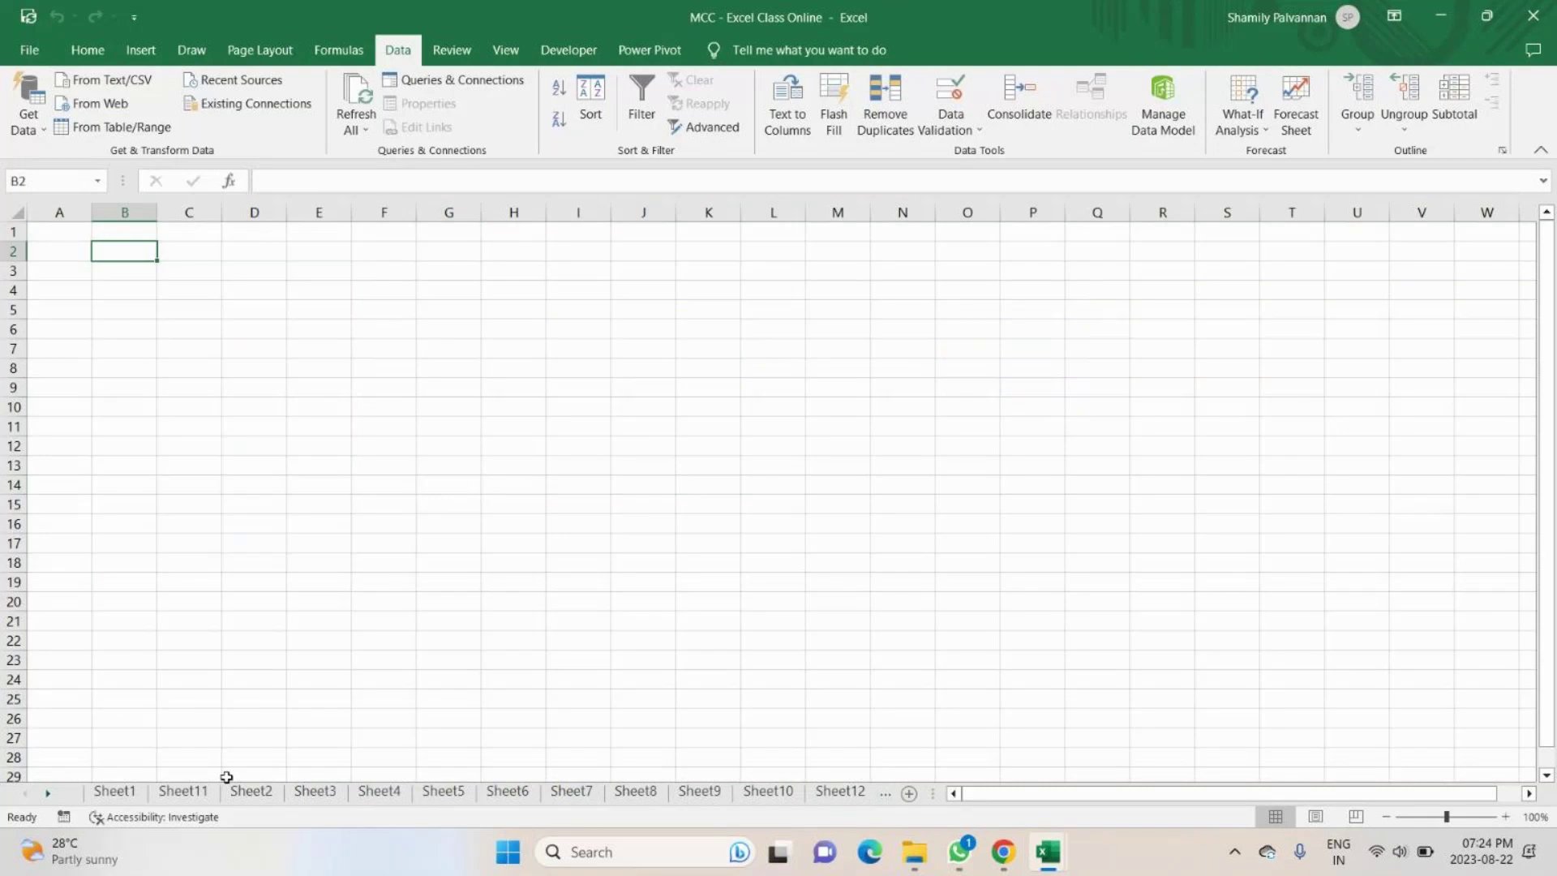
left_click(193, 790)
left_click_drag(645, 271, 638, 397)
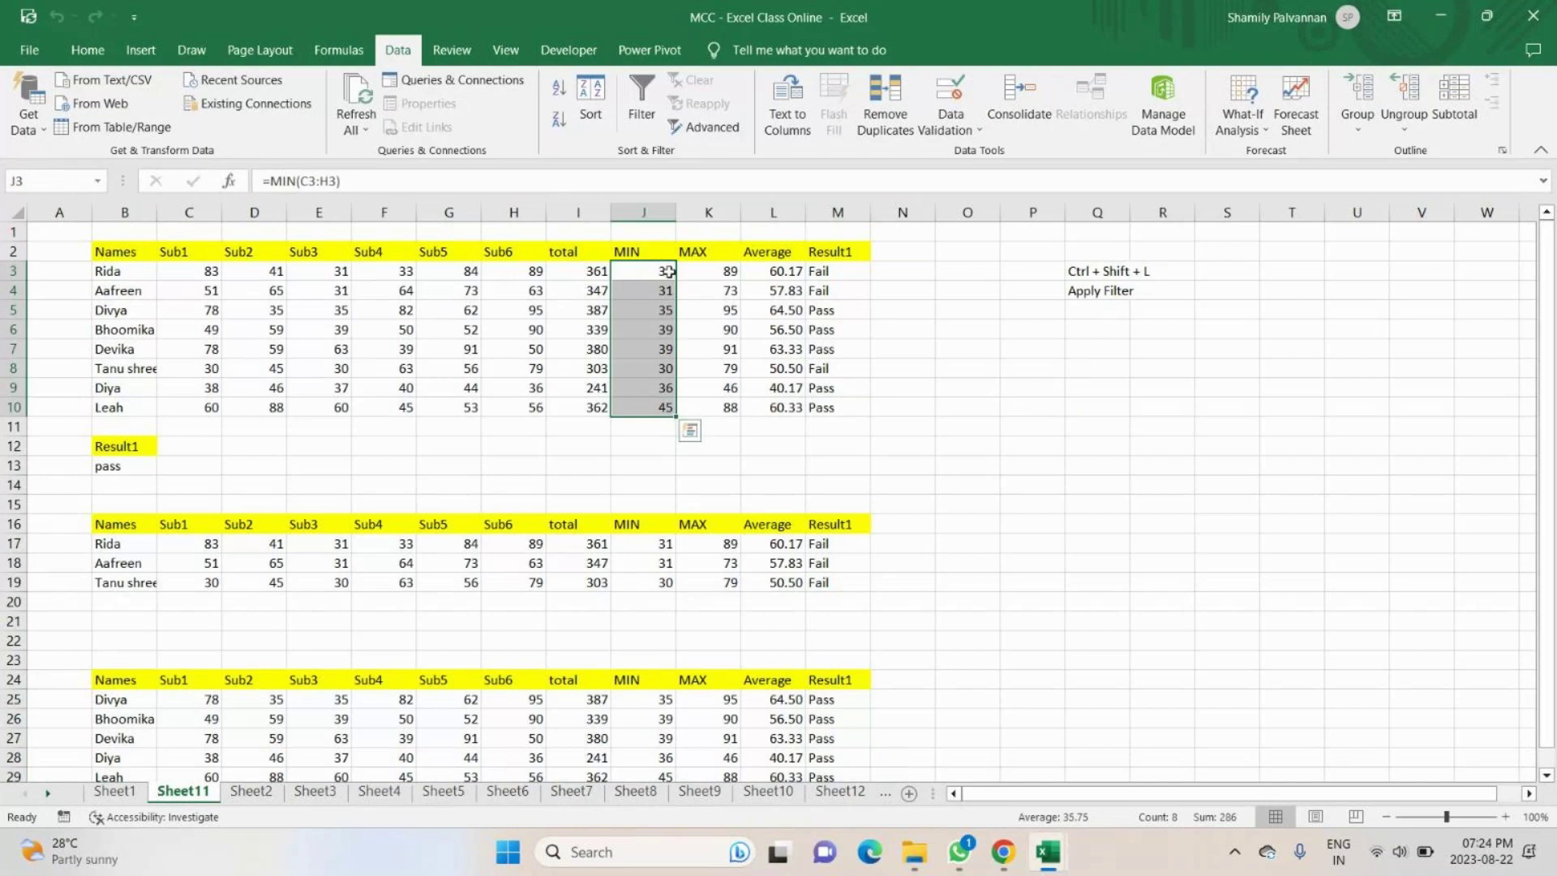
left_click(655, 366)
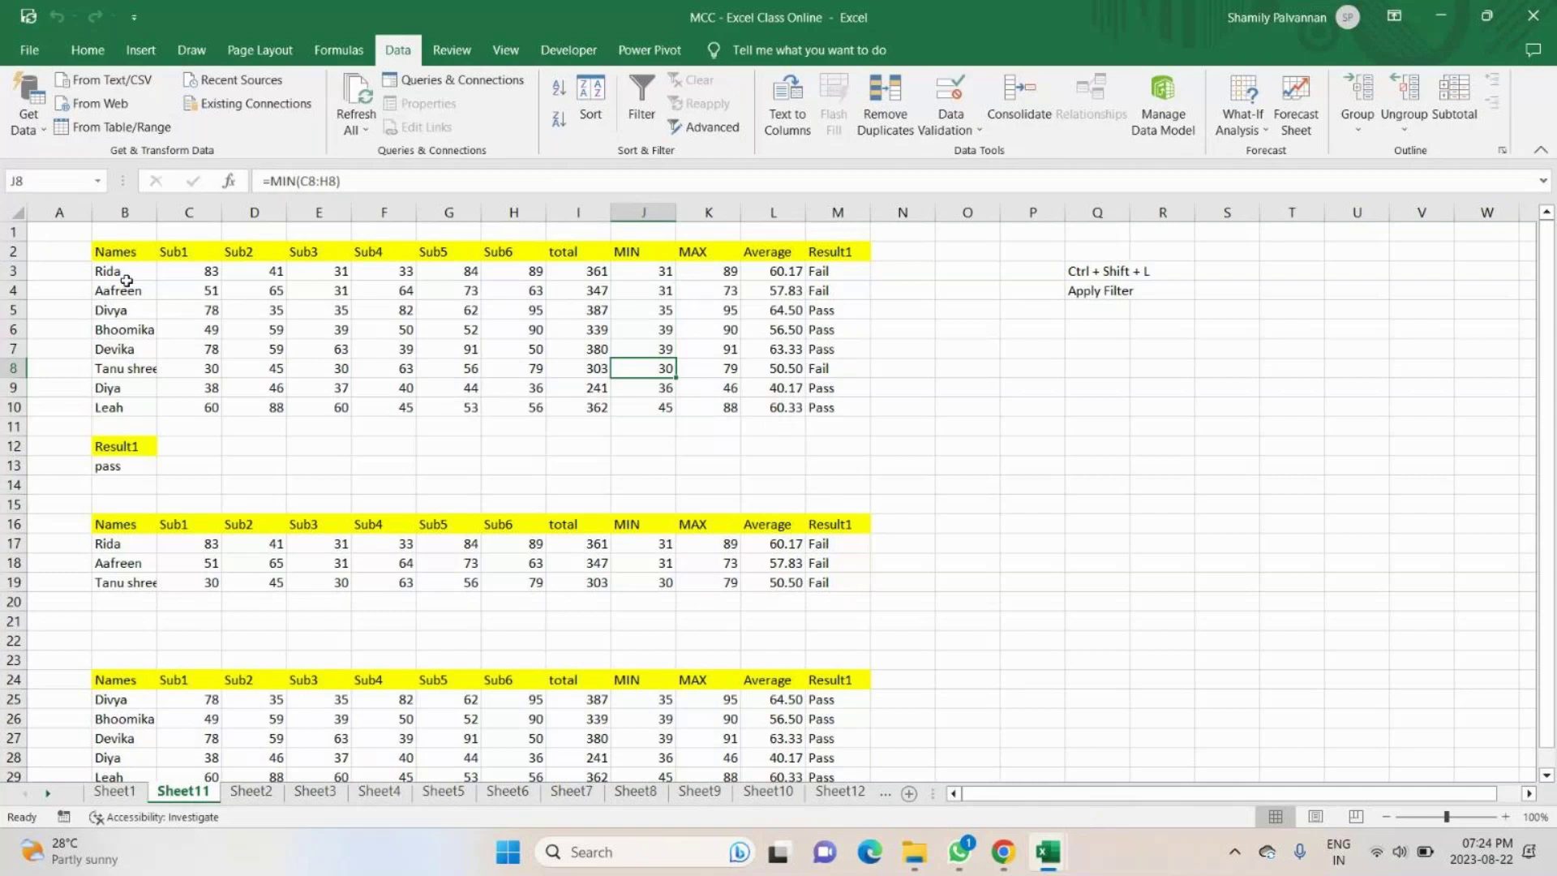
left_click(126, 276)
left_click(405, 271)
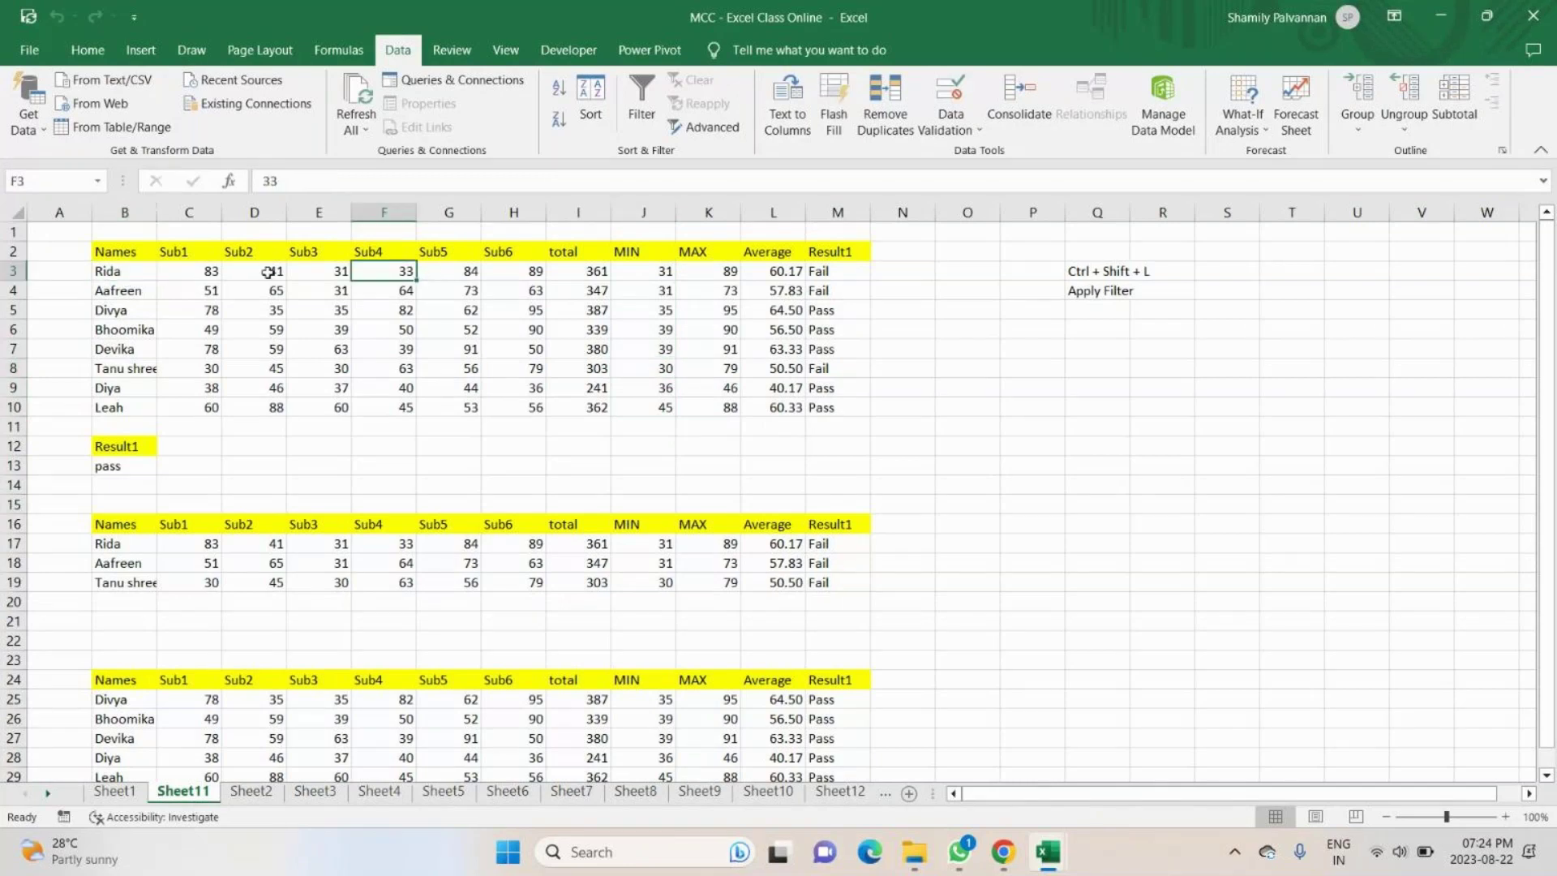
left_click(649, 271)
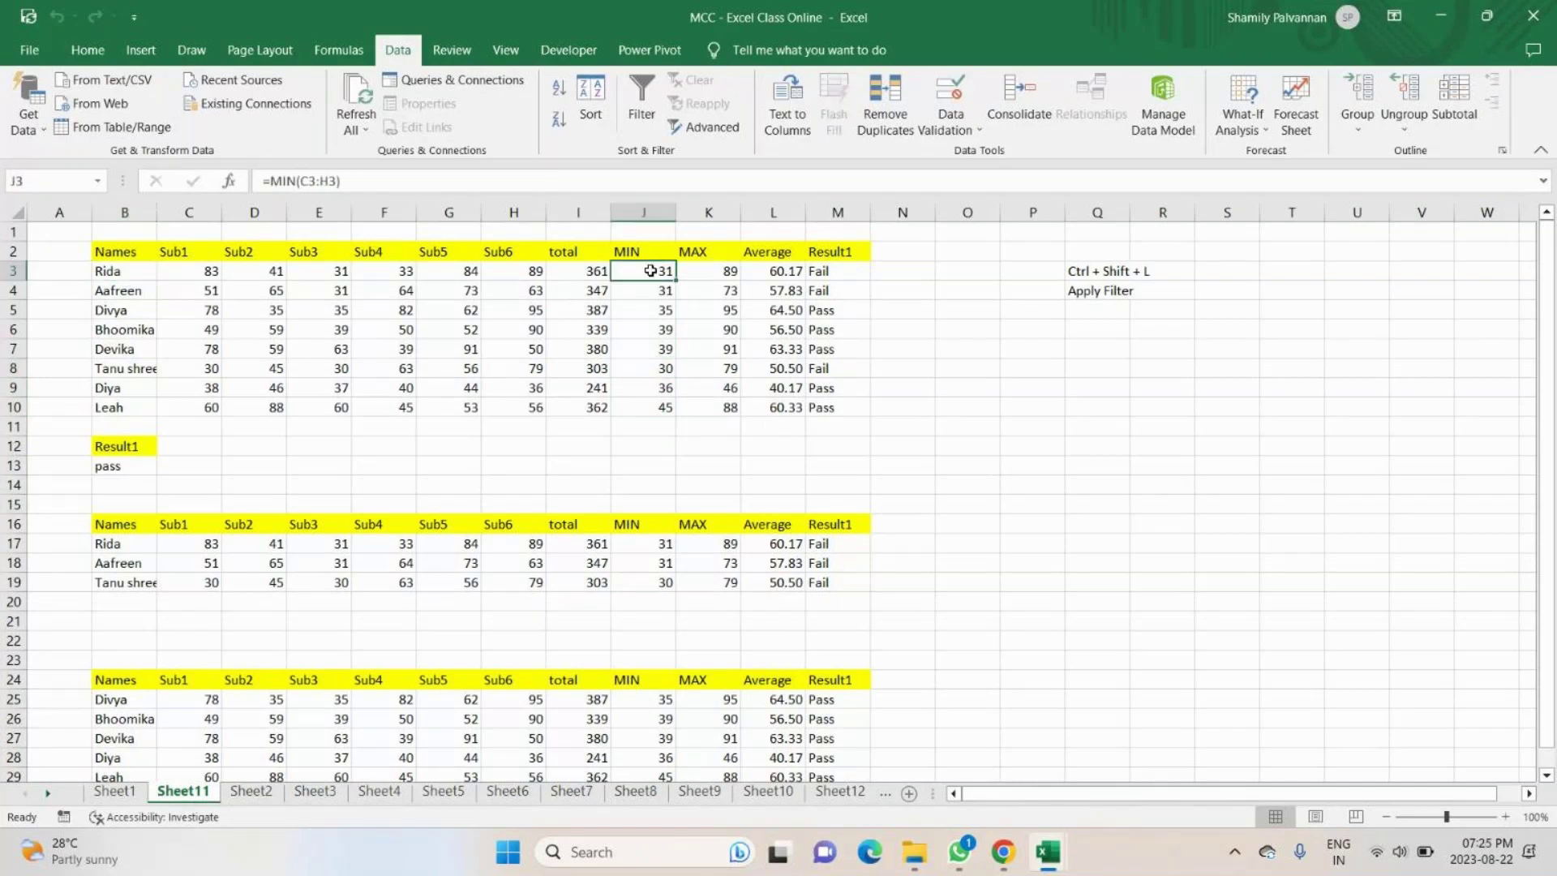
left_click(321, 270)
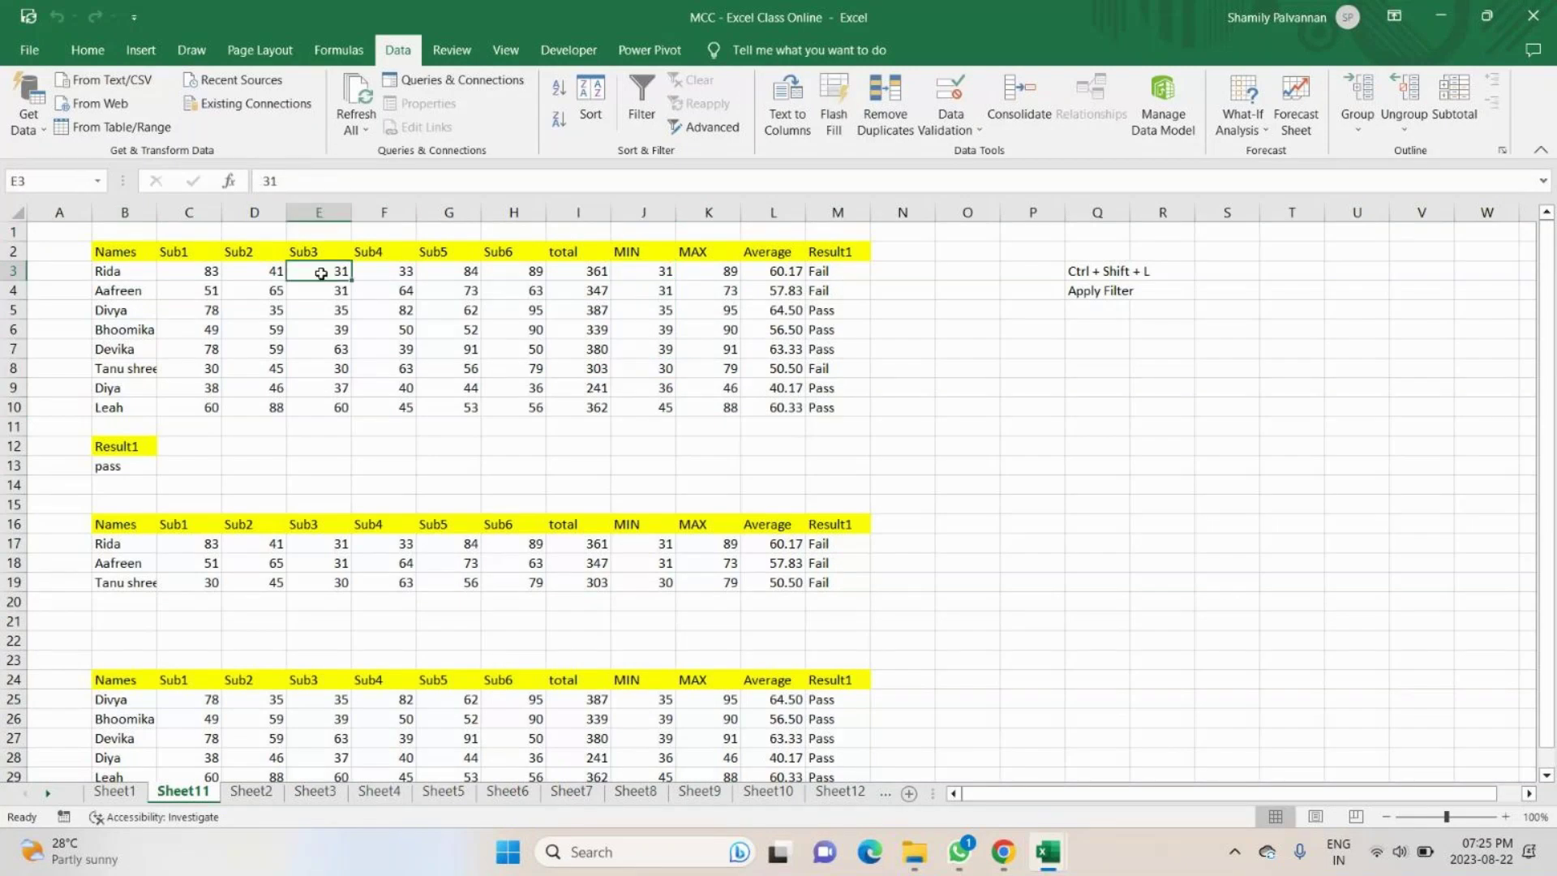
left_click(661, 271)
key("Left")
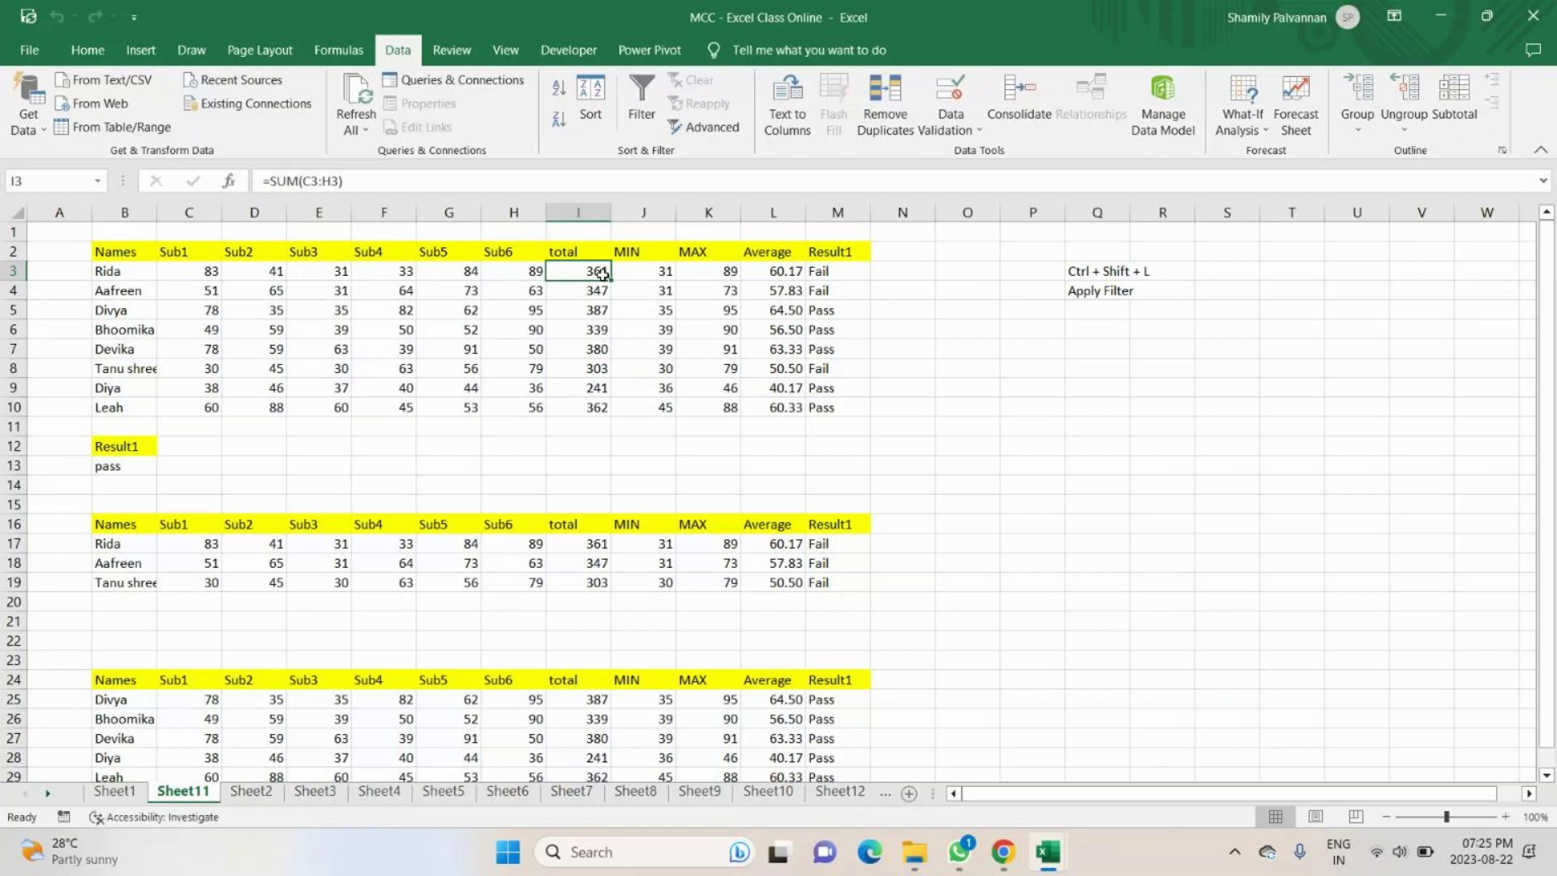
left_click(660, 293)
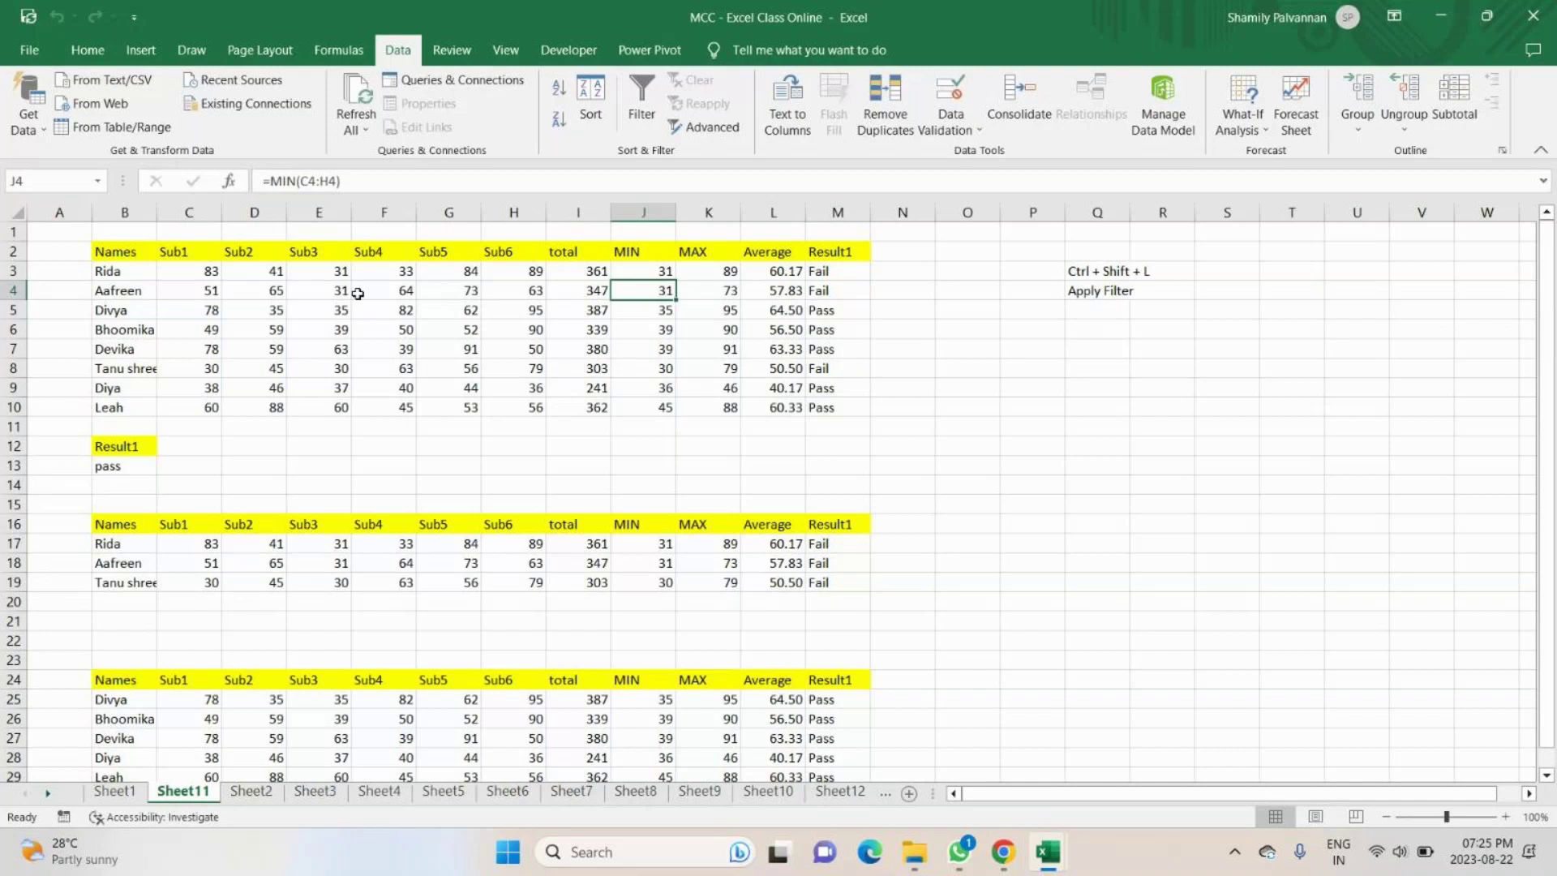
left_click(204, 292)
left_click(276, 291)
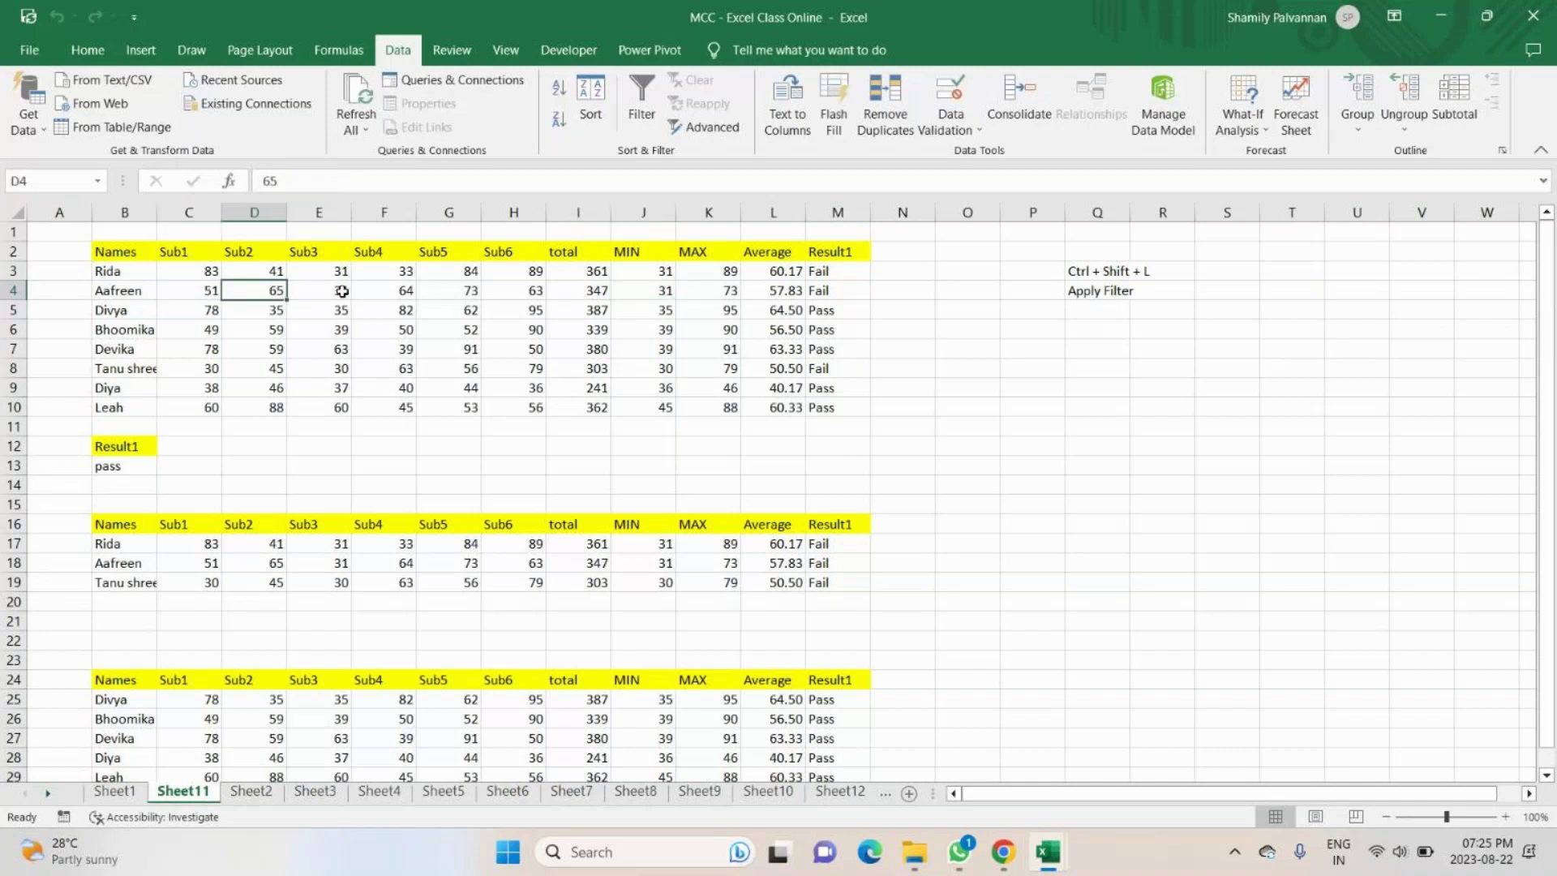
left_click(388, 292)
left_click(484, 292)
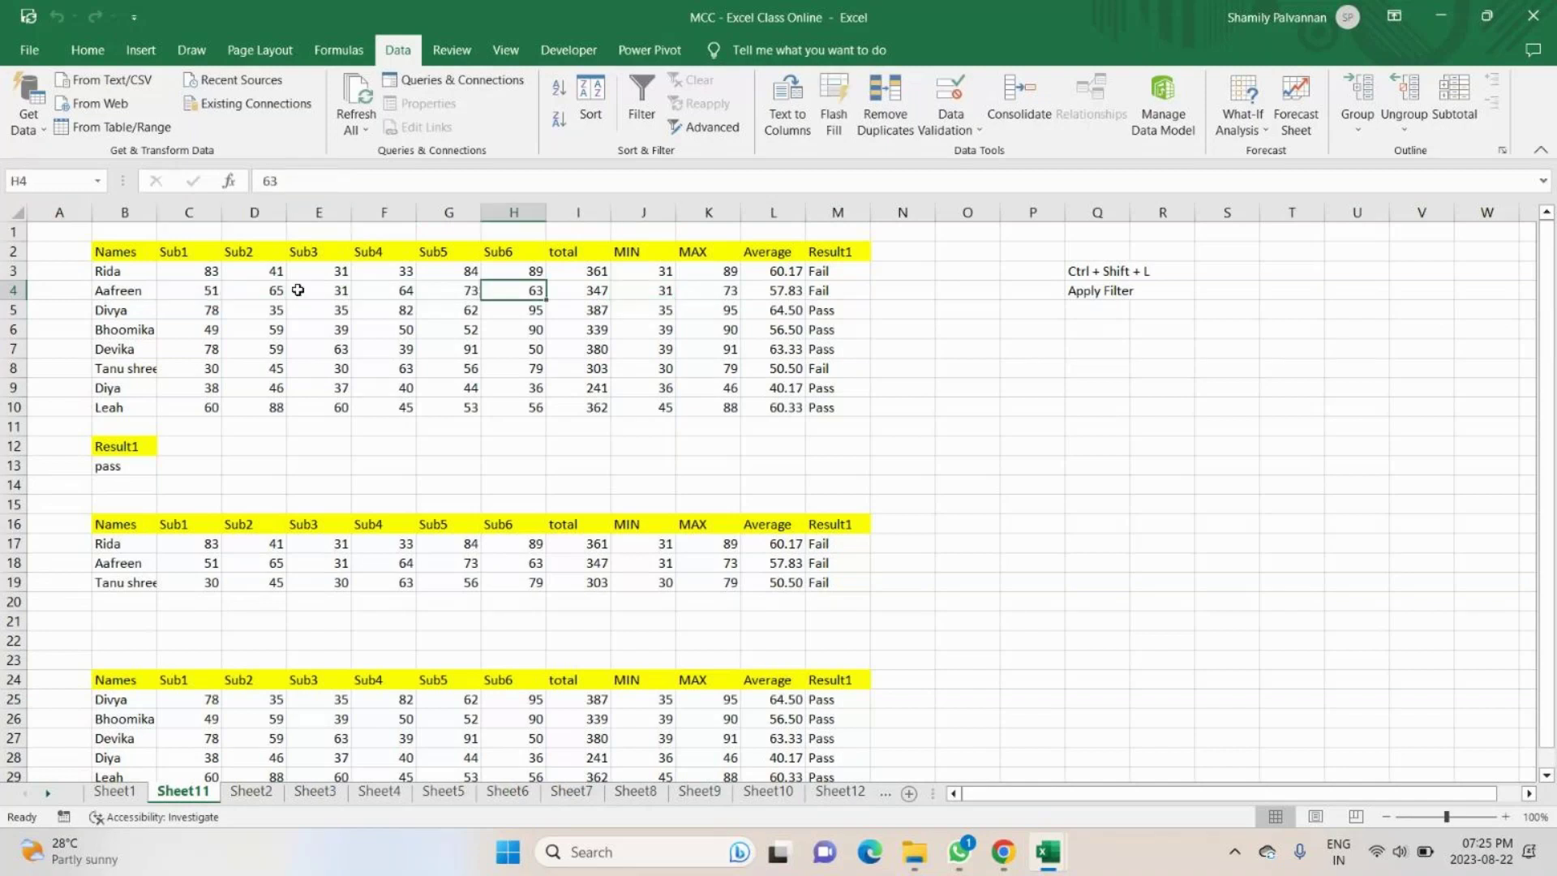
left_click(344, 291)
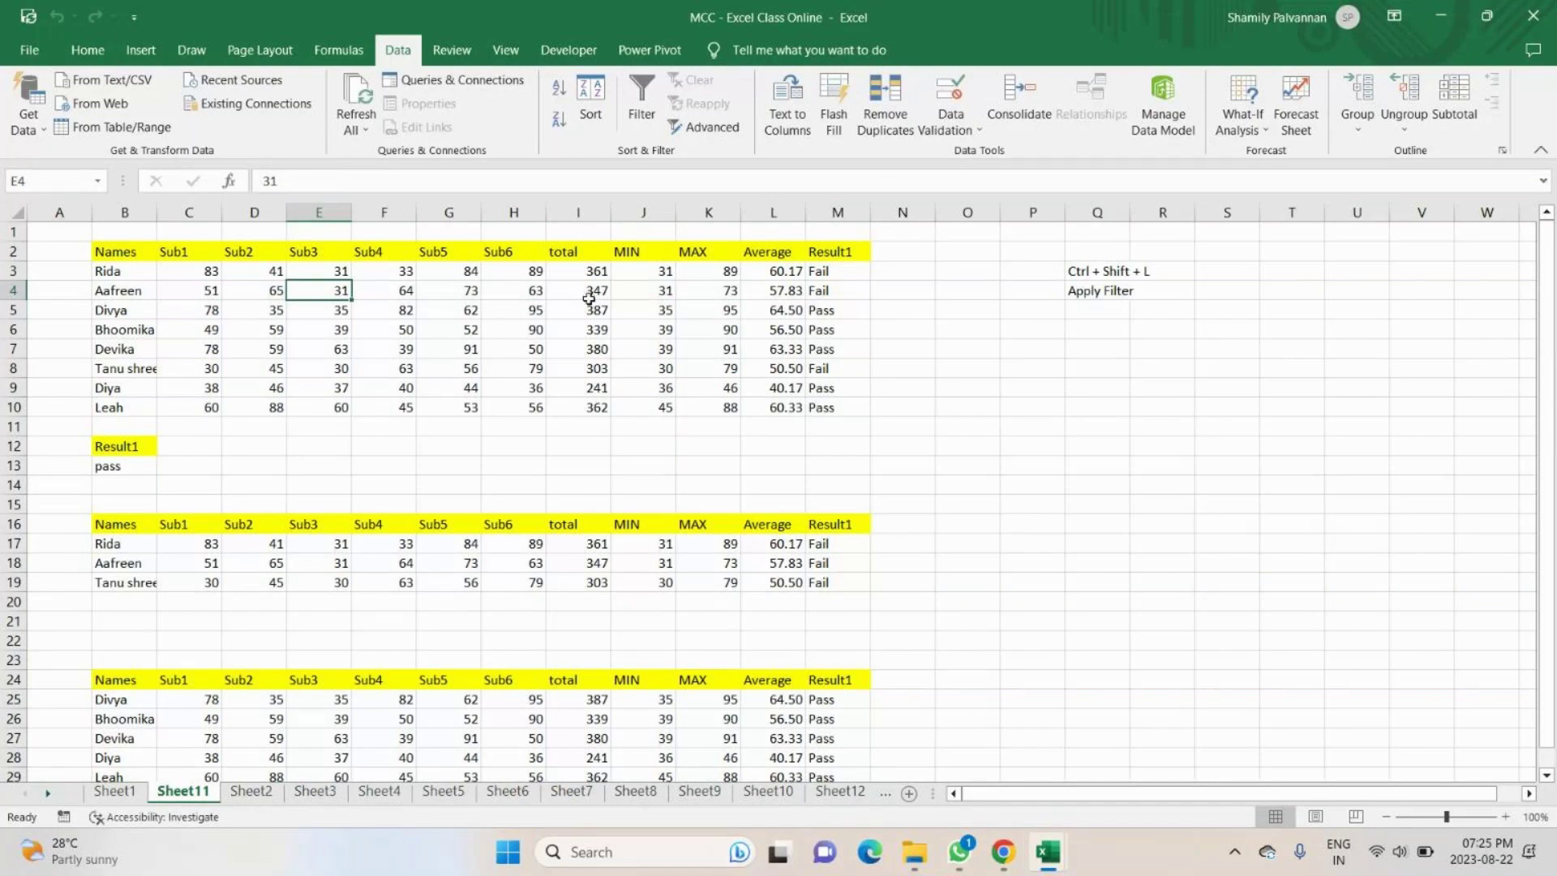
Goal Seek cell I4 to 355 by changing E4 and accept the solution.
left_click(1259, 133)
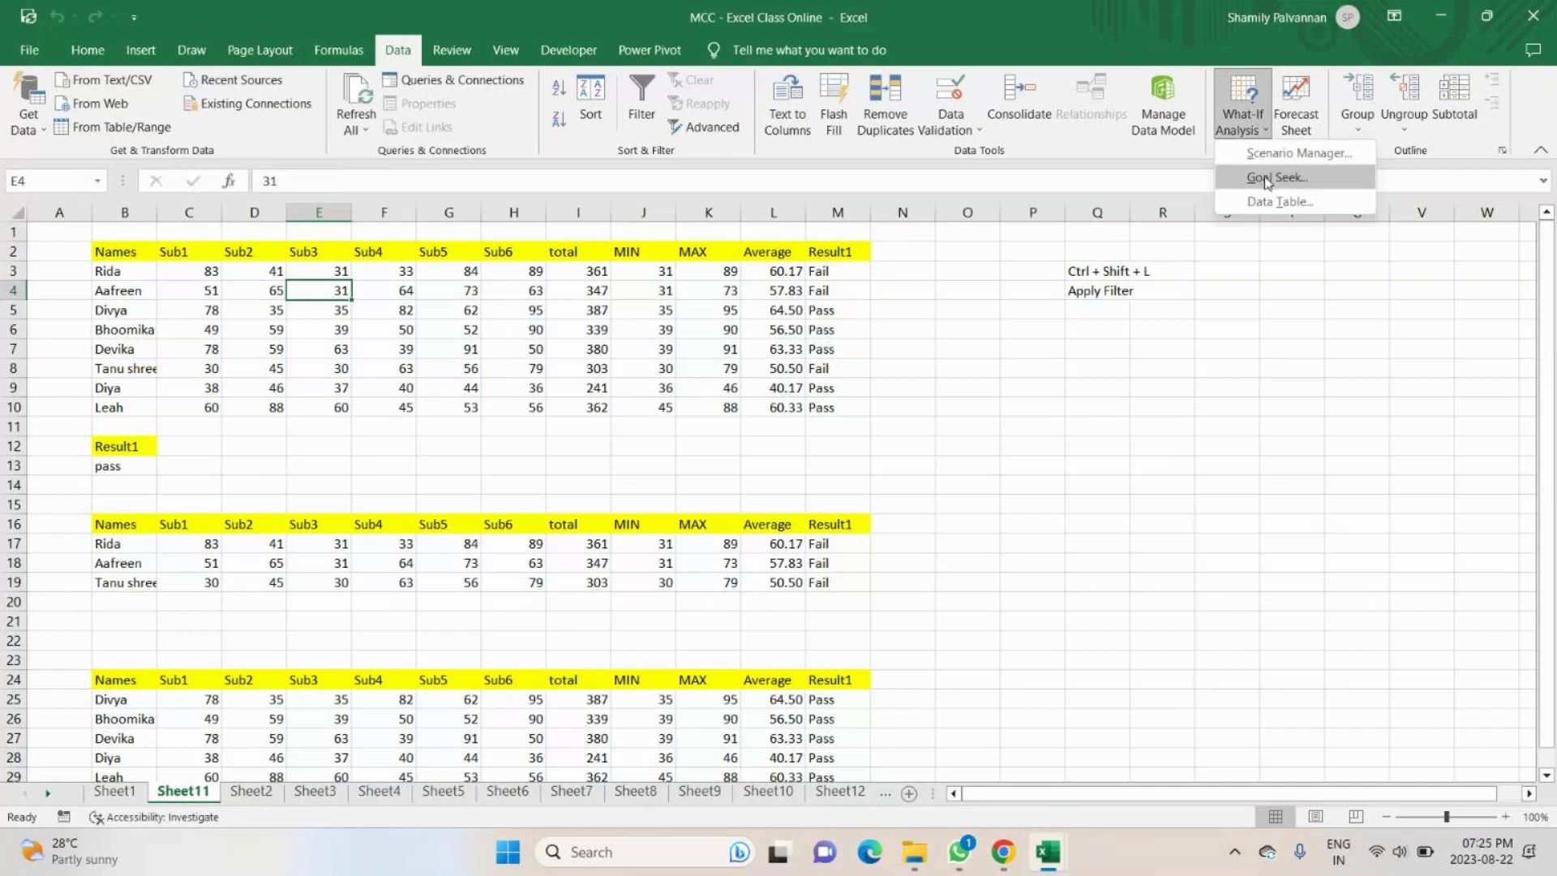
left_click(1265, 179)
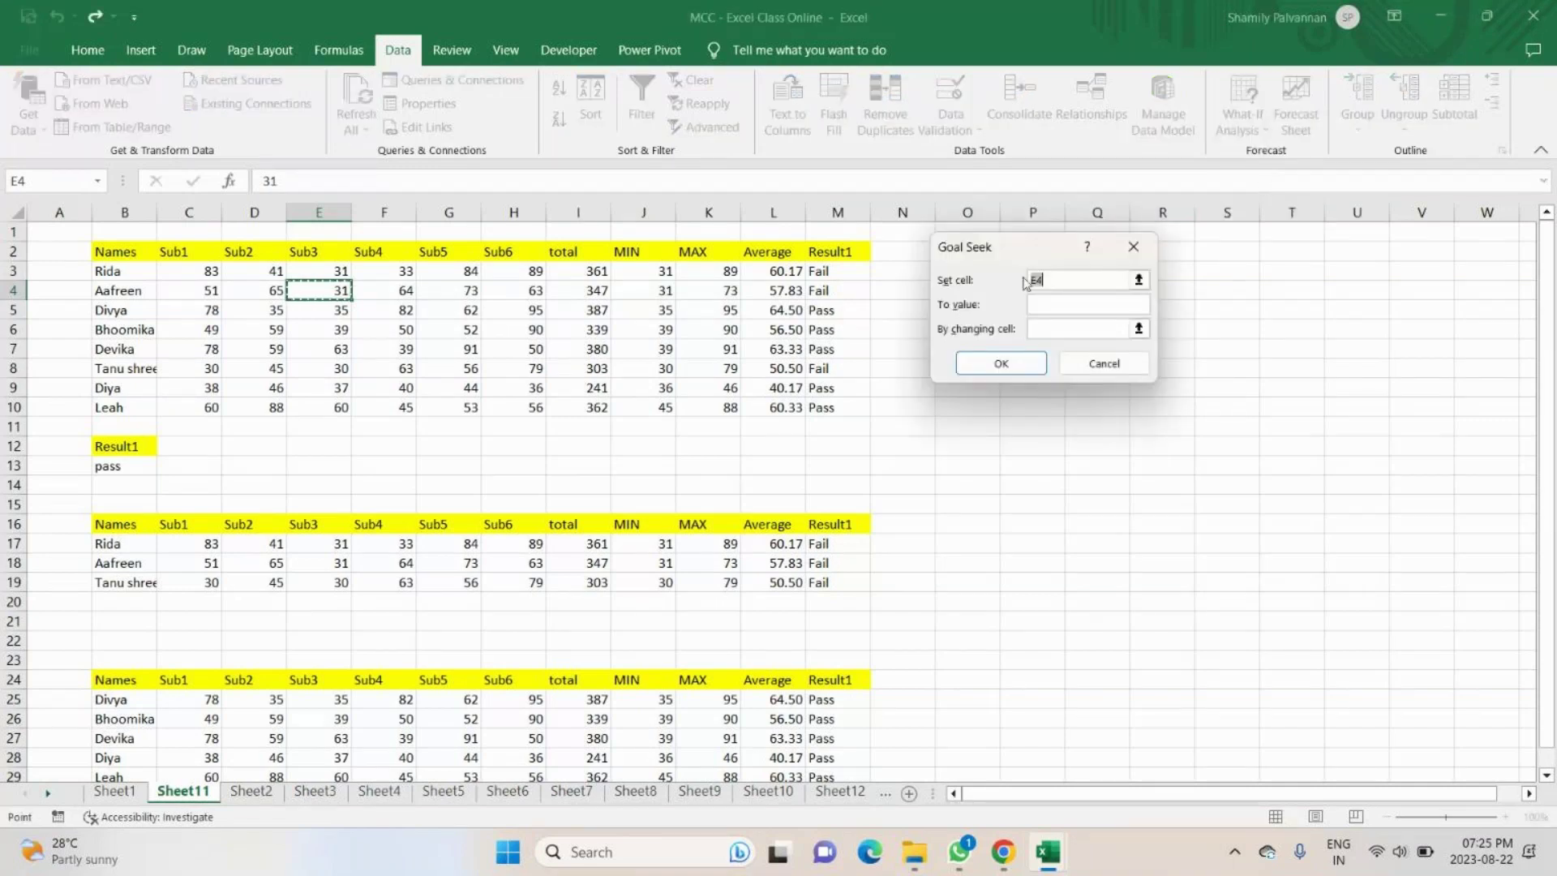
left_click(592, 288)
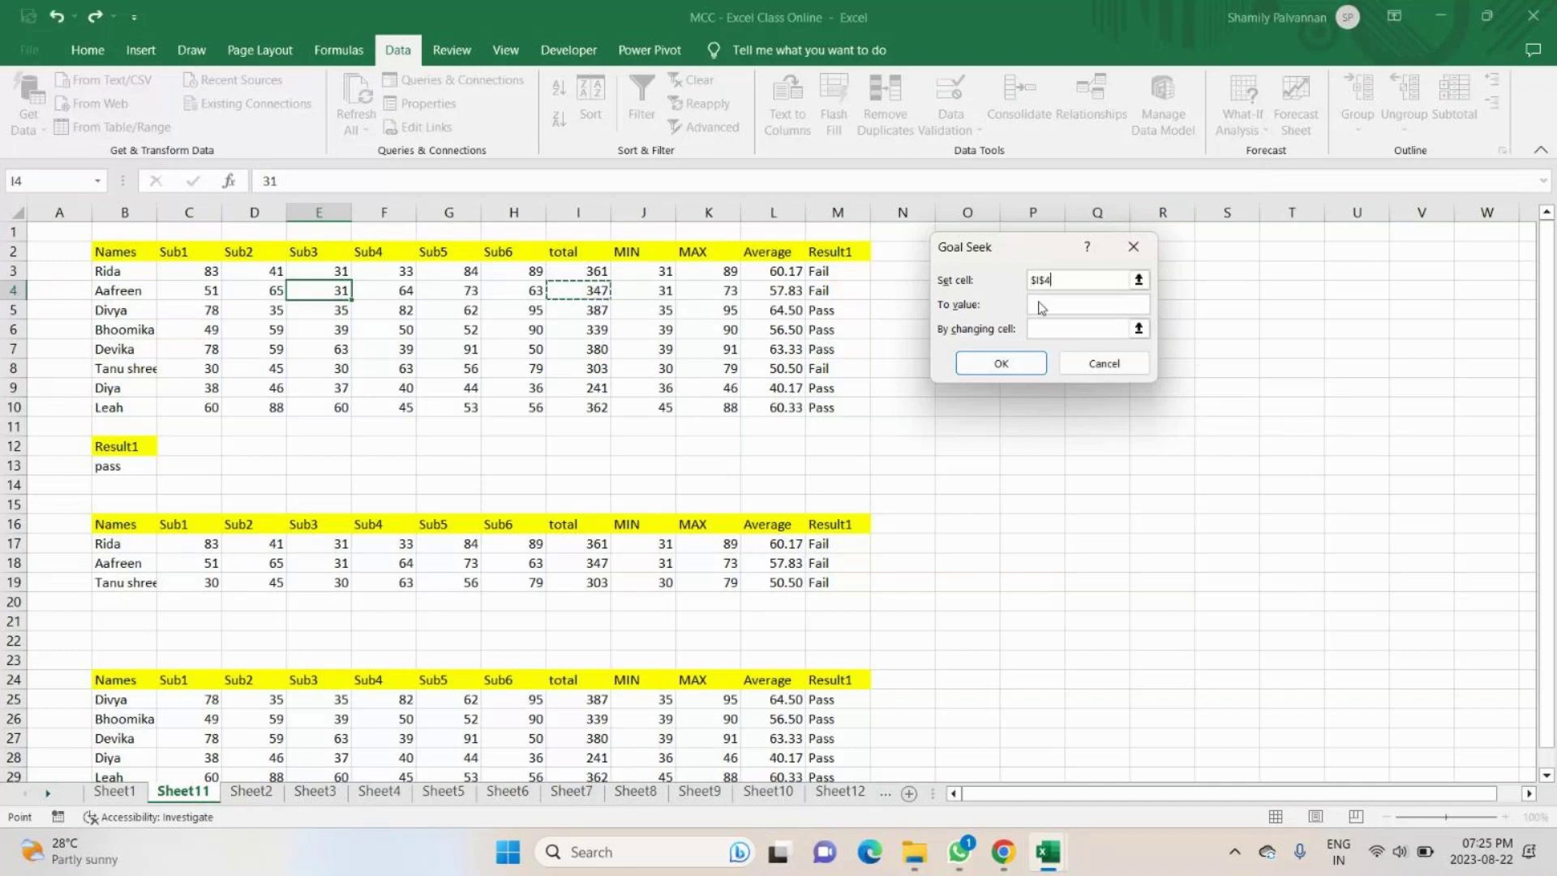
key("Tab")
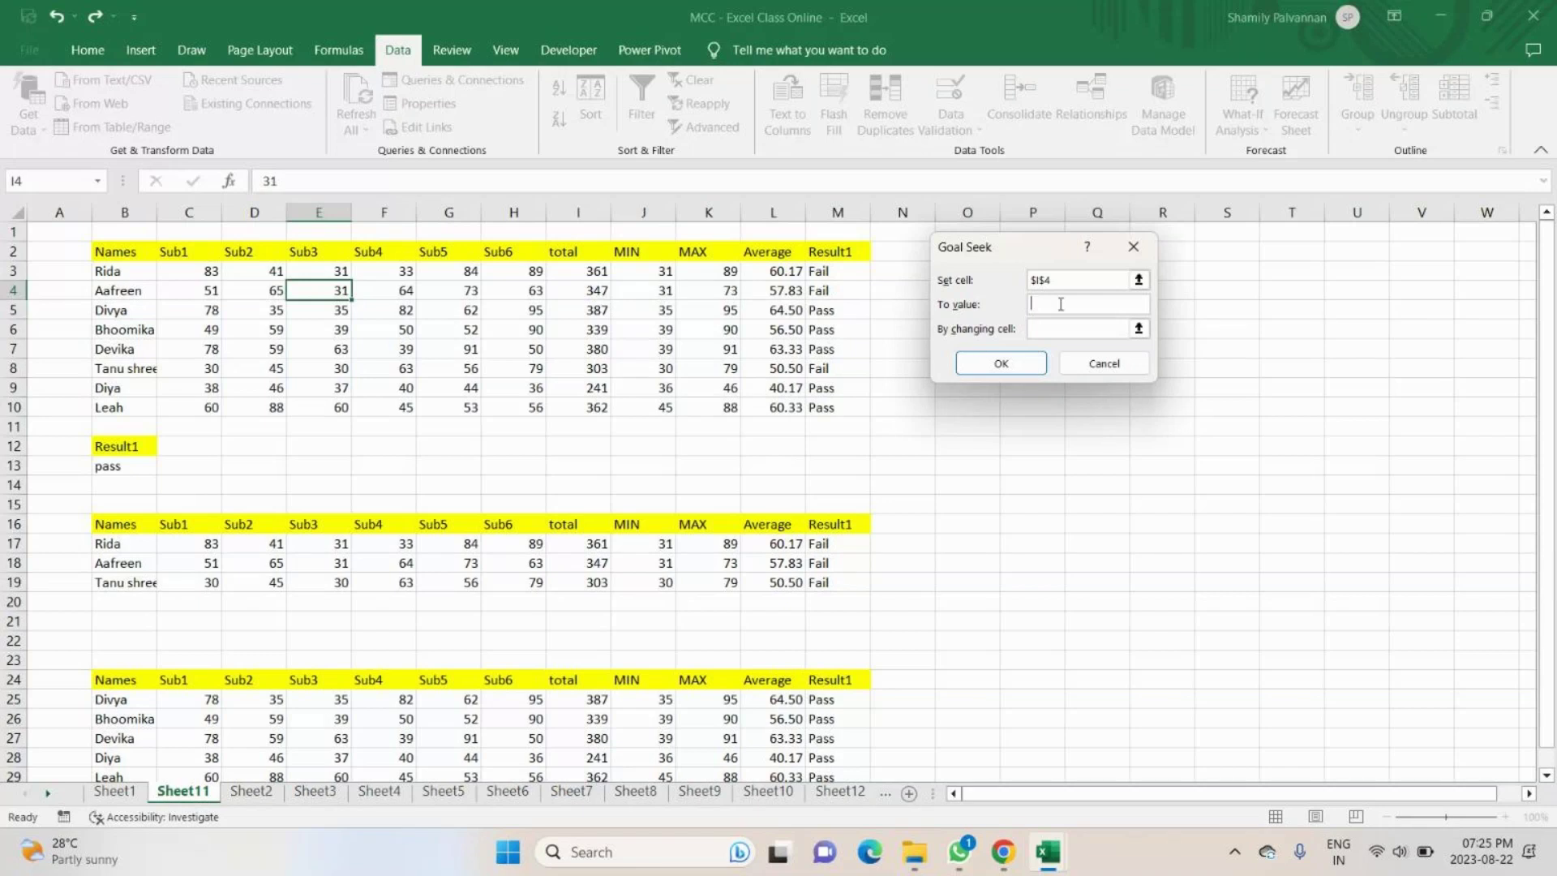
type("355")
left_click(1074, 328)
left_click(319, 290)
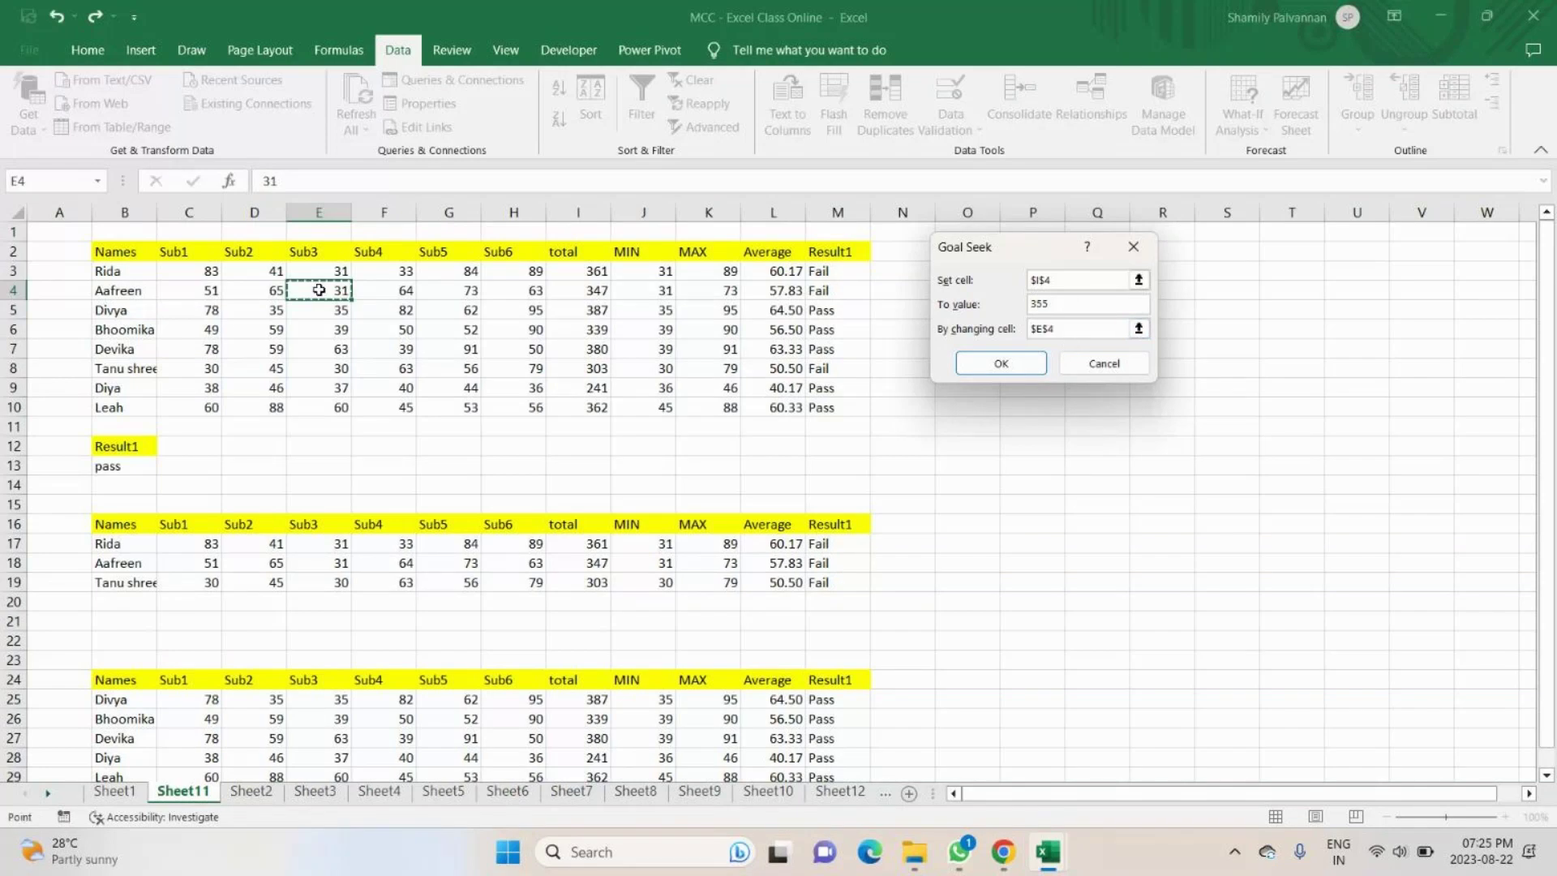
left_click(1014, 373)
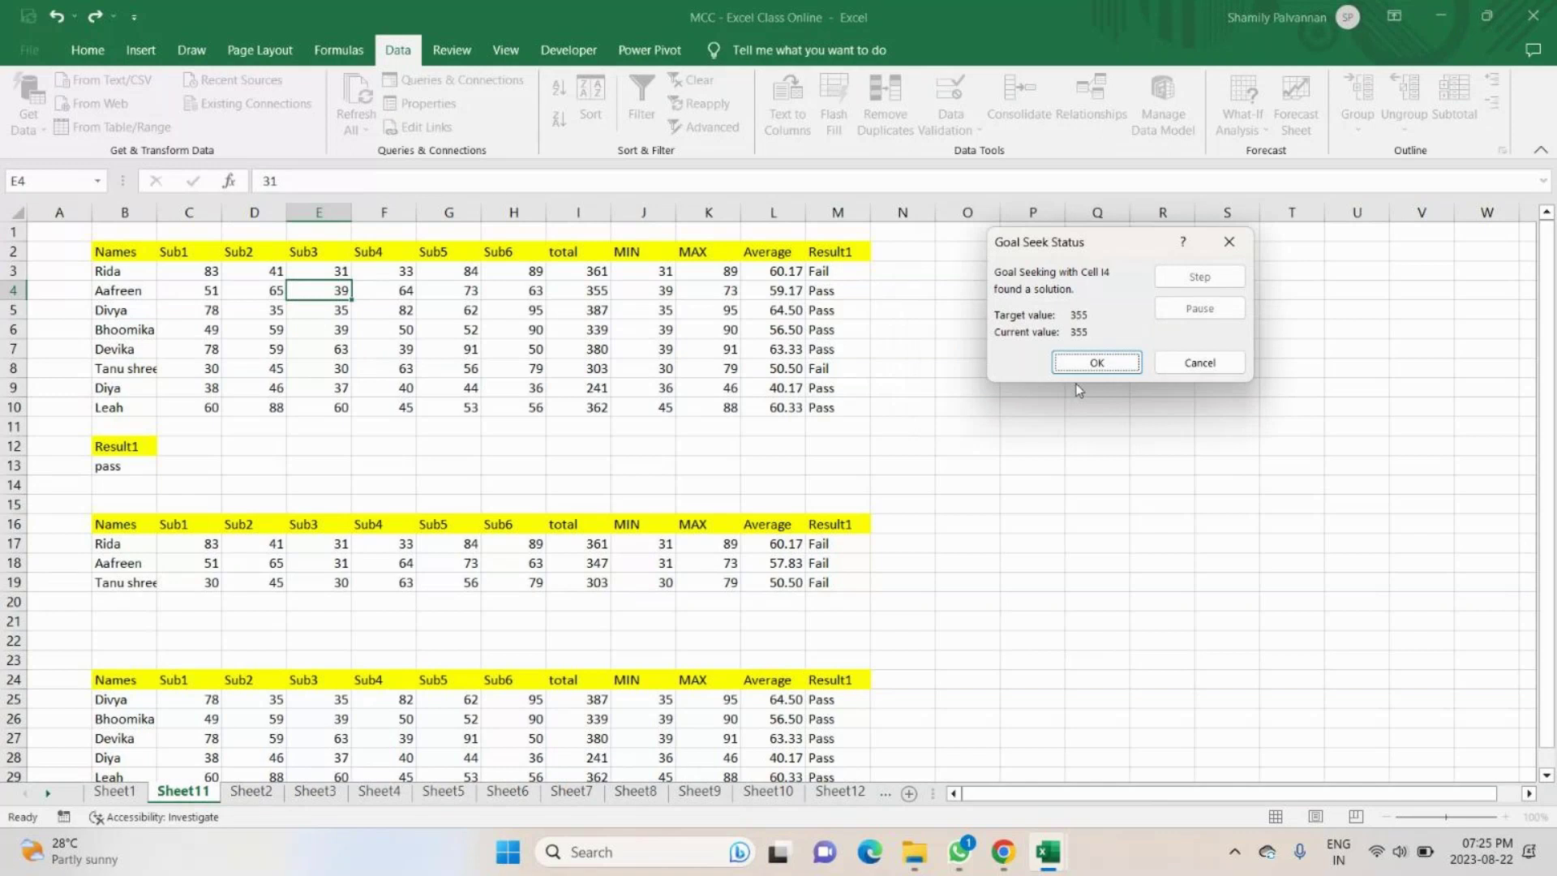
left_click(1072, 371)
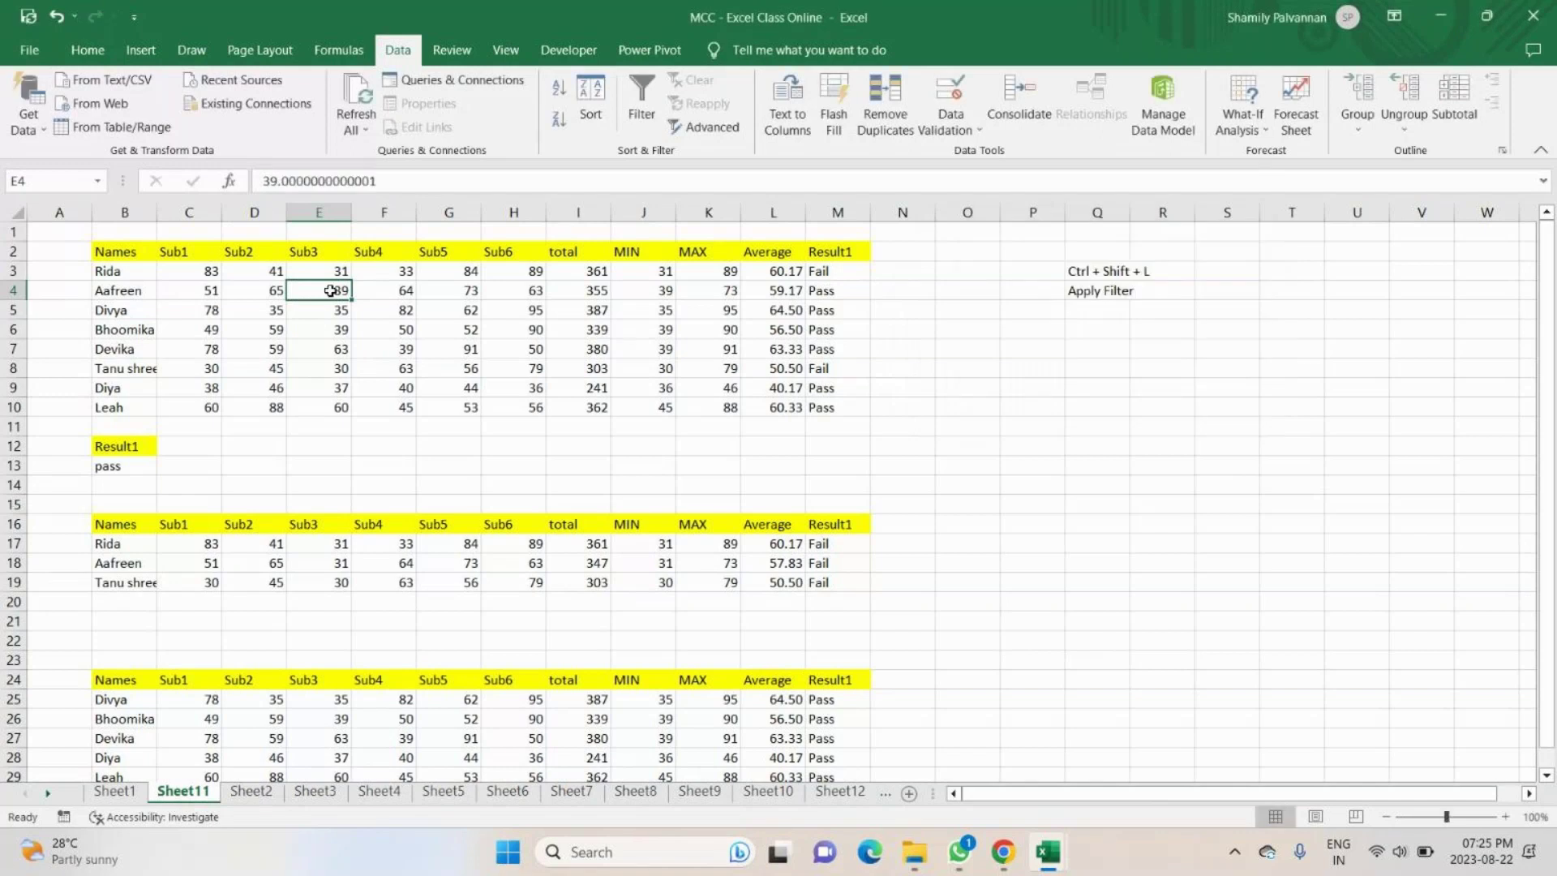
Review Aafreen's updated MIN, average, Pass/Fail and total cells in row 4.
left_click(645, 293)
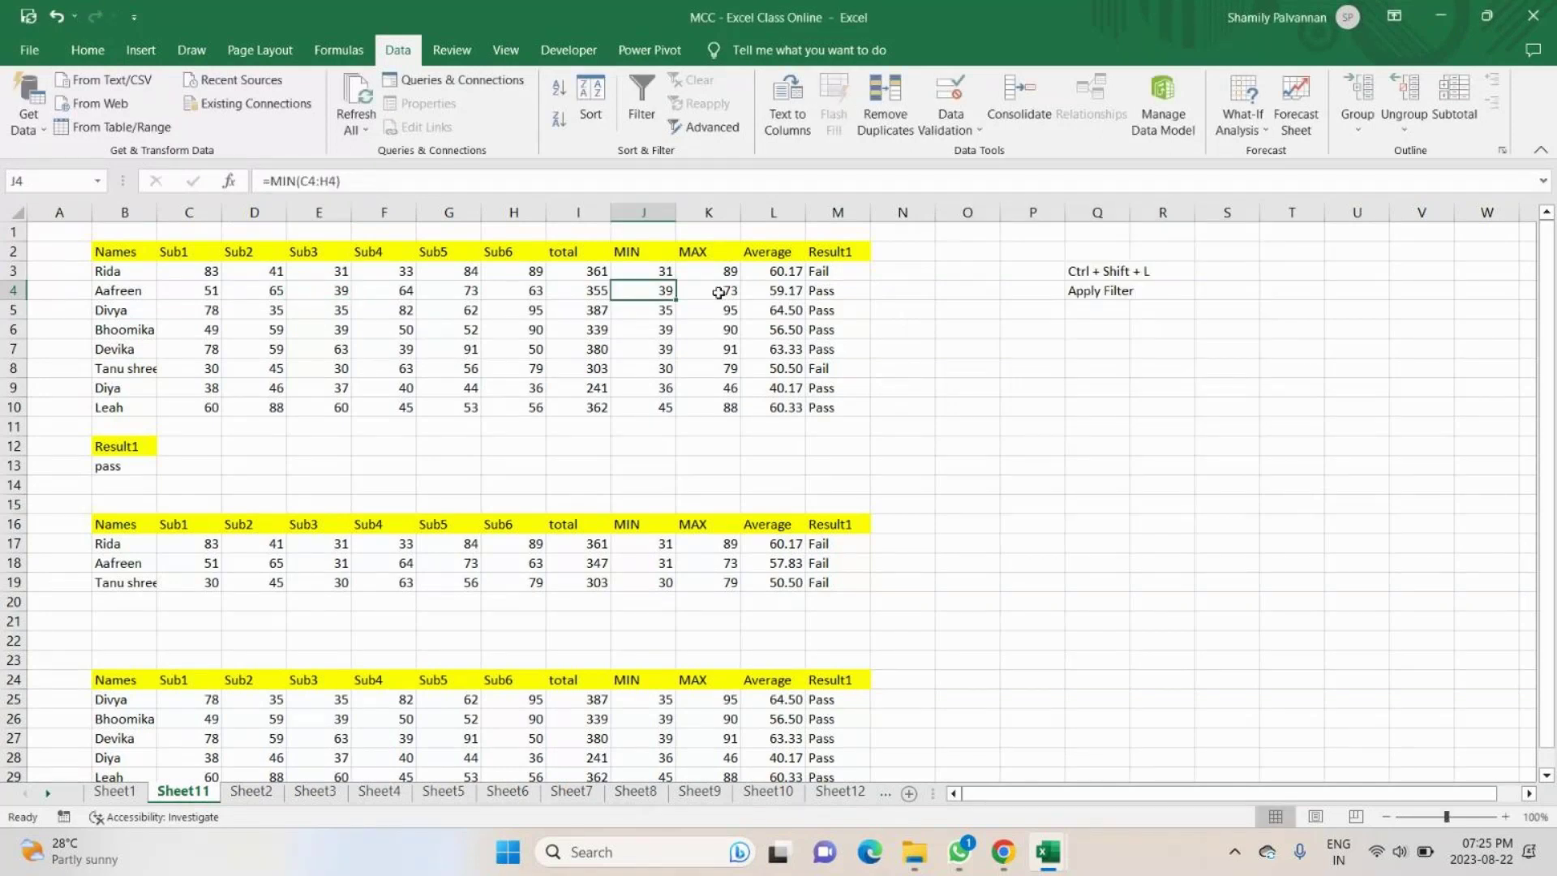
left_click(775, 292)
left_click(849, 295)
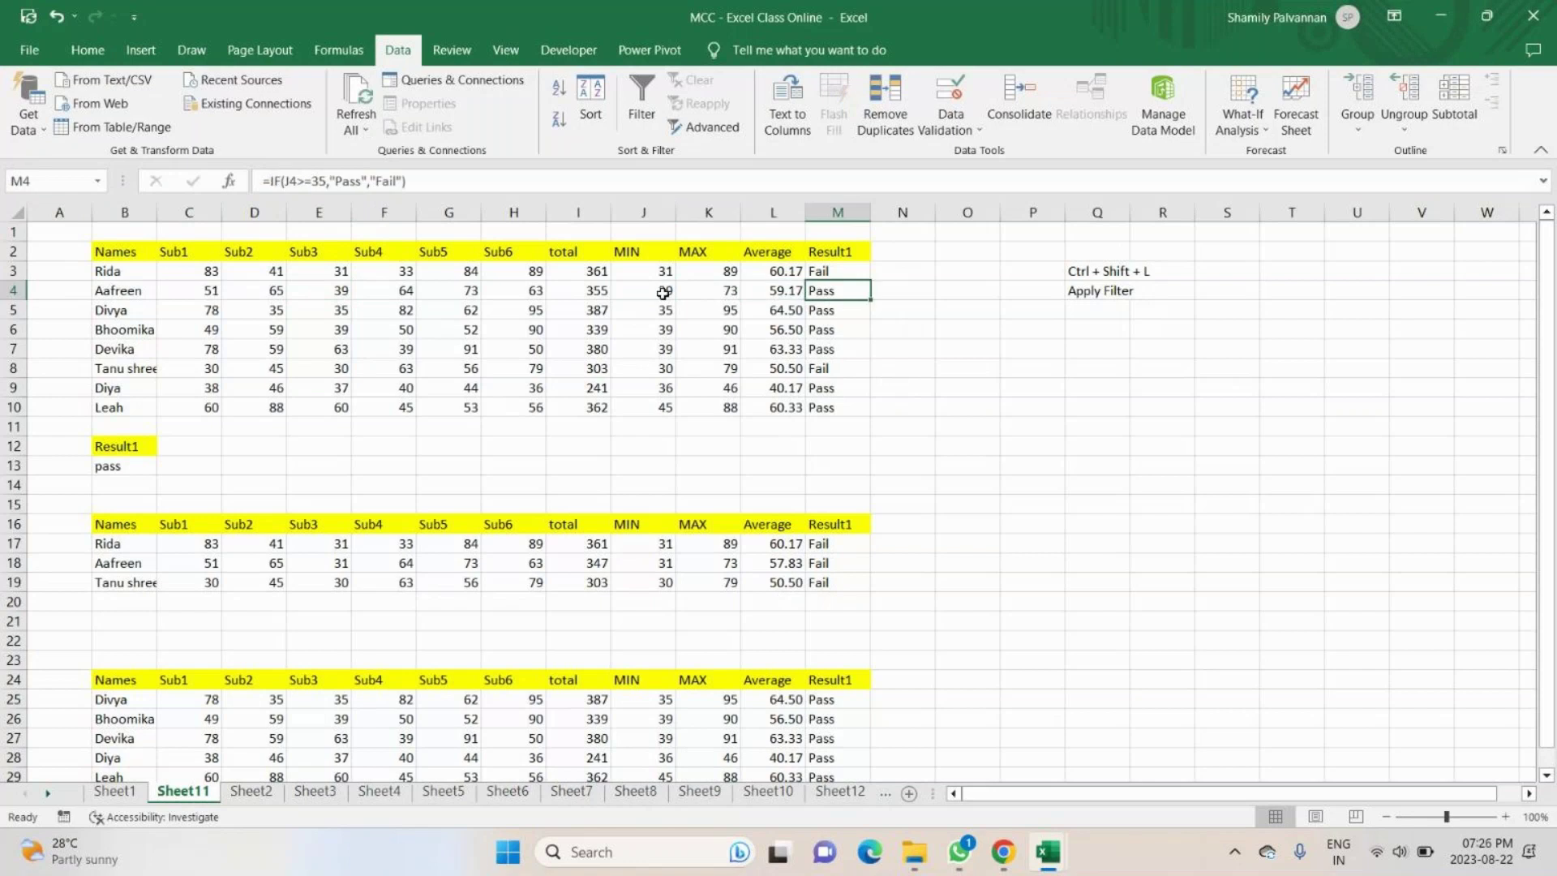
key("Left")
key("Left")
key("Left")
key("Left")
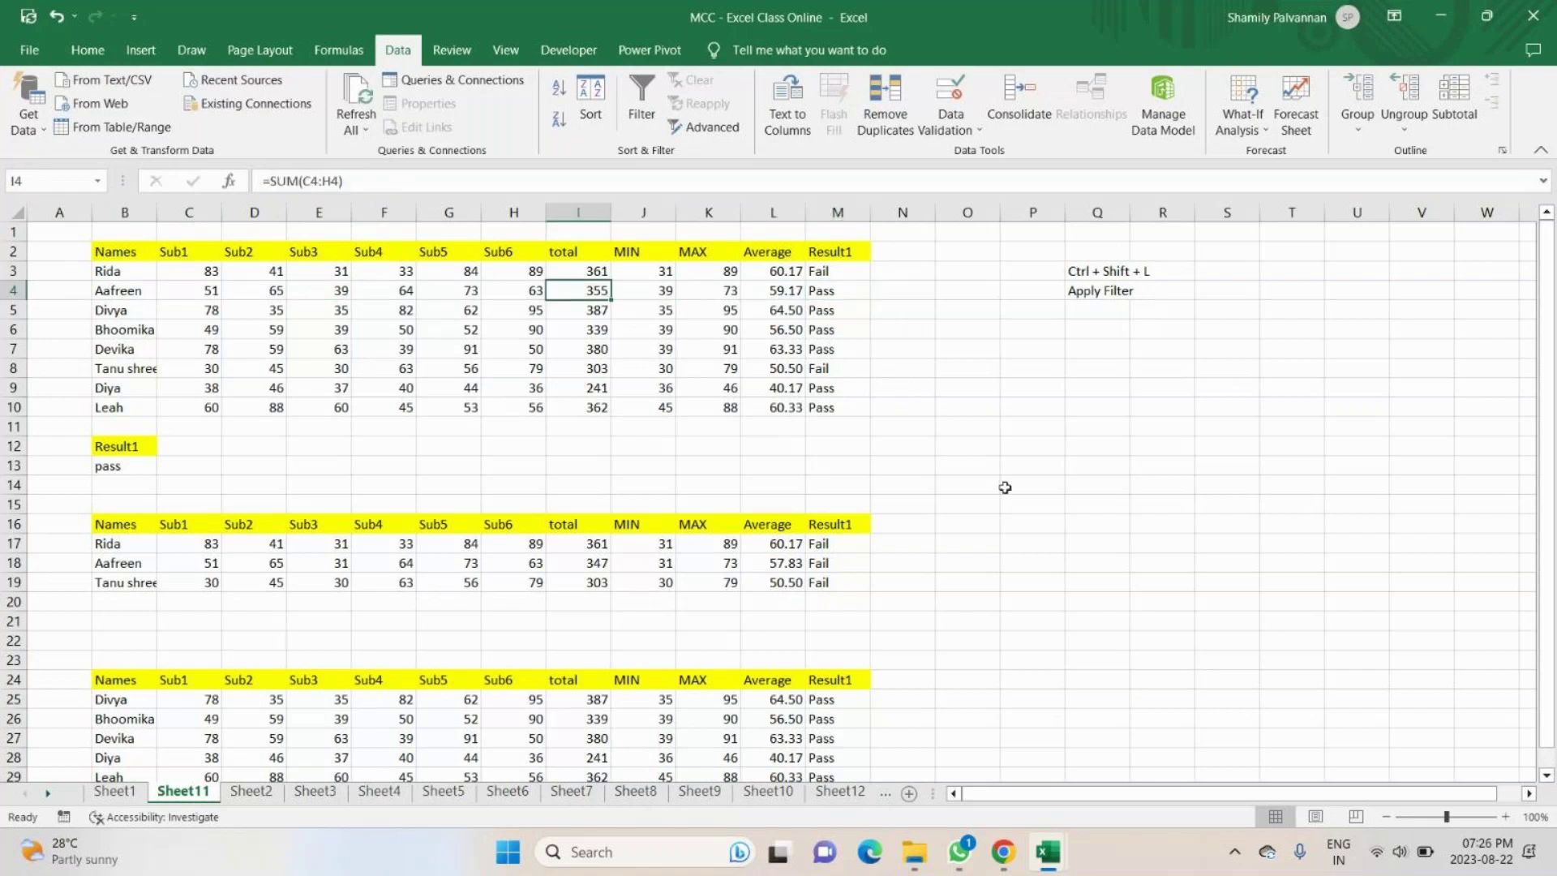
Undo the Goal Seek change, then give Aafreen's row B4:M4 a light blue fill and bold text.
key("ctrl+z")
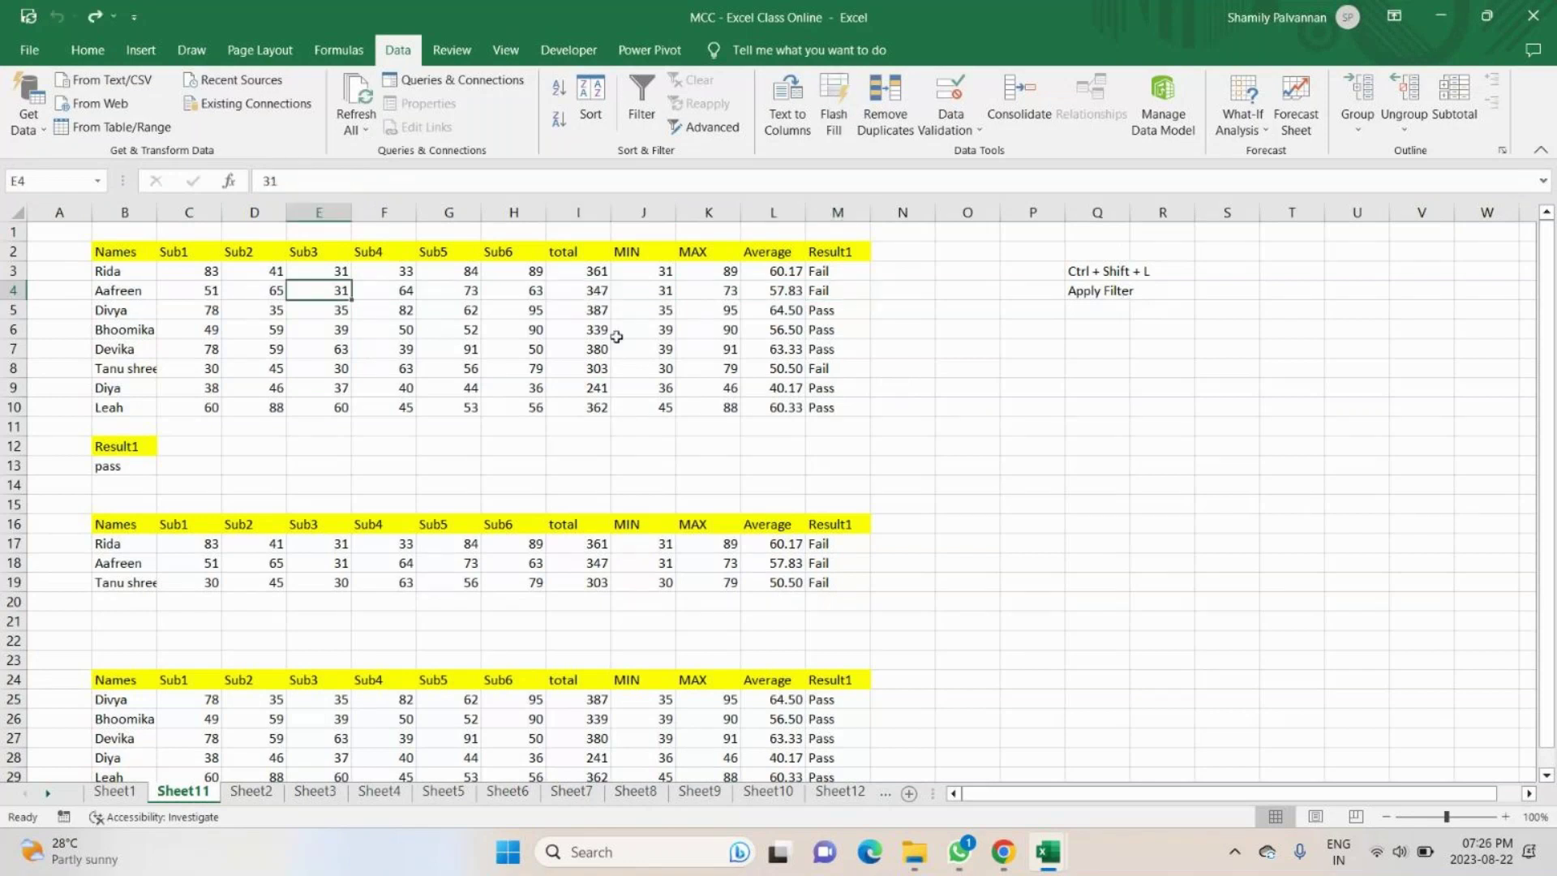
left_click_drag(122, 290, 827, 288)
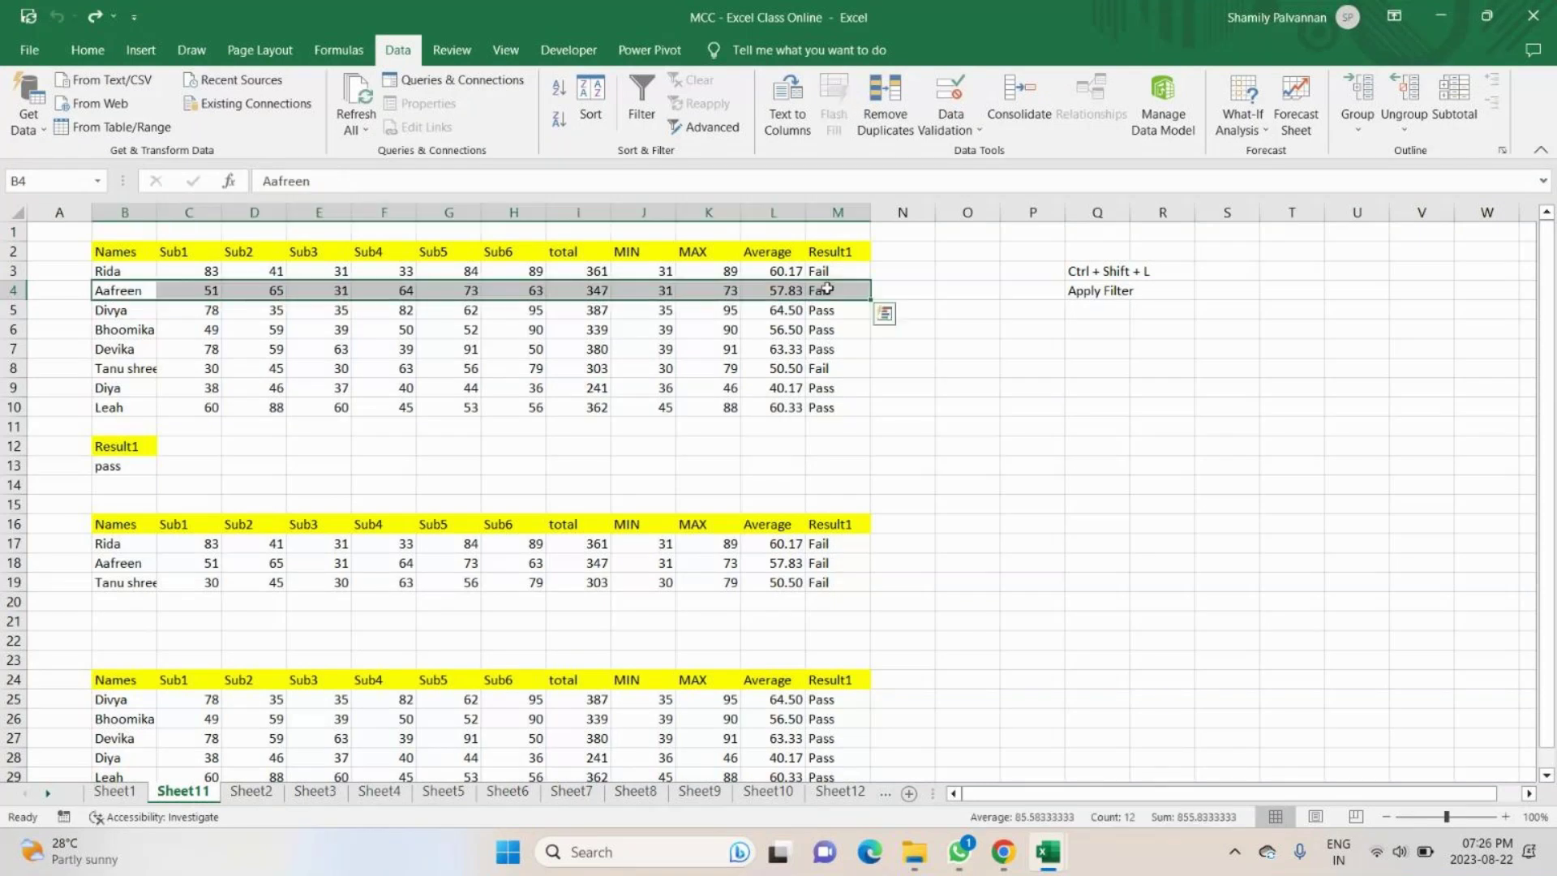
left_click(87, 49)
left_click(383, 120)
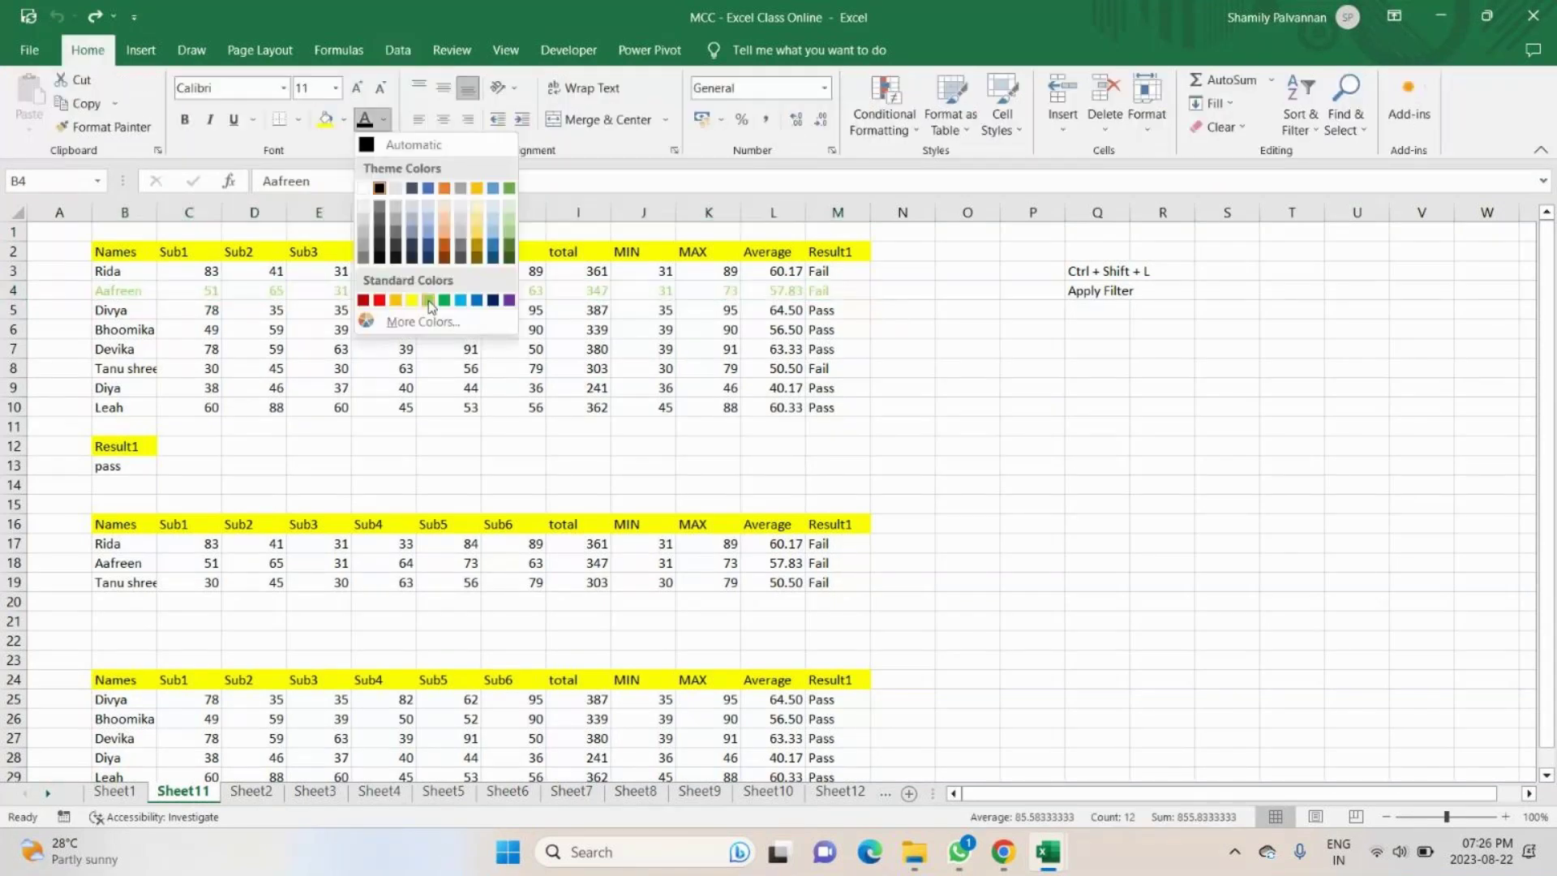
left_click(344, 120)
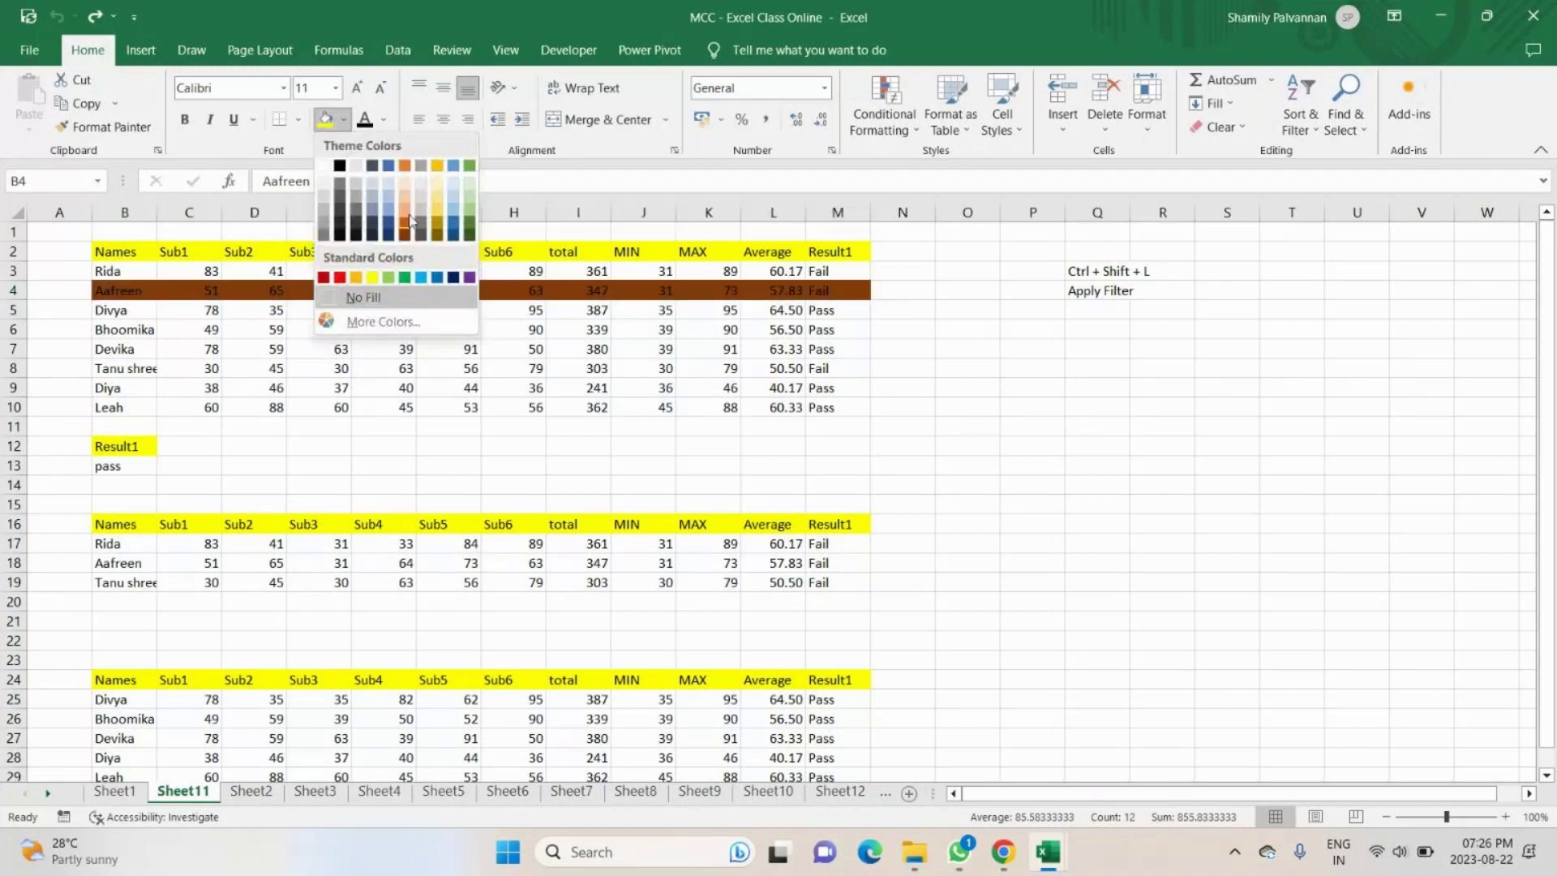
left_click(388, 182)
left_click(389, 387)
left_click_drag(110, 290, 839, 292)
left_click(185, 119)
left_click(321, 349)
Colour Aafreen's Sub3, total, result, MIN, MAX and Average values red.
left_click(328, 295)
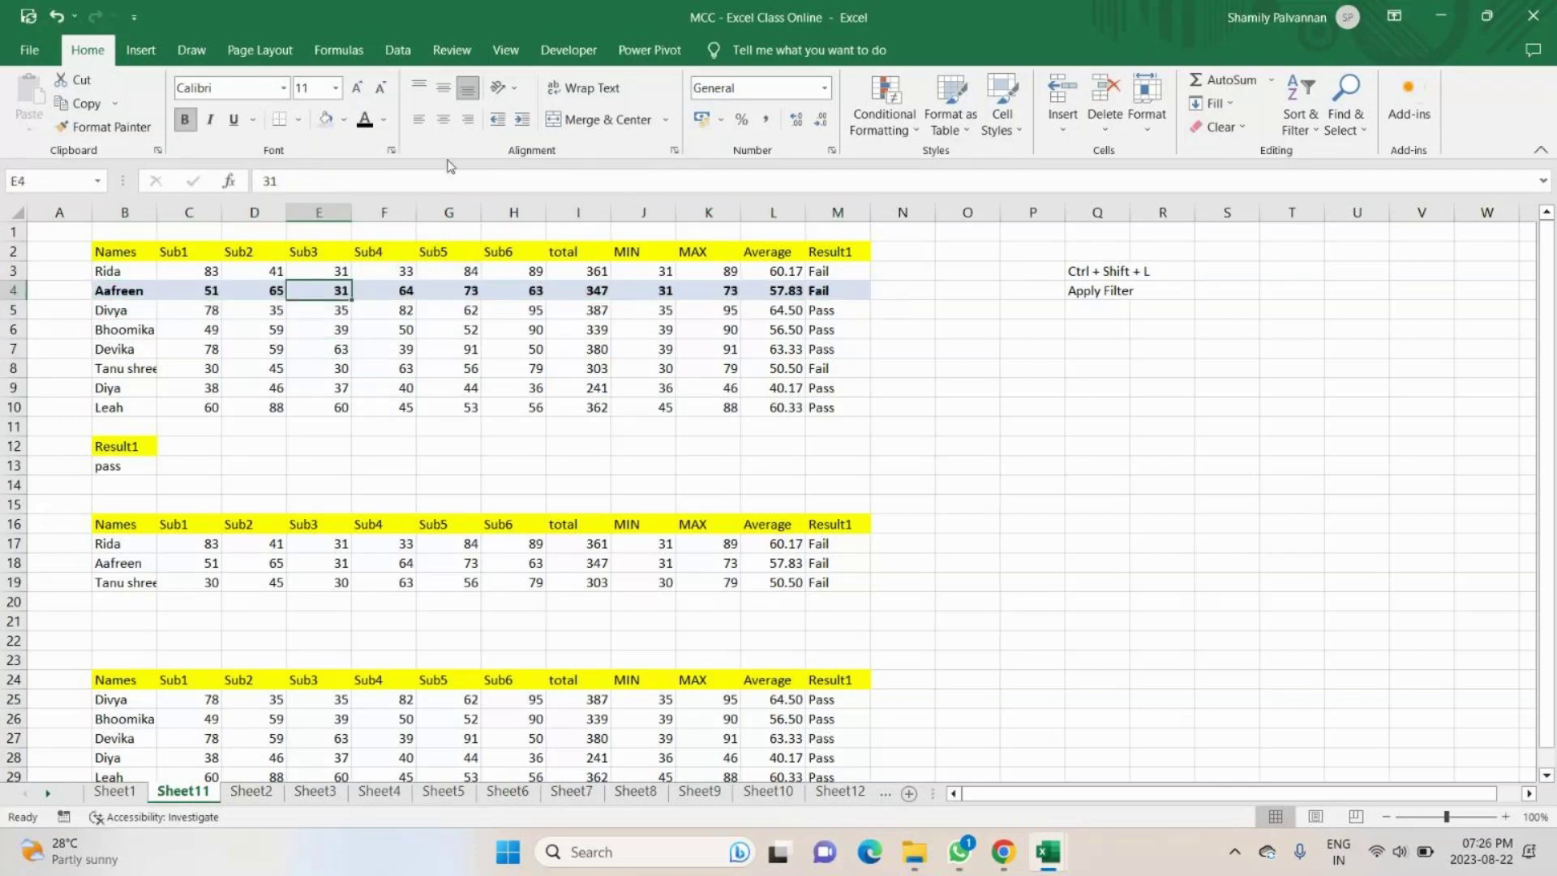
left_click(384, 120)
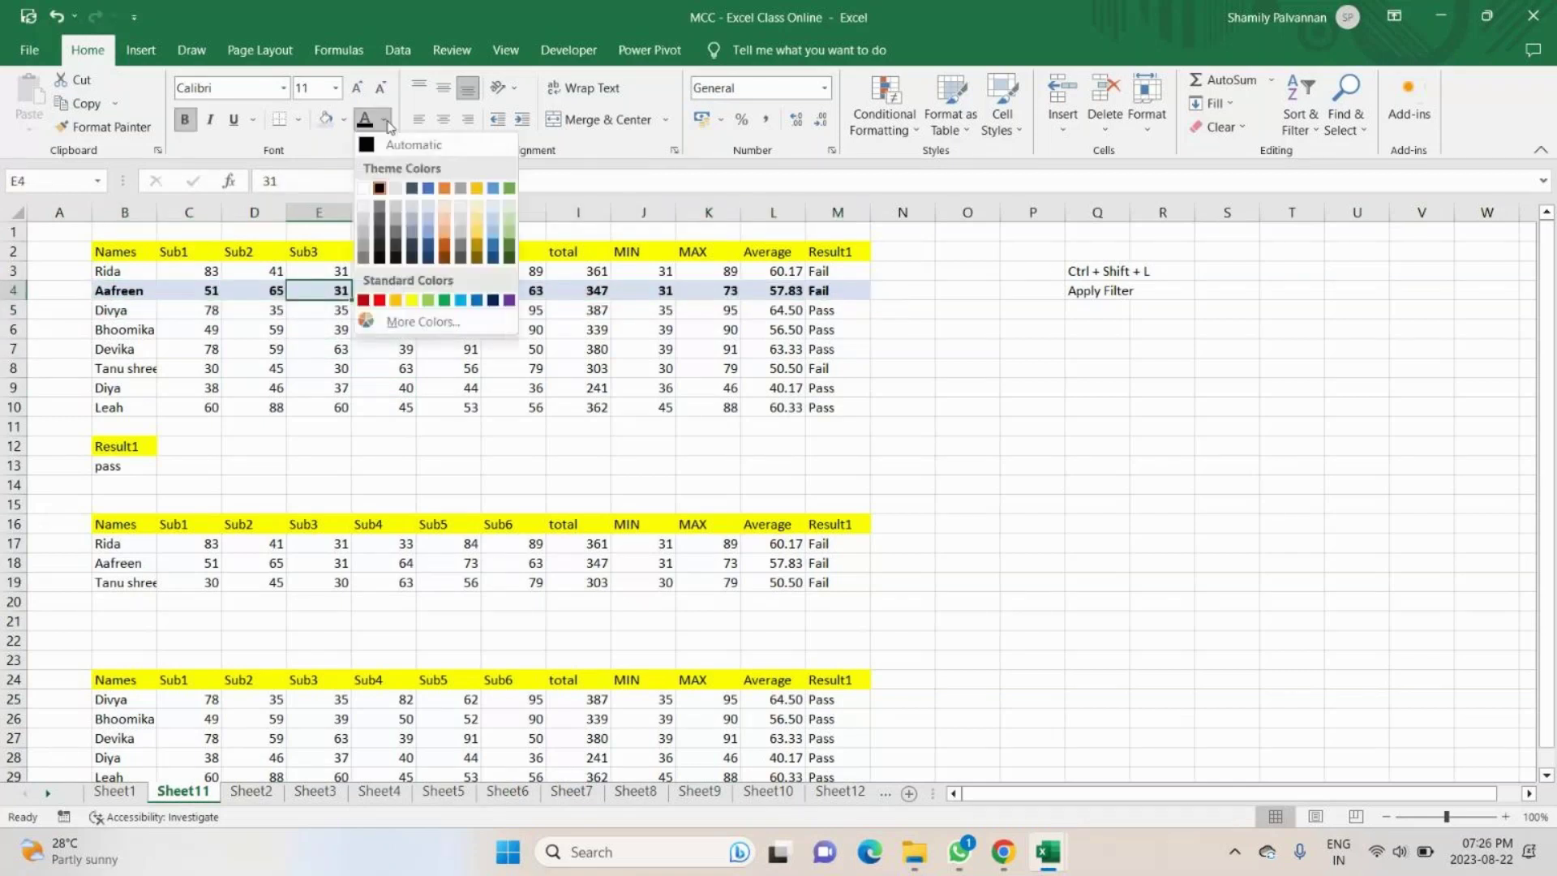
left_click(367, 300)
key("Right")
key("Right")
key("Right")
key("Right")
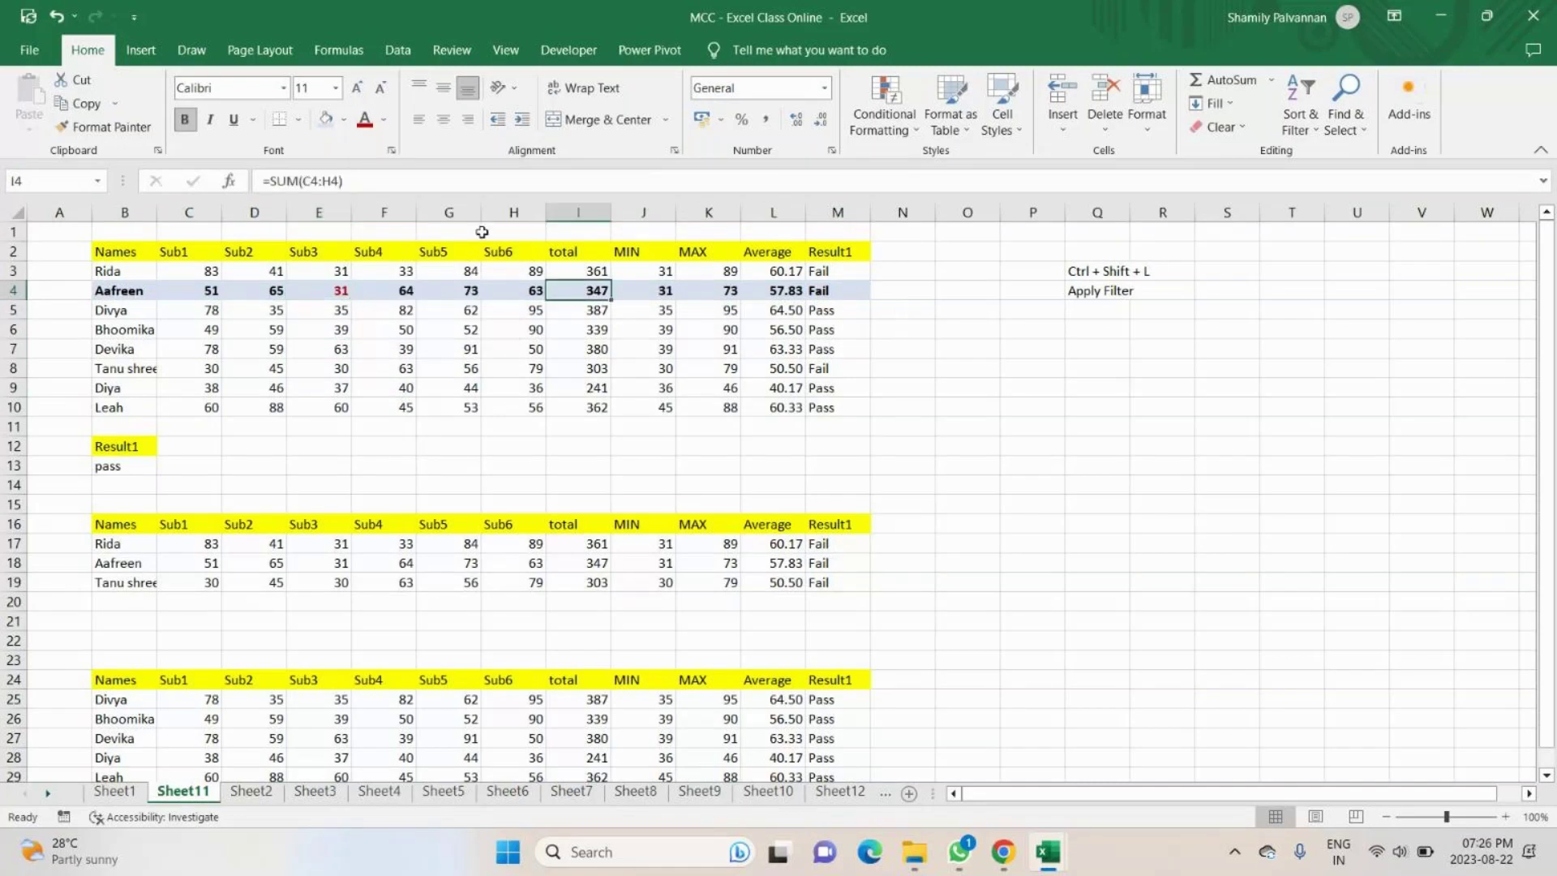
key("F4")
key("Right")
key("Right")
key("Right")
key("Right")
key("F4")
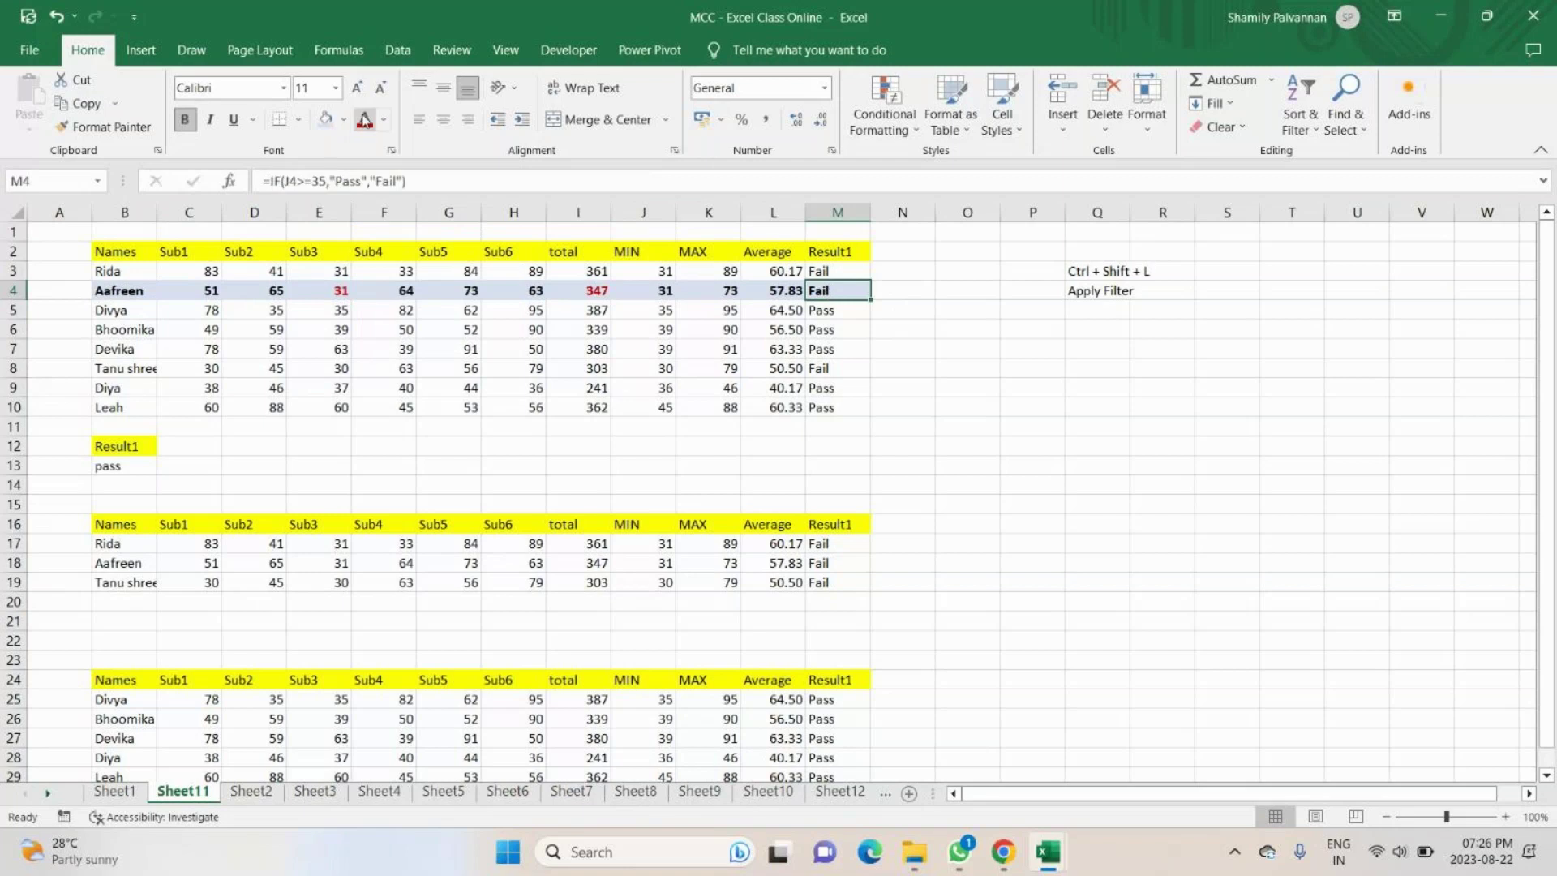
left_click(653, 288)
key("shift+Right")
key("shift+Right")
key("F4")
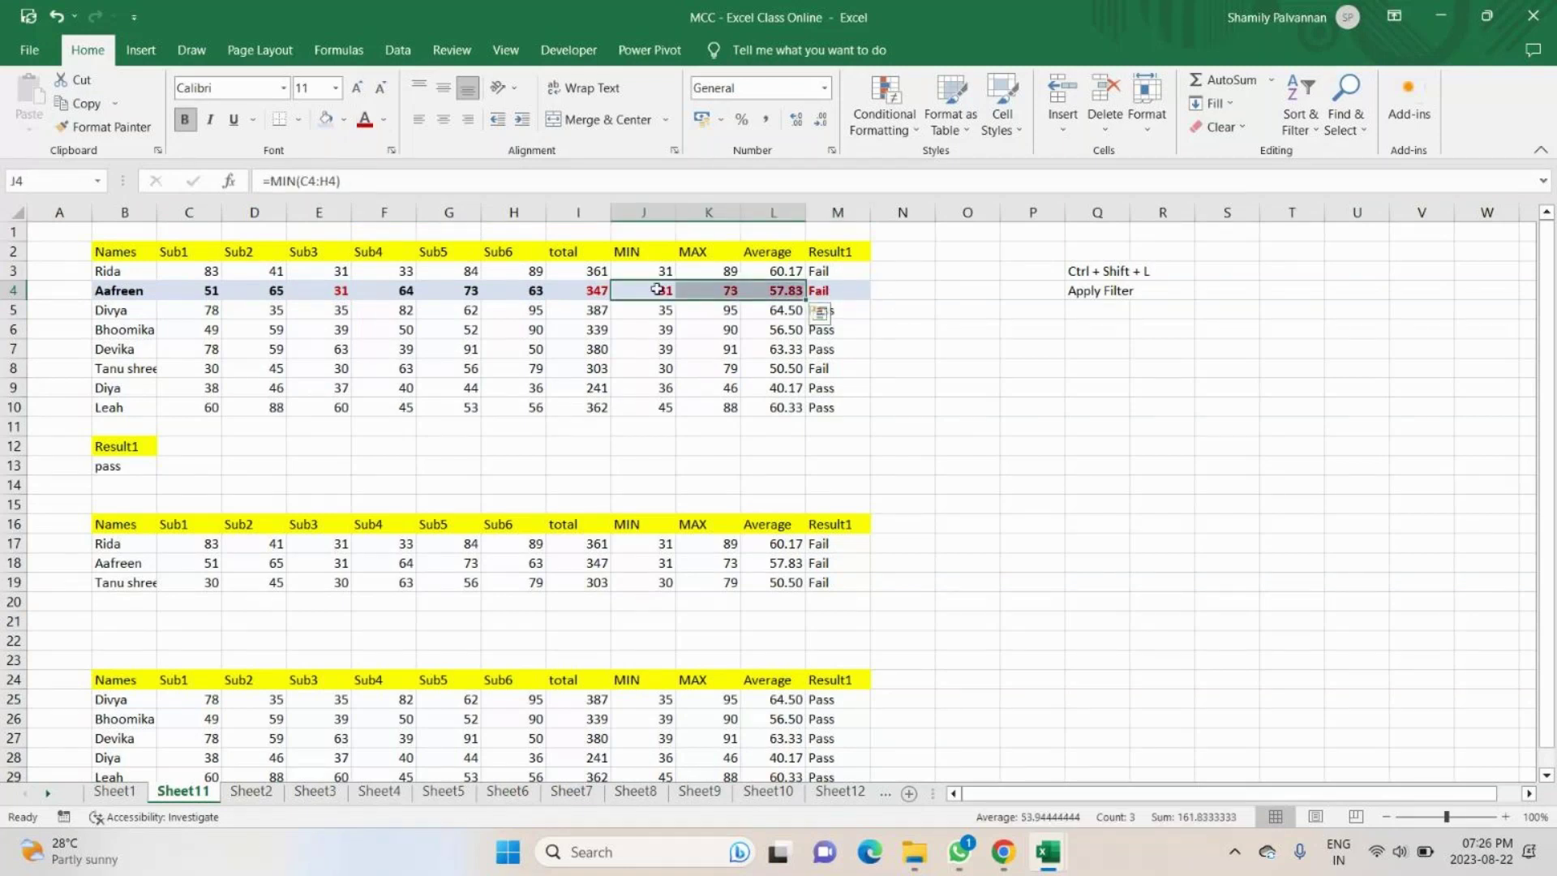
Make the total 347 in I4 bold.
left_click(838, 484)
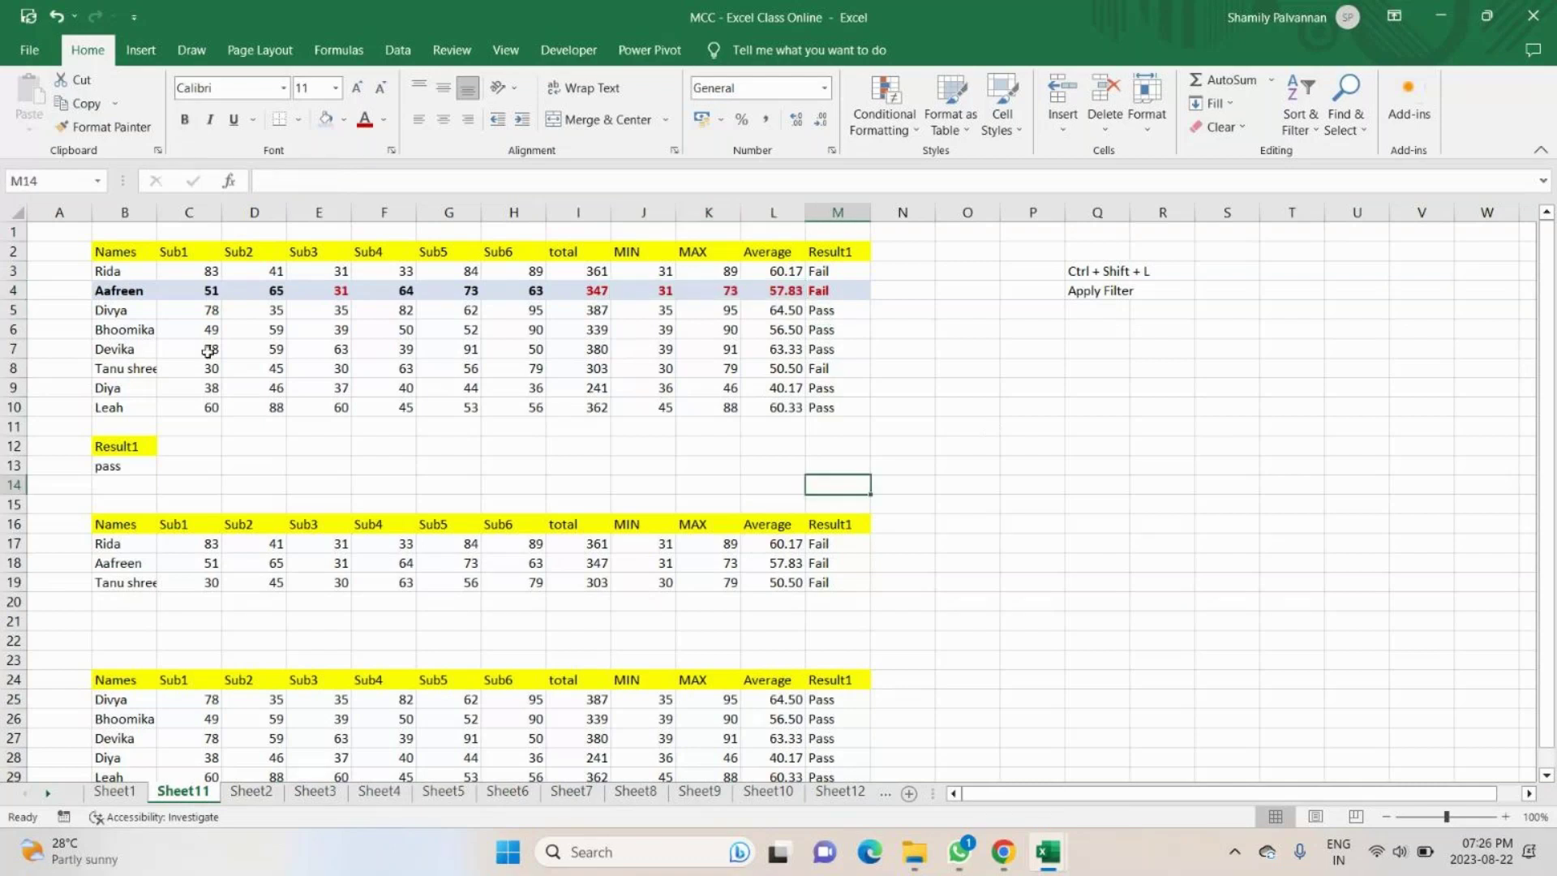
left_click(587, 288)
key("ctrl+b")
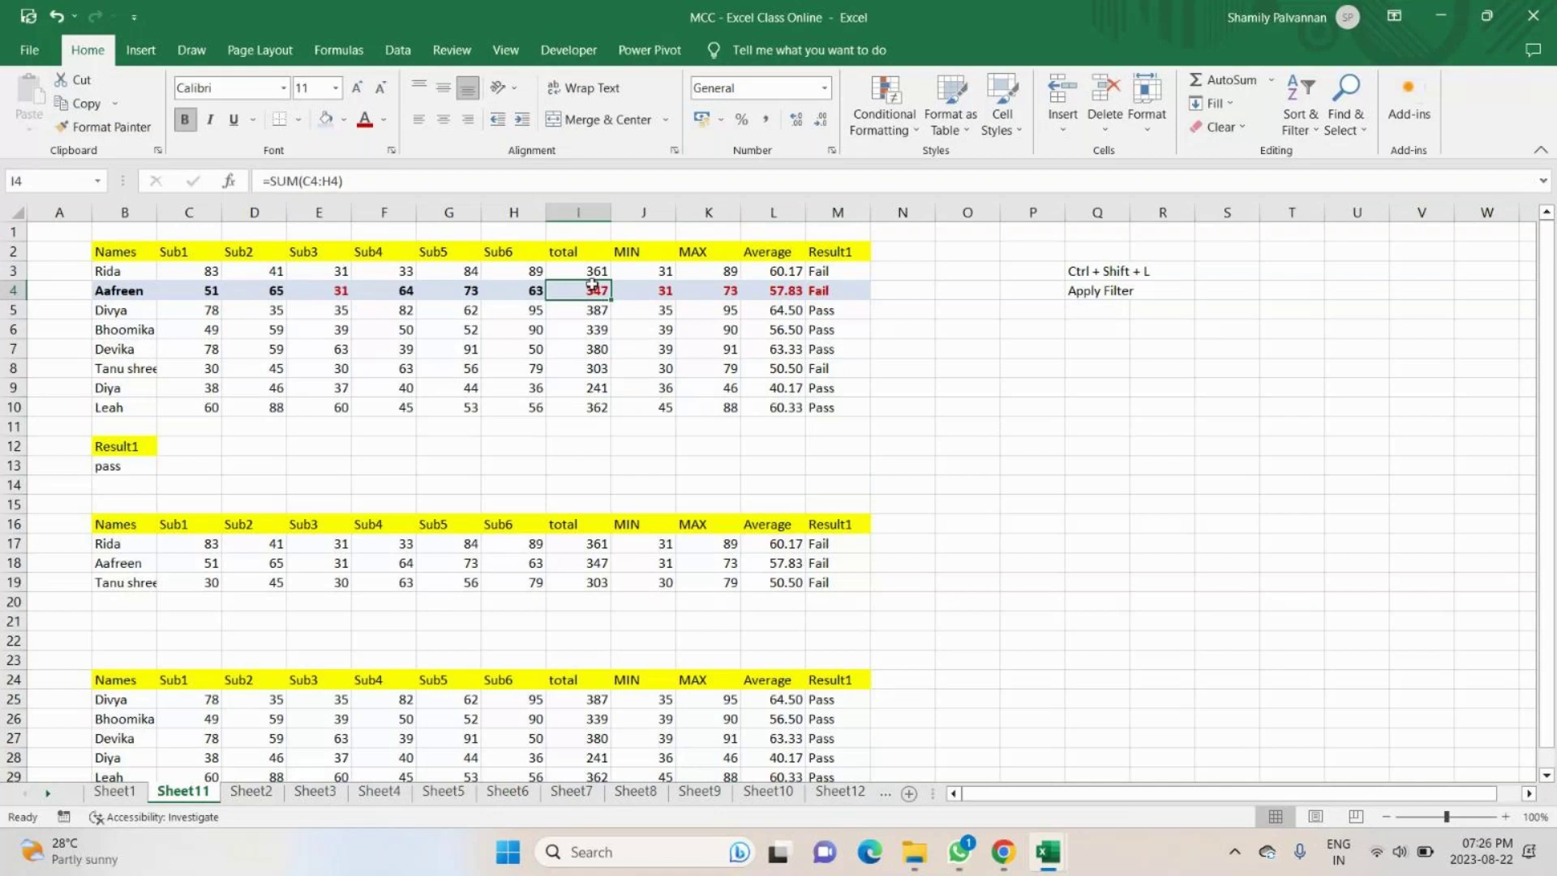
Goal Seek $I$4 to 355 by changing $E$4 and accept the result.
left_click(407, 52)
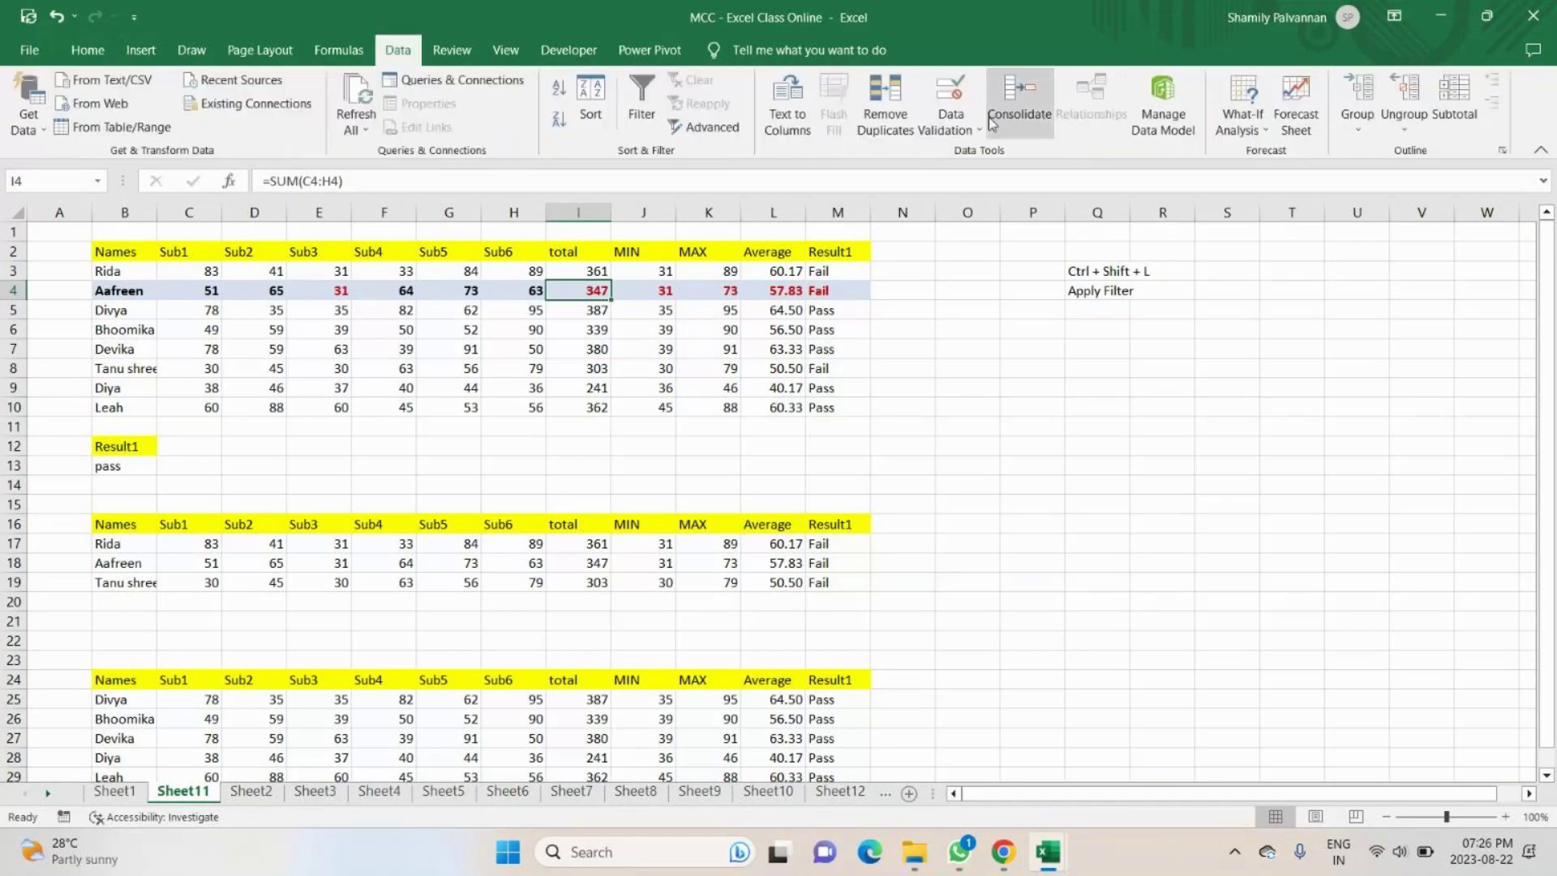
left_click(1253, 94)
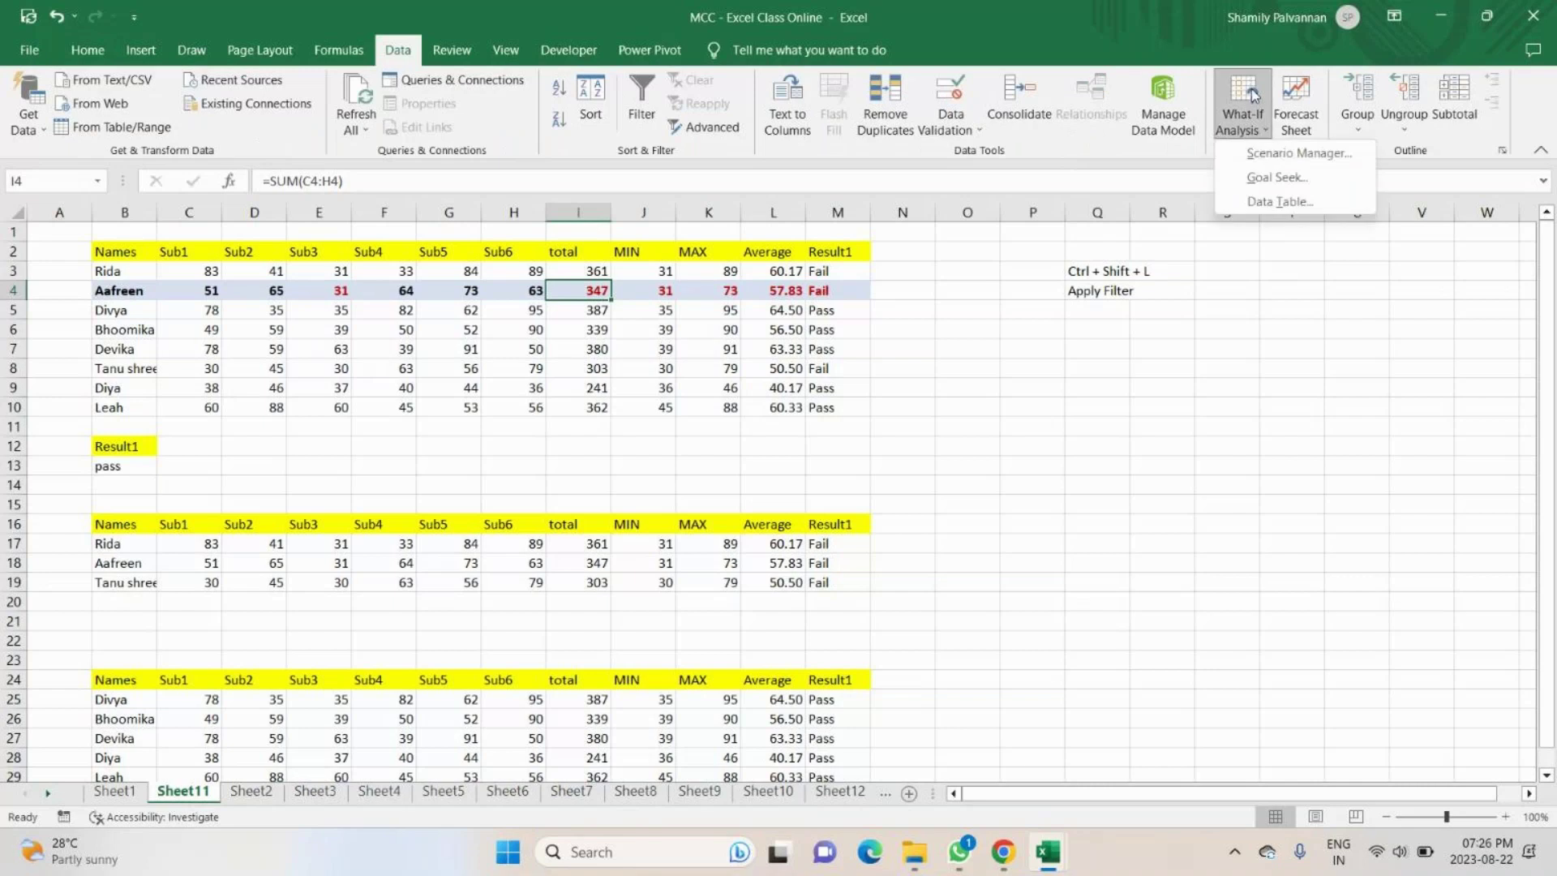
left_click(1276, 179)
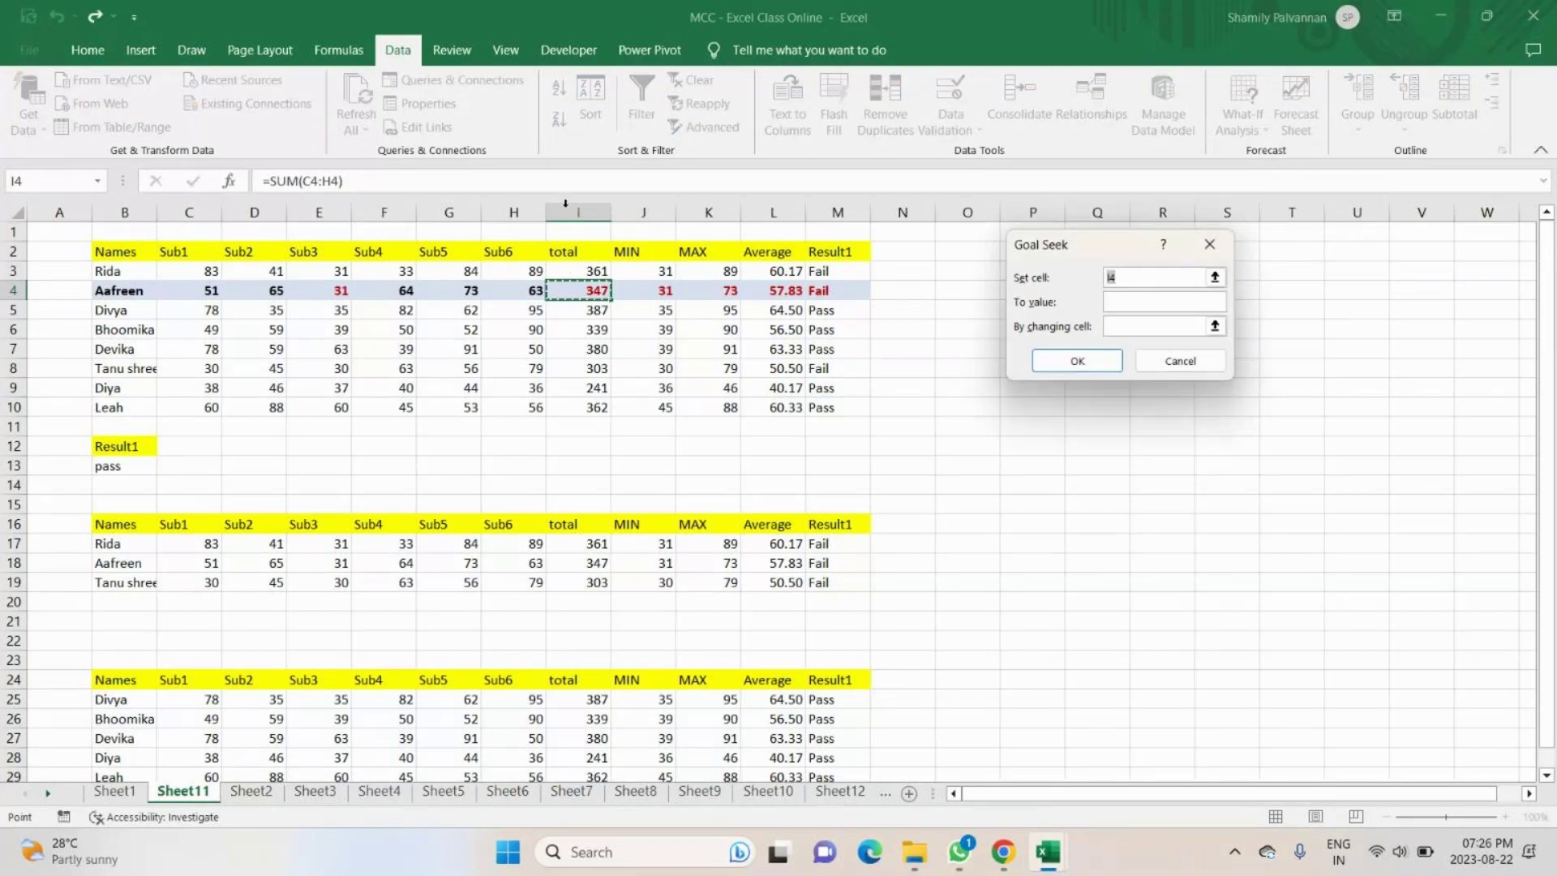
left_click(1135, 273)
key("F4")
left_click(1121, 300)
type("355")
left_click(1129, 325)
double_click(1133, 303)
left_click(1136, 328)
left_click(328, 287)
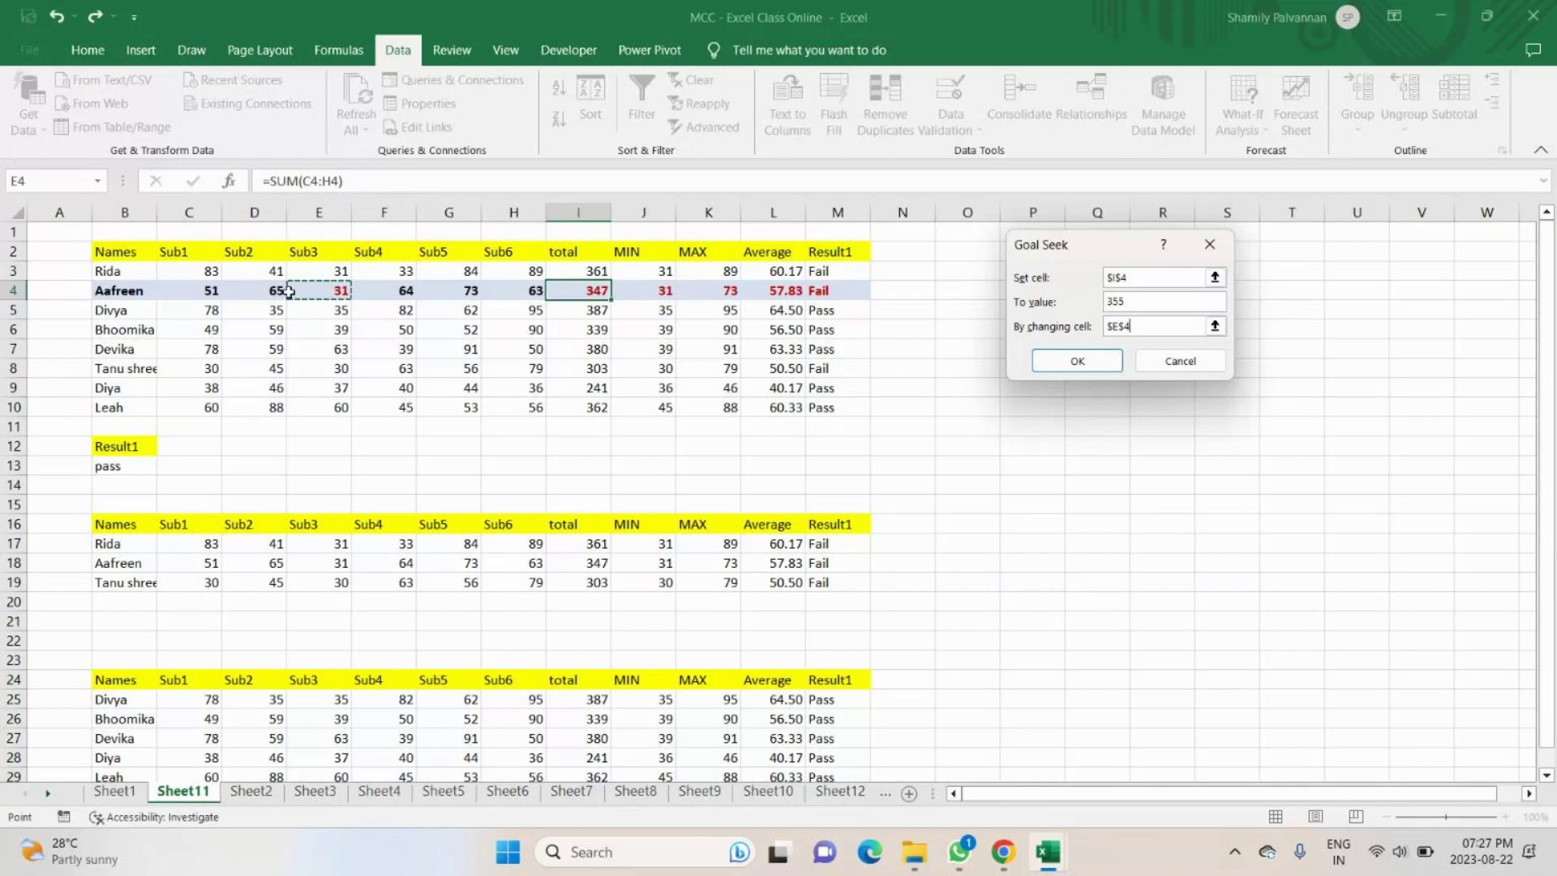
left_click(1077, 361)
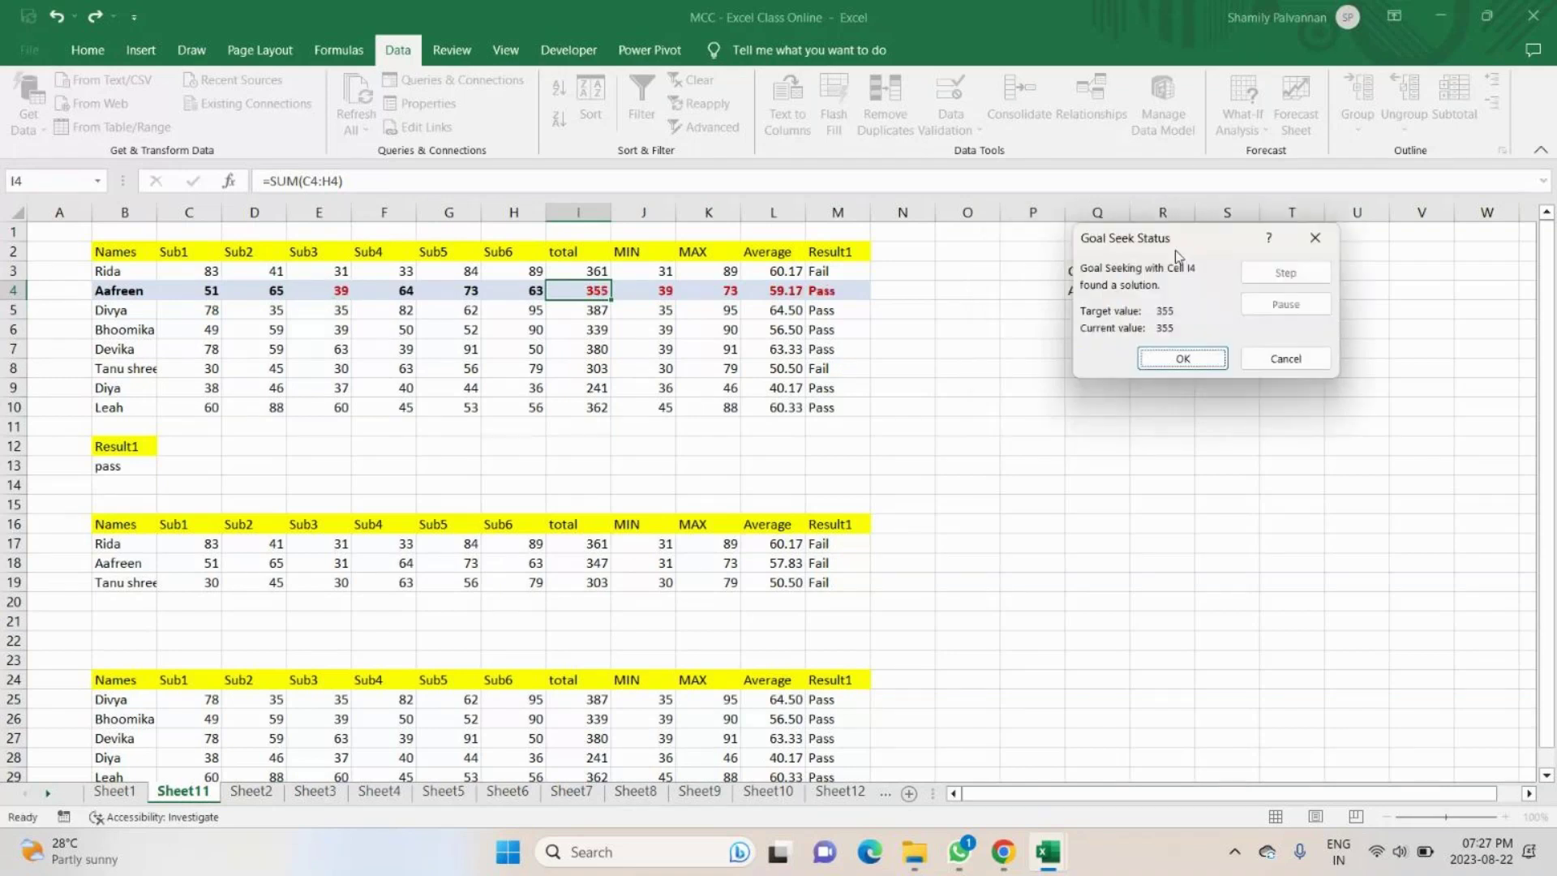
left_click(1183, 359)
Review the updated Sub3, total, MIN, result and average cells in row 4.
left_click(346, 294)
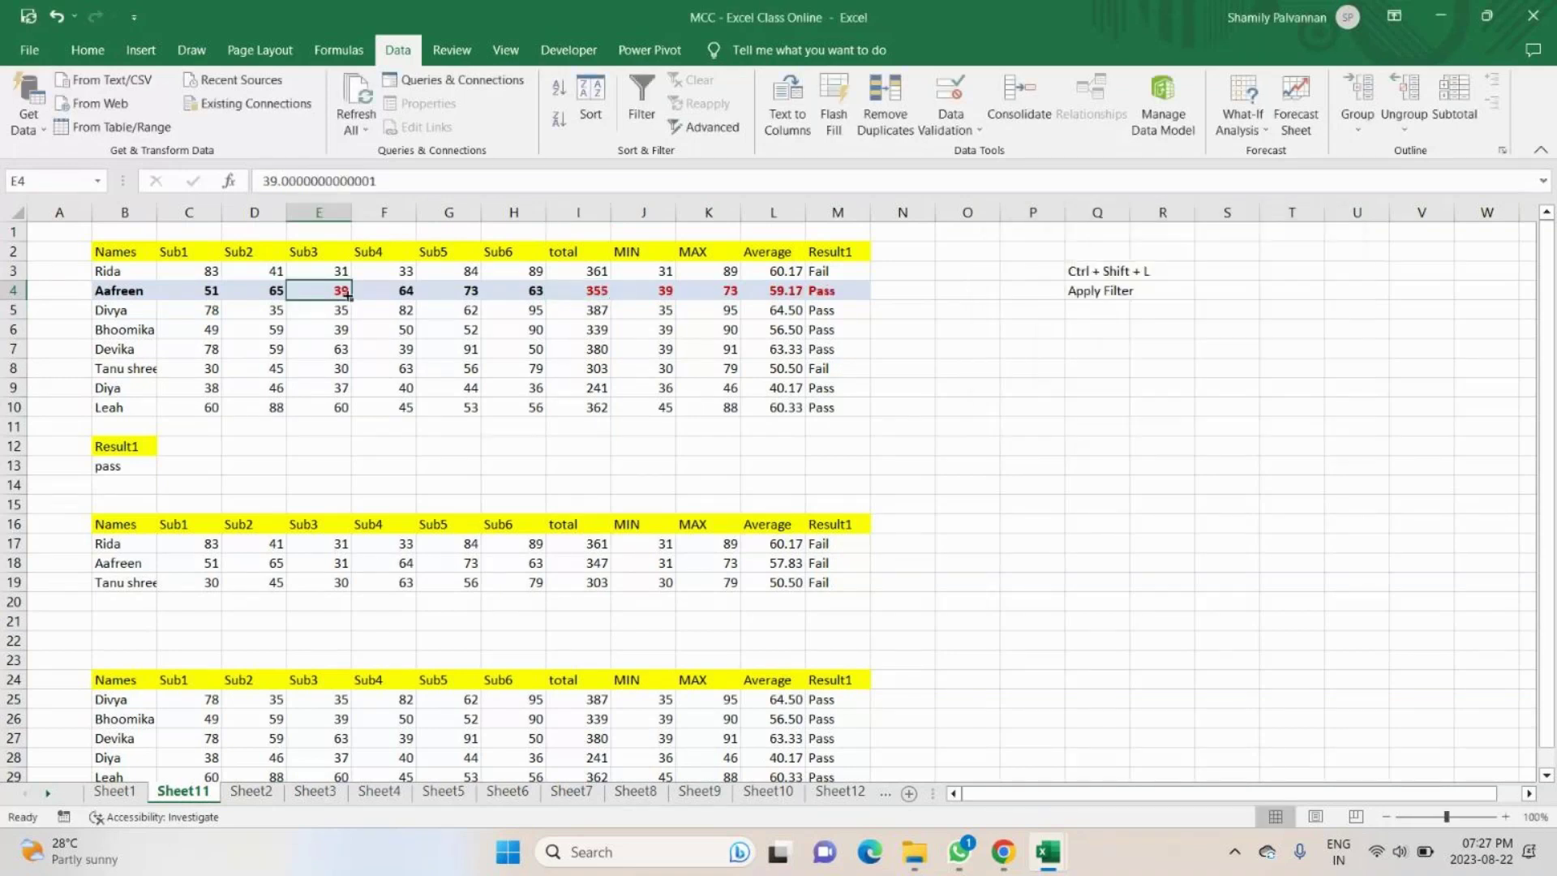
left_click(606, 292)
left_click(665, 291)
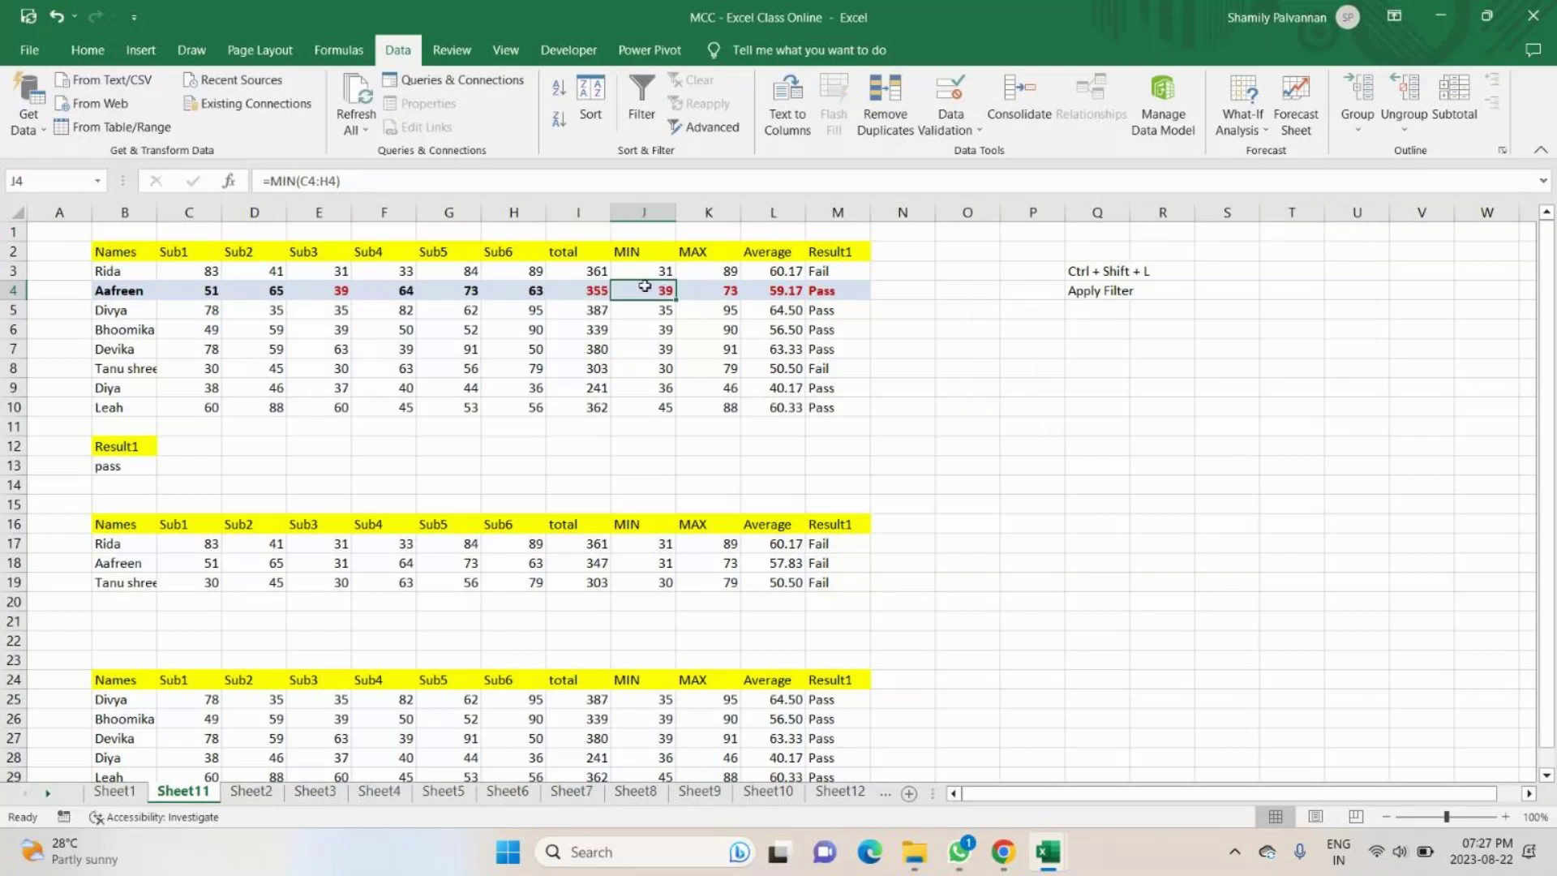
key("Right")
key("Right")
key("Right")
left_click(788, 292)
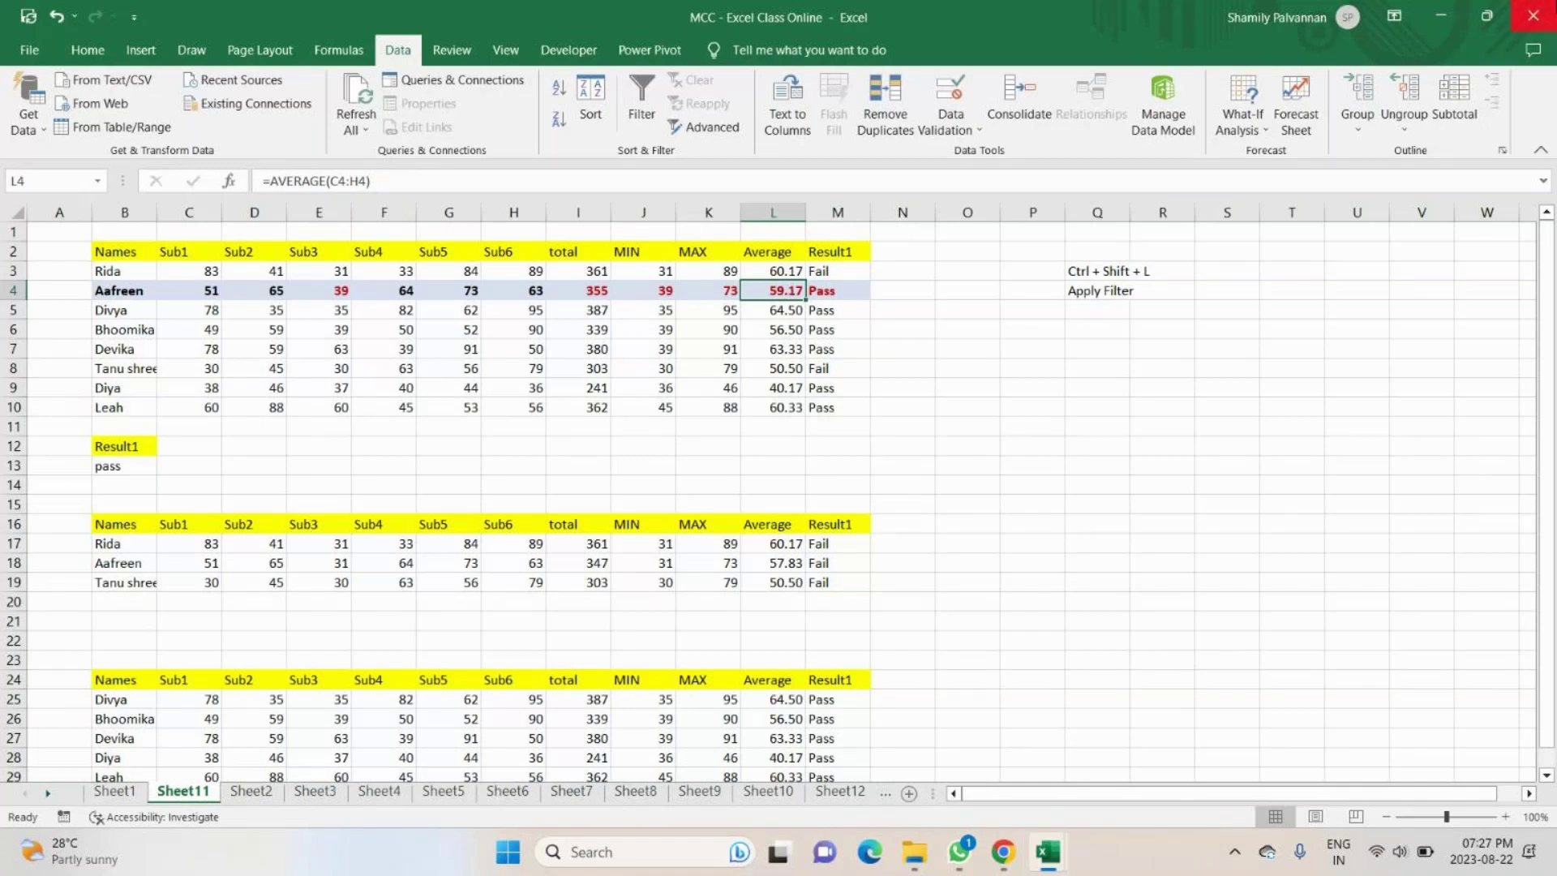
mouse_move(957, 859)
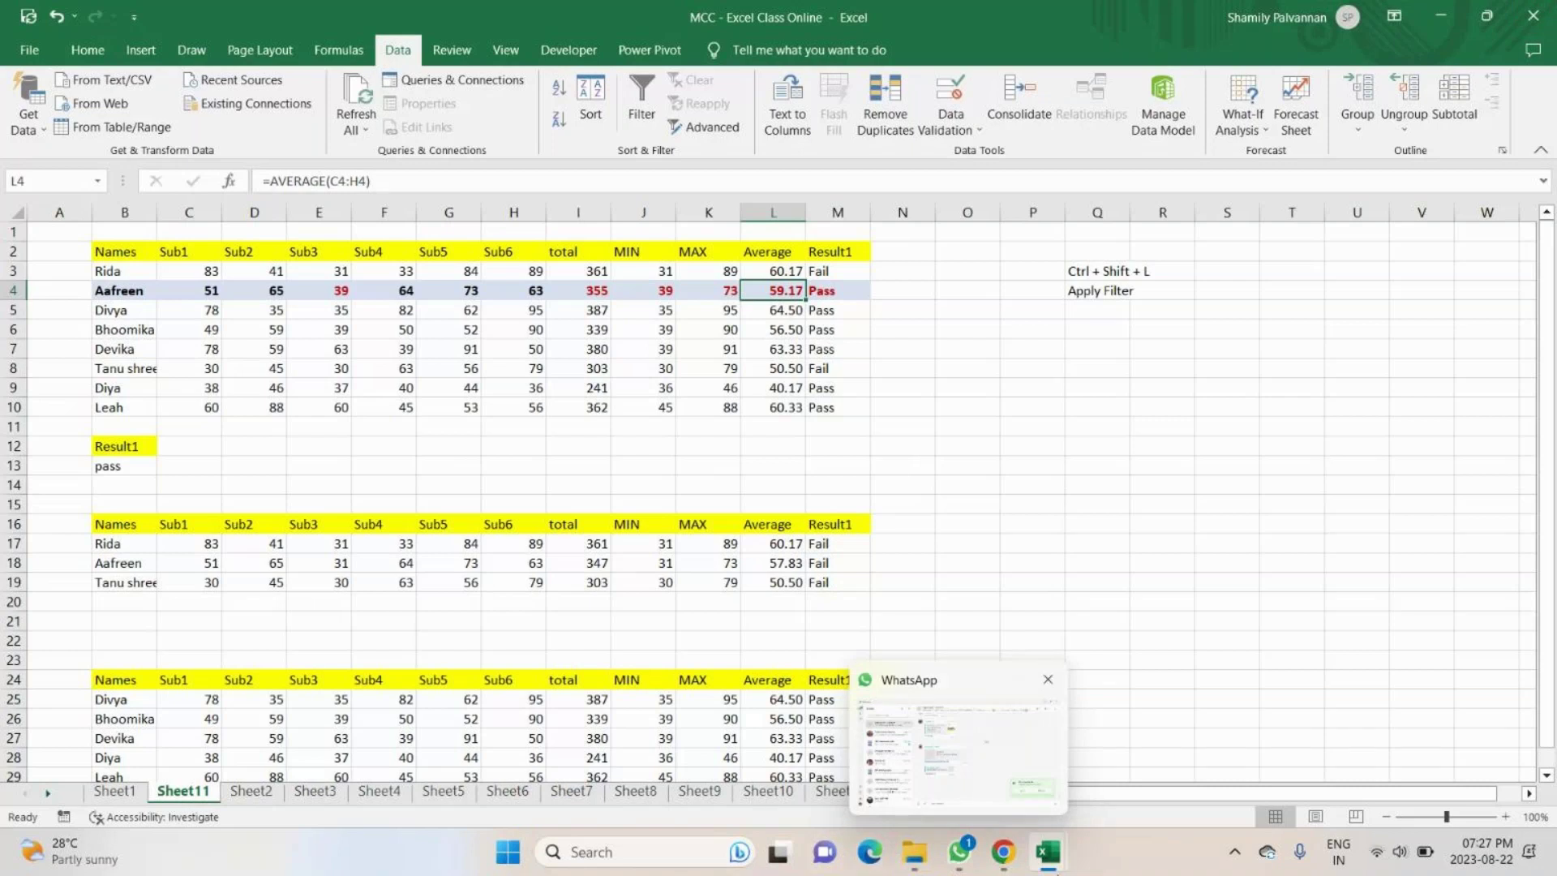
mouse_move(1041, 858)
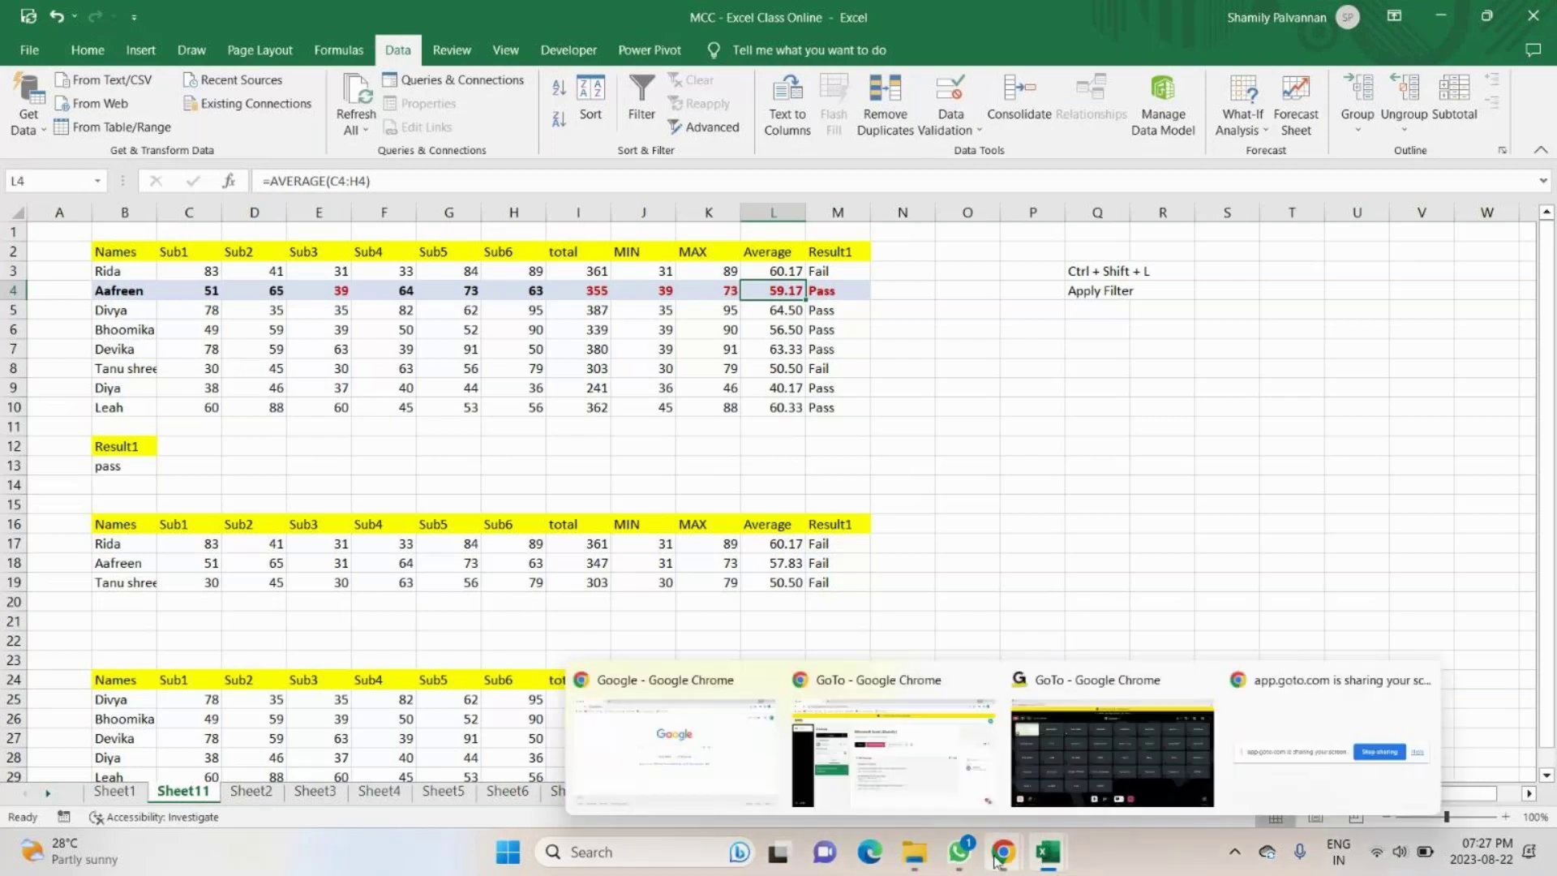
Switch to the online meeting window and back to the class marks workbook.
left_click(1071, 801)
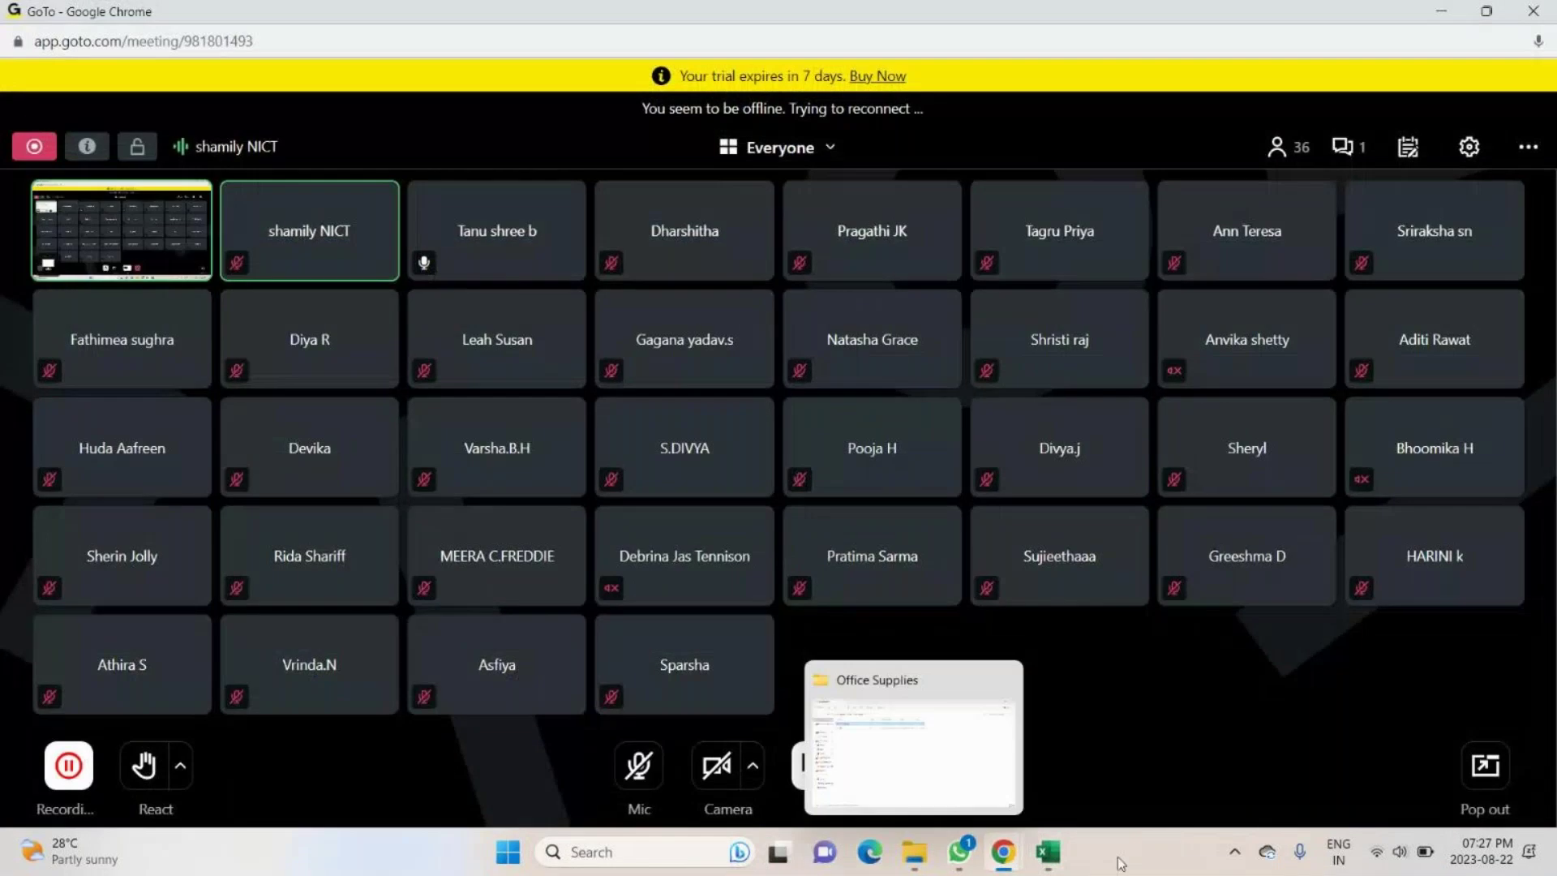
left_click(1048, 851)
mouse_move(989, 767)
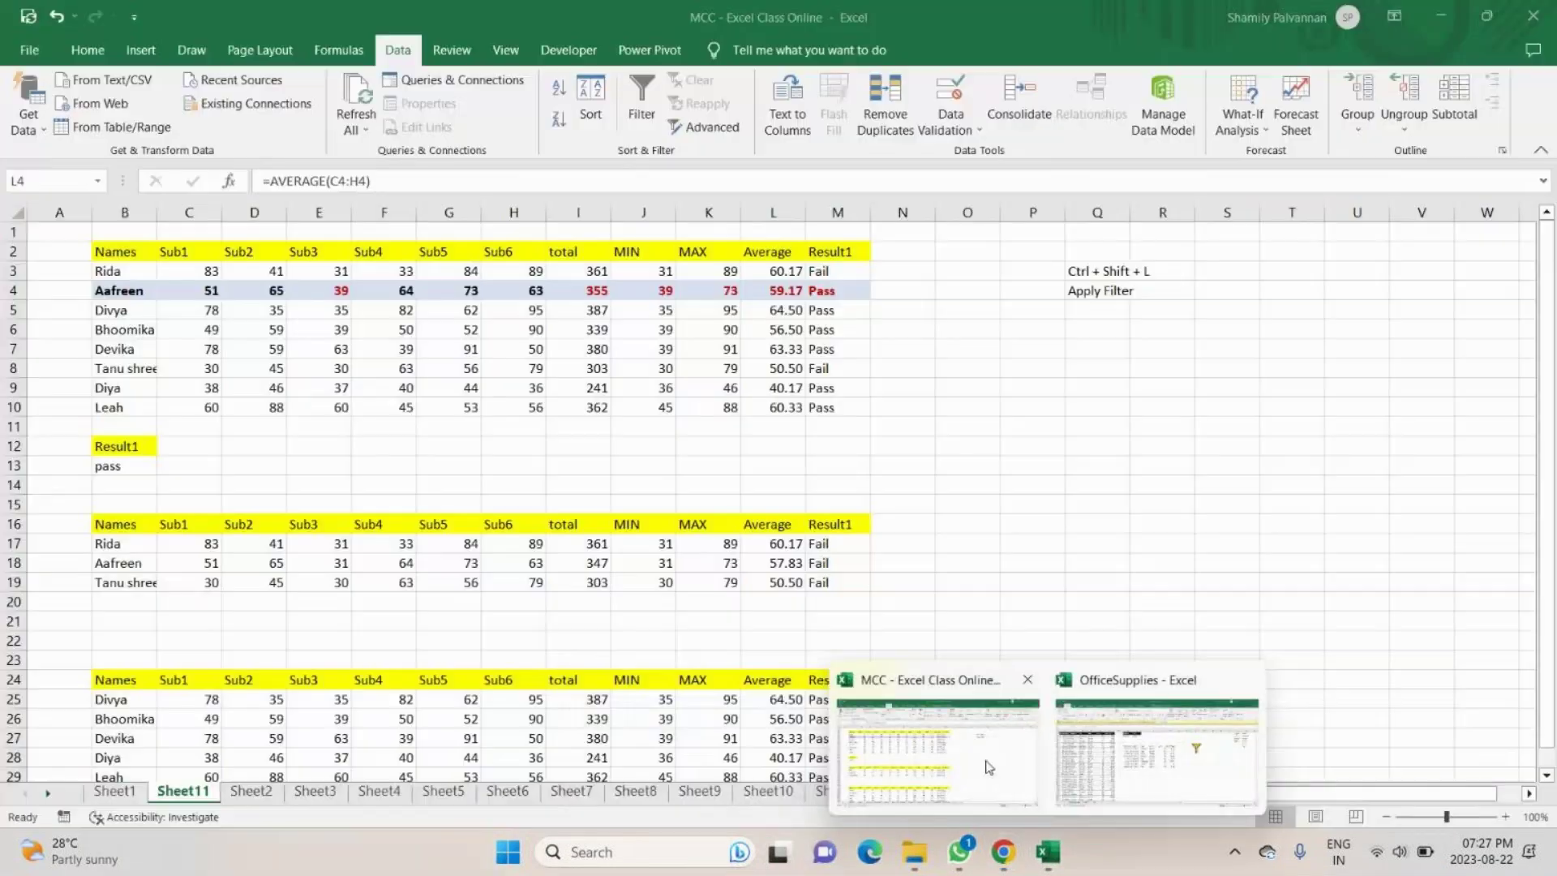
left_click(989, 766)
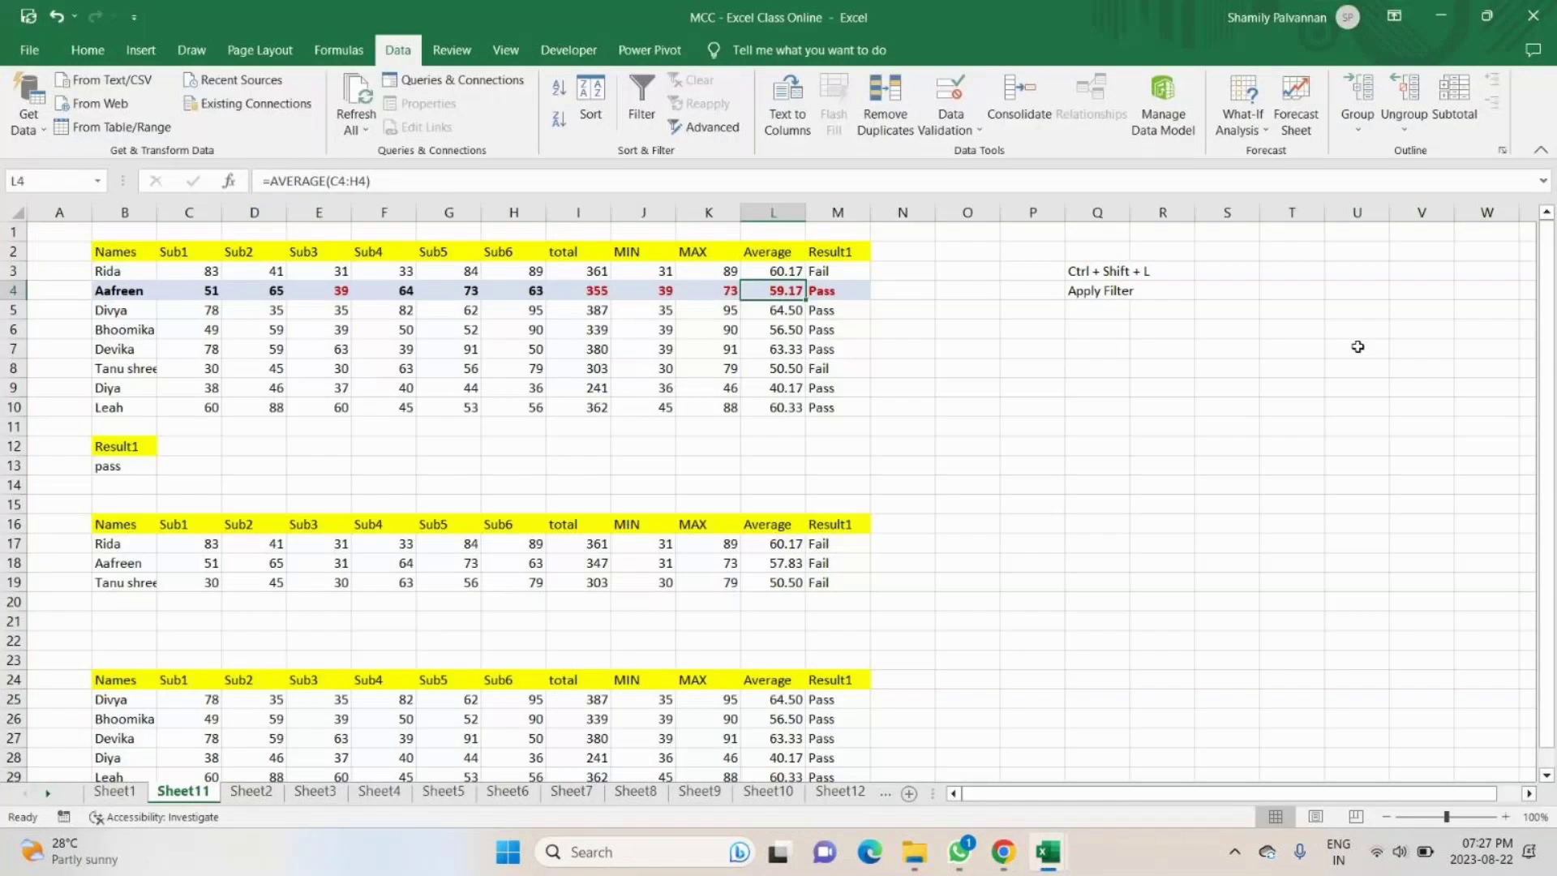
Close the OfficeSupplies workbook without saving and return to the MCC workbook.
key("alt+Tab")
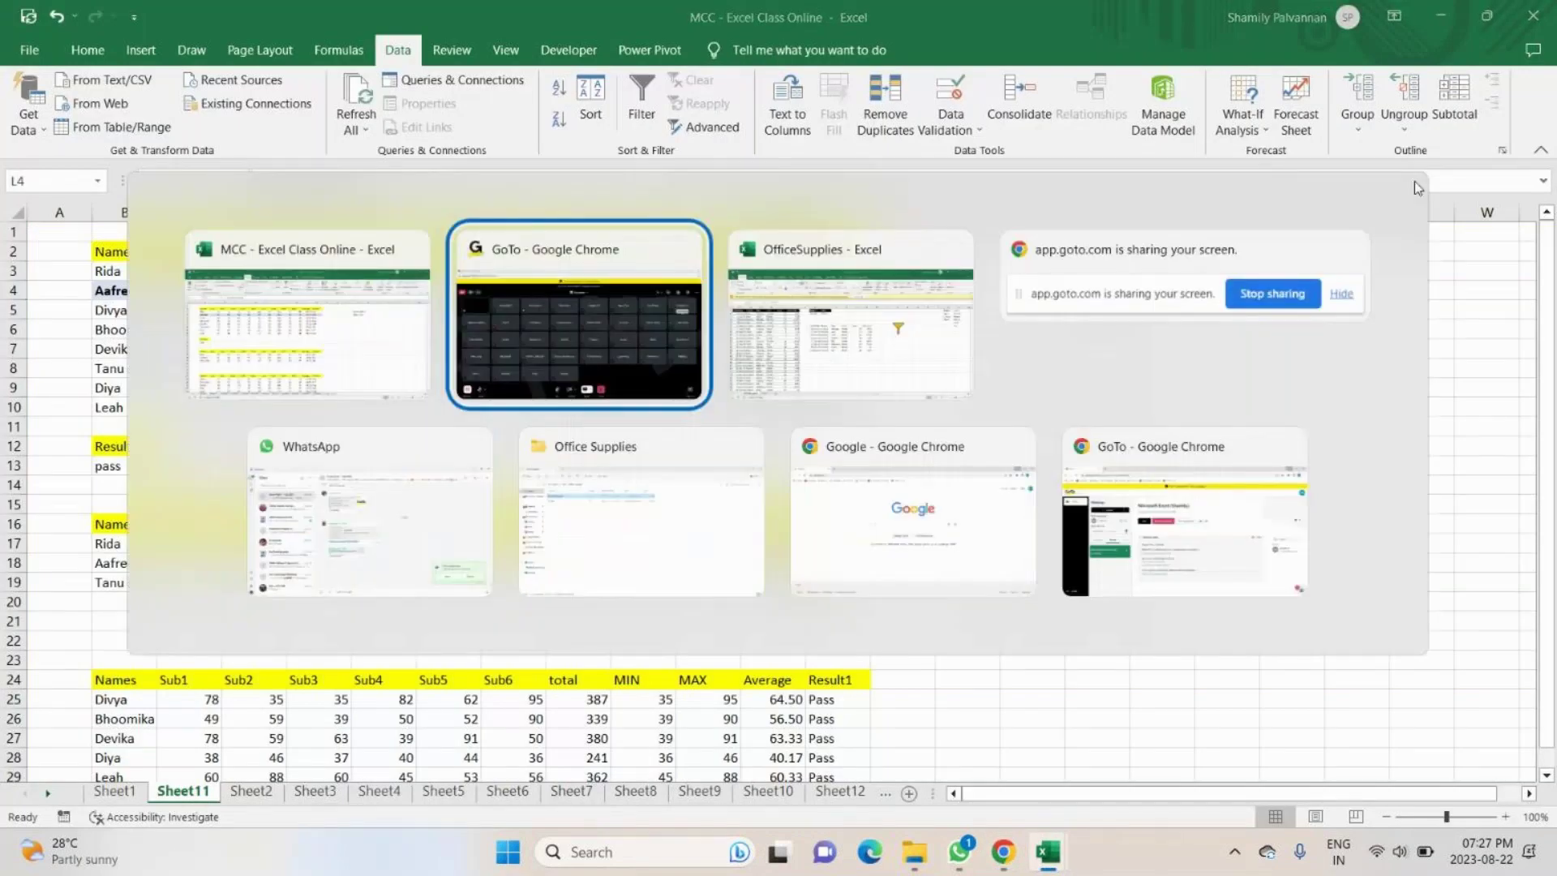
key("alt+Tab")
key("alt+F4")
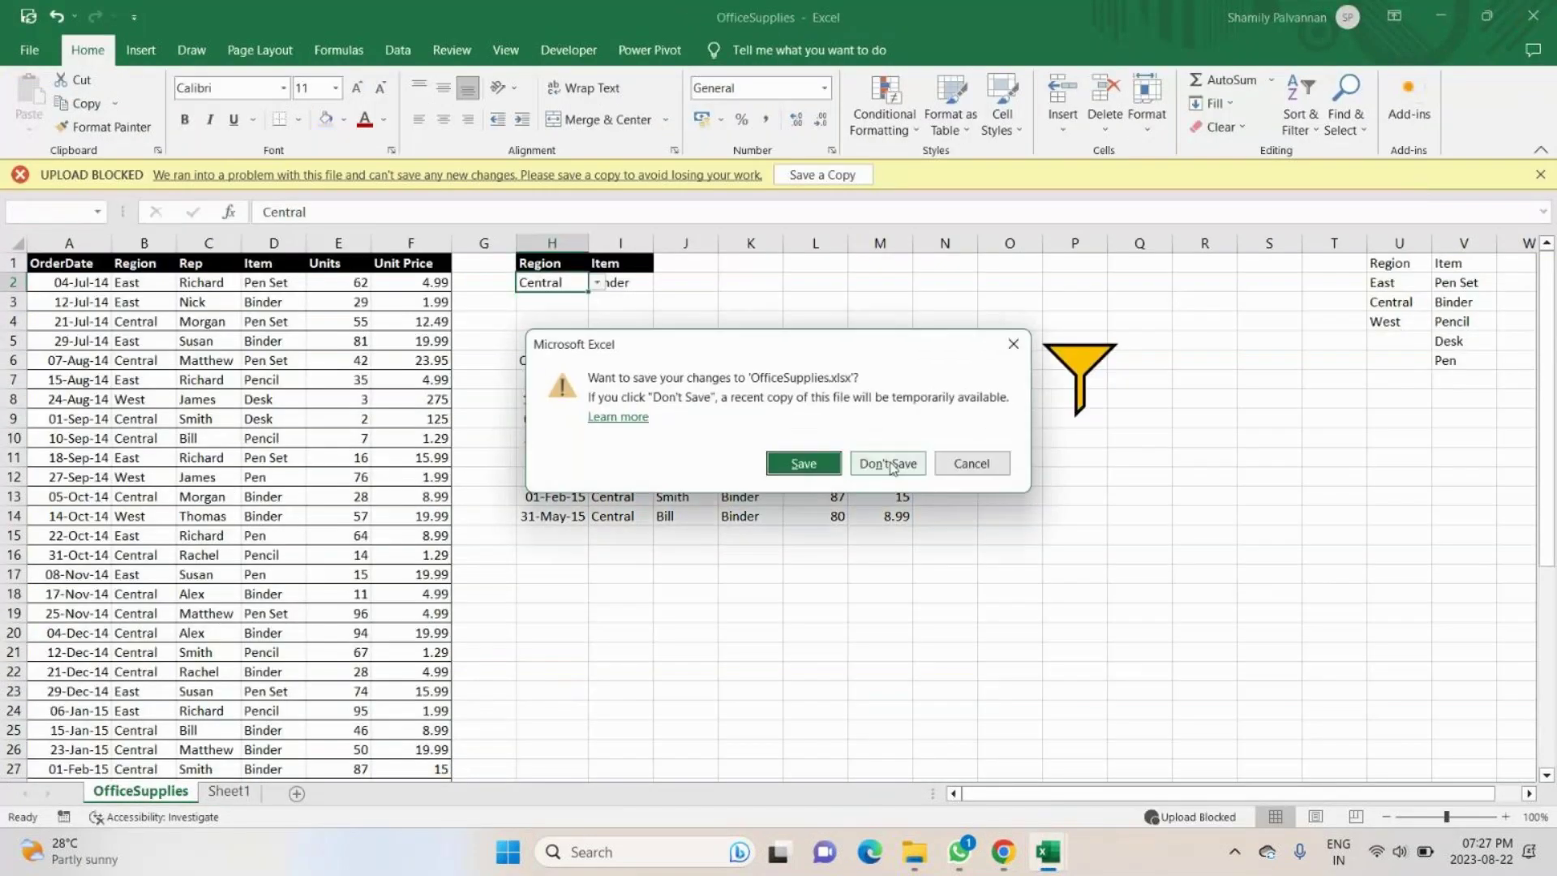
left_click(890, 464)
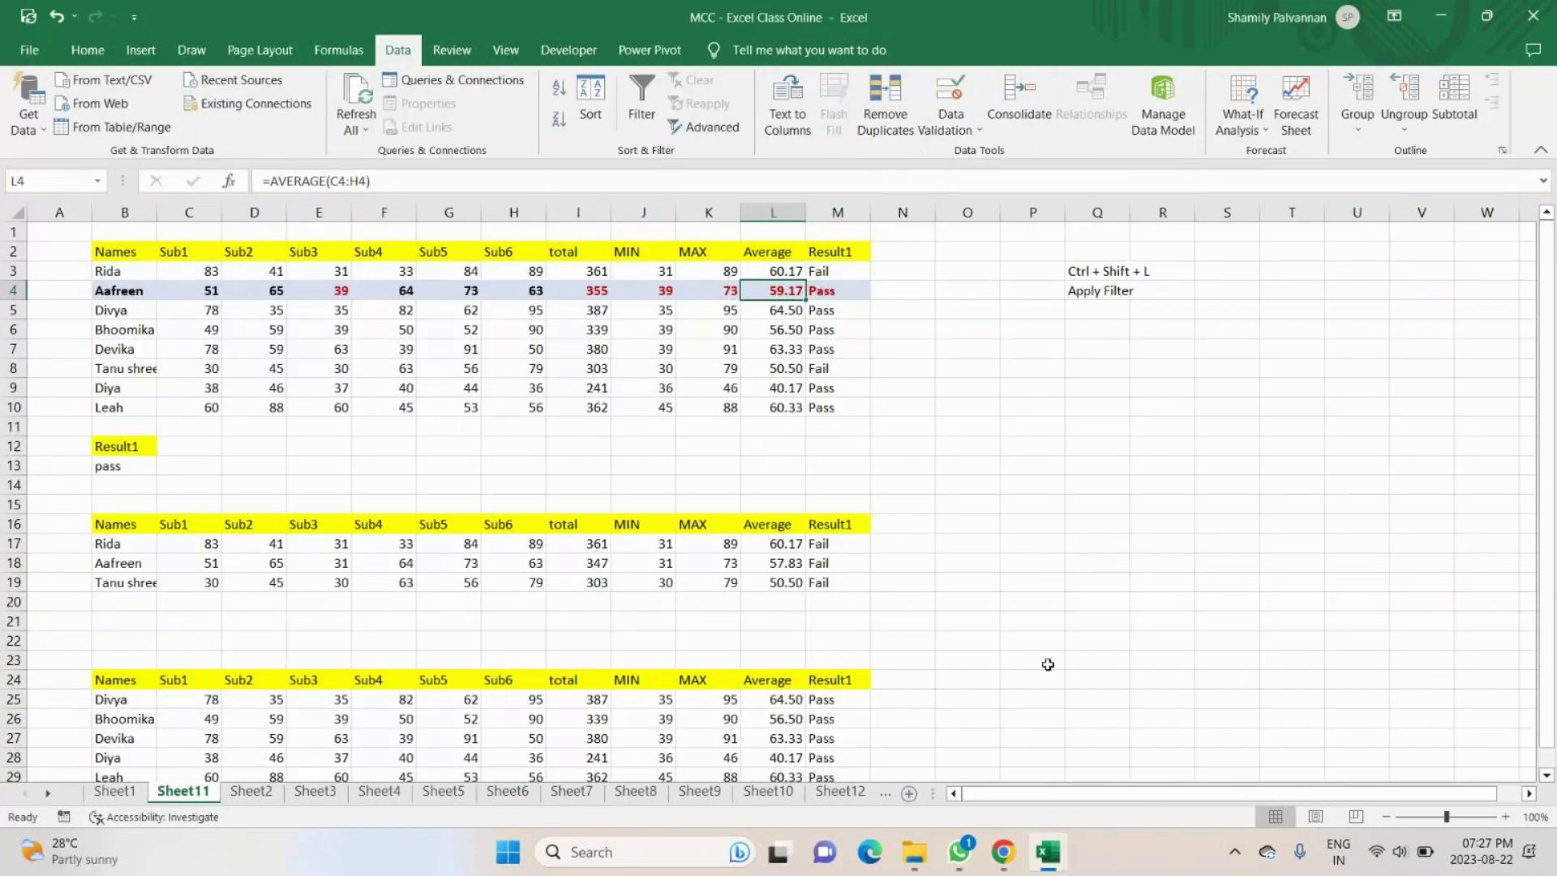
key("alt+Tab")
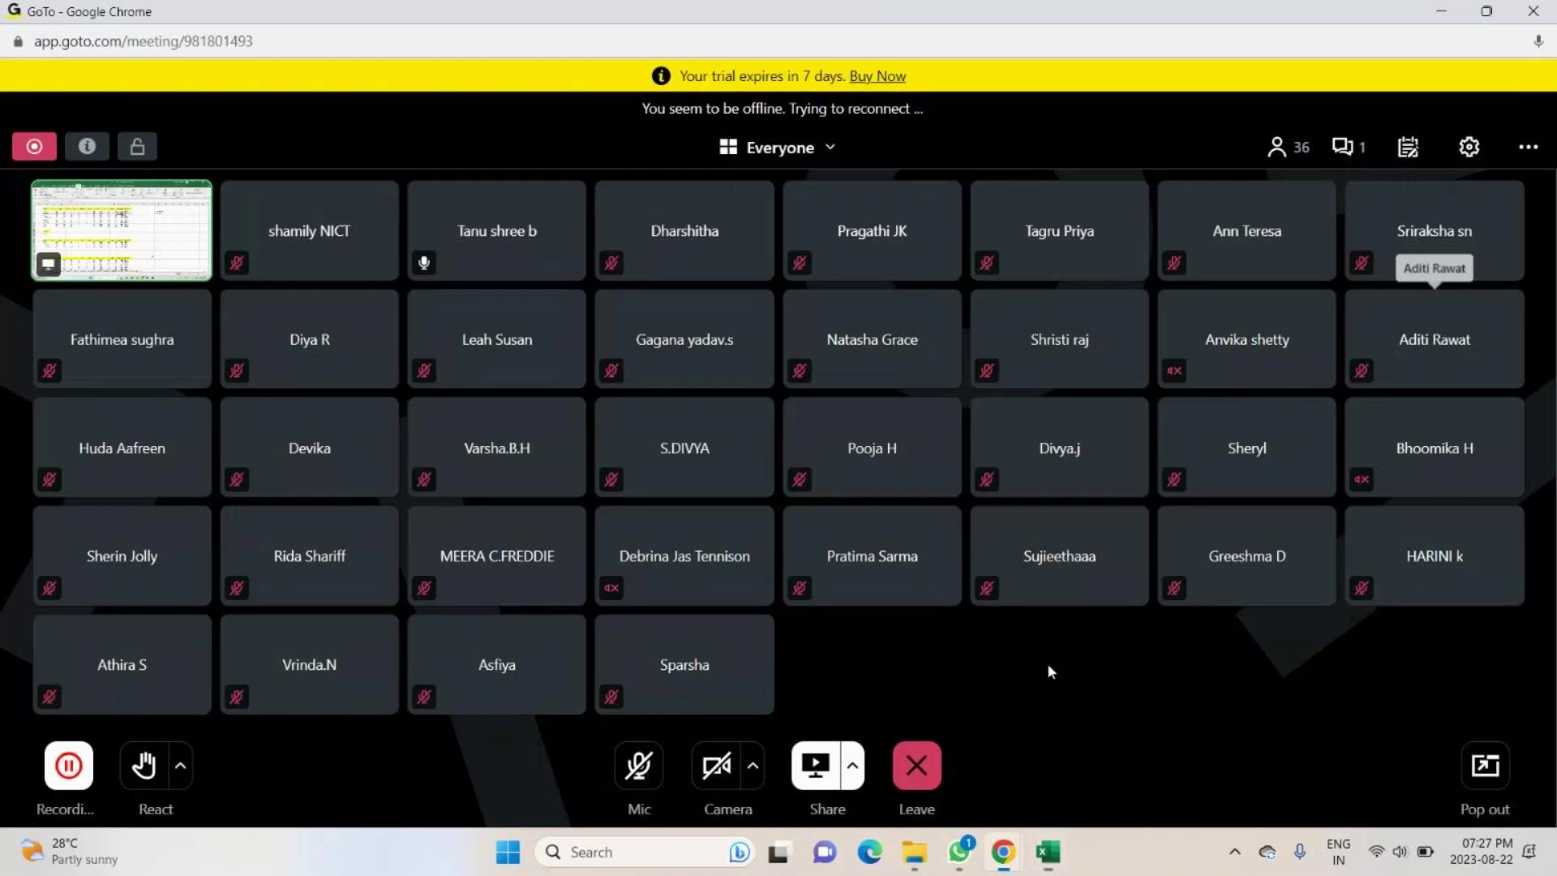
key("alt+Tab")
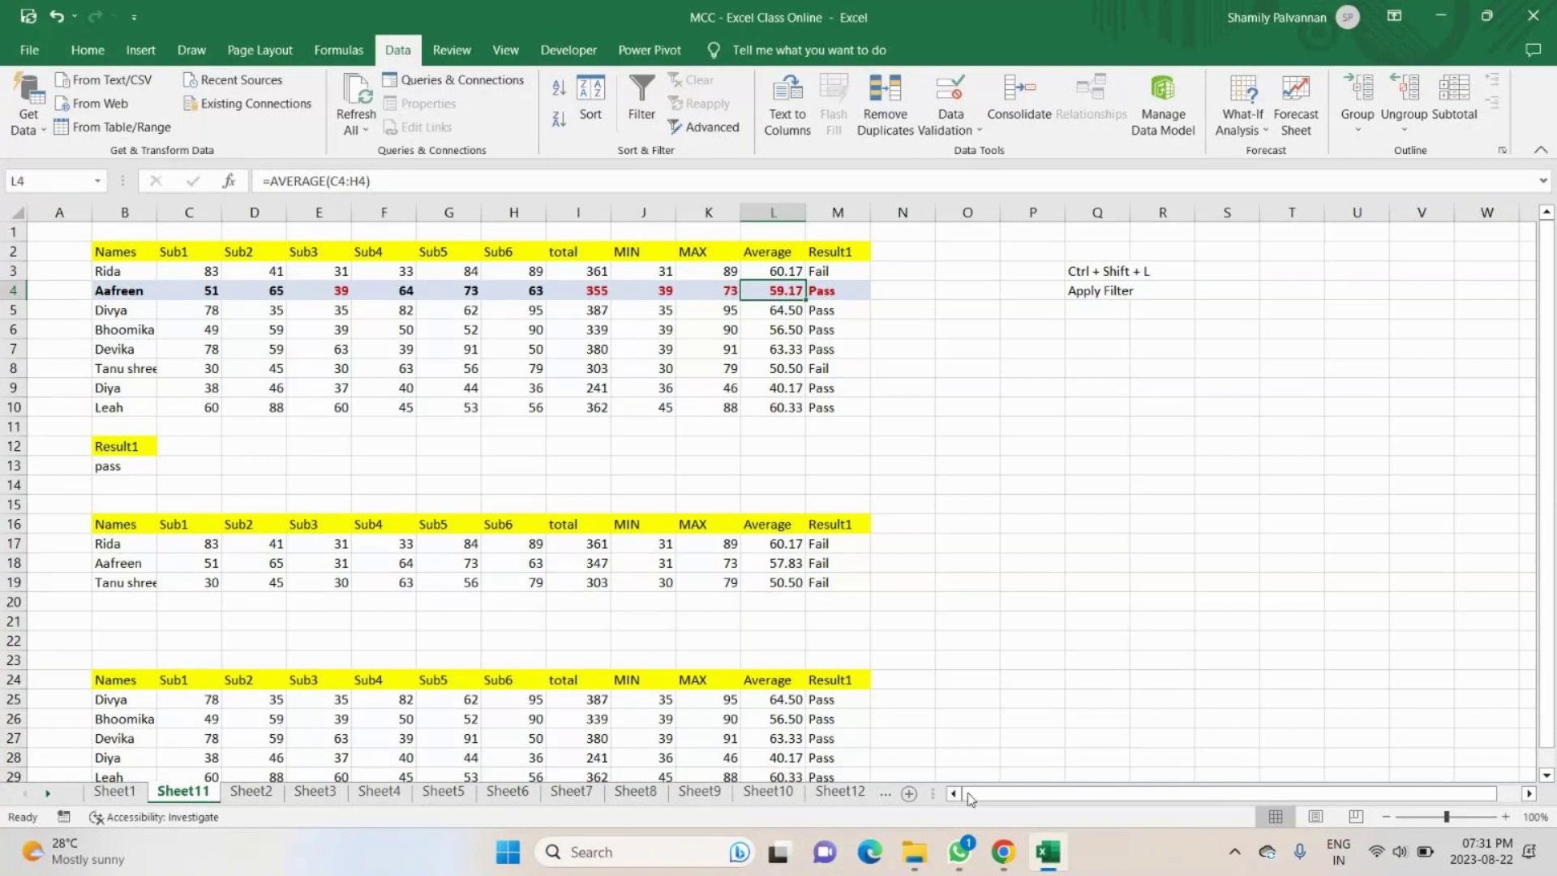
Switch to the GoTo Meeting window and unmute the microphone.
mouse_move(1013, 857)
left_click(1064, 800)
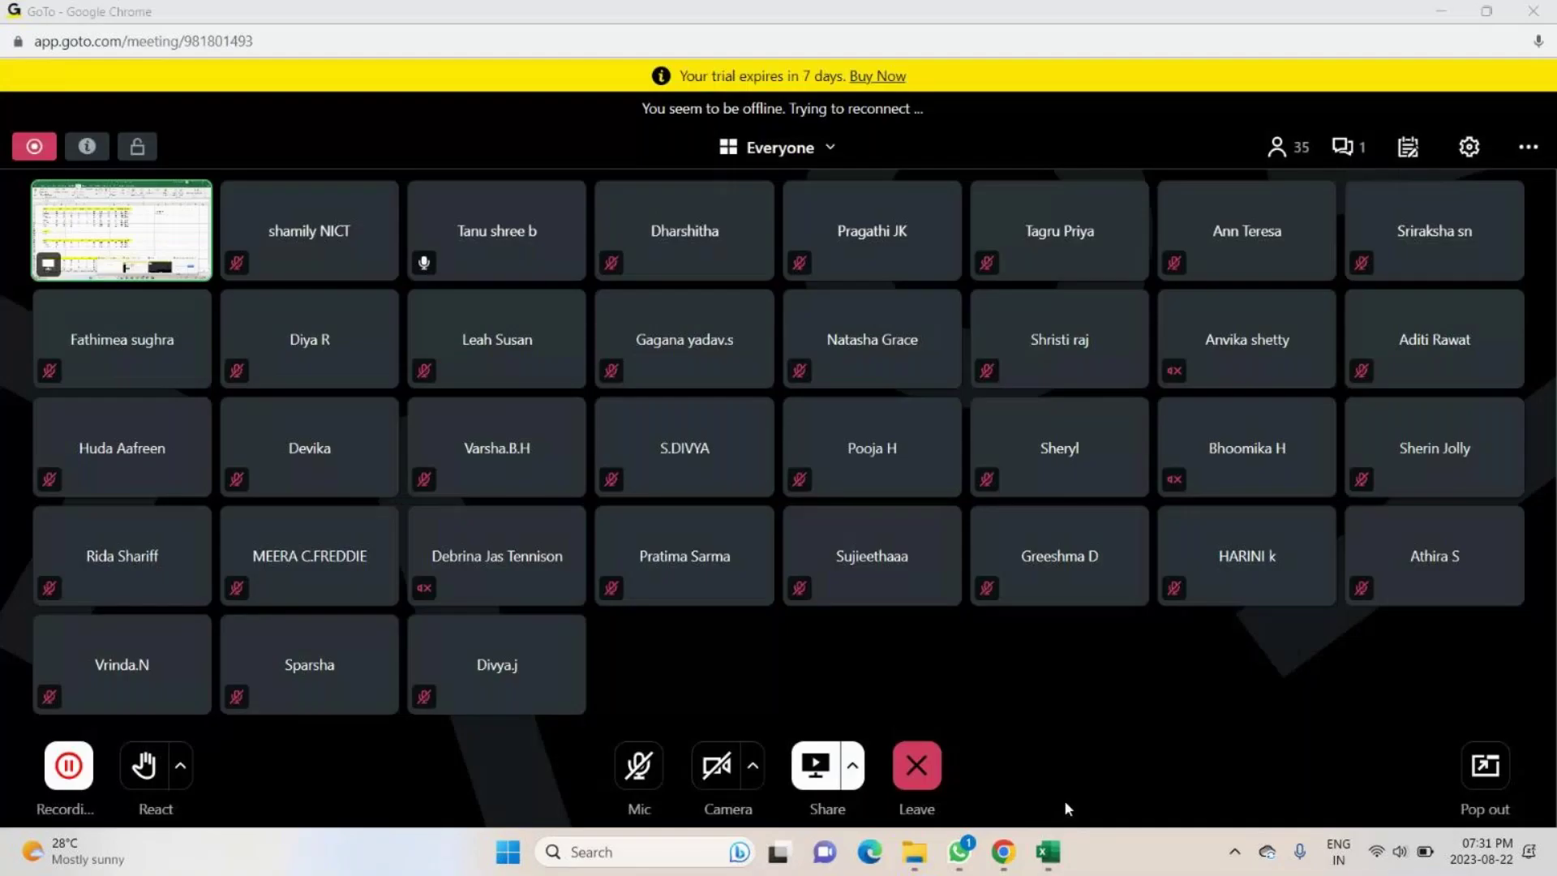
left_click(626, 775)
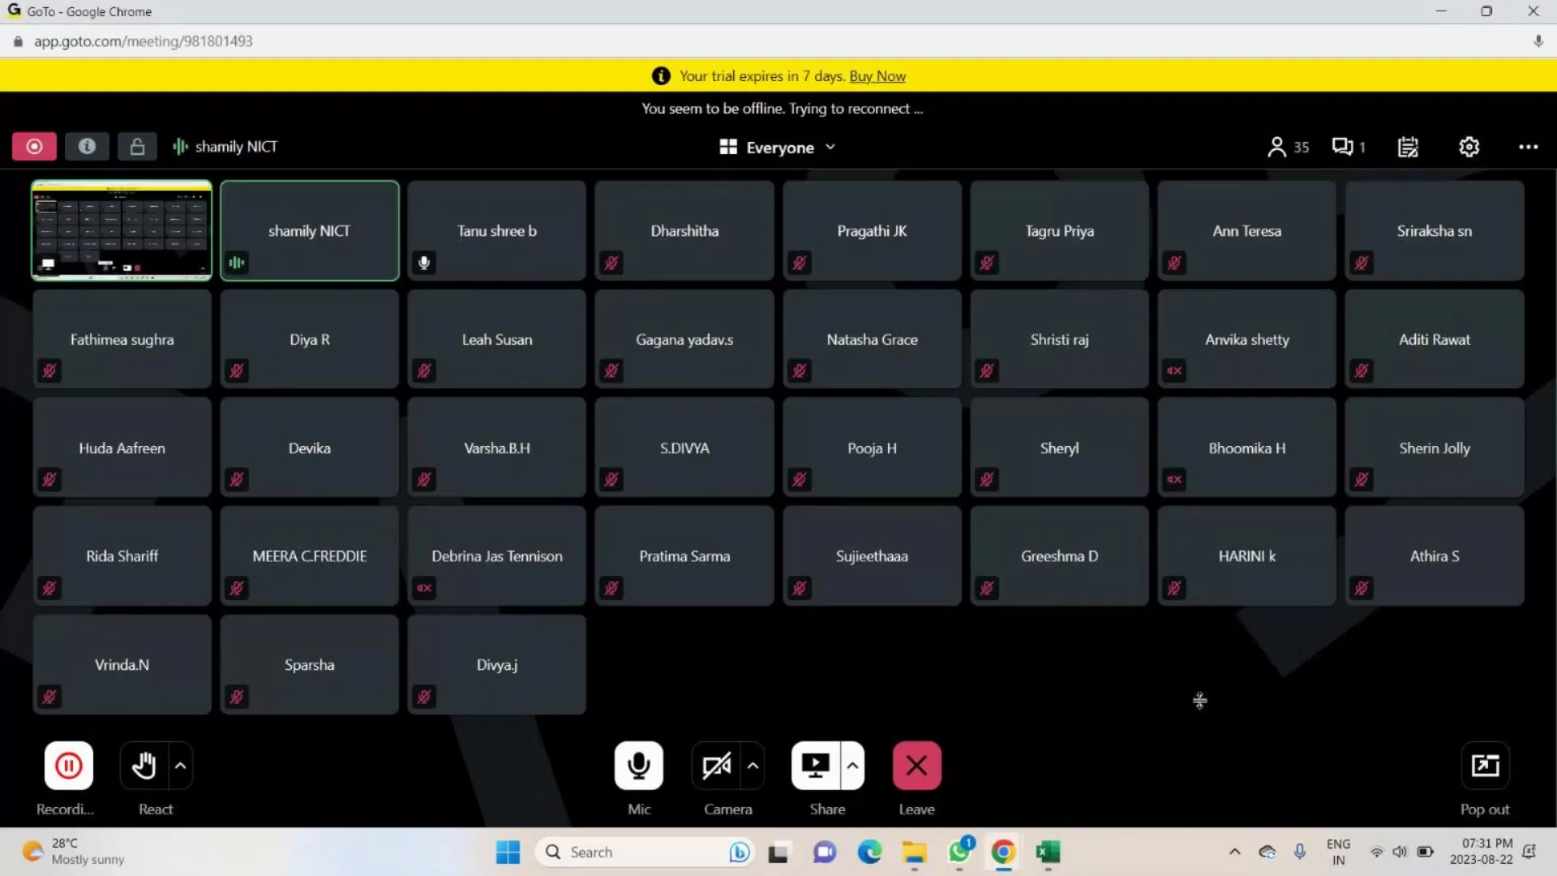
Glance at the meeting chat, then go back to the Excel workbook's next sheet.
left_click(1340, 148)
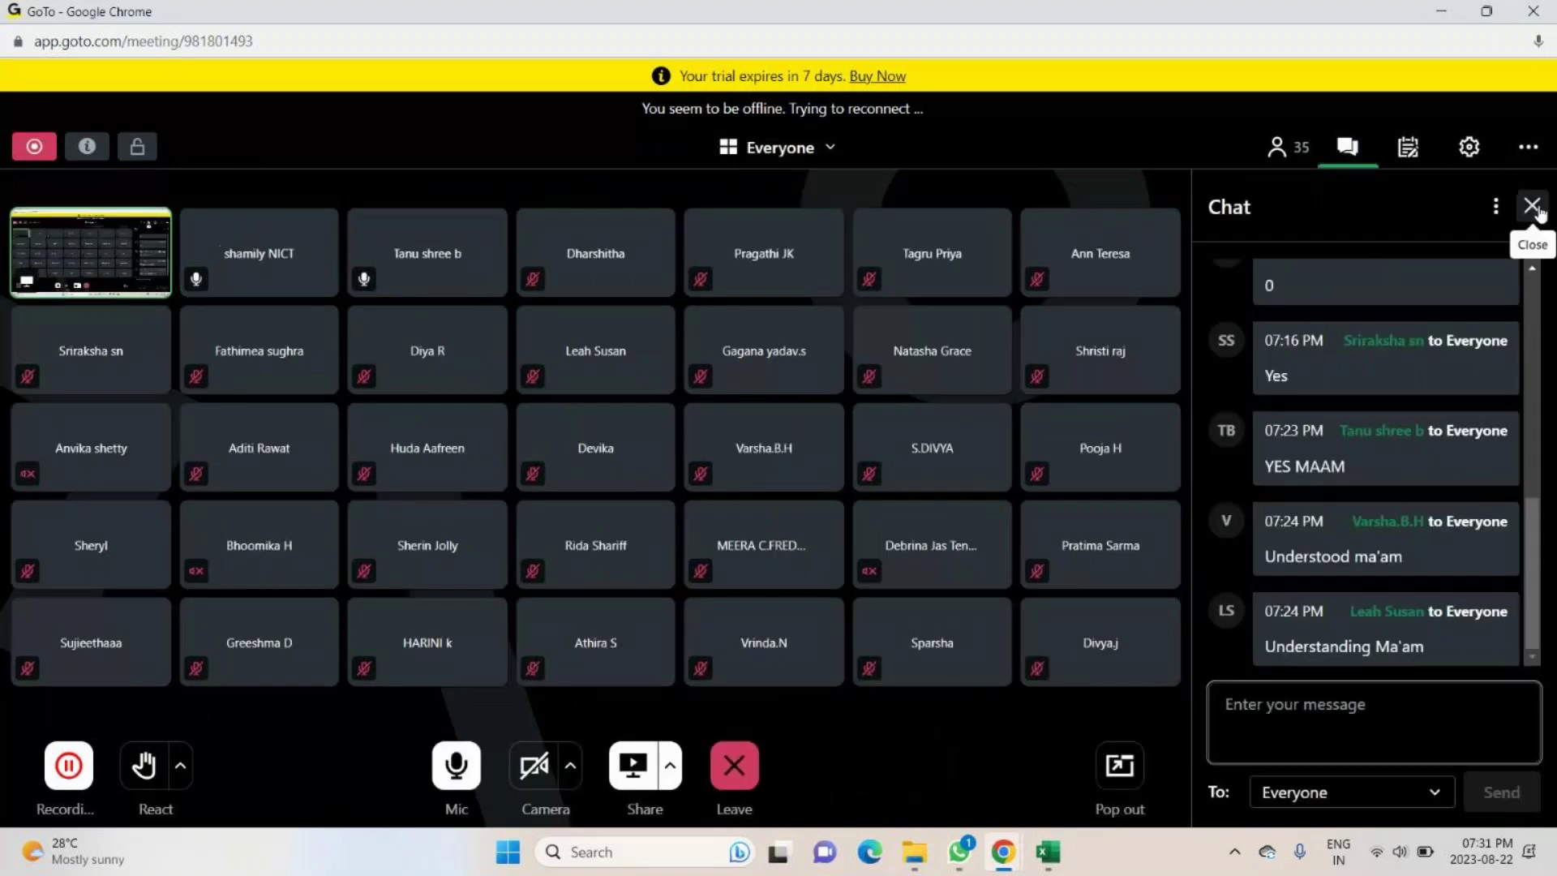
left_click(1535, 209)
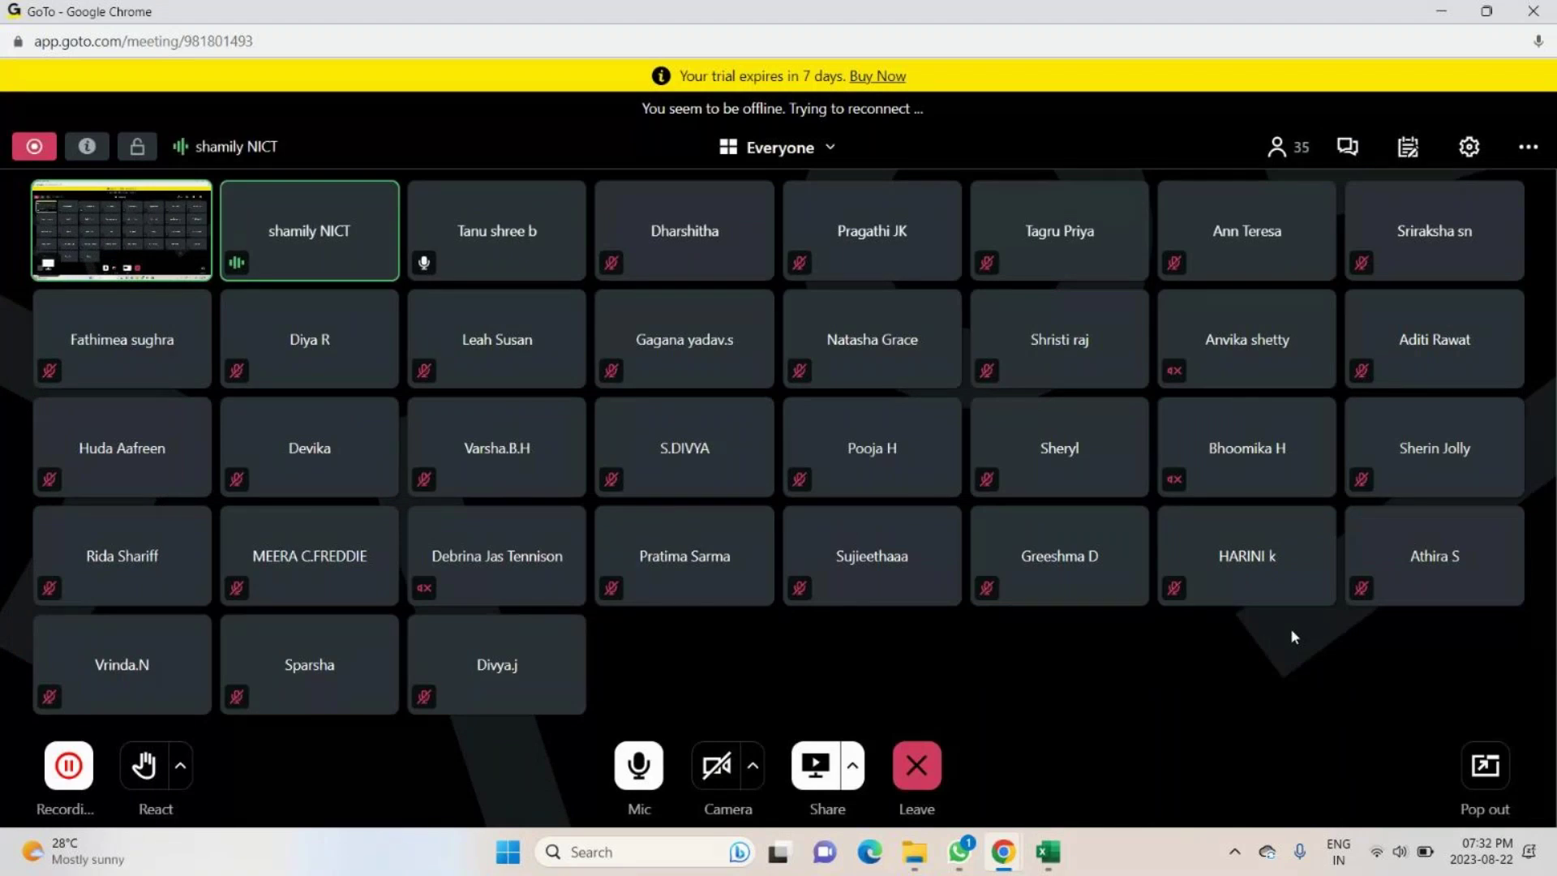
key("alt+Tab")
key("ctrl+Page_Down")
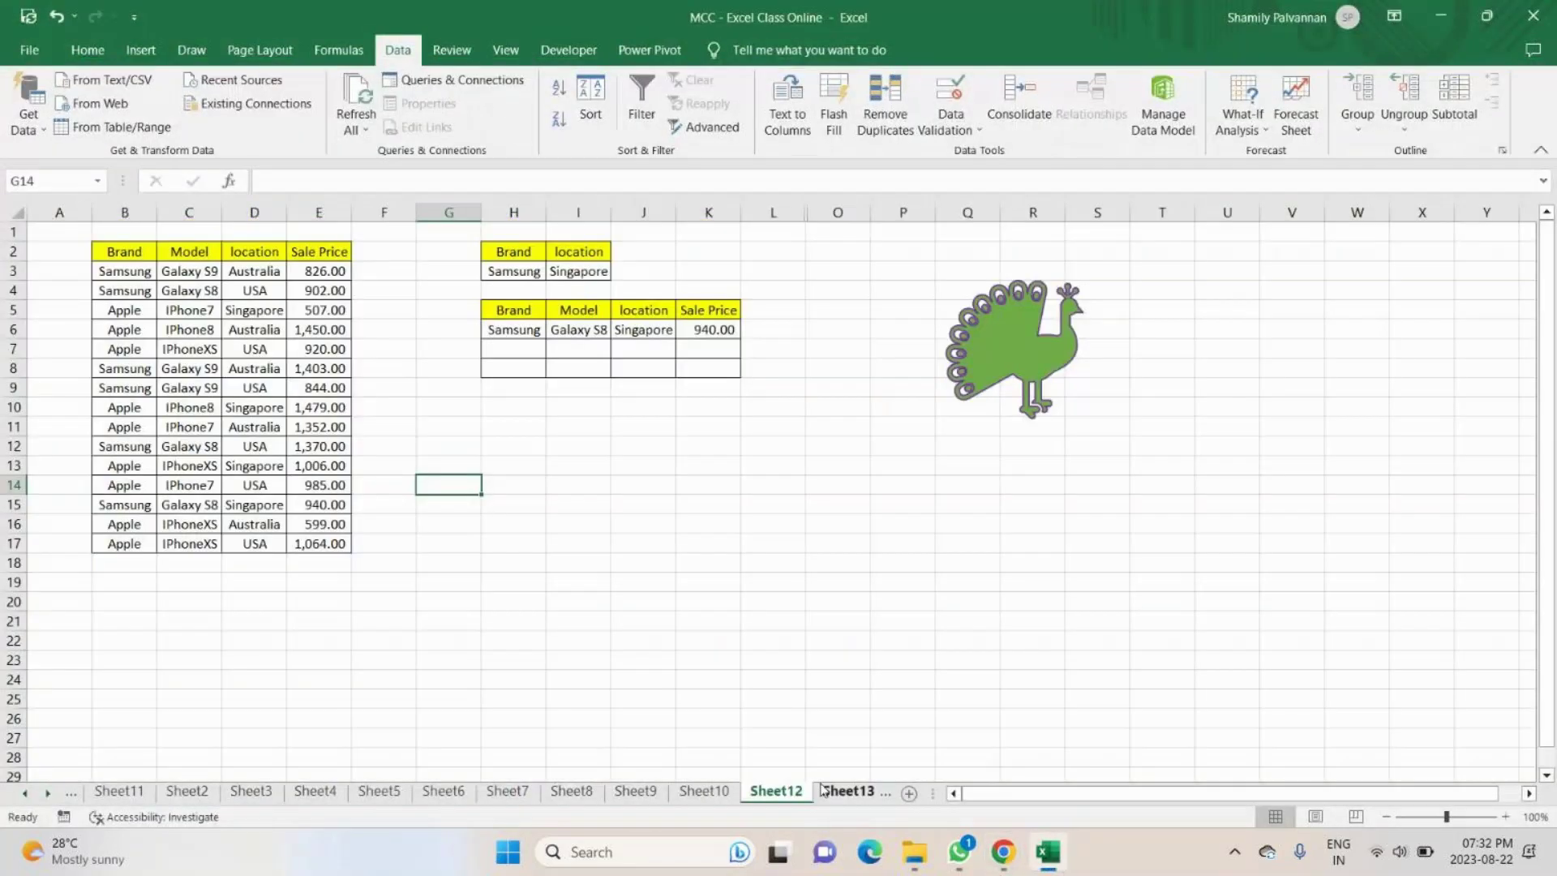
Write the loan problem in Sheet13's B2: Rs.50000 loan, 12% interest, paid in 2yrs.
key("ctrl+Page_Down")
left_click(122, 269)
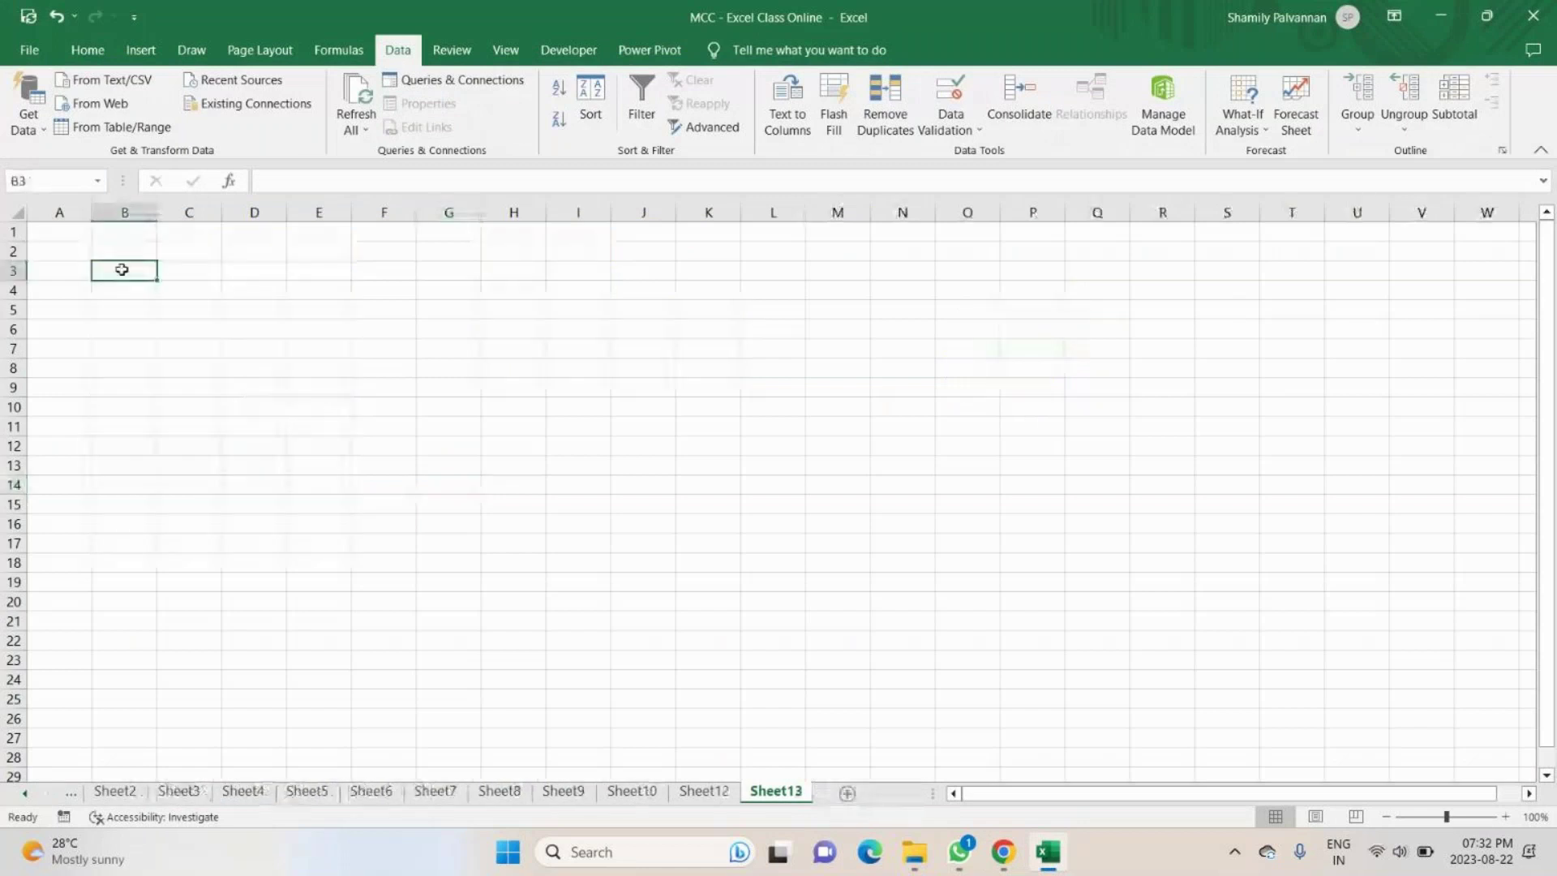
left_click(131, 259)
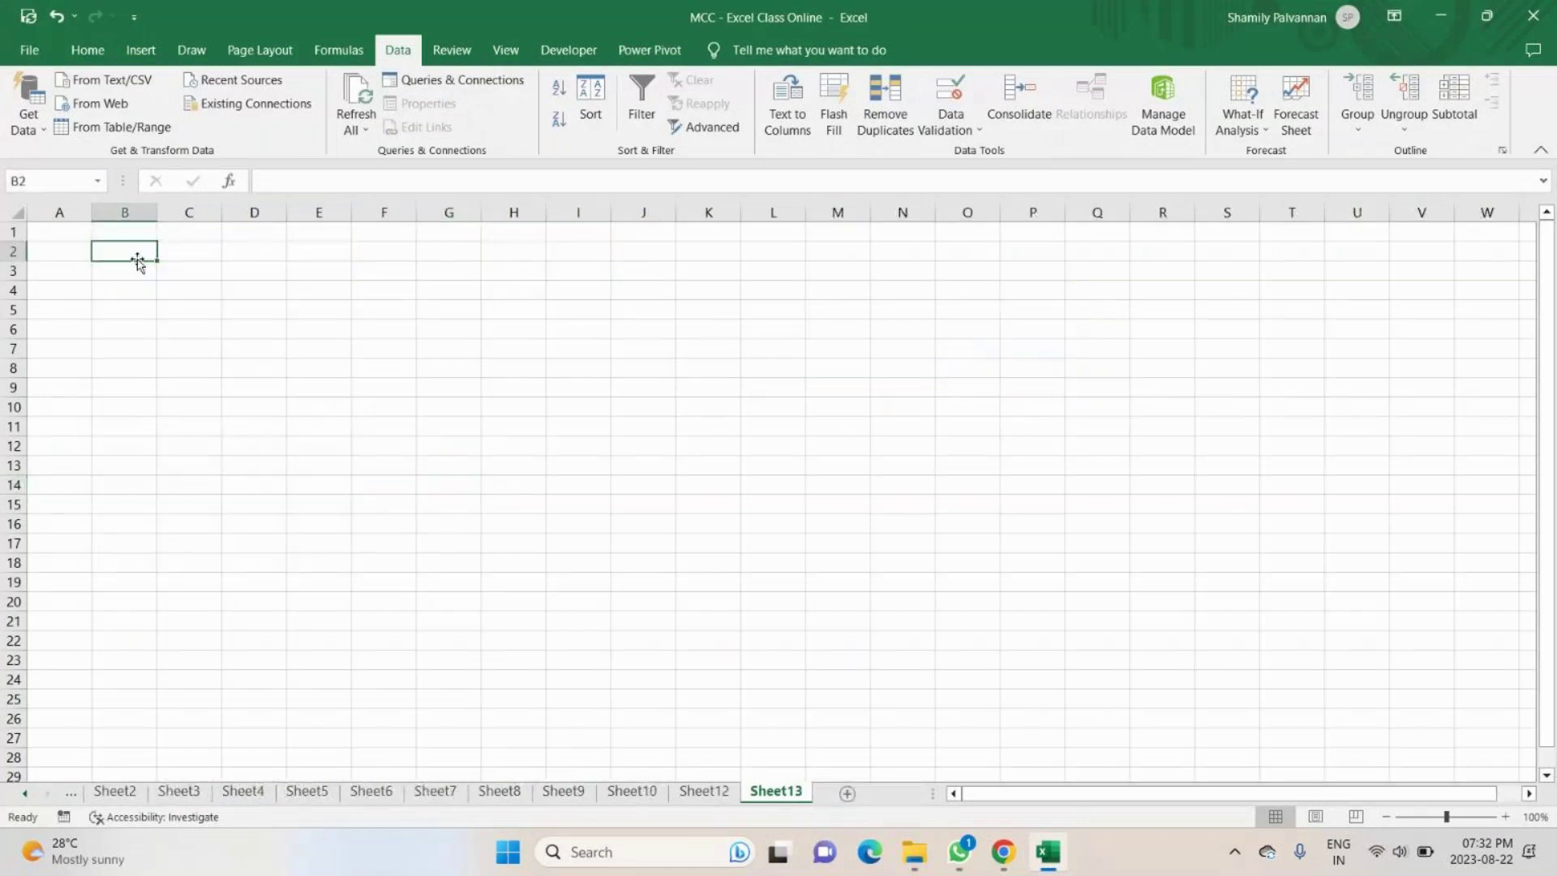
type("i")
key("BackSpace")
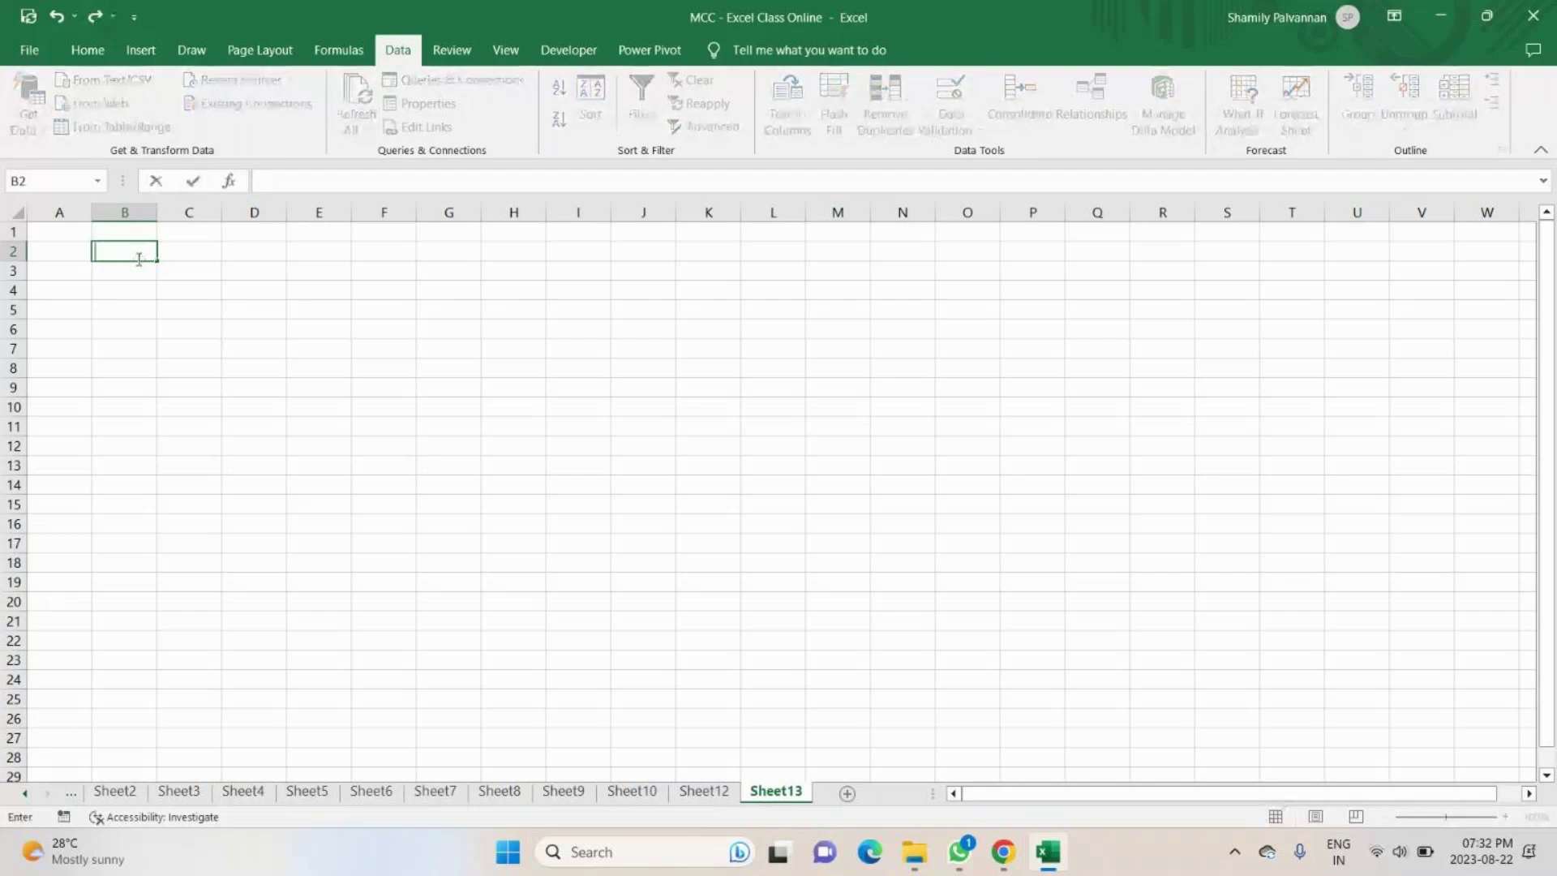
type("Need to take a loan f")
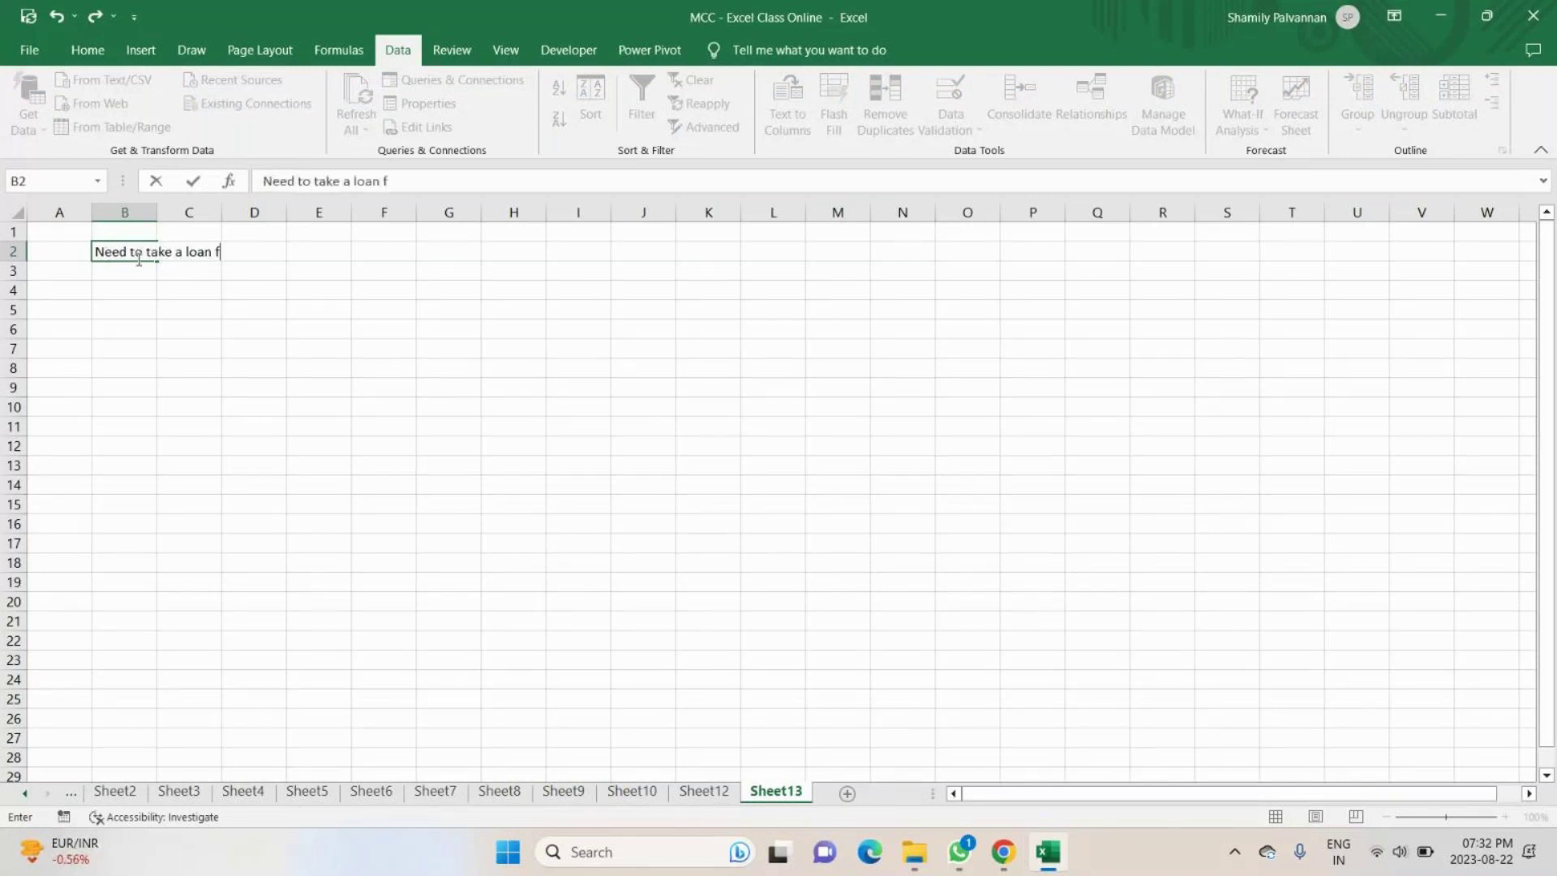
type("or")
key("BackSpace")
key("BackSpace")
key("BackSpace")
key("BackSpace")
type("of Rs.")
type("50000")
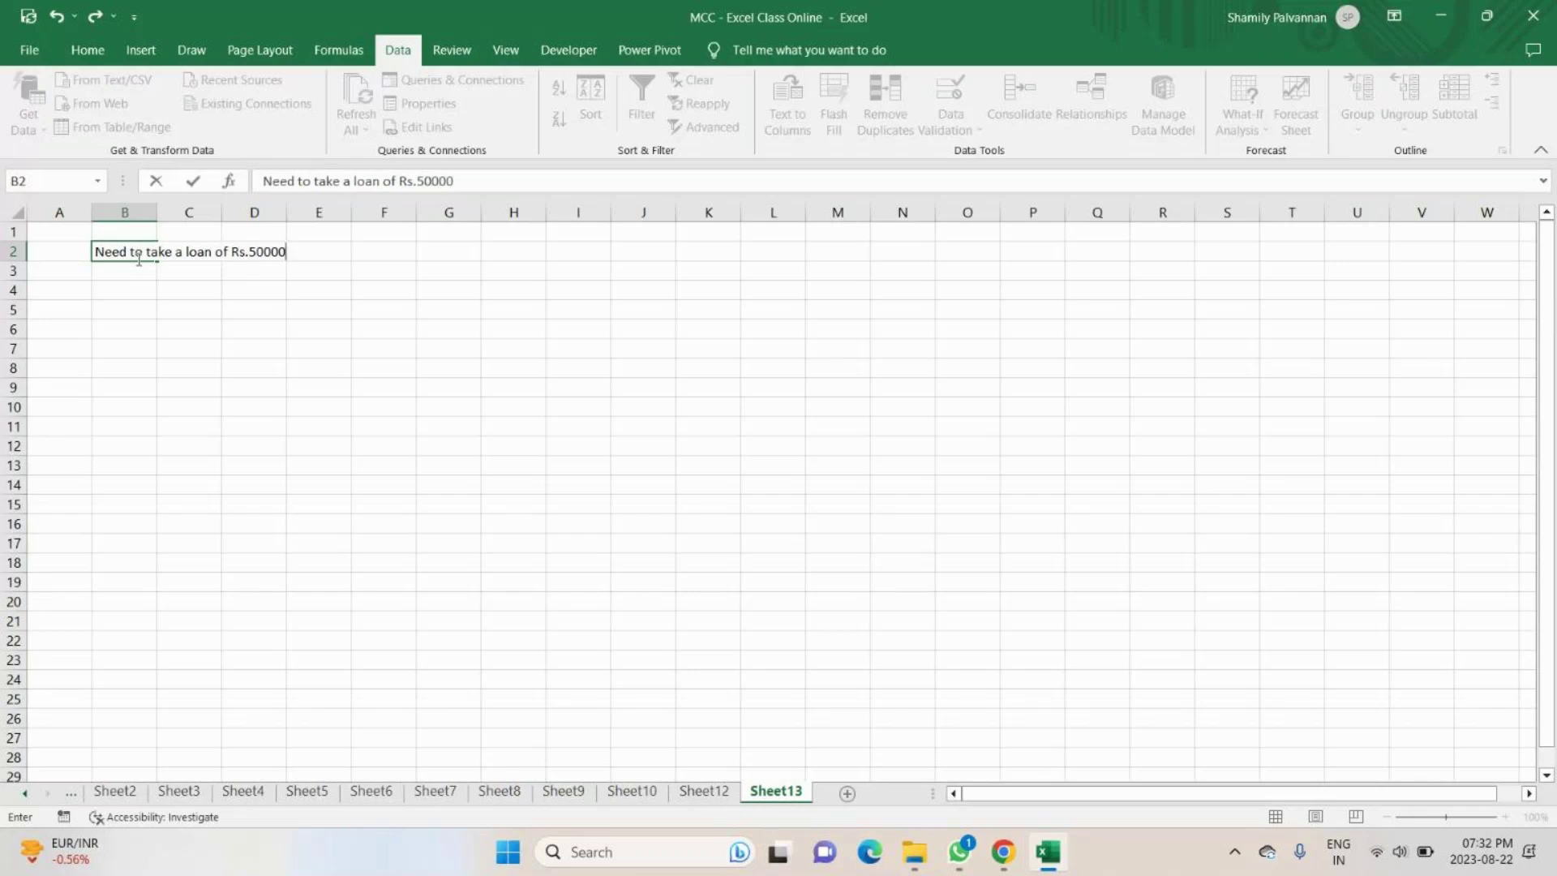
type(", rate")
type(" int")
key("BackSpace")
key("BackSpace")
key("BackSpace")
type("of interest is ")
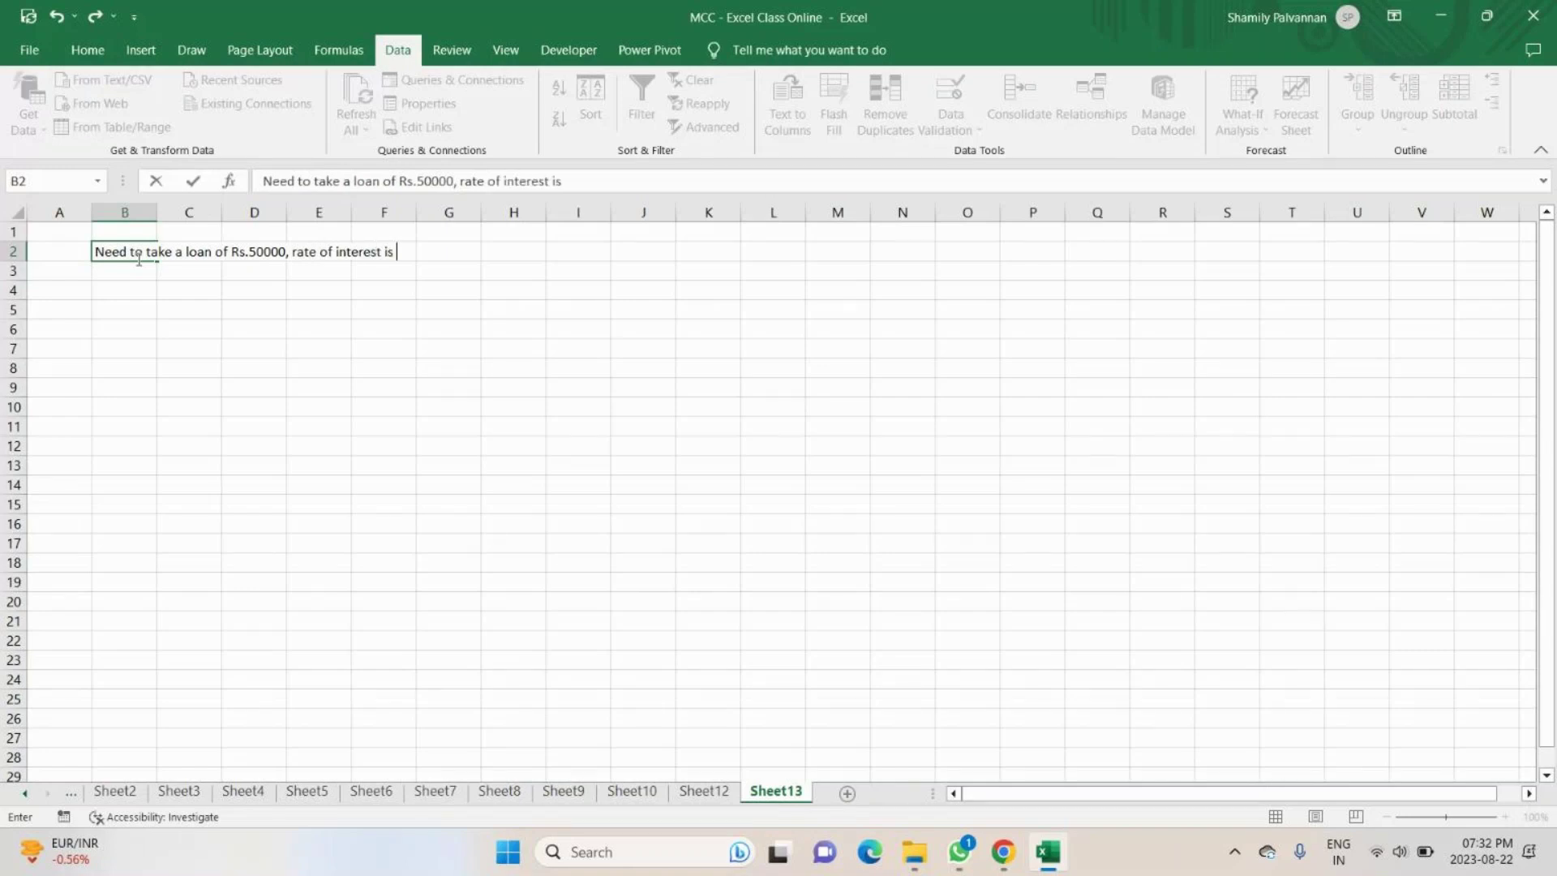
type("12%, has to be paid in 2yrs")
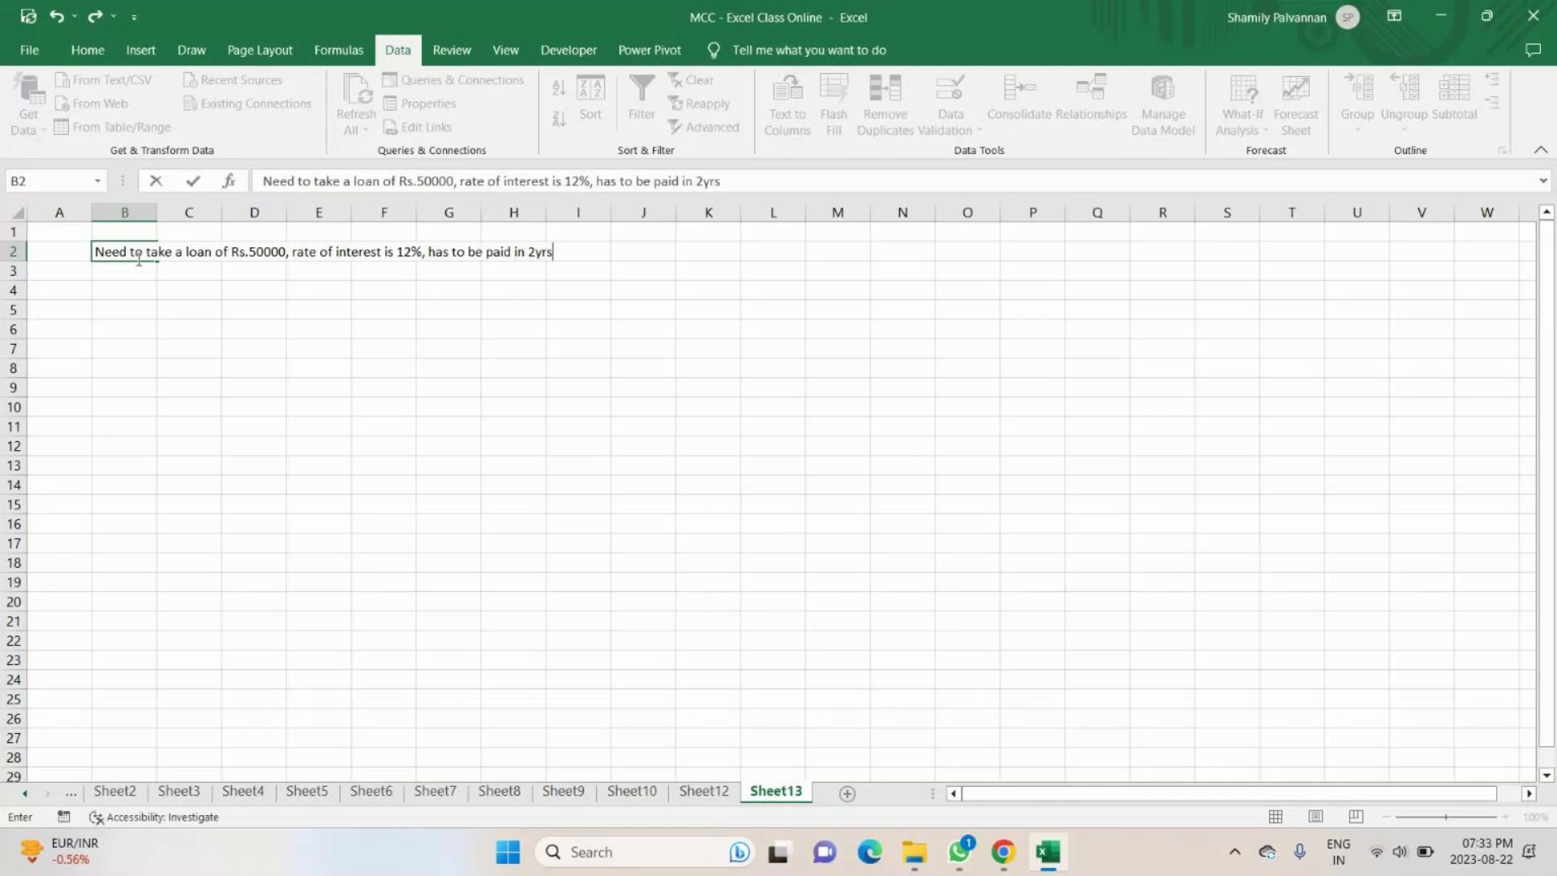
key("Return")
key("Down")
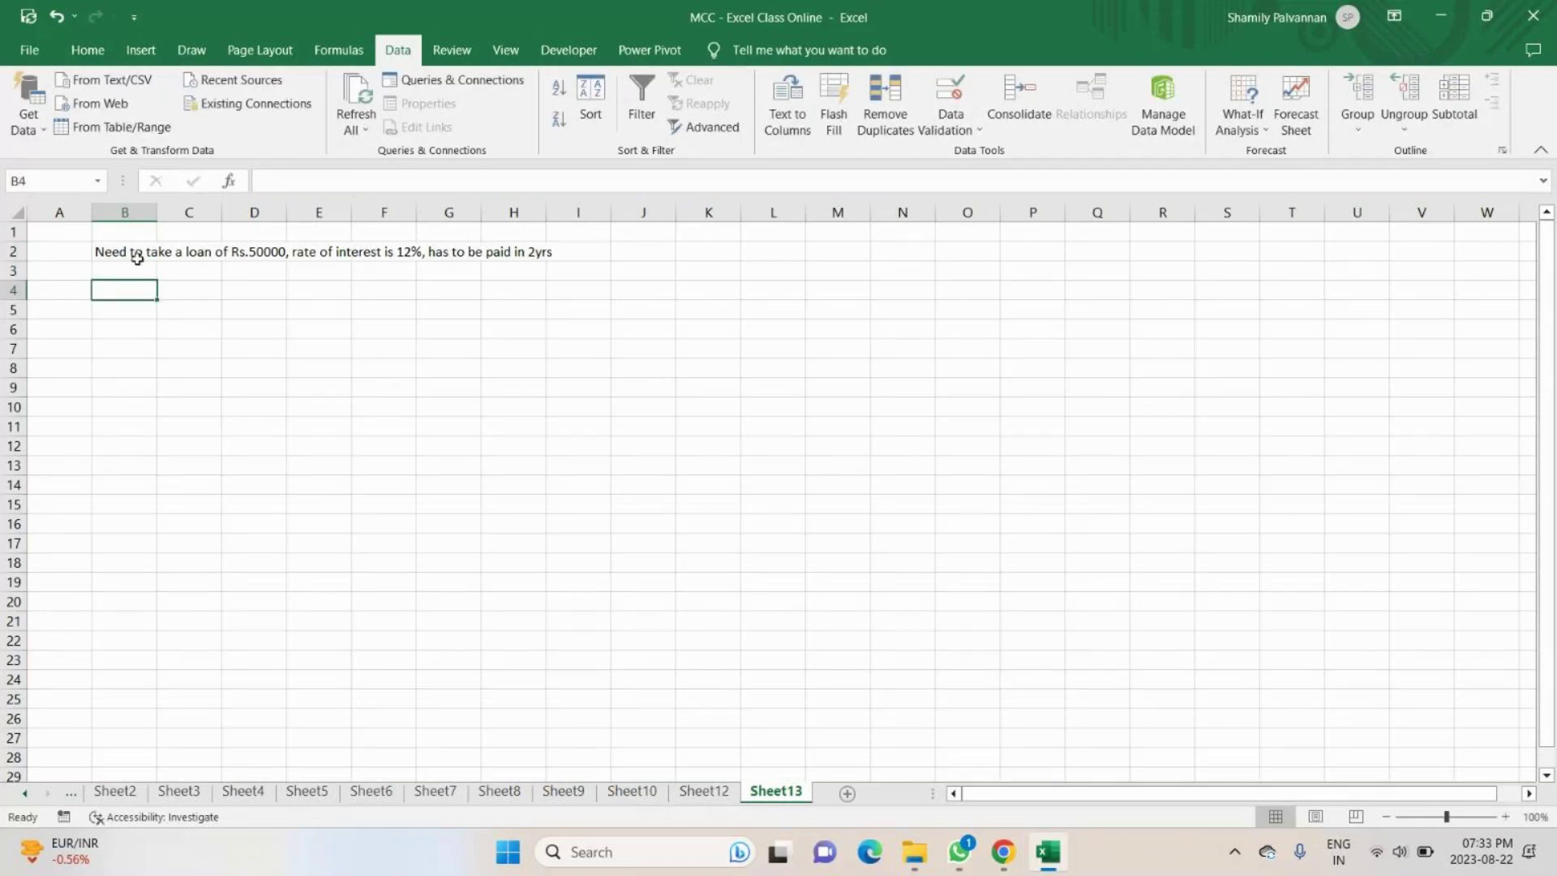
Enter the labels Loan taken, Rate of int and Duration in B4:B6.
key("F2")
type("Loan ")
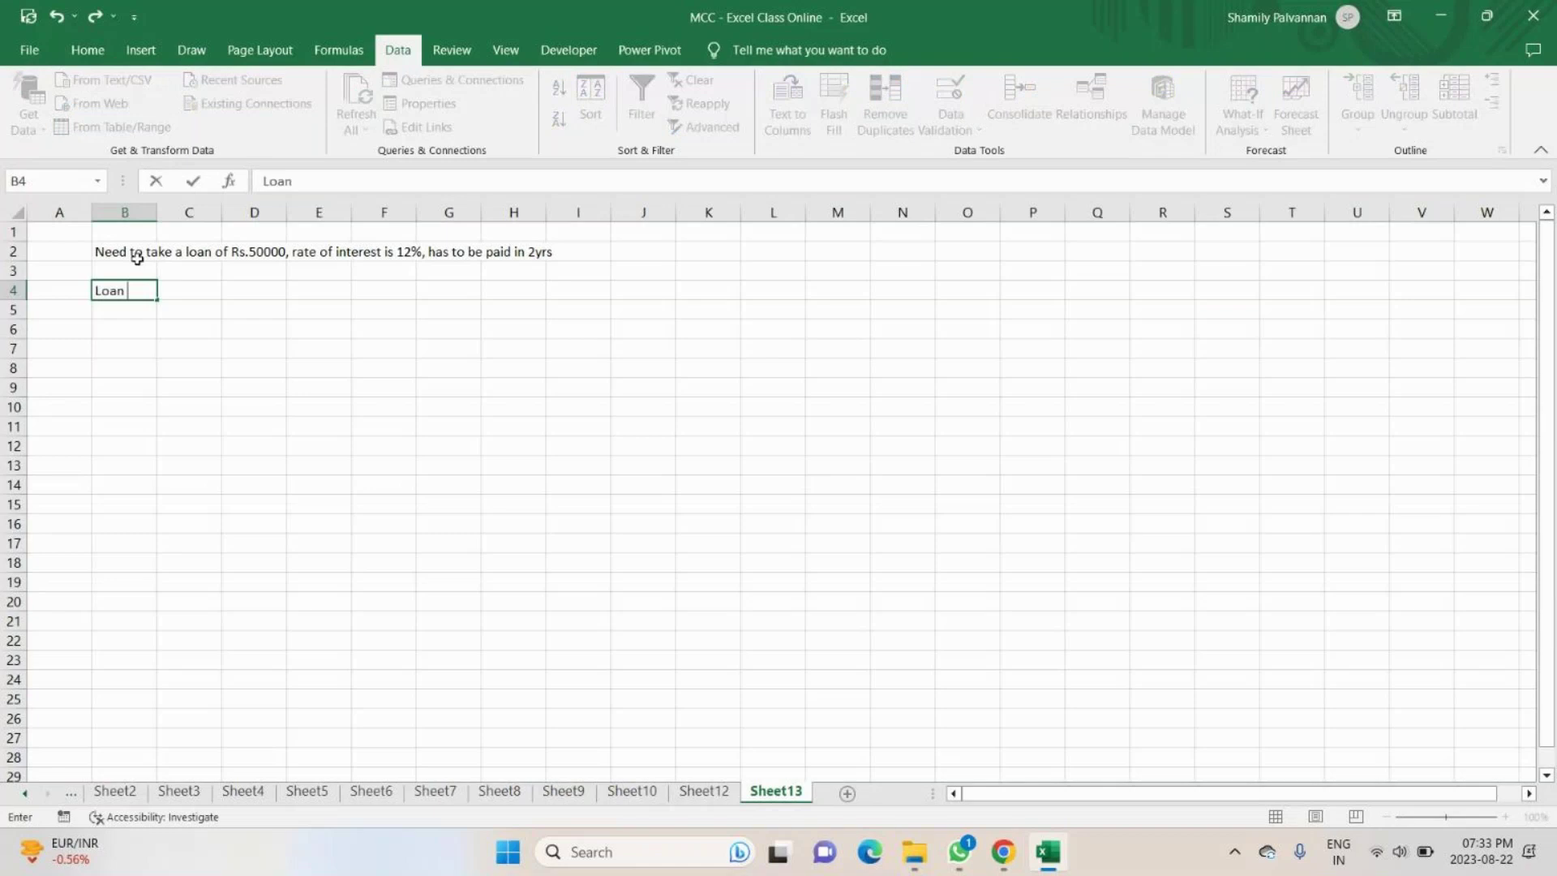
type("taken")
key("Return")
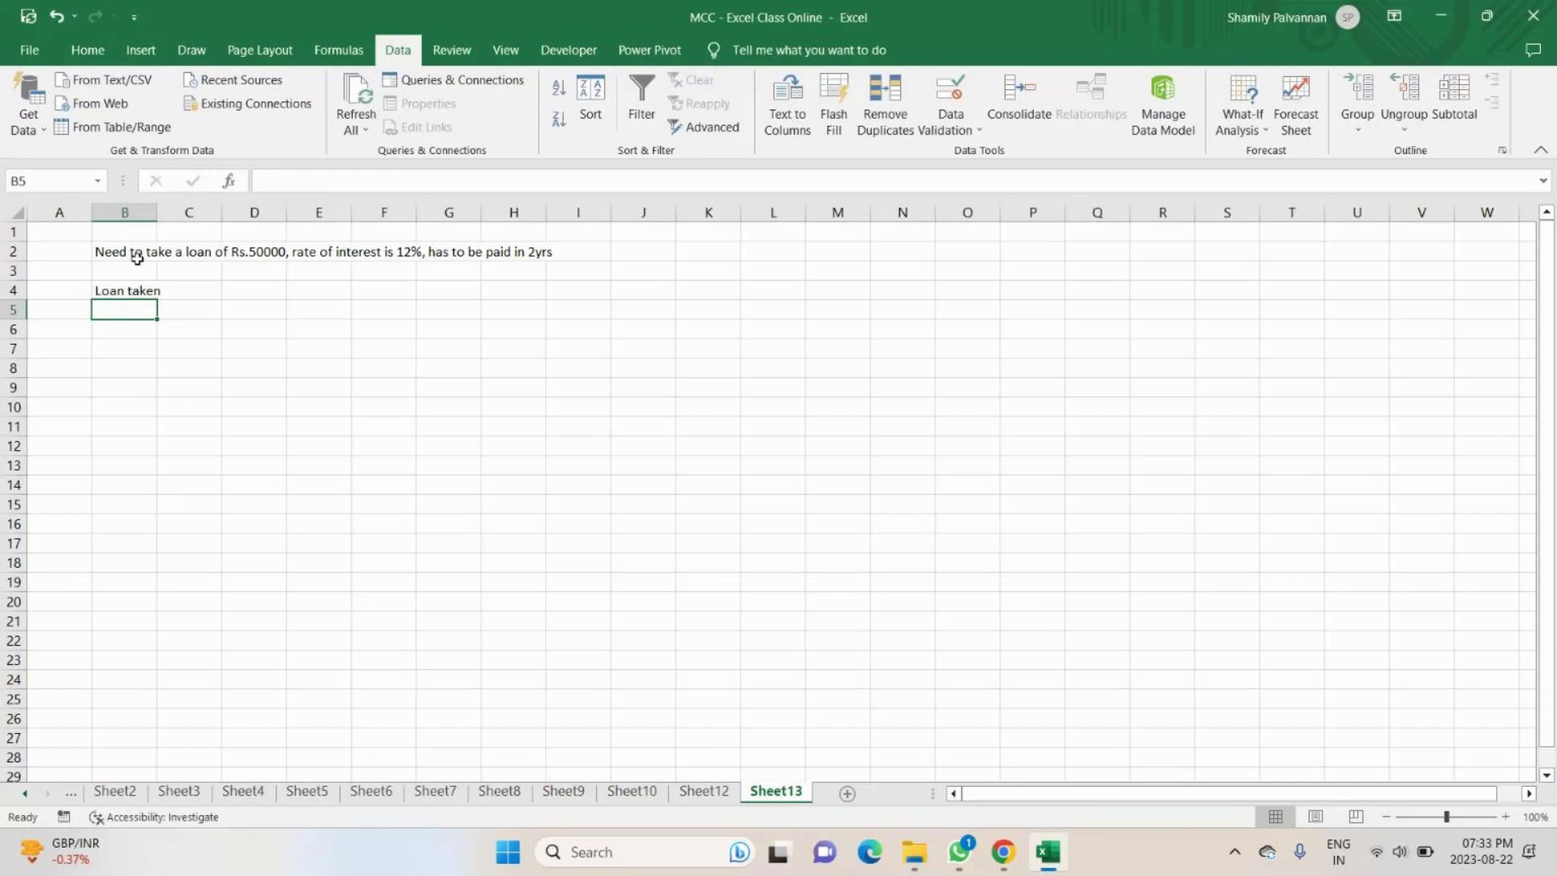
type("Rate")
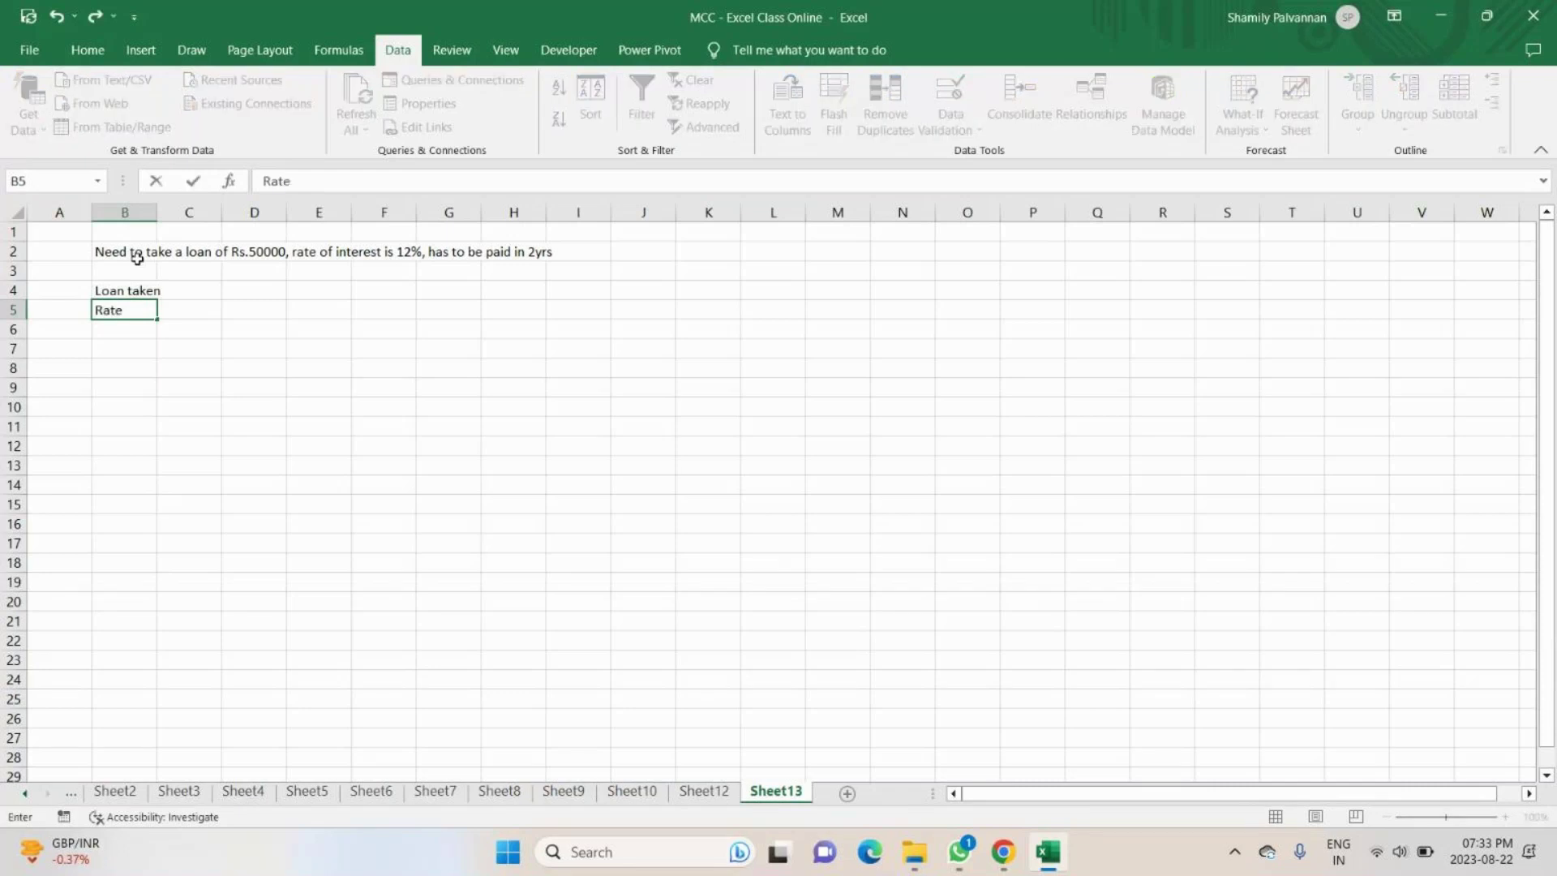
type(" of int")
key("Return")
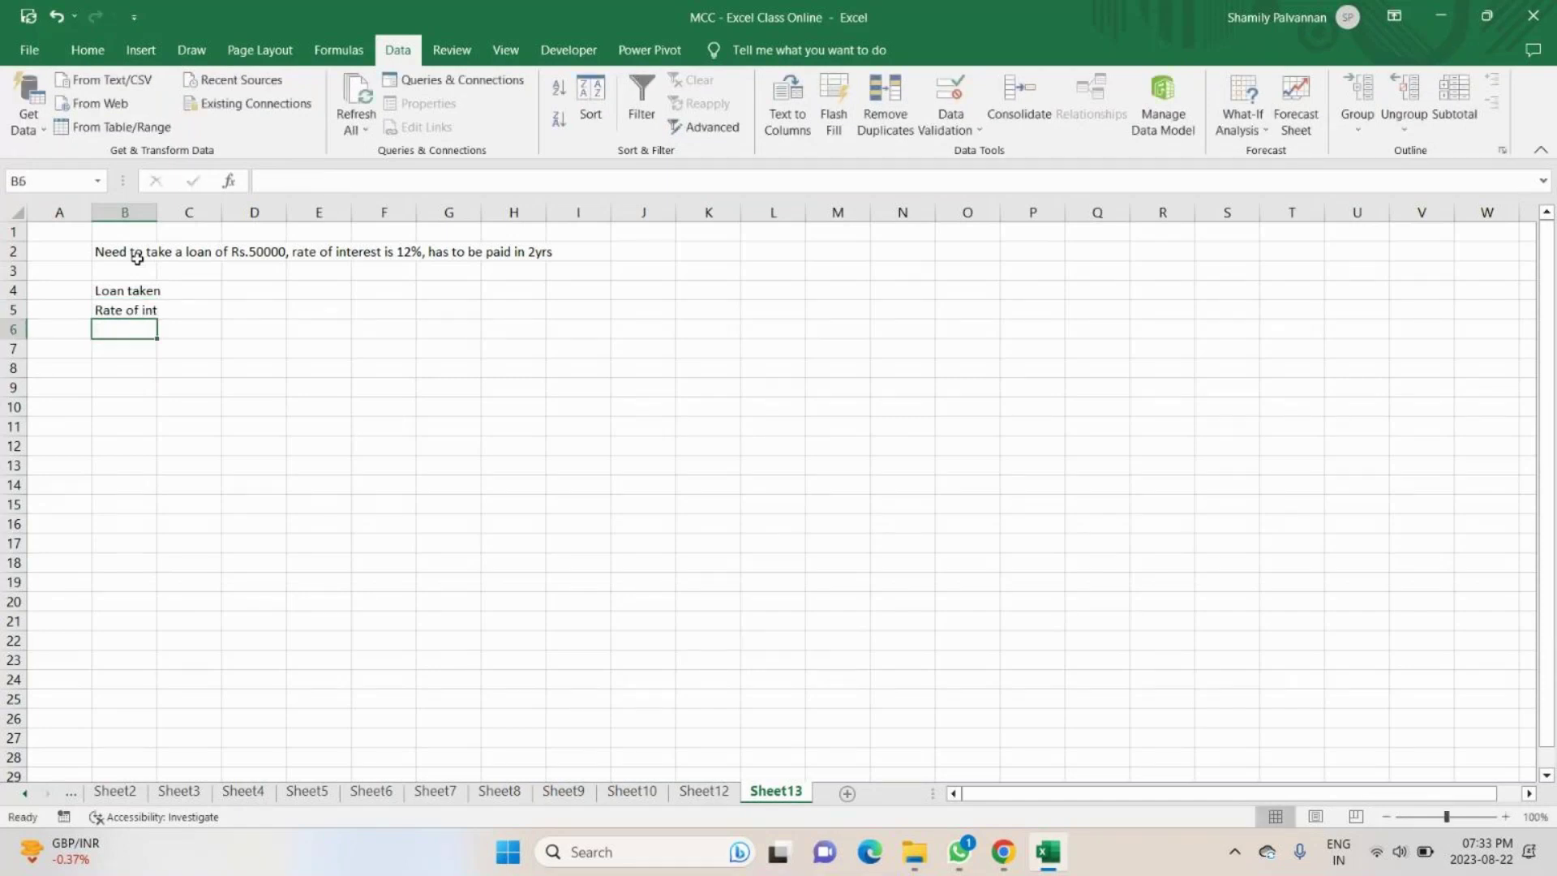
type("Duration")
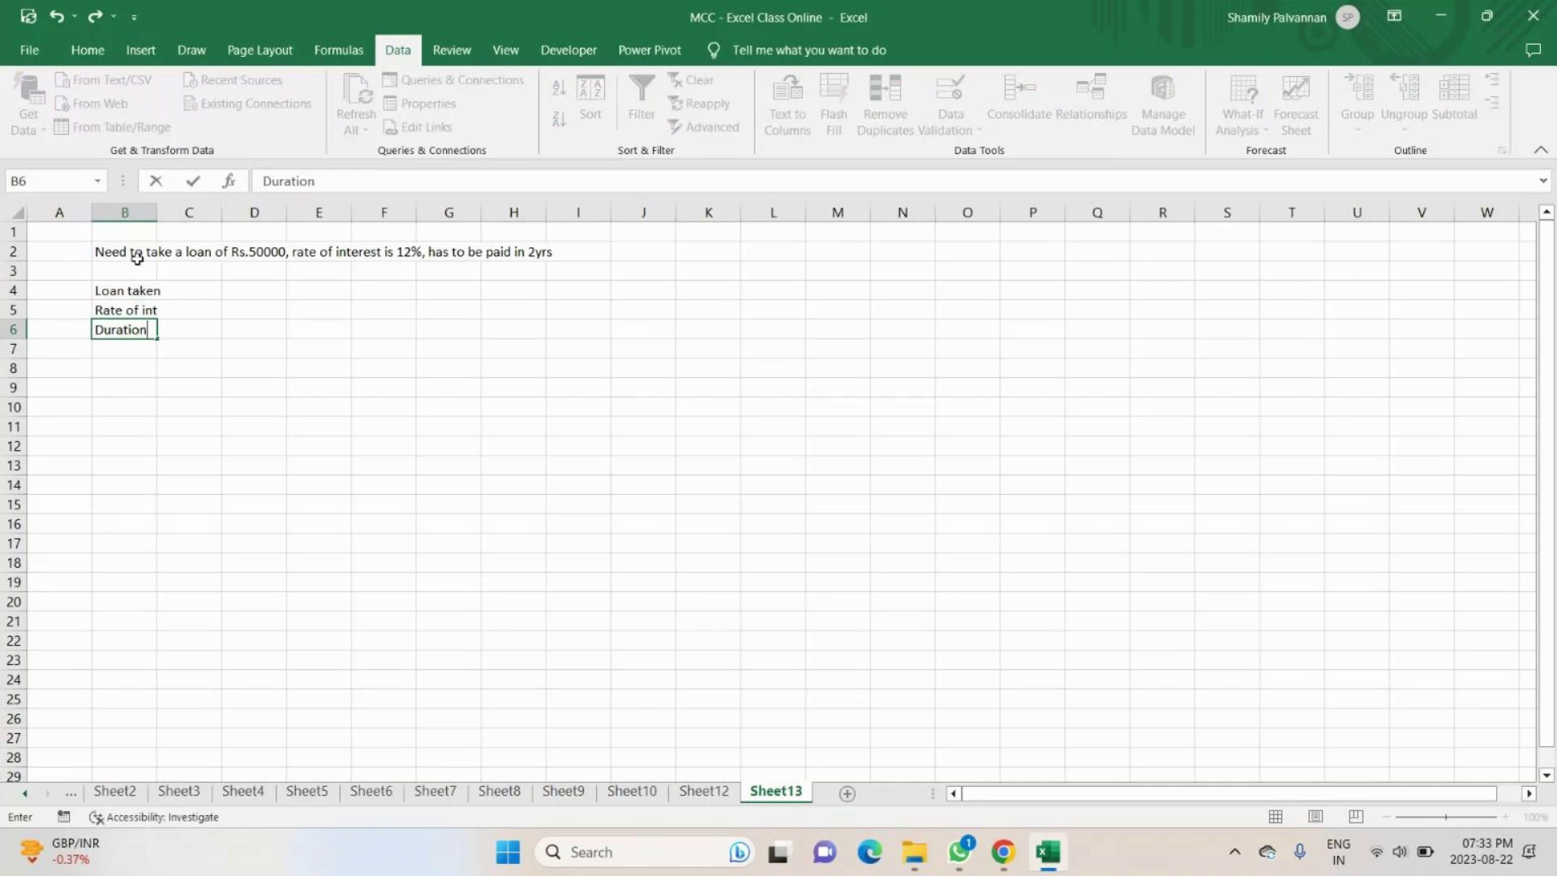
key("Return")
Widen column B and add the EMI payment label in B8.
left_click_drag(160, 215, 205, 215)
left_click(154, 285)
key("Right")
left_click(196, 378)
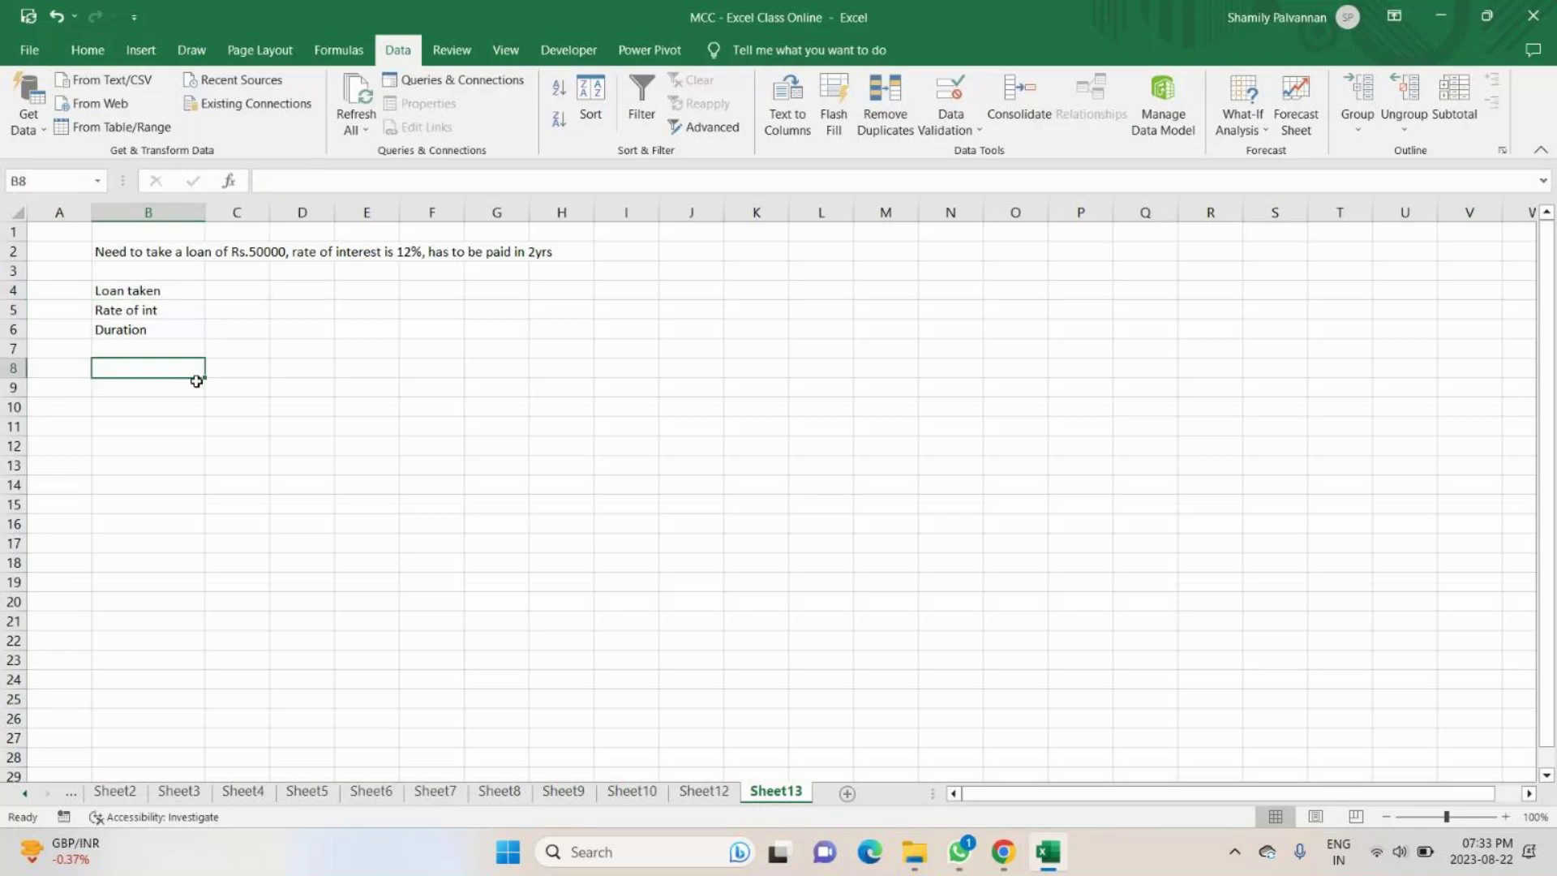
type("Tw")
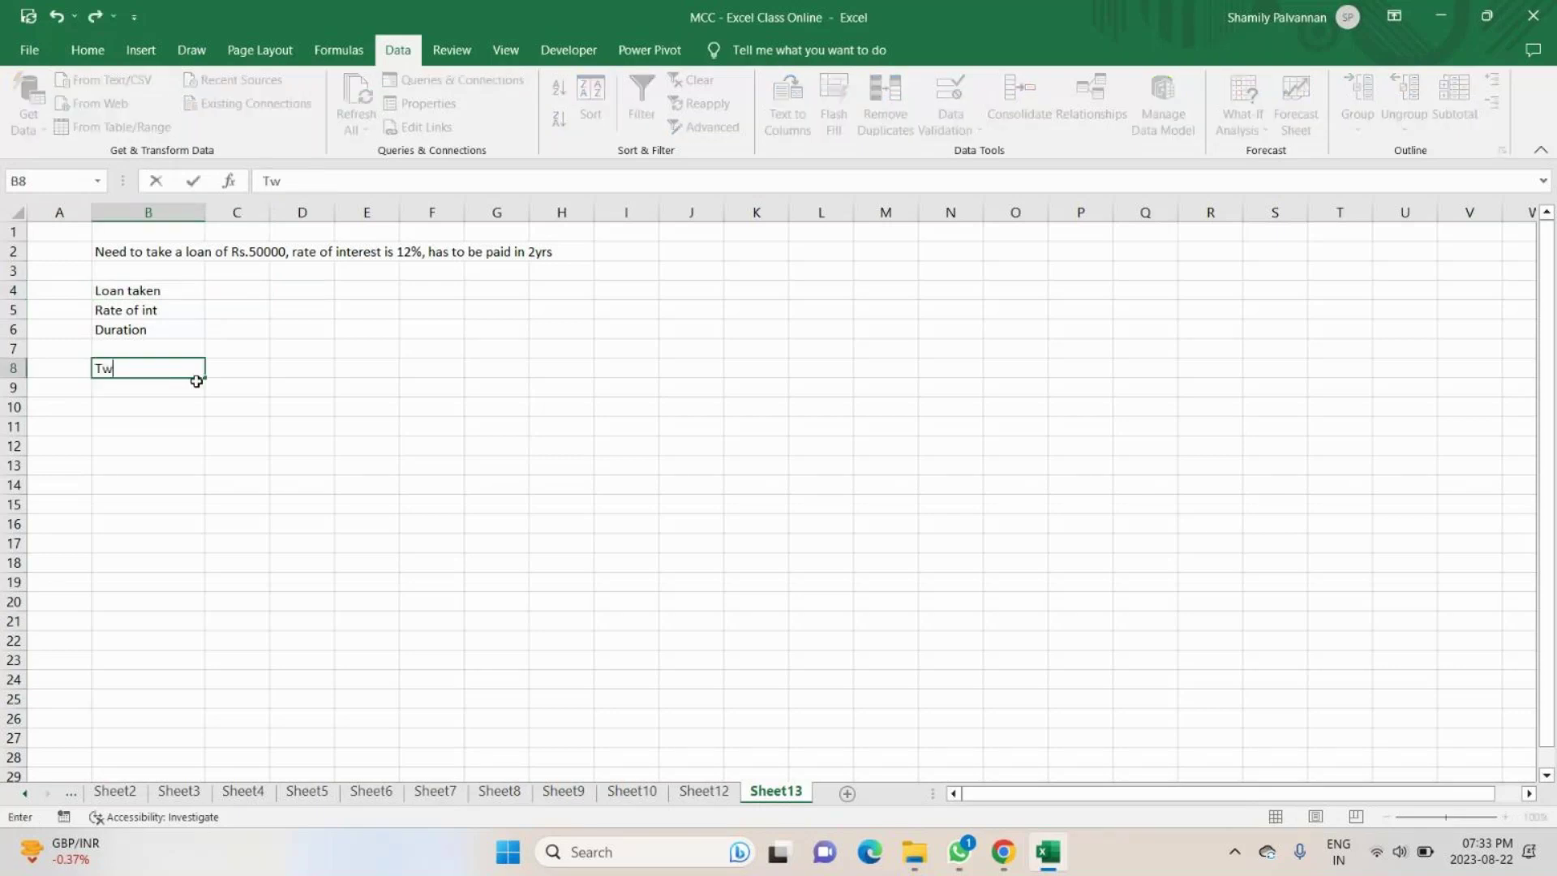
key("BackSpace")
key("BackSpace")
type("EMI payment")
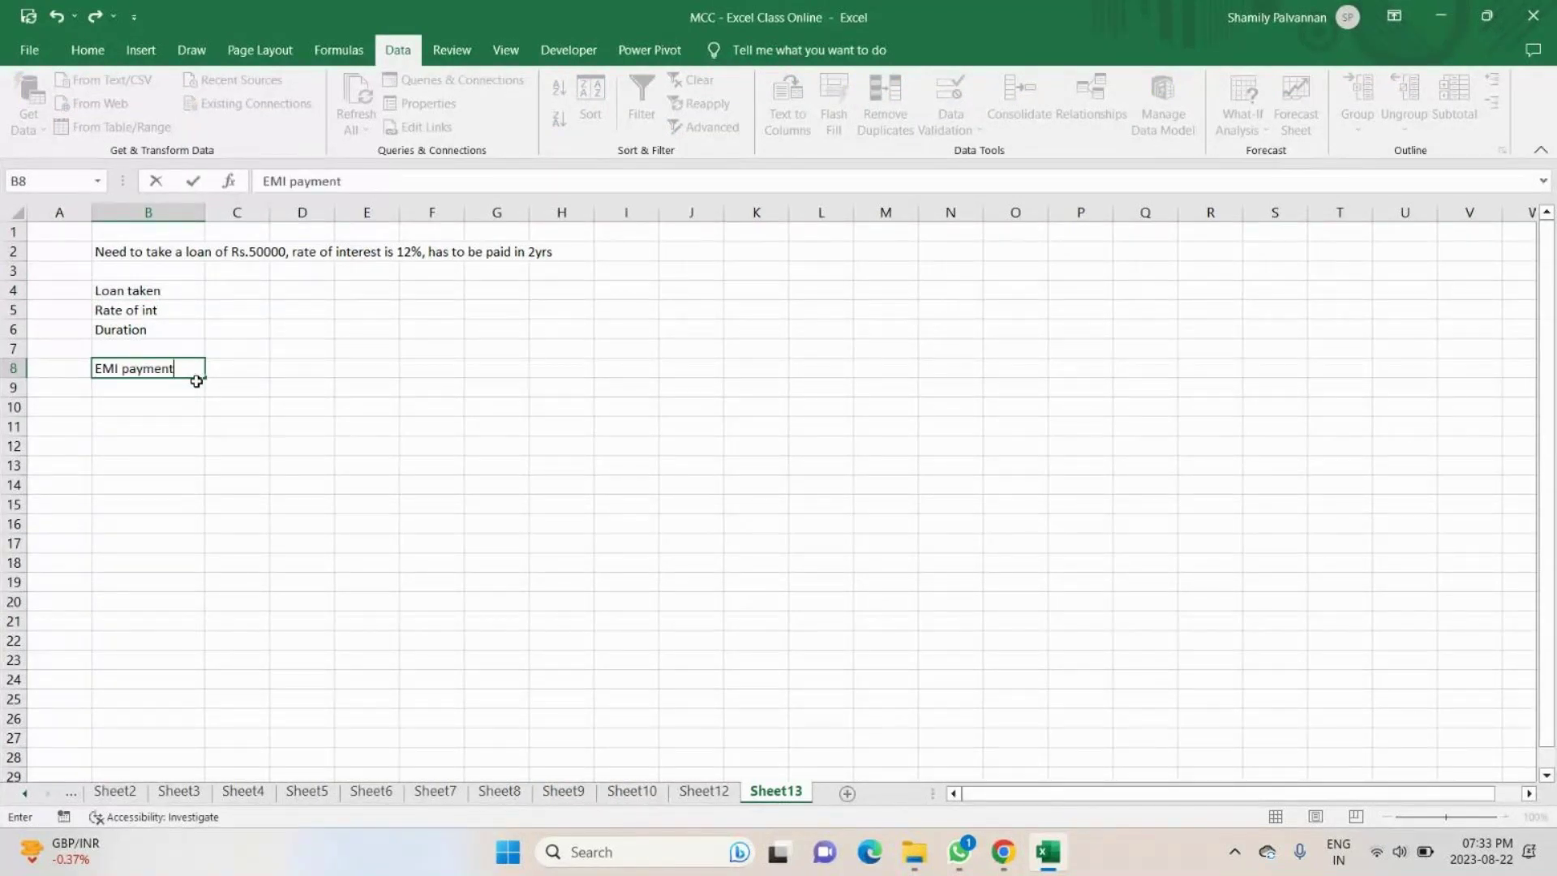
Enter 50000, 12% and 2 in C4:C6 and begin the EMI formula in C8.
left_click(222, 294)
type("50000")
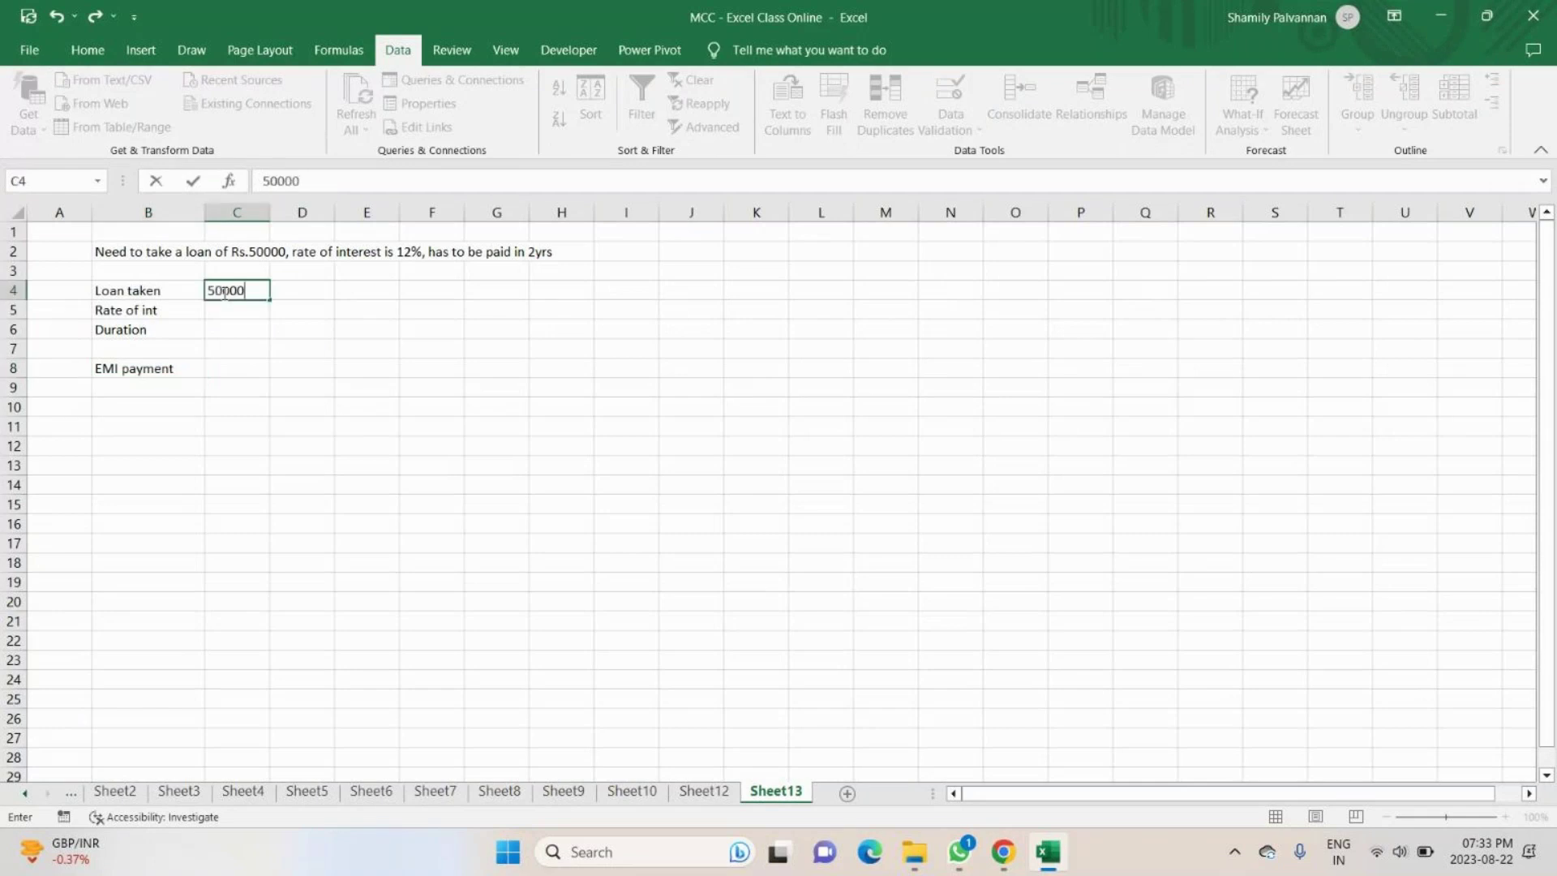
key("Return")
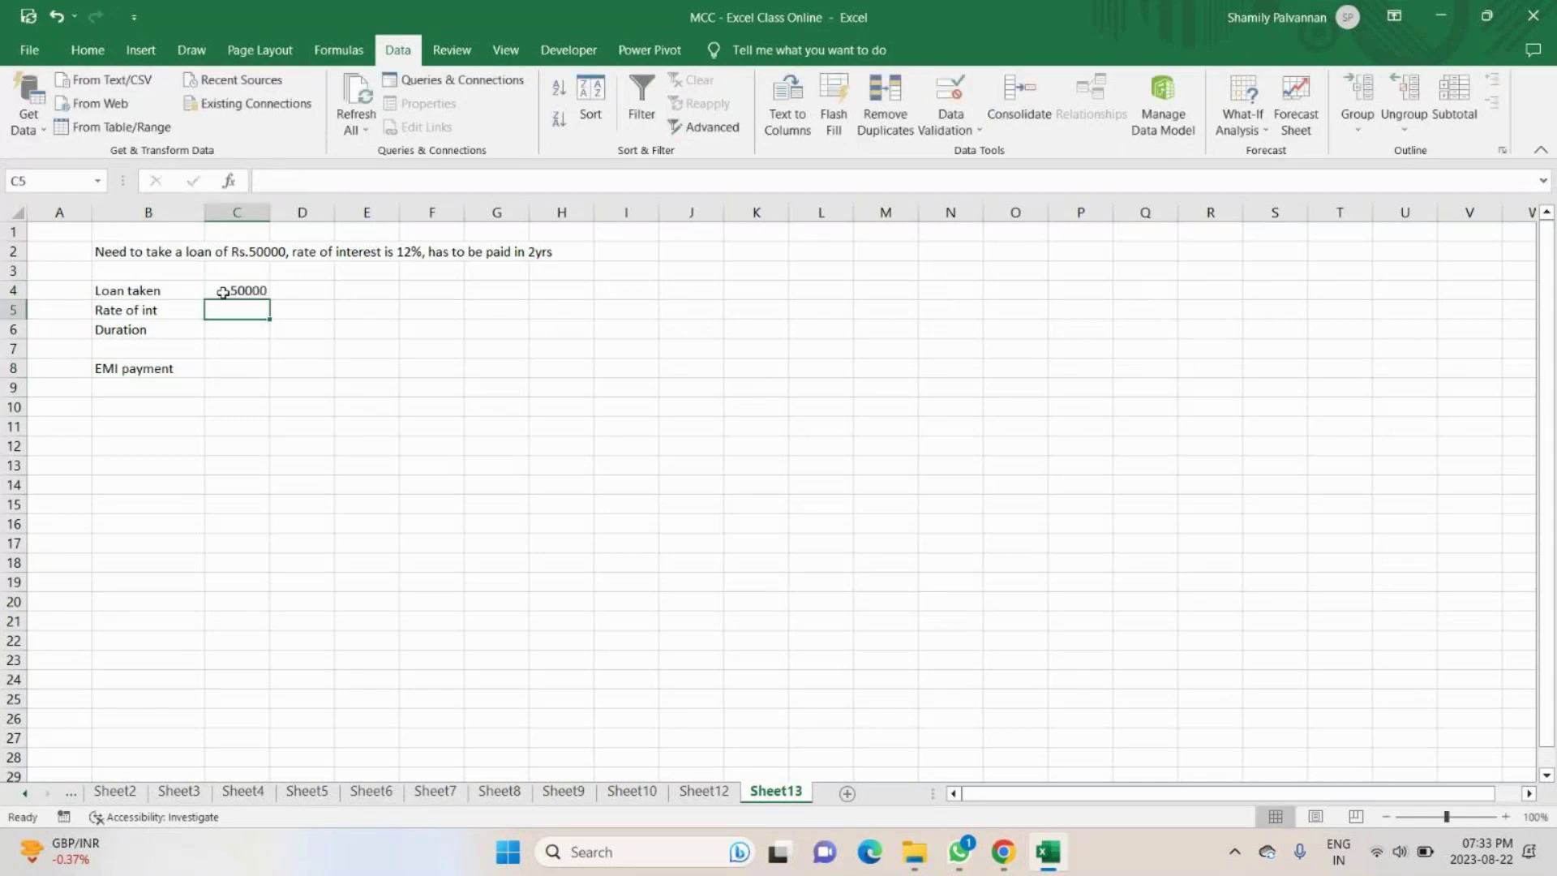
type("12%")
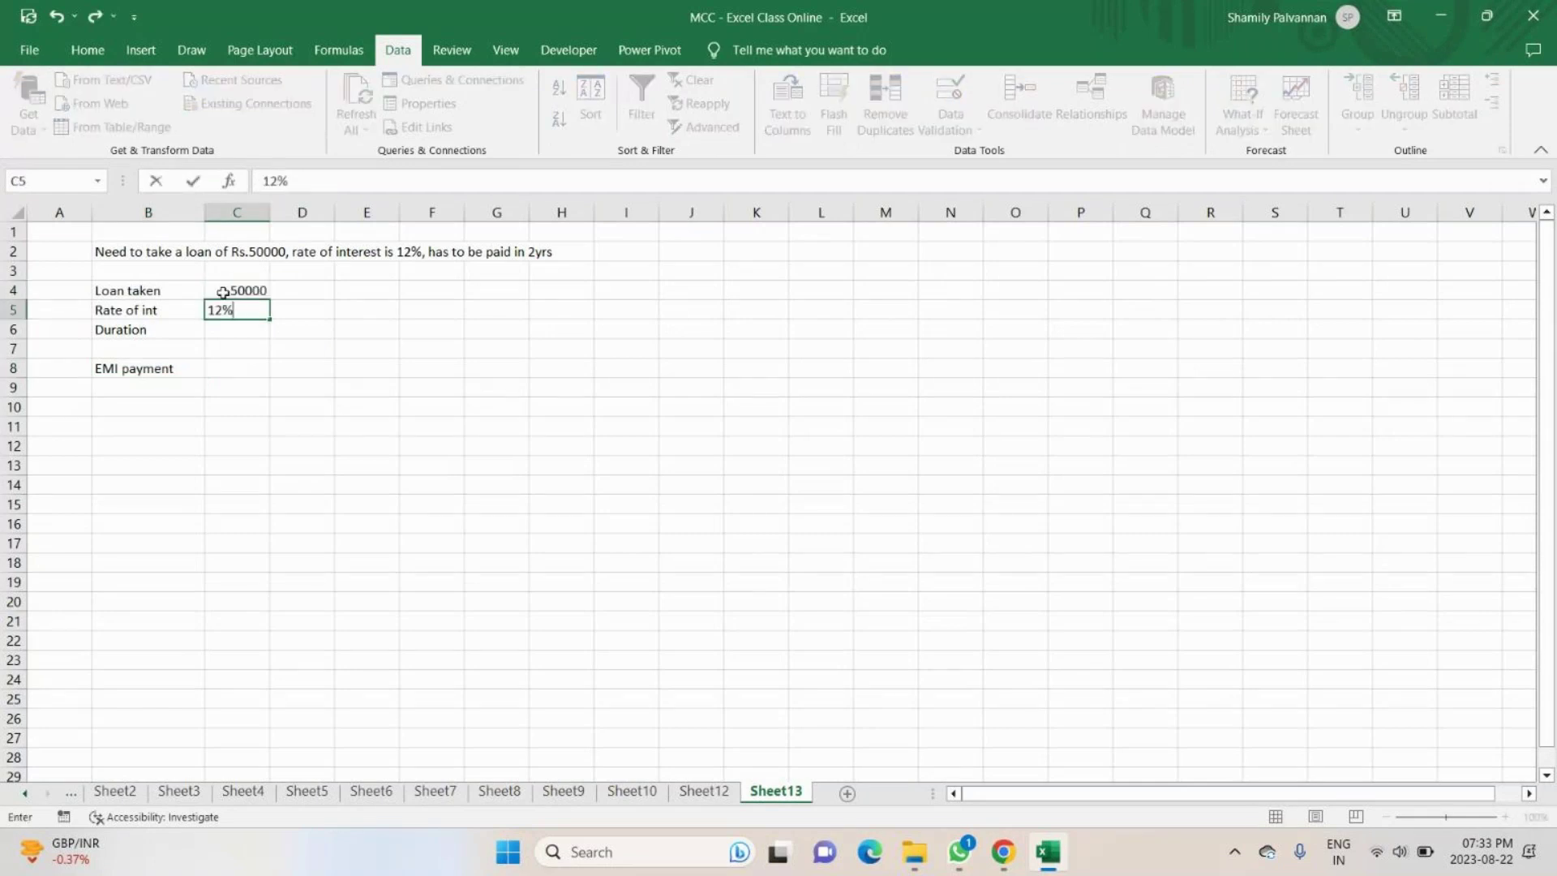
key("Return")
type("2")
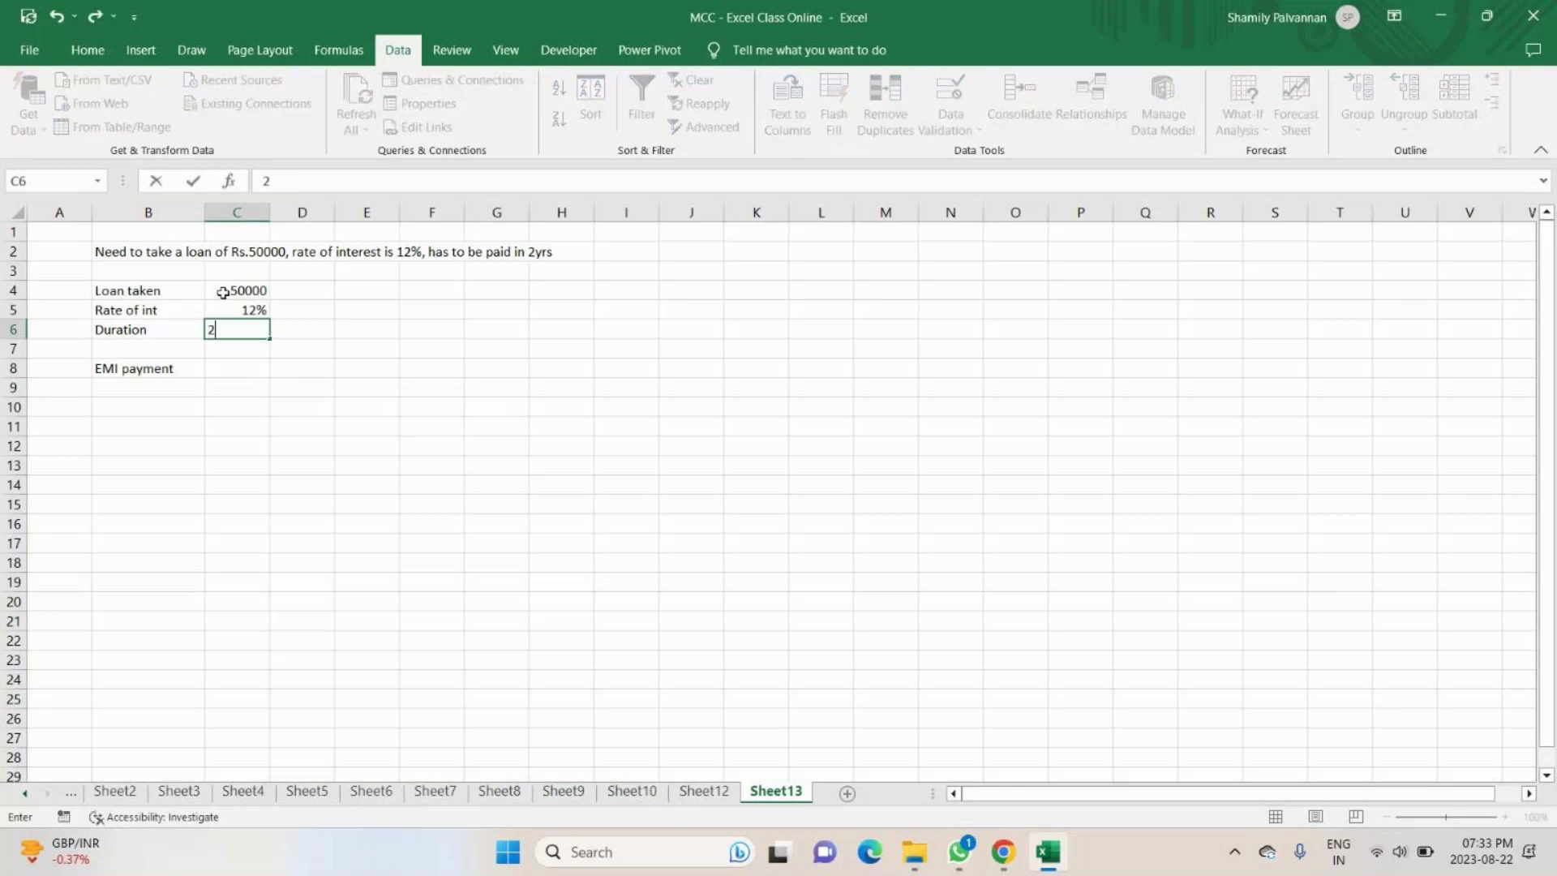
key("Return")
left_click(223, 371)
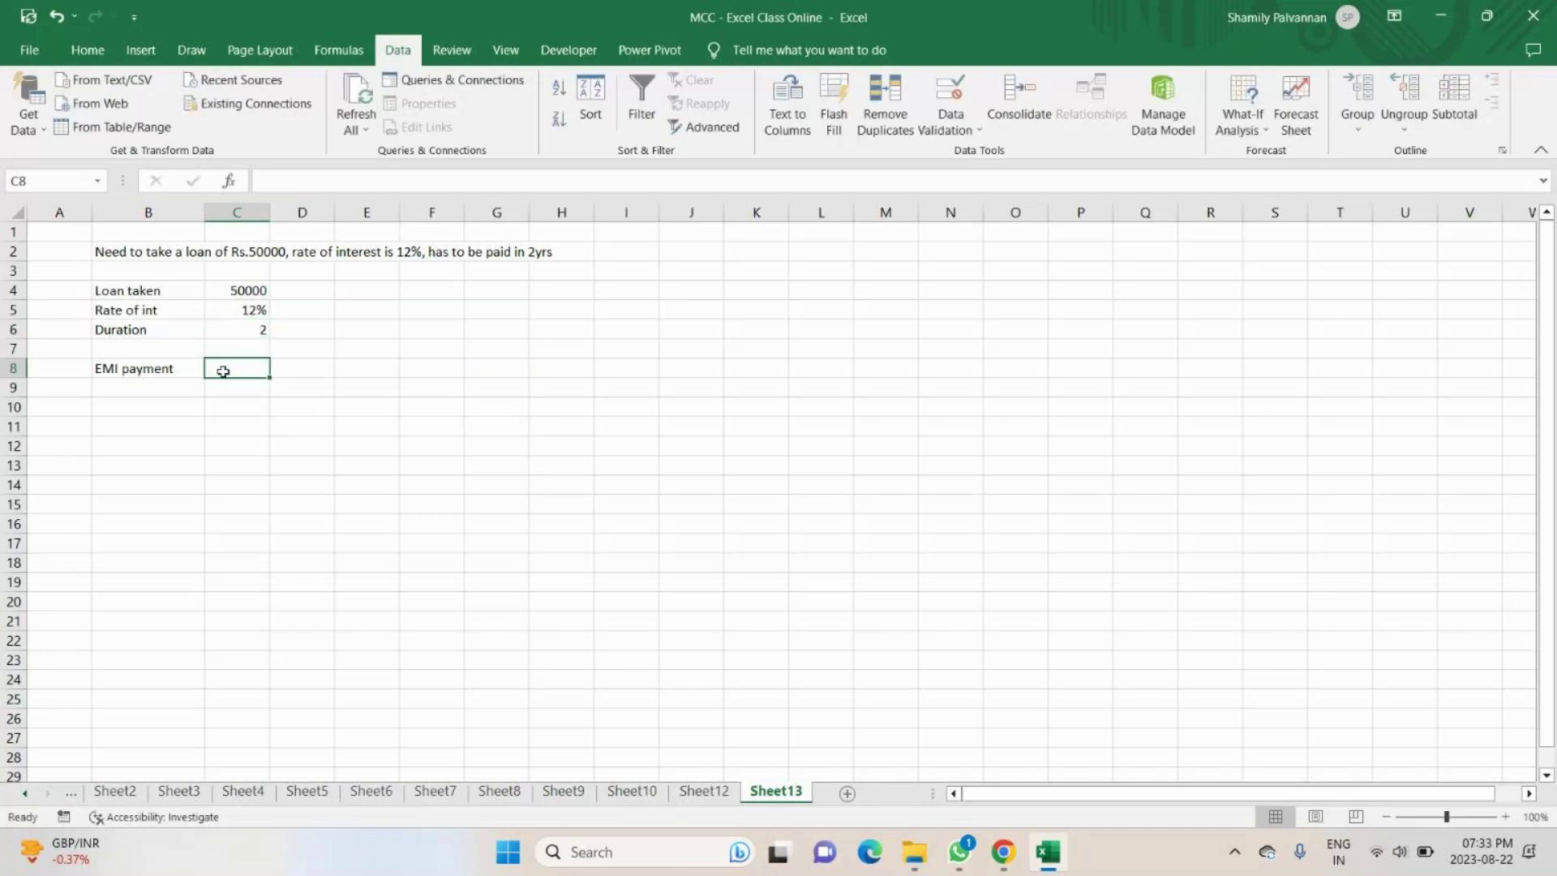
type("=")
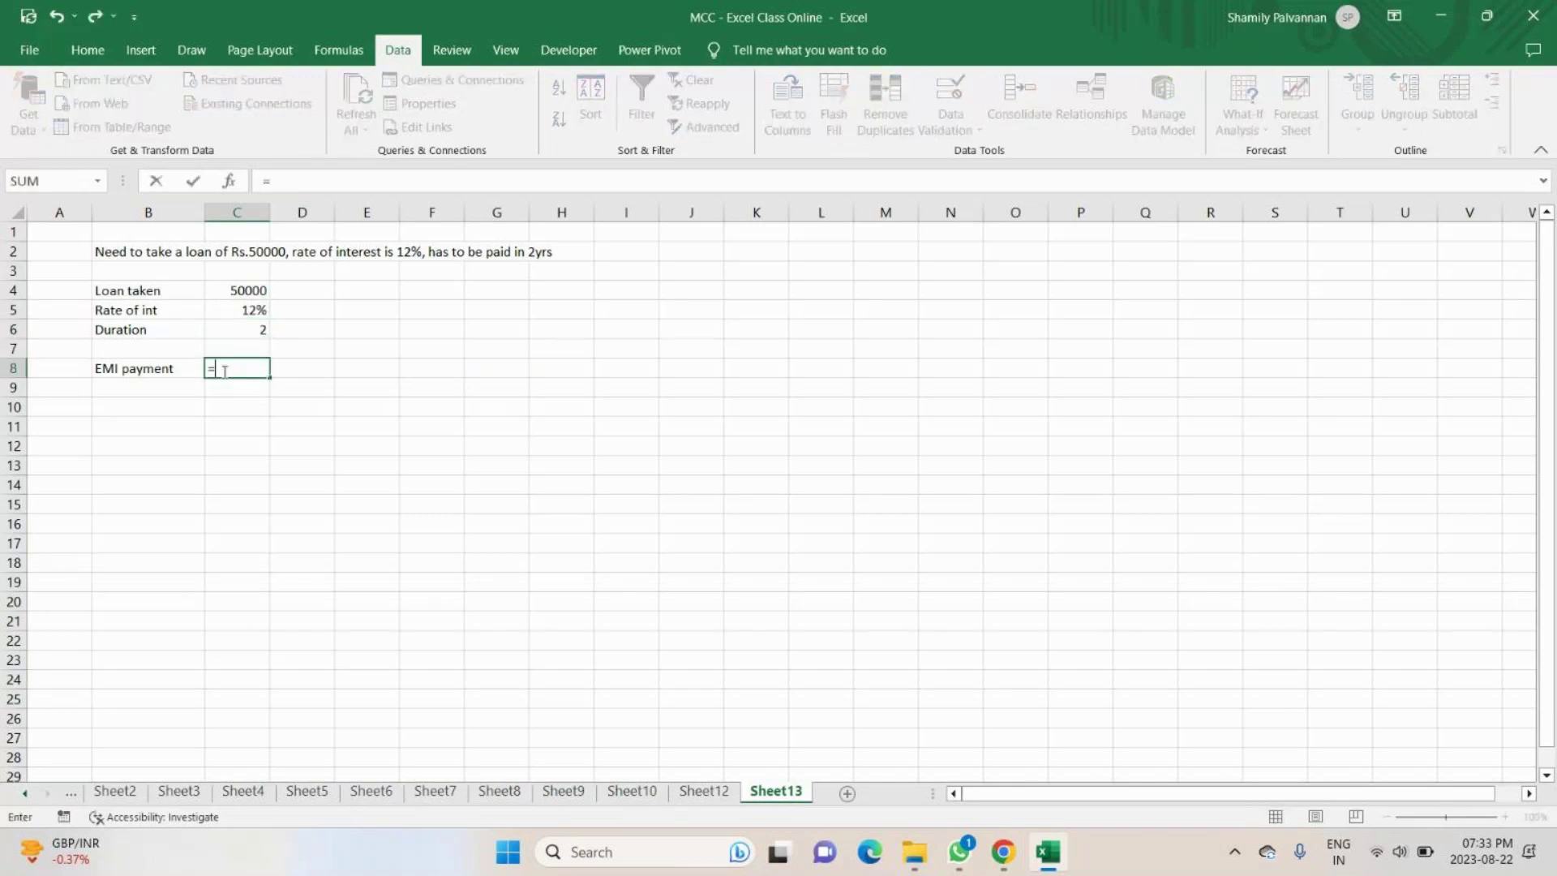
type("pm")
Enter =PMT(C5/12,C6*12,C4,0,0) in C8, giving an EMI of ₹-2,353.67.
key("Tab")
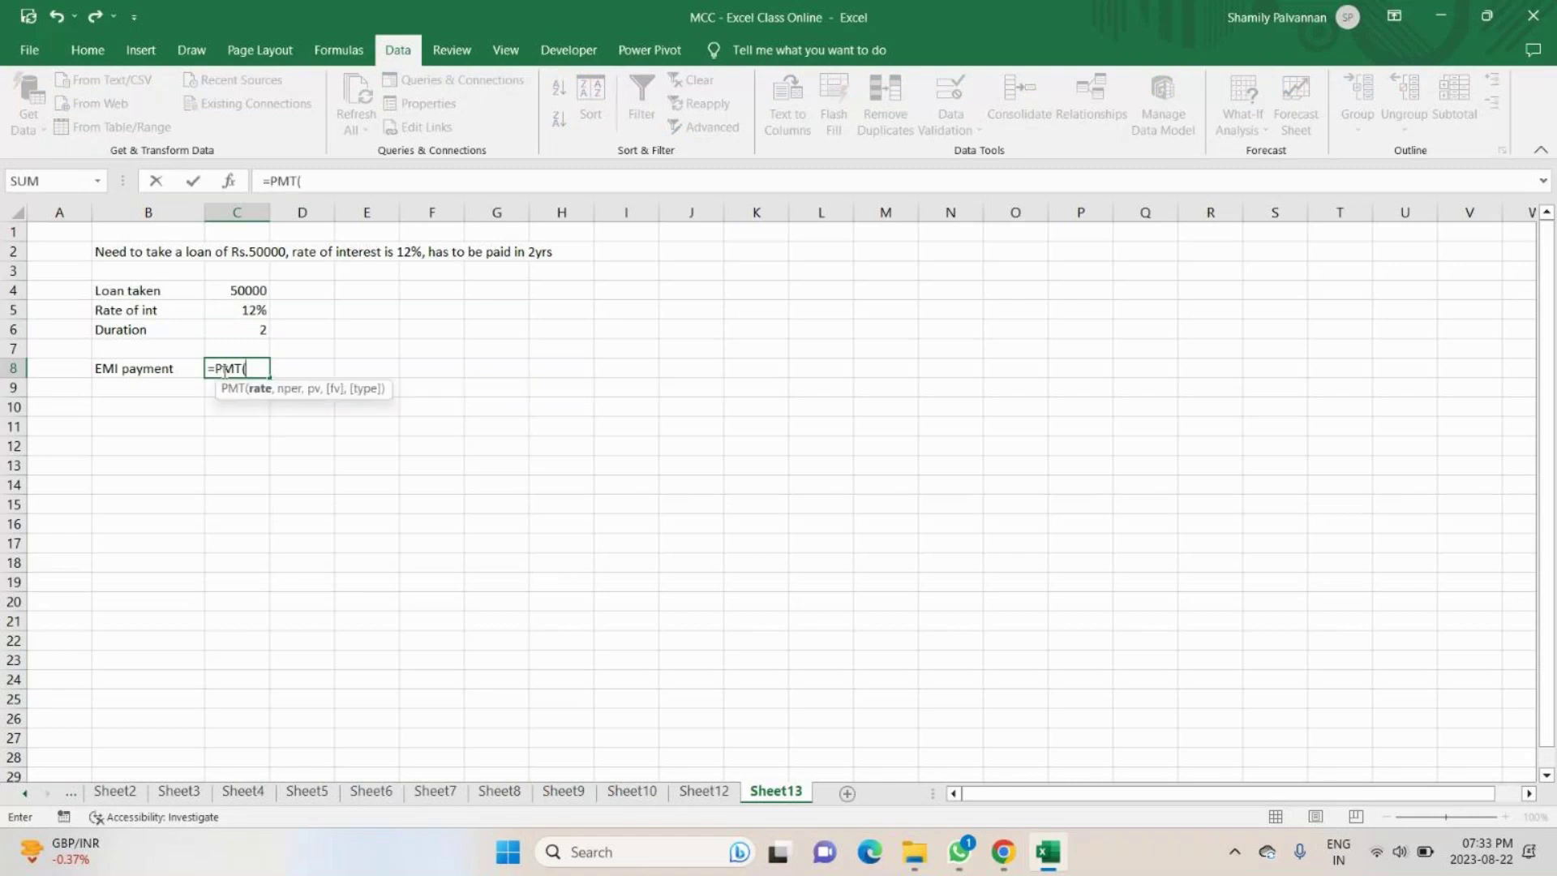
left_click(235, 313)
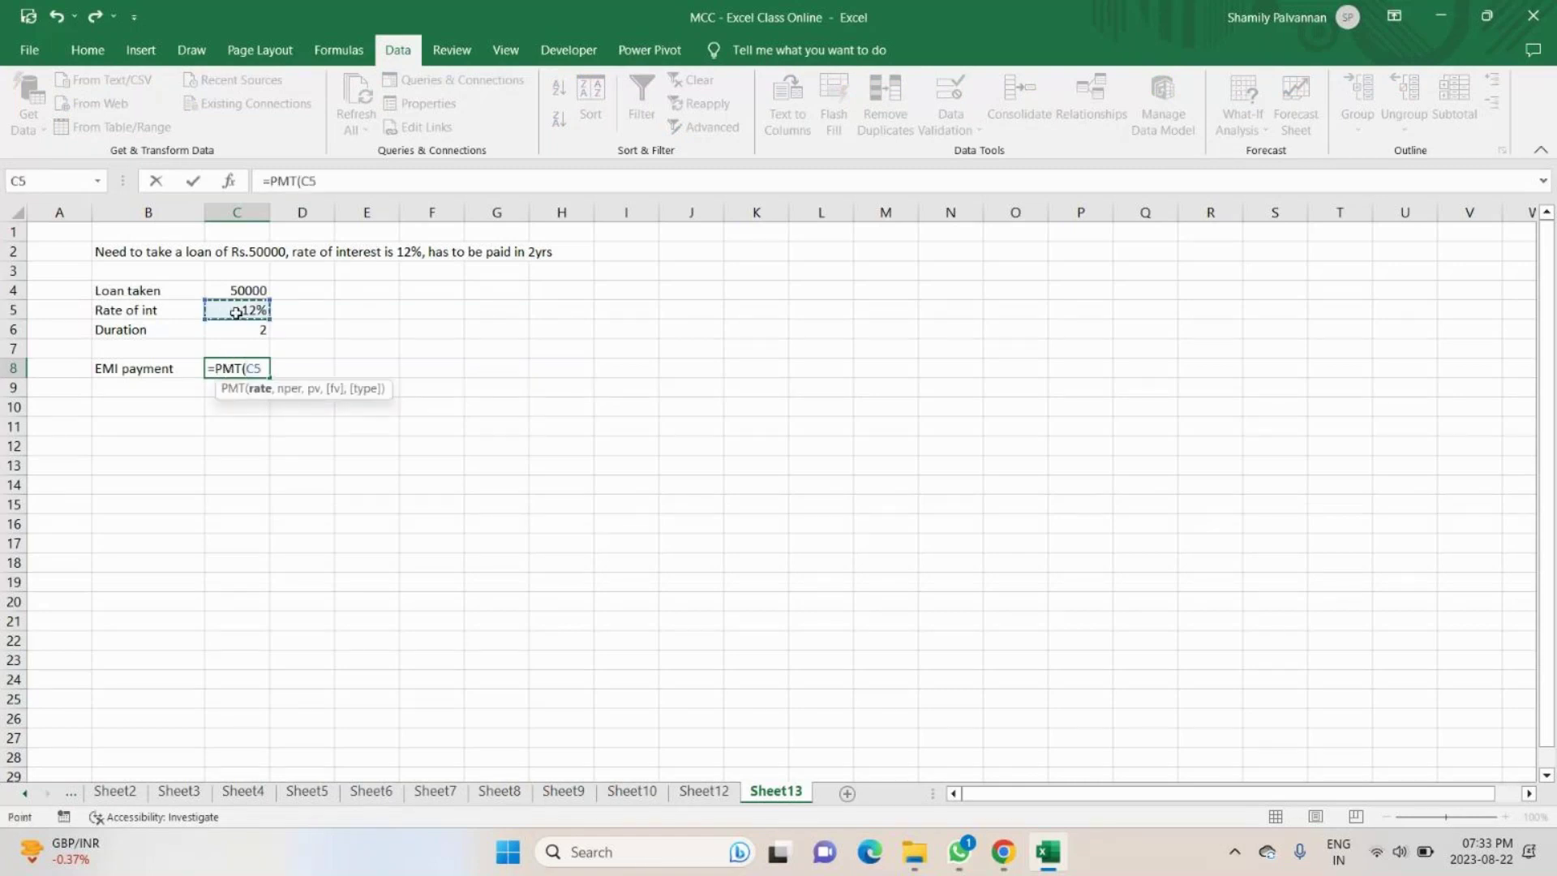
type("/12,")
left_click(245, 331)
type("*12")
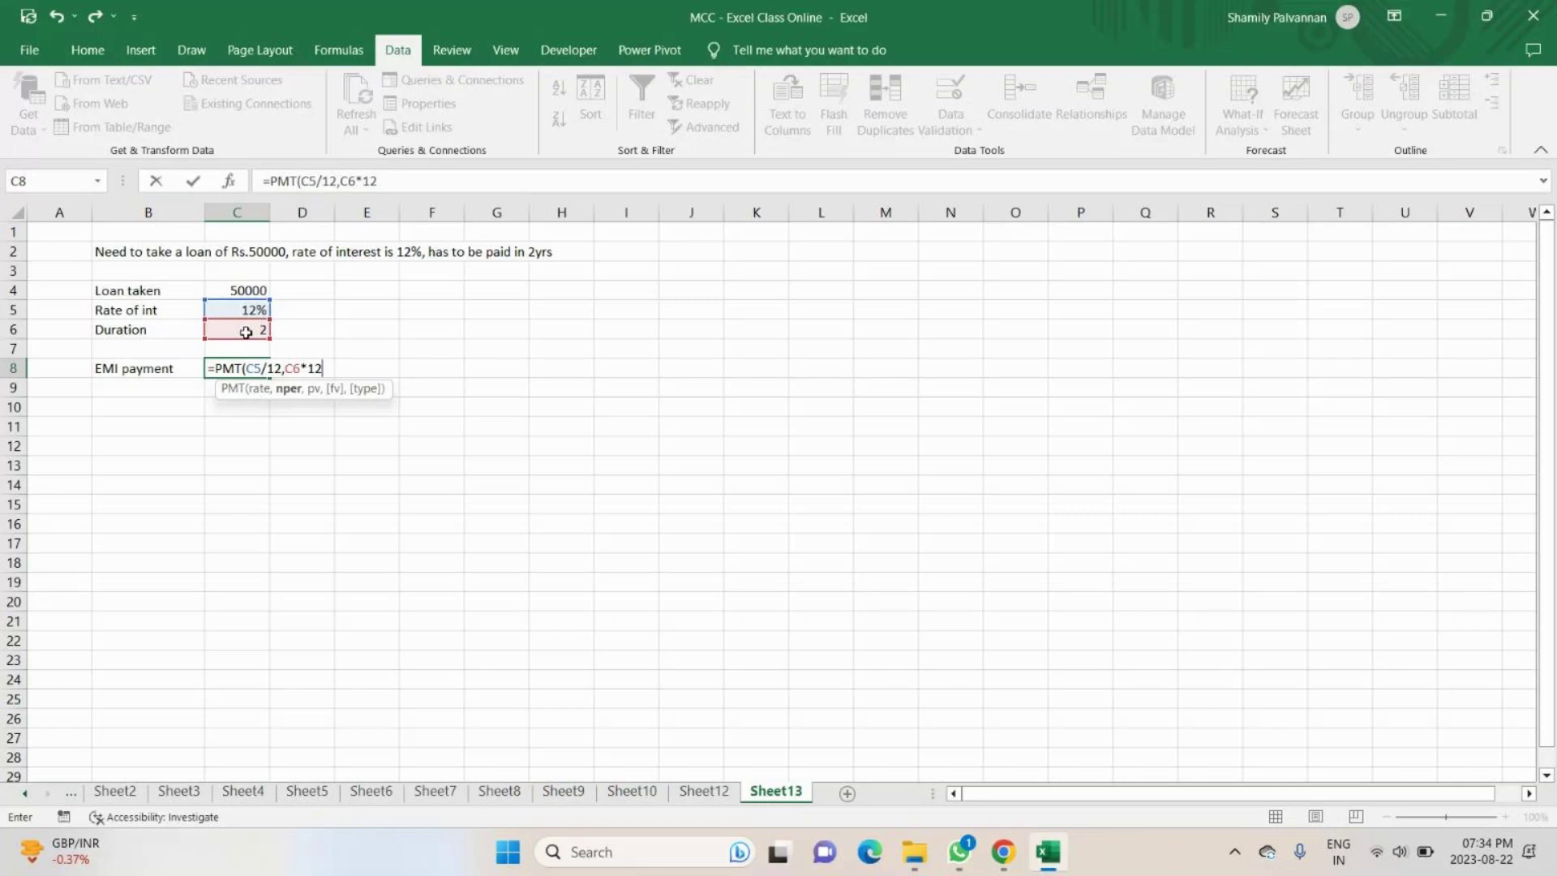
type(",")
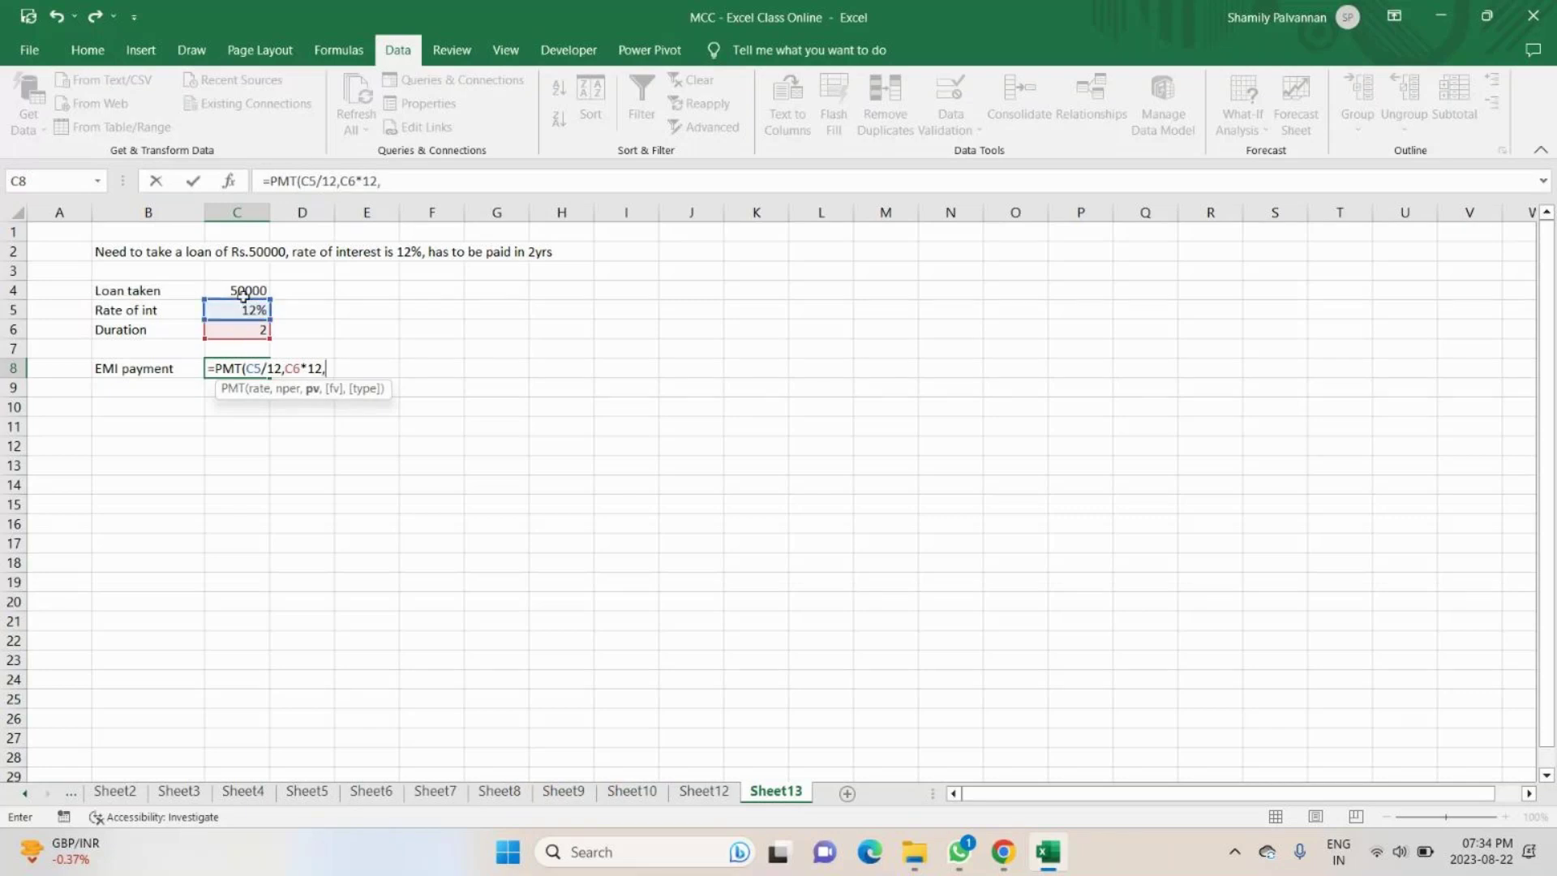
left_click(243, 290)
type(",")
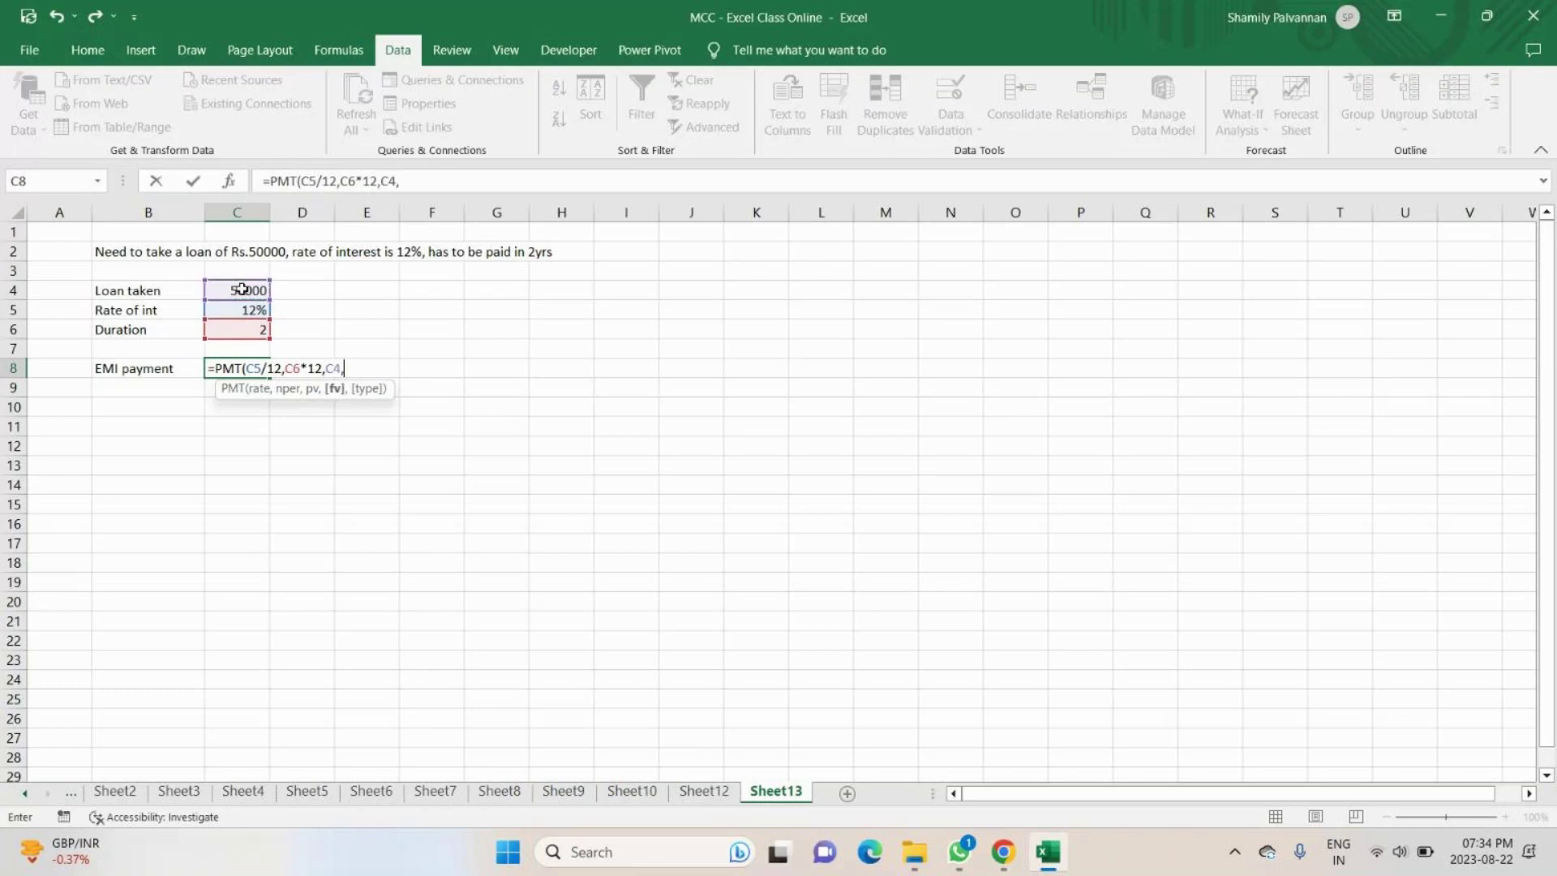
type("0,0)")
key("Return")
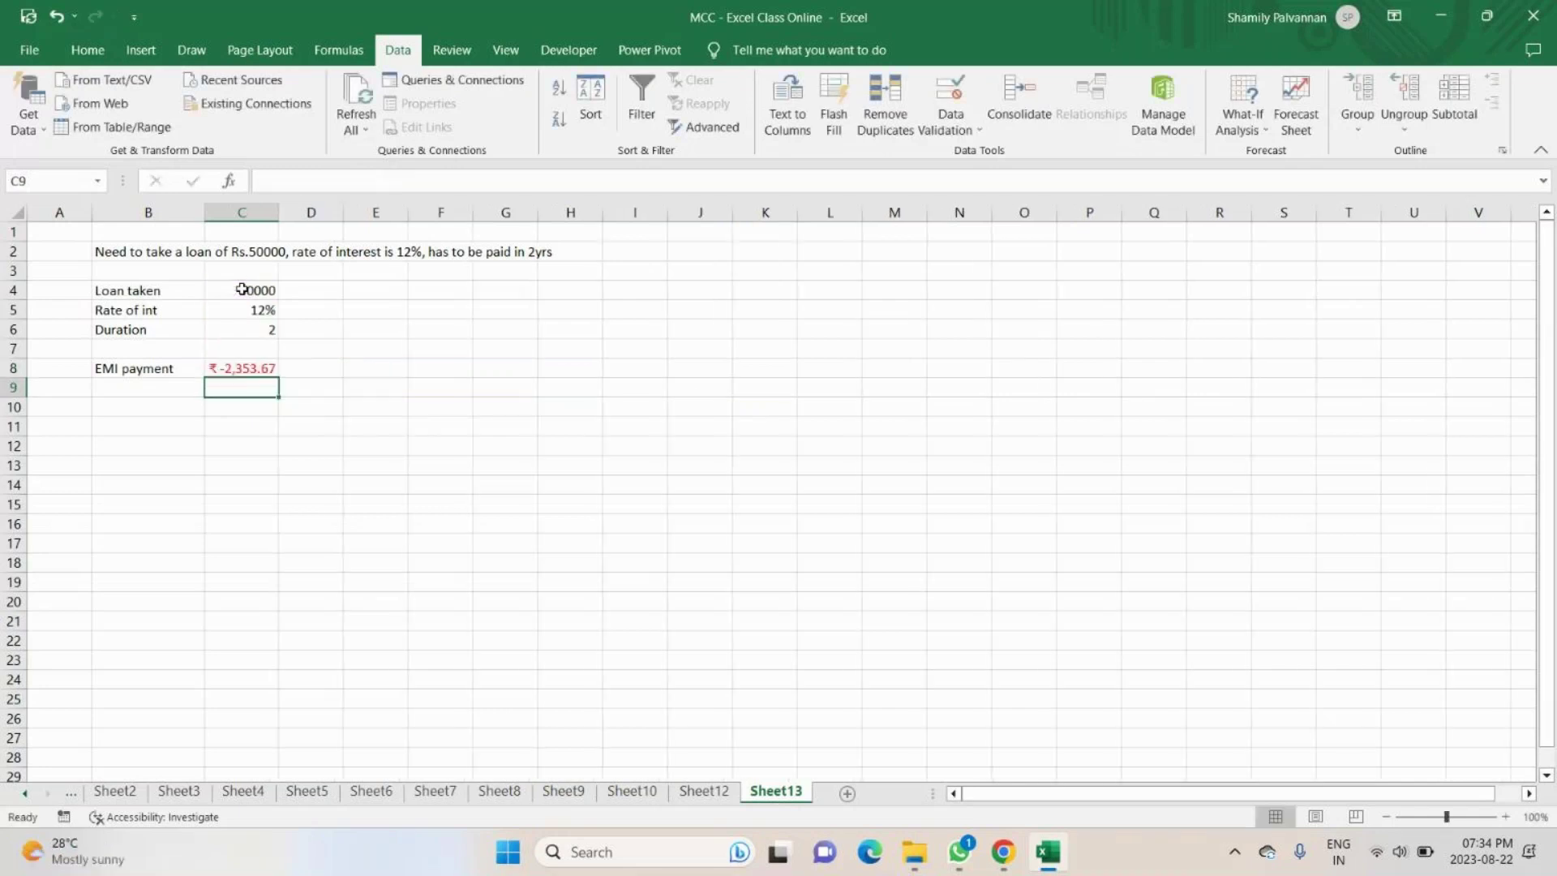
key("Up")
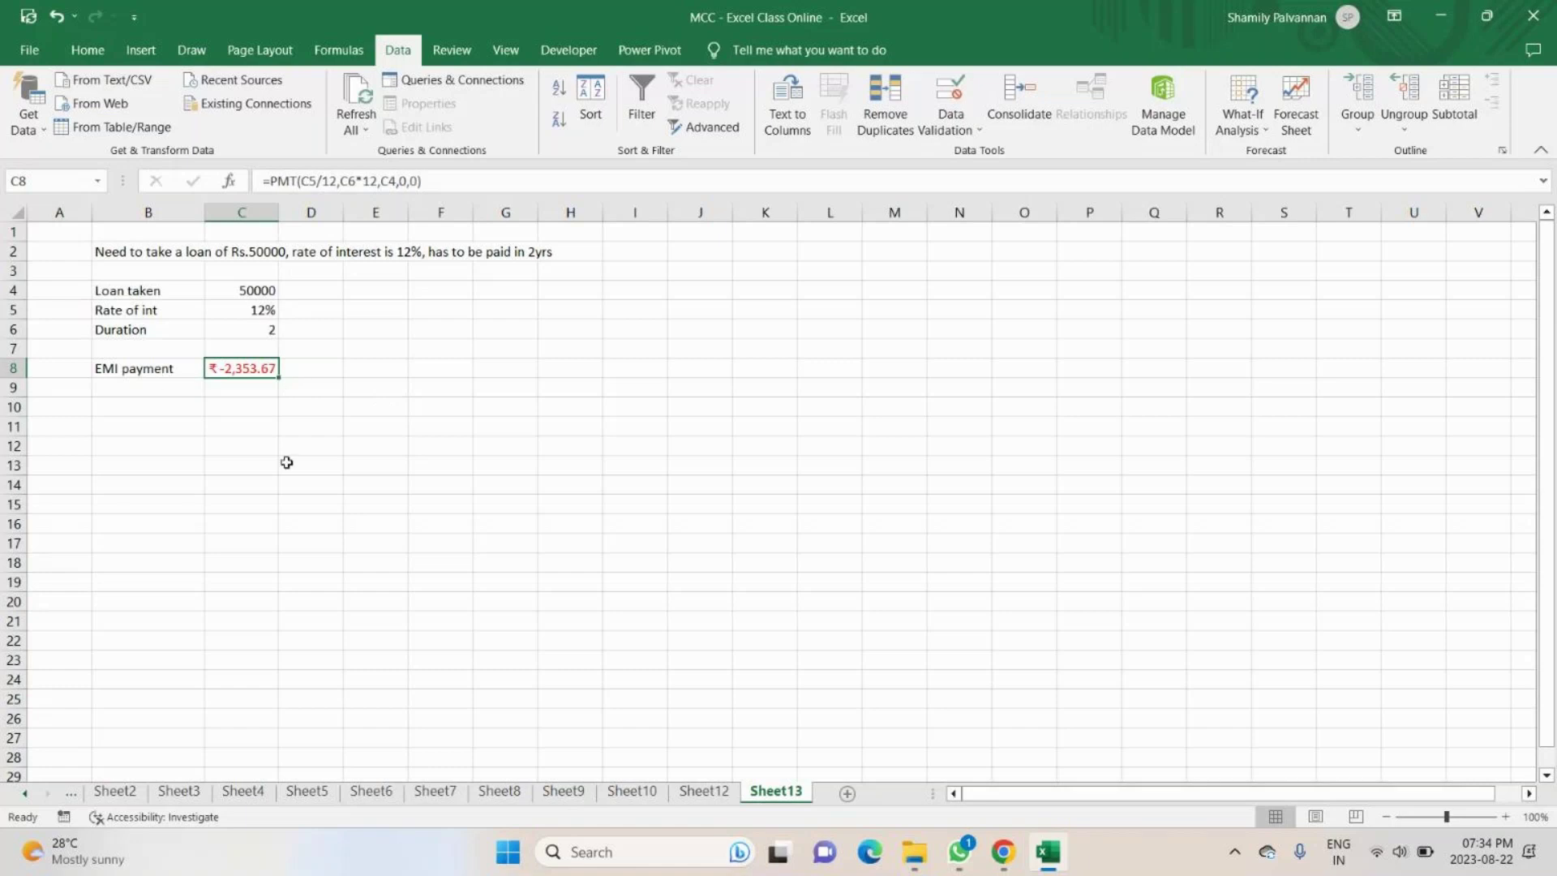
left_click(1029, 273)
Enter alternative loan amounts 60000 in O3 and 75000 in O4, then select C4:C6.
type("60")
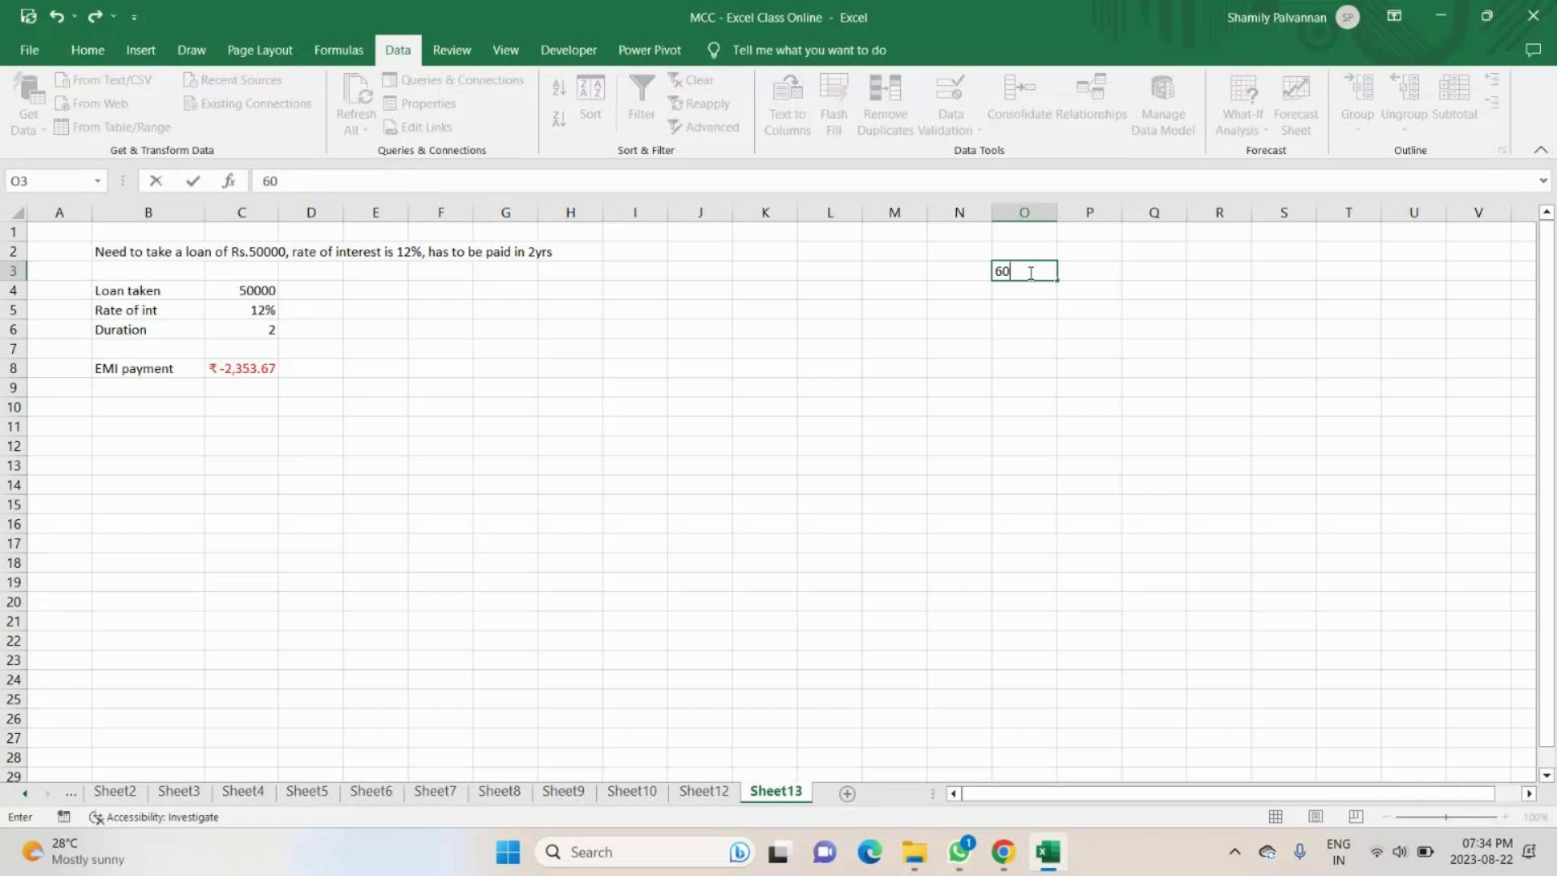
type("000")
key("Return")
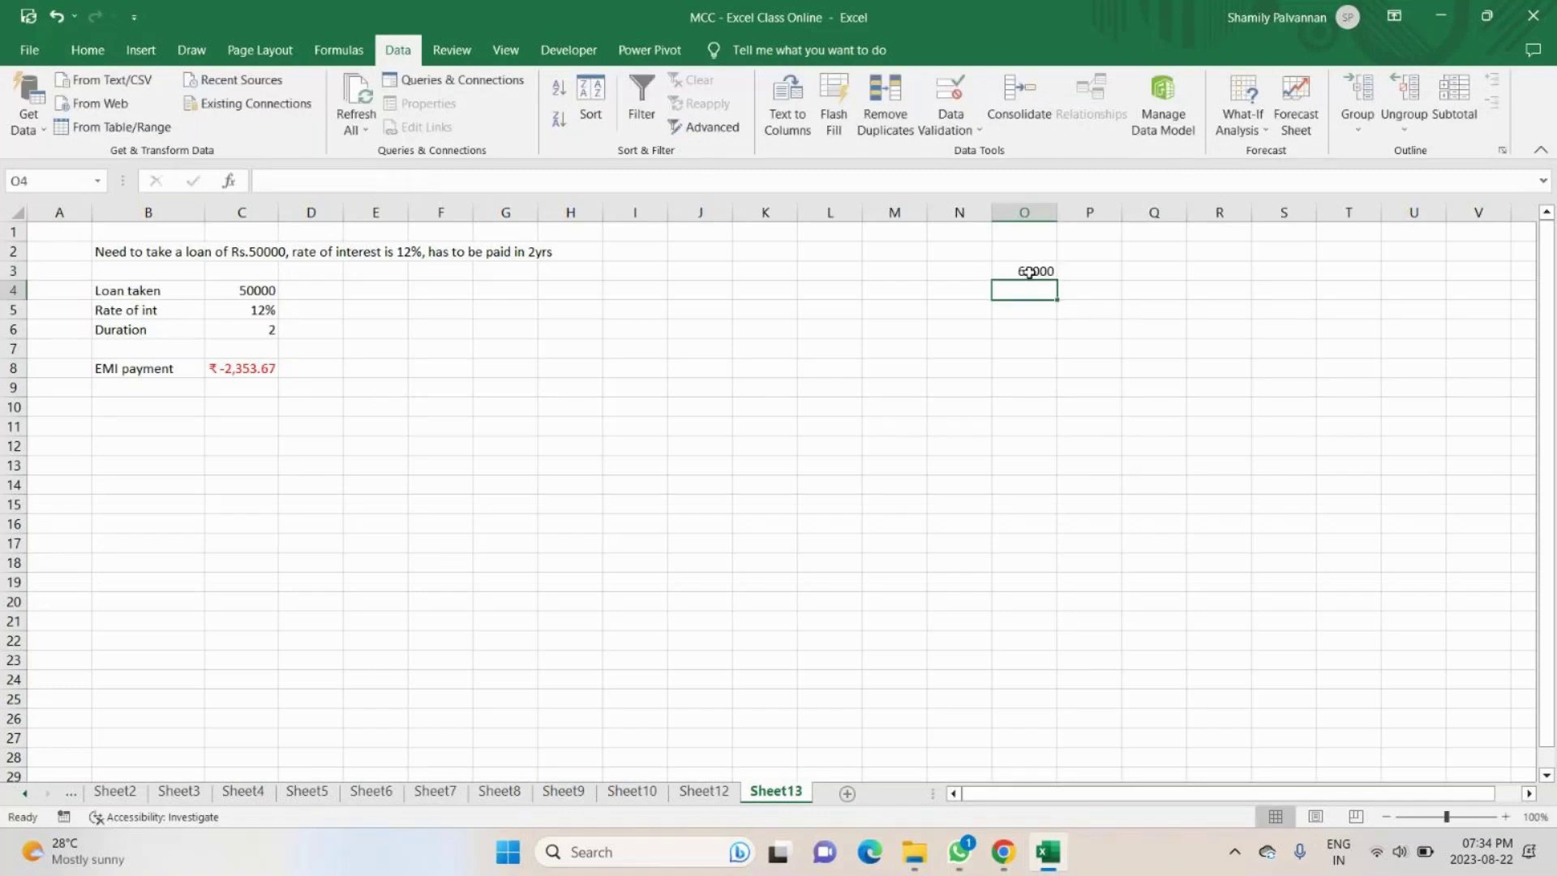
type("75000")
key("Return")
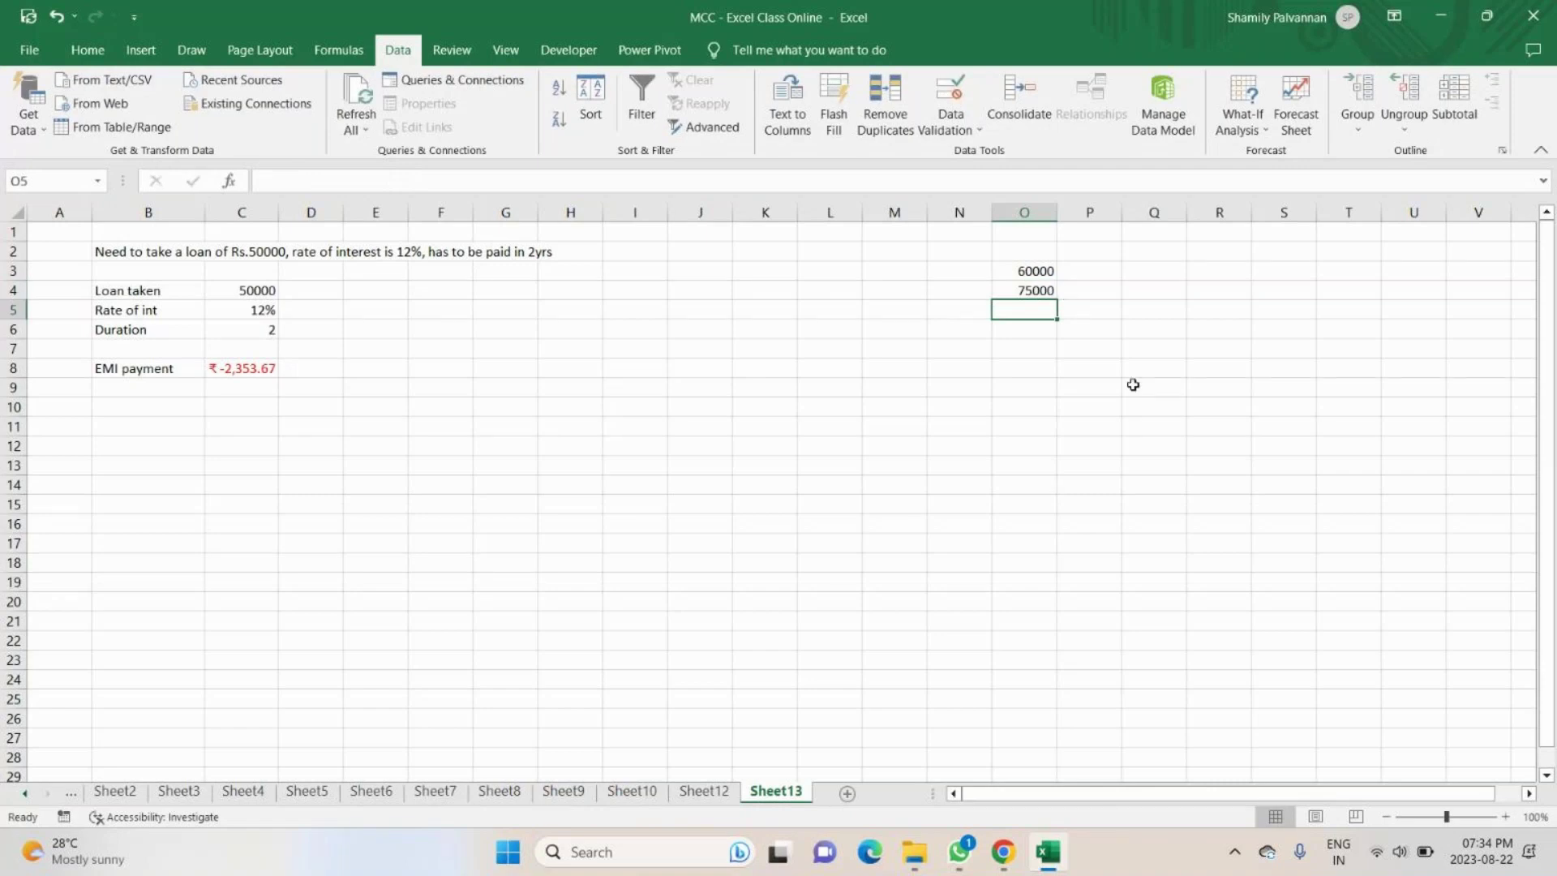
mouse_move(1030, 271)
left_mouse_down()
mouse_move(1091, 264)
mouse_move(1028, 290)
left_mouse_up()
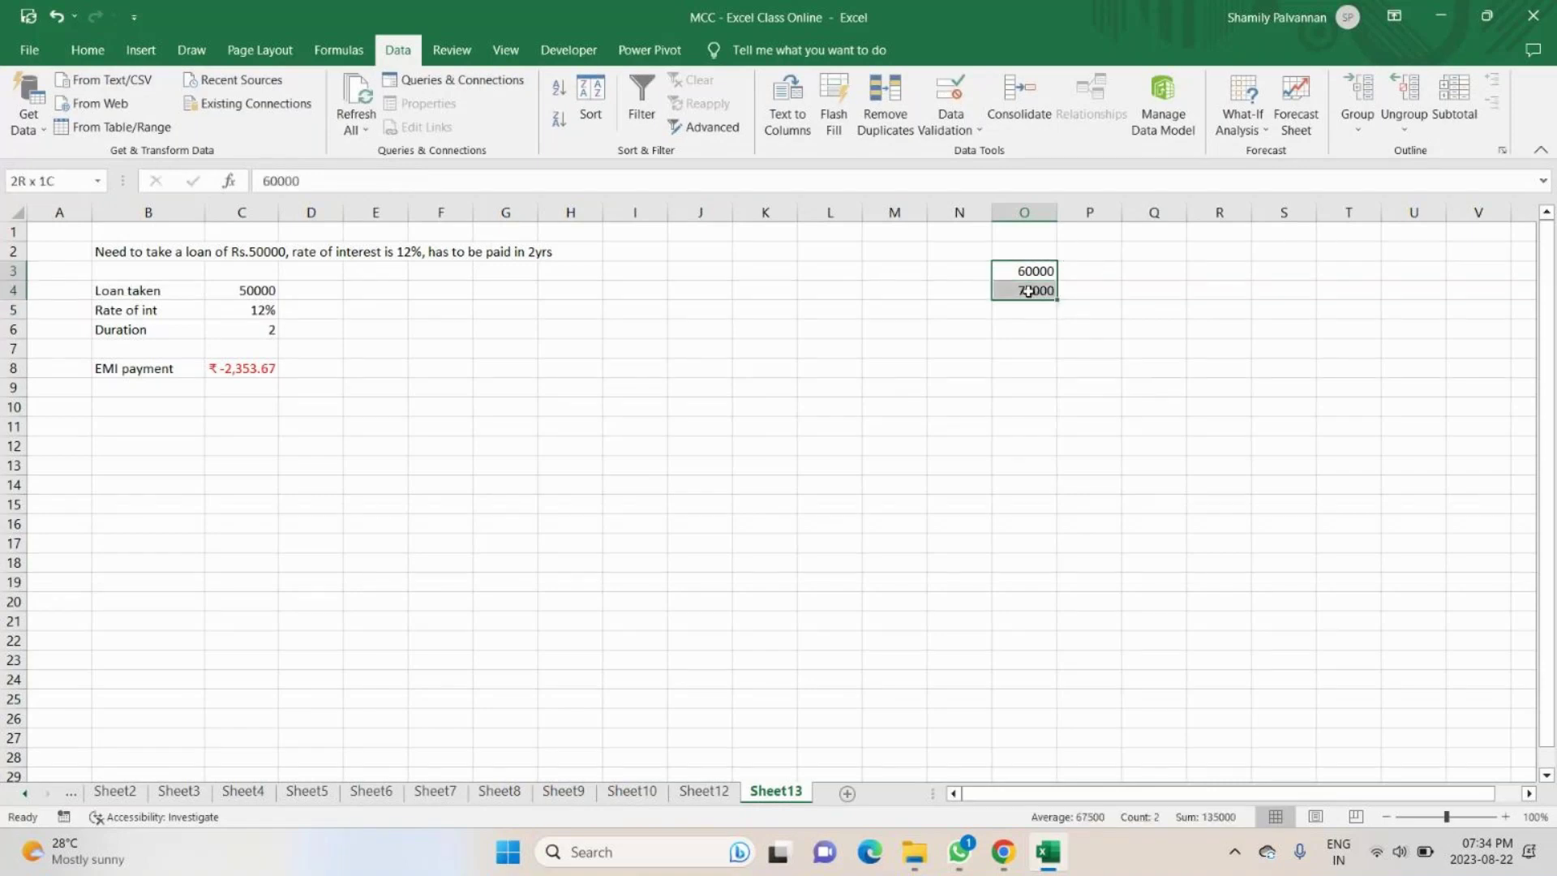
left_click(222, 308)
left_click(234, 326)
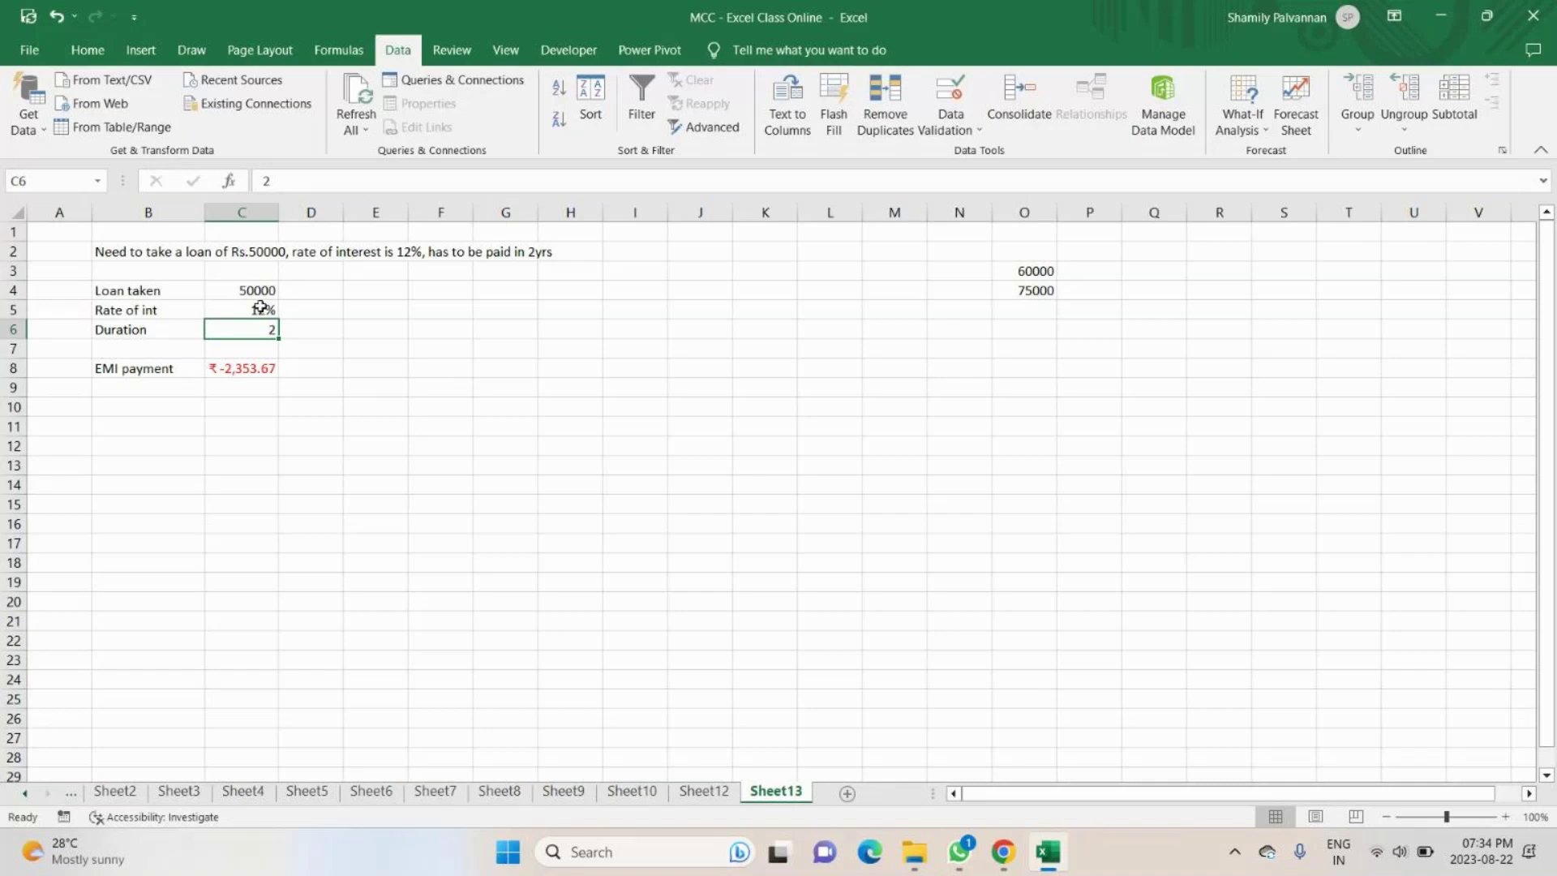
left_click_drag(258, 293, 255, 331)
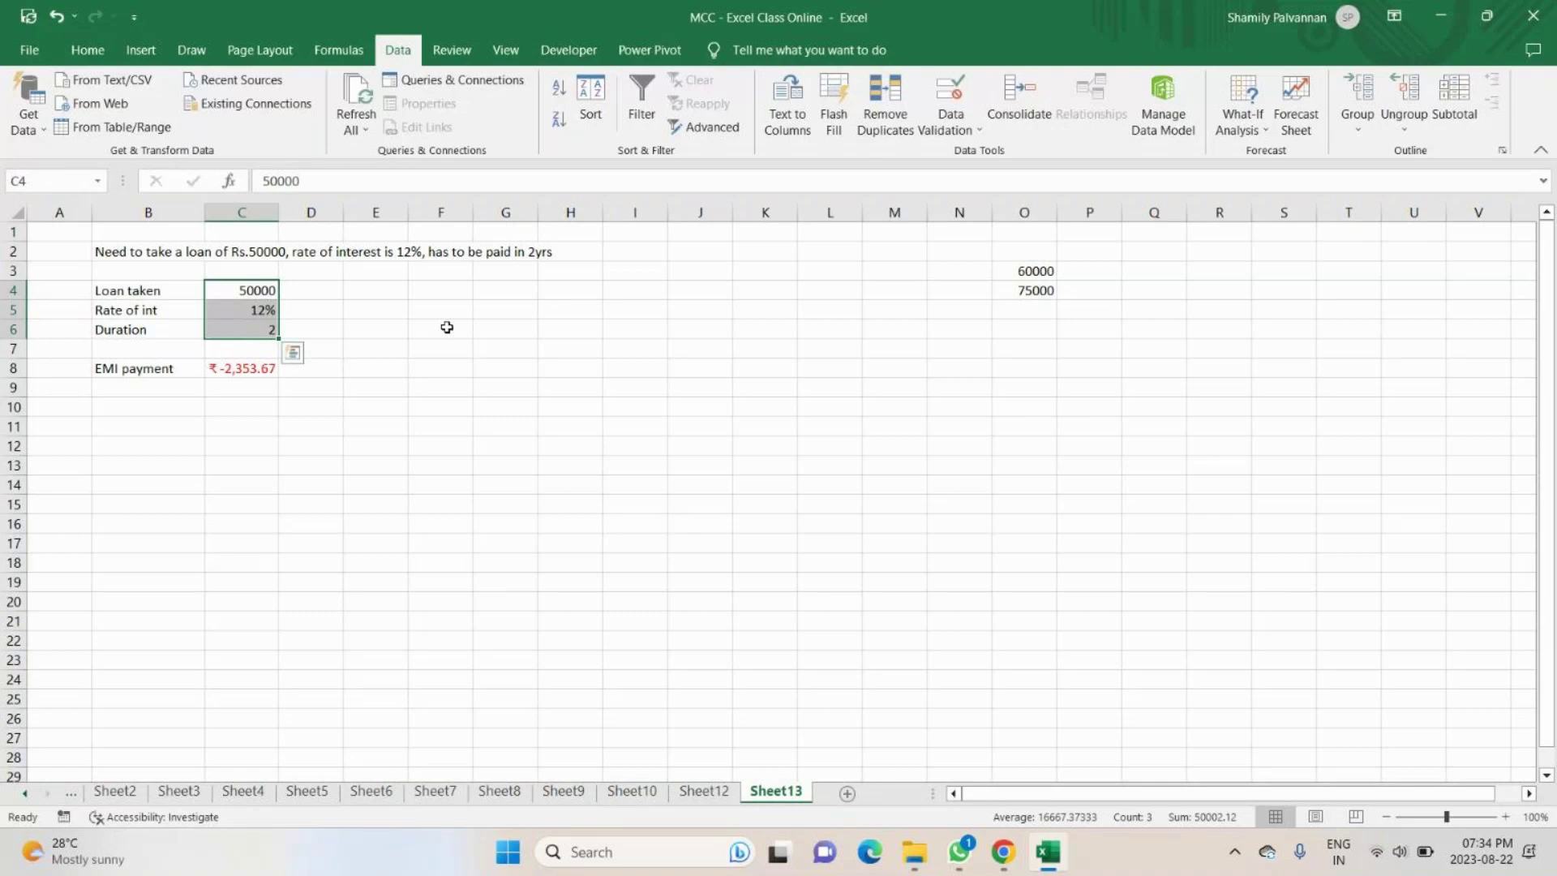
Add Scenario Manager scenario PMT1 on C4:C6 with a 60000 loan amount.
left_click(1263, 125)
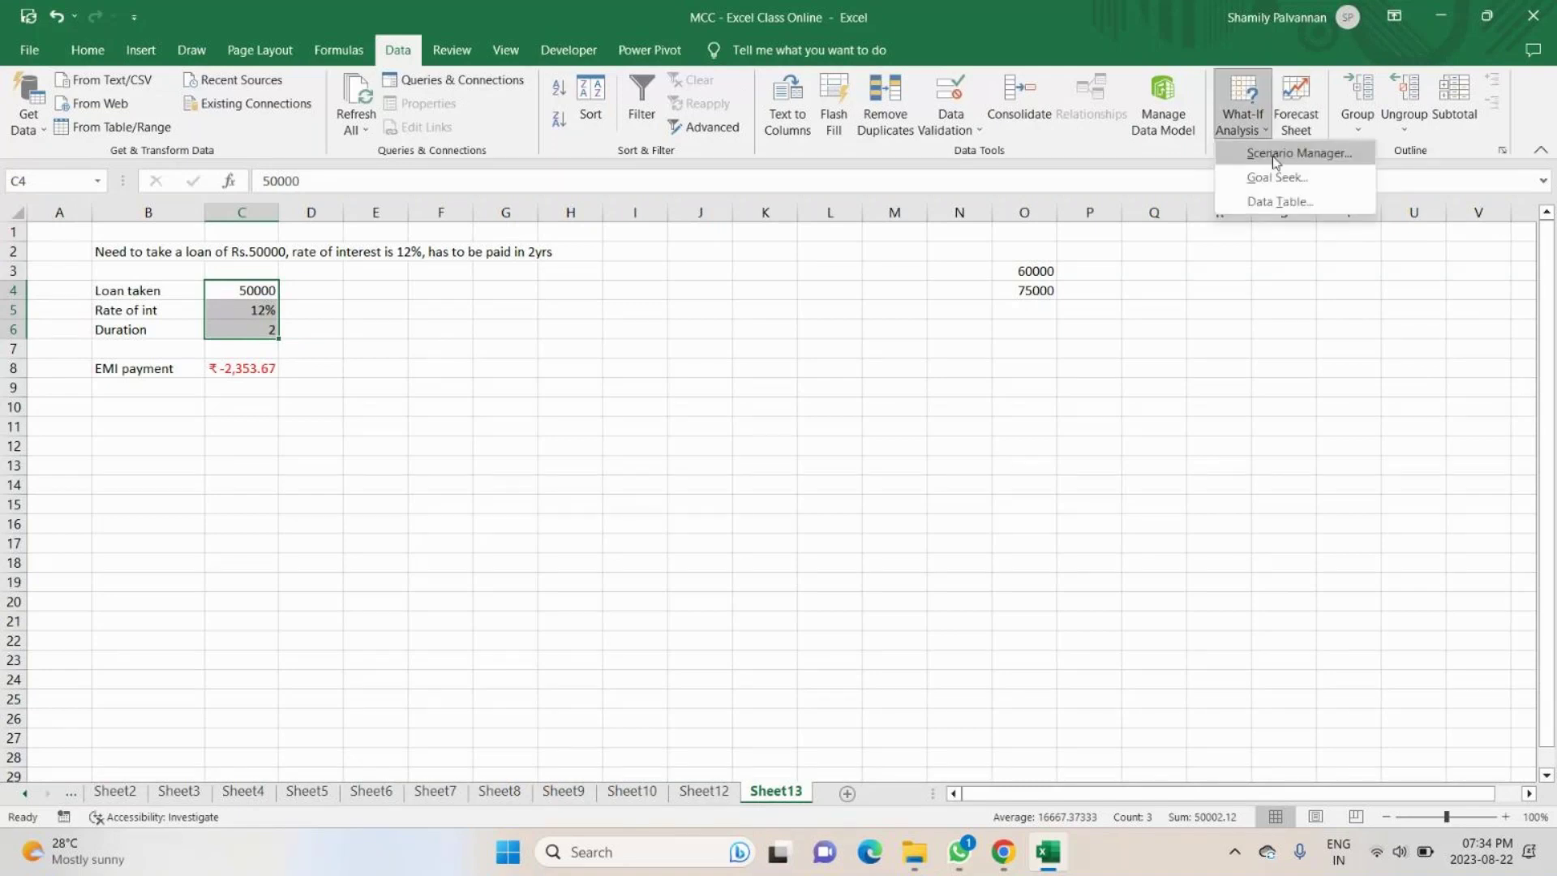
left_click(1272, 158)
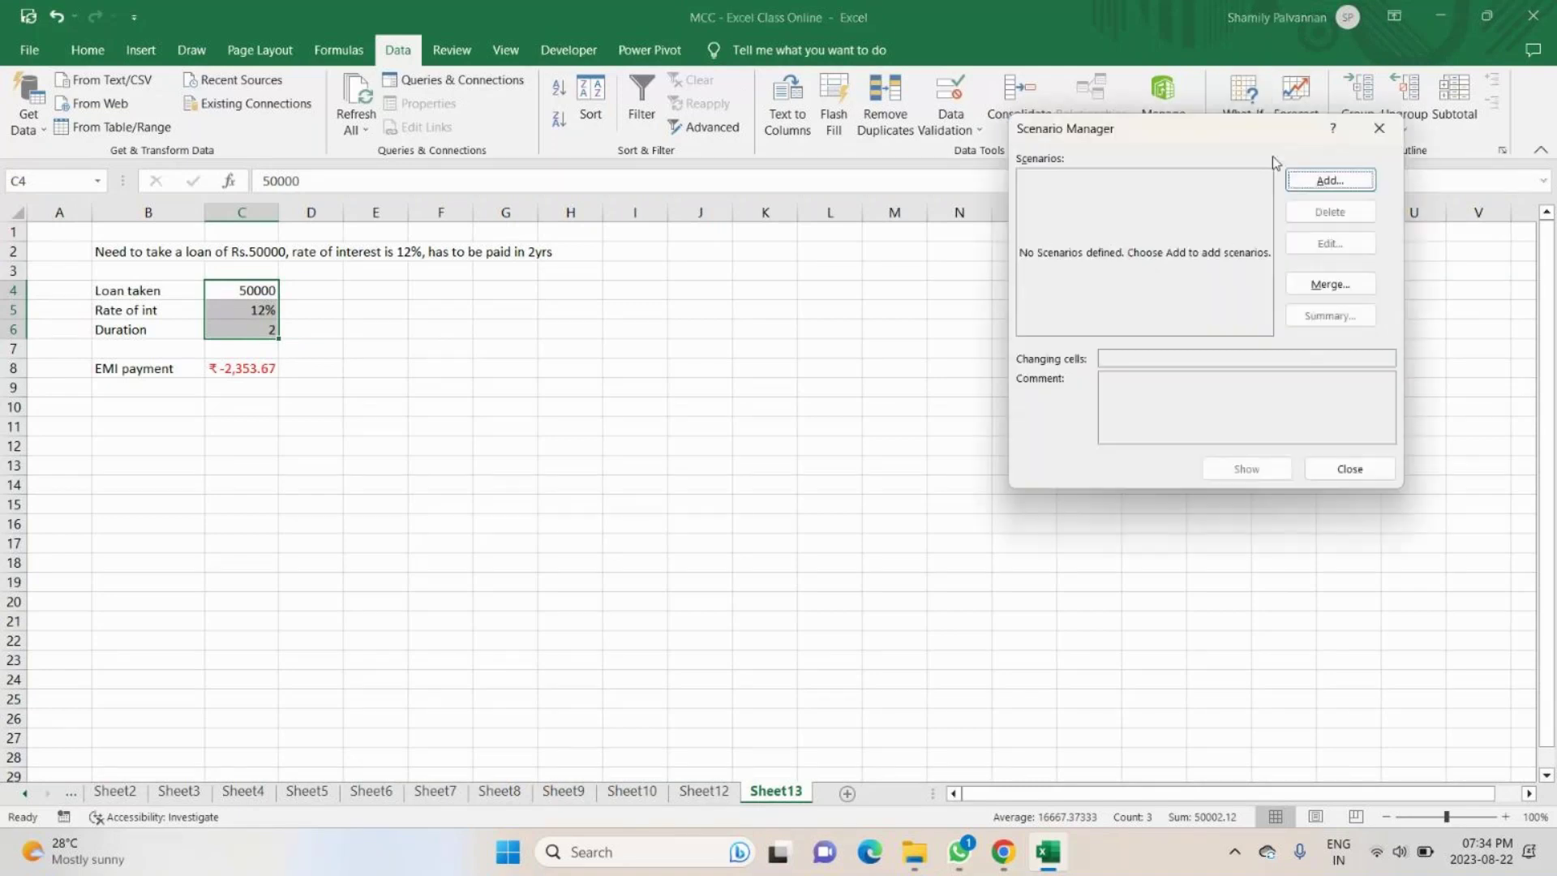
left_click(1325, 182)
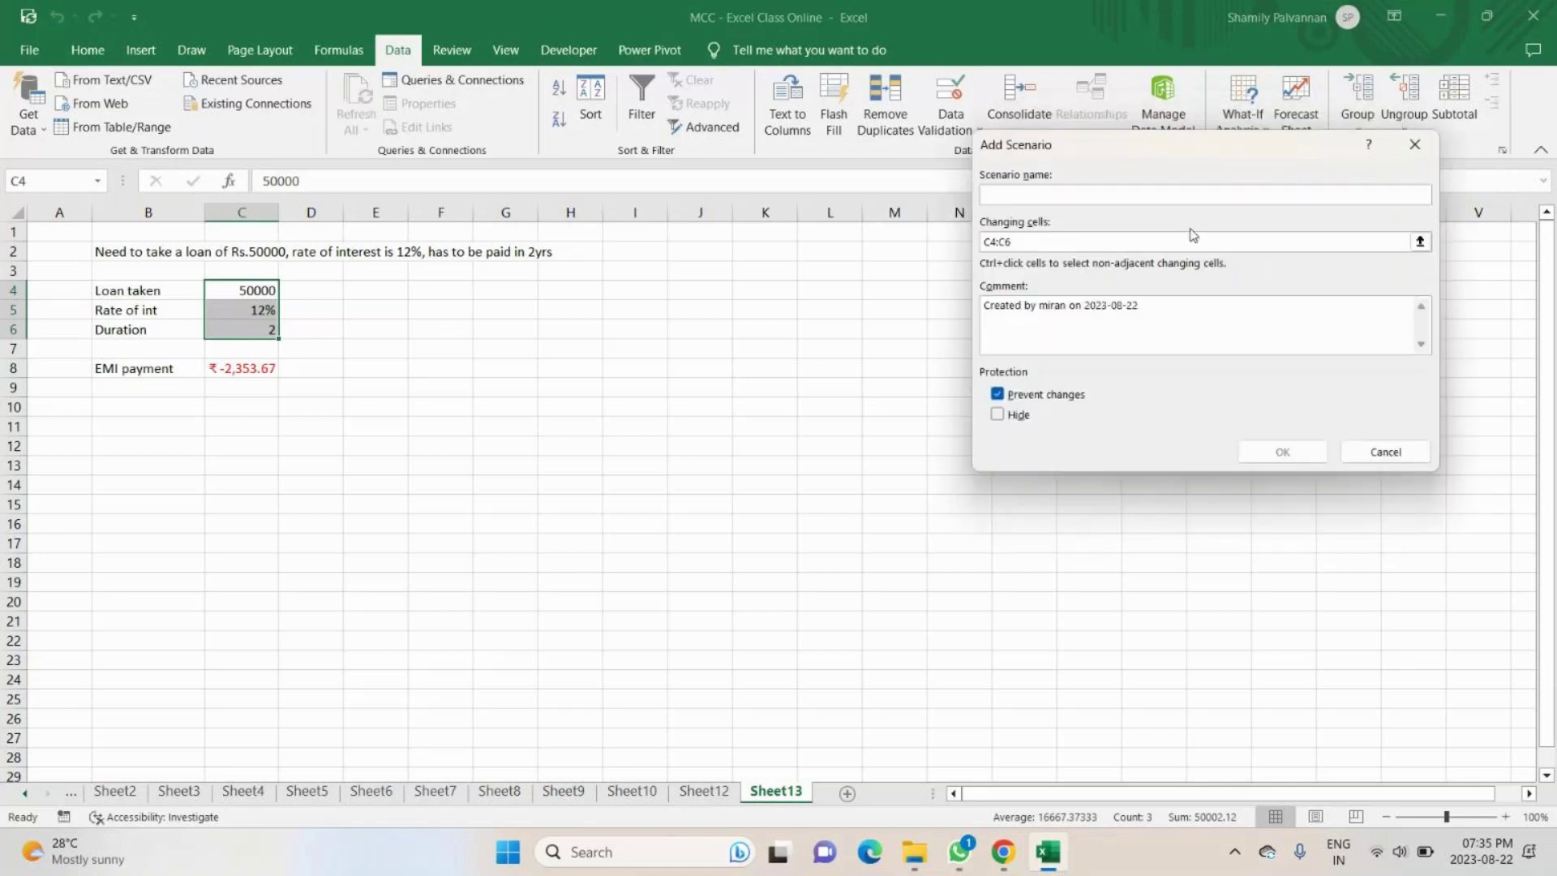
type("PMT1")
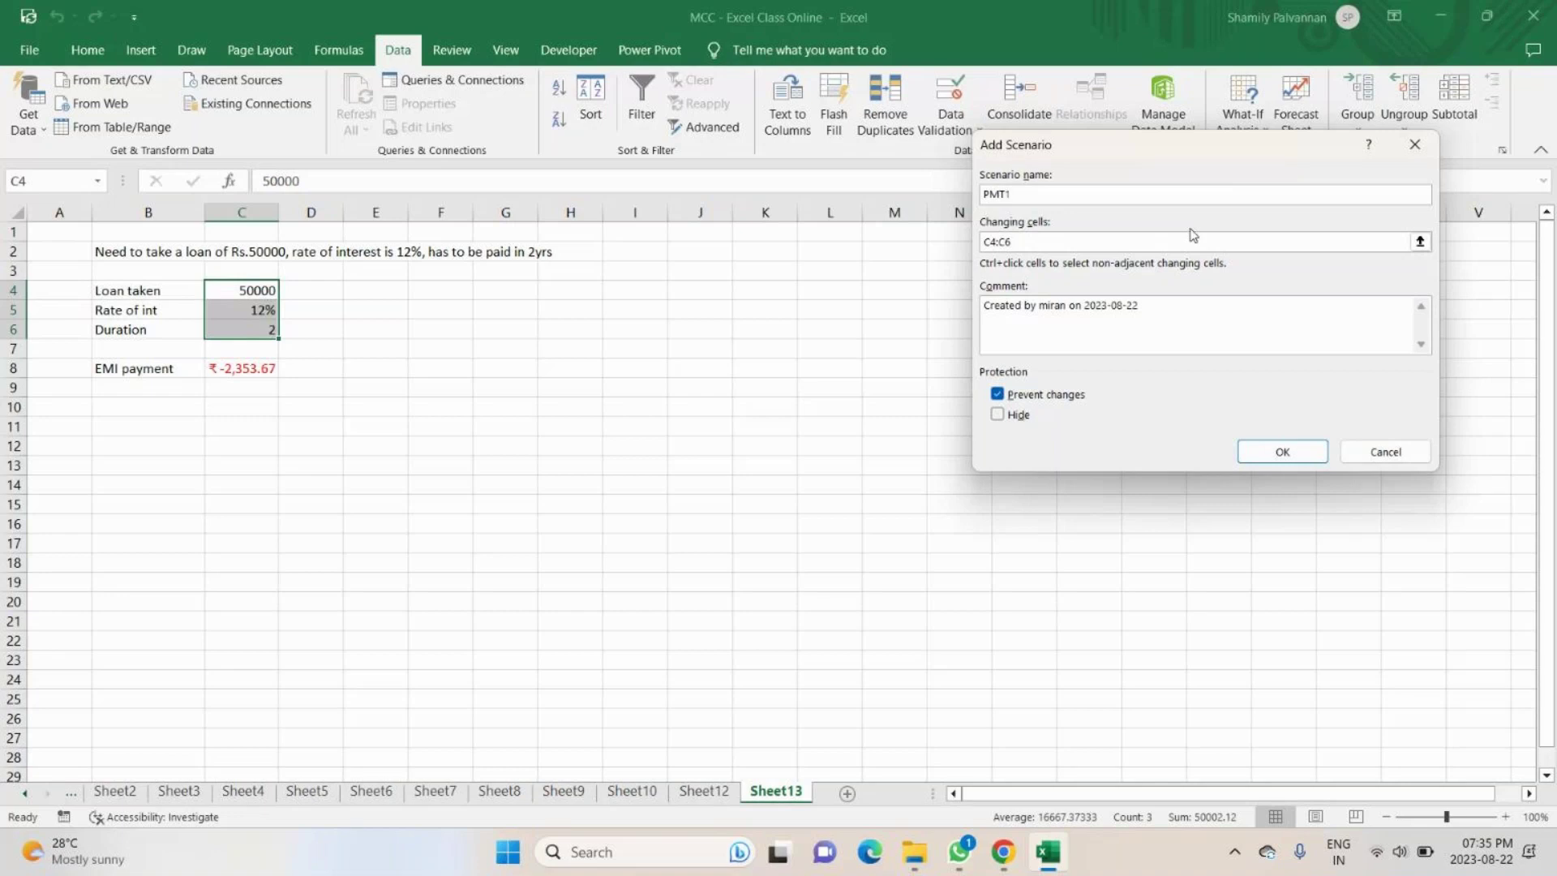
left_click(1302, 453)
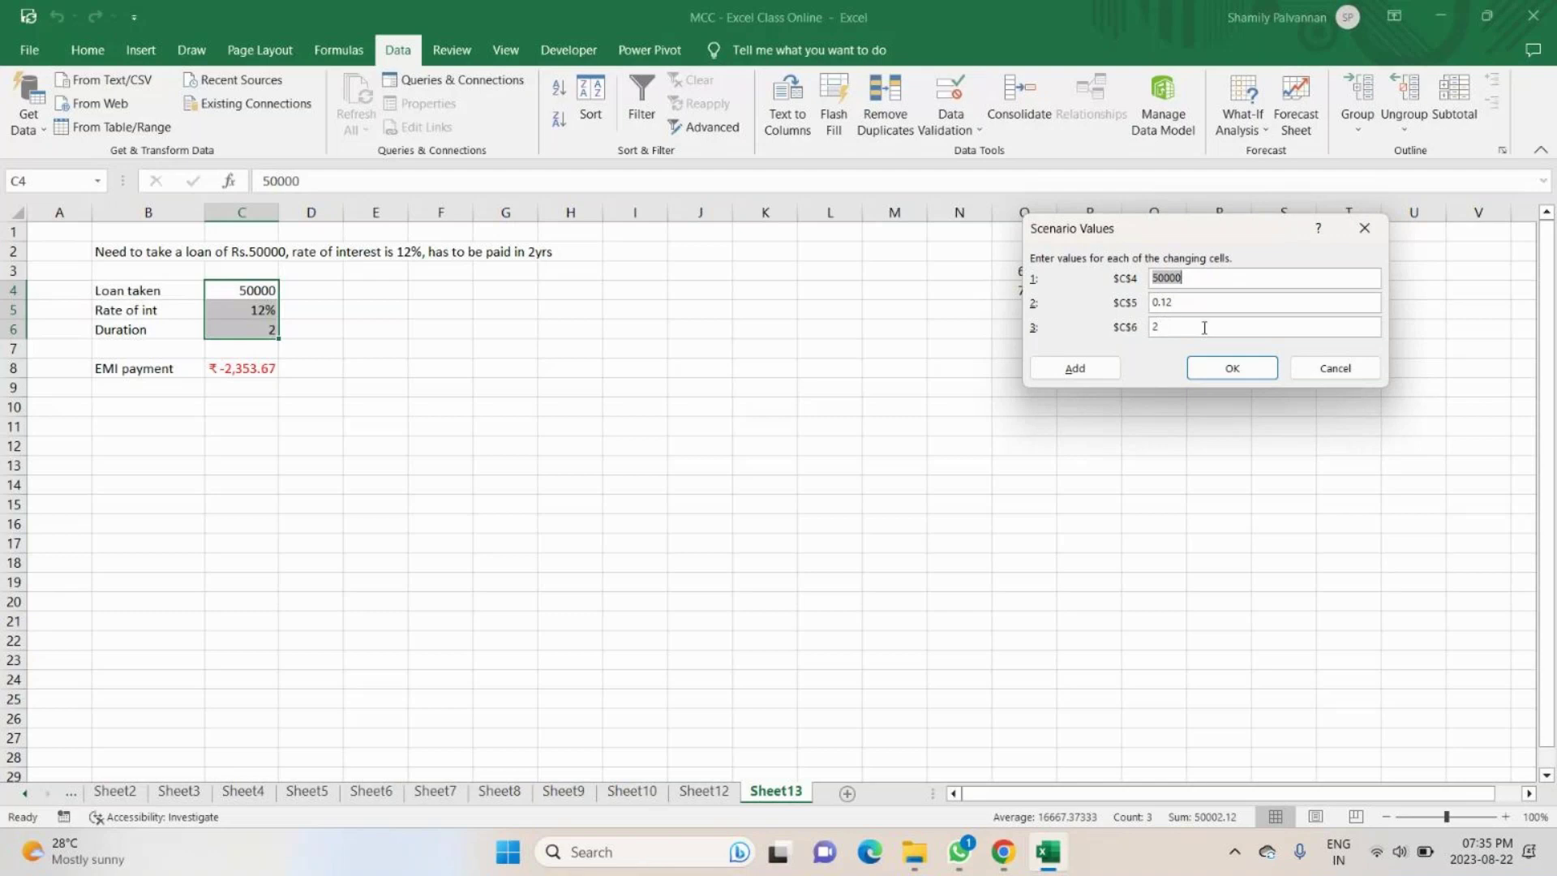
key("BackSpace")
type("60000")
left_click(1074, 368)
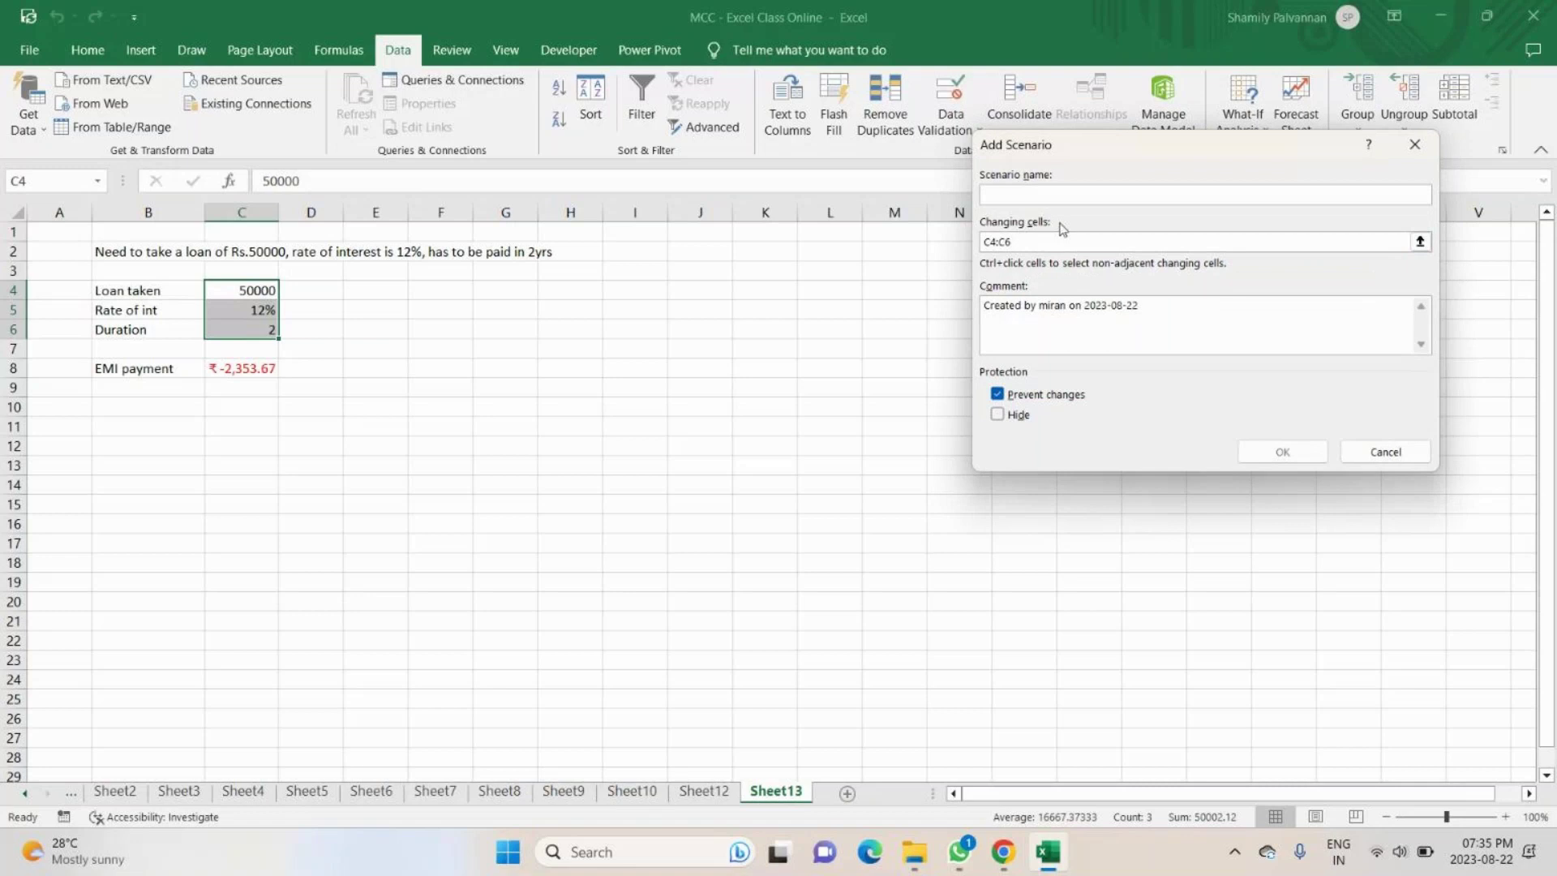
Add scenario PMT2 with a 75000 loan amount and cancel the extra blank scenario.
type("PMT2")
left_click(1259, 461)
key("BackSpace")
type("75000")
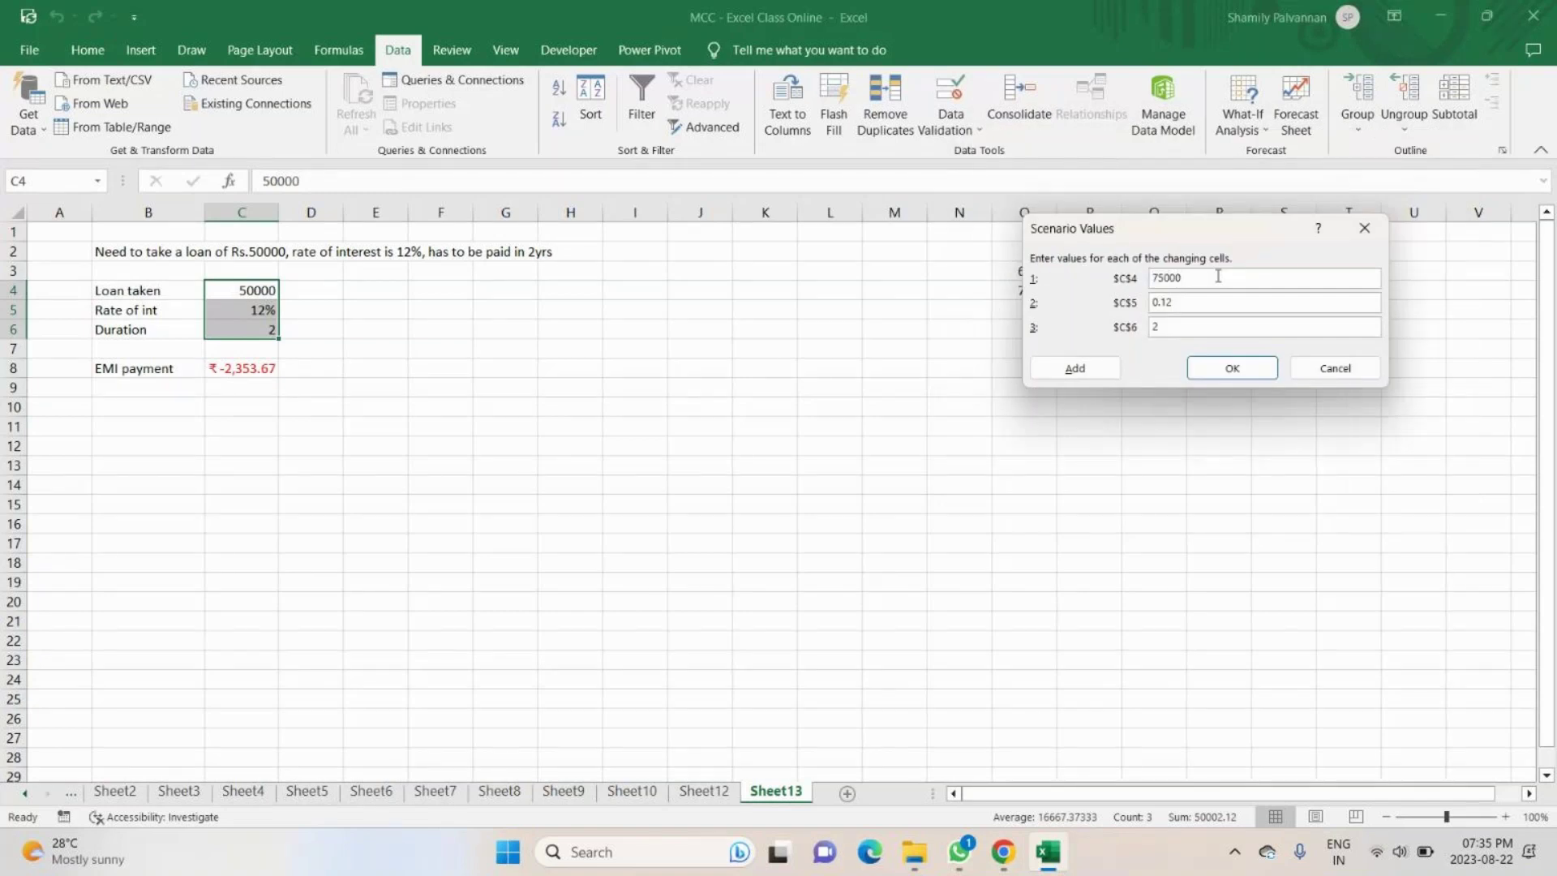
left_click(1076, 367)
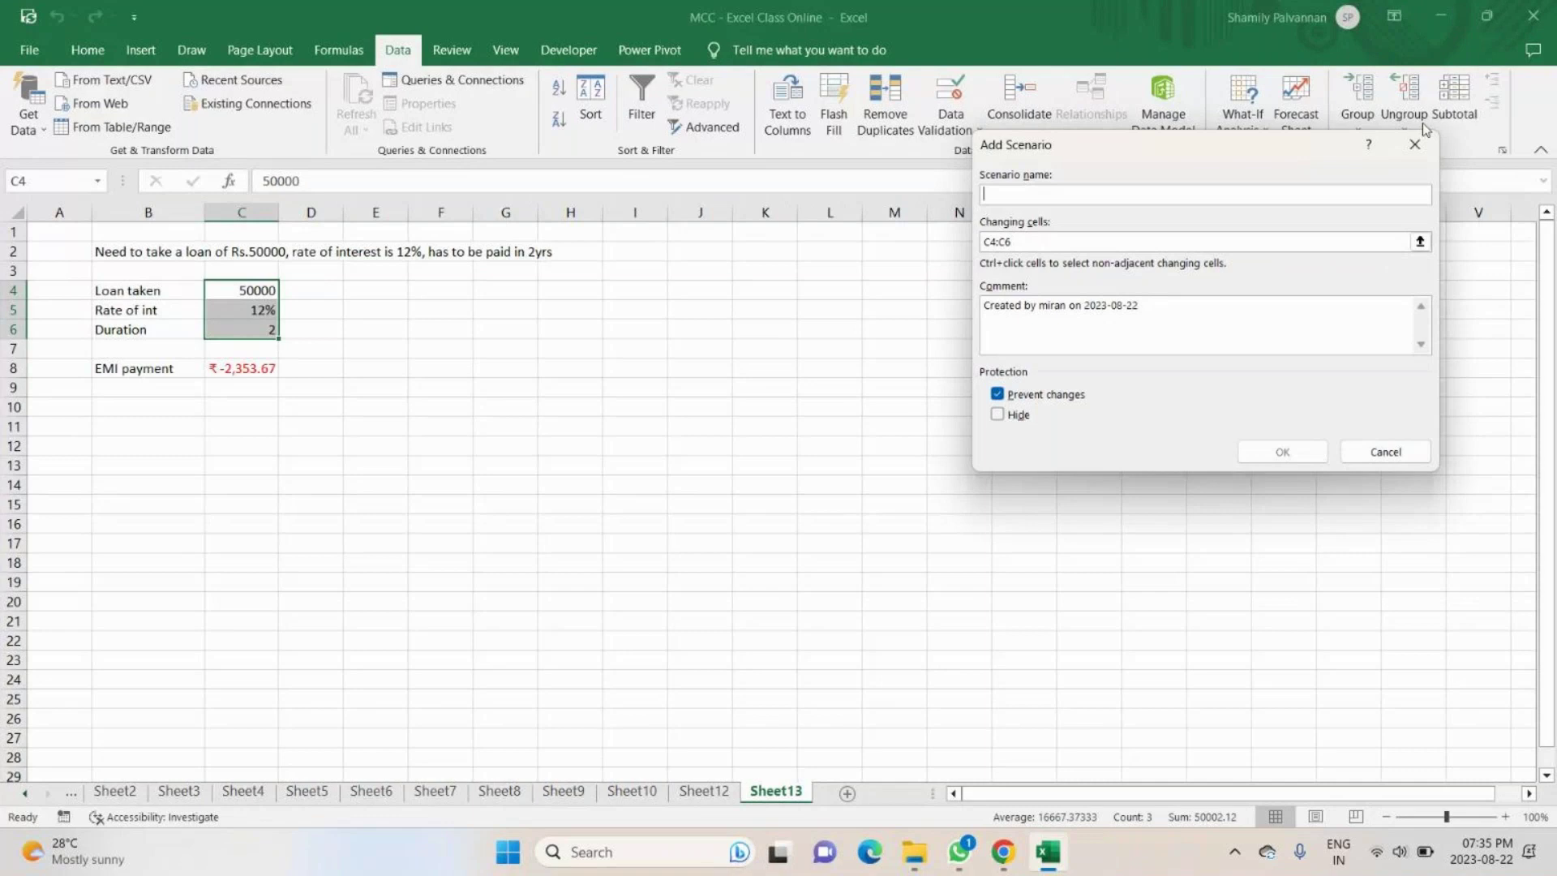
key("Escape")
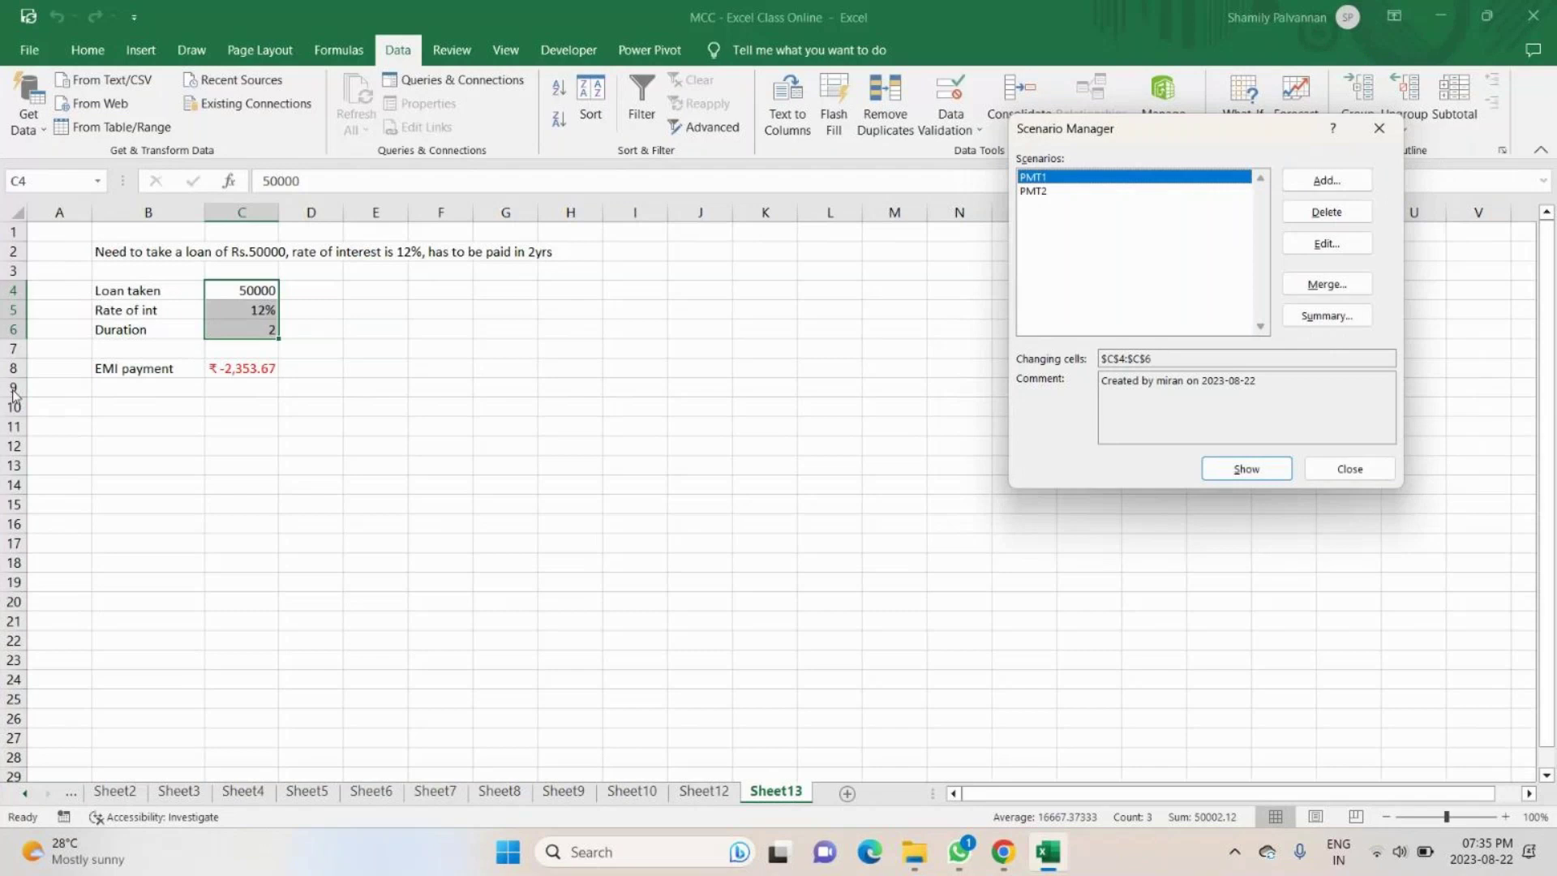
Show PMT2, then PMT1, leaving a 60000 loan with EMI ₹-2,824.41.
key("Down")
key("Return")
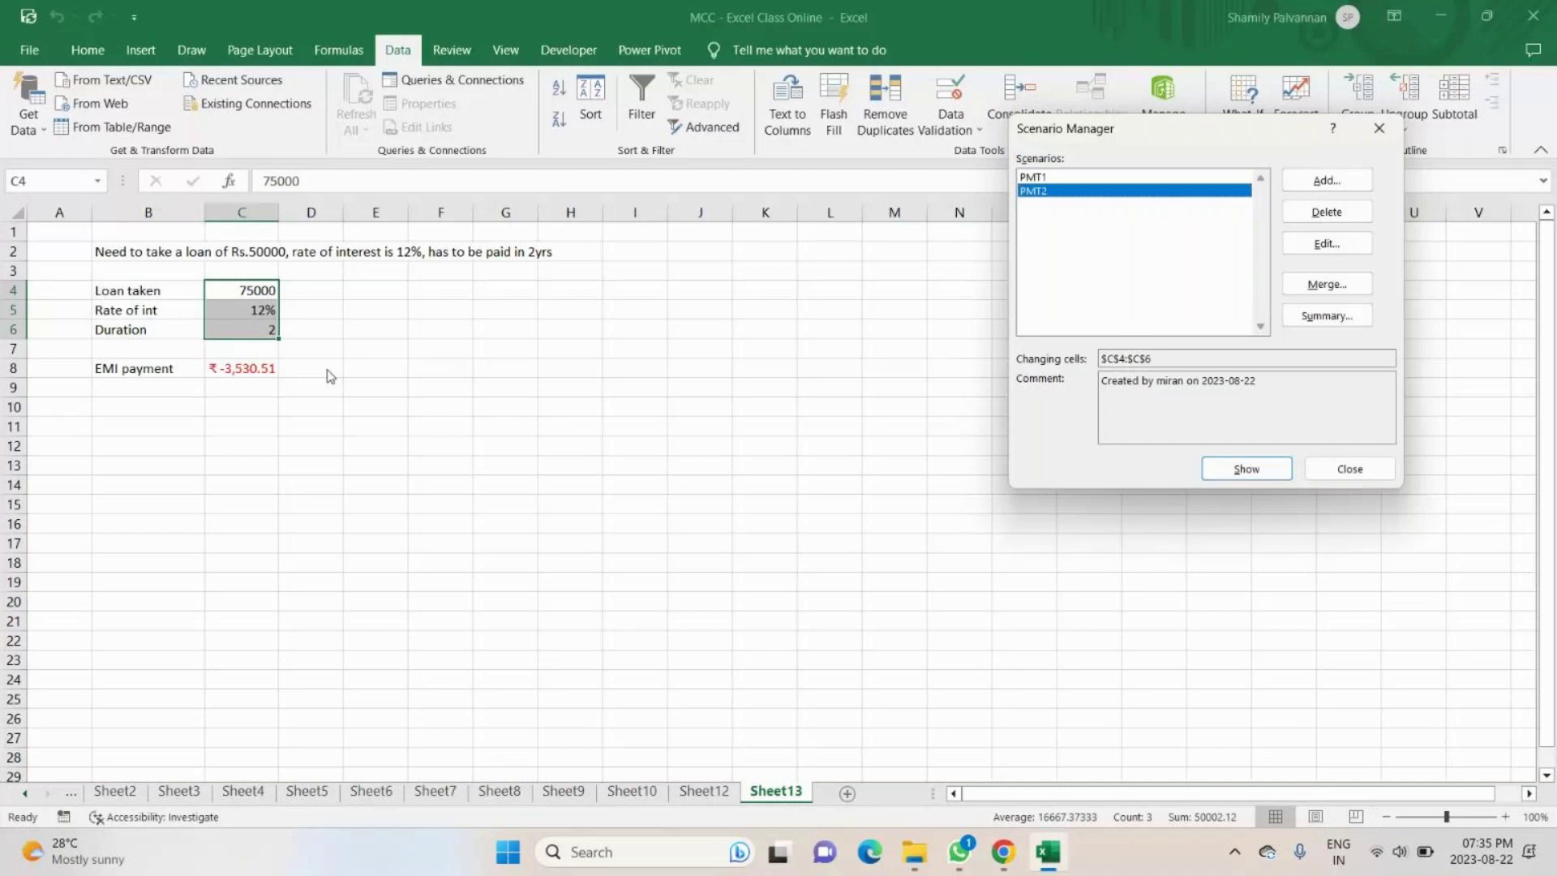
key("Up")
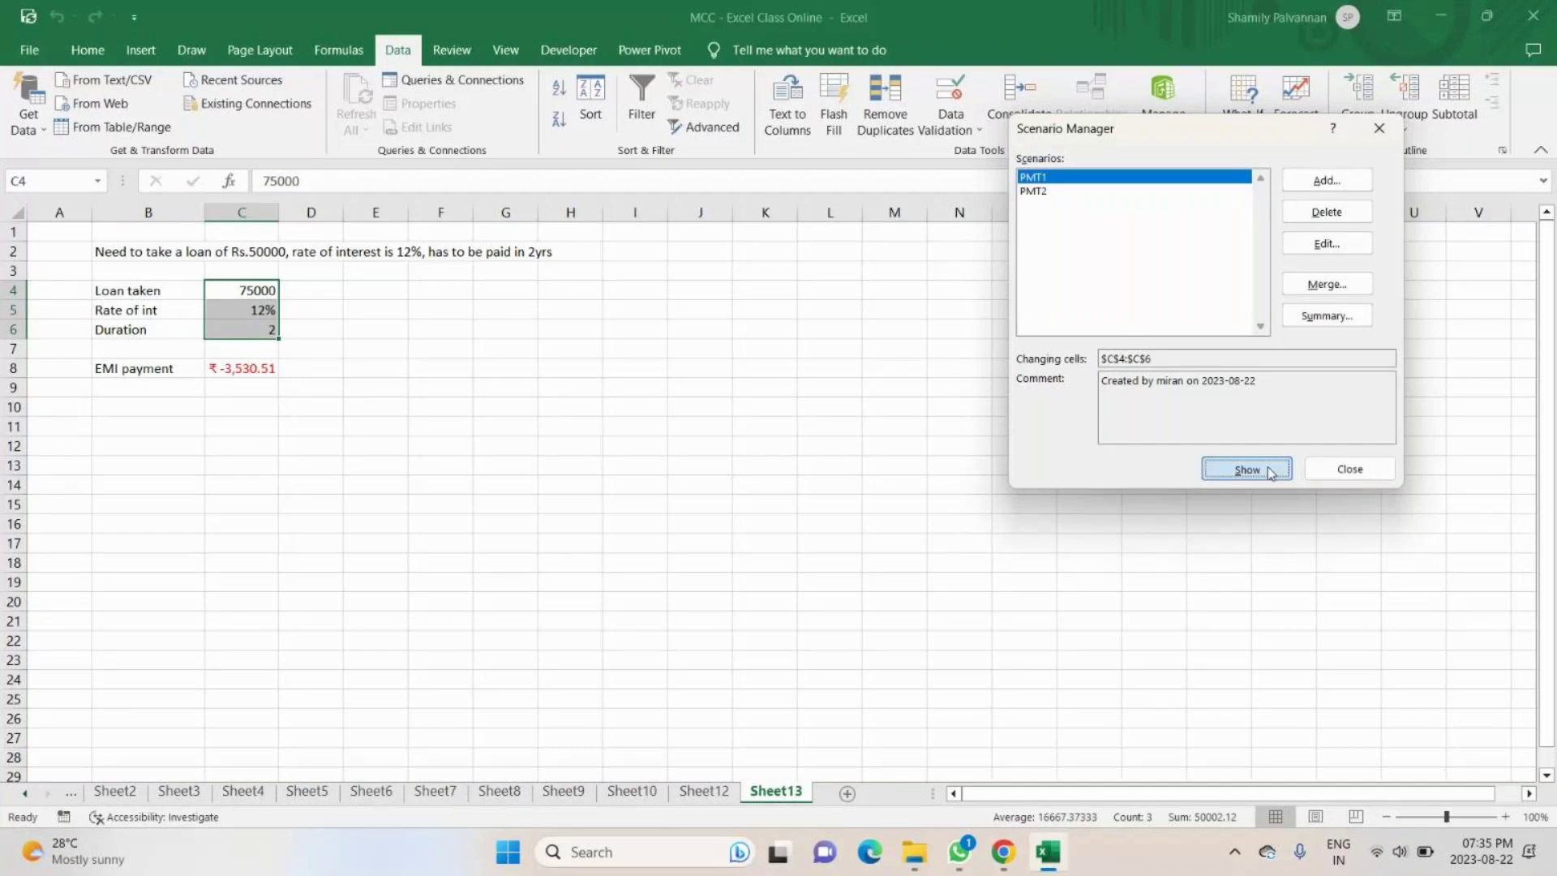
left_click(1270, 473)
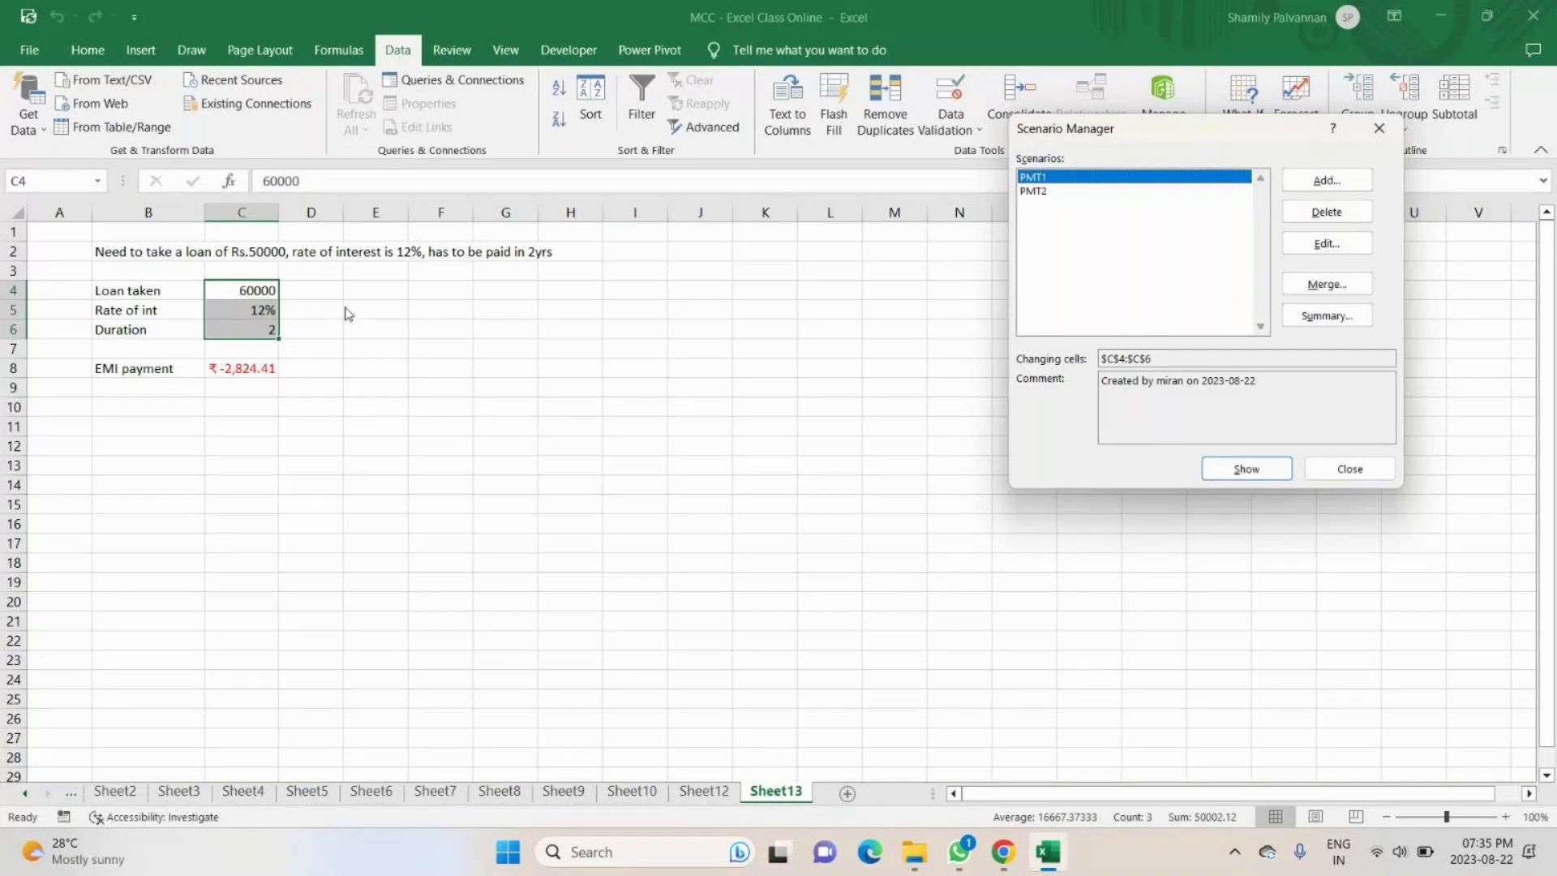
key("Escape")
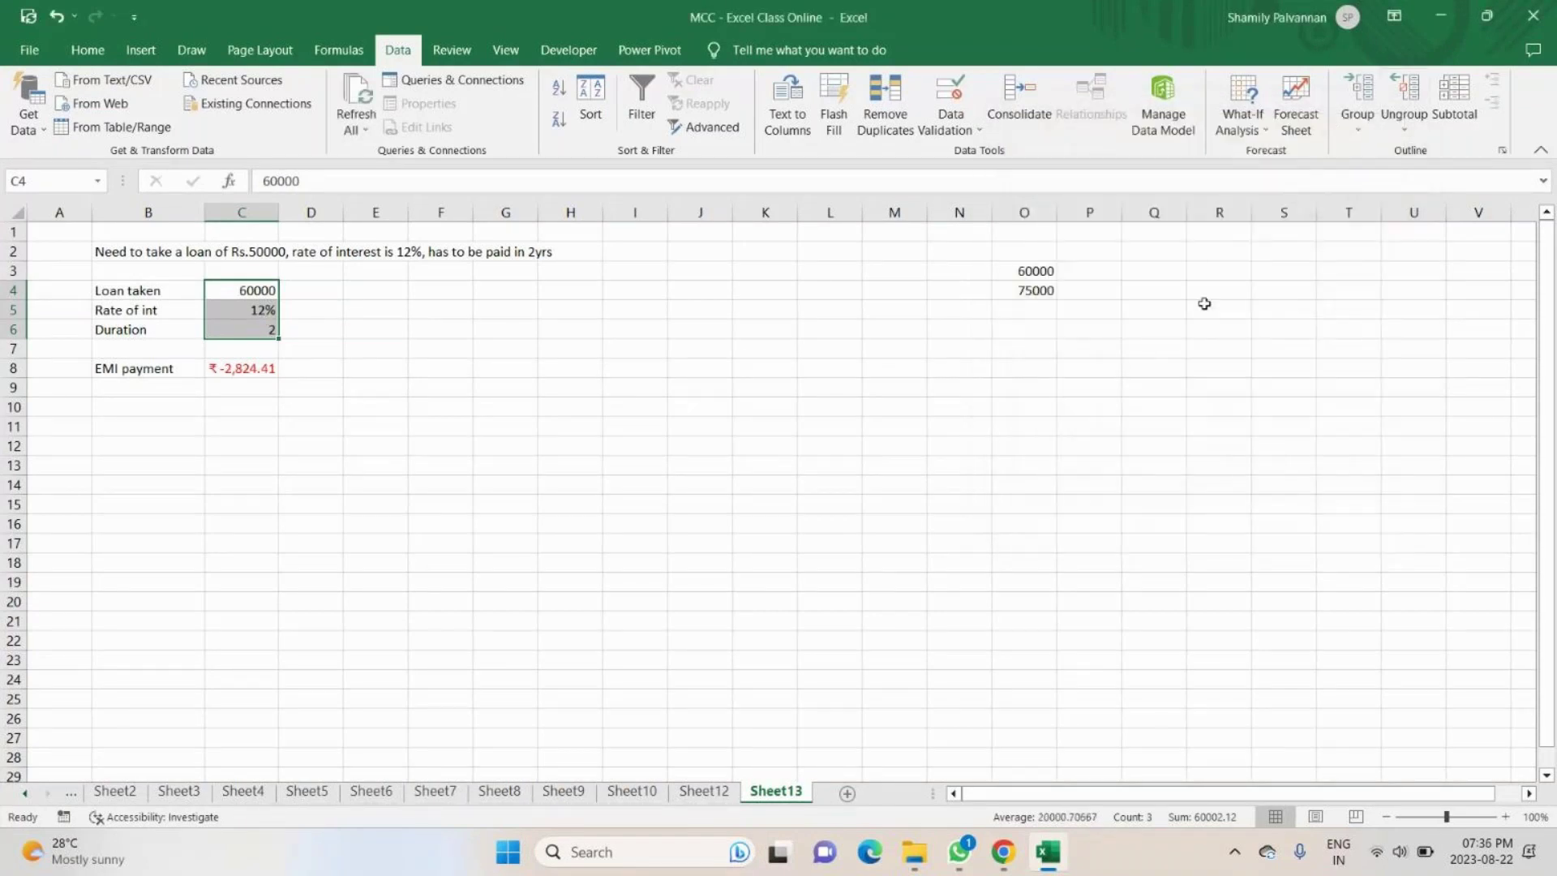
Label the first two loan cases pmt1 and pmt2 in N3 and N4.
left_click(1155, 271)
left_click(1046, 252)
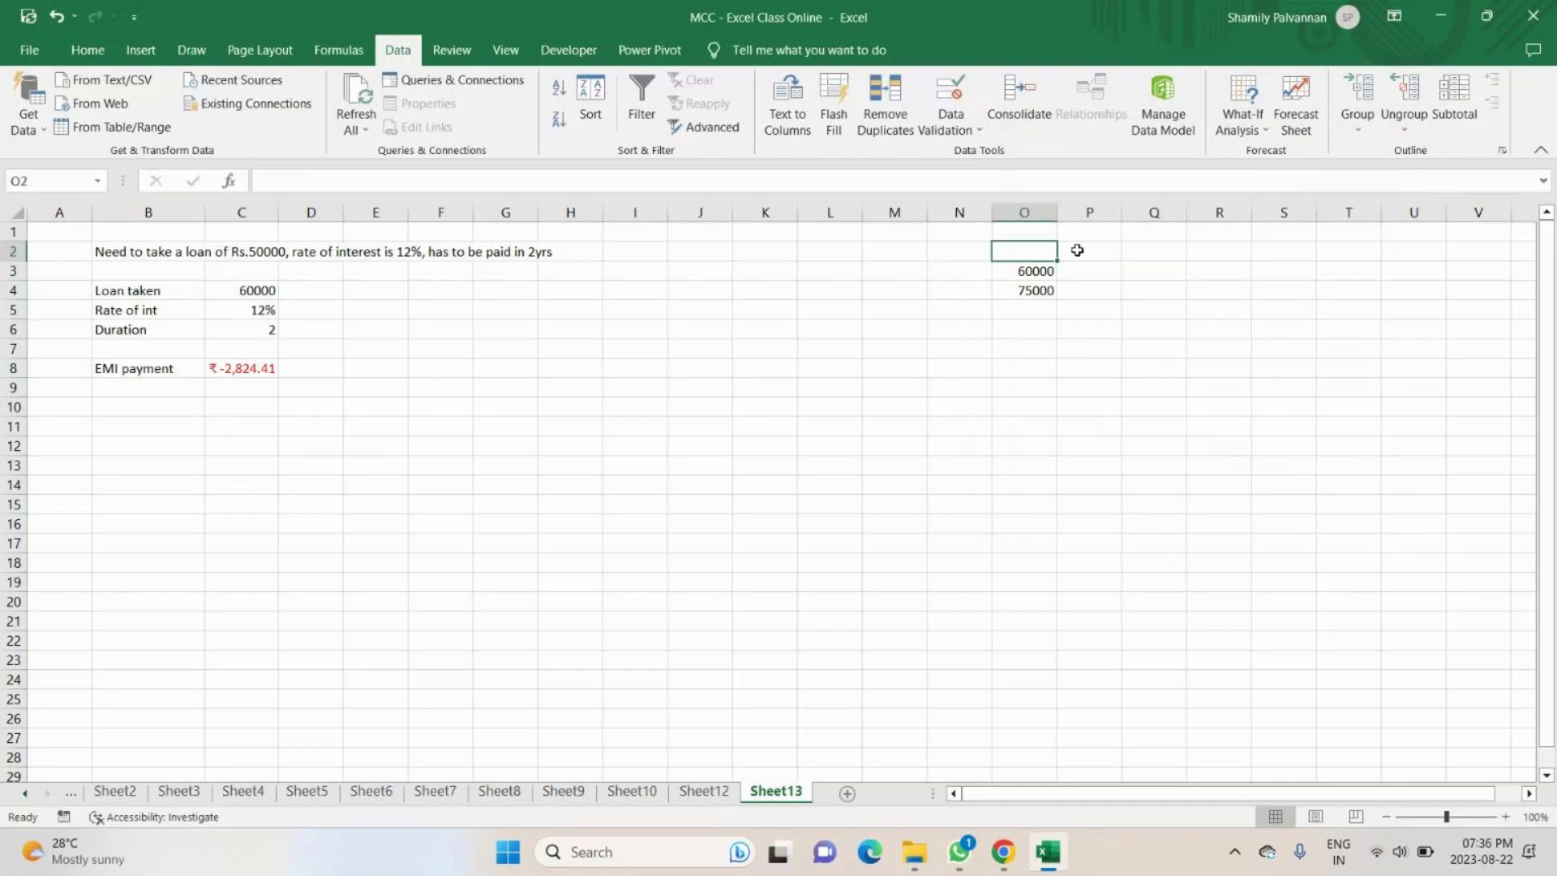
left_click(966, 271)
type("p")
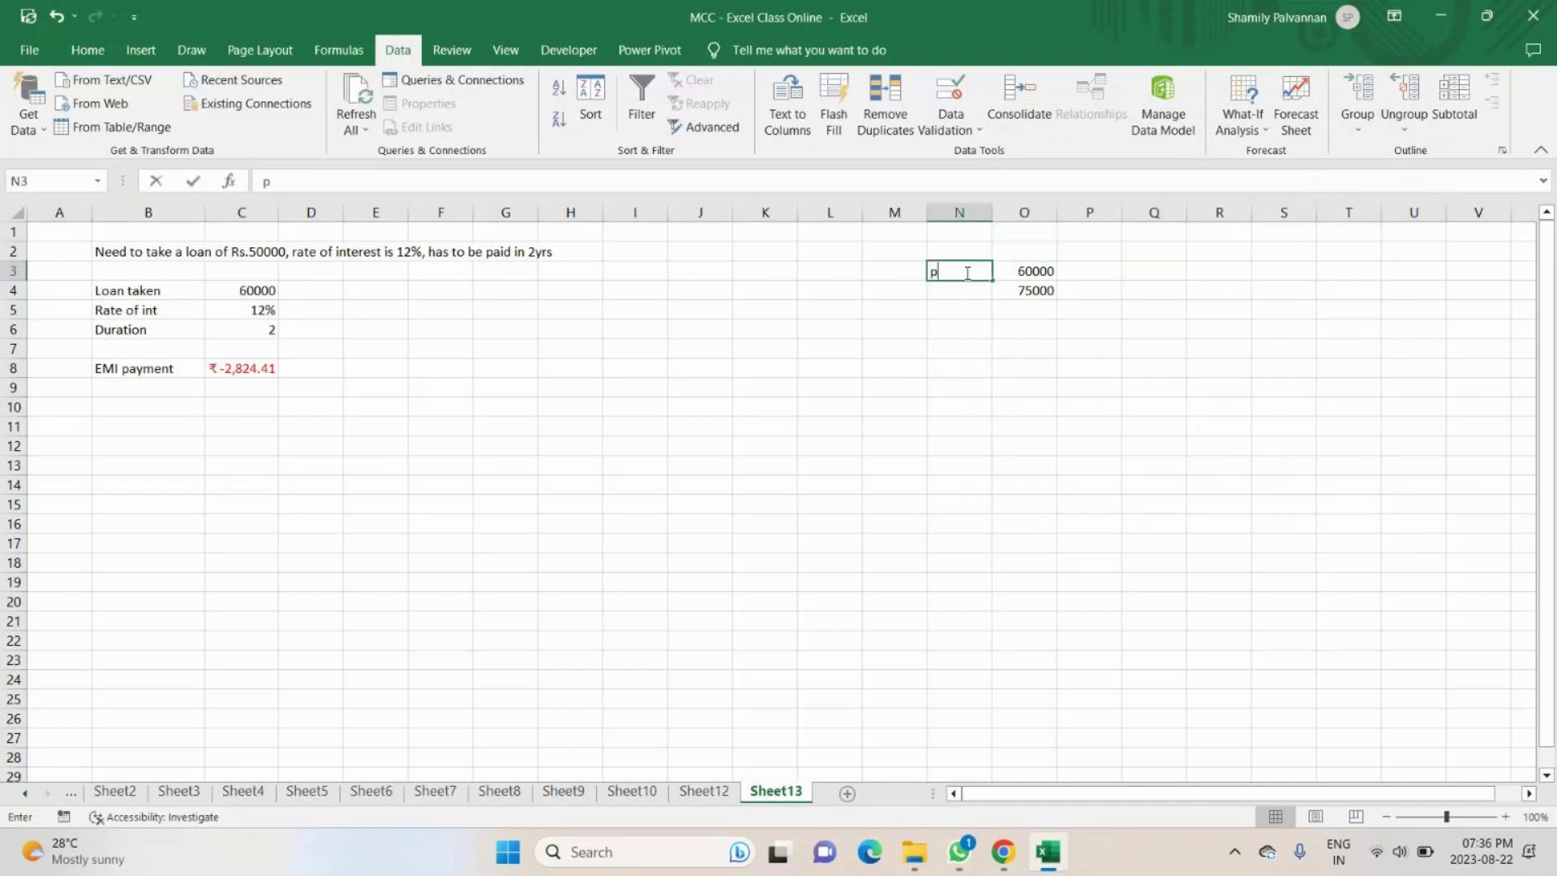
type("mt1")
key("Return")
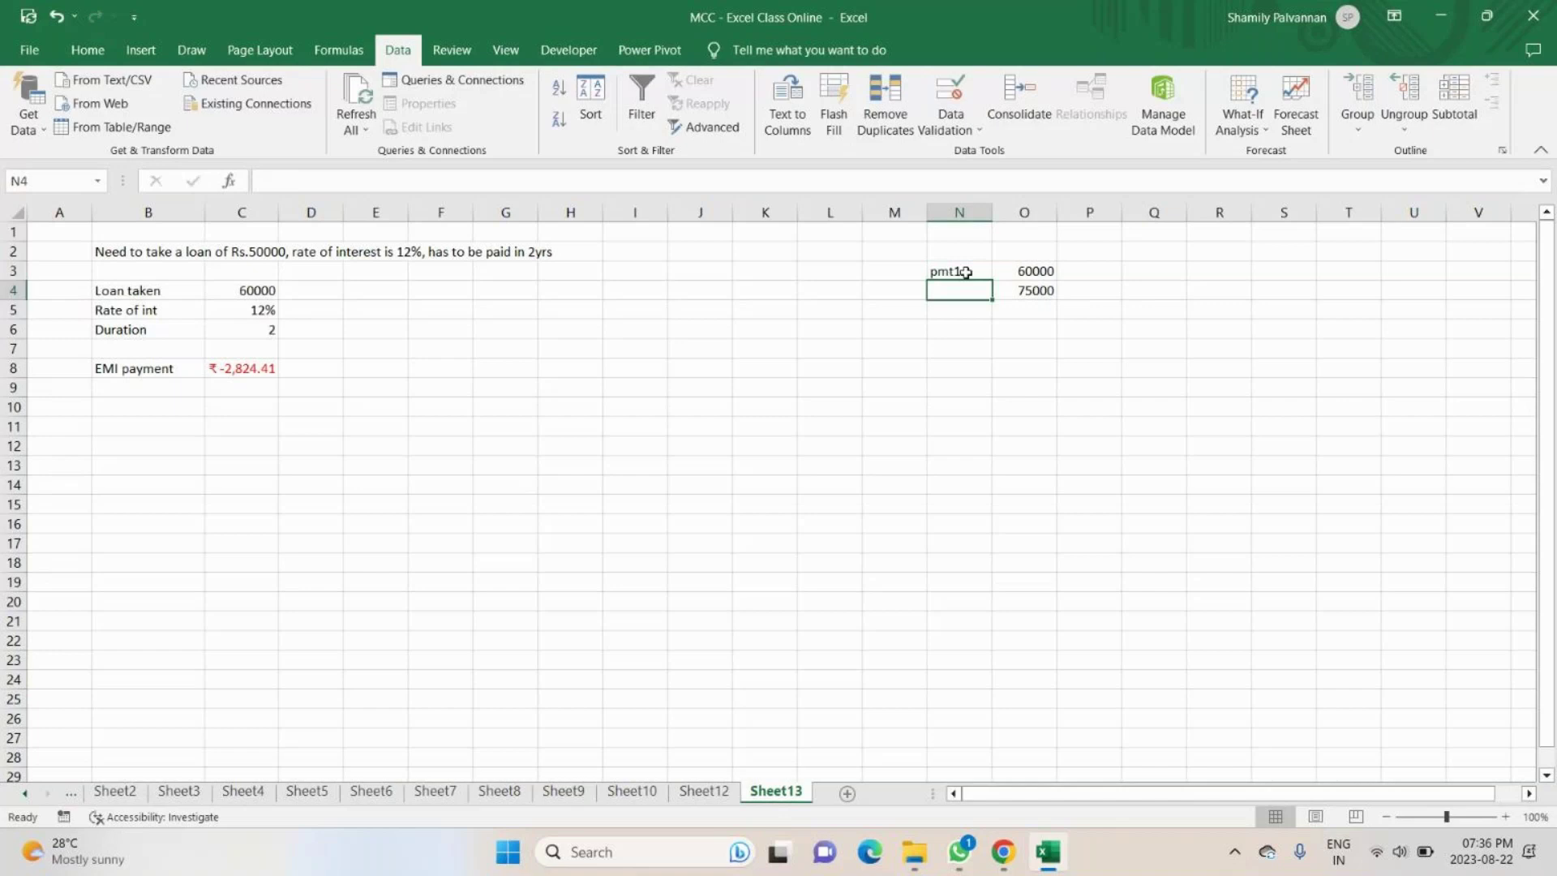
type("p")
type("mt2")
key("Return")
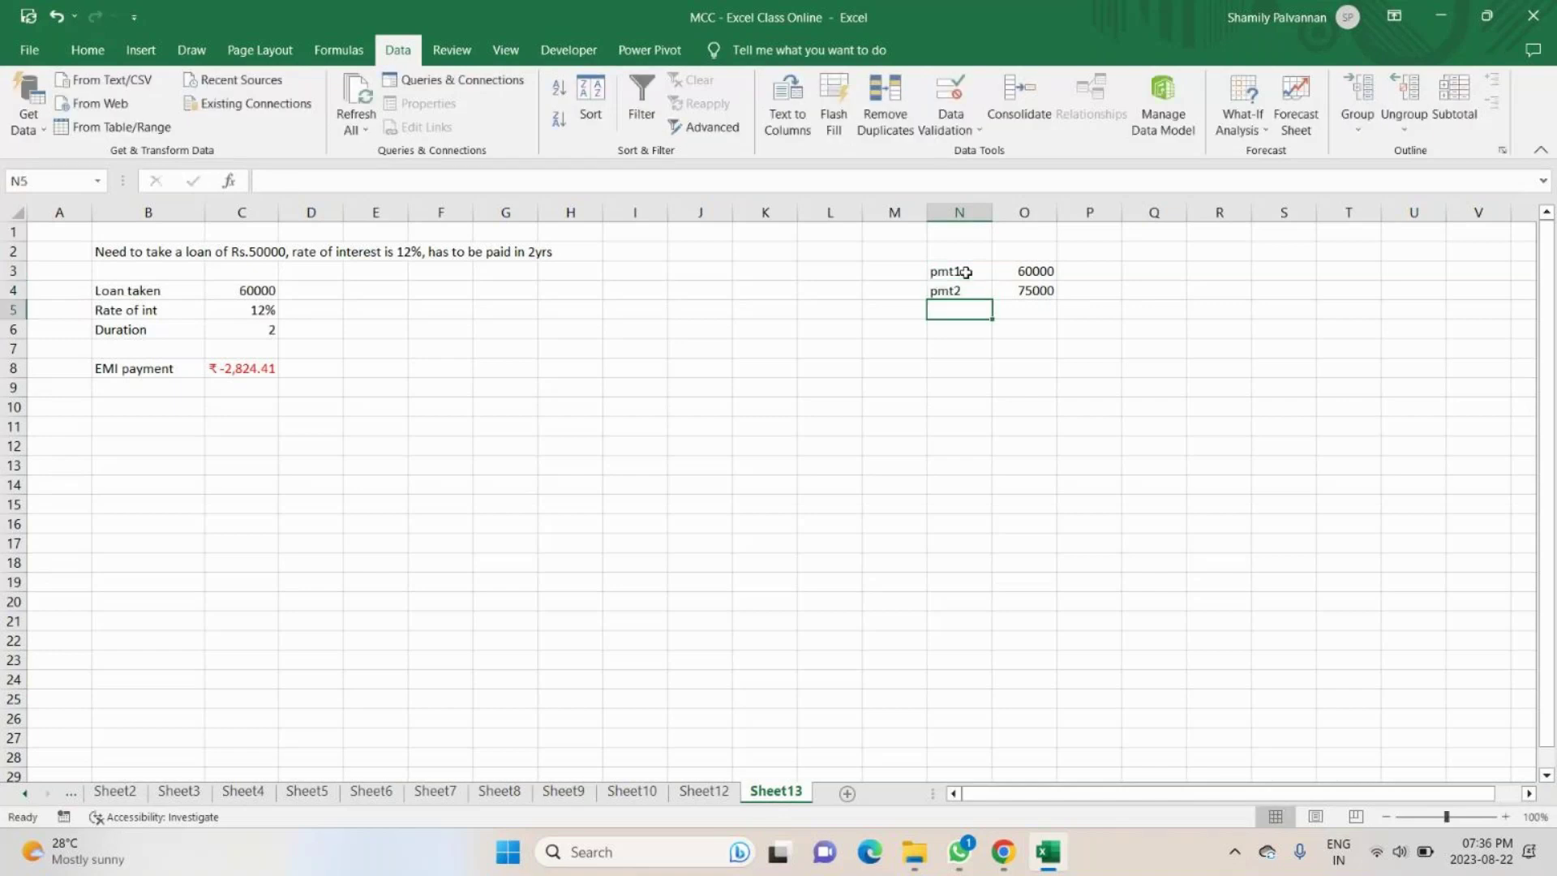
Add the pmt3 row in N7 with amount 60000 and rate 15%.
left_click(950, 377)
left_click(964, 350)
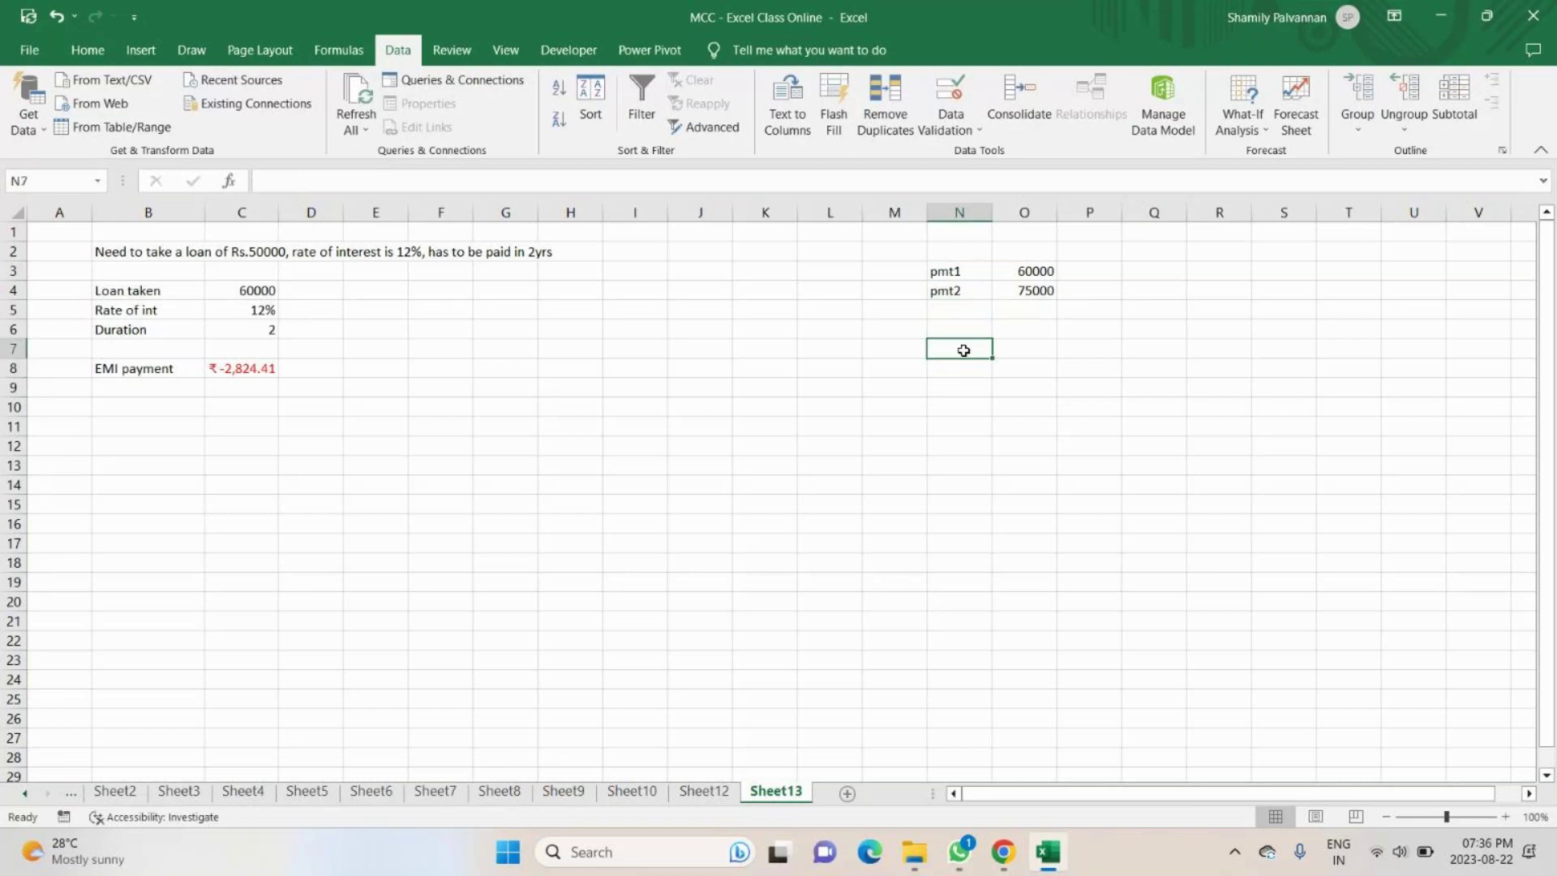
double_click(963, 351)
type("pmt")
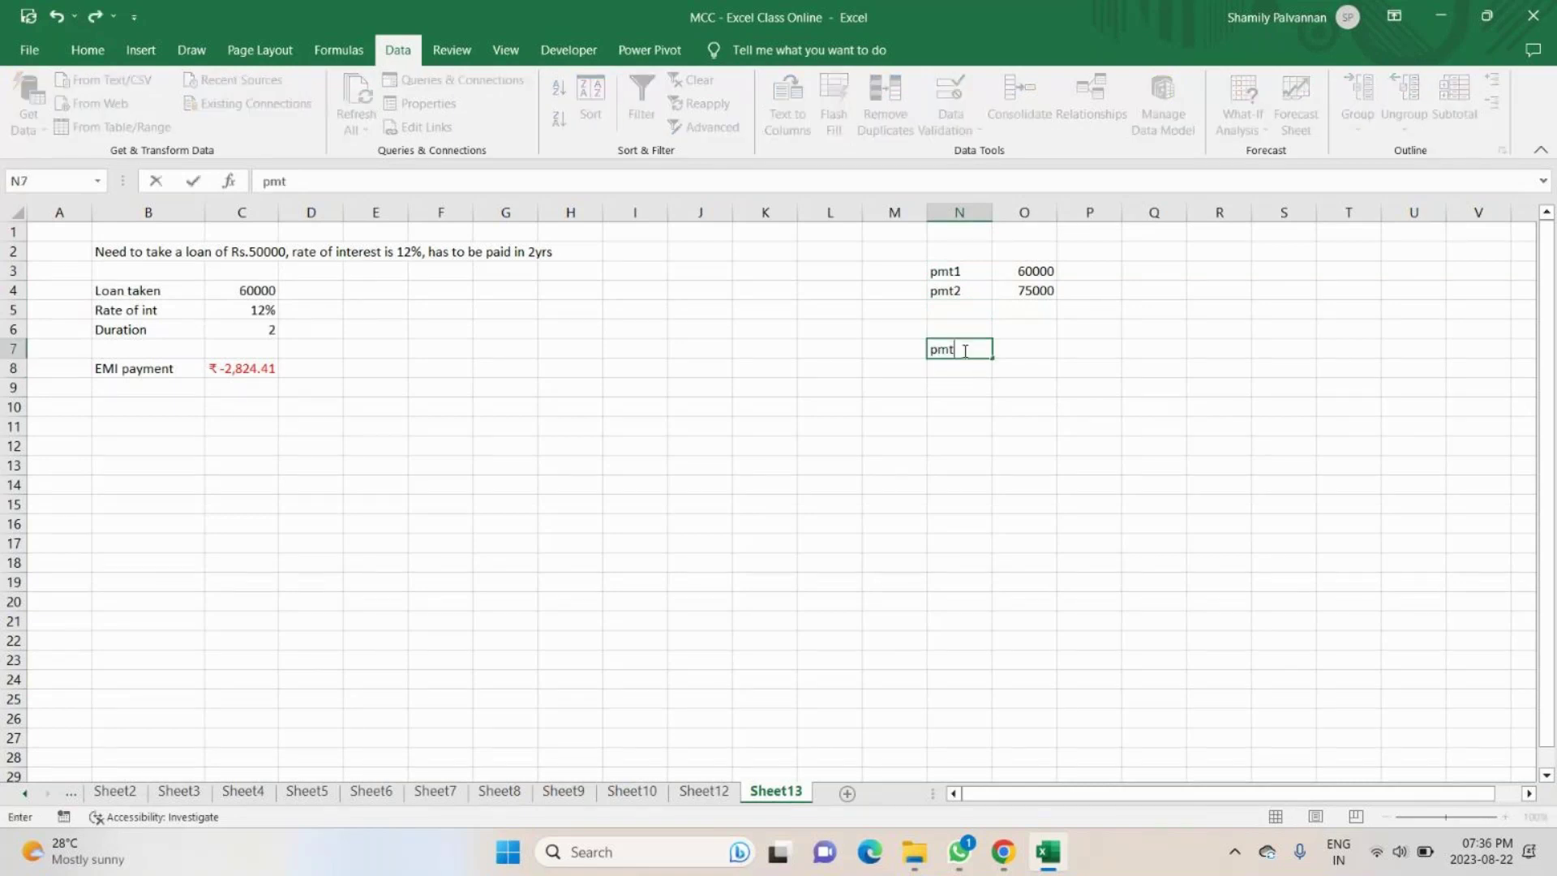
type("3")
key("Tab")
type("6")
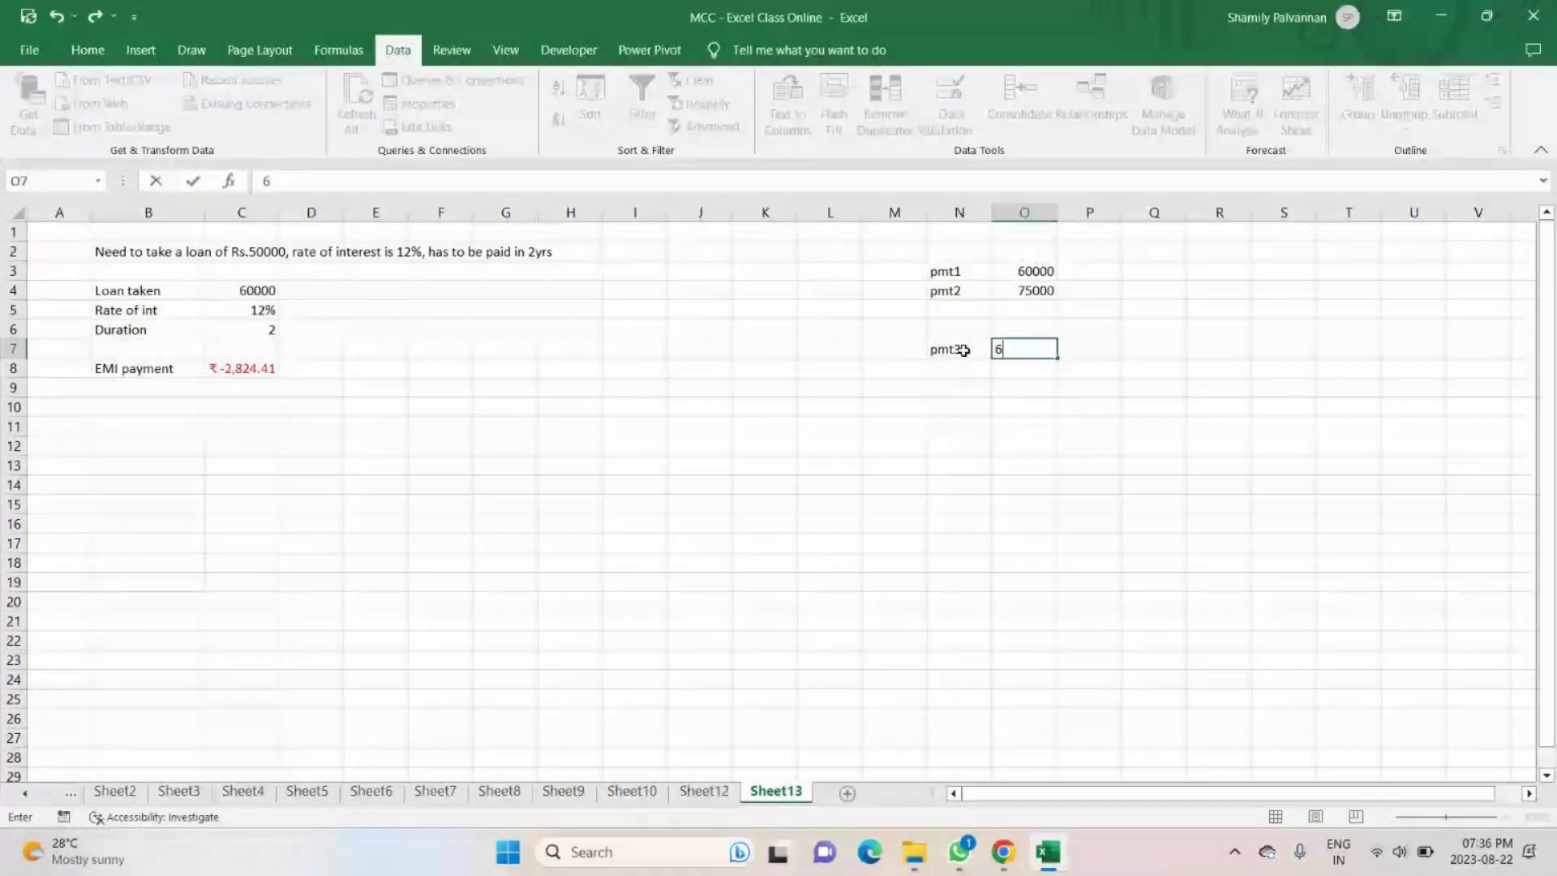
type("0000")
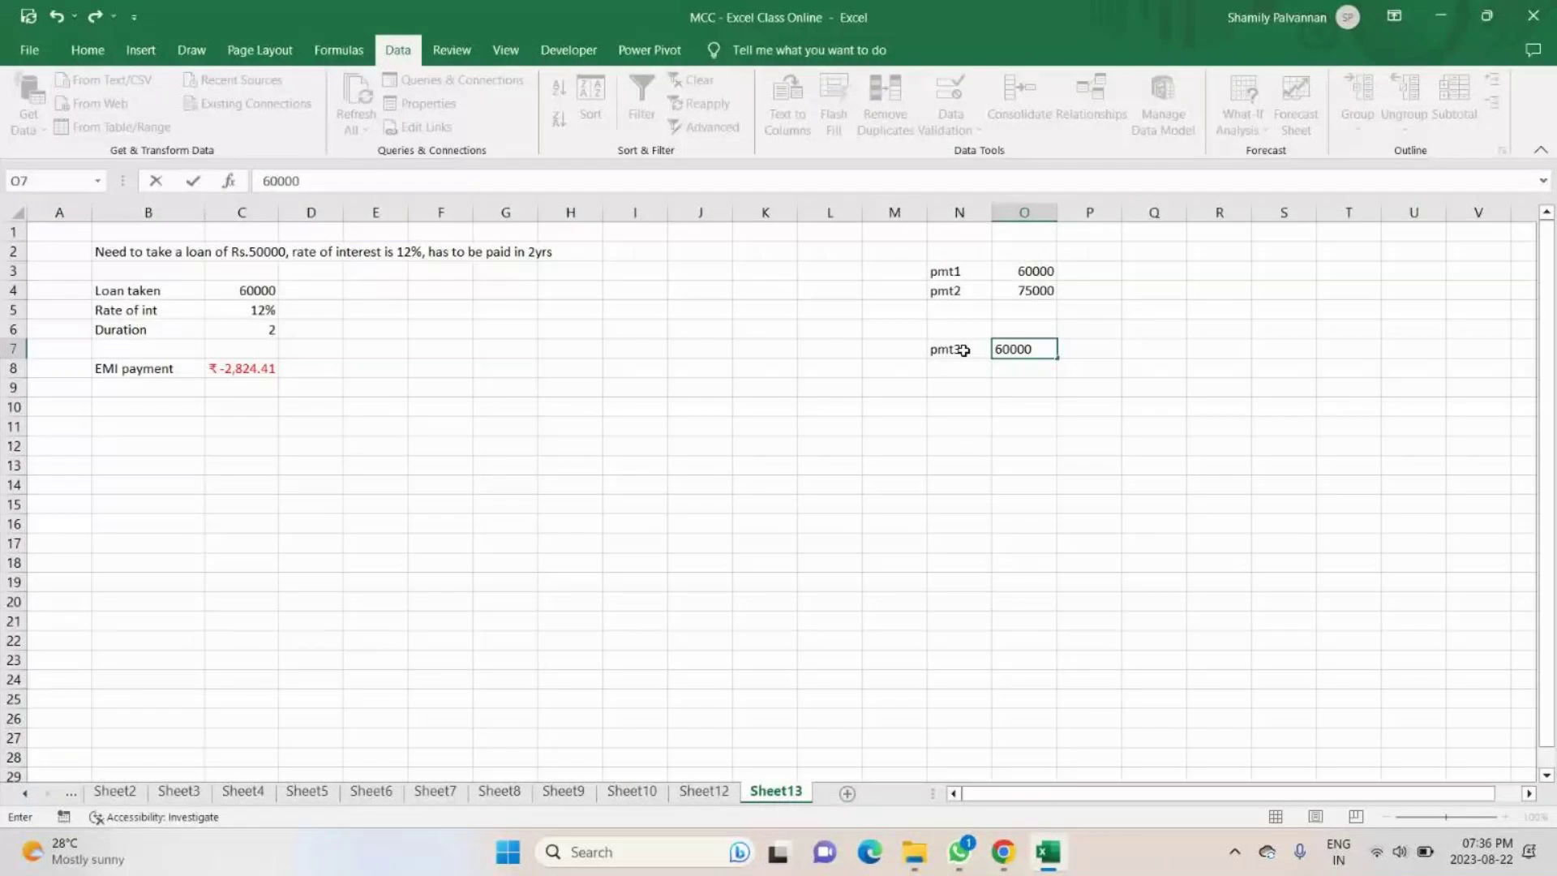
key("Tab")
type("15%")
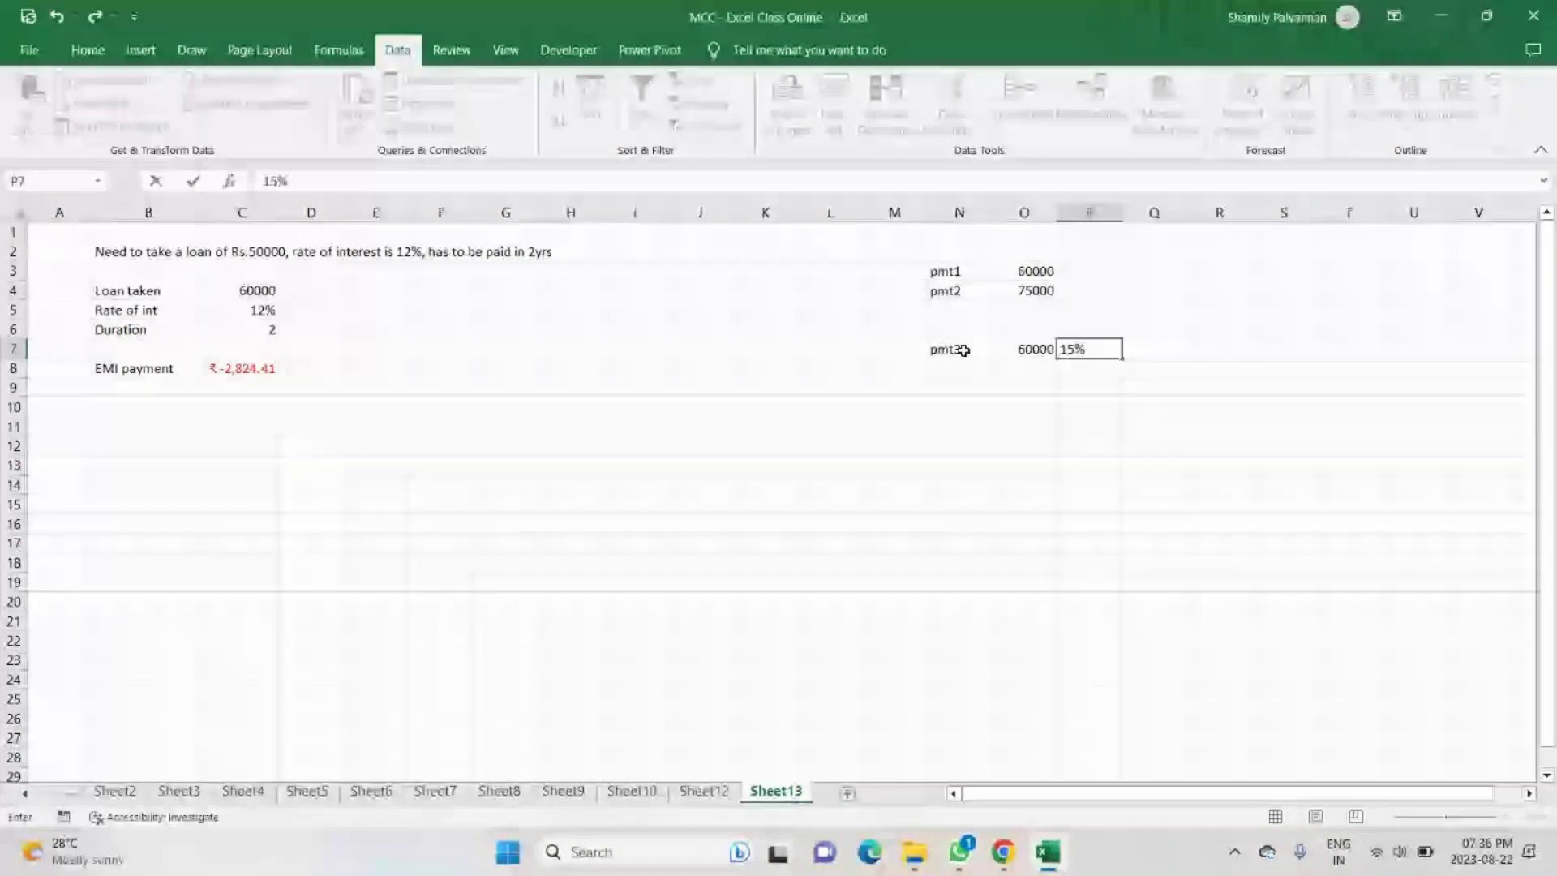
key("Tab")
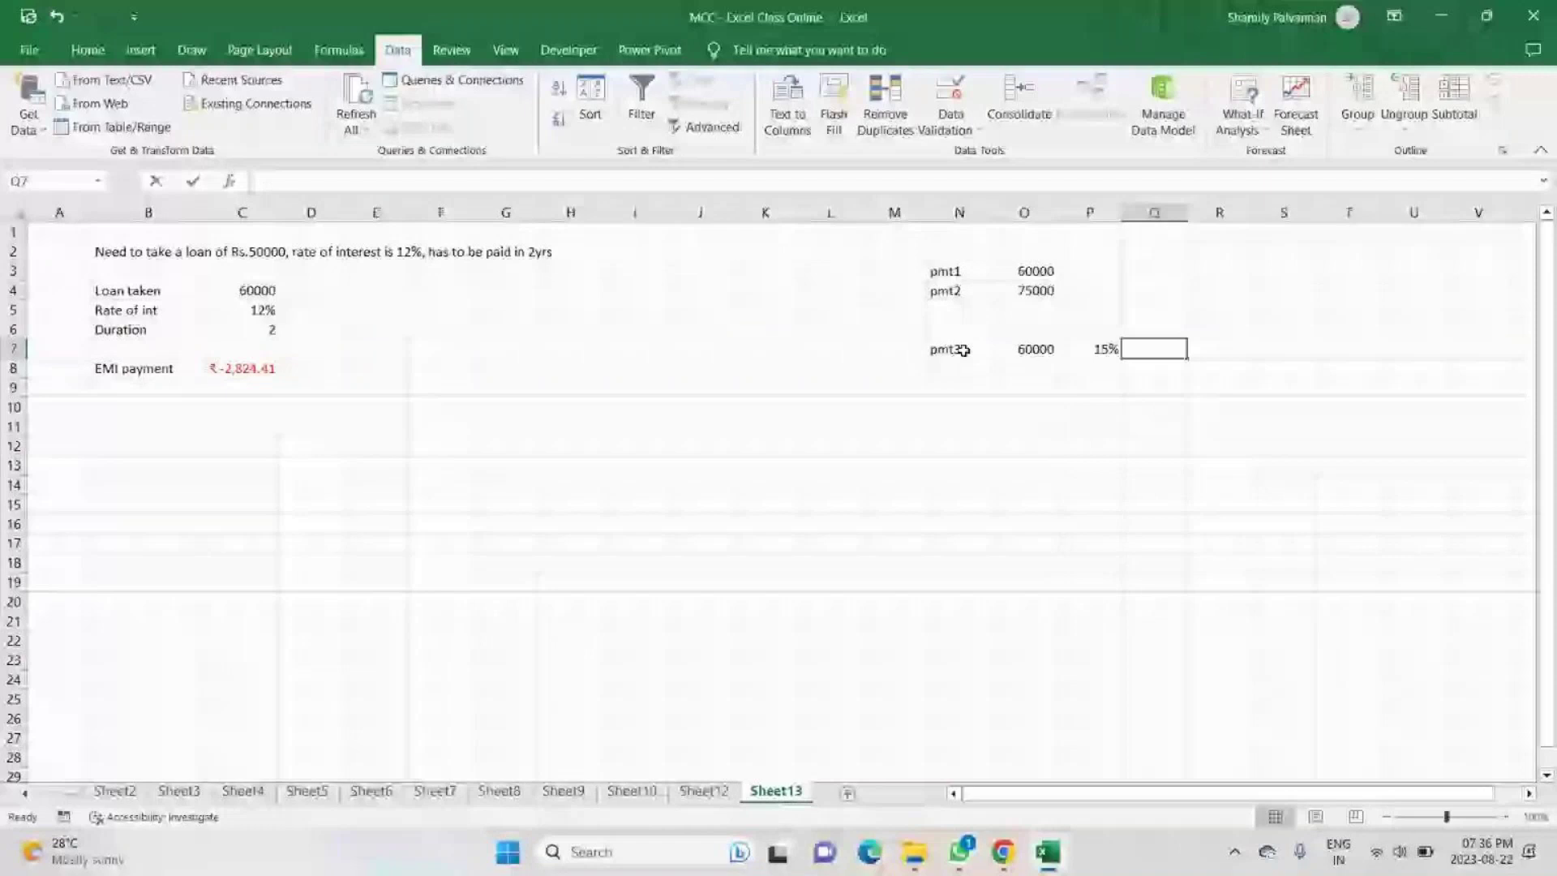
type("1")
key("Return")
Add pmt4 at 75000, 10%, 1 year, set pmt3's duration to 3, and select C4:C6.
type("pmt")
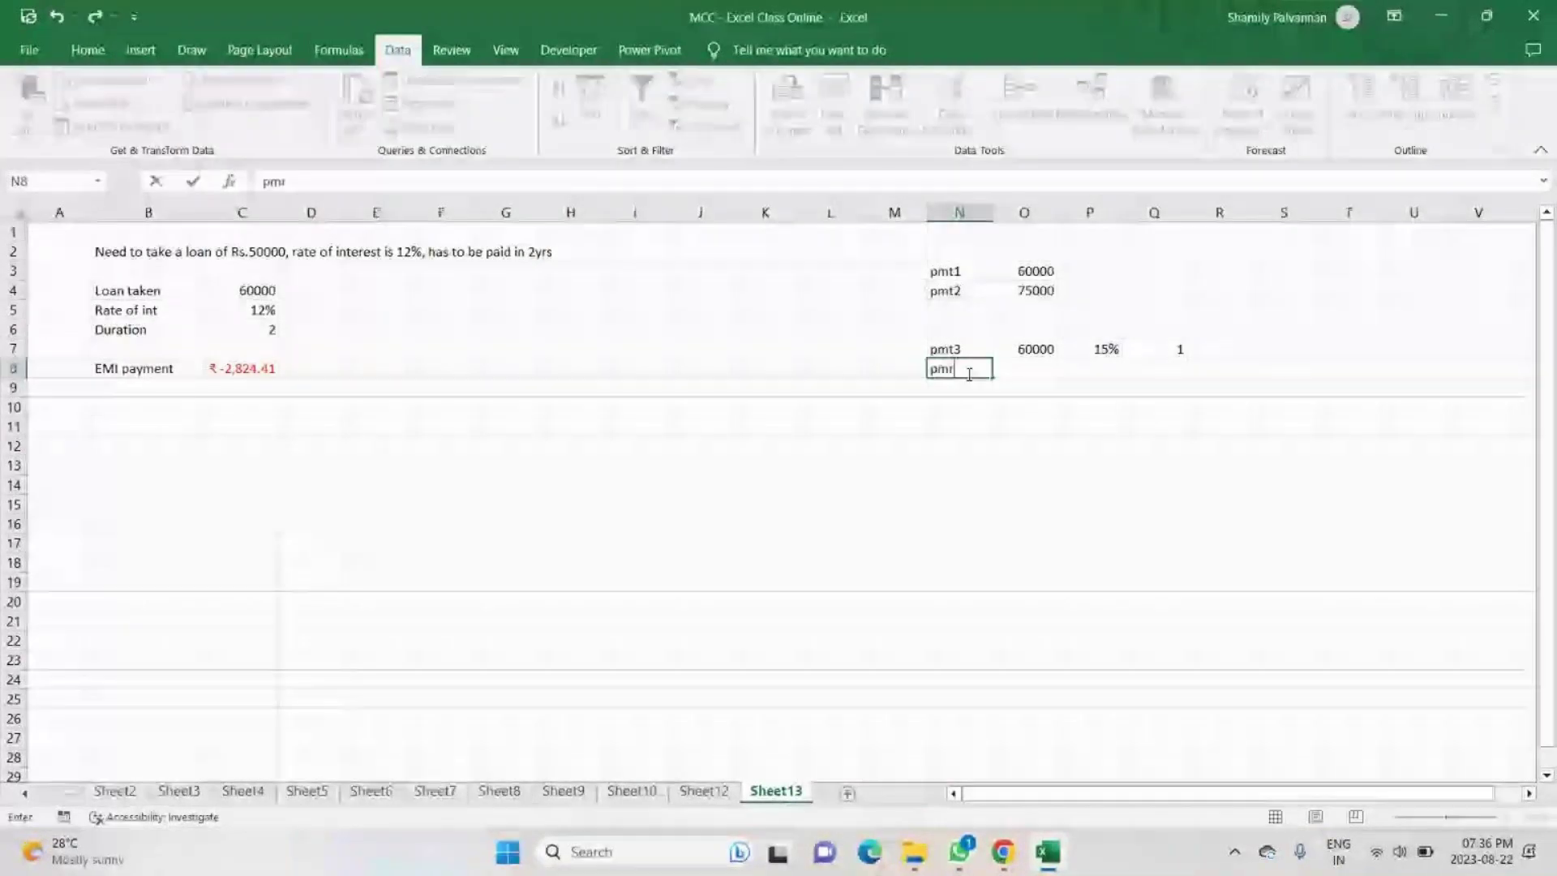
type("3")
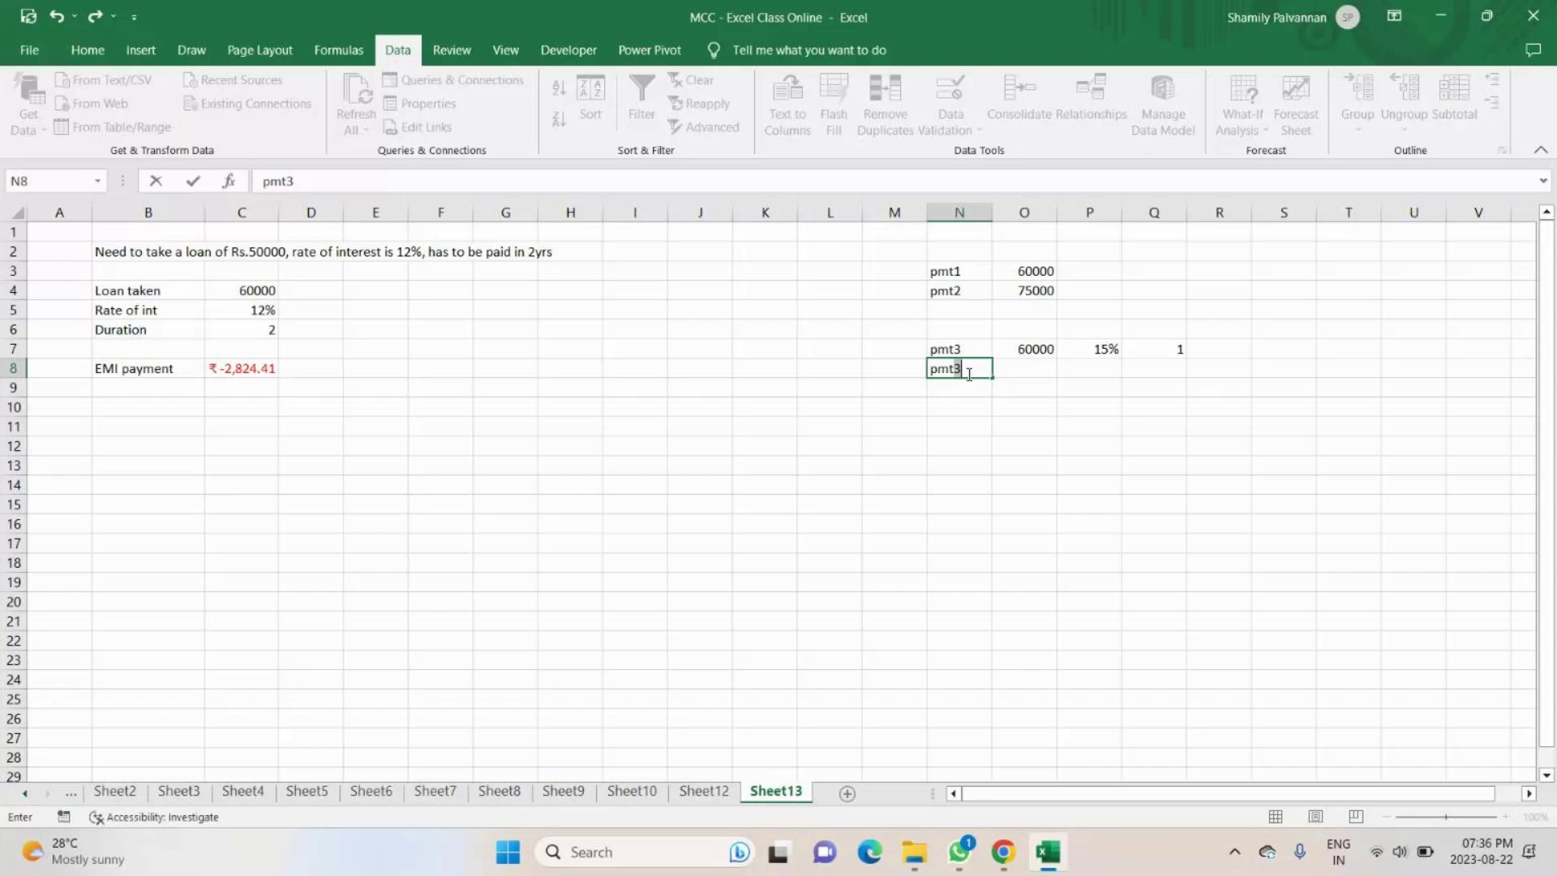
key("BackSpace")
type("4")
key("Tab")
type("75000")
key("Tab")
type("10")
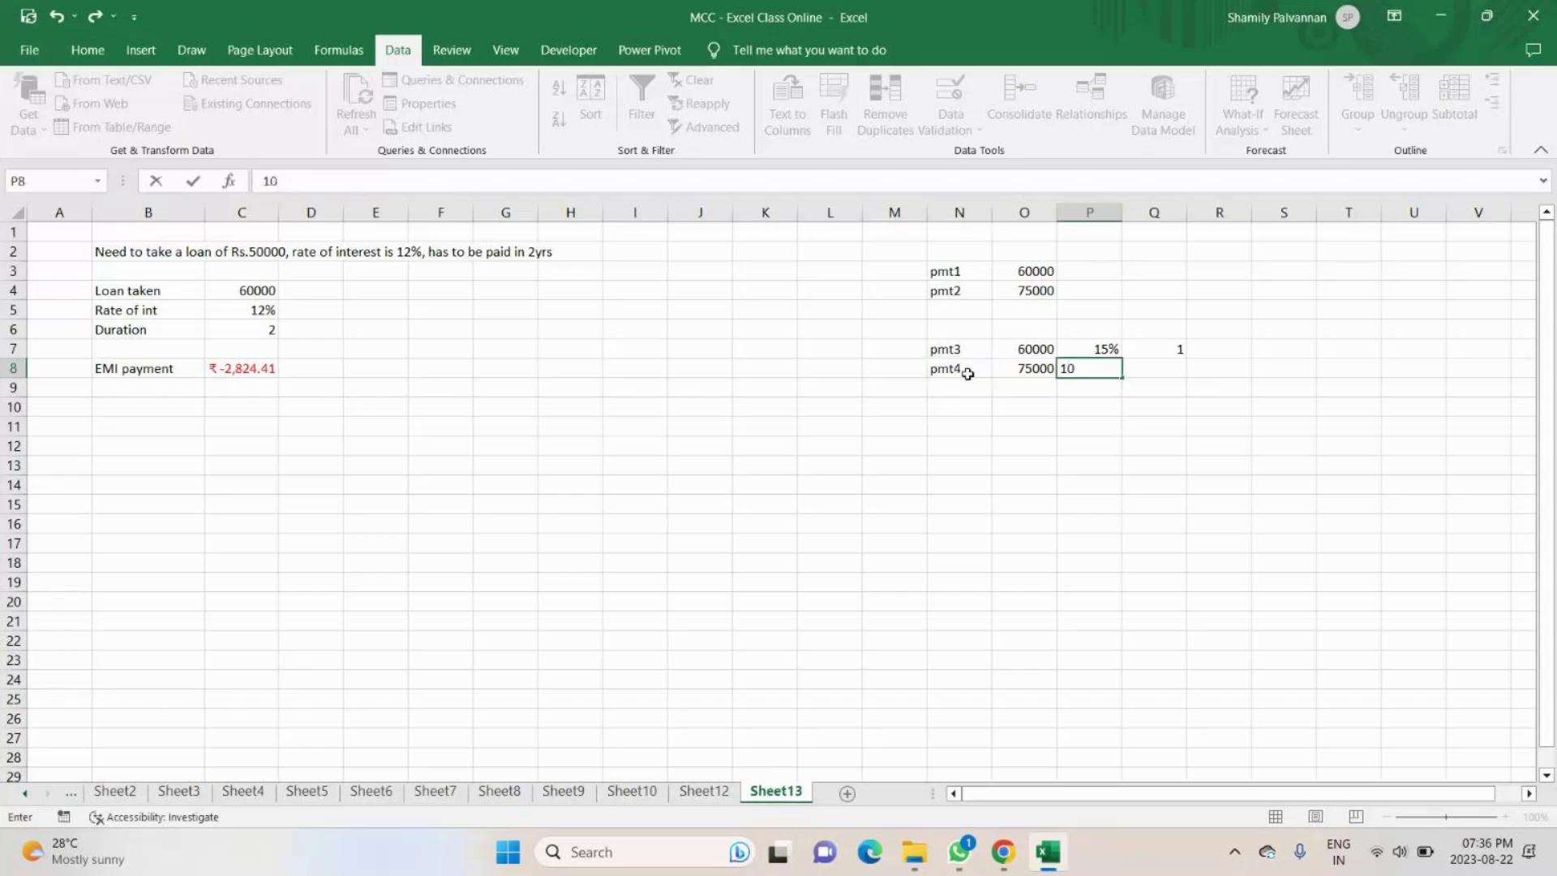
type("%")
key("Tab")
type("3")
key("BackSpace")
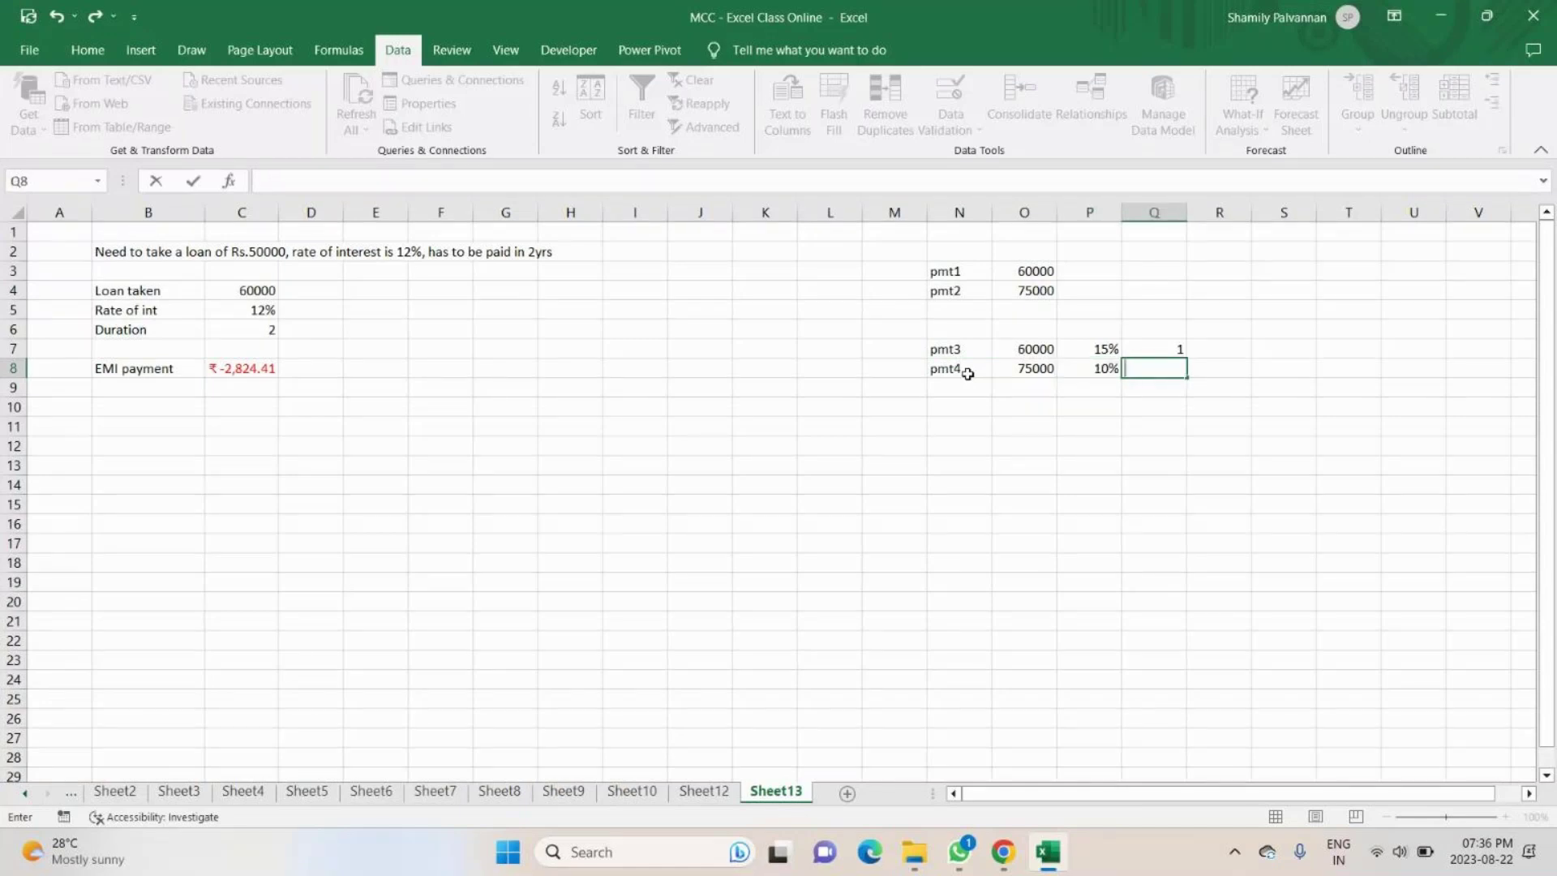
type("1")
left_click(1168, 346)
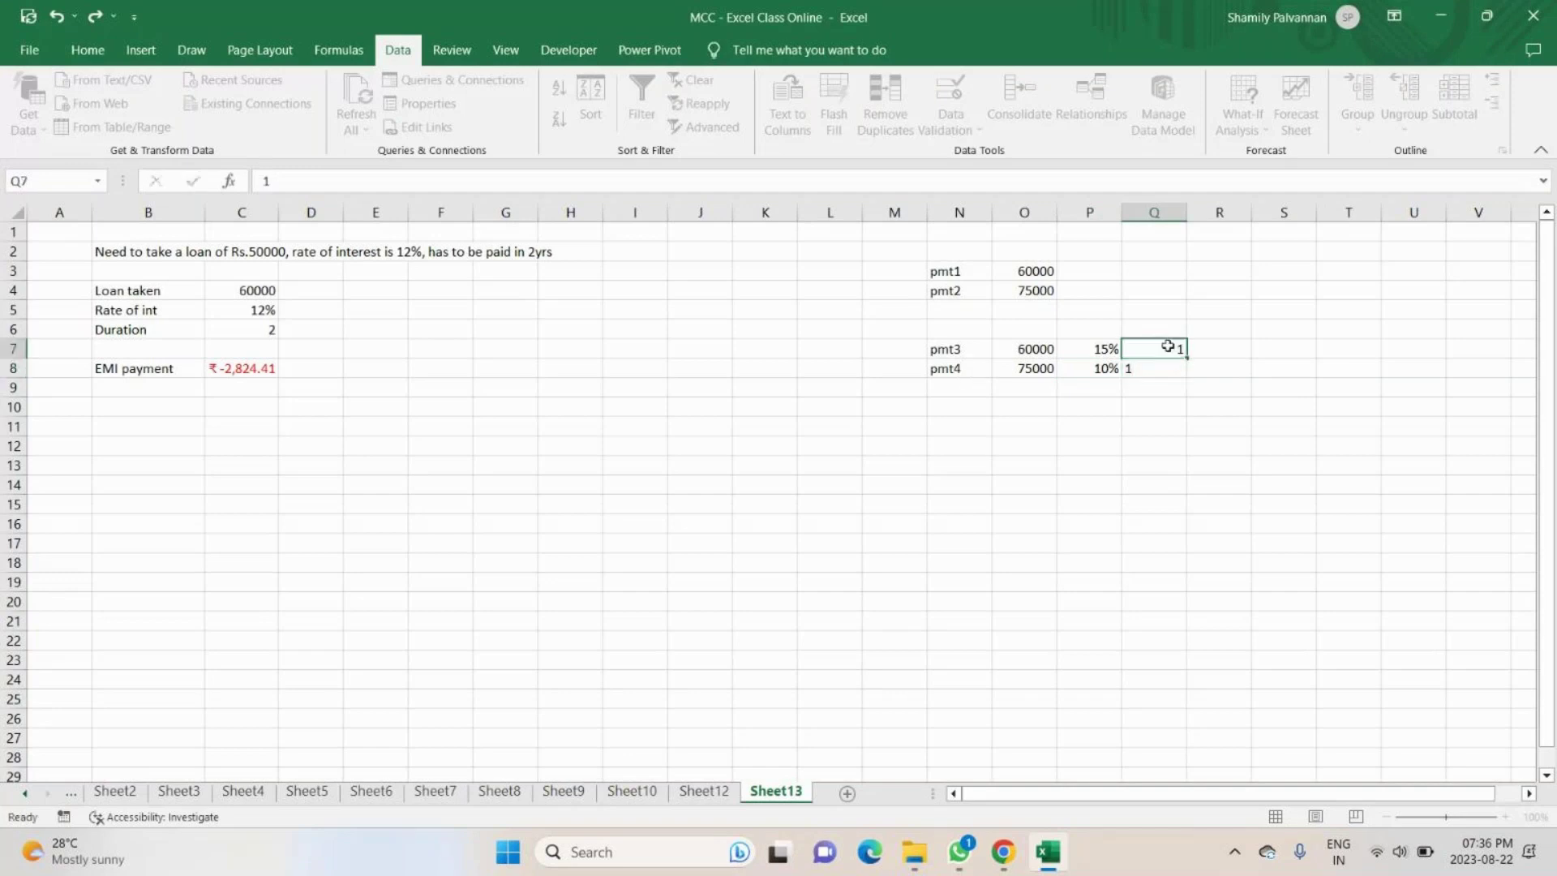
key("Return")
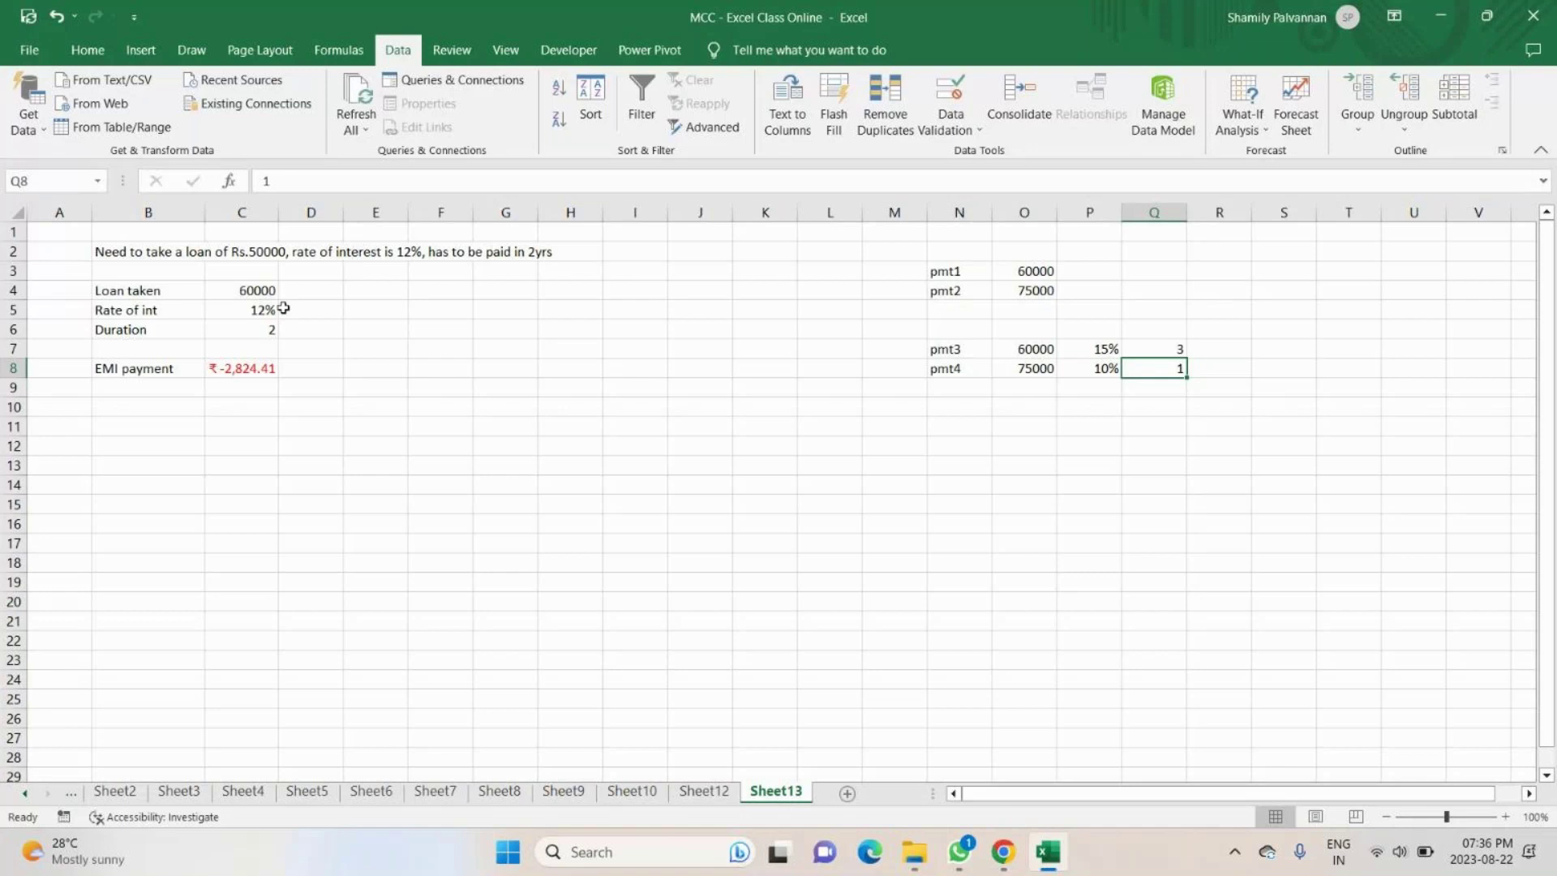
left_click(251, 290)
left_click_drag(250, 289, 249, 334)
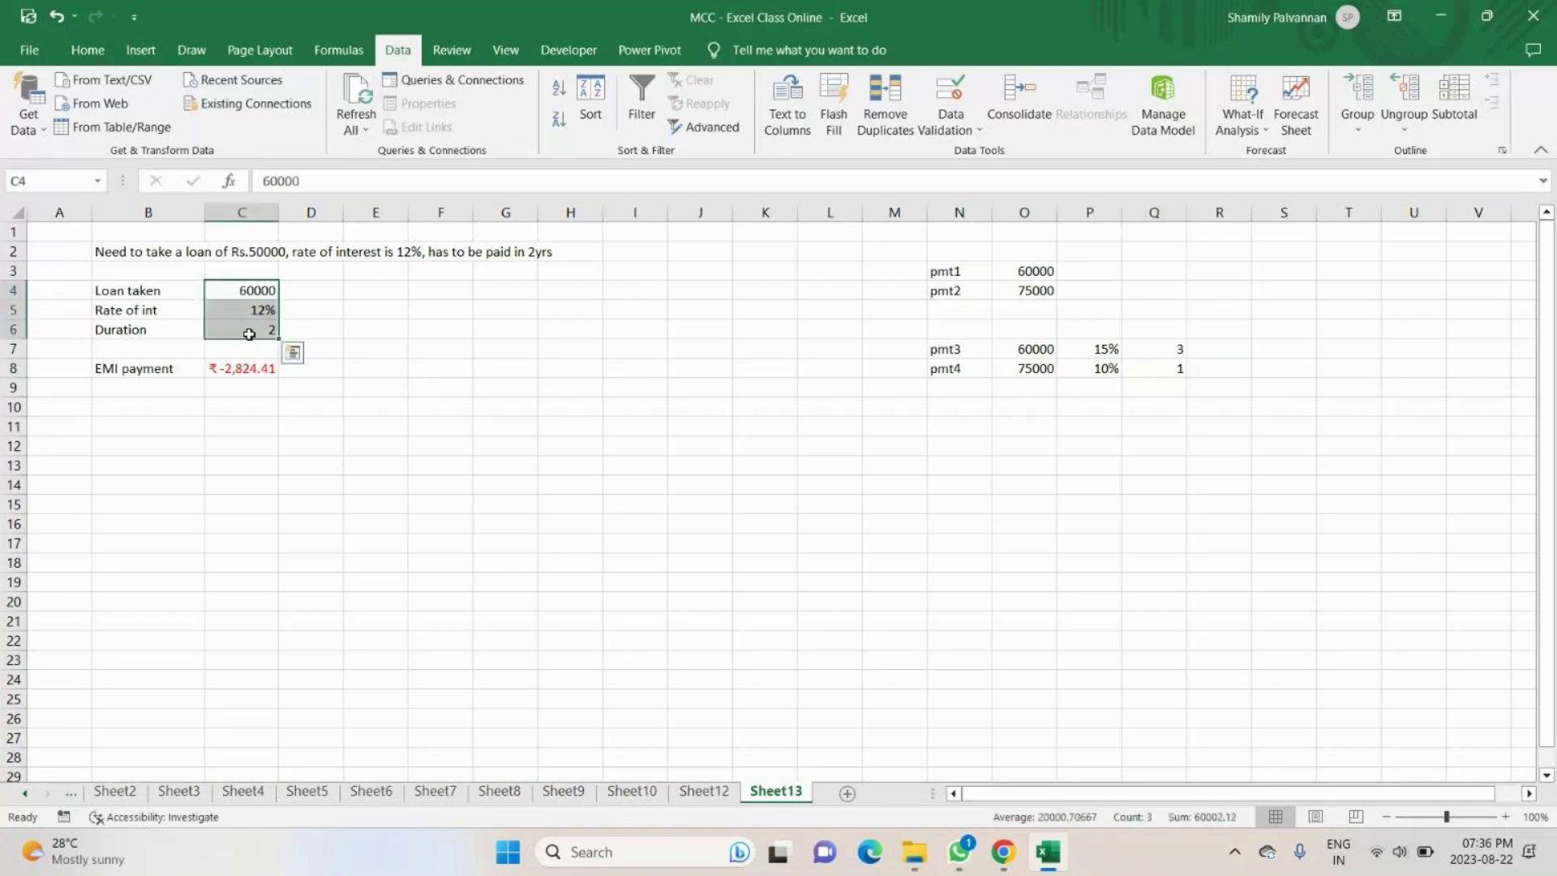
Add scenario pmt3 on the loan inputs with the duration set to 3.
left_click(1269, 130)
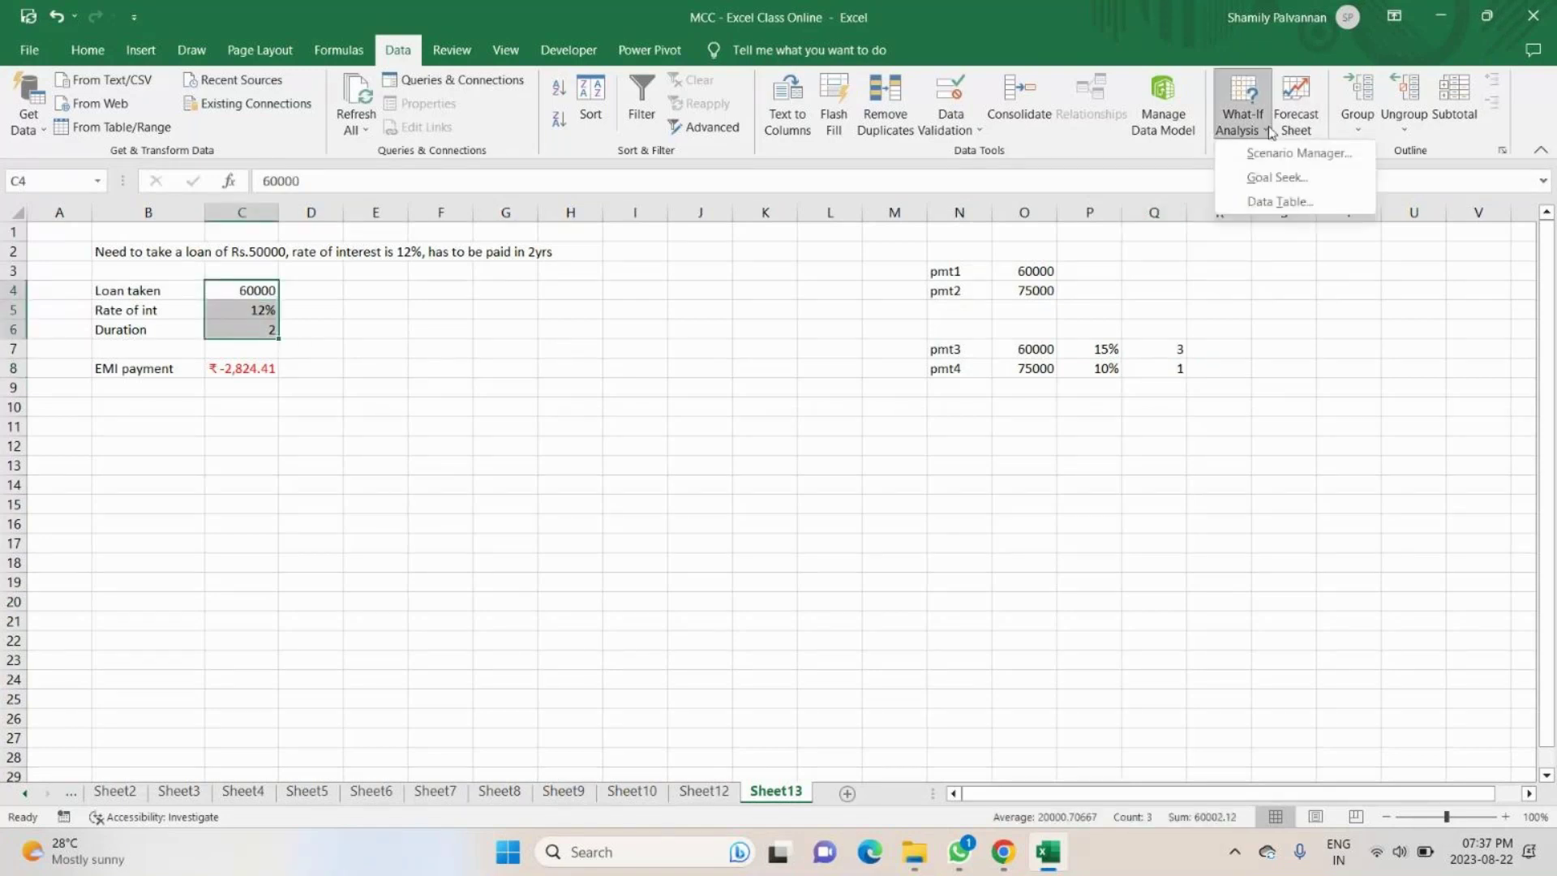
left_click(1302, 154)
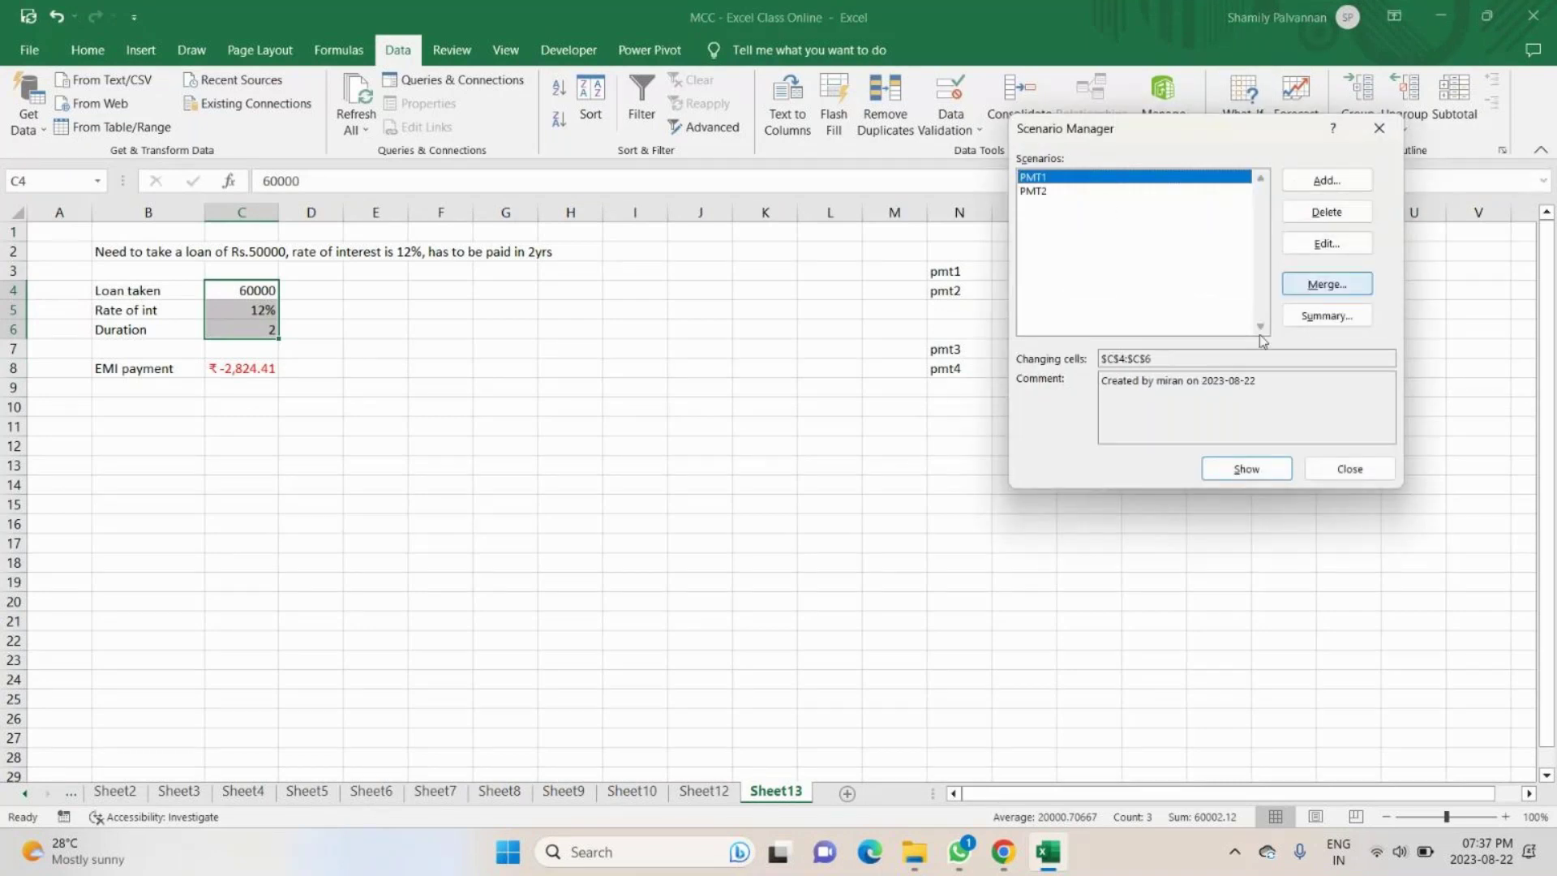
left_click(1322, 181)
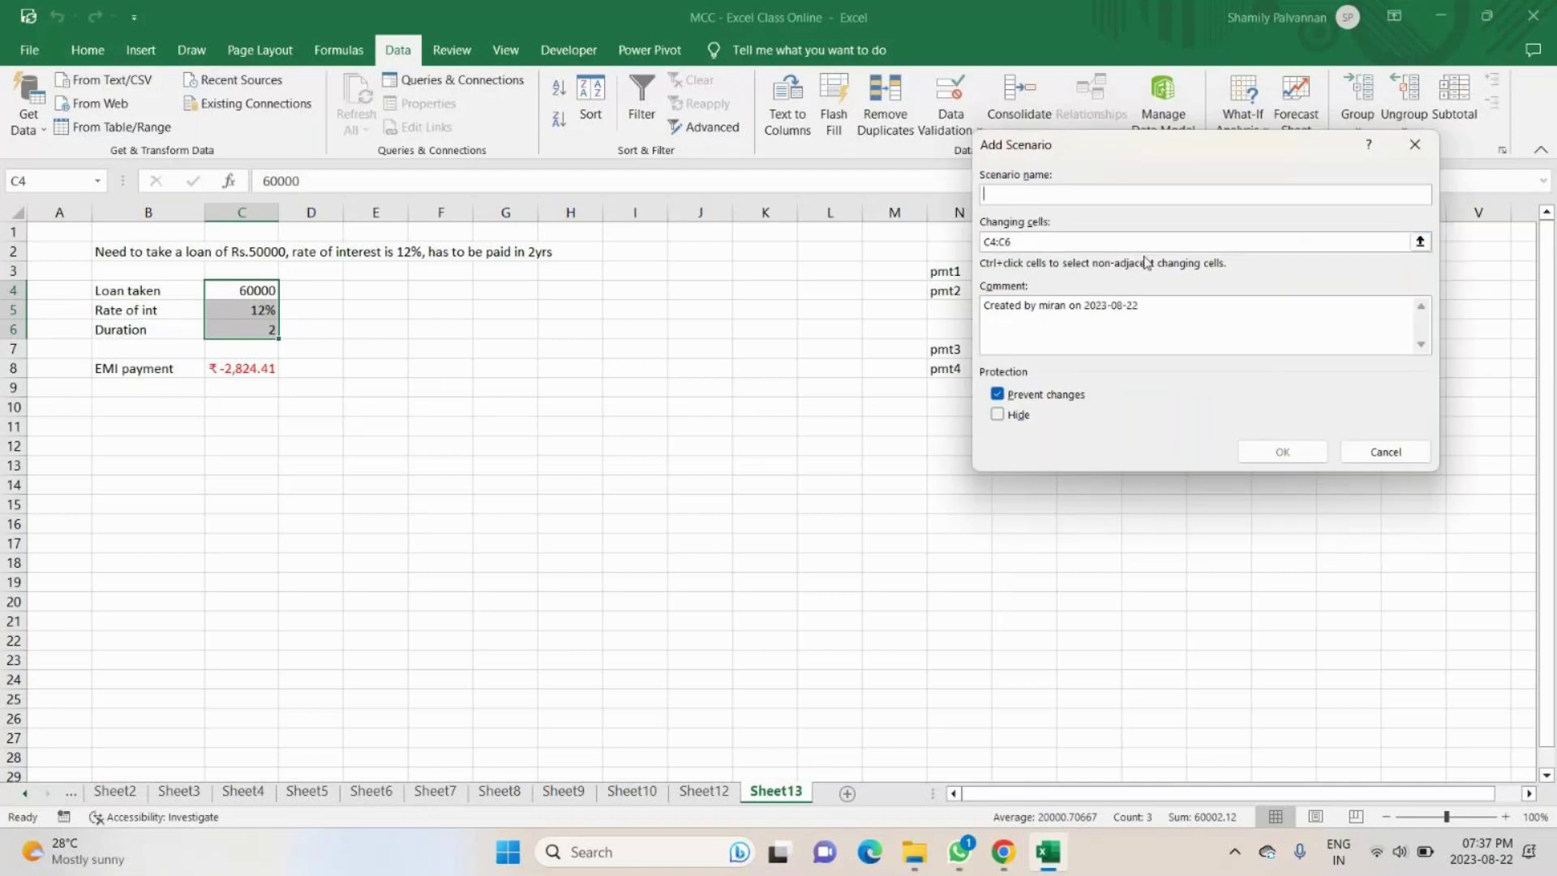
type("pmt3")
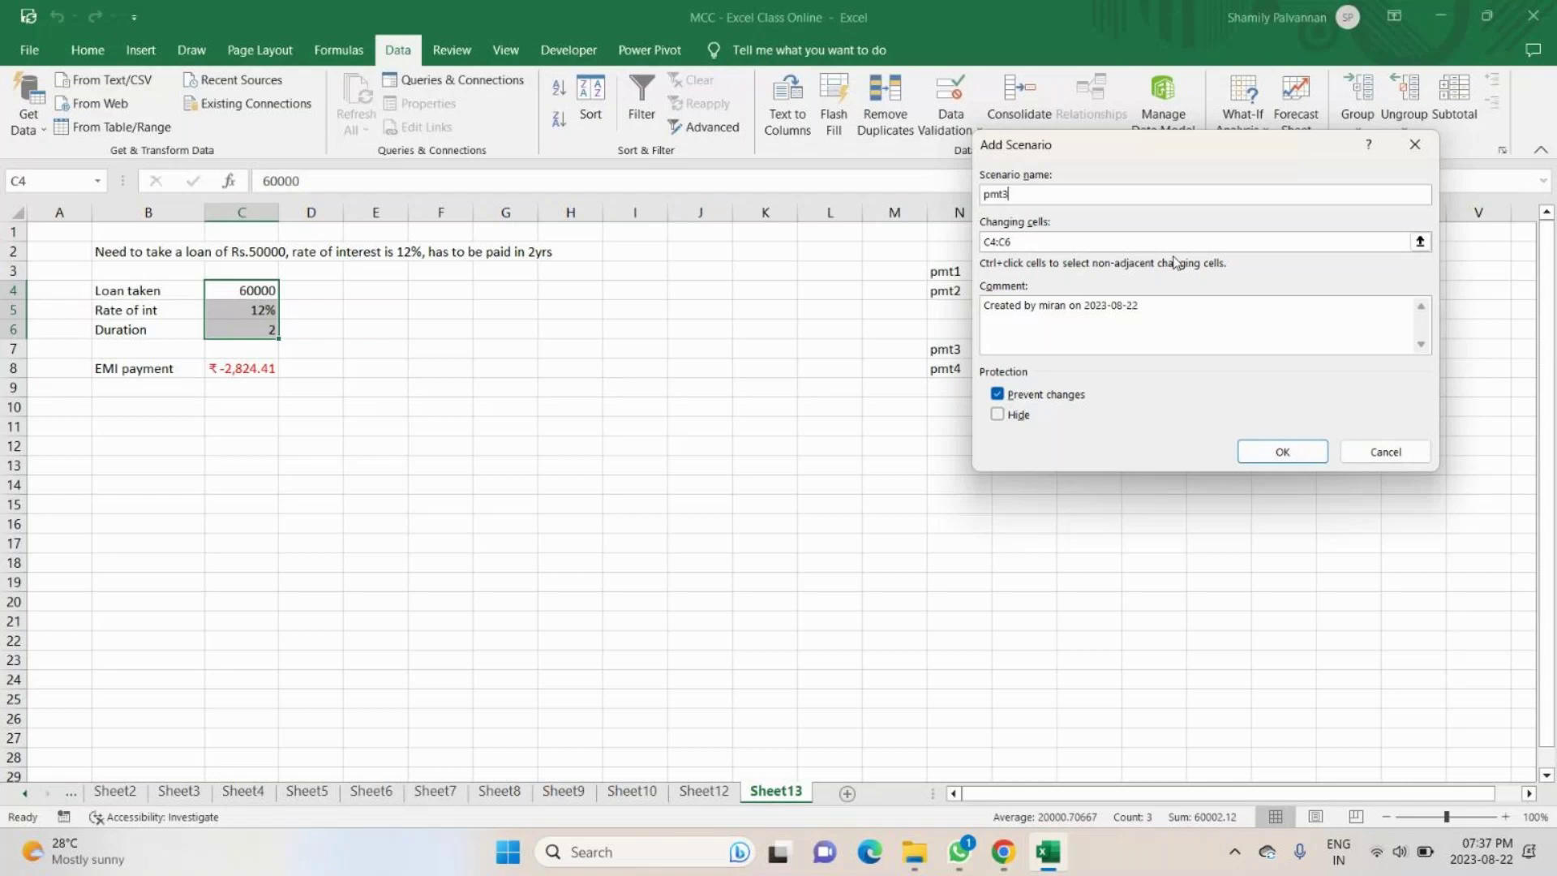
left_click(1277, 452)
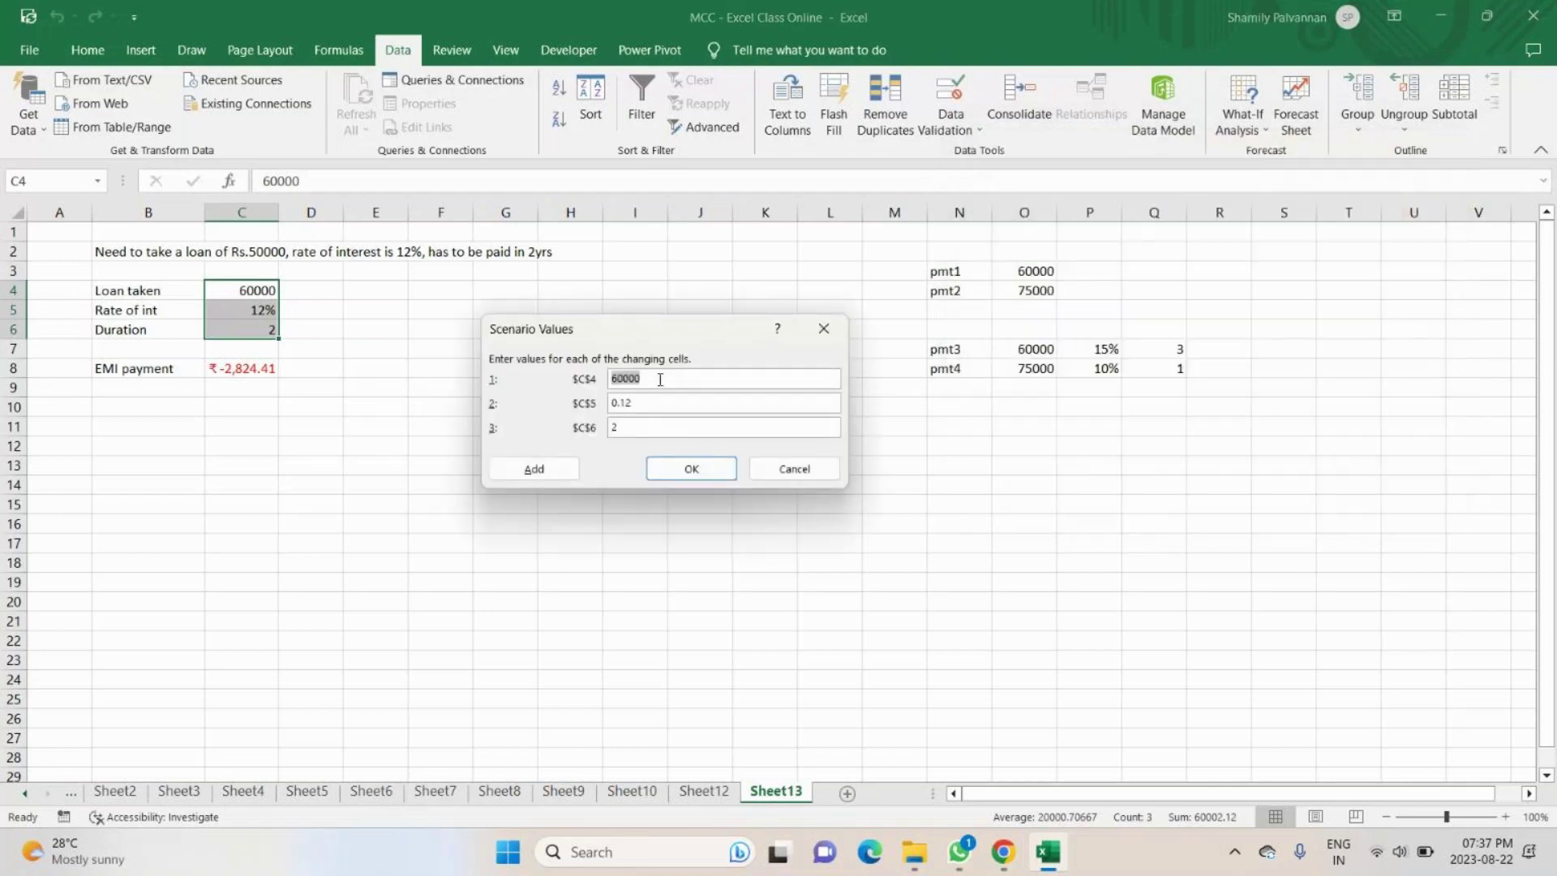
left_click(640, 404)
key("BackSpace")
type("3")
left_click(556, 474)
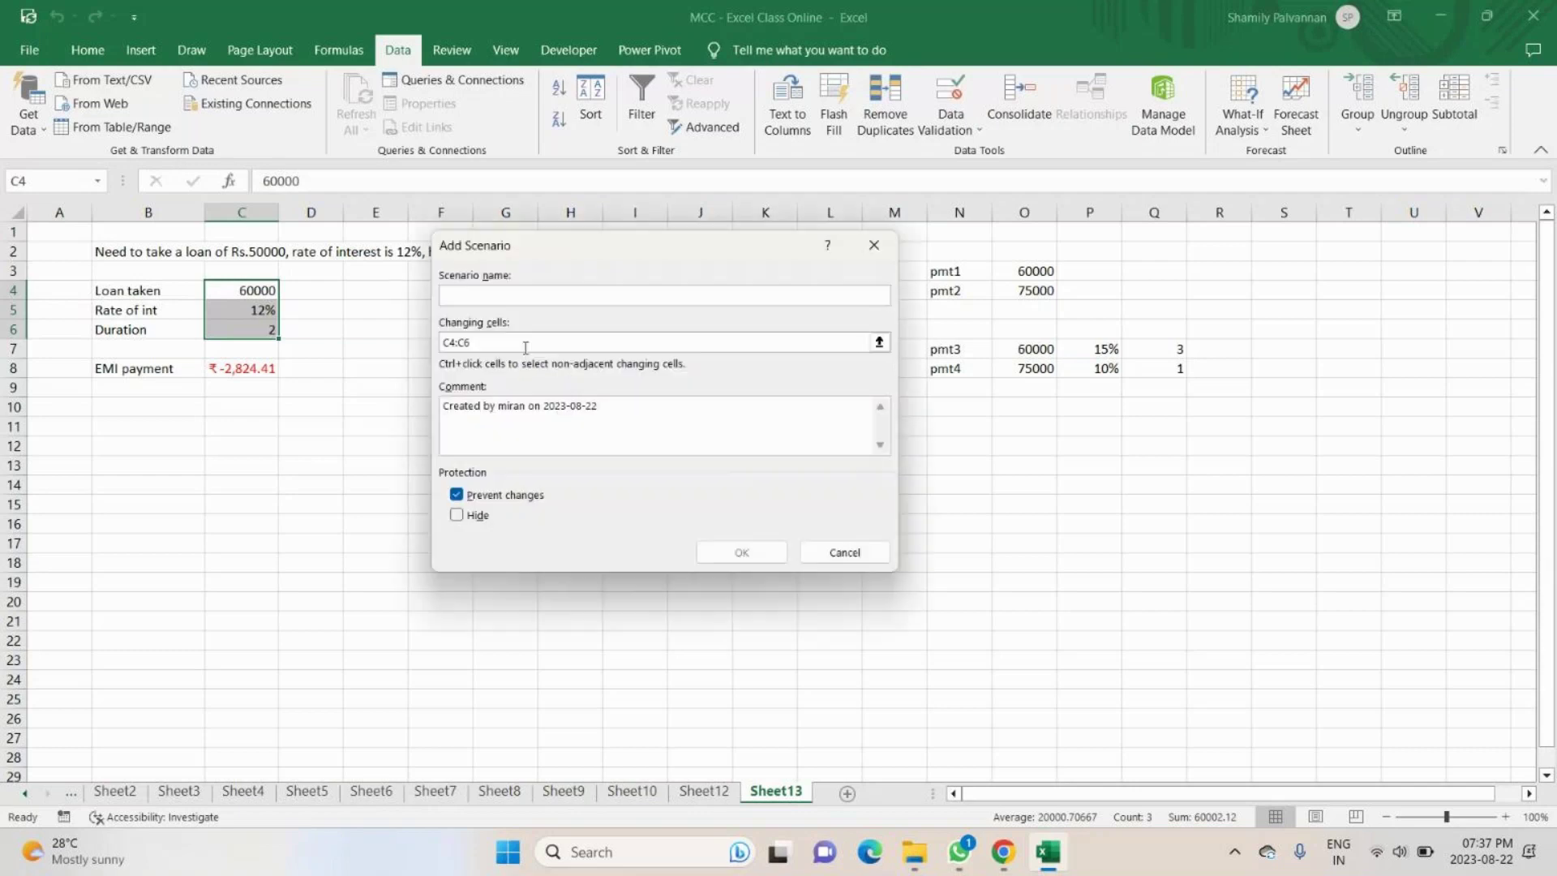
Add scenario pmt4 with 75000, 0.10 and 1, then dismiss the empty scenario form.
left_click(574, 293)
type("pmt4")
left_click(729, 560)
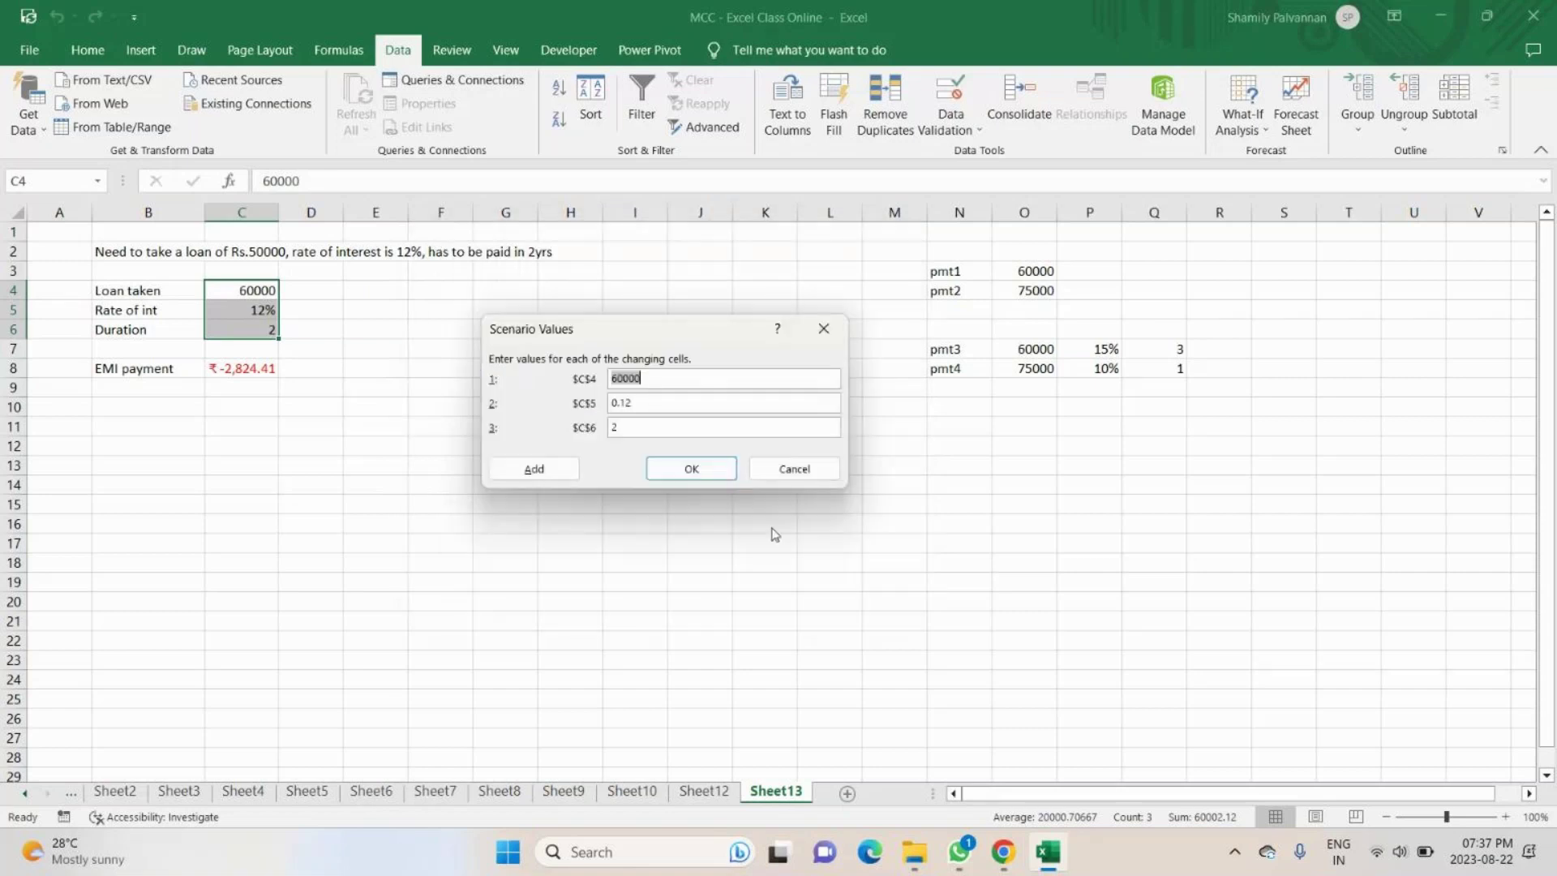
left_click(744, 379)
key("BackSpace")
key("BackSpace")
key("BackSpace")
key("BackSpace")
key("BackSpace")
type("75000")
left_click(648, 402)
key("BackSpace")
type("0")
left_click(641, 427)
key("BackSpace")
type("1")
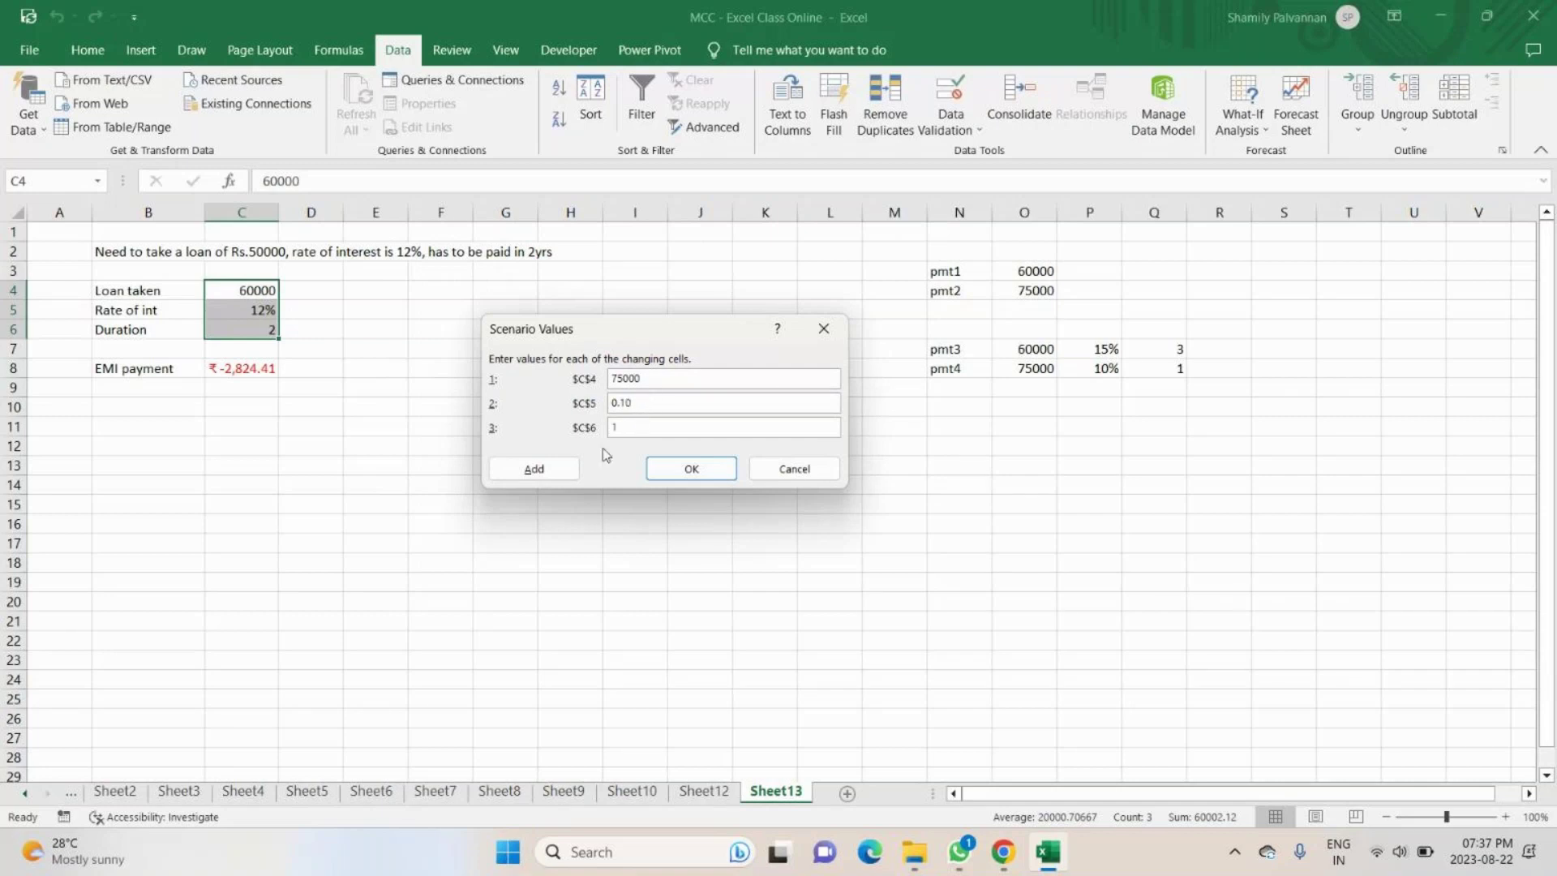
left_click(535, 470)
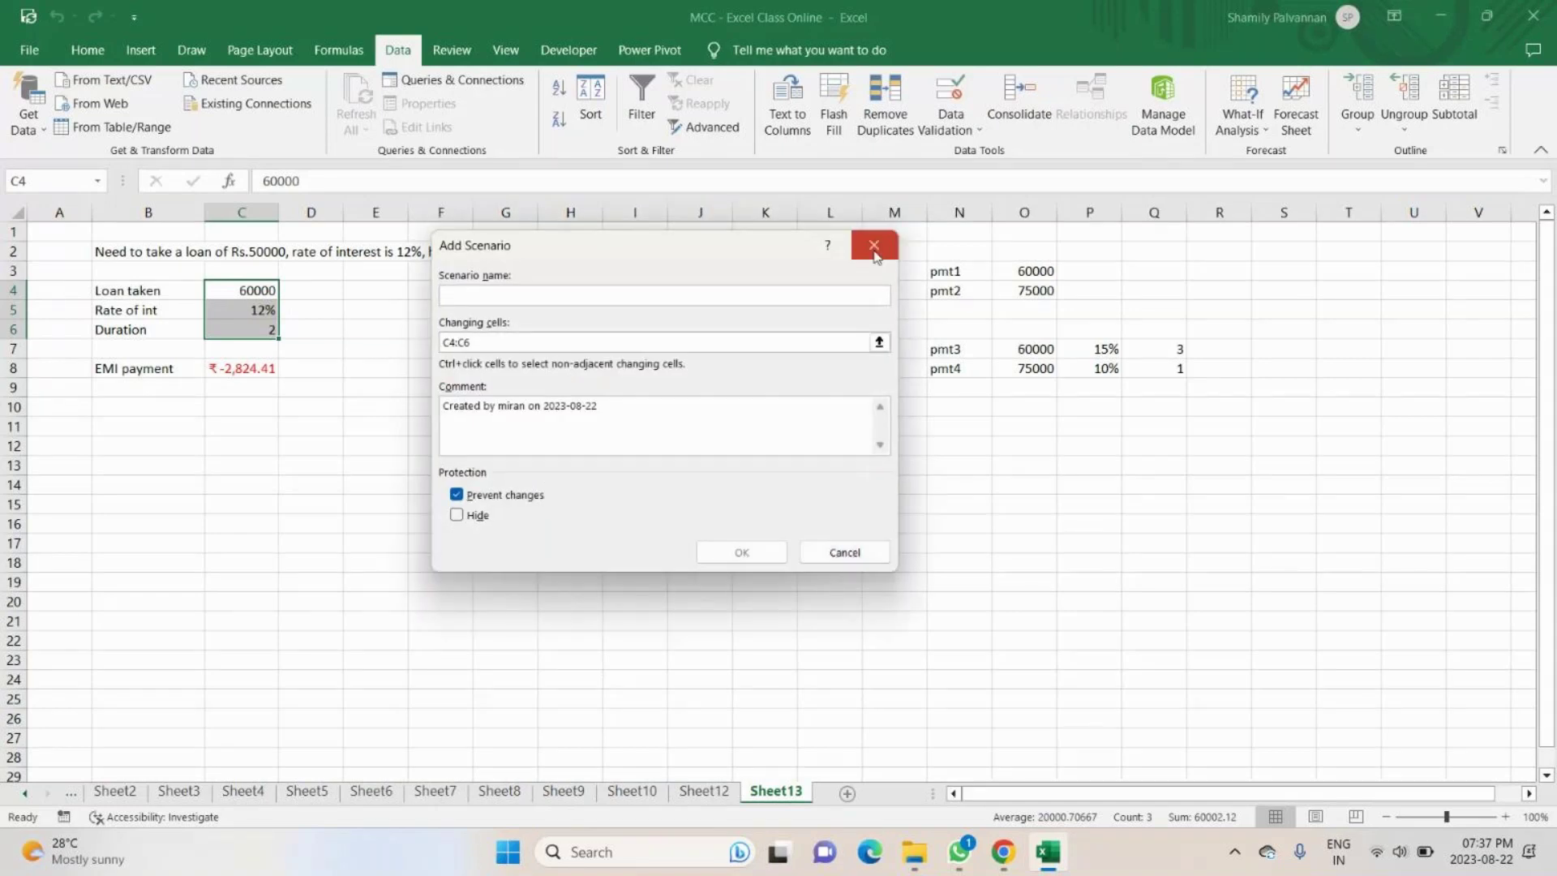
left_click(875, 257)
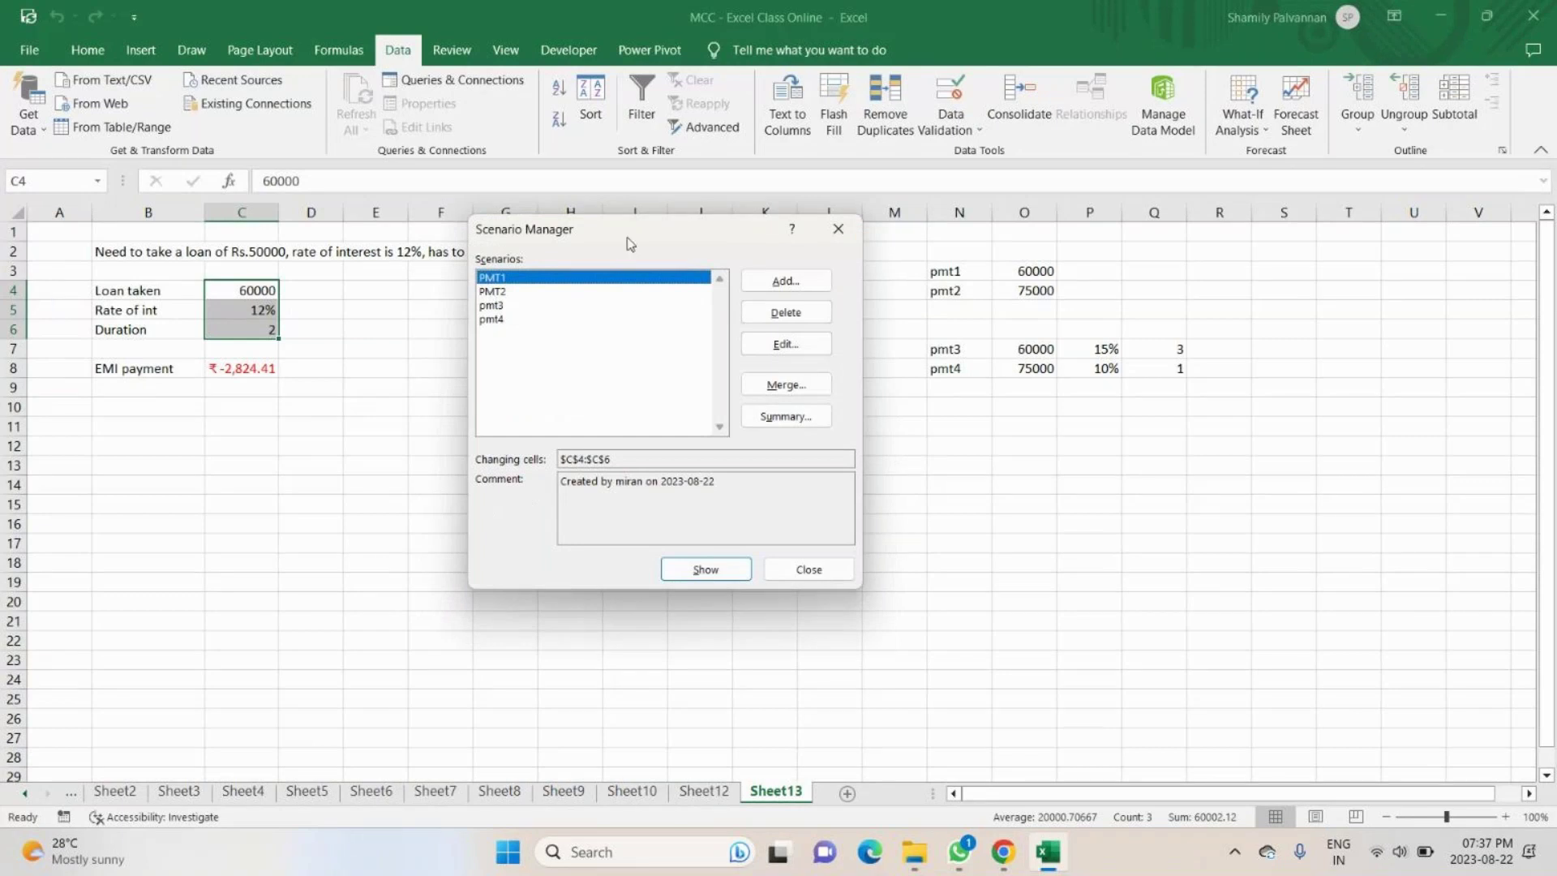
Show the pmt3 scenario and then the pmt4 scenario on the loan sheet.
left_click(535, 306)
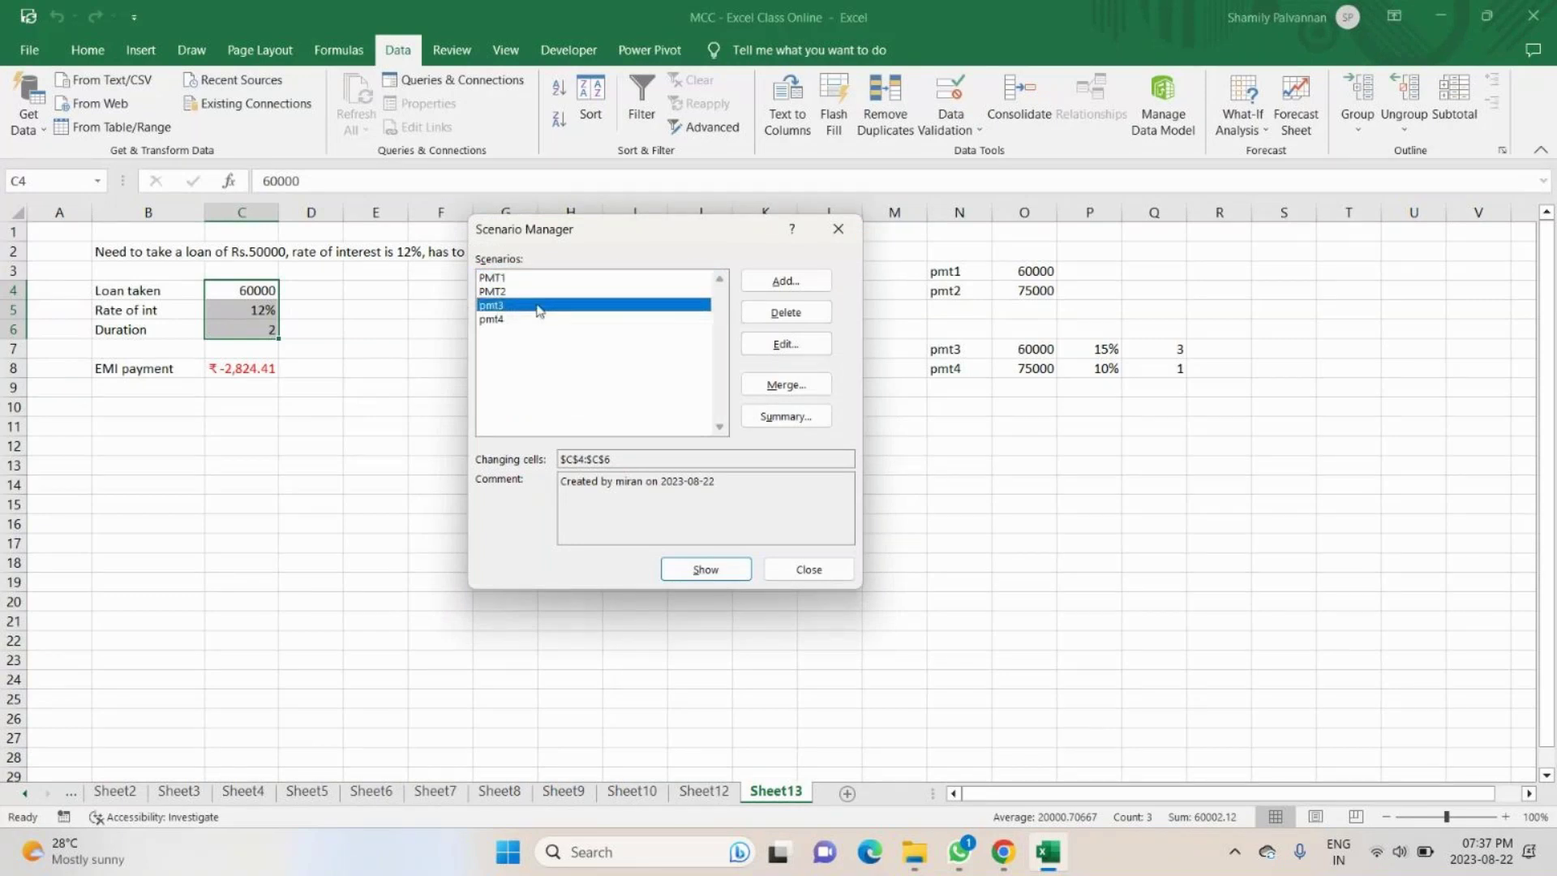
left_click(694, 572)
left_click(490, 320)
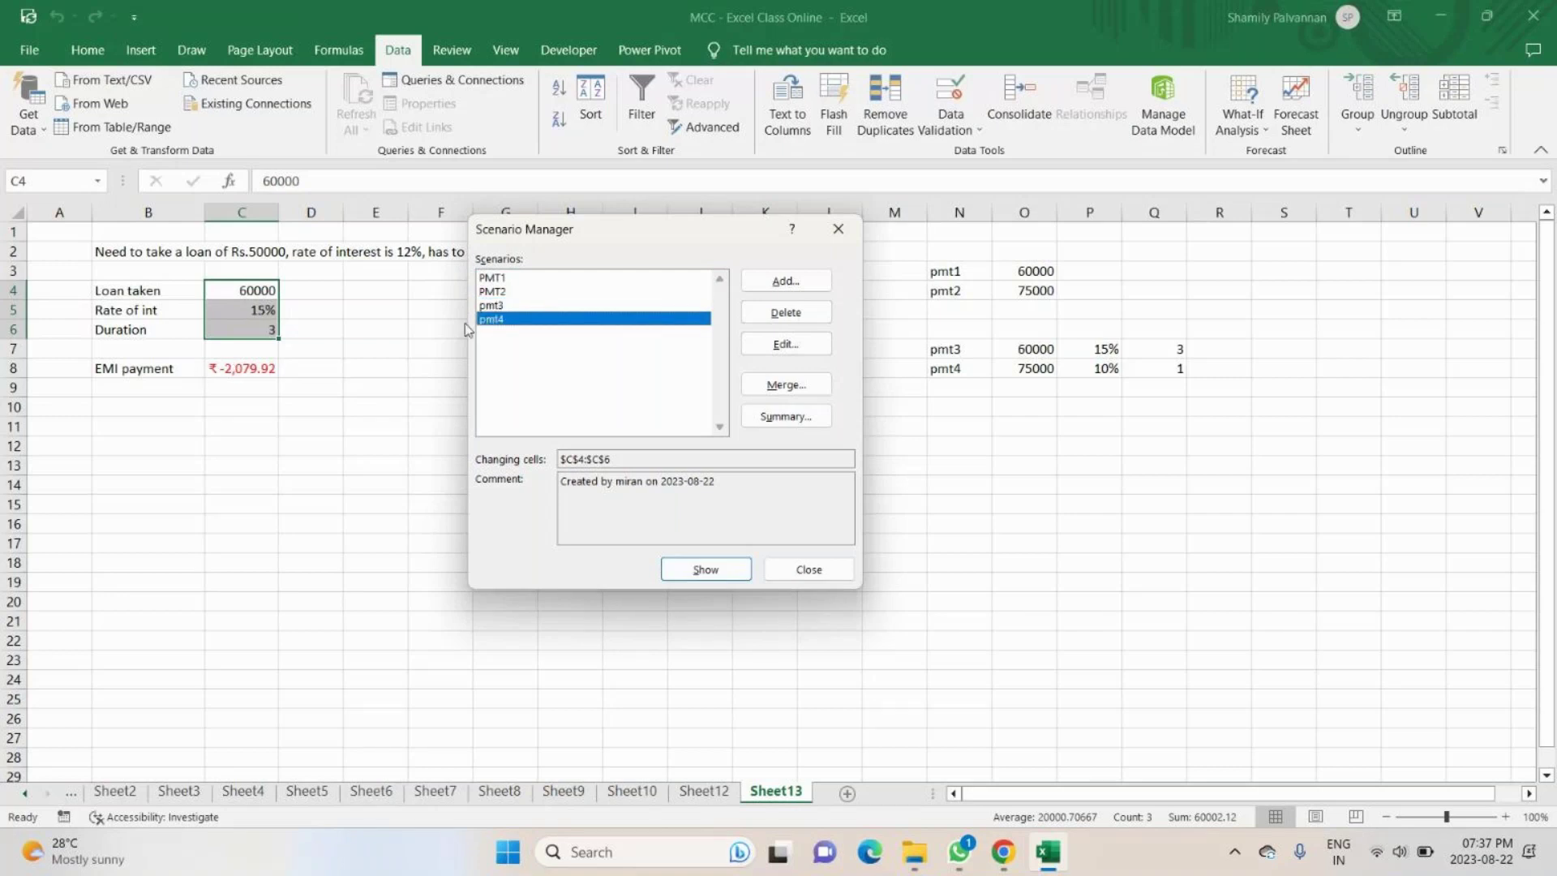
left_click(704, 571)
Generate a Scenario PivotTable report with B14 replacing C8 as the result cell.
left_click(786, 416)
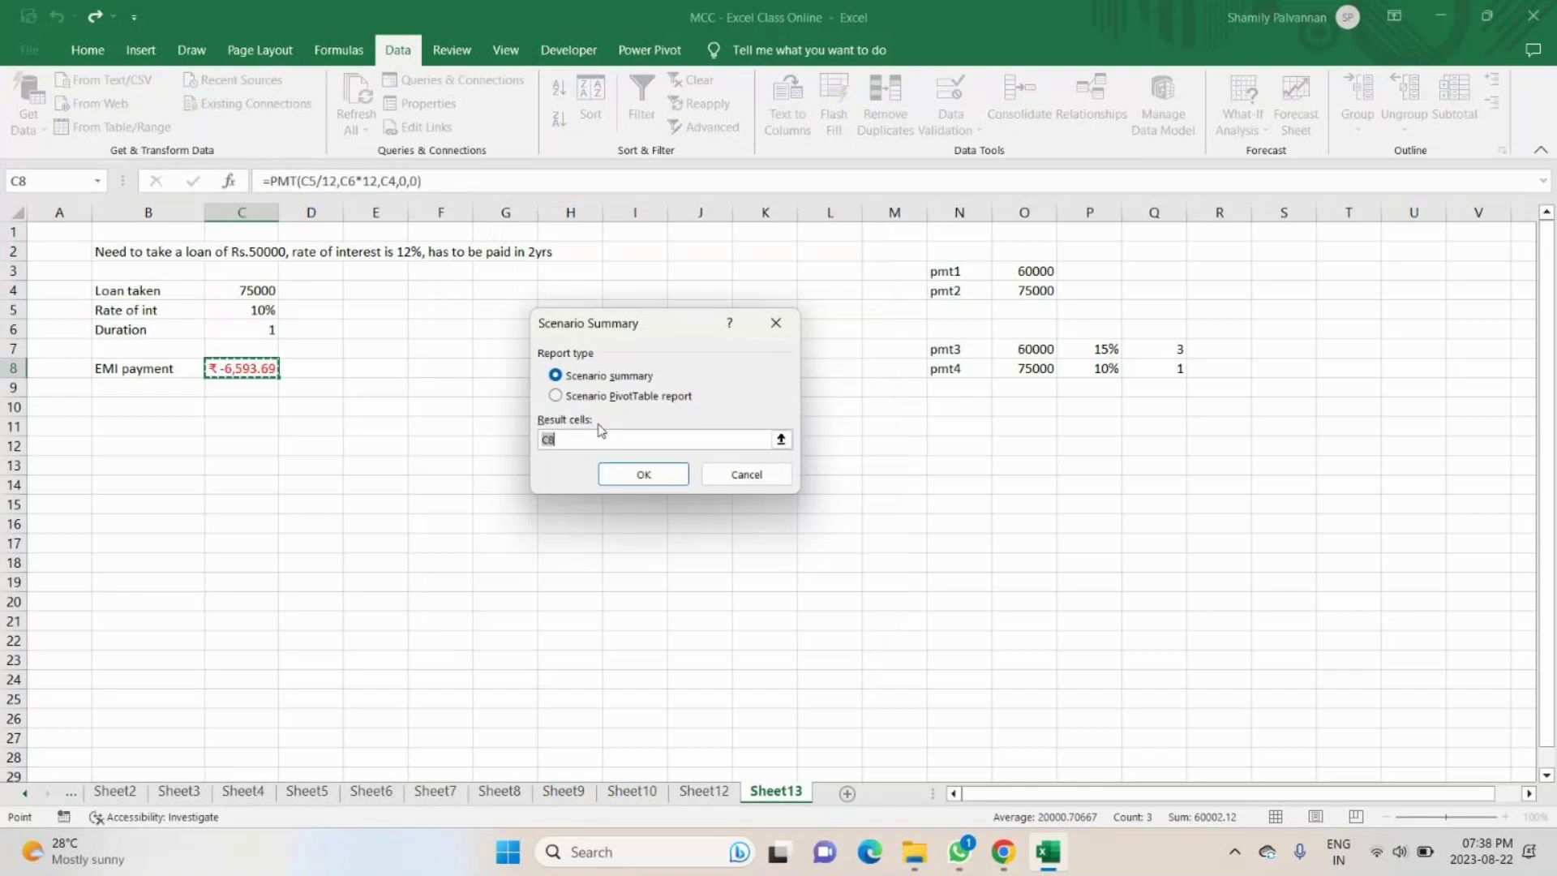
left_click(613, 397)
left_click(594, 378)
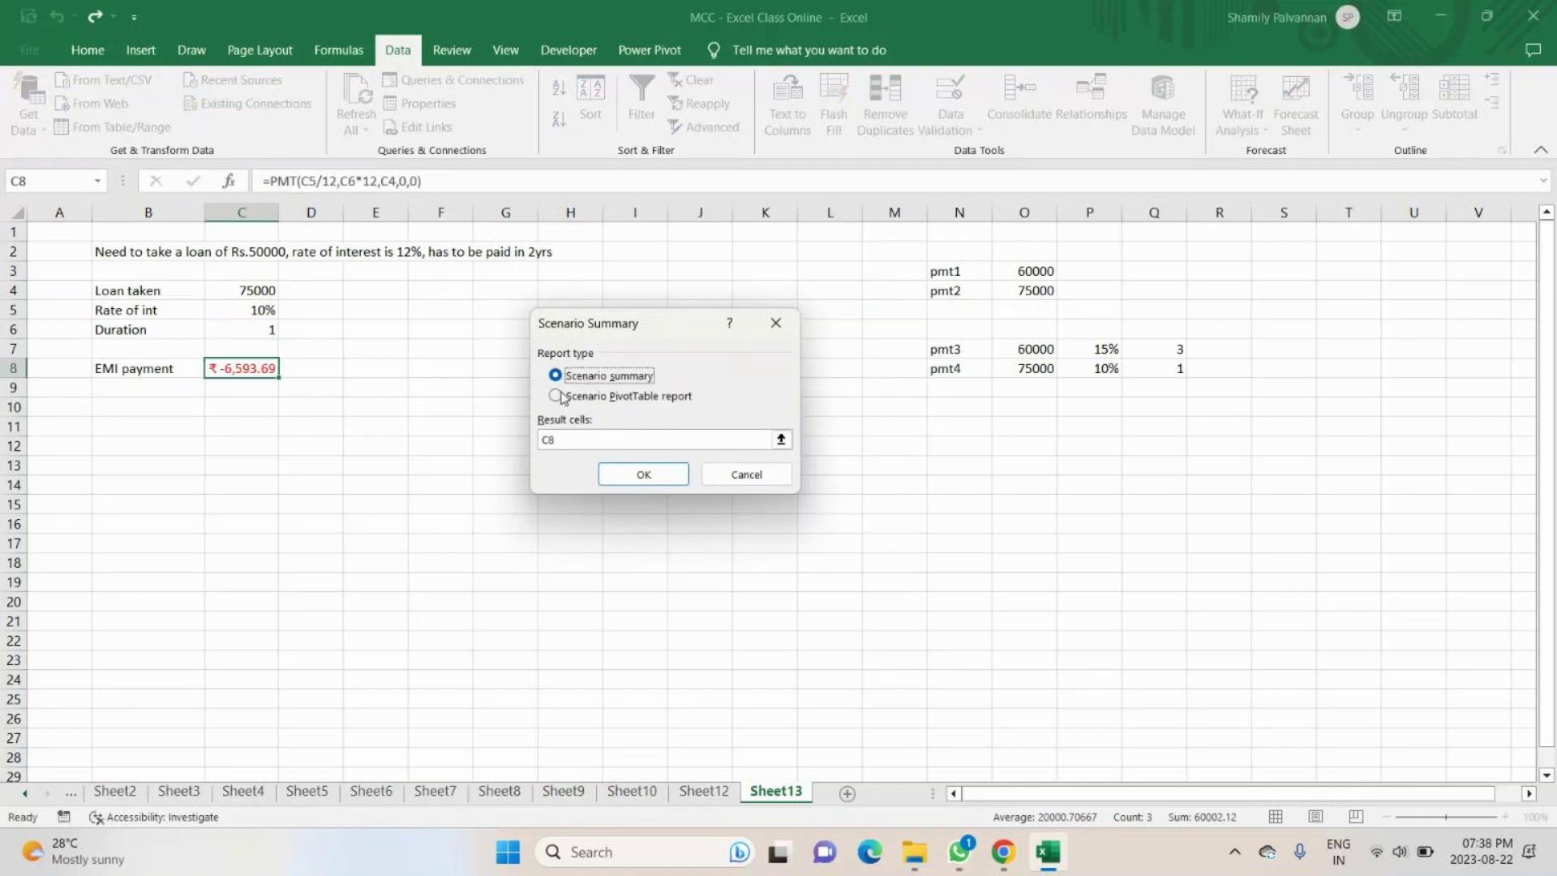
left_click(561, 397)
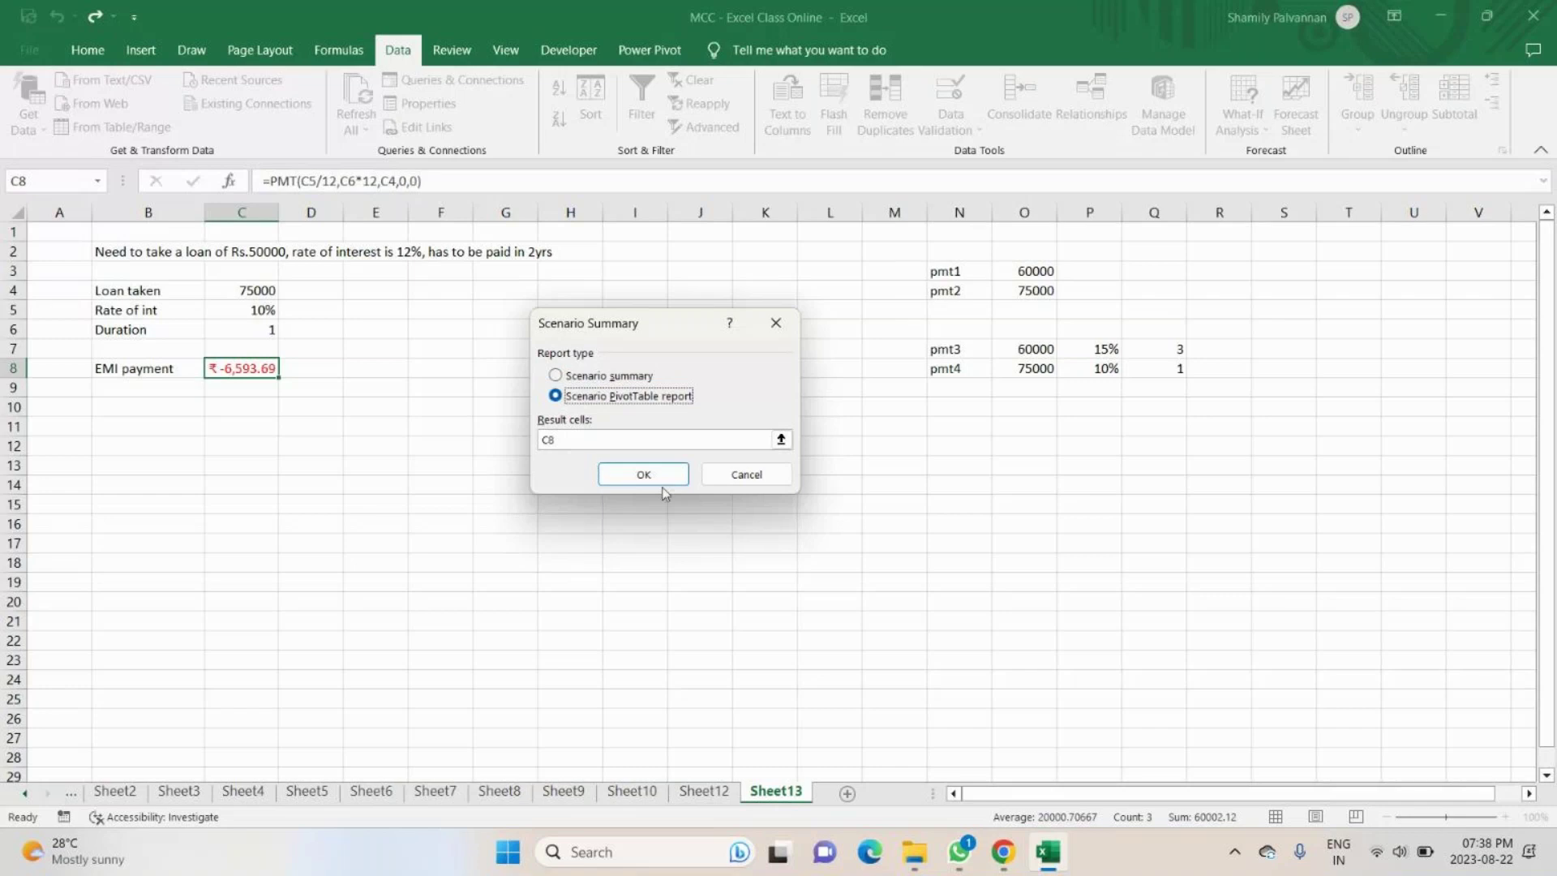
left_click(599, 436)
key("BackSpace")
key("BackSpace")
left_click(129, 484)
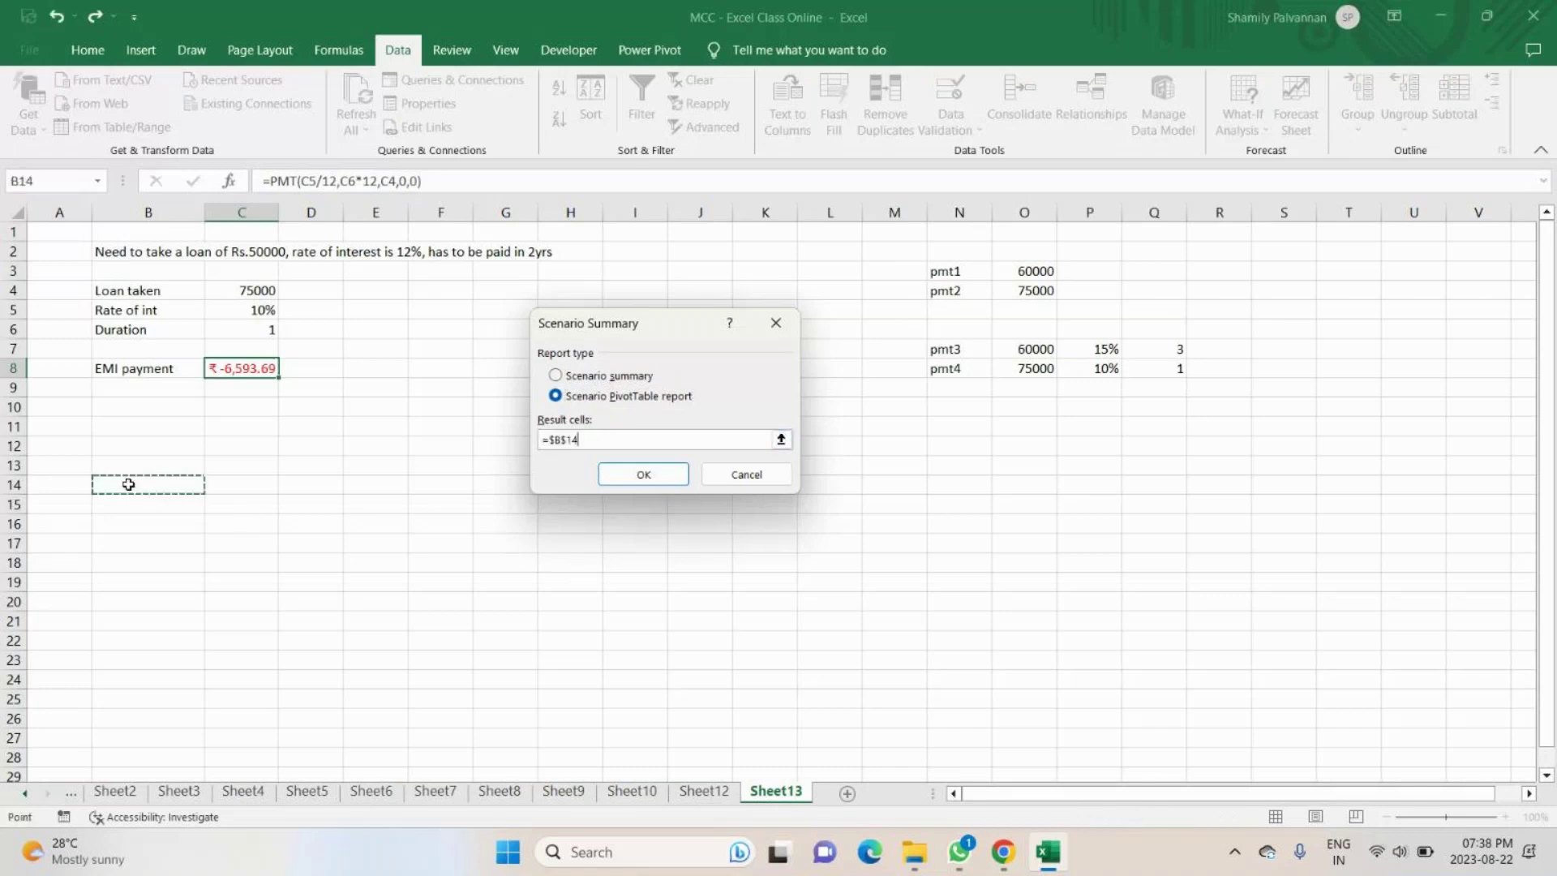
left_click(619, 476)
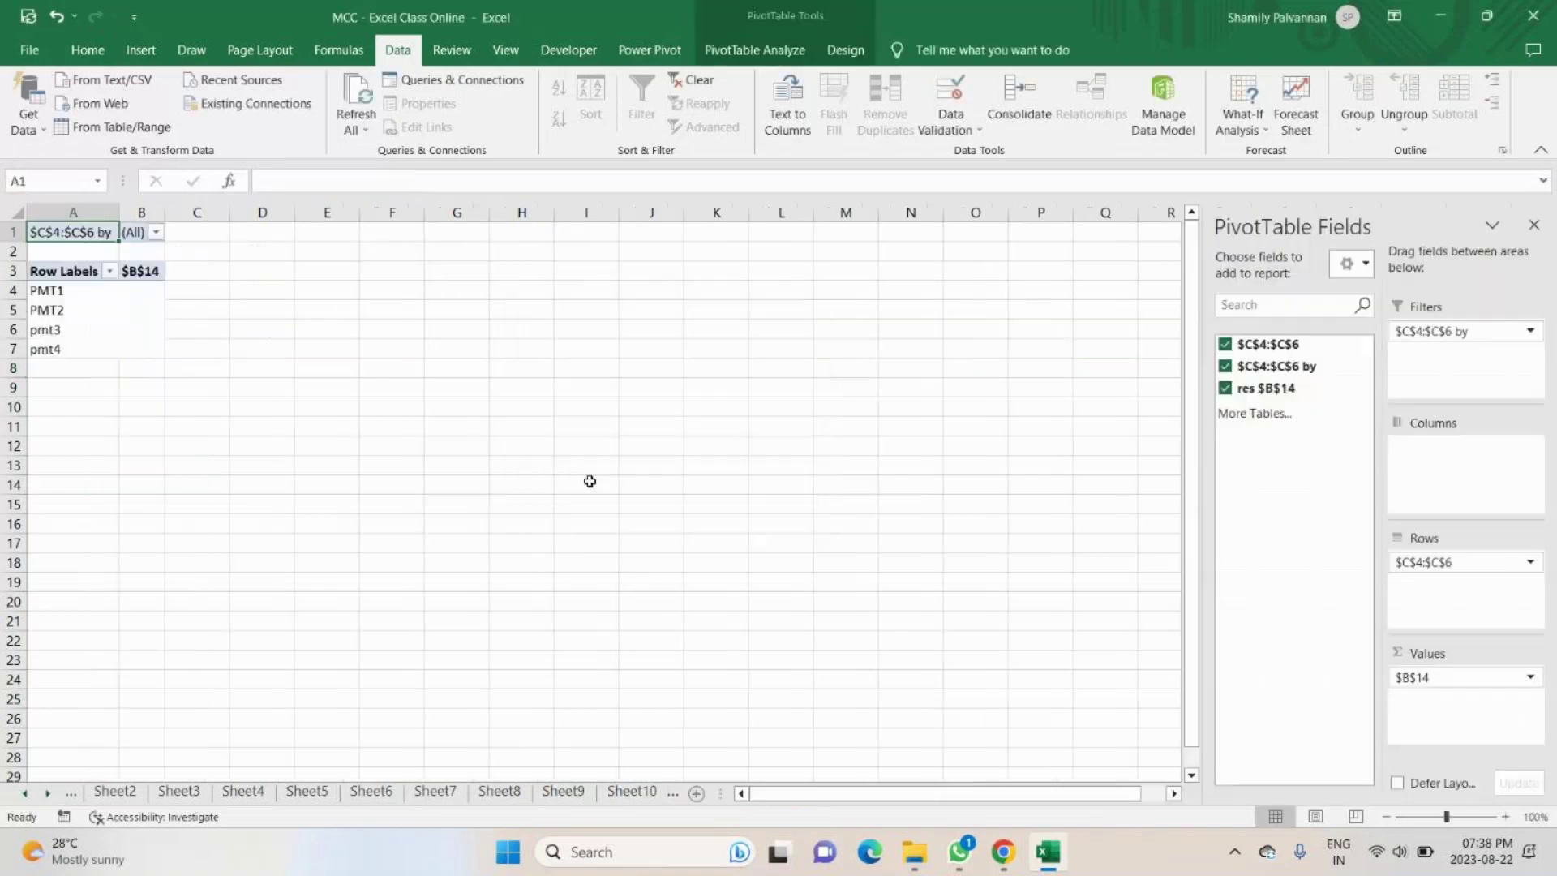
Look over the PMT1–pmt4 row labels and their sort options, then close the PivotTable field list.
left_click_drag(83, 290, 73, 349)
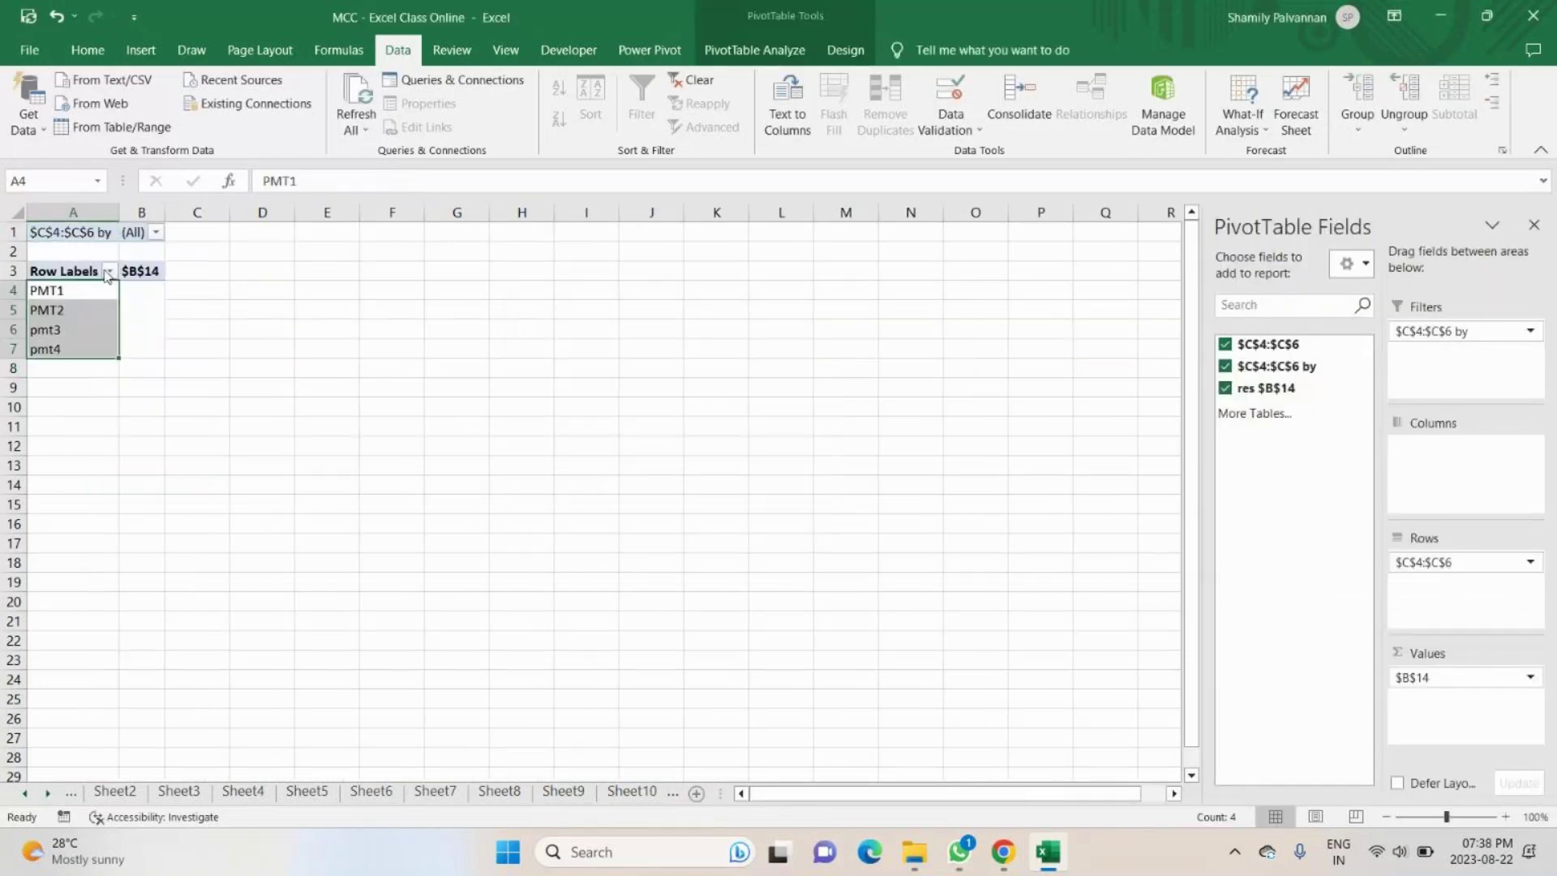
left_click(107, 273)
left_click(208, 293)
left_click(140, 289)
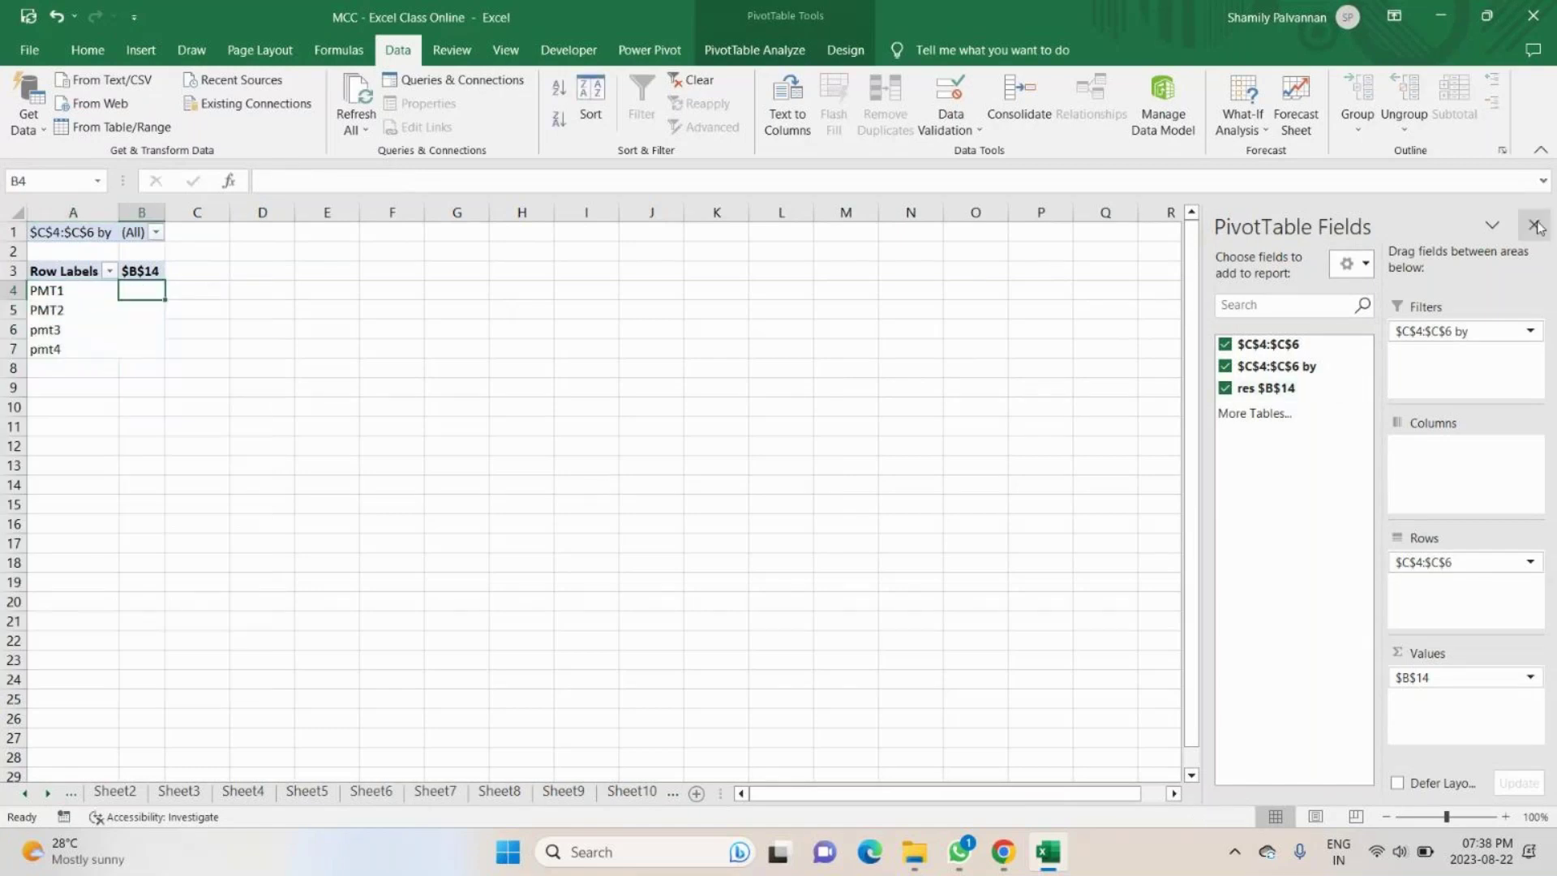
left_click(1535, 226)
Move through Sheet12 and the PivotTable sheet back to the loan EMI sheet and start Forecast Sheet.
left_click(704, 791)
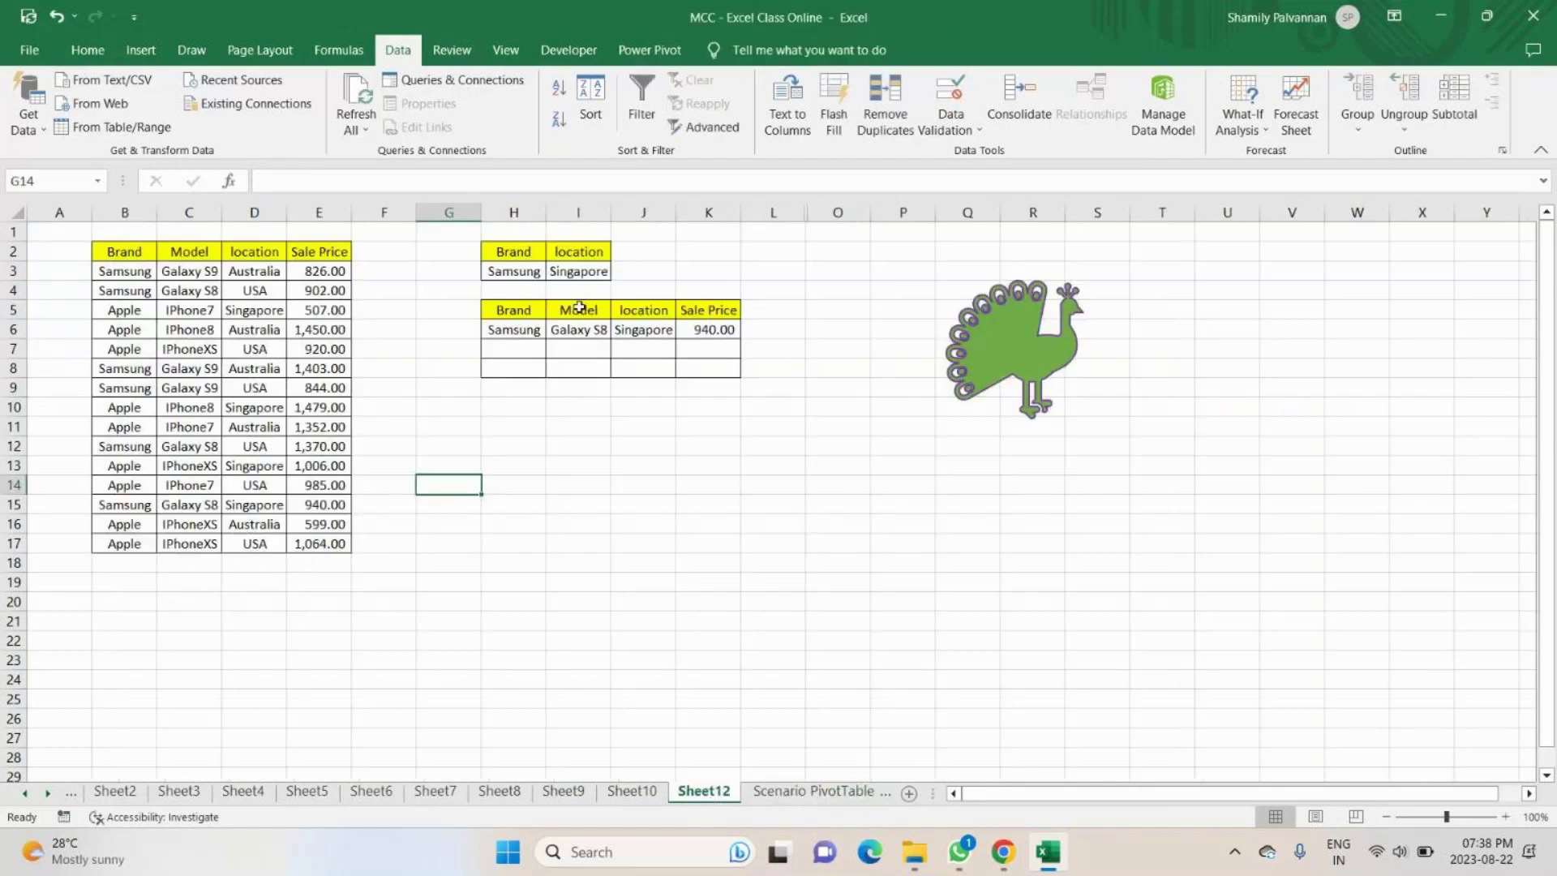
left_click(797, 796)
left_click(851, 792)
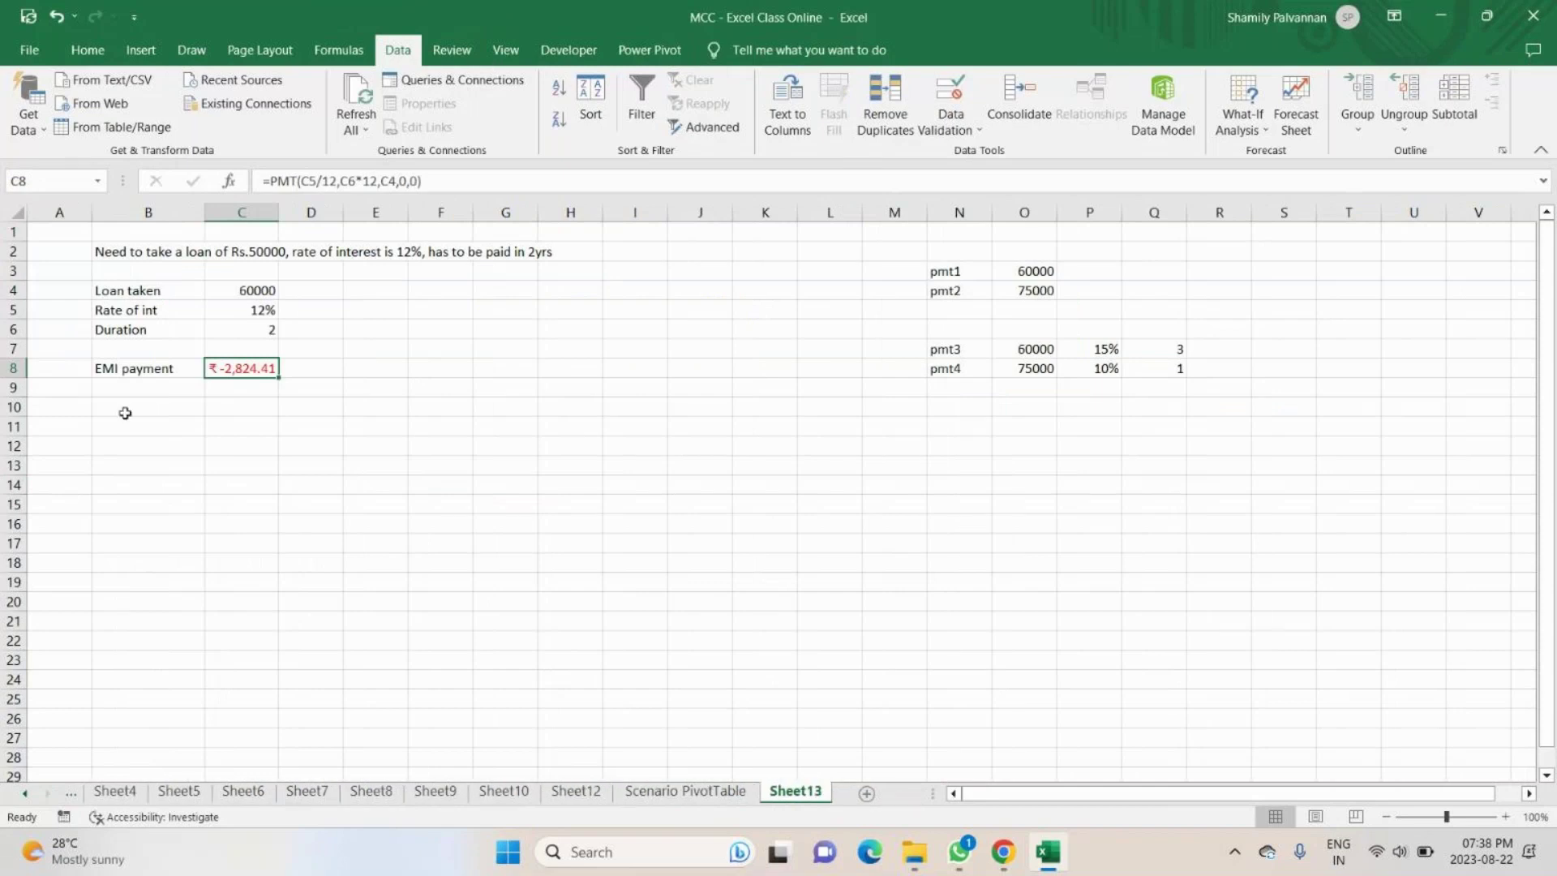
left_click(1282, 129)
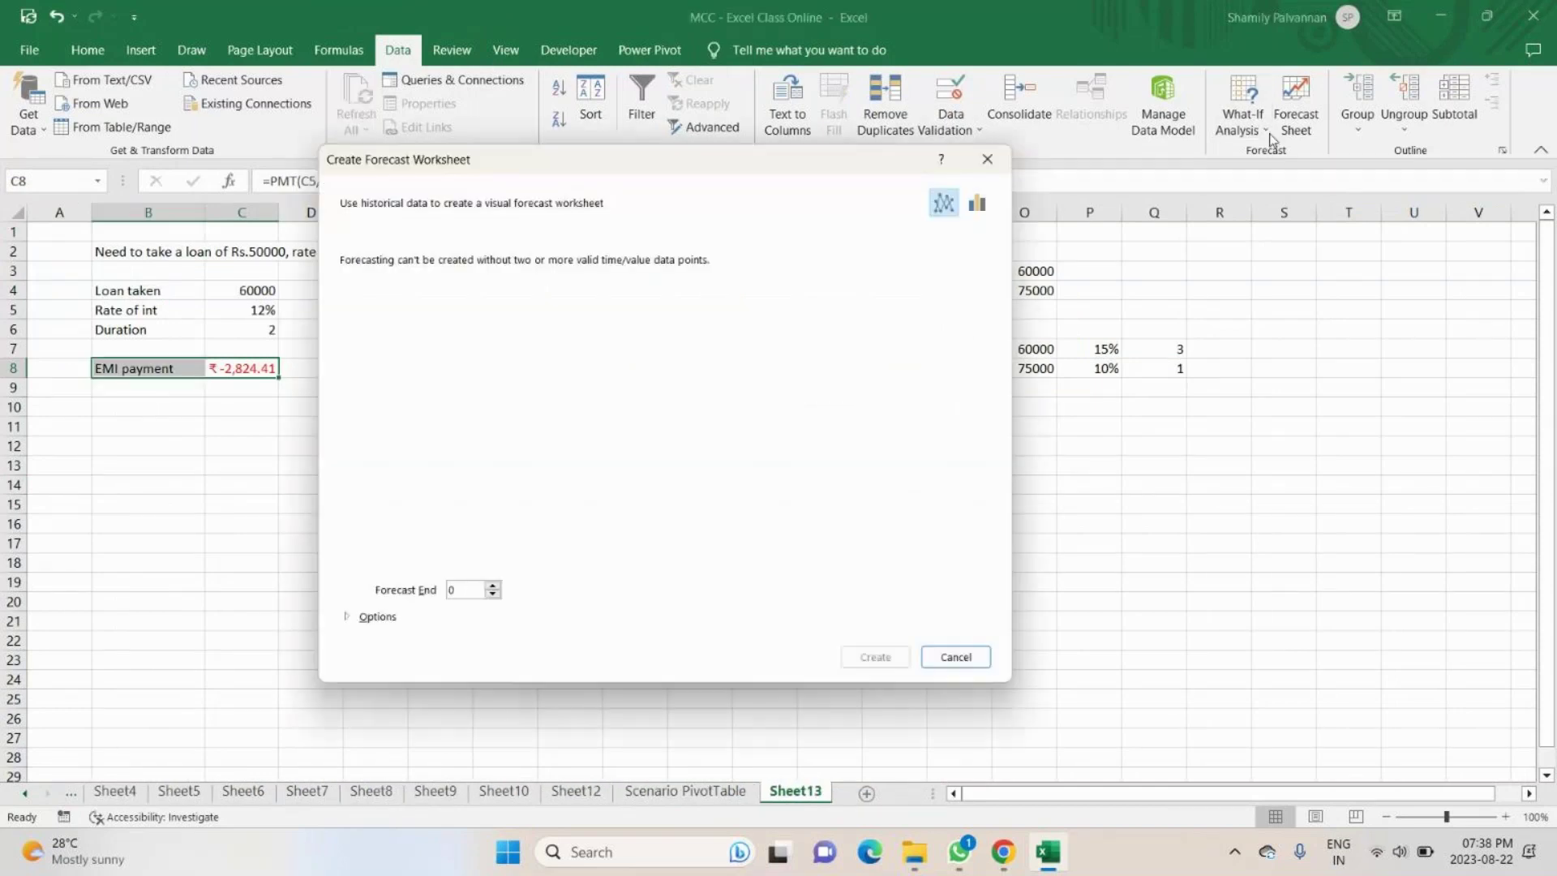
Dismiss the forecast dialog and build a plain Scenario Summary report with result cell B13 instead of B14.
left_click(987, 160)
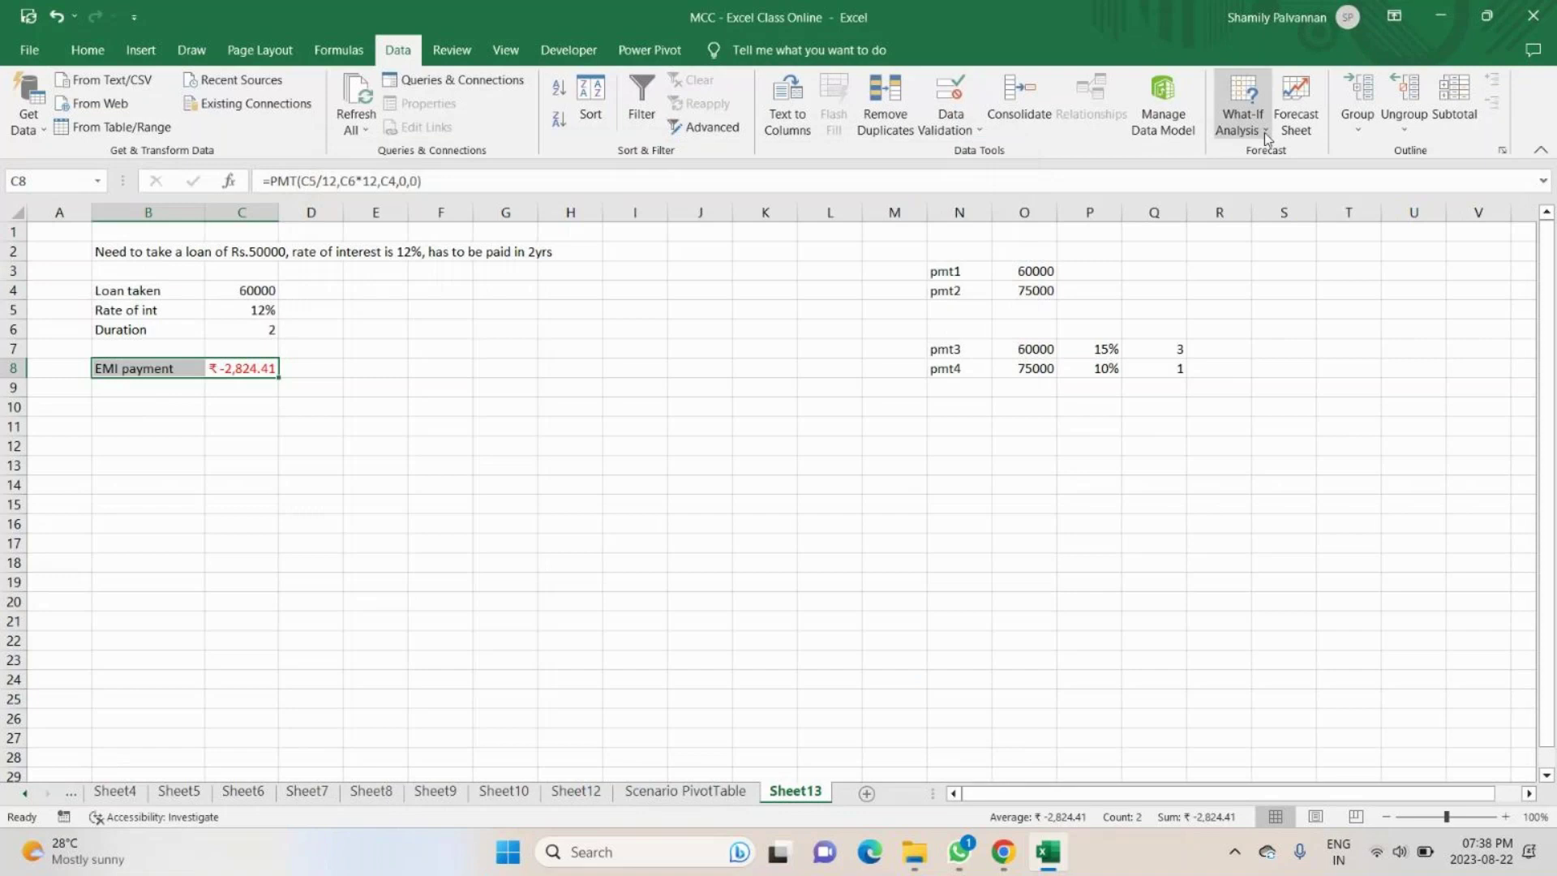
left_click(1264, 133)
left_click(1274, 160)
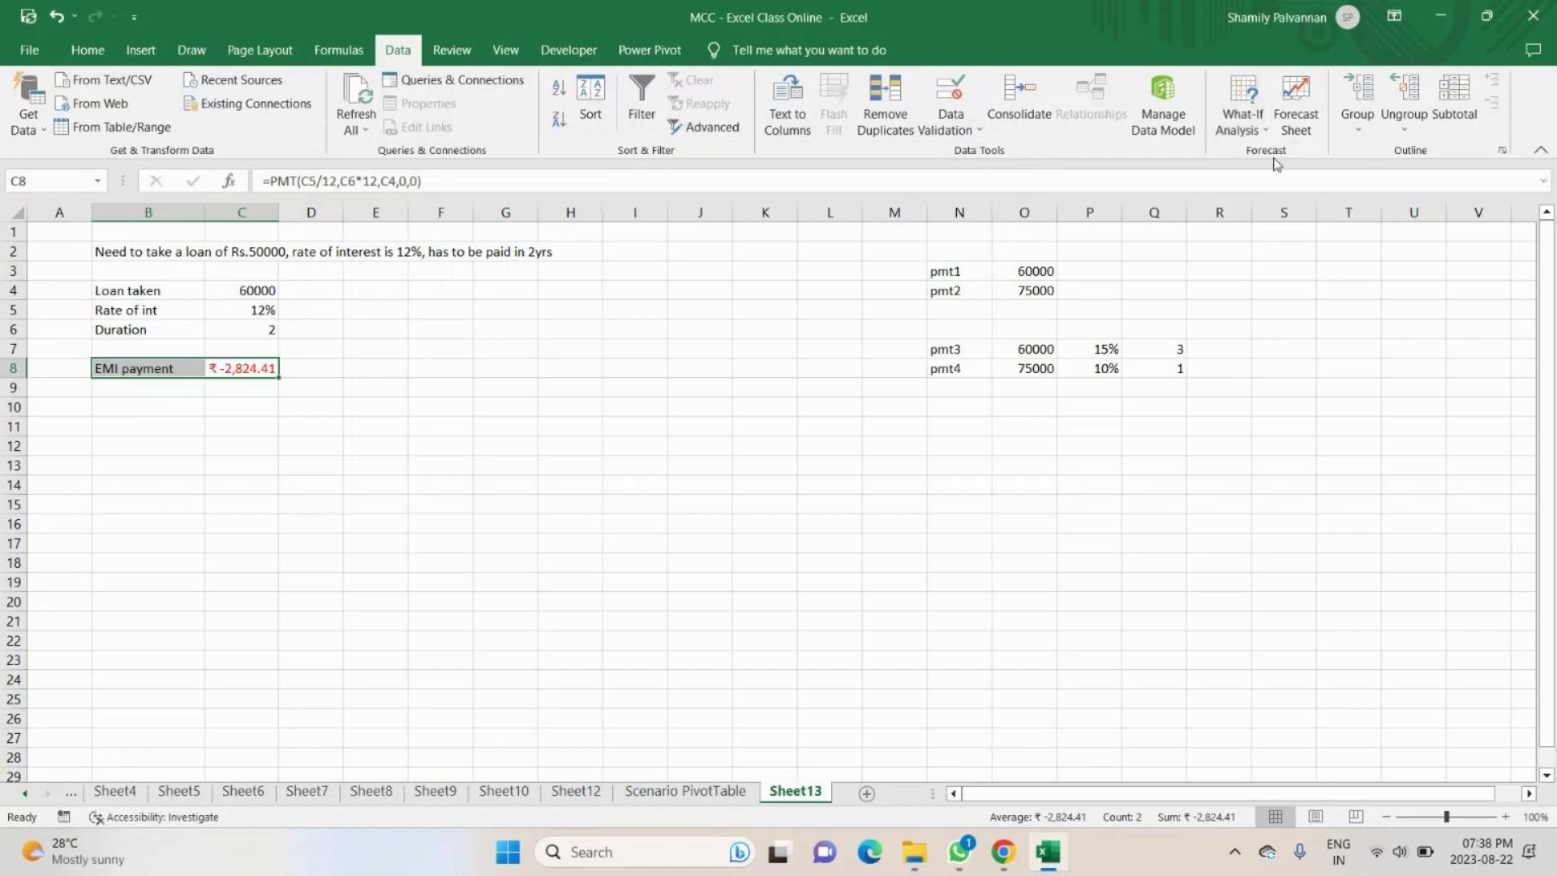
left_click(785, 416)
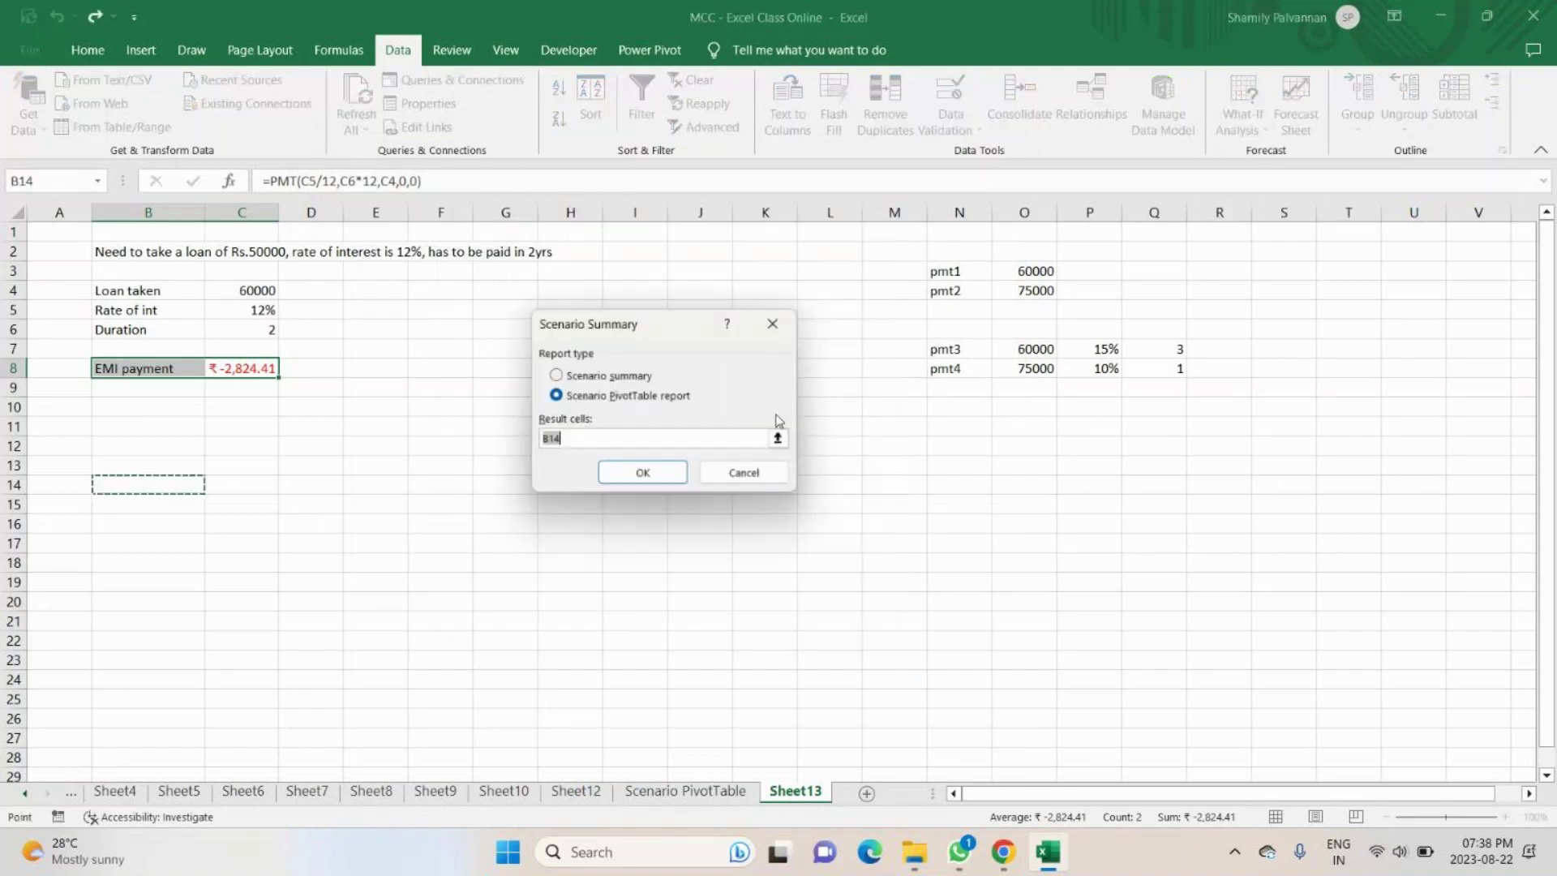
left_click(580, 377)
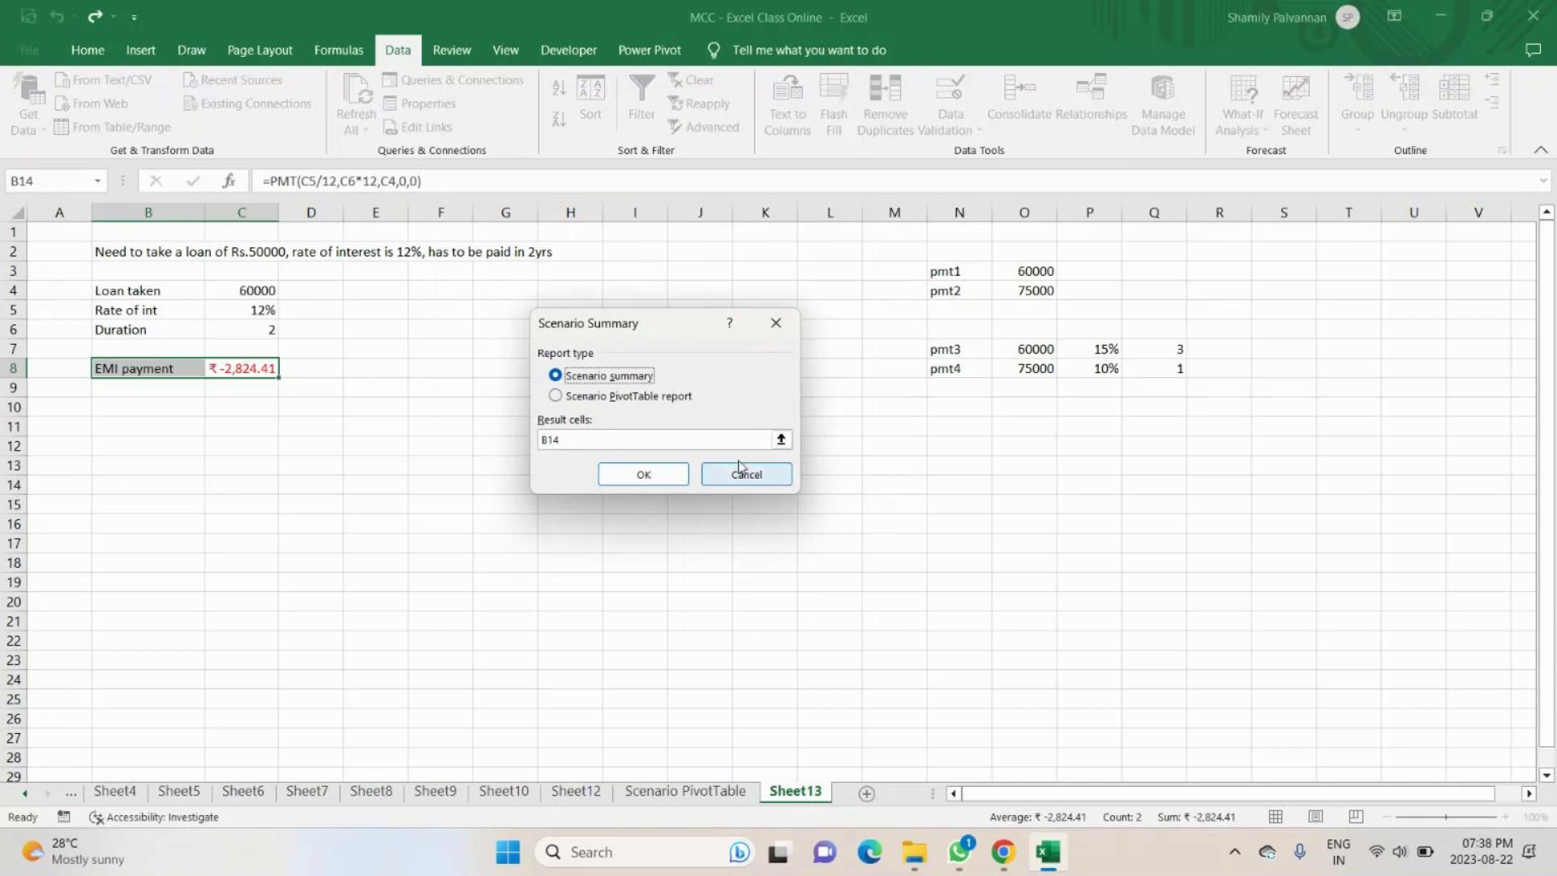
left_click(619, 438)
key("BackSpace")
key("BackSpace")
key("BackSpace")
left_click(159, 467)
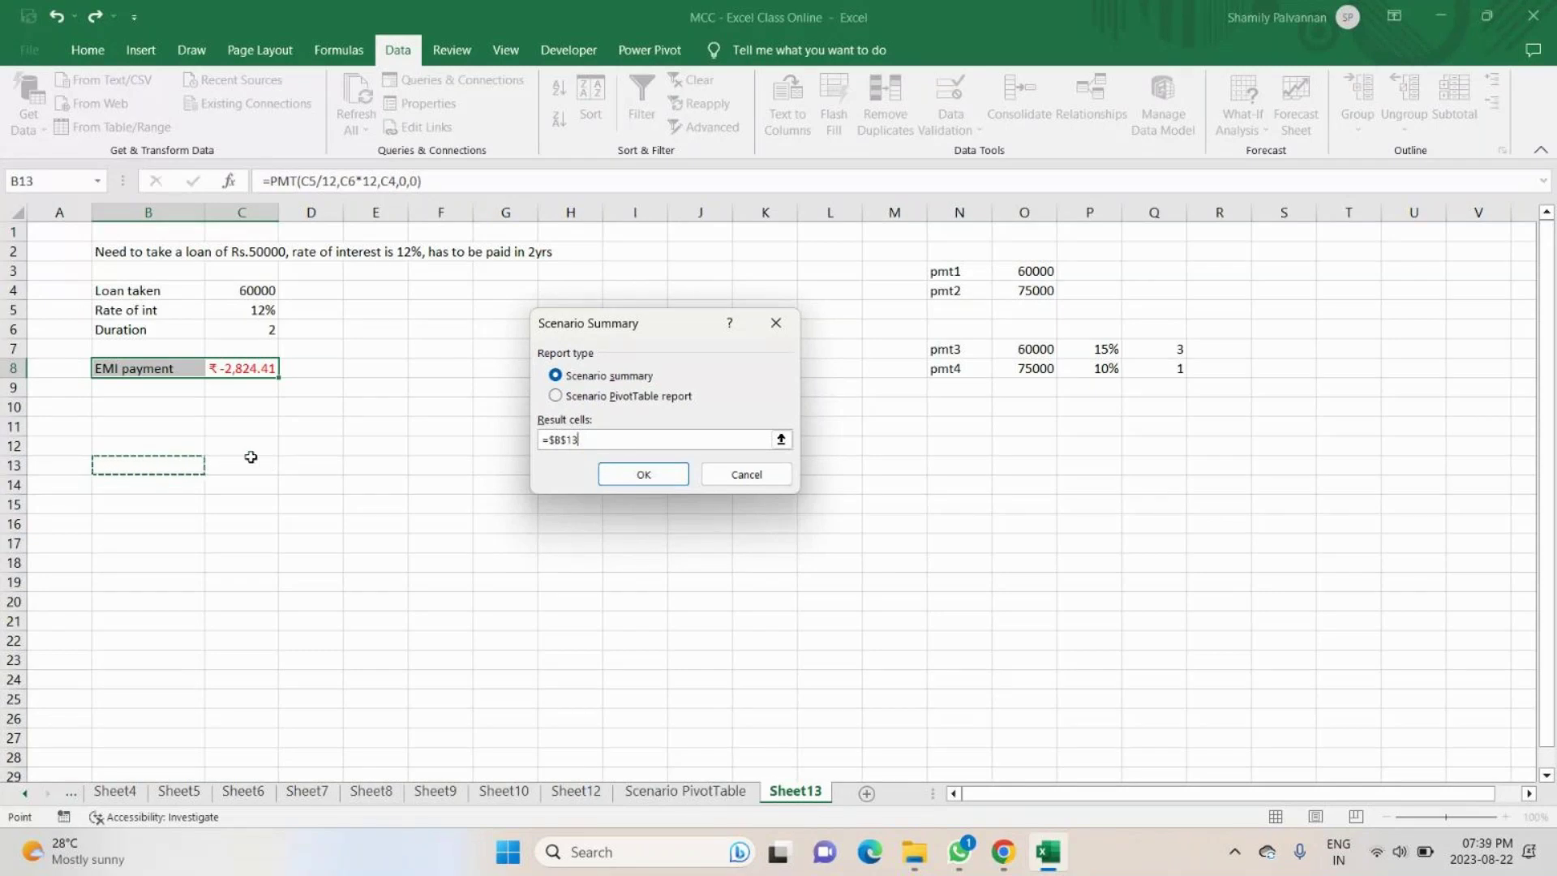
left_click(644, 475)
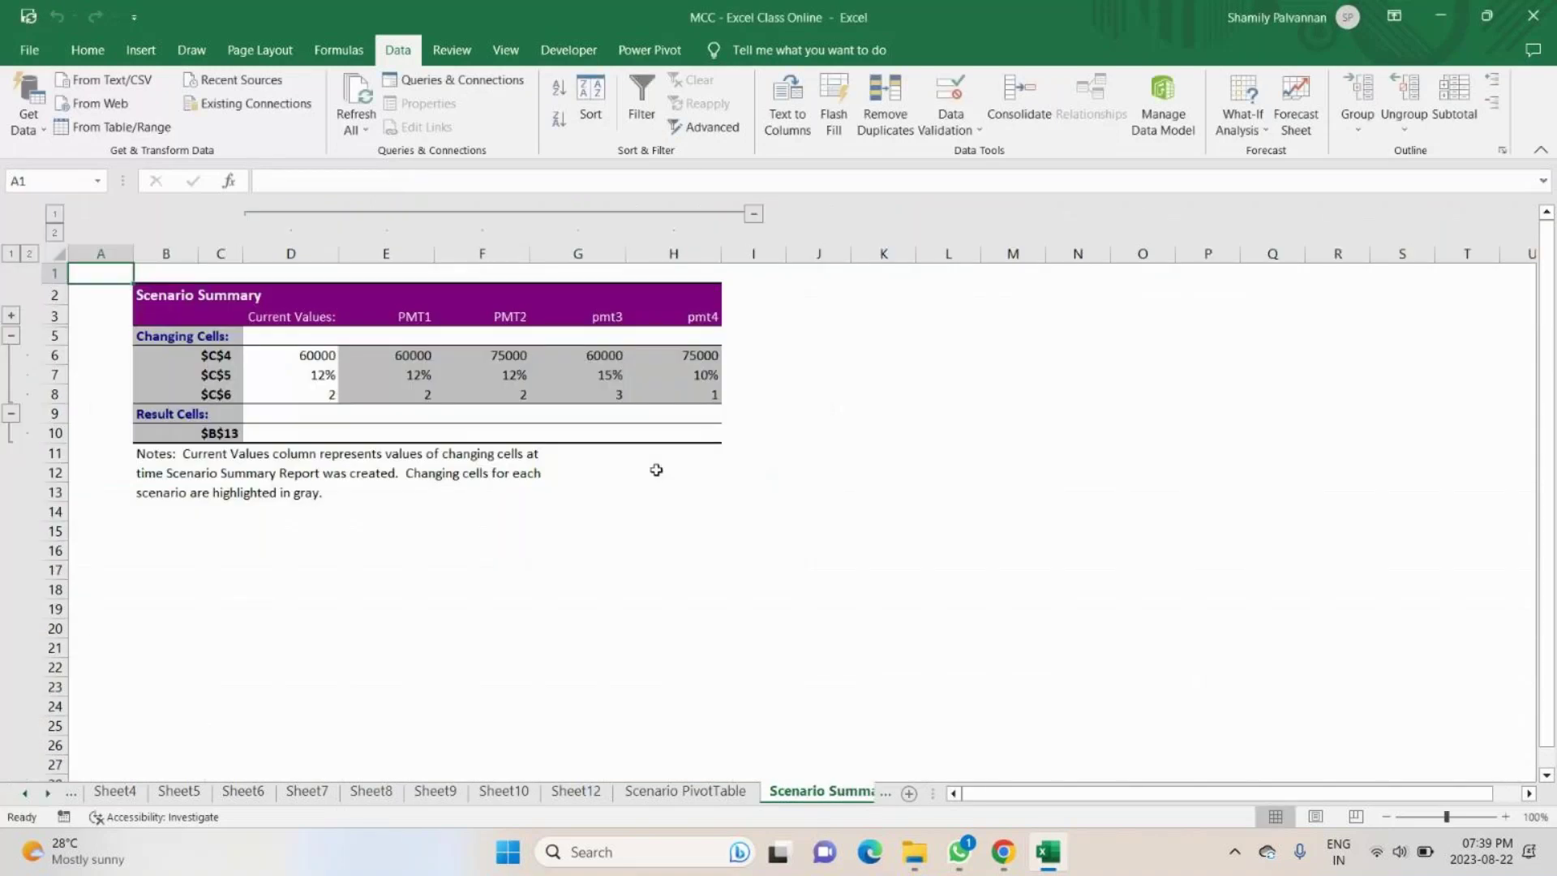
Inspect the loan amounts for Current, PMT1, PMT2 and pmt4 in the summary table.
left_click(329, 360)
left_click(428, 360)
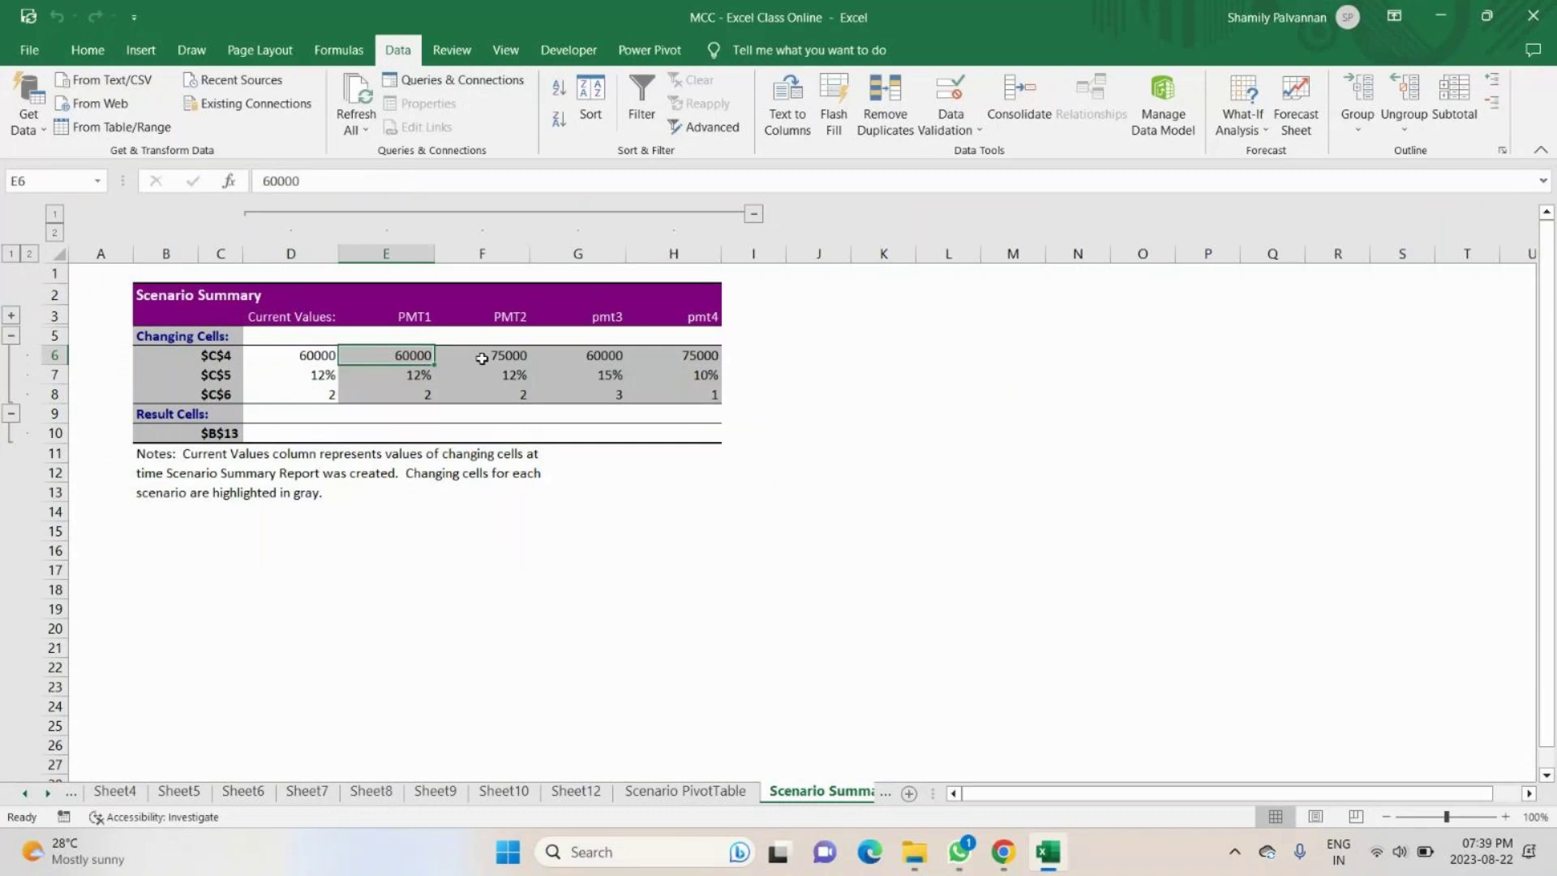
left_click(482, 359)
left_click(700, 349)
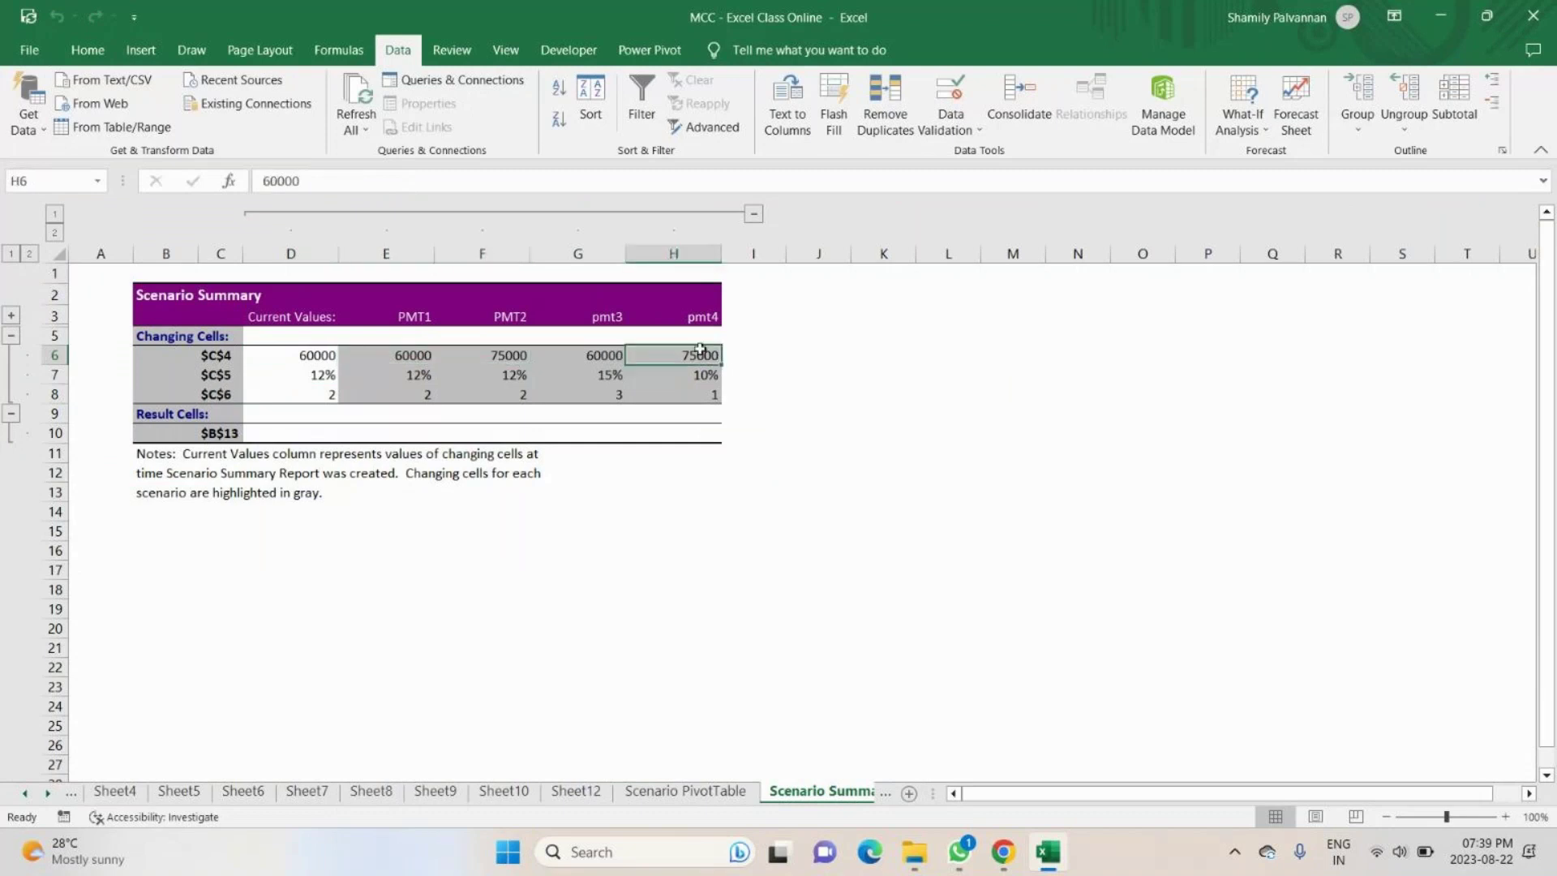
left_click_drag(308, 356, 308, 395)
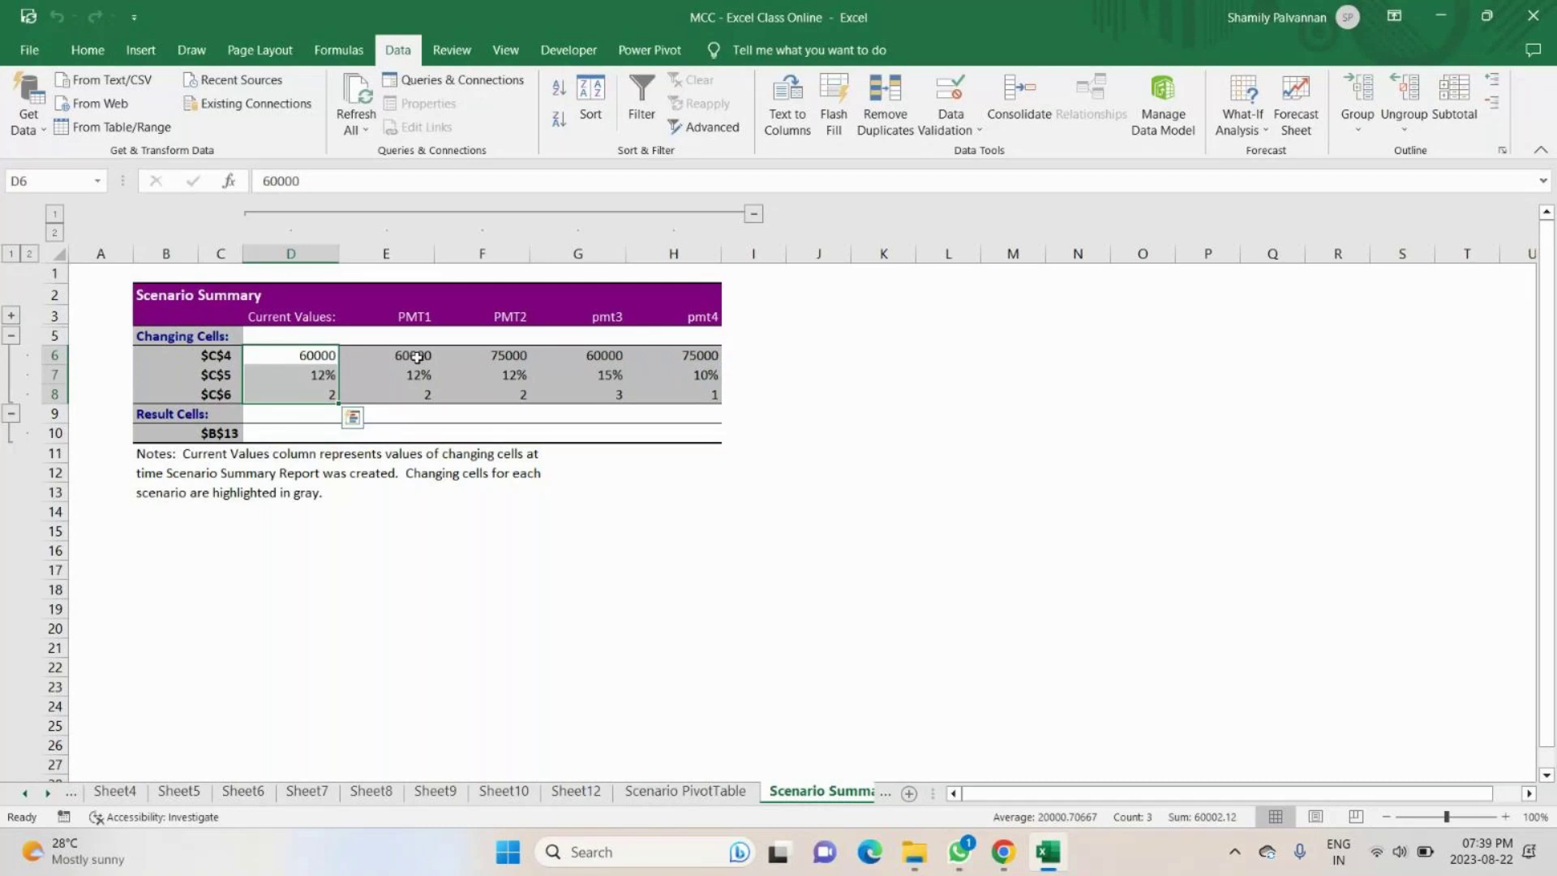
Check the durations, pmt3's interest rate and the $B$13 result row, then switch to GoTo Meeting.
left_click(336, 395)
left_click(528, 396)
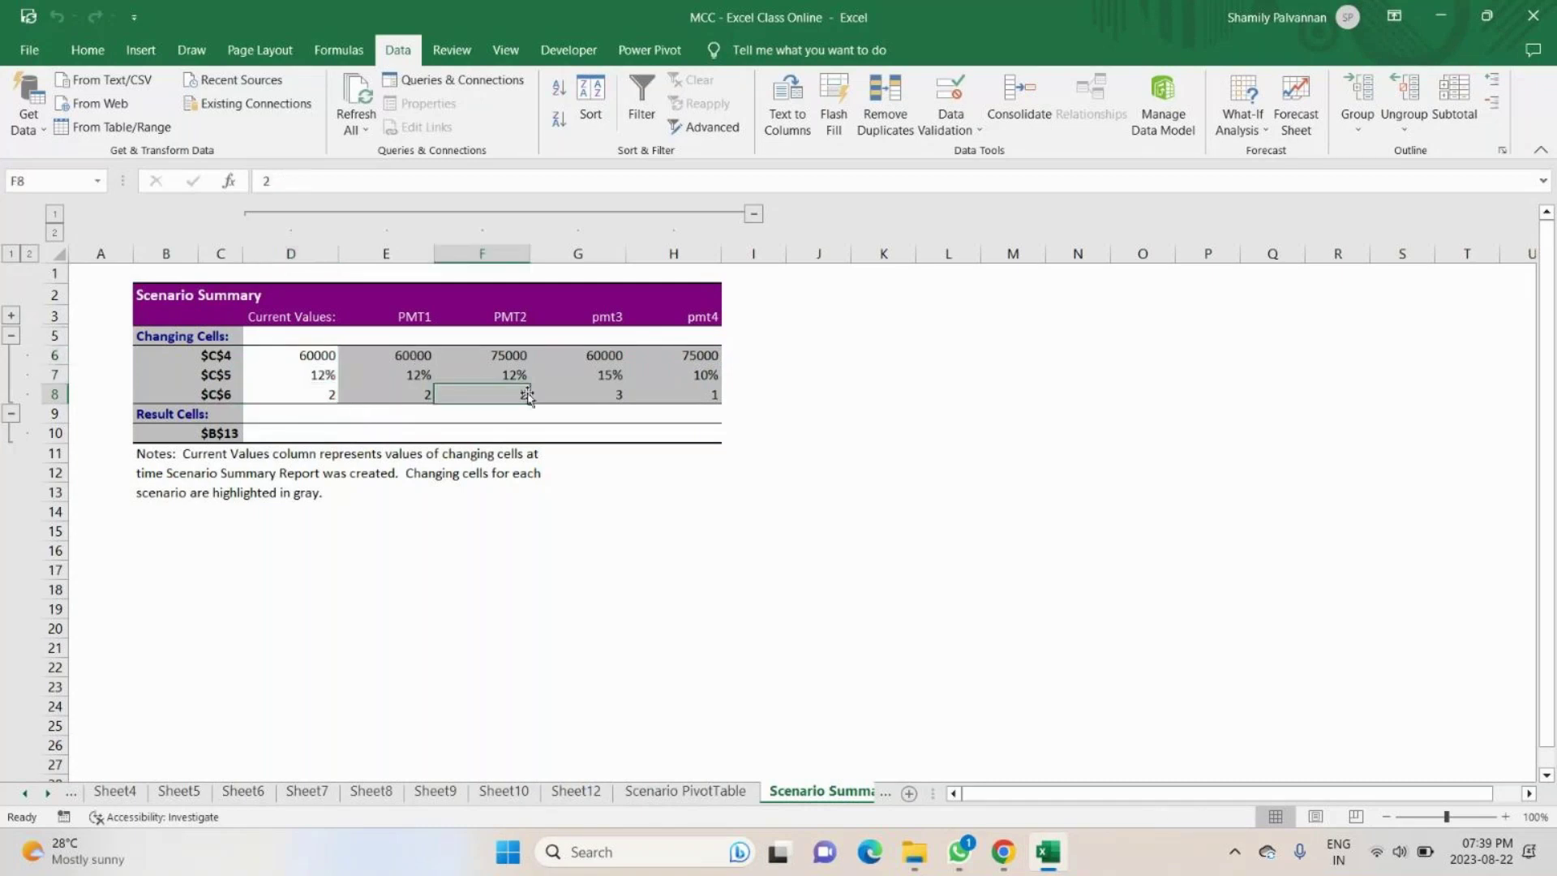
left_click(578, 374)
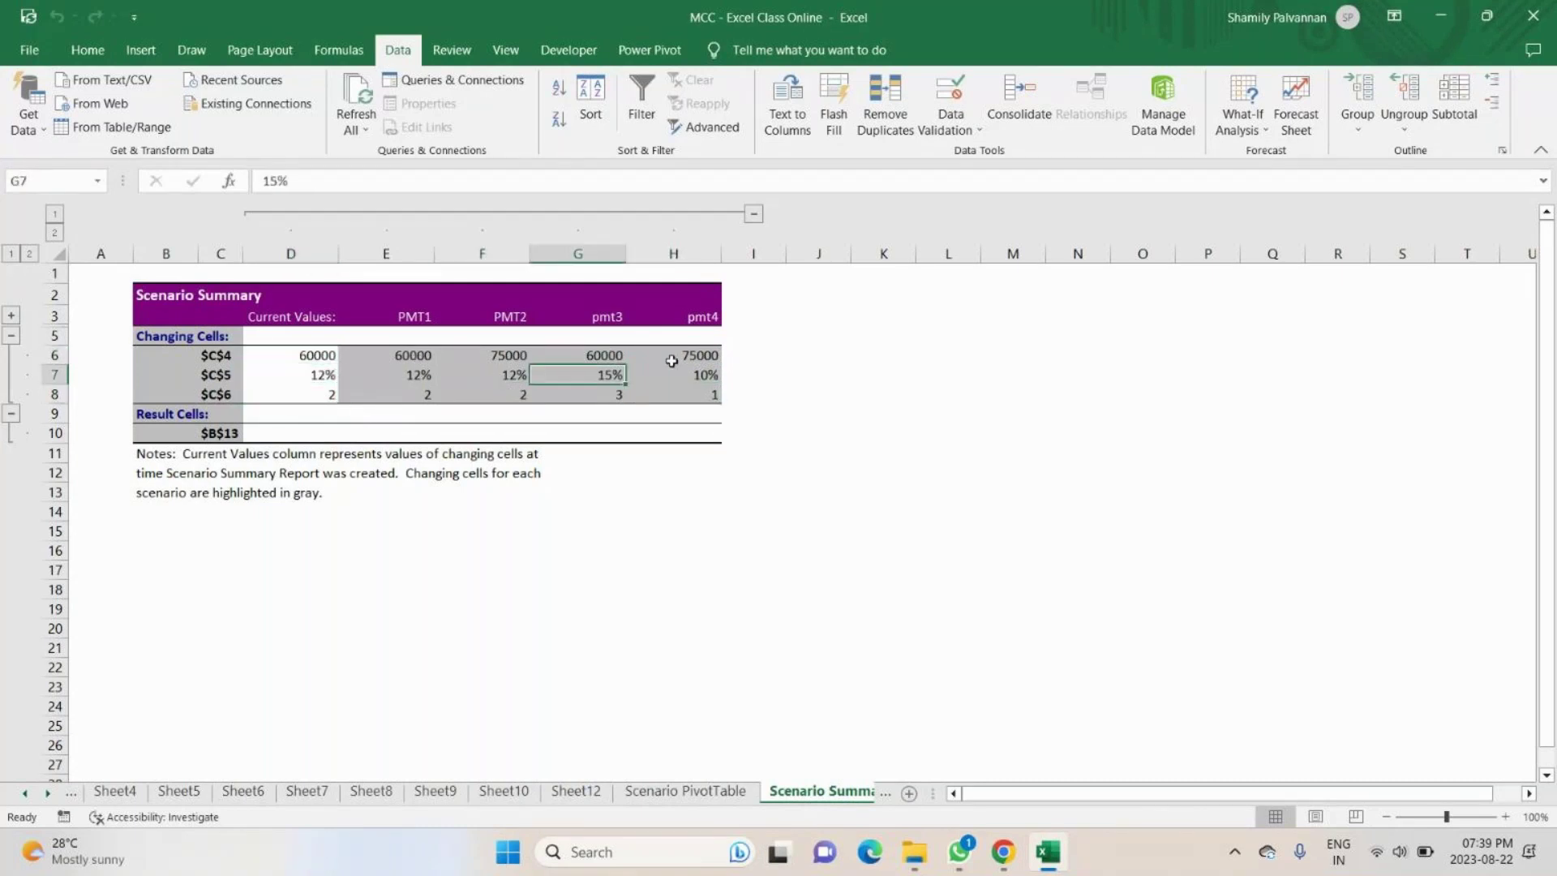
left_click(227, 434)
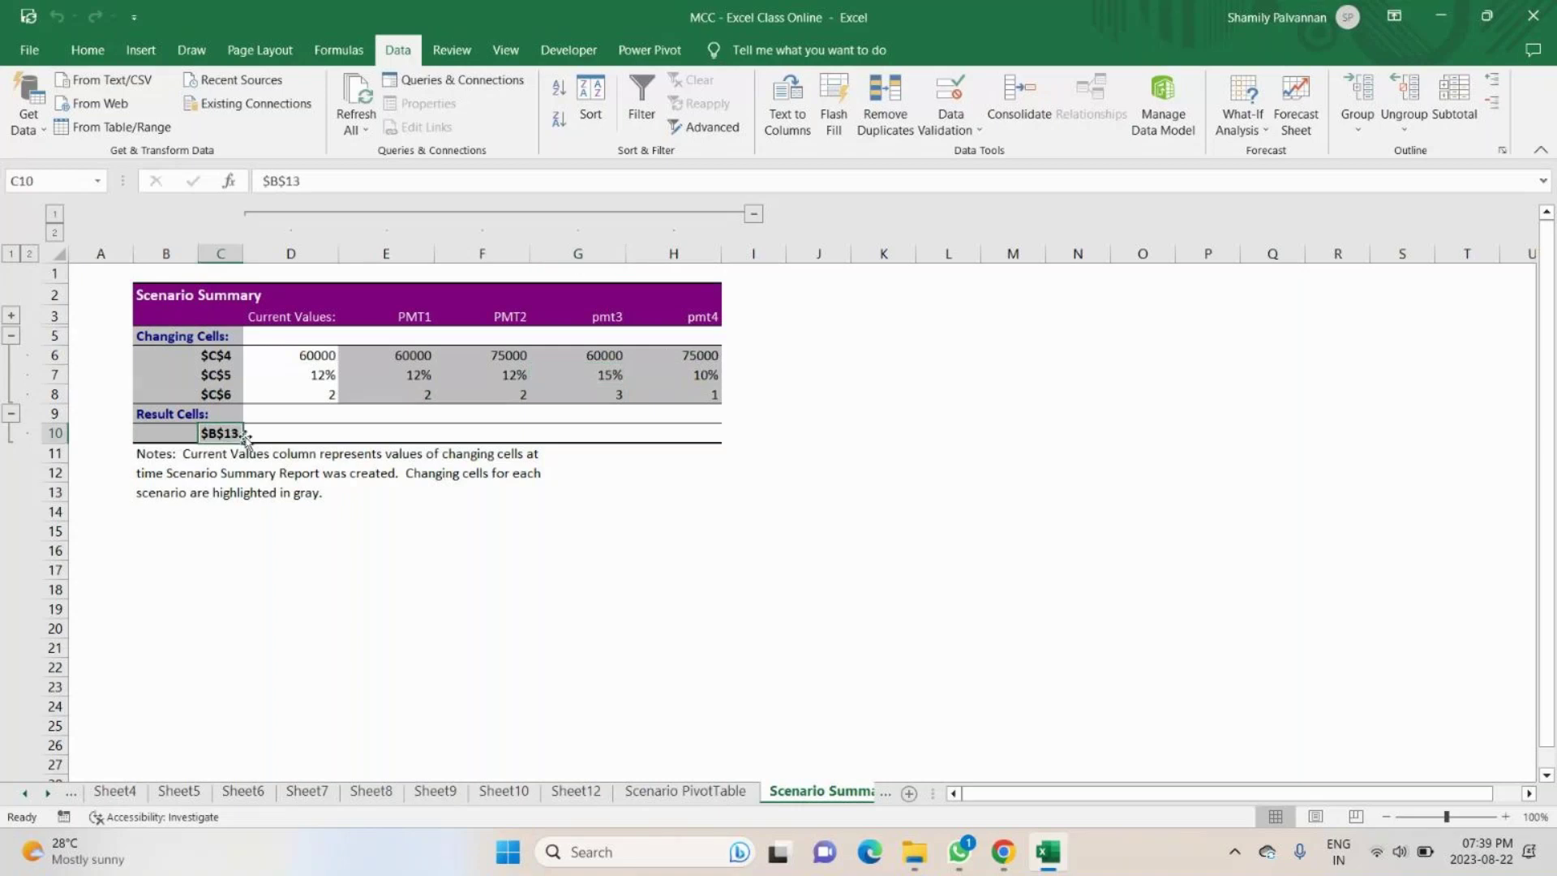
left_click(358, 432)
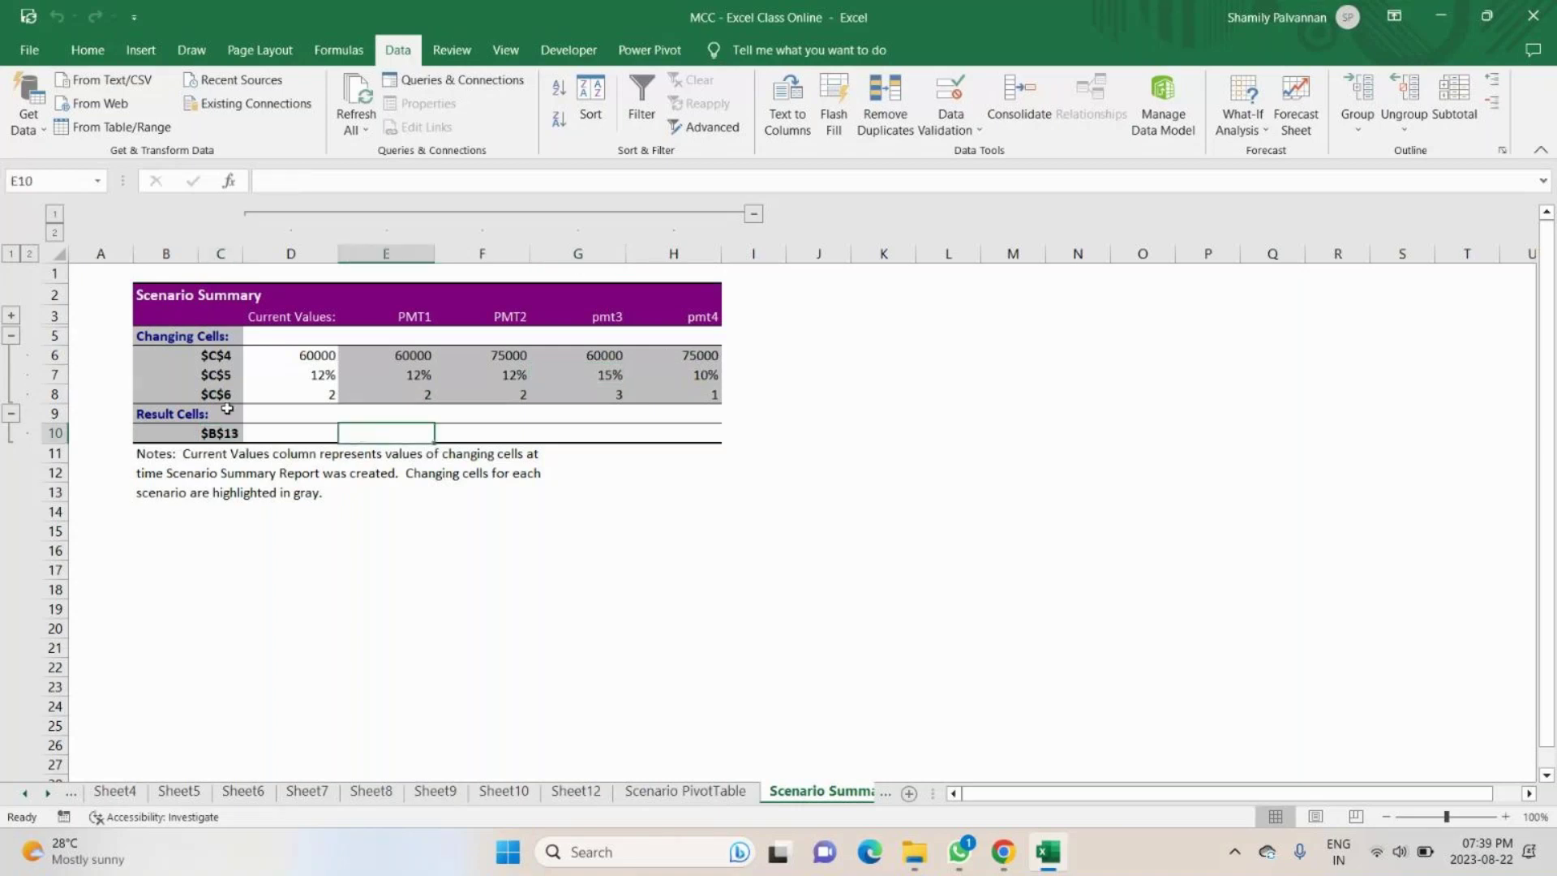
left_click(318, 357)
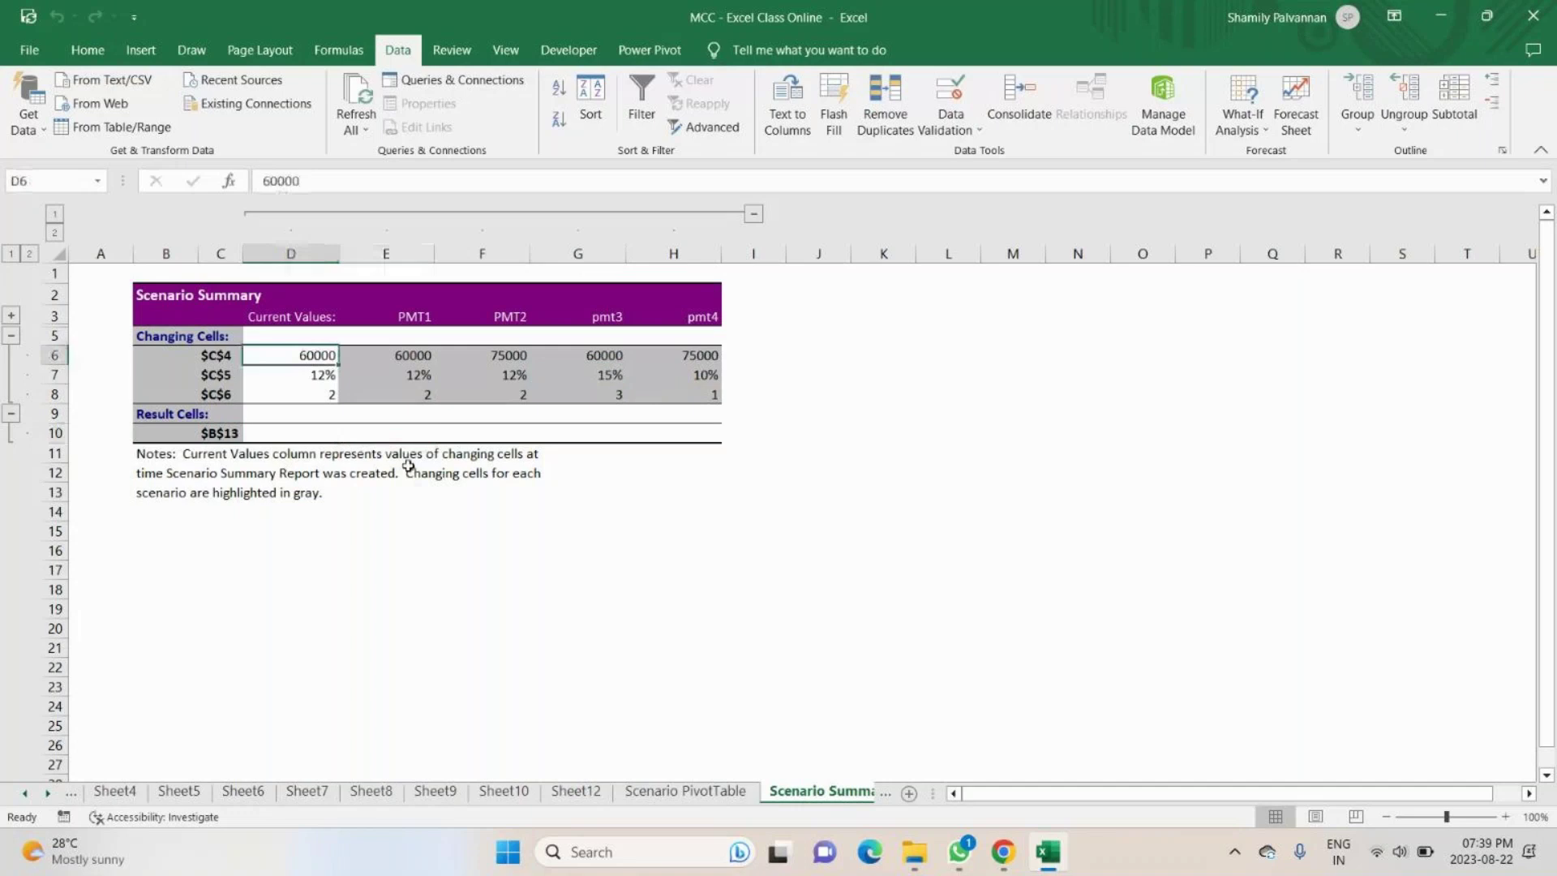
left_click(412, 352)
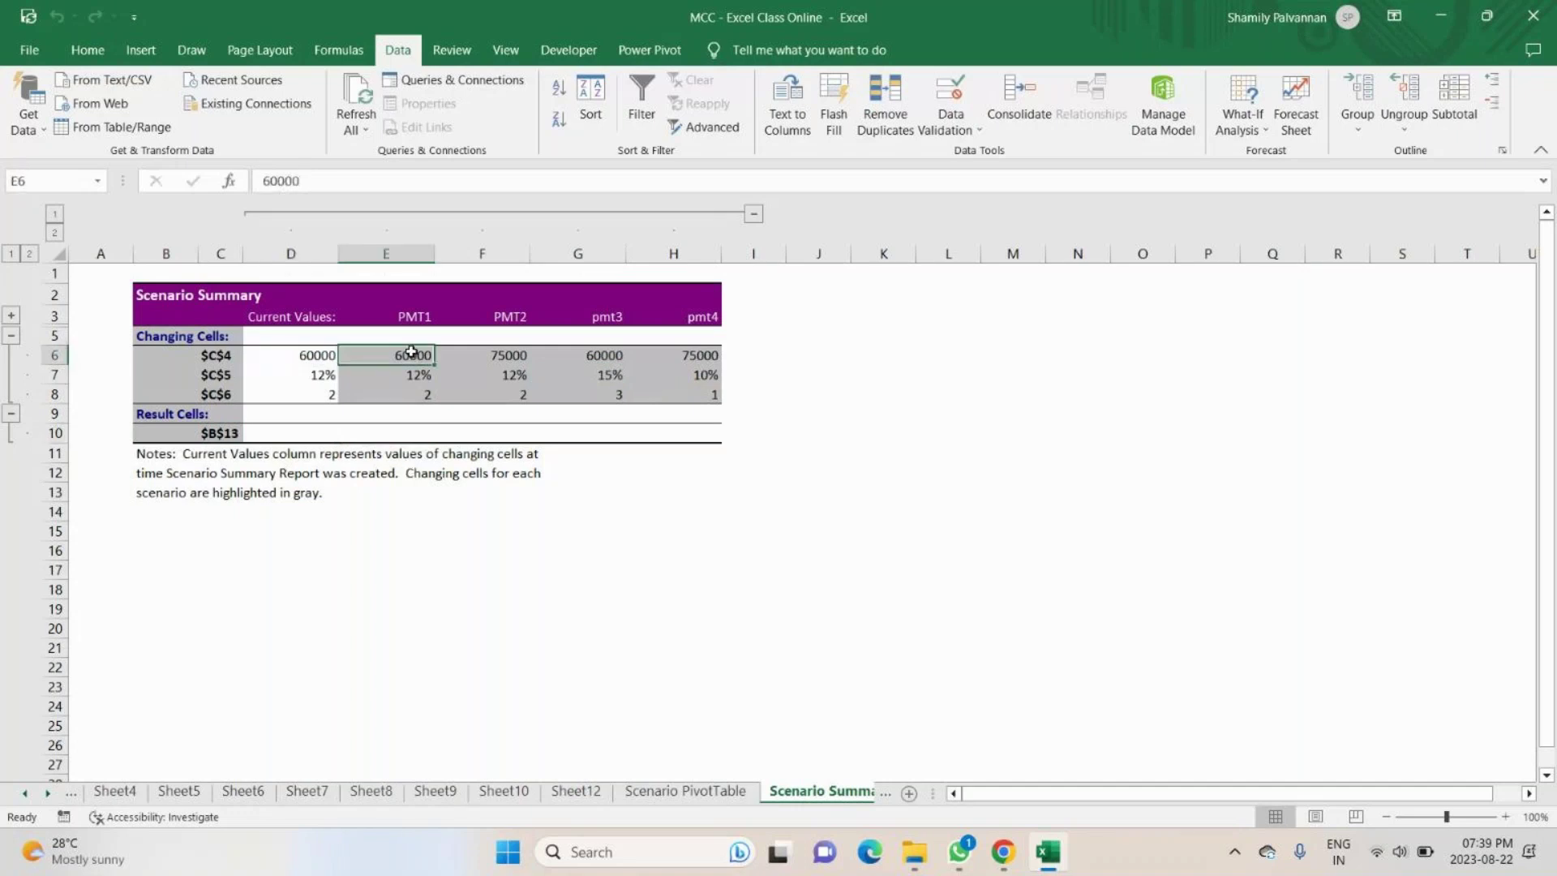
key("alt+Tab")
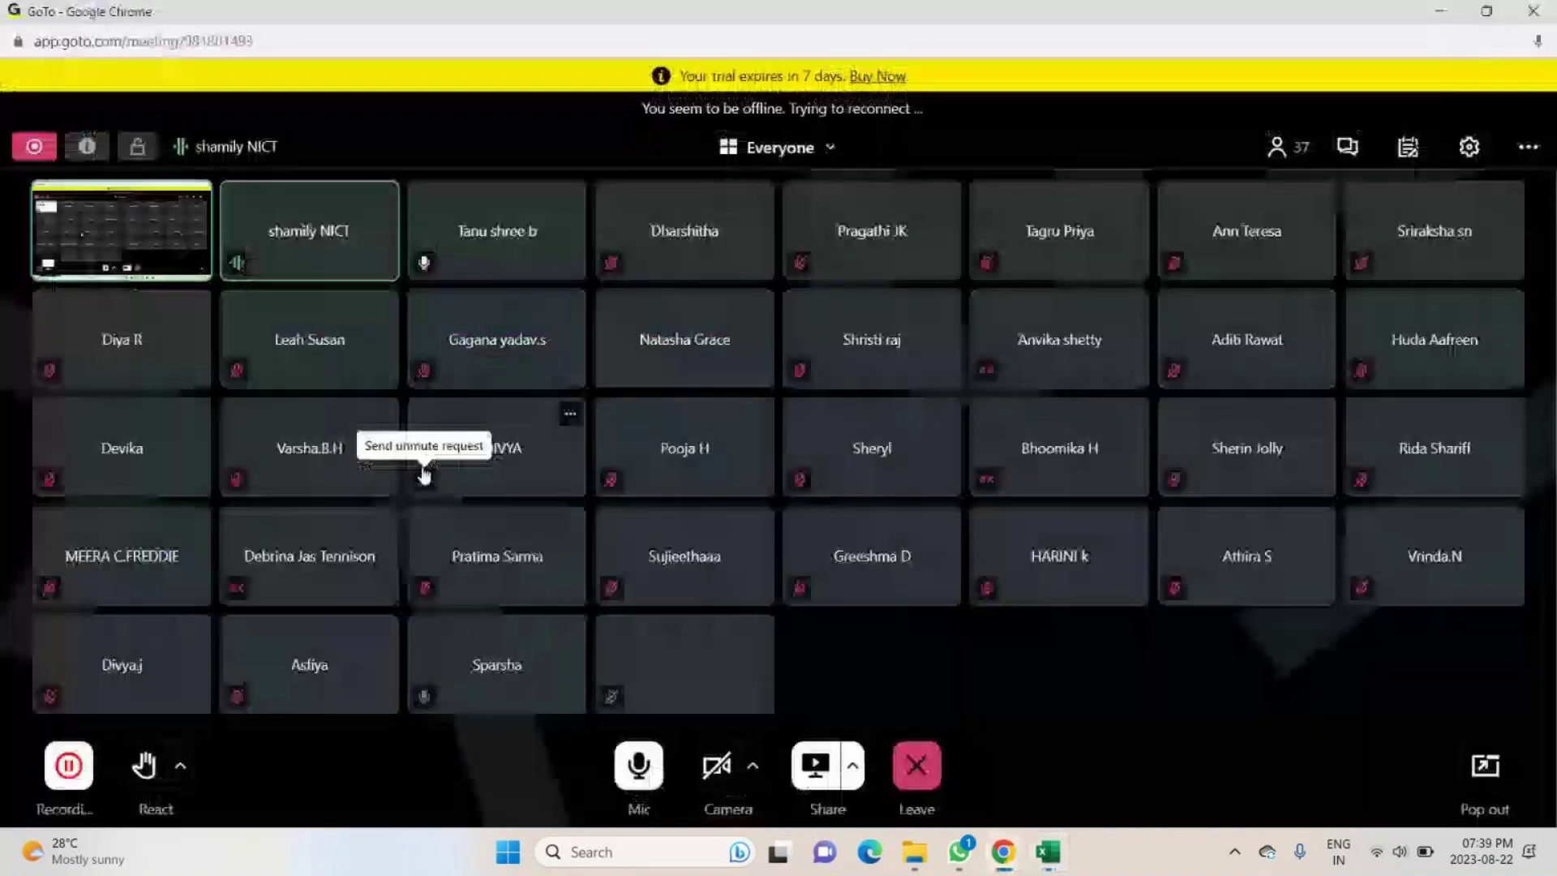
Switch back to Excel and open the Sheet13 loan sheet.
key("alt+Tab")
left_click(719, 792)
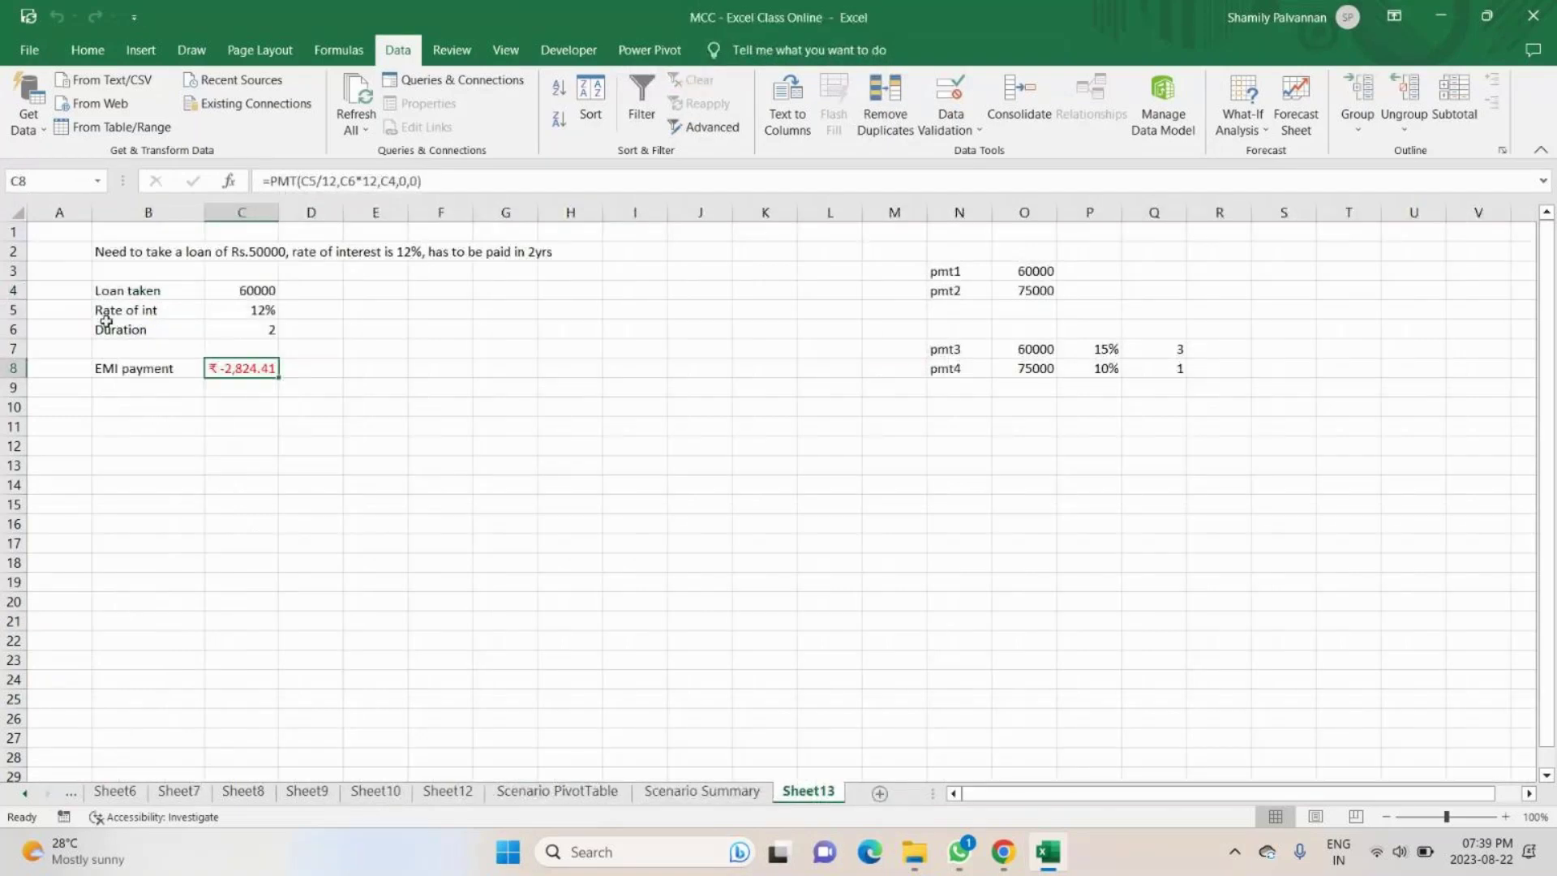
Select the loan block and request a plain Scenario summary with result cell B13 from Scenario Manager.
left_click_drag(122, 290, 239, 369)
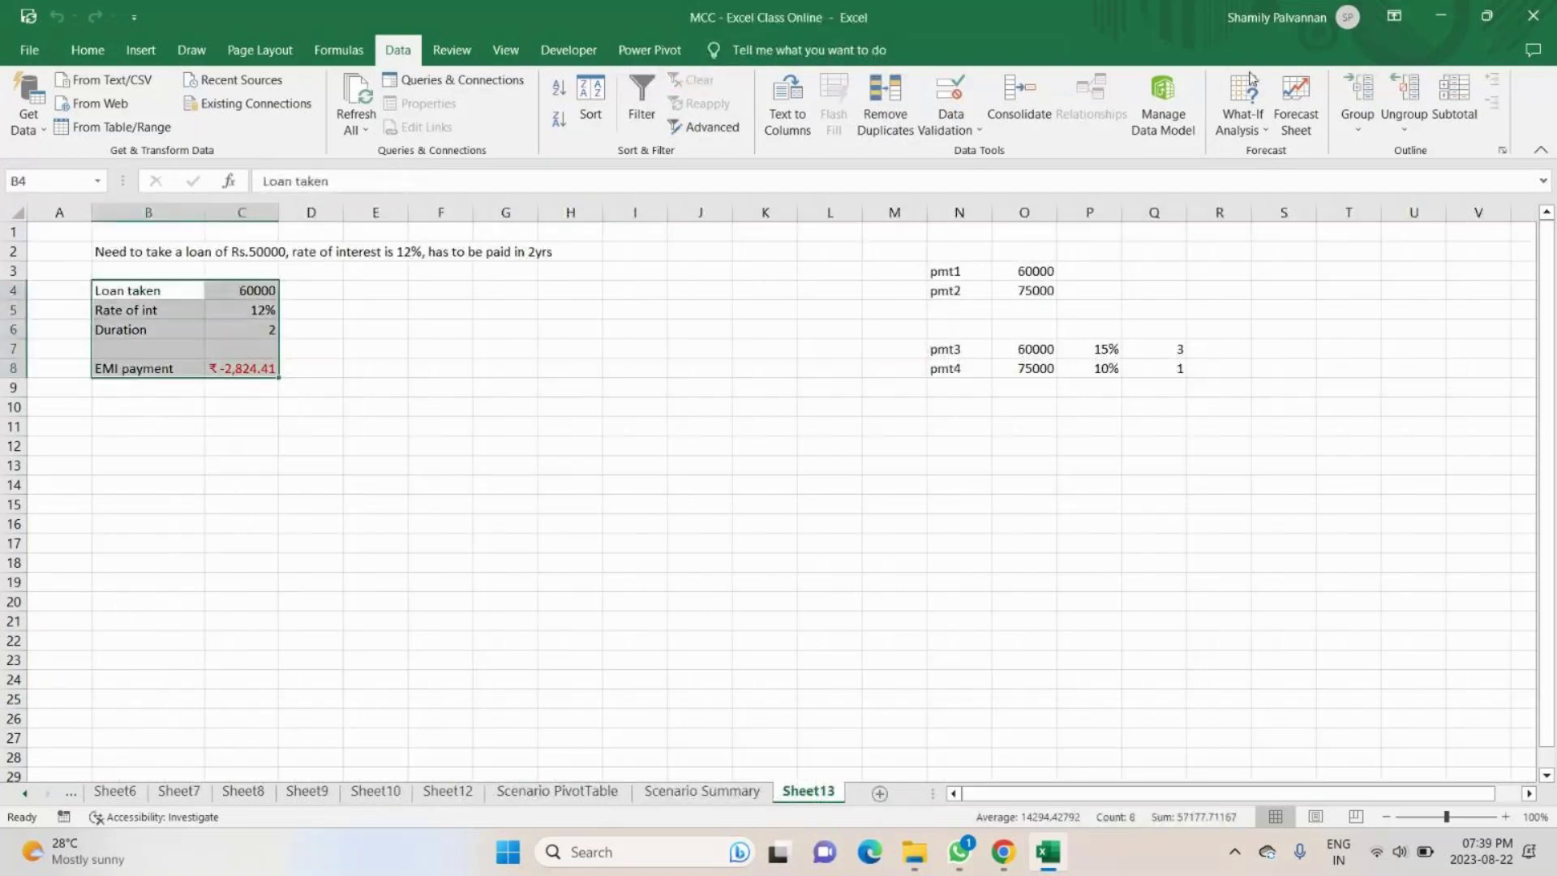
left_click(1269, 130)
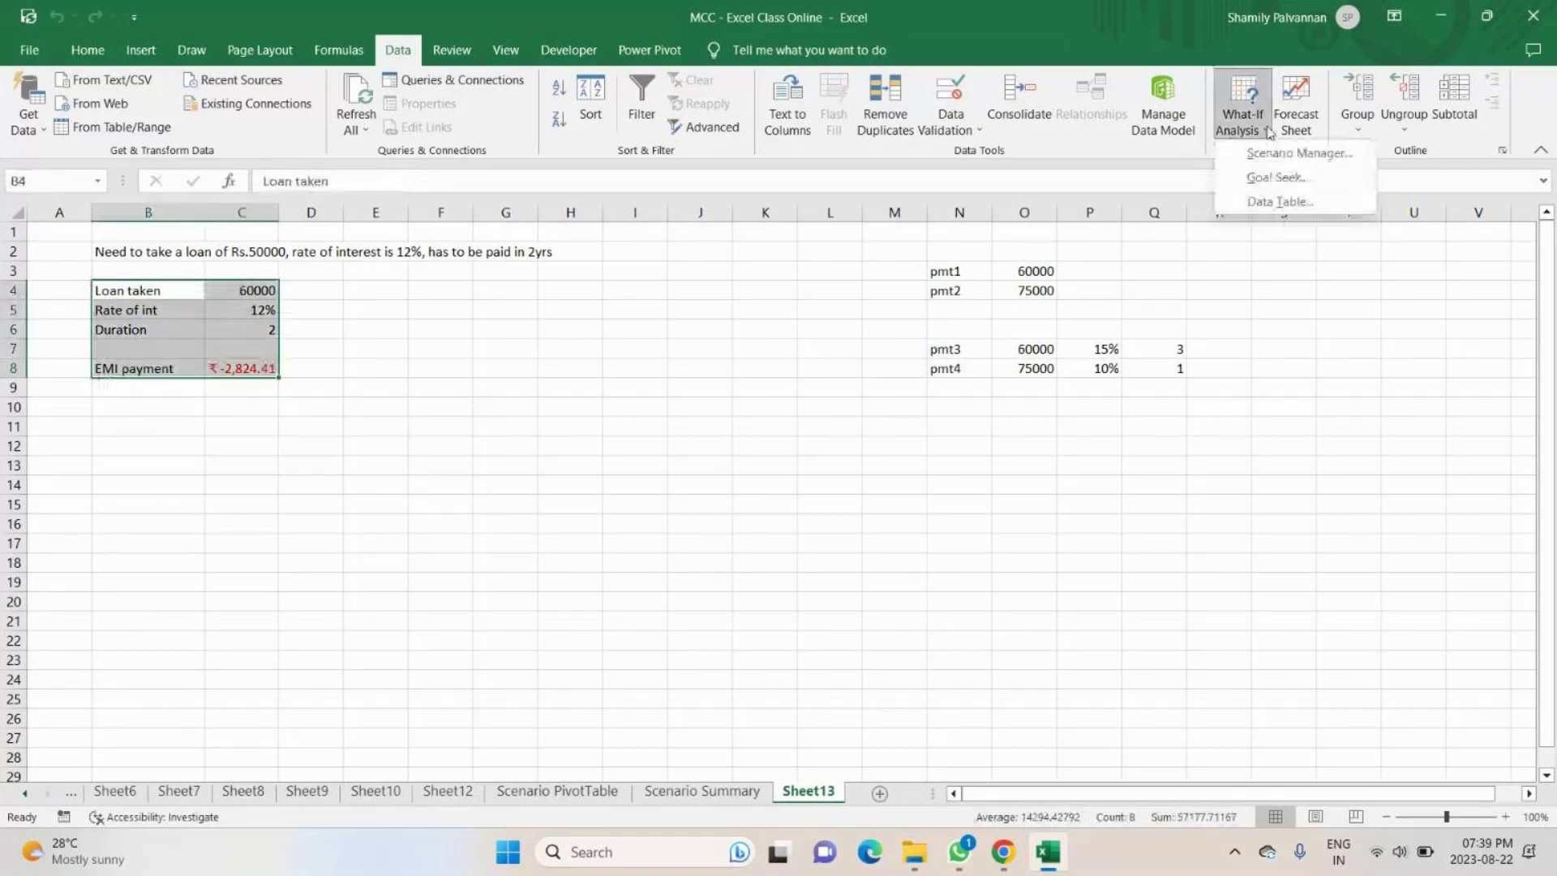
left_click(1298, 152)
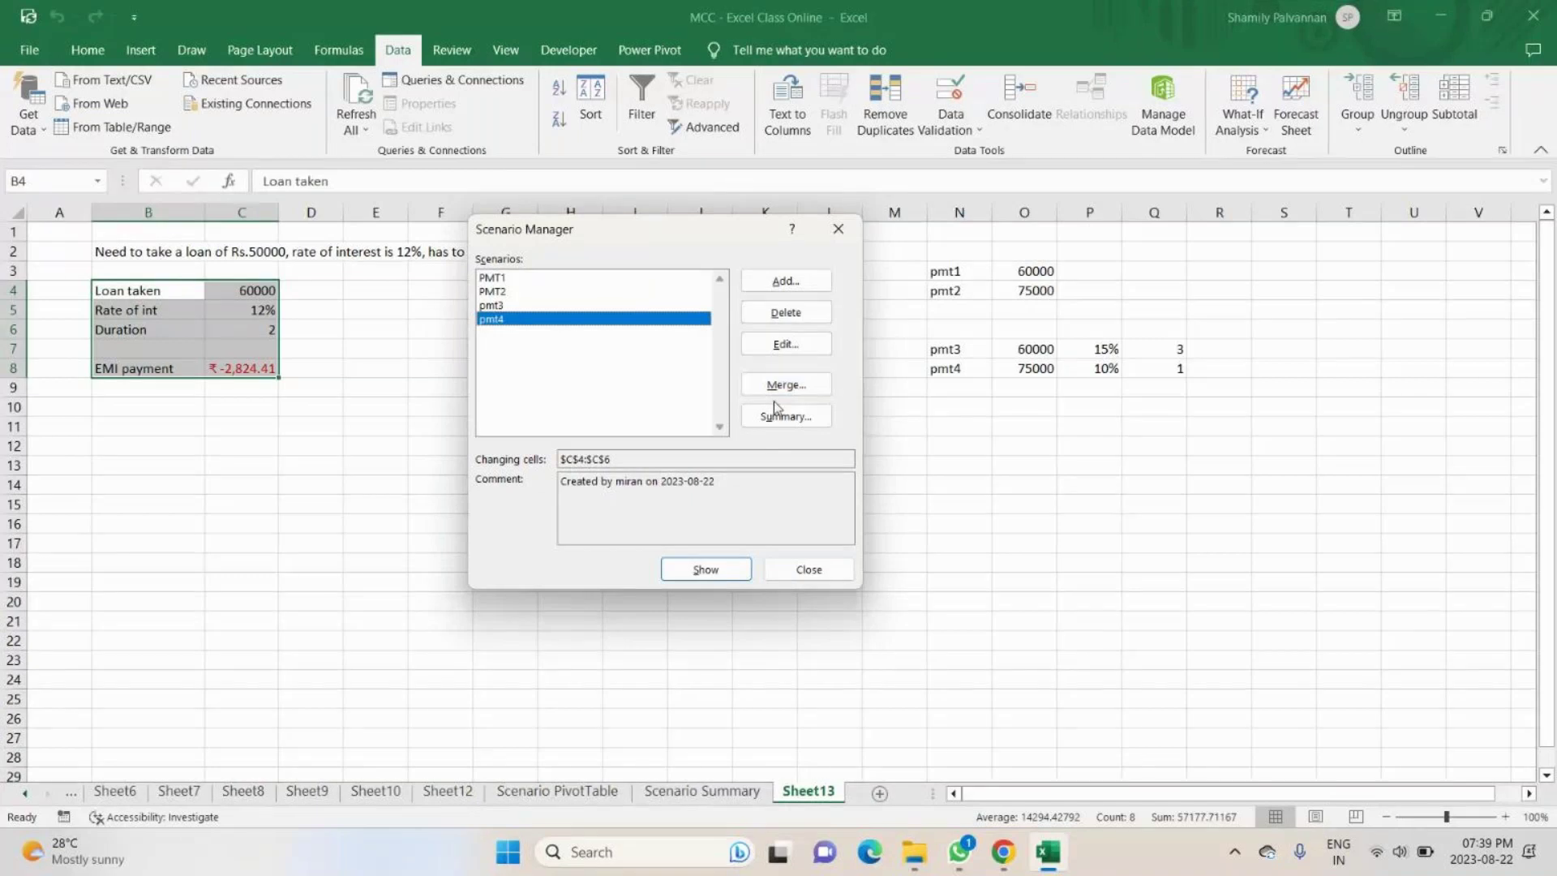
left_click(791, 415)
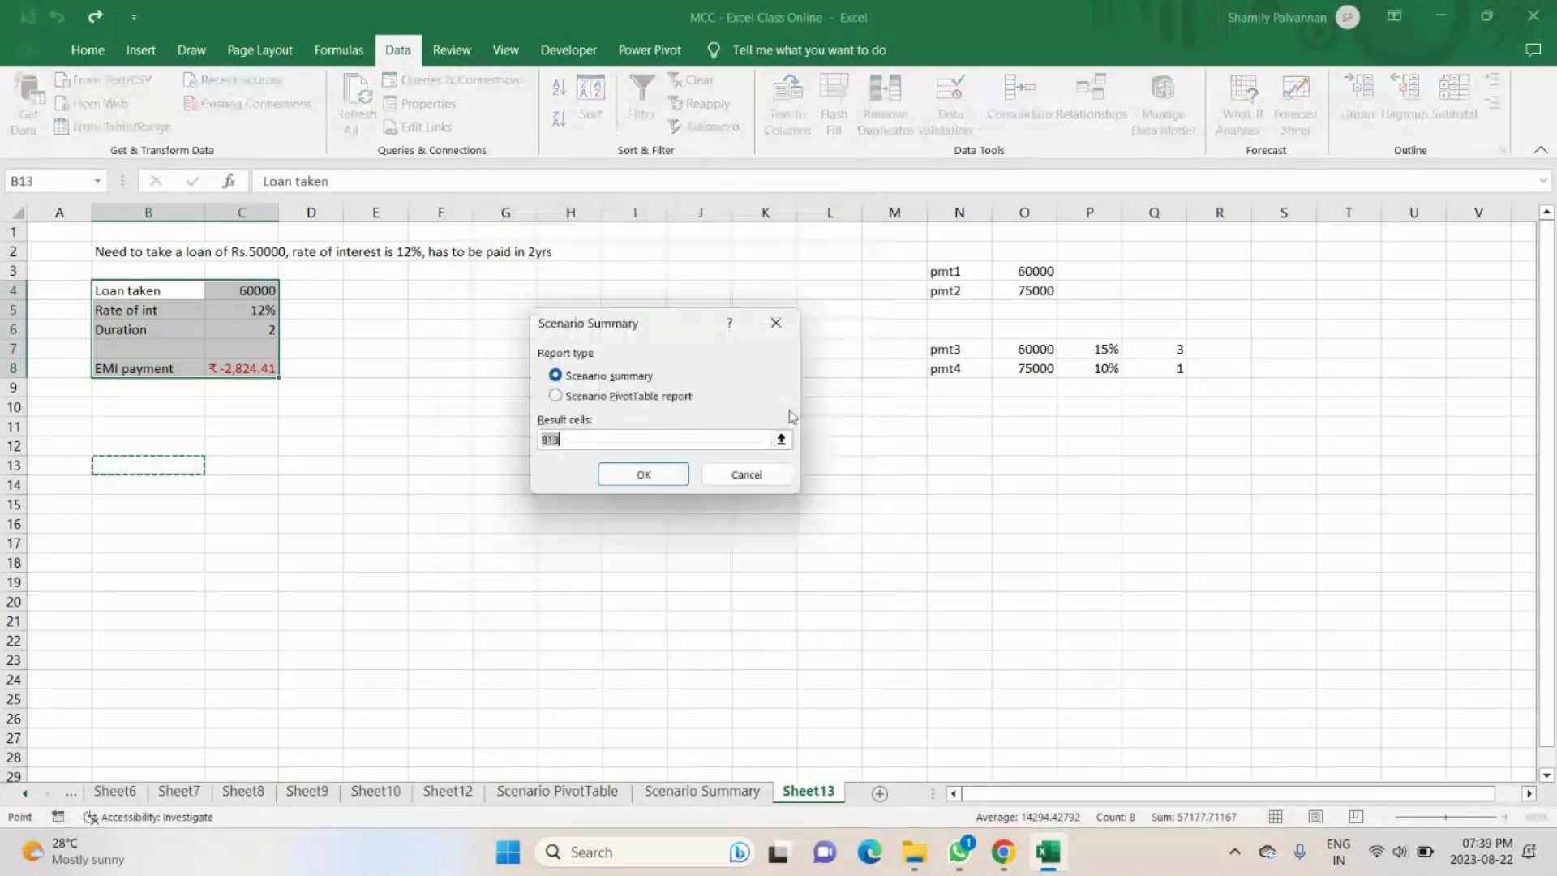
left_click(160, 464)
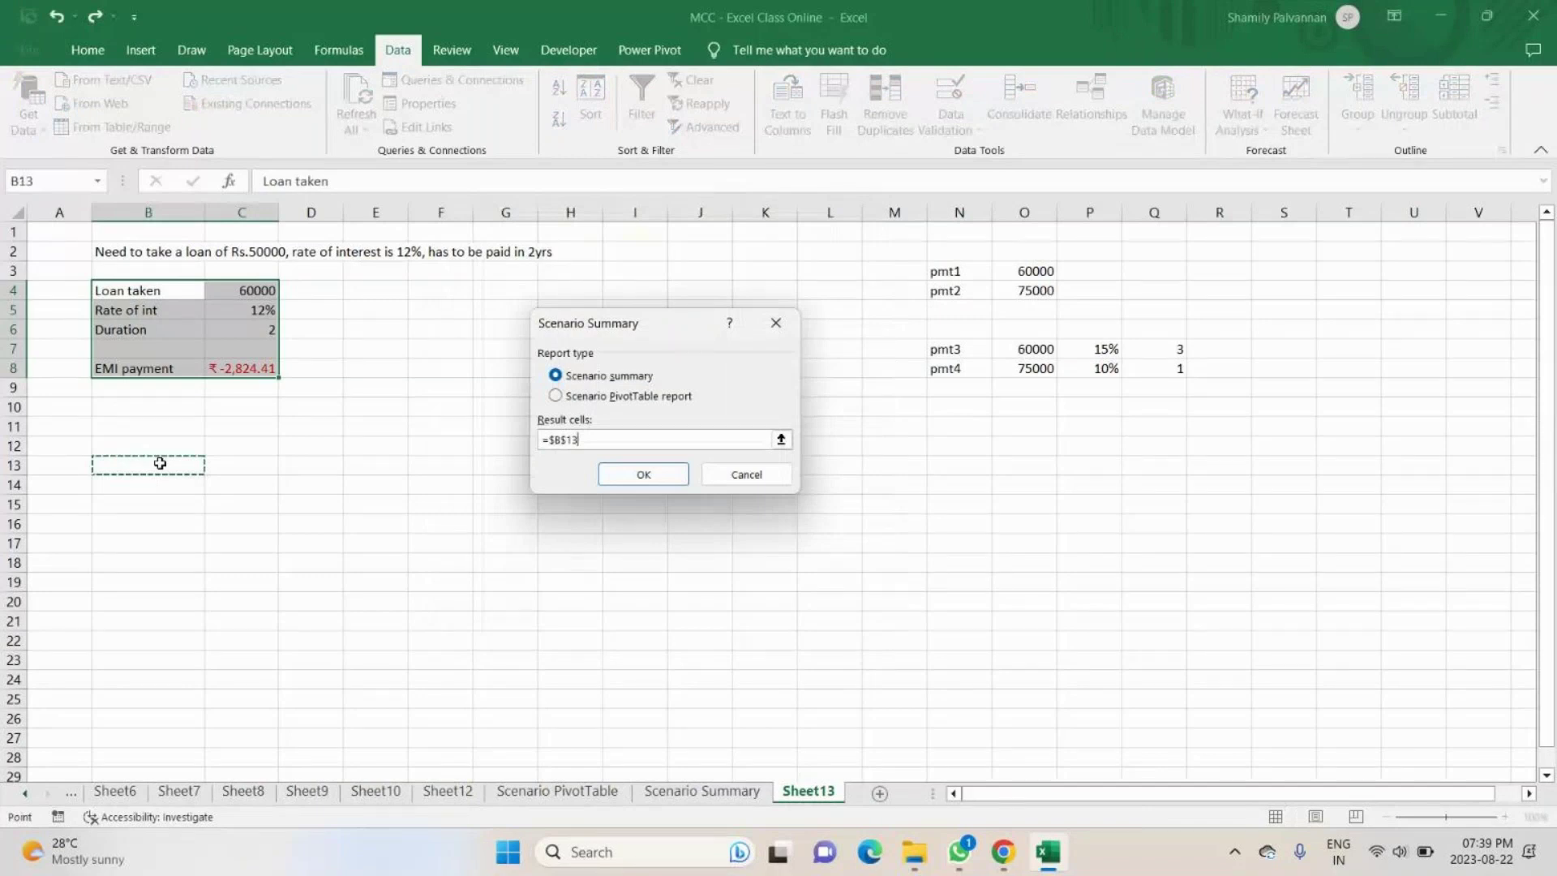
key("Return")
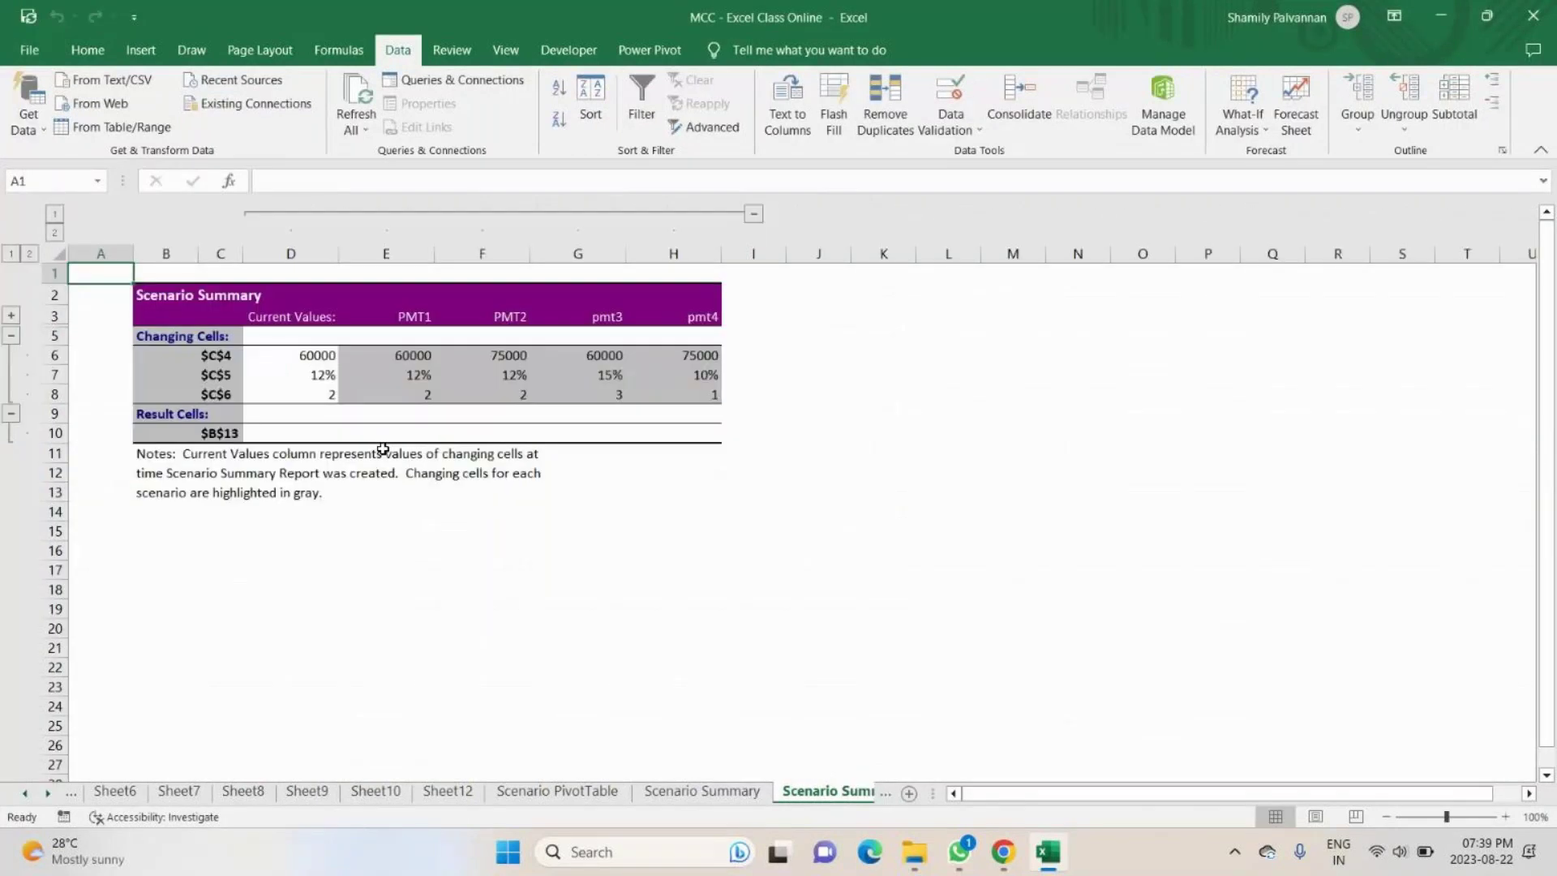
Look over the report's result and notes cells, opening Goal Seek and closing it unchanged.
left_click(219, 433)
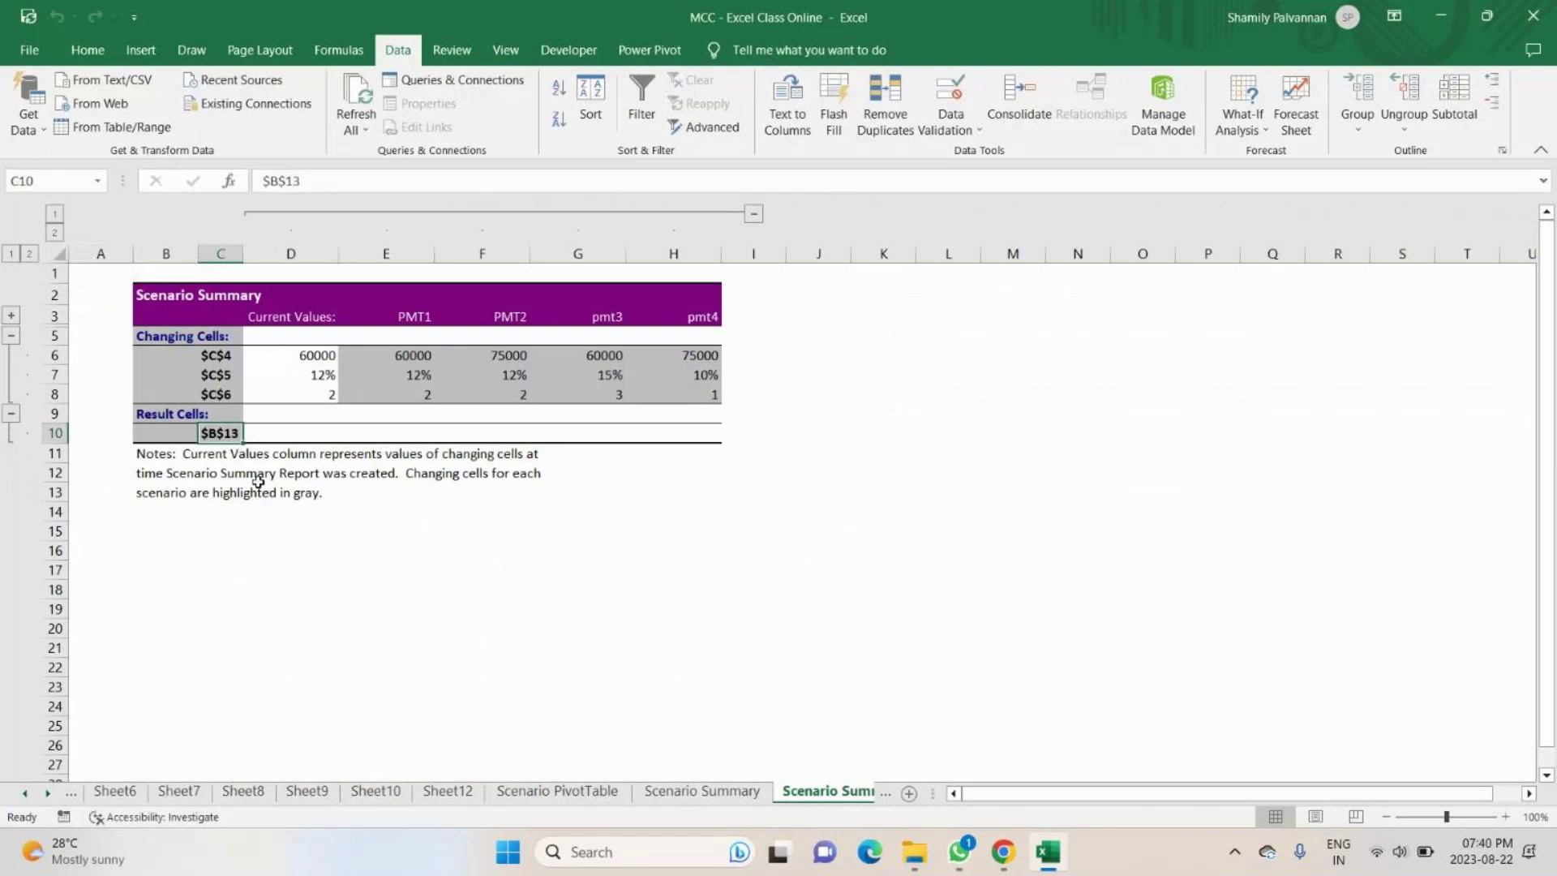
left_click(145, 476)
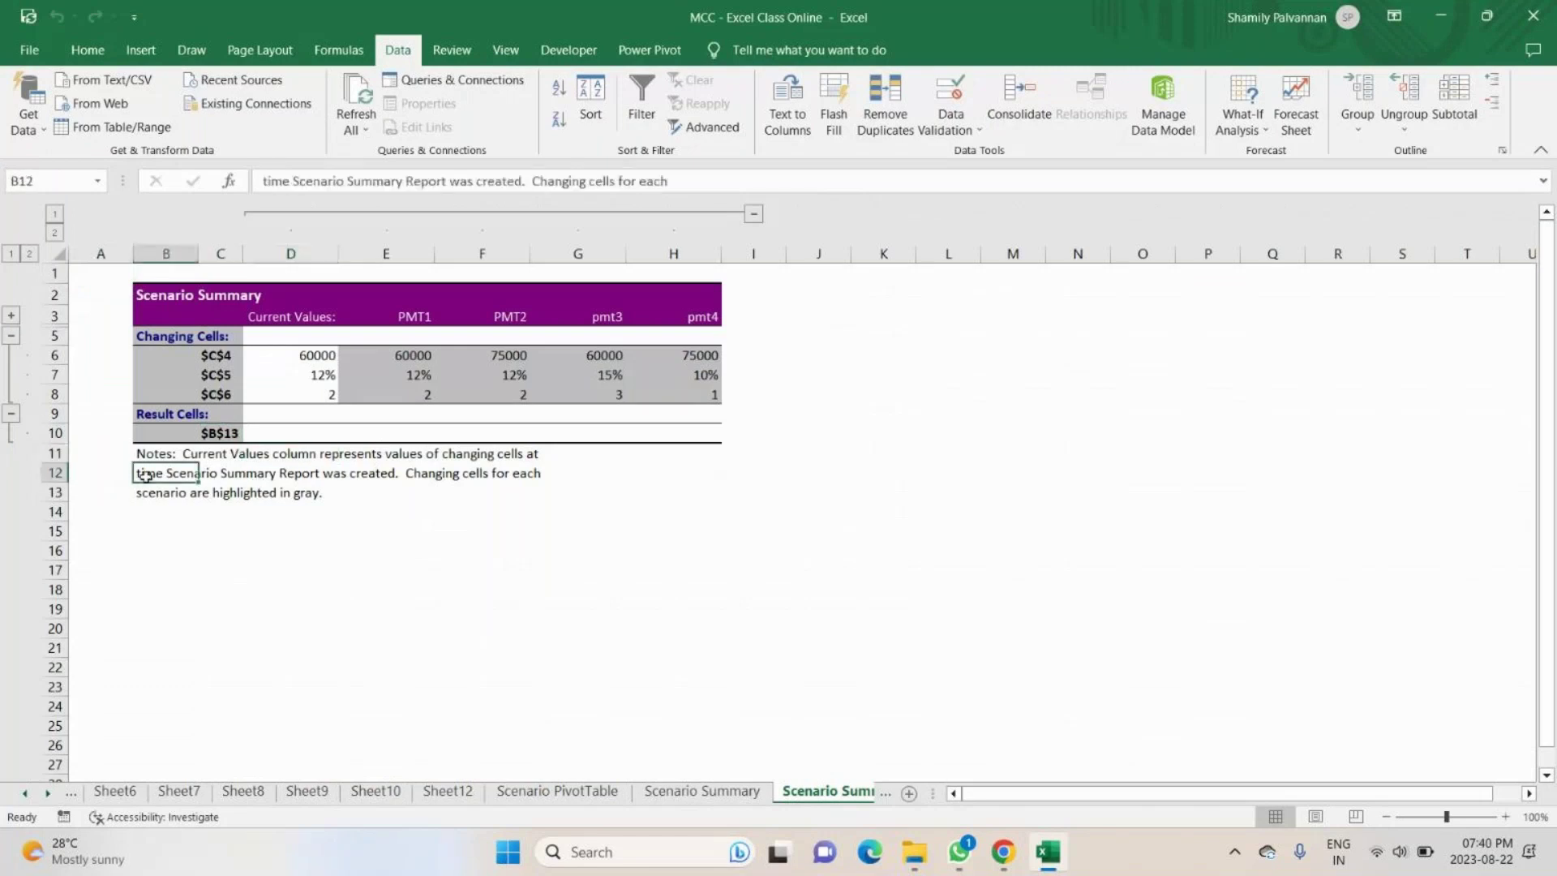
left_click(386, 473)
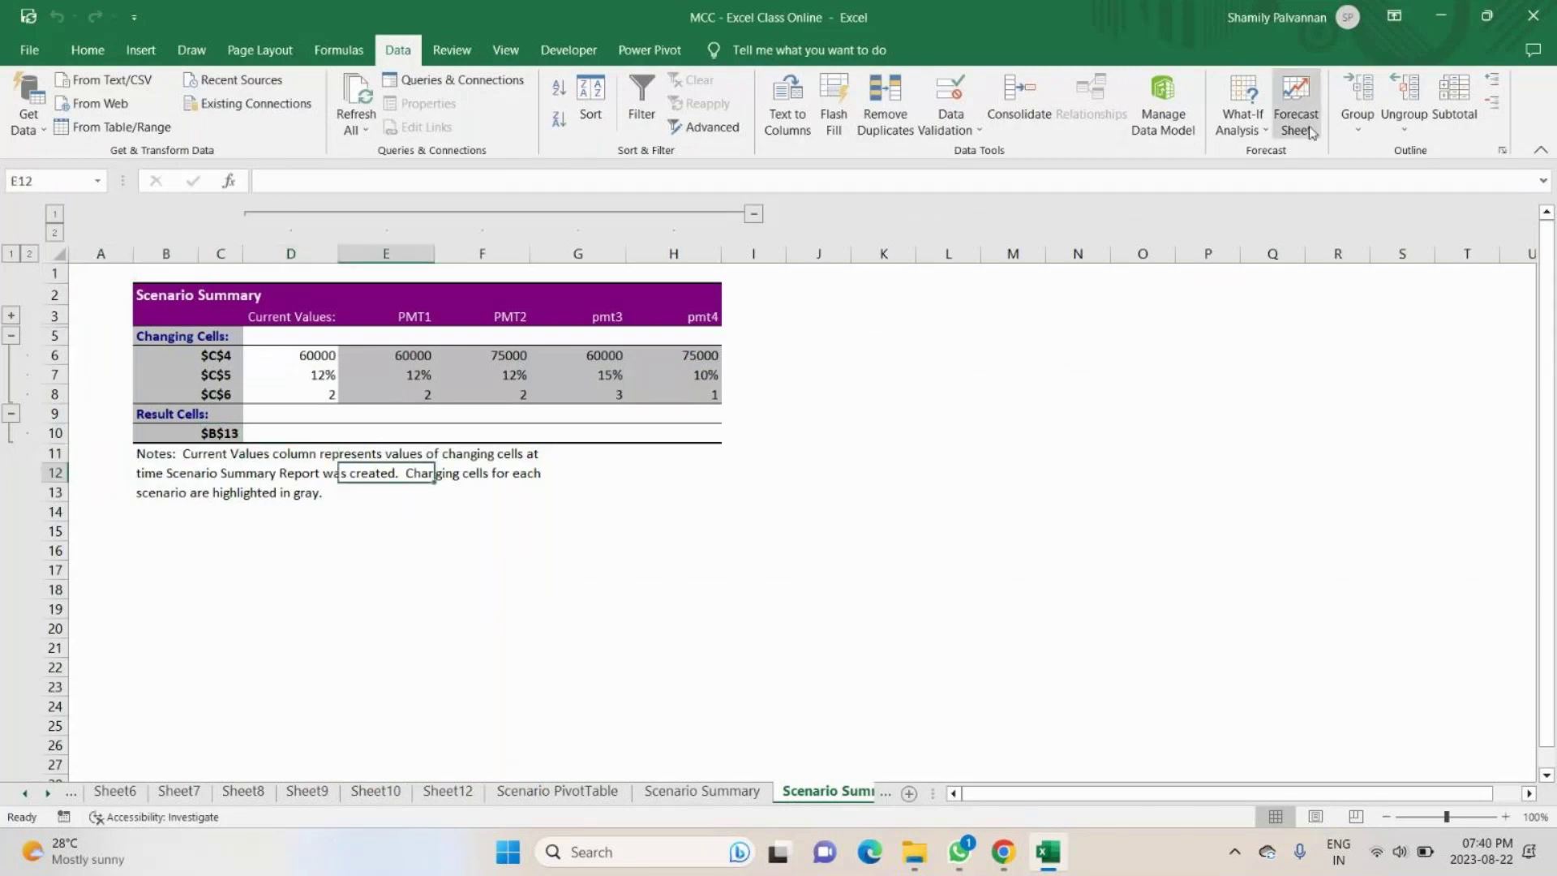
left_click(1267, 123)
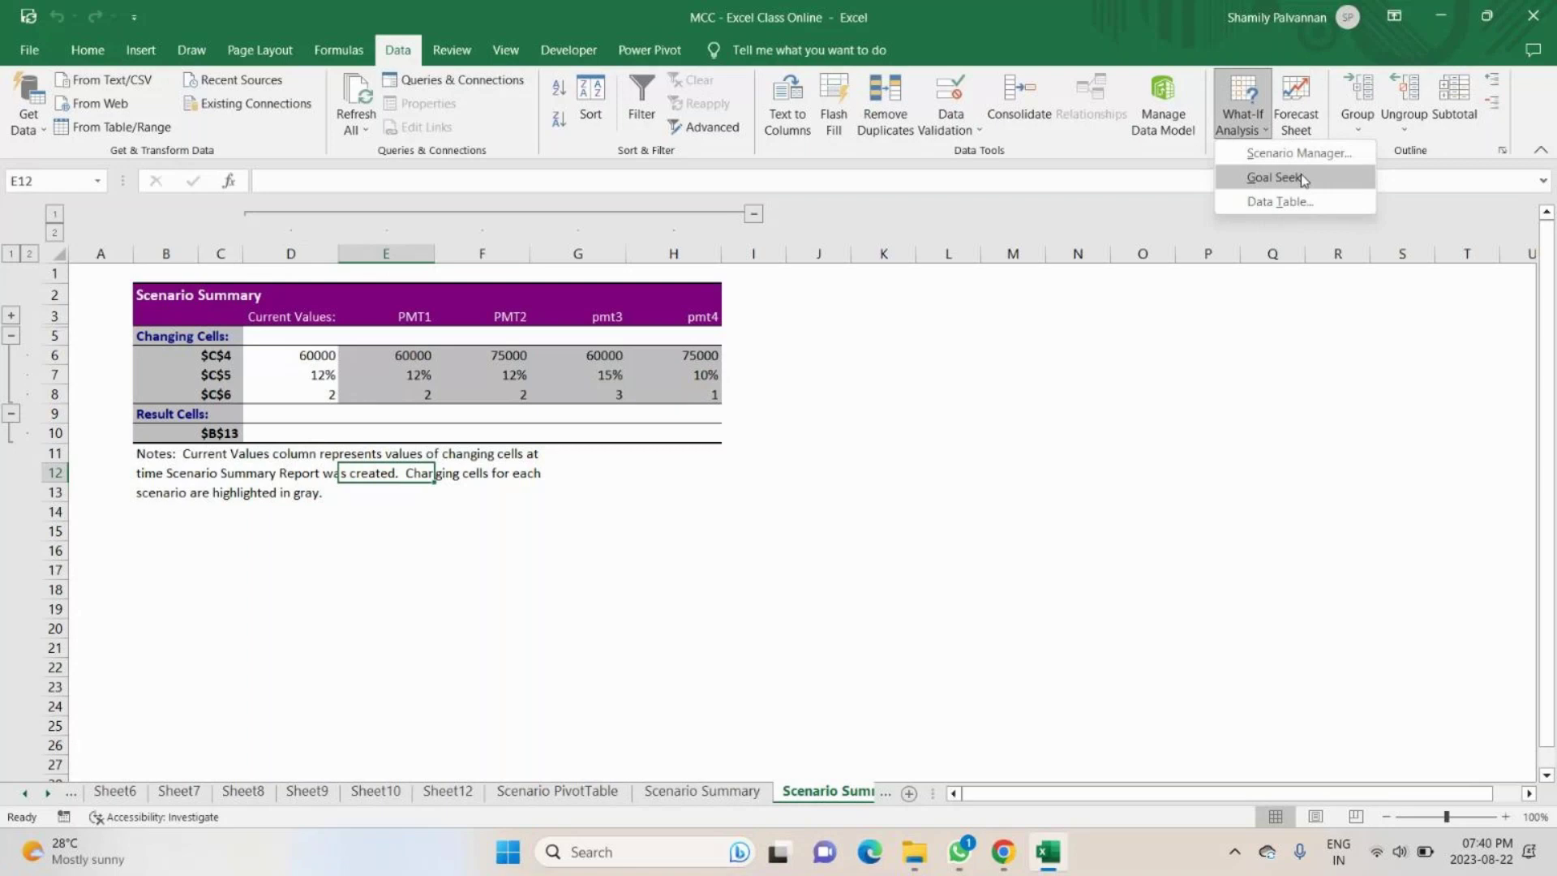
left_click(1273, 177)
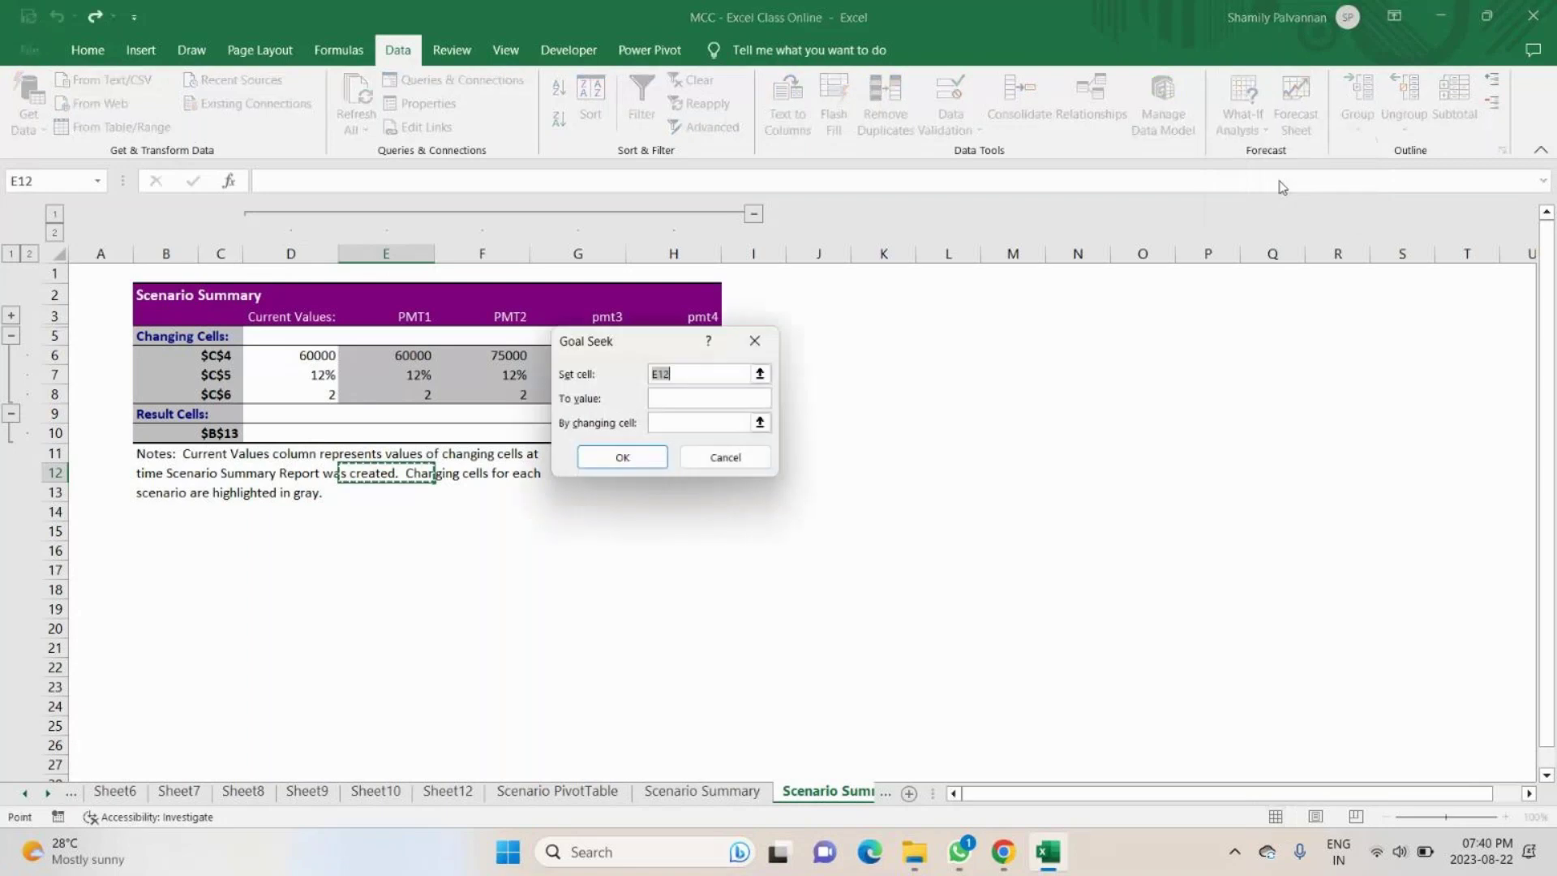
left_click(747, 357)
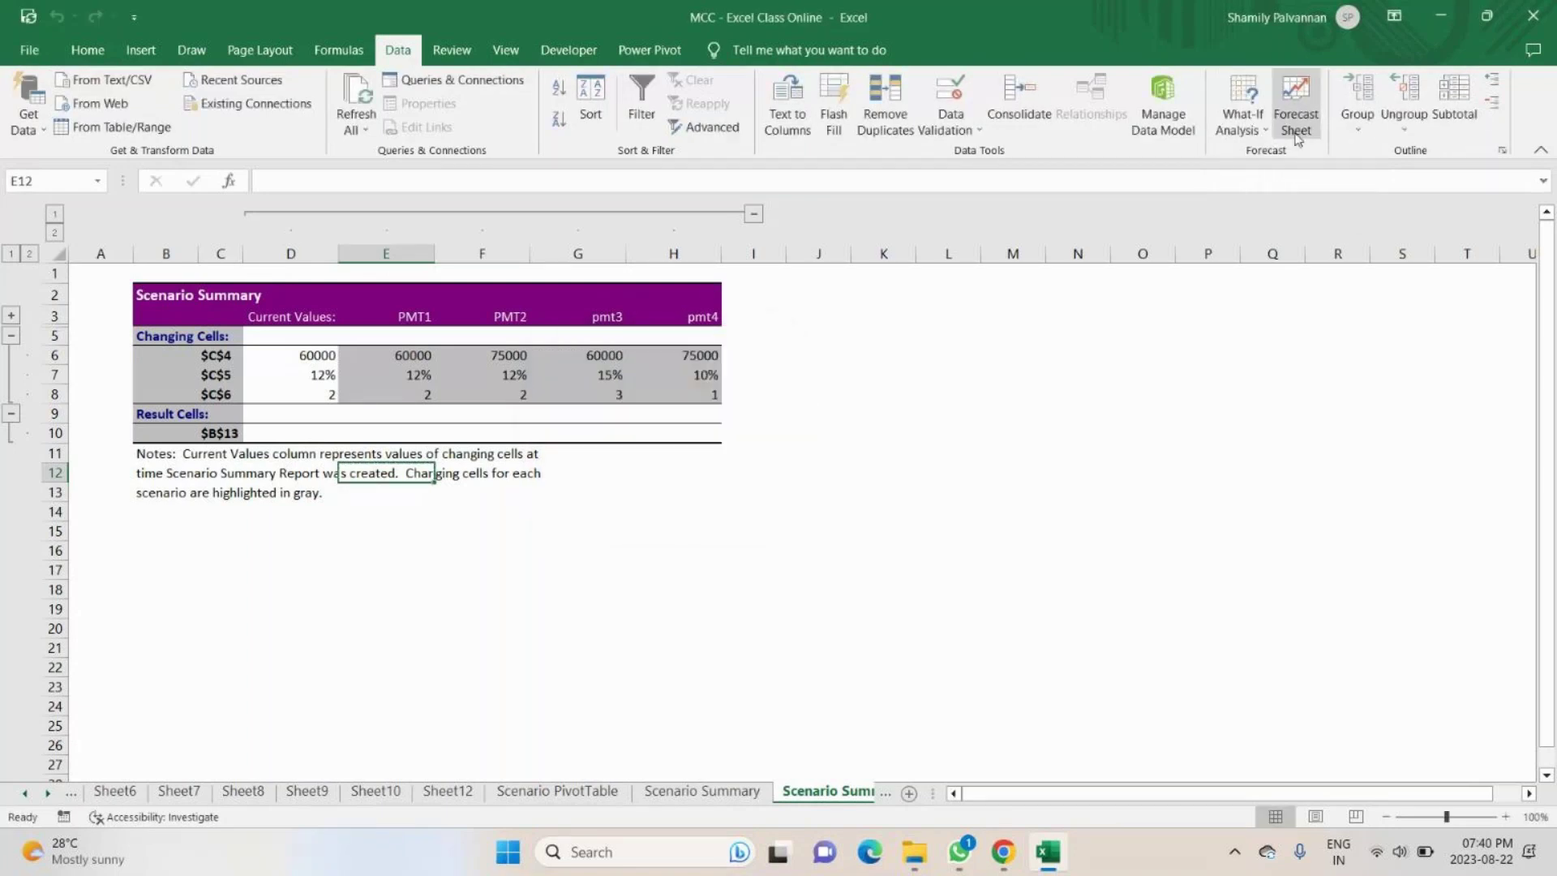
View the Scenario Summary and Scenario Summary 2 sheets, then return to Sheet13.
left_click(703, 790)
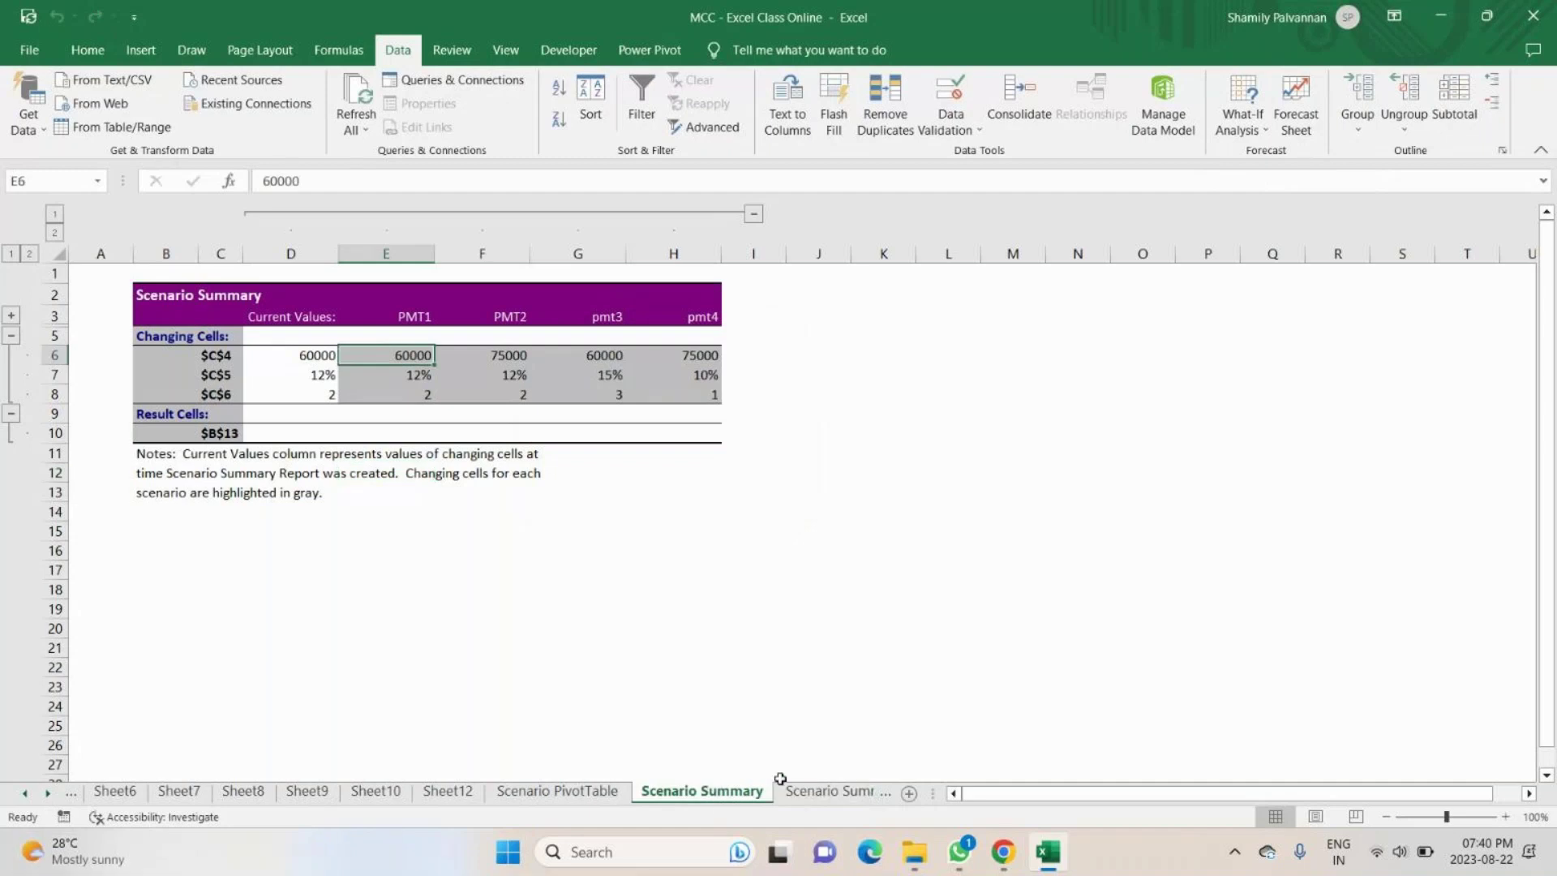
left_click(823, 791)
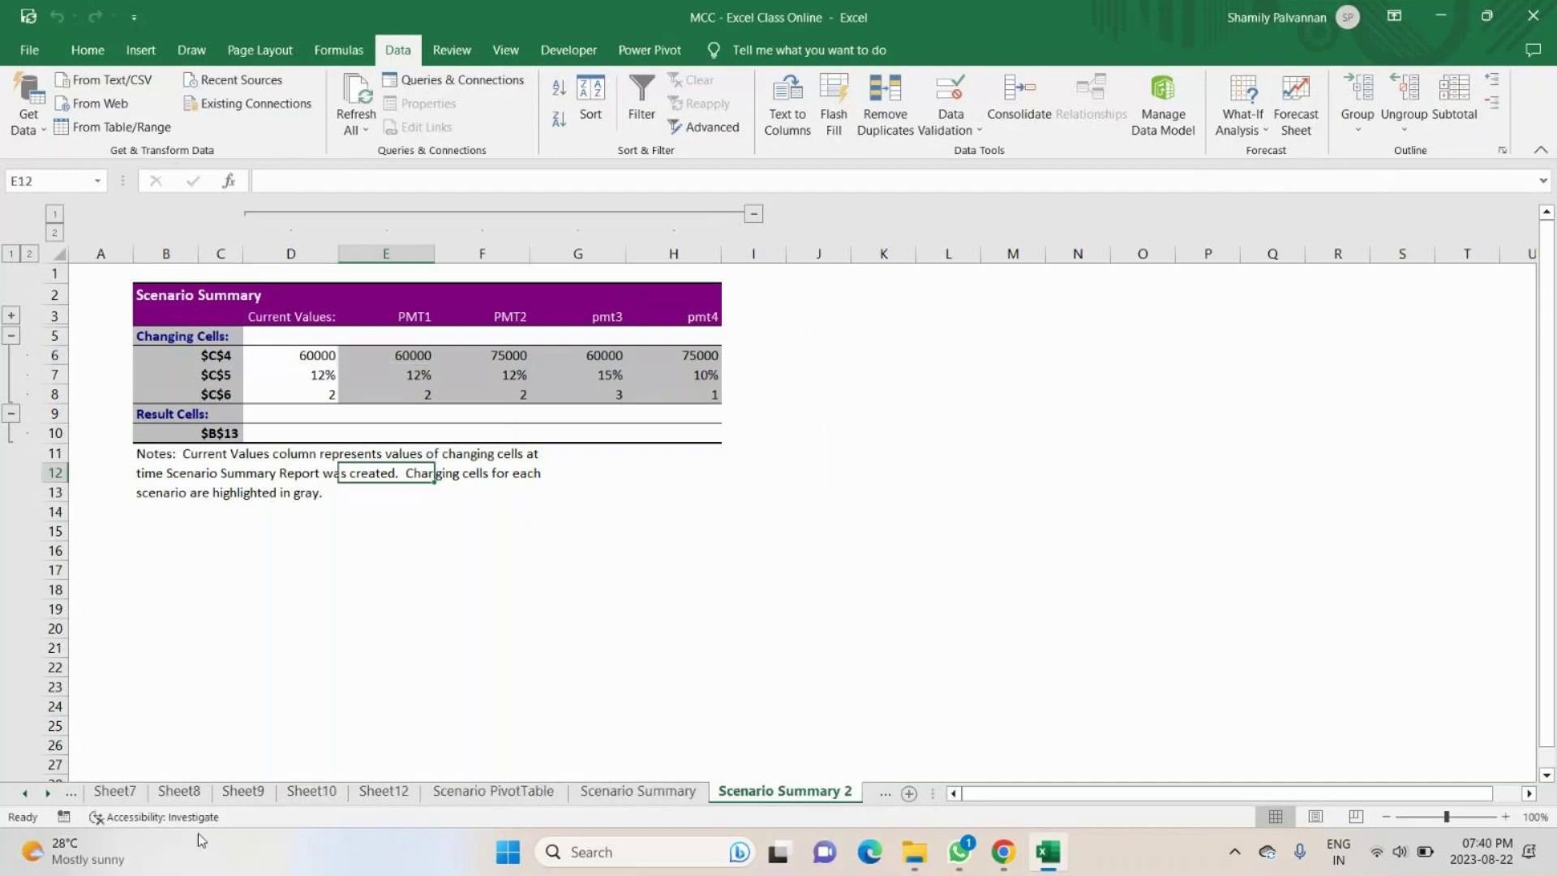
left_click(50, 793)
left_click(839, 791)
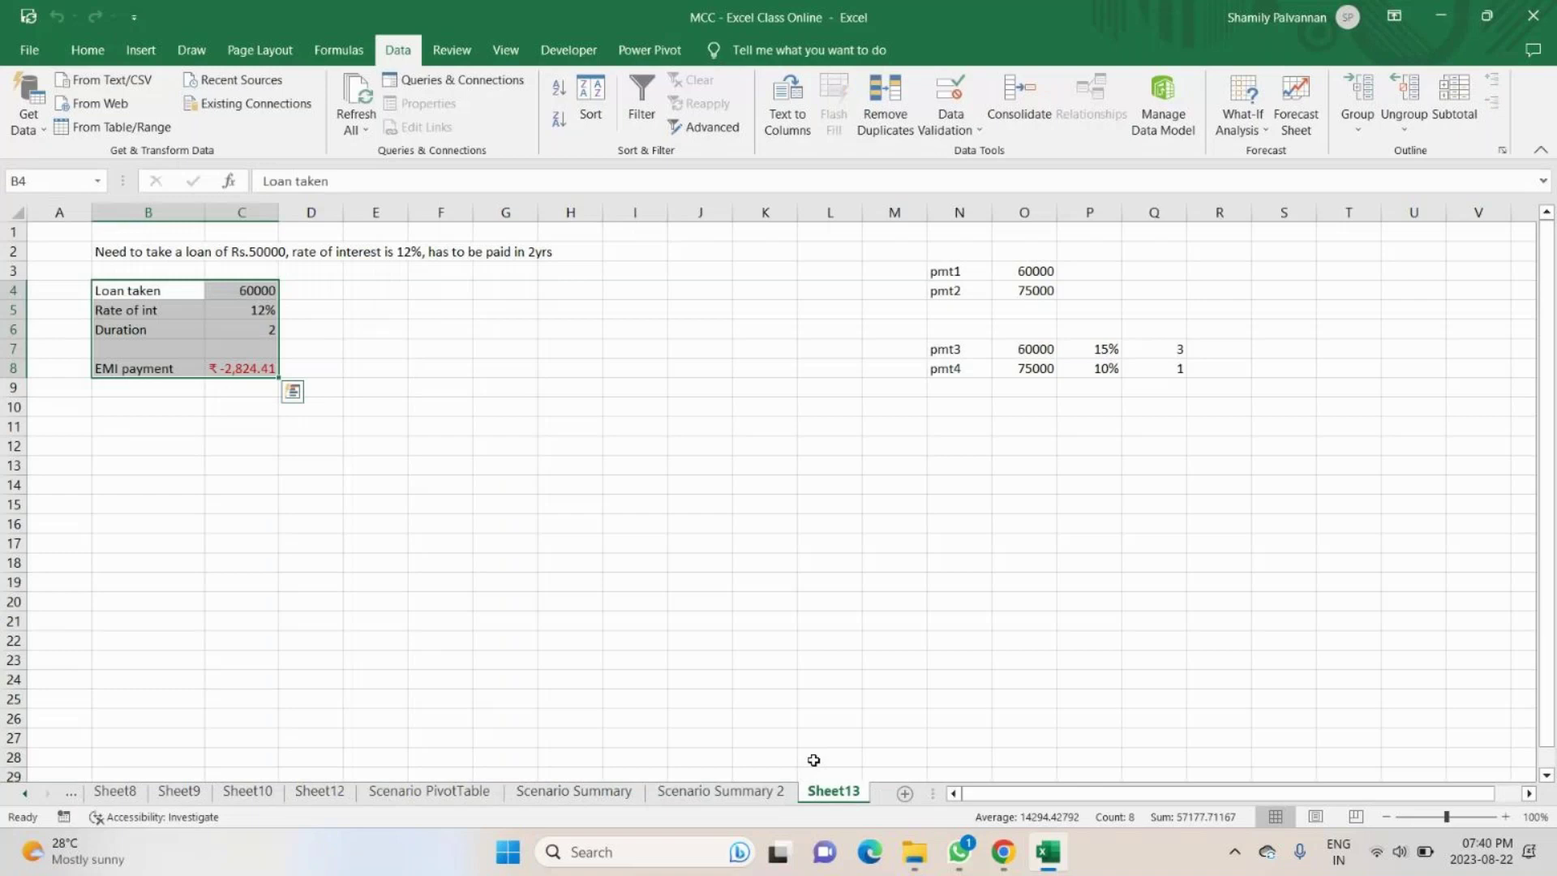
Select the loan amount in C4 and apply the pmt3 scenario from Scenario Manager.
left_click_drag(242, 428, 245, 357)
left_click(243, 290)
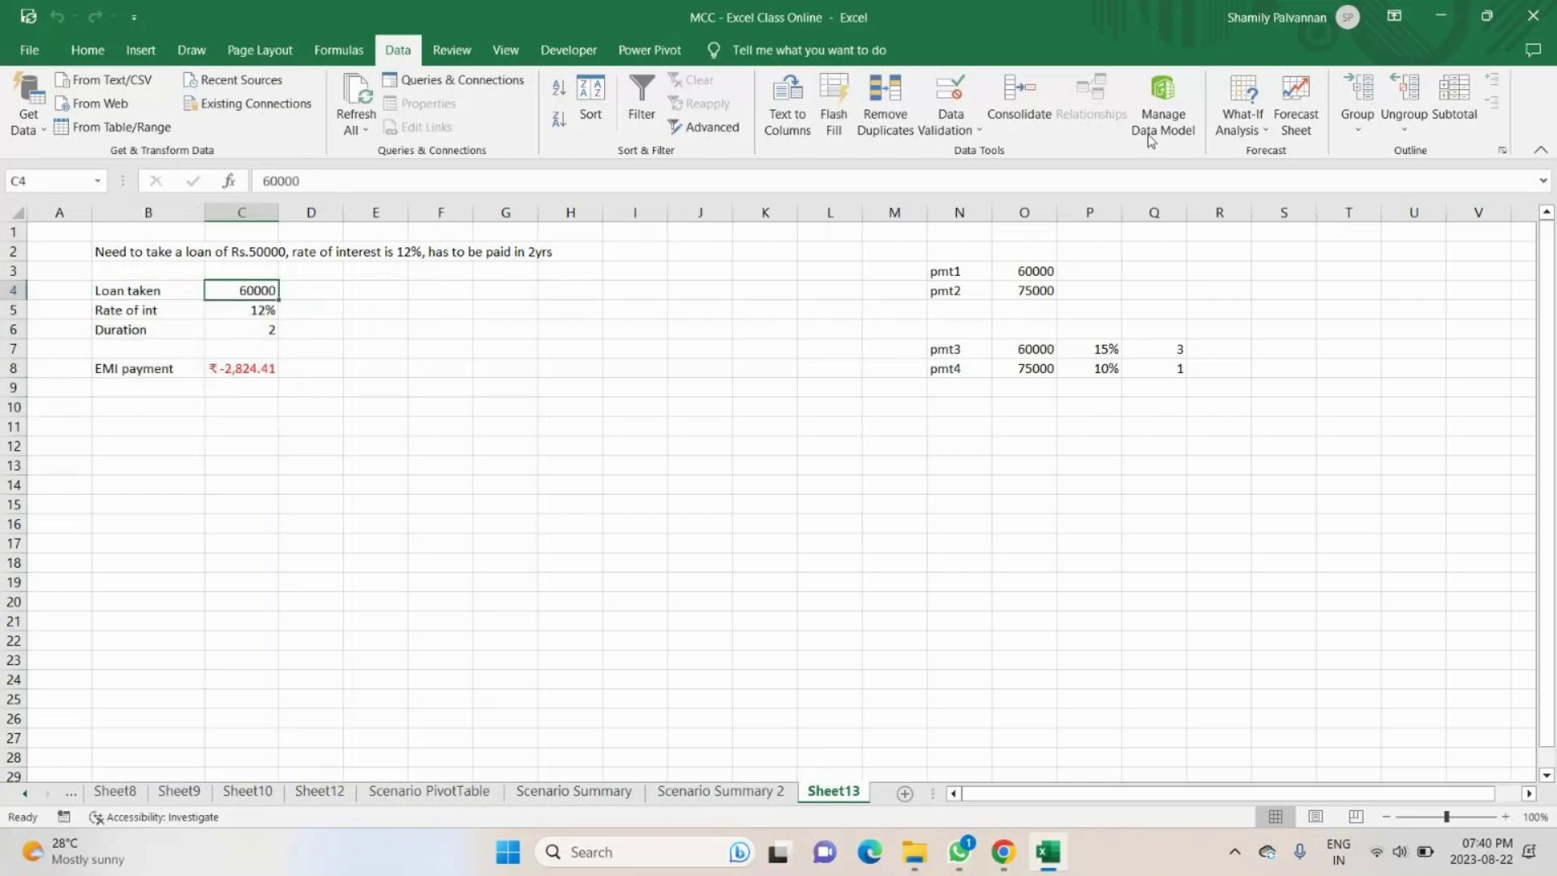
left_click(1271, 131)
left_click(1298, 152)
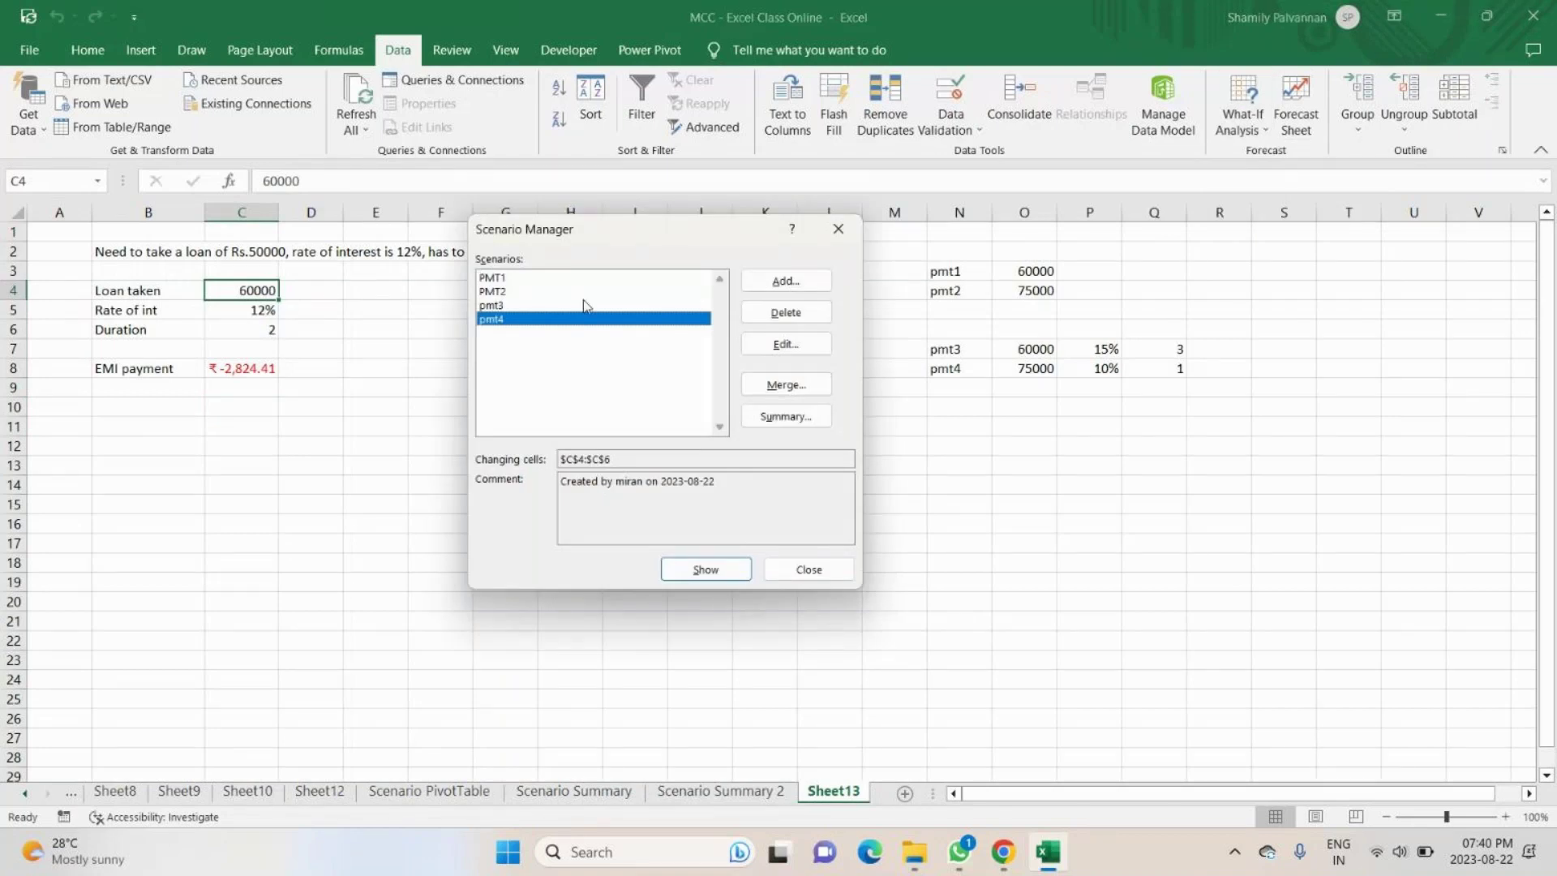
left_click(491, 305)
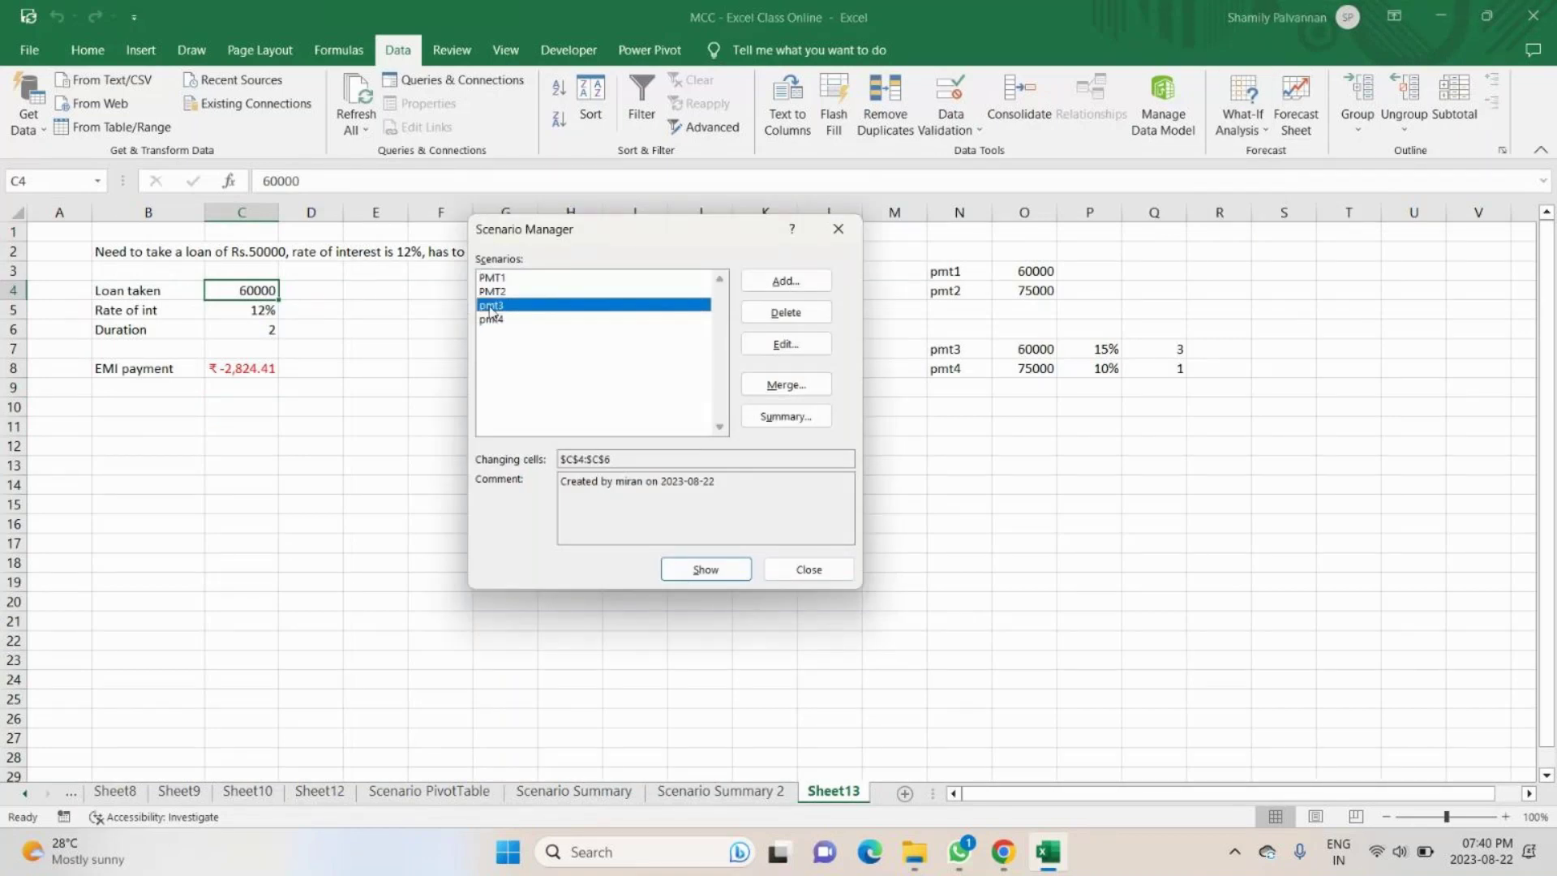
left_click(697, 571)
Apply PMT2 and PMT1, finish on pmt4 (75000 at 10% for 1 year), then switch to the meeting.
double_click(497, 292)
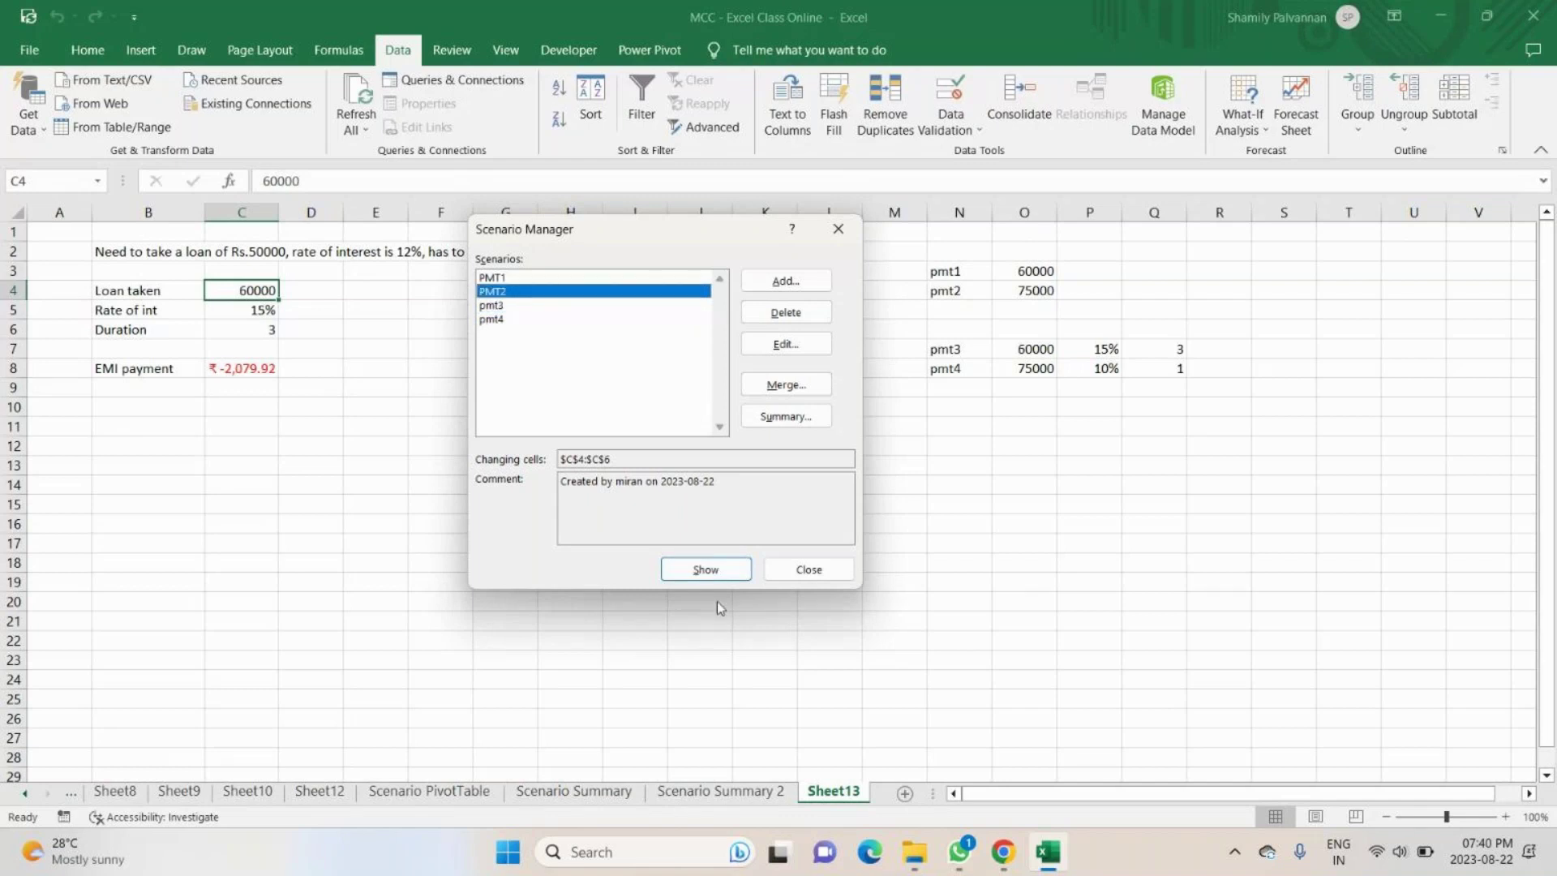
double_click(492, 277)
left_click(499, 319)
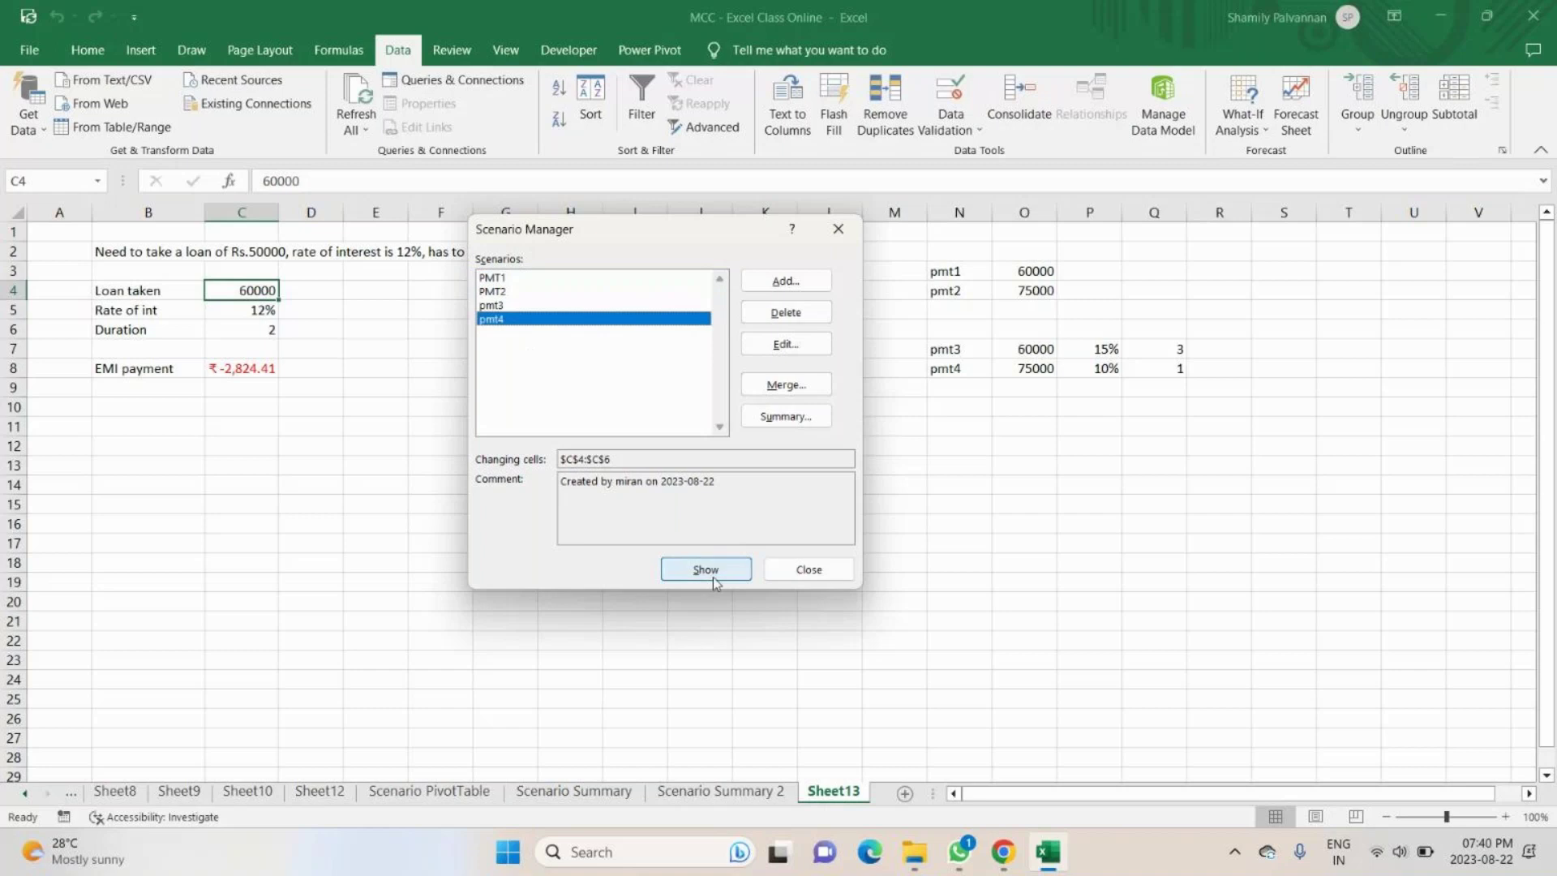
left_click(717, 581)
key("alt+Tab")
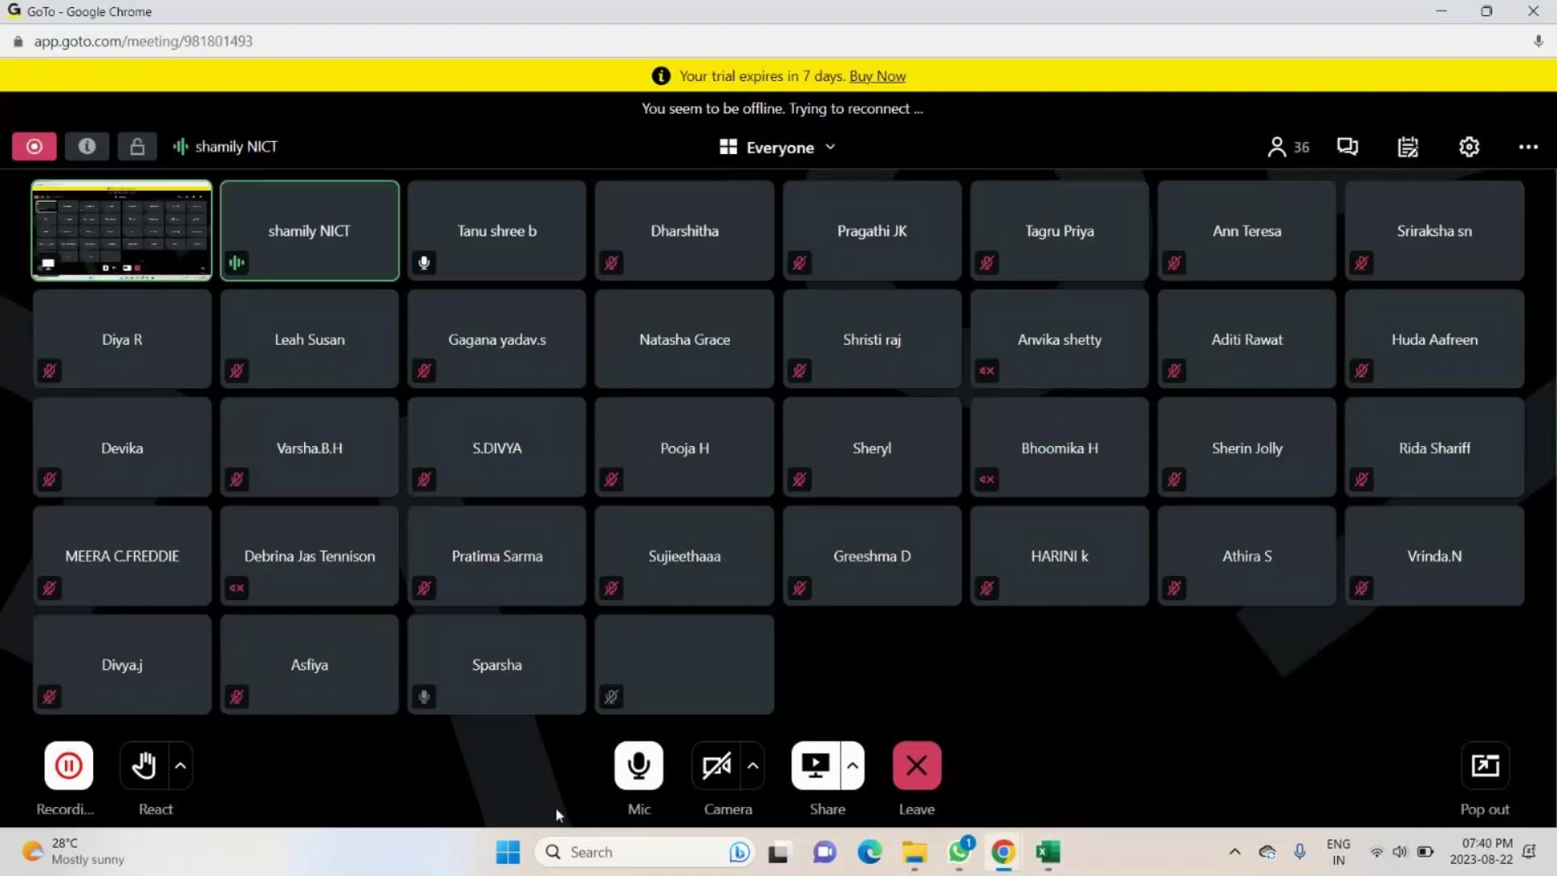
Mute the meeting microphone and return to the Excel workbook.
left_click(639, 767)
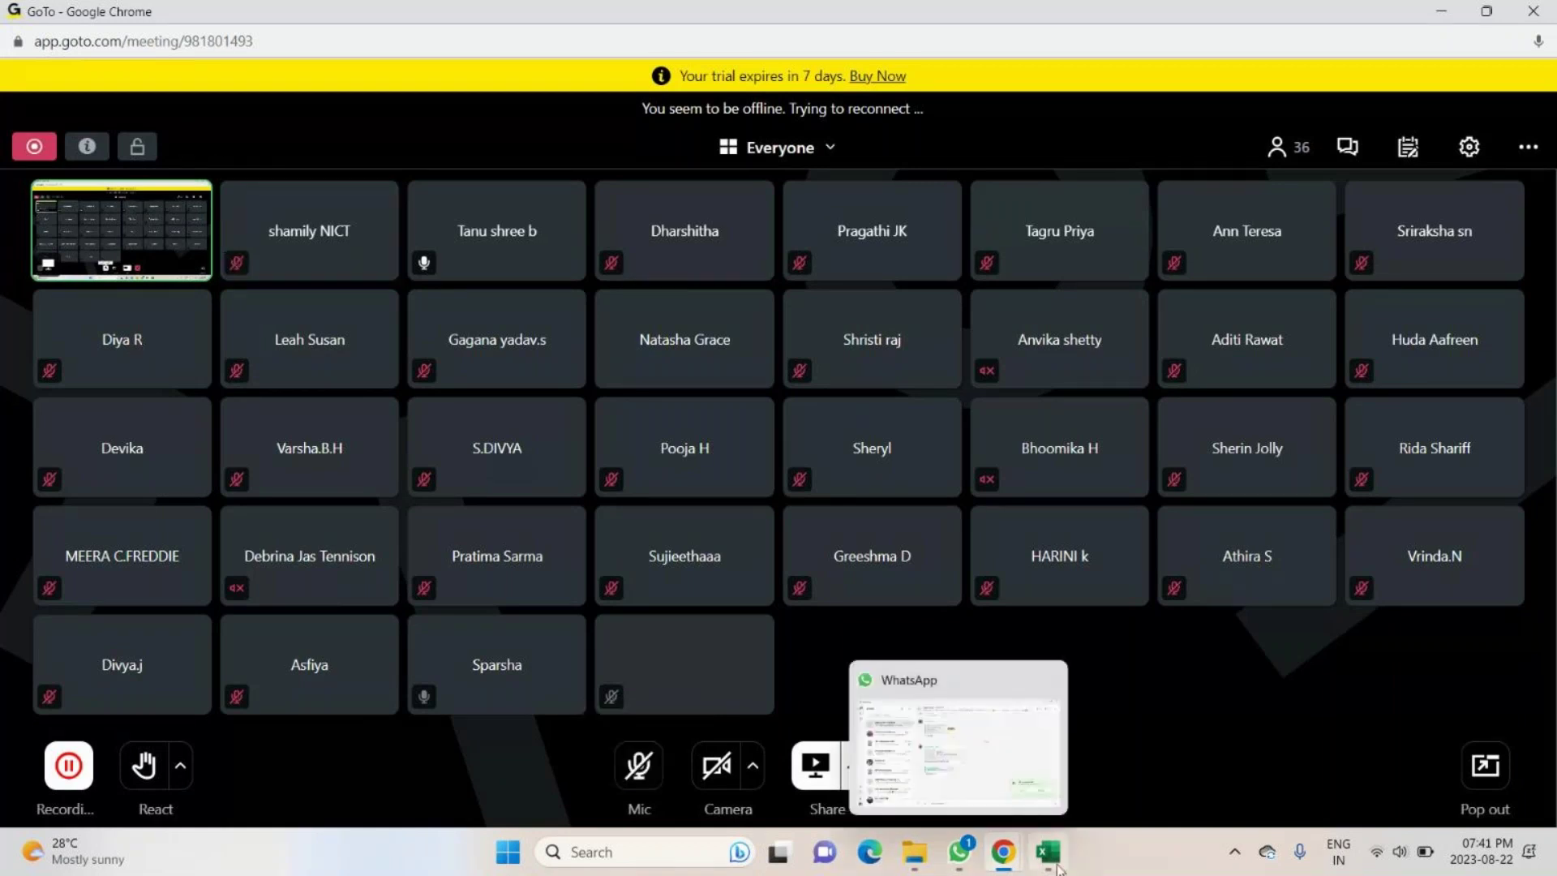
left_click(1054, 861)
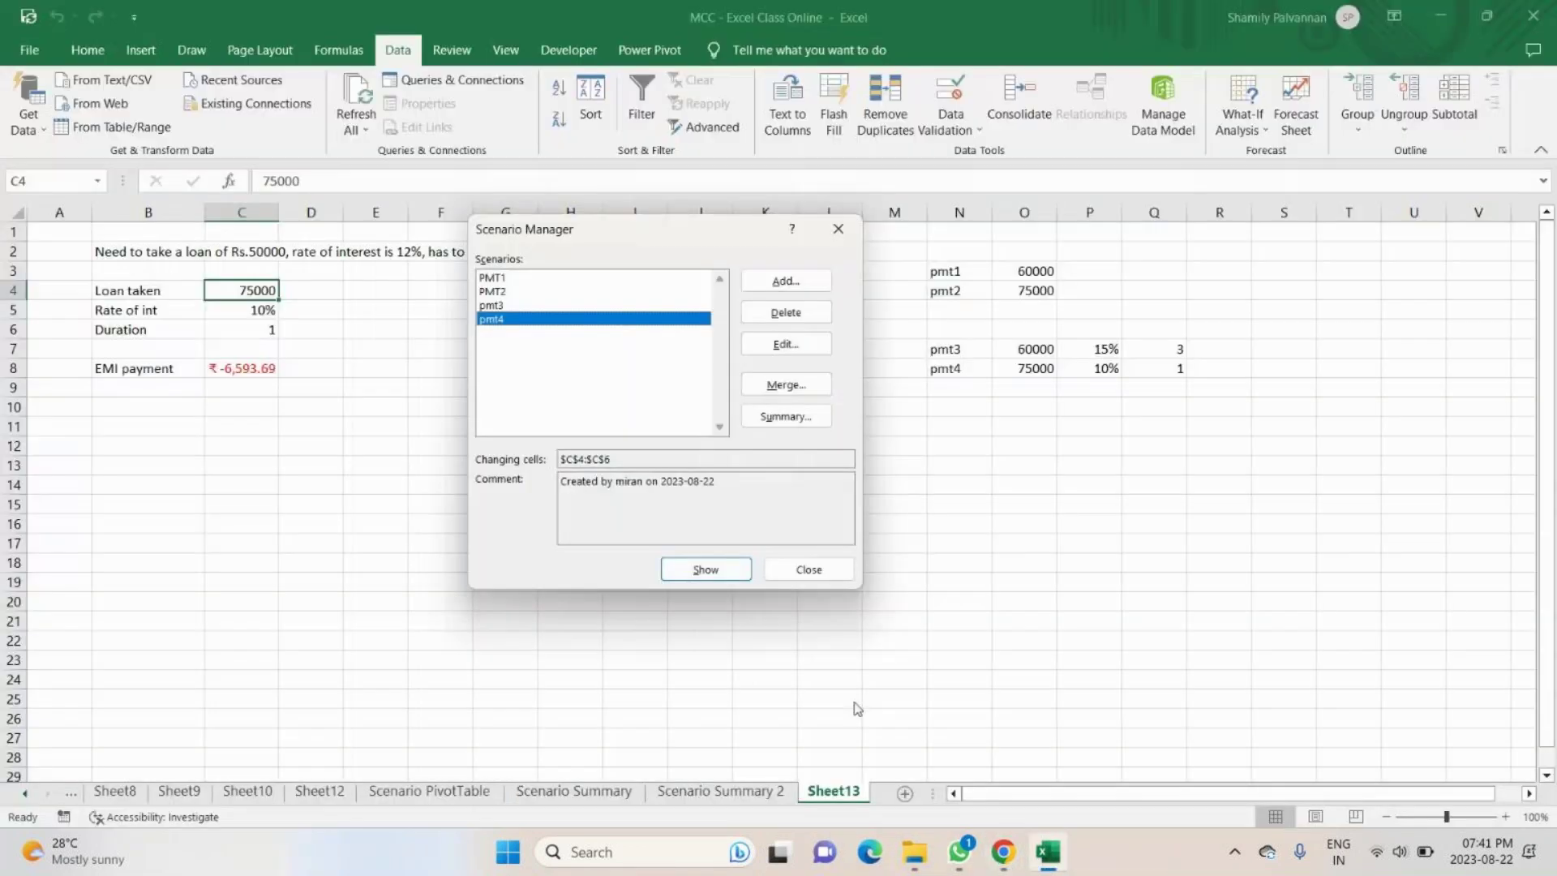
left_click_drag(714, 241, 878, 240)
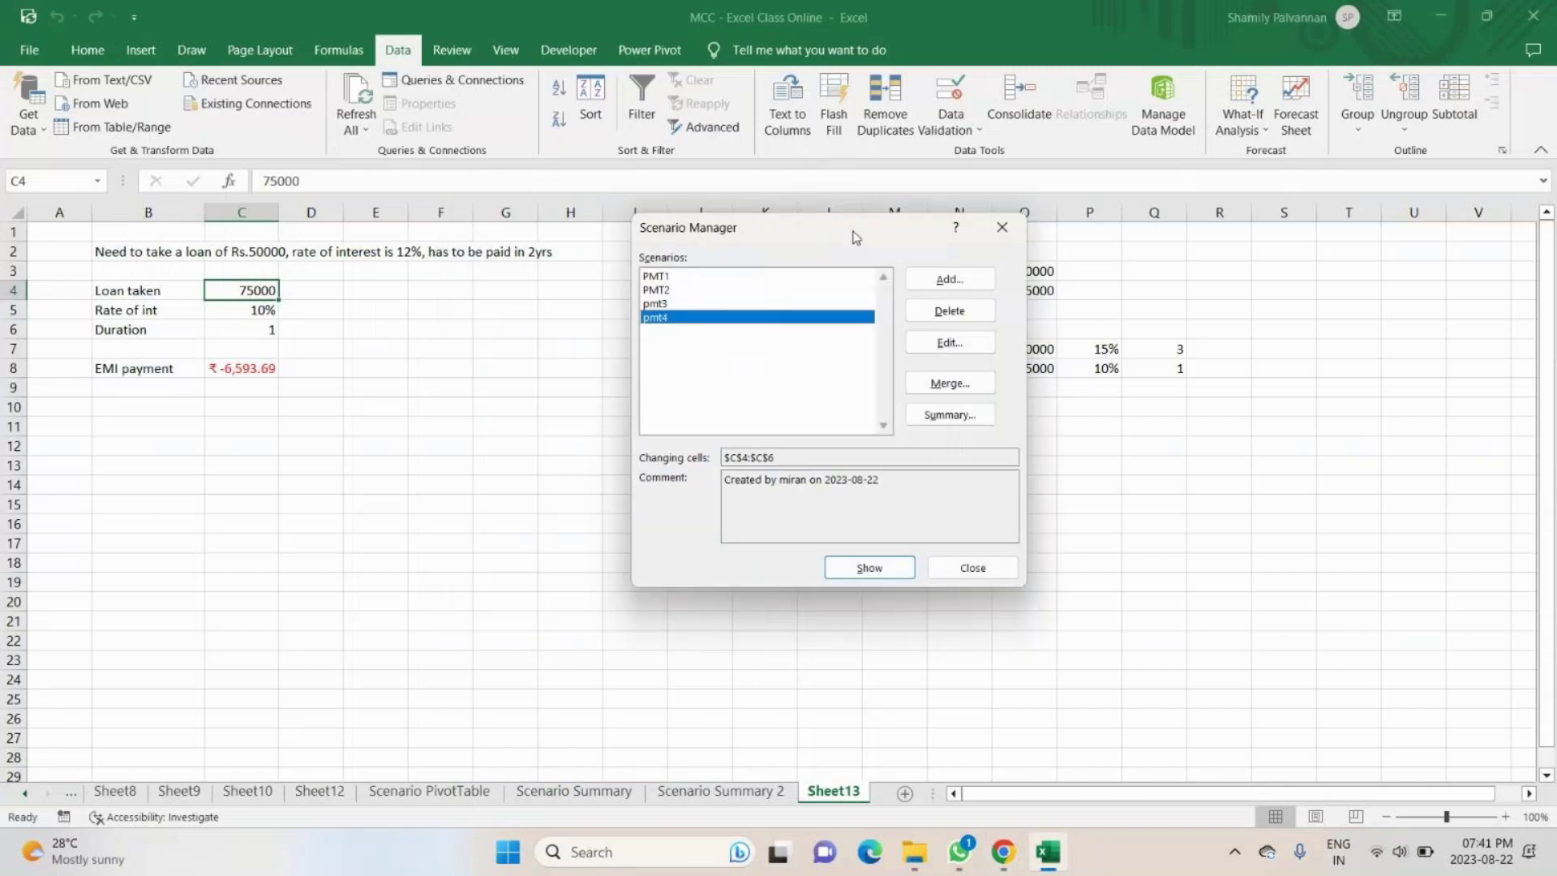
left_click(965, 343)
left_click(1045, 249)
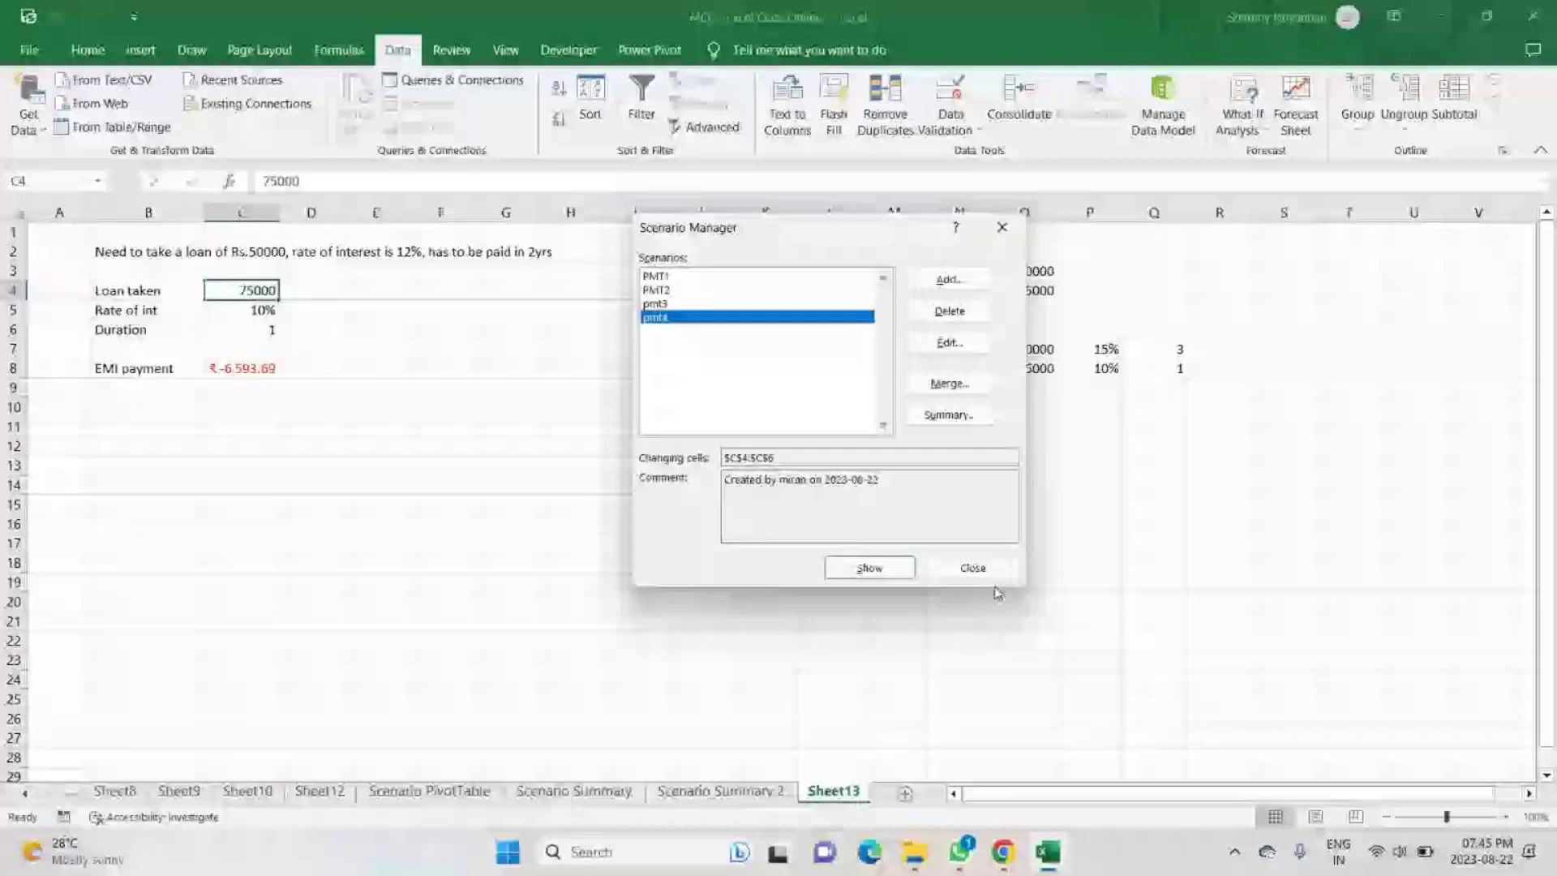
Bring the GoTo Meeting window forward and turn the microphone back on.
left_click(1004, 852)
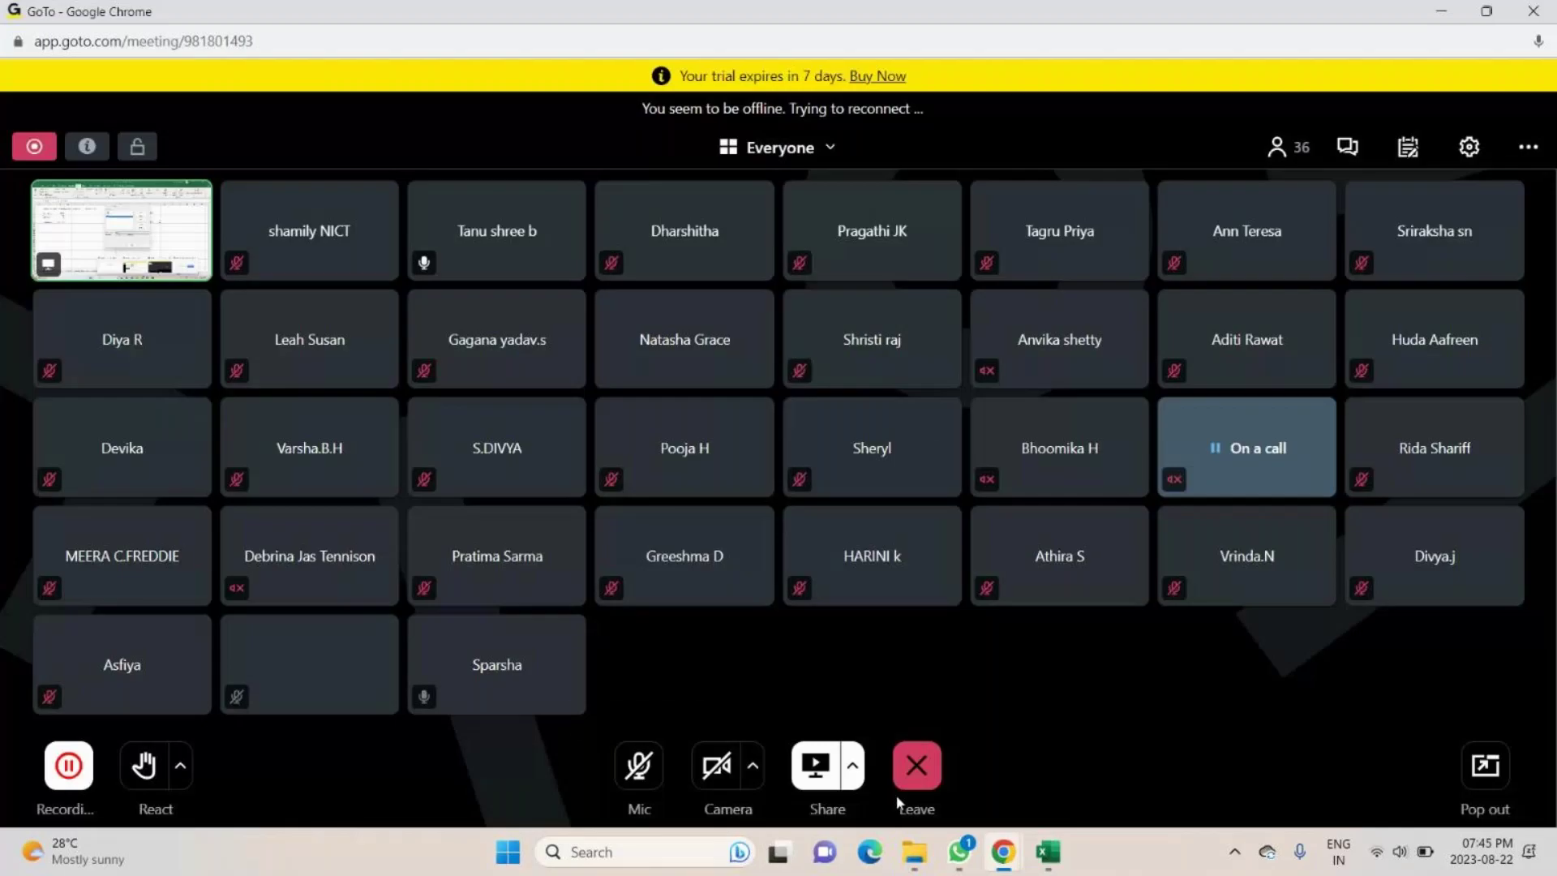
left_click(638, 767)
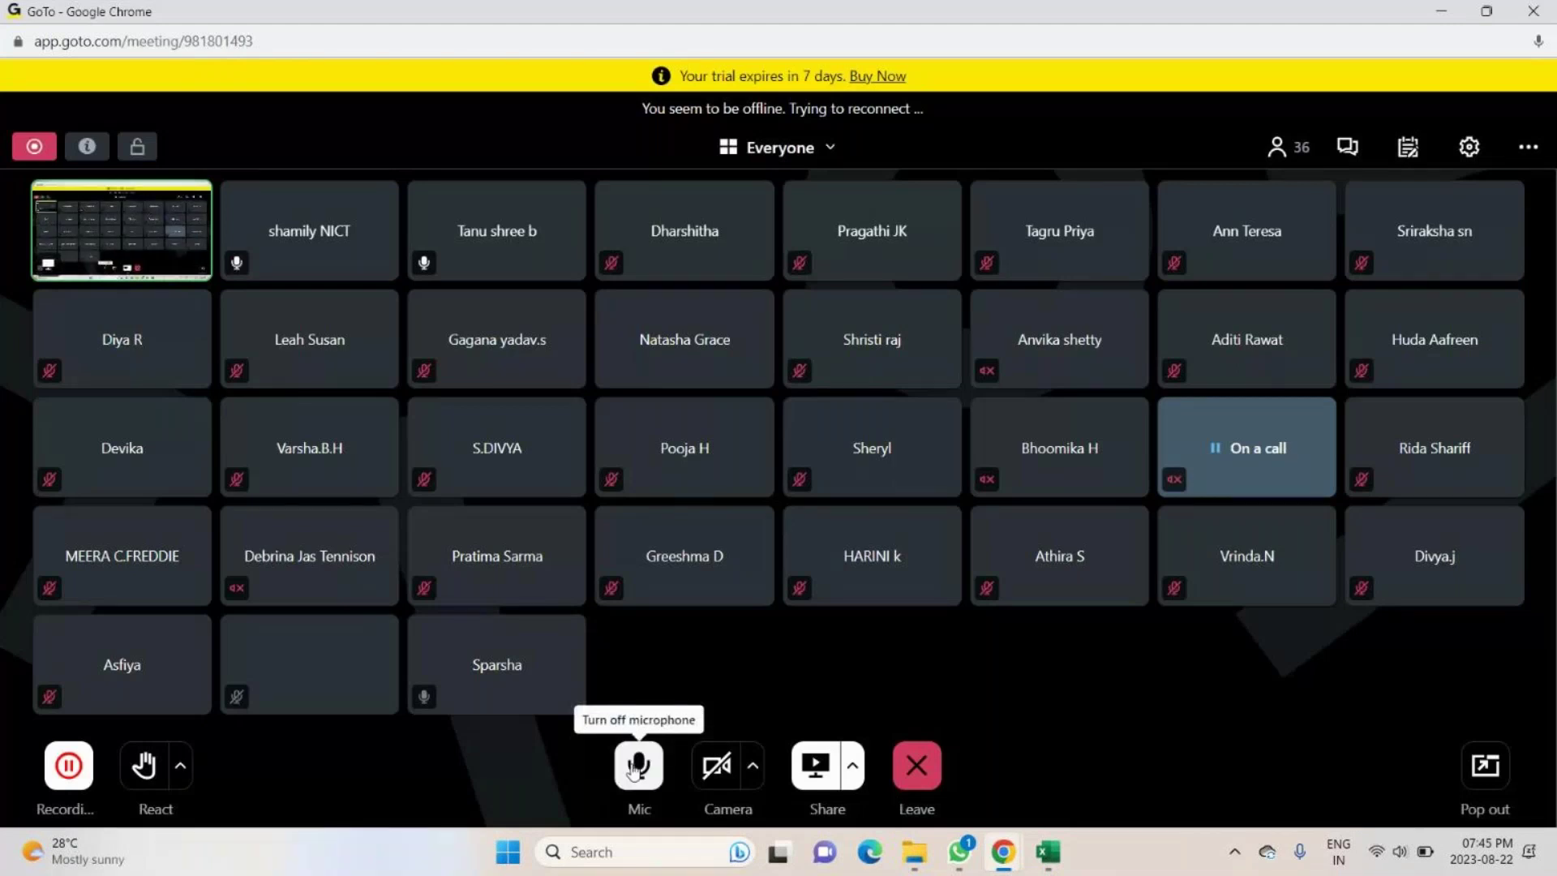